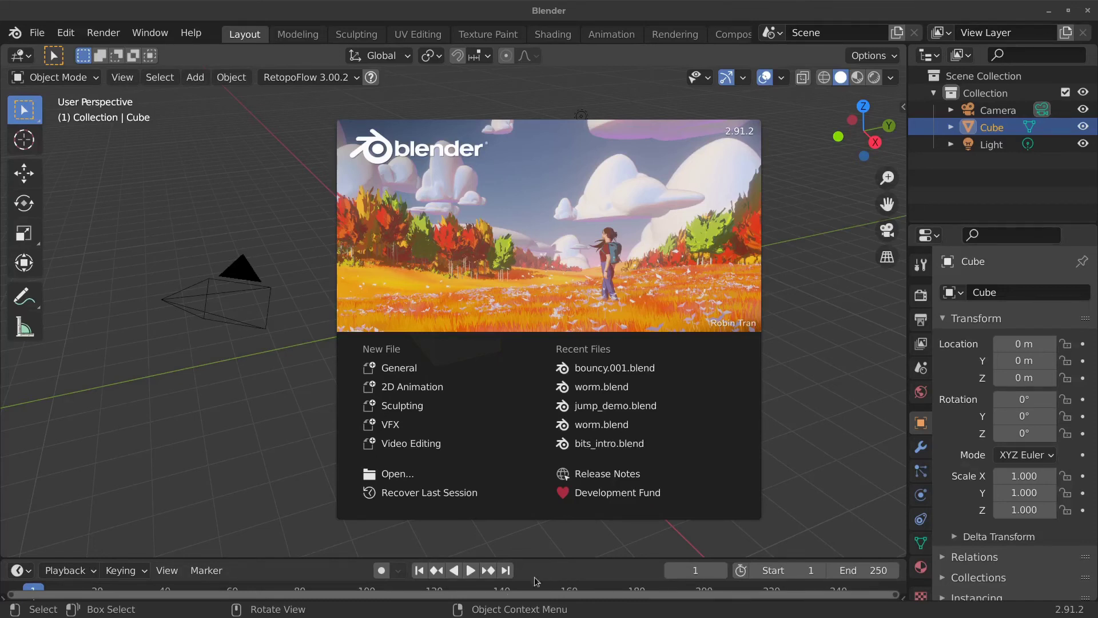
- Dismiss the splash screen, select the Camera, Cube and Light in the Outliner in turn, and deselect everything
left_click(261, 369)
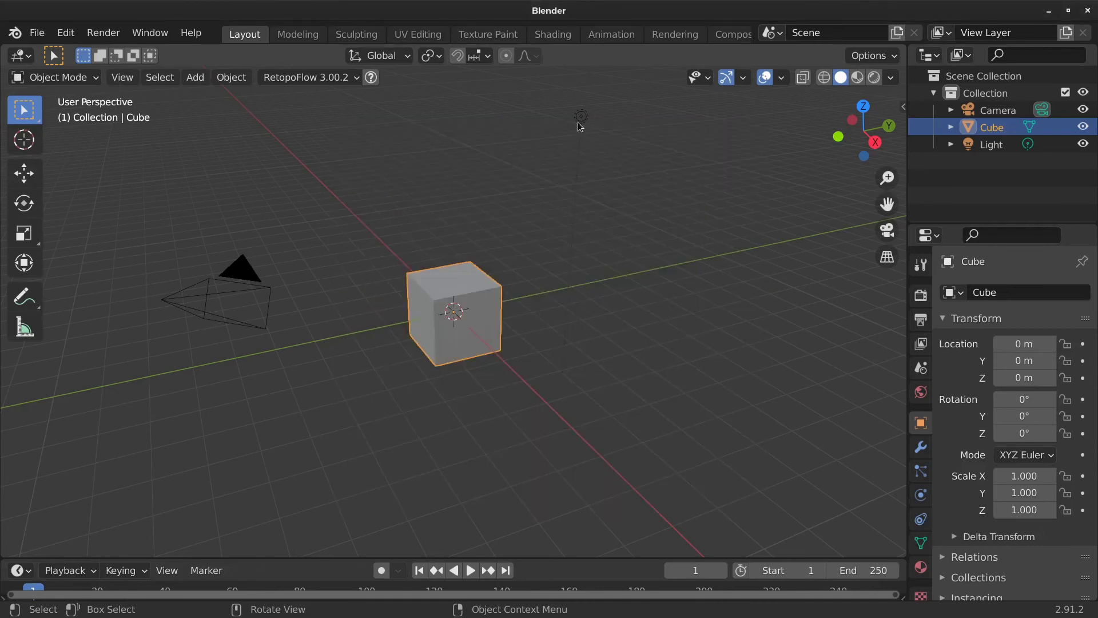
left_click(996, 110)
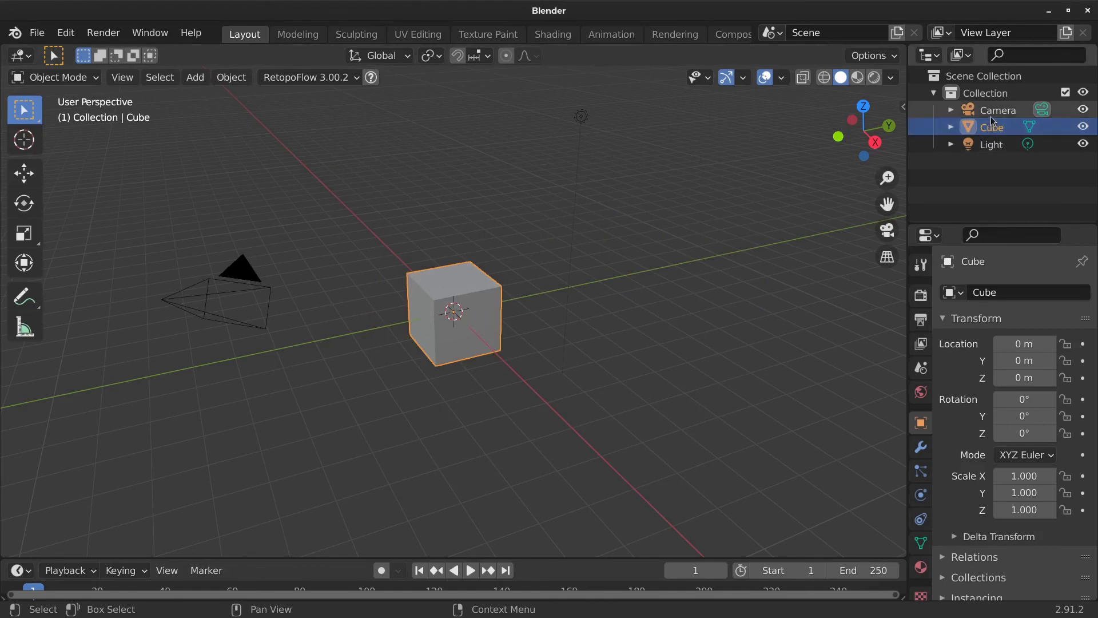
left_click(996, 128)
left_click(993, 145)
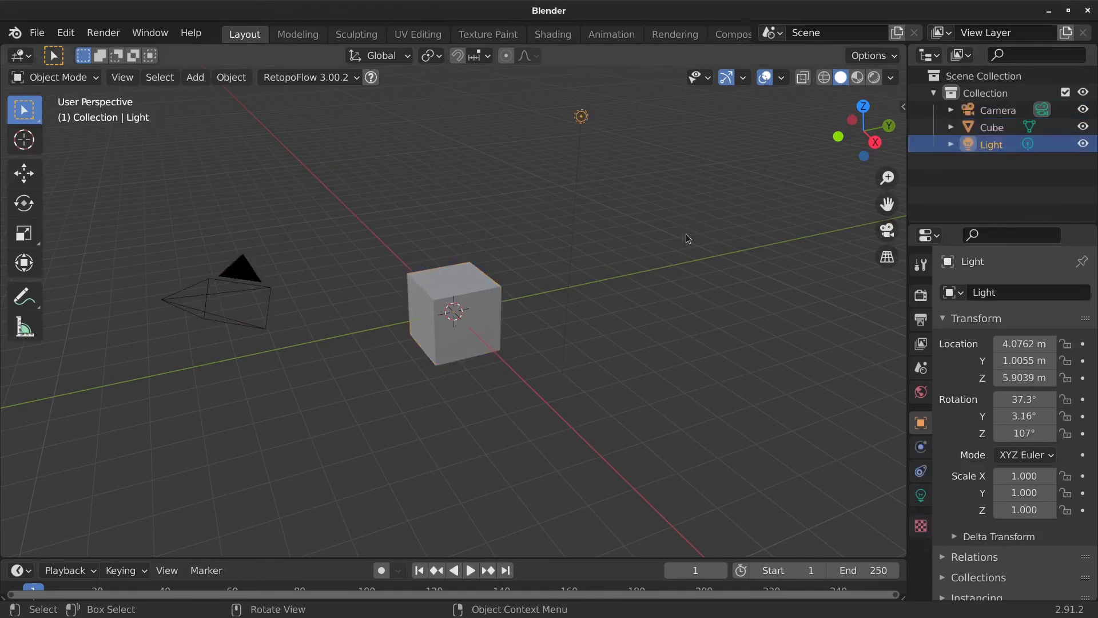
left_click(373, 262)
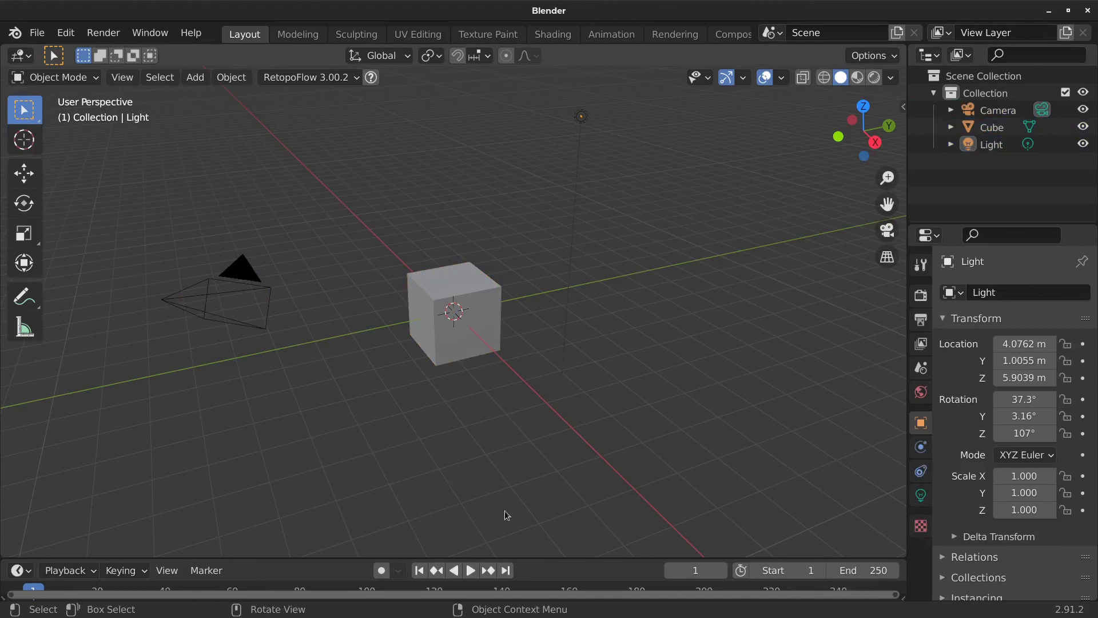
- Enlarge the Timeline area upward and show the Scene properties
left_click_drag(555, 556, 559, 527)
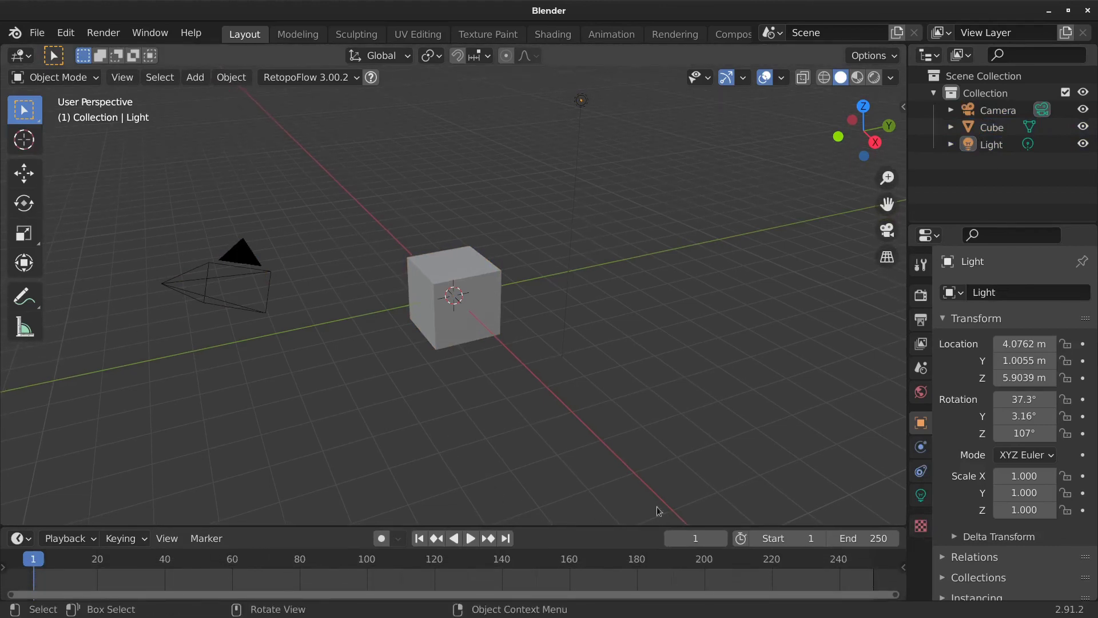
left_click(921, 390)
left_click(919, 372)
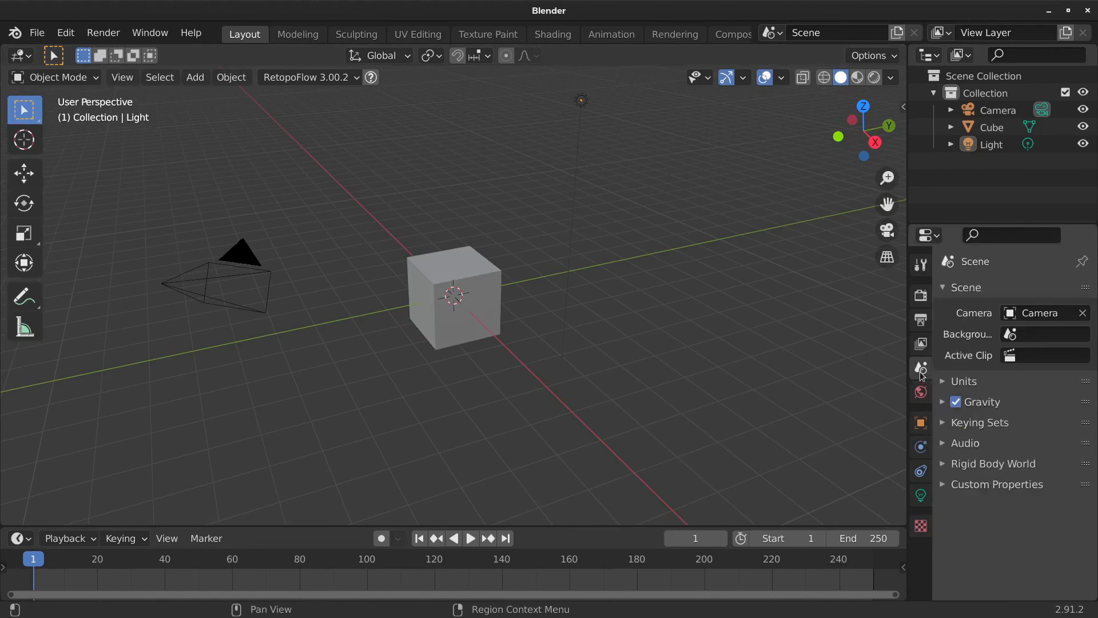
- View the UV Editing and Sculpting workspaces and return to the Layout workspace
left_click(743, 80)
left_click(417, 35)
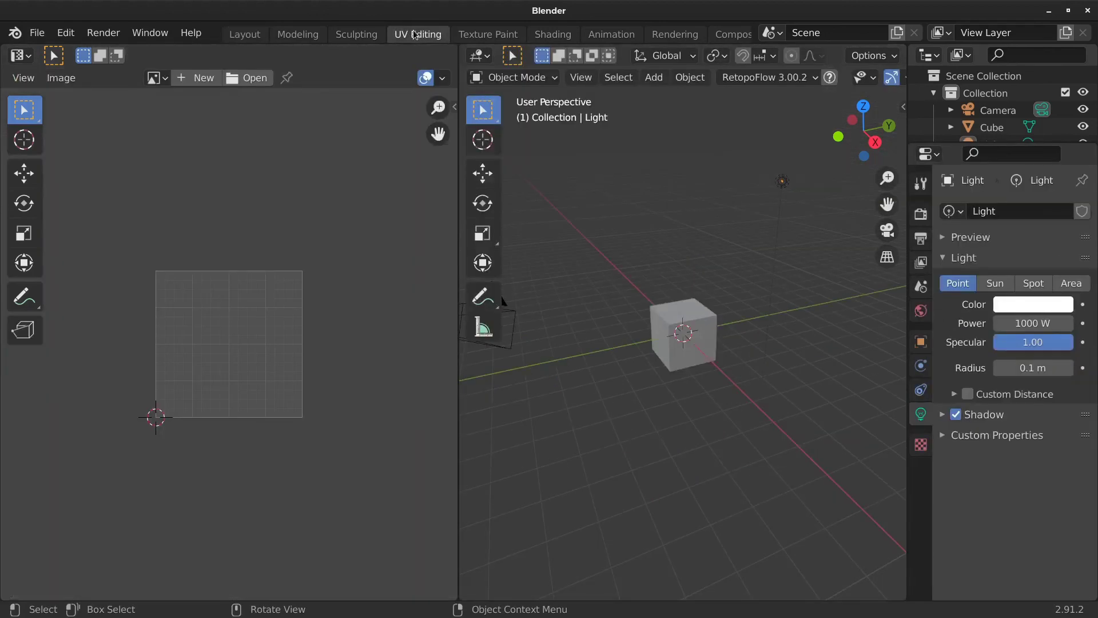
left_click(339, 35)
left_click(253, 35)
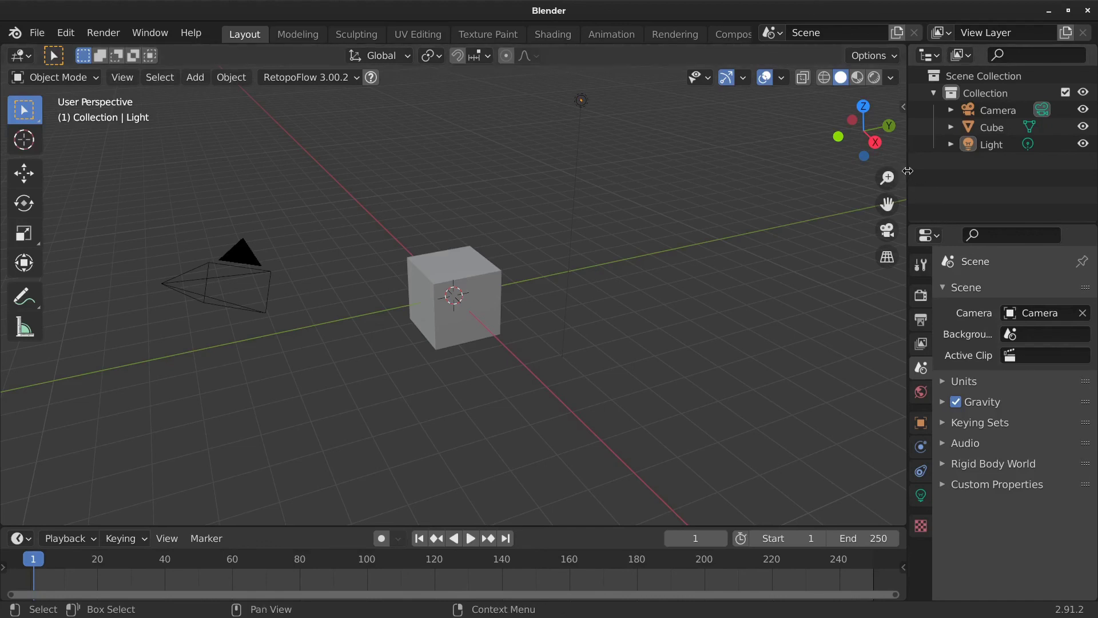
- Resize the areas so the side column is wider and the Timeline and Outliner are taller
left_click_drag(908, 172, 843, 184)
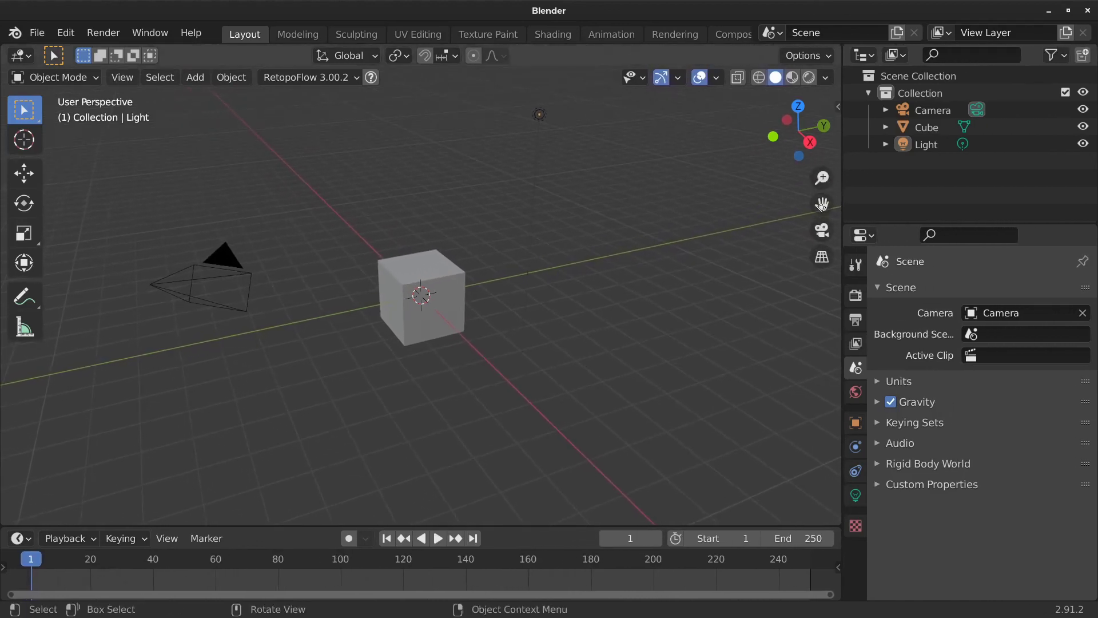
left_click_drag(752, 525, 752, 464)
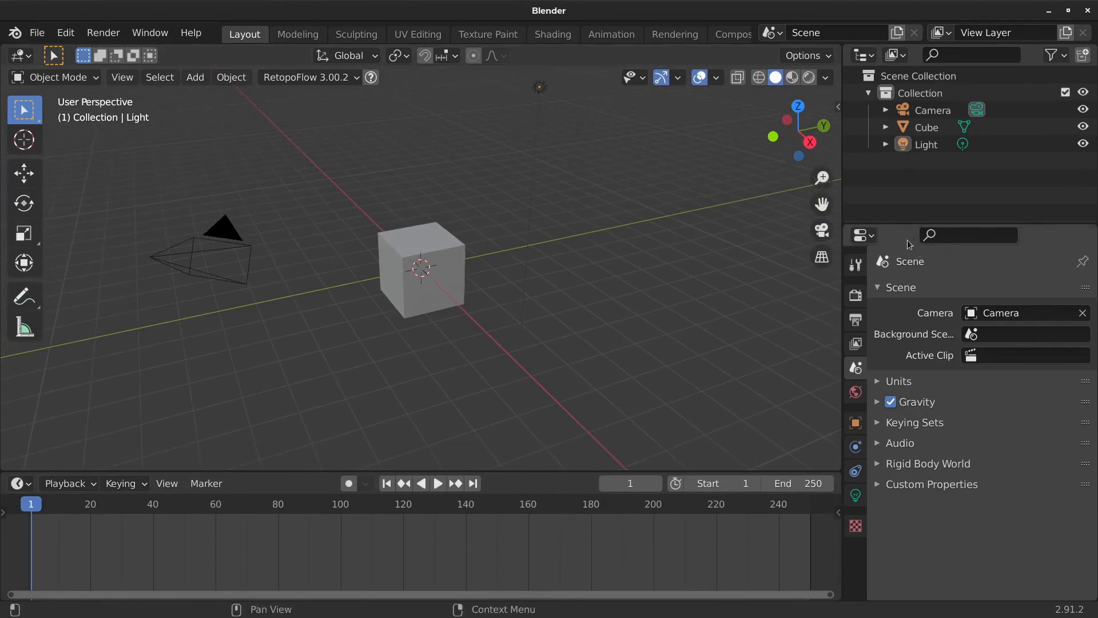
left_click_drag(902, 225, 909, 274)
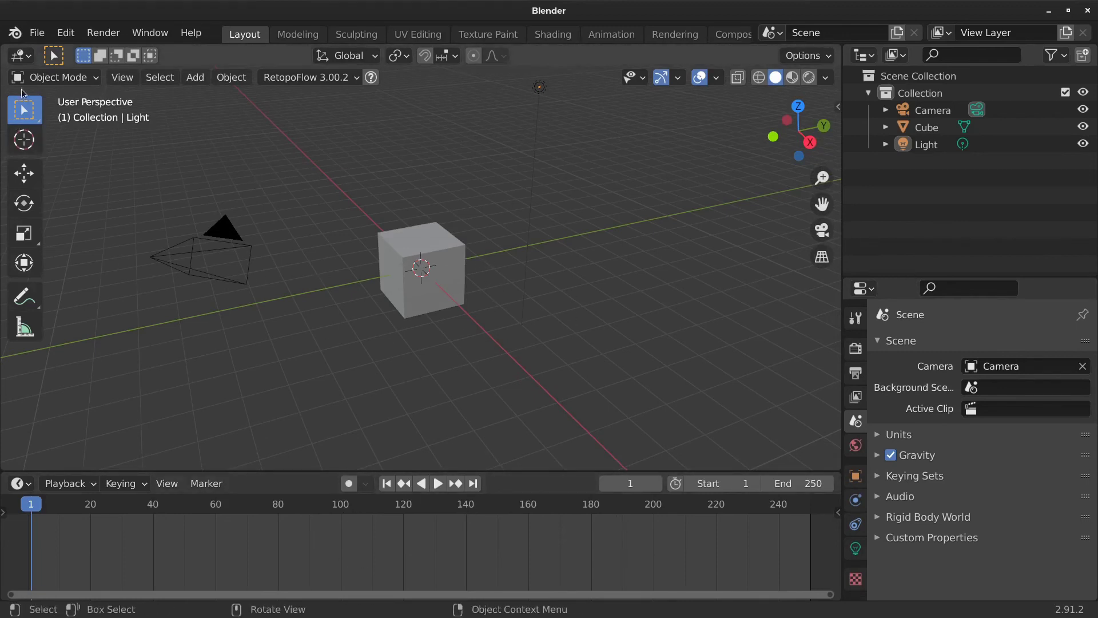
- Keep the main area as a 3D Viewport and change the Timeline area into a 3D Viewport
left_click(21, 55)
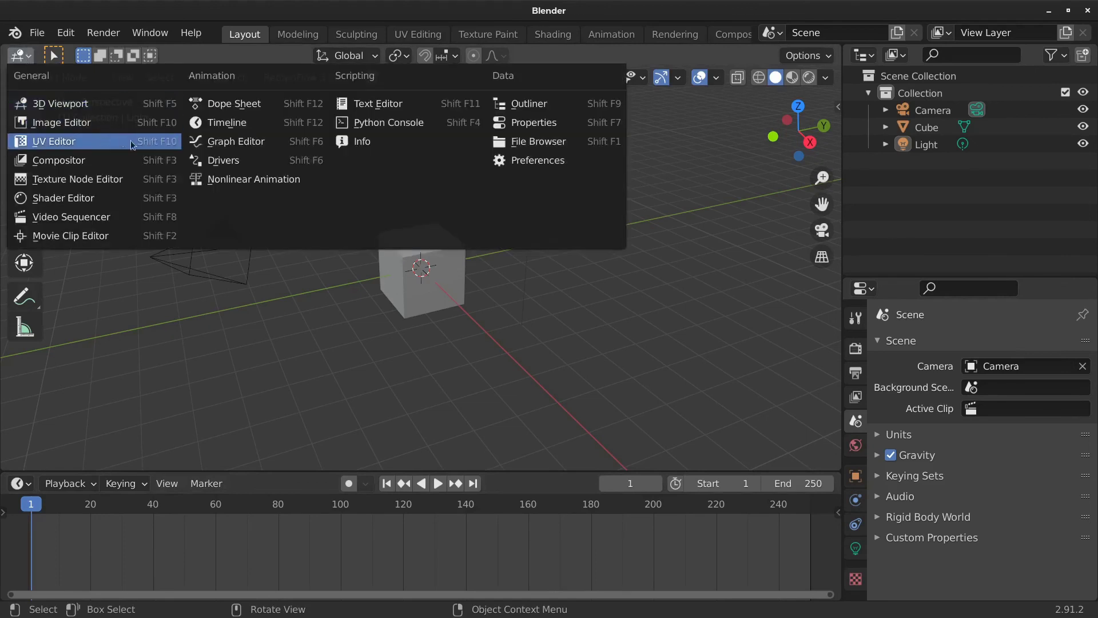
left_click(19, 55)
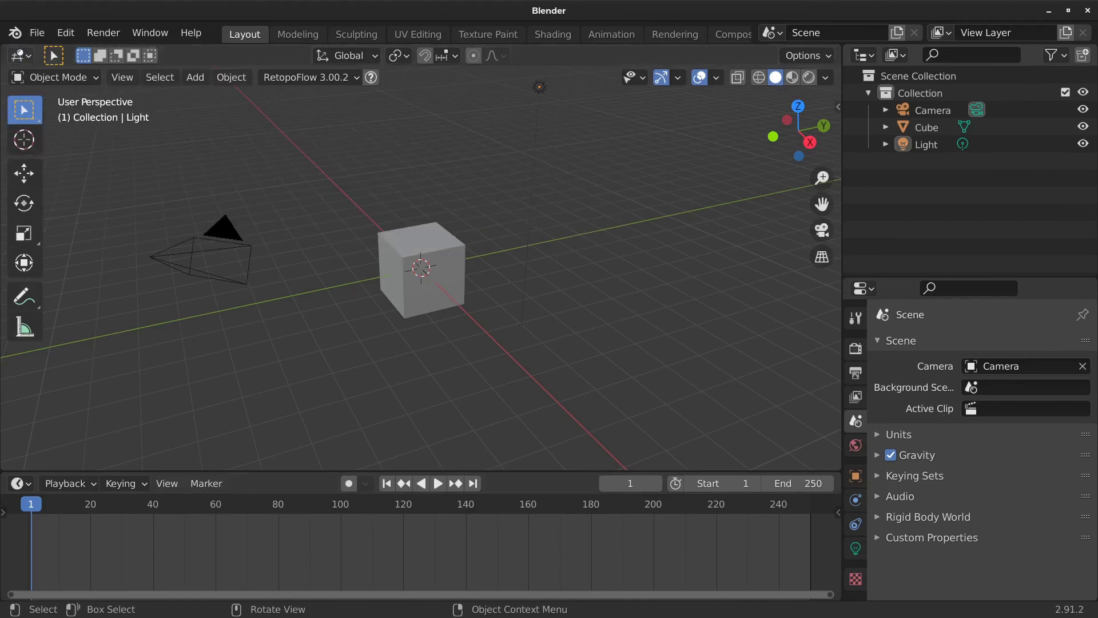
left_click(19, 55)
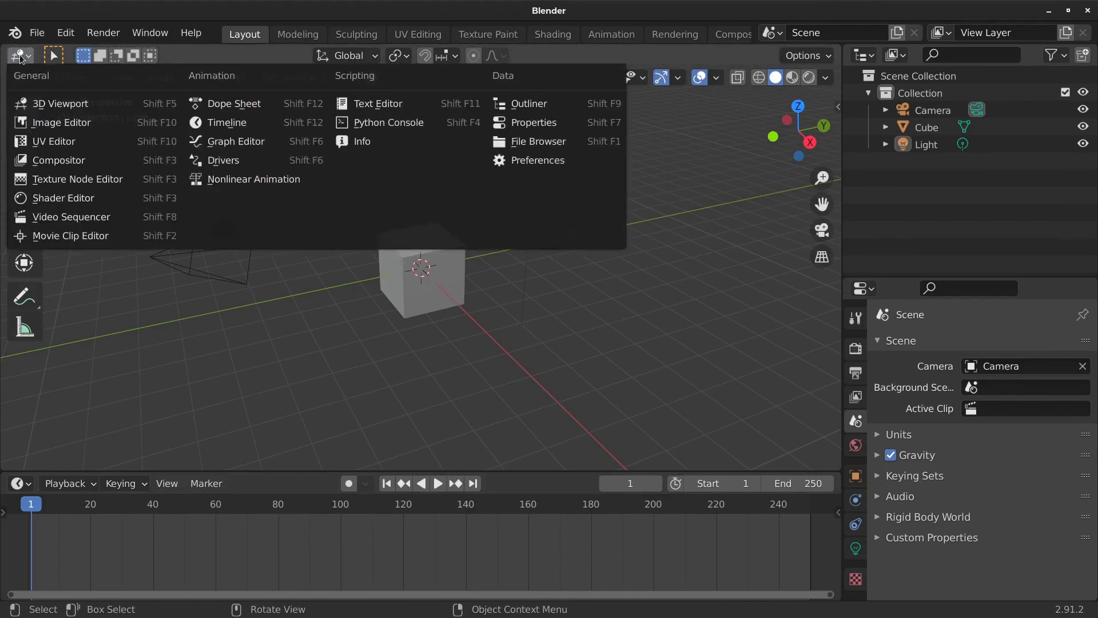
left_click(68, 107)
left_click(21, 483)
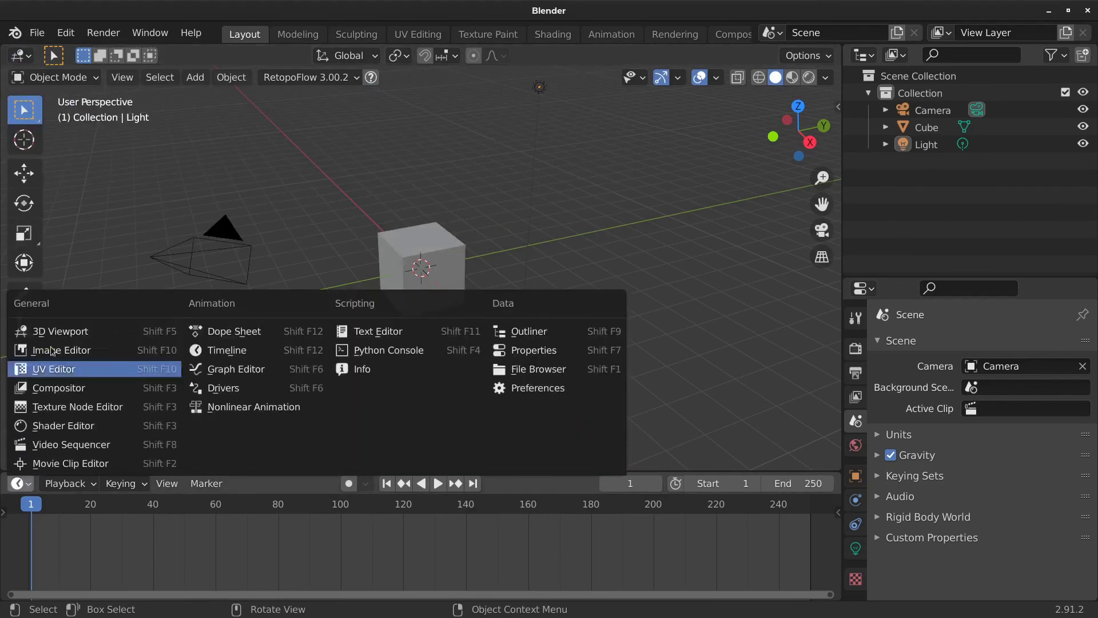
left_click(52, 331)
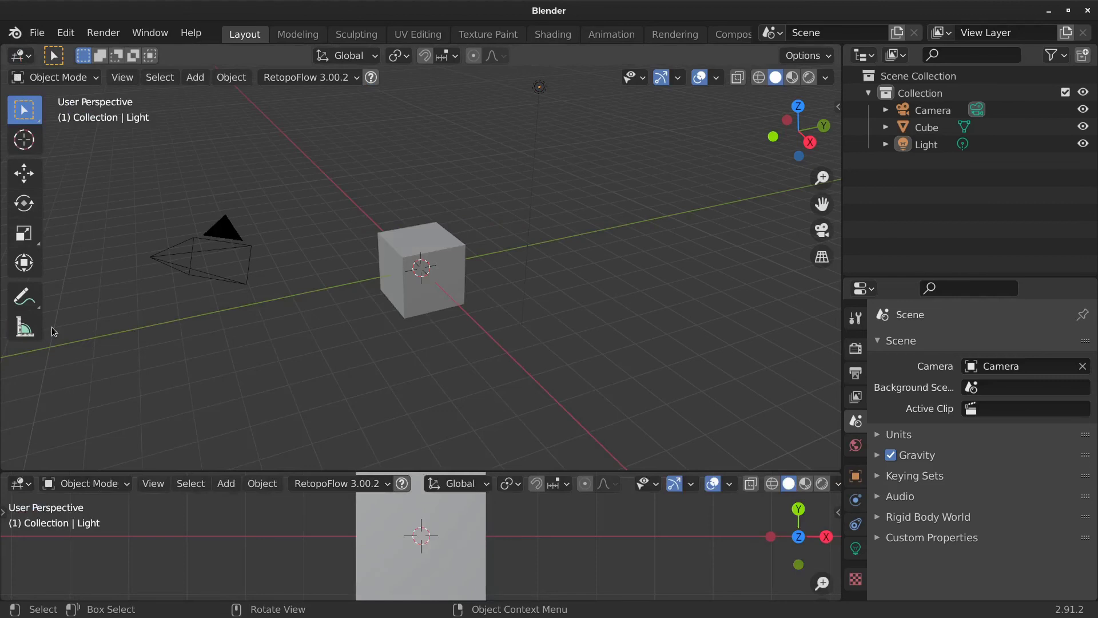
- Change the Outliner area into a 3D Viewport and orbit the views in it and in the area below the main viewport
left_click(864, 55)
left_click(311, 103)
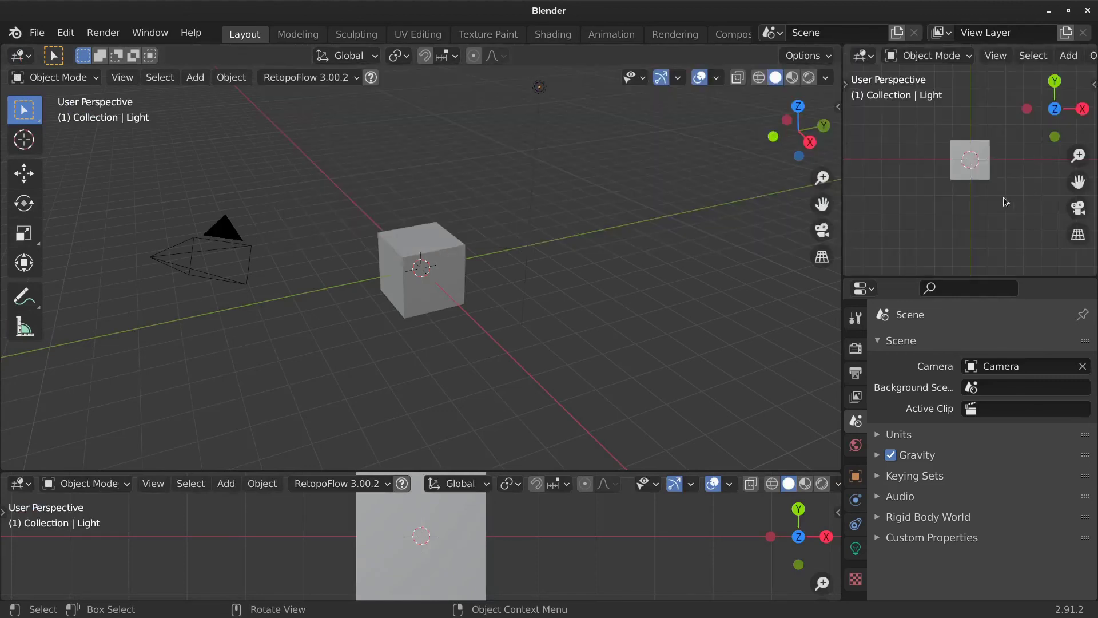
left_click_drag(930, 199, 949, 220)
middle_click_drag(950, 219, 987, 249)
mouse_move(540, 574)
middle_mouse_down()
mouse_move(544, 441)
mouse_move(529, 598)
mouse_move(526, 589)
middle_mouse_up()
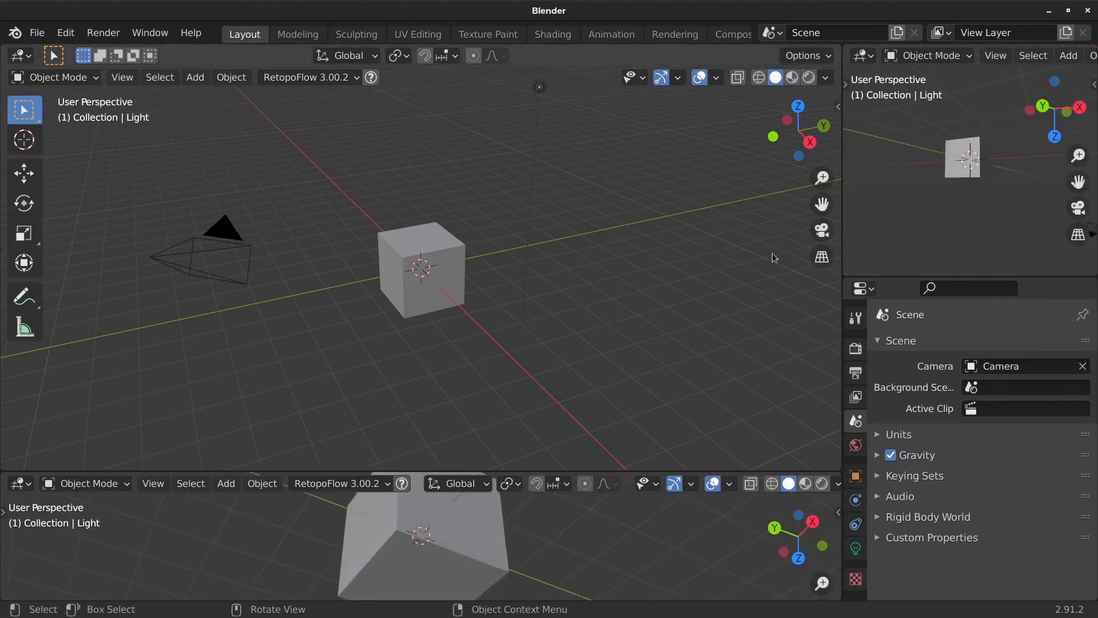
- Change the Properties area into a 3D Viewport and orbit its view
left_click(864, 288)
left_click(295, 337)
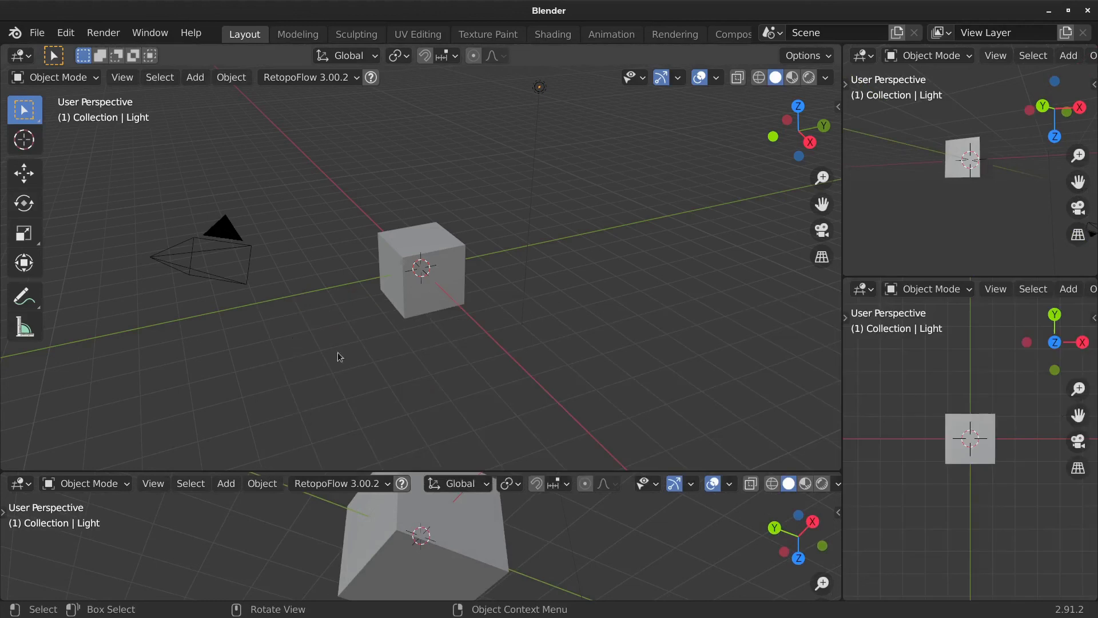
mouse_move(941, 379)
middle_mouse_down()
mouse_move(949, 495)
mouse_move(937, 391)
middle_mouse_up()
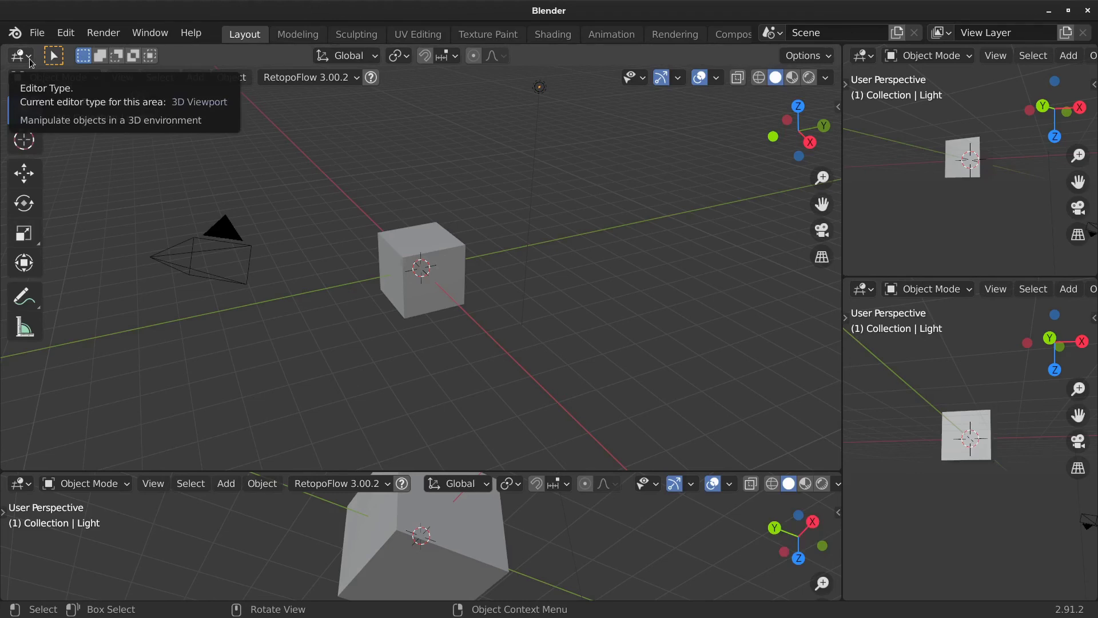
- Start a new General file without saving the current one to restore the default layout
left_click(37, 33)
mouse_move(94, 52)
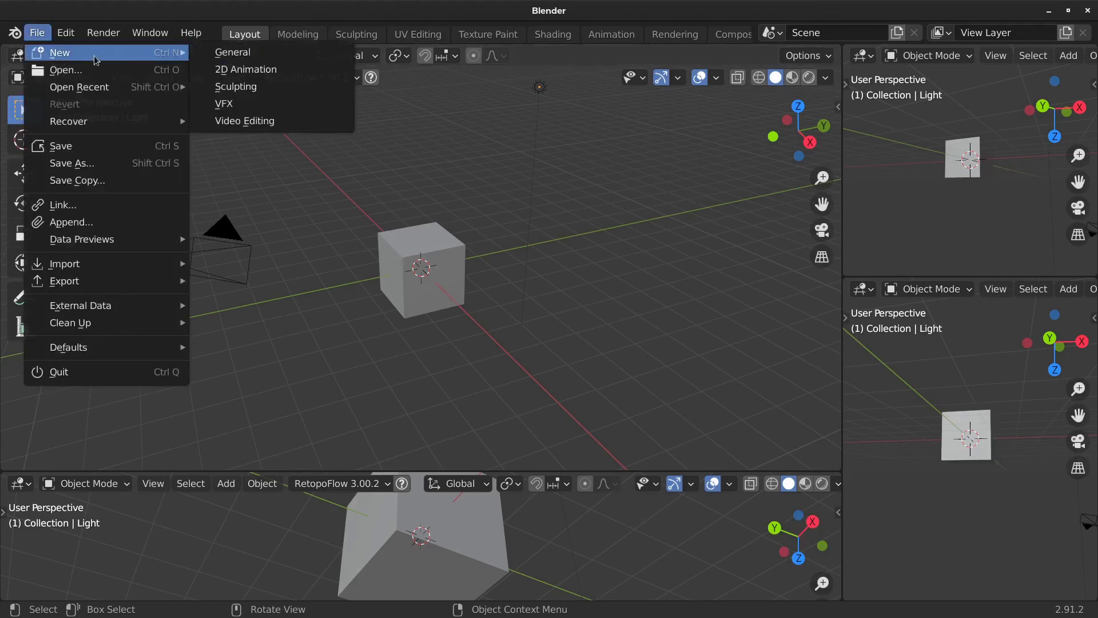
left_click(235, 52)
left_click(499, 352)
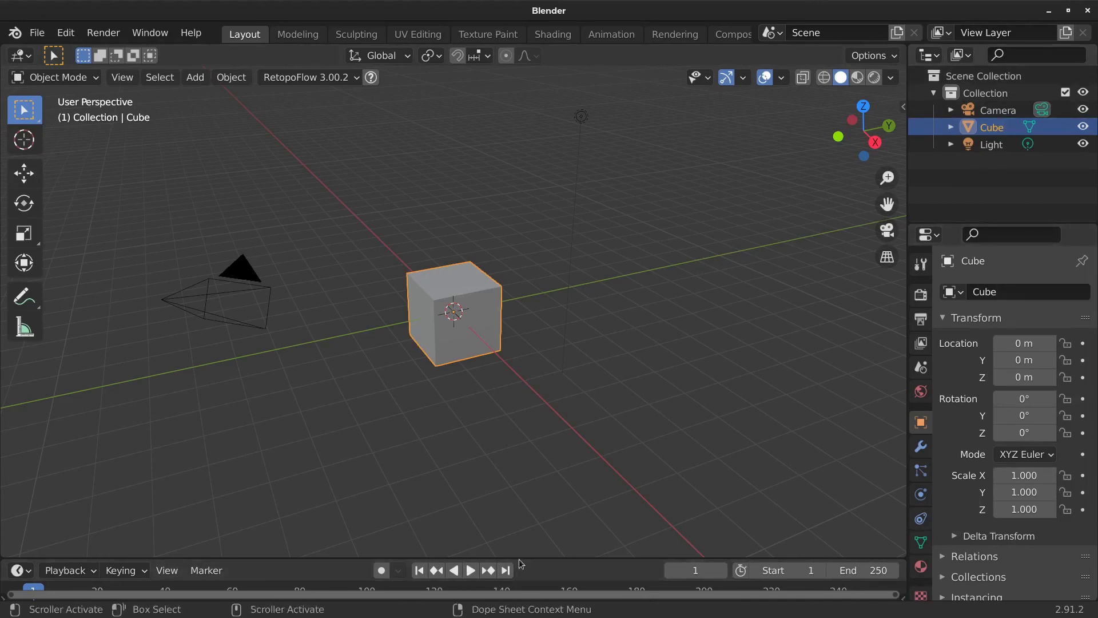
- Make the Timeline slightly taller and split the 3D Viewport vertically at about two thirds of its width
left_click_drag(524, 558, 525, 541)
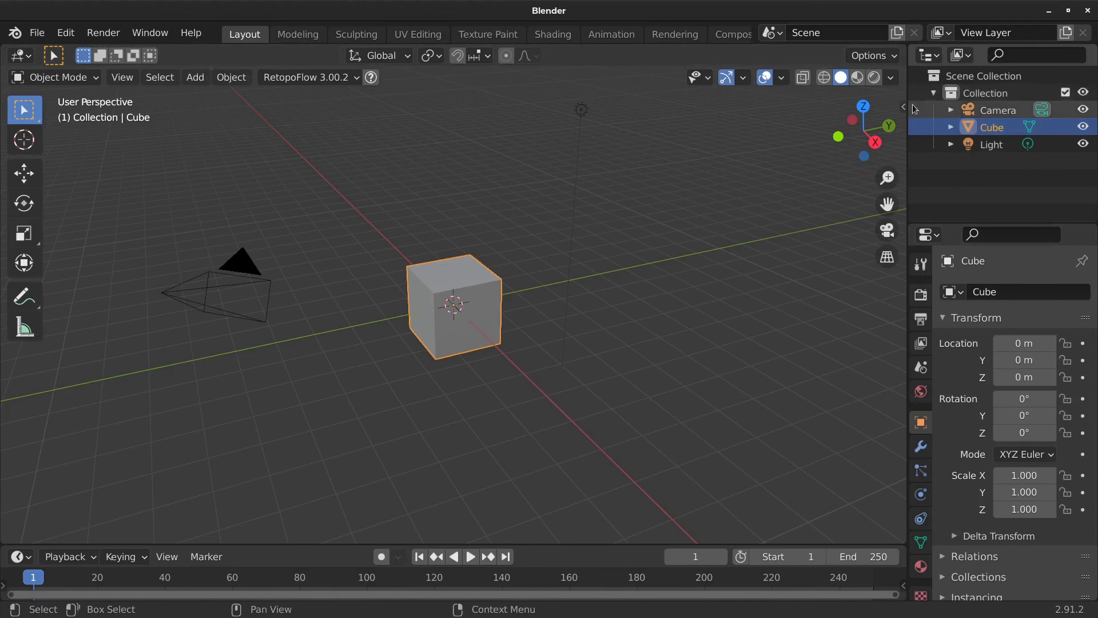
right_click(908, 173)
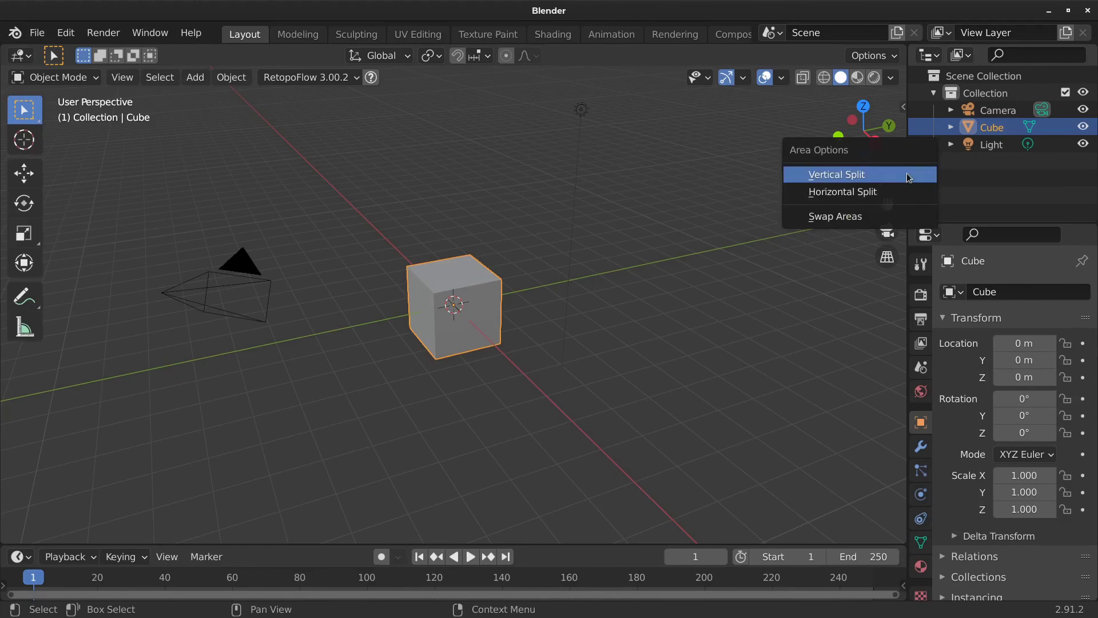
left_click_drag(875, 173, 621, 192)
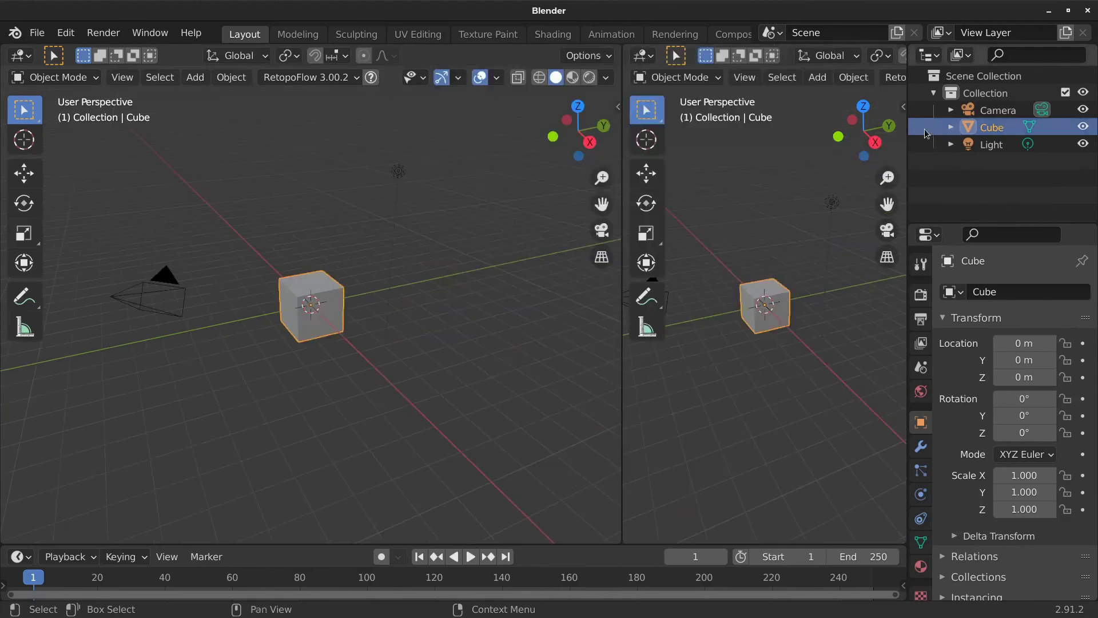
- Split the narrower 3D Viewport horizontally at about the middle of its height
right_click(622, 231)
left_click(611, 248)
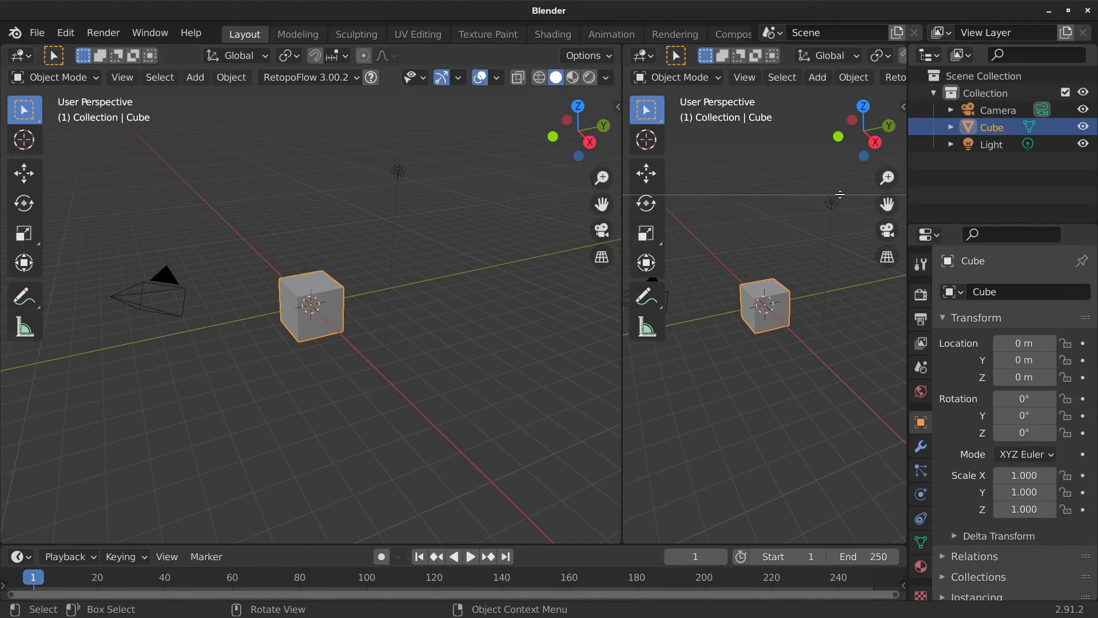
key("Escape")
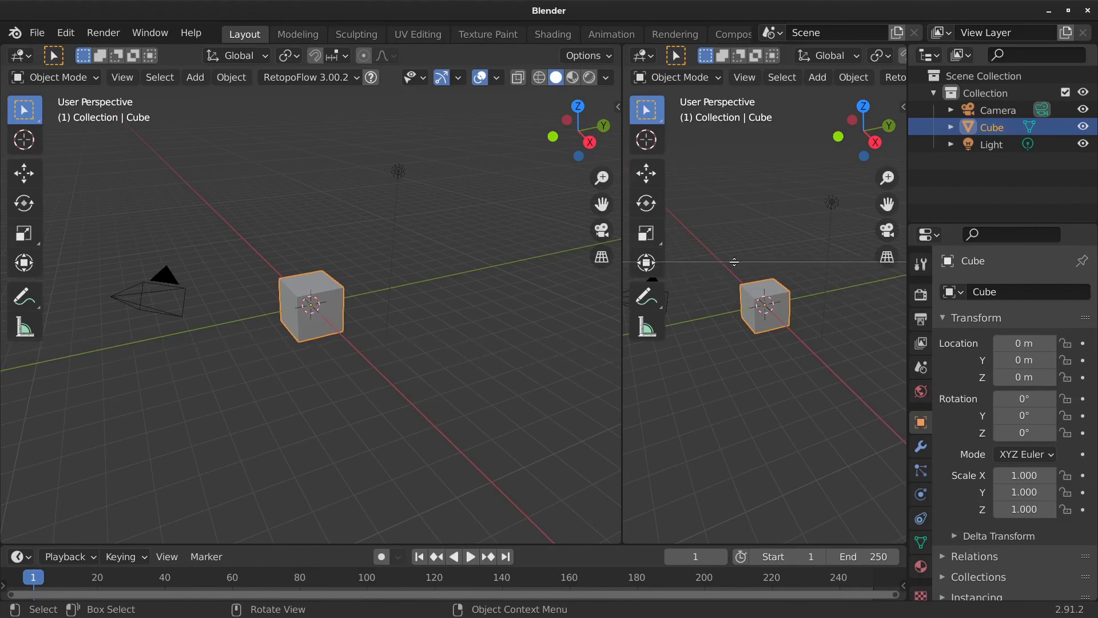
left_click(735, 281)
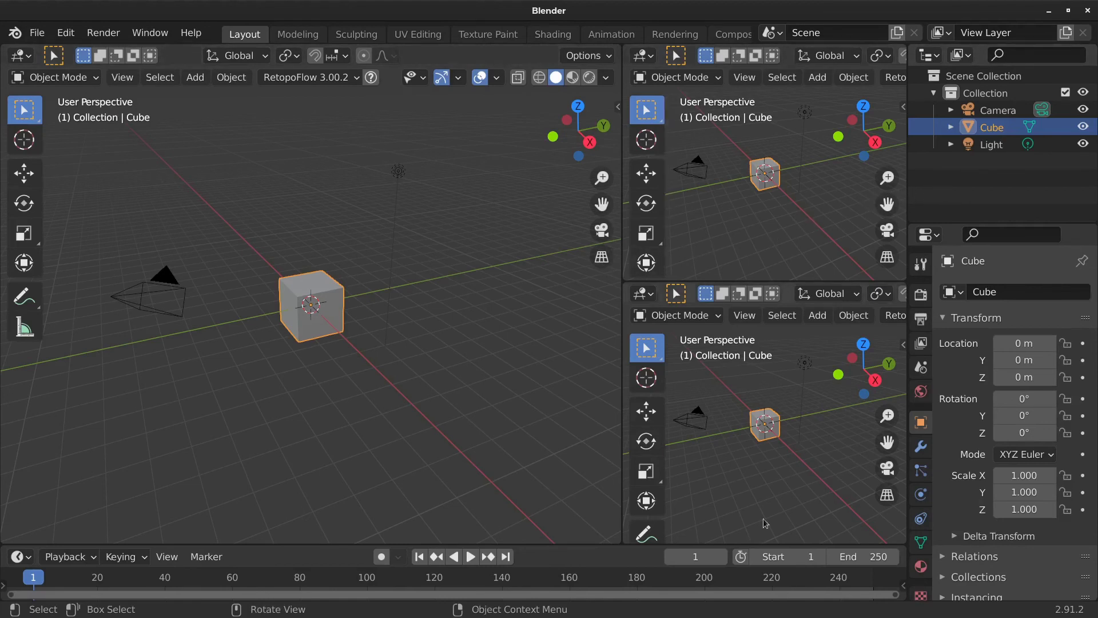
- Maximize the Outliner and other areas around the main viewport one at a time, restoring the split layout after each
key("ctrl+space")
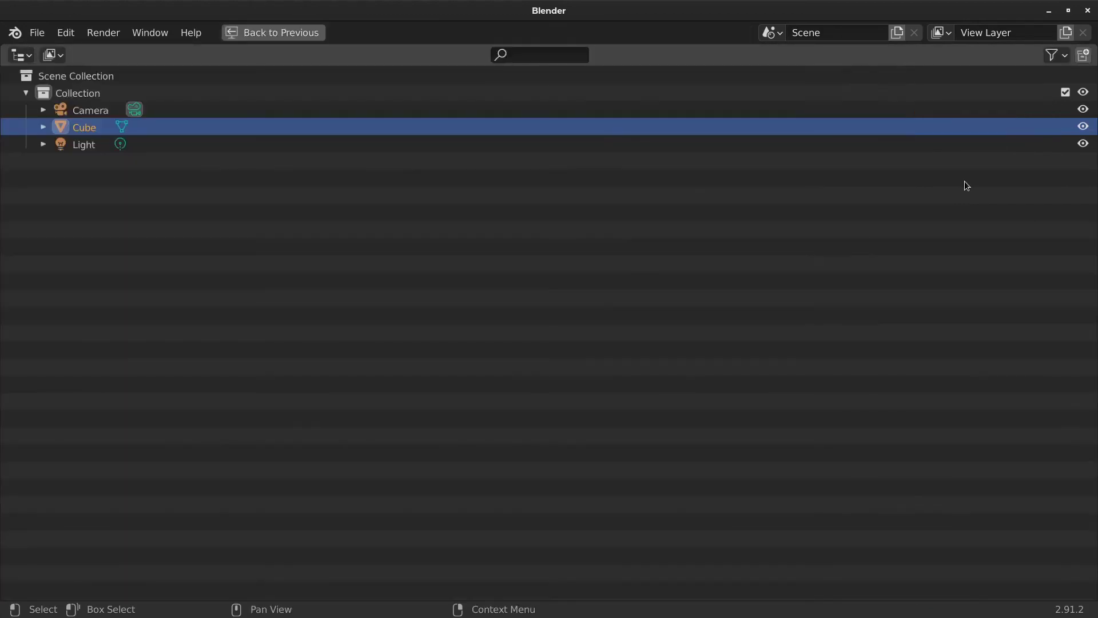
key("ctrl+space")
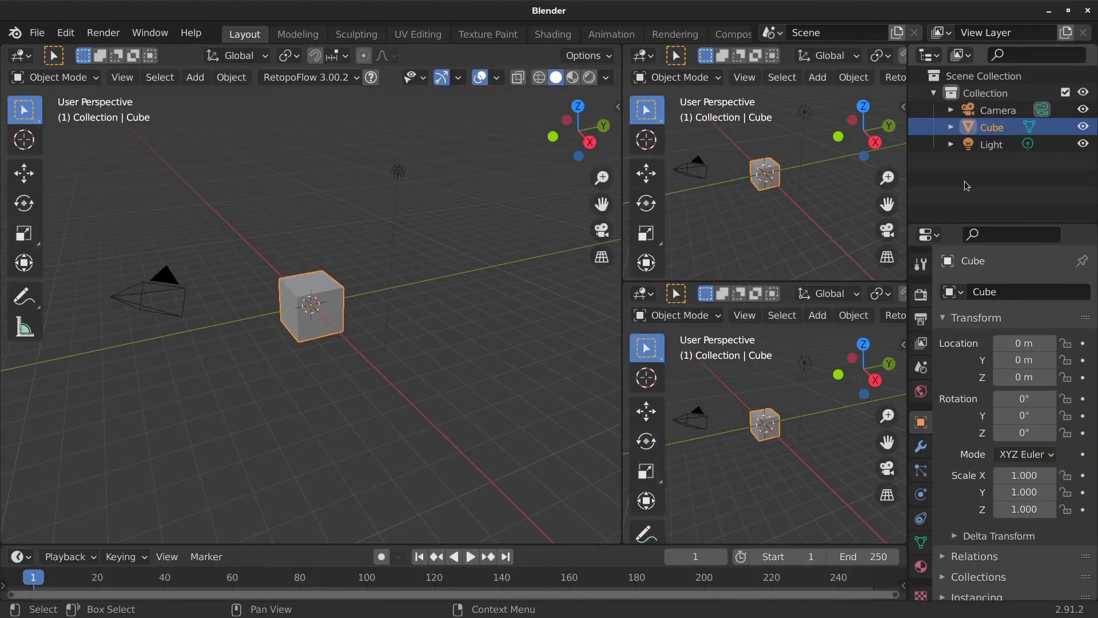
key("ctrl+space")
key("ctrl+space")
key("ctrl+space")
key("ctrl+space")
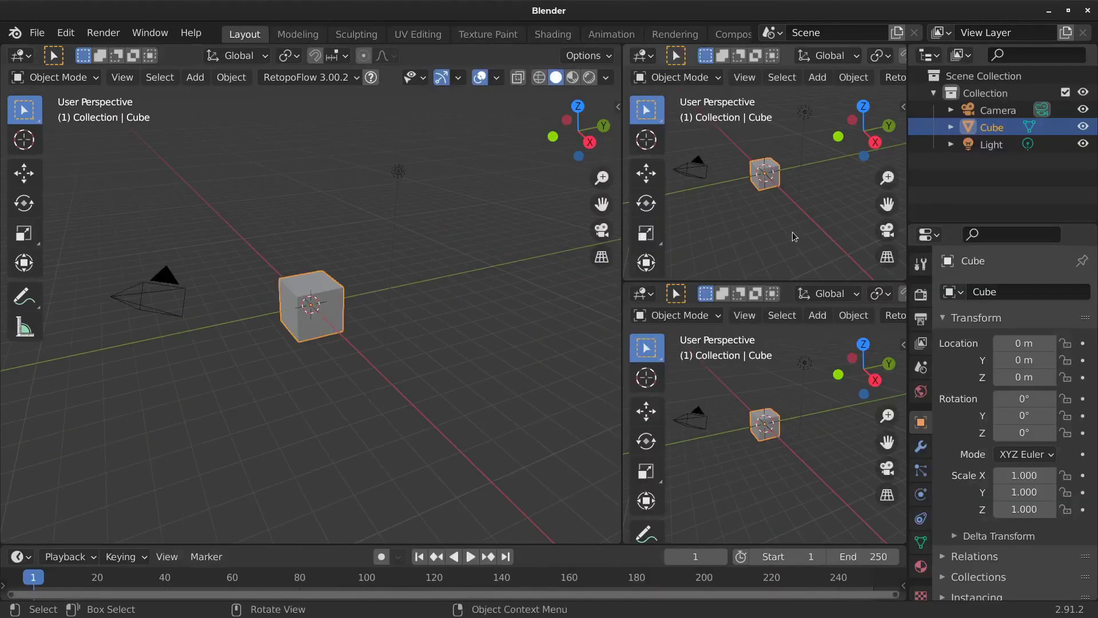
key("ctrl+space")
key("ctrl+space")
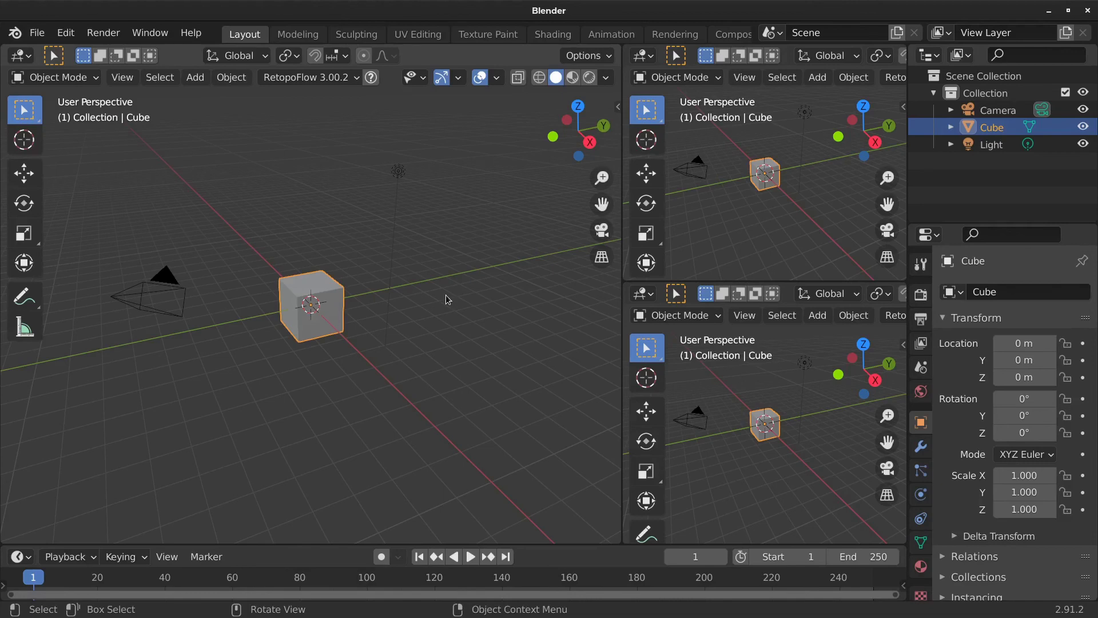
- Maximize the large 3D Viewport and restore the split layout, repeating the toggle a few times
key("ctrl+space")
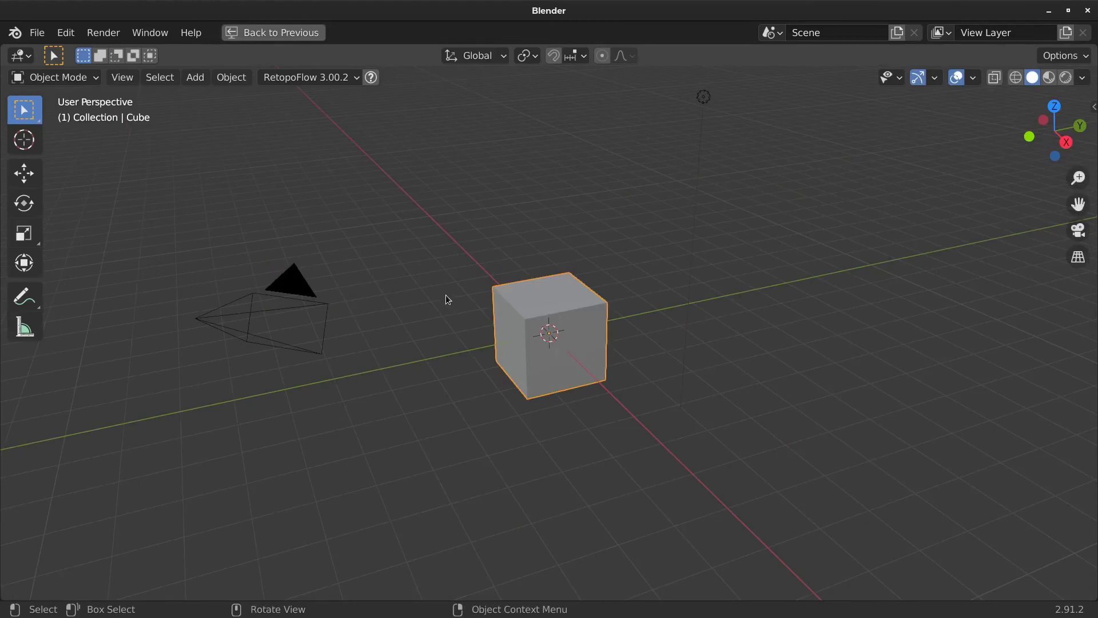
key("ctrl+space")
key("ctrl+space")
key("ctrl+space")
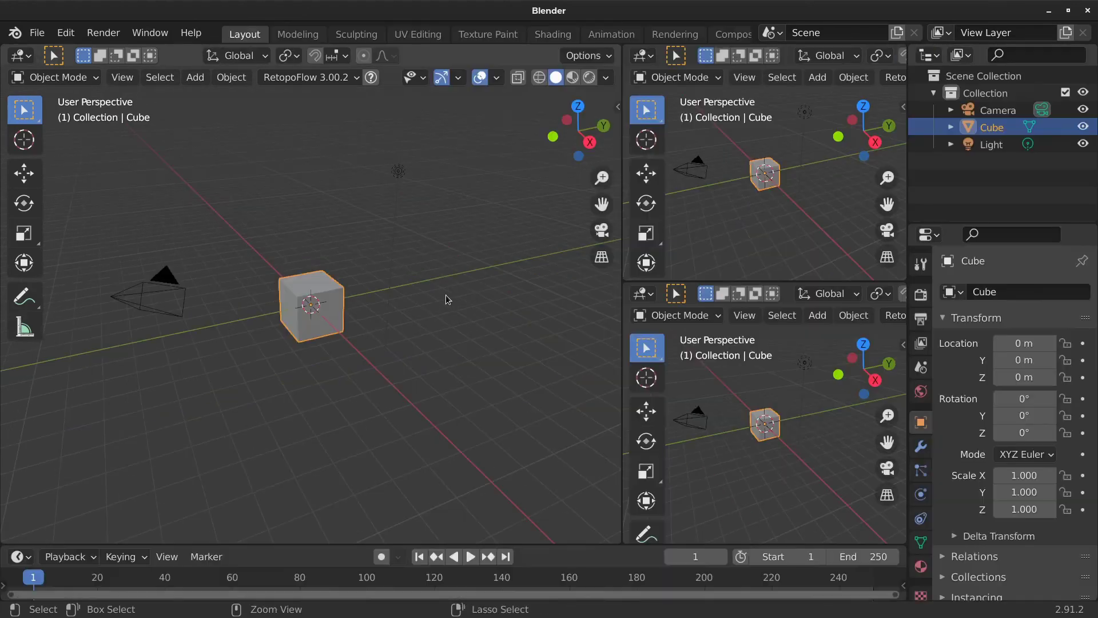
key("ctrl+space")
key("ctrl+space")
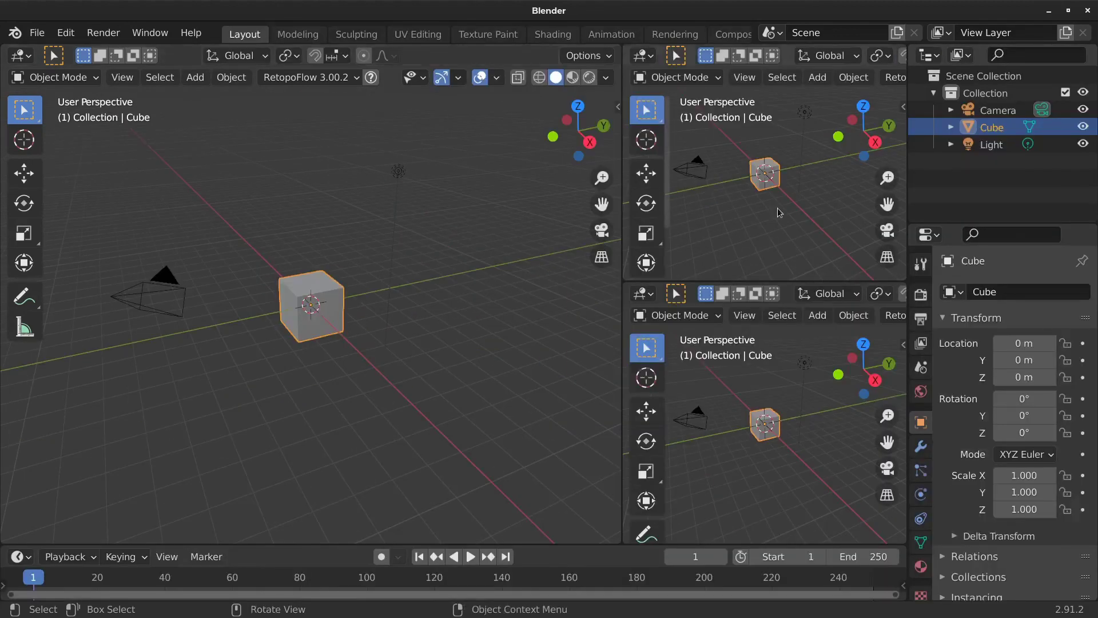
right_click(747, 280)
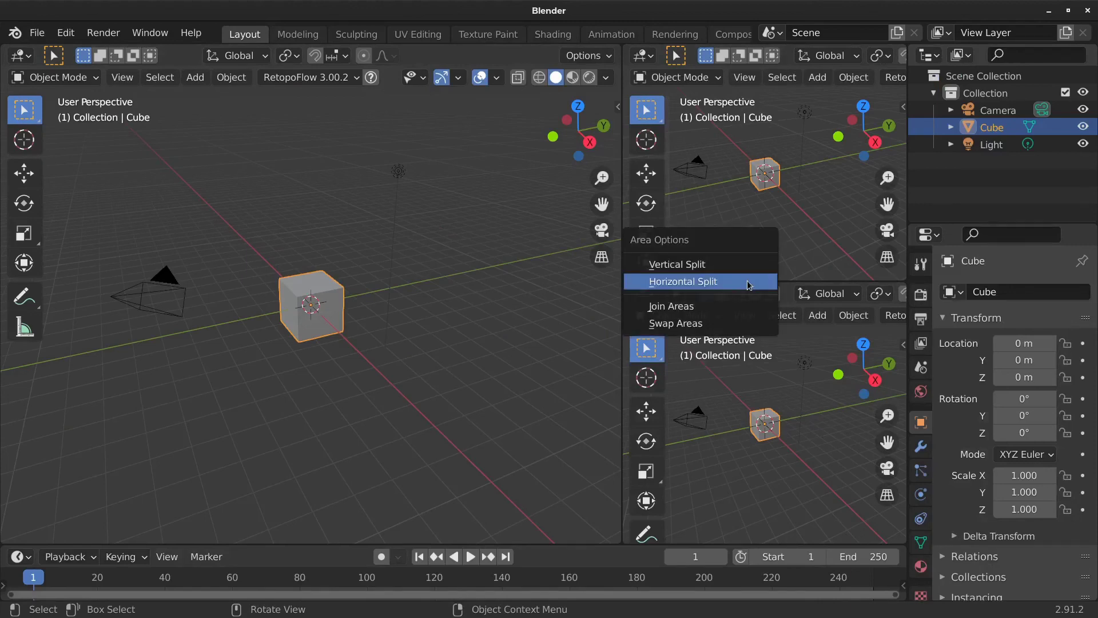
left_click(707, 311)
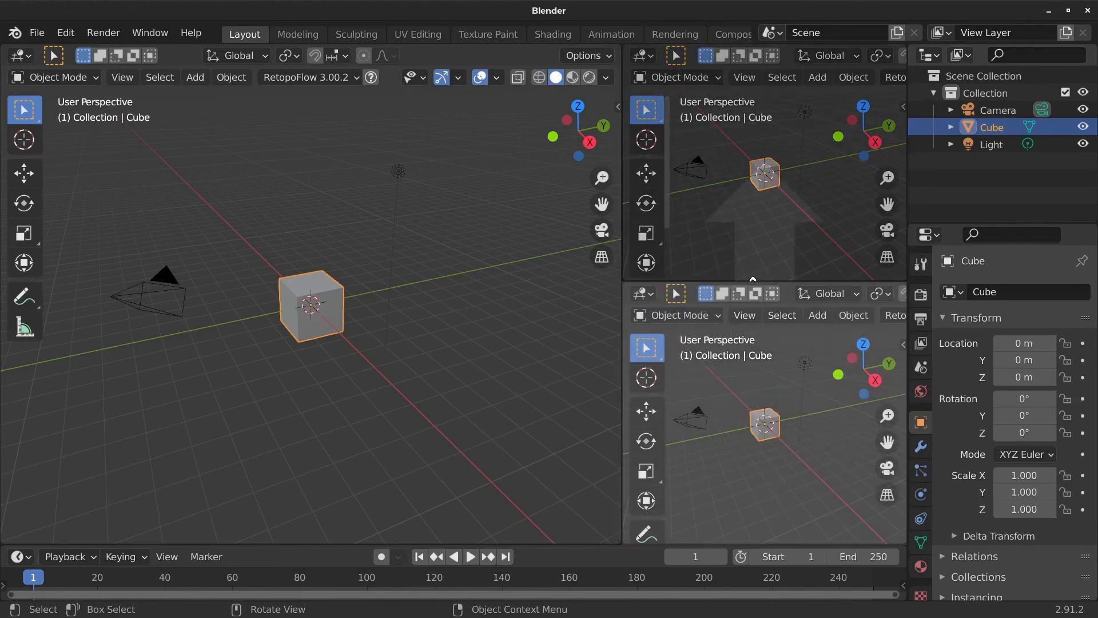
right_click(753, 279)
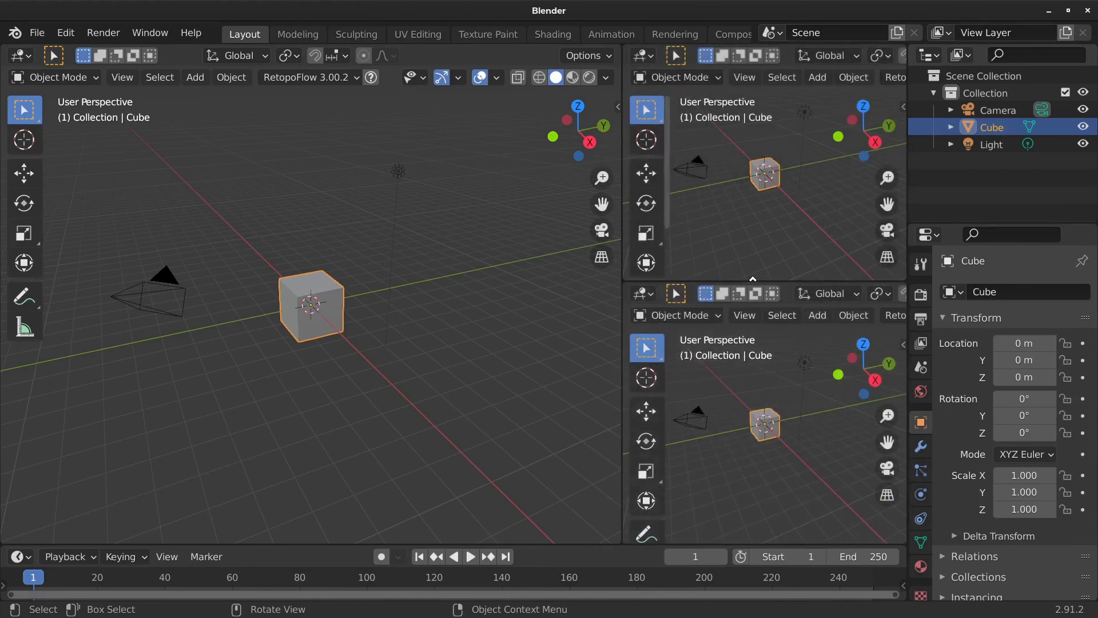
right_click(626, 206)
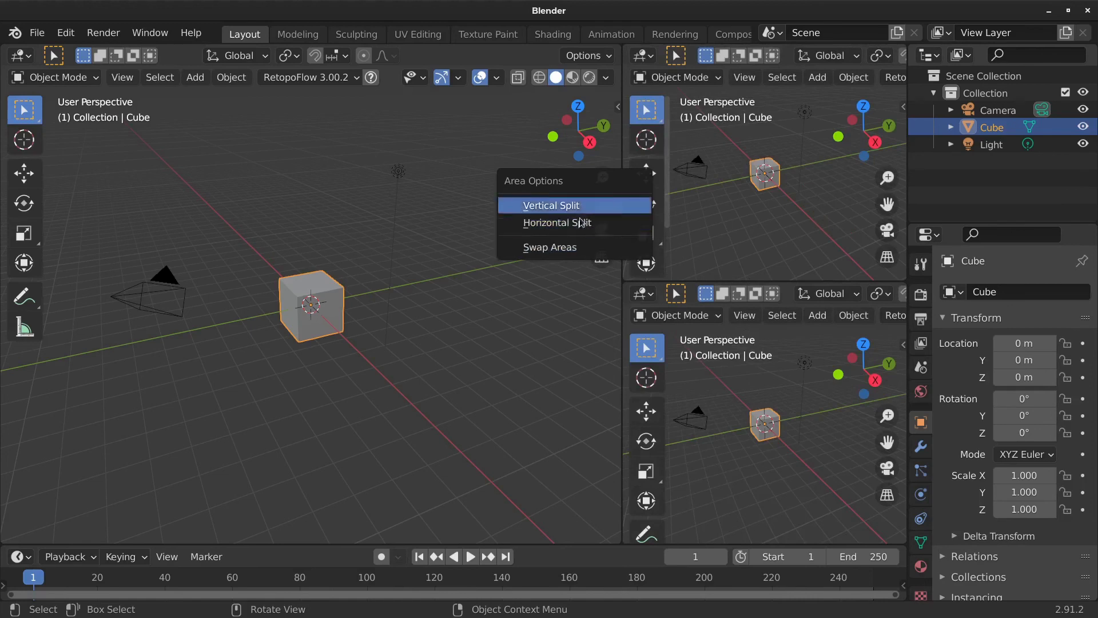
left_click(698, 234)
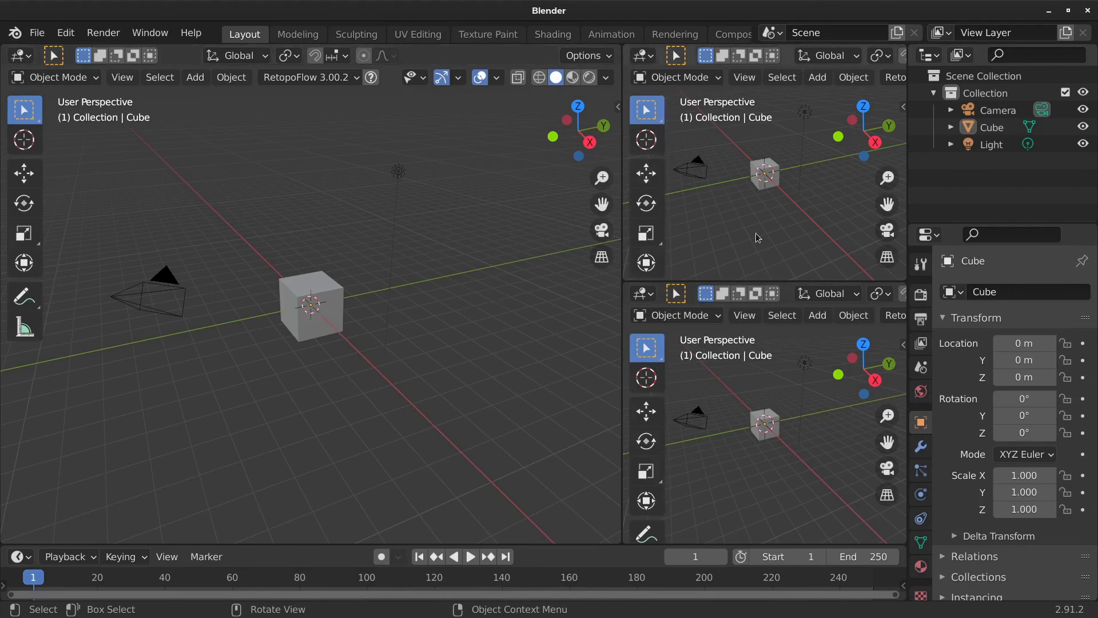
- Join the two stacked small 3D Viewports into one area, expanding the lower one over the upper one
right_click(788, 283)
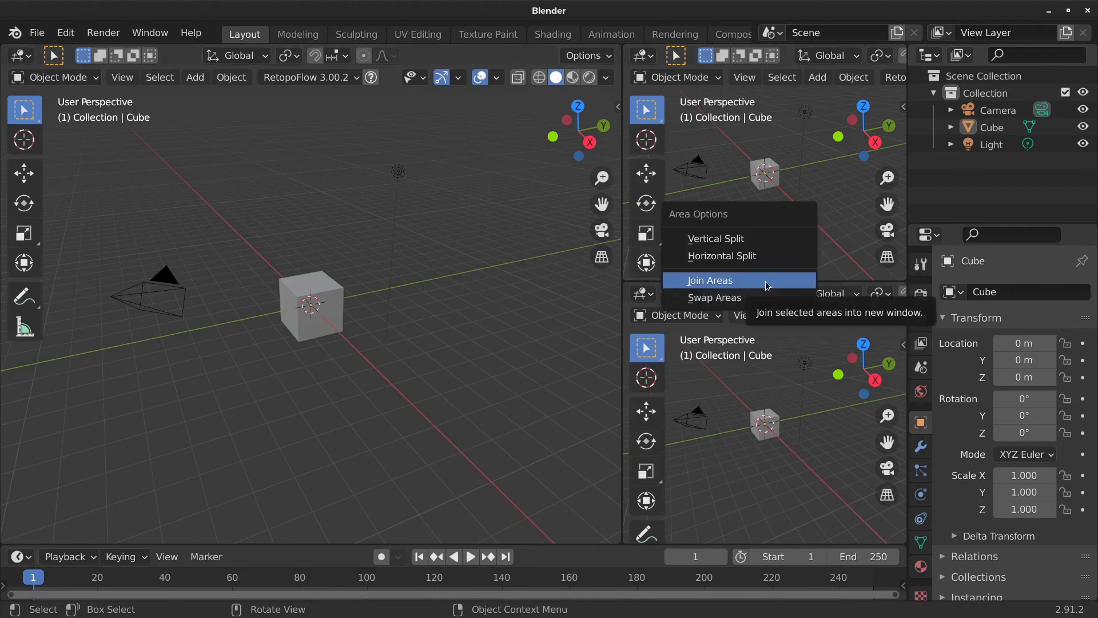
left_click(767, 283)
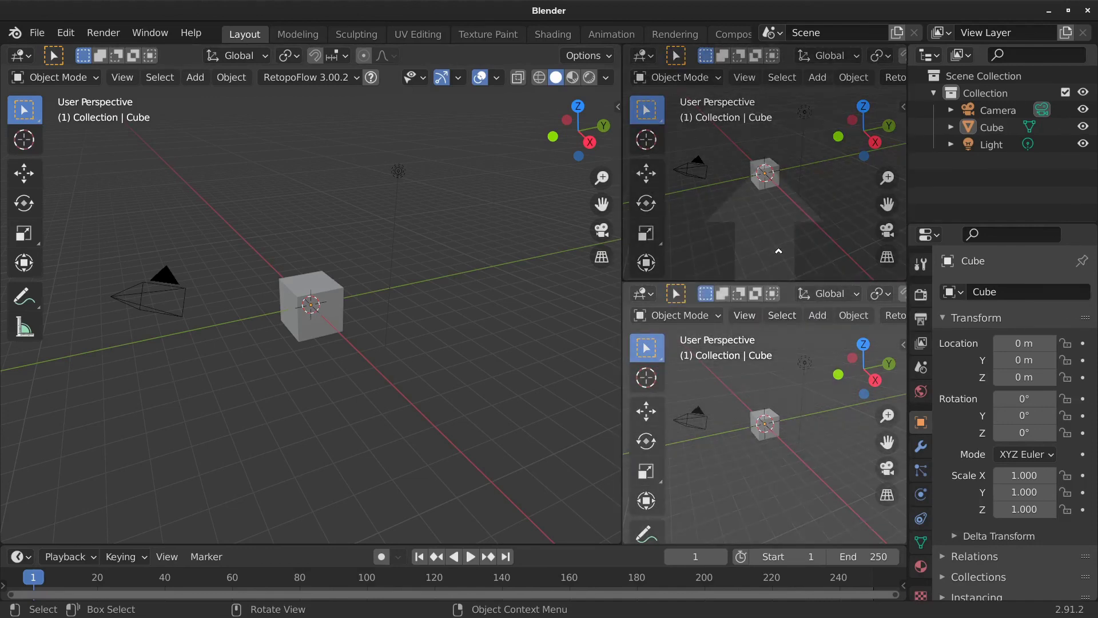
left_click(779, 251)
right_click(624, 258)
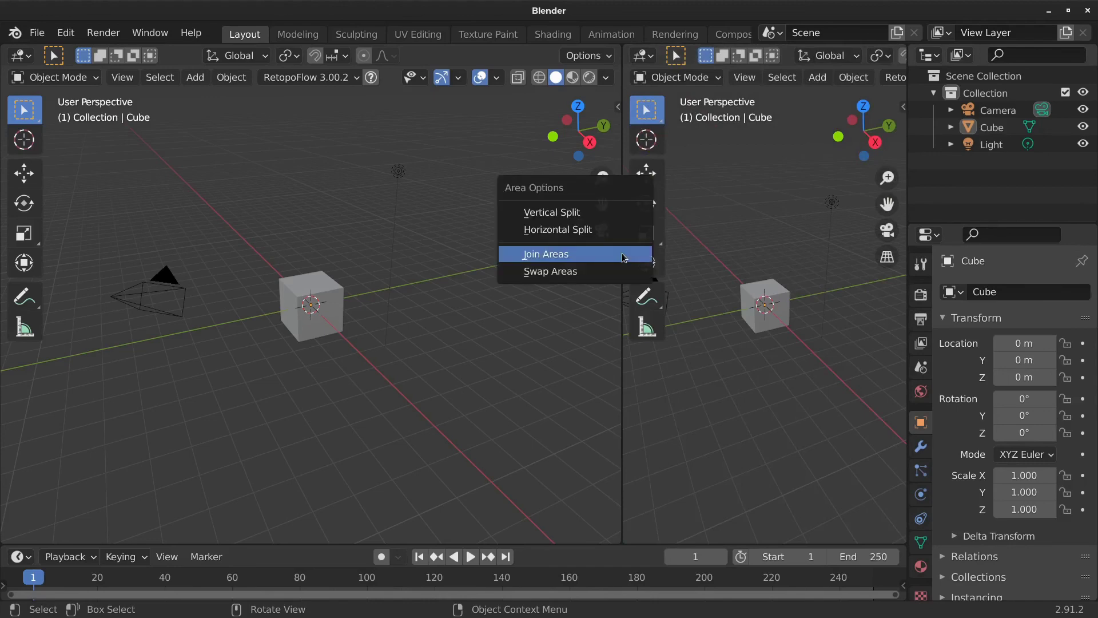
left_click(594, 252)
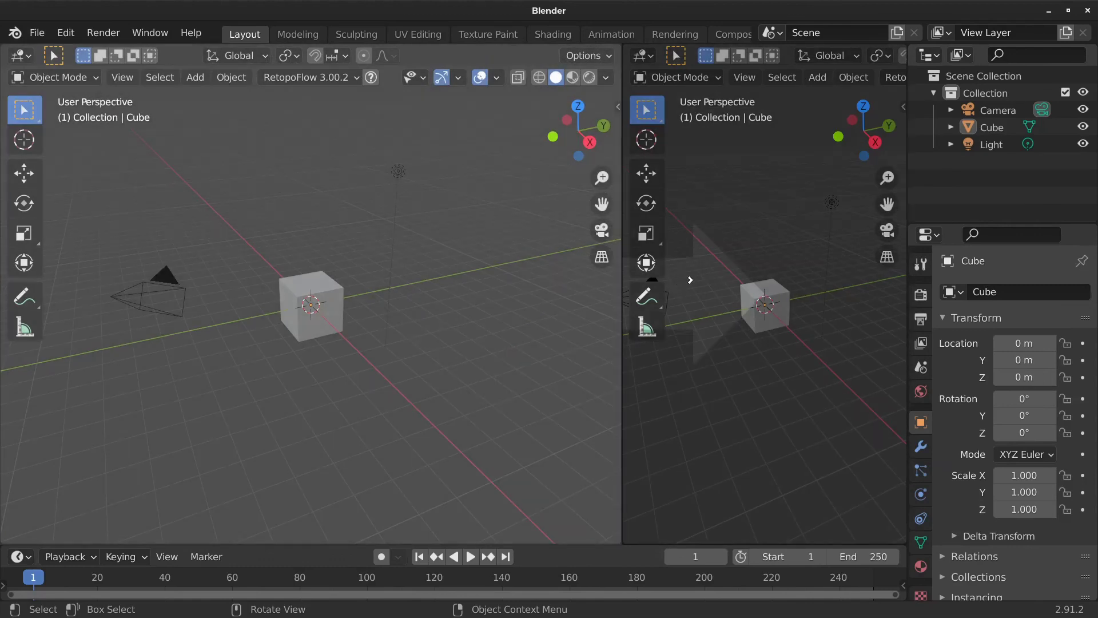
key("Escape")
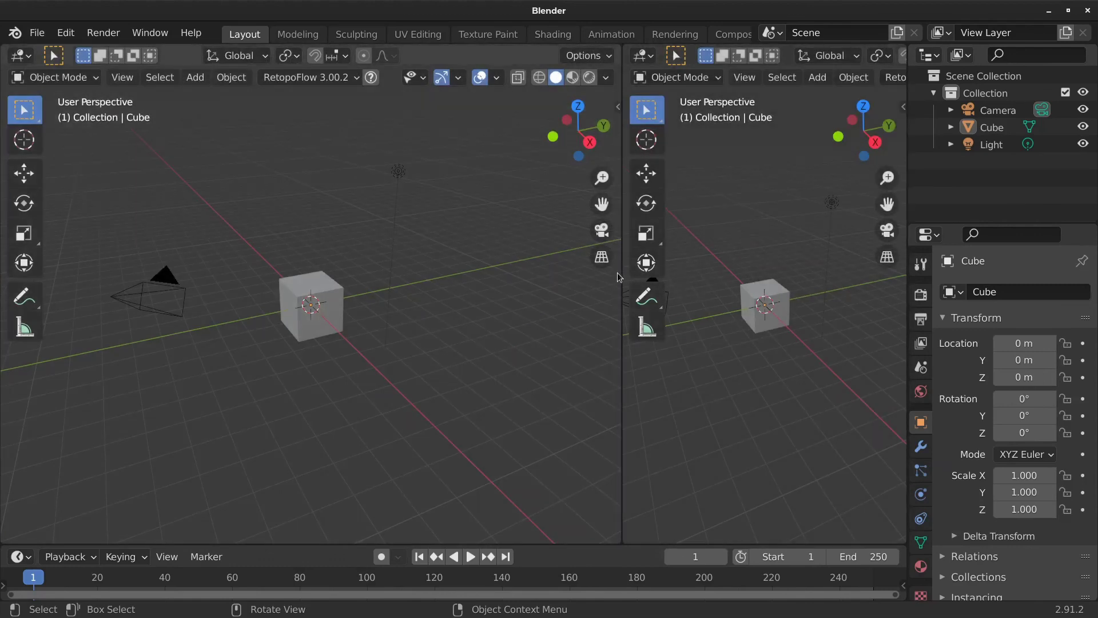
- Join the two side-by-side 3D Viewports by expanding the larger one over the narrower one, and make the Timeline slightly taller
right_click(623, 275)
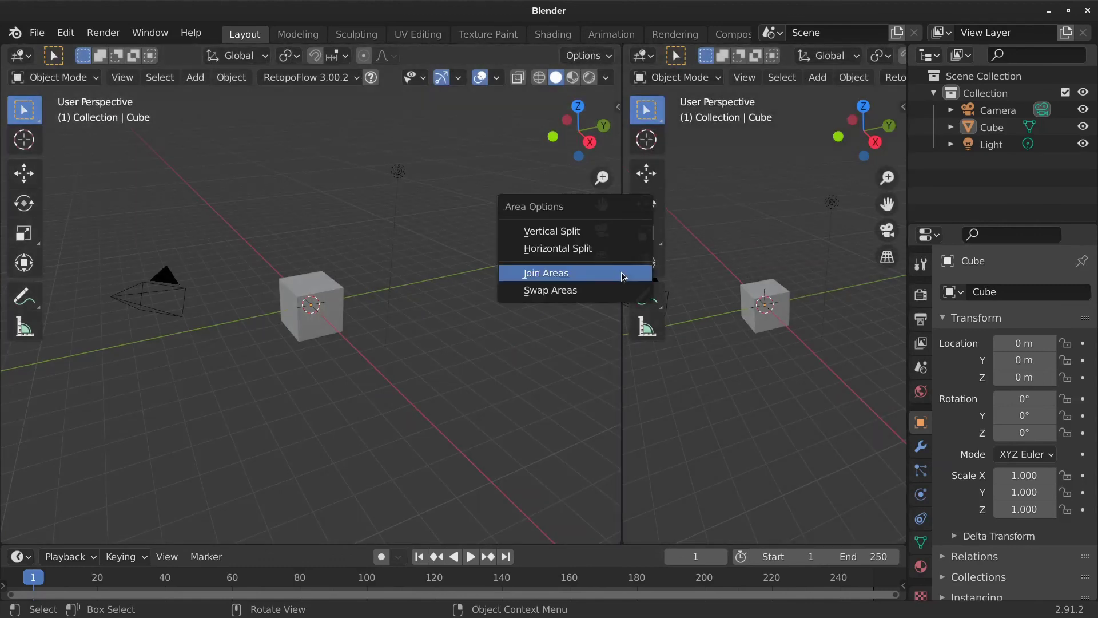
left_click(621, 272)
left_click(694, 273)
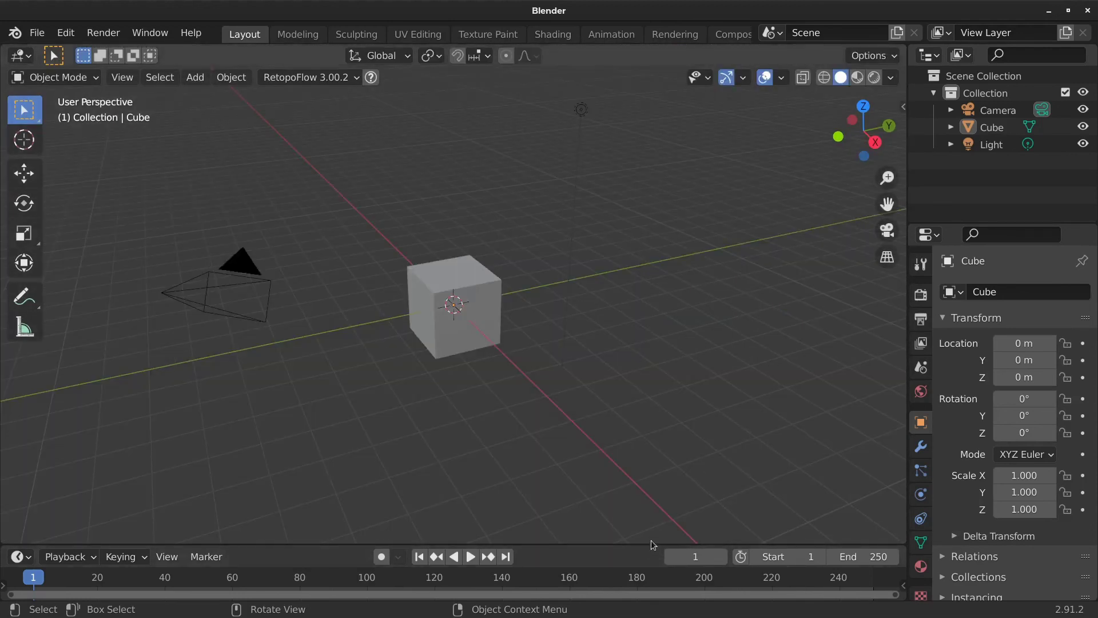
left_click_drag(651, 542, 652, 518)
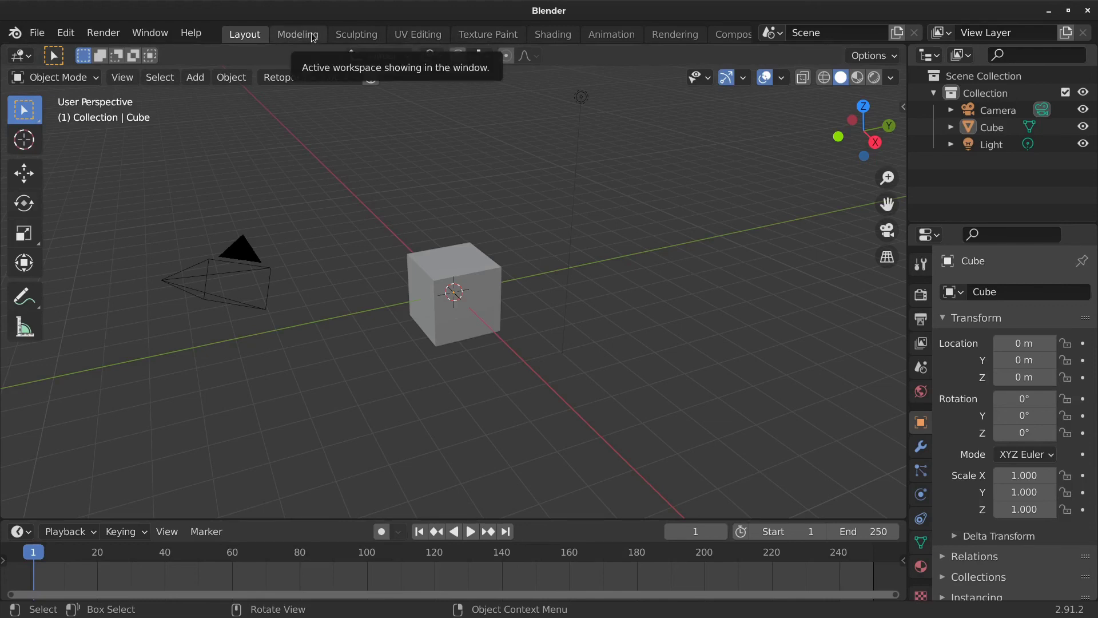
- Look through the Modeling, Sculpting and UV Editing workspaces and the list of further workspaces, and return to Layout
left_click(294, 34)
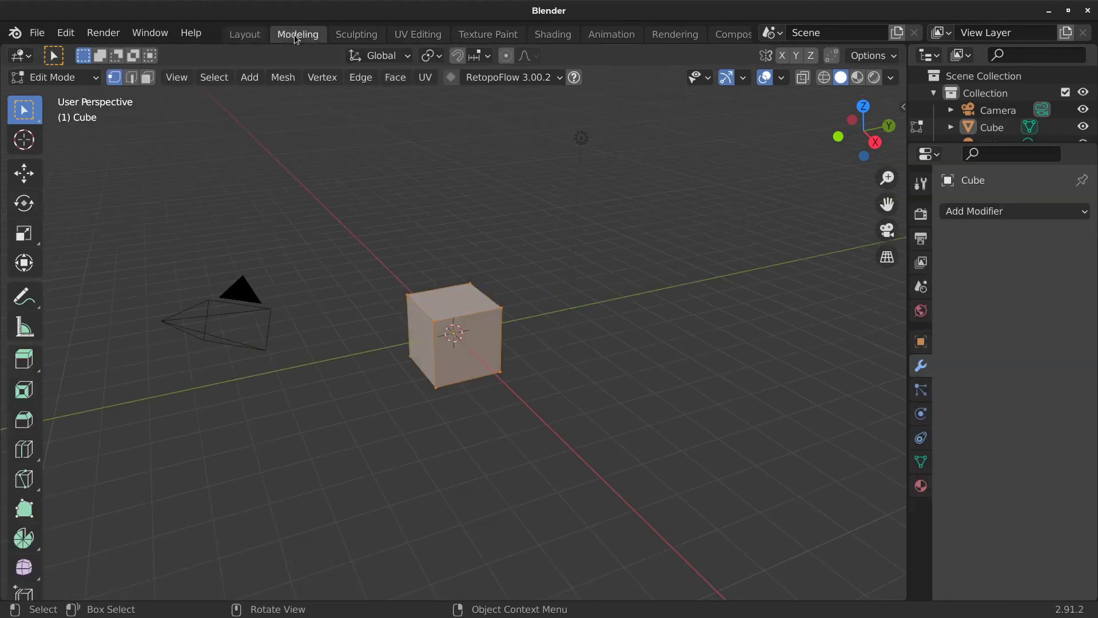
left_click(353, 36)
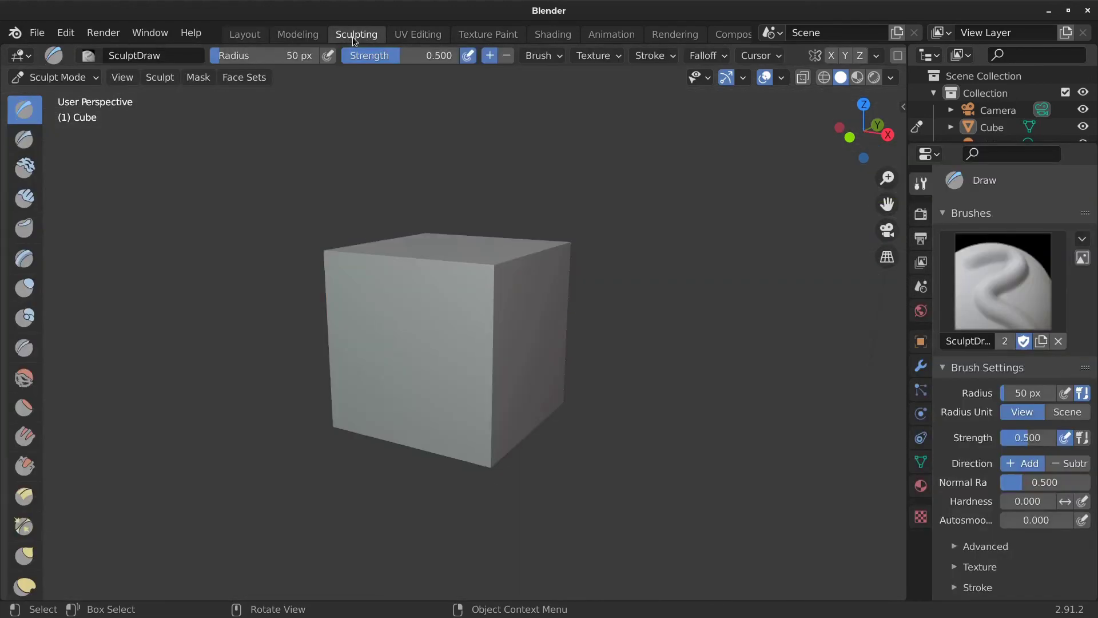
left_click(431, 35)
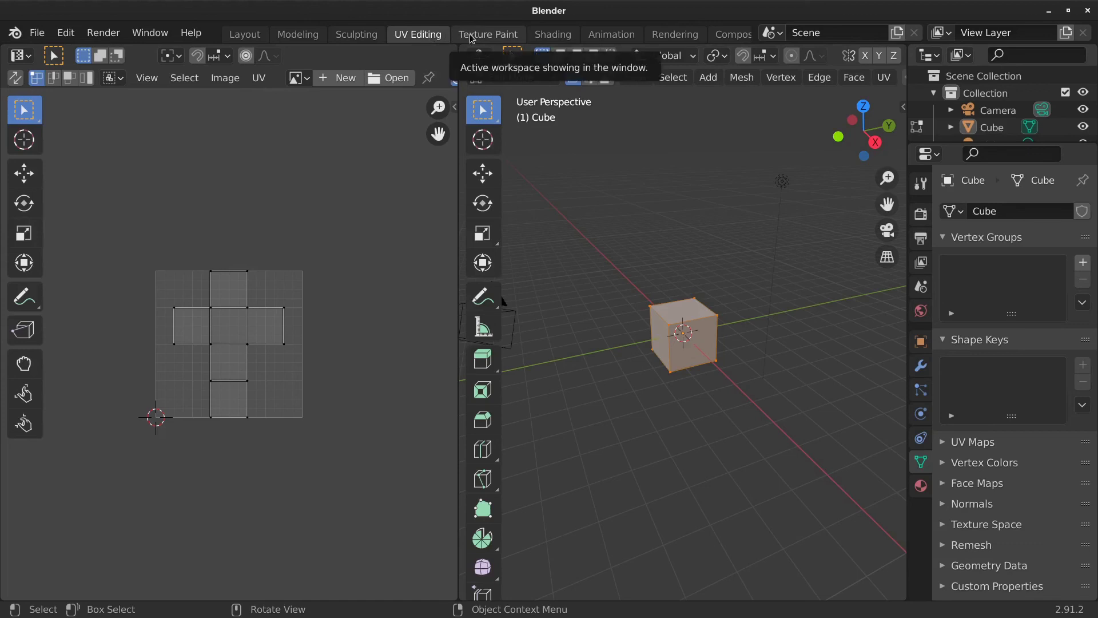
scroll(470, 38, "down", 4)
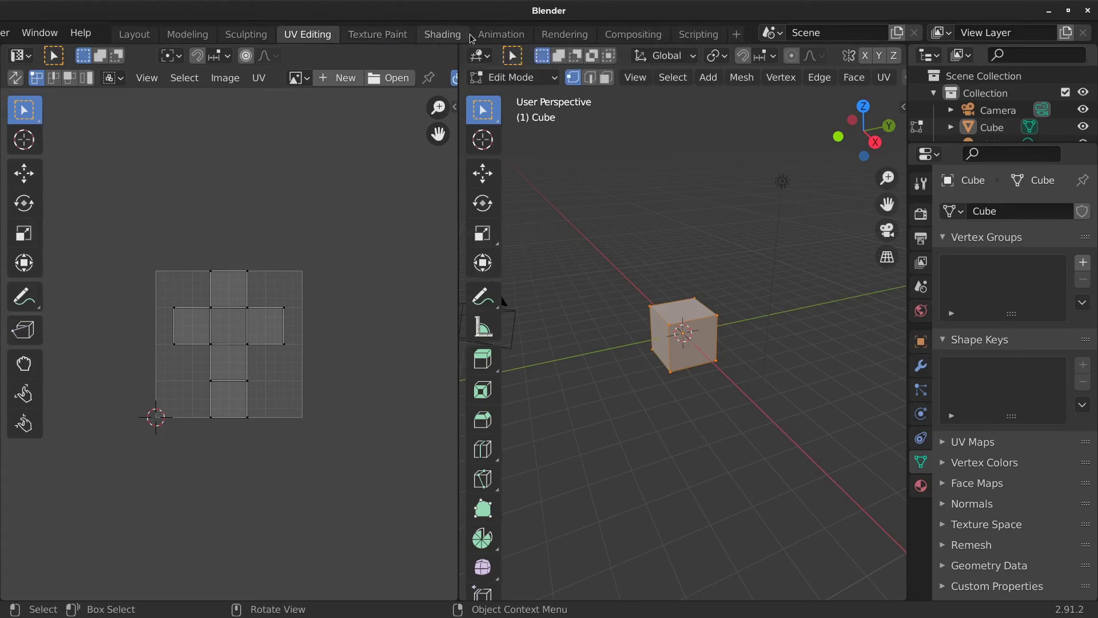
scroll(470, 37, "up", 3)
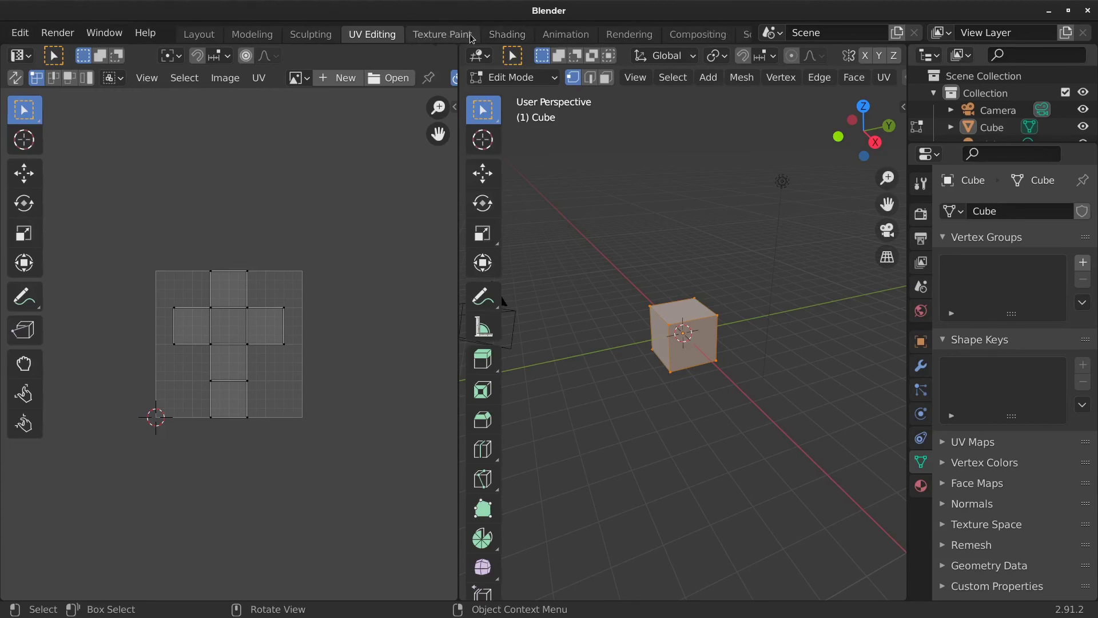
scroll(471, 38, "up", 2)
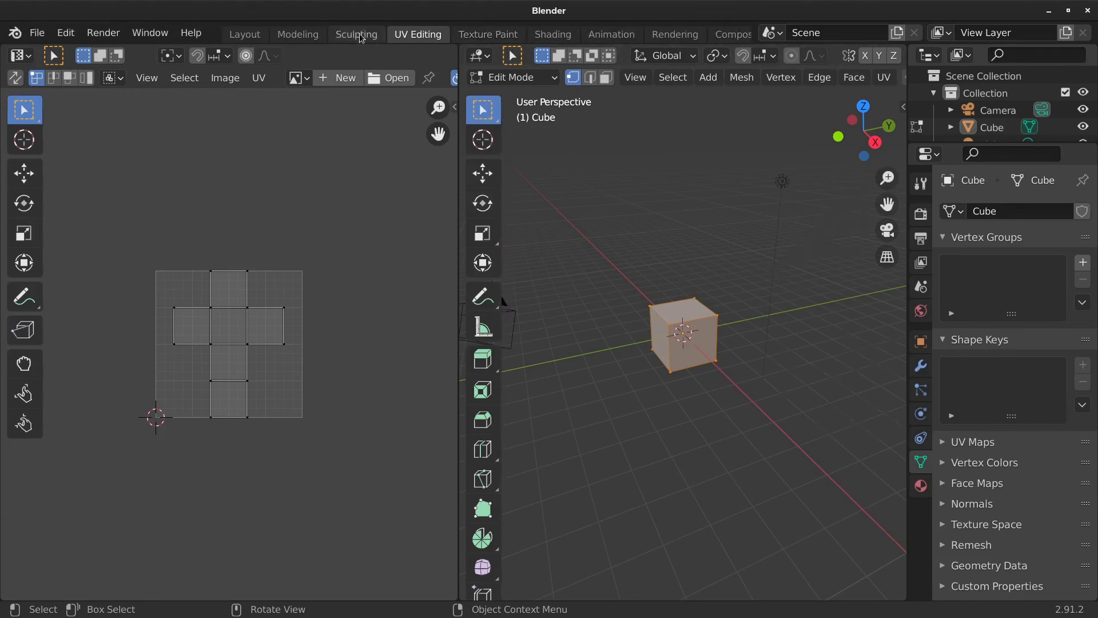
left_click(359, 35)
left_click(303, 35)
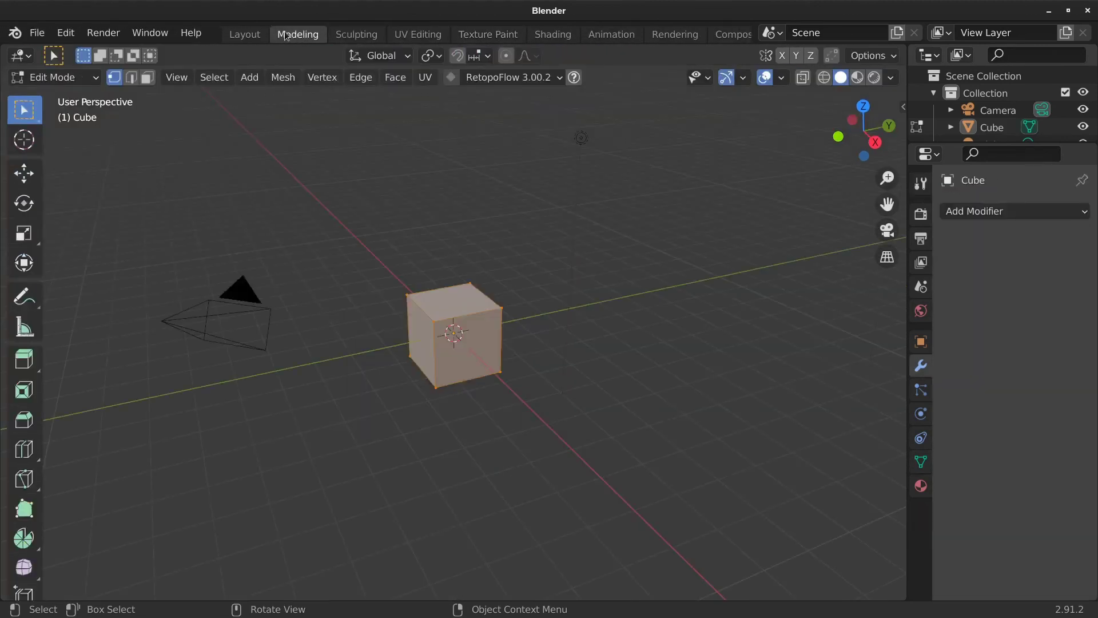
left_click(245, 35)
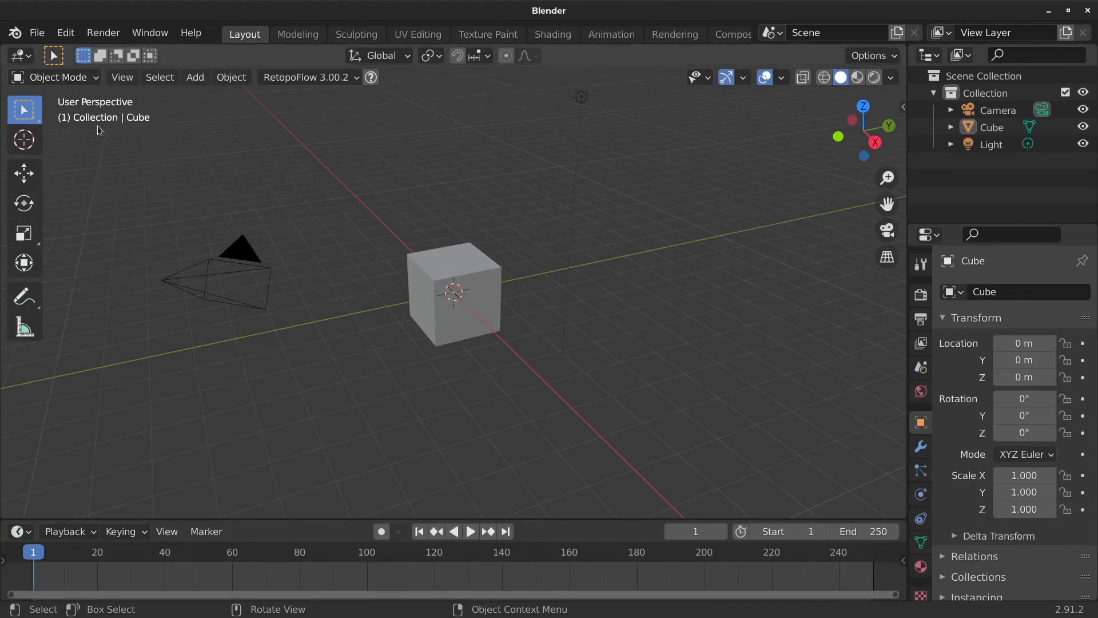
- Examine the Modeling, Sculpting, UV Editing, Texture Paint and Shading workspaces in order, including the Shading node graph, and return to Layout
left_click(20, 56)
left_click(307, 35)
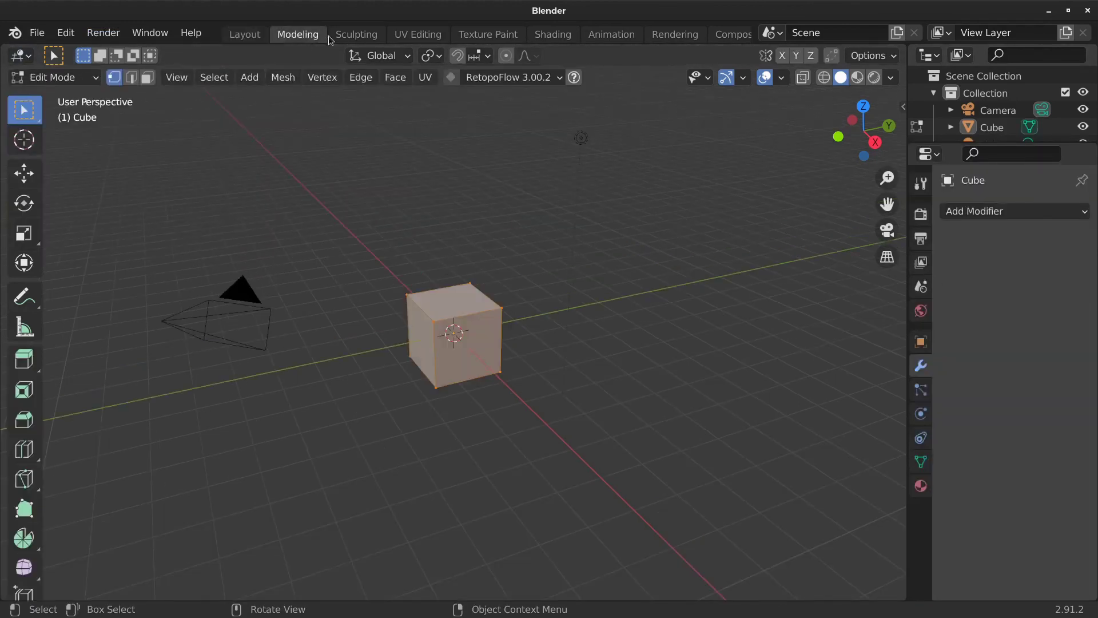
left_click(359, 34)
left_click(428, 35)
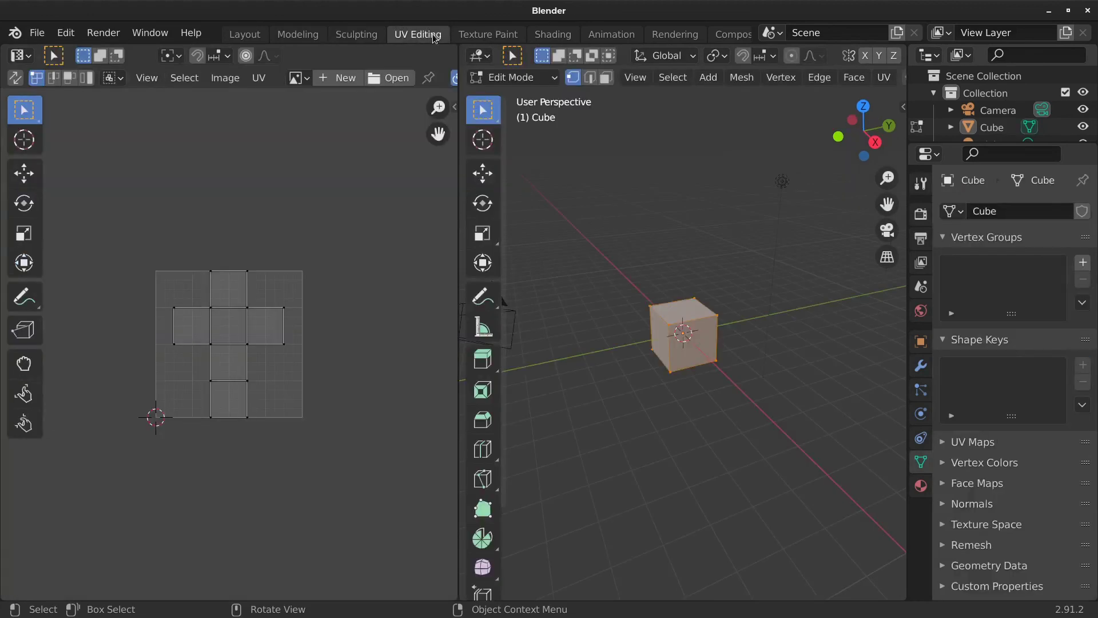
left_click(480, 34)
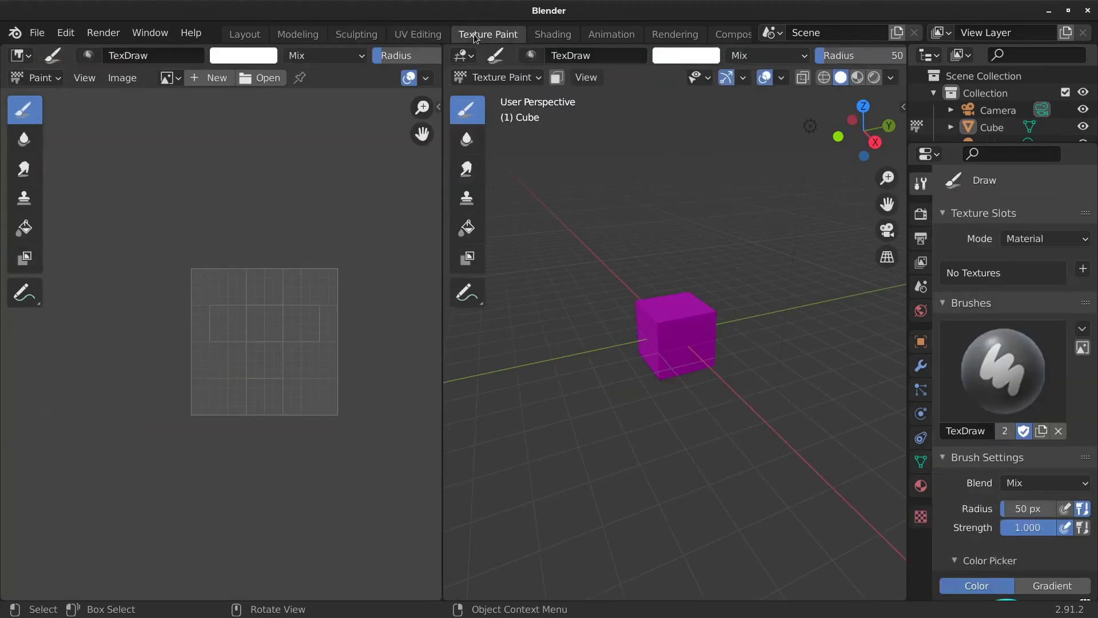
left_click(553, 34)
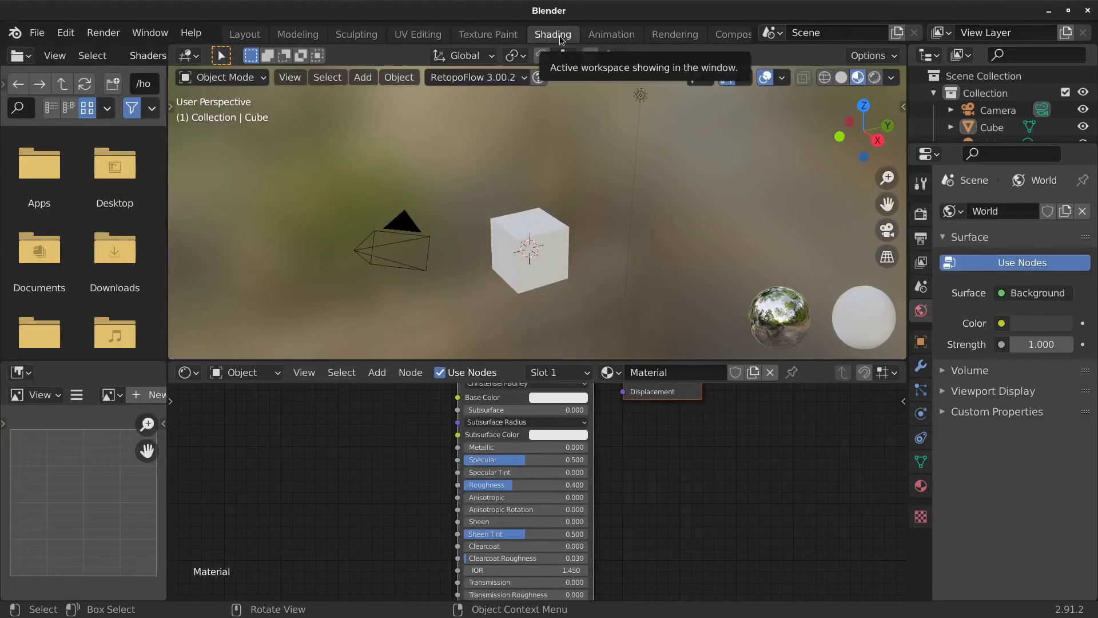
scroll(638, 470, "down", 4)
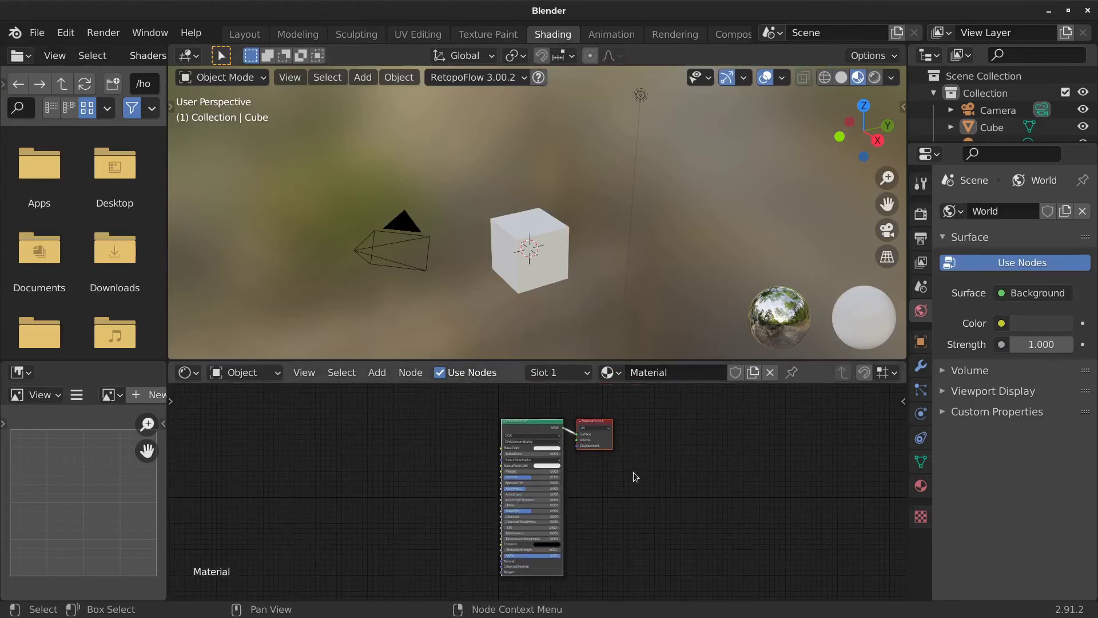
left_click(250, 35)
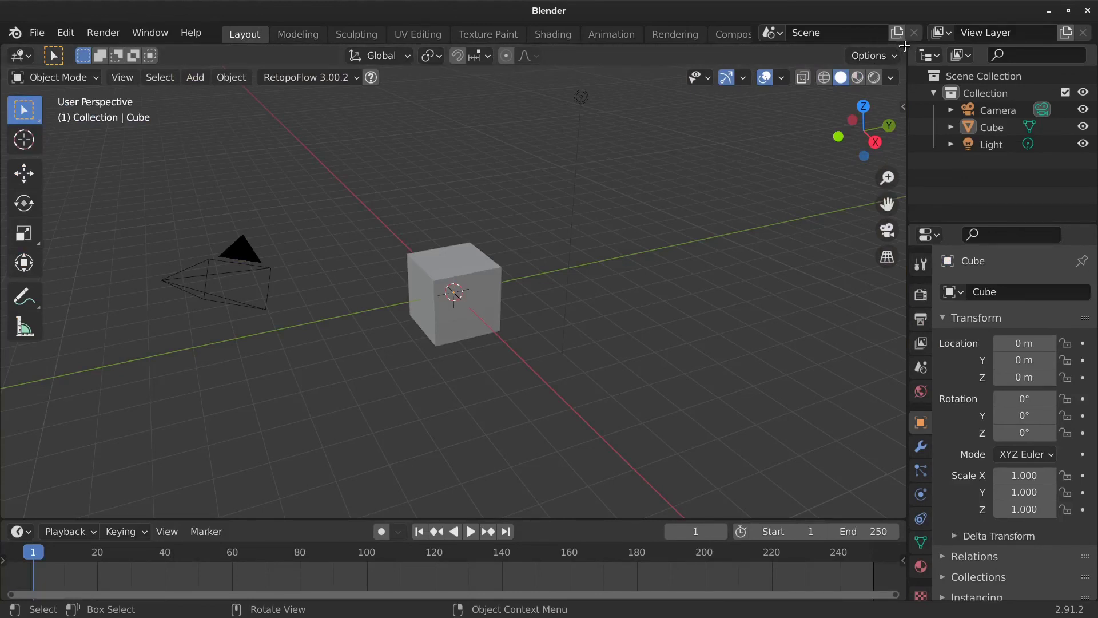
- Split the 3D Viewport vertically at about two thirds of its width and join both parts back into one area
left_click_drag(904, 46, 629, 64)
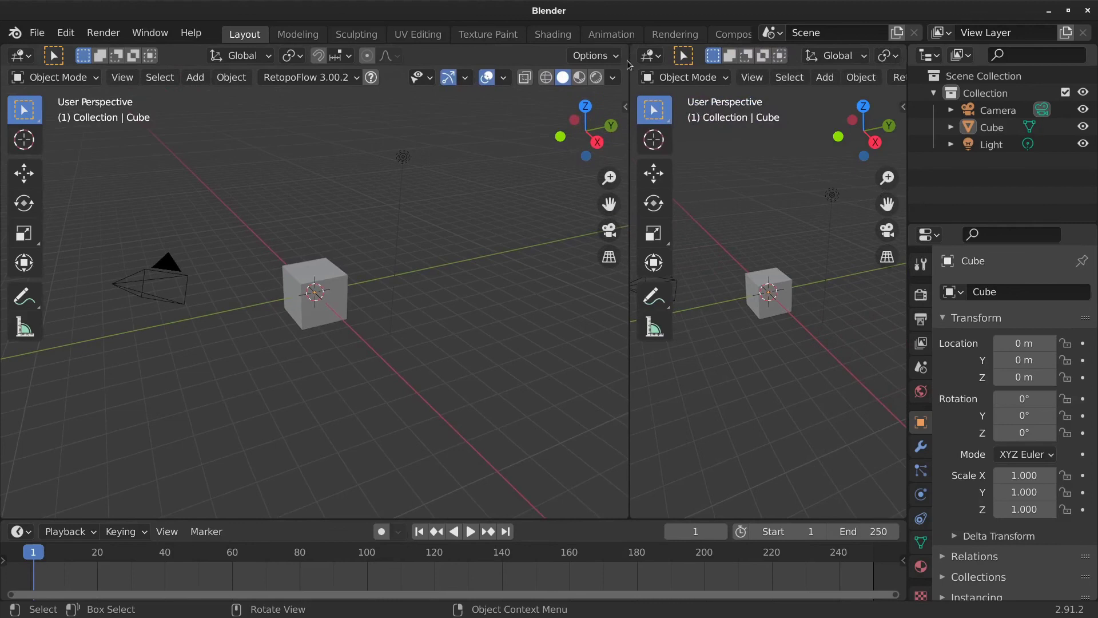
right_click(630, 165)
left_click(611, 165)
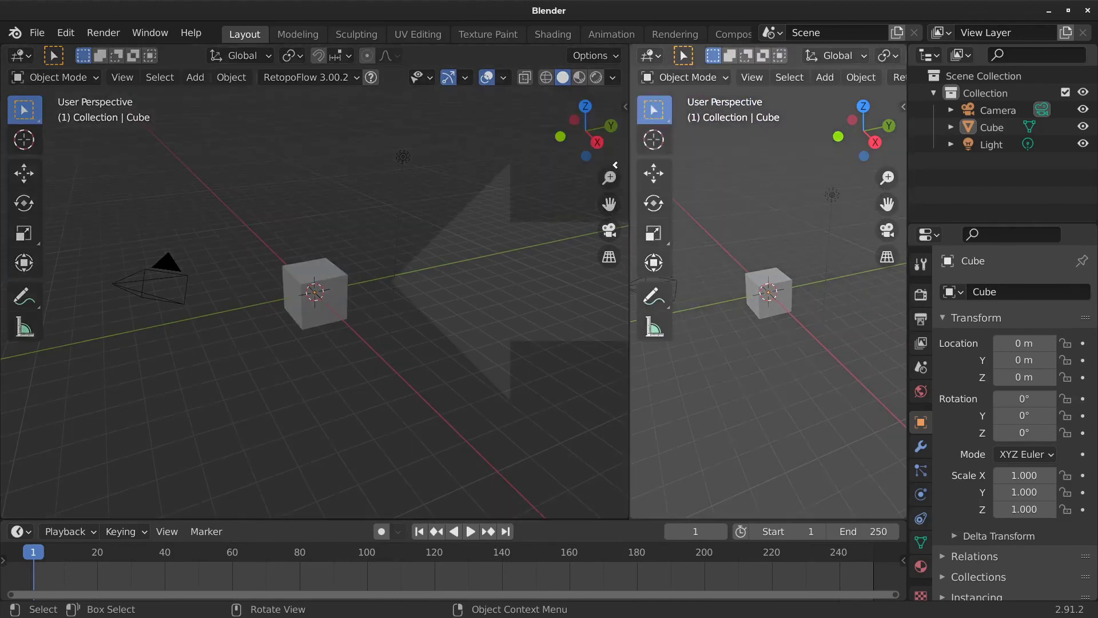
left_click(679, 171)
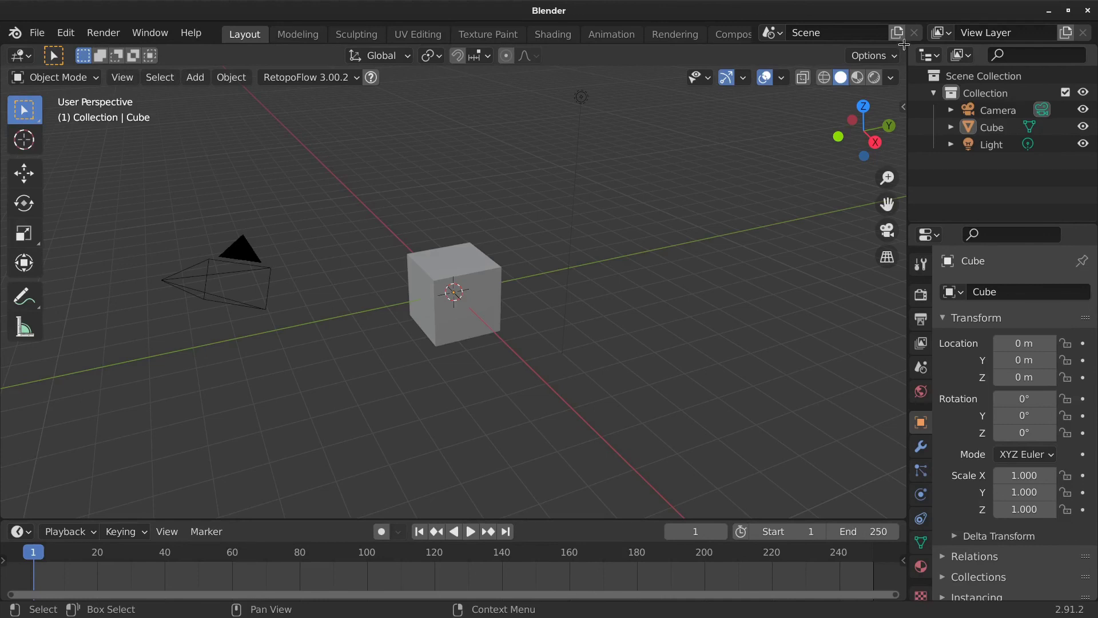
- Duplicate the 3D Viewport into a separate floating window and move that window over the middle of the main window
left_click_drag(905, 46, 883, 98, "shift")
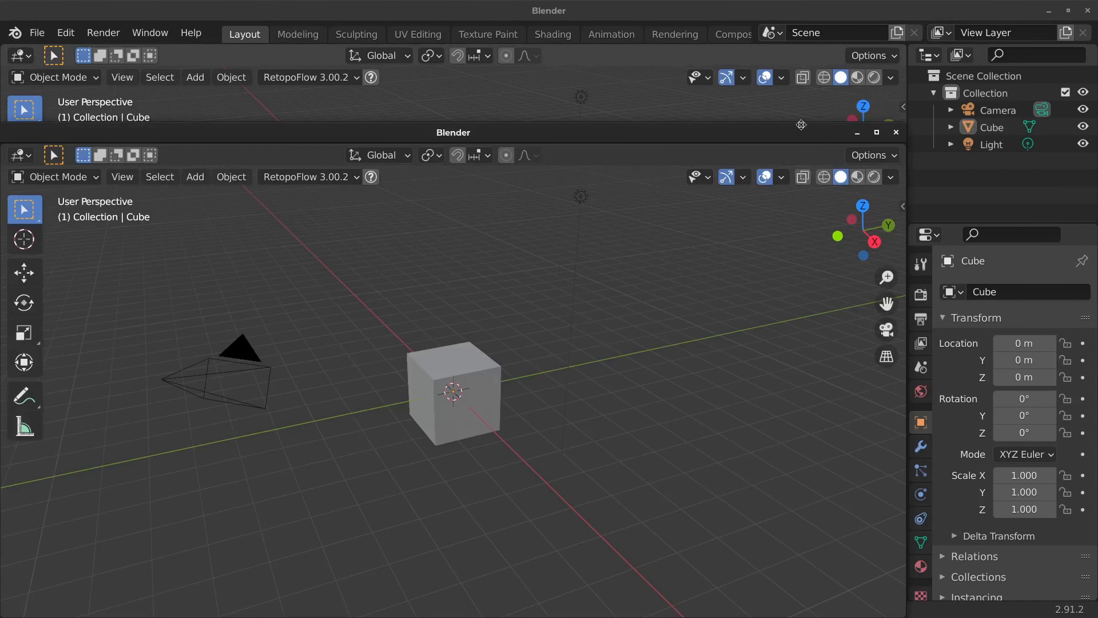
left_click_drag(801, 130, 887, 88)
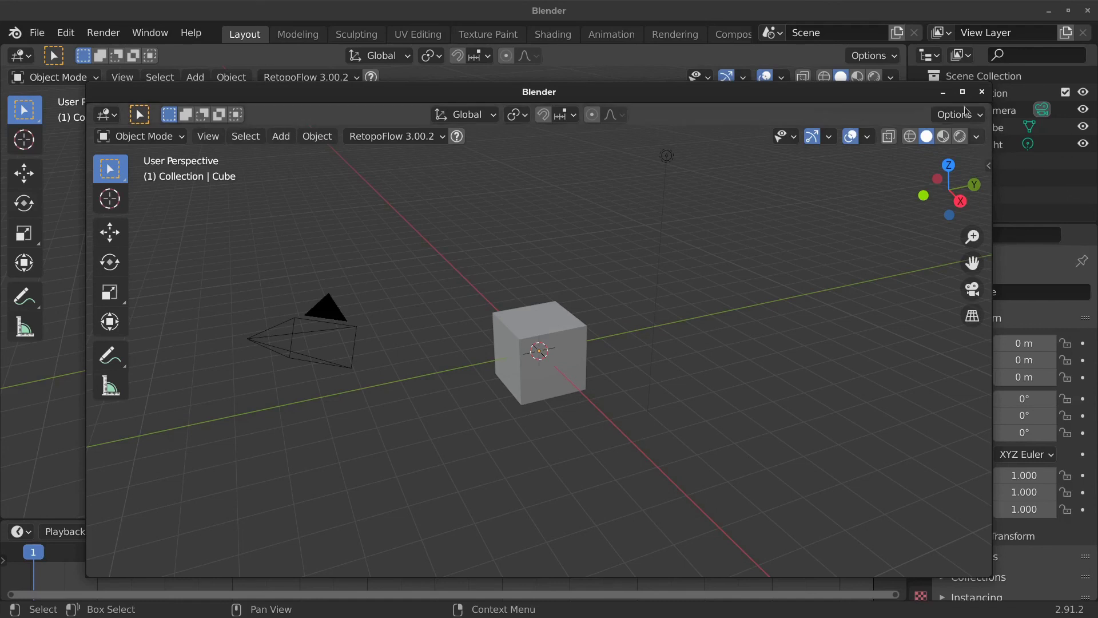
left_click_drag(966, 110, 945, 108, "alt")
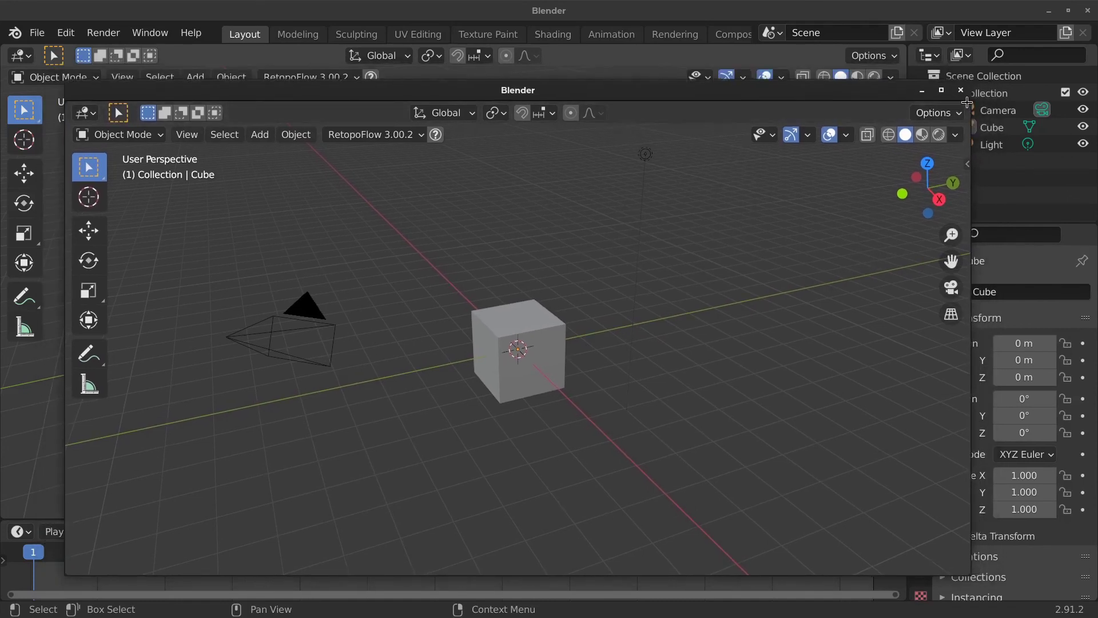
- Split the floating window's 3D Viewport vertically at about three quarters of its width and shift the window slightly
left_click_drag(967, 102, 724, 107)
left_click_drag(664, 93, 652, 87)
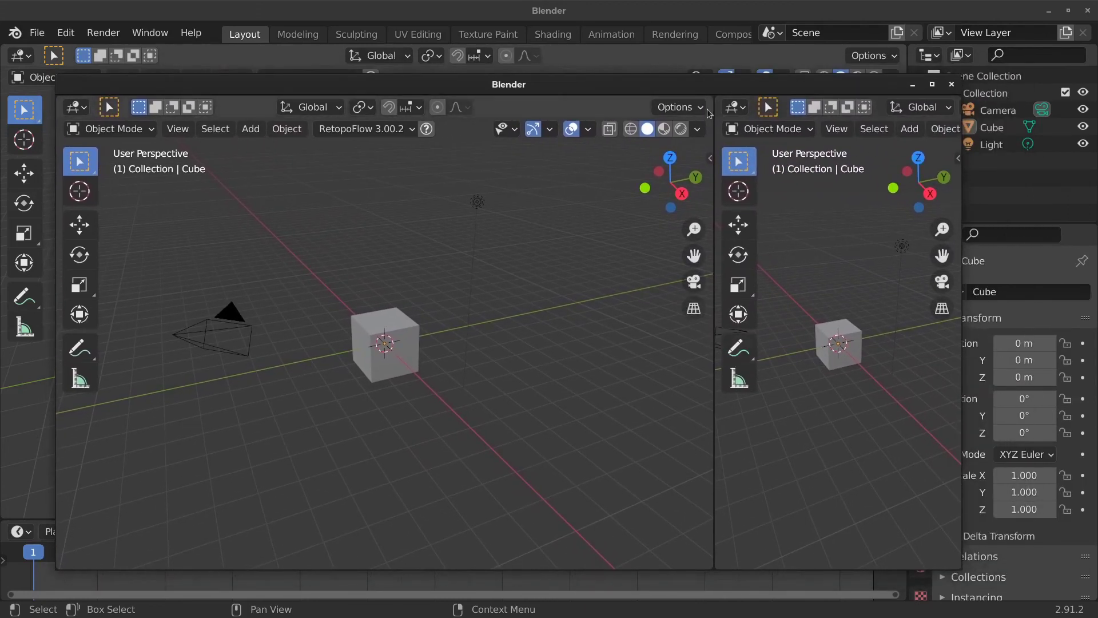
right_click(714, 326)
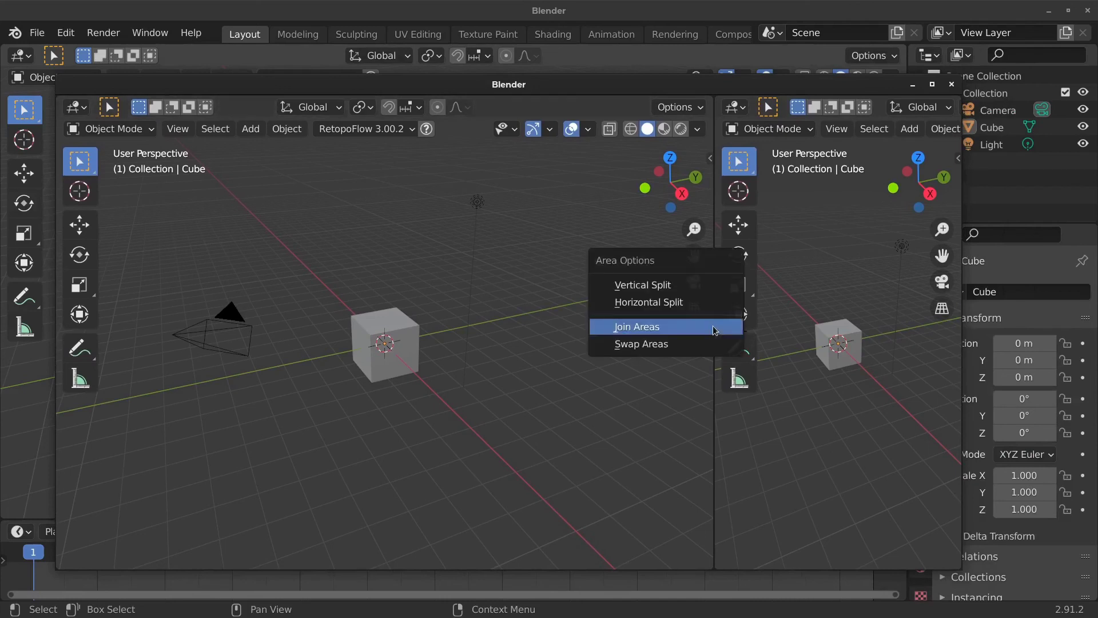
left_click(683, 295)
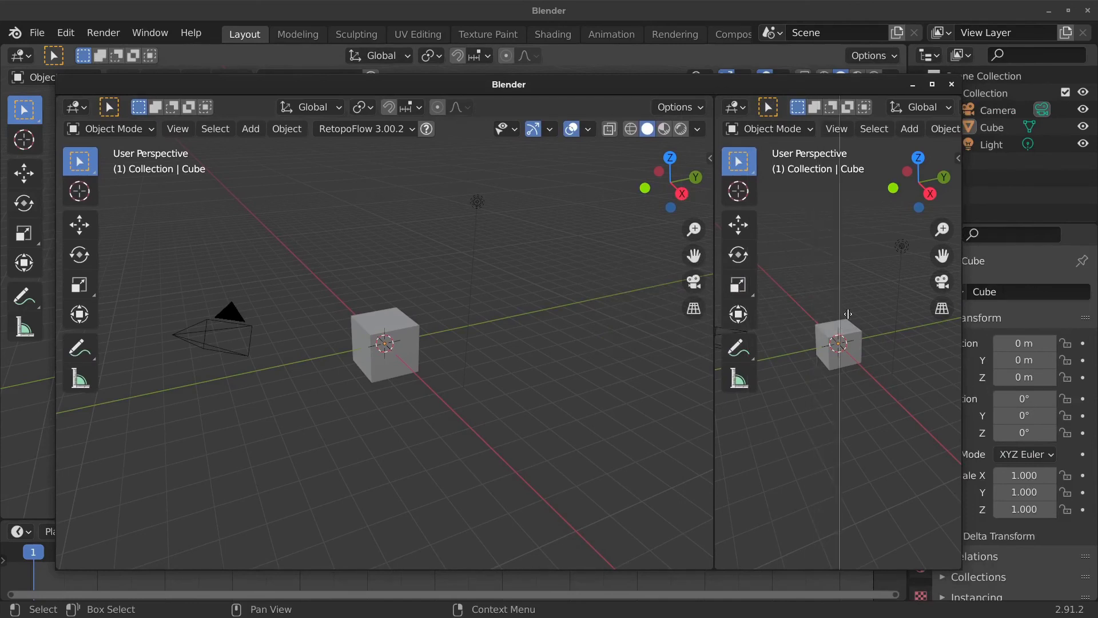
right_click(829, 304)
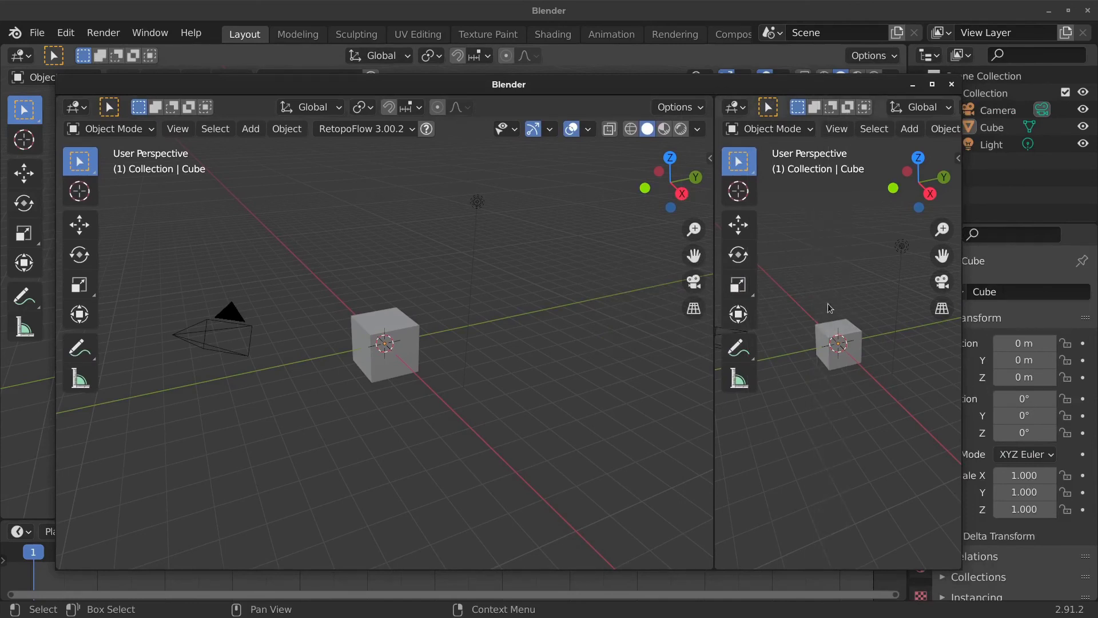
- Split the floating window's narrower viewport horizontally near its middle
right_click(714, 297)
left_click(709, 312)
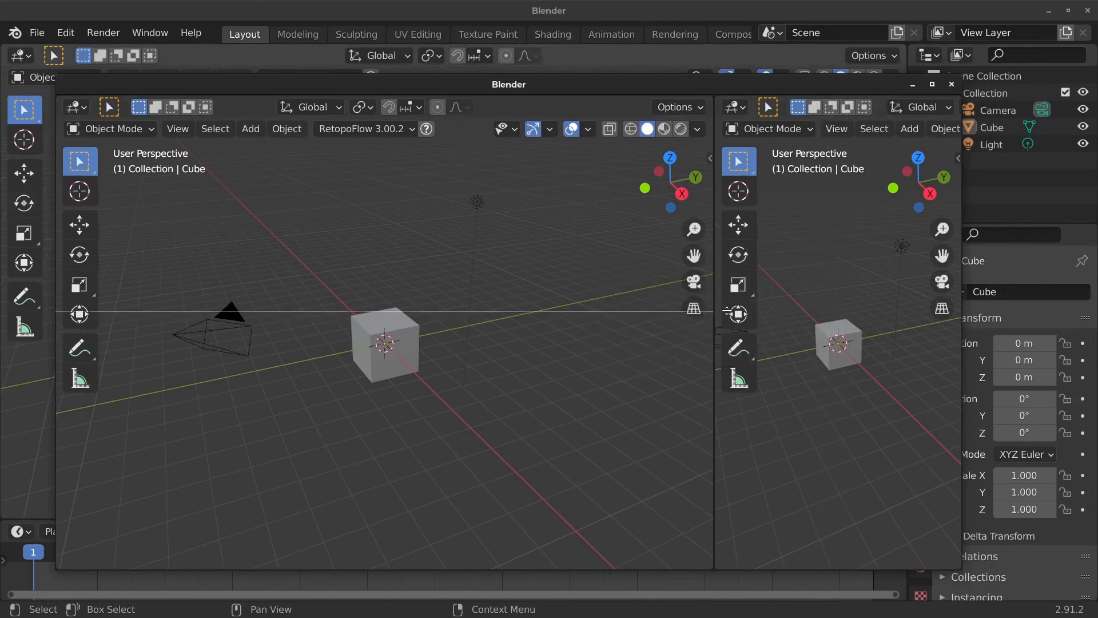
left_click(747, 306)
- Change the lower small area to the Outliner and the upper one to Properties, and reposition the floating window
left_click(736, 317)
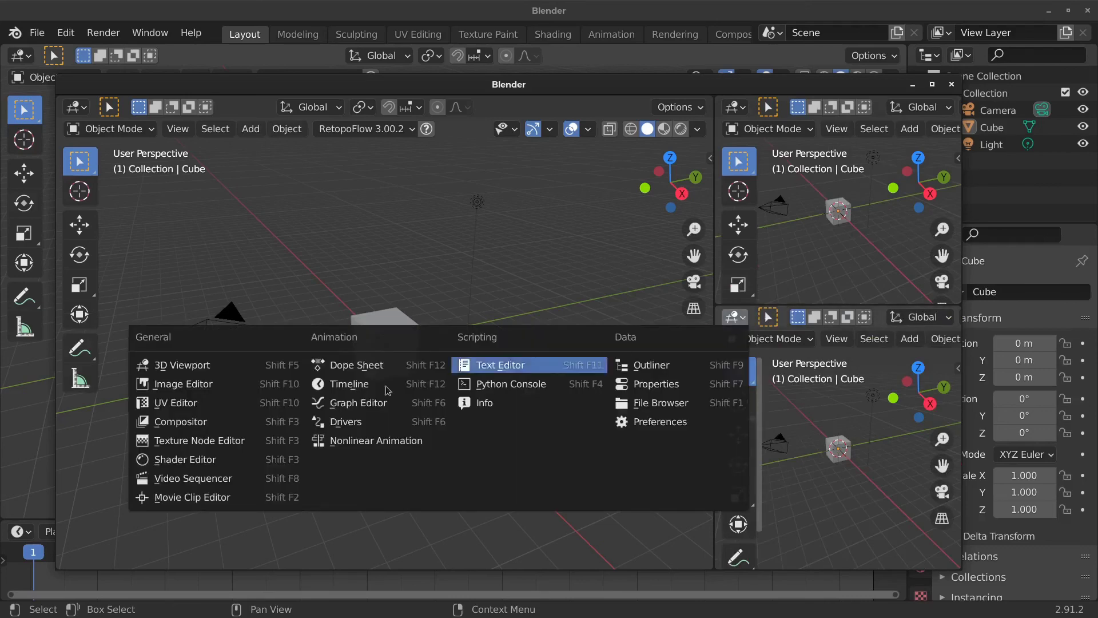
left_click(674, 369)
left_click(740, 114)
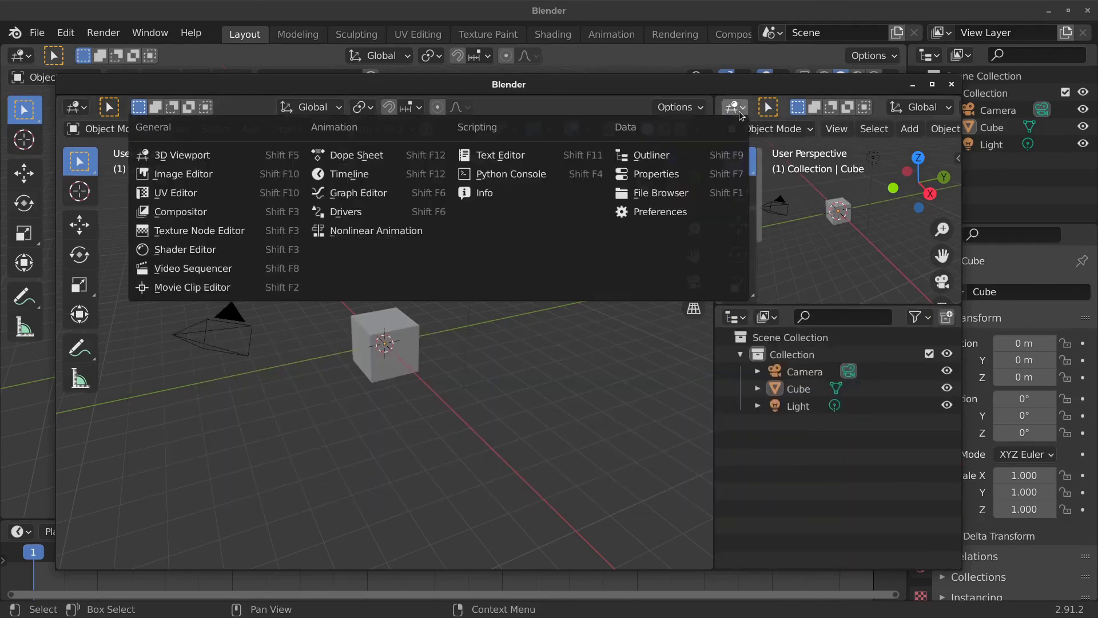
left_click(652, 175)
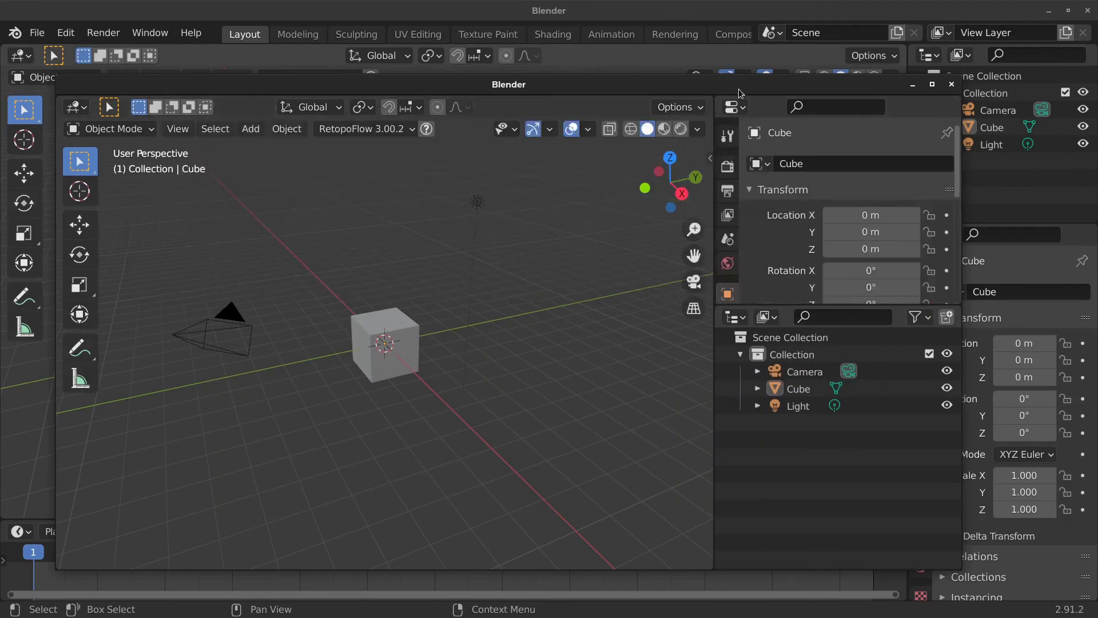
left_click_drag(740, 89, 792, 74)
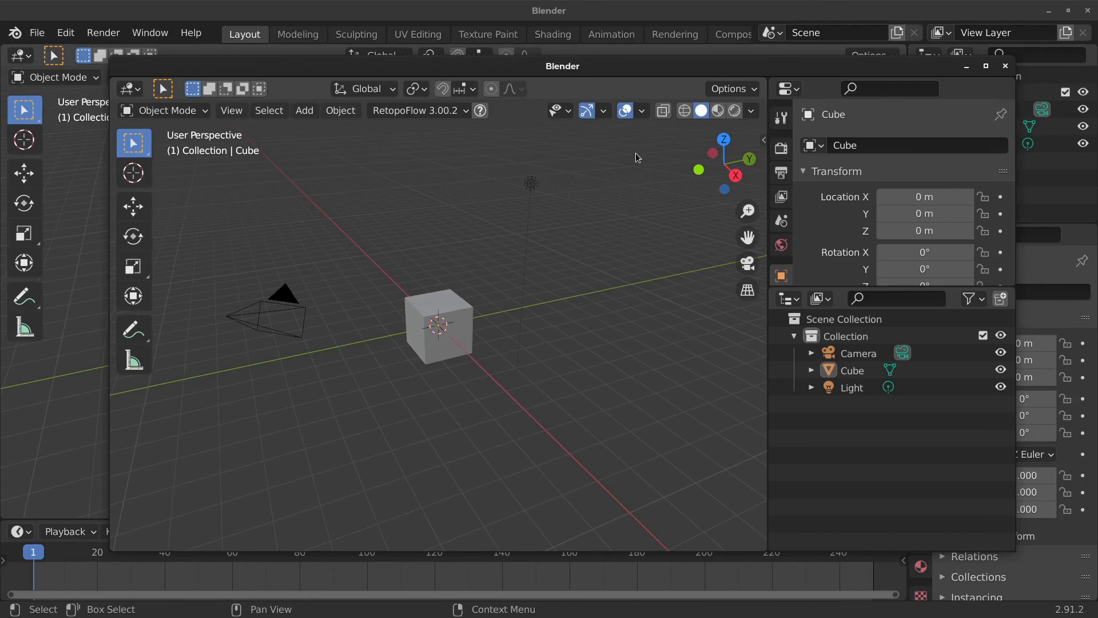
- Close the floating window and enlarge the Timeline by raising its border with the 3D Viewport
left_click(1004, 67)
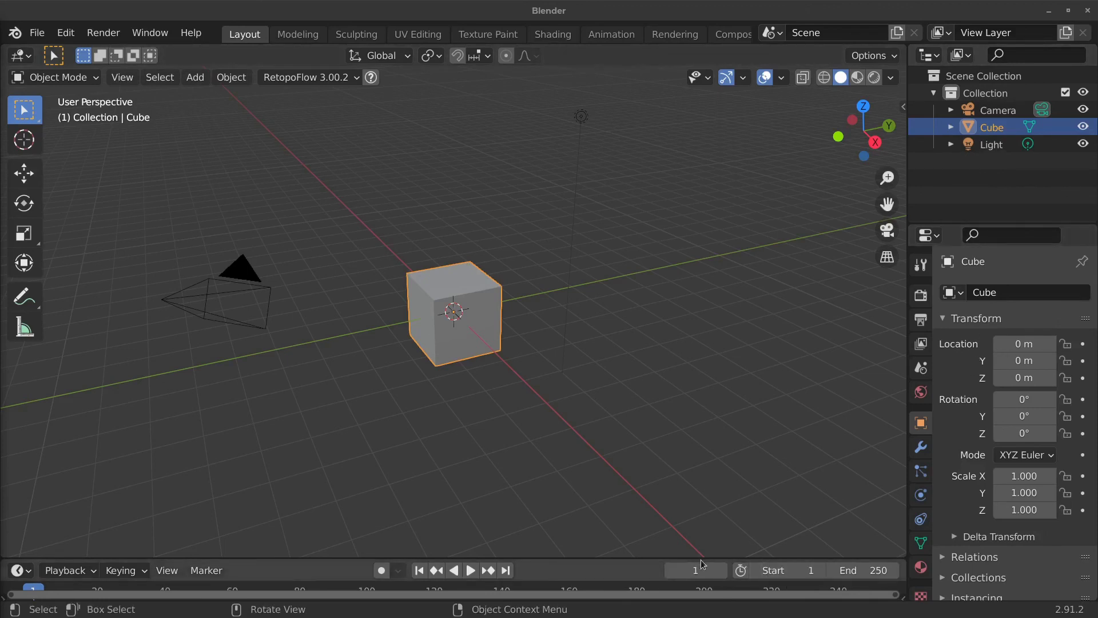
left_click_drag(700, 558, 579, 504)
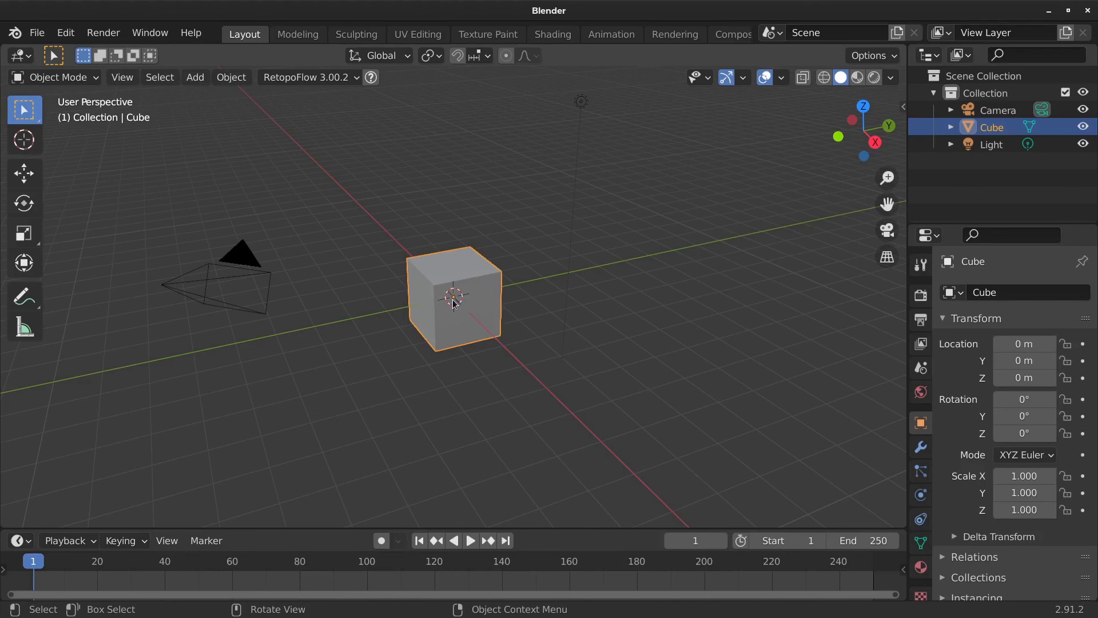
- Examine the cube by orbiting around it, panning the view, and zooming in close and back out
middle_click_drag(455, 303, 606, 87)
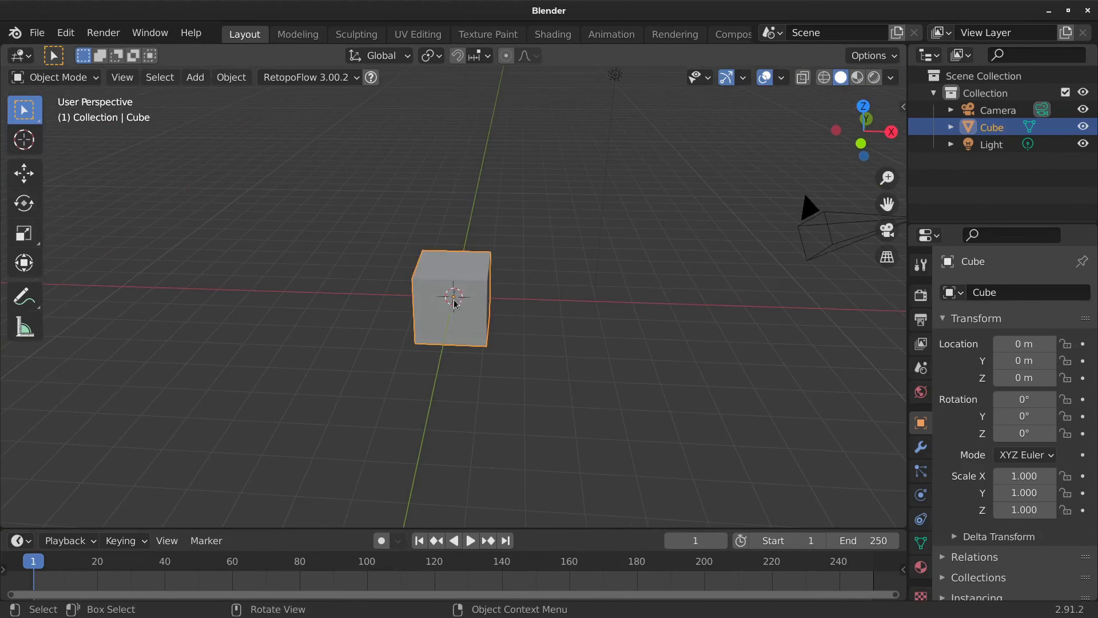
middle_click_drag(456, 304, 338, 297)
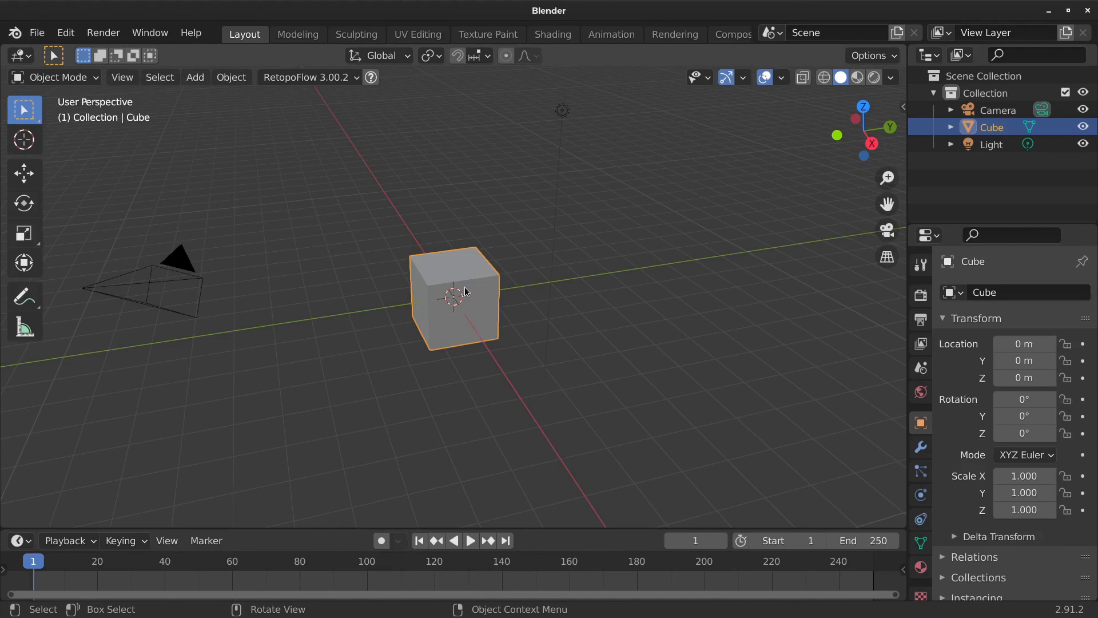
mouse_move(466, 292)
middle_mouse_down()
mouse_move(632, 279)
mouse_move(679, 213)
mouse_move(619, 171)
mouse_move(458, 191)
mouse_move(433, 322)
mouse_move(629, 318)
mouse_move(482, 375)
mouse_move(492, 321)
mouse_move(608, 251)
mouse_move(561, 351)
mouse_move(315, 278)
mouse_move(400, 216)
mouse_move(564, 269)
mouse_move(513, 334)
mouse_move(461, 324)
mouse_move(433, 339)
mouse_move(321, 294)
mouse_move(512, 291)
mouse_move(468, 304)
mouse_move(478, 280)
middle_mouse_up()
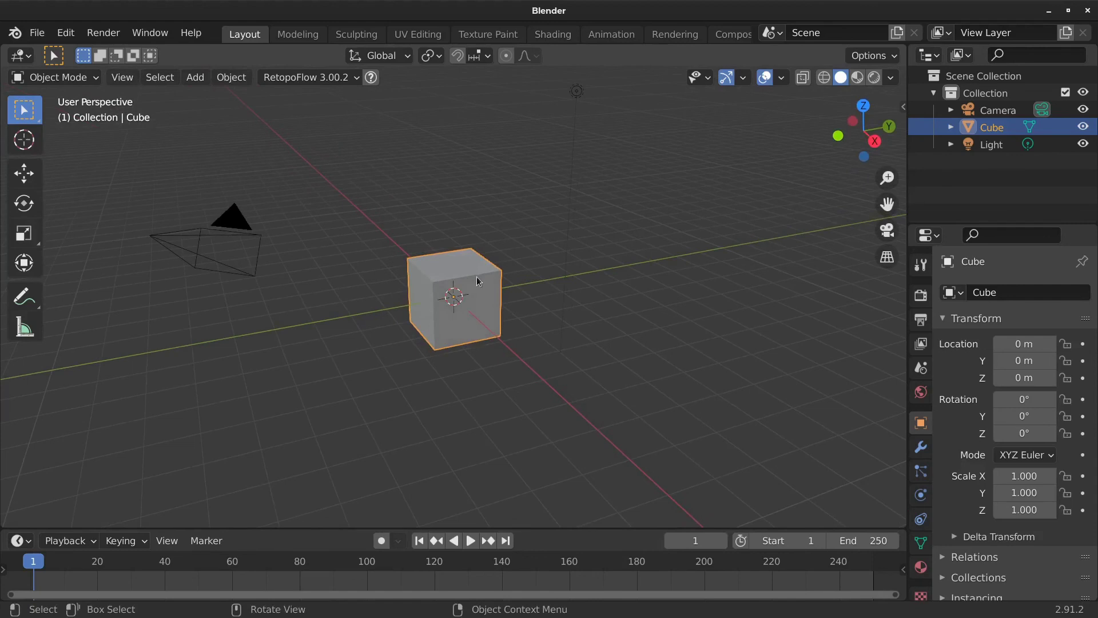
middle_click_drag(476, 277, 498, 280, "shift")
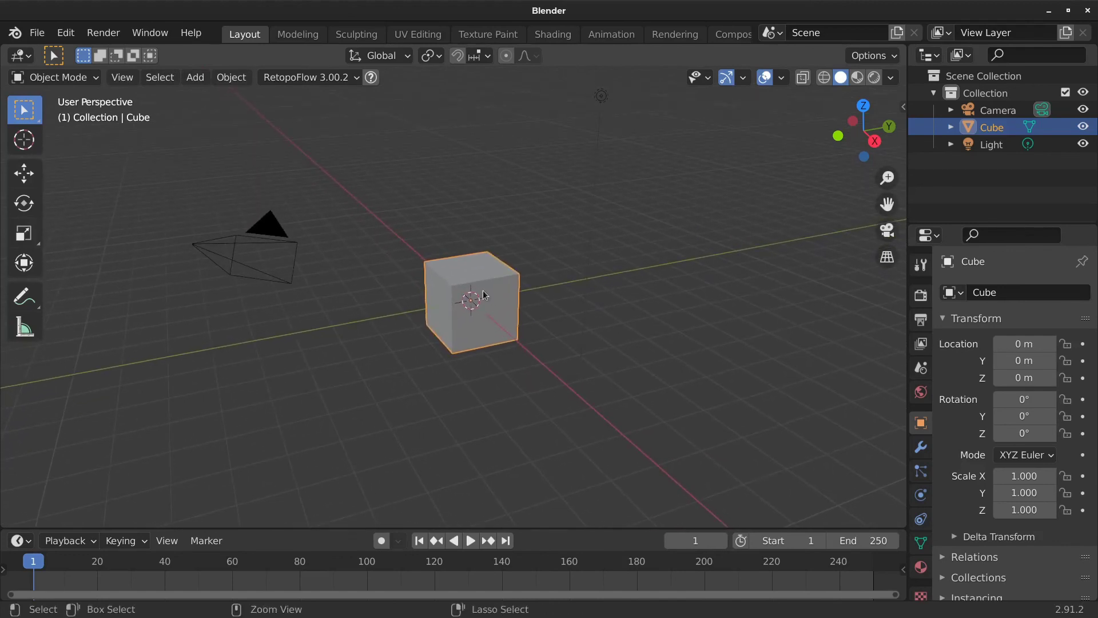
mouse_move(484, 294)
middle_mouse_down("ctrl")
mouse_move(479, 166)
mouse_move(485, 302)
middle_mouse_up("ctrl")
scroll(485, 302, "up", 8)
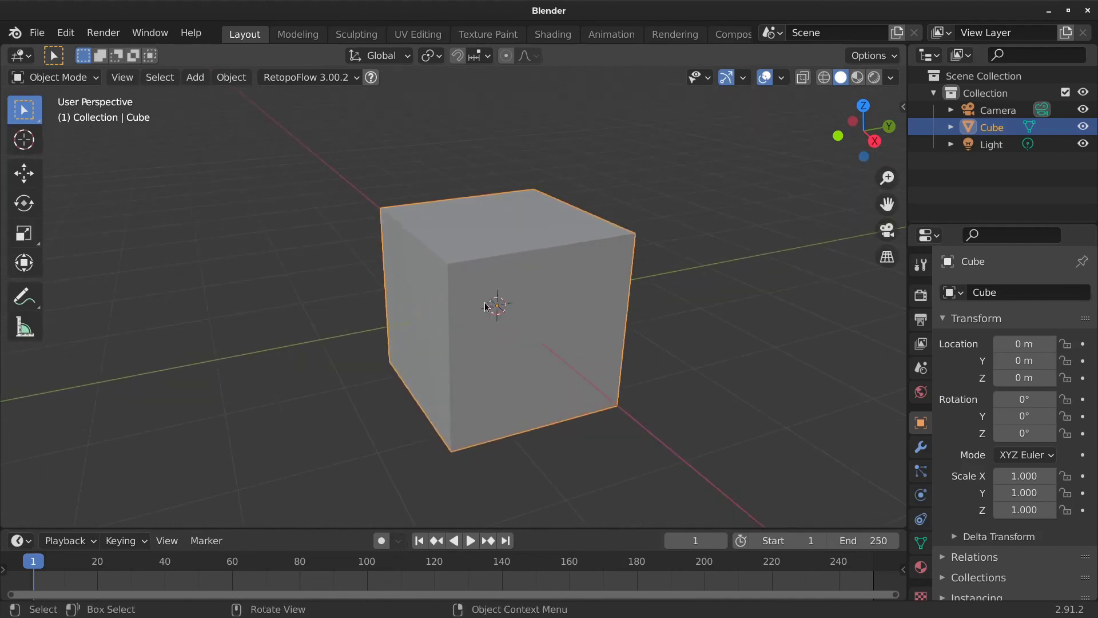
scroll(486, 302, "down", 9)
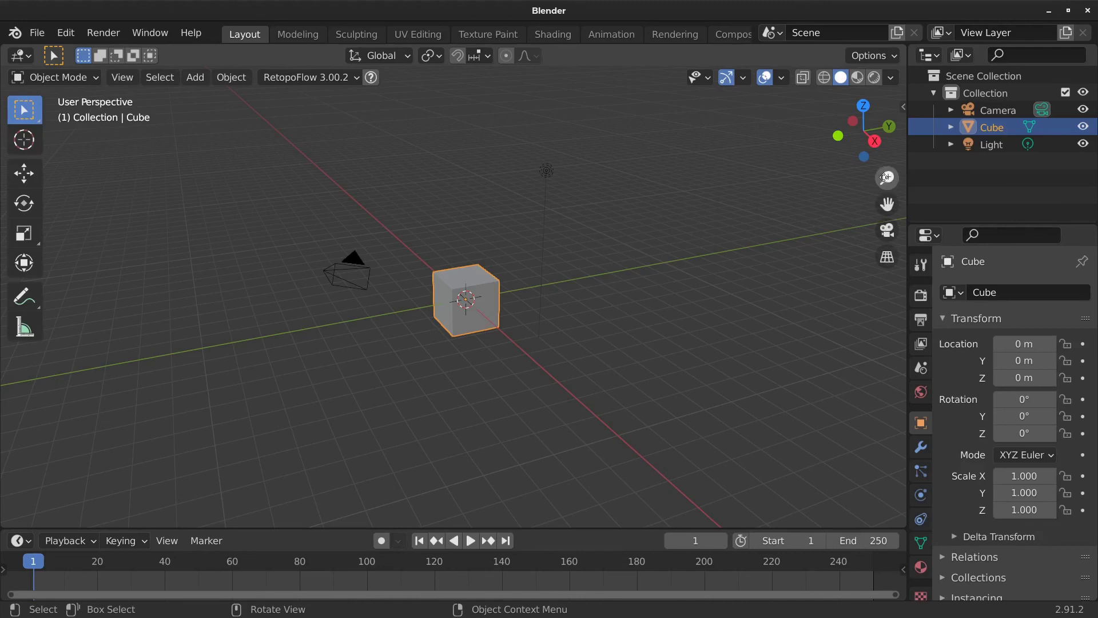
- Inspect the scene with the viewport's zoom control and orbit gizmo, combined with further panning, zooming and free orbiting
left_click_drag(885, 177, 922, 164)
middle_click_drag(550, 289, 549, 326, "shift")
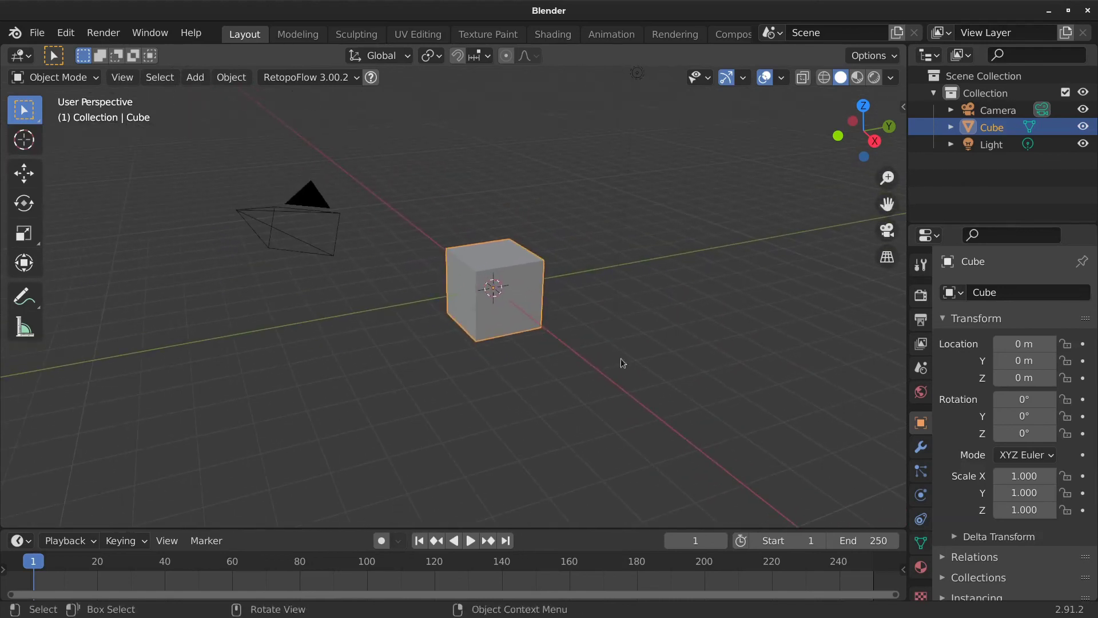
scroll(584, 309, "up", 3)
scroll(601, 343, "down", 3)
scroll(589, 326, "up", 3)
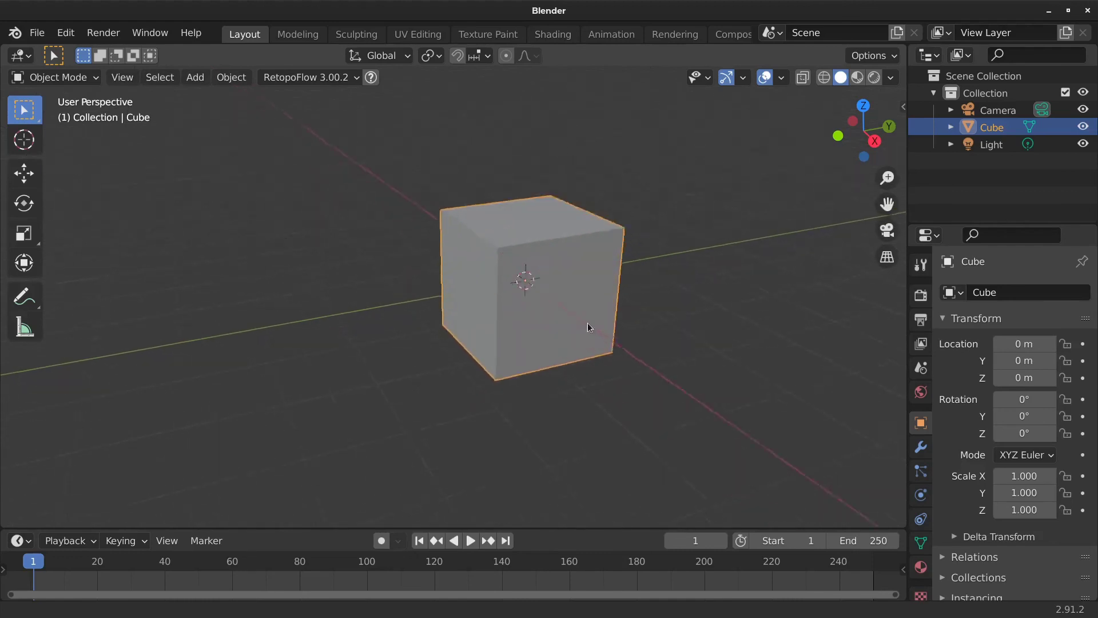
scroll(595, 323, "down", 3)
middle_click_drag(598, 327, 833, 221)
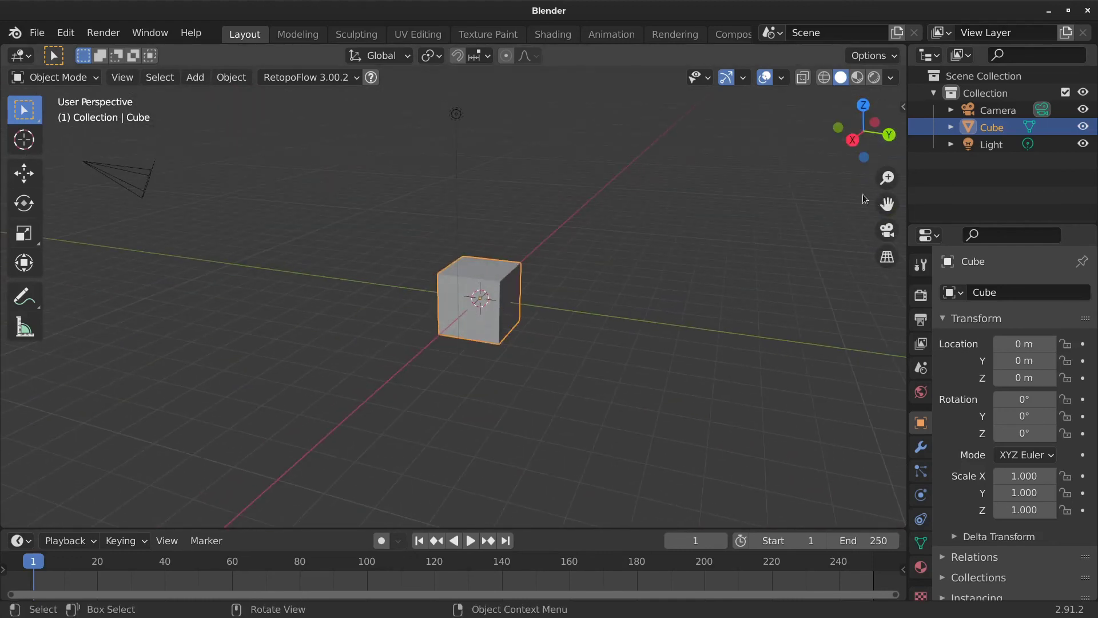
left_click_drag(864, 133, 758, 162)
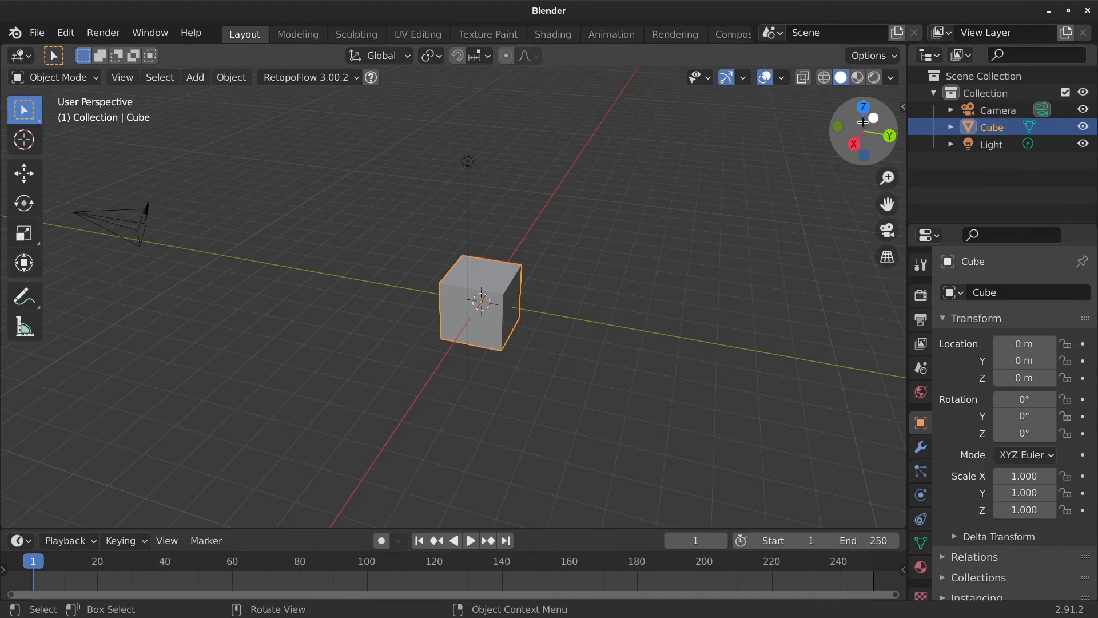
left_click_drag(863, 106, 864, 132)
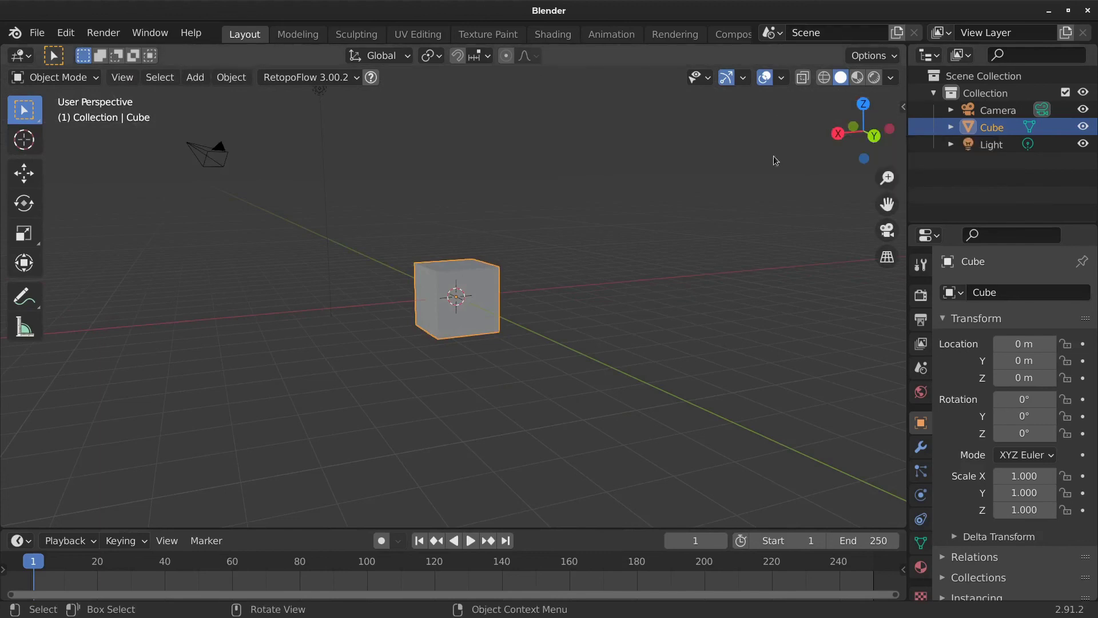
middle_click_drag(775, 162, 766, 231)
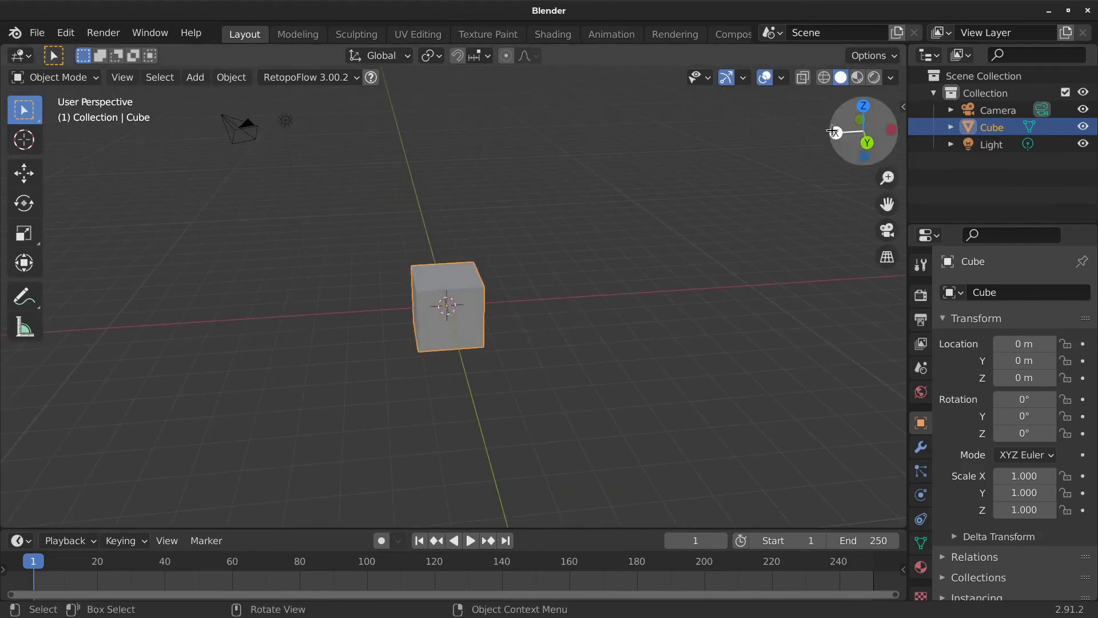
- View the cube in Right, Back and Top orthographic in order, and return to a perspective view
left_click(832, 134)
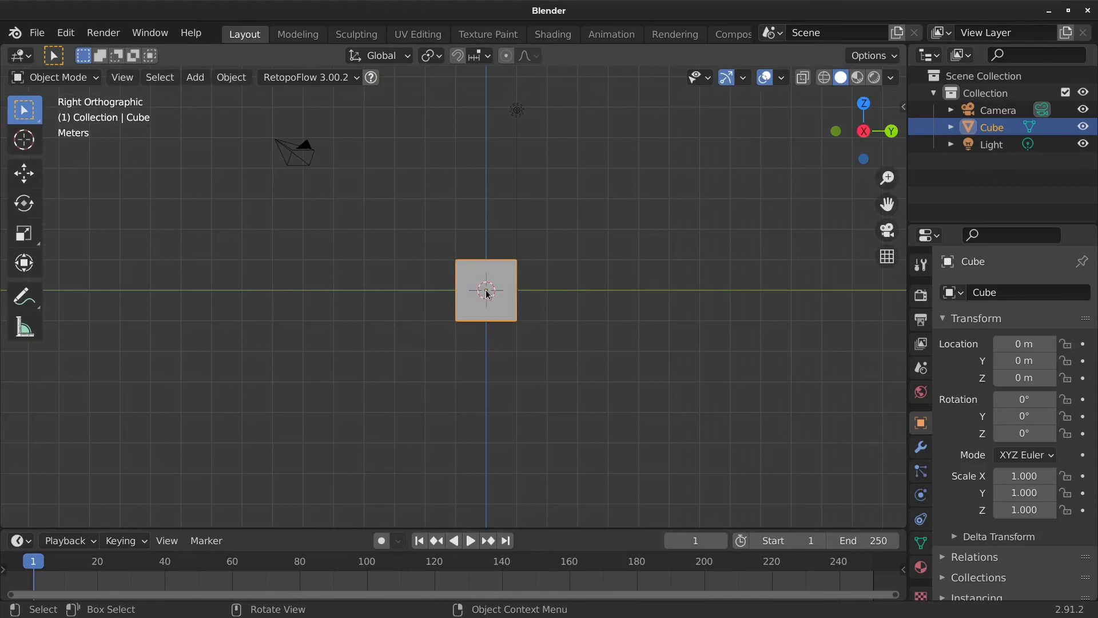
left_click(891, 131)
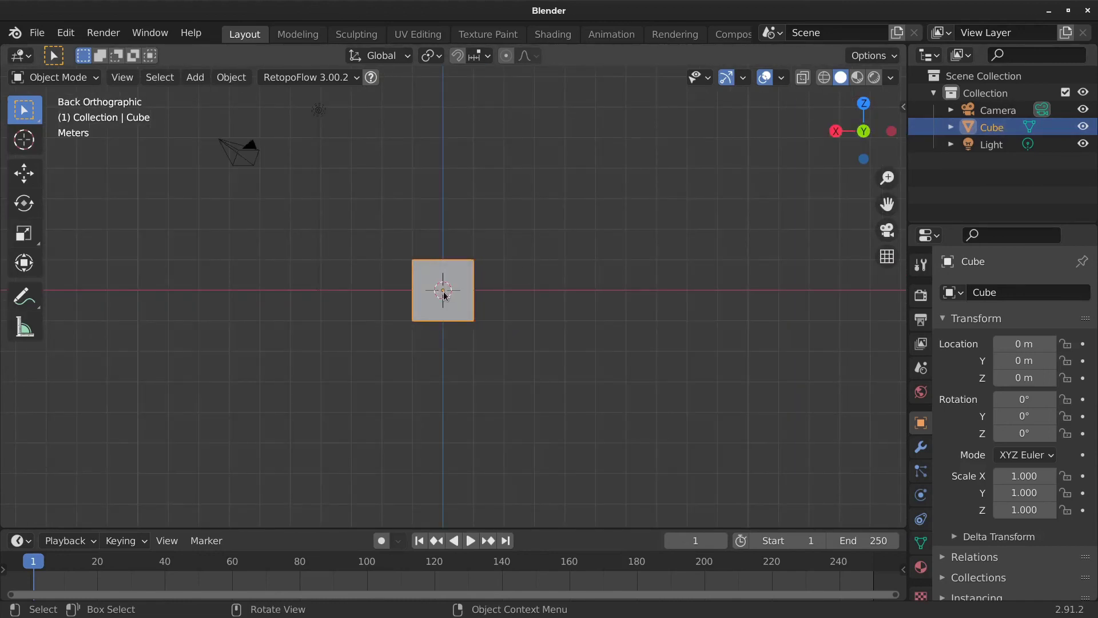
left_click(865, 105)
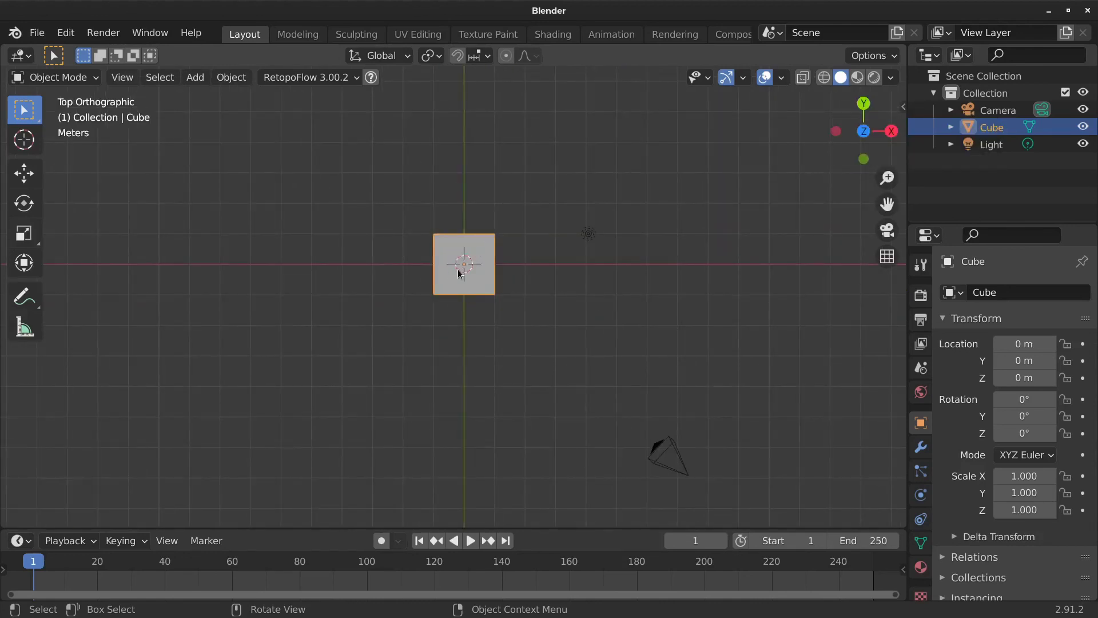
left_click_drag(867, 140, 809, 145)
left_click_drag(538, 513, 620, 347)
middle_click_drag(620, 348, 447, 369)
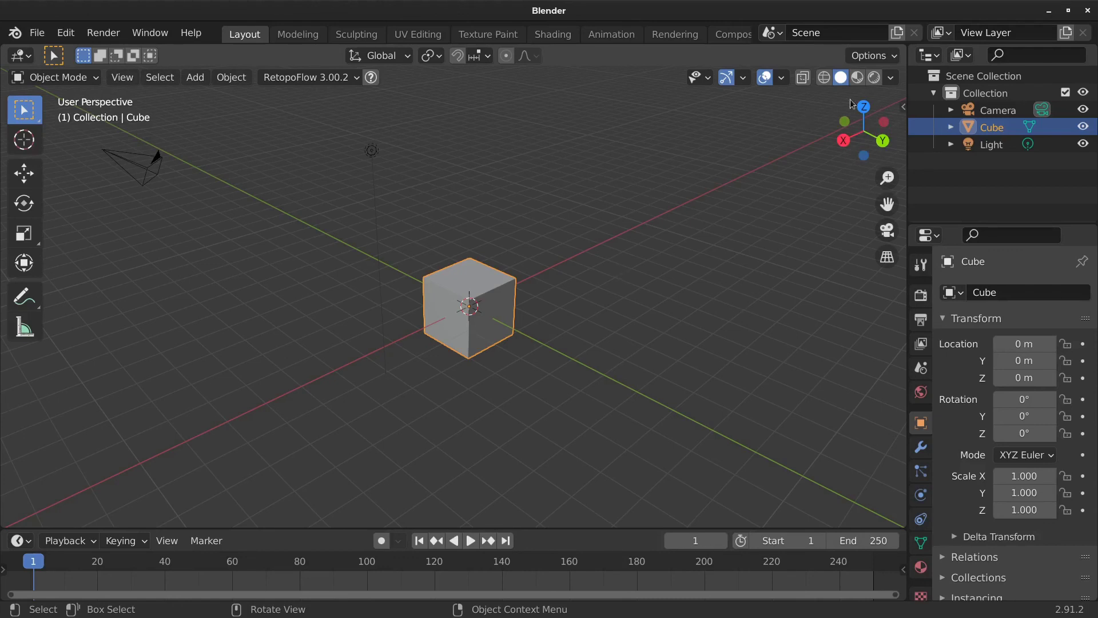
- Turn off the Navigate viewport gizmo and try zooming and orbiting around the cube without it
left_click(742, 79)
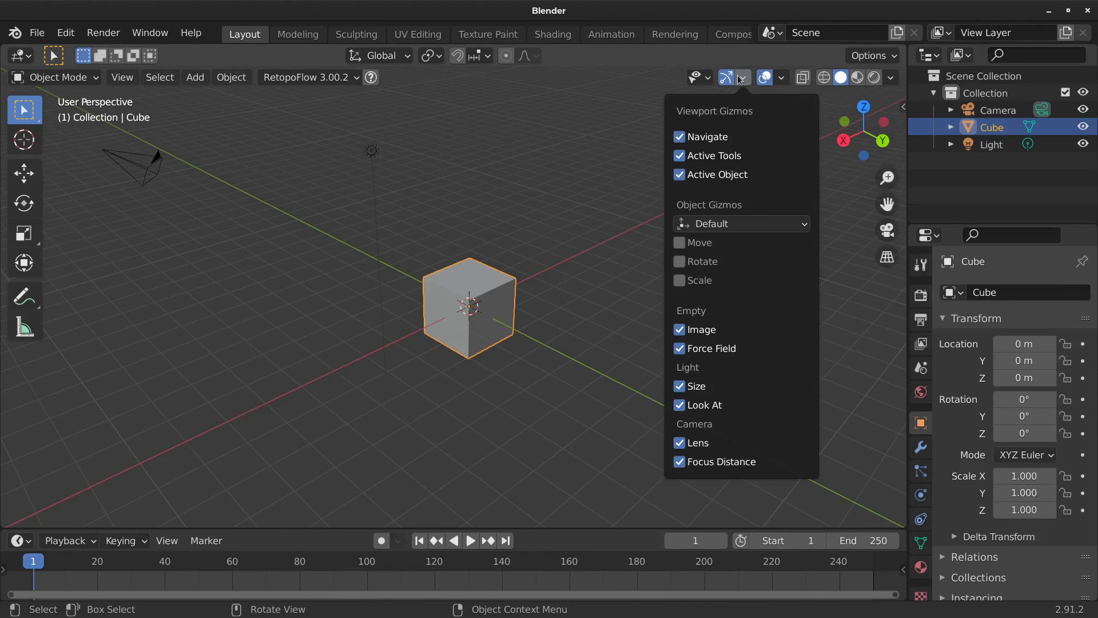
left_click(681, 137)
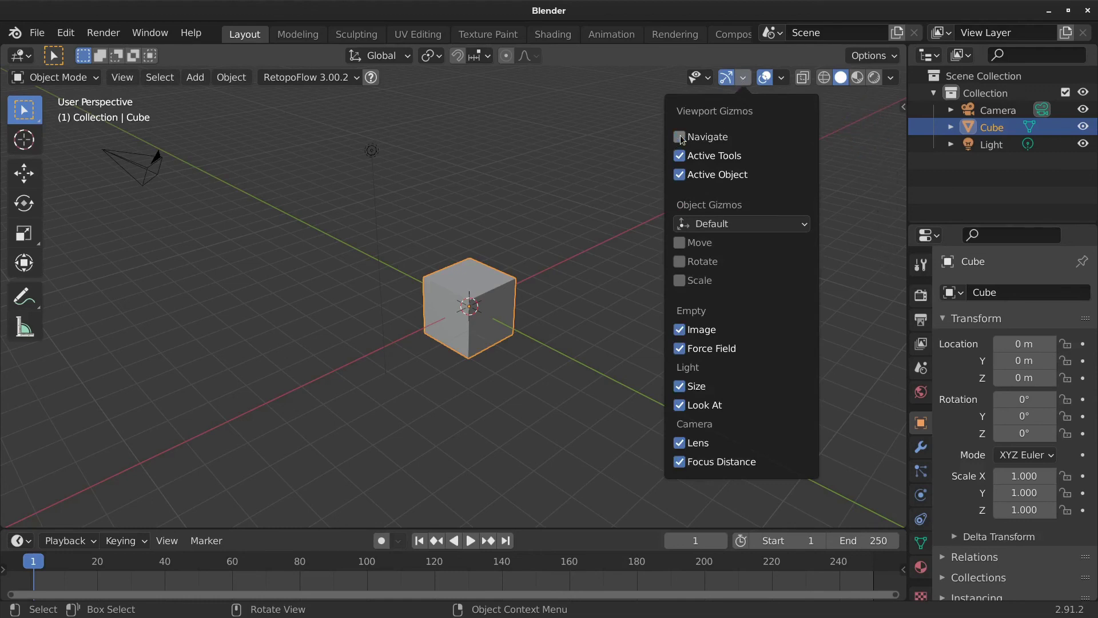
left_click(746, 80)
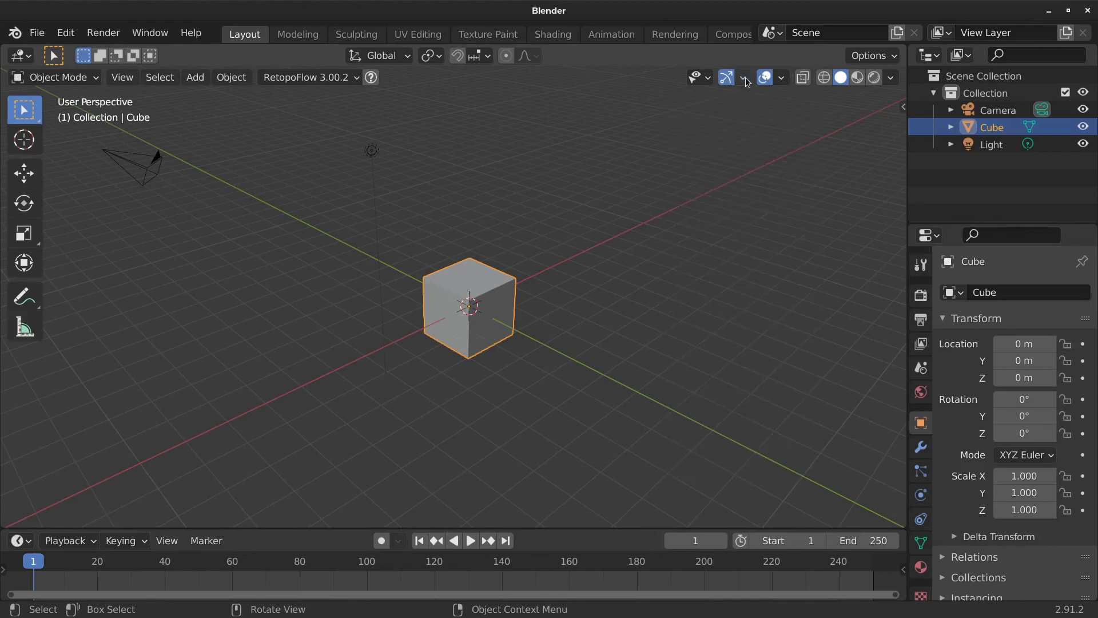
middle_click_drag(559, 276, 616, 259, "ctrl")
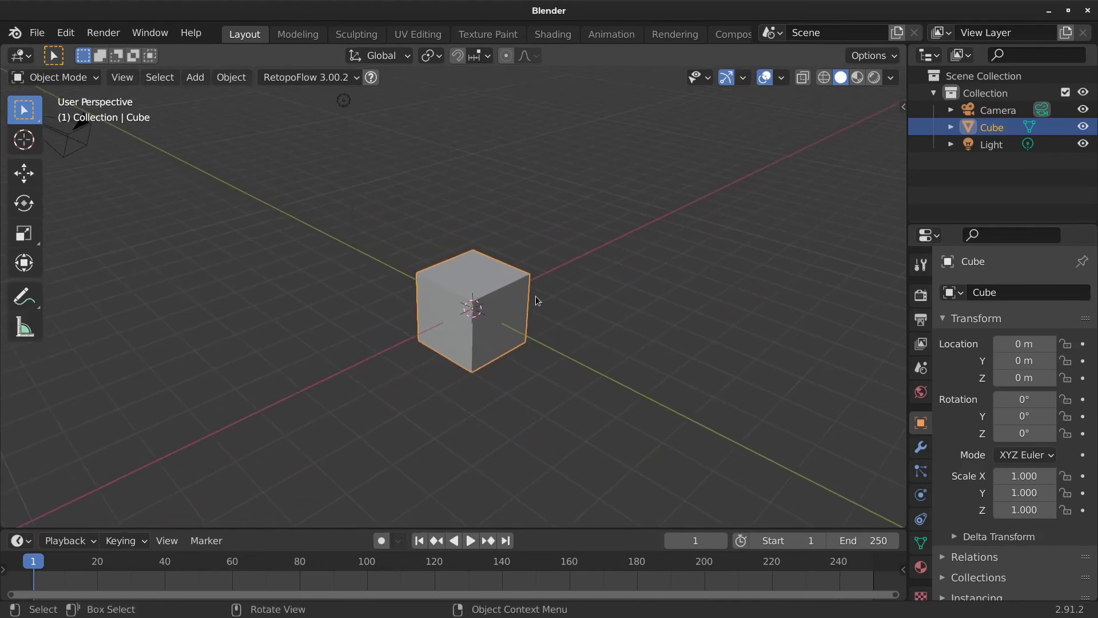
middle_click_drag(541, 294, 529, 274)
- Turn the Navigate viewport gizmo back on and deselect the cube
left_click(743, 80)
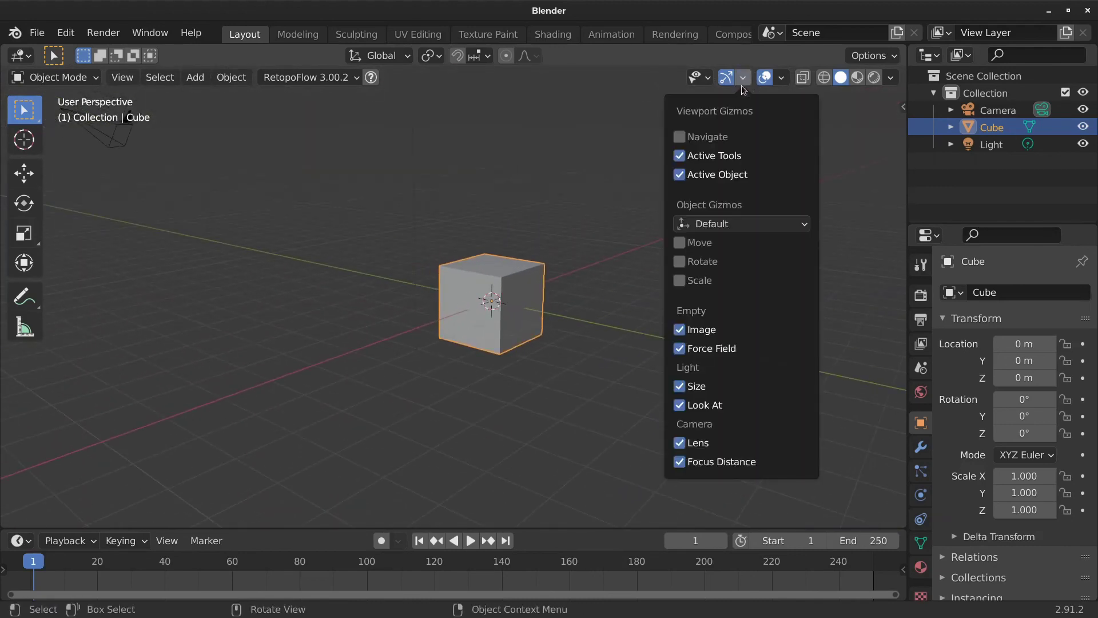
left_click(681, 137)
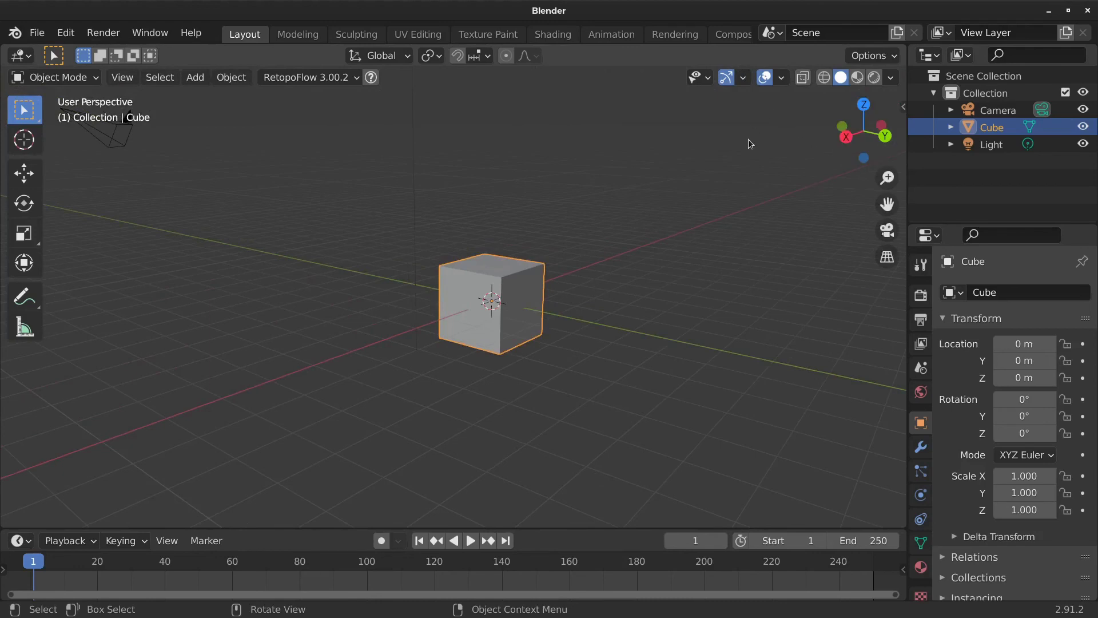
left_click(750, 146)
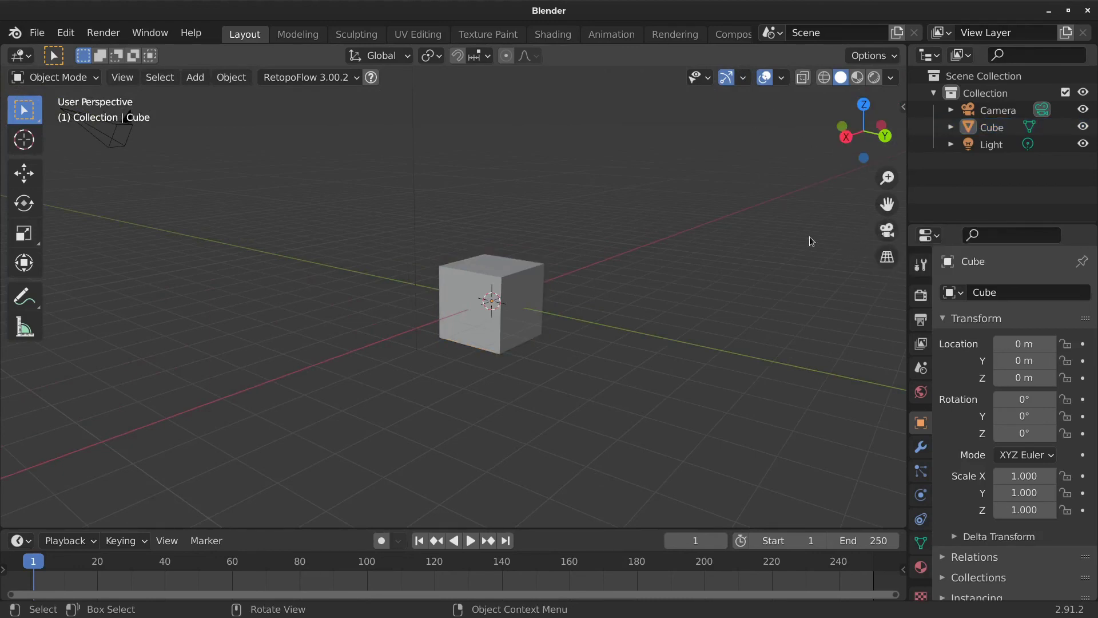
middle_click_drag(809, 236, 634, 222)
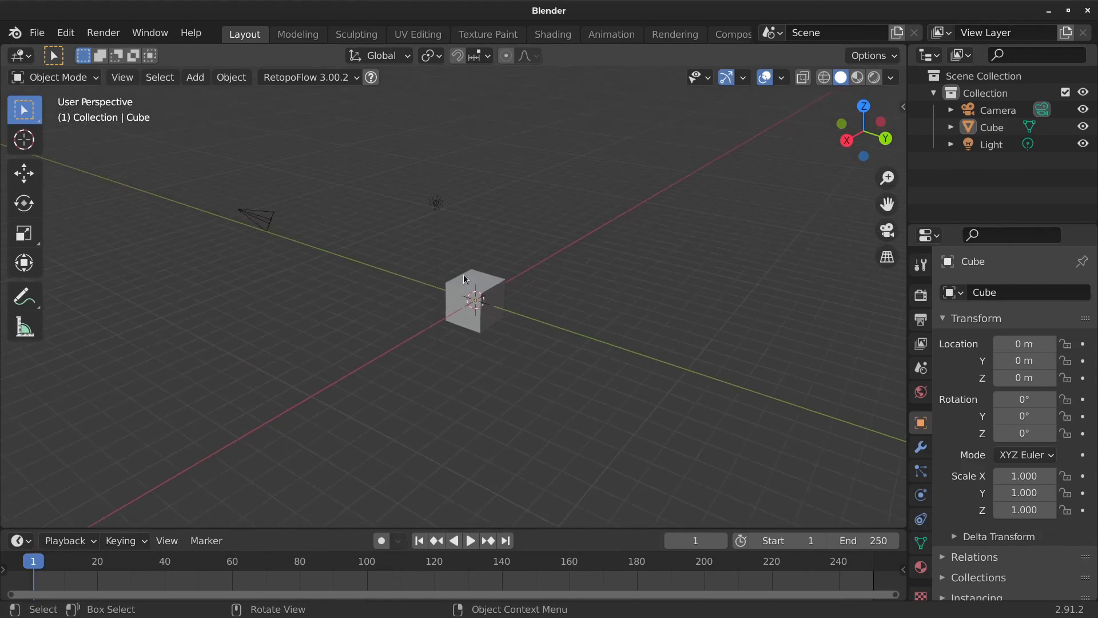
- Select the camera in the scene and orbit around it and the cube
middle_click_drag(463, 274, 484, 274)
left_click(276, 238)
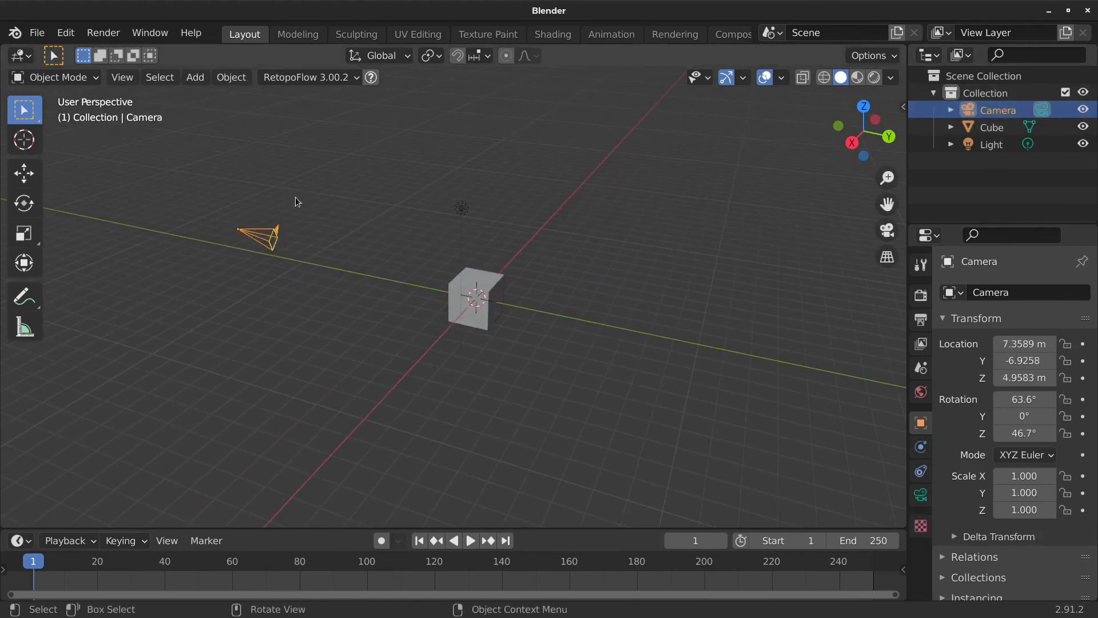
middle_click_drag(324, 269, 322, 265)
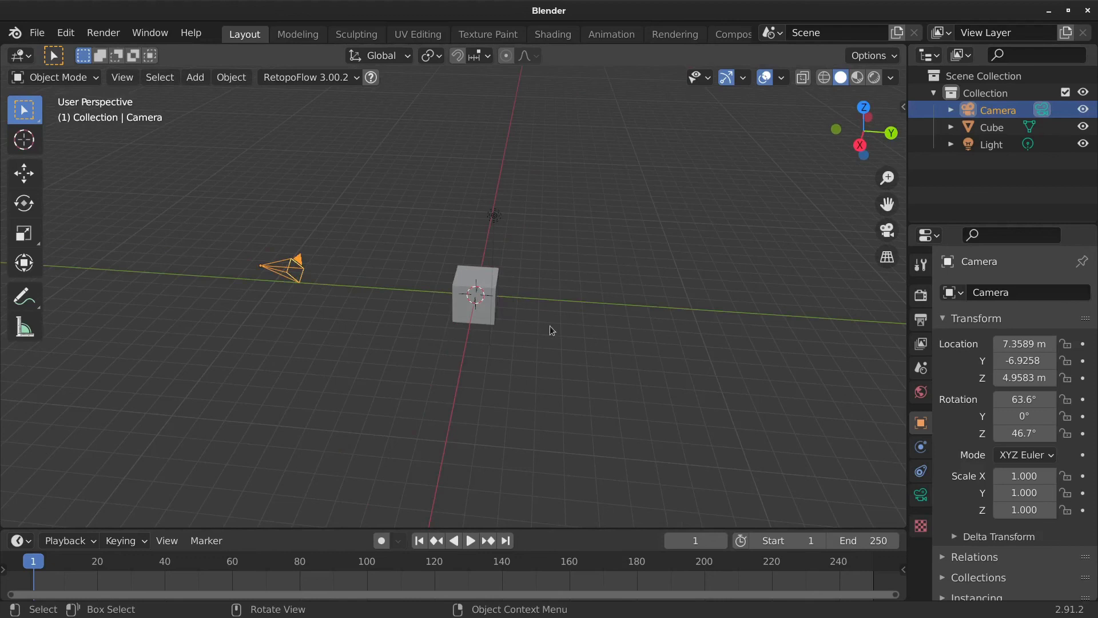
middle_click_drag(550, 331, 912, 180)
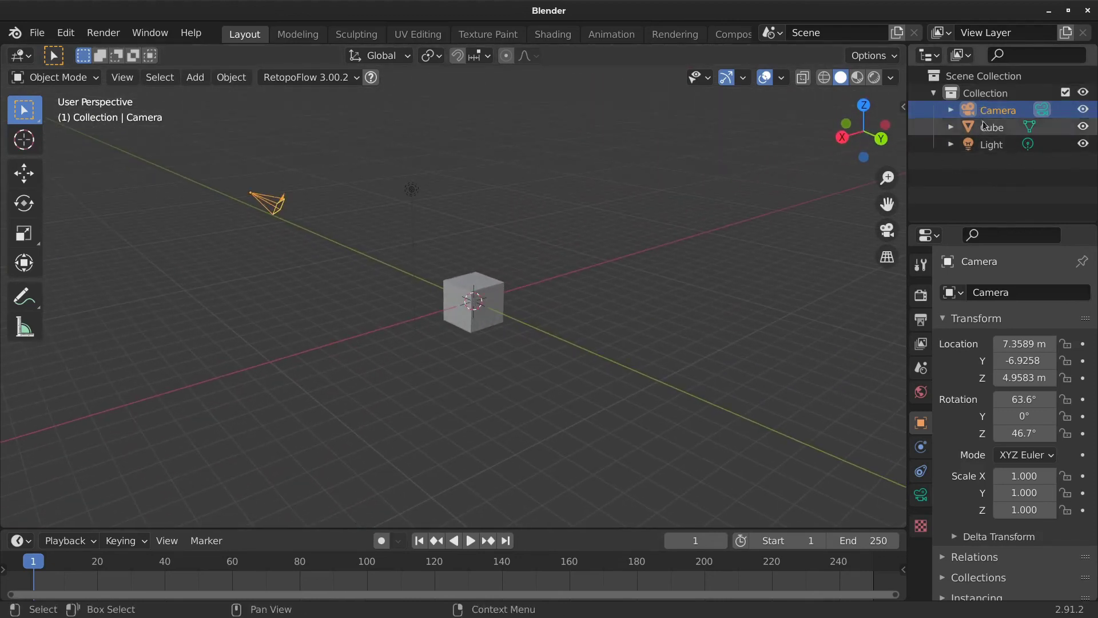
middle_click_drag(652, 304, 719, 335)
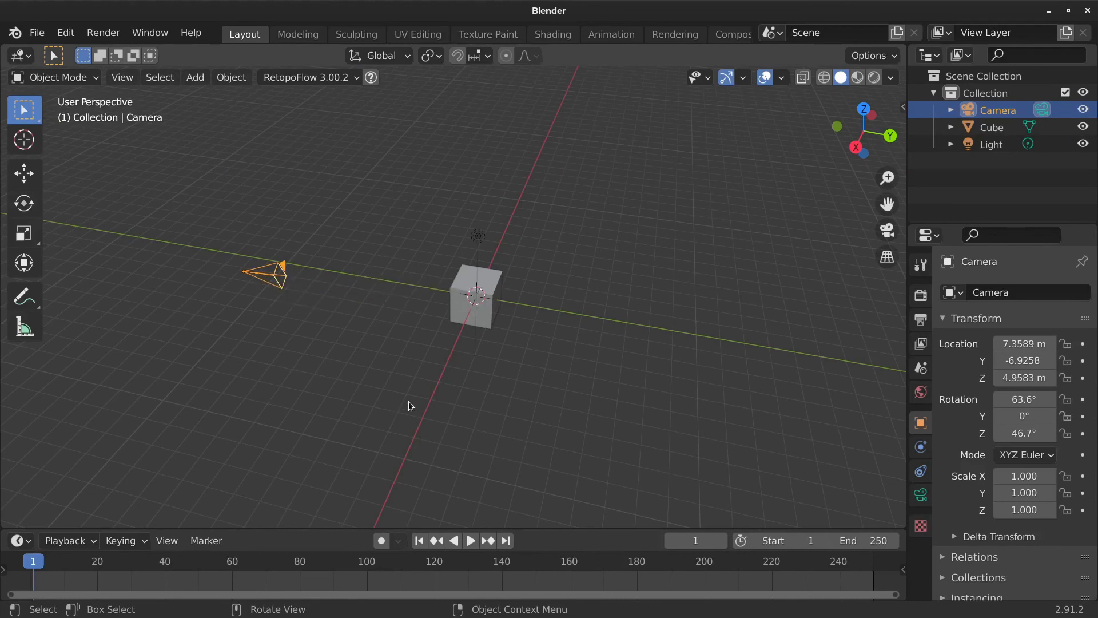
middle_click_drag(552, 368, 466, 349)
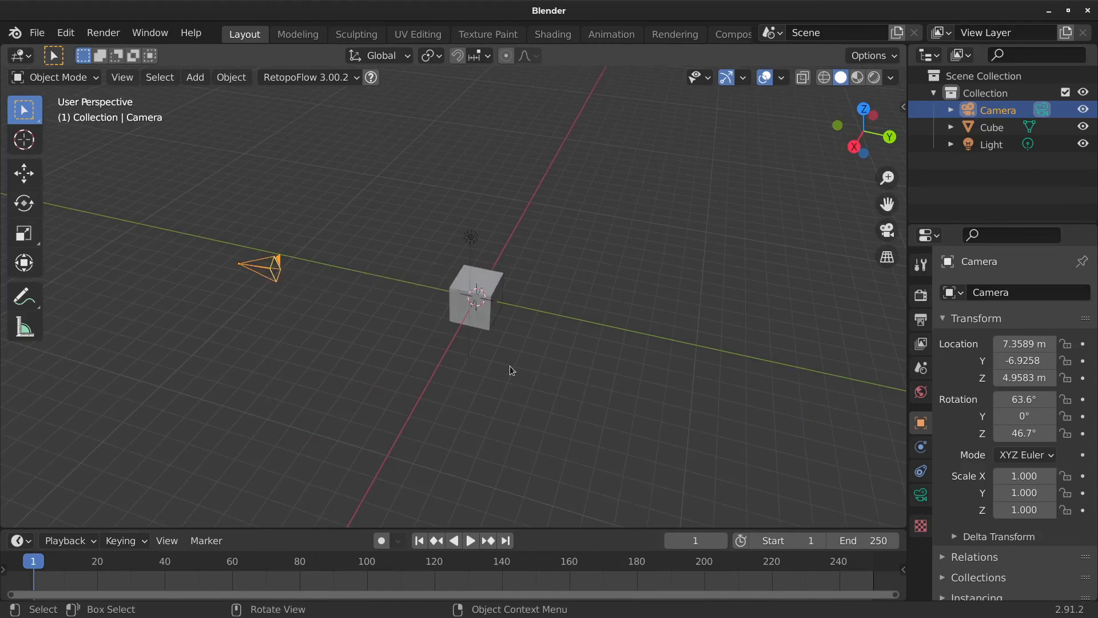
- View the cube through the camera, then leave the camera view and orbit out until both camera and cube are in sight
left_click(880, 230)
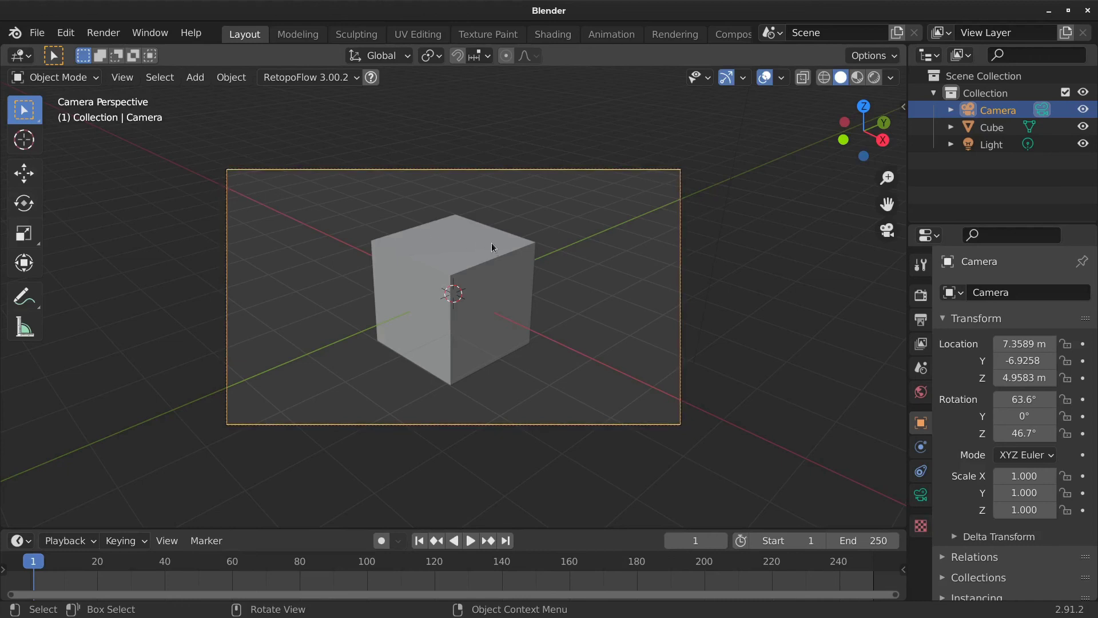
middle_click_drag(432, 368, 498, 358)
left_click(883, 230)
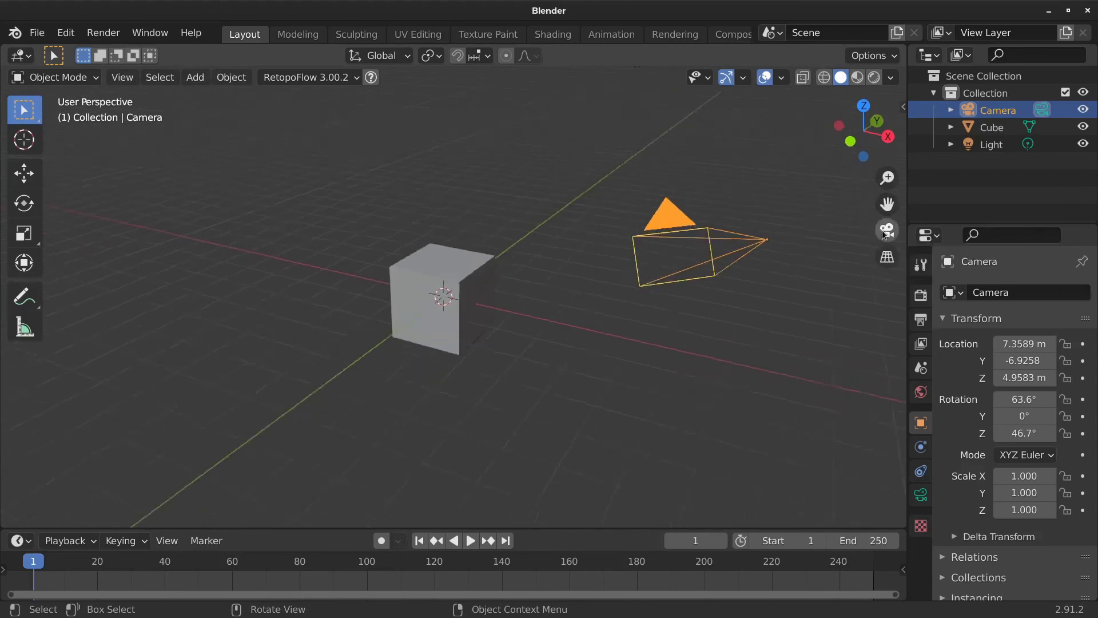
middle_click_drag(628, 338, 409, 322)
scroll(462, 362, "down", 3)
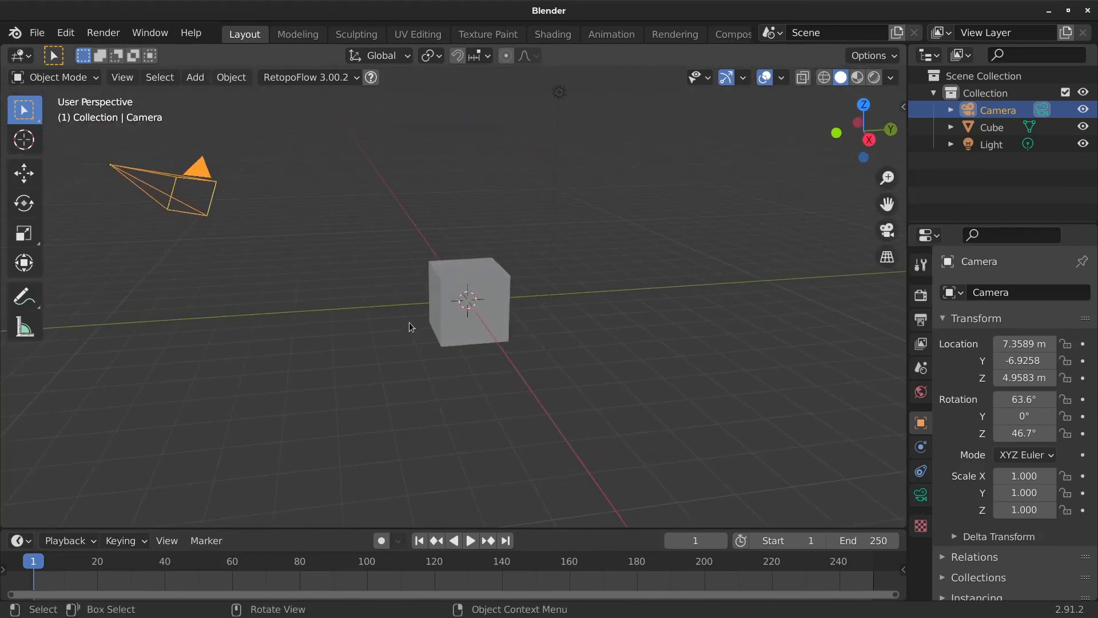
- Switch the camera view on and off several times, ending in the view through the camera
key("KP_0")
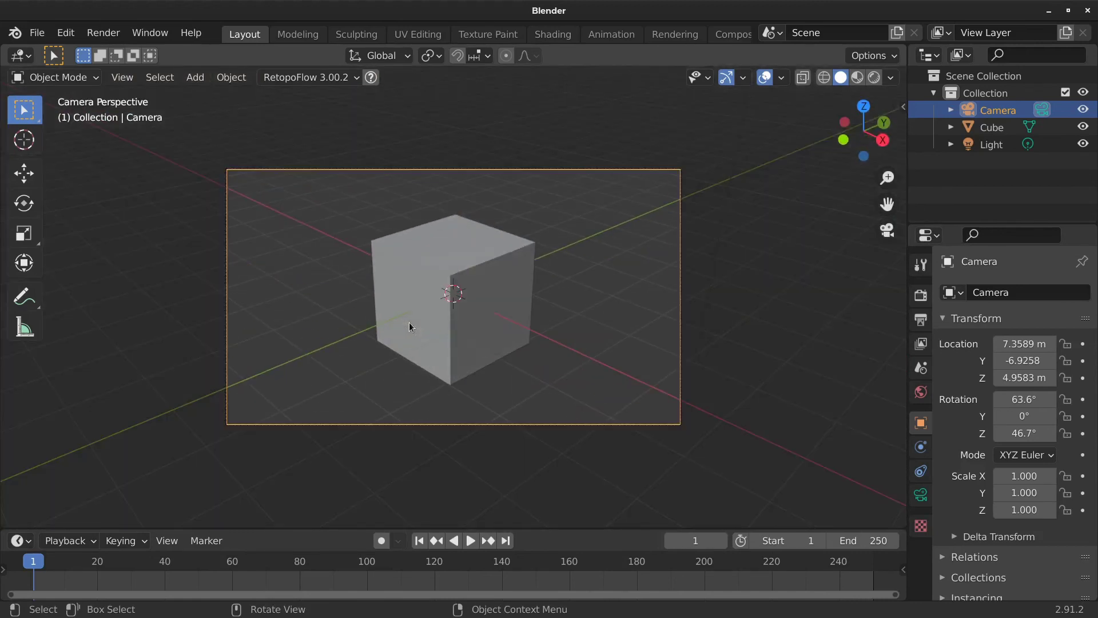
left_click(890, 235)
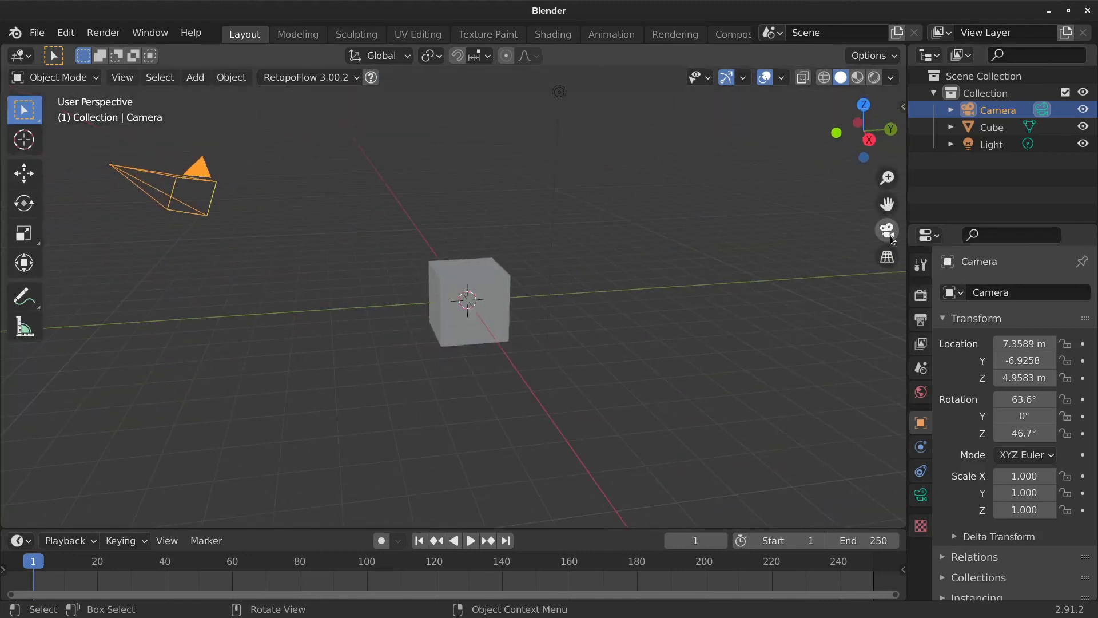
middle_click_drag(470, 297, 478, 337)
key("KP_0")
key("KP_0")
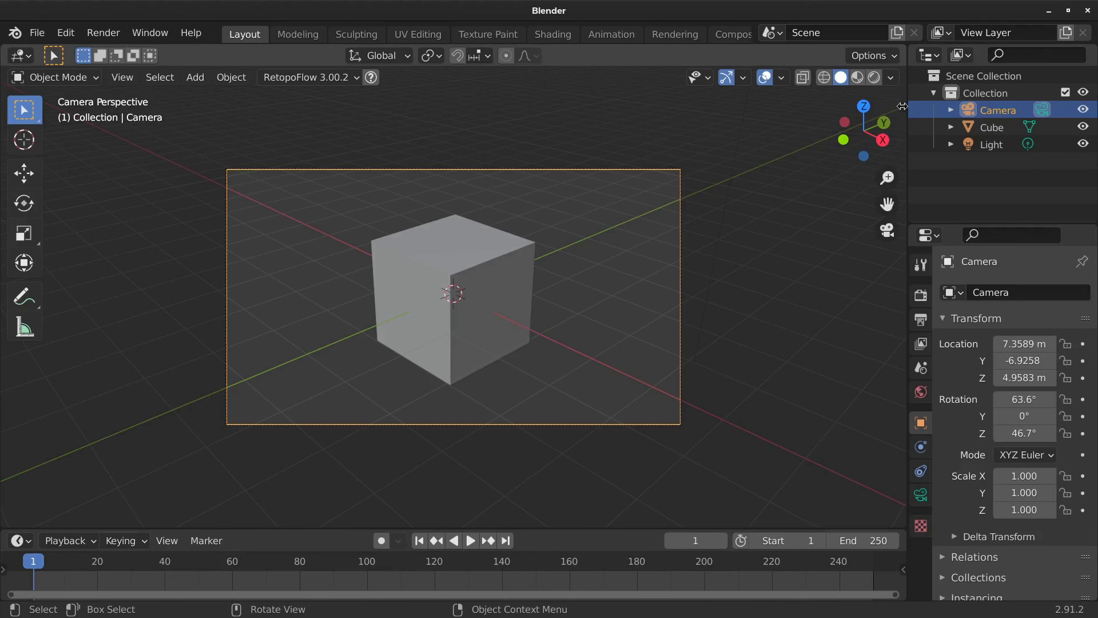
- Show and hide the viewport's sidebar repeatedly, leaving it hidden
key("n")
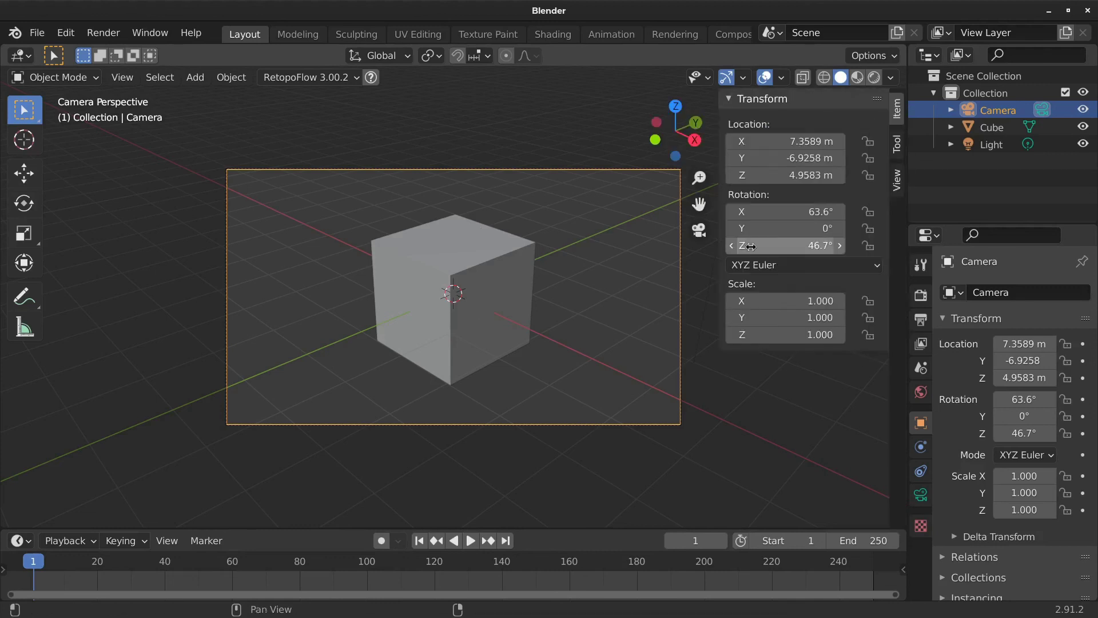
key("n")
key("n")
key("n")
key("n")
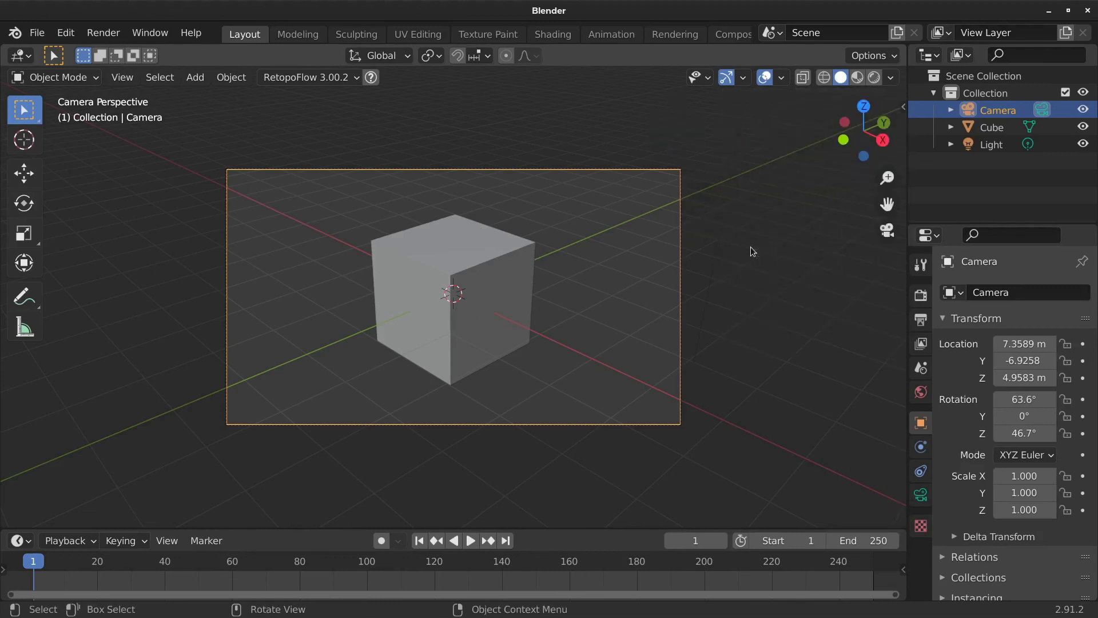
key("n")
key("n")
key("n")
key("n")
key("n")
key("n")
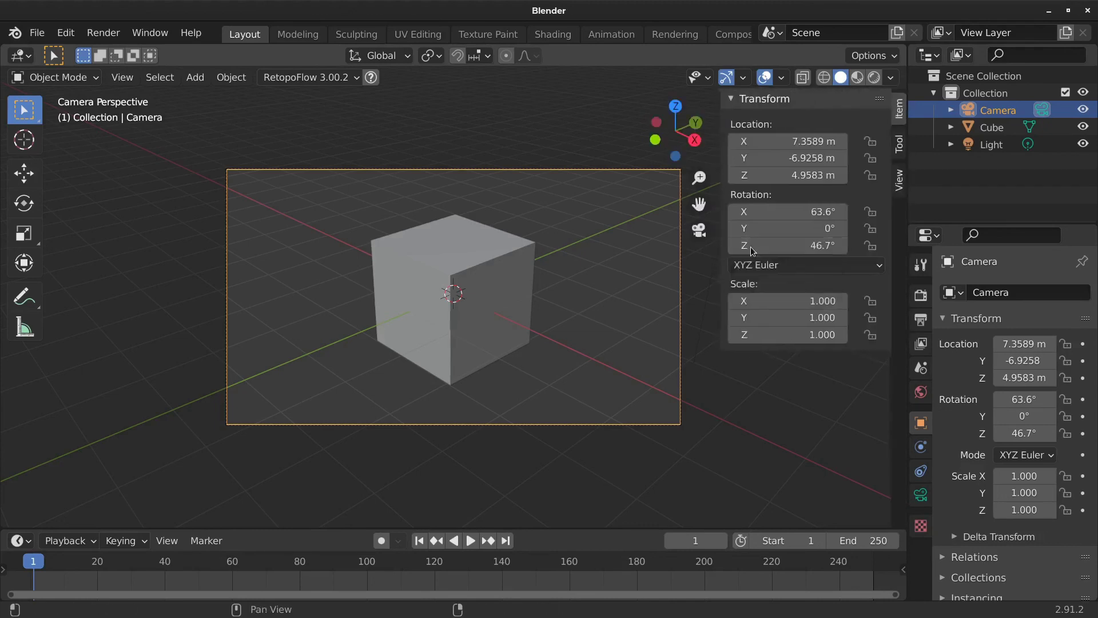
key("n")
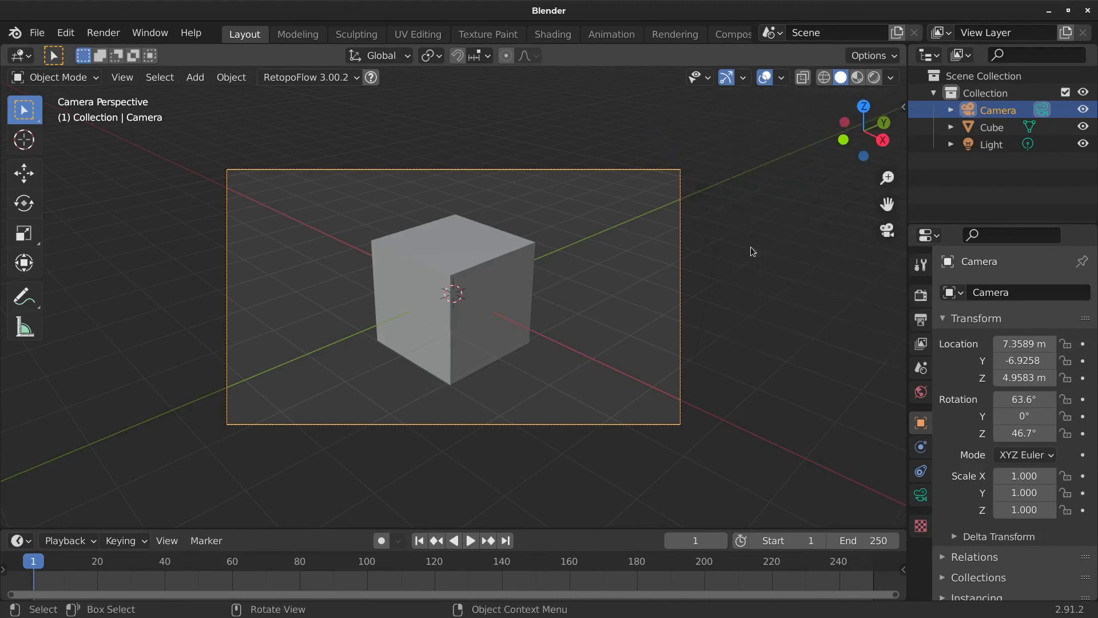
- Hide and show the viewport's toolbar and sidebar in turn, leaving only the toolbar shown
key("t")
key("t")
key("t")
key("t")
key("t")
key("t")
key("t")
key("t")
key("t")
key("n")
key("n")
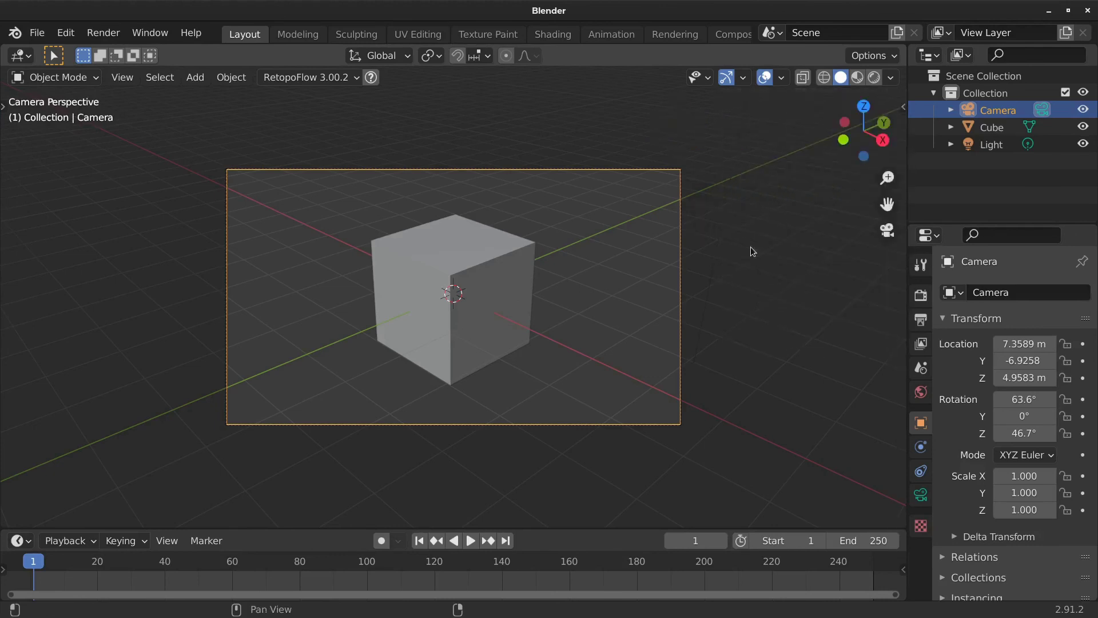
key("n")
key("n")
key("t")
key("t")
key("t")
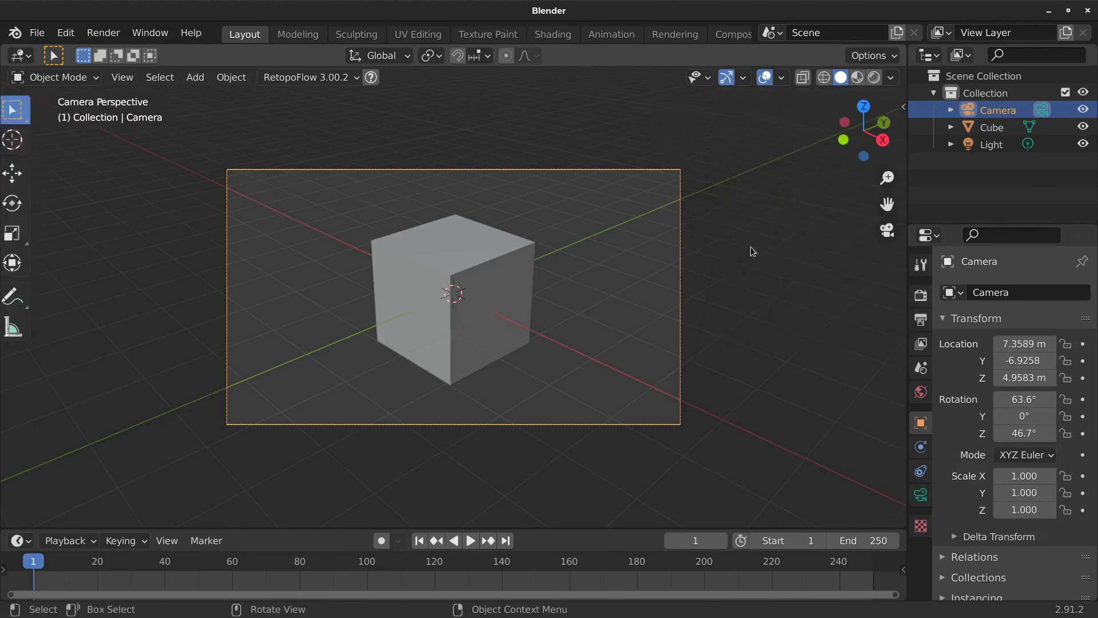
key("t")
key("t")
- Show the viewport's sidebar and bring up its View settings
key("n")
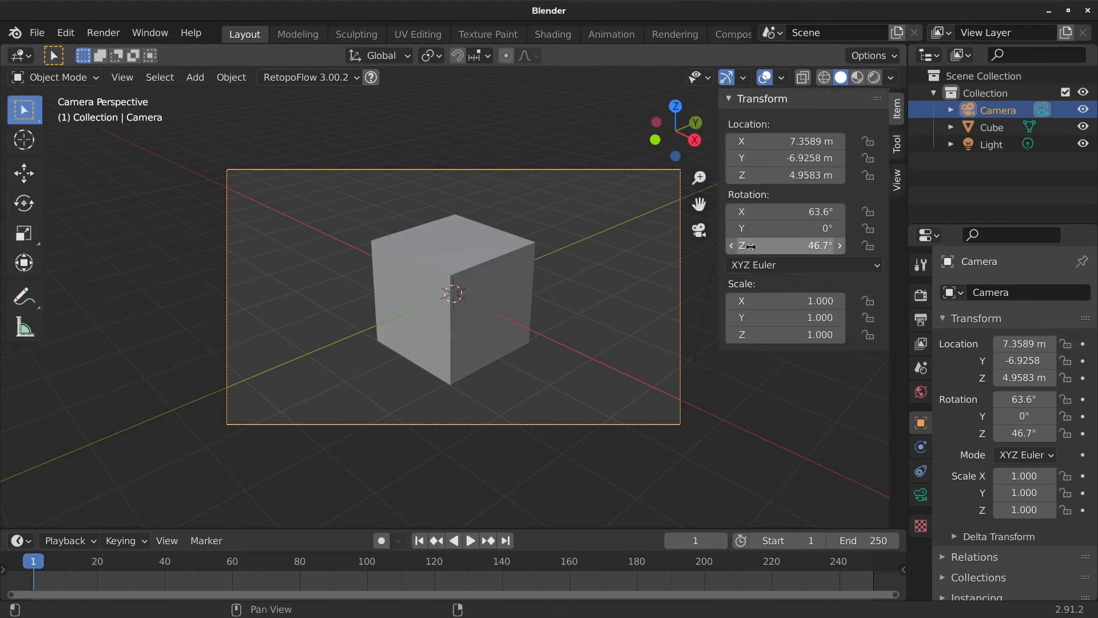
left_click(895, 156)
left_click(900, 184)
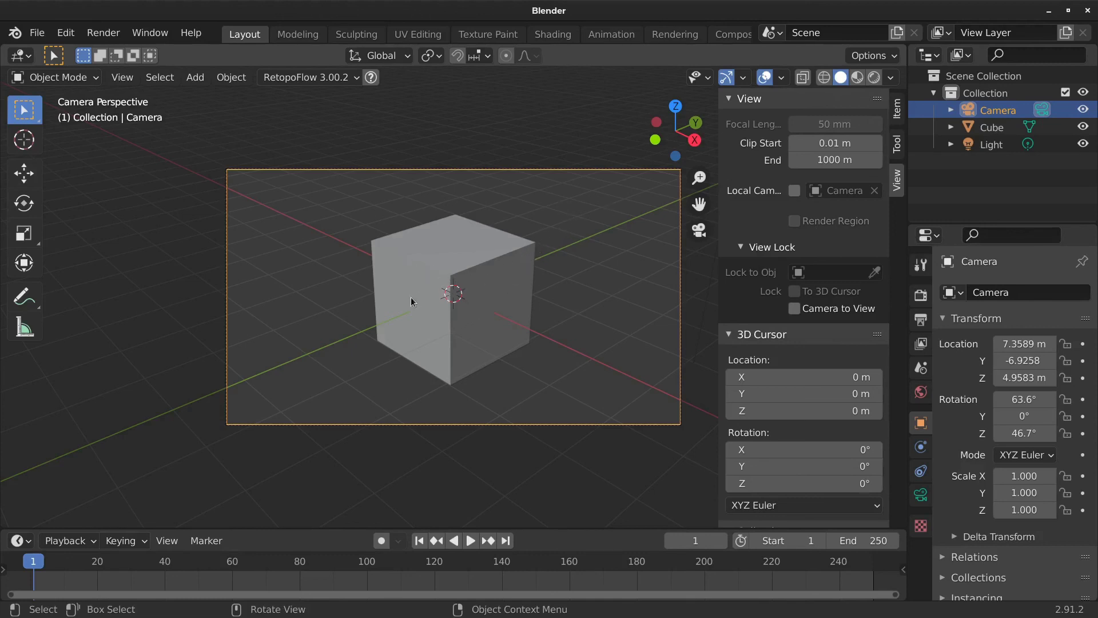
- Orbit, zoom and pan out of the camera view to see the camera beside the cube, and return to the camera view
middle_click_drag(413, 296, 457, 303)
scroll(457, 303, "down", 3)
middle_click_drag(554, 300, 435, 283, "shift")
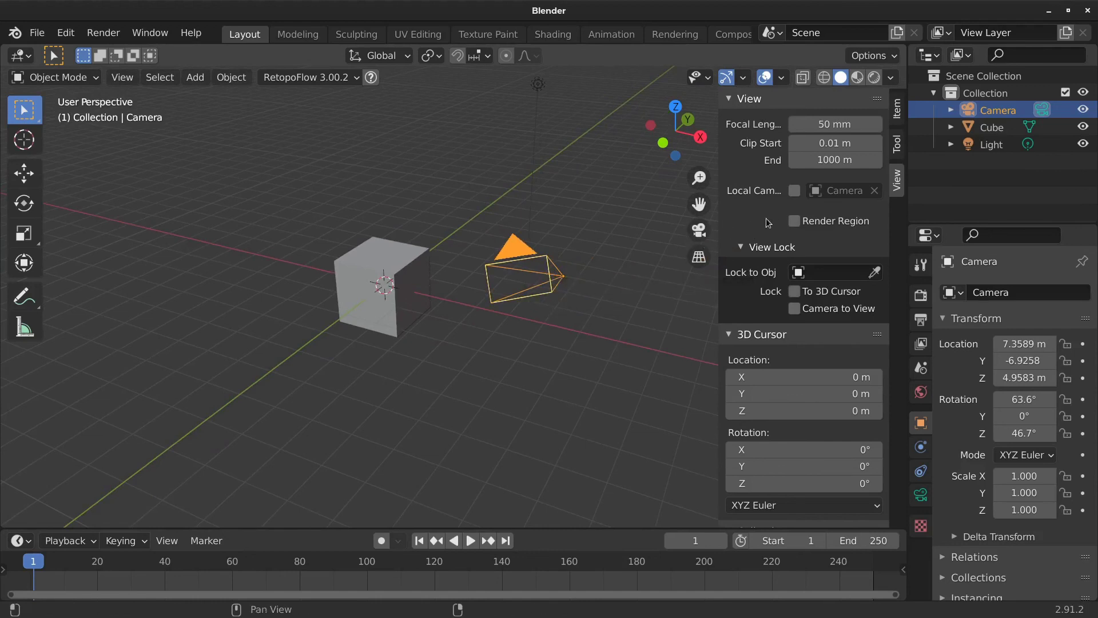
key("KP_0")
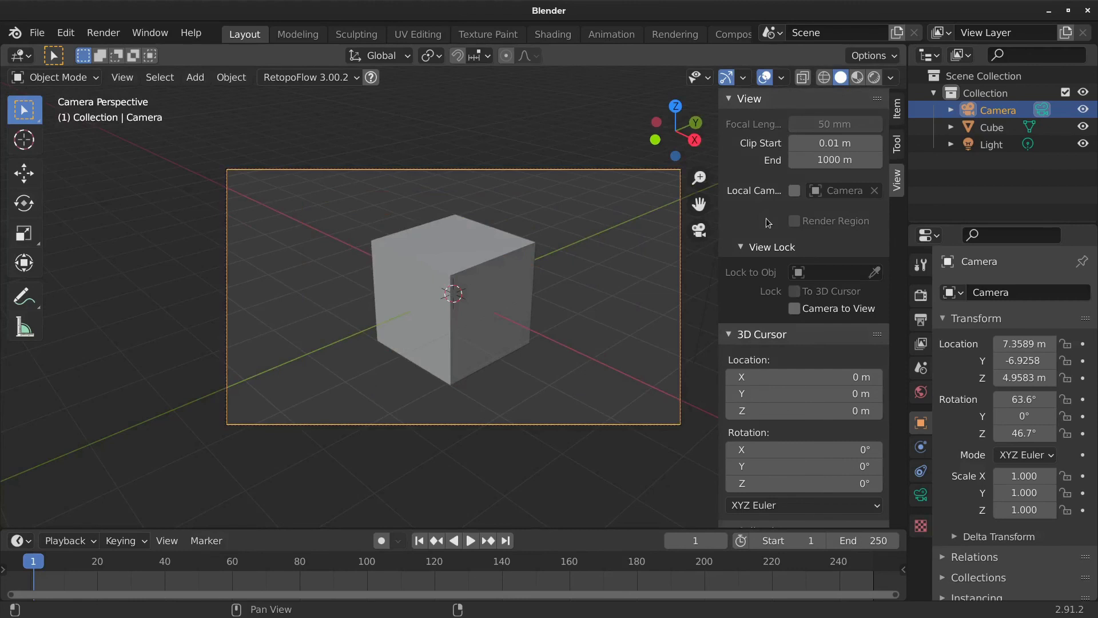
- Enable Camera to View, reframe the cube with the camera at about X -1.58, Y -5.29, Z 2.80 m, and disable the lock
left_click(795, 309)
middle_click_drag(582, 346, 455, 300)
scroll(455, 303, "up", 3)
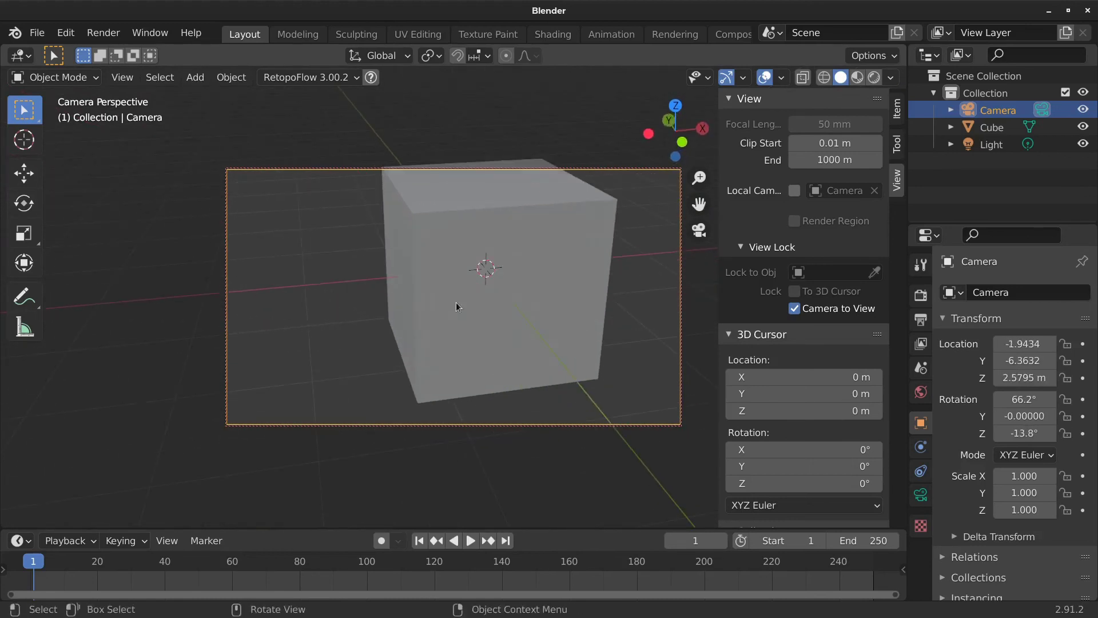
scroll(493, 312, "up", 2)
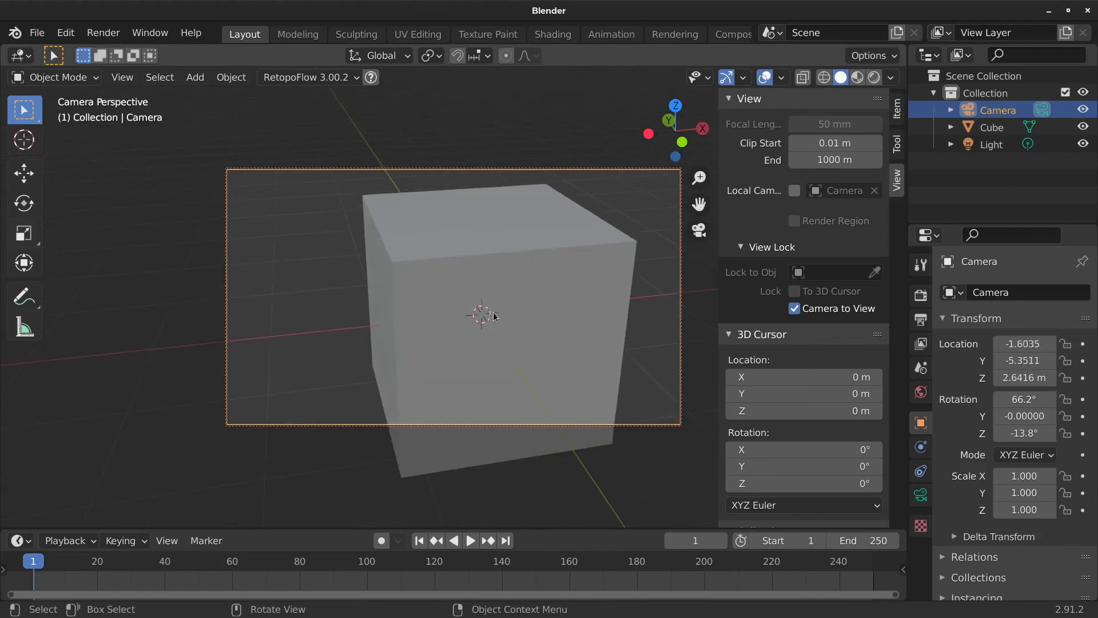
middle_click_drag(495, 316, 499, 329, "shift")
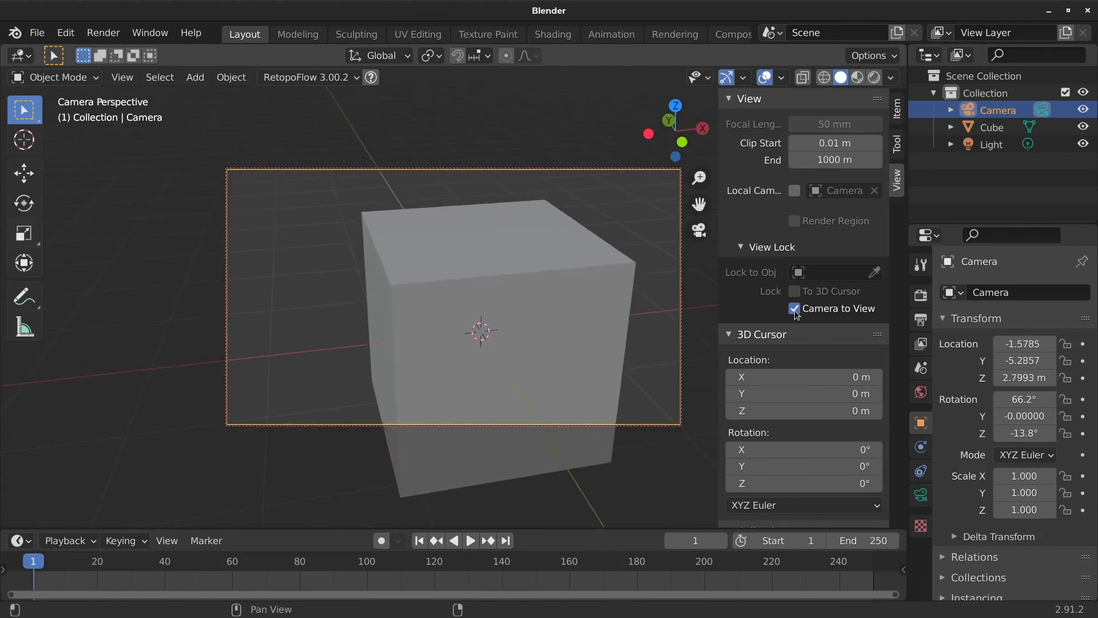
left_click(795, 309)
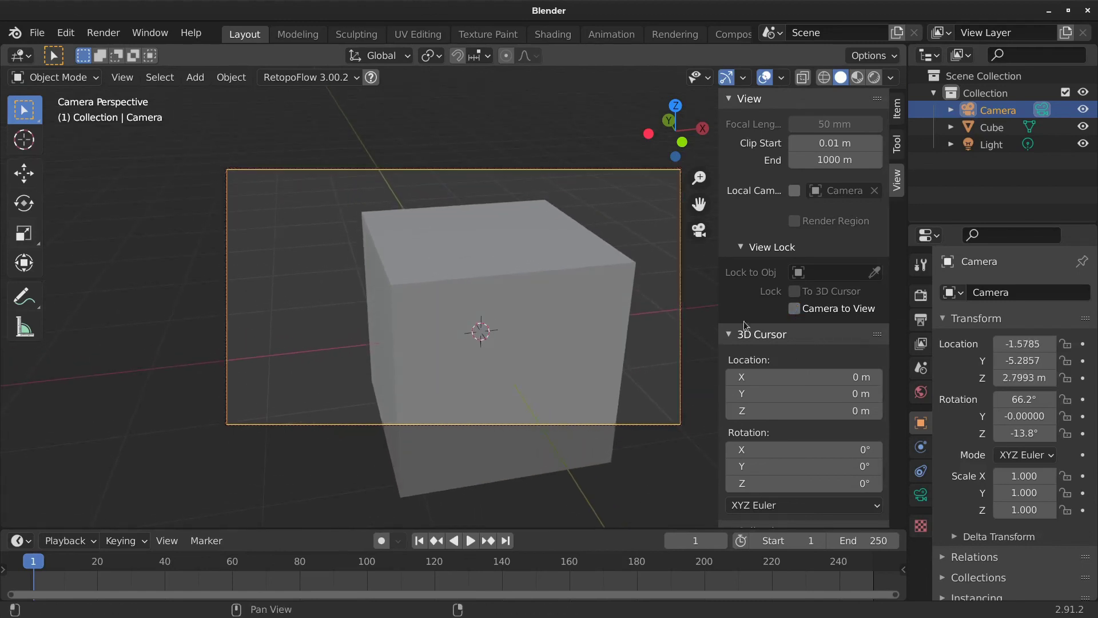
- Leave the camera view and orbit and zoom freely around the cube and the unlocked camera
middle_click_drag(361, 343, 479, 349)
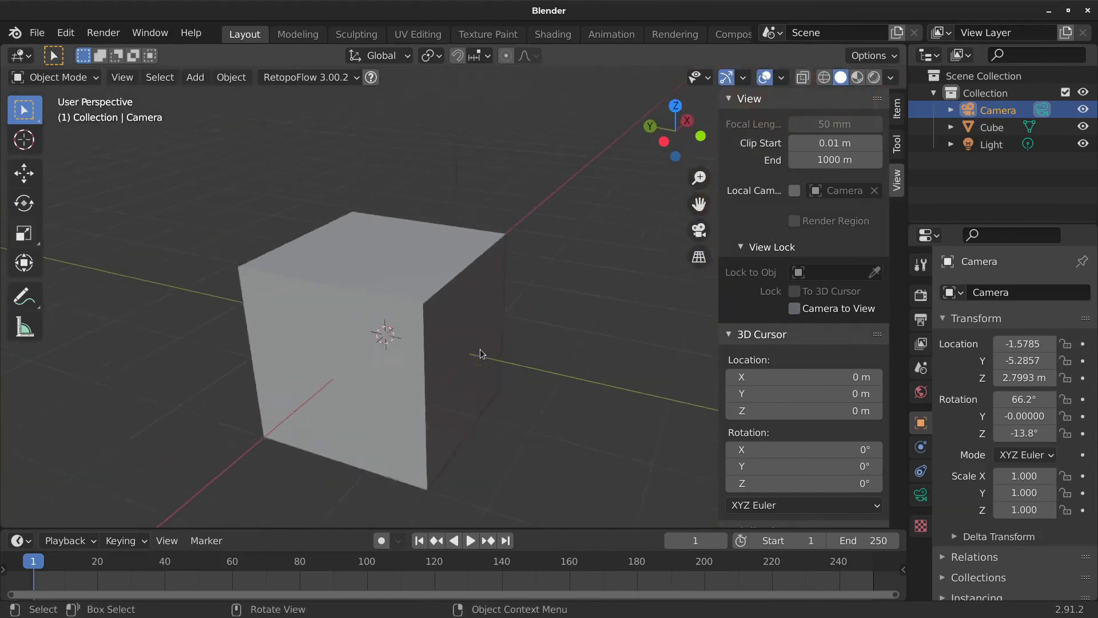
scroll(479, 349, "down", 3)
scroll(480, 349, "up", 2)
scroll(479, 351, "up", 2)
scroll(479, 350, "down", 3)
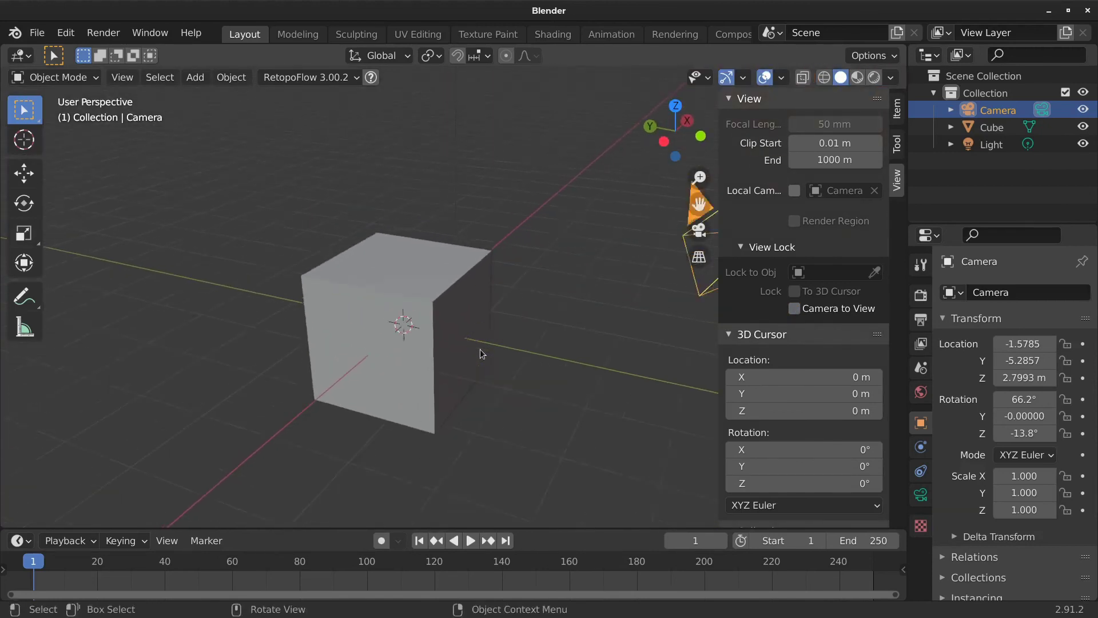
middle_click_drag(486, 349, 443, 351)
- Reframe the camera with Camera to View enabled to about X 2.46, Y -4.76, Z 2.40 m, disable the lock and hide the sidebar
left_click(795, 309)
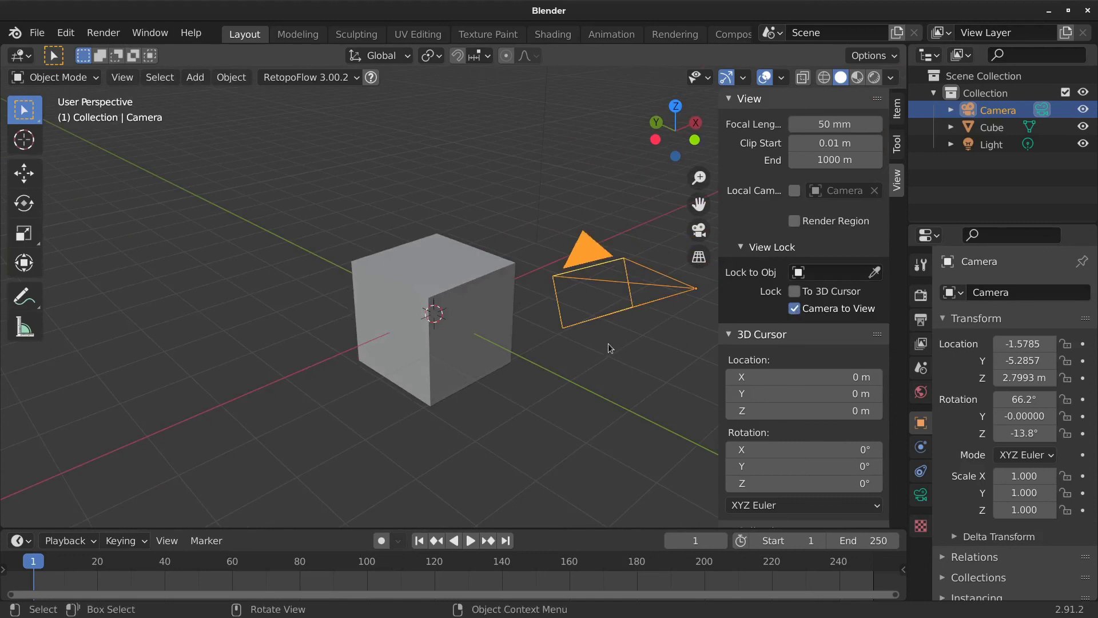
key("KP_0")
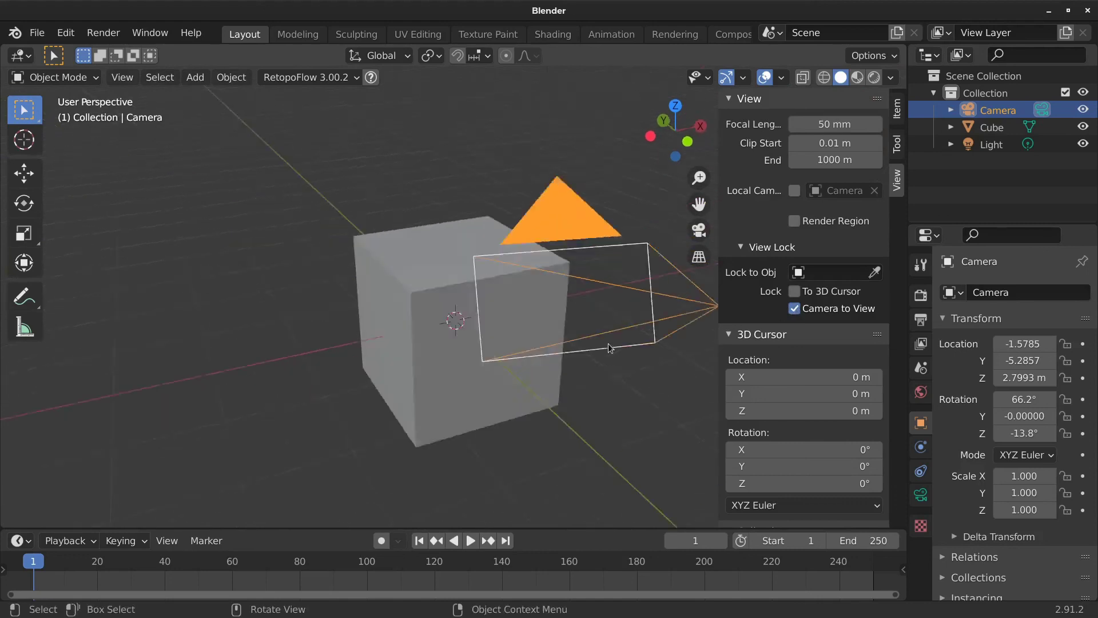
middle_click_drag(506, 290, 462, 345)
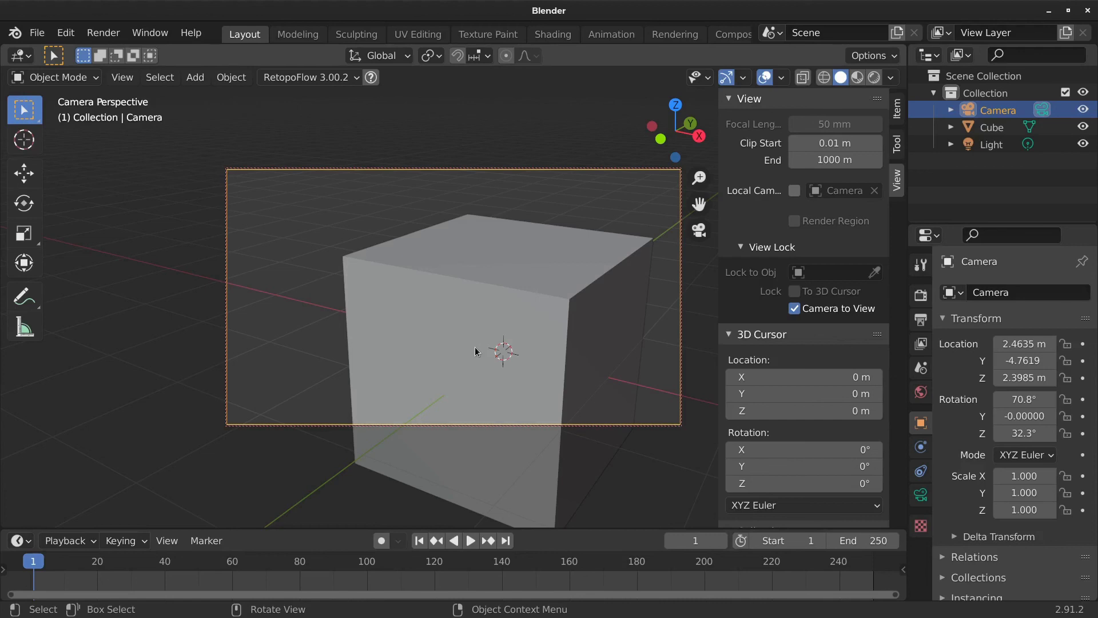
left_click(794, 309)
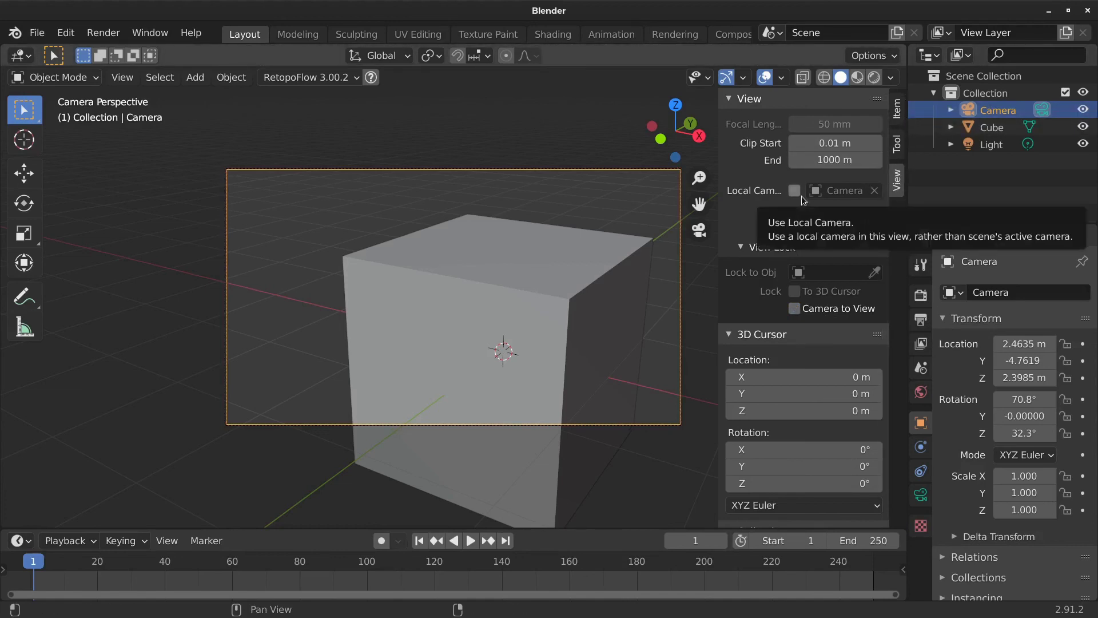
key("n")
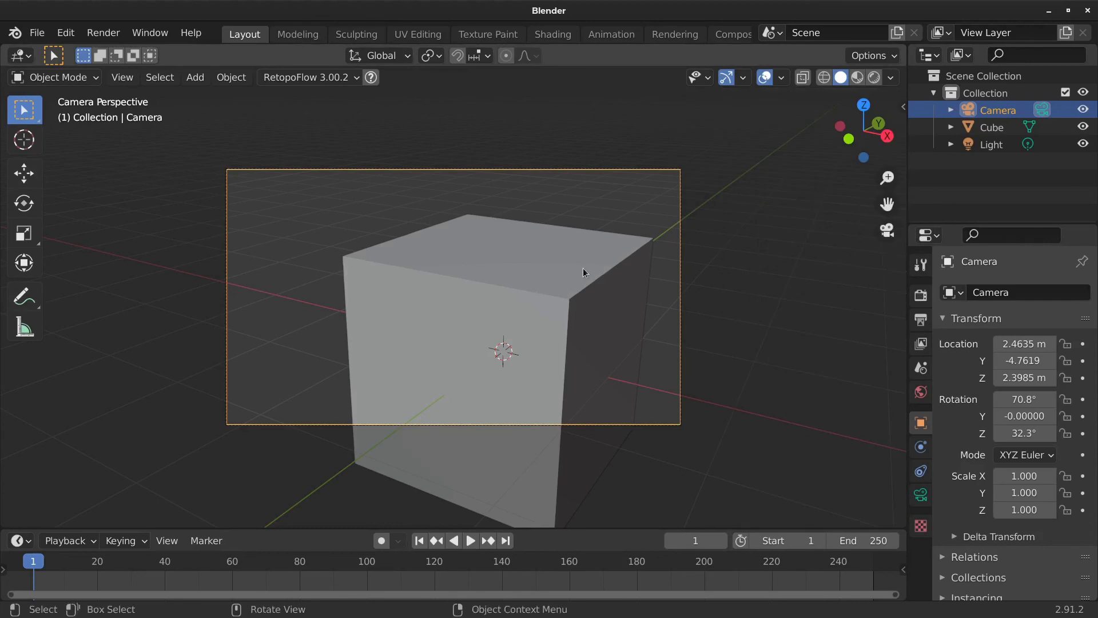
- Orbit out of the camera view, switch the view to orthographic projection, and return to perspective
middle_click_drag(527, 296, 573, 296)
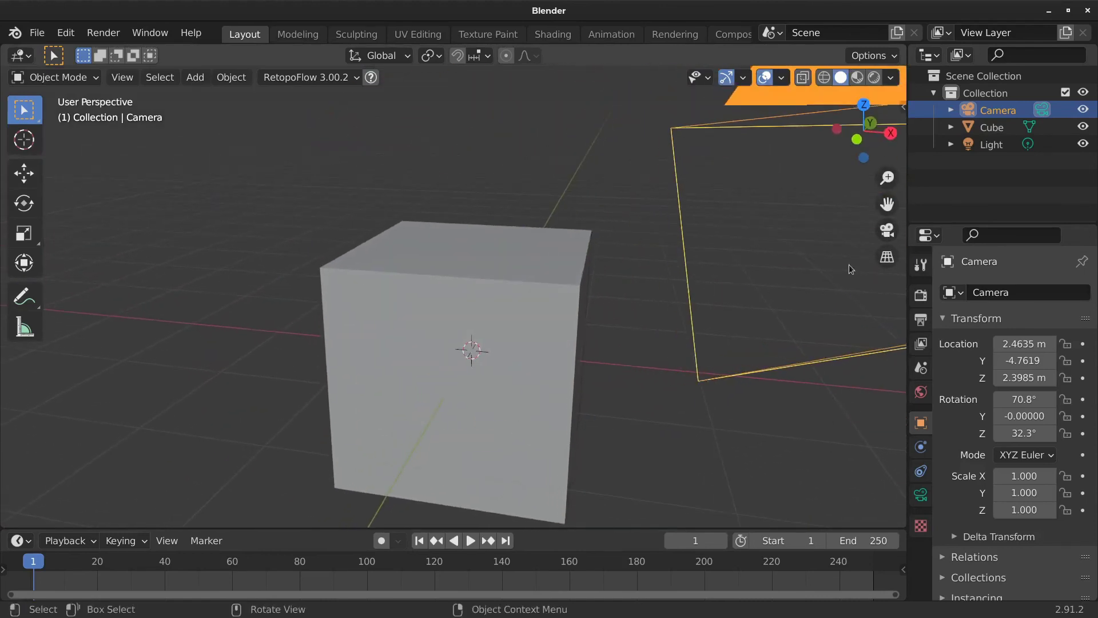
left_click(887, 258)
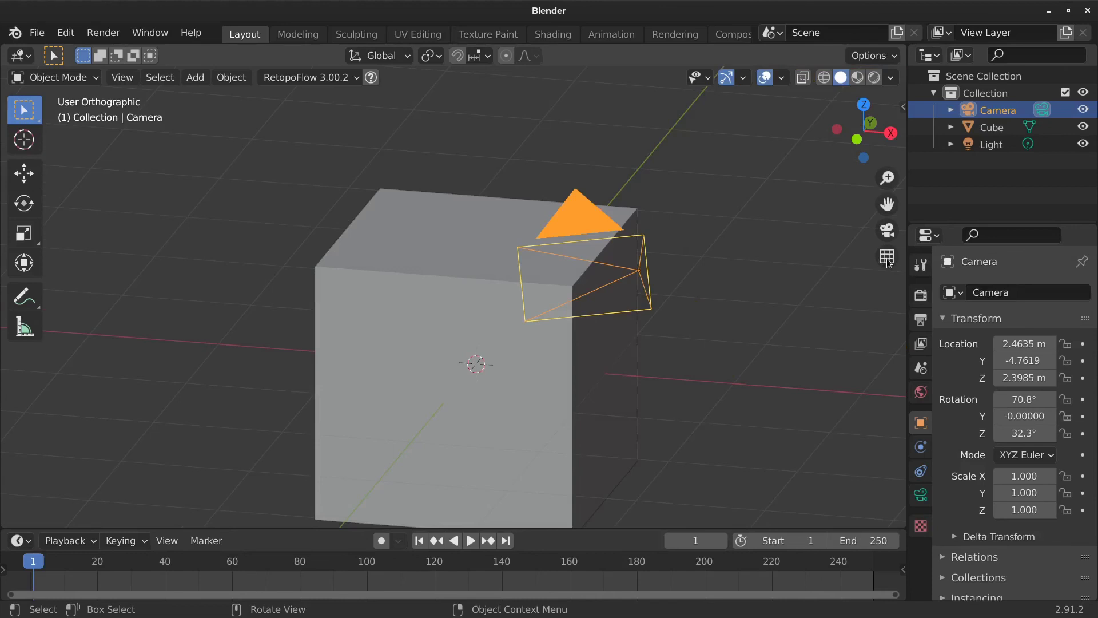
left_click(888, 260)
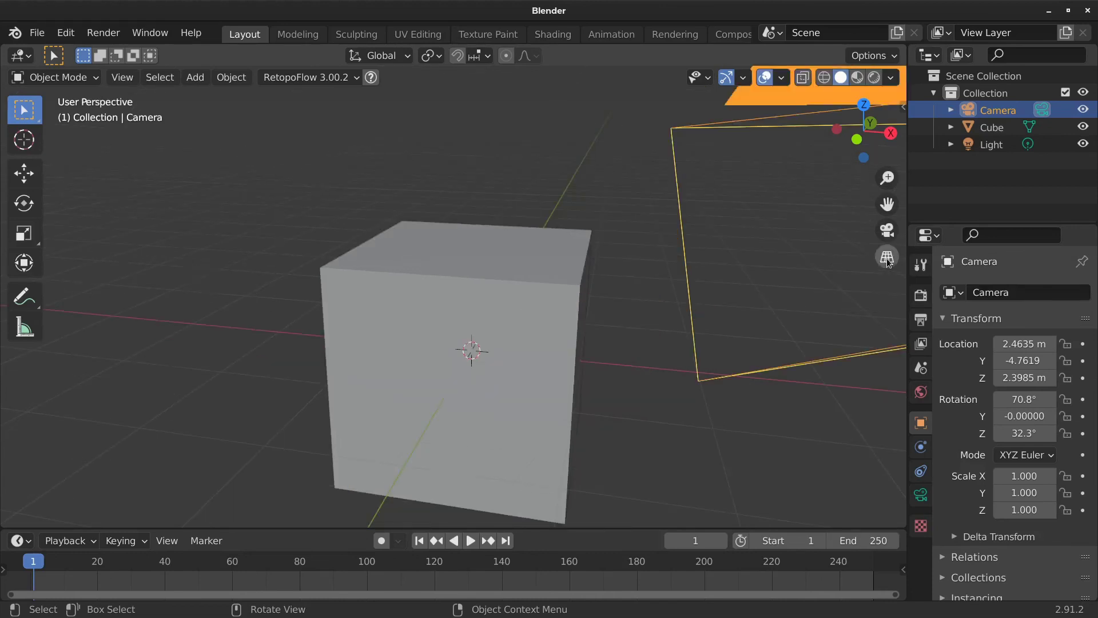
- Compare orthographic and perspective projection by toggling between them and orbiting around the cube in each, ending in perspective
left_click(887, 258)
left_click(887, 258)
left_click(888, 258)
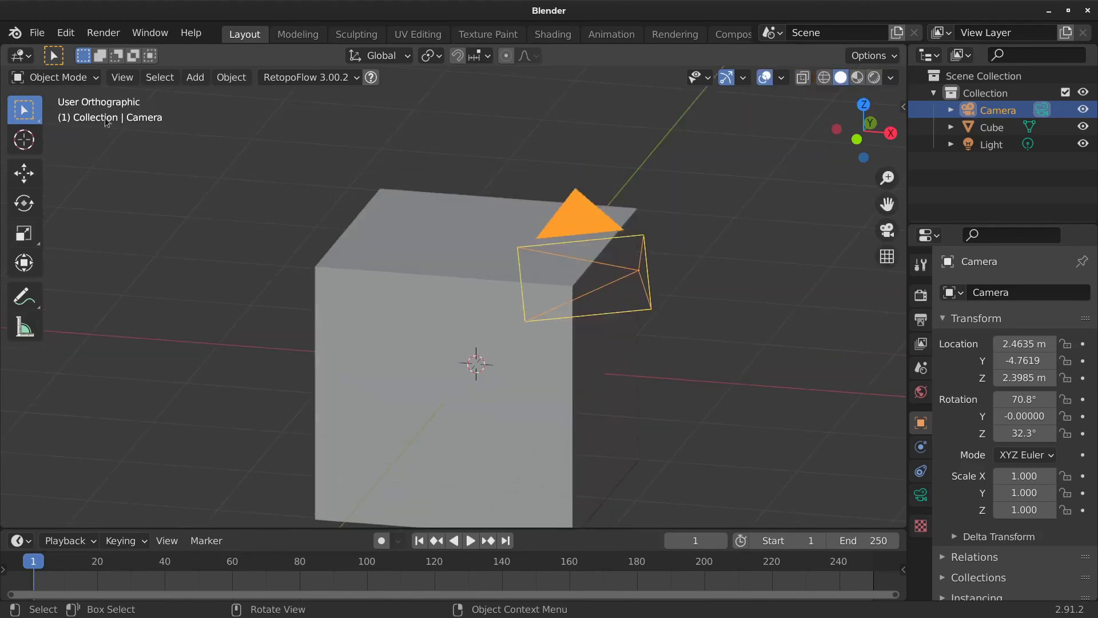
left_click(887, 258)
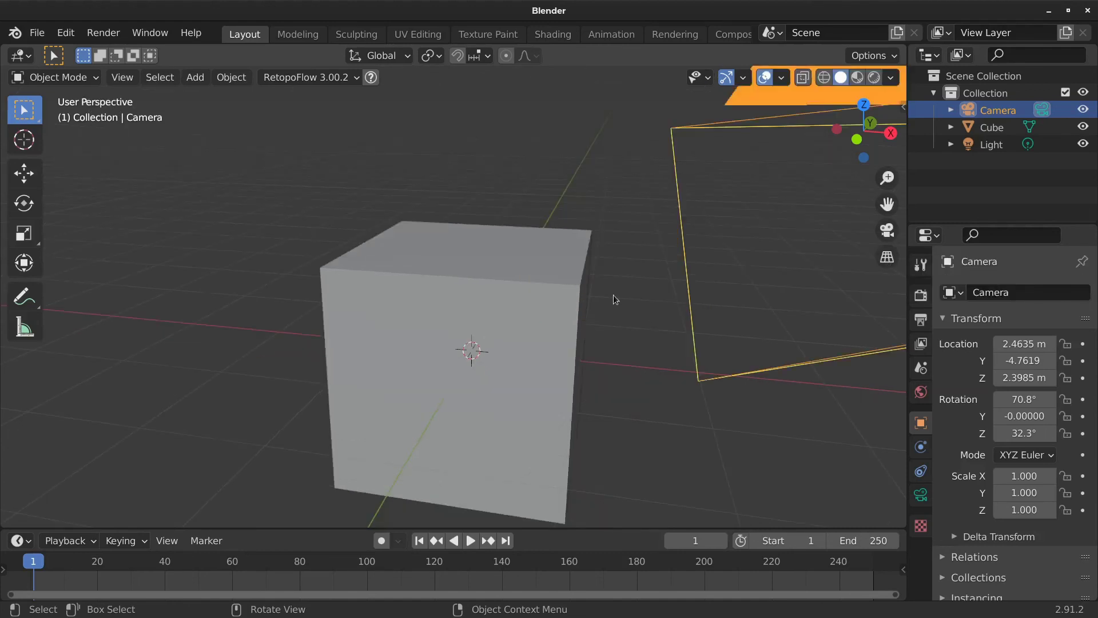
middle_click_drag(614, 294, 588, 286)
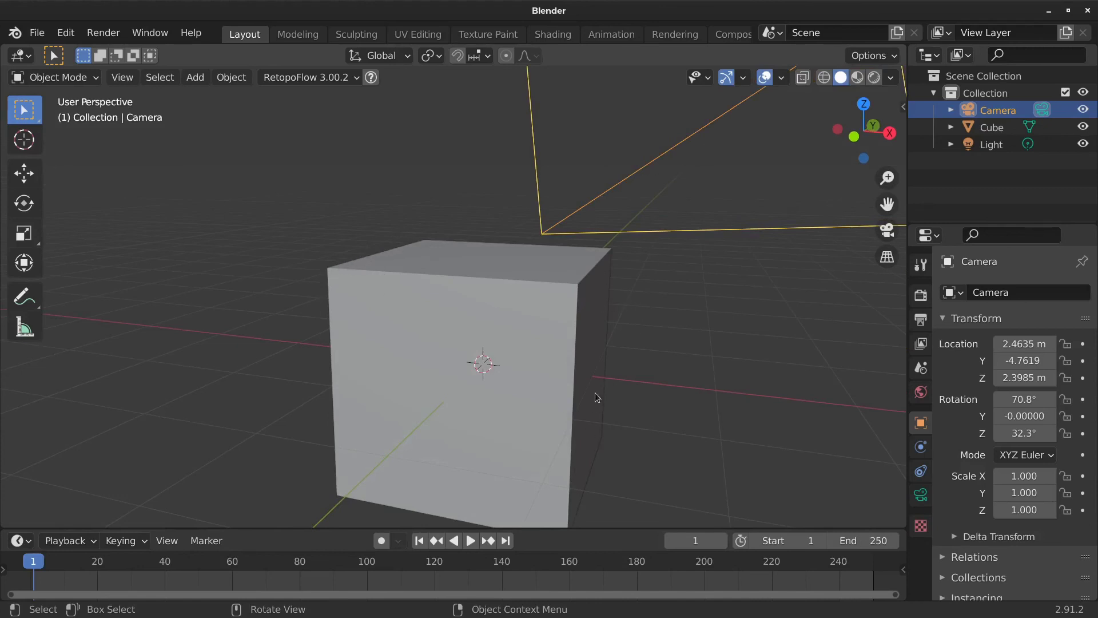
left_click(887, 257)
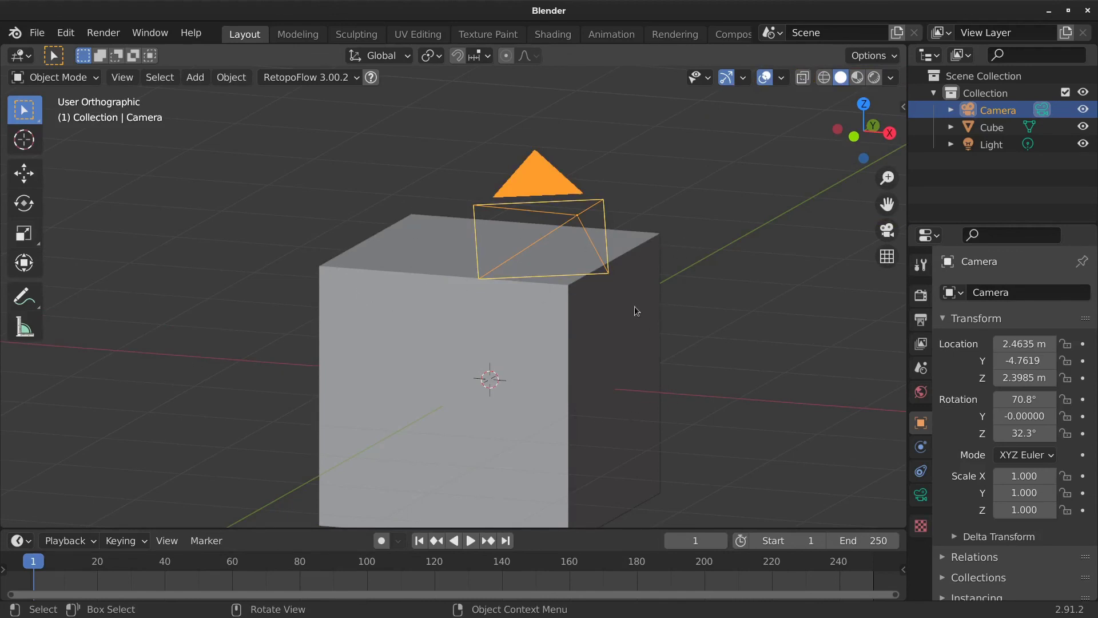
middle_click_drag(574, 387, 533, 372)
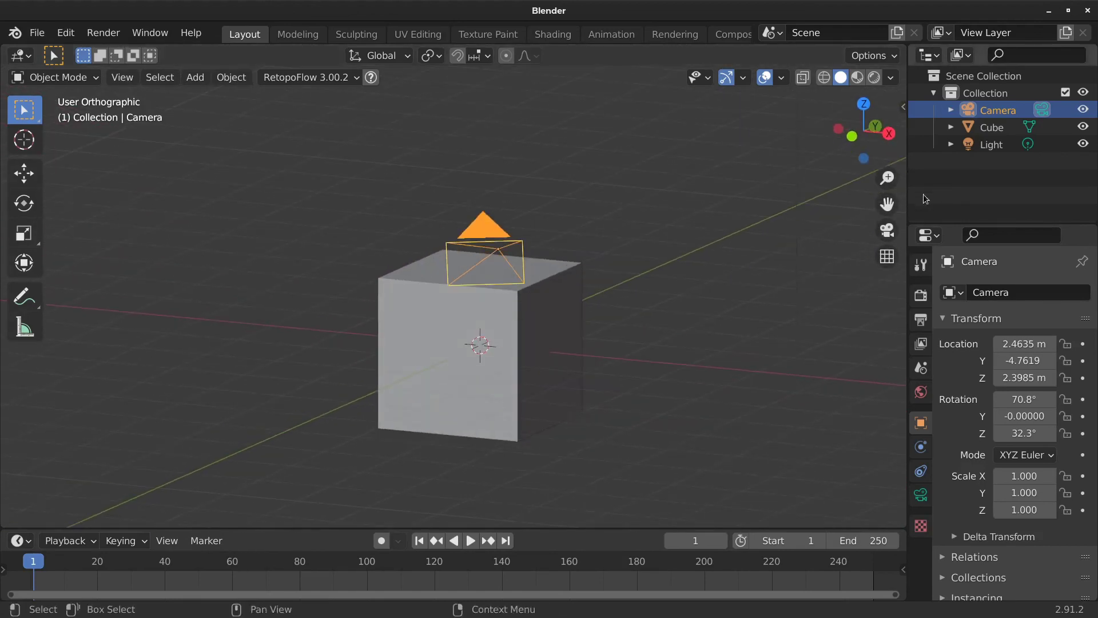
left_click(888, 258)
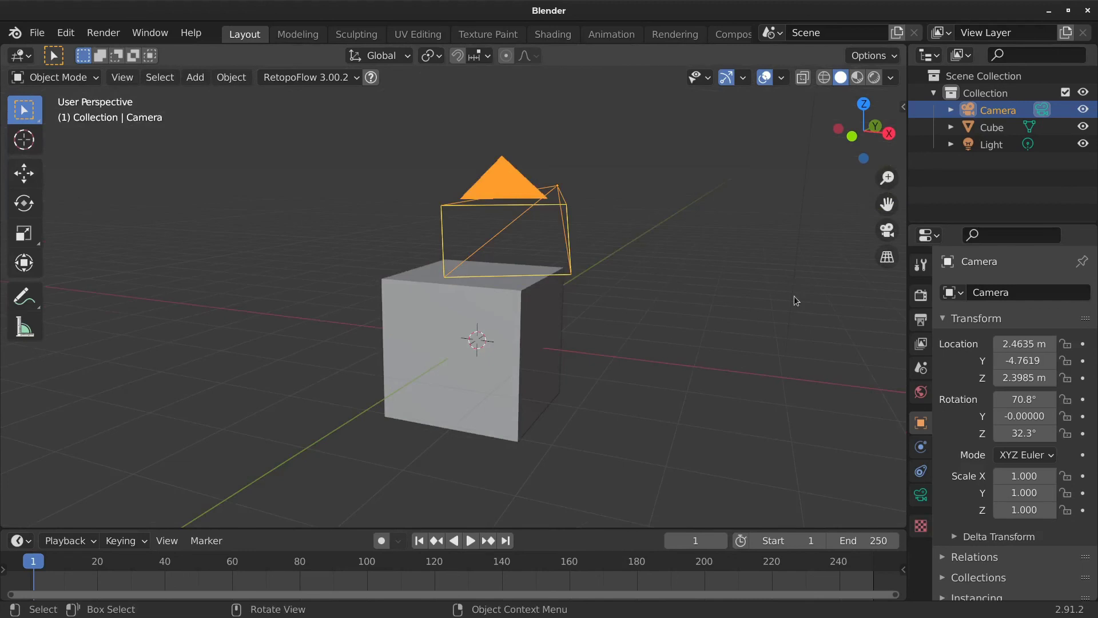
- Toggle the projection repeatedly with the shortcut to compare how the cube and camera appear in each mode
key("KP_5")
key("KP_5")
key("KP_5")
key("KP_5")
key("KP_5")
key("KP_5")
key("KP_5")
key("KP_5")
- View the scene from the front, right, top and bottom in orthographic projection
key("KP_1")
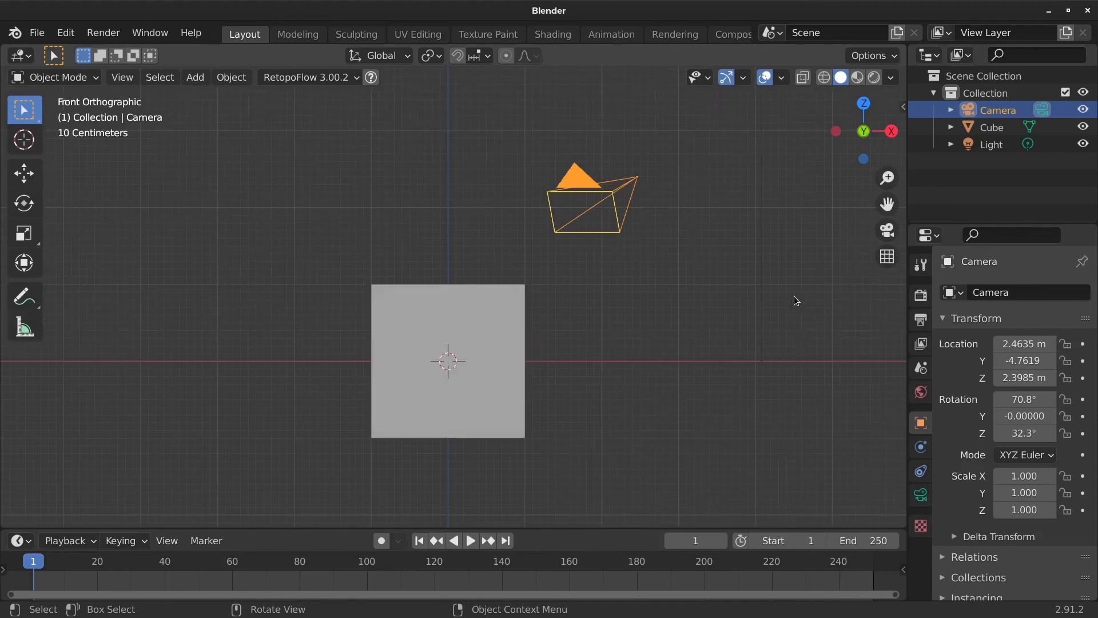
key("KP_3")
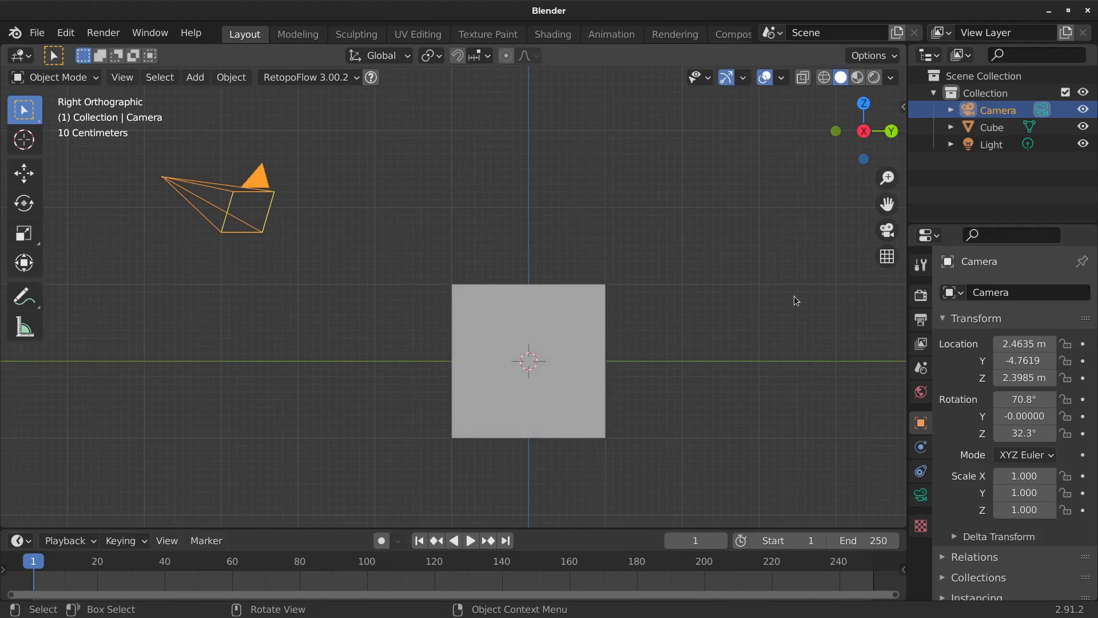
key("KP_7")
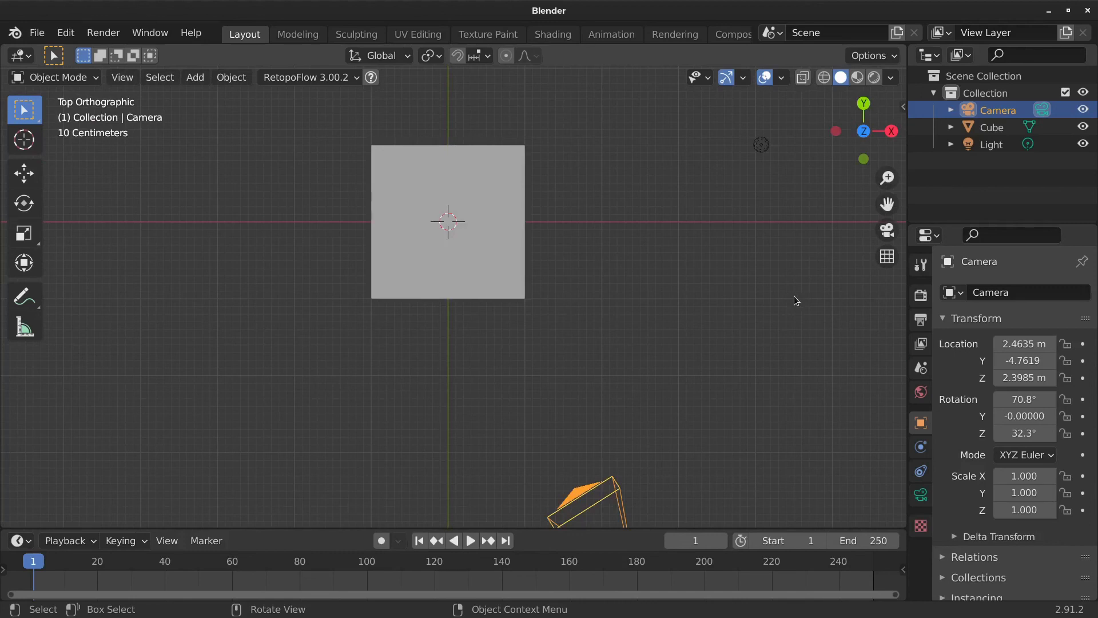
key("ctrl+KP_7")
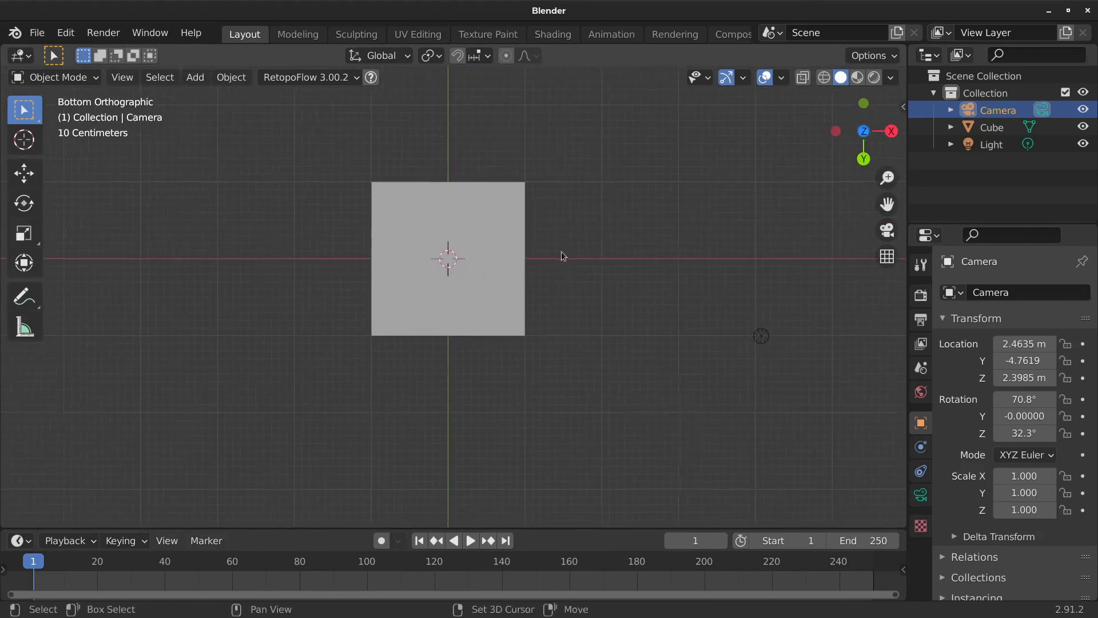
- Return from the bottom view to perspective and examine the cube, camera and light from several sides and distances
middle_click_drag(562, 252, 504, 412)
scroll(526, 393, "down", 5)
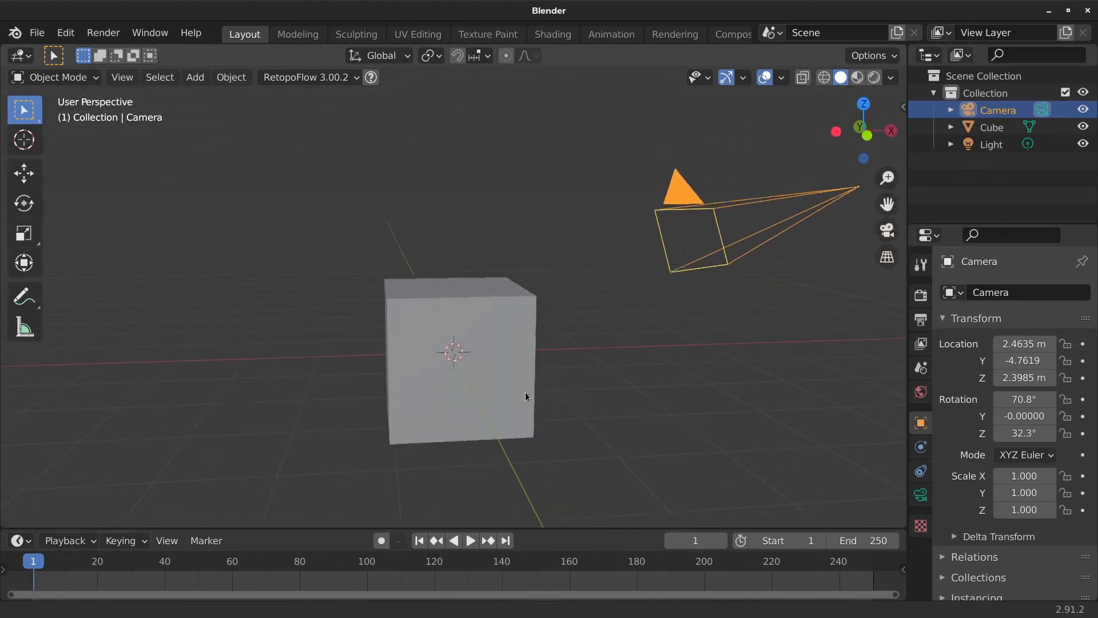
scroll(485, 360, "up", 2)
middle_click_drag(484, 352, 416, 308)
scroll(417, 308, "down", 2)
scroll(413, 309, "up", 3)
scroll(413, 309, "down", 2)
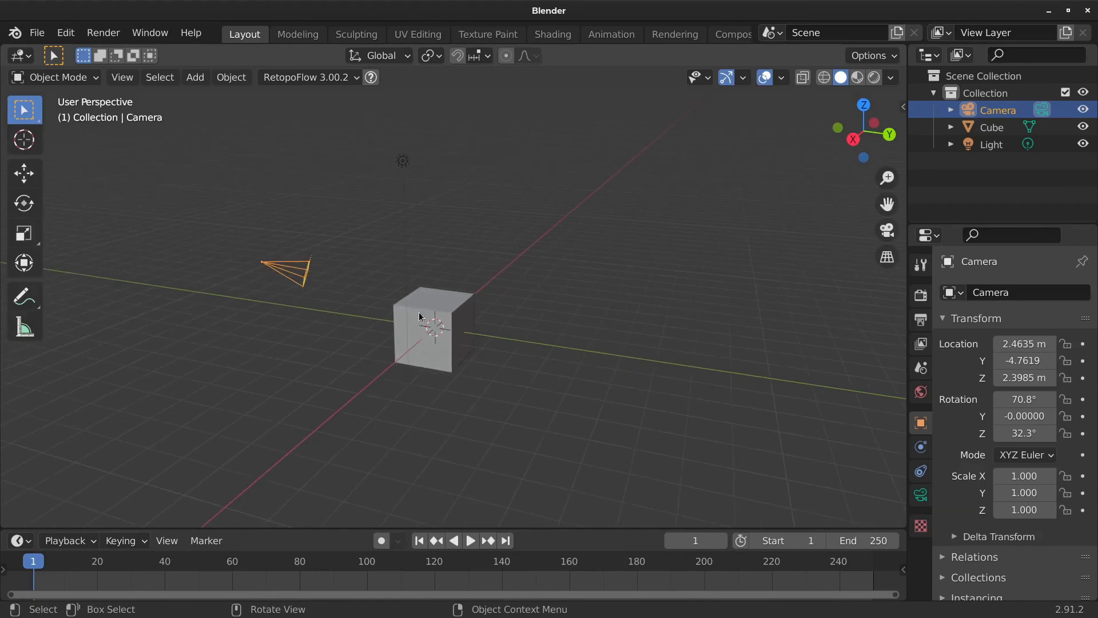
middle_click_drag(476, 344, 397, 332)
scroll(398, 330, "up", 3)
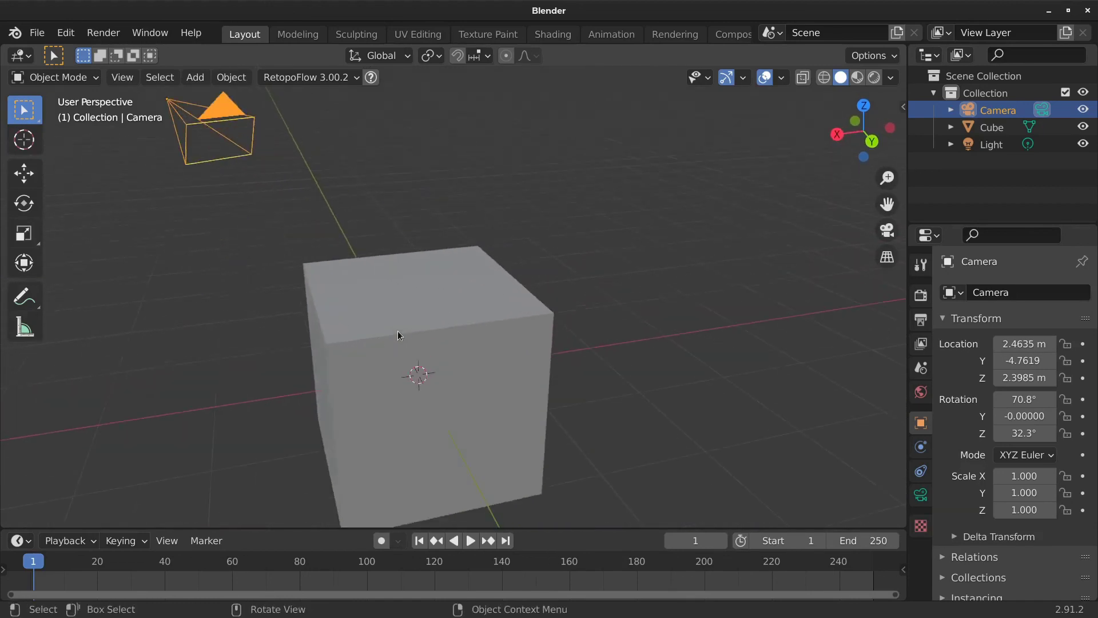
scroll(397, 330, "down", 3)
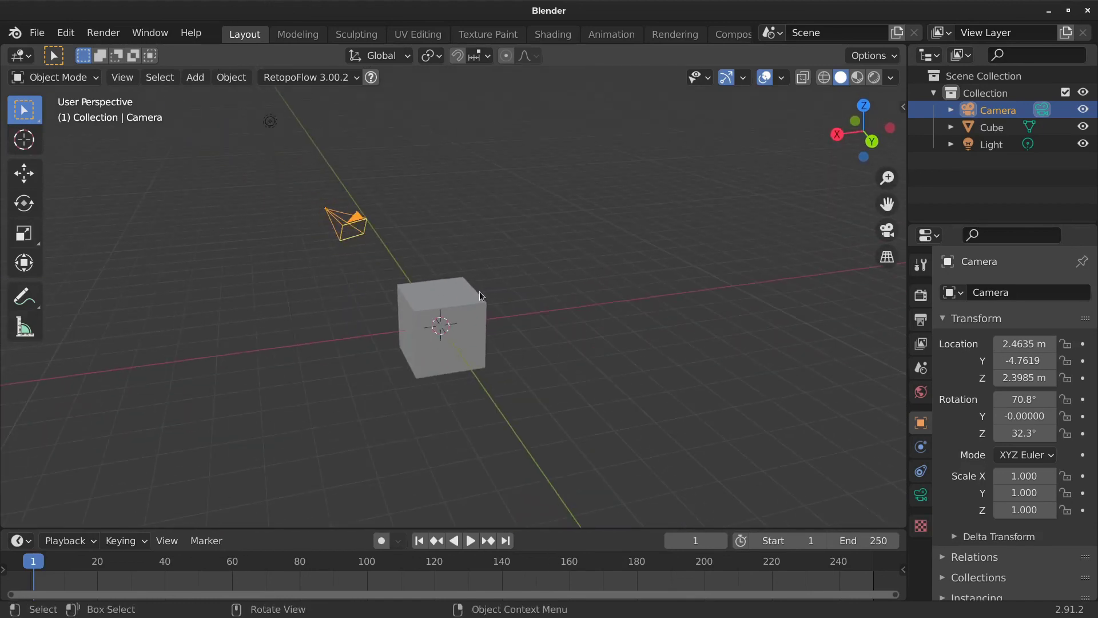
- Select the scene's cube, camera and light in turn
left_click(434, 303)
left_click(345, 220)
left_click(271, 123)
left_click(335, 220)
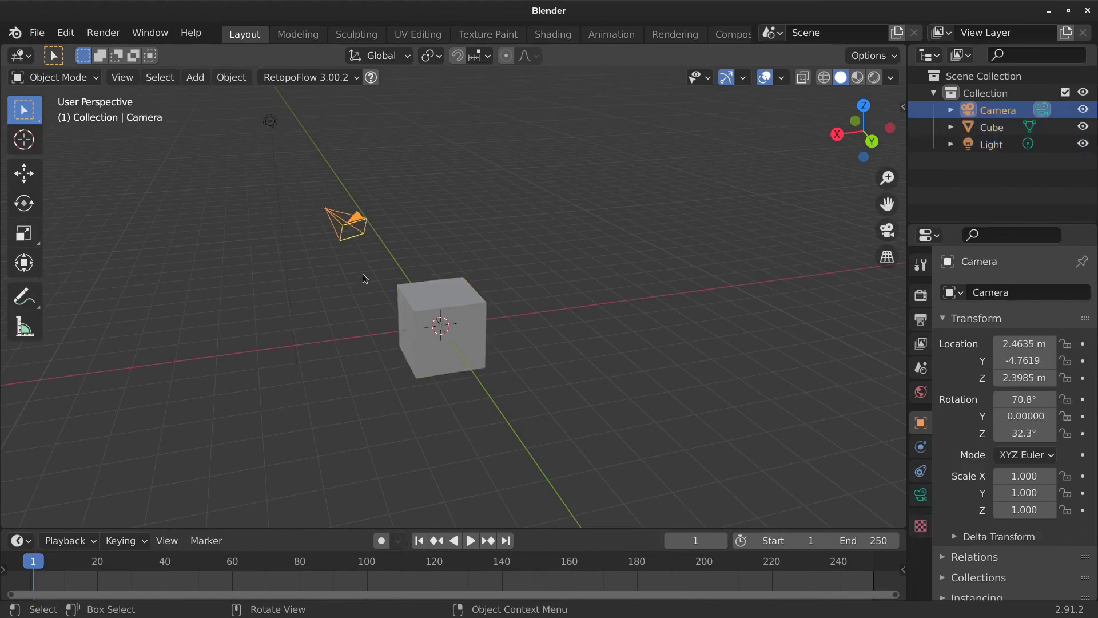
left_click(410, 299)
left_click(350, 216)
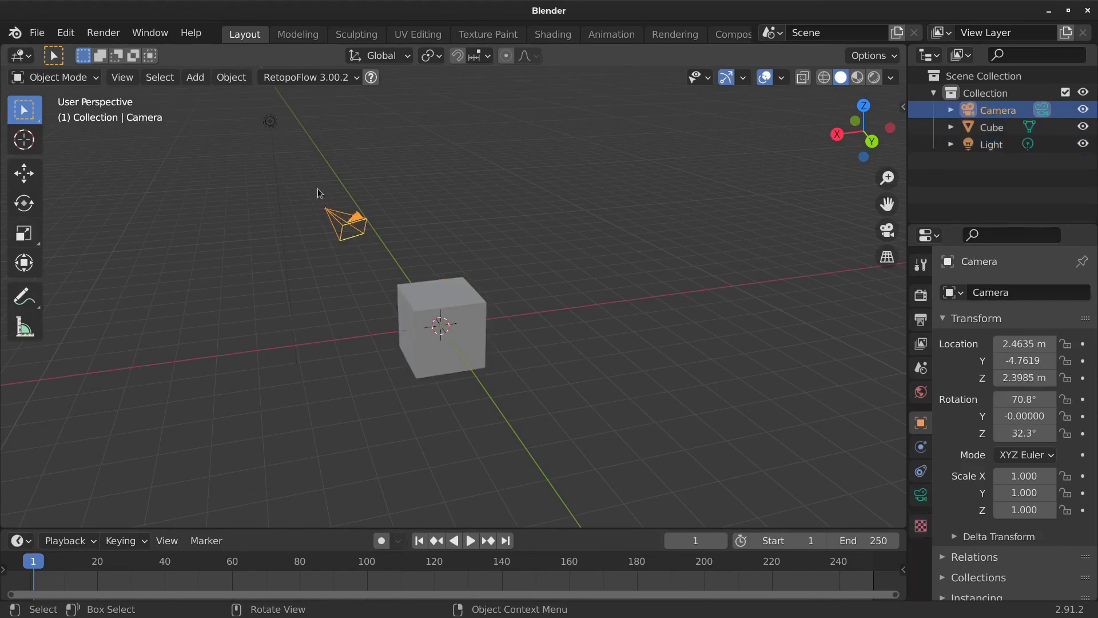
left_click(272, 124)
- Select the cube, frame the view on it and orbit around it
left_click(424, 302)
middle_click_drag(423, 300, 467, 378)
scroll(466, 377, "down", 2)
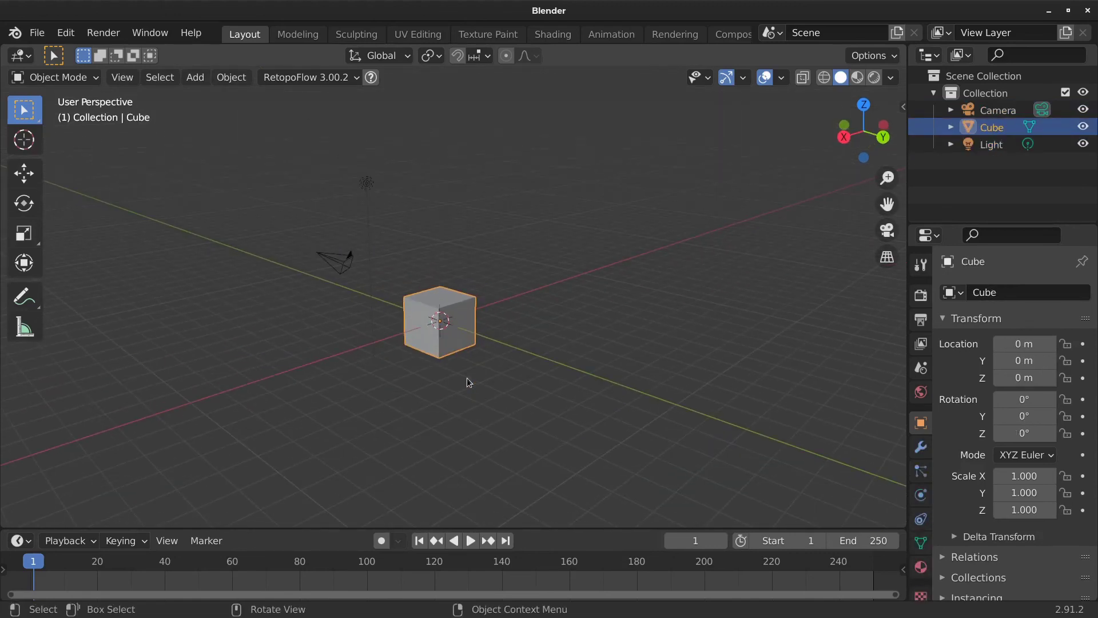
key("KP_Decimal")
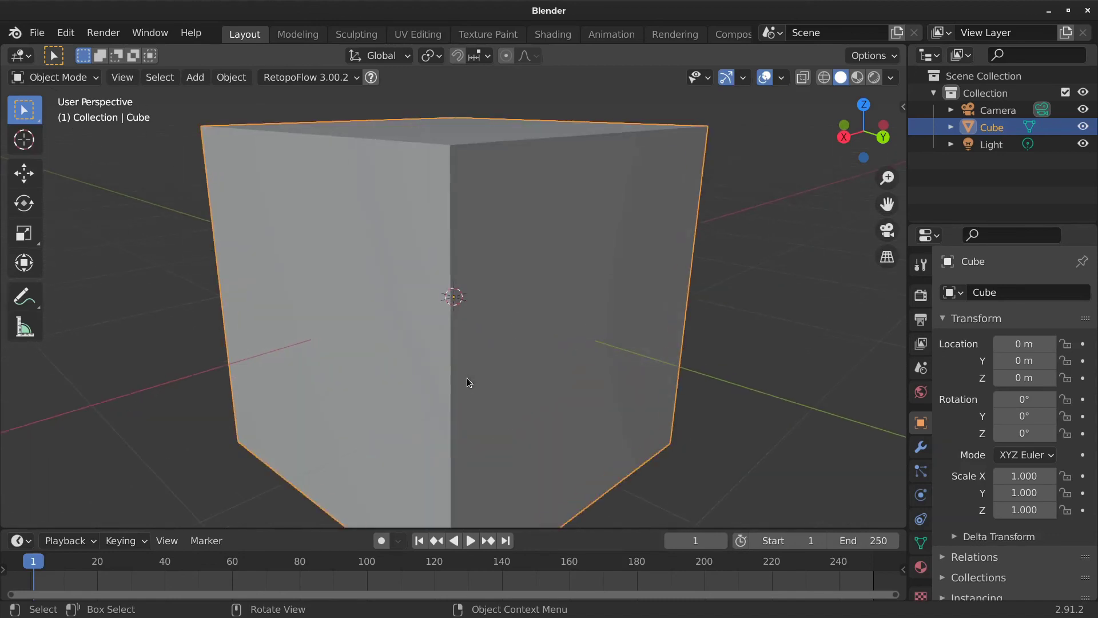
middle_click_drag(503, 250, 486, 284)
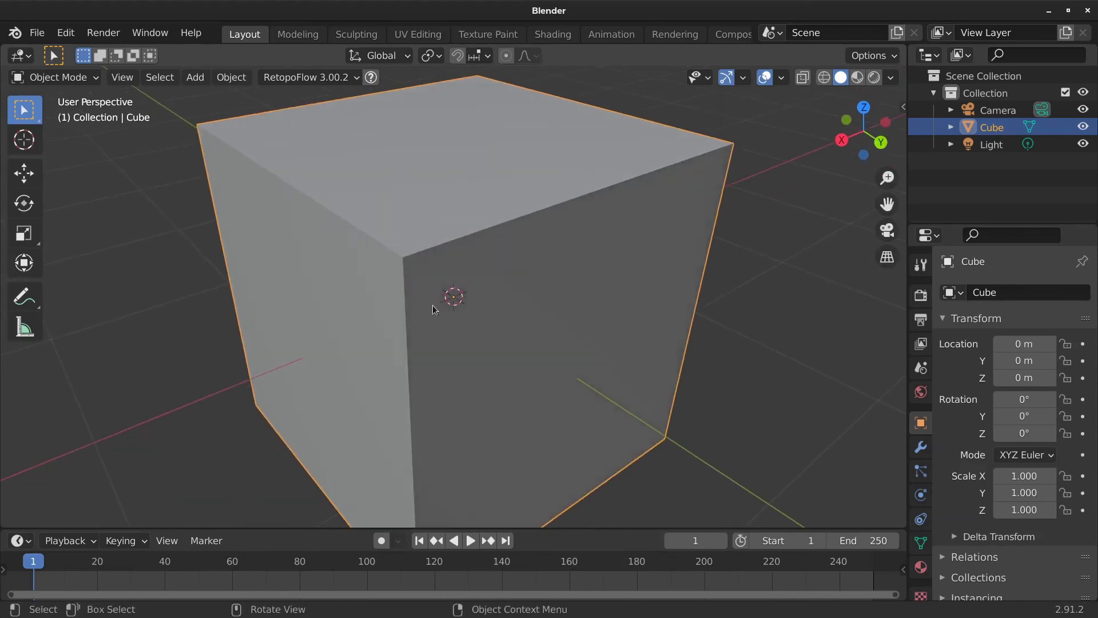
- Select the camera, frame the view on it and orbit around it
middle_click_drag(325, 347, 713, 166)
left_click(828, 182)
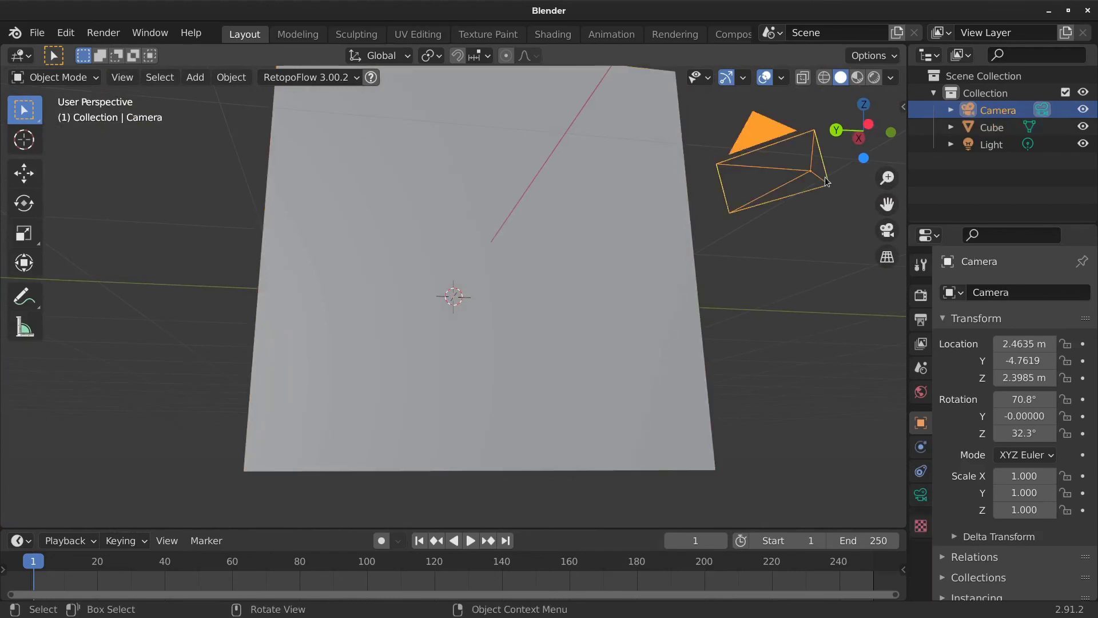
middle_click_drag(828, 182, 795, 292)
key("KP_Decimal")
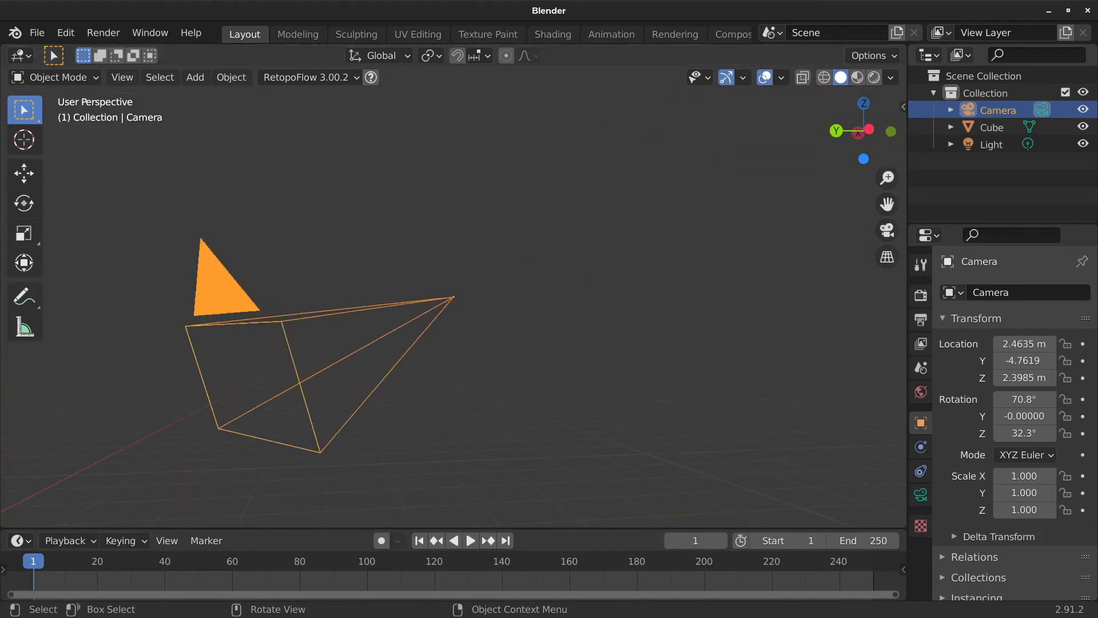
middle_click_drag(418, 266, 812, 294)
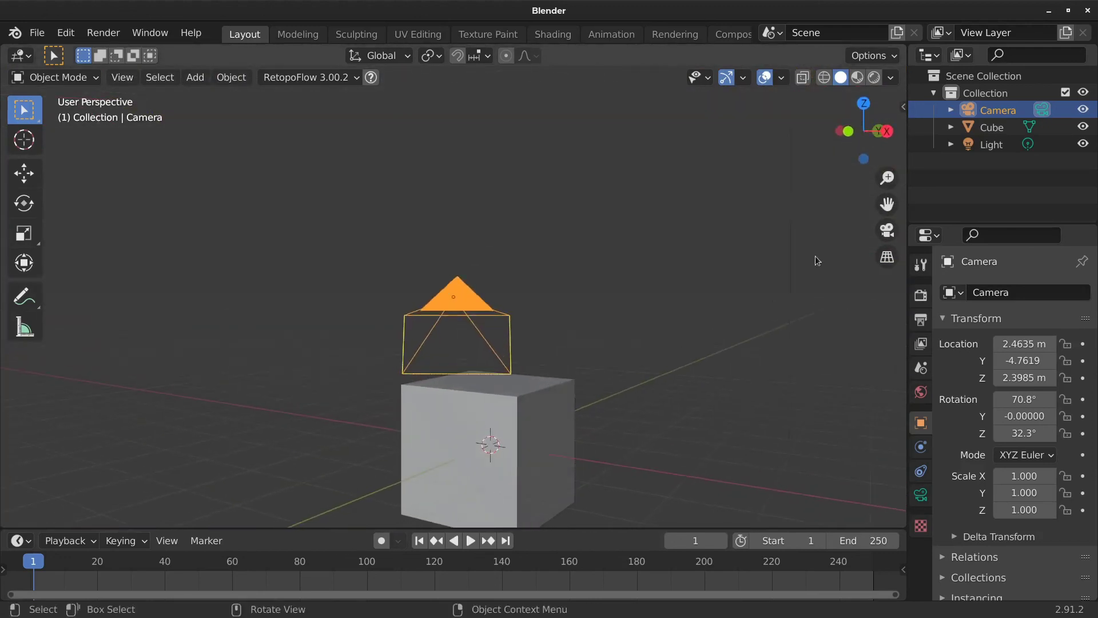
- Select the light, frame the view on it and orbit around it
middle_click_drag(815, 256, 707, 188)
left_click(657, 210)
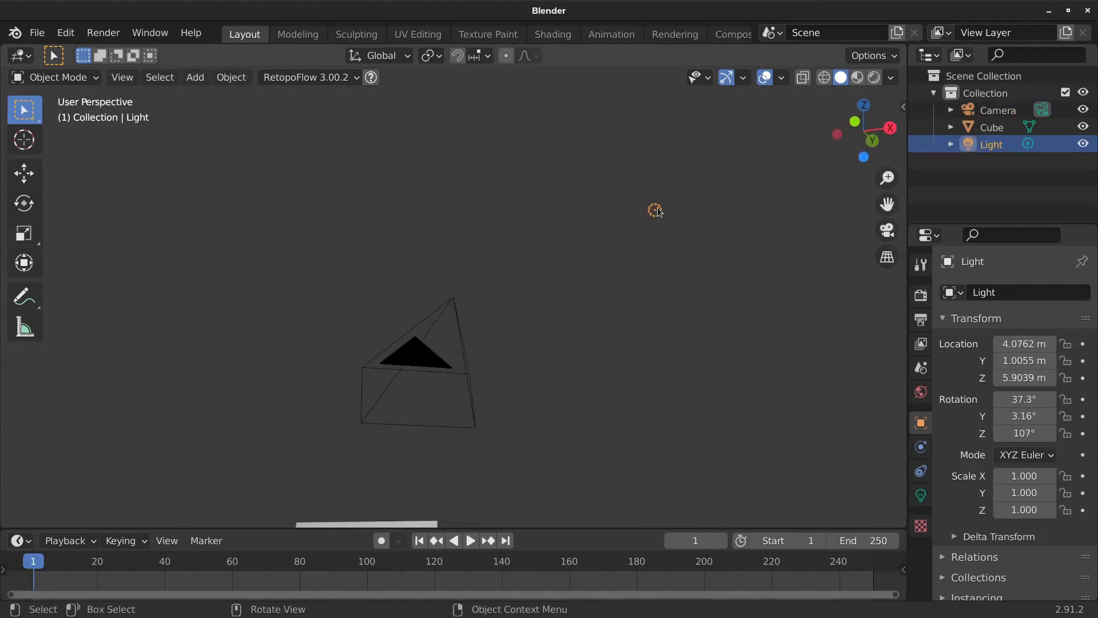
key("KP_Decimal")
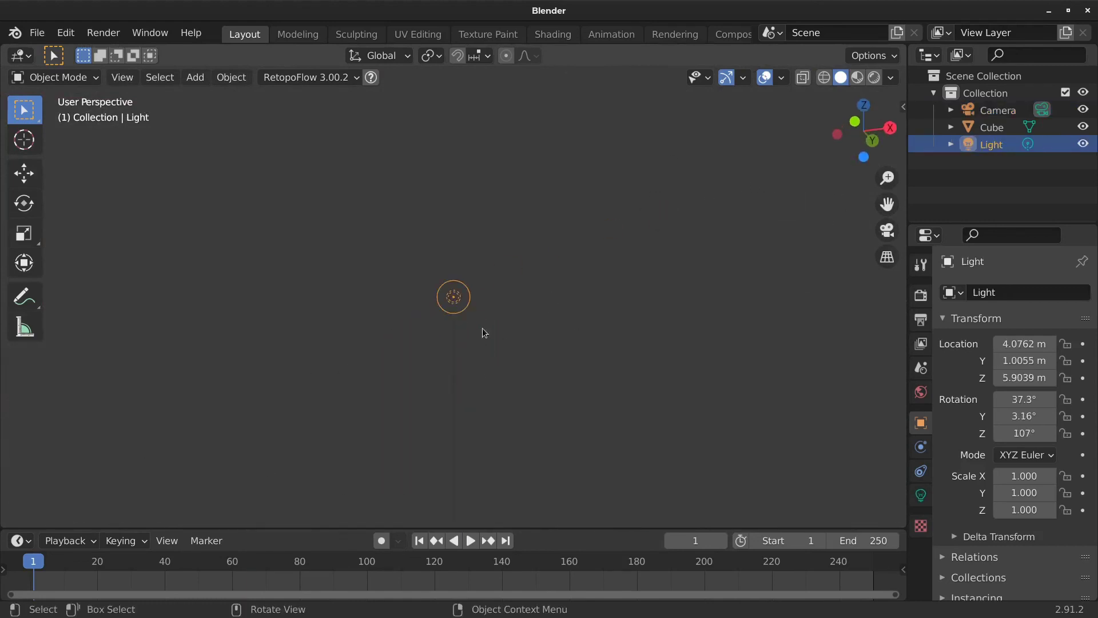
middle_click_drag(484, 332, 515, 395)
middle_click_drag(444, 351, 554, 407)
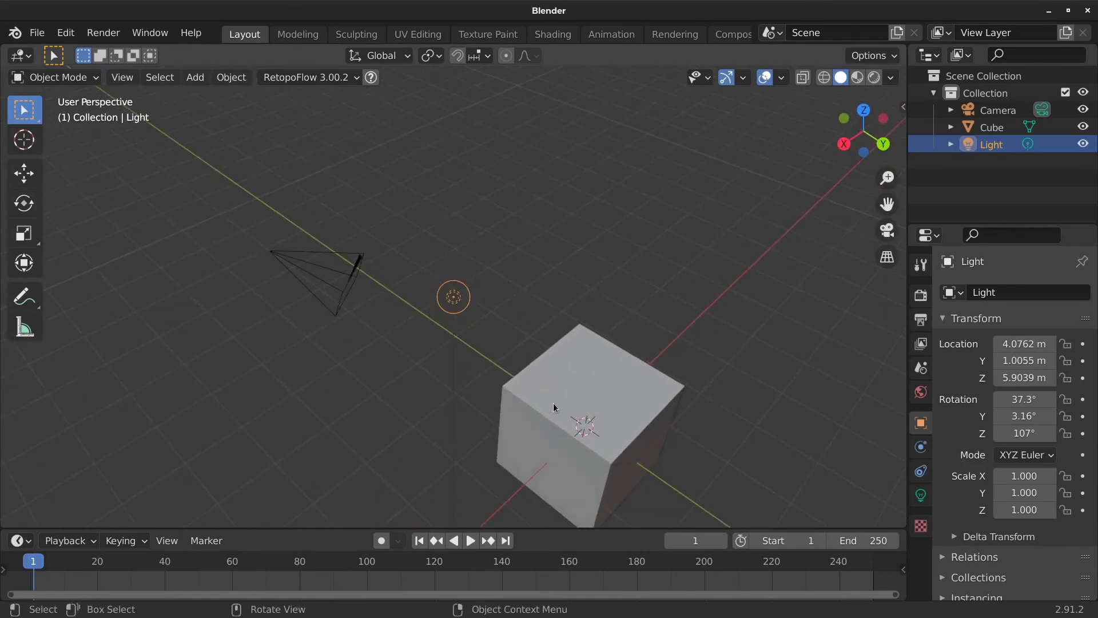
- Select the cube again, frame the view on it and zoom out until the camera and light are in view
left_click(565, 404)
key("KP_Decimal")
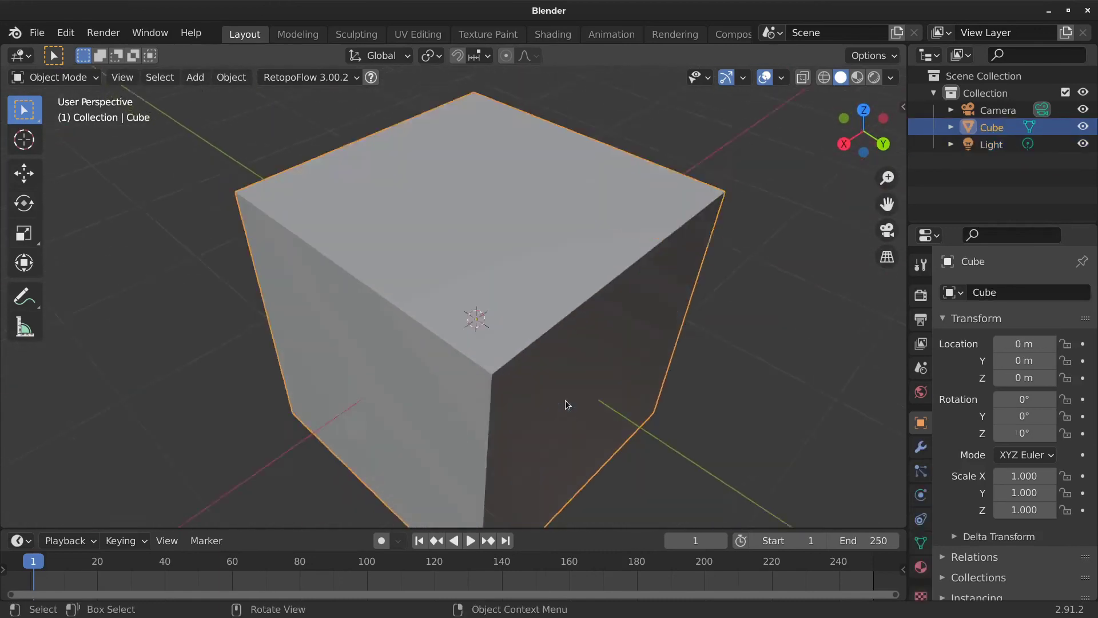
middle_click_drag(563, 390, 476, 334)
scroll(403, 336, "down", 6)
scroll(413, 336, "up", 1)
scroll(414, 335, "down", 2)
scroll(552, 301, "down", 2)
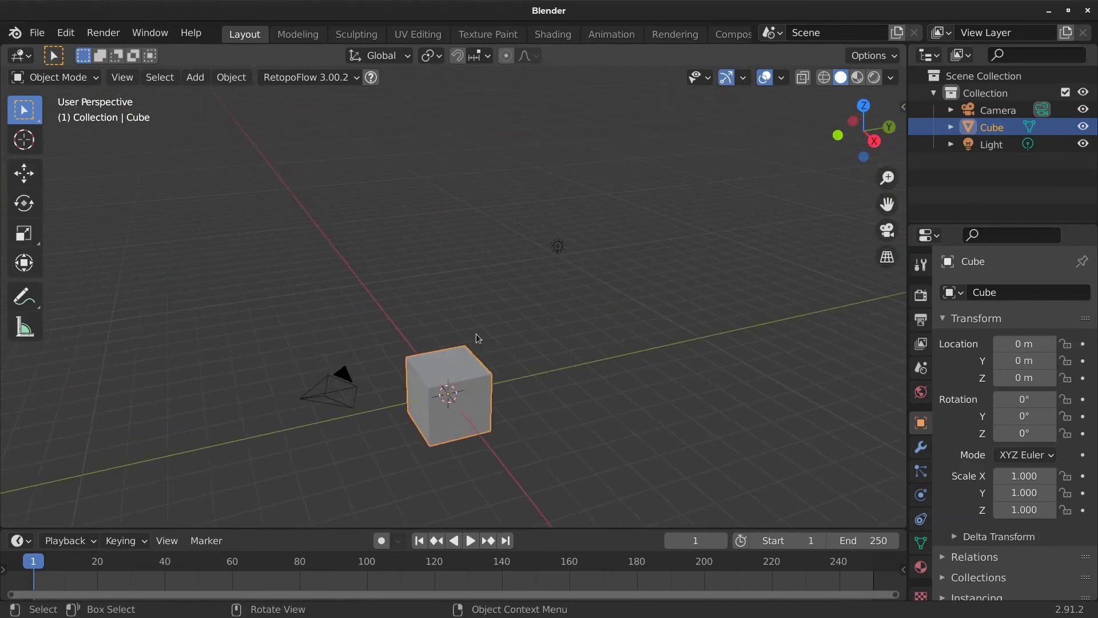
- Select the light and the cube in turn, frame the view on the selection and zoom back out
left_click(559, 248)
left_click(466, 365)
key("KP_Decimal")
middle_click_drag(367, 344, 448, 351)
scroll(504, 323, "down", 8)
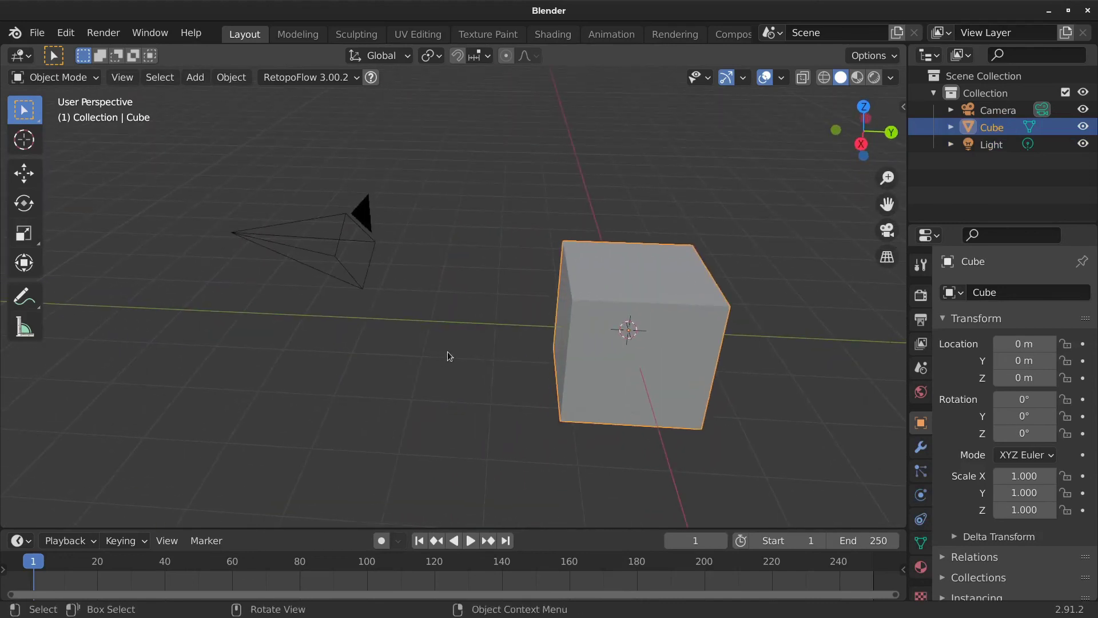
- Select the camera and inspect the scene from up close and far away
scroll(447, 356, "down", 3)
middle_click_drag(385, 365, 610, 283)
left_click(467, 328)
scroll(603, 213, "up", 3)
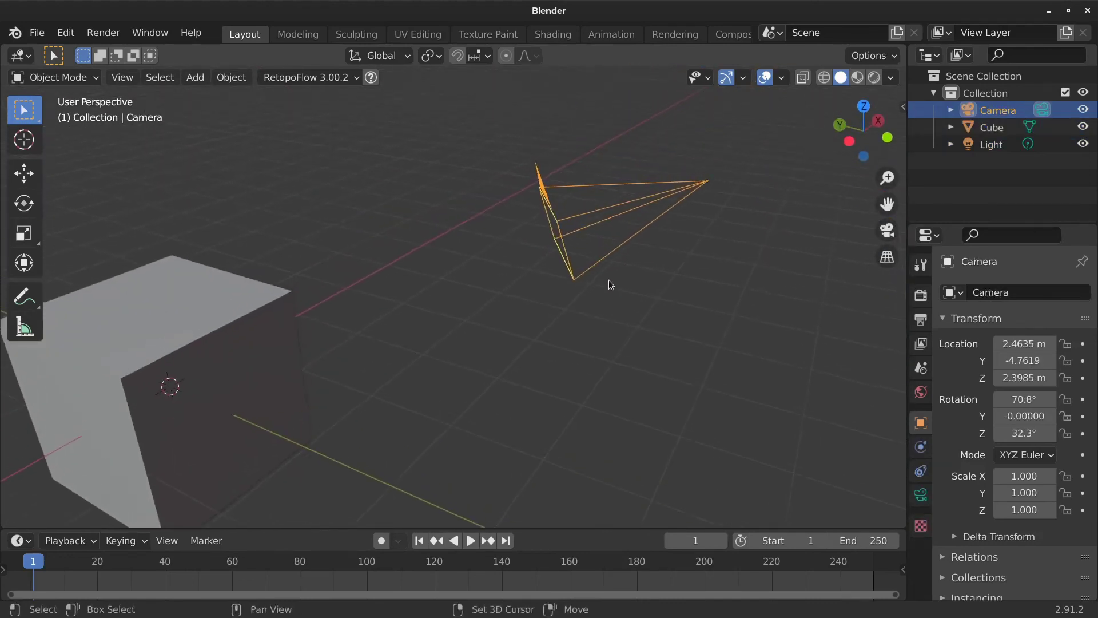
scroll(589, 259, "down", 10)
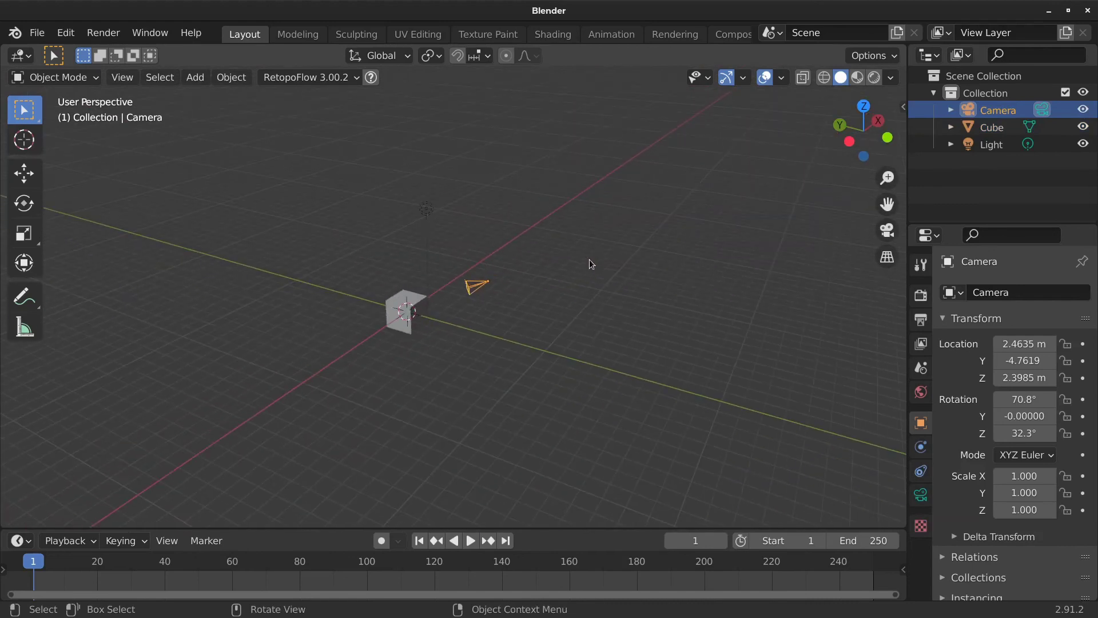
scroll(564, 260, "down", 5)
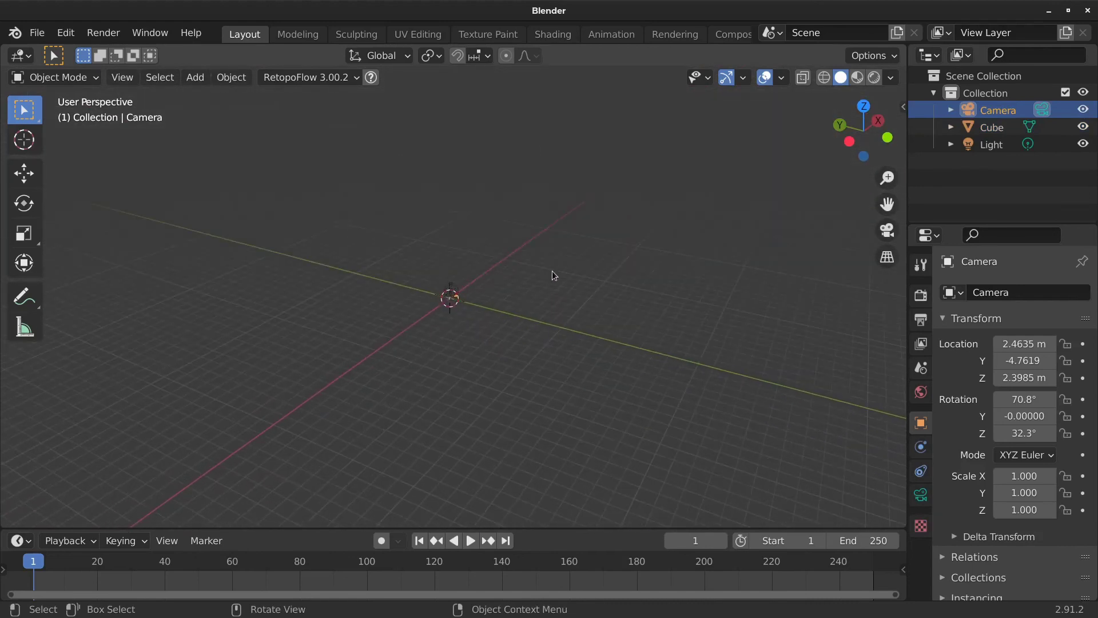
- Reset the scene by starting a new file with the default cube, camera and light
middle_click_drag(542, 318, 459, 215)
scroll(492, 258, "up", 5)
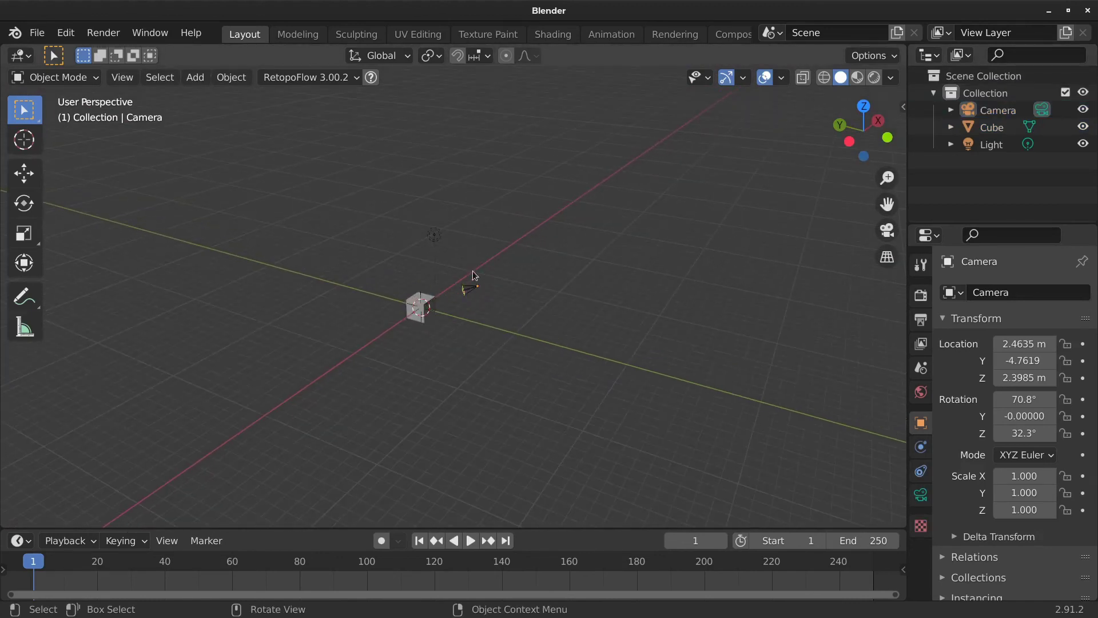
scroll(473, 270, "up", 5)
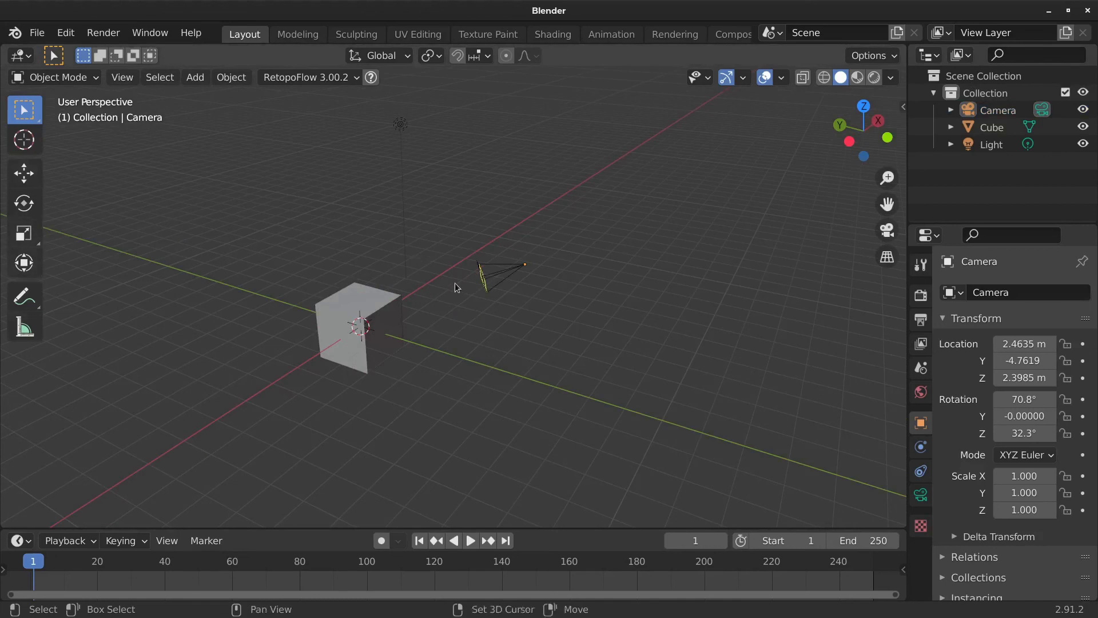
middle_click_drag(456, 288, 513, 344)
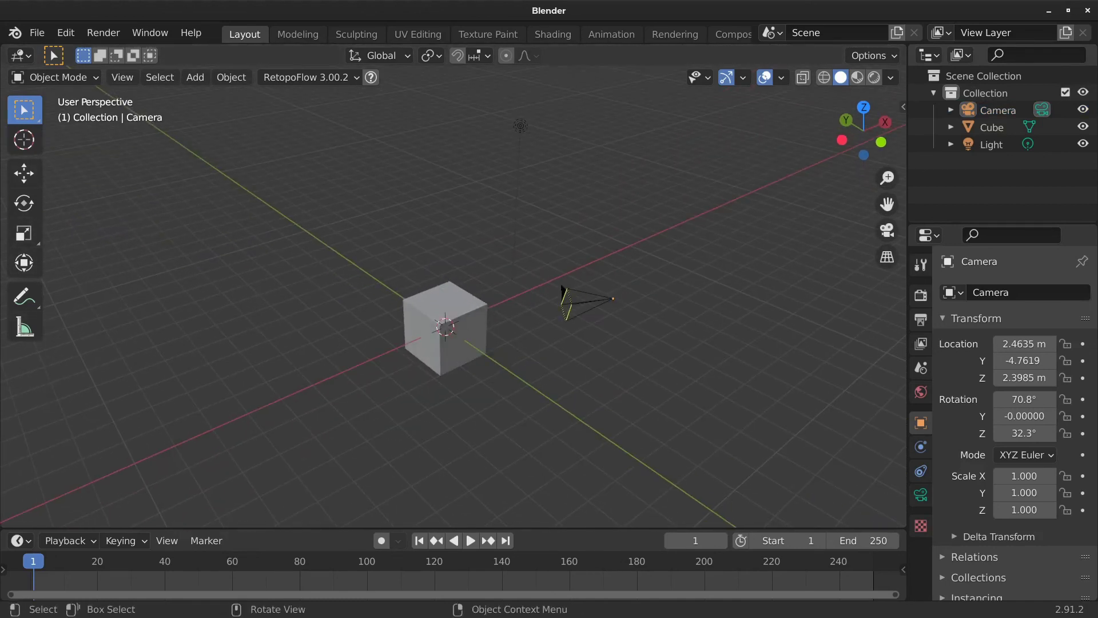
key("ctrl+n")
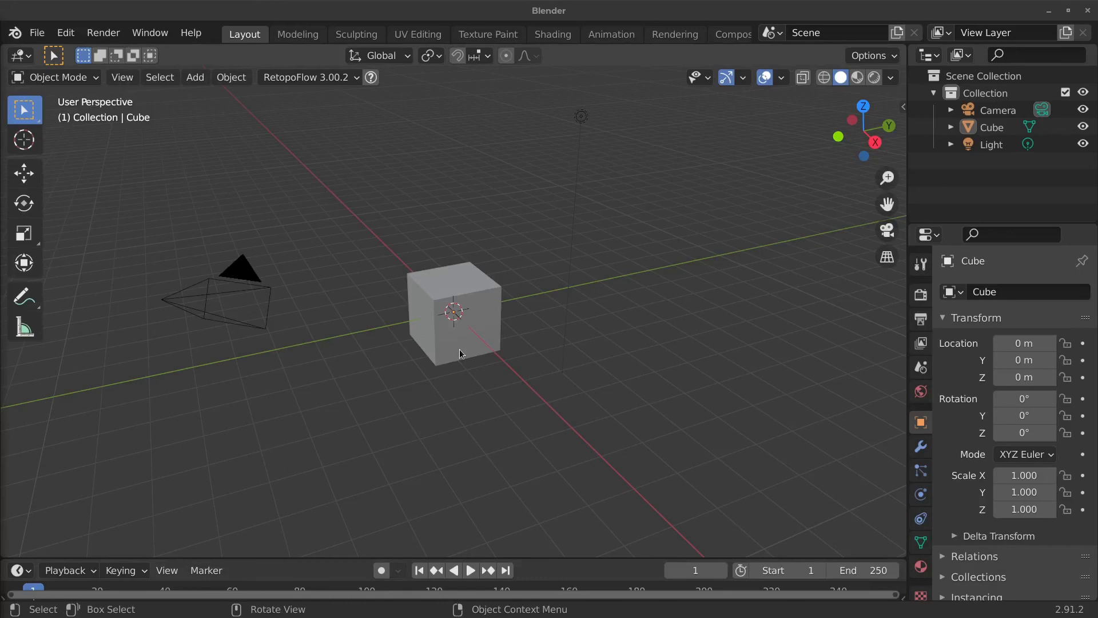
- Select the light, cube and camera in turn in the viewport, finishing with the cube selected
scroll(494, 304, "down", 10)
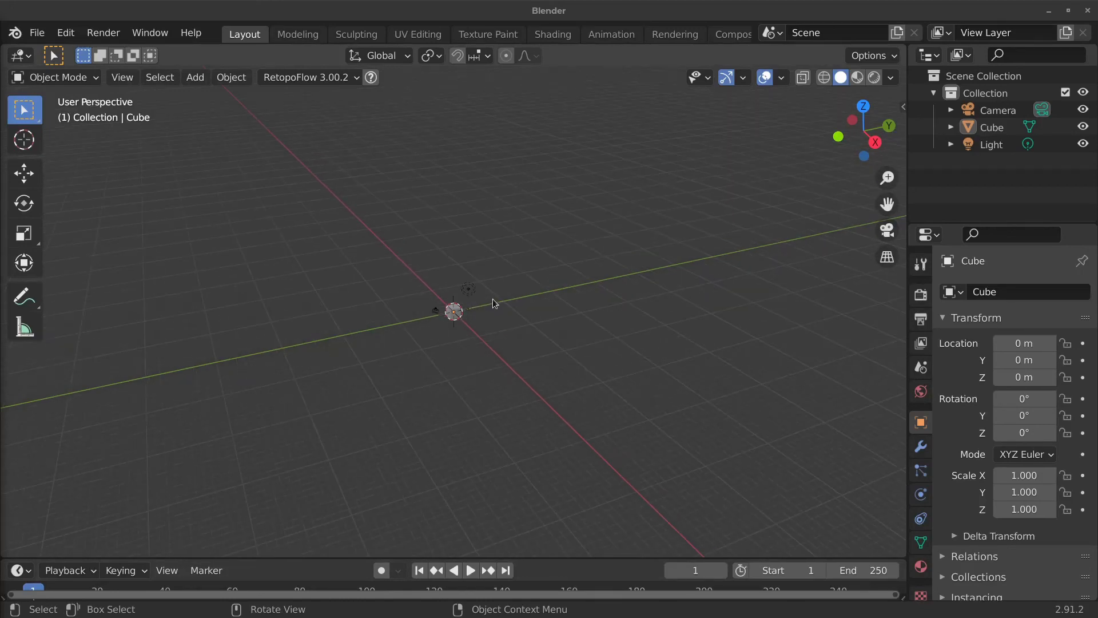
mouse_move(491, 348)
middle_mouse_down()
mouse_move(510, 284)
mouse_move(542, 280)
mouse_move(516, 324)
mouse_move(491, 335)
middle_mouse_up()
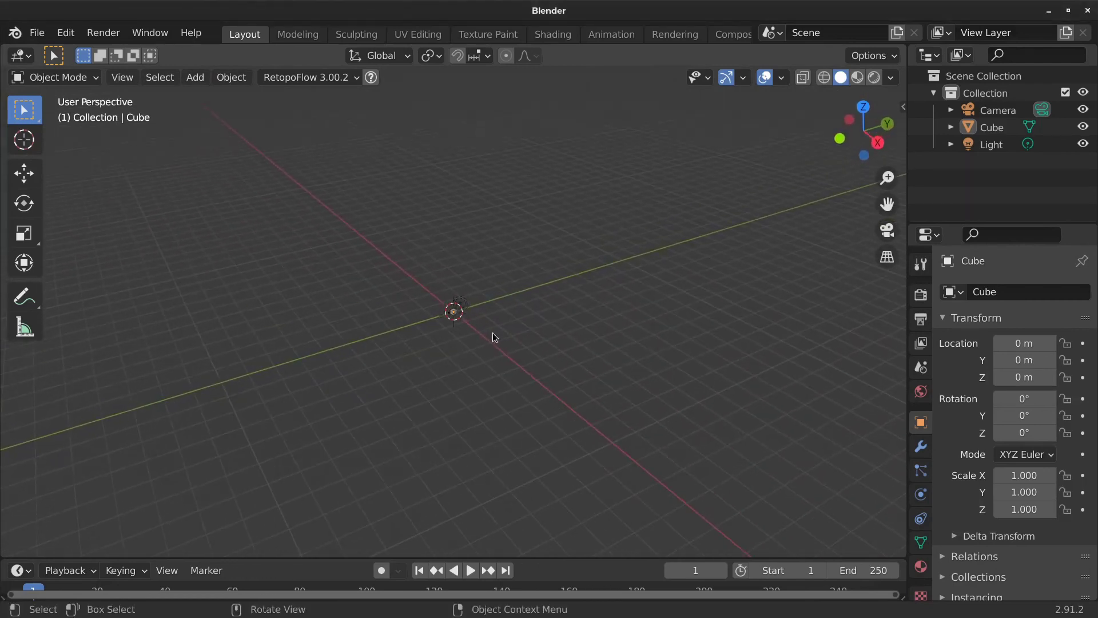
scroll(483, 318, "up", 4)
scroll(491, 340, "up", 3)
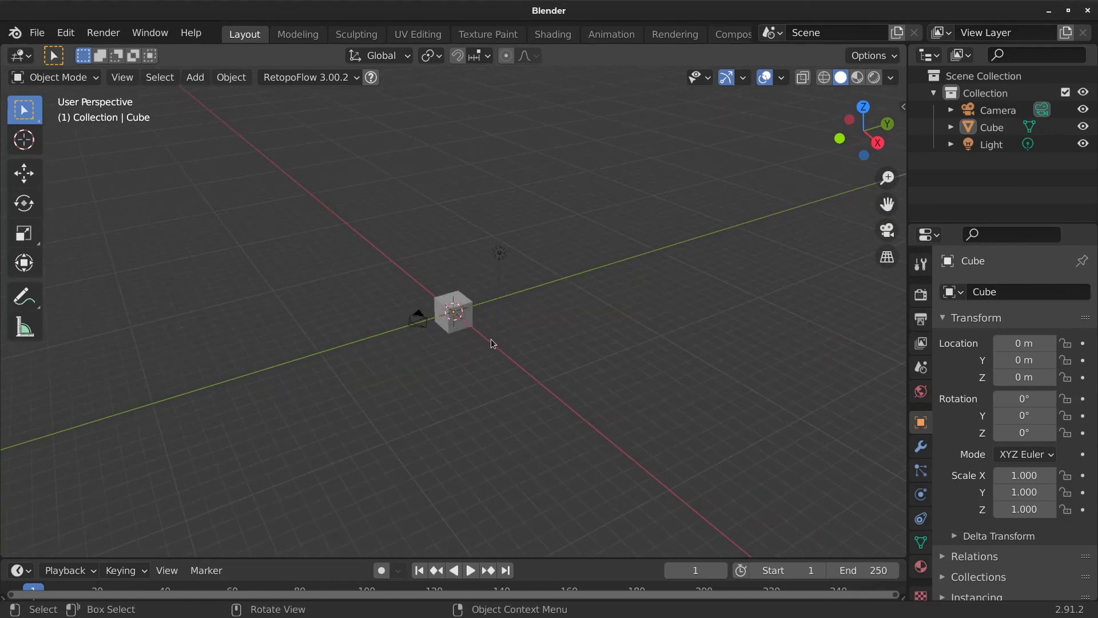
scroll(491, 340, "up", 3)
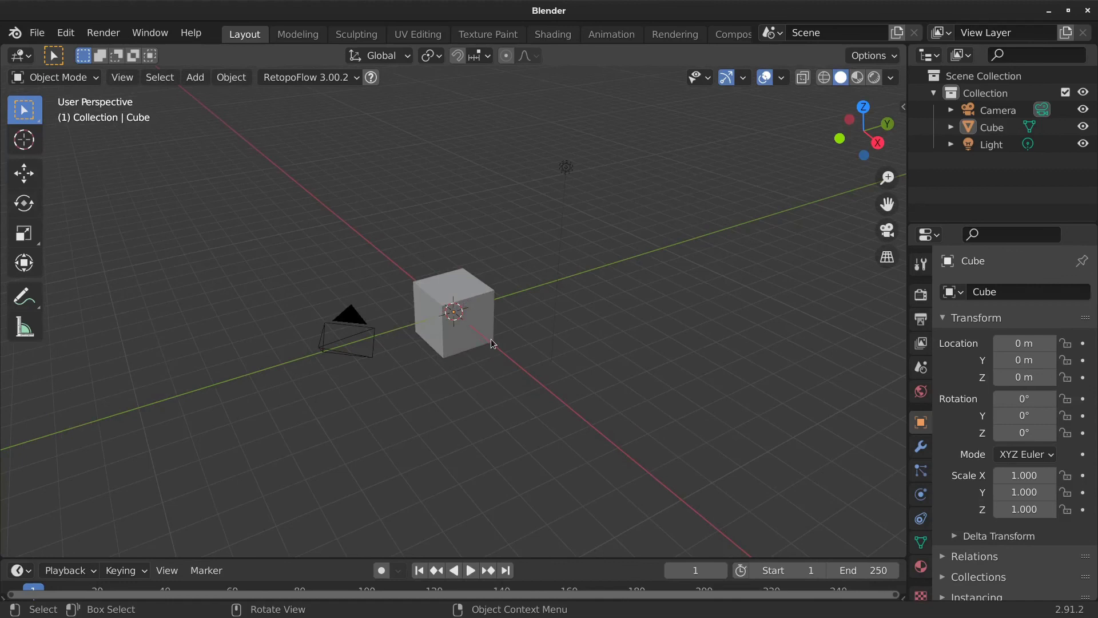
left_click(565, 169)
left_click(465, 277)
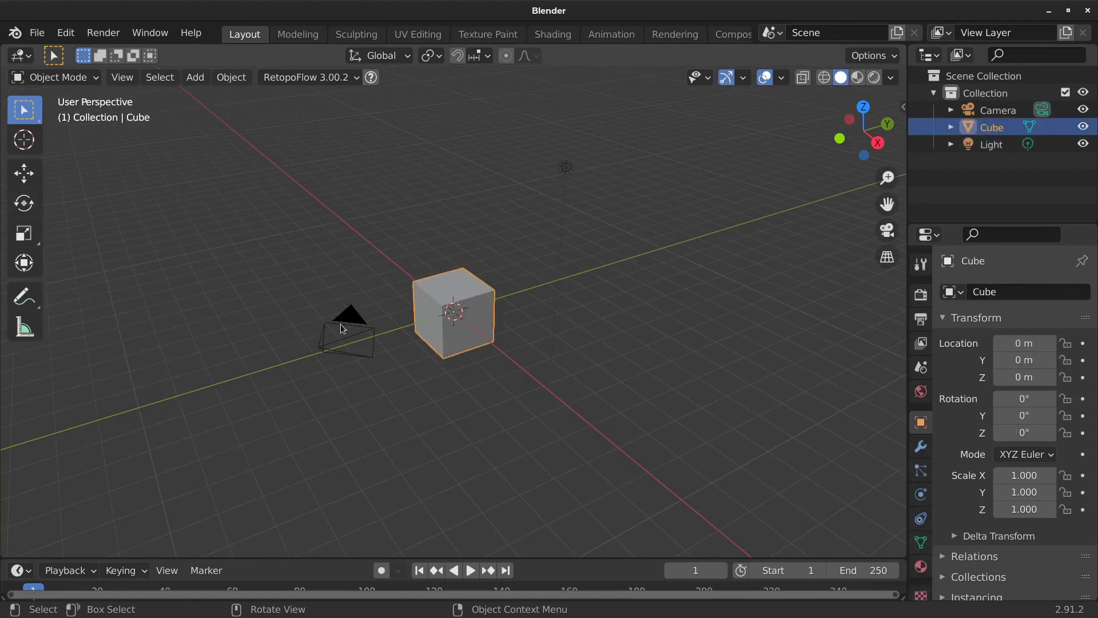
left_click(344, 328)
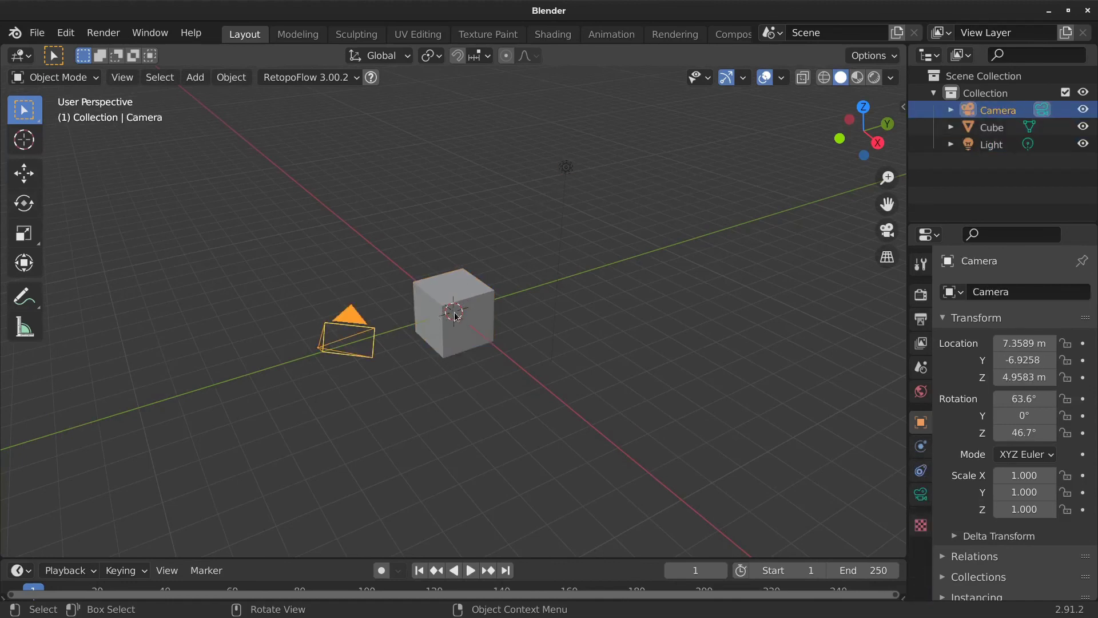
left_click(493, 298)
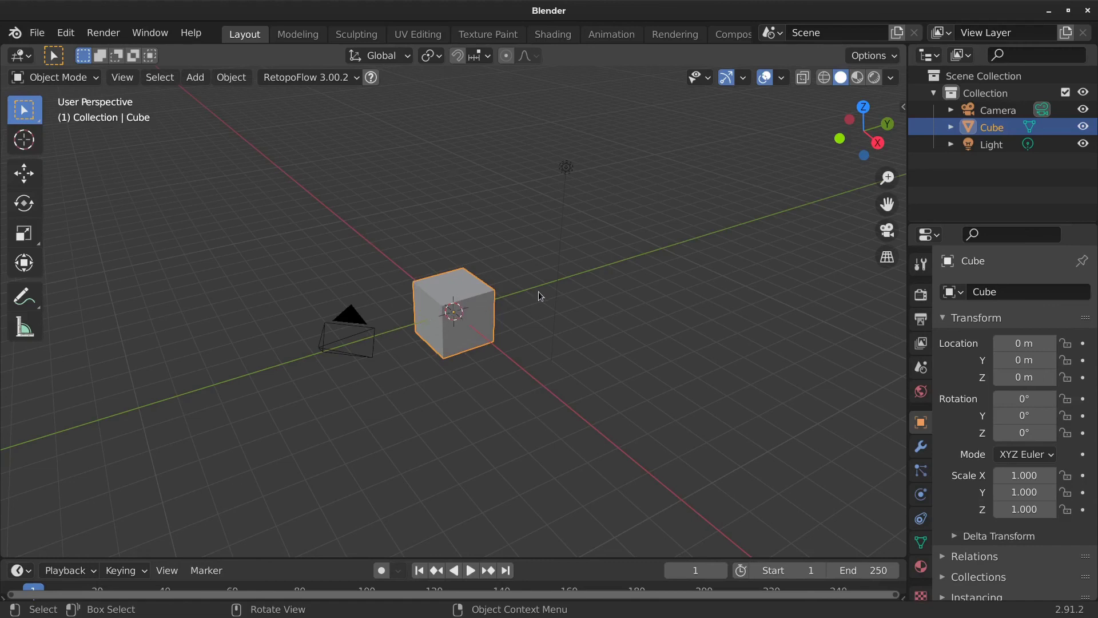
- Show the viewport's transform sidebar and compare the light's, camera's and cube's values, viewing the camera's position from several angles
key("n")
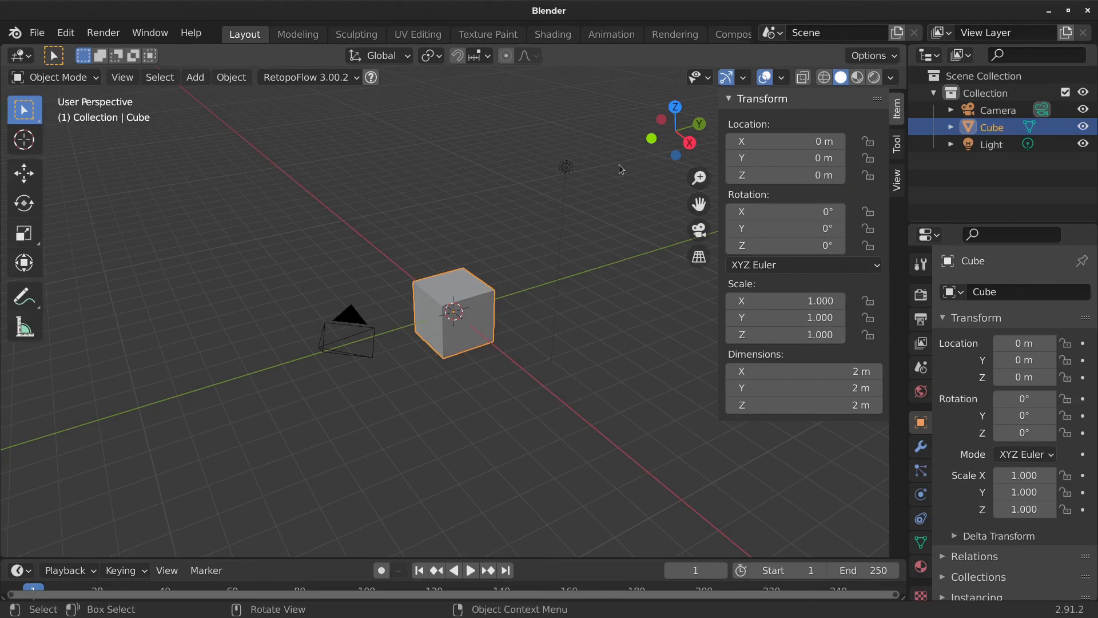
left_click(566, 171)
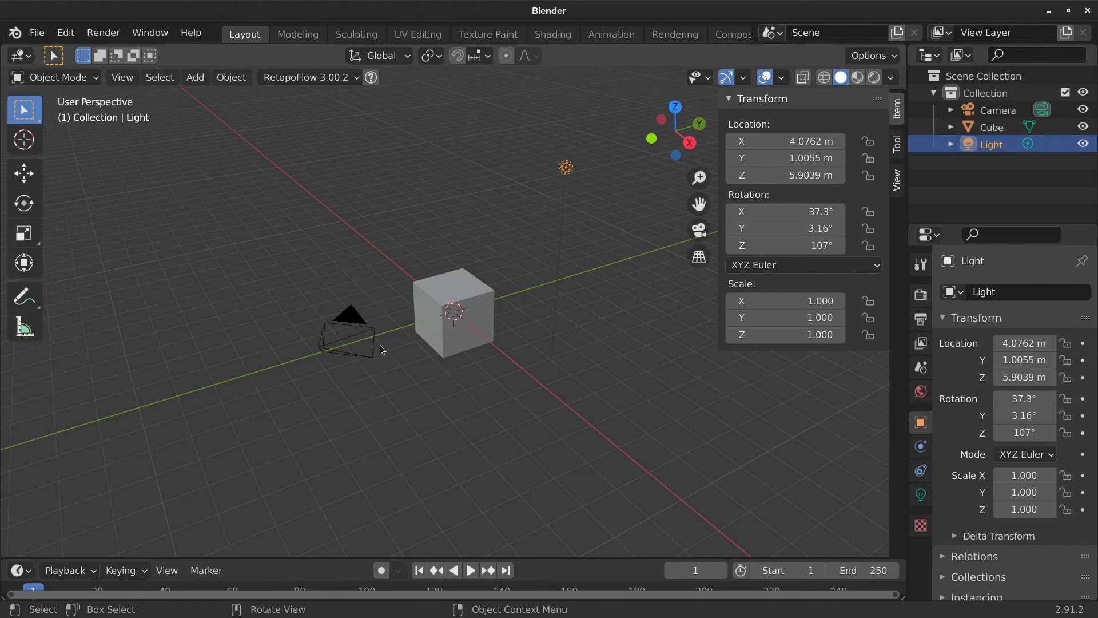
left_click(368, 329)
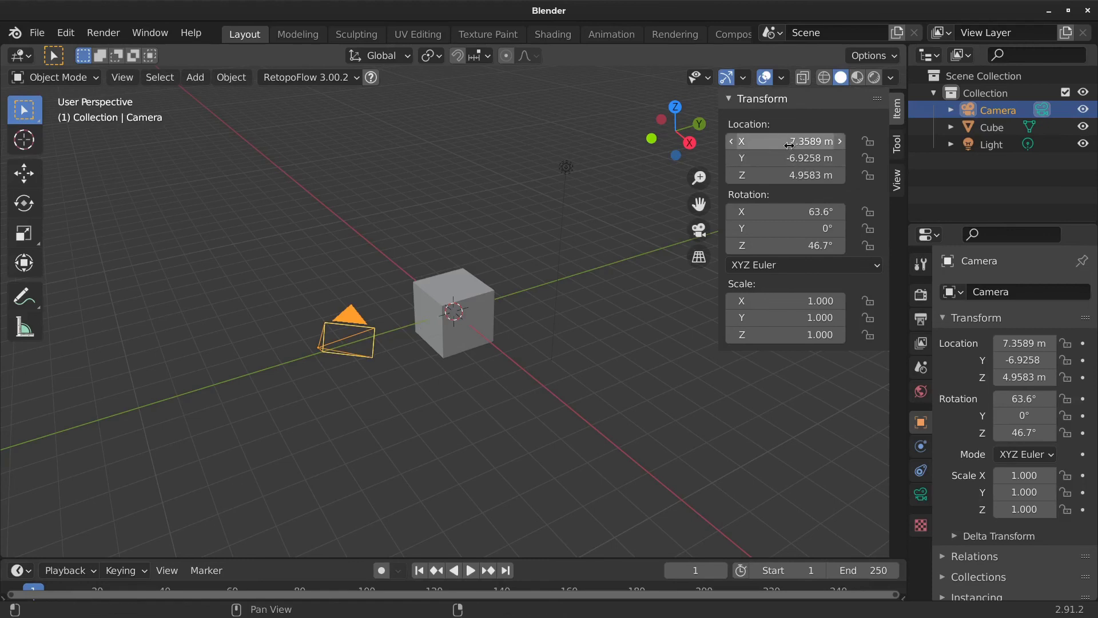
middle_click_drag(504, 293, 515, 357)
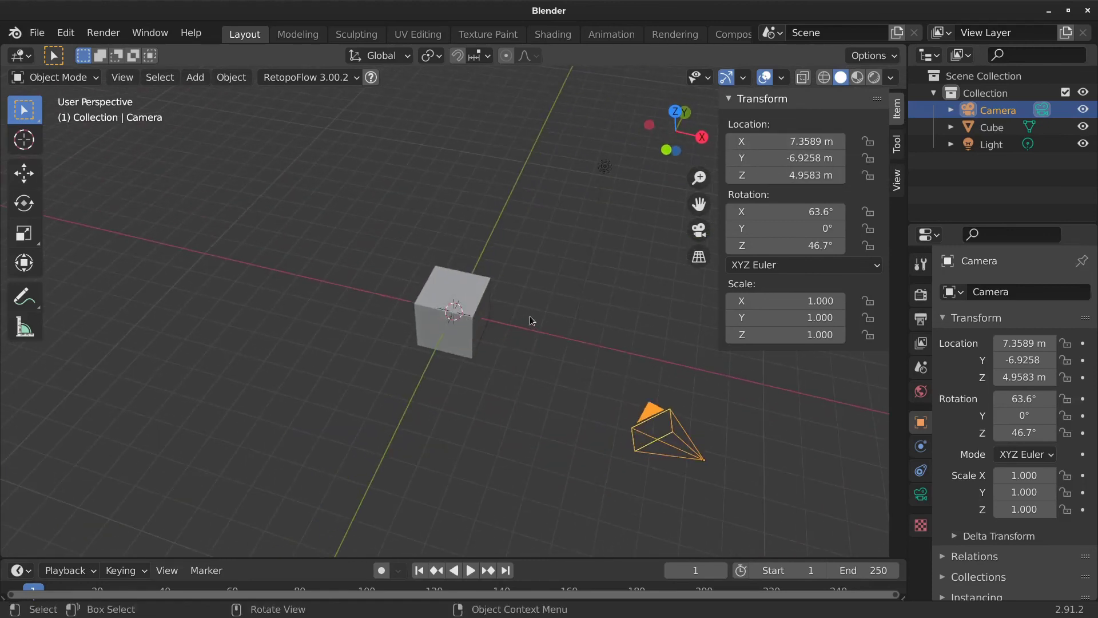
middle_click_drag(644, 332, 661, 241)
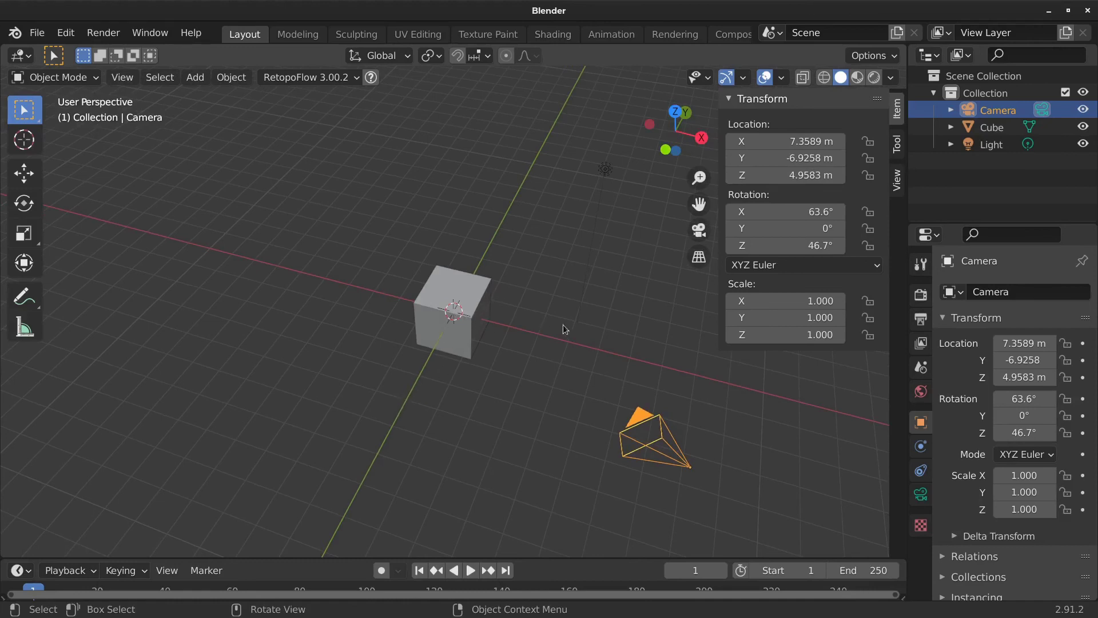
middle_click_drag(624, 399, 674, 386)
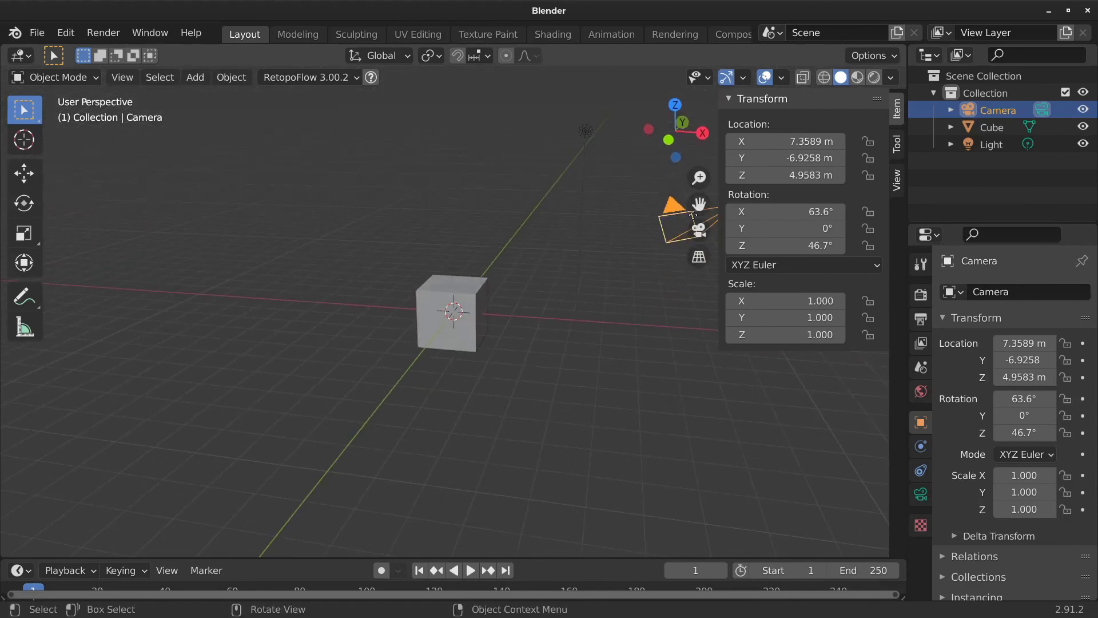
middle_click_drag(672, 293, 558, 333)
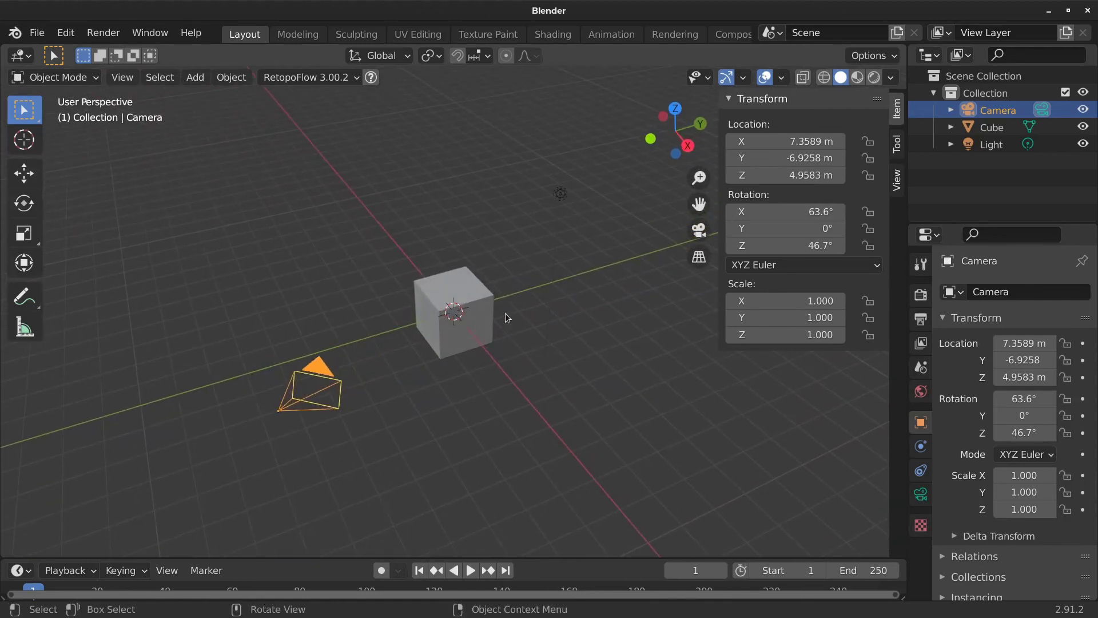
left_click(479, 297)
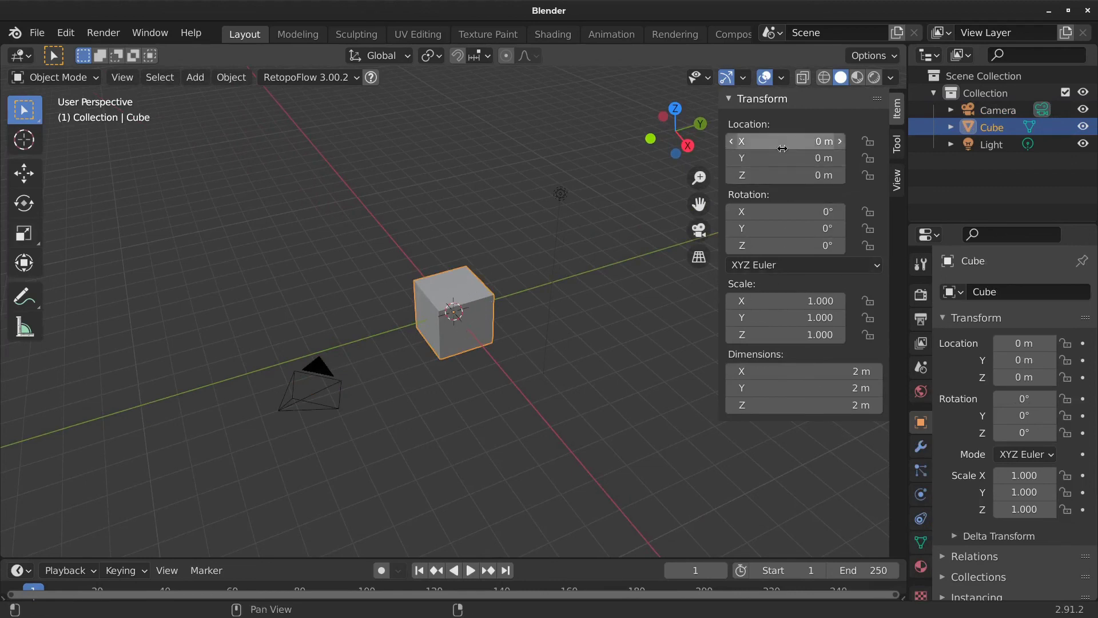
- Try shifting the cube along X, Y and Z through its location values, clearing the location after each shift
left_click_drag(788, 144, 640, 144)
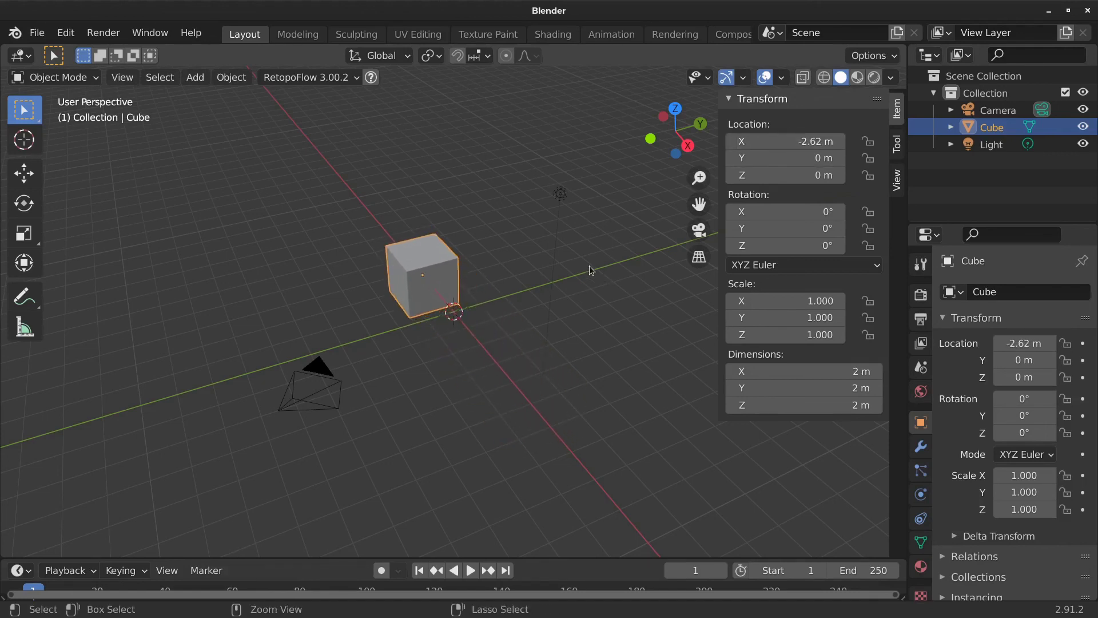
key("alt+g")
left_click_drag(784, 158, 704, 158)
key("alt+g")
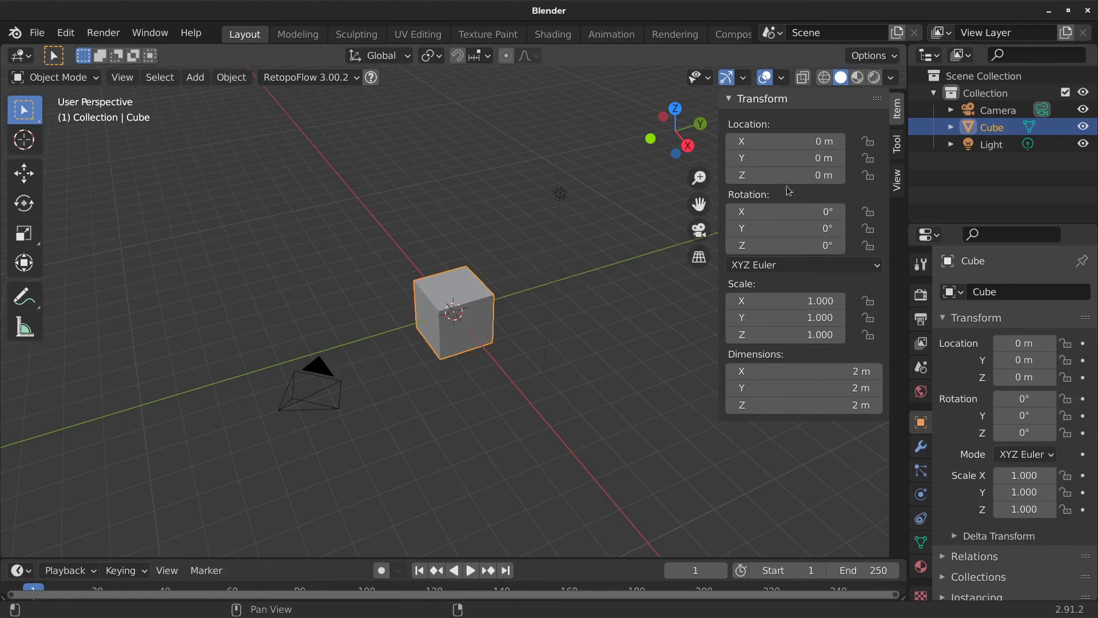
left_click_drag(788, 181, 810, 168)
key("alt+g")
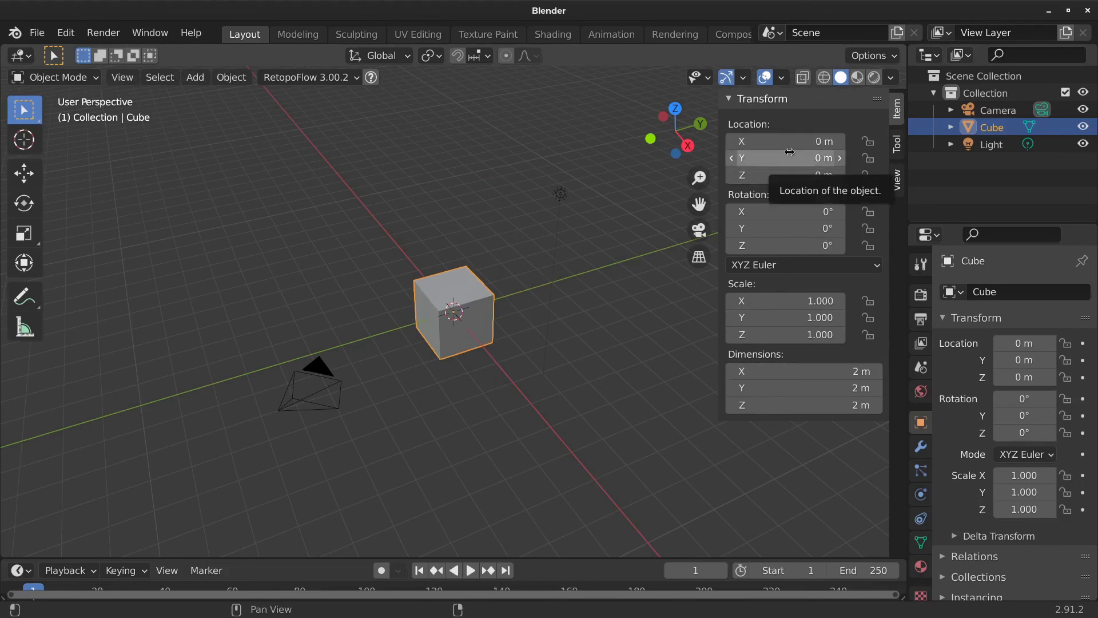
- Set the cube's X location to 0.5 m
left_click_drag(788, 148, 820, 150)
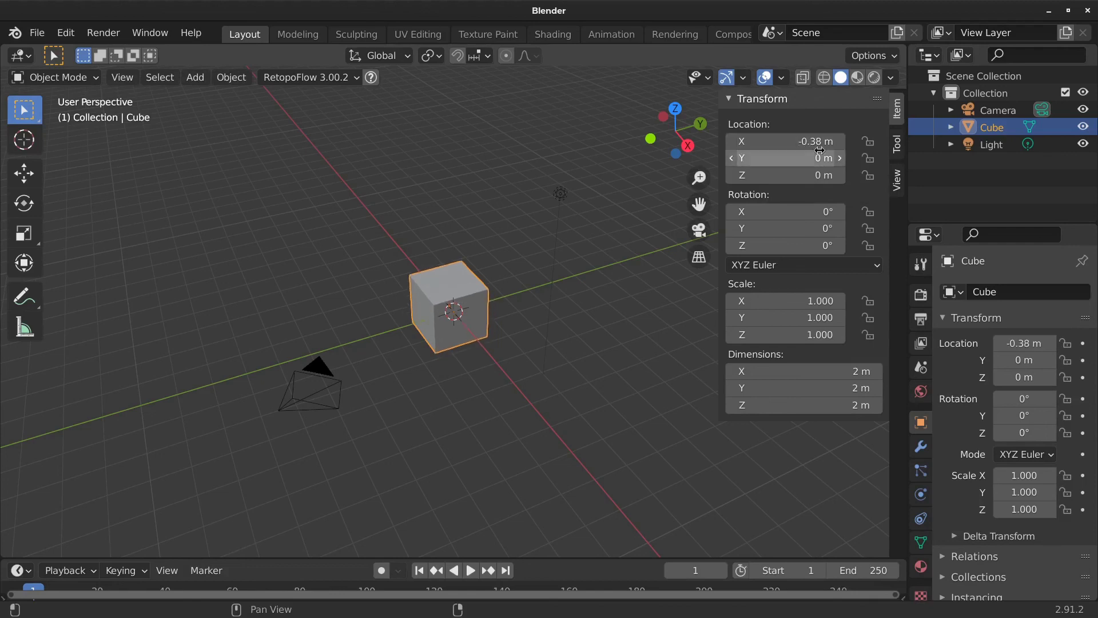
left_click(776, 140)
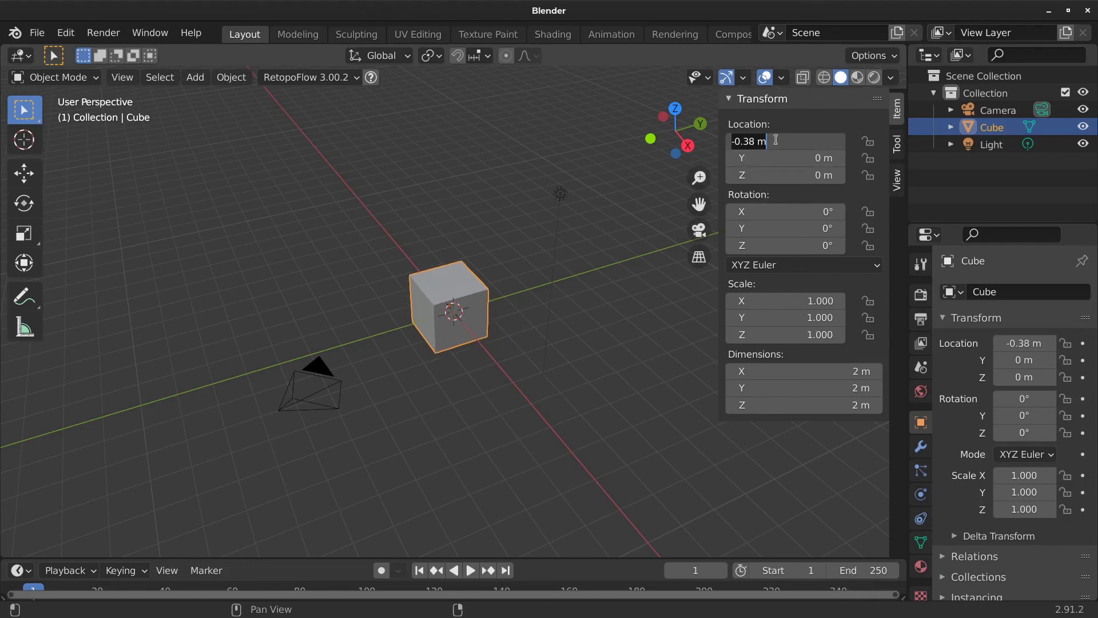
type("0.5")
key("Return")
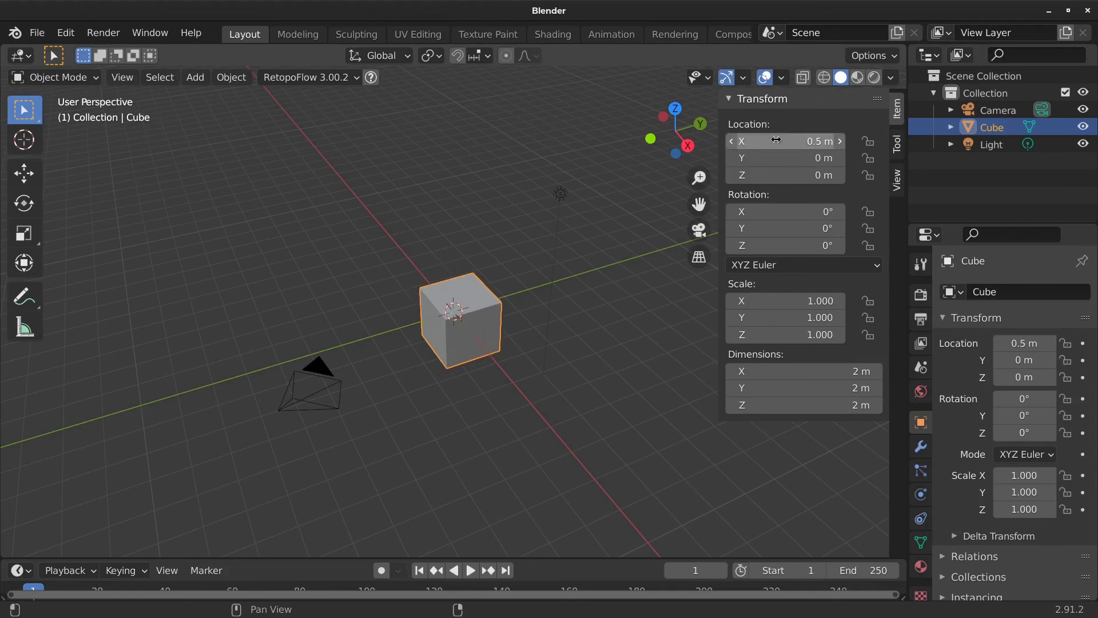
- Examine the cube's offset from the origin from above and review its location, rotation and scale values
middle_click_drag(547, 301, 585, 458)
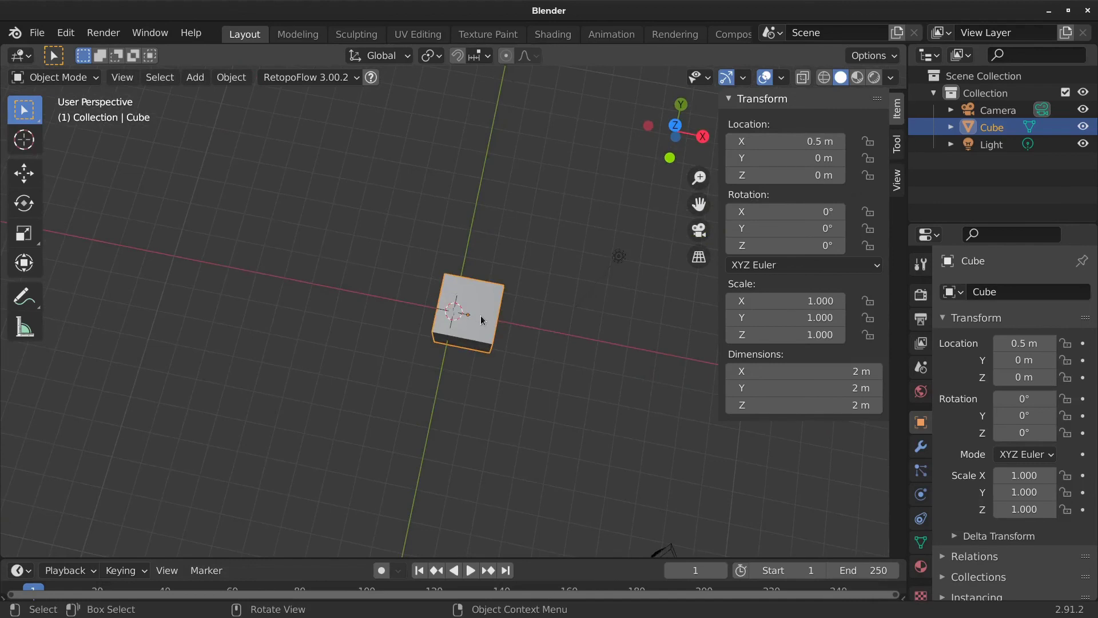
middle_click_drag(551, 397, 509, 332)
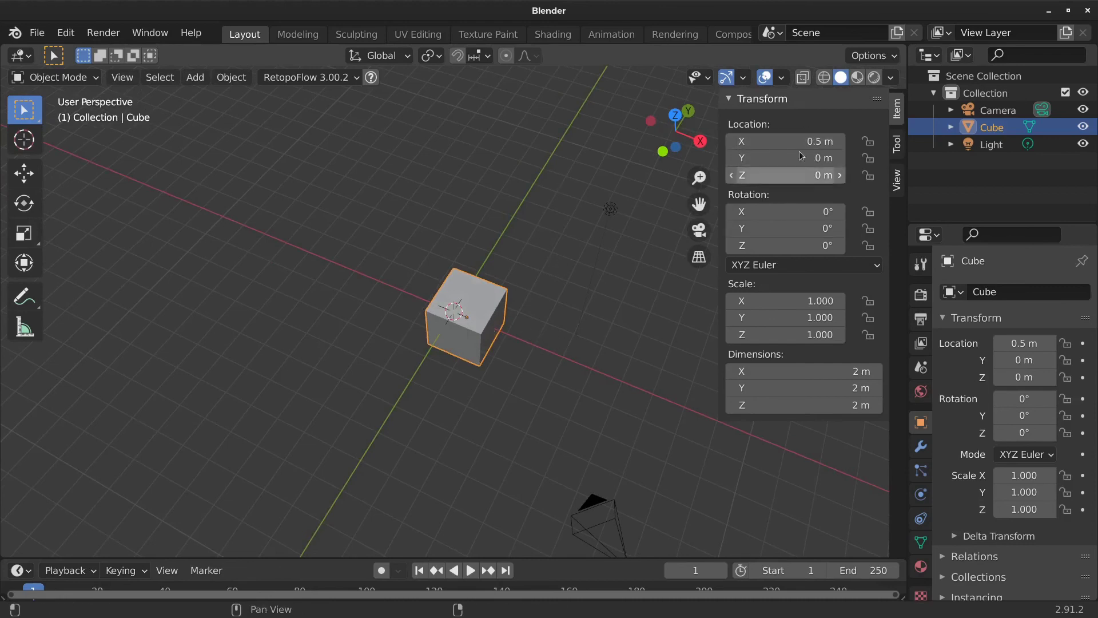
left_click_drag(781, 212, 795, 248)
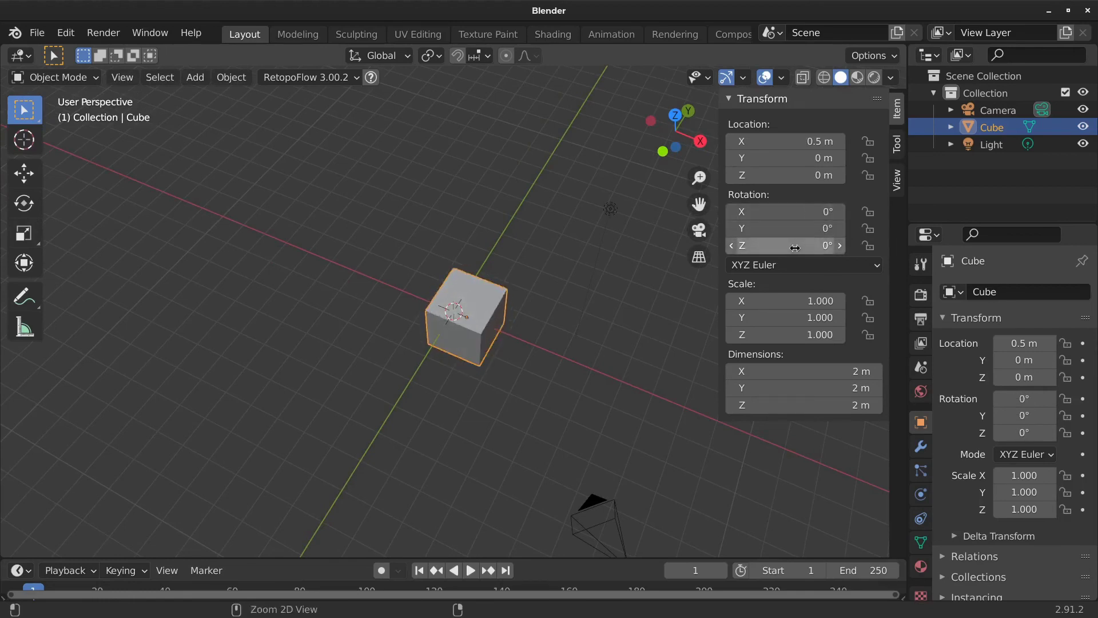
left_click_drag(781, 301, 791, 337)
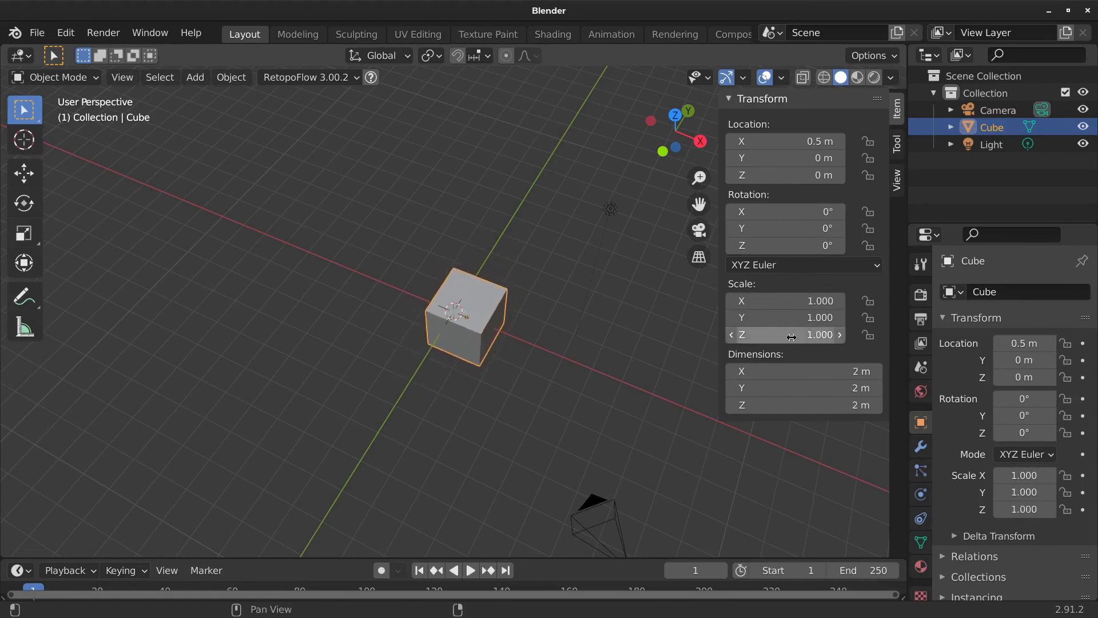
- Move the cube freely by about 0.22 m, to about X 0.39, Y -0.09, Z 0.17 m
middle_click_drag(634, 359, 537, 302)
scroll(515, 335, "up", 4)
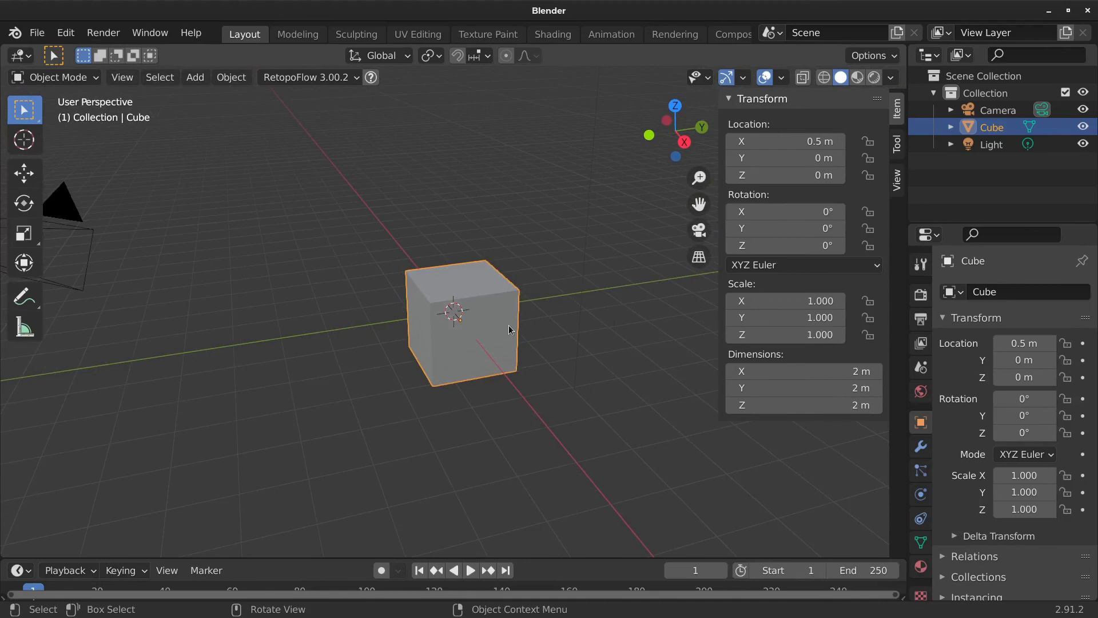
key("g")
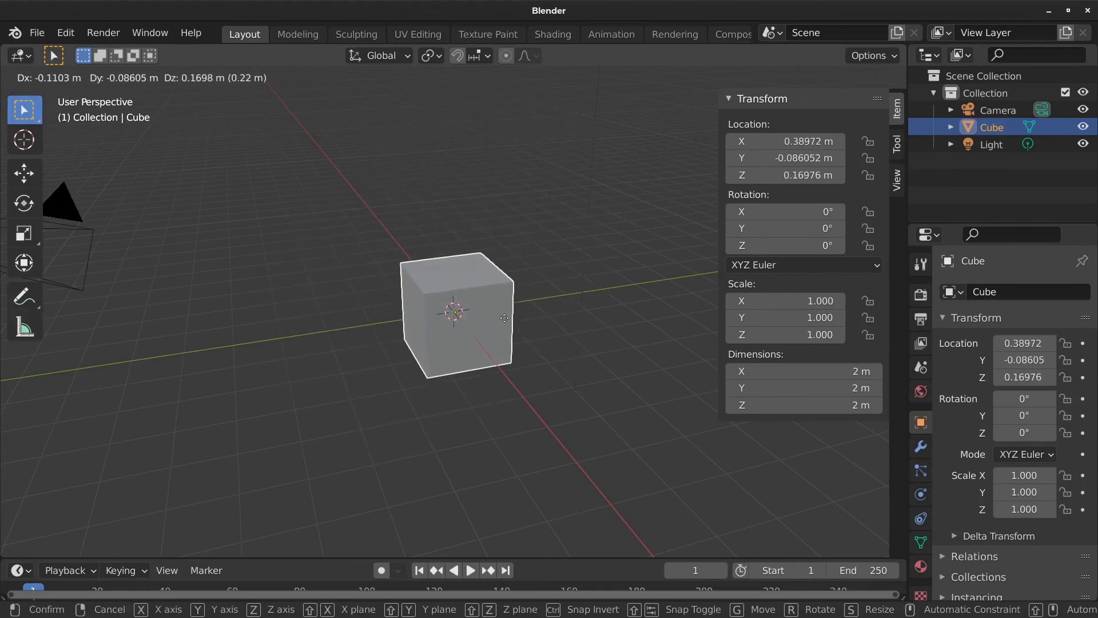
left_click(504, 318)
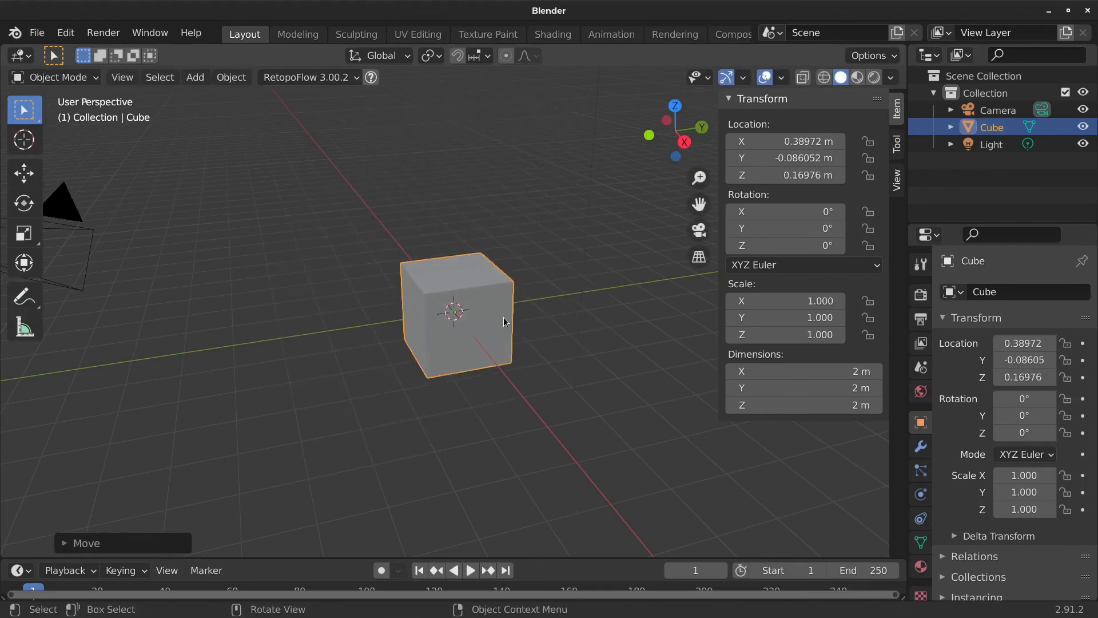
- Move the cube freely away from the origin to about X -3.23, Y -2.86, Z 0.87 m
middle_click_drag(504, 317, 489, 328)
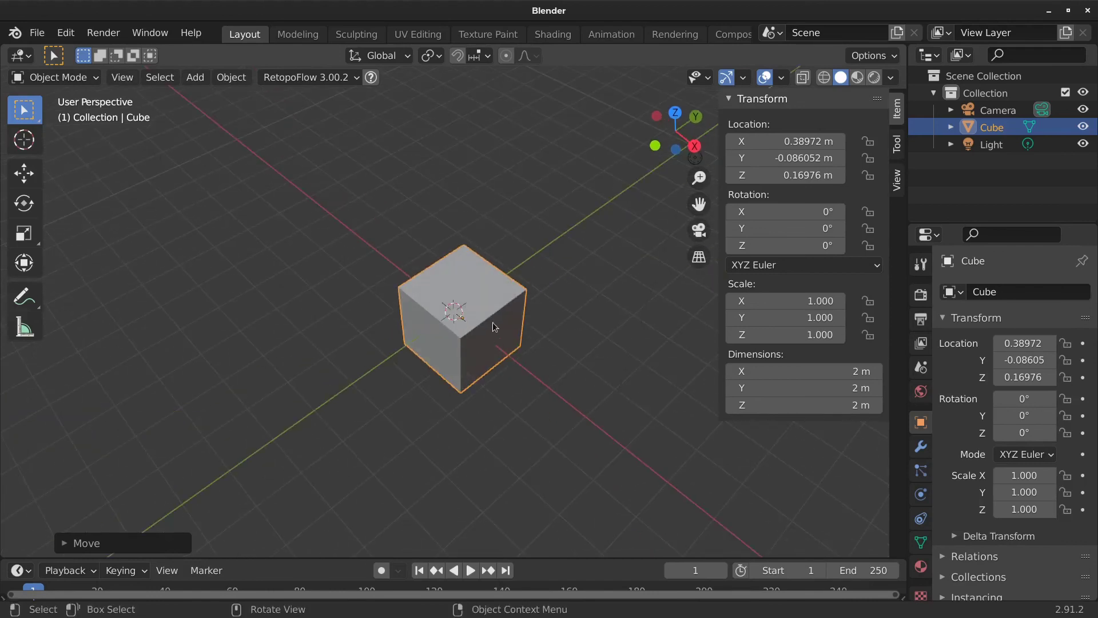
key("g")
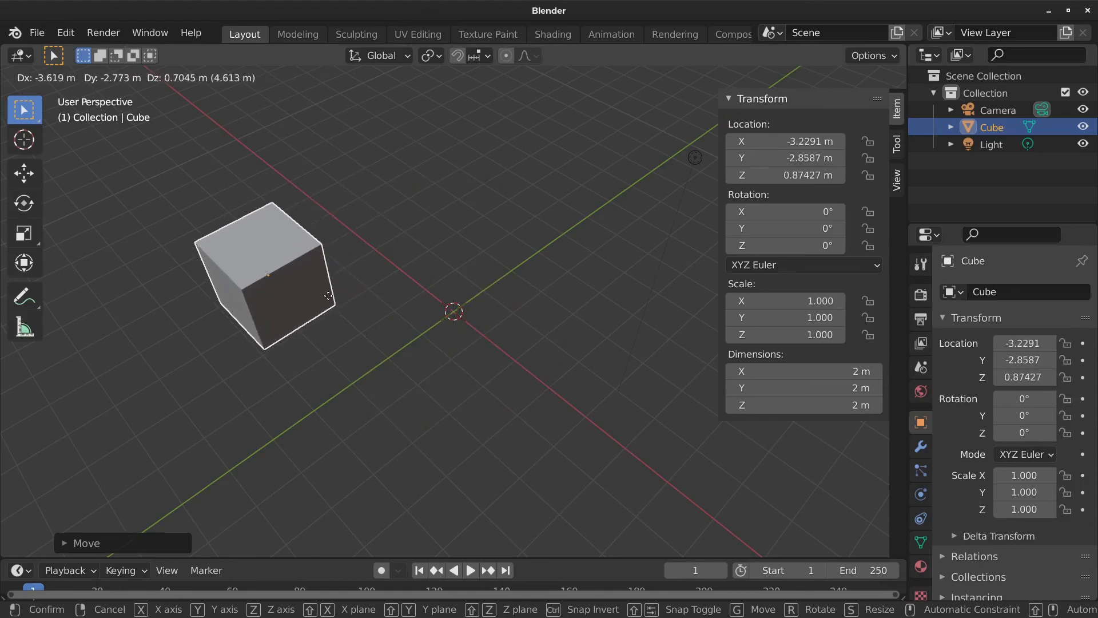
left_click(329, 298)
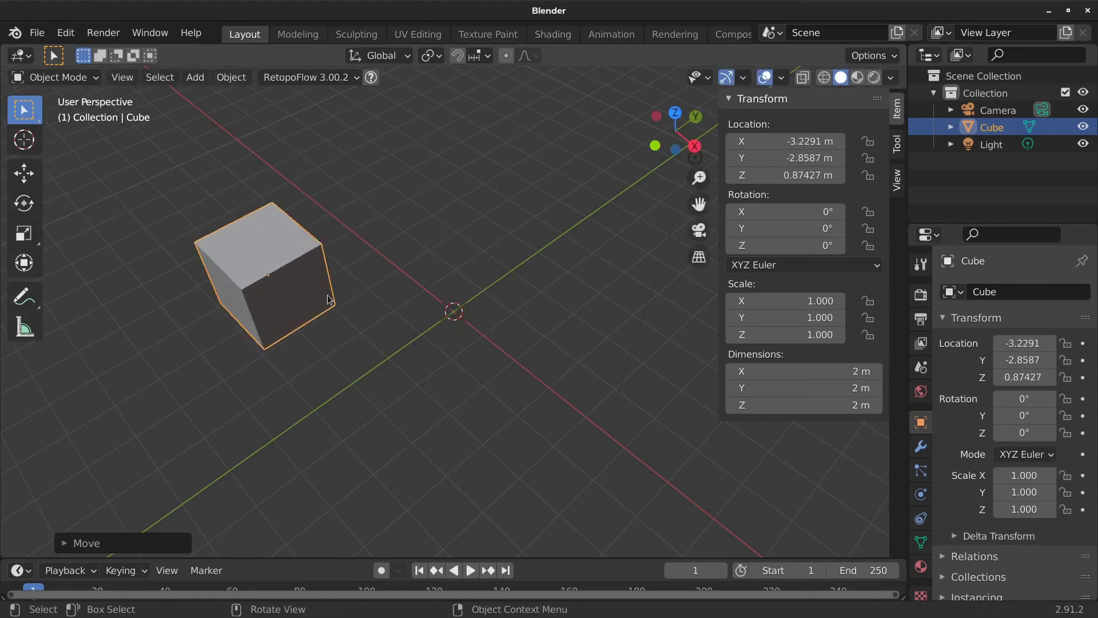
- Try moving the cube constrained to the global X, Y and Z axes in turn, and cancel the move
middle_click_drag(374, 383, 314, 294)
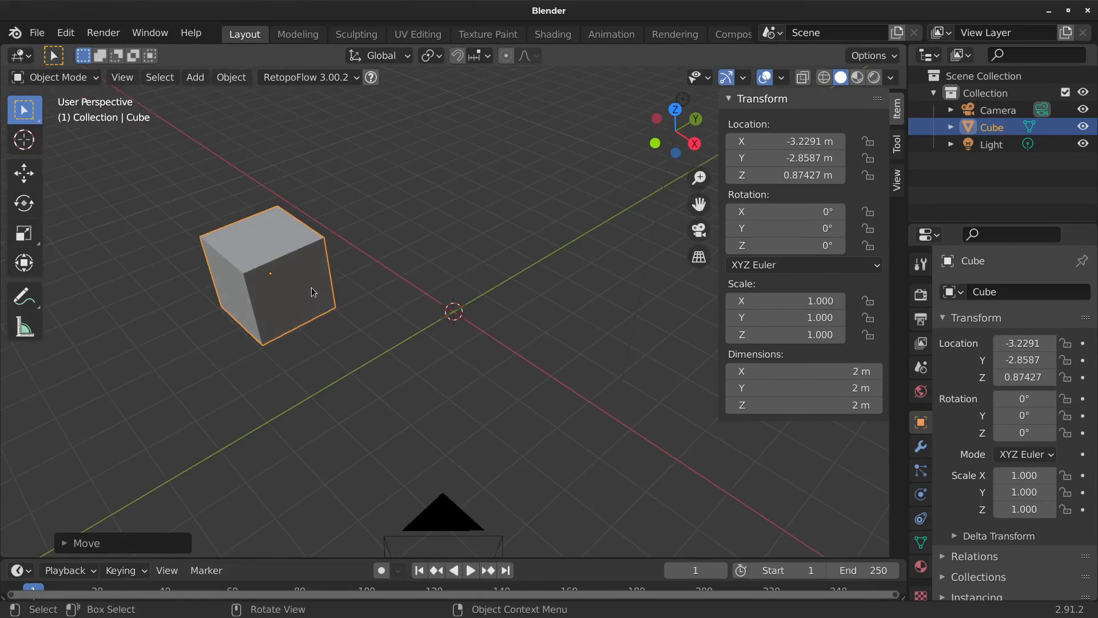
key("g")
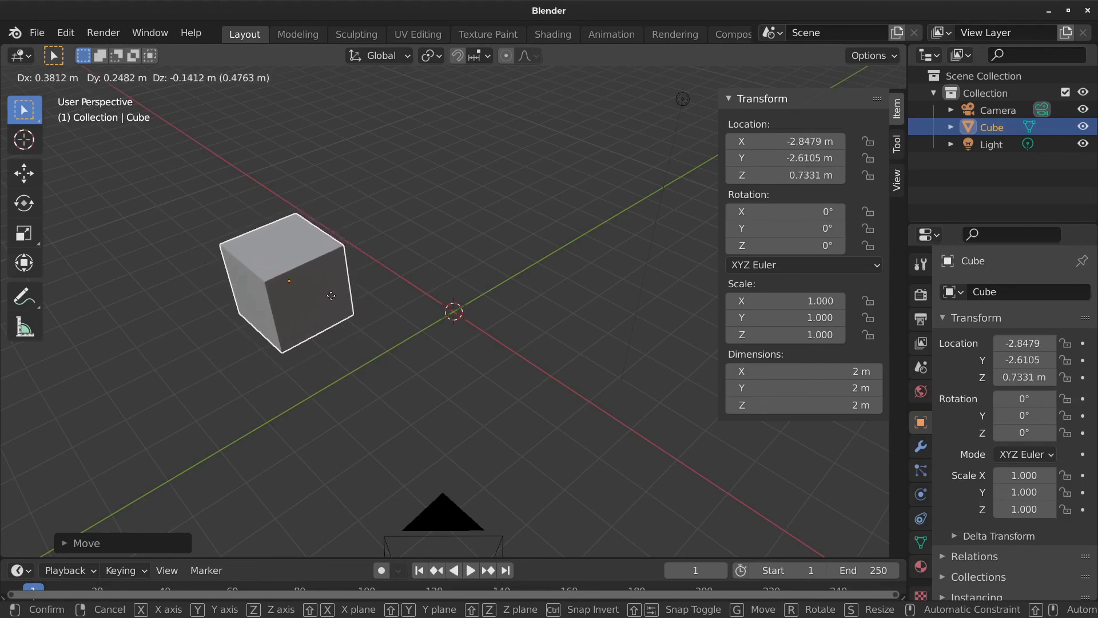
key("x")
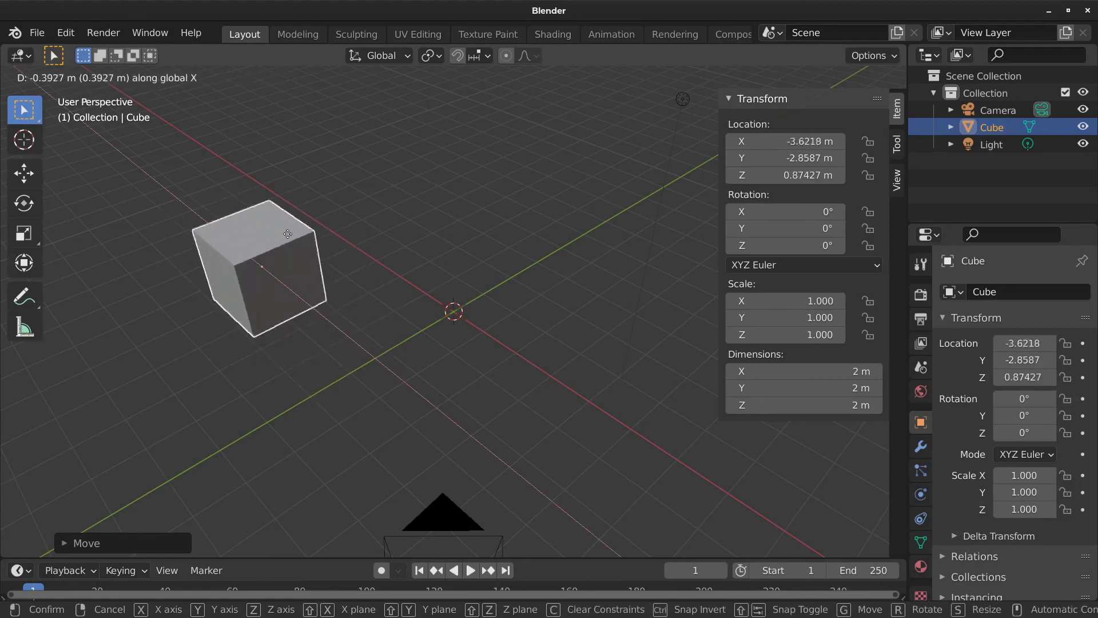
key("y")
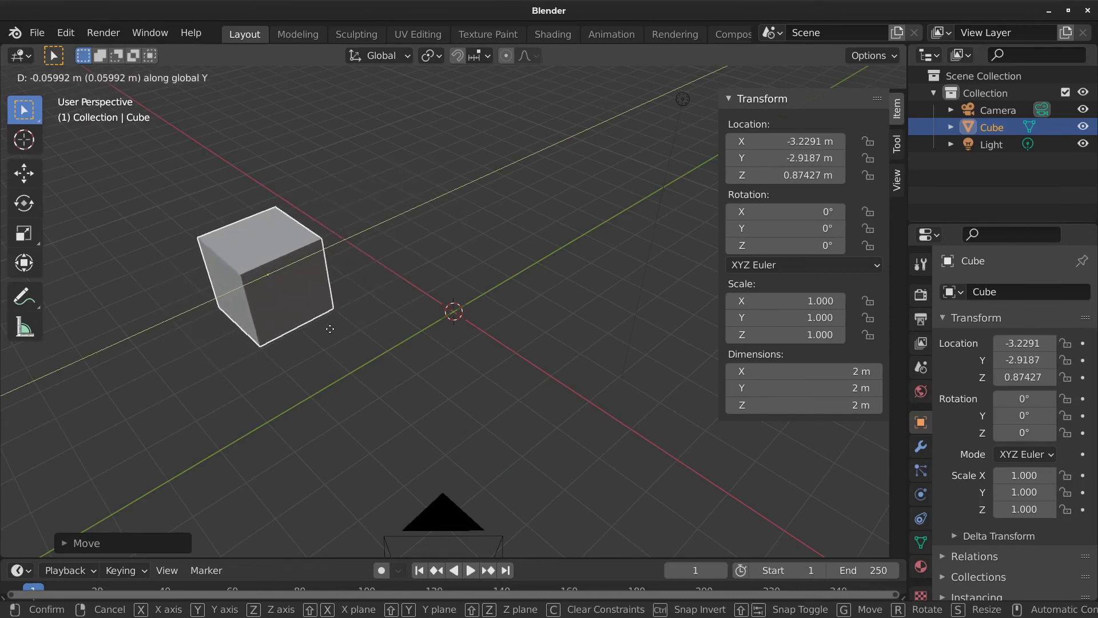
key("z")
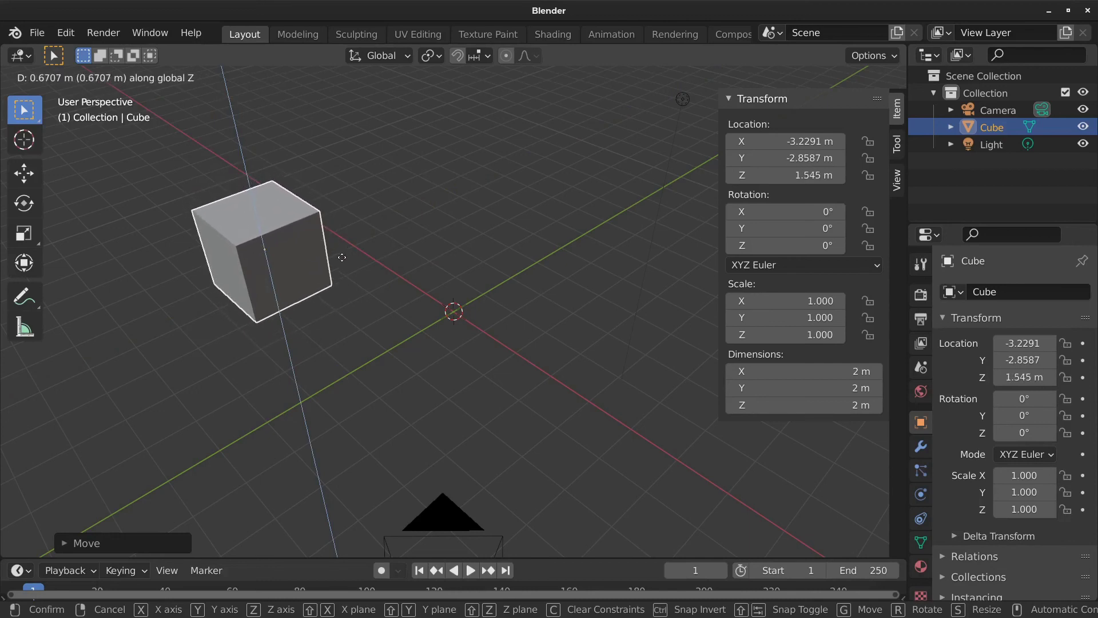
key("Escape")
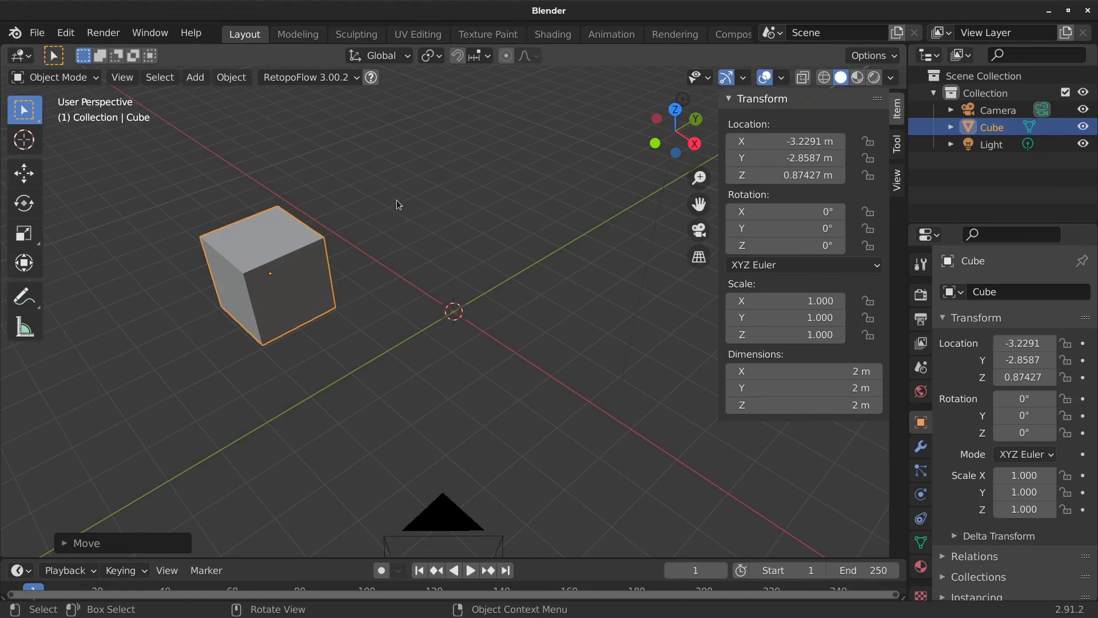
- Try rotating the cube freely in the view twice, cancelling each rotation
key("r")
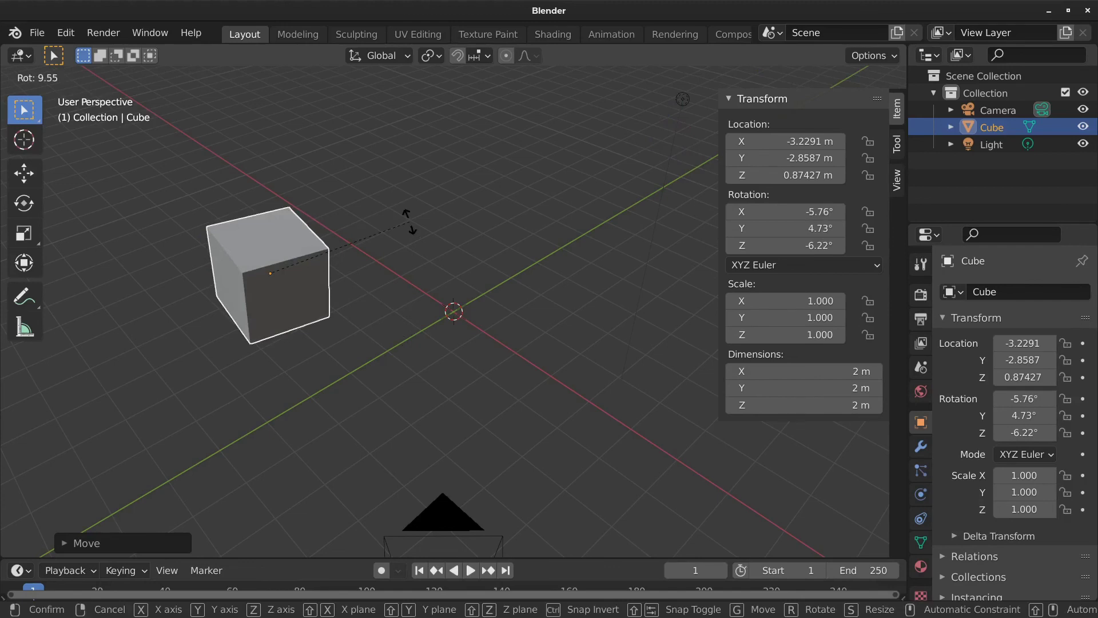
right_click(410, 222)
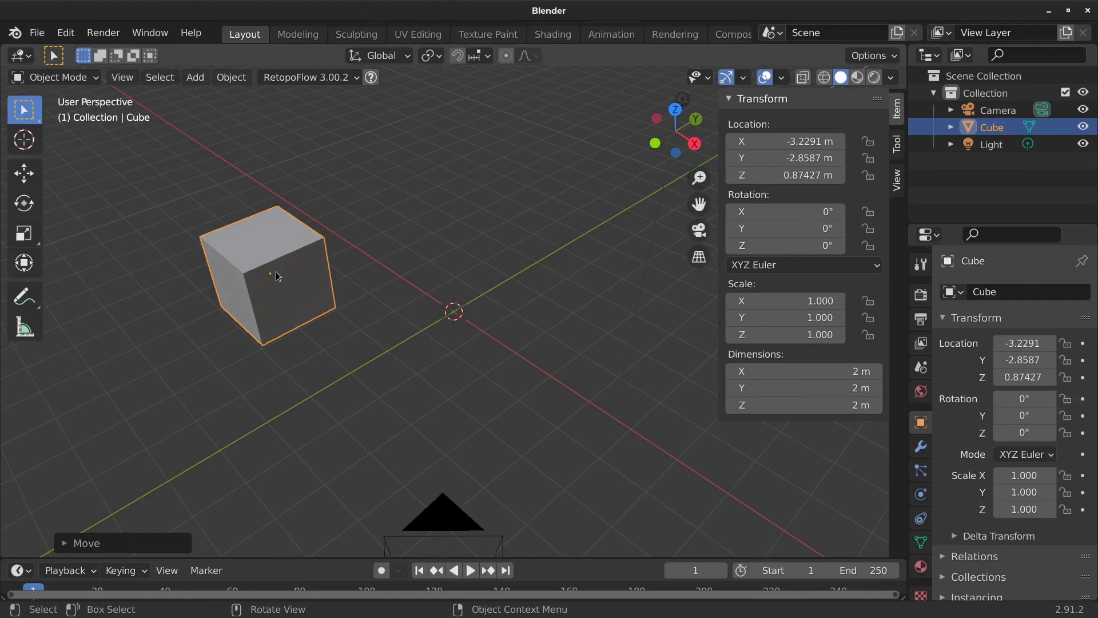
key("r")
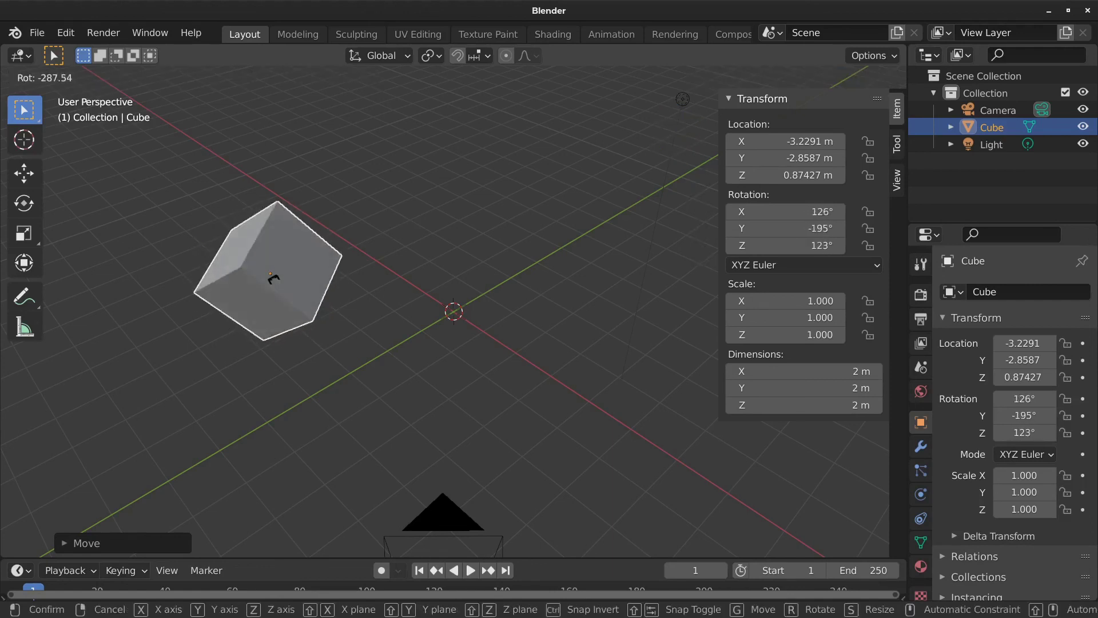
key("Escape")
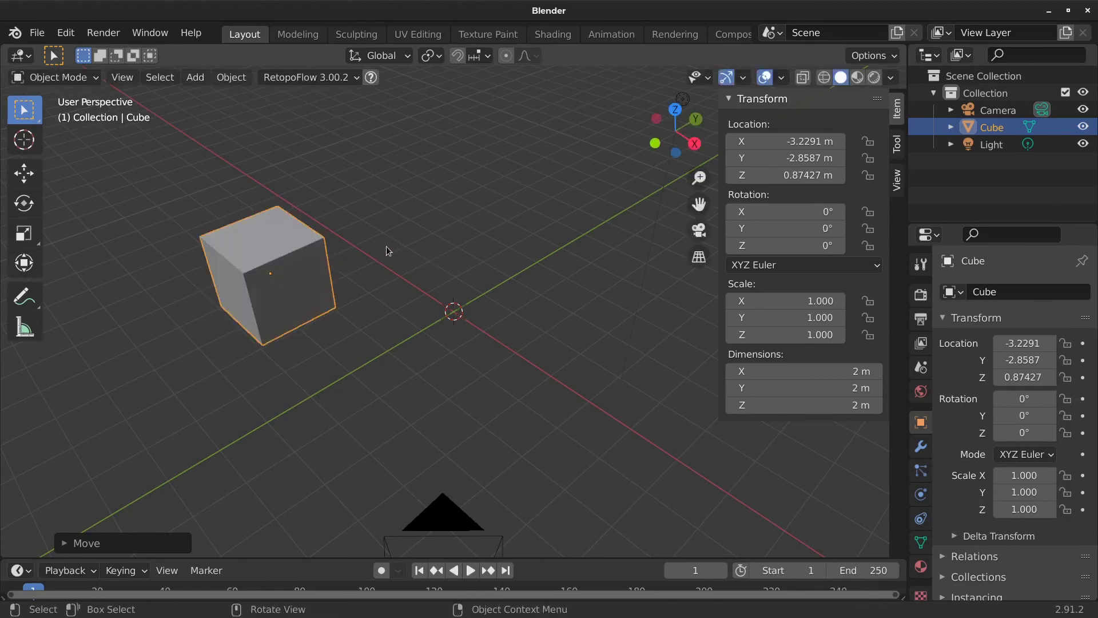
- Try rotating the cube about the global X and Y axes, and finish with about -16.1° around global Z
key("r")
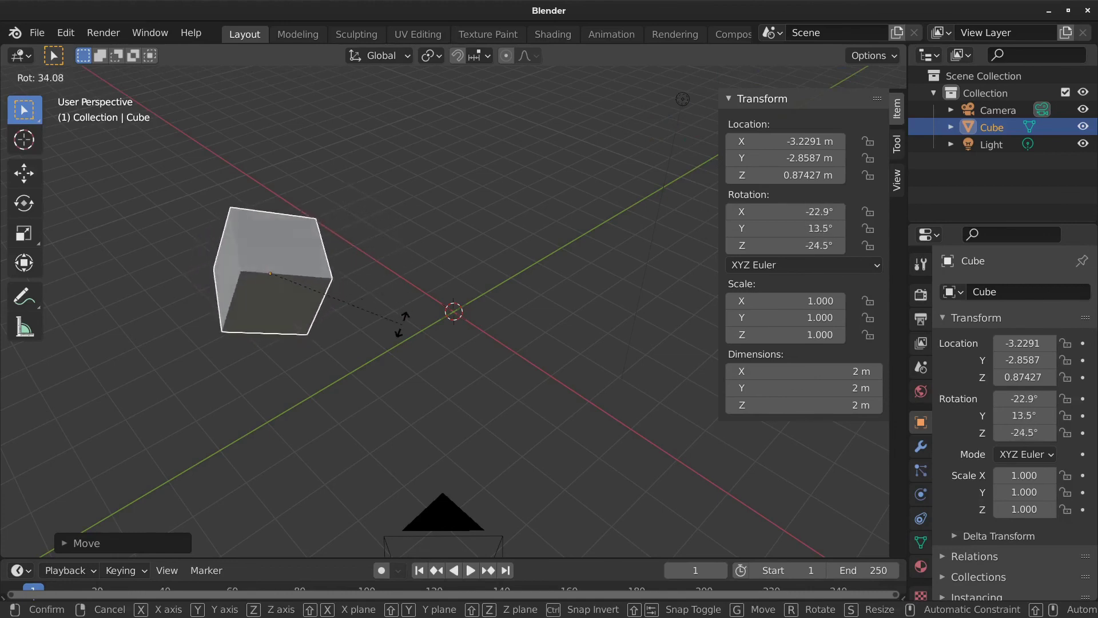
key("x")
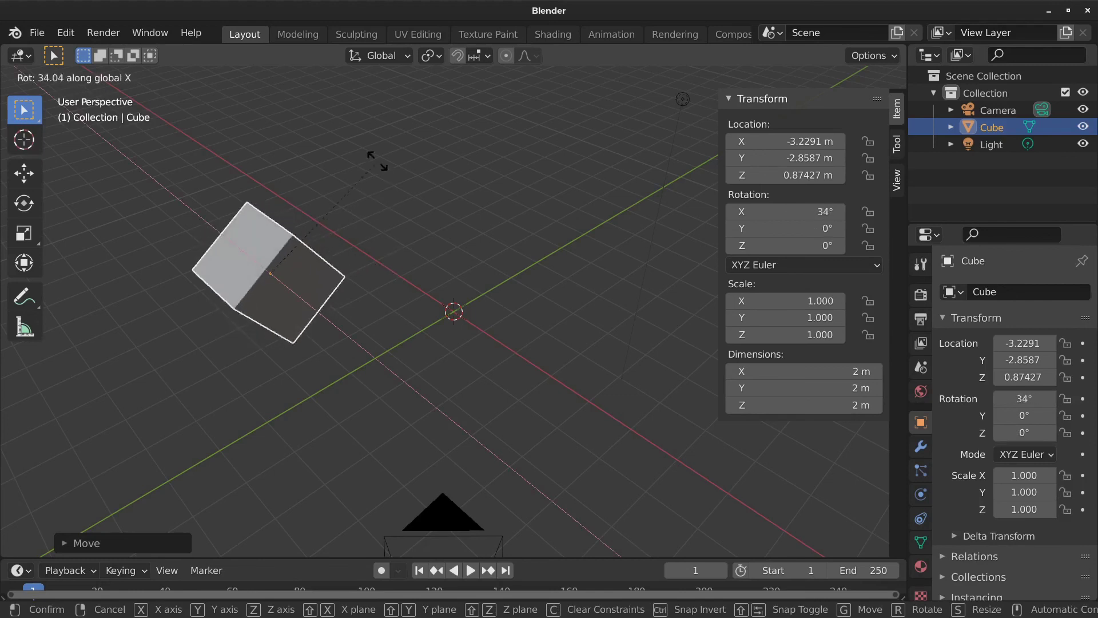
key("y")
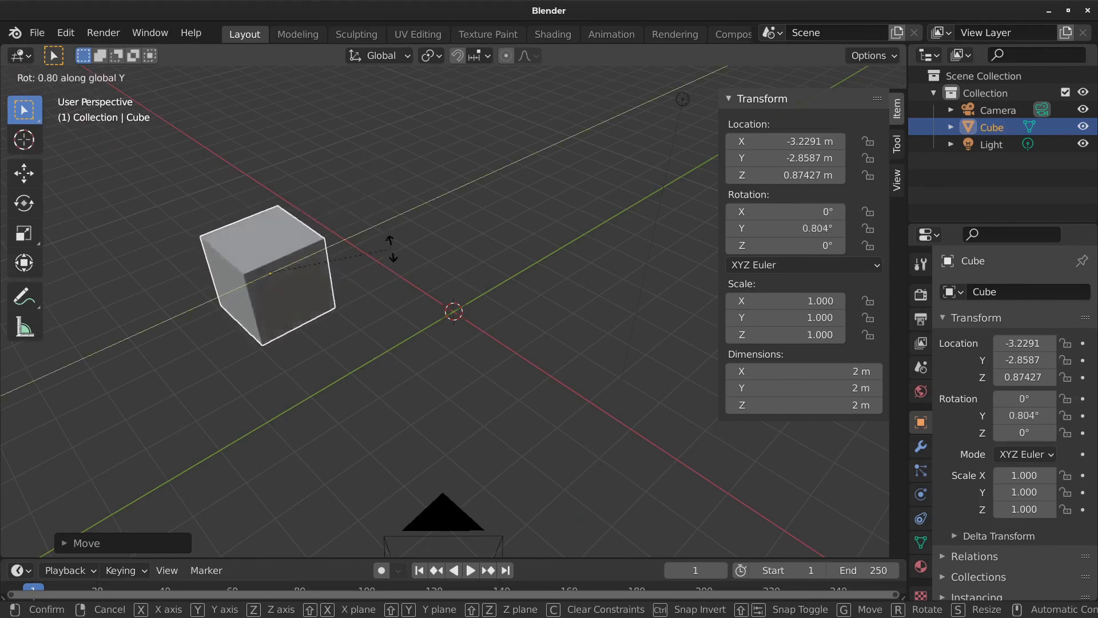
key("z")
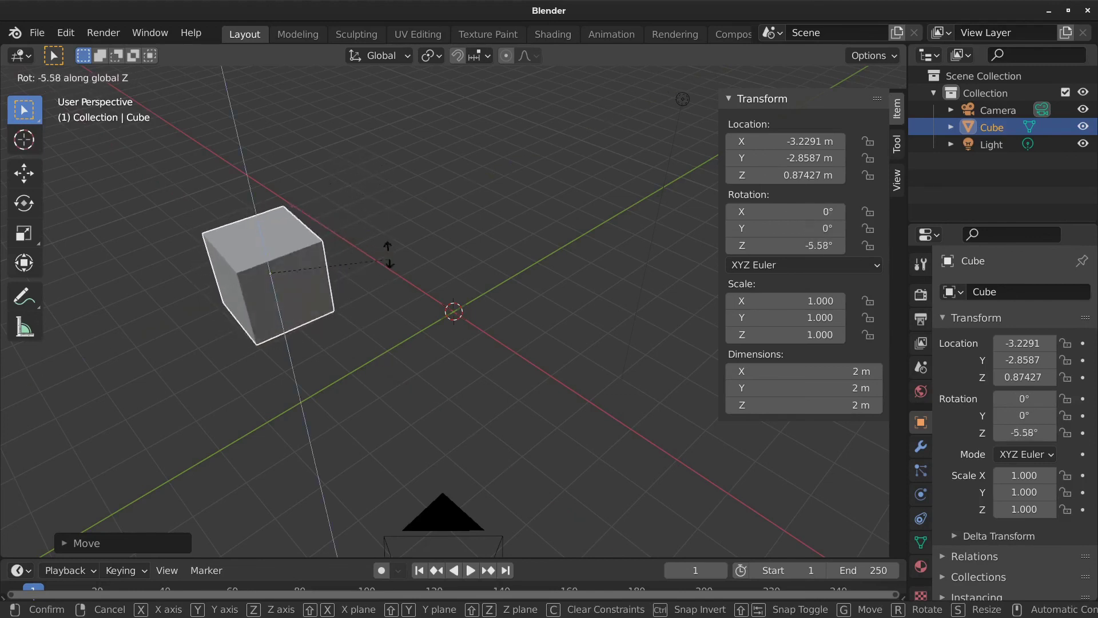
left_click(416, 282)
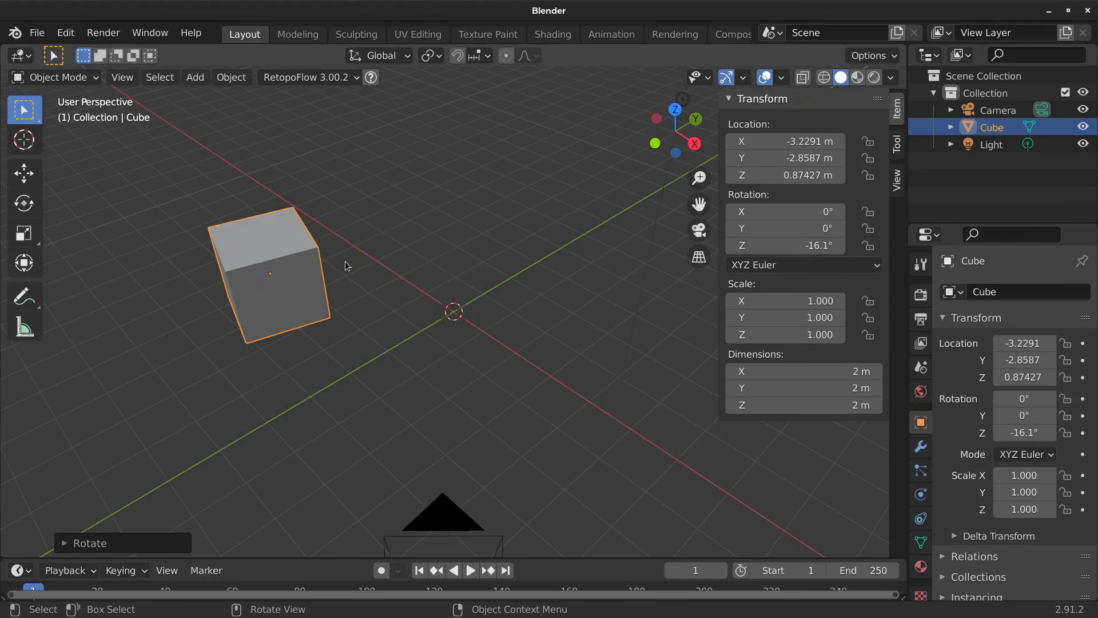
- Try uniform, X-axis and Y-axis scaling on the cube, and finish by scaling it by about 1.464 along global Z
key("s")
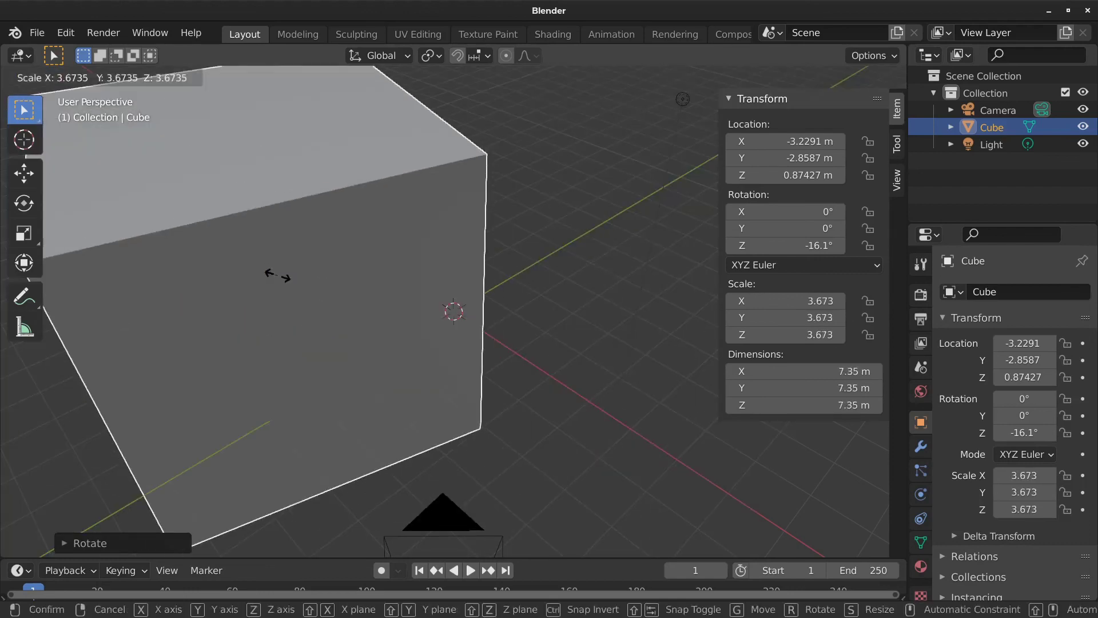
key("Escape")
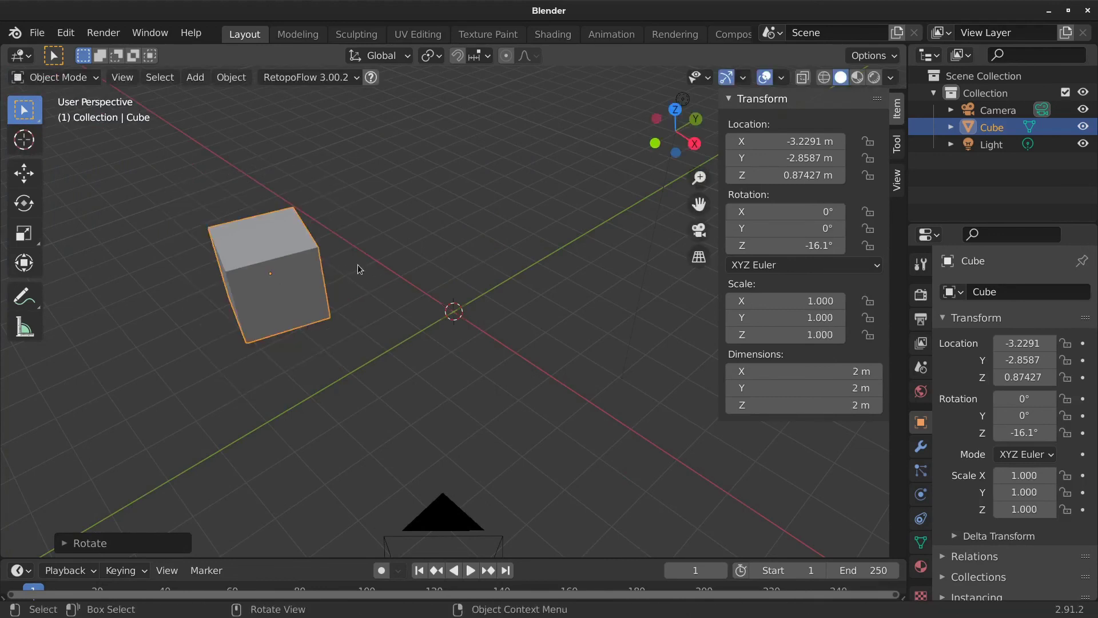
key("s")
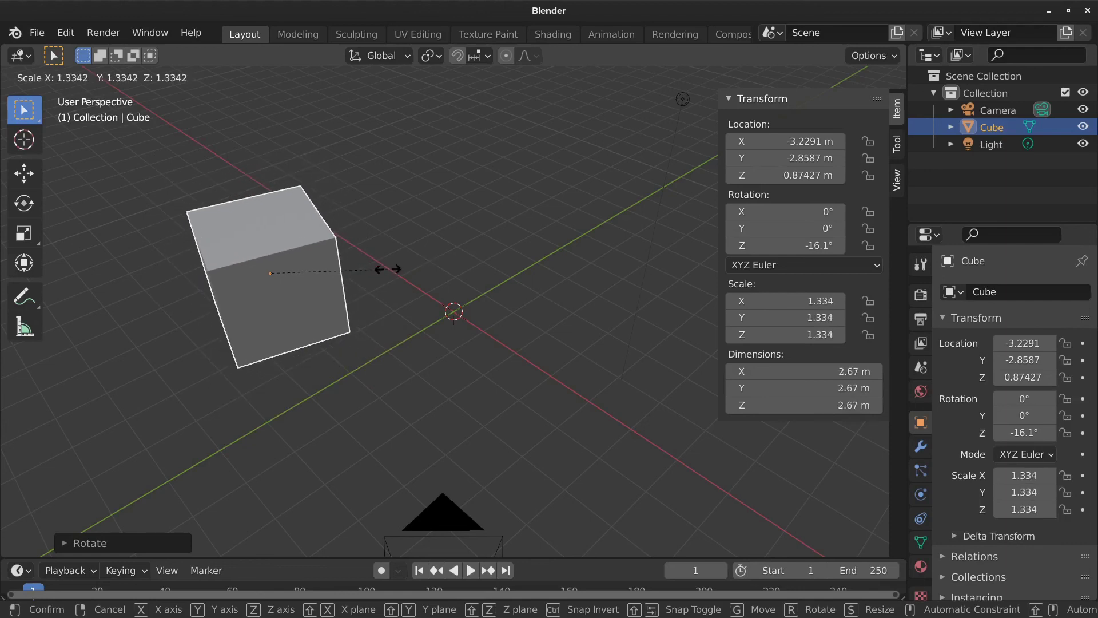
key("x")
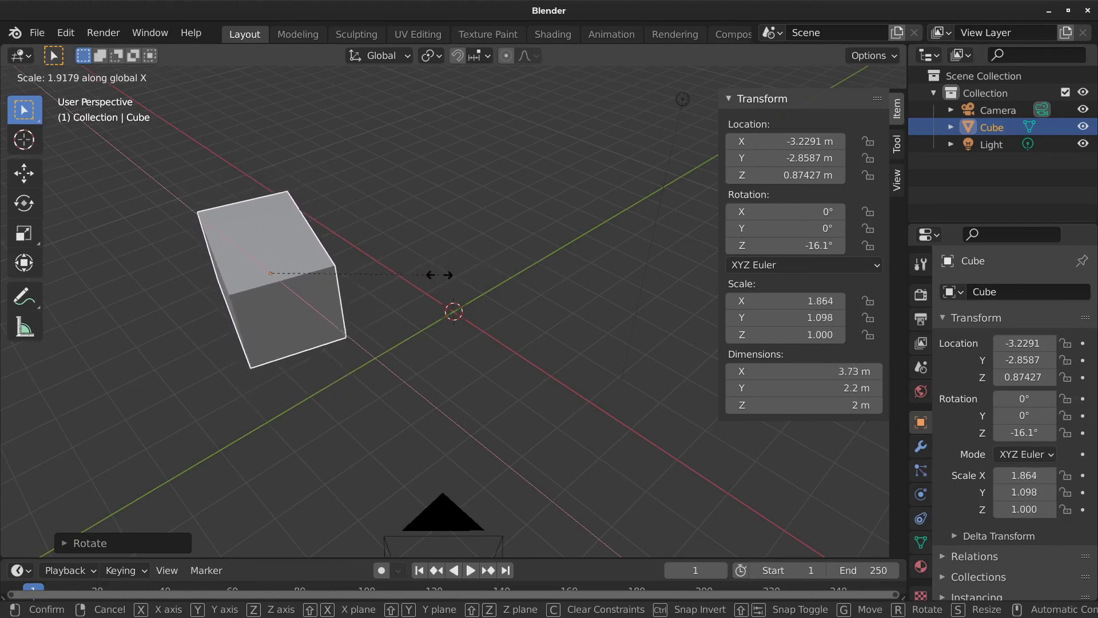
key("y")
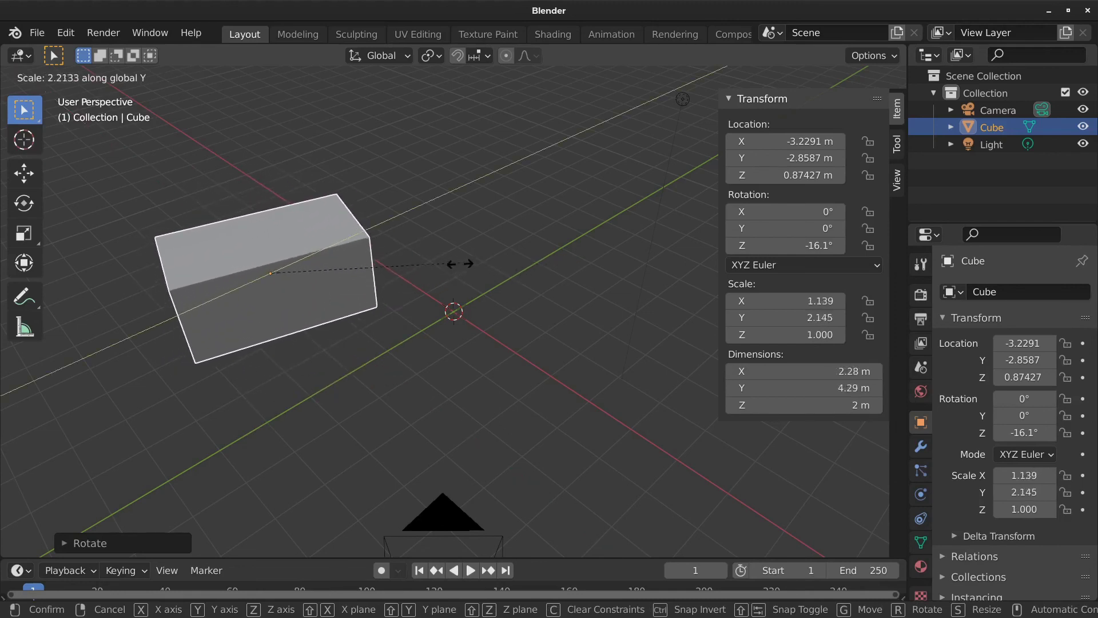
key("z")
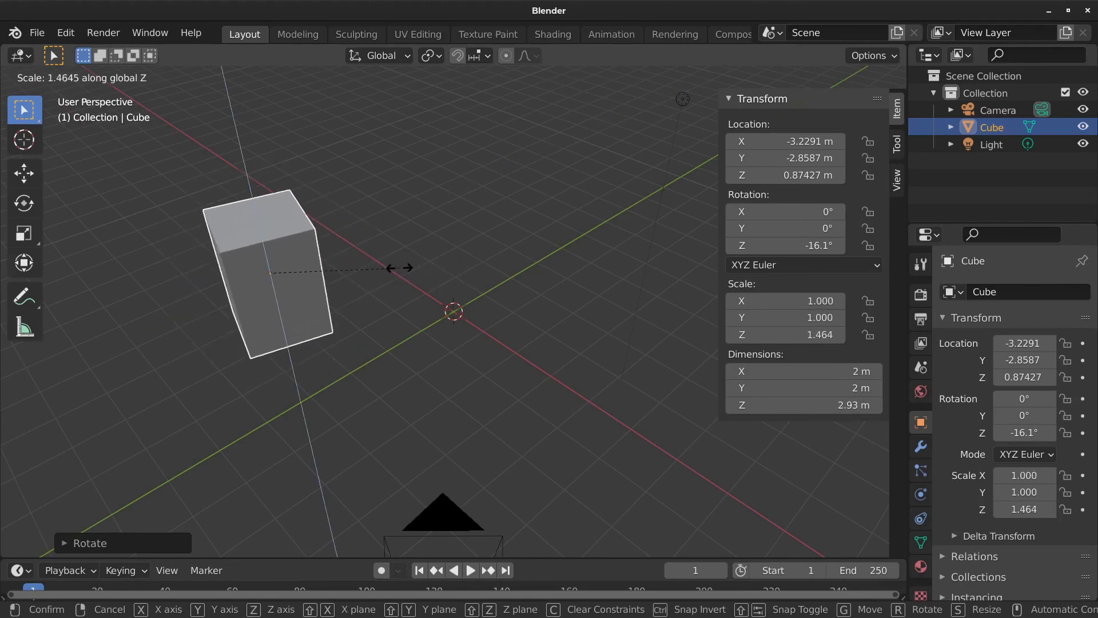
left_click(399, 268)
- Move the stretched cube freely to about X -1.08, Y -2.09, Z 1.71 m
middle_click_drag(356, 325, 435, 283)
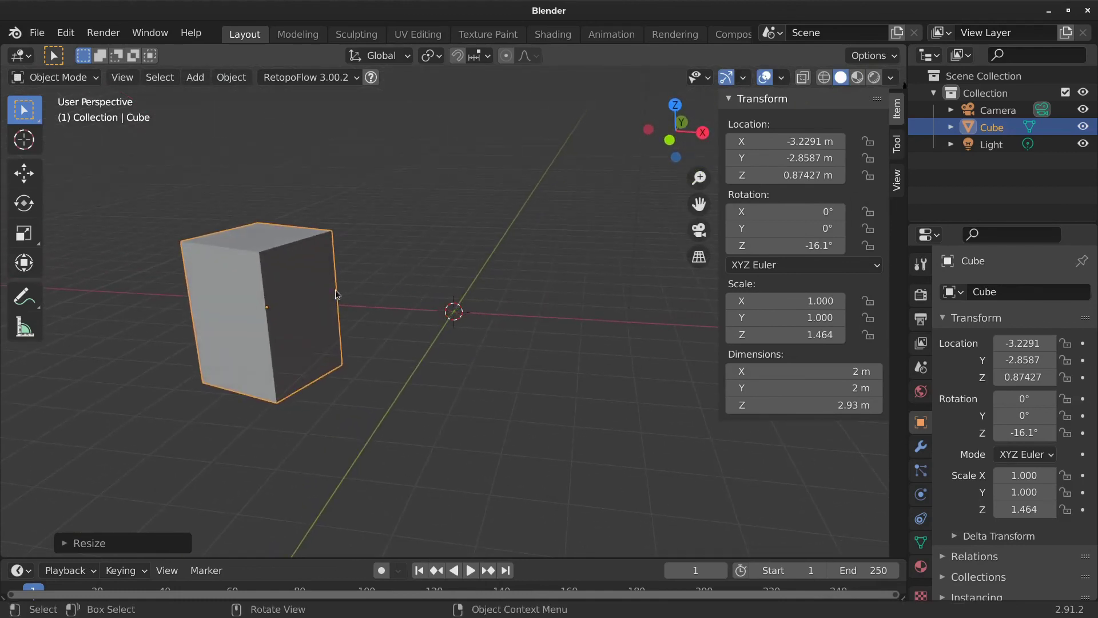
left_click_drag(337, 294, 446, 247)
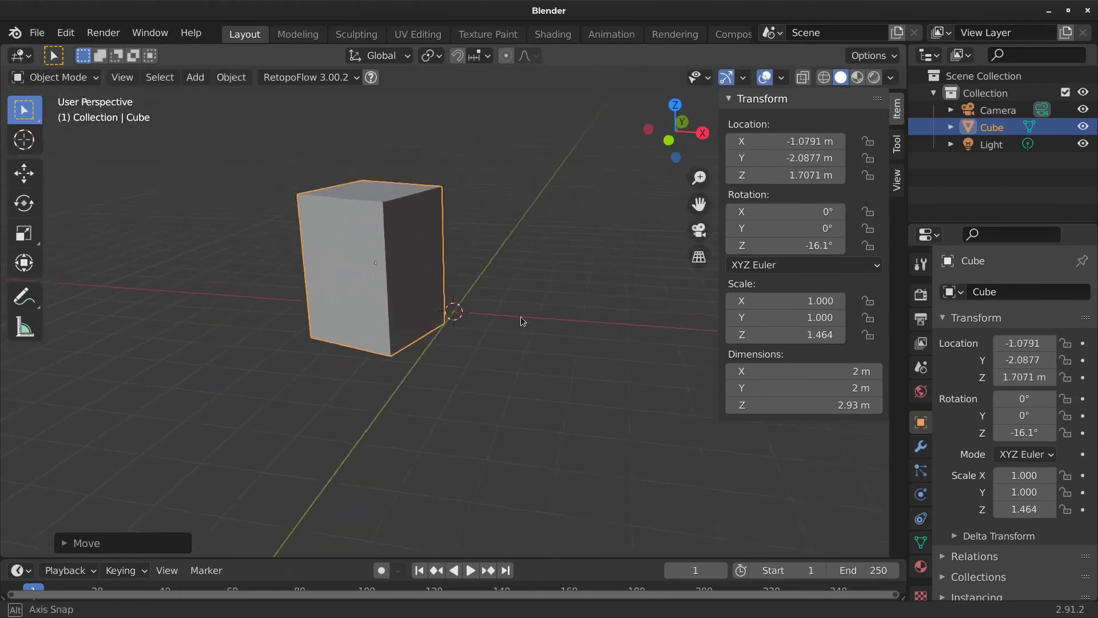
middle_click_drag(520, 317, 382, 332)
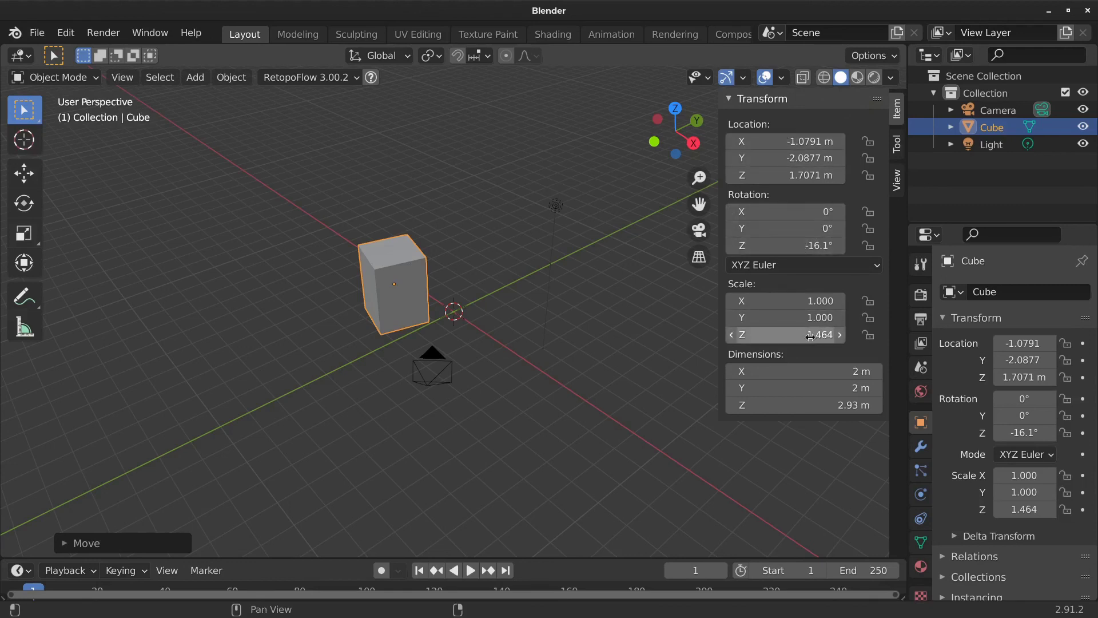
- Reset the cube's Z rotation to 0° and its Z scale to 1
left_click(810, 247)
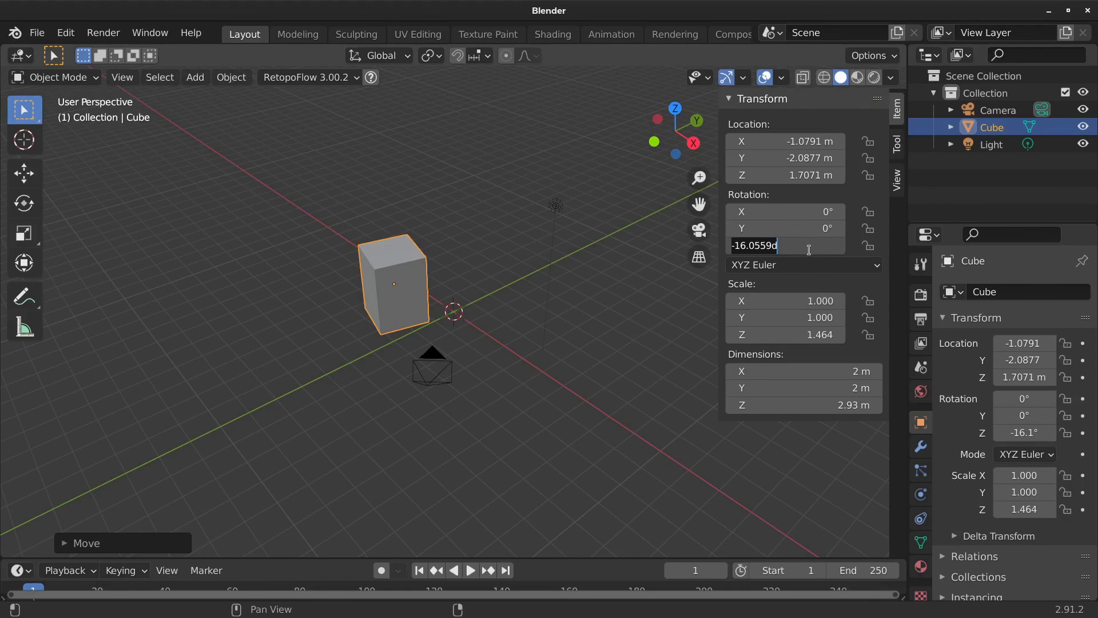
type("0")
key("Return")
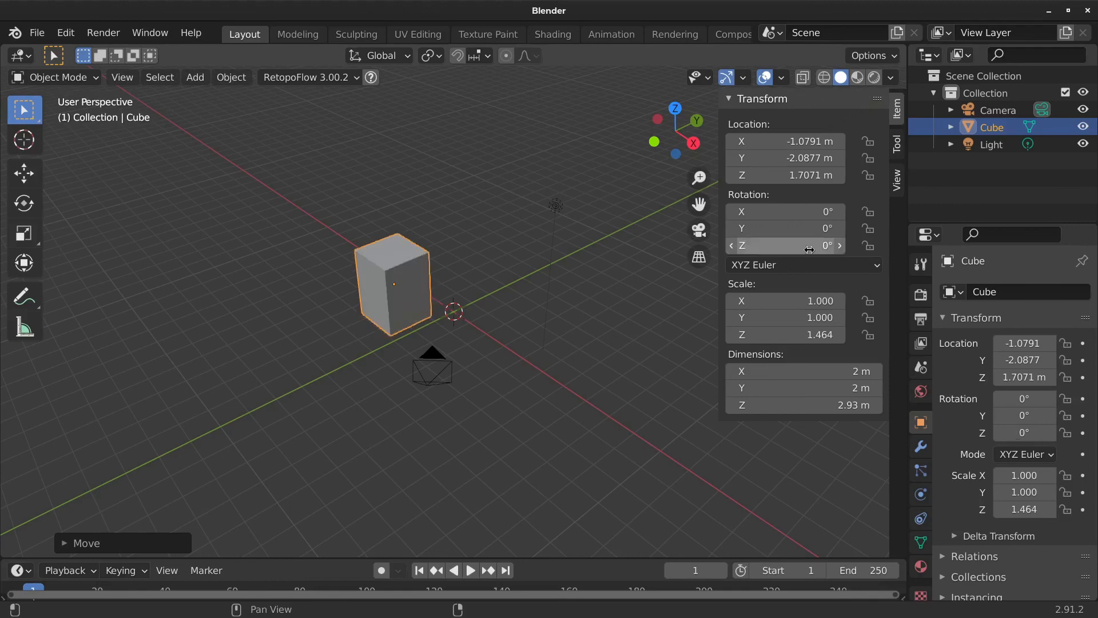
left_click(822, 341)
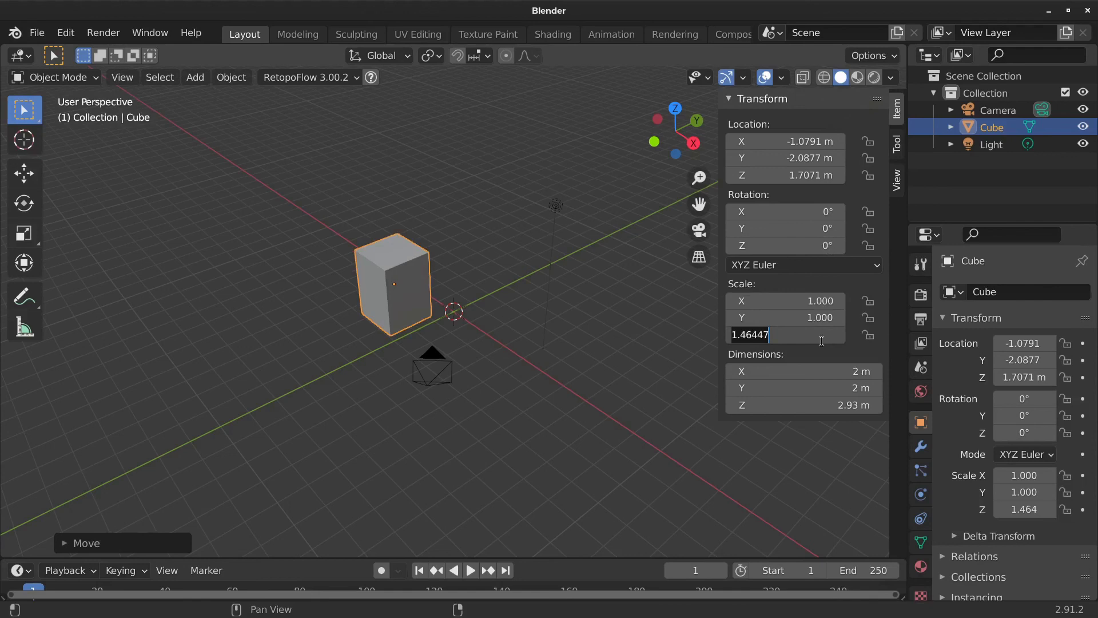
type("1")
key("Return")
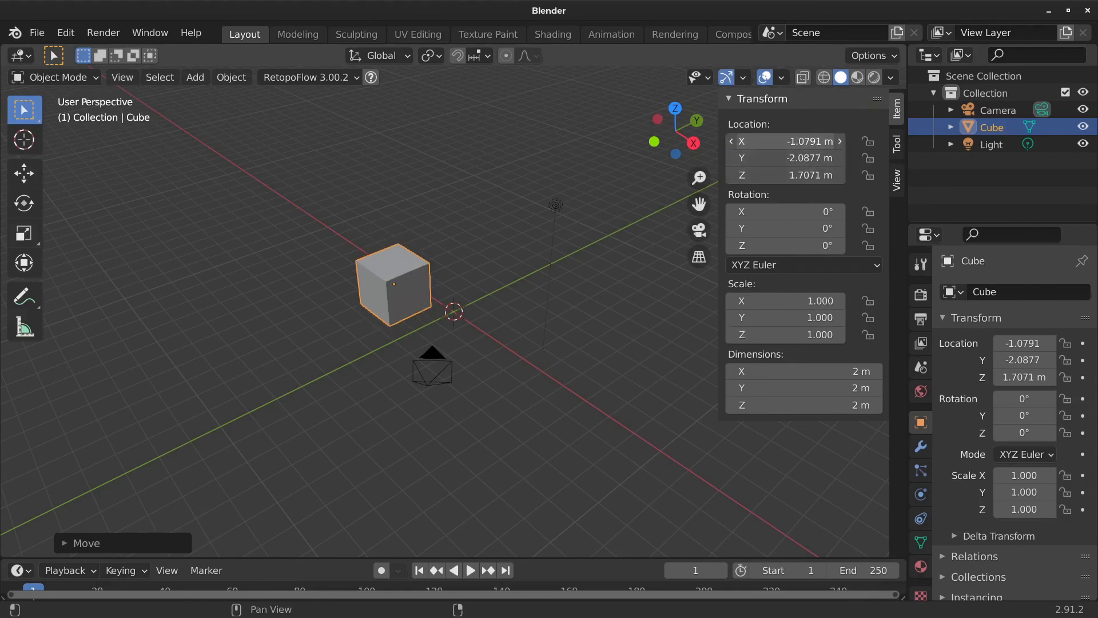
- Set the cube's X, Y and Z location together to 0 m, placing it at the origin
left_click_drag(810, 143, 810, 174)
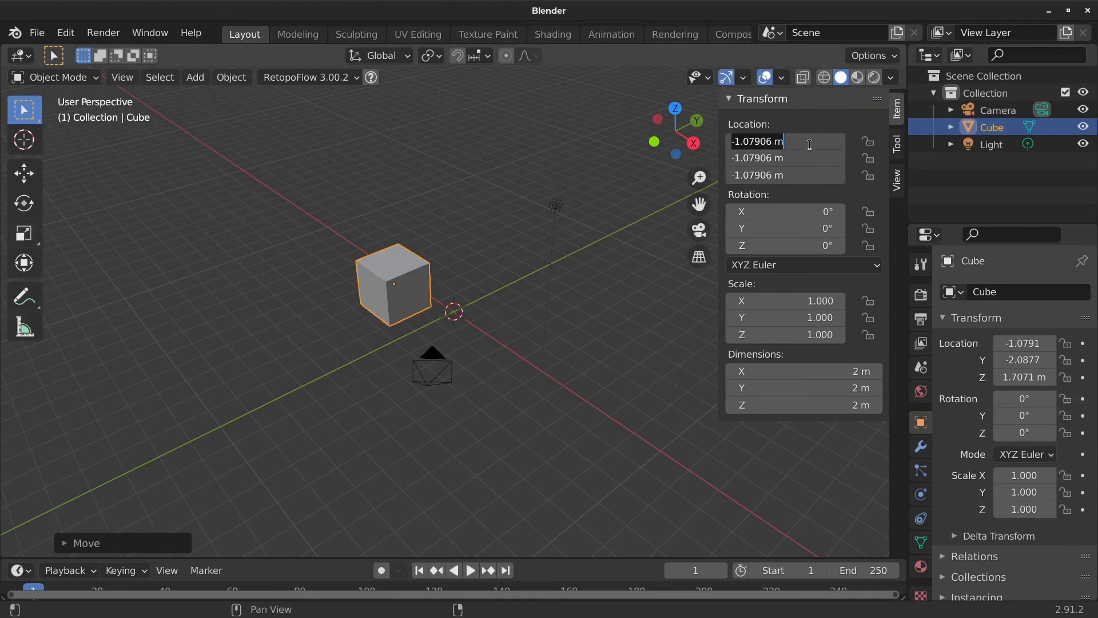
left_click(629, 176)
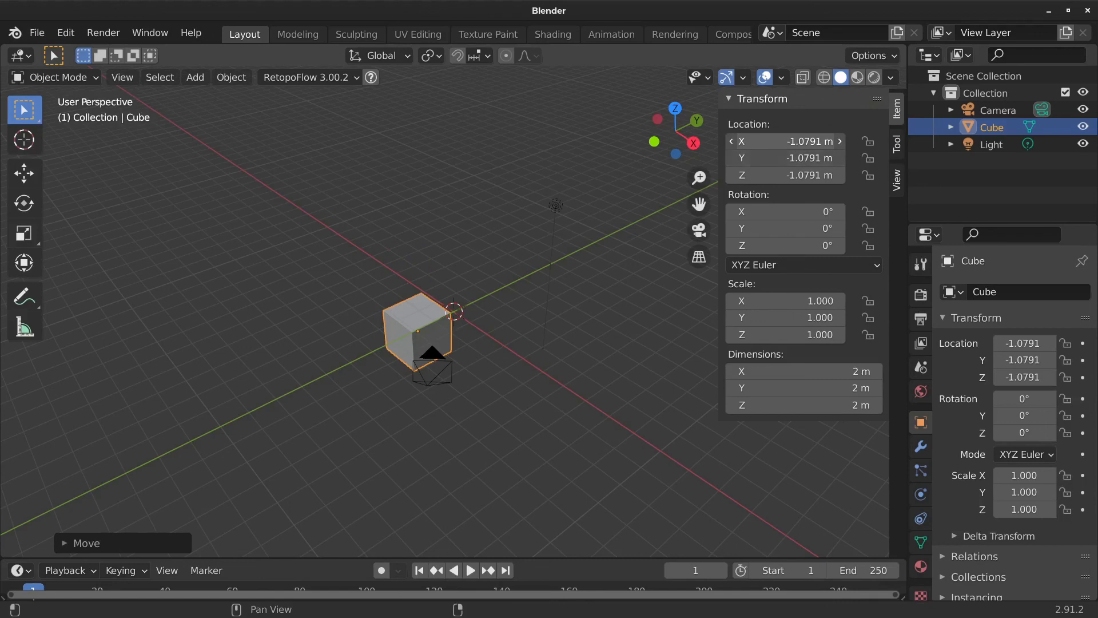
left_click_drag(786, 143, 787, 175)
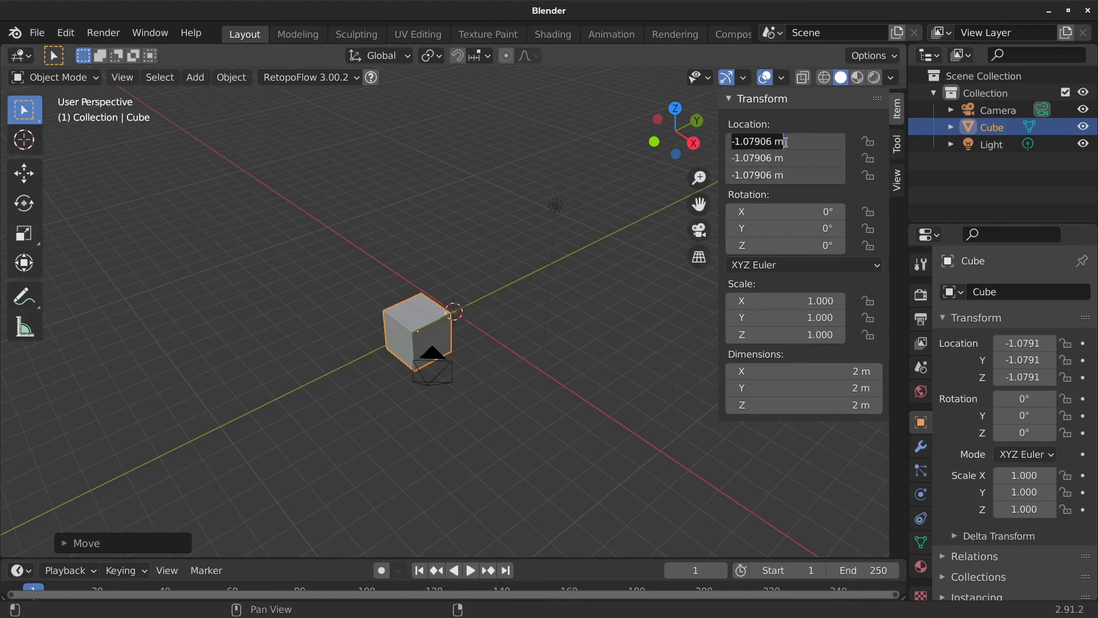
type("0")
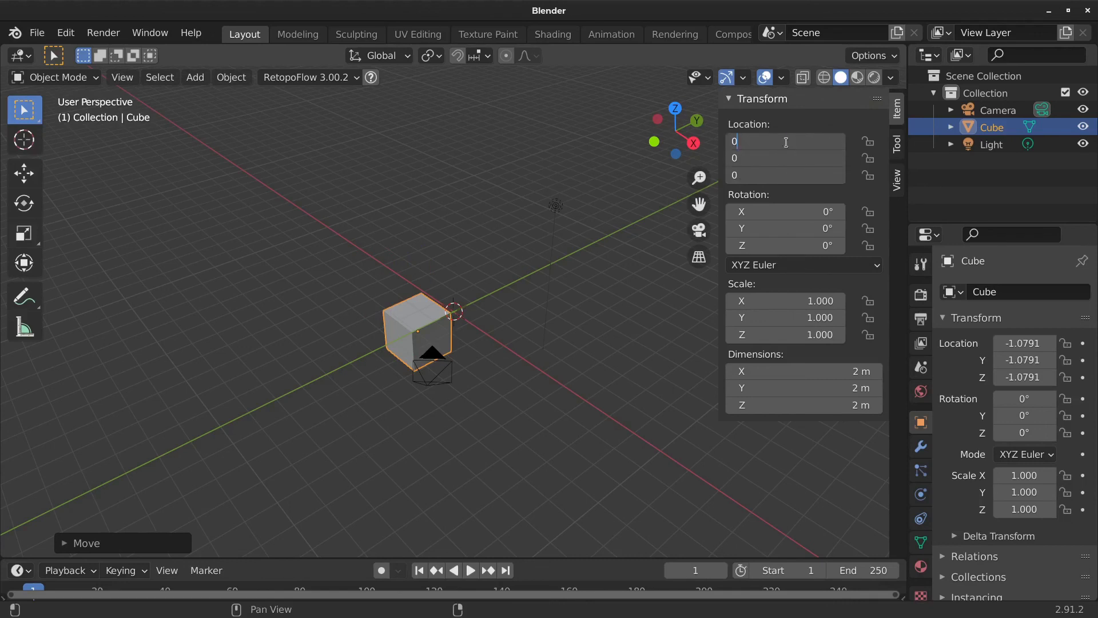
key("Return")
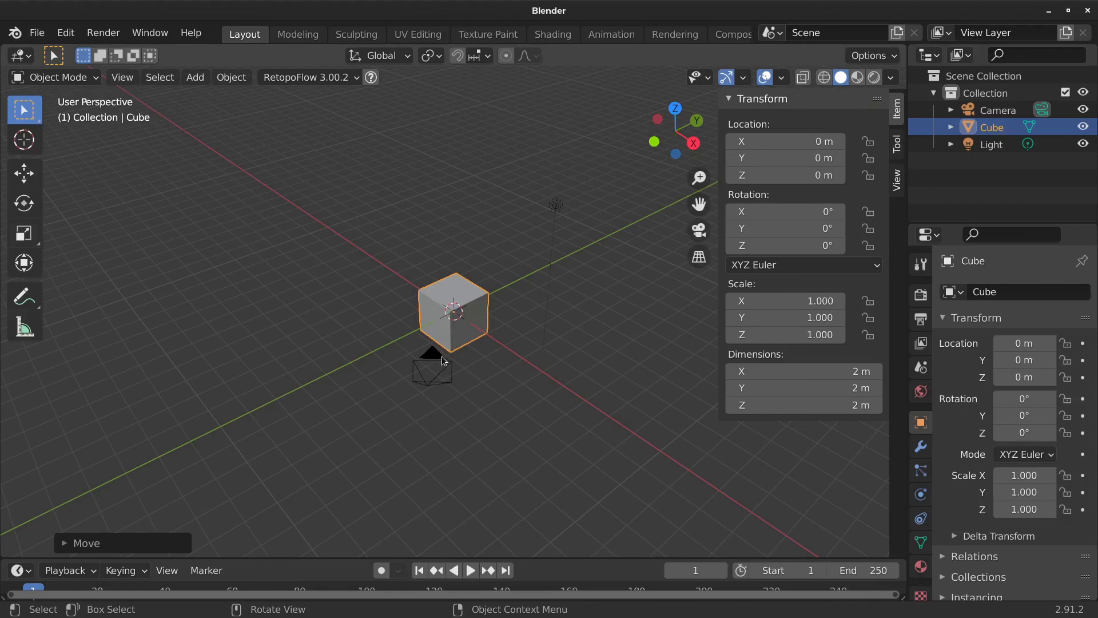
- Try changing the cube's X location in the object properties, and undo the change
middle_click_drag(456, 316, 558, 306)
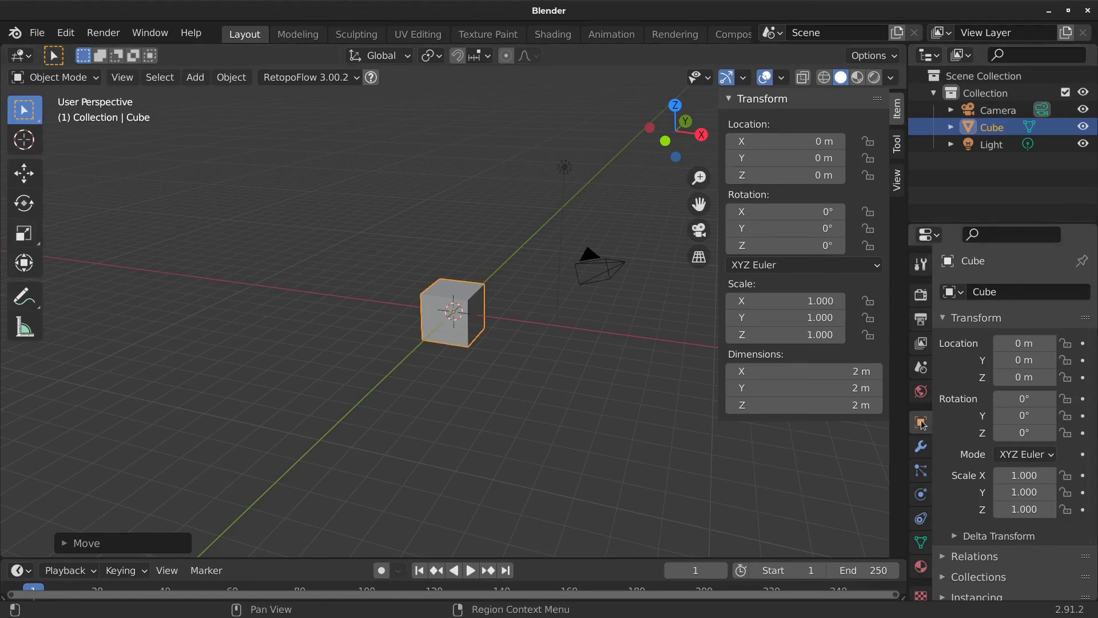
left_click_drag(1007, 348, 953, 347)
key("ctrl+z")
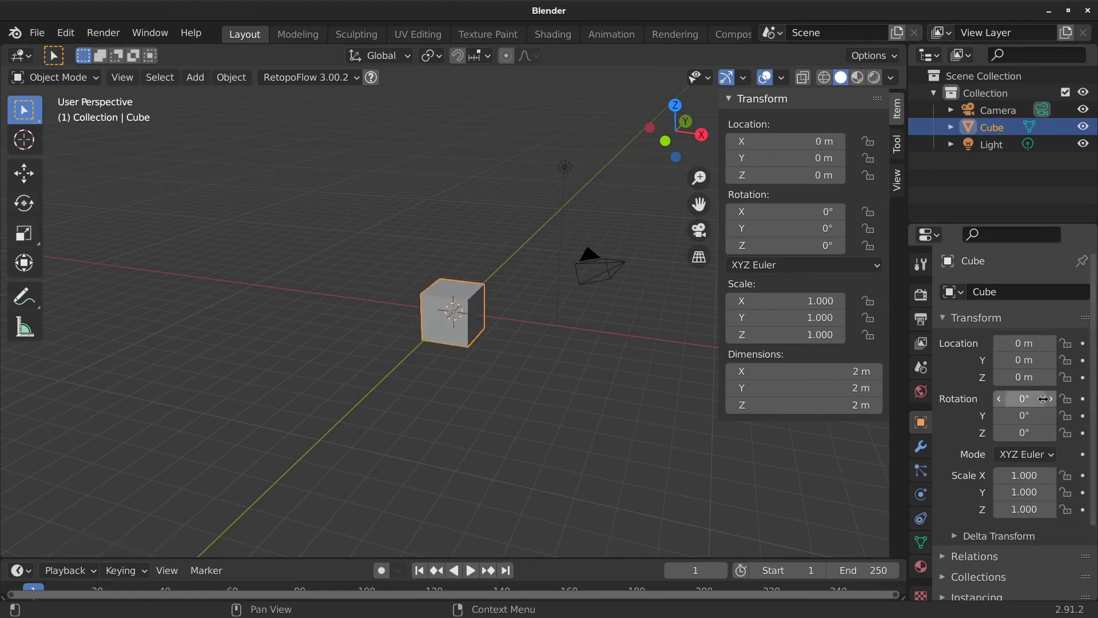
- Try changing the cube's X rotation in the object properties, undo the change, and hide the viewport's transform sidebar
left_click_drag(1024, 399, 1048, 399)
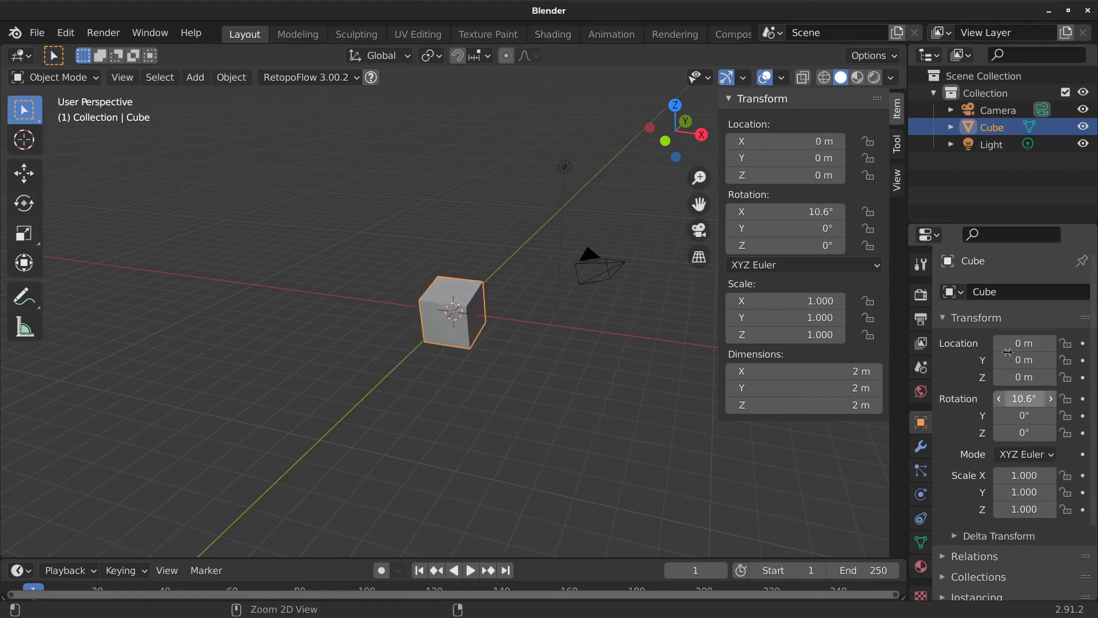
key("ctrl+z")
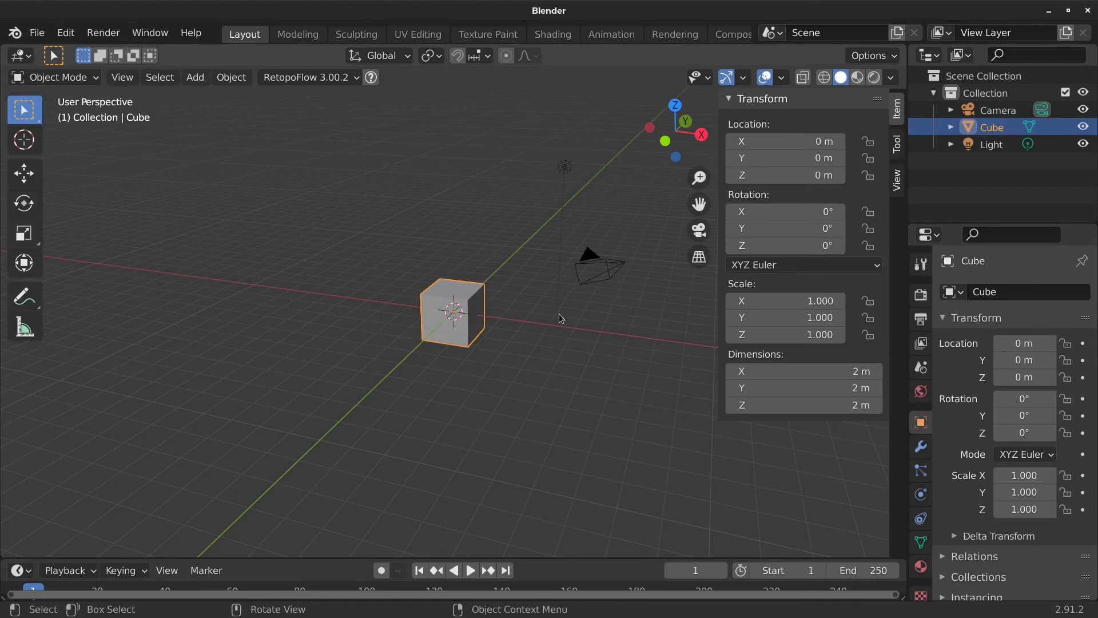
key("n")
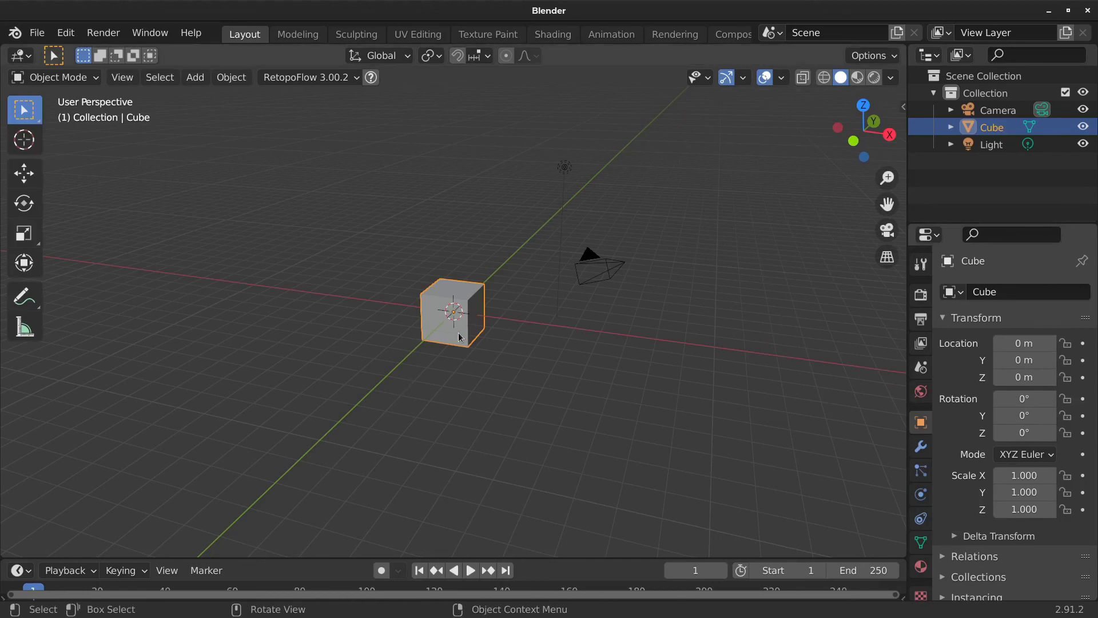
- Transform the cube freely to about location -3.62, -0.07, 3.19 m, rotation -55.6°, 47.2°, -57.1° and uniform scale 1.454
key("g")
left_click(375, 247)
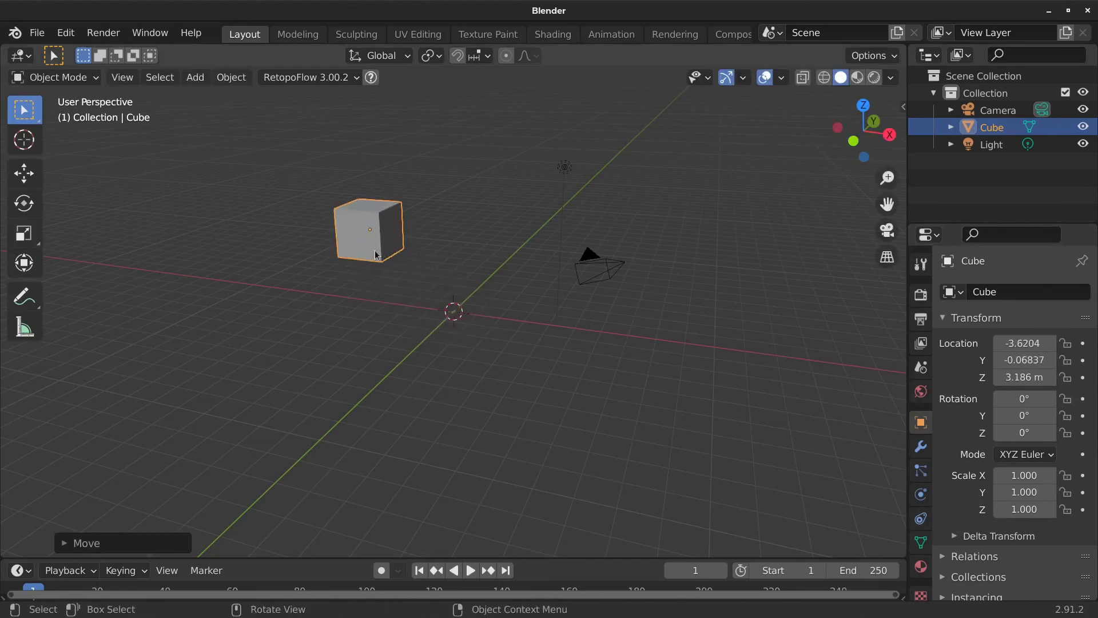
key("r")
left_click(411, 363)
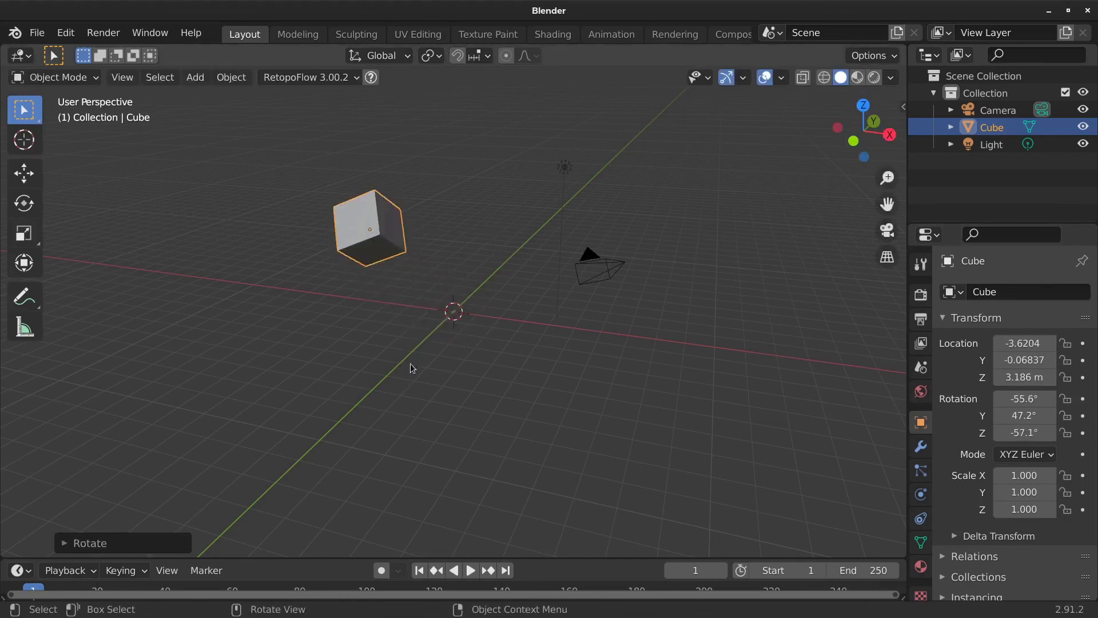
key("s")
left_click(461, 411)
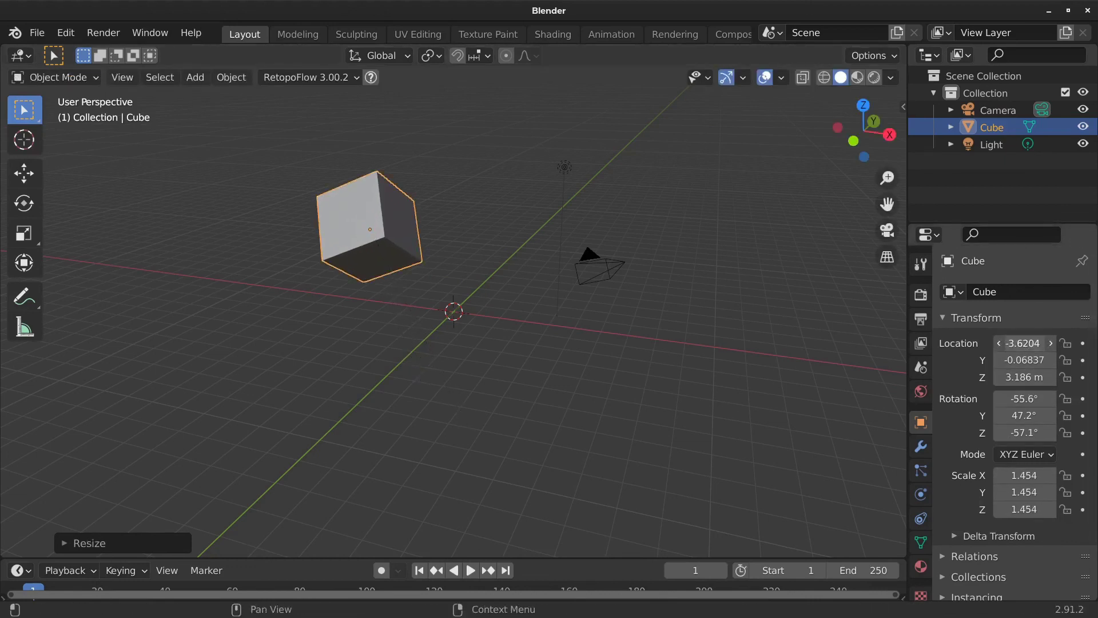
- Reset the cube's X, Y and Z location together to 0 m and all three rotation values to 0°
left_click_drag(1023, 343, 1023, 377)
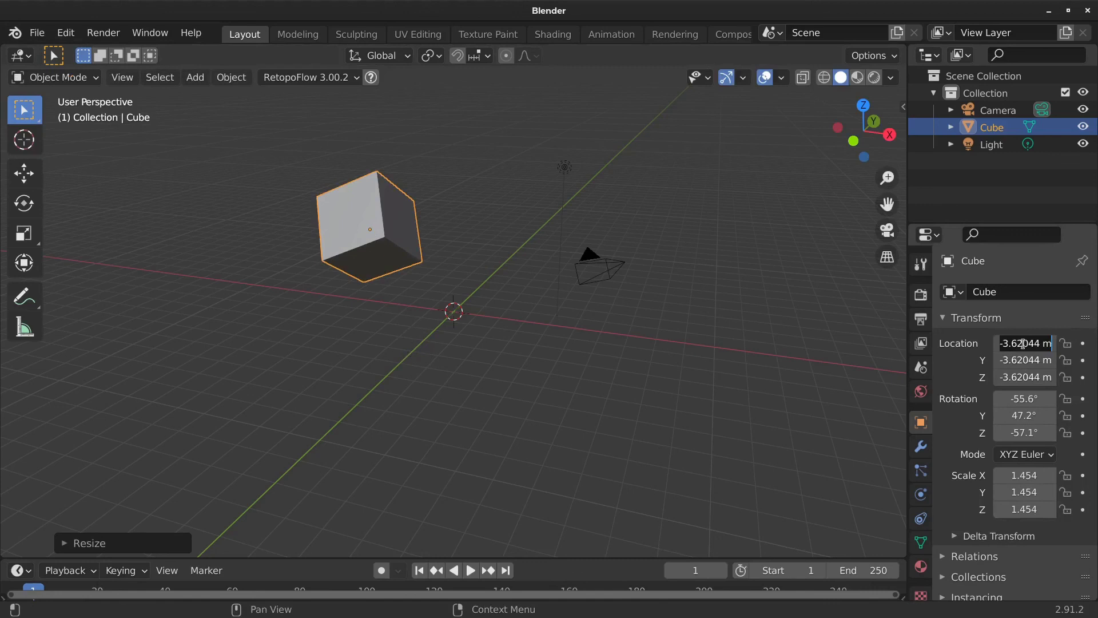
type("0")
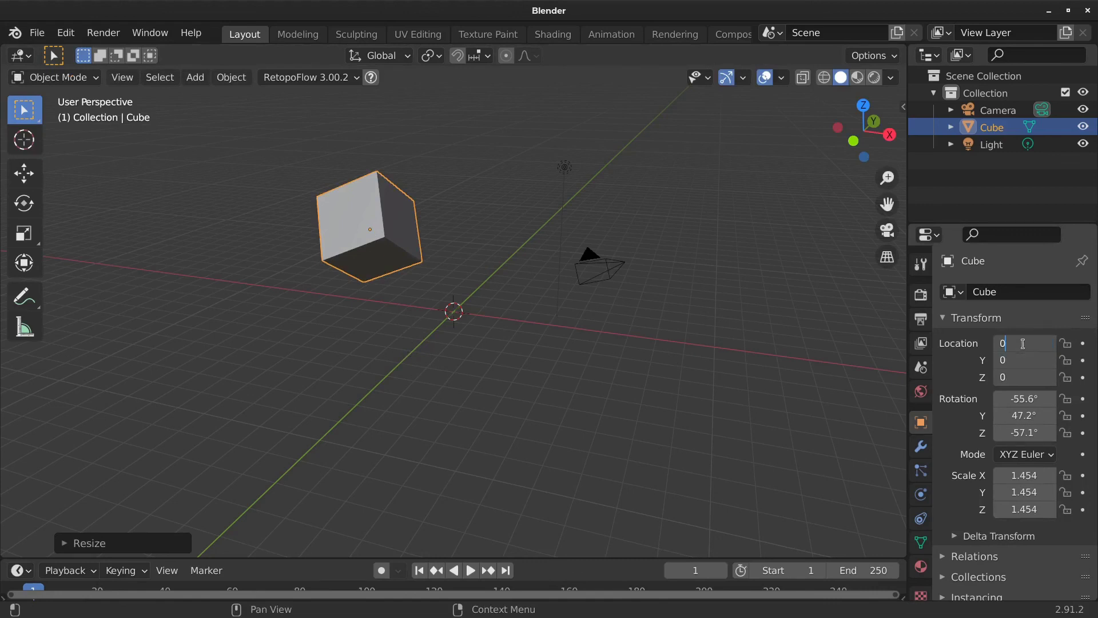
key("Return")
left_click_drag(1029, 398, 1029, 433)
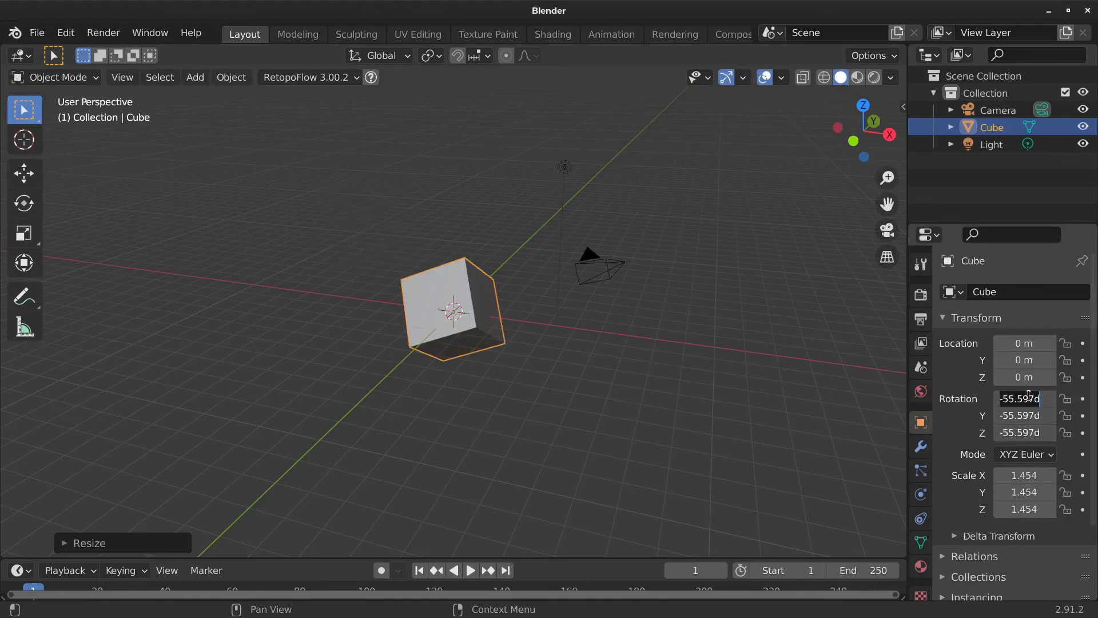
type("0")
key("Return")
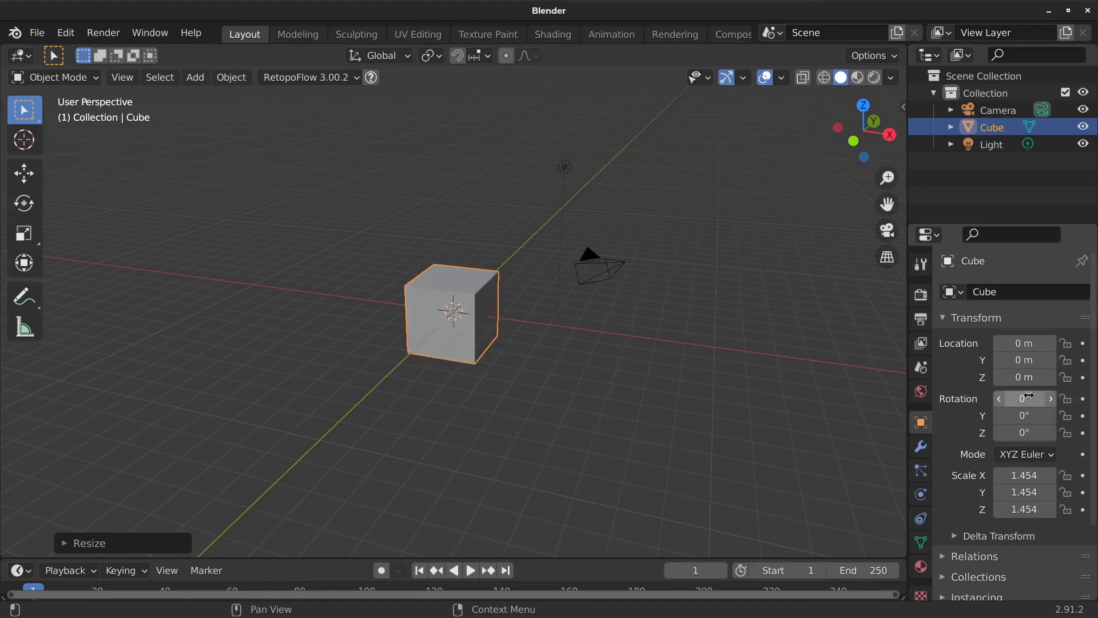
- Reset the cube's X, Y and Z scale together to 1 and deselect the cube
left_click_drag(1029, 475, 1030, 509)
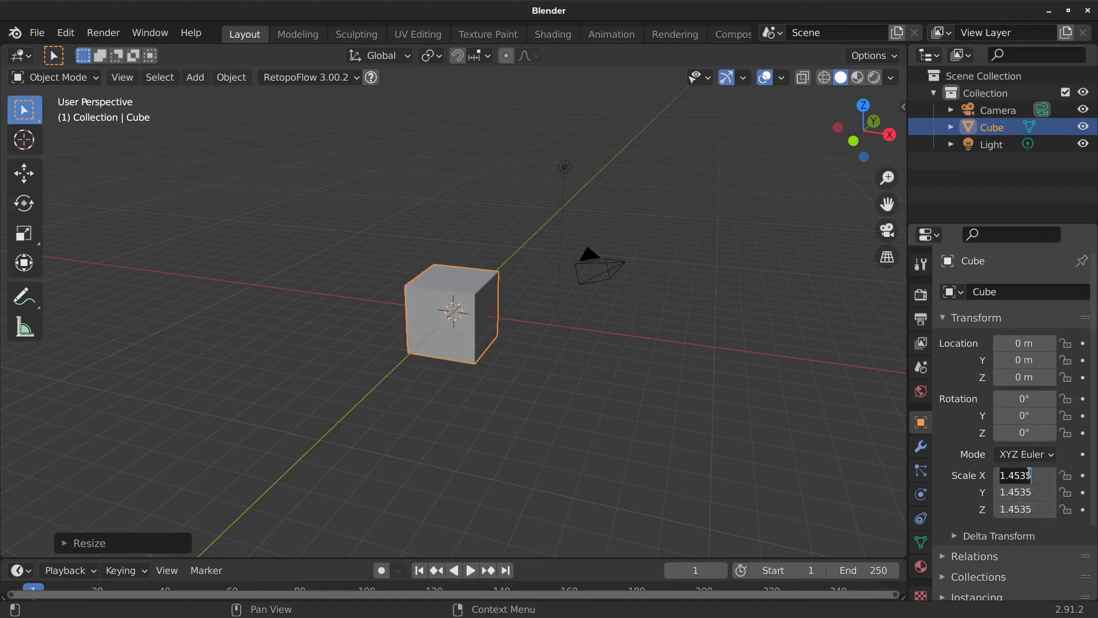
type("1")
key("Return")
left_click(592, 364)
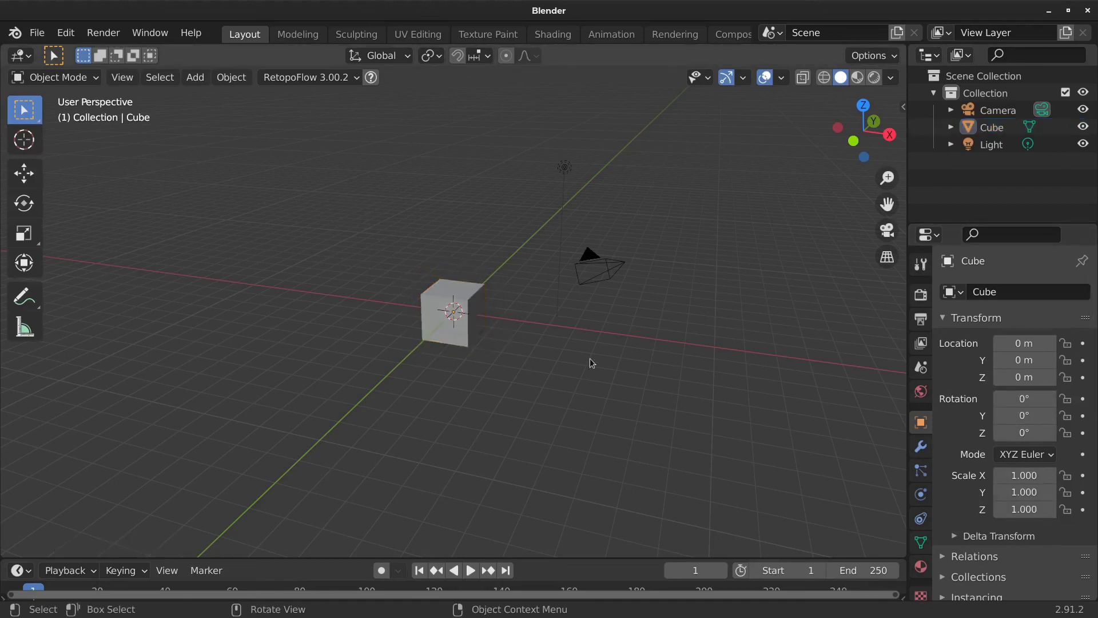
- Select the camera, light and cube individually in the viewport to view their object properties, and clear the selection
left_click(615, 269)
left_click(570, 166)
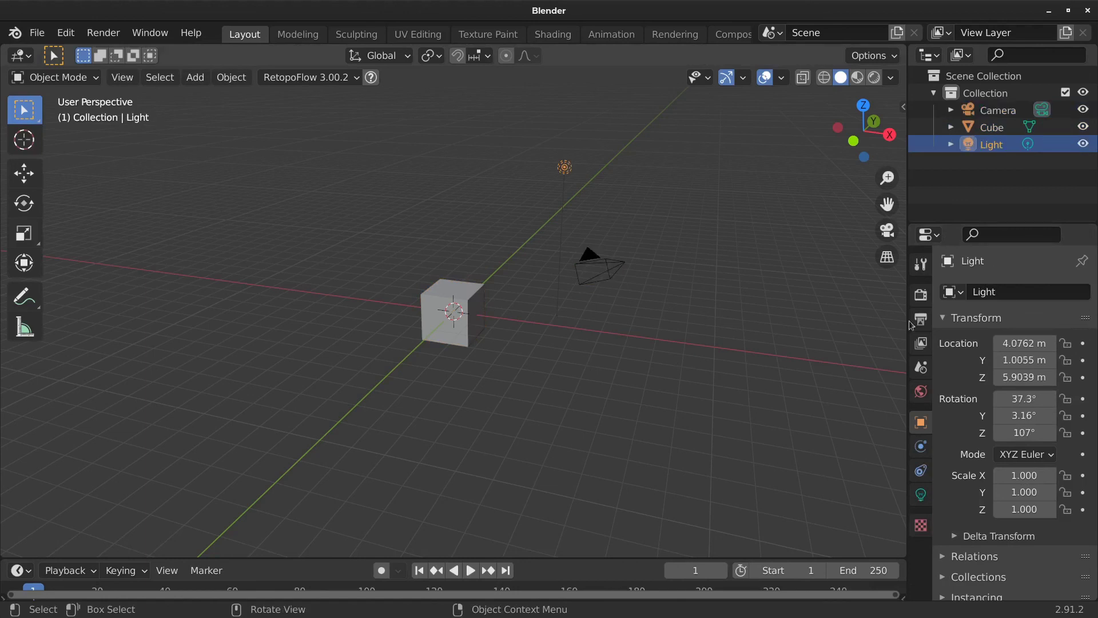
left_click(620, 264)
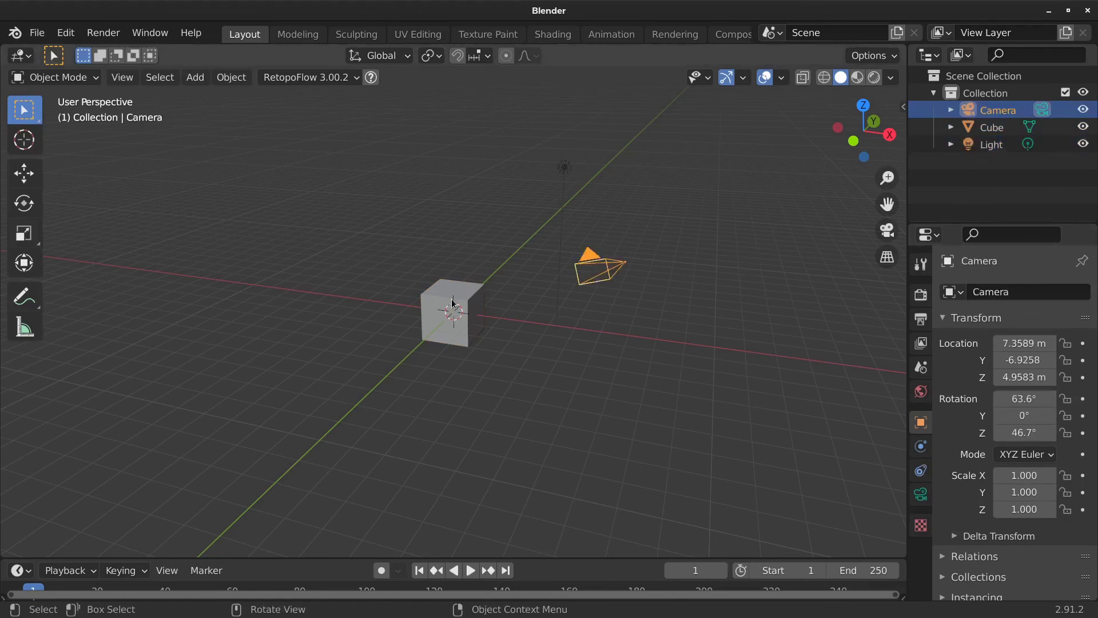
left_click(476, 293)
left_click(596, 260)
left_click(569, 169)
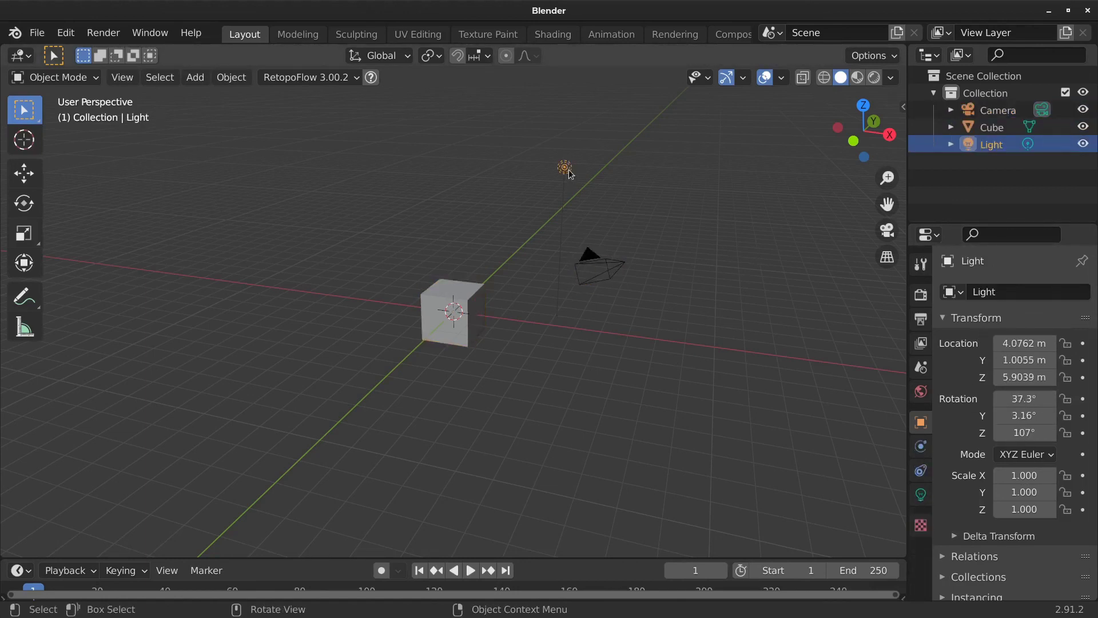
left_click(678, 186)
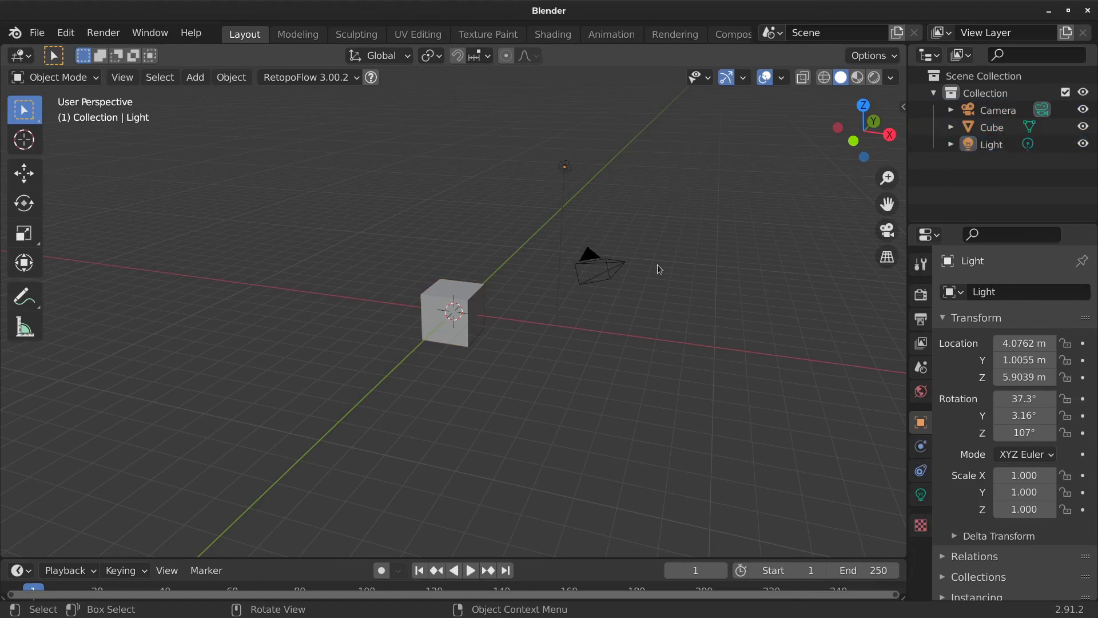
- Select the cube at the world origin in the viewport
middle_click_drag(657, 268, 561, 307)
scroll(510, 321, "down", 8)
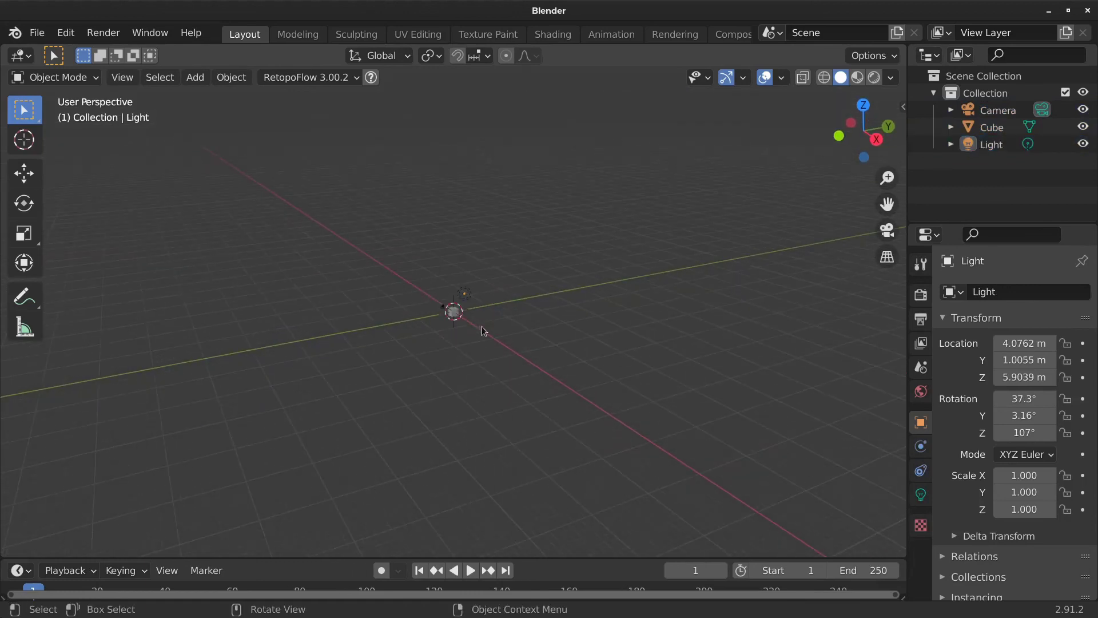
scroll(482, 326, "up", 7)
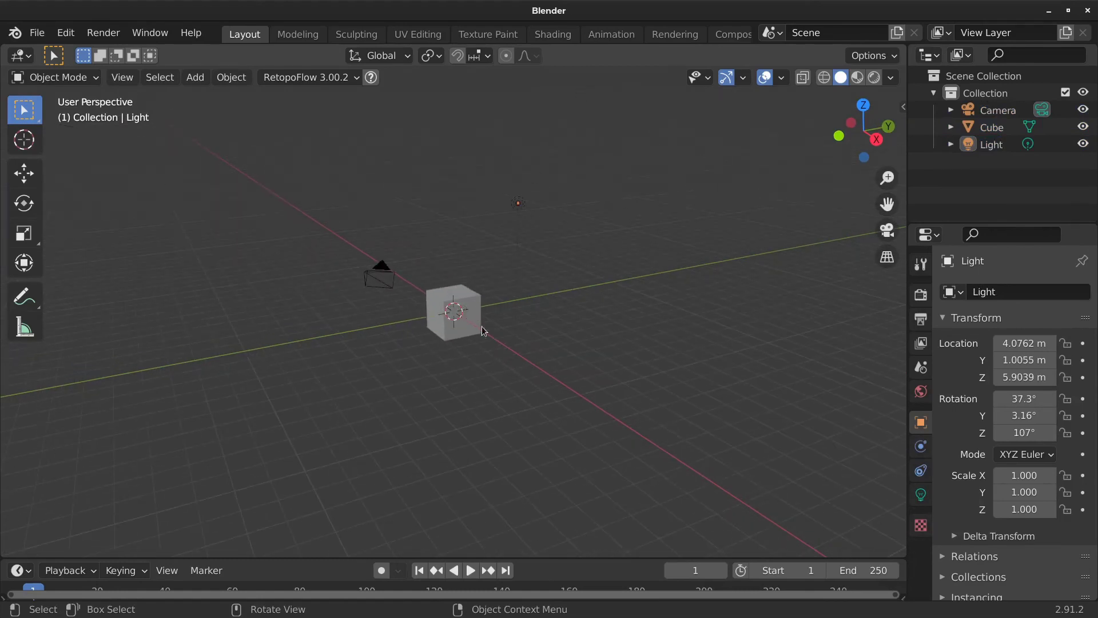
left_click(468, 295)
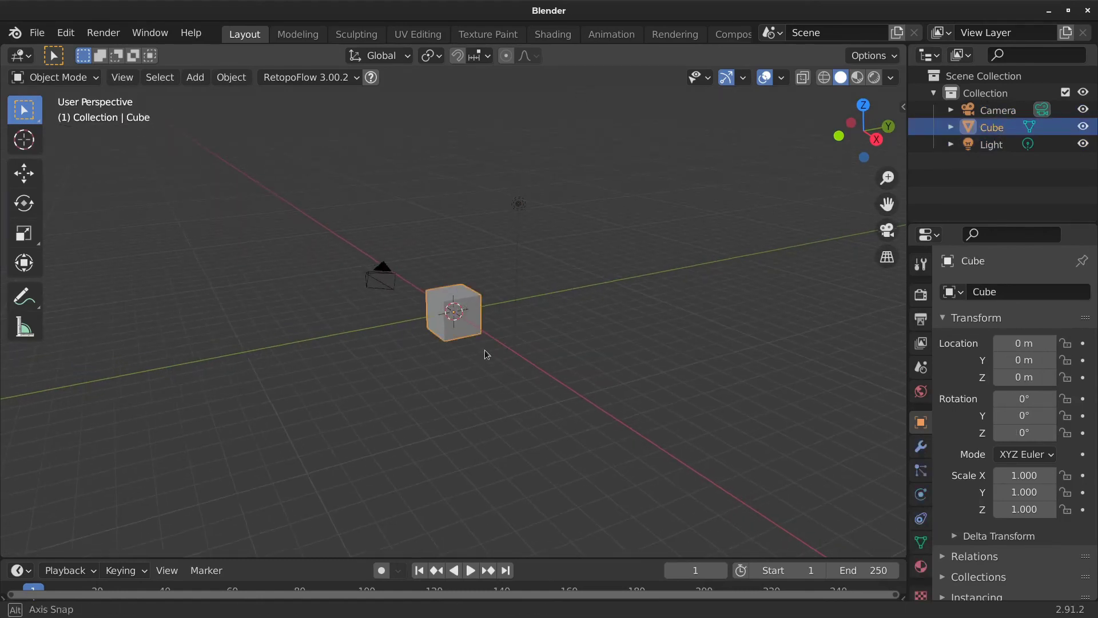
- Examine the cube and its surroundings from several angles, including the right and front orthographic views
middle_click_drag(486, 356, 551, 348)
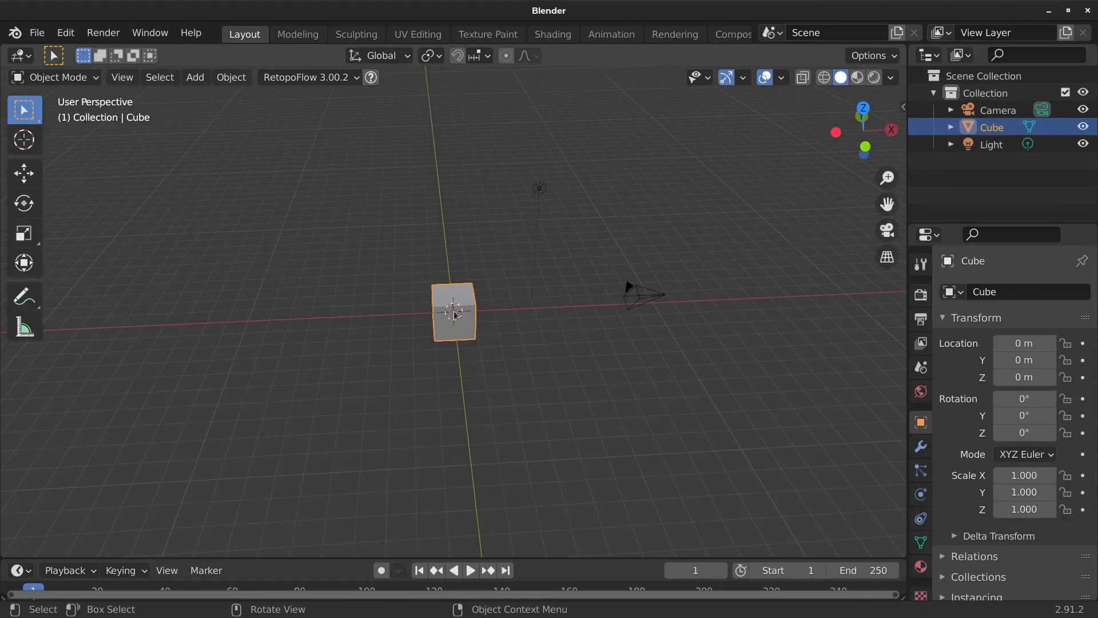
middle_click_drag(570, 346, 406, 336)
scroll(425, 334, "up", 3)
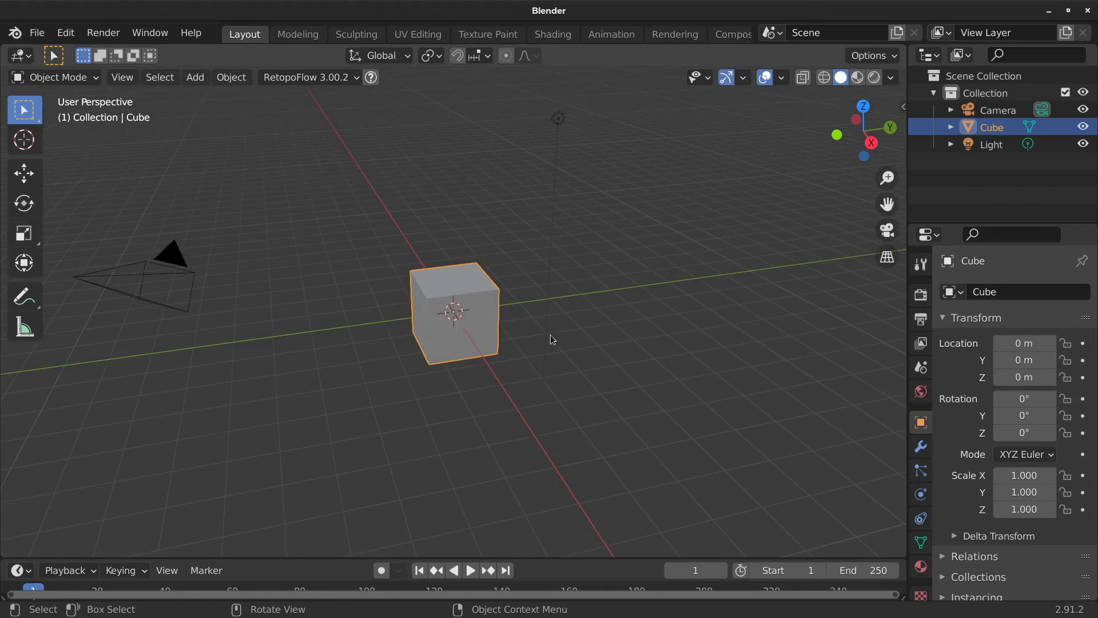
middle_click_drag(412, 387, 542, 415)
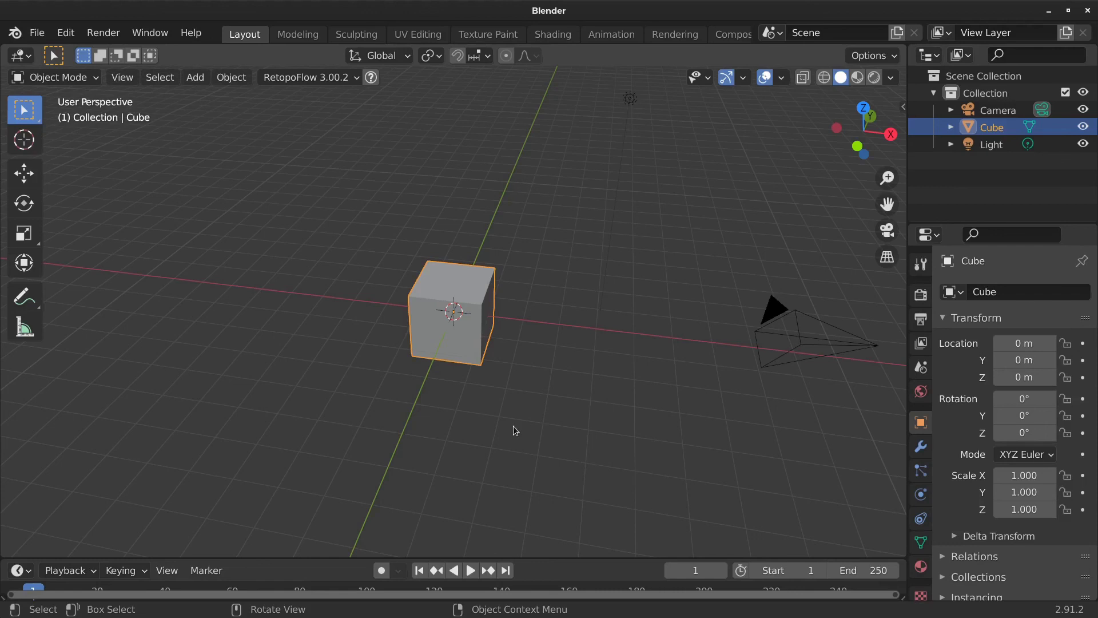
middle_click_drag(492, 380, 501, 422)
key("KP_3")
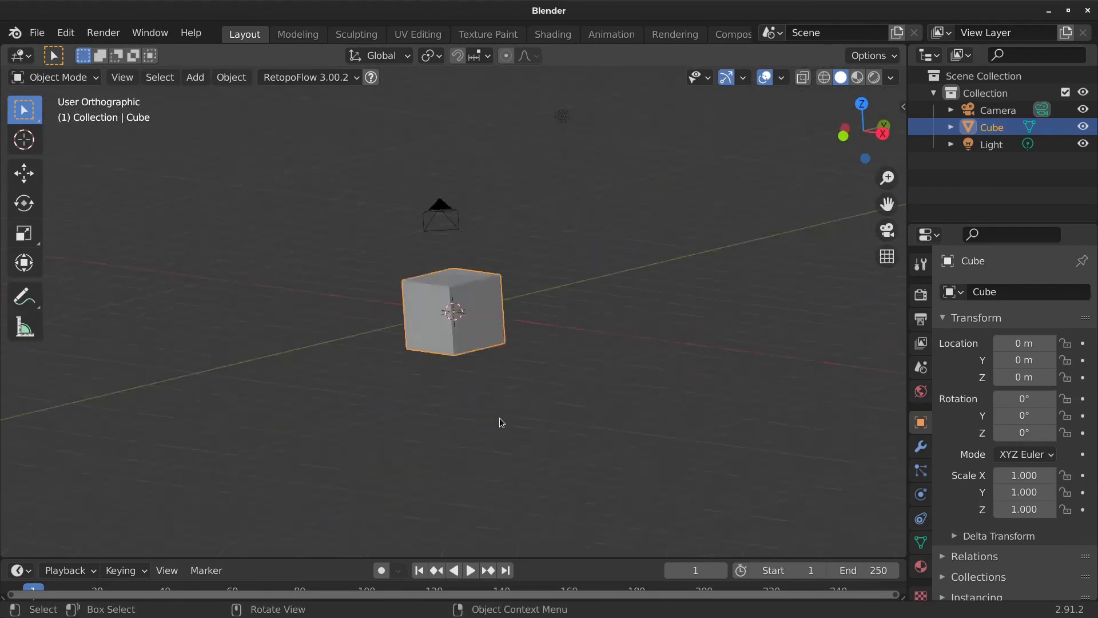
key("KP_1")
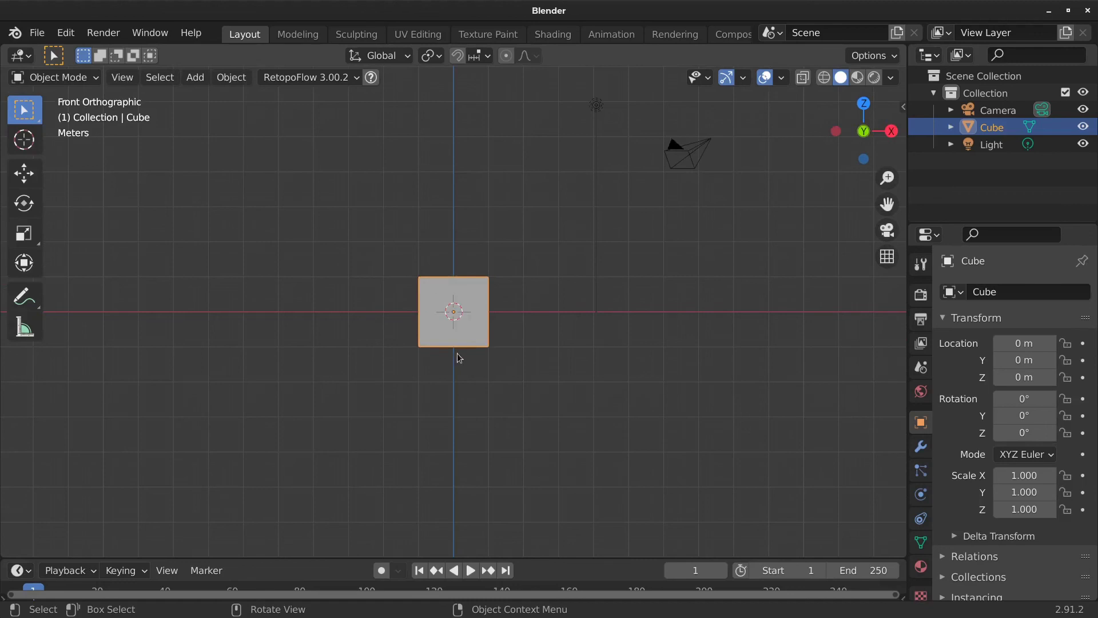
middle_click_drag(458, 352, 450, 437)
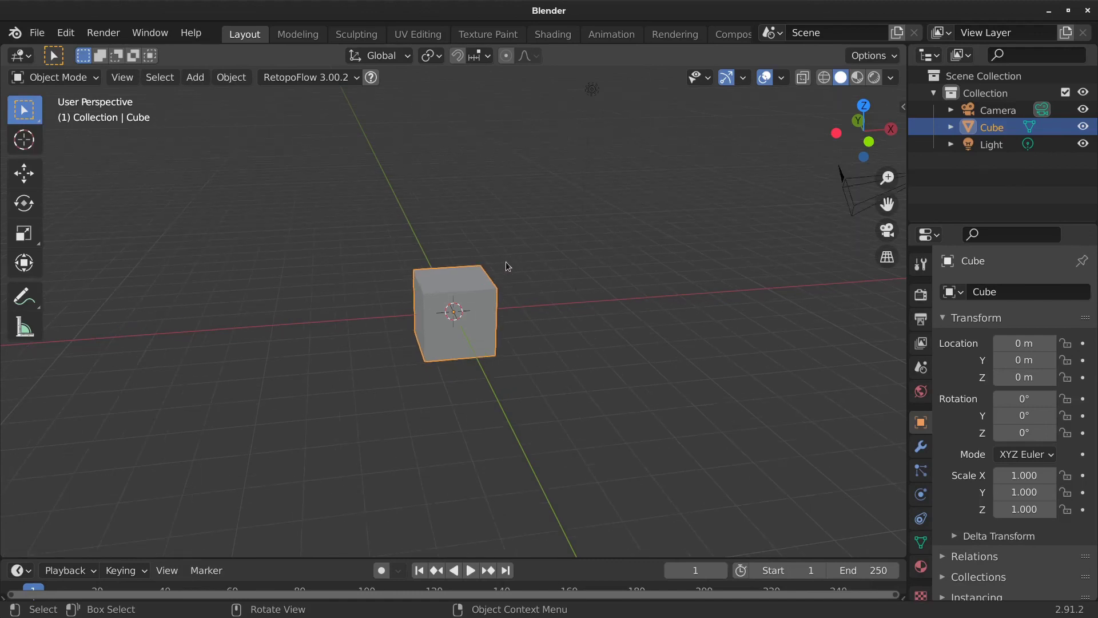
scroll(523, 294, "down", 1)
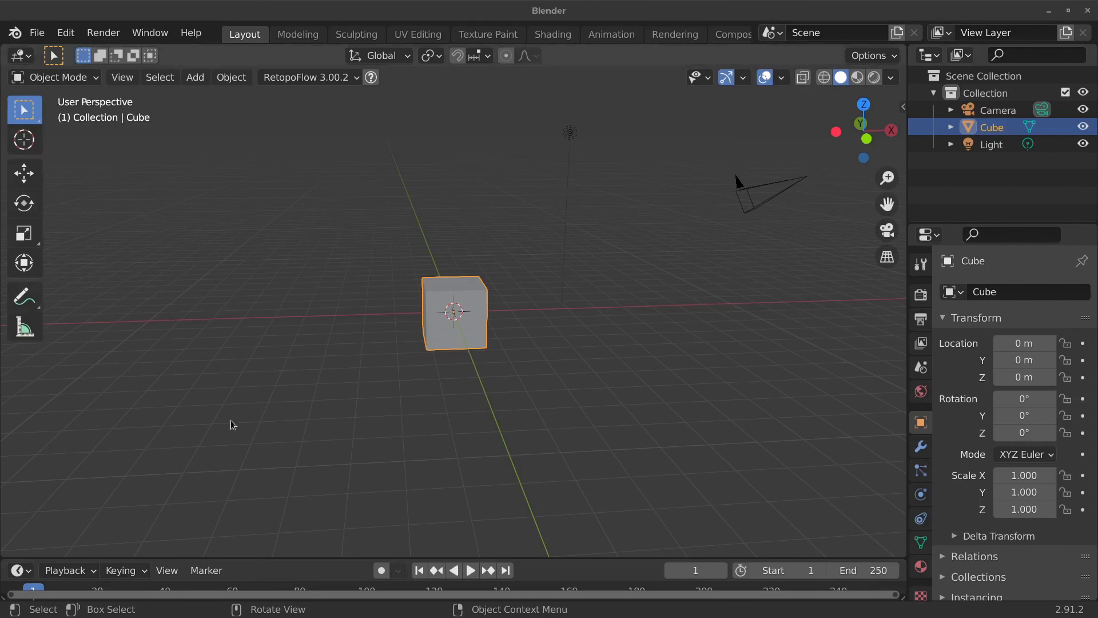
middle_click_drag(495, 347, 504, 326)
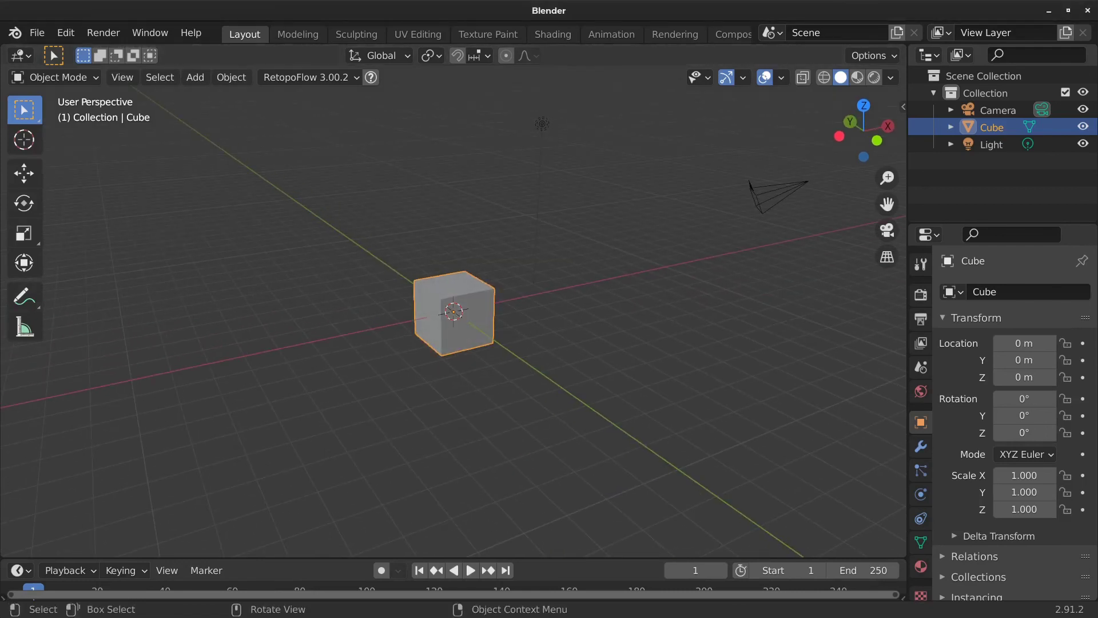
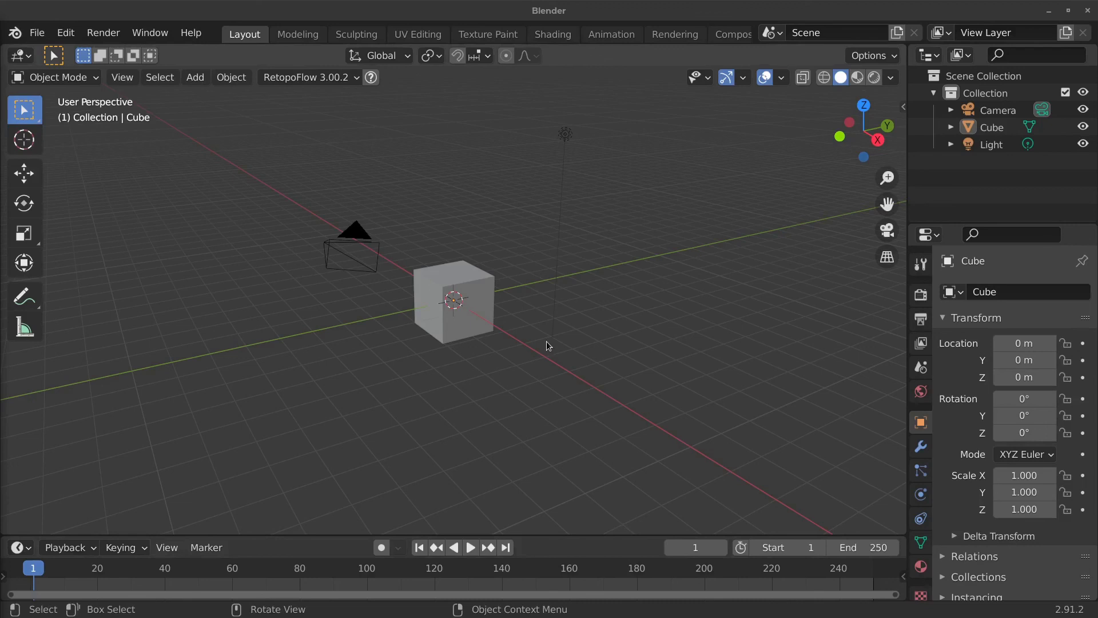
middle_click_drag(504, 272, 438, 293)
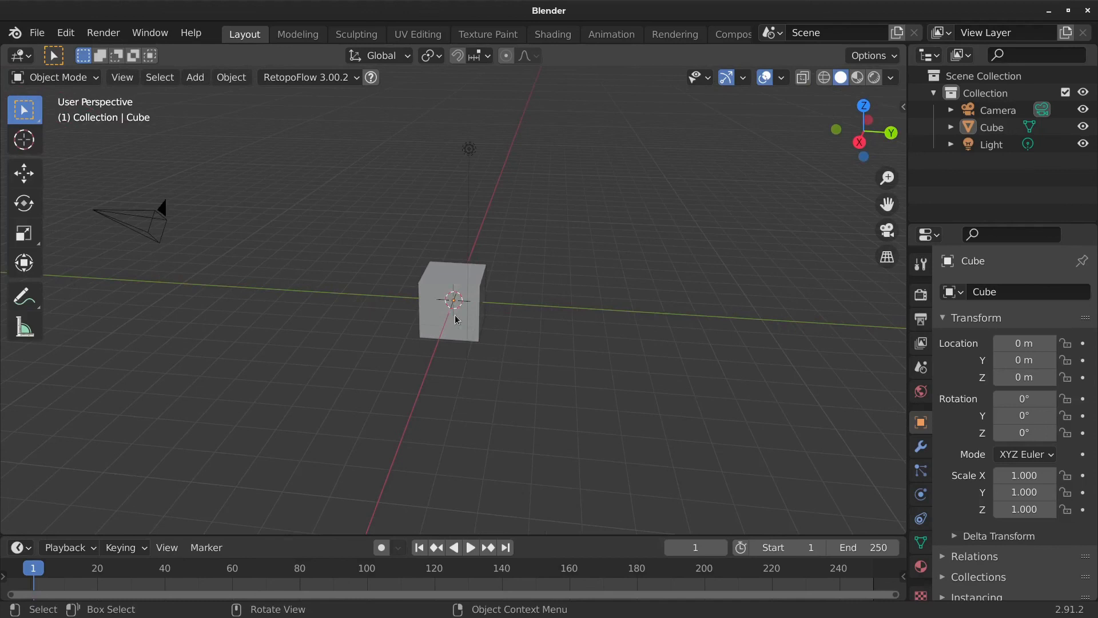
middle_click_drag(498, 311, 562, 319)
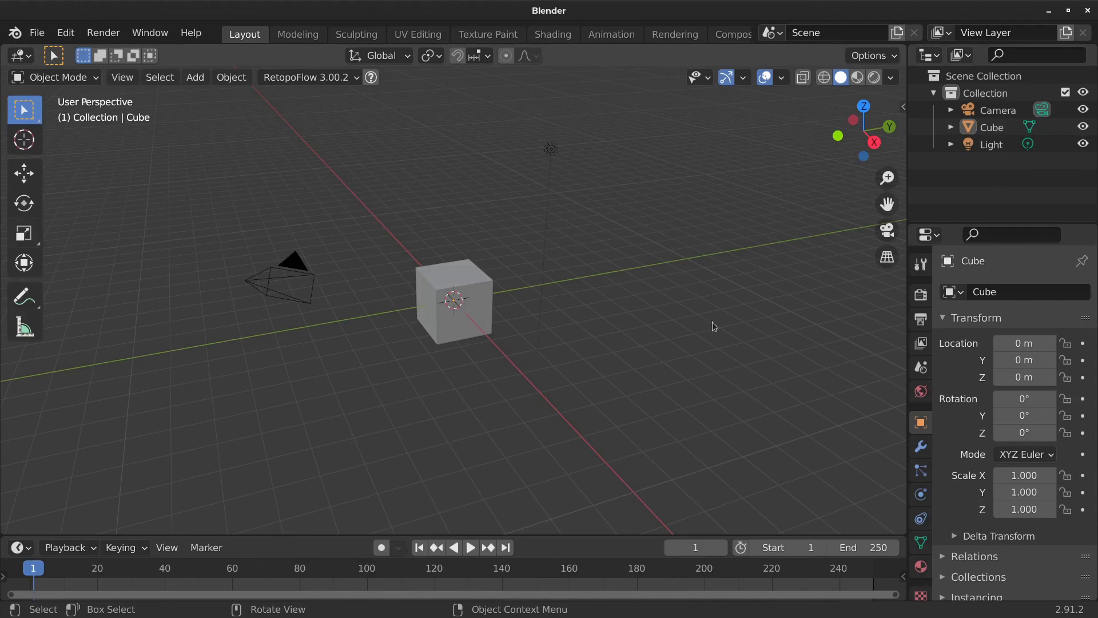
- Switch the viewport to Rendered shading and show the scene's render properties in a widened properties editor
left_click(874, 81)
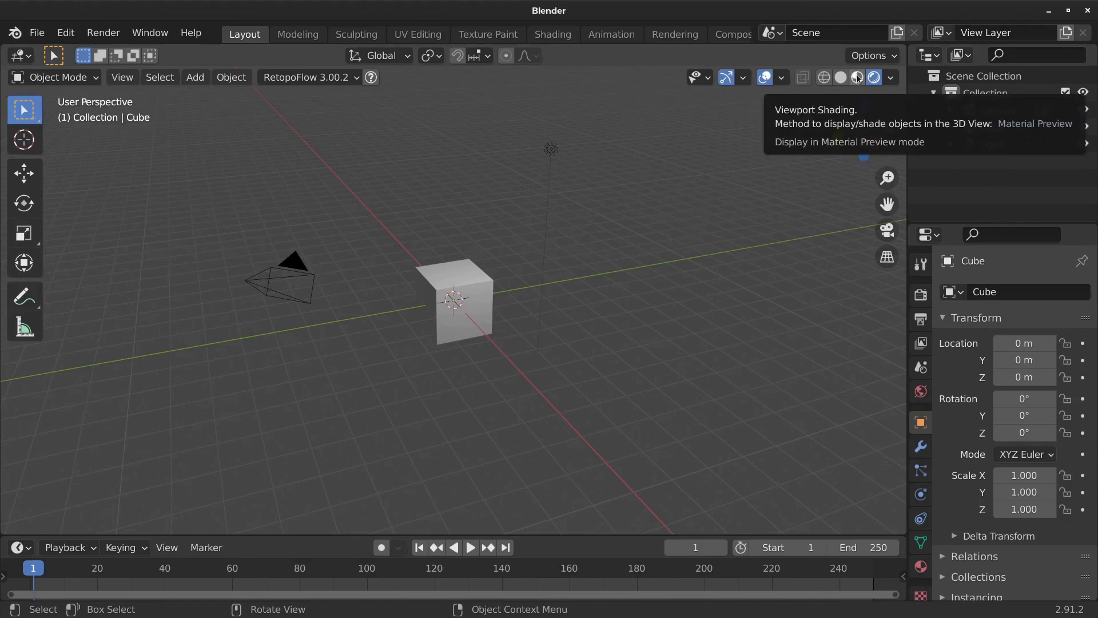
left_click(925, 294)
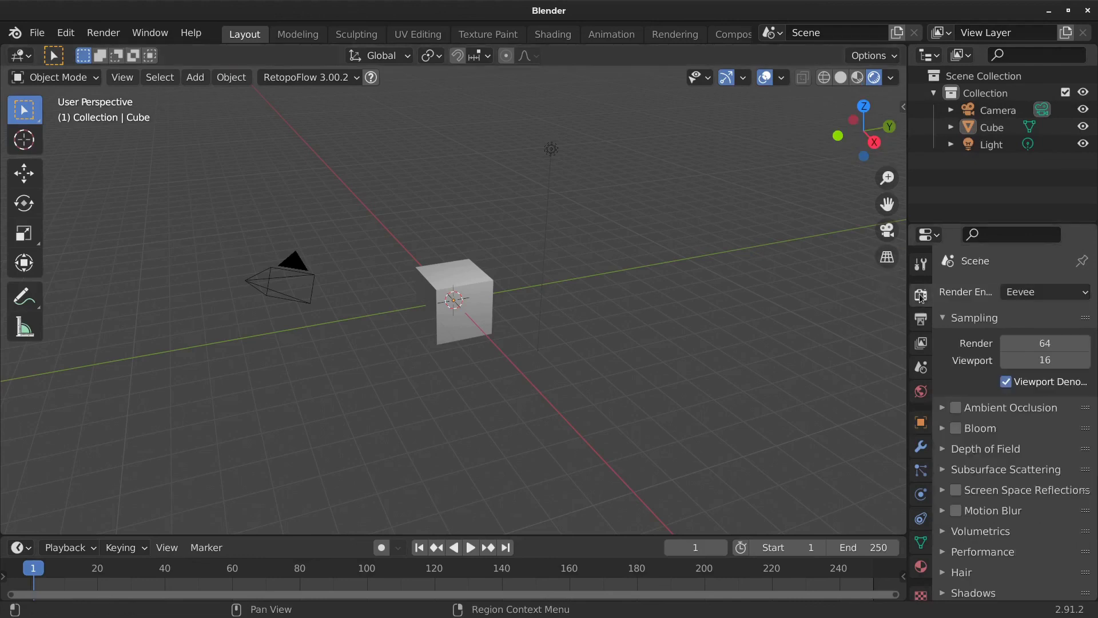
left_click_drag(909, 296, 808, 296)
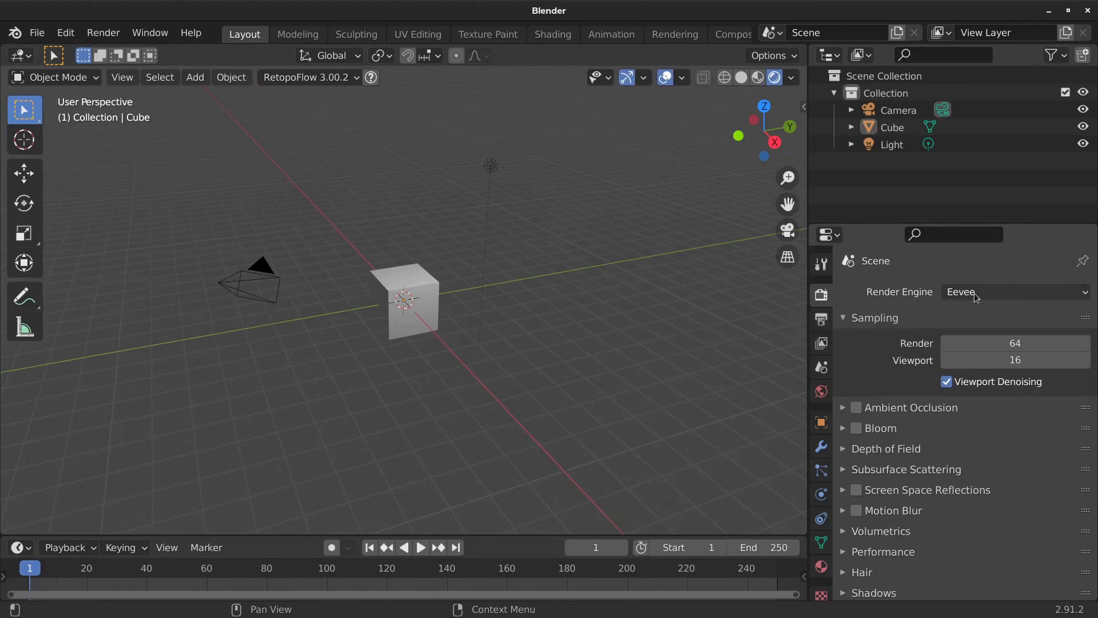
- Set the render engine to Cycles and view the rendered cube up close
left_click(993, 295)
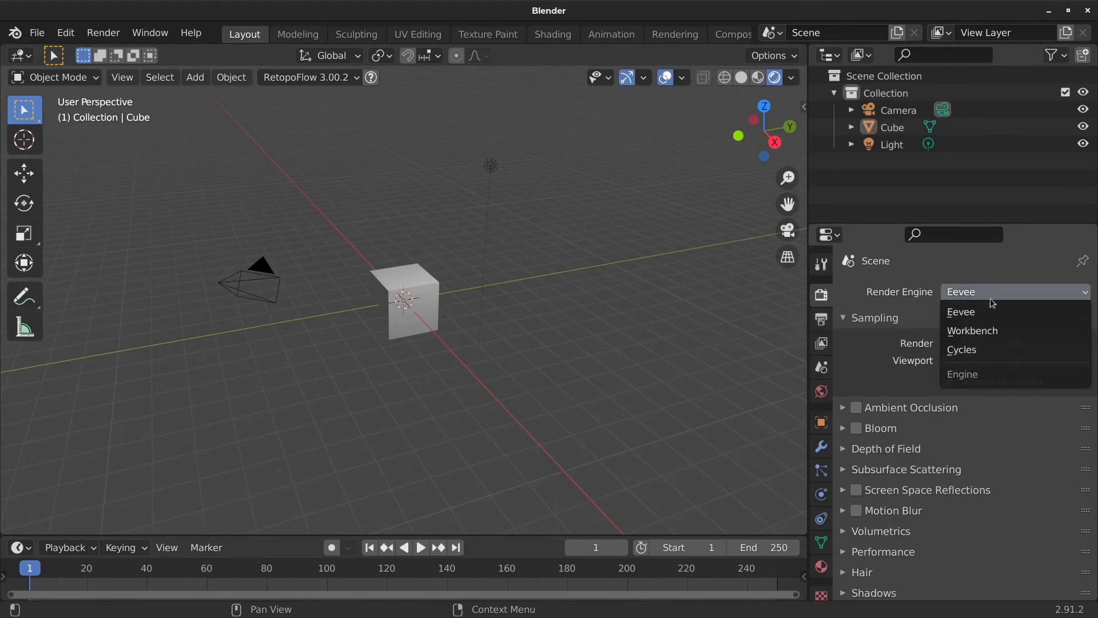
left_click(982, 349)
scroll(403, 329, "up", 6)
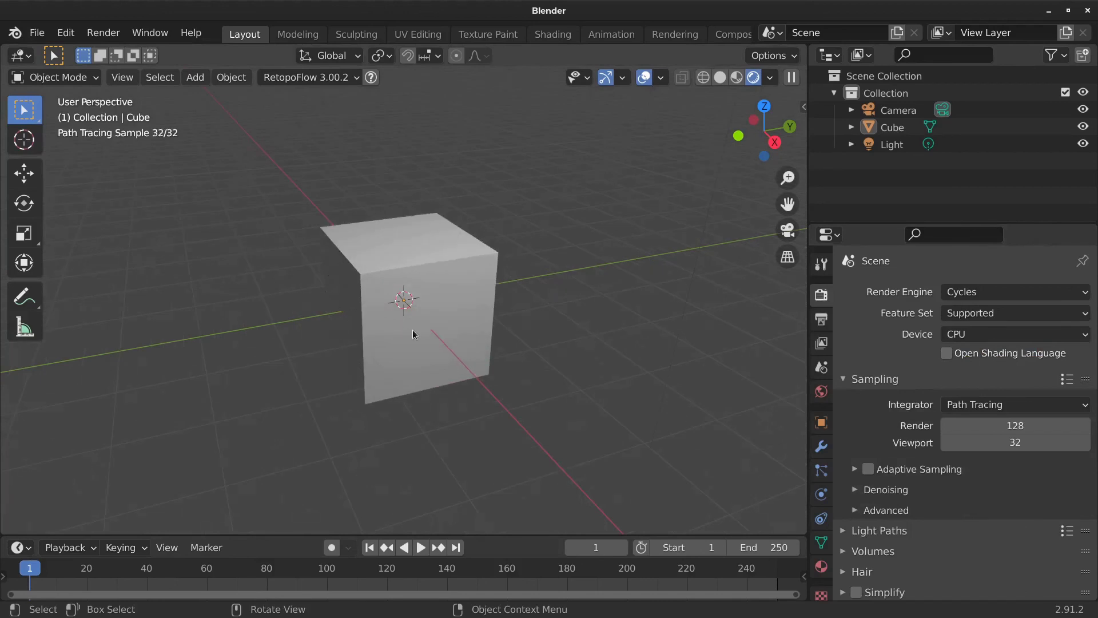
- Set the render engine to Eevee and view the rendered cube from several angles
middle_click_drag(419, 336, 497, 341)
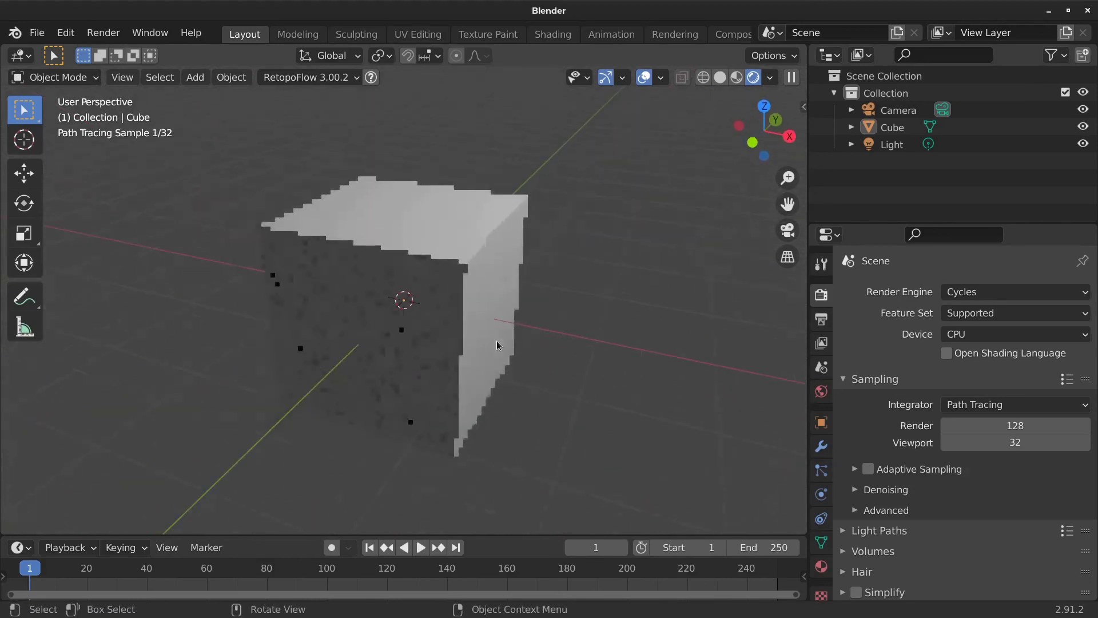
scroll(496, 341, "down", 1)
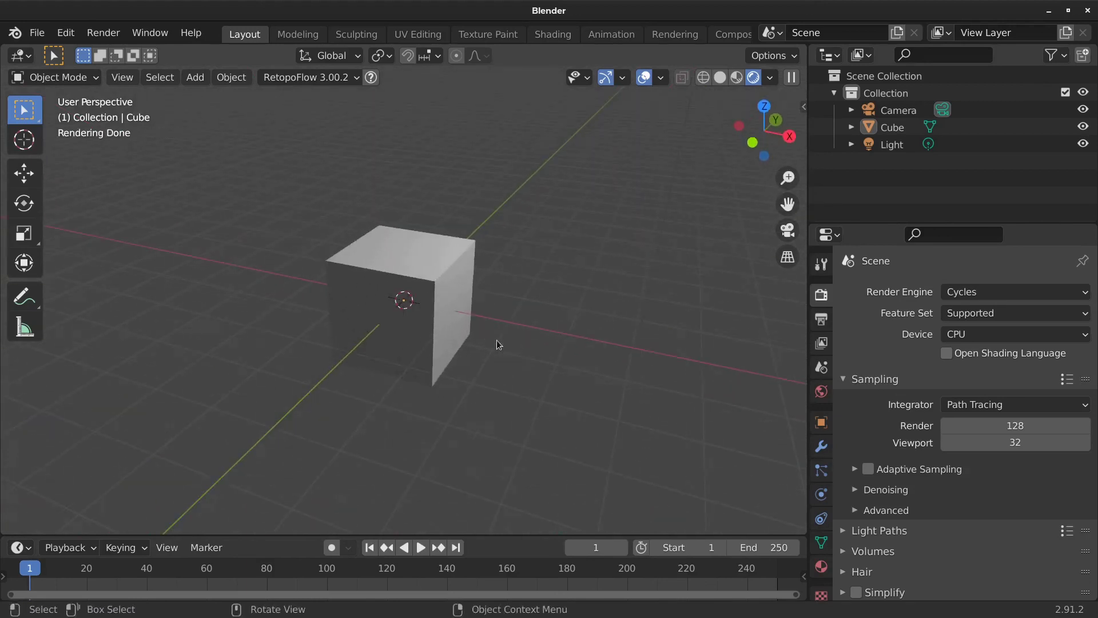
middle_click_drag(458, 303, 306, 292)
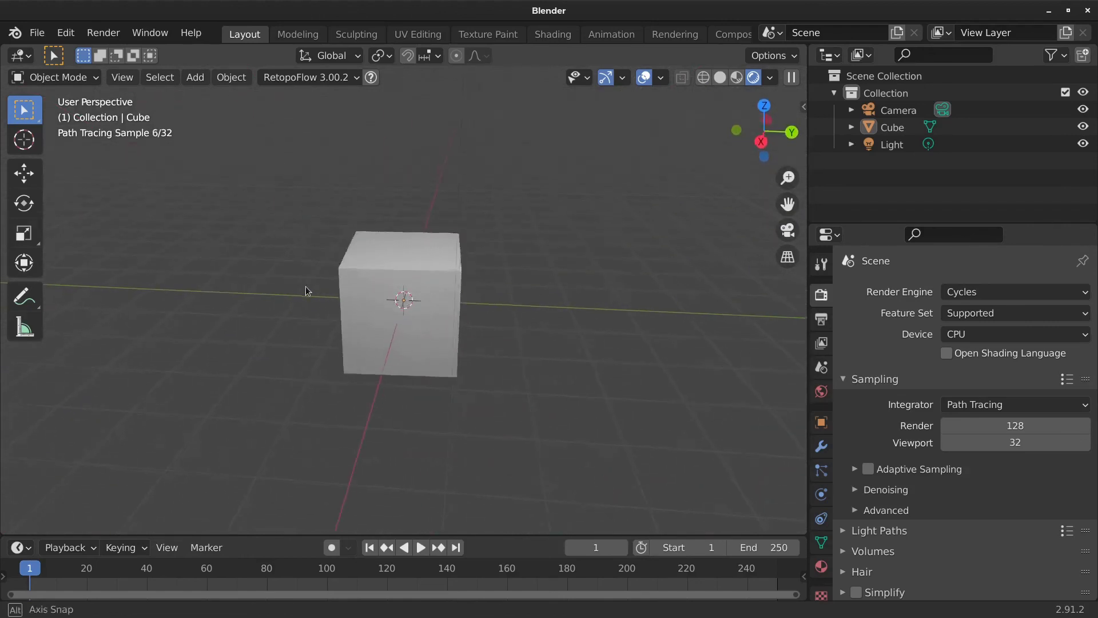
left_click(959, 296)
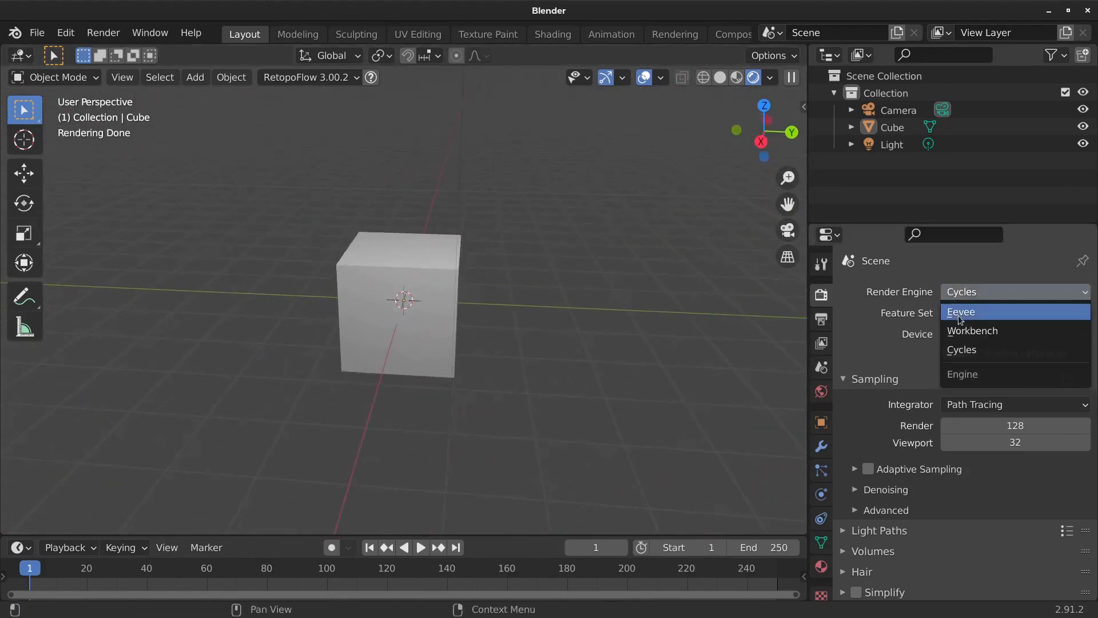
left_click(961, 315)
middle_click_drag(419, 327, 396, 361)
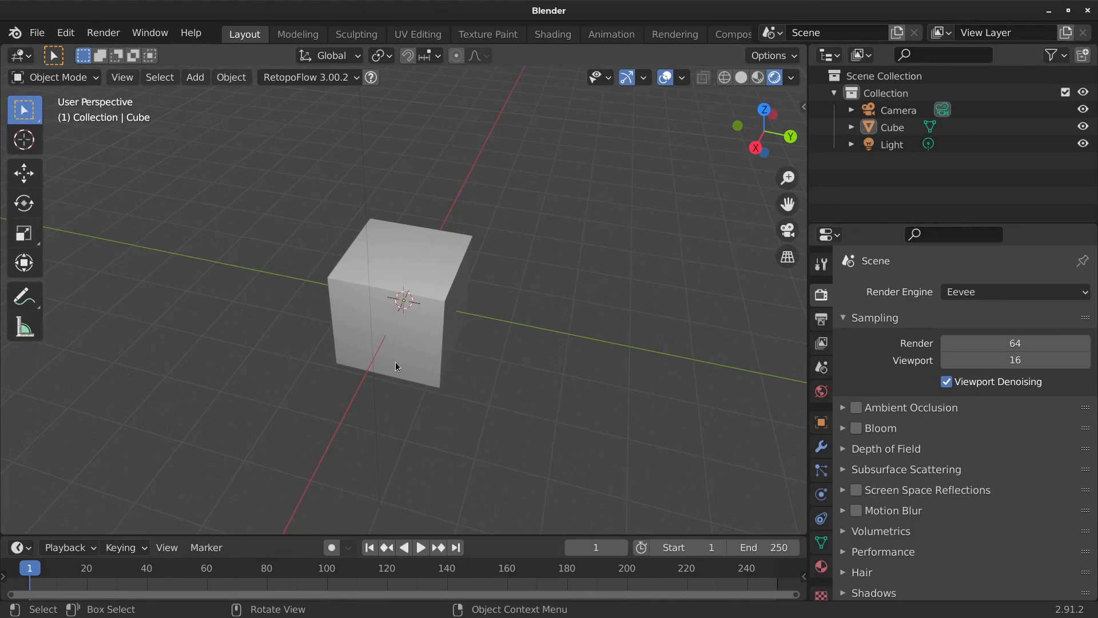
mouse_move(482, 335)
middle_mouse_down()
mouse_move(374, 305)
mouse_move(379, 331)
mouse_move(556, 317)
mouse_move(465, 323)
middle_mouse_up()
scroll(464, 324, "up", 2)
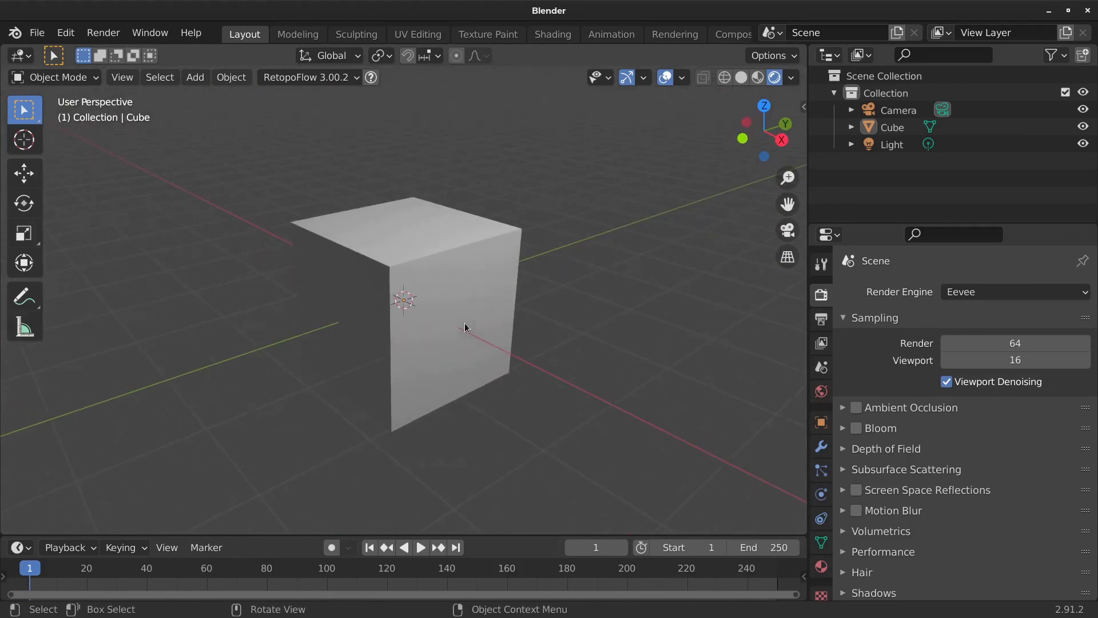
- Compare the rendered cube by switching the render engine to Cycles and back to Eevee
left_click(955, 291)
left_click(972, 348)
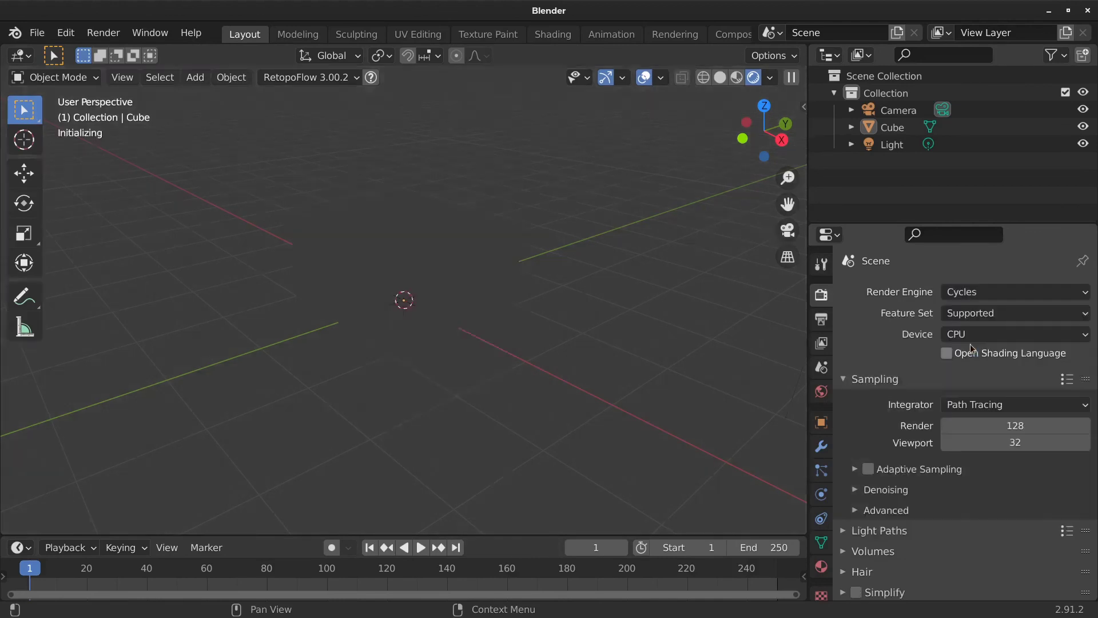
left_click(973, 296)
left_click(967, 313)
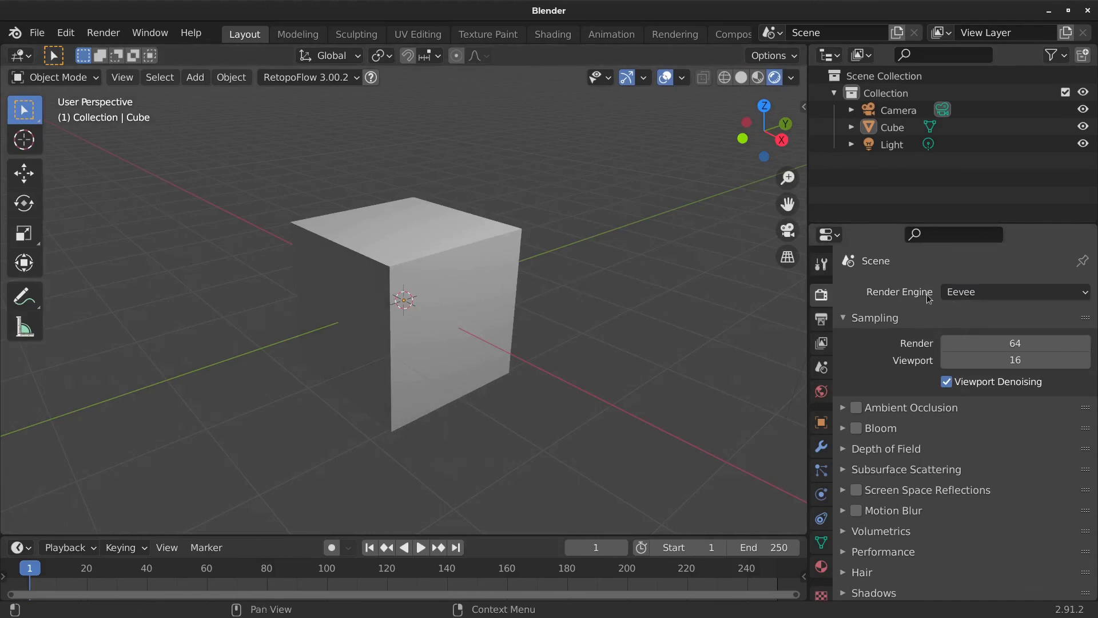
left_click(775, 78)
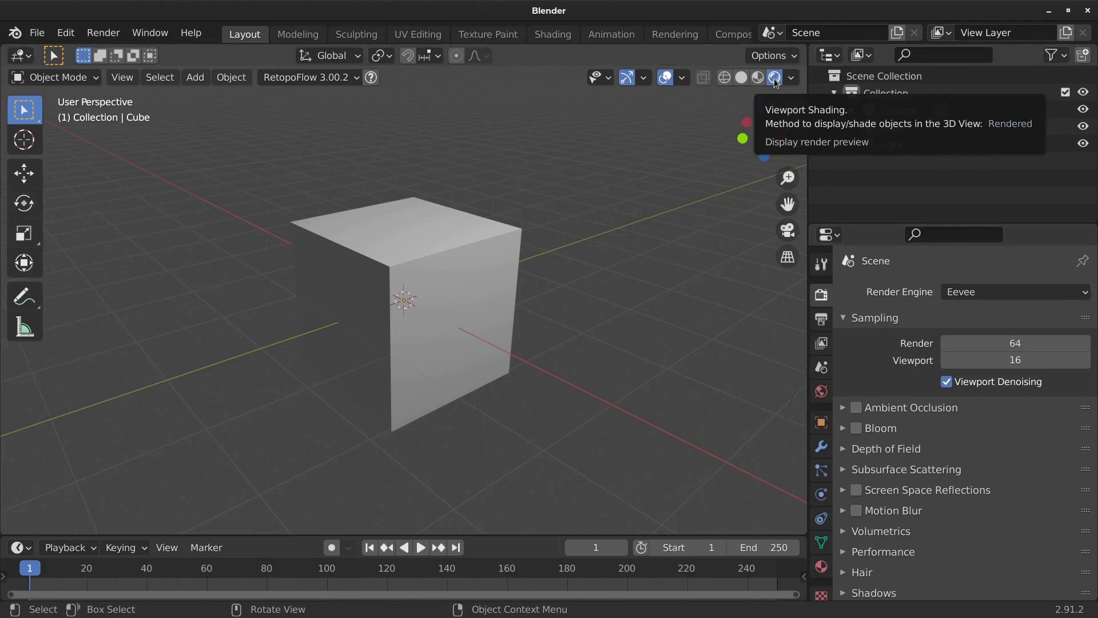
mouse_move(662, 196)
middle_mouse_down()
mouse_move(590, 264)
mouse_move(471, 247)
middle_mouse_up()
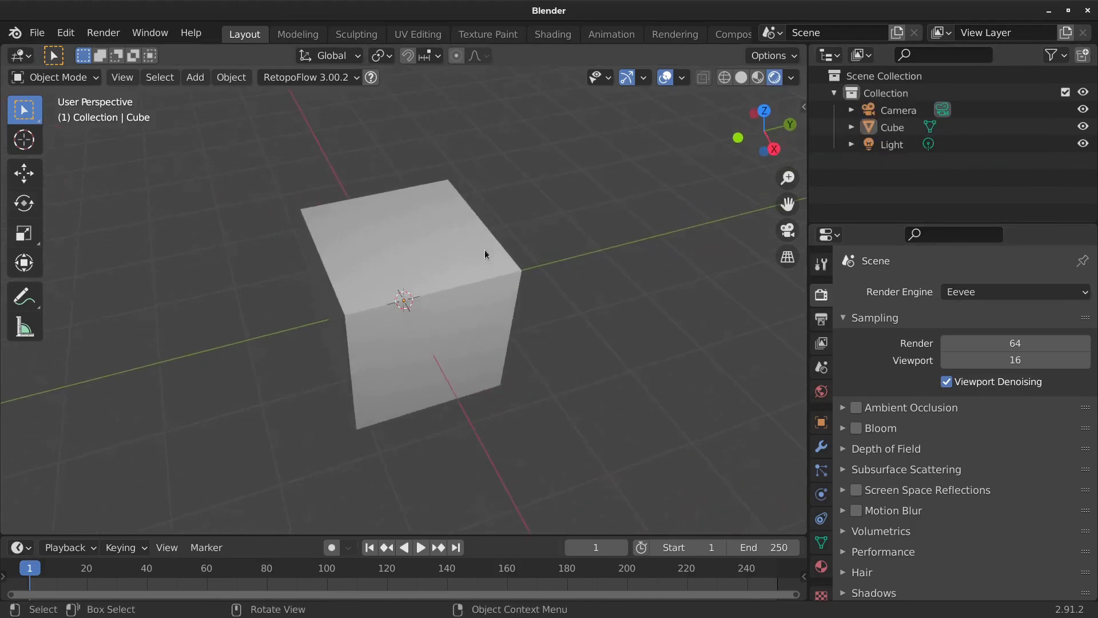
- Set the render engine to Cycles and view the rendered cube from a lower angle
left_click(1015, 291)
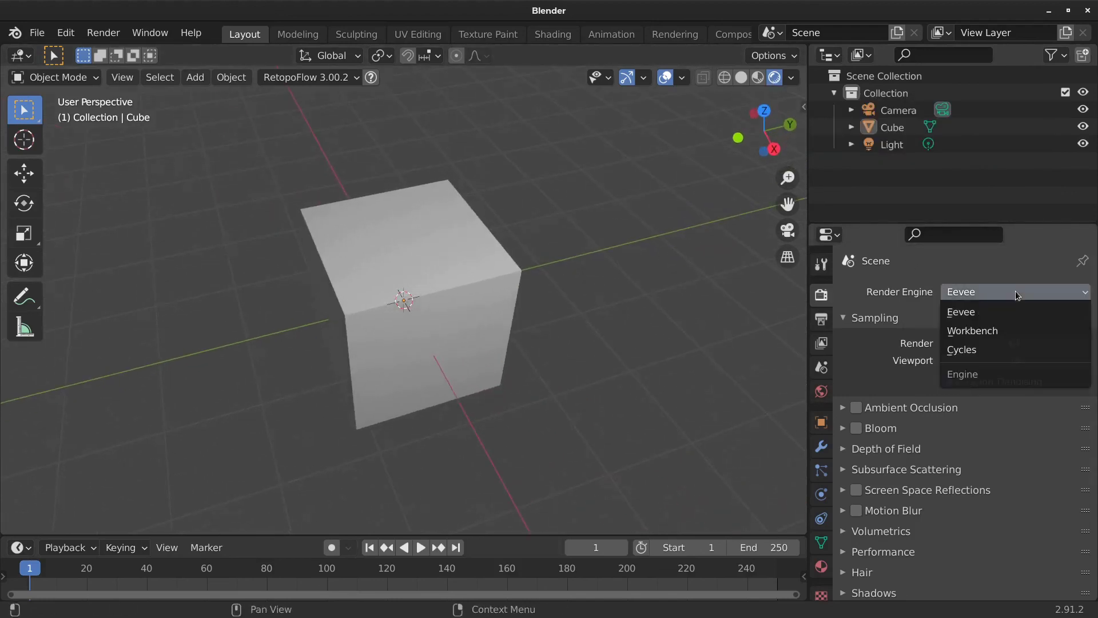
left_click(976, 356)
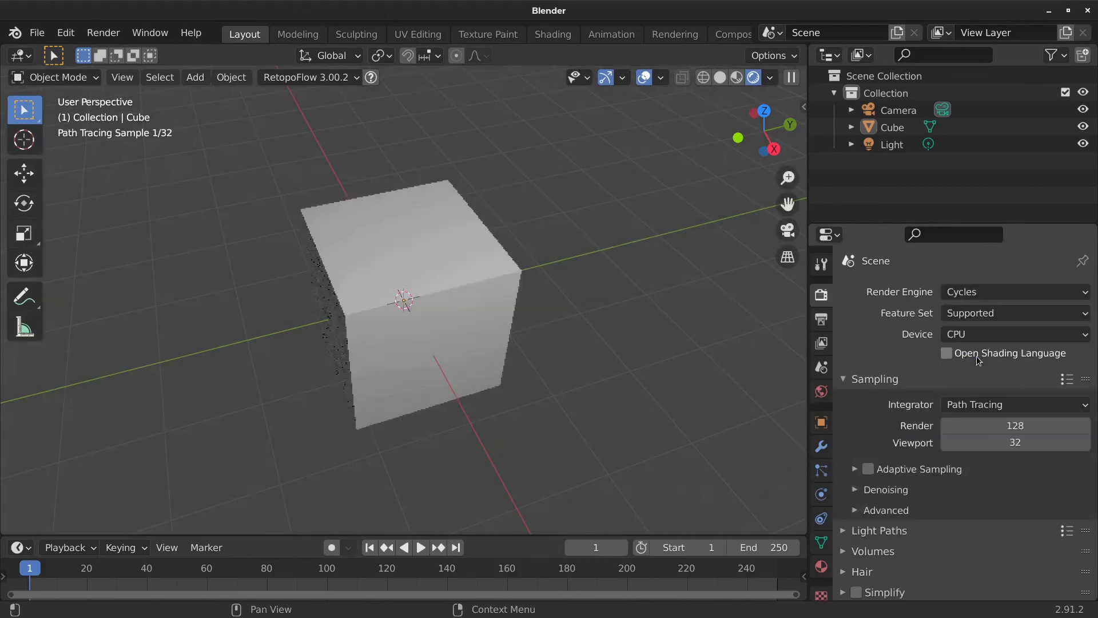
mouse_move(755, 311)
middle_mouse_down()
mouse_move(624, 234)
mouse_move(614, 250)
middle_mouse_up()
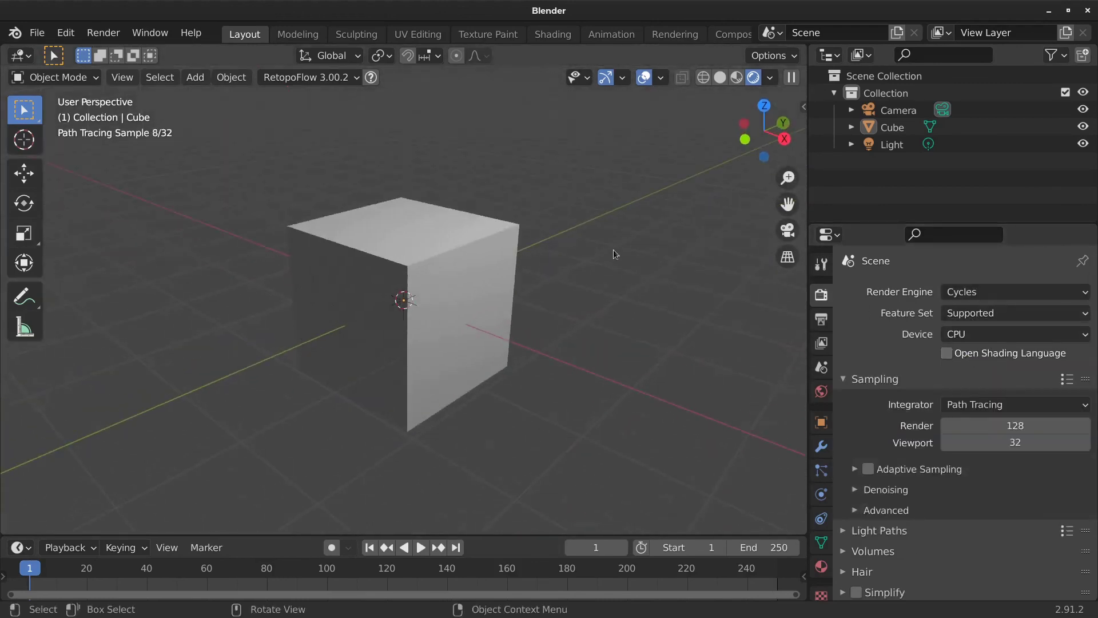
- Preview the cube in Material Preview shading, and switch the viewport to Solid shading
left_click(737, 78)
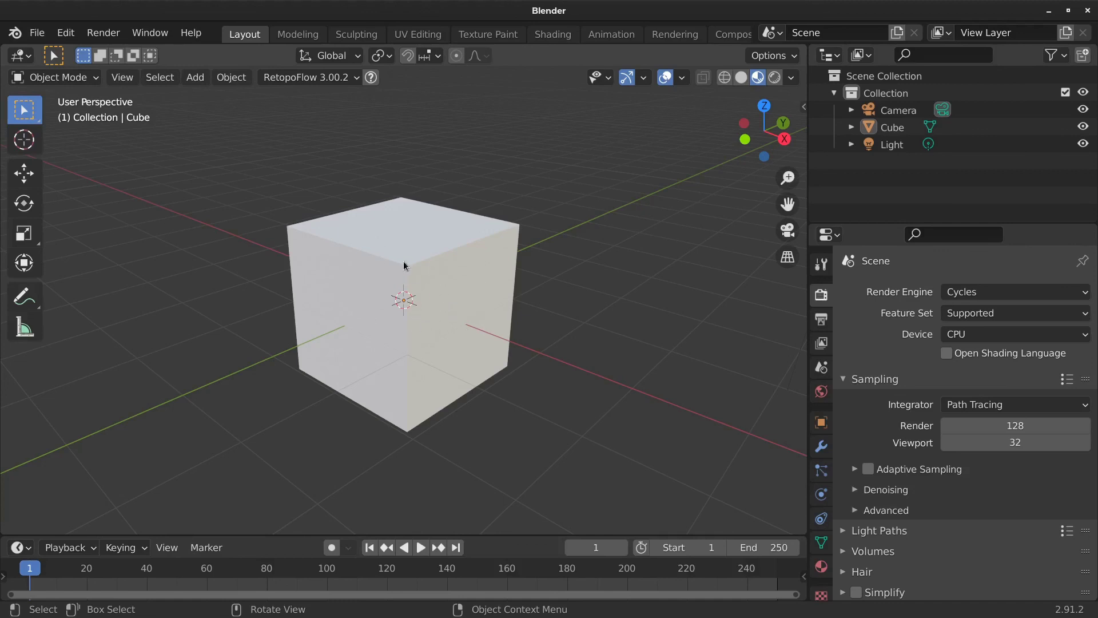
left_click(740, 80)
mouse_move(386, 258)
middle_mouse_down()
mouse_move(388, 270)
mouse_move(507, 300)
mouse_move(631, 262)
mouse_move(451, 270)
mouse_move(623, 129)
mouse_move(570, 290)
mouse_move(559, 260)
middle_mouse_up()
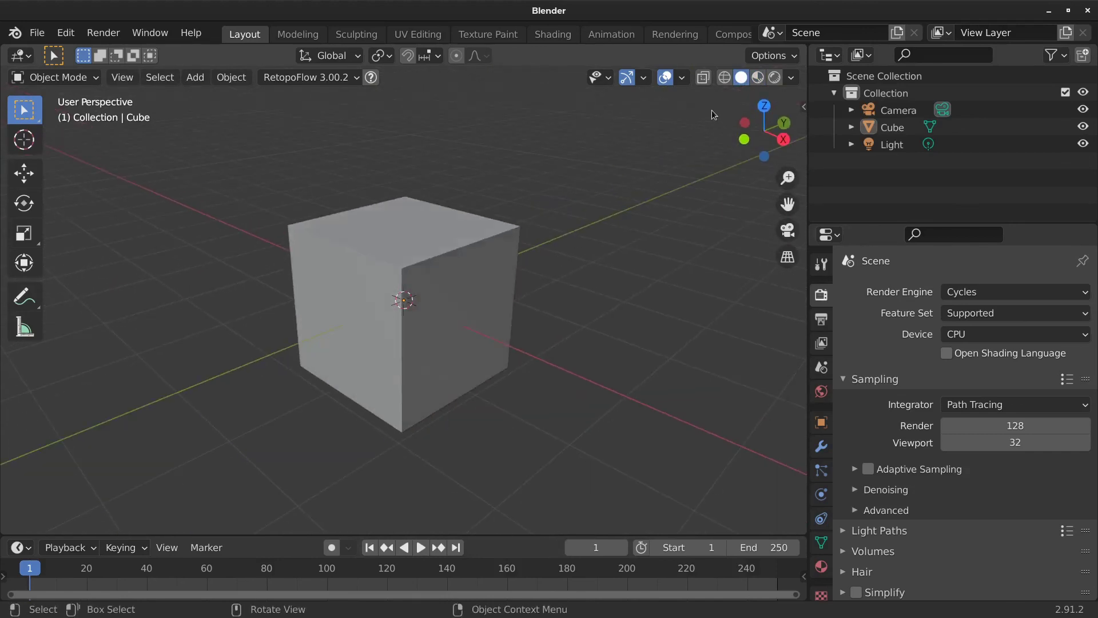
- View the cube in Wireframe shading and return the viewport to Solid shading
left_click(725, 80)
mouse_move(454, 272)
middle_mouse_down()
mouse_move(449, 409)
mouse_move(555, 410)
mouse_move(557, 276)
mouse_move(466, 229)
mouse_move(400, 355)
mouse_move(363, 284)
mouse_move(445, 359)
mouse_move(436, 184)
middle_mouse_up()
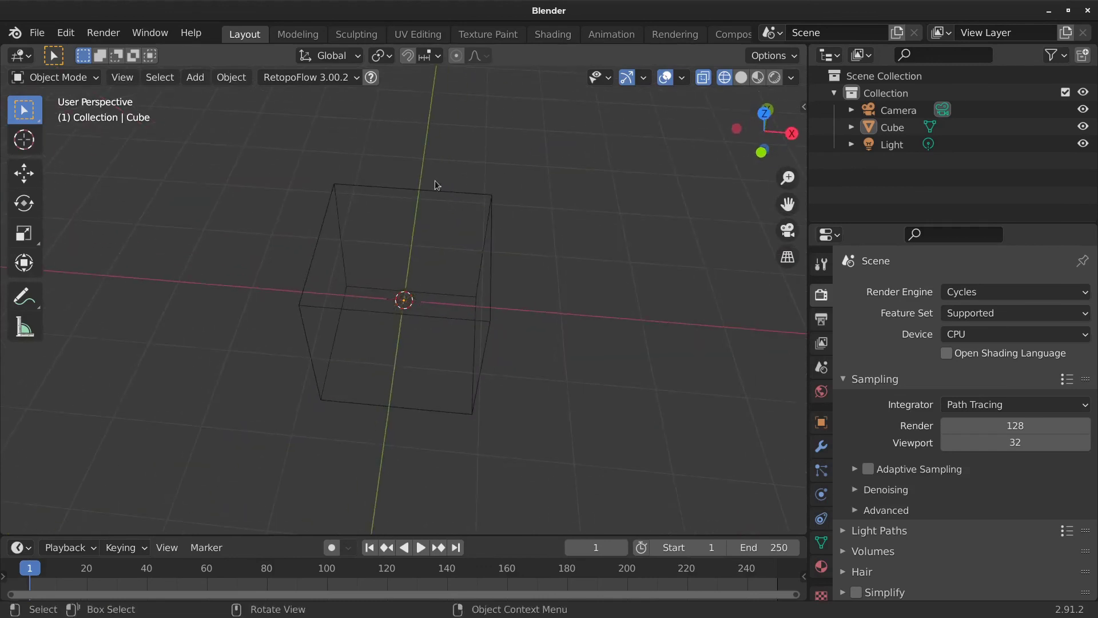
left_click(739, 79)
mouse_move(606, 324)
middle_mouse_down()
mouse_move(566, 364)
mouse_move(487, 320)
middle_mouse_up()
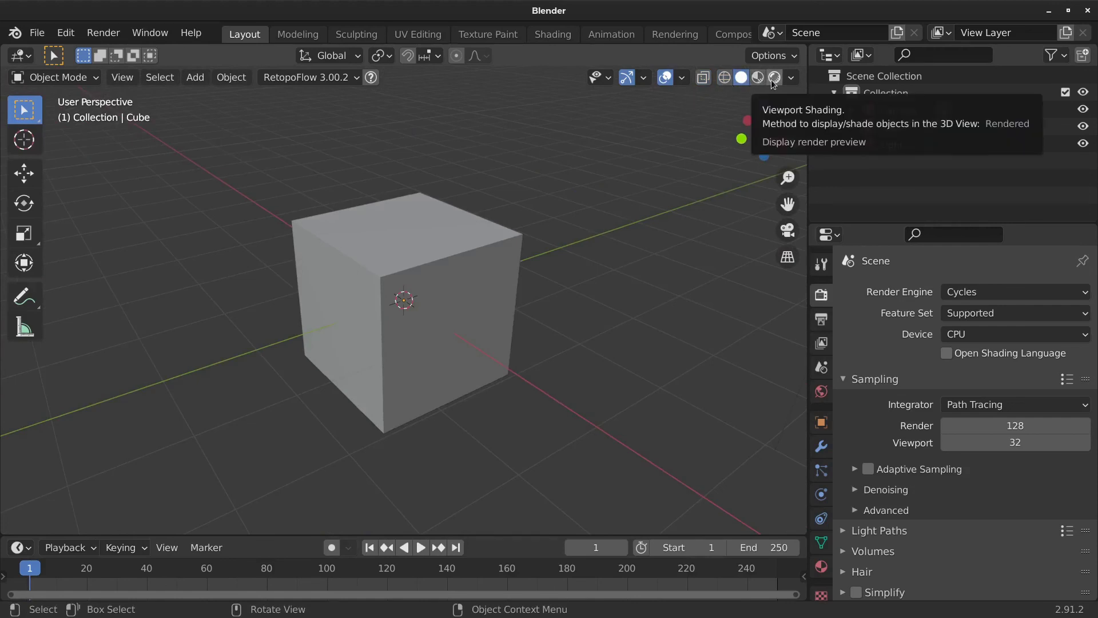
- Set the Solid shading's lighting to MatCap and choose the matte red matcap
left_click(790, 79)
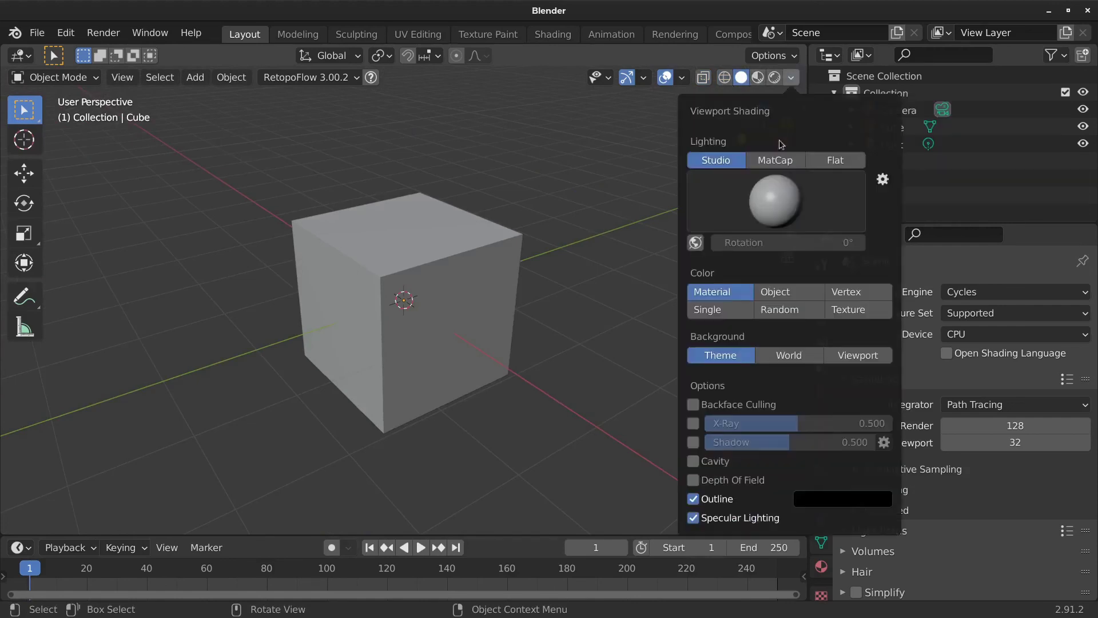
left_click(777, 161)
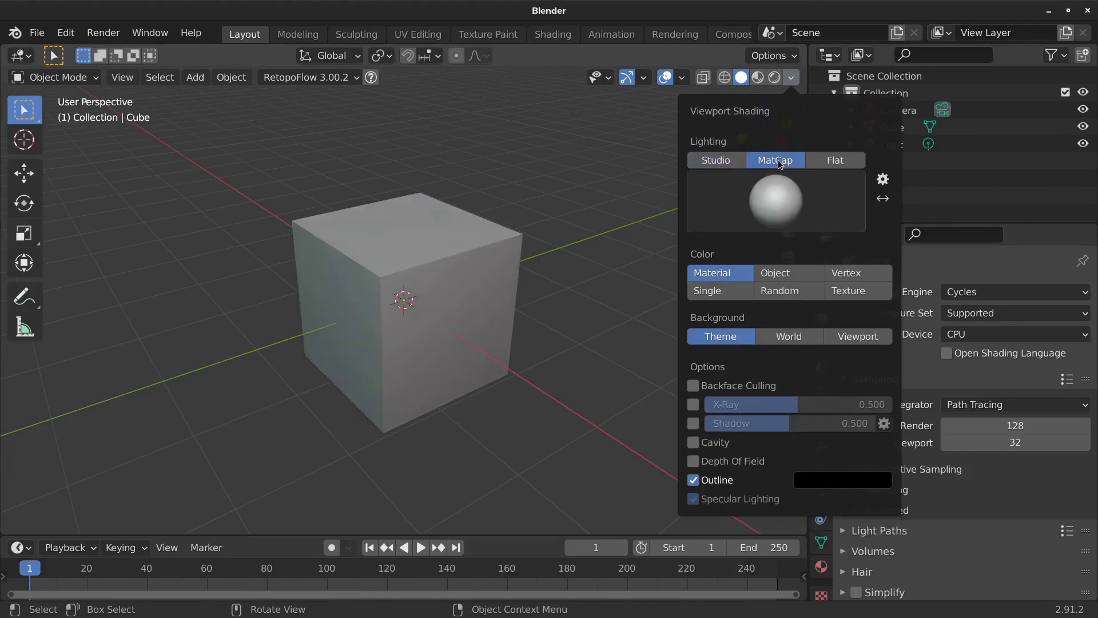
left_click(777, 197)
left_click(520, 310)
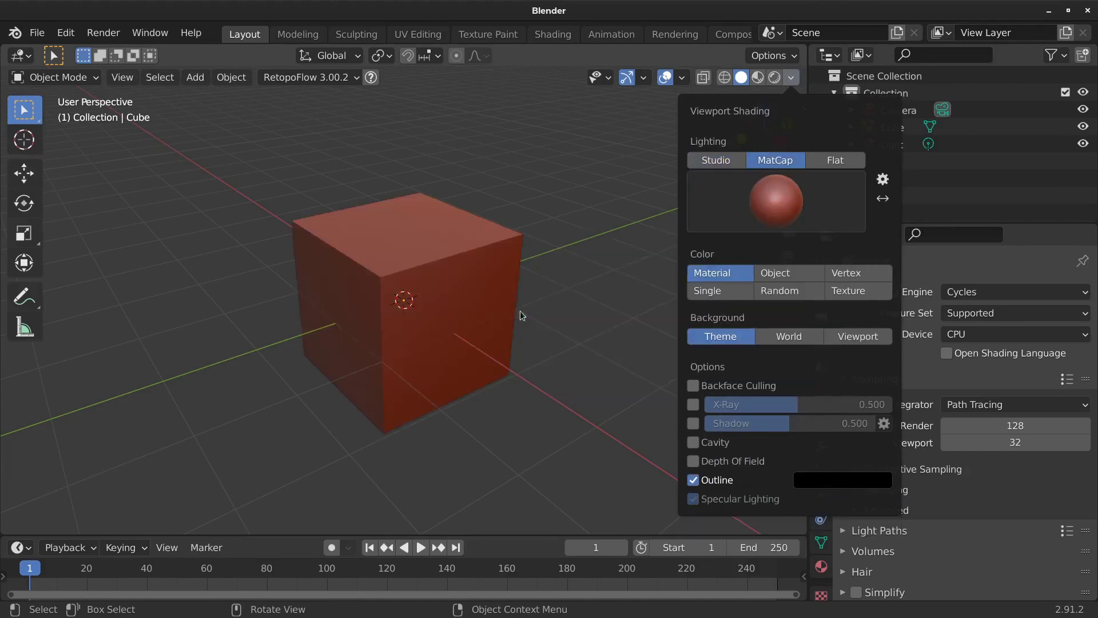
- Try several other matcaps on the cube, including the glossy light-grey and blue-grey ones, ending with the matte red one
left_click(764, 213)
left_click(735, 262)
left_click(773, 224)
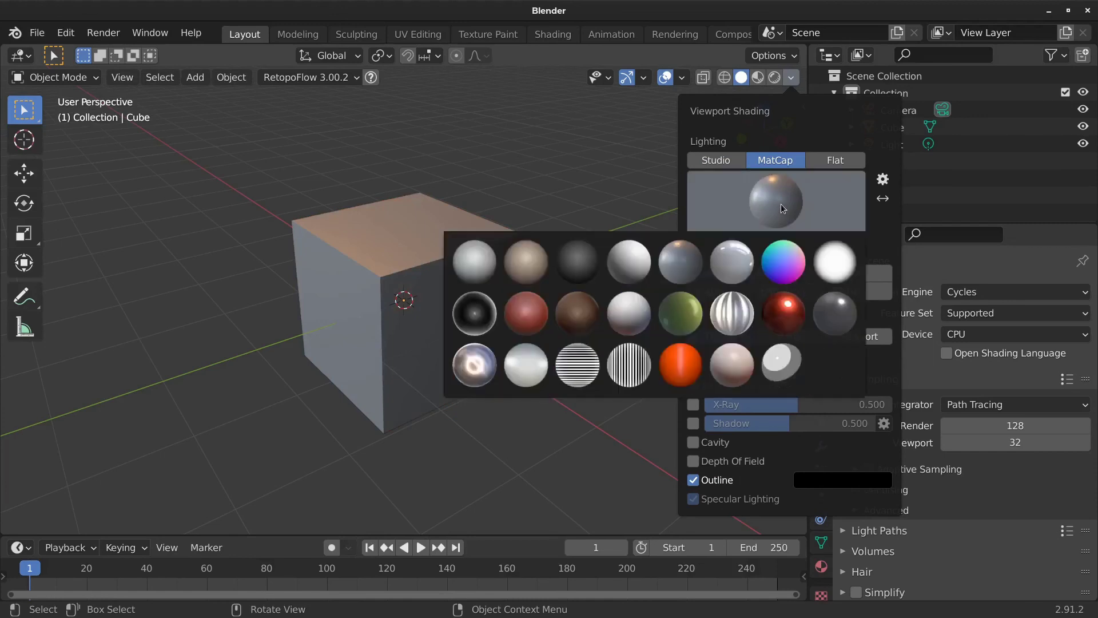
left_click(783, 271)
left_click(778, 213)
left_click(738, 252)
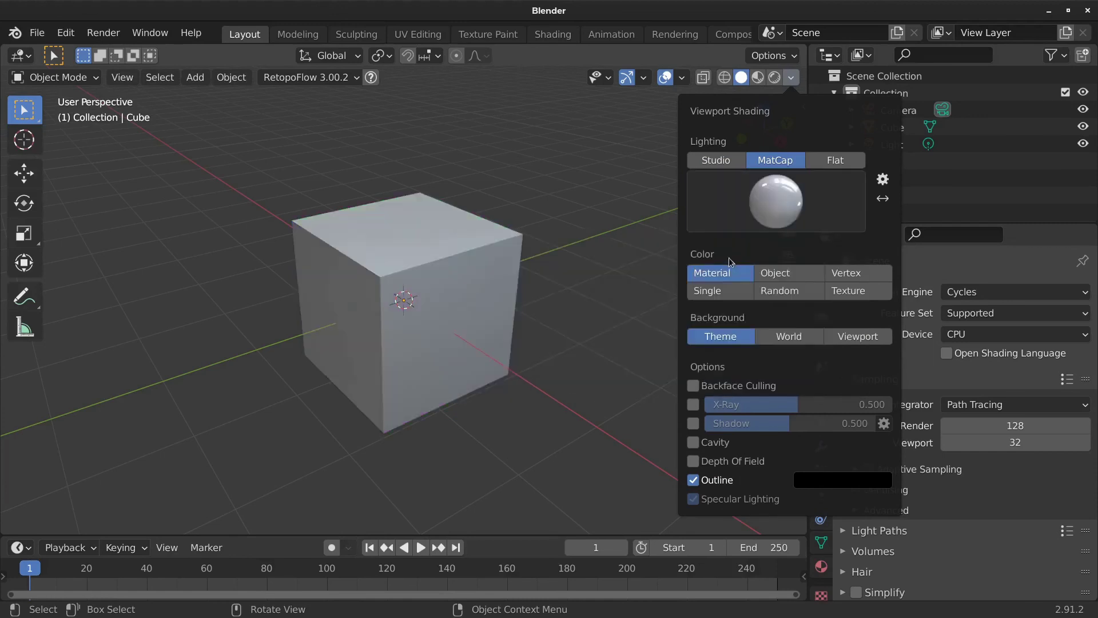
left_click(777, 206)
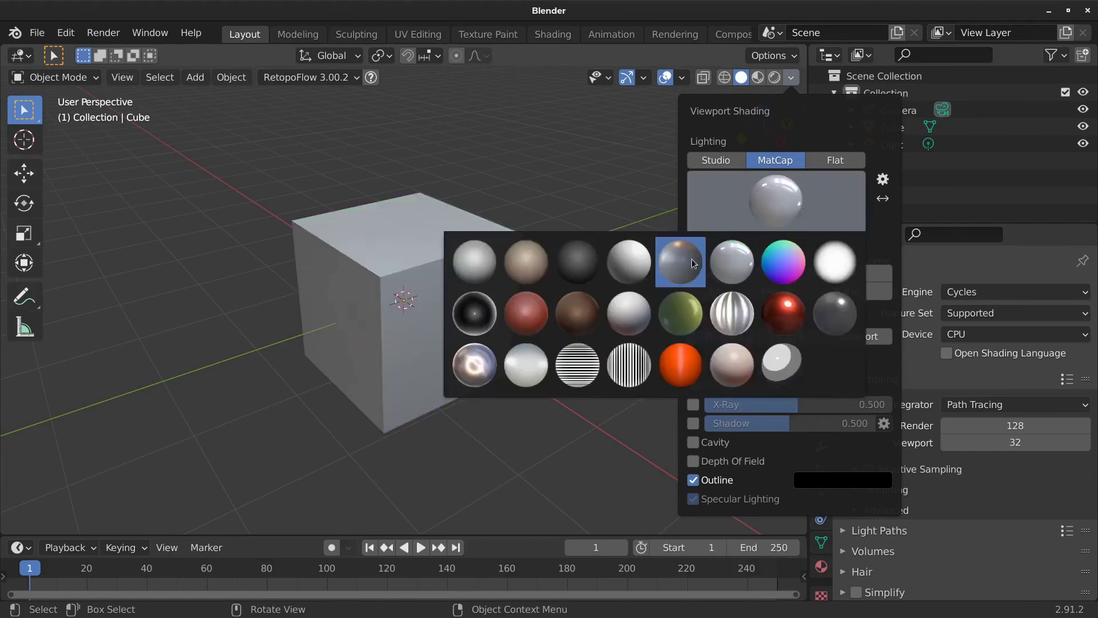
left_click(680, 262)
left_click(784, 195)
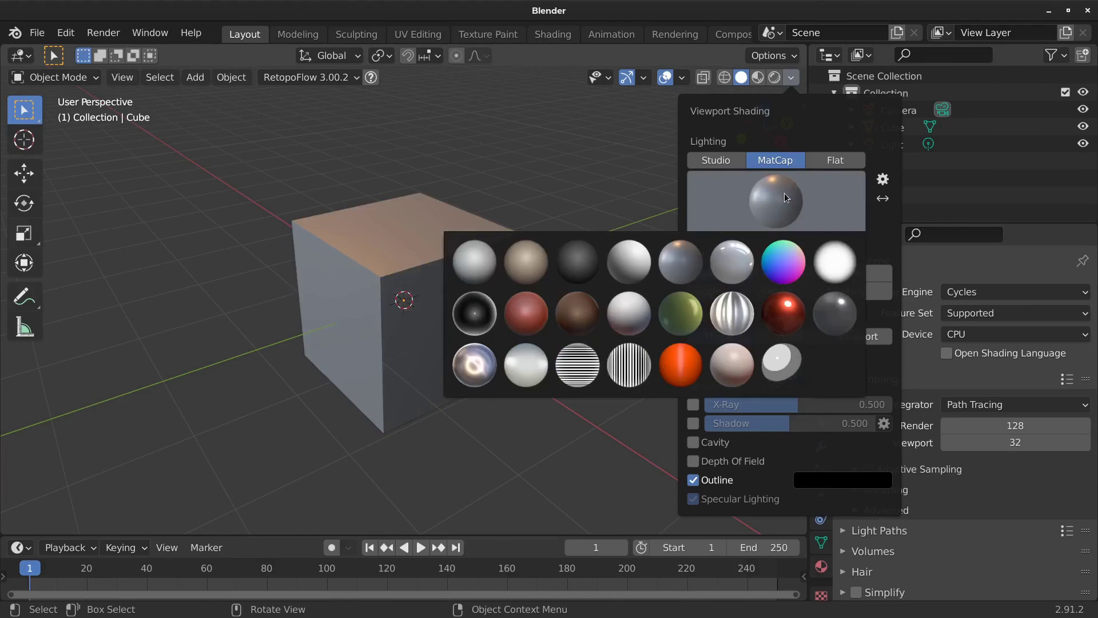
left_click(528, 319)
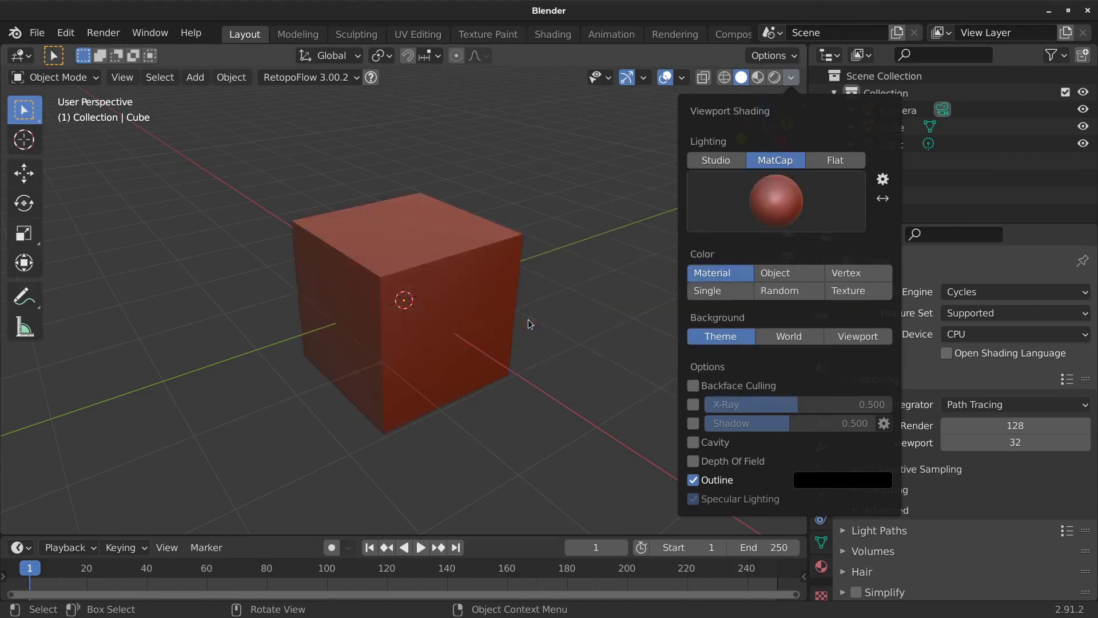
- Choose the plain light-grey matcap and set the Solid shading's lighting back to Studio
left_click(792, 80)
left_click(793, 80)
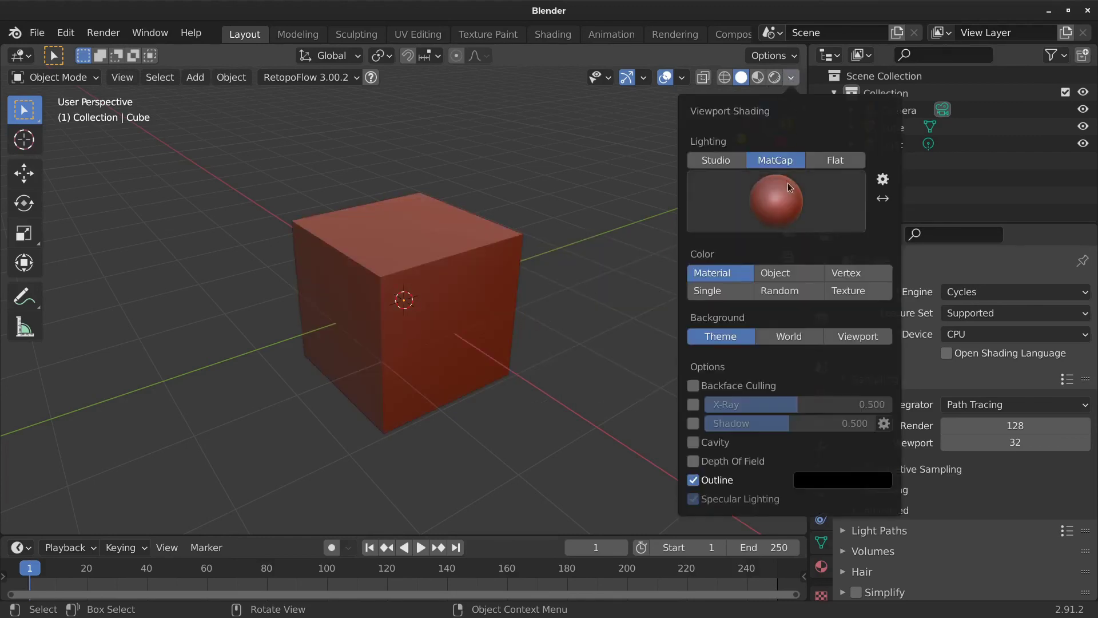
left_click(776, 197)
left_click(479, 268)
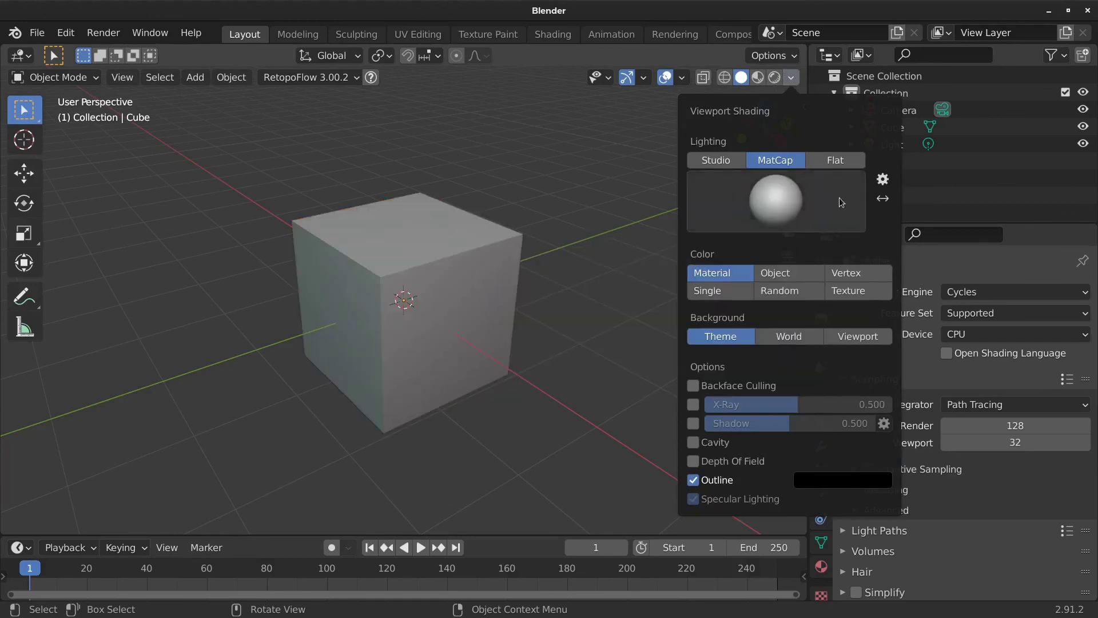
left_click(730, 162)
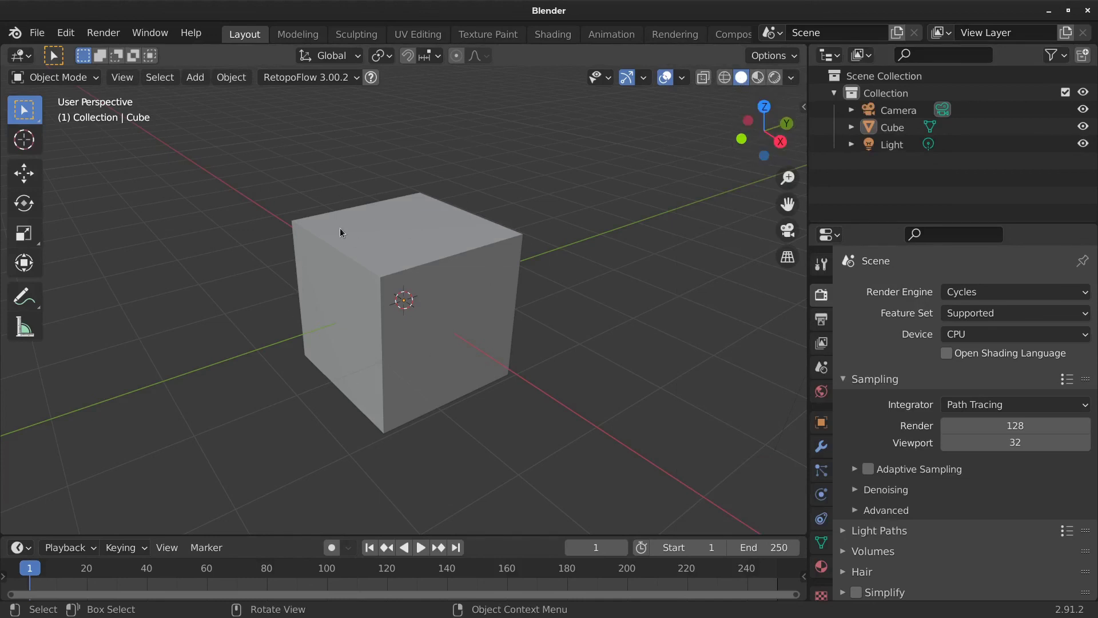
- Preview the cube in Rendered shading with Cycles and return the viewport to Solid shading
left_click(977, 293)
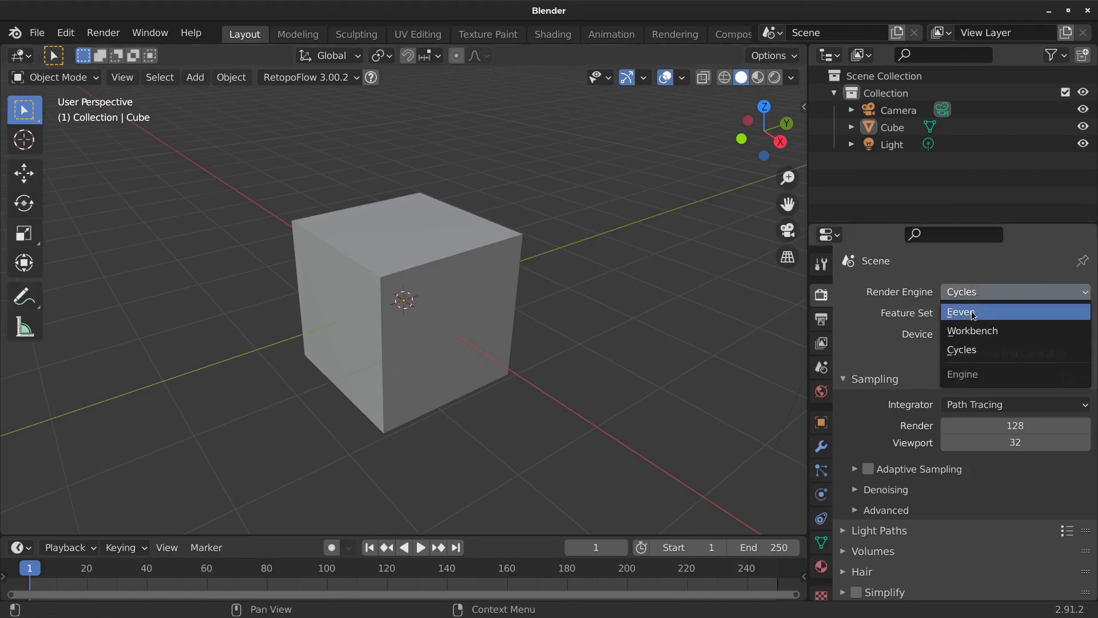
left_click(774, 77)
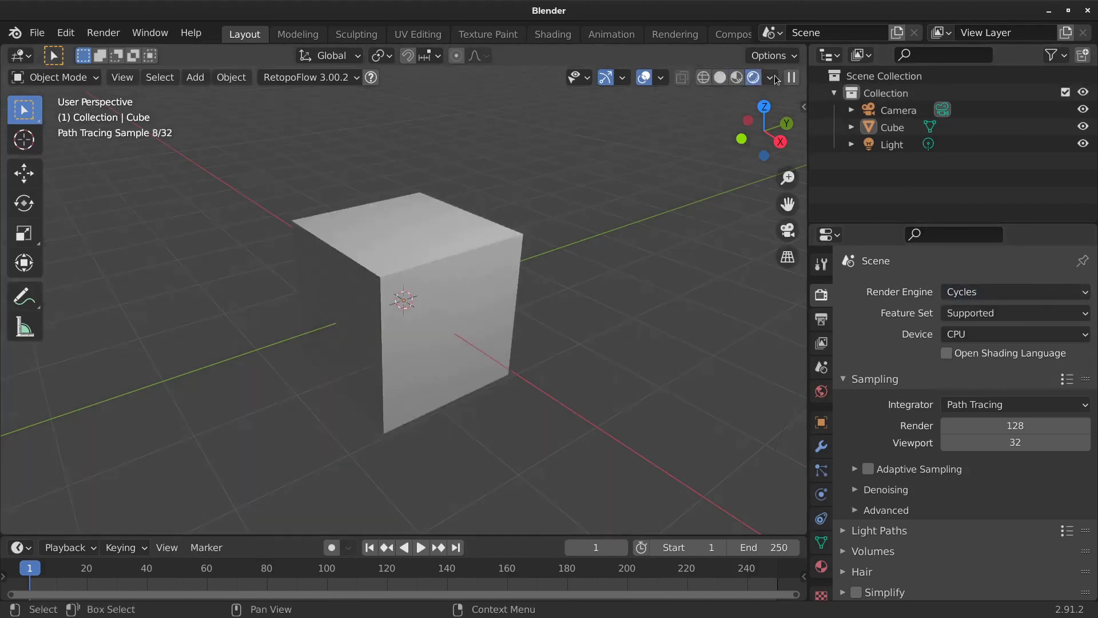
left_click(718, 79)
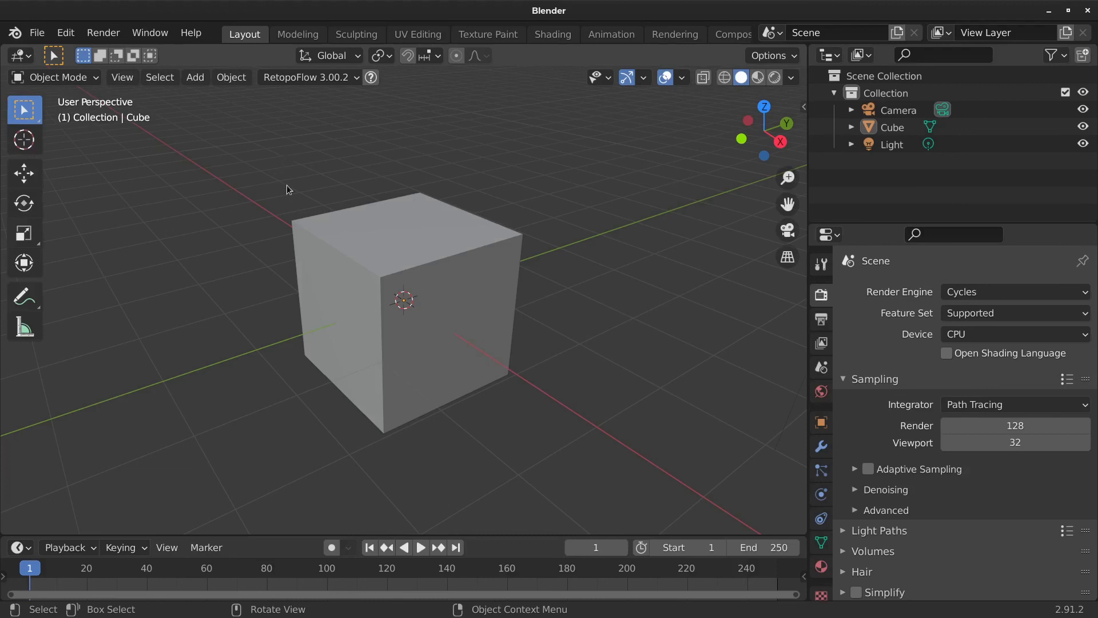
- Select the cube and move it freely away from the world origin, above the negative X side of the grid
scroll(287, 189, "down", 4)
left_click(407, 273)
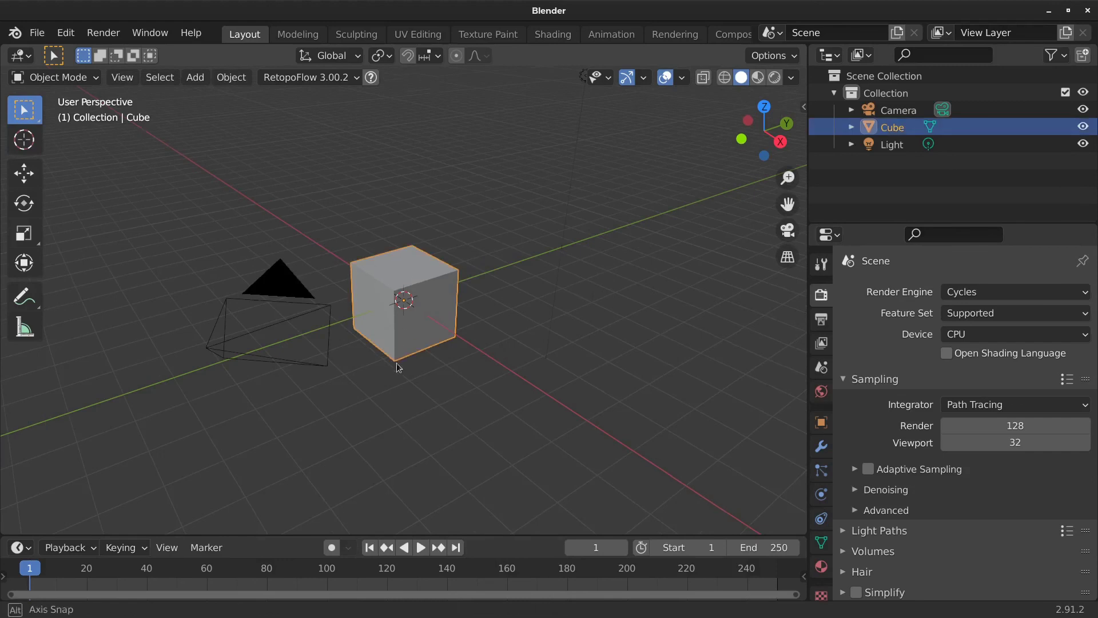
middle_click_drag(396, 362, 446, 319)
scroll(447, 324, "up", 1)
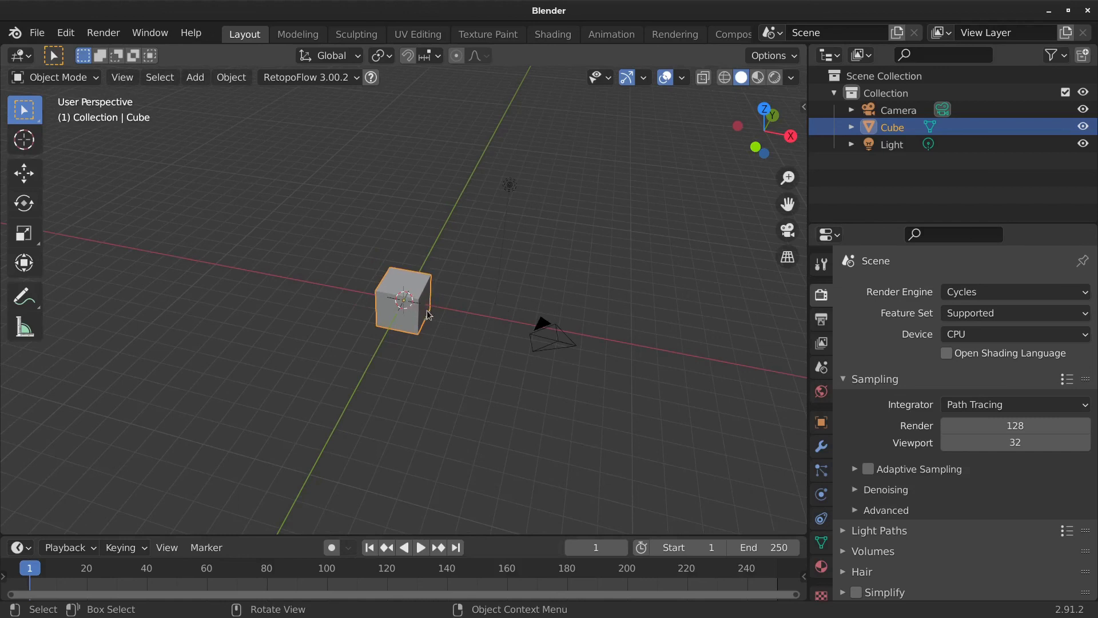
key("g")
left_click(339, 236)
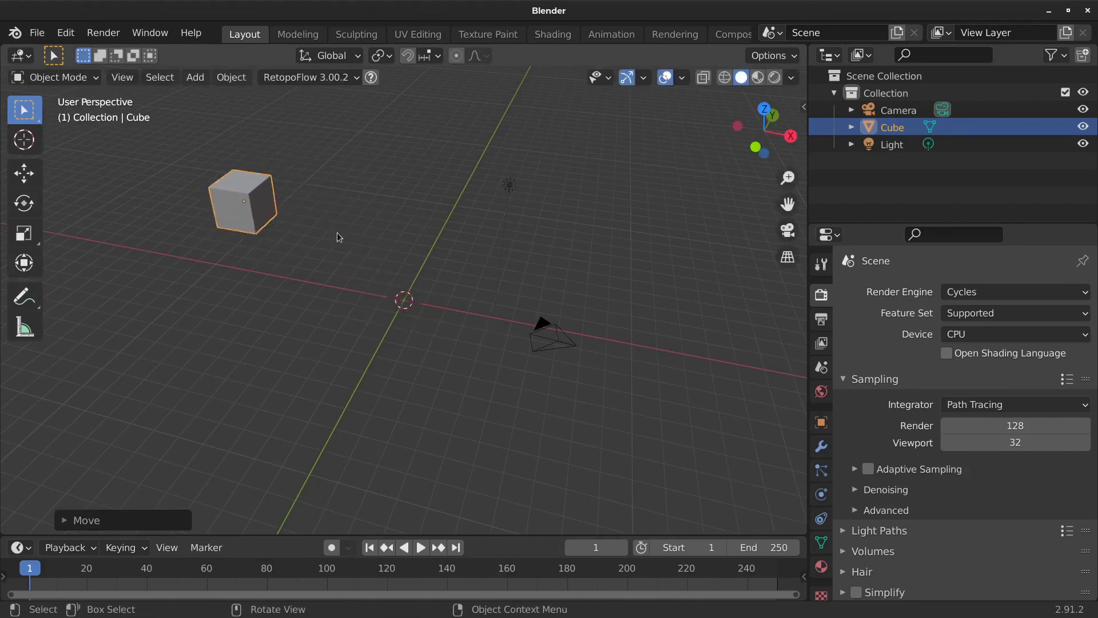
middle_click_drag(390, 301, 412, 303)
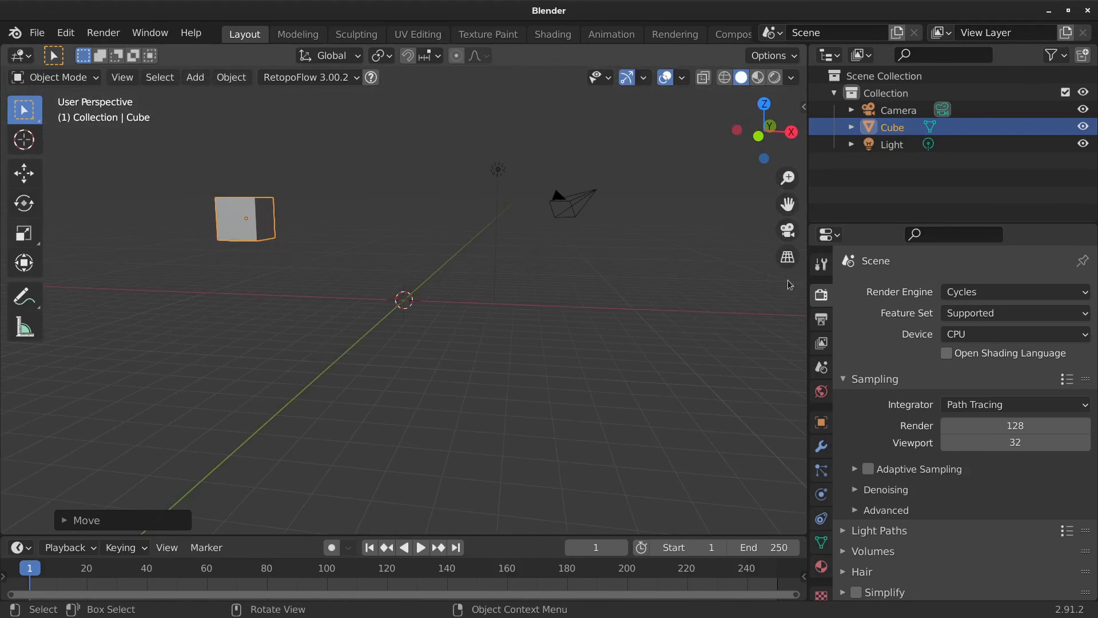
- Return the cube to the world origin by setting its X, Y and Z location together to 0 m
left_click(822, 424)
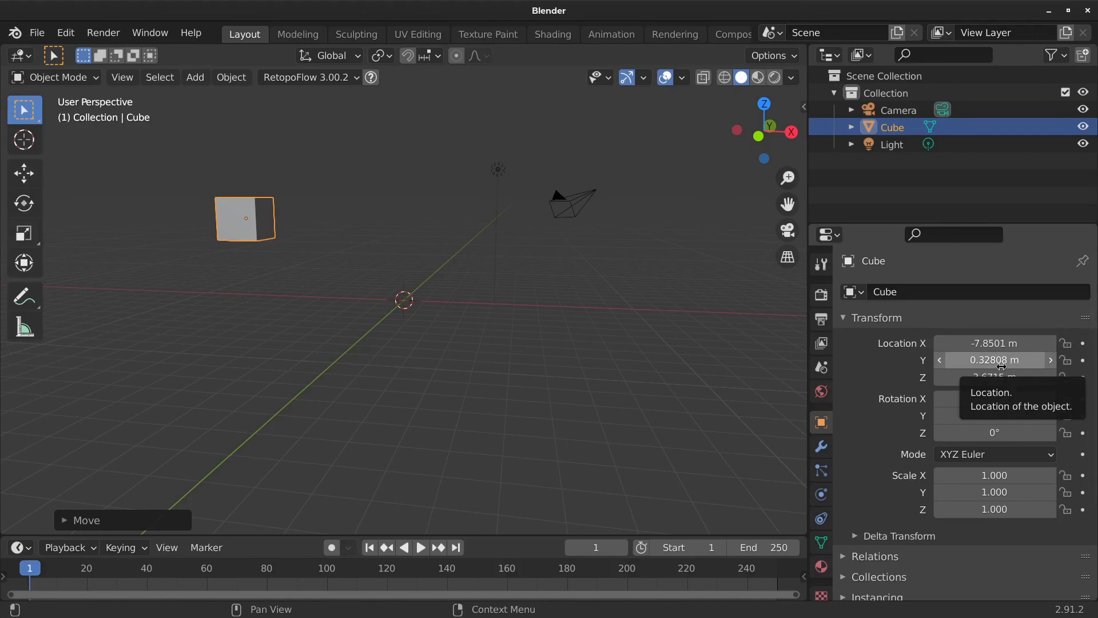
middle_click_drag(503, 312, 349, 297)
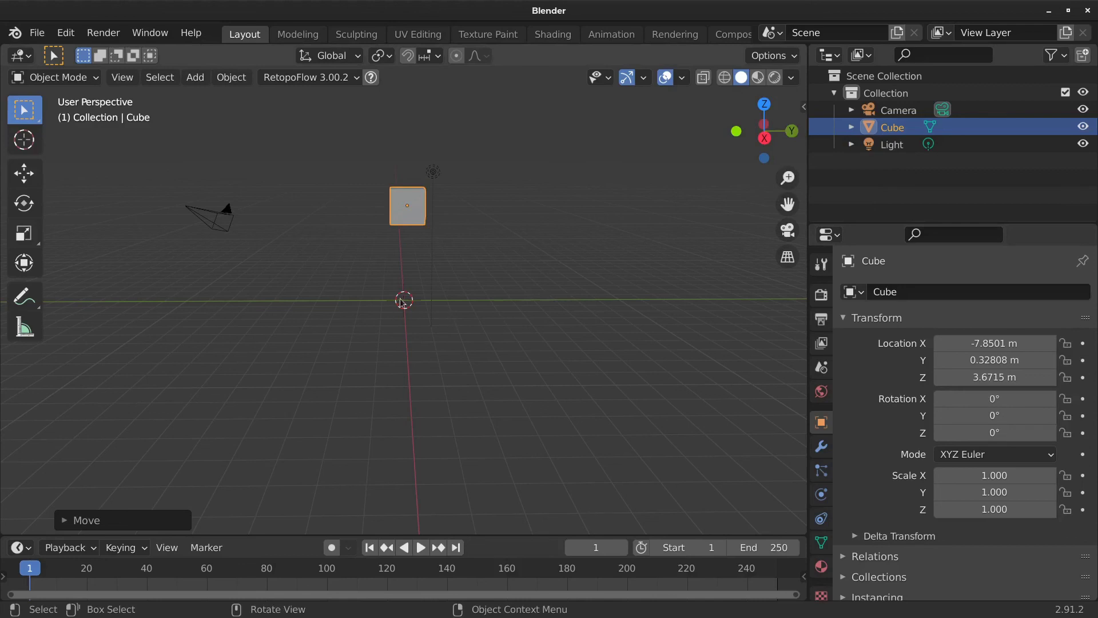
middle_click_drag(396, 299, 896, 408)
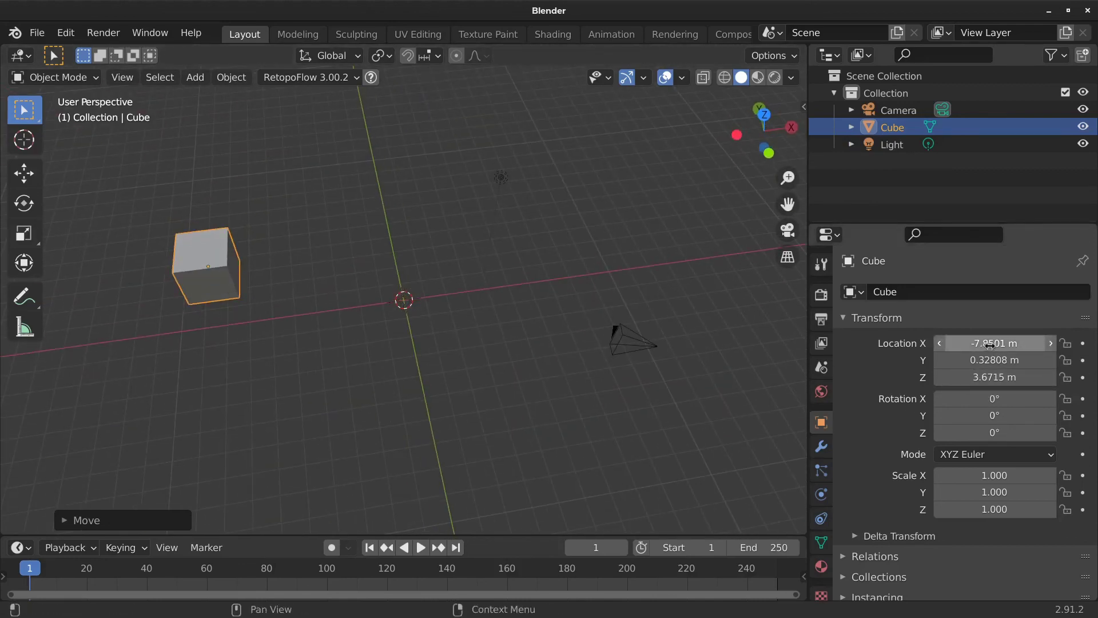
mouse_move(990, 345)
left_mouse_down()
mouse_move(991, 378)
mouse_move(991, 344)
left_mouse_up()
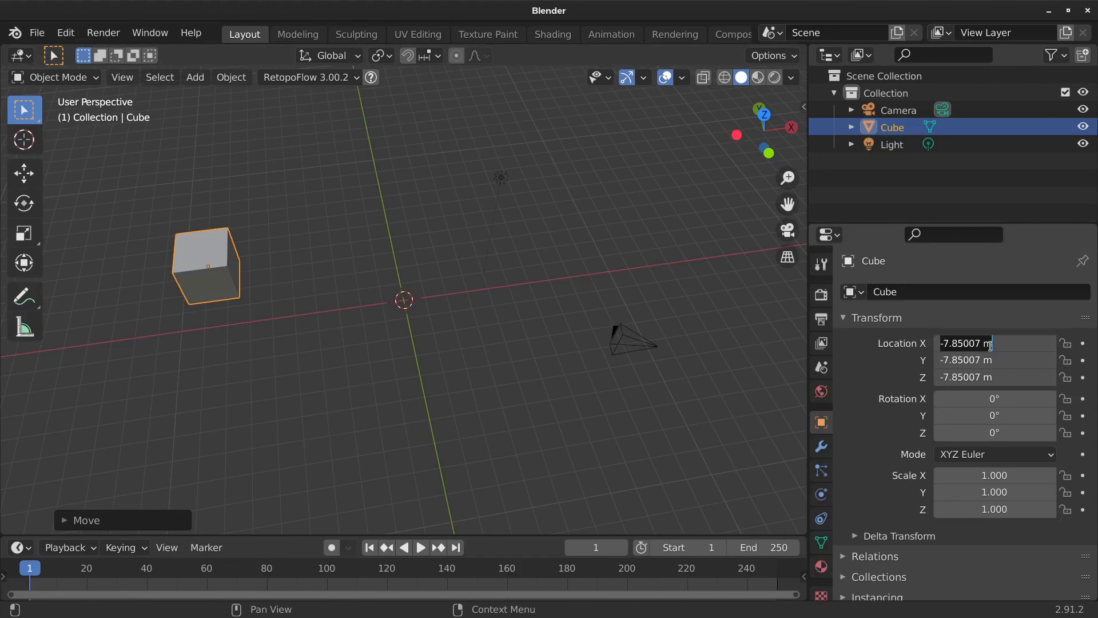
type("0")
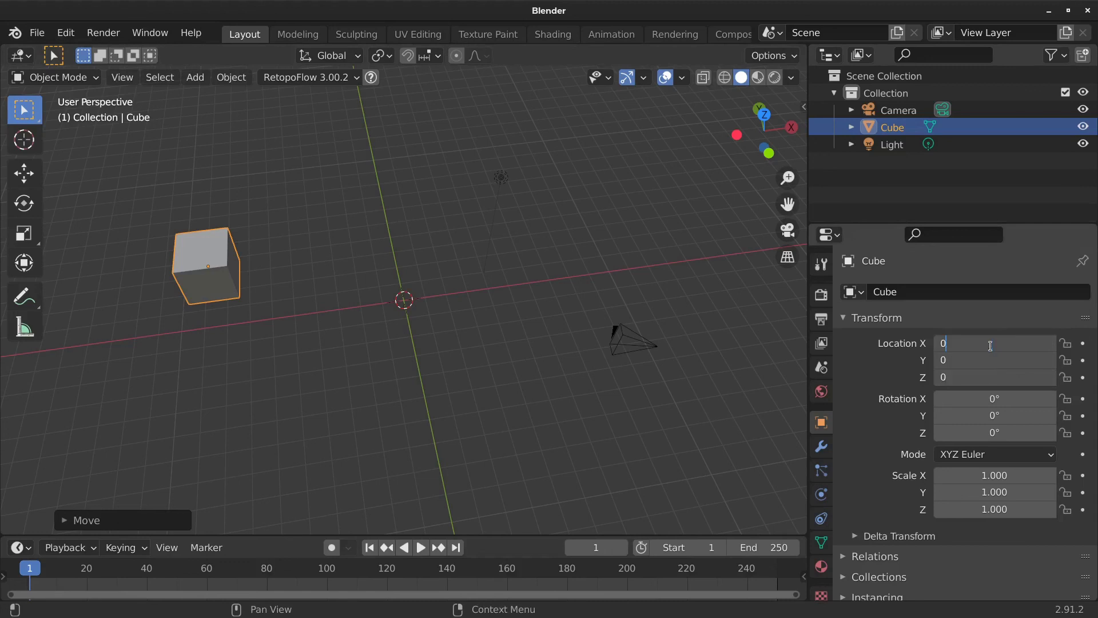
key("Return")
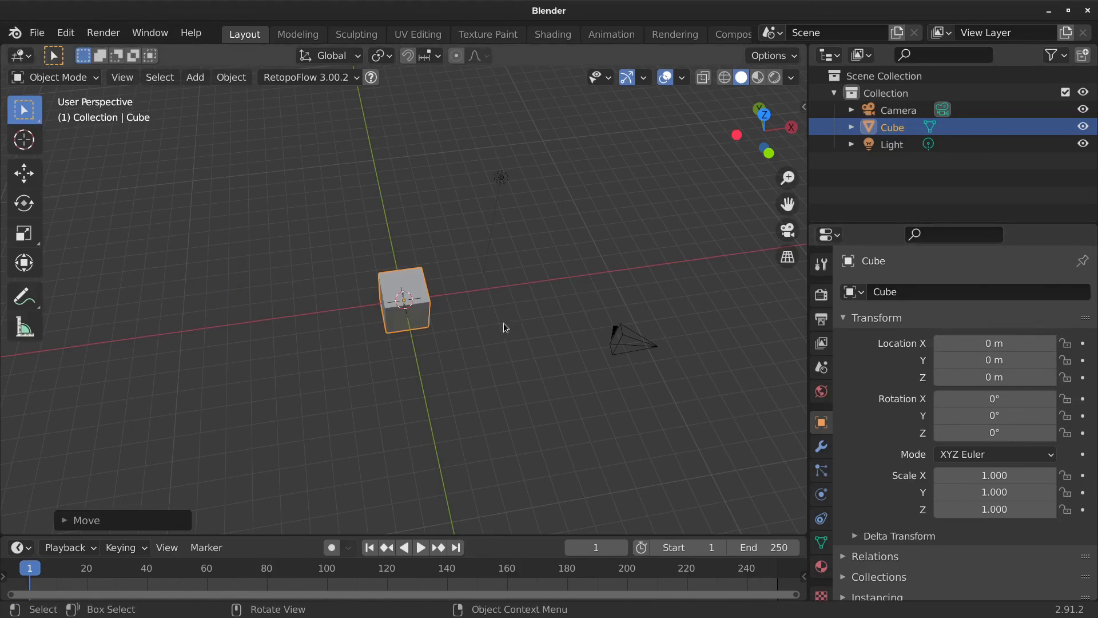
- Put the cube into Edit Mode and deselect all of its geometry
middle_click_drag(503, 324, 407, 301)
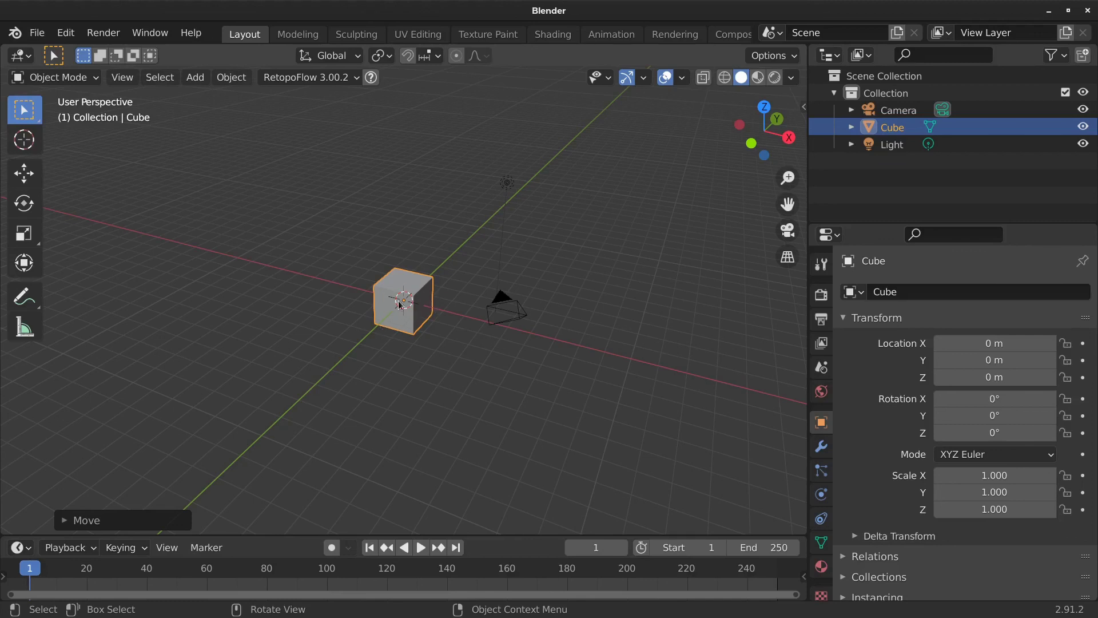
scroll(403, 301, "up", 3)
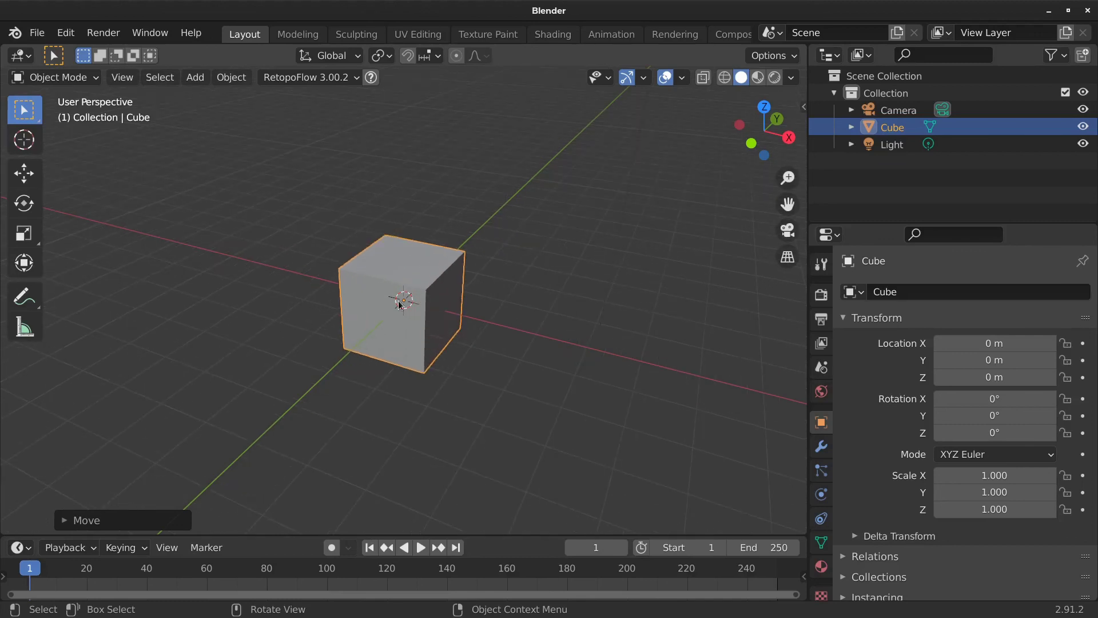
left_click(98, 80)
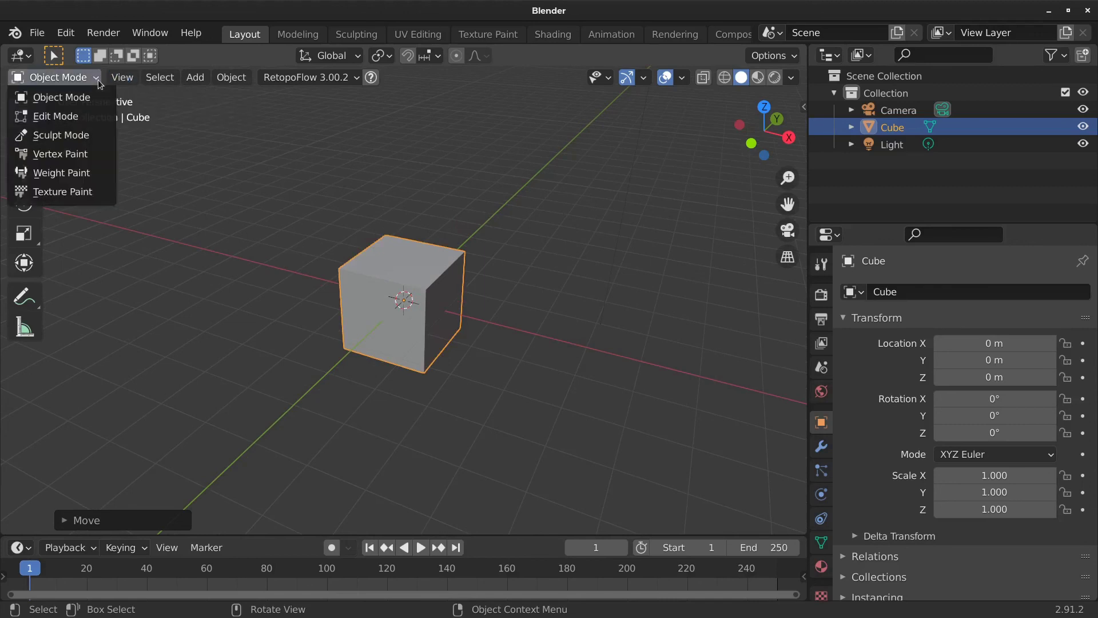
left_click(78, 122)
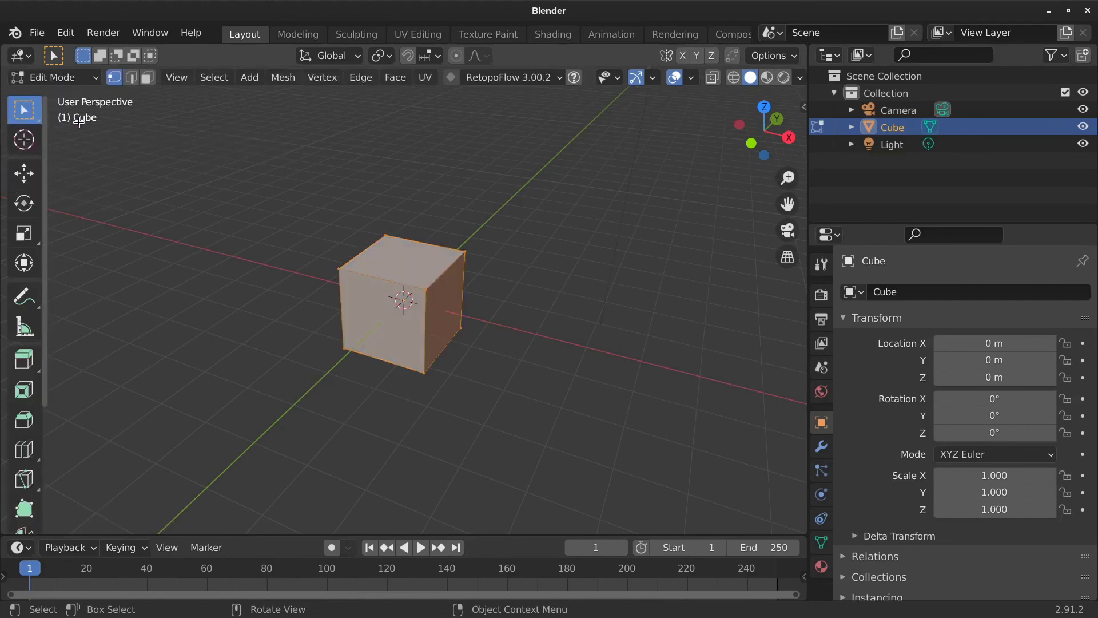
left_click(298, 230)
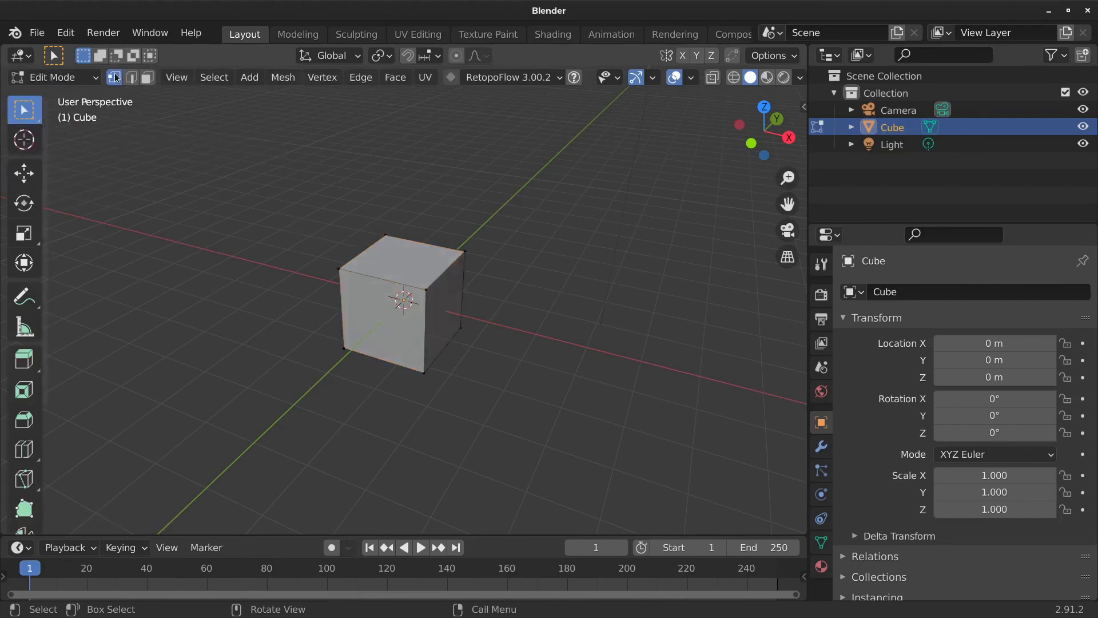
- Try moving the cube's top corner vertex on the negative X, negative Y side freely outward, and undo the move
left_click(334, 269)
key("g")
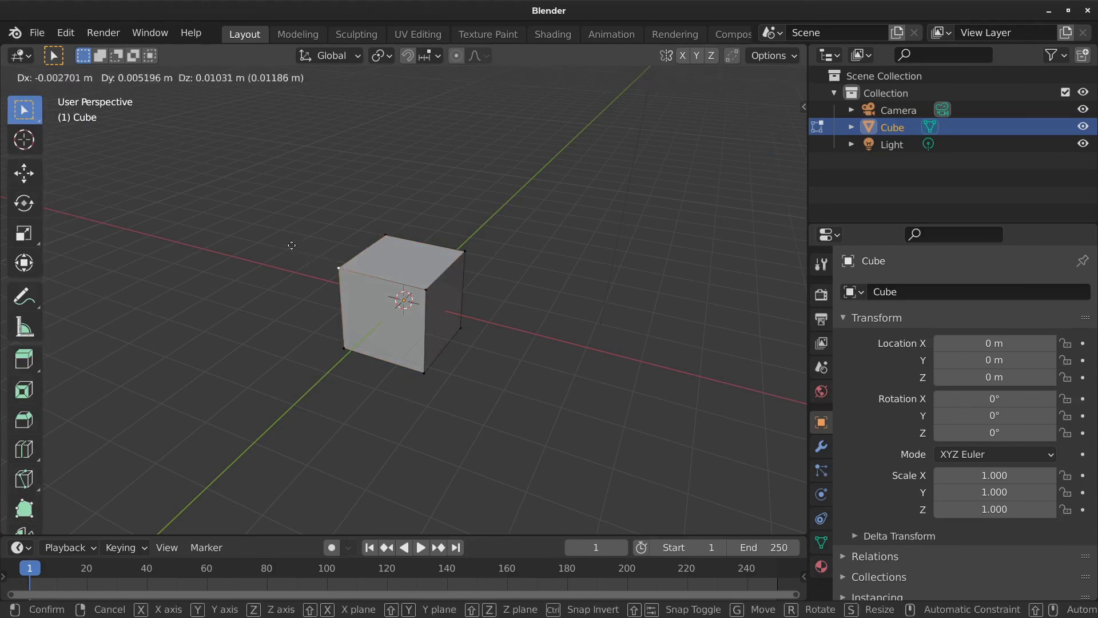
left_click(255, 240)
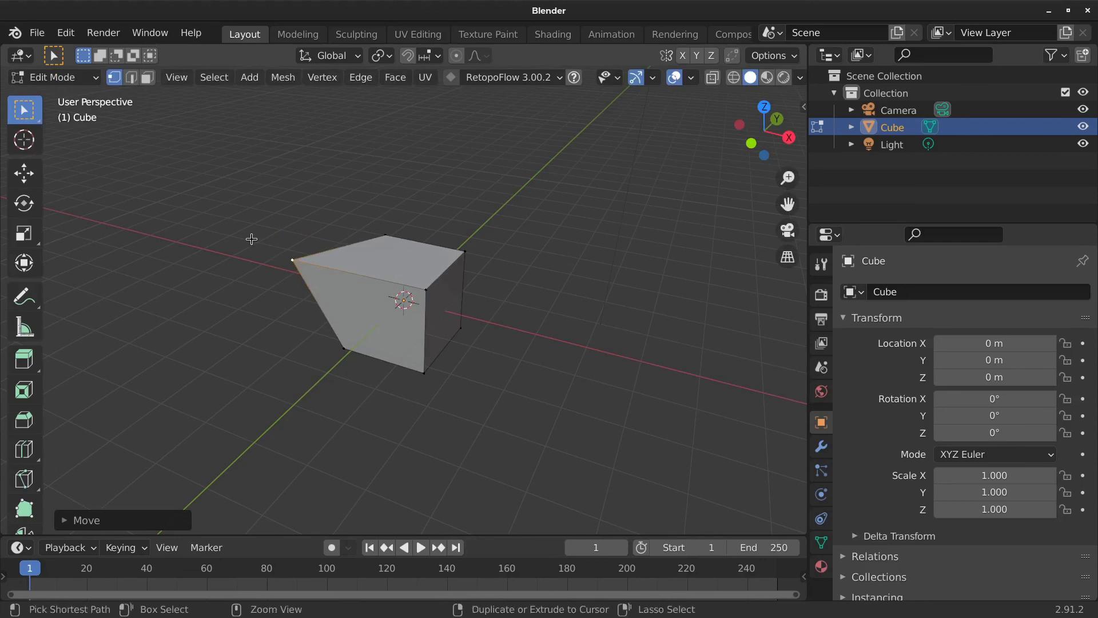
key("ctrl+z")
- In edge selection mode, move the cube's top edge on the negative X side about 1.6 m upward and outward
key("2")
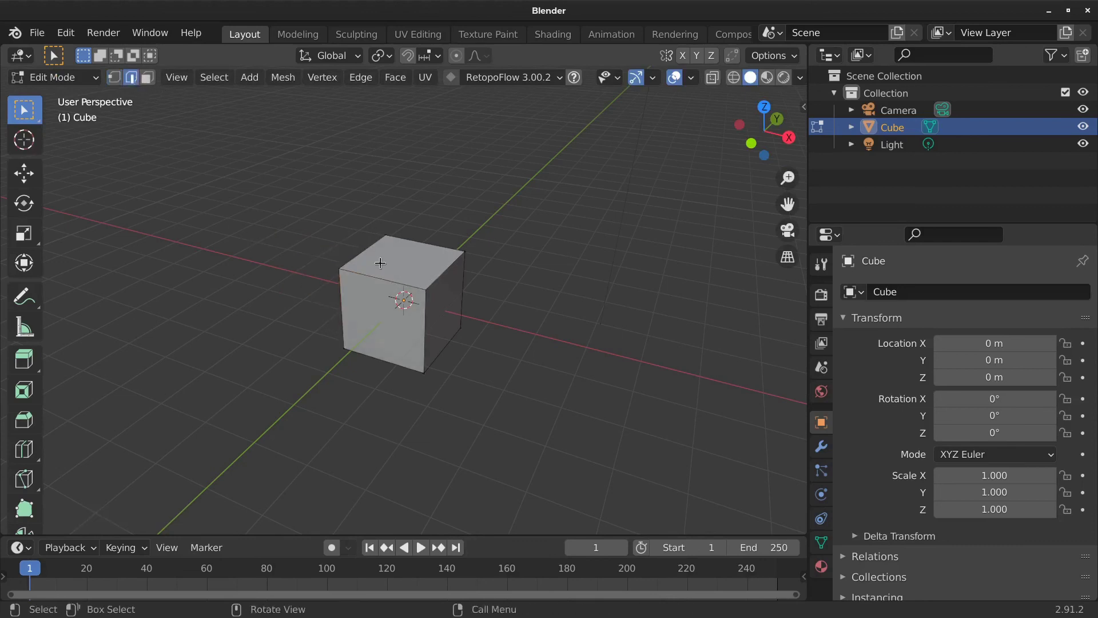
left_click(366, 246)
key("g")
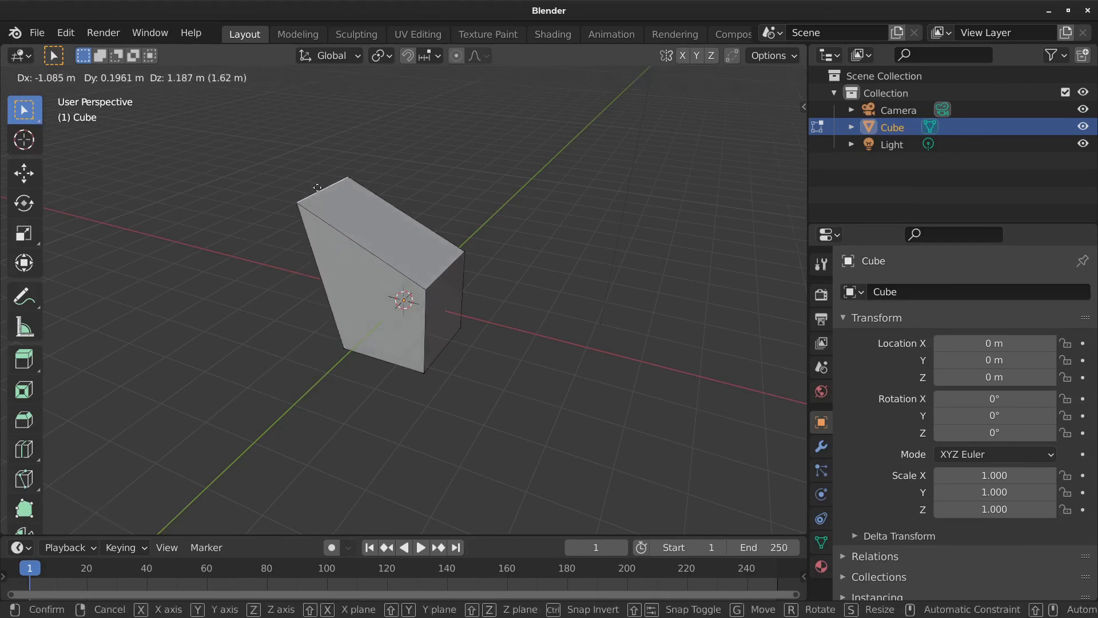
left_click(315, 187)
- Rotate the raised edge freely to a steep angle and scale it up to roughly twice its length
key("r")
left_click(288, 178)
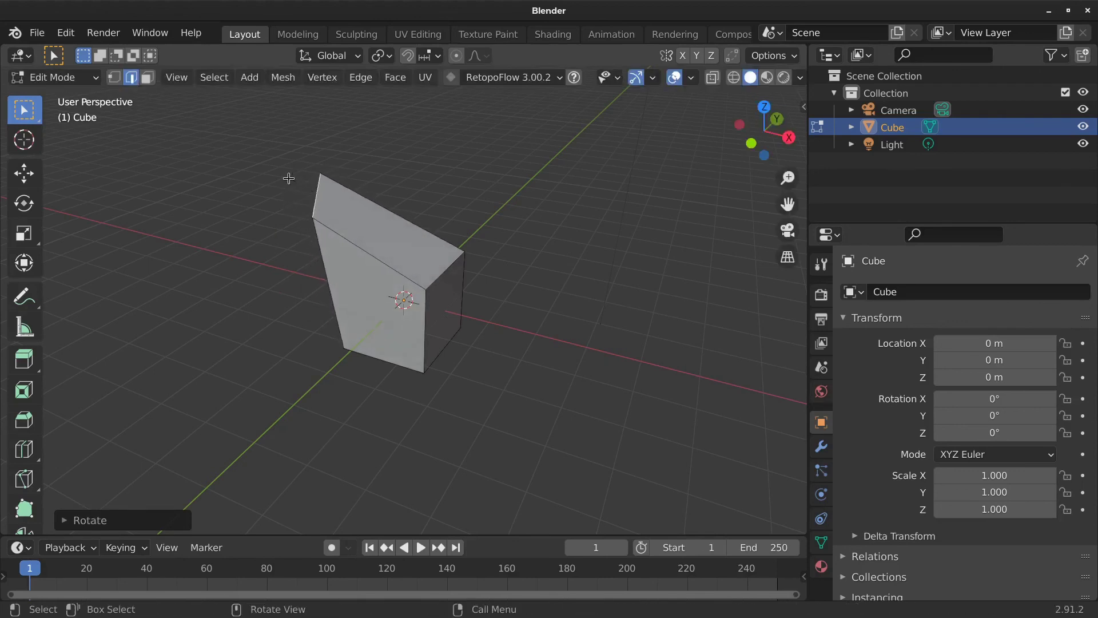
key("s")
left_click(282, 191)
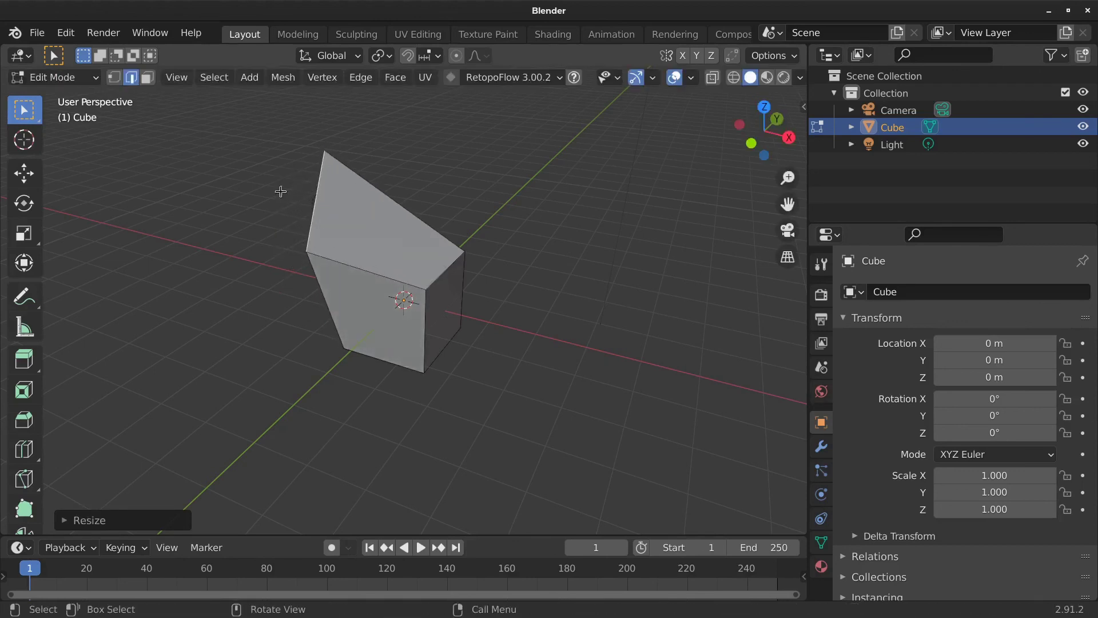
- Undo the edge transformations until the mesh is back to the plain cube
key("ctrl+z")
key("ctrl+z")
key("ctrl+z")
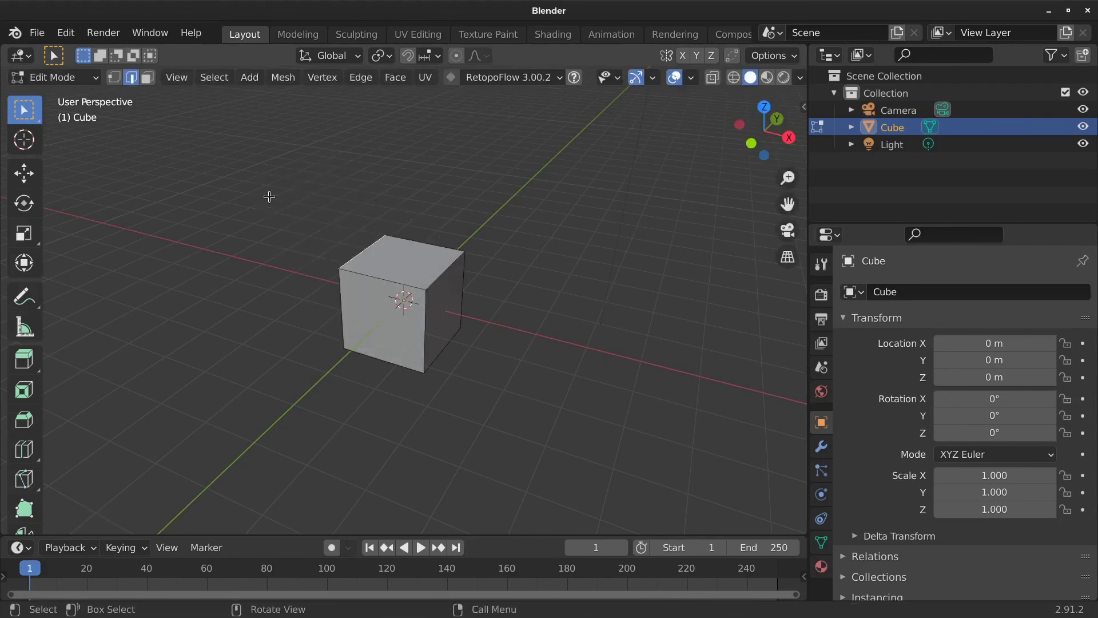
- Try moving, rotating and scaling the cube's top face in face select mode, and undo the transformation
key("3")
left_click(420, 268)
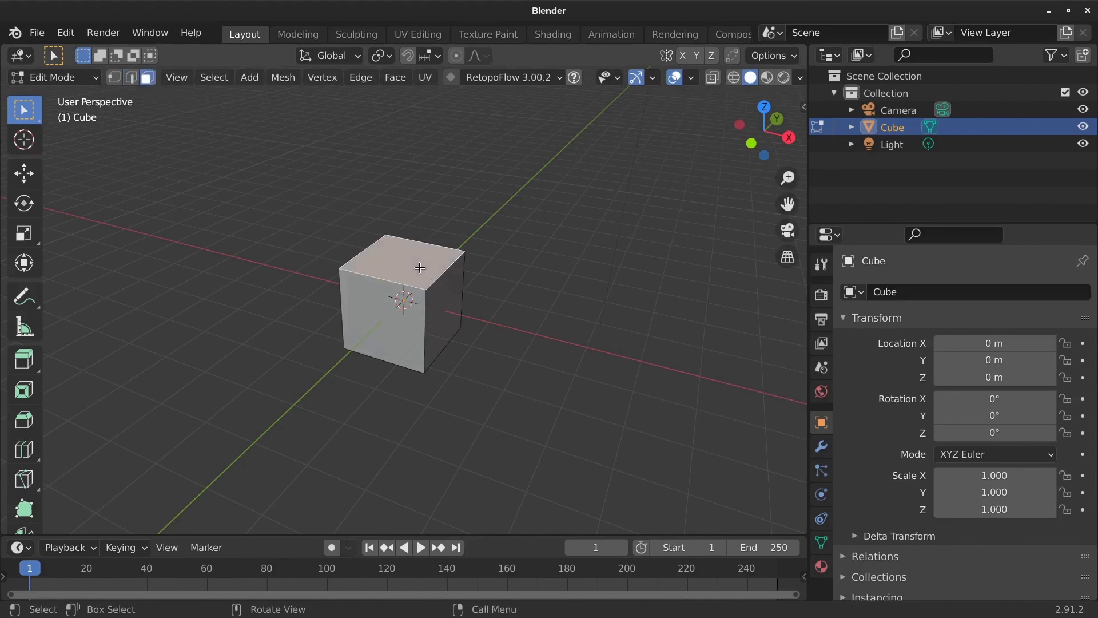
key("g")
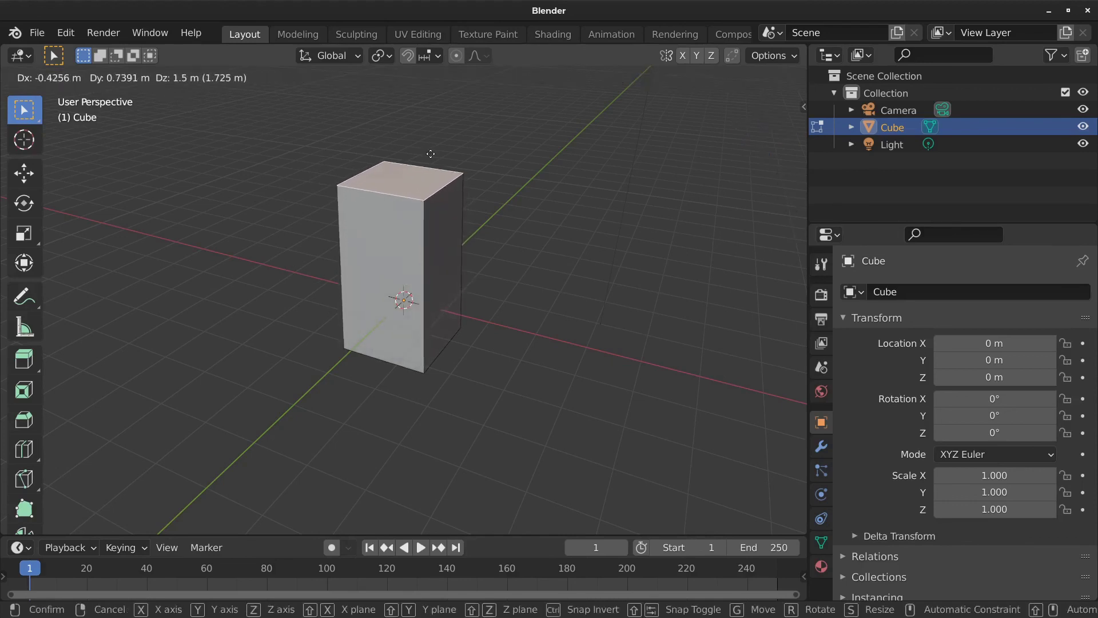
key("r")
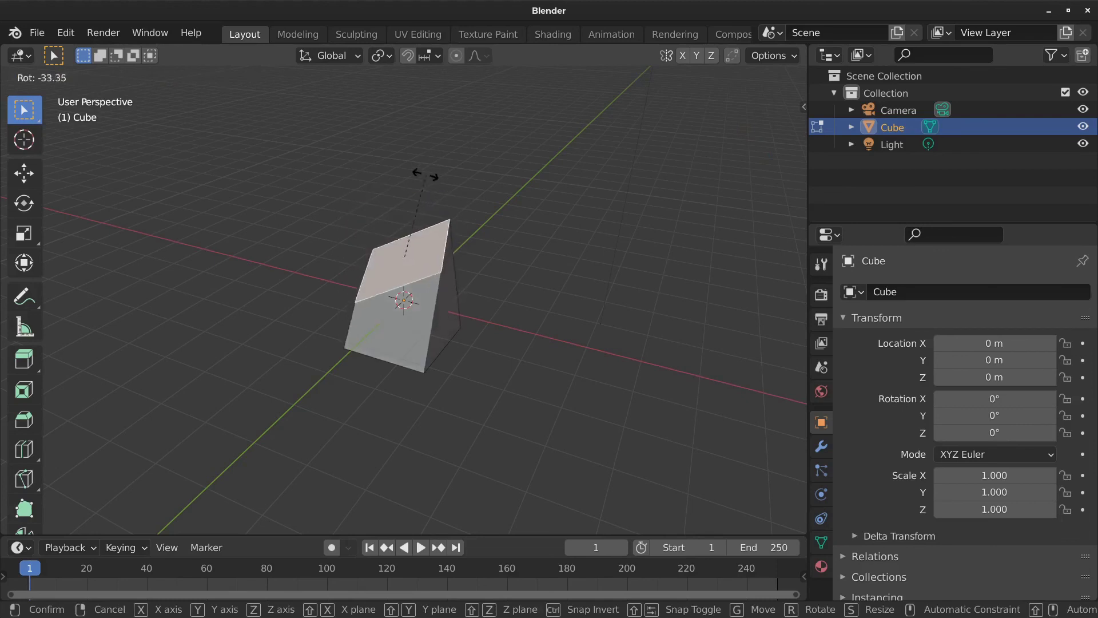
key("s")
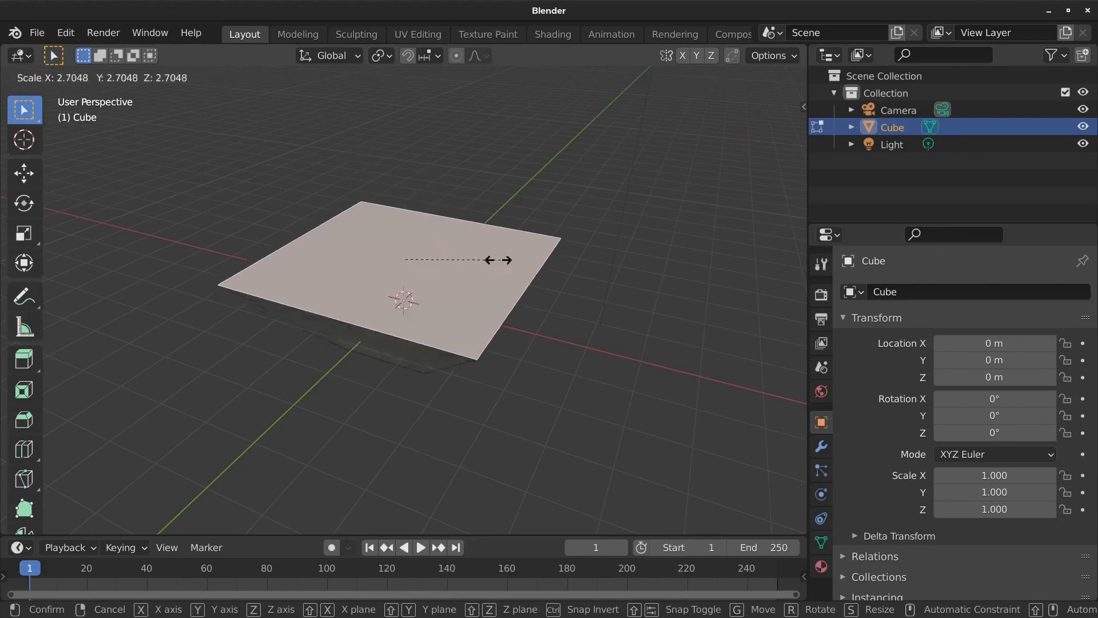
left_click(487, 247)
key("ctrl+z")
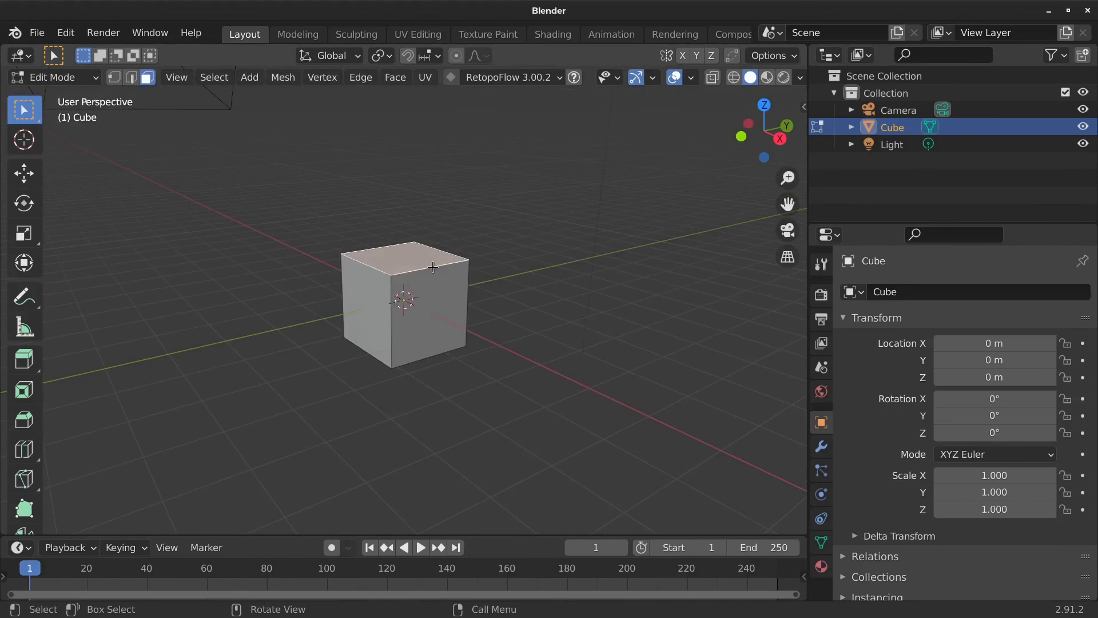
- Widen the tool shelf to show the tool names and look through the Edit Mode tools
scroll(68, 322, "down", 3)
scroll(68, 322, "up", 2)
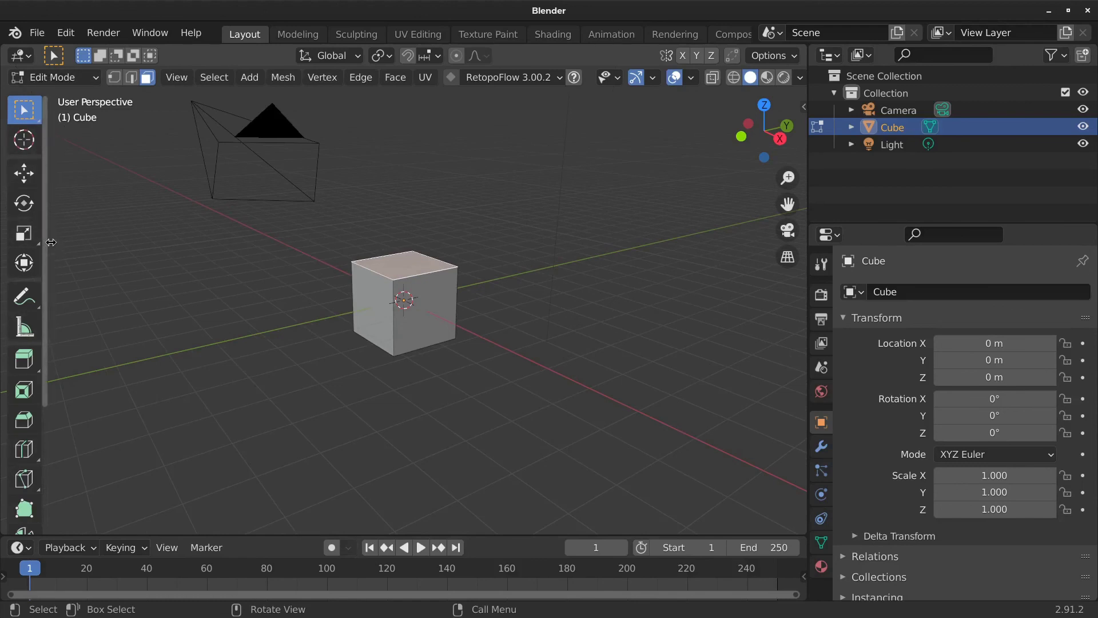
left_click_drag(51, 242, 137, 242)
scroll(89, 294, "down", 4)
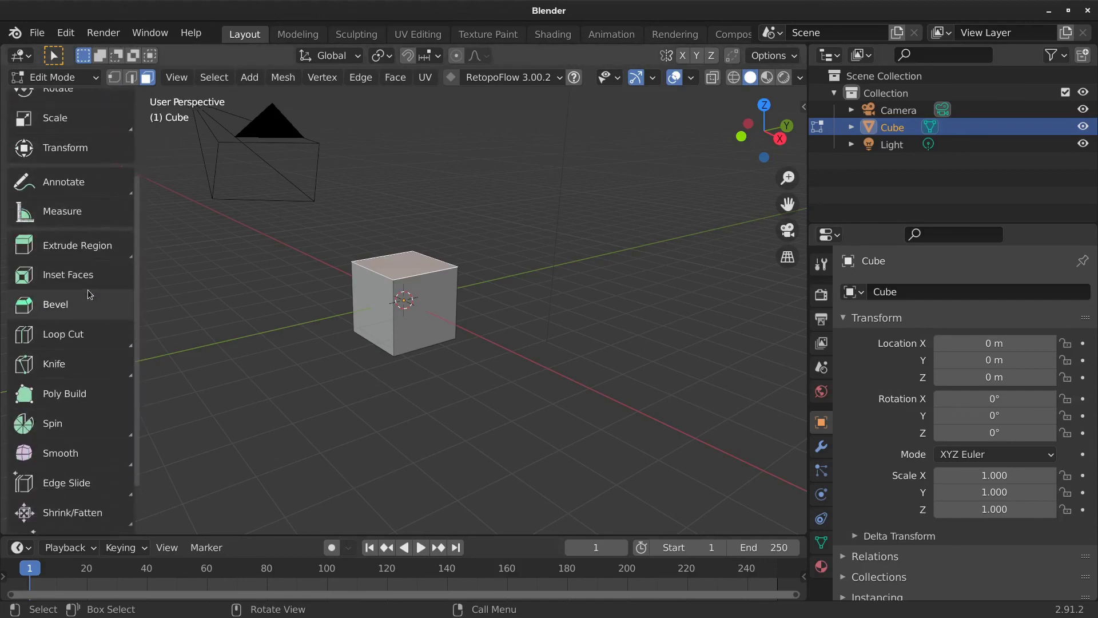
scroll(88, 294, "down", 2)
scroll(89, 294, "up", 1)
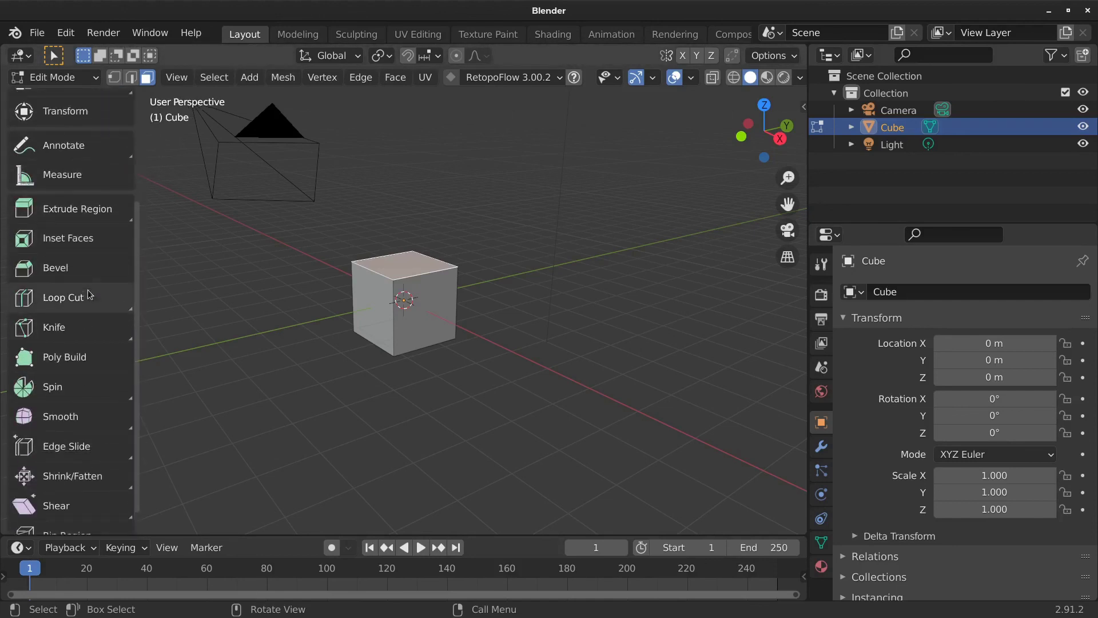
scroll(89, 294, "down", 1)
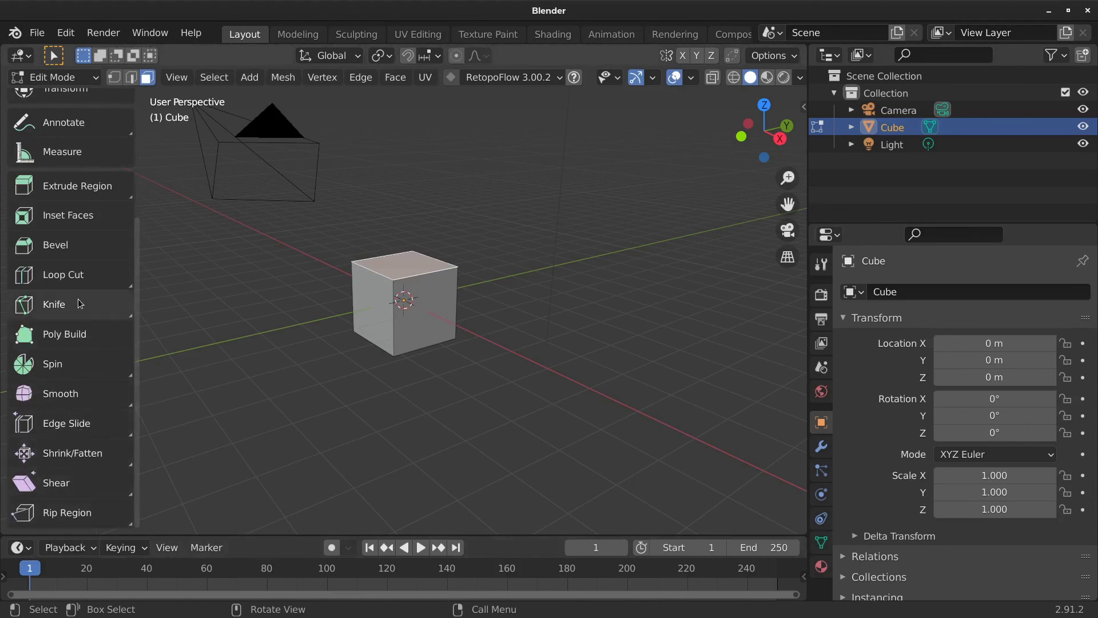
scroll(80, 303, "up", 6)
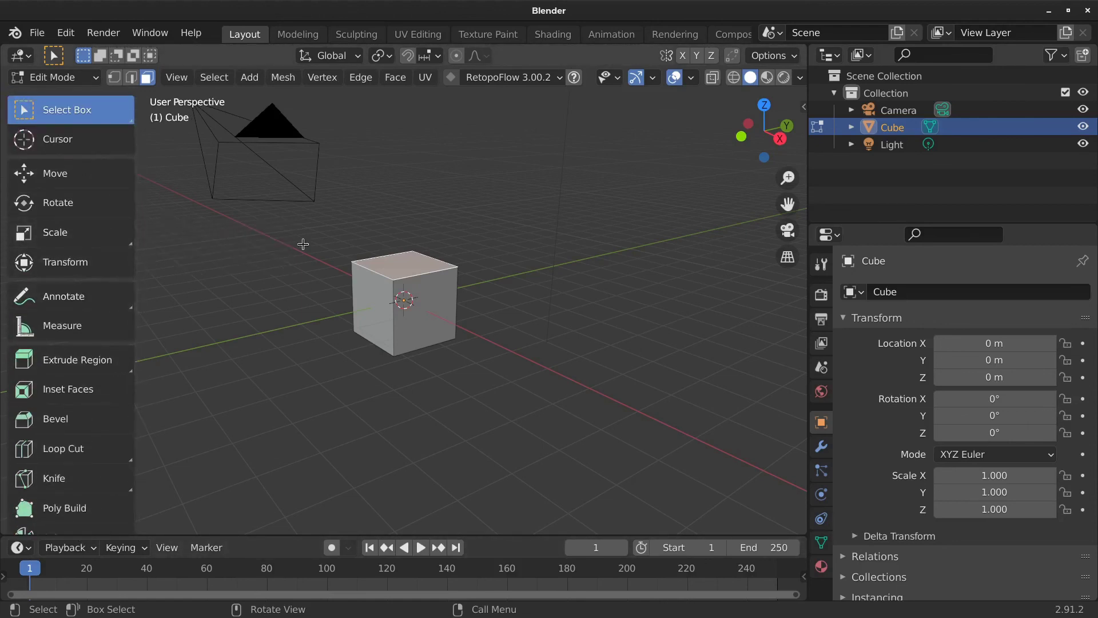
- Toggle the cube repeatedly between Edit Mode and Object Mode, finishing in Object Mode
middle_click_drag(361, 267, 405, 302)
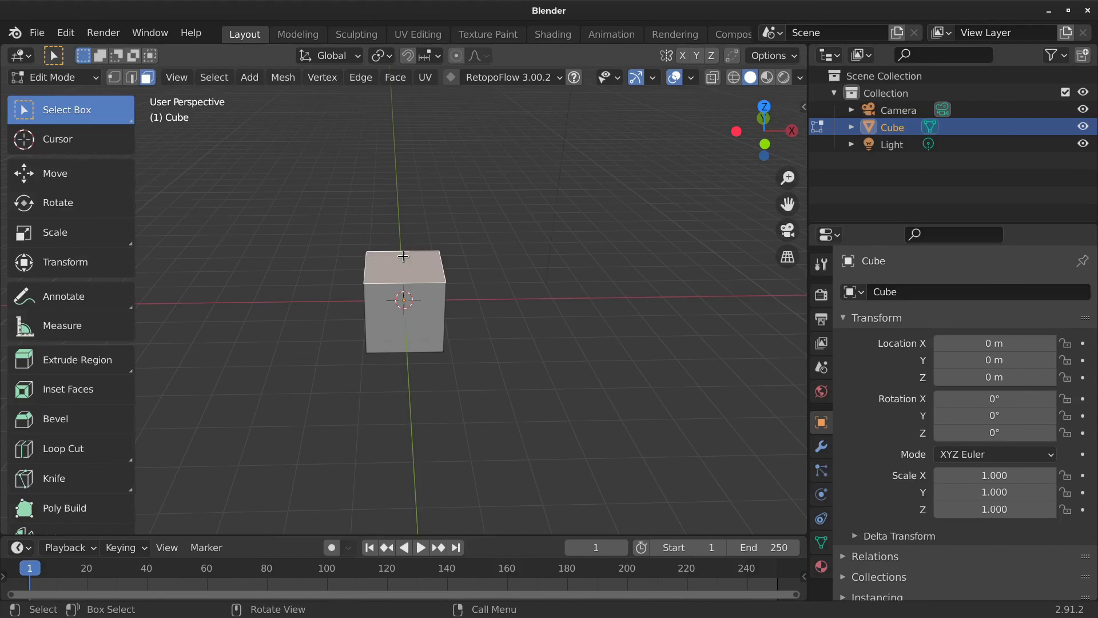
left_click(95, 80)
mouse_move(483, 183)
middle_mouse_down()
mouse_move(488, 176)
mouse_move(469, 192)
middle_mouse_up()
key("Tab")
key("Tab")
key("Tab")
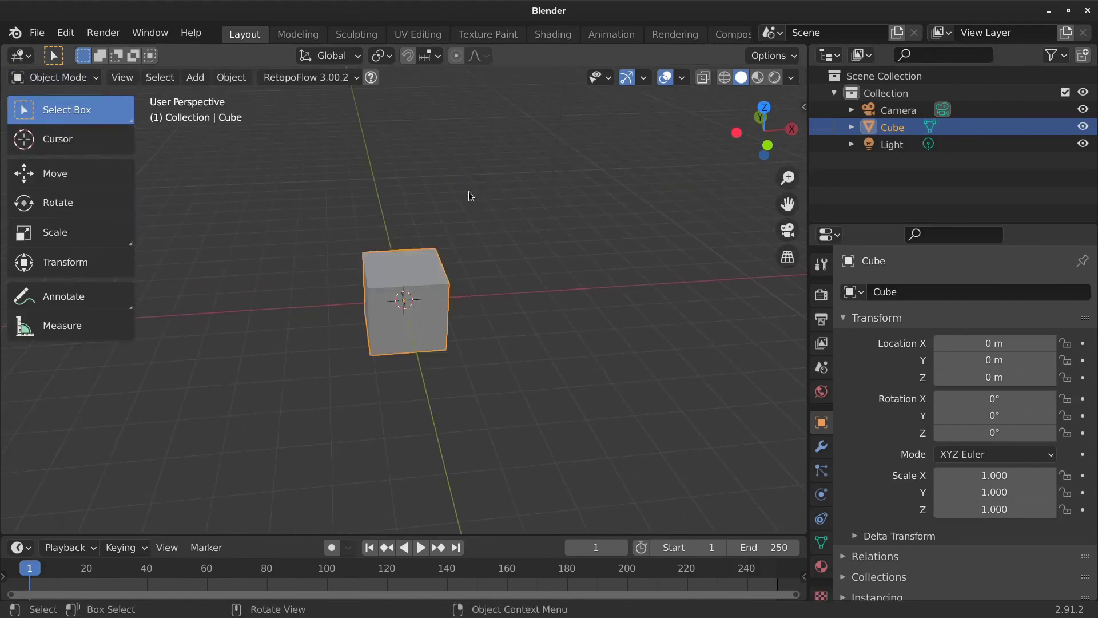
key("Tab")
key("Tab")
key("Tab")
key("Tab")
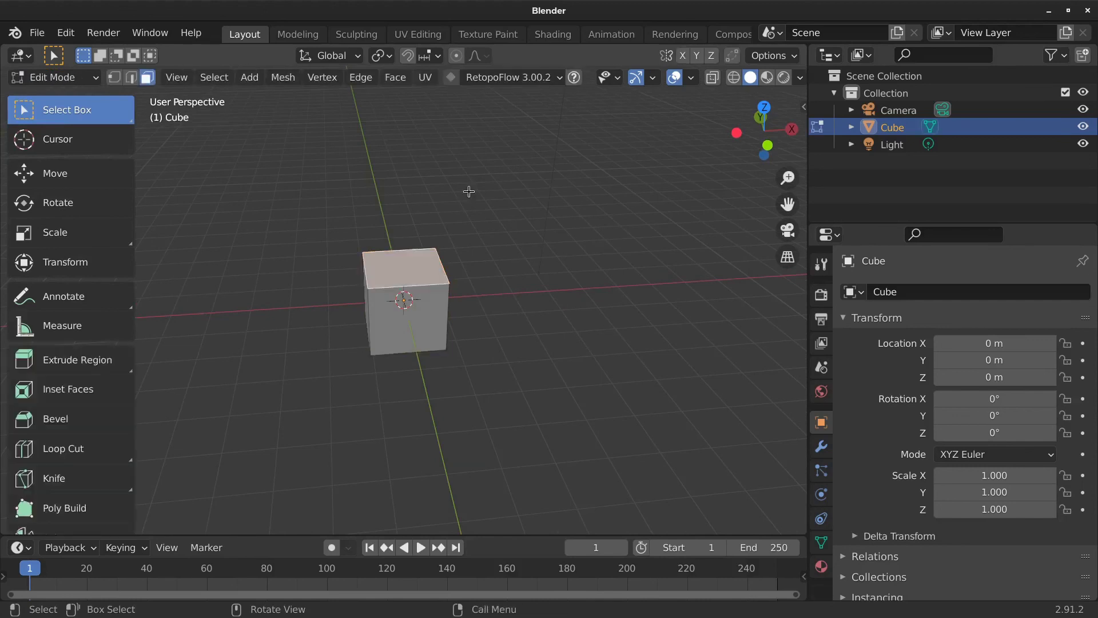
key("Tab")
key("Tab")
key("Tab")
key("Tab")
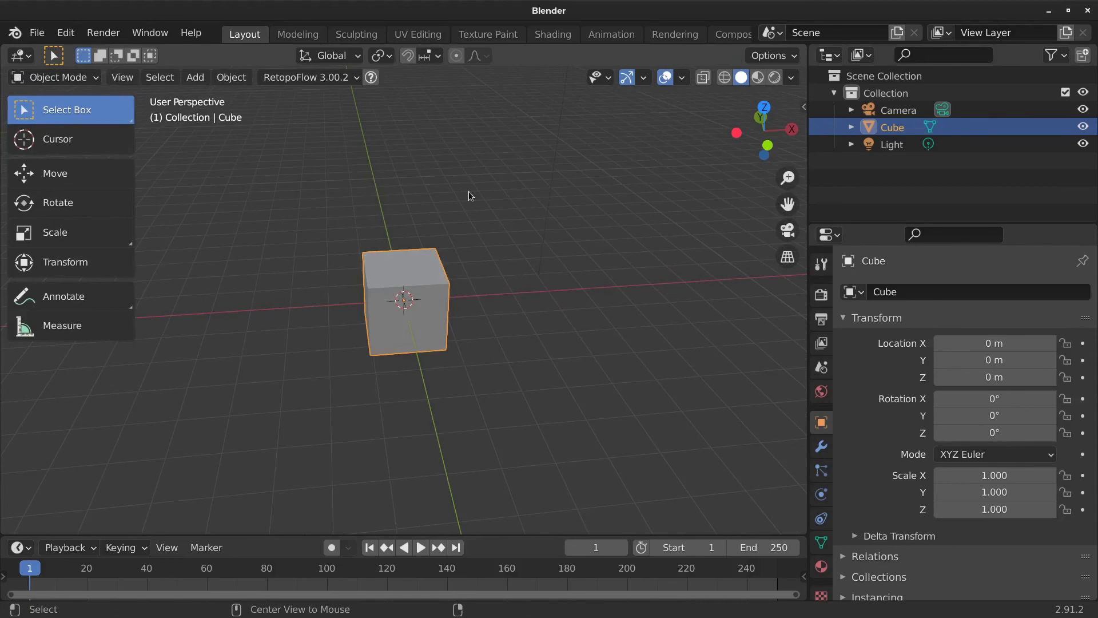
- Switch to the Modes.png image to review the Object Mode and Edit Mode diagram, and return to Blender
key("alt+Tab")
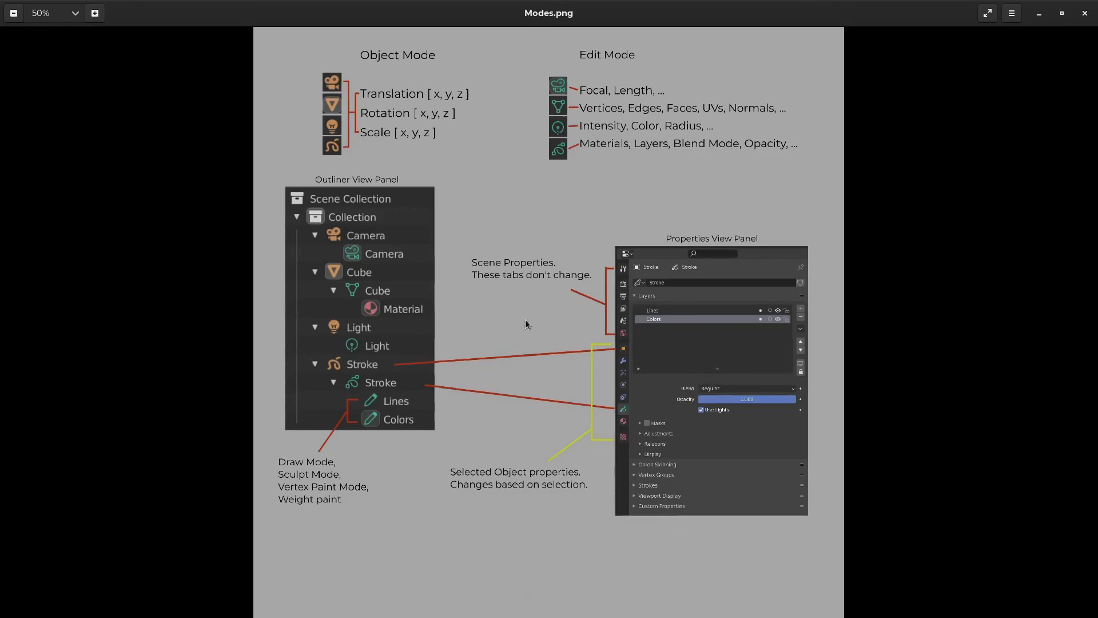
key("alt+Tab")
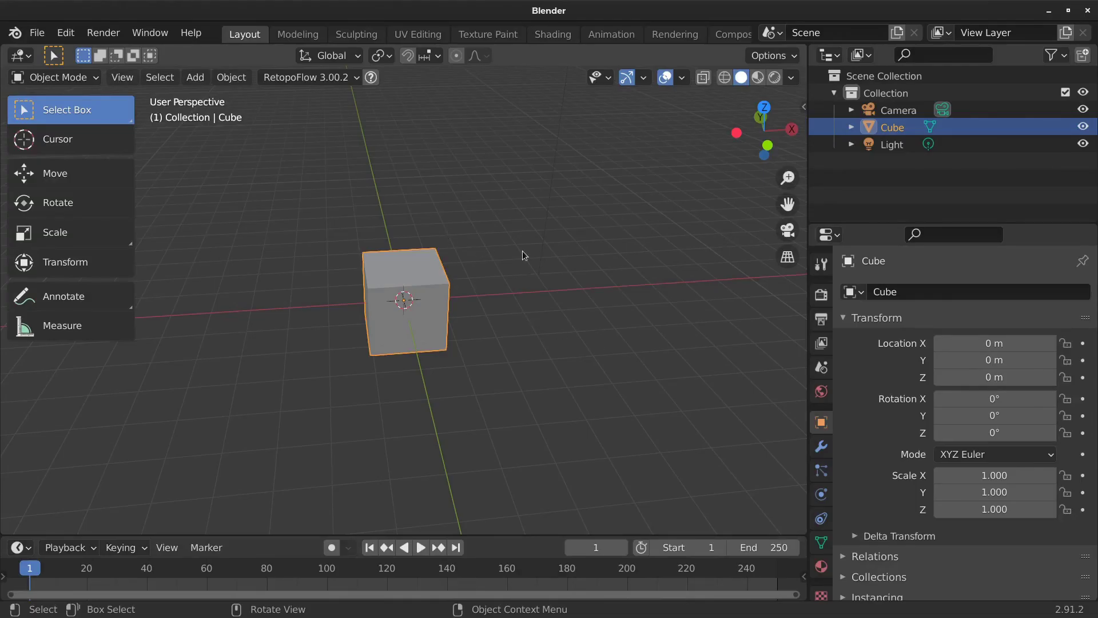
- Look over the cube's property categories and the list of available workspaces
scroll(522, 251, "down", 3)
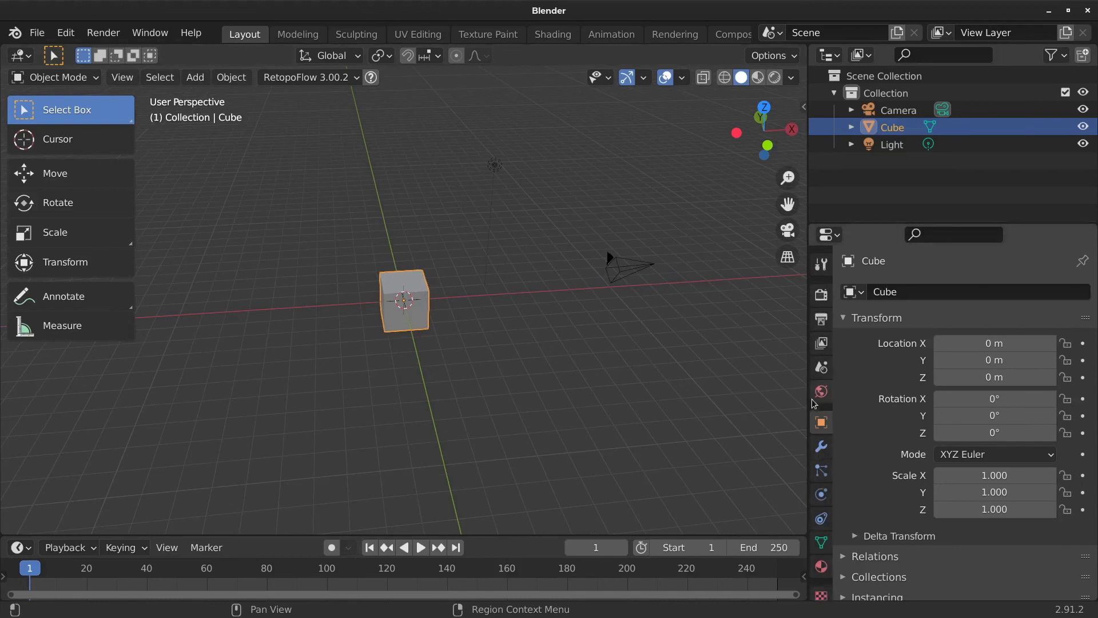
scroll(822, 429, "down", 1)
scroll(824, 430, "up", 1)
scroll(824, 430, "down", 1)
scroll(823, 430, "up", 1)
scroll(695, 33, "down", 4)
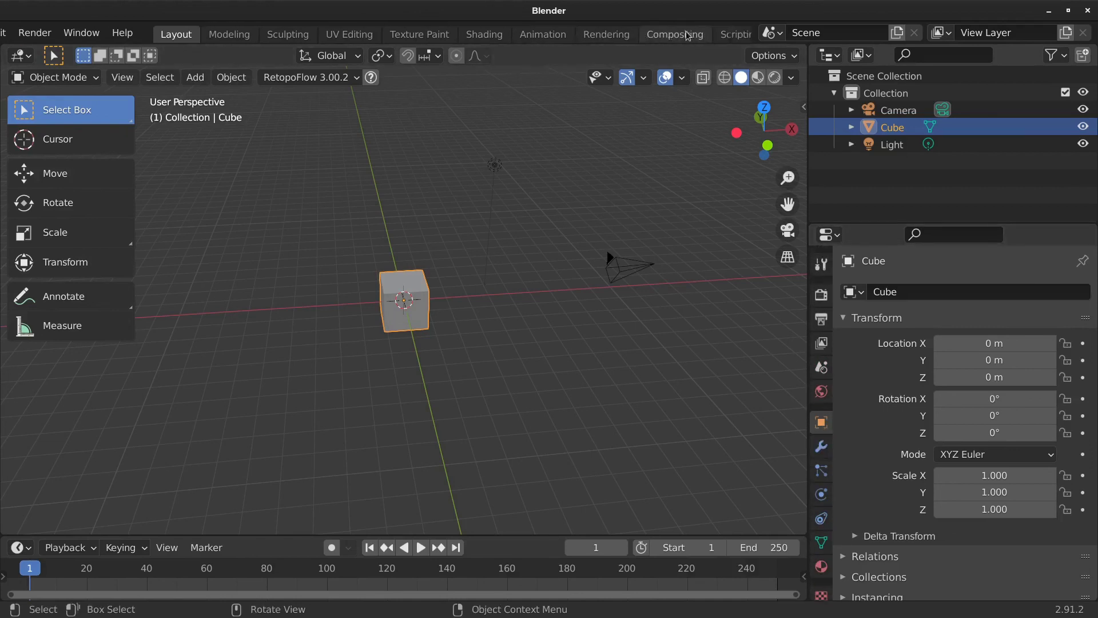
scroll(695, 33, "up", 4)
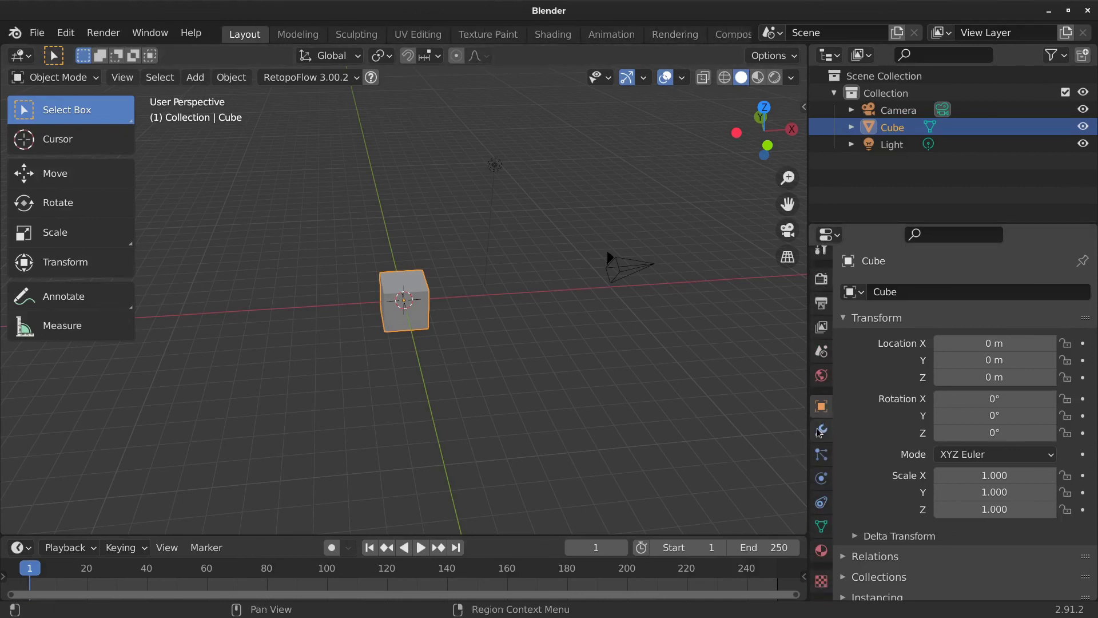
scroll(818, 429, "down", 1)
- Select the camera, light and cube in turn to compare the property categories offered for each object
left_click(643, 273)
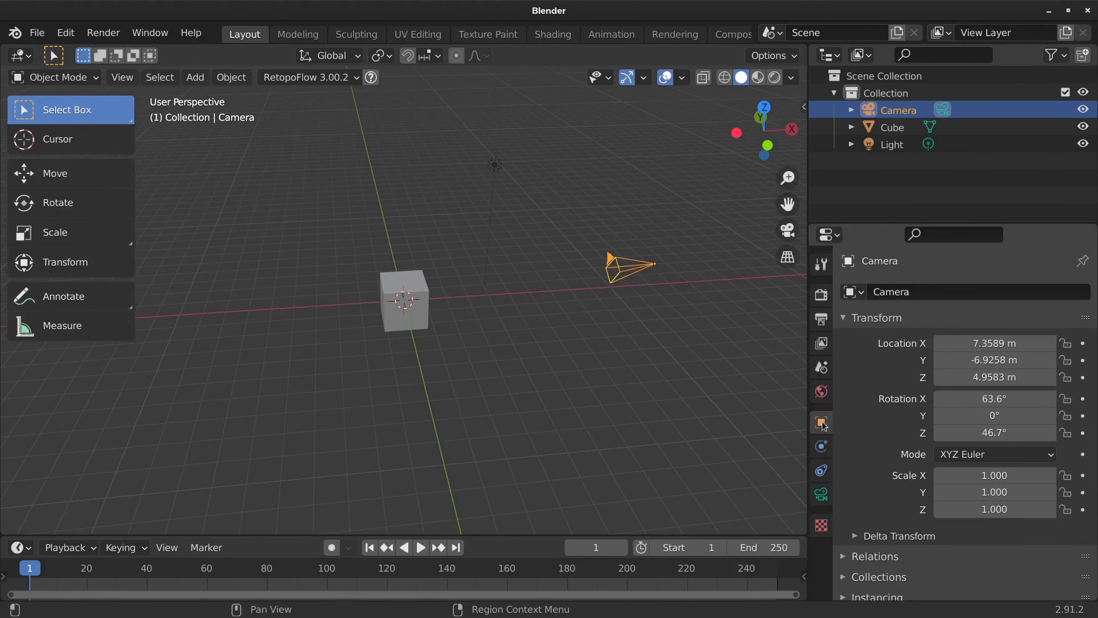
left_click(495, 168)
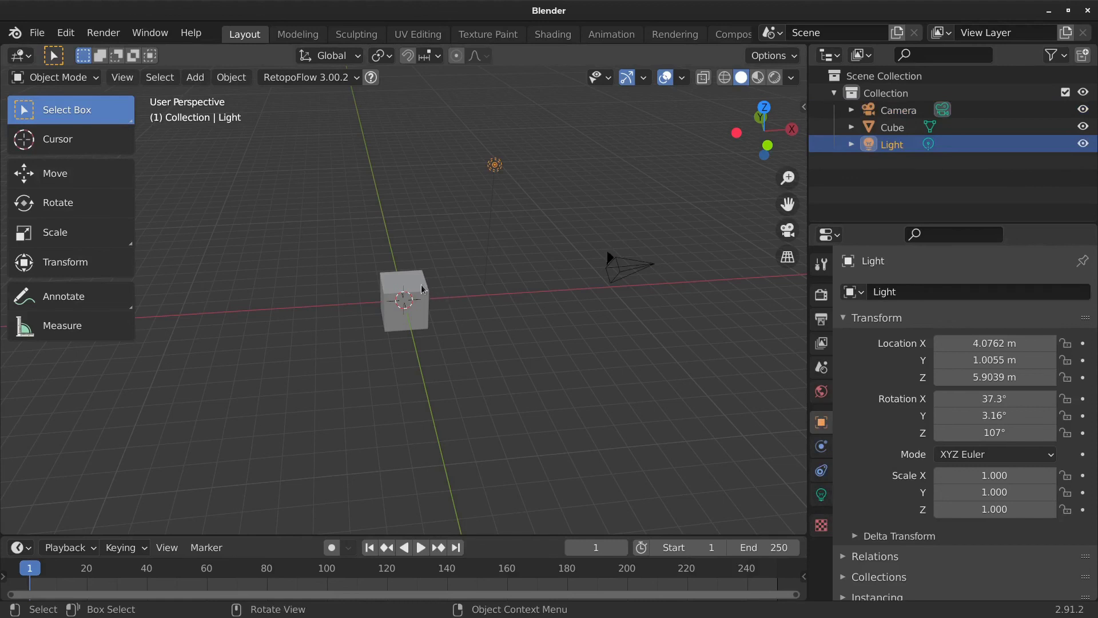
left_click(422, 288)
left_click(613, 264)
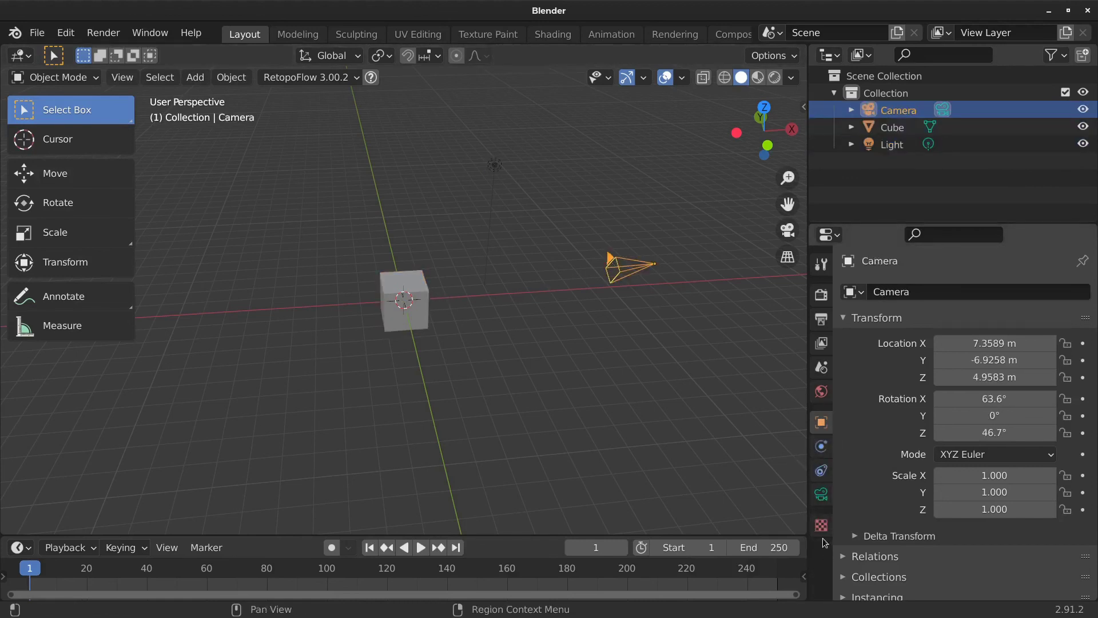
left_click(495, 166)
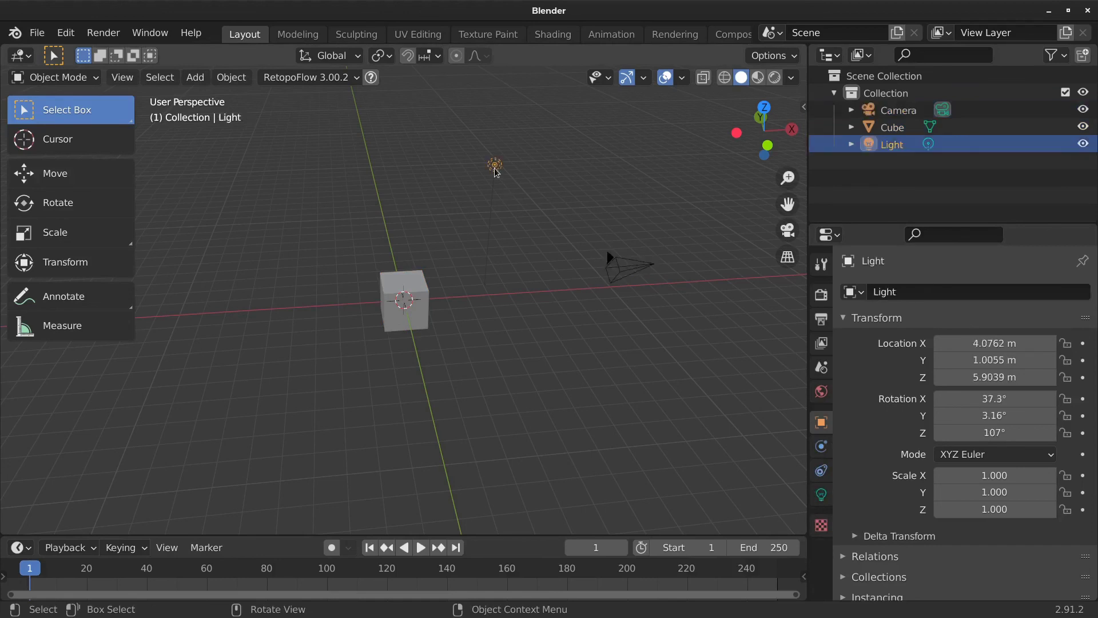
- Examine the object data properties of the light, the camera and the cube one after another
left_click(824, 496)
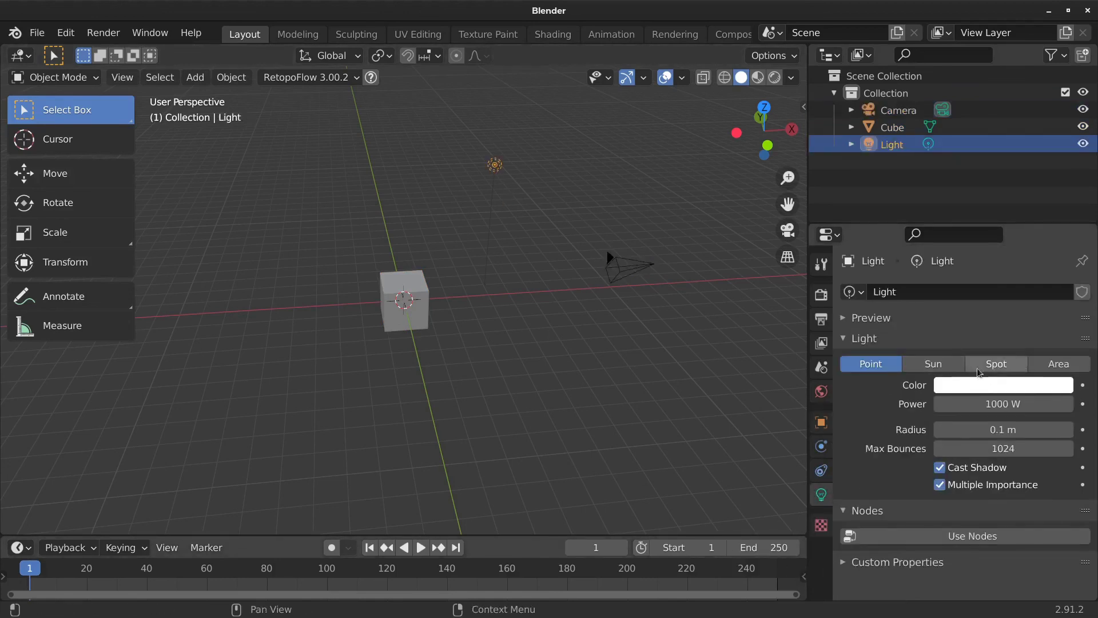
left_click(631, 263)
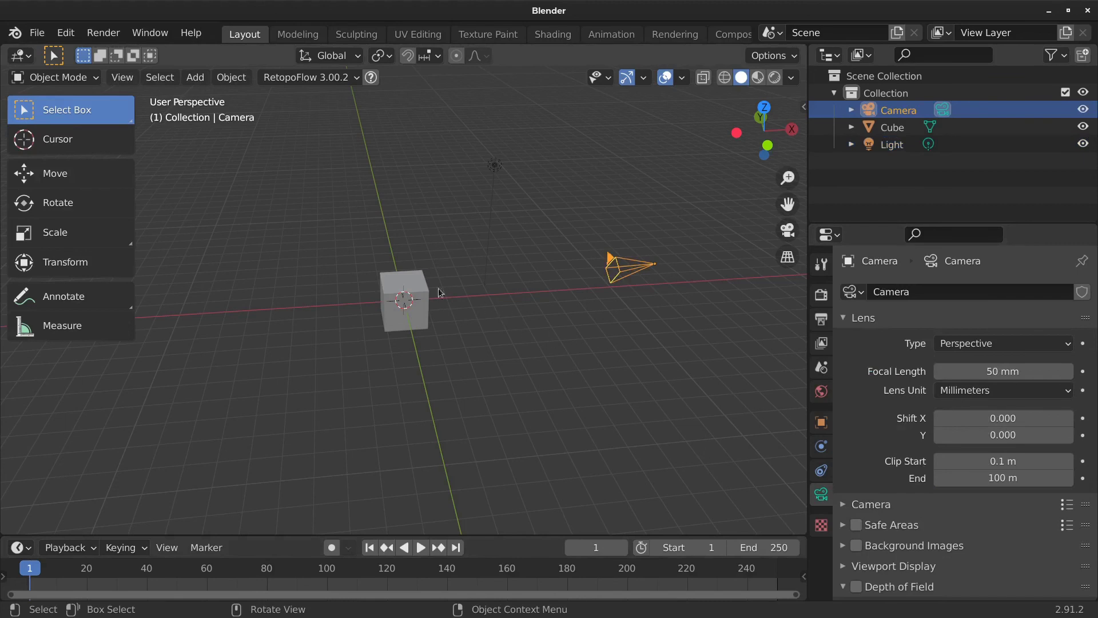
left_click(421, 279)
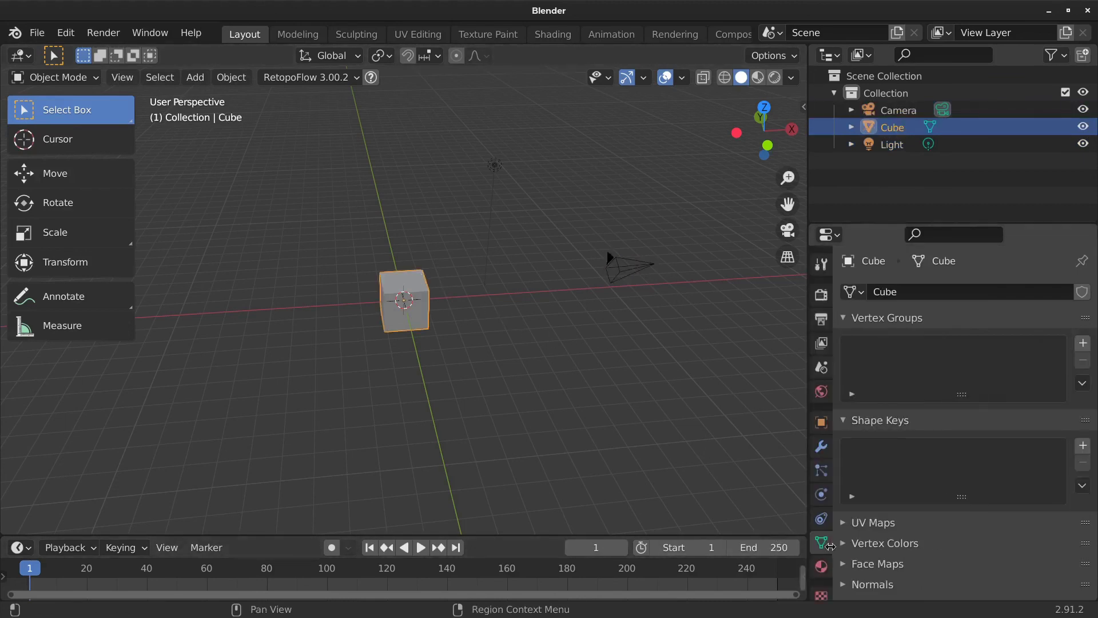
scroll(858, 343, "down", 2)
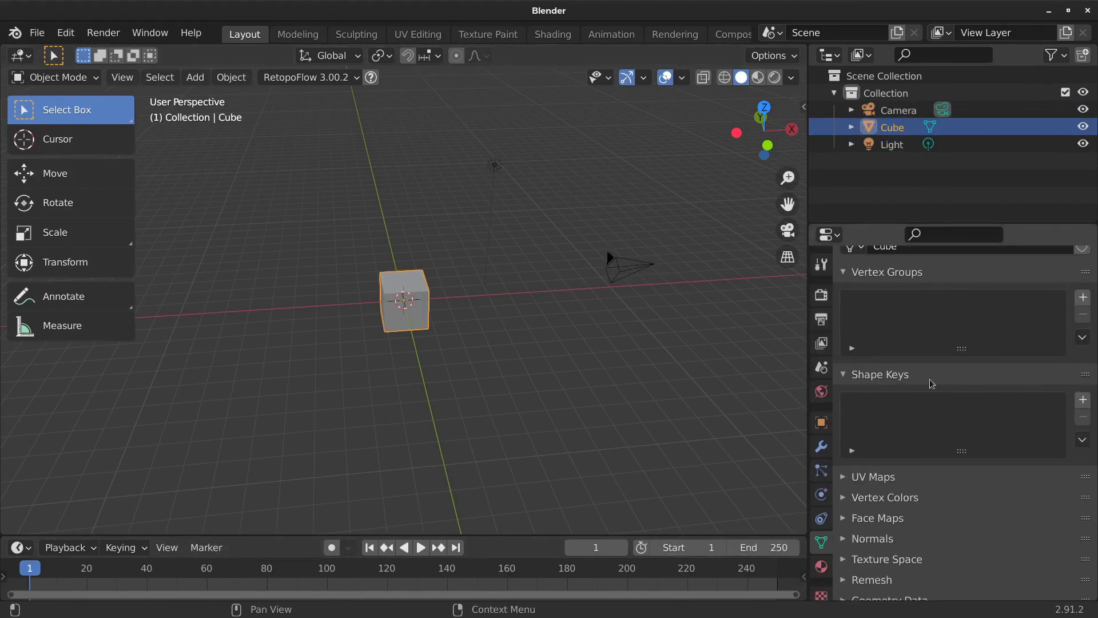
scroll(927, 400, "down", 2)
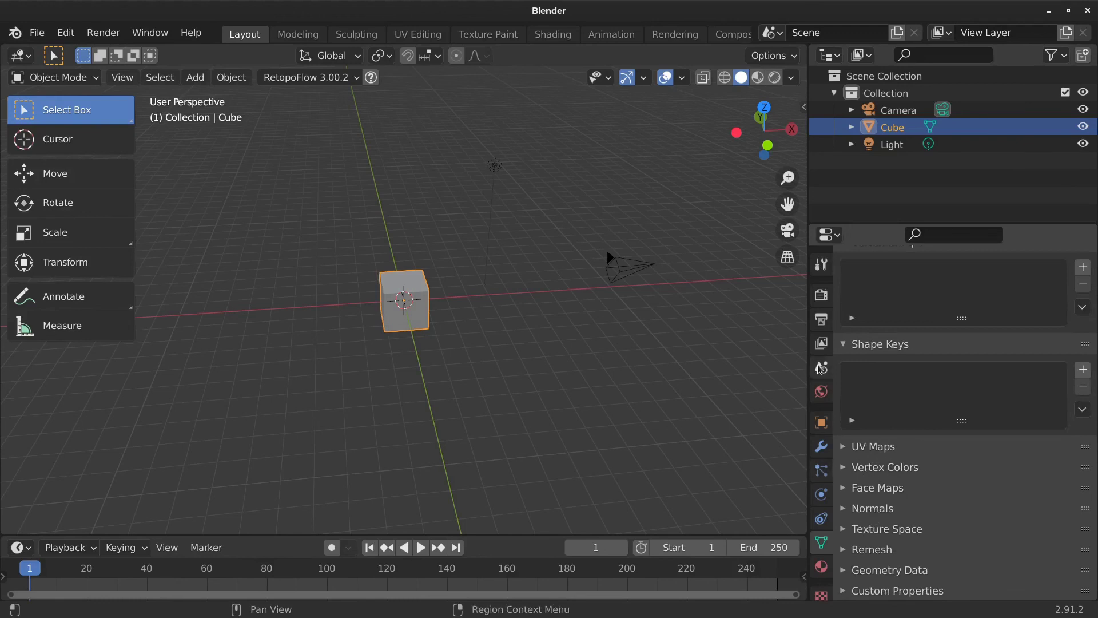
- View the cube's material, modifier and particle properties
left_click(820, 572)
left_click(823, 449)
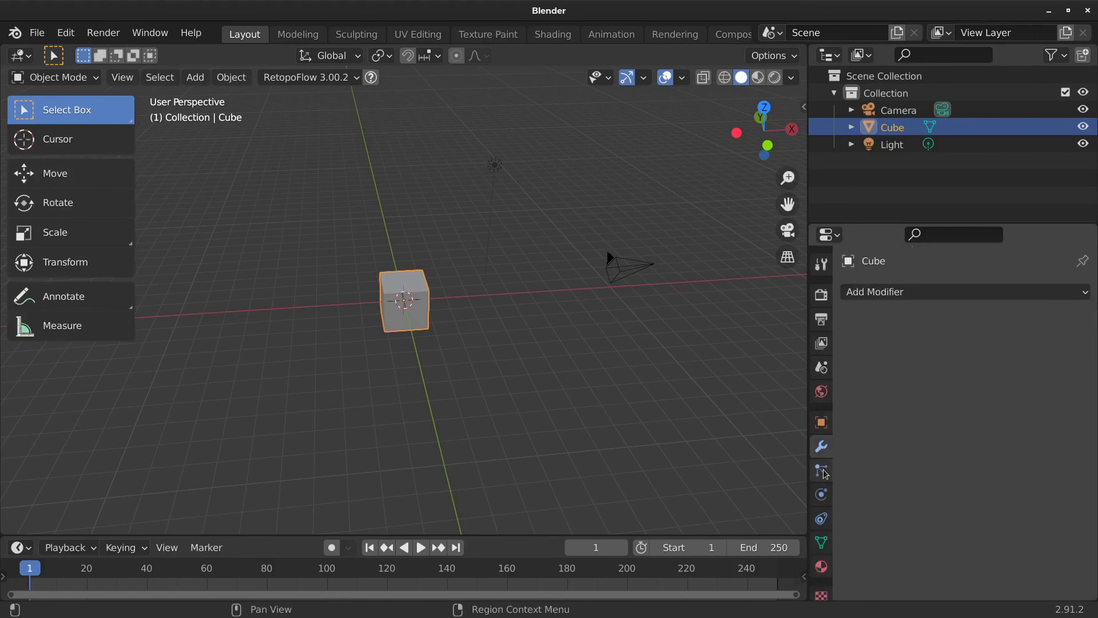
left_click(825, 473)
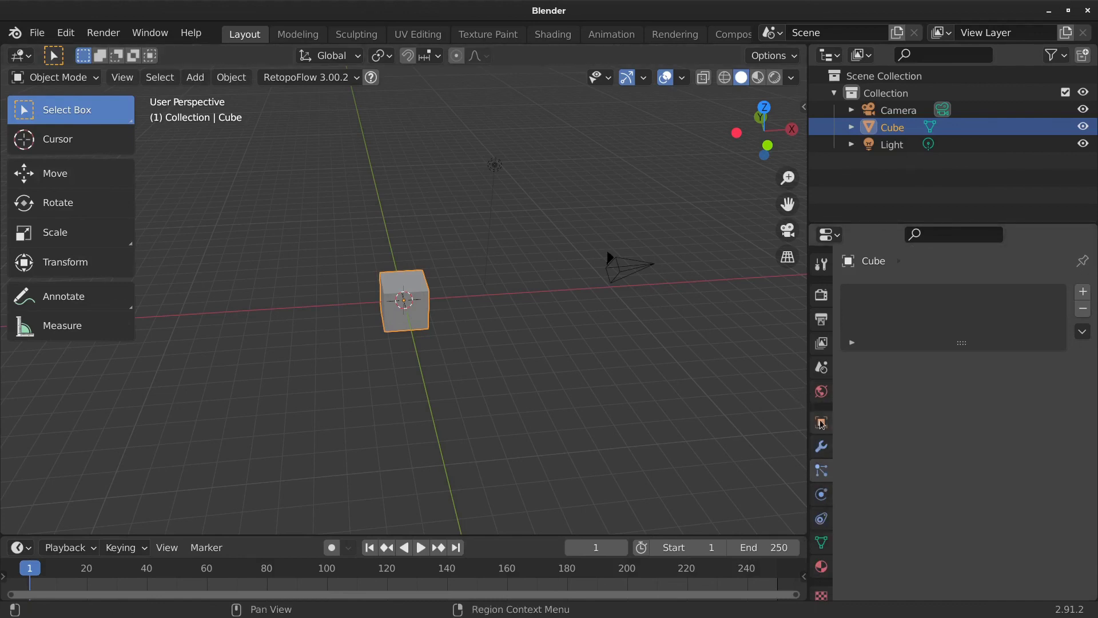
- Select the camera, then the light, and view the light's physics, constraint, data and texture properties
left_click(609, 254)
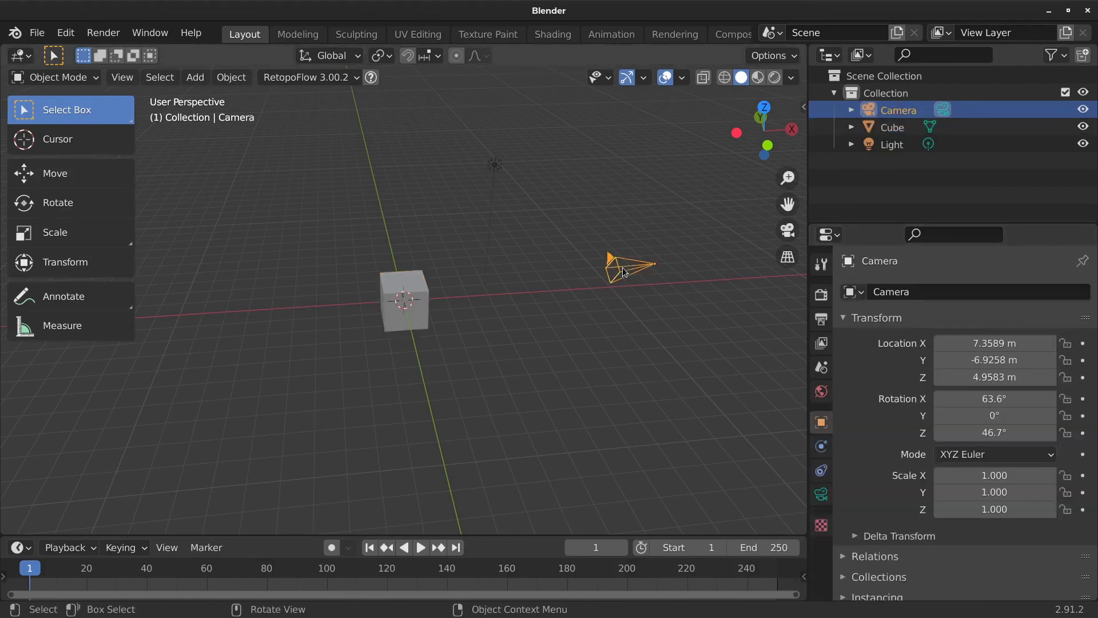
left_click(496, 164)
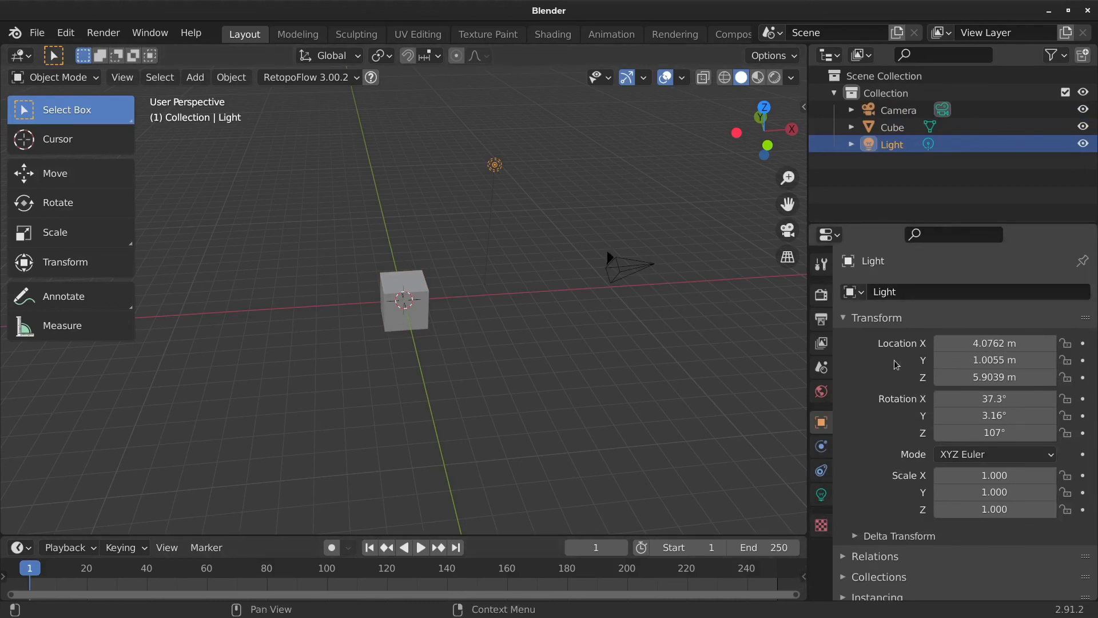
left_click(822, 447)
left_click(821, 471)
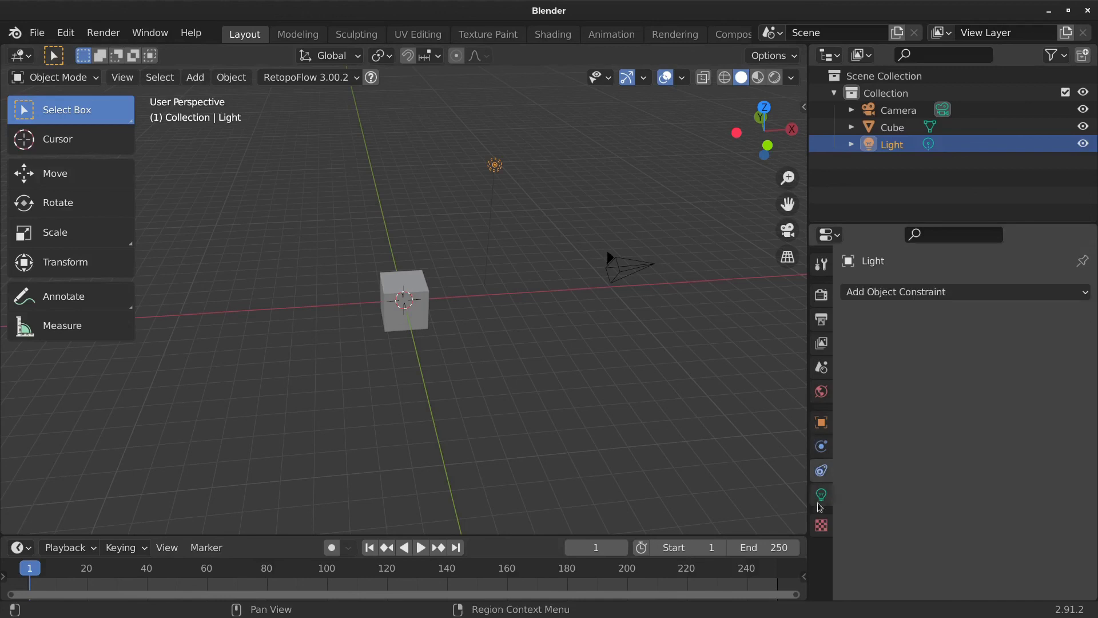
left_click(820, 498)
left_click(818, 527)
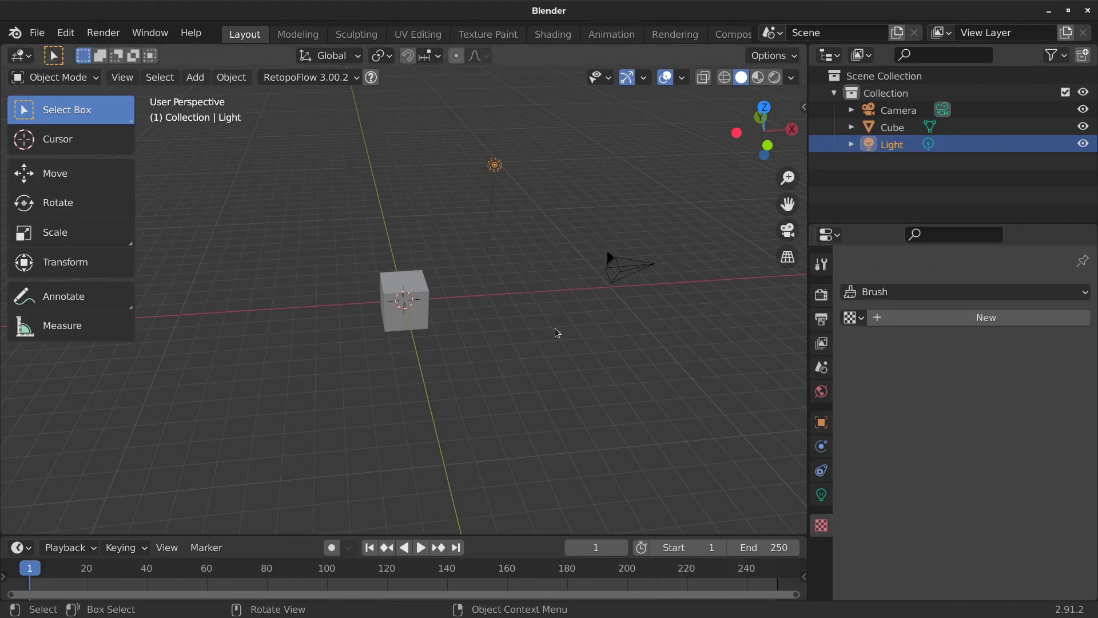
- Select the camera, light and cube alternately to compare how the object-specific property categories change
left_click(635, 269)
left_click(492, 165)
left_click(421, 289)
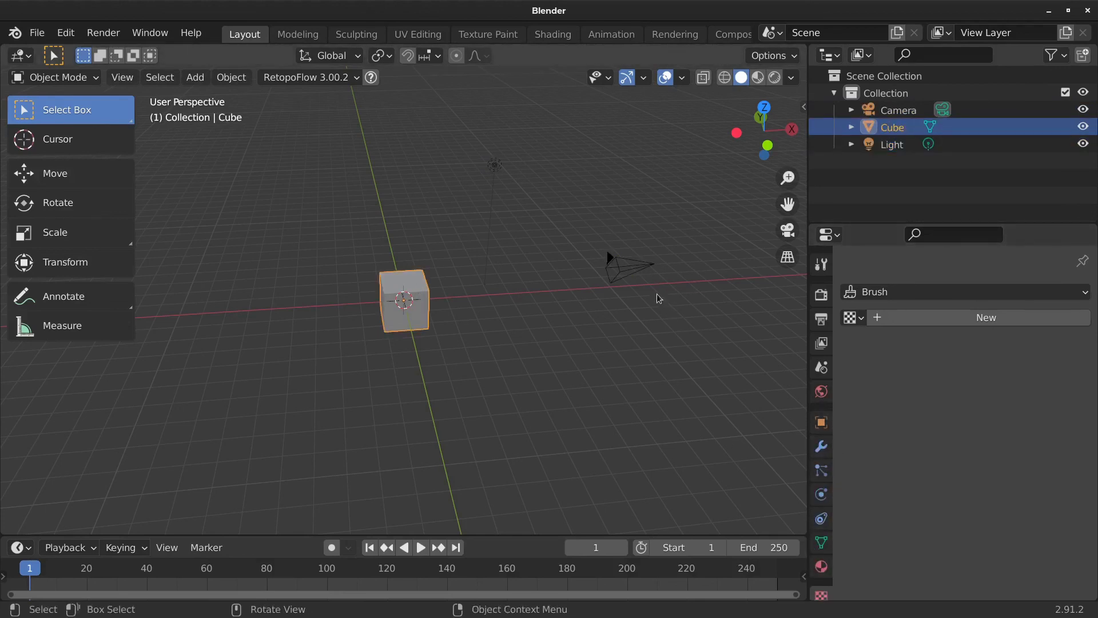
left_click(616, 263)
left_click(494, 165)
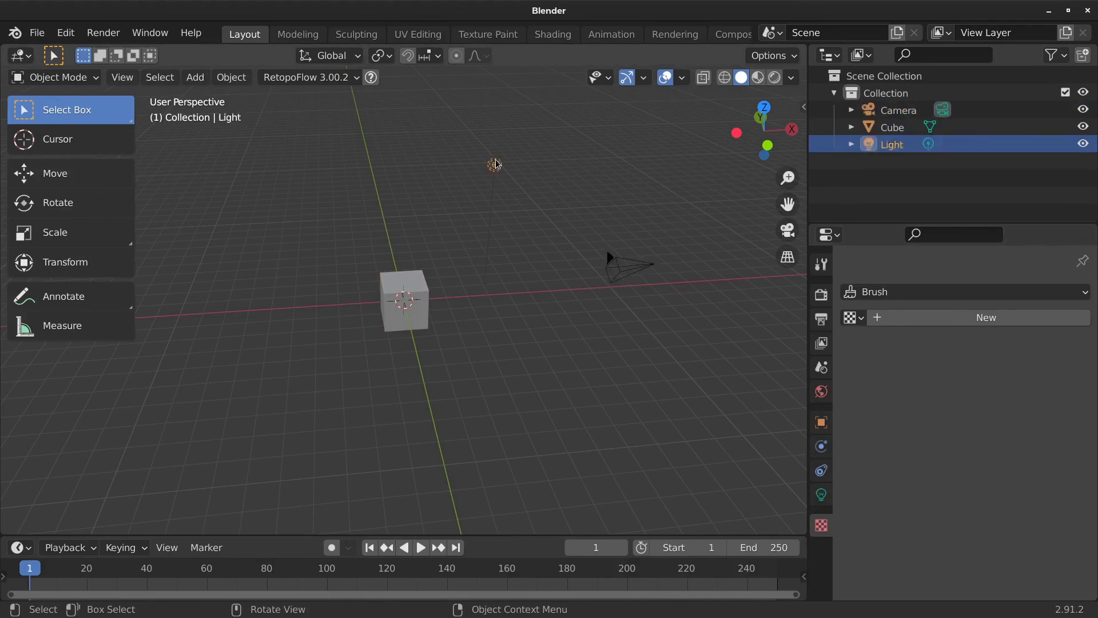
- Switch to the Modes.png diagram in the image viewer, review its Object Mode and Edit Mode overview, and close it
middle_click_drag(434, 242, 473, 223)
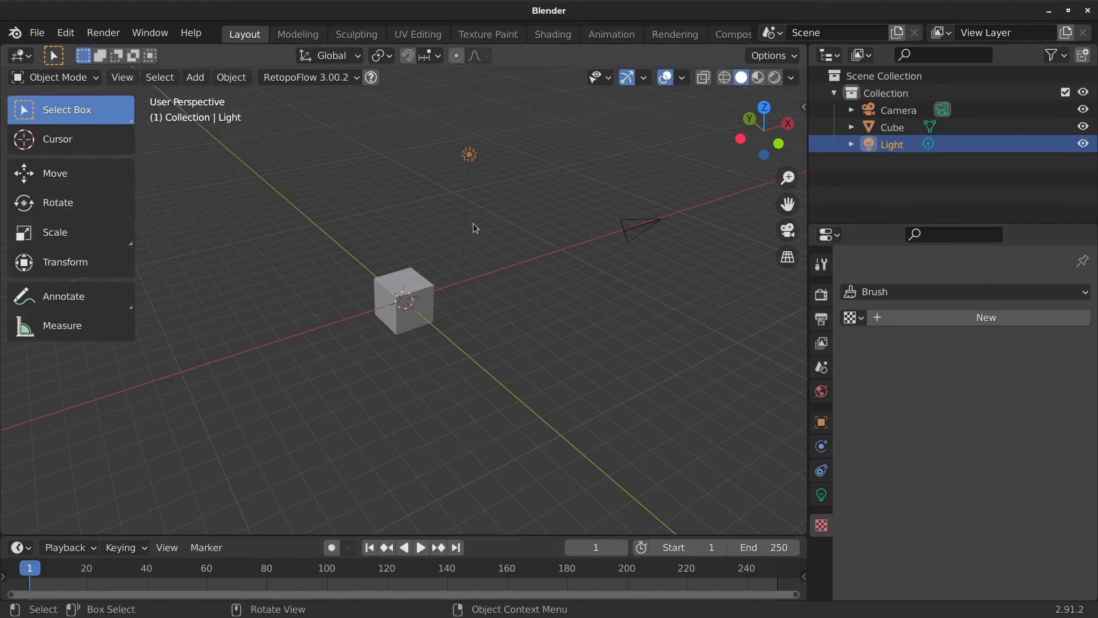
key("alt+Tab")
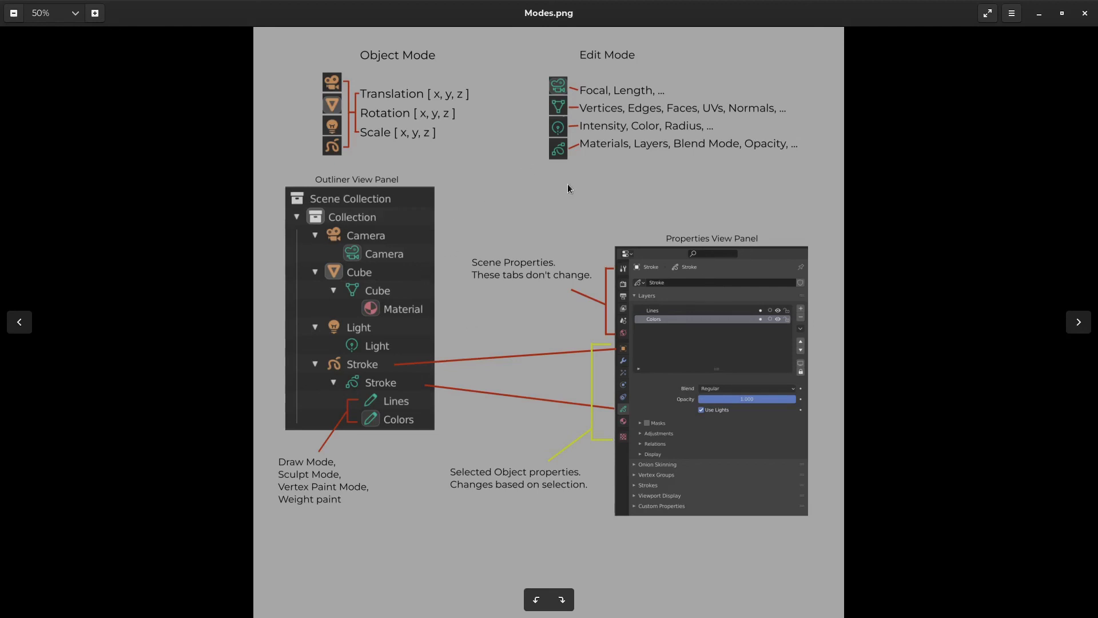
left_click(1085, 14)
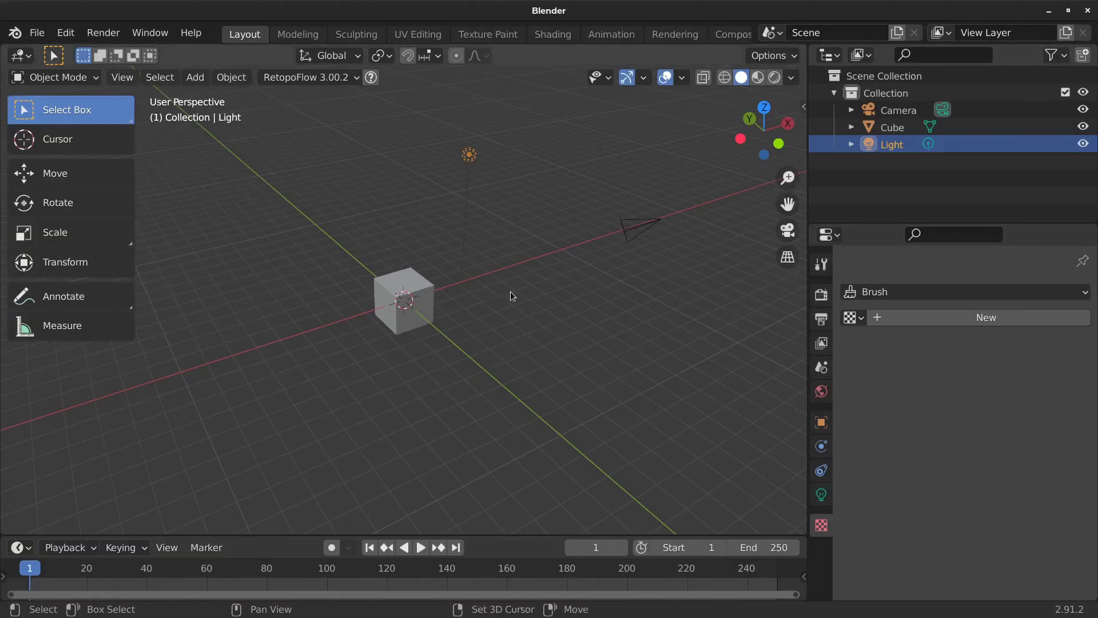
- Deselect the light so that no object in the scene is selected
middle_click_drag(513, 297, 554, 343, "shift")
left_click(533, 324)
middle_click_drag(519, 309, 561, 275)
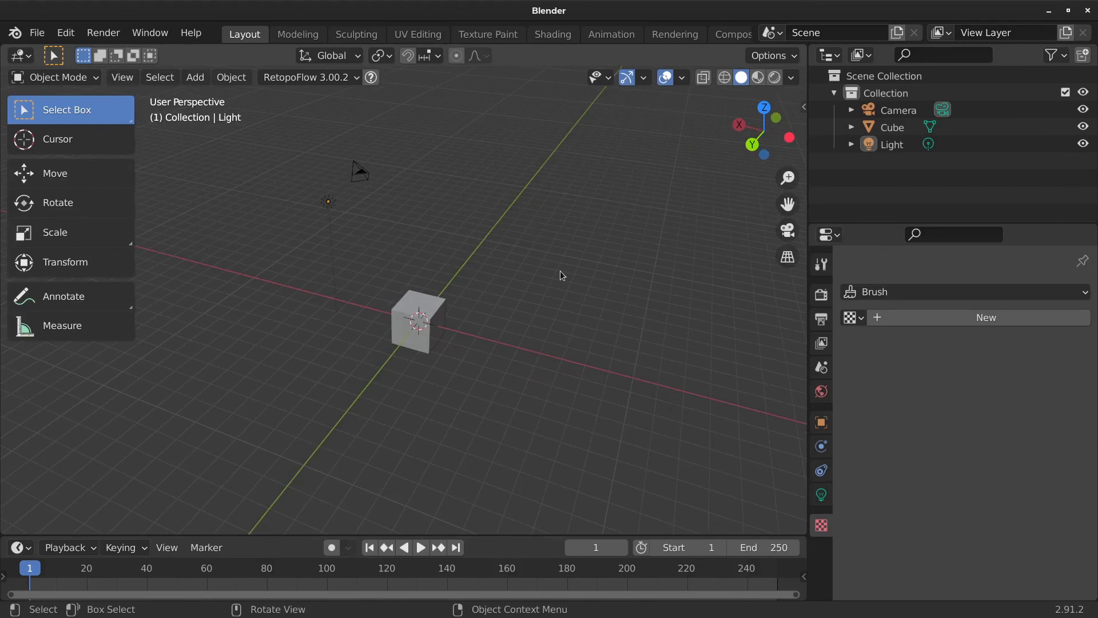
middle_click_drag(561, 272, 531, 309)
middle_click_drag(429, 346, 496, 372)
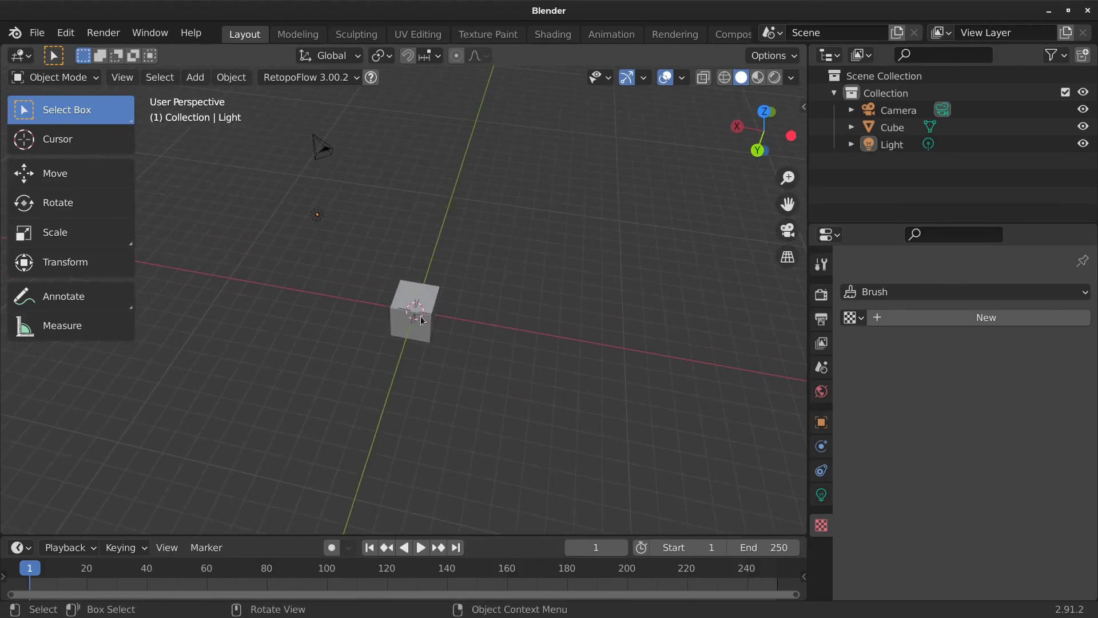
right_click(537, 255)
middle_click_drag(488, 262, 391, 381)
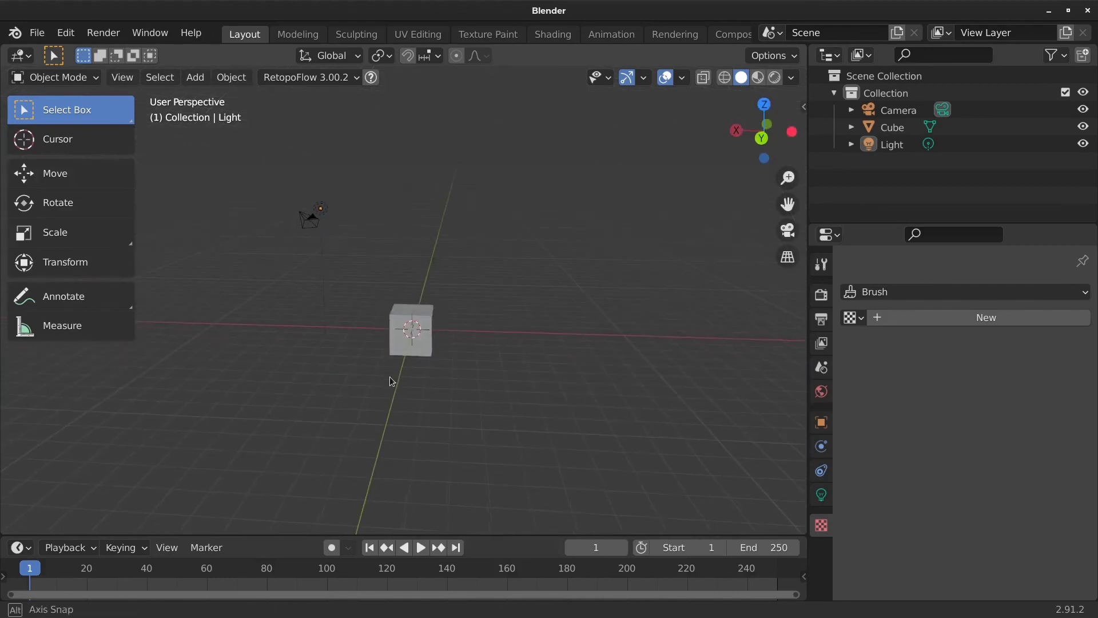
left_click(422, 335)
left_click(505, 250)
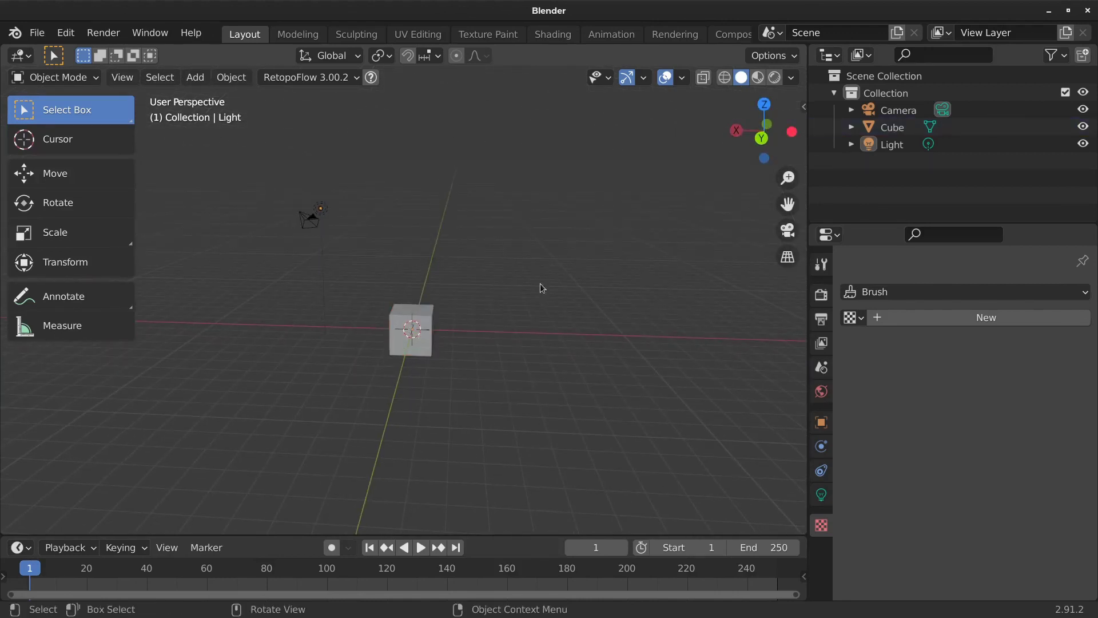
middle_click_drag(540, 284, 506, 320)
right_click(504, 314)
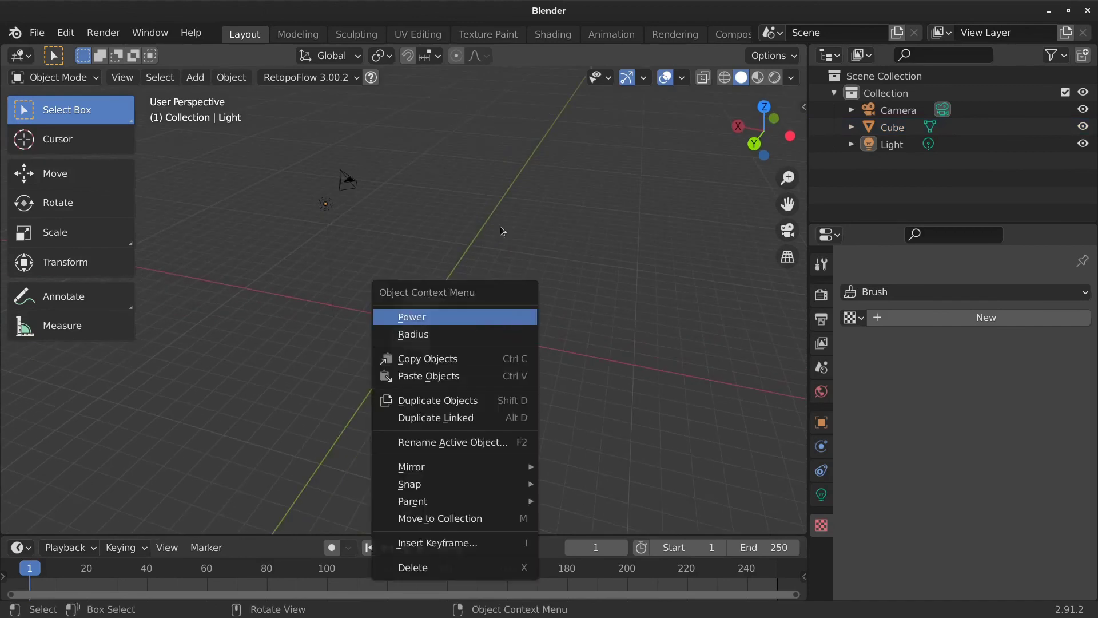
middle_click_drag(496, 317, 516, 352)
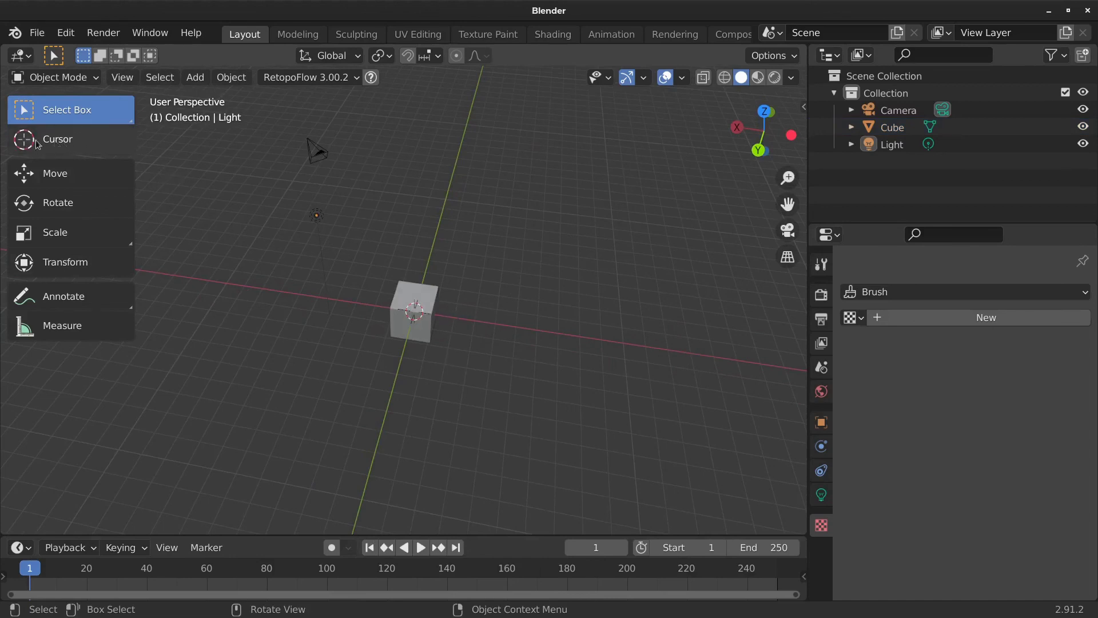
- Activate the Cursor tool, place the 3D cursor in empty space near the cube, and reset it to the world origin
left_click(65, 145)
left_click_drag(568, 274, 325, 387)
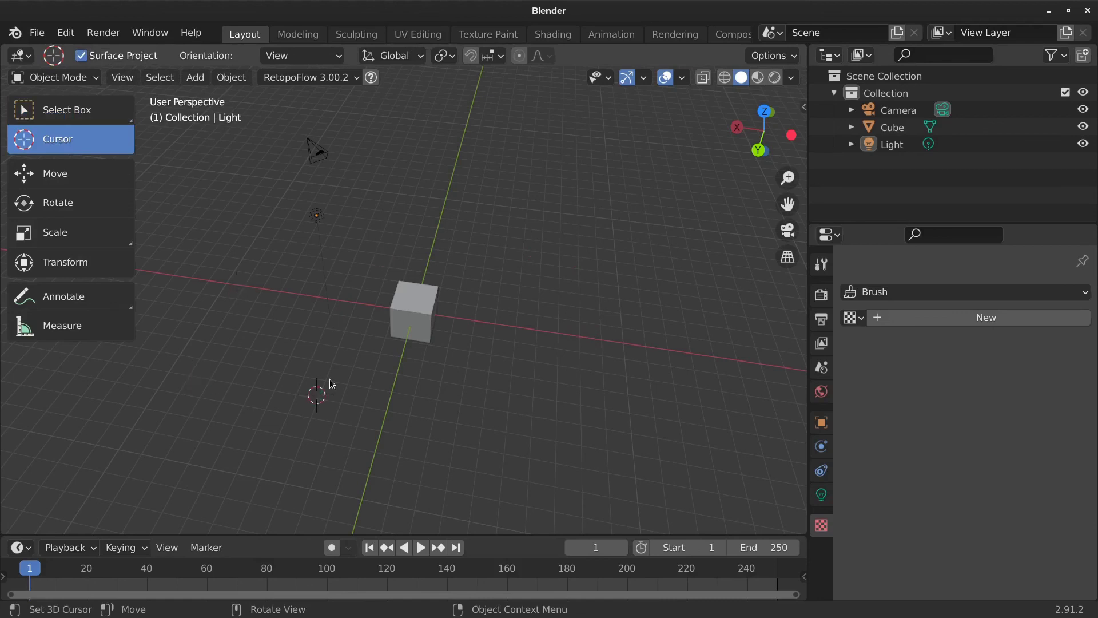
key("shift+c")
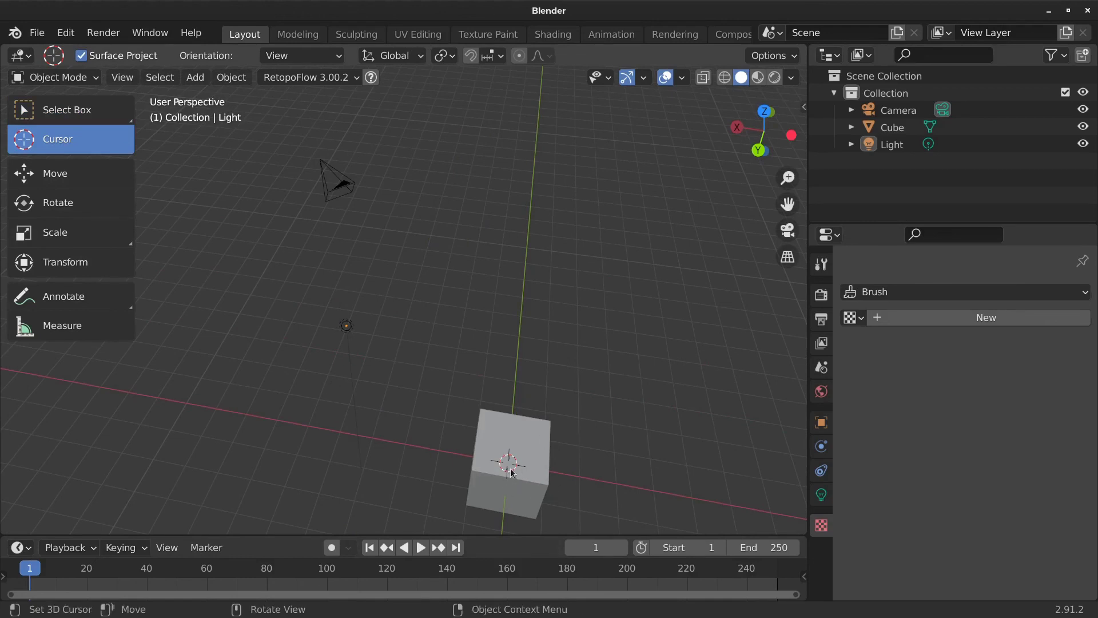
- Try placing the 3D cursor at several other spots around the cube, and return it to the world origin
middle_click_drag(491, 527, 587, 266)
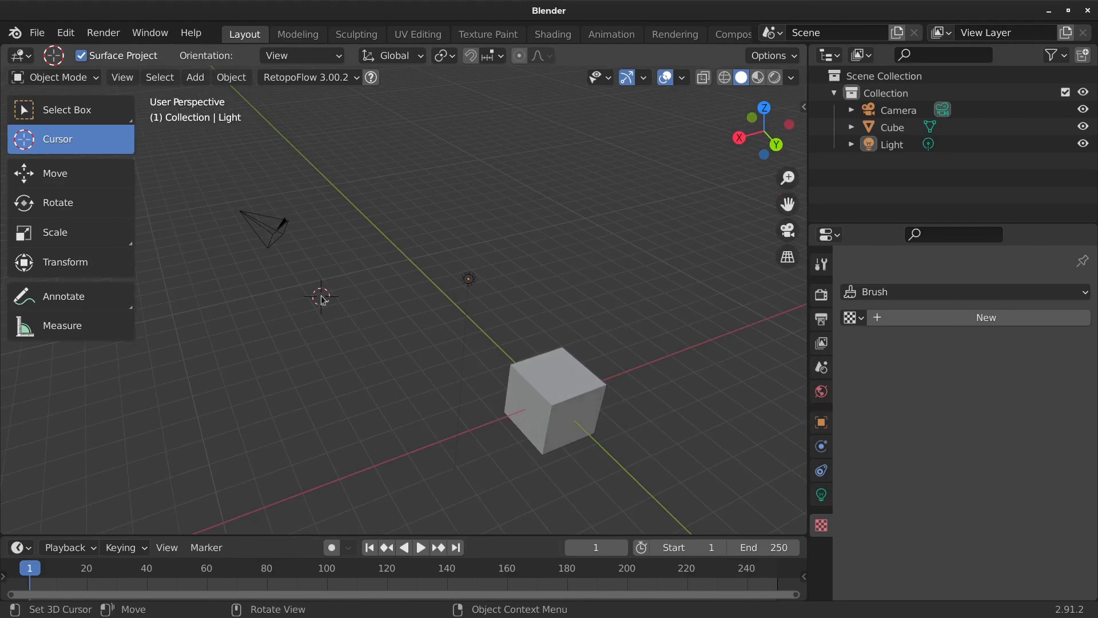
left_click(320, 418)
left_click(577, 303)
middle_click_drag(624, 376, 615, 430)
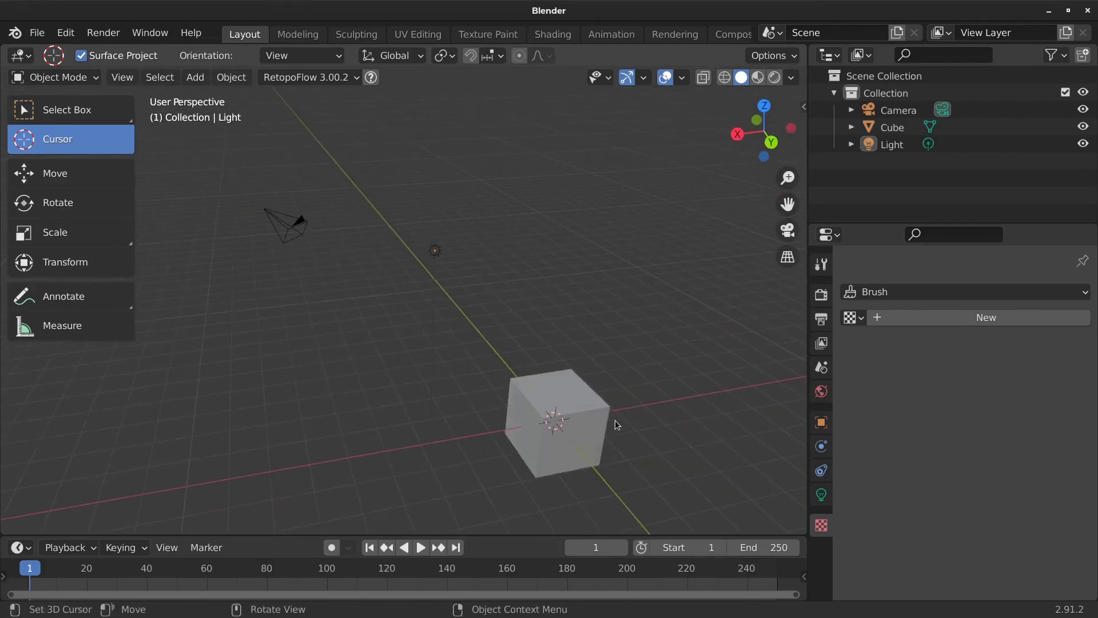
key("shift+c")
- Add a blank Grease Pencil object at the 3D cursor
middle_click_drag(550, 404, 469, 326, "shift")
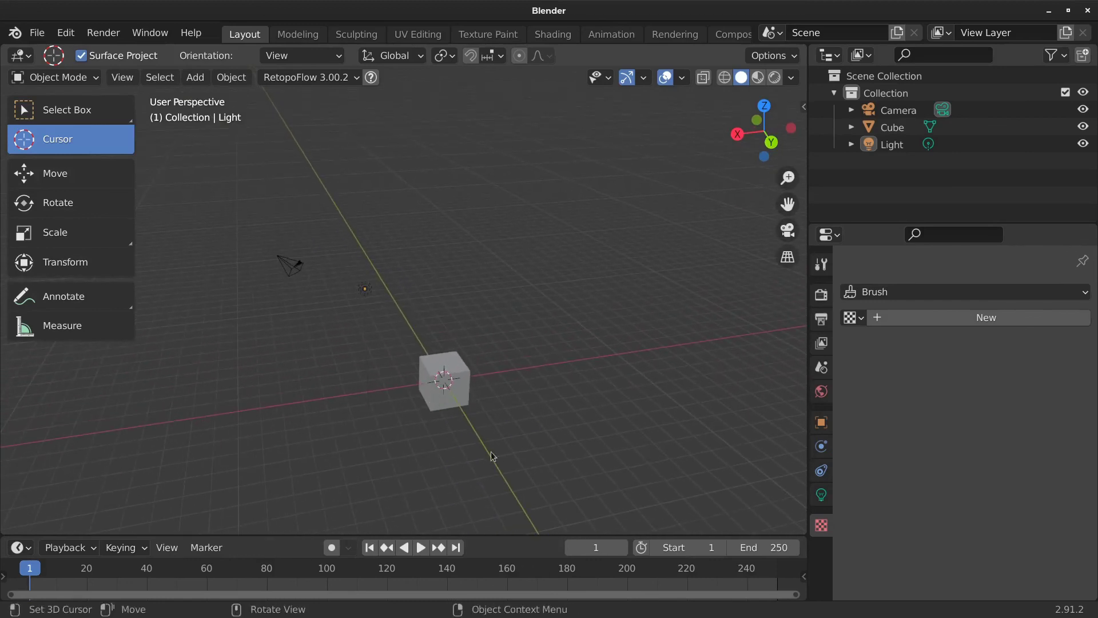
middle_click_drag(445, 411, 465, 415)
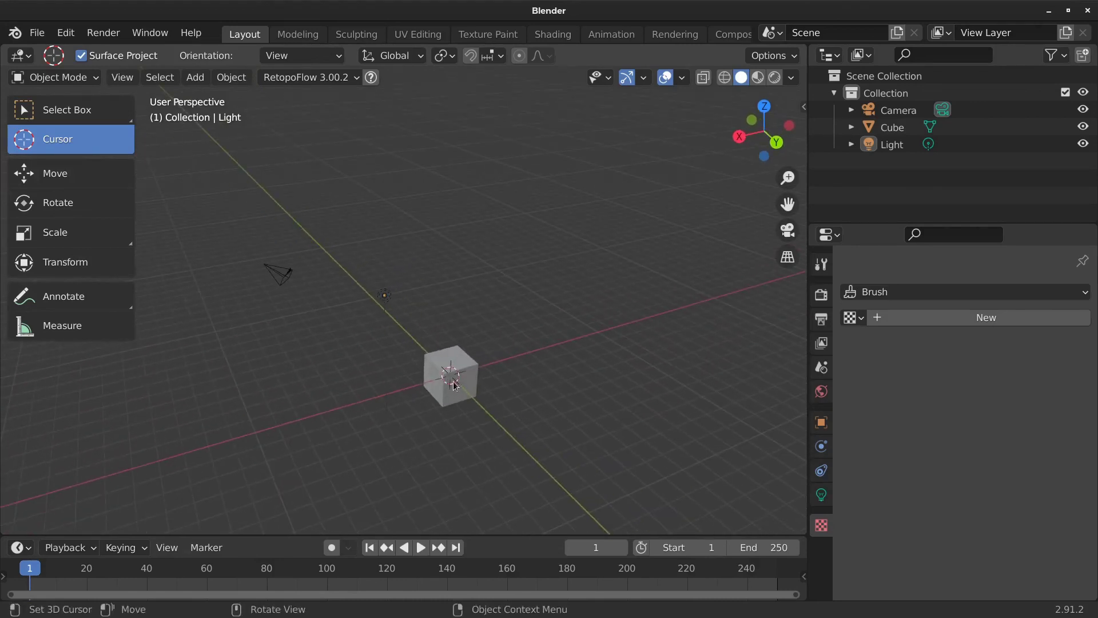
left_click(191, 79)
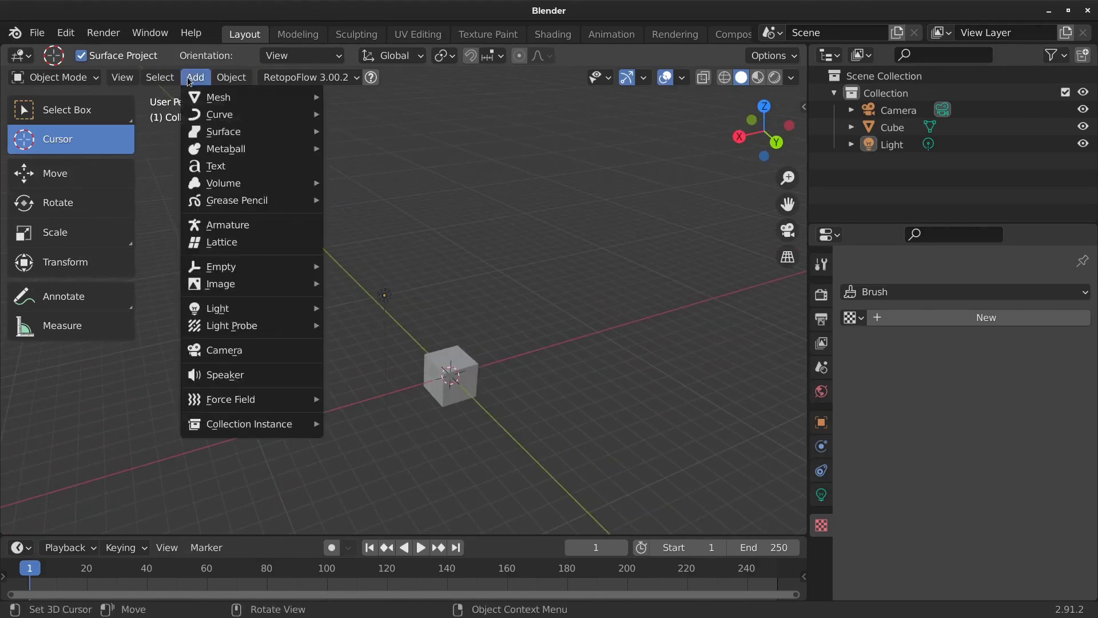
left_click(190, 78)
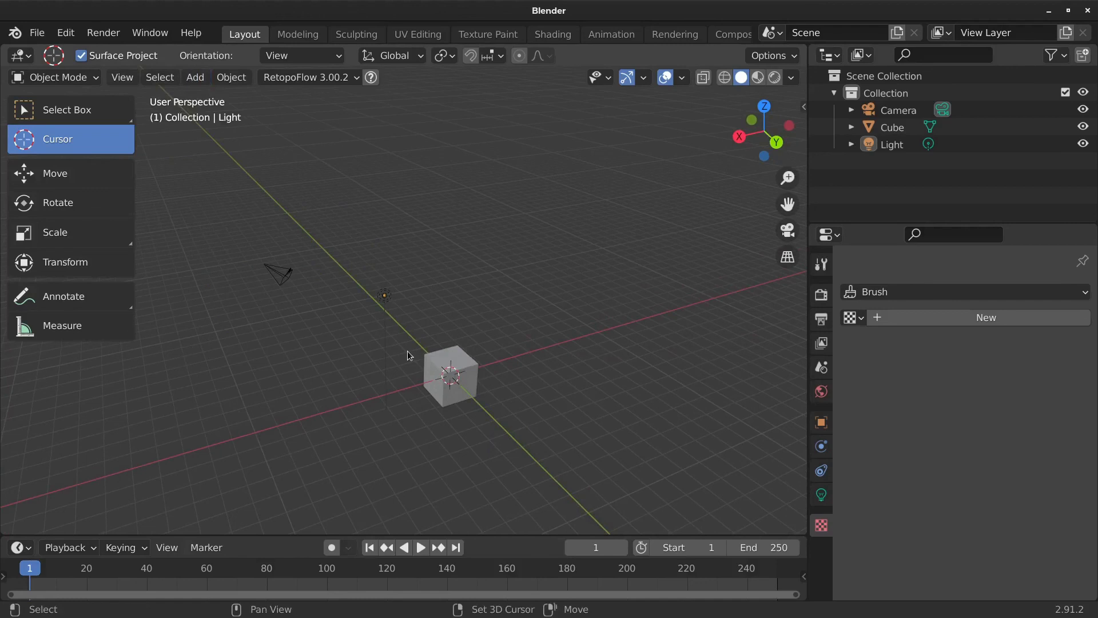
key("shift+a")
mouse_move(408, 355)
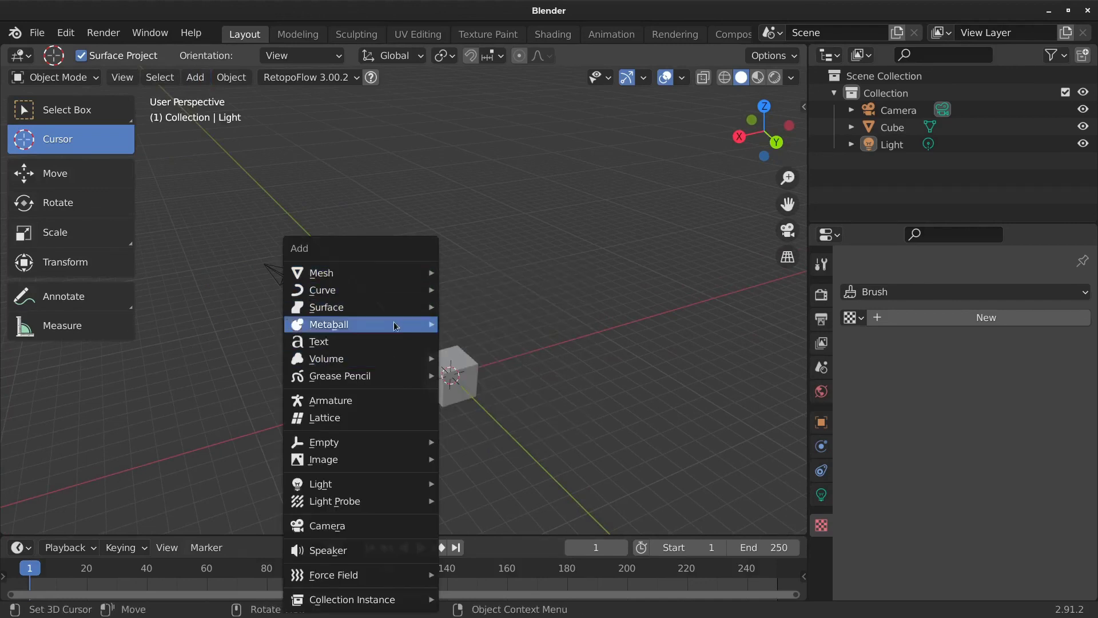
mouse_move(399, 374)
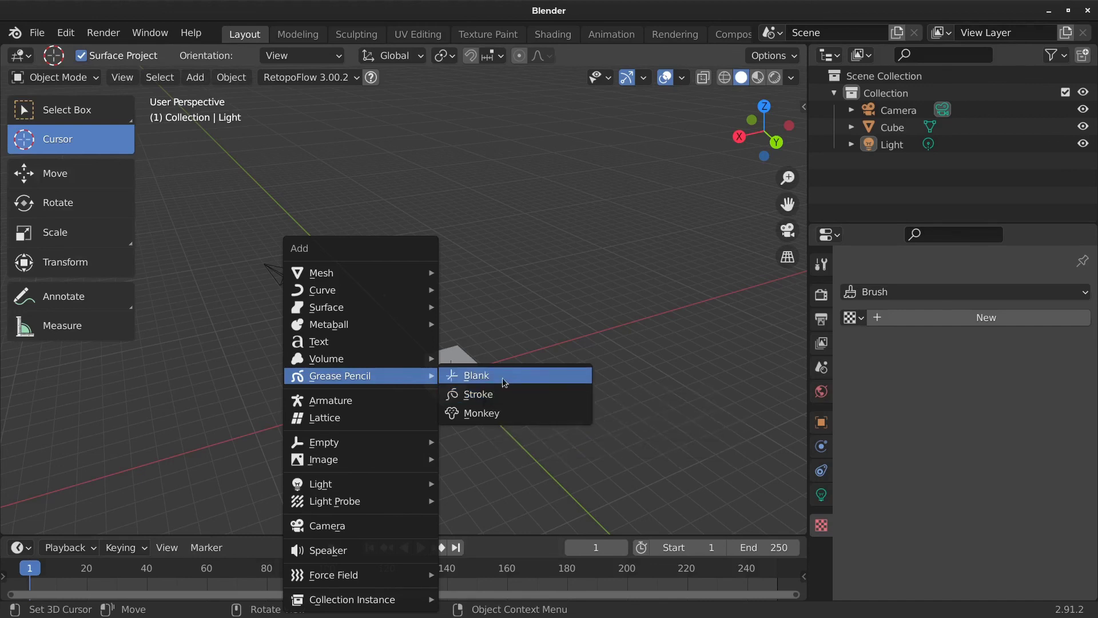
left_click(504, 382)
- Move the blank Grease Pencil object along the X axis, clear of the cube
middle_click_drag(486, 442, 548, 448)
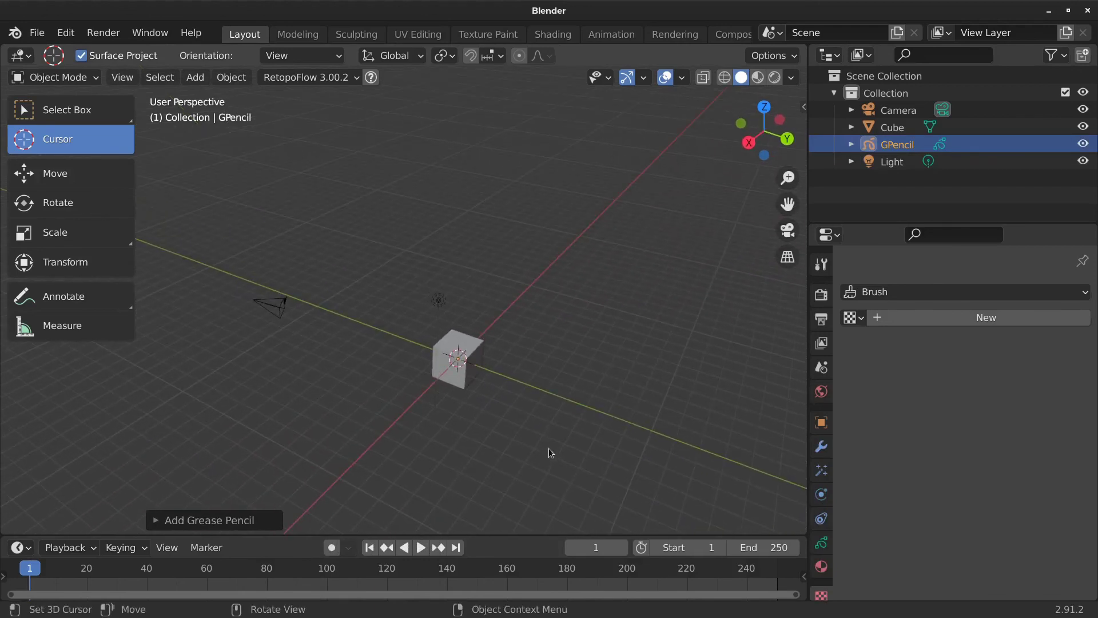
key("g")
key("x")
middle_click_drag(417, 427, 317, 373)
middle_click_drag(349, 441, 368, 418)
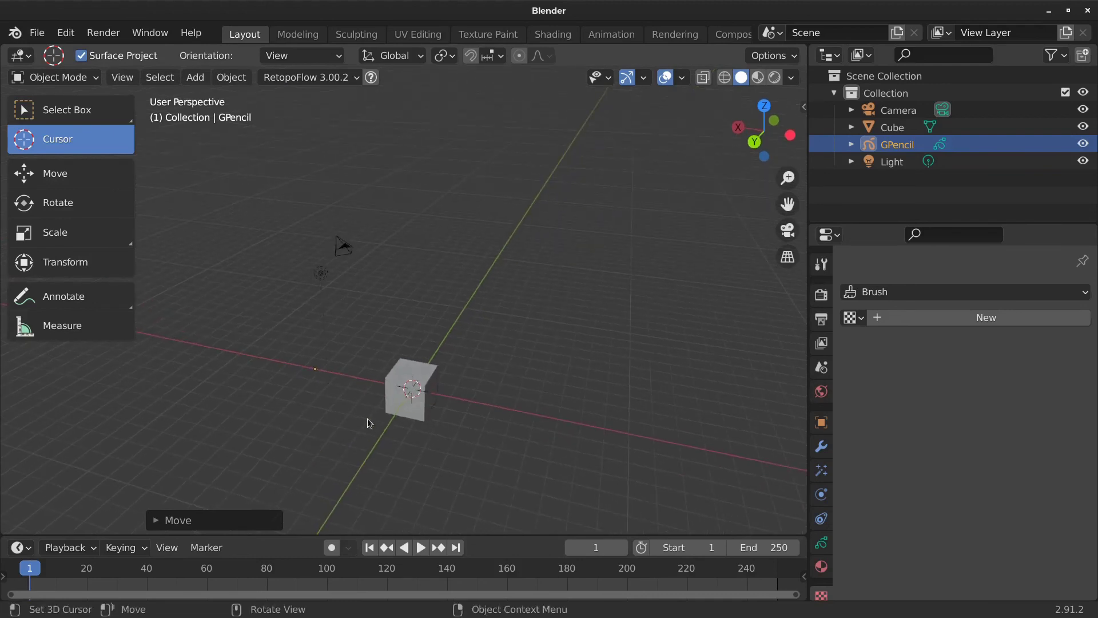
- Add a Grease Pencil Stroke object and move it beside the cube, on the side opposite the blank one
key("shift+a")
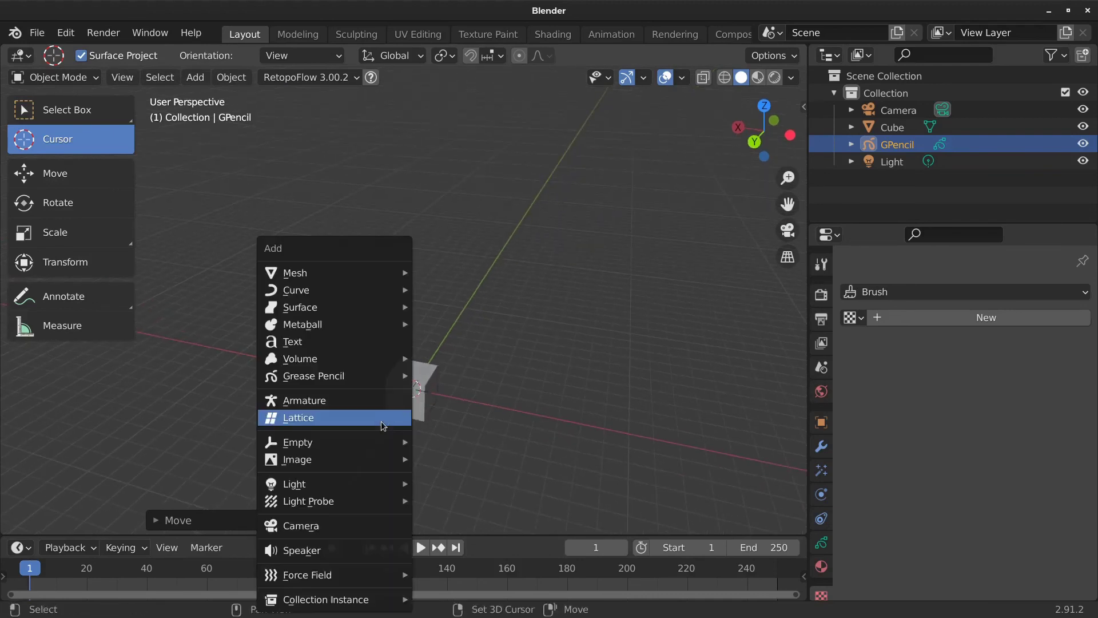
mouse_move(362, 379)
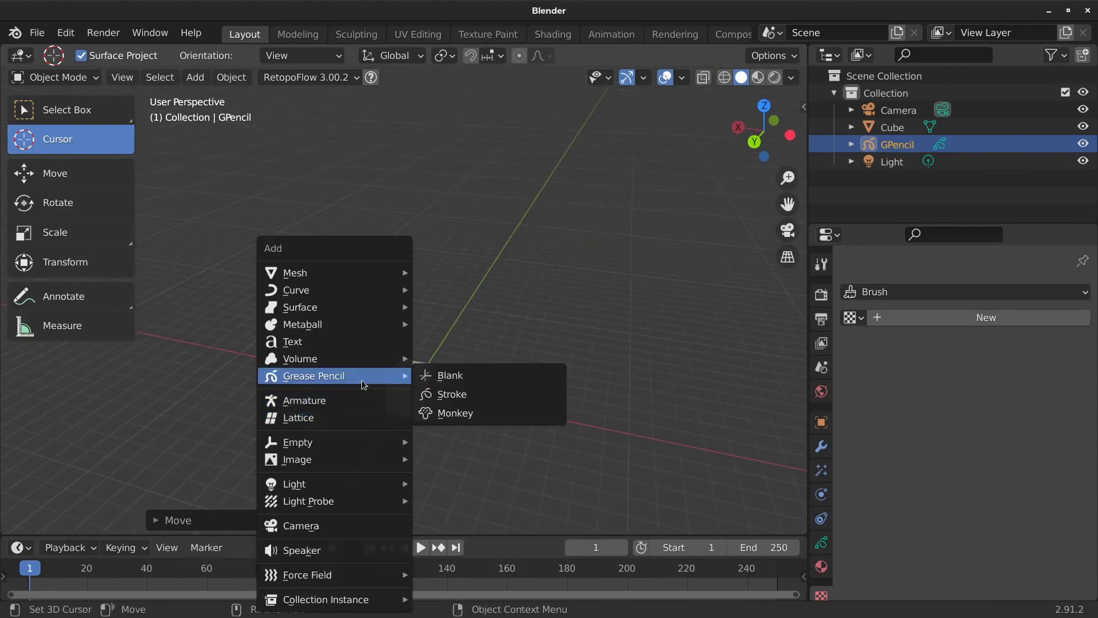
left_click(454, 394)
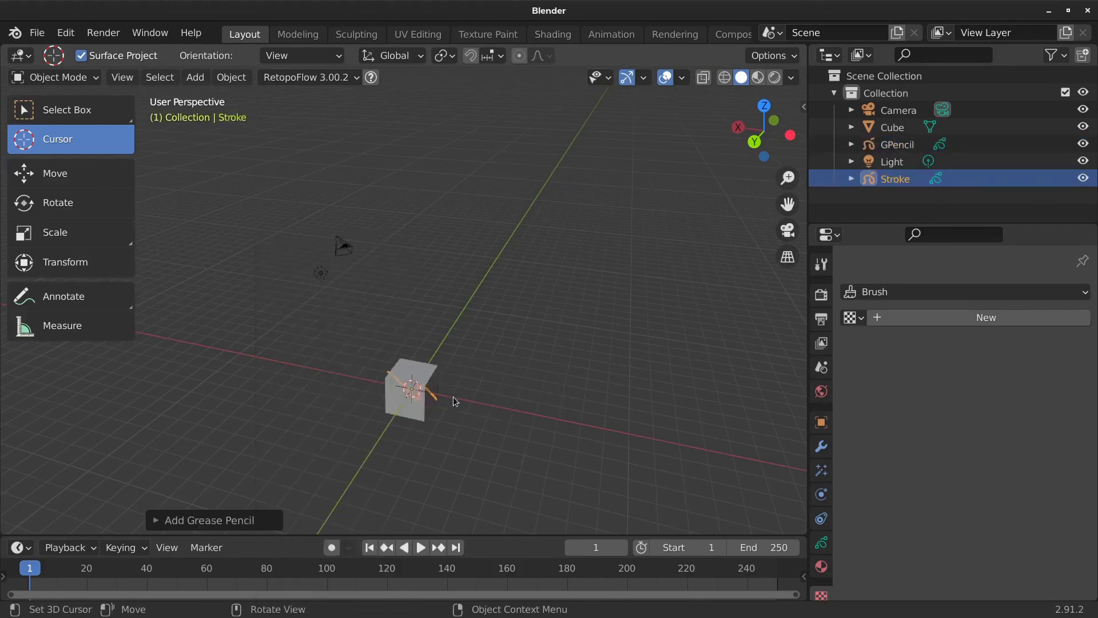
key("g")
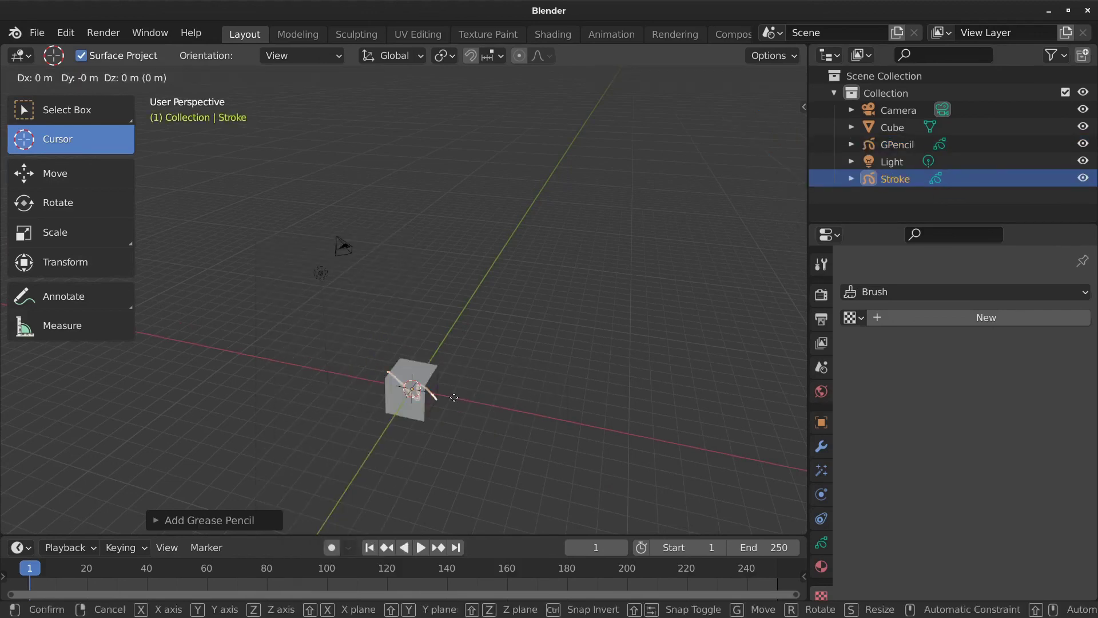
left_click(555, 423)
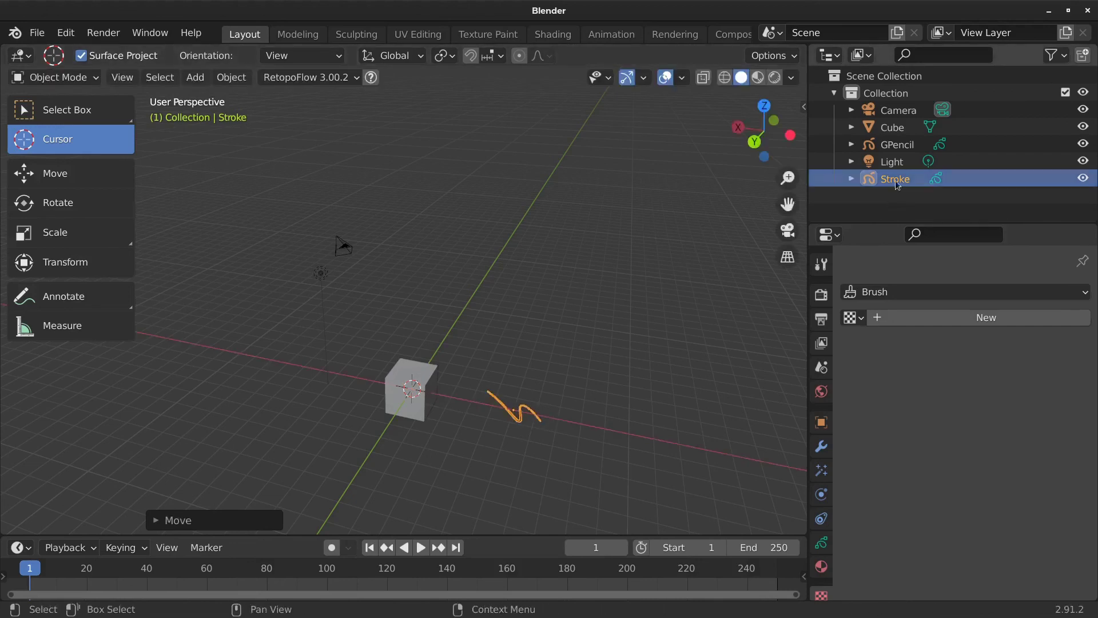
- Enlarge the Outliner area and expand the GPencil object's hierarchy
left_click(881, 146)
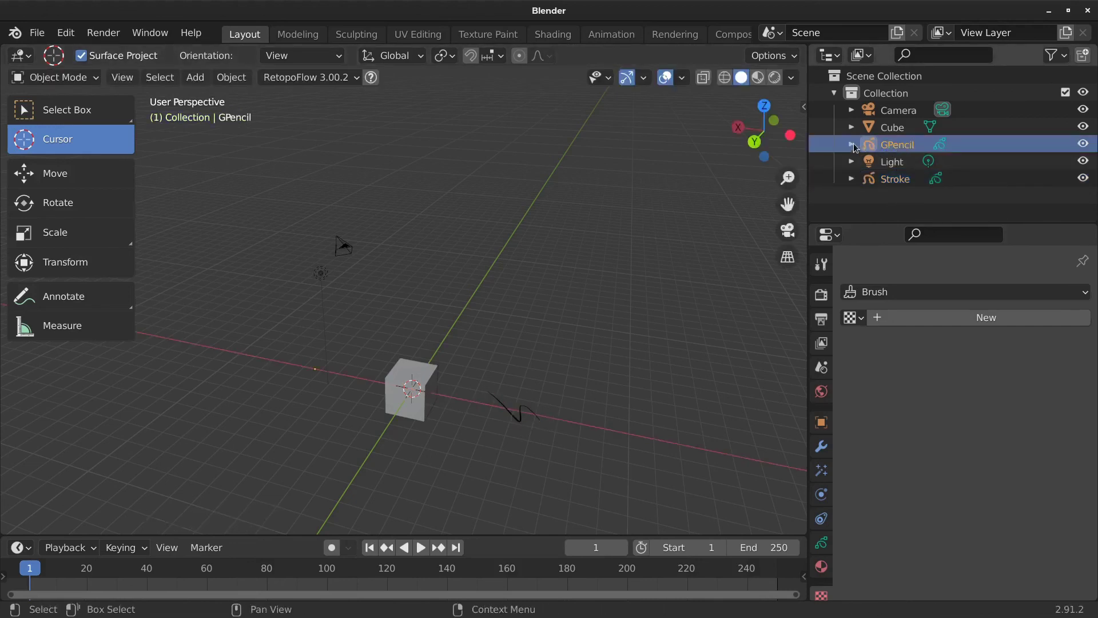
left_click_drag(869, 146, 867, 180)
mouse_move(867, 127)
left_mouse_down()
mouse_move(867, 162)
mouse_move(867, 112)
mouse_move(870, 194)
mouse_move(871, 140)
mouse_move(873, 165)
left_mouse_up()
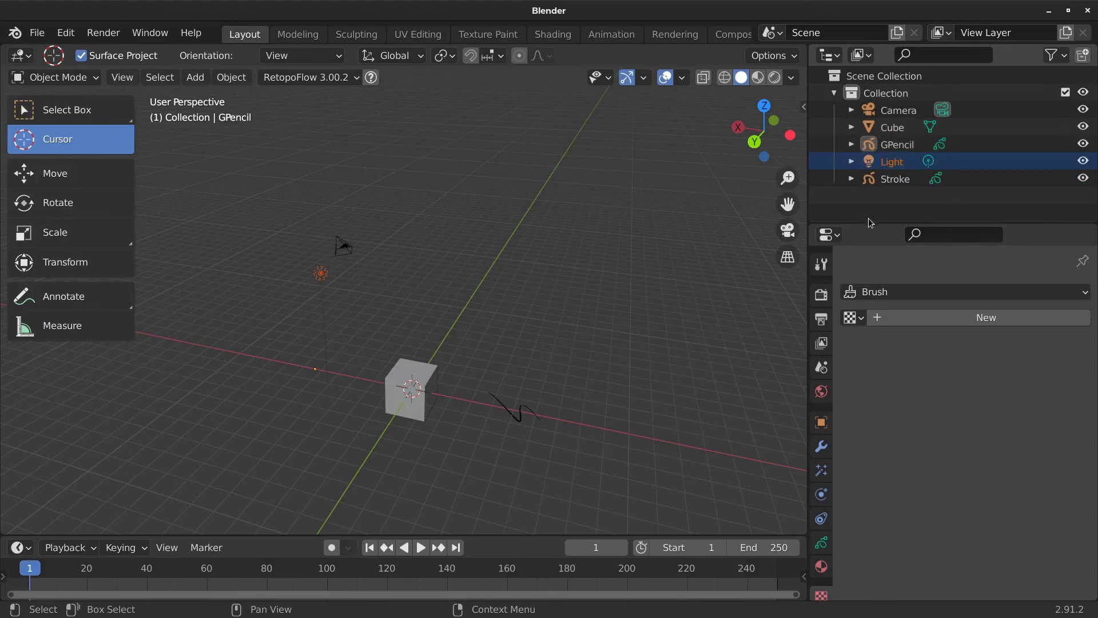
left_click_drag(868, 222, 884, 442)
left_click(852, 145)
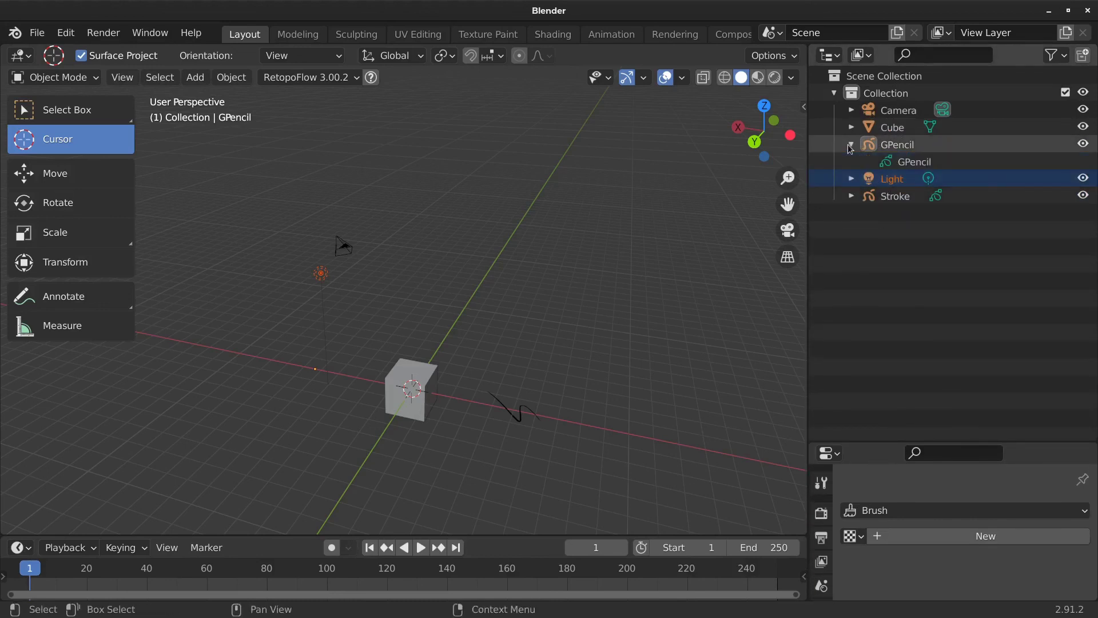
- Select the GPencil object and its nested object data alternately to distinguish the two levels
left_click(905, 164)
left_click(891, 147)
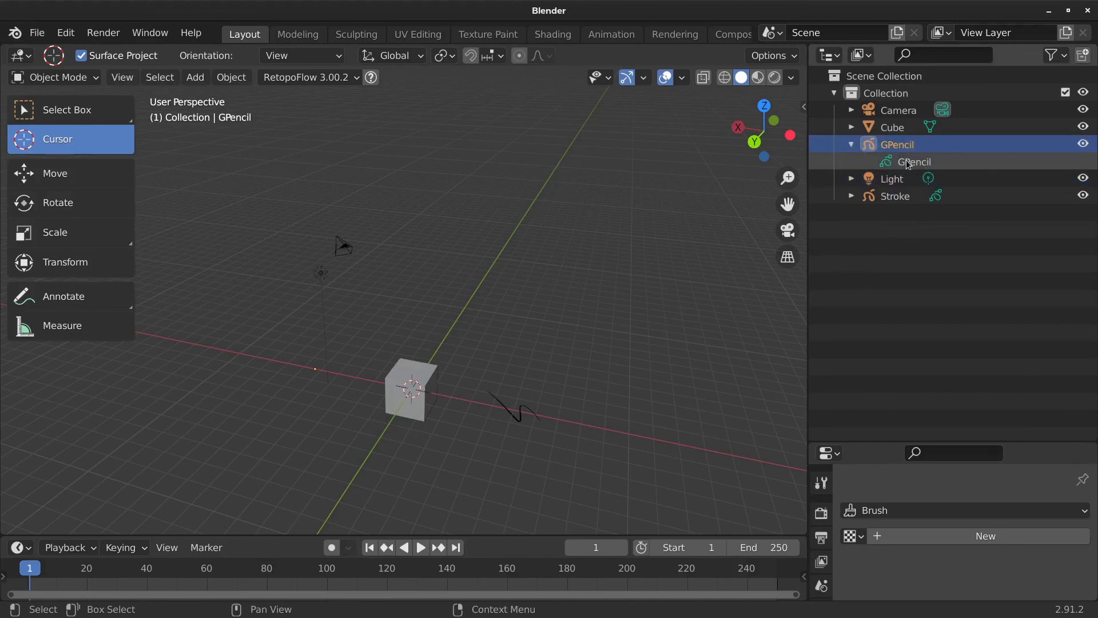
left_click(908, 163)
left_click(902, 148)
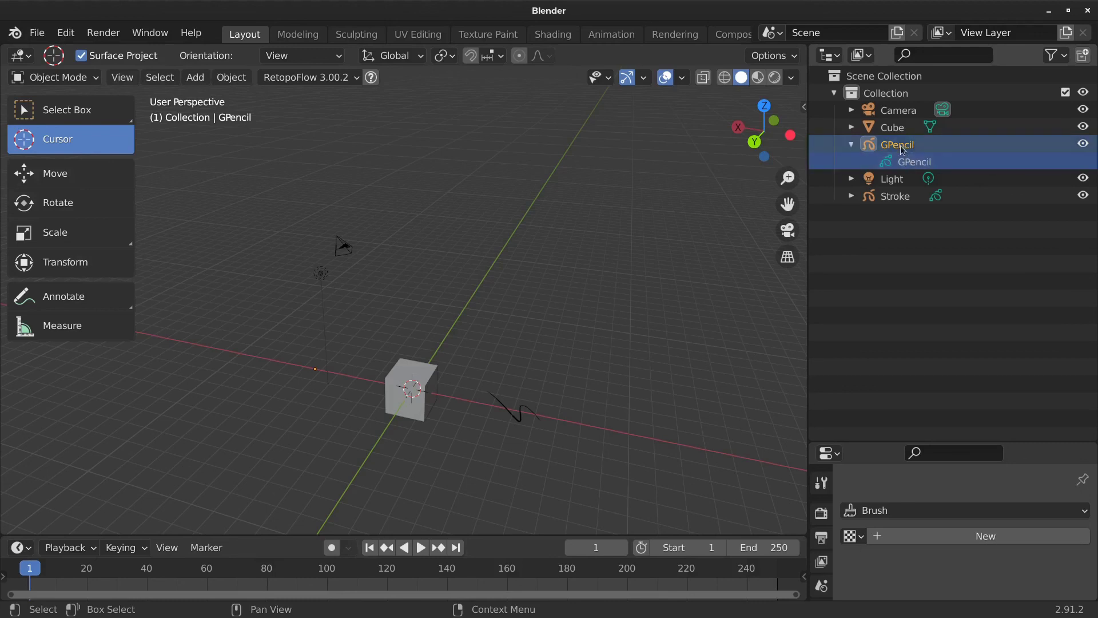
- Expand the Stroke object's hierarchy and select Stroke and GPencil in turn to compare their contents
left_click(851, 196)
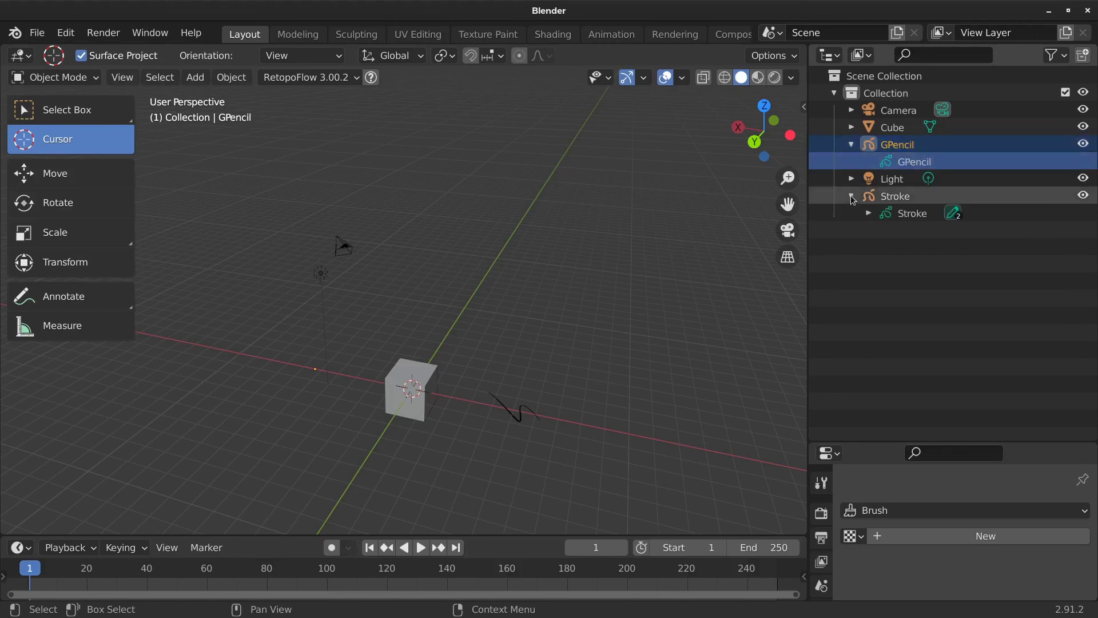
left_click(895, 199)
left_click(897, 147)
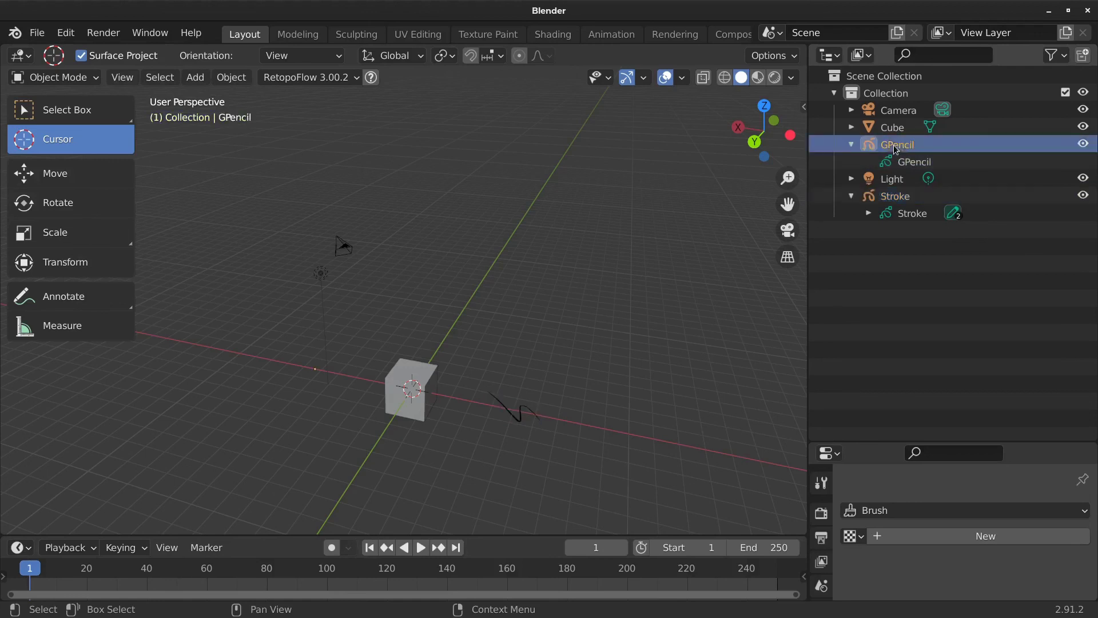
- Select the Stroke and GPencil objects and their nested data entries in turn to compare the two hierarchies
double_click(892, 195)
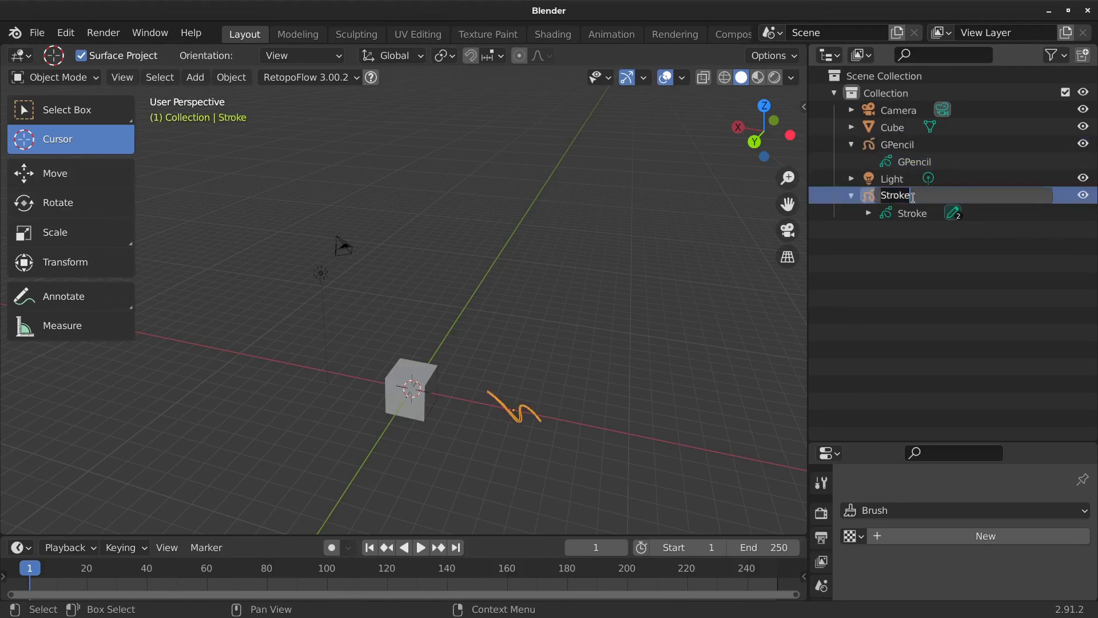
key("Return")
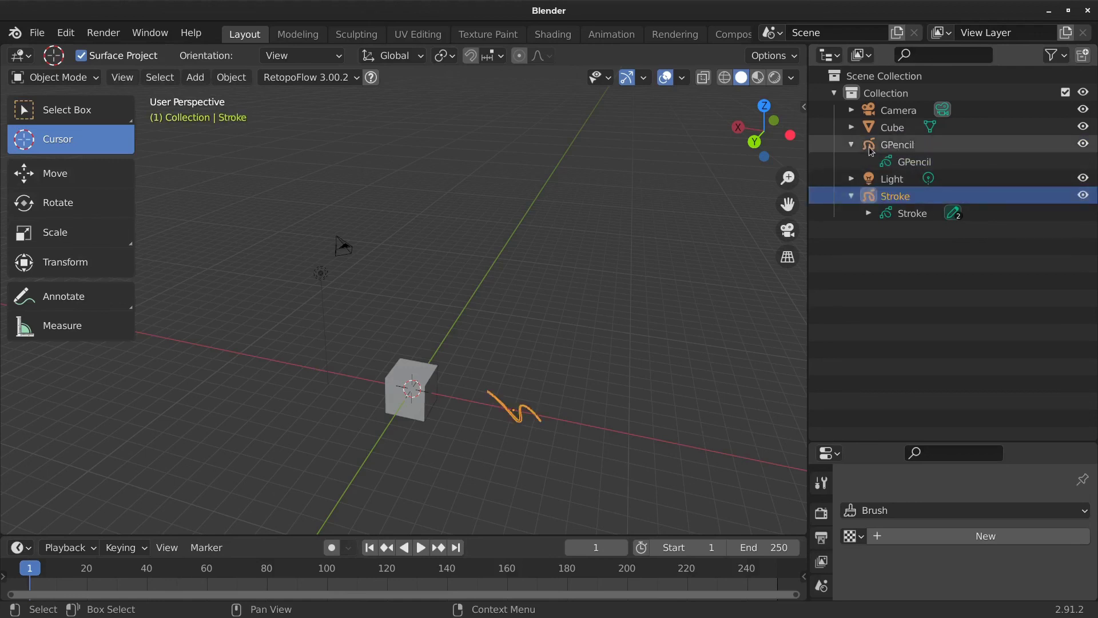
left_click(897, 146)
key("ctrl+z")
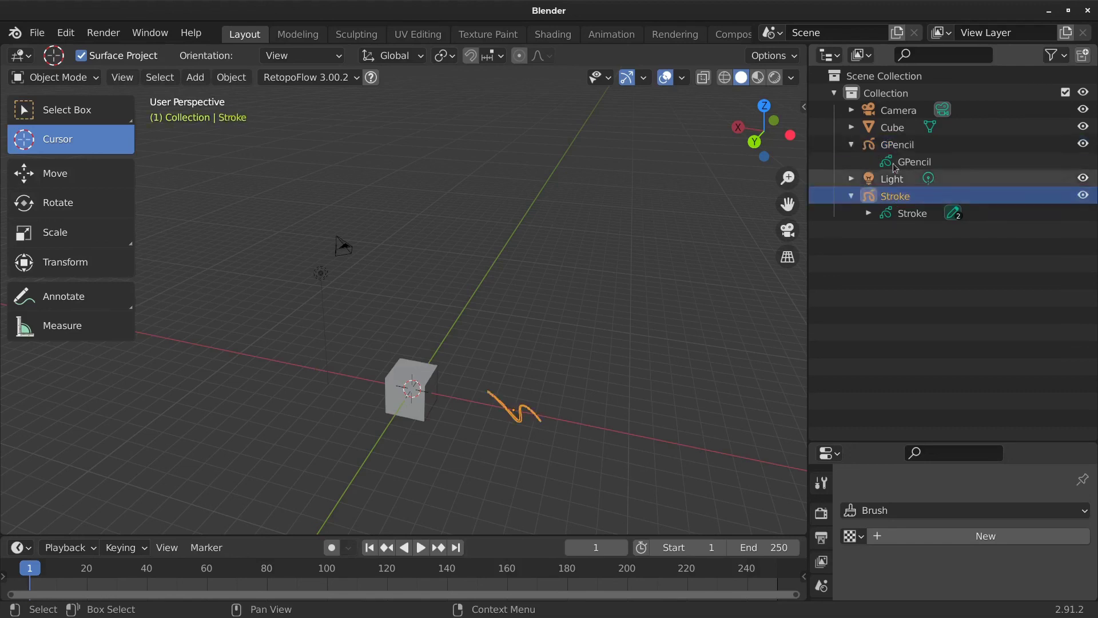
left_click(892, 147)
left_click(909, 214)
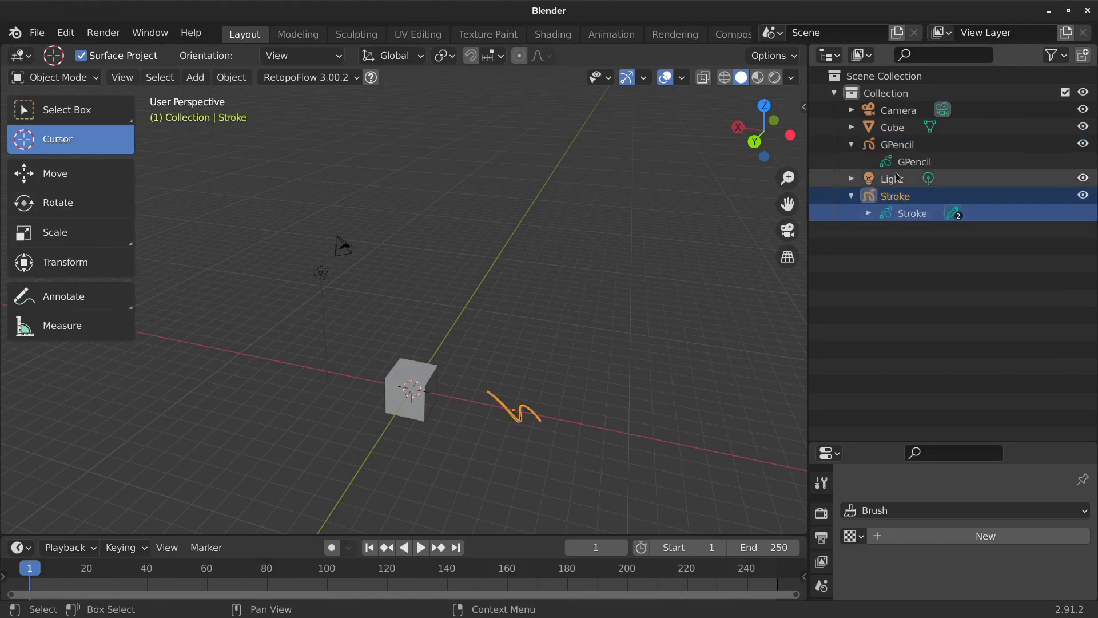
left_click(895, 162)
left_click(907, 213)
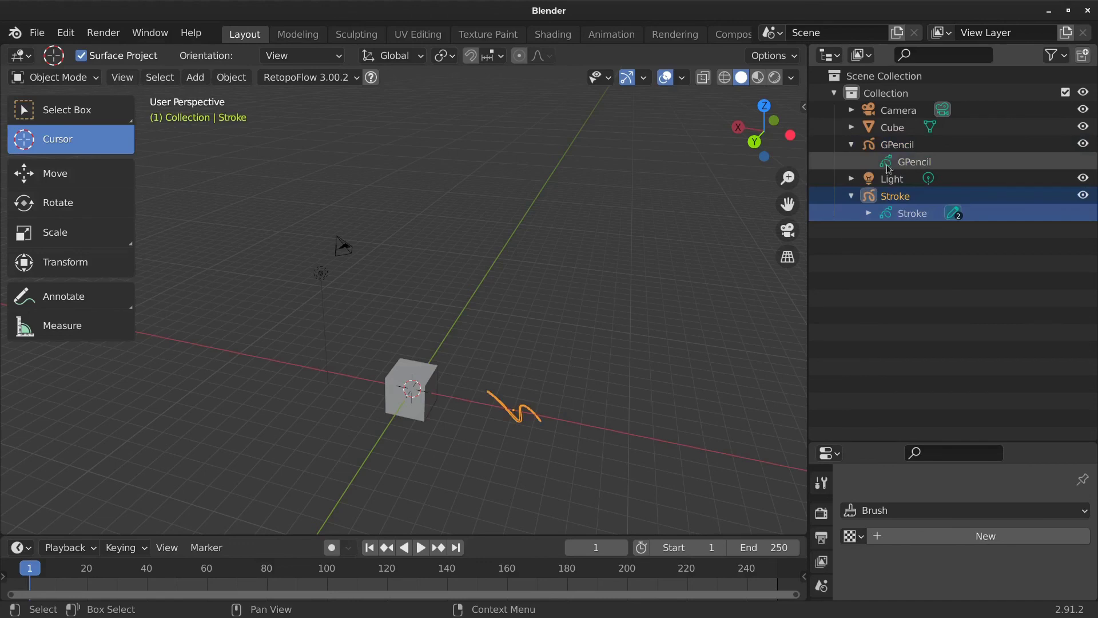
- Expand the Stroke object's nested data and select its Lines and Colors layers in turn
left_click(868, 212)
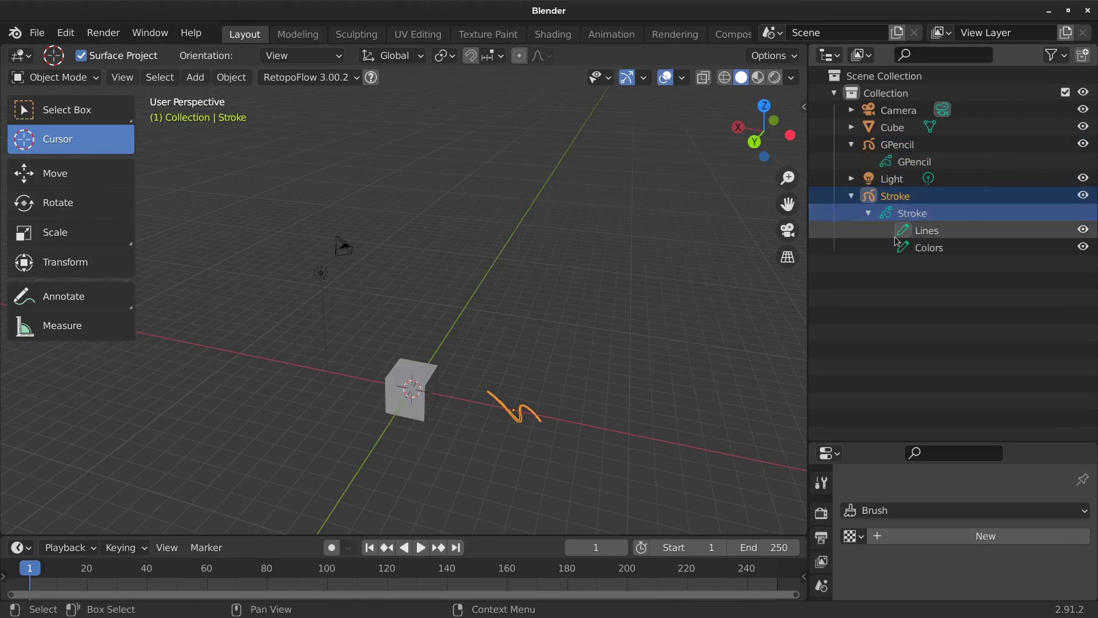
left_click(925, 232)
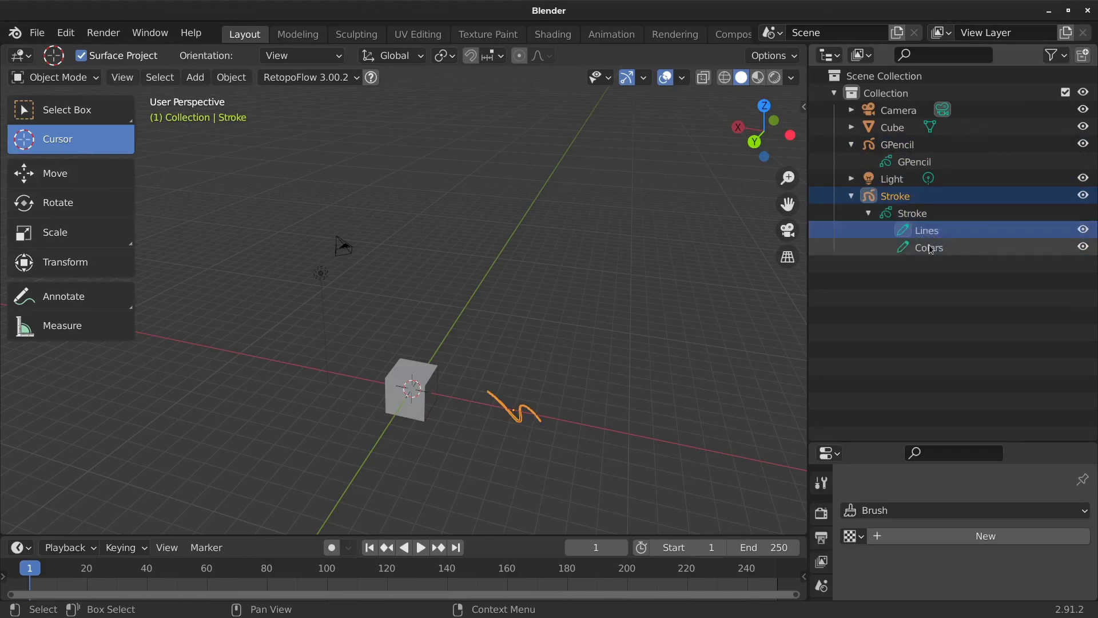
left_click(929, 246)
left_click(925, 232)
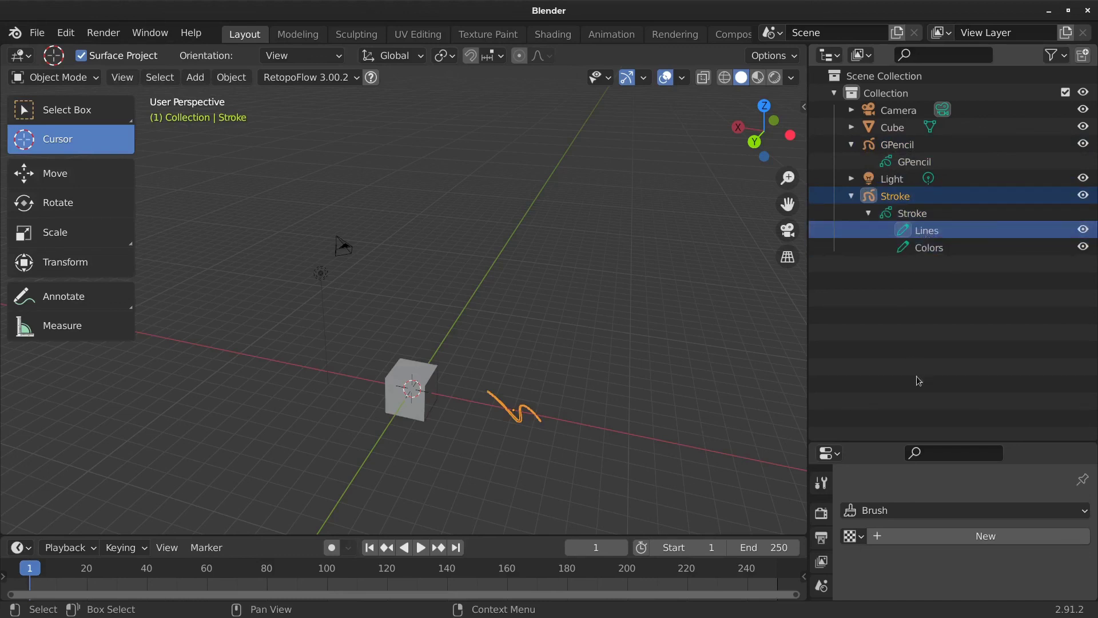
- Enlarge the Properties area, collapse the Grease Pencil hierarchies and compare the layers in the object data of Stroke and GPencil
left_click_drag(921, 439, 925, 135)
left_click(822, 468)
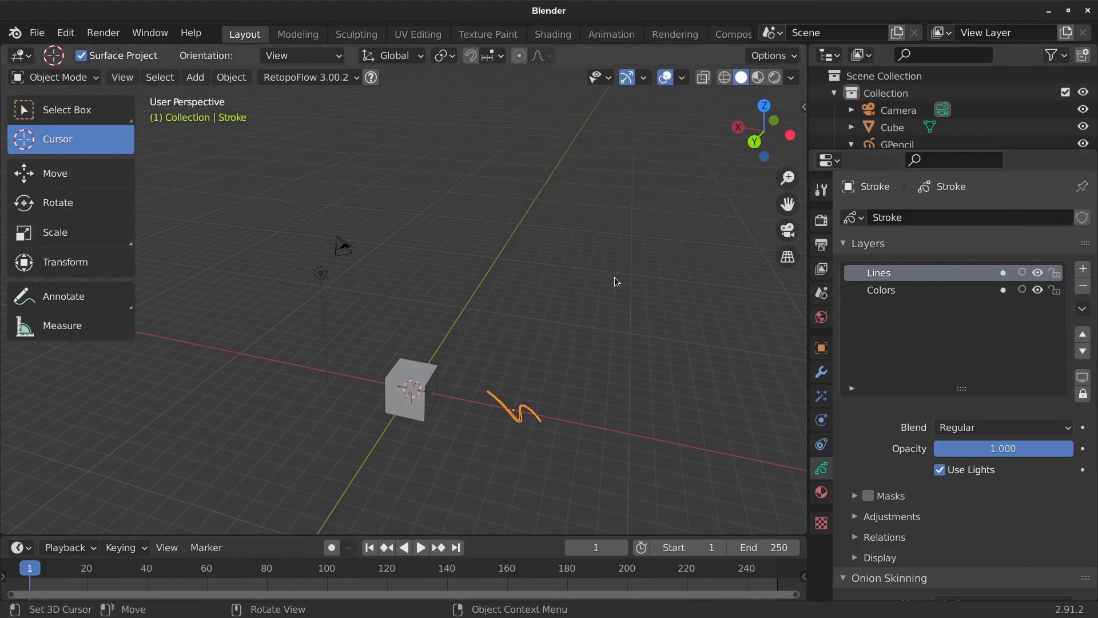
scroll(873, 119, "down", 4)
scroll(873, 119, "up", 1)
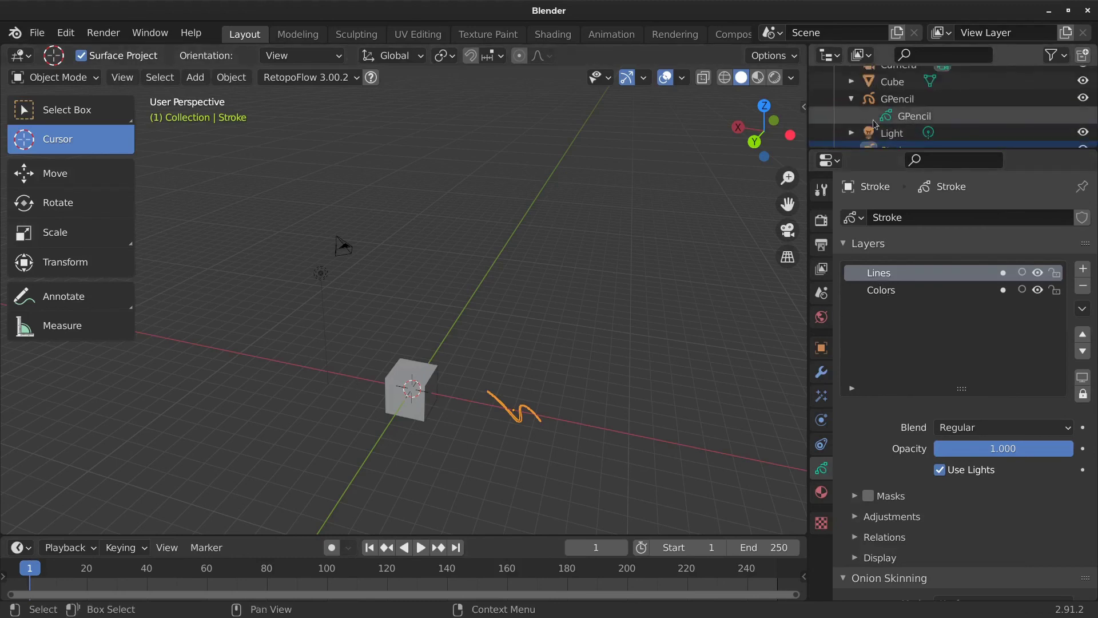
left_click(851, 97)
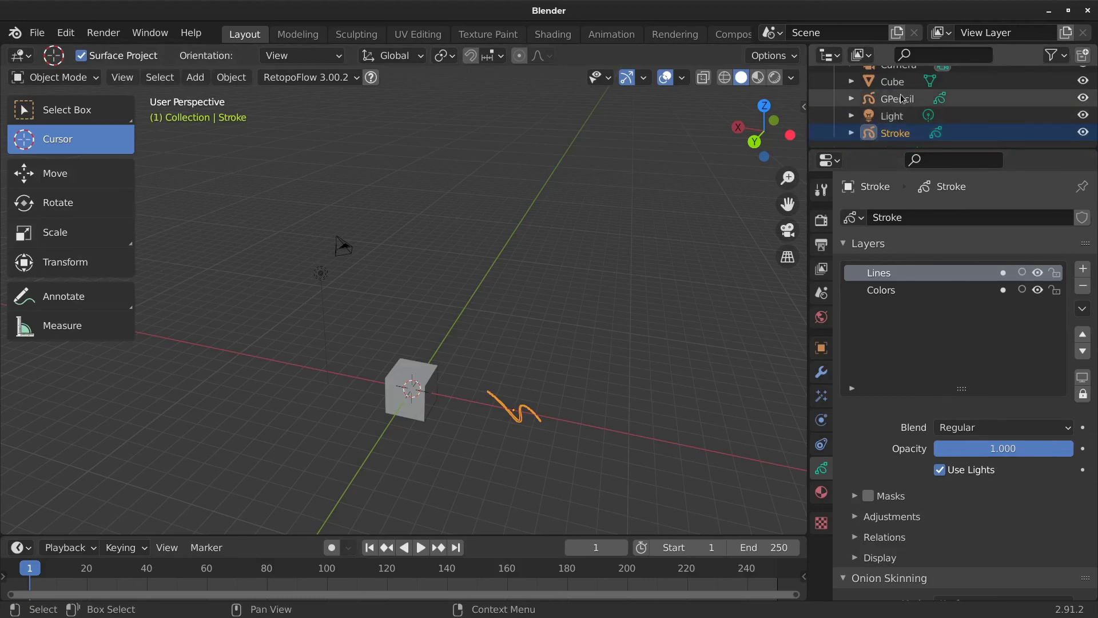
left_click(901, 99)
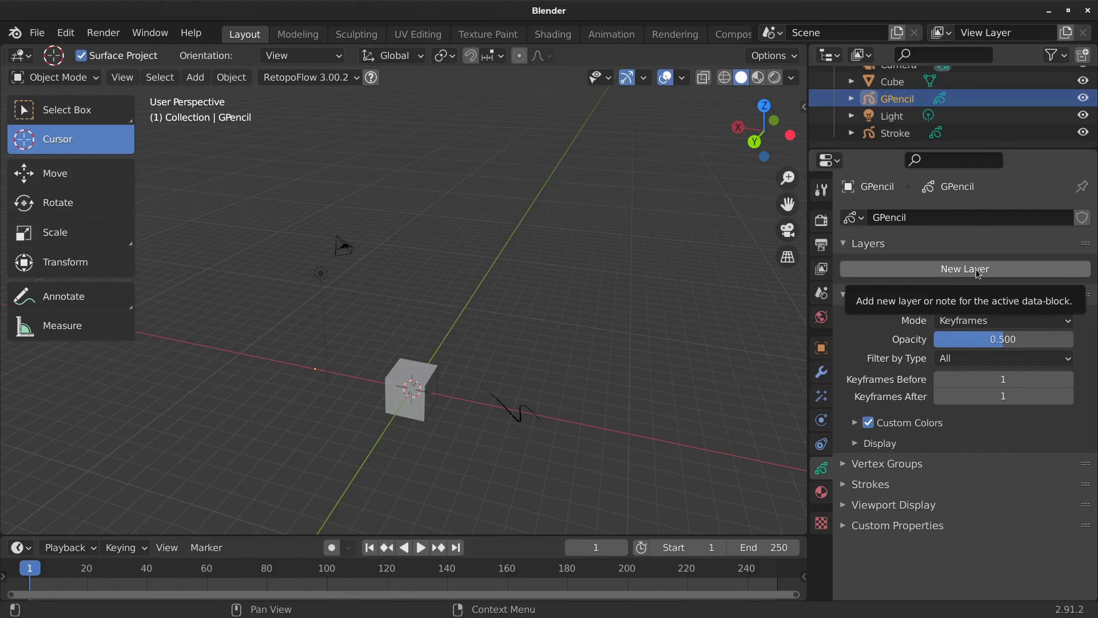
left_click(846, 134)
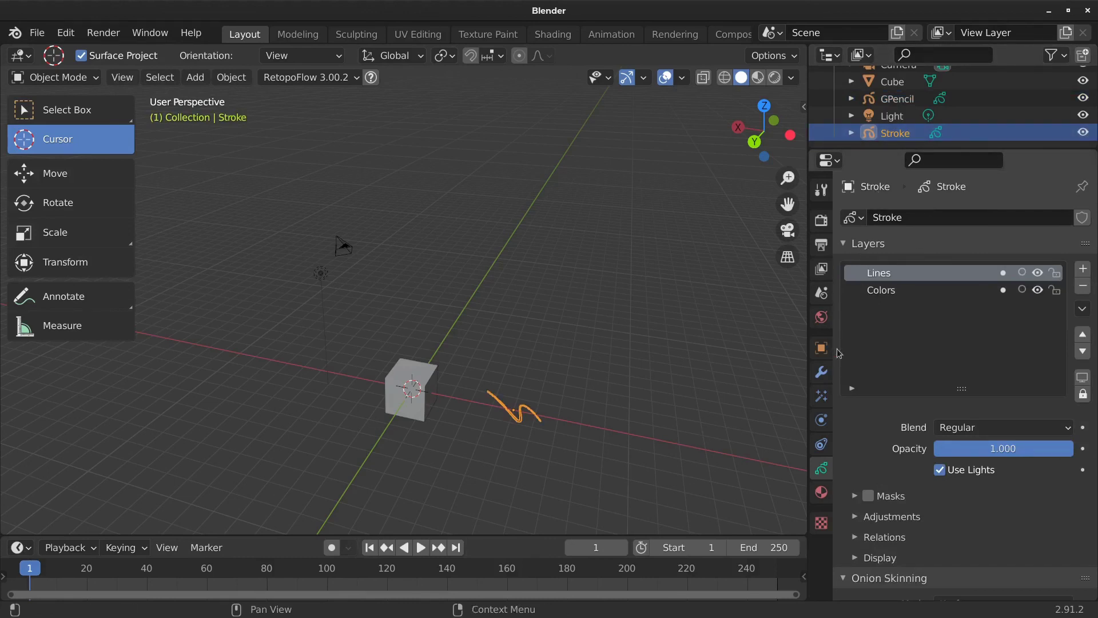
- Examine the material slots of the Stroke object and compare them with those of GPencil
left_click(821, 495)
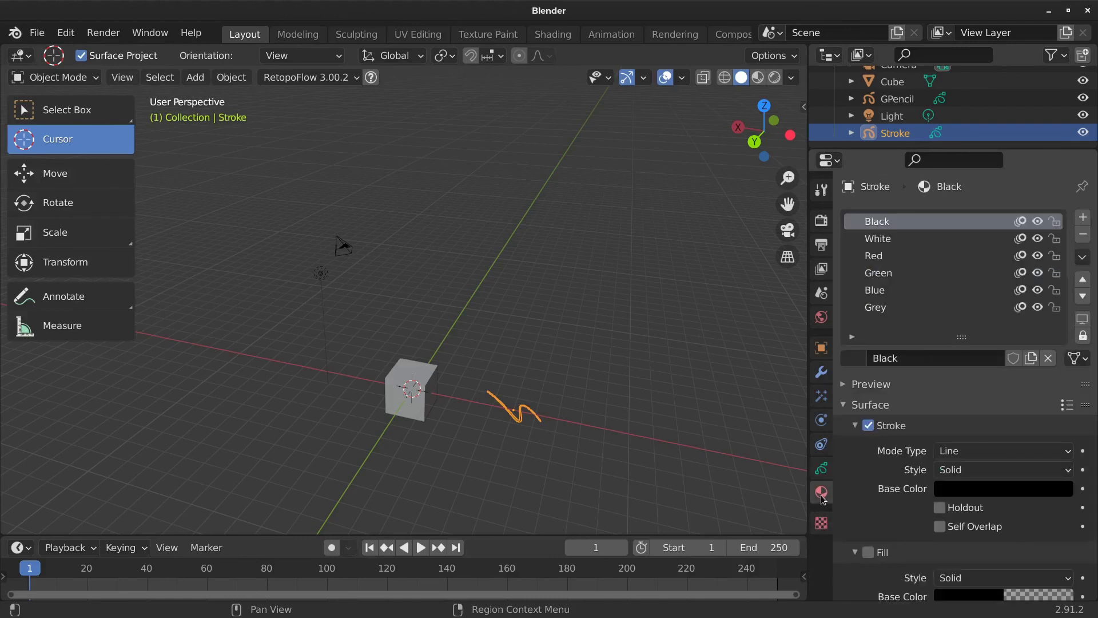
left_click(906, 101)
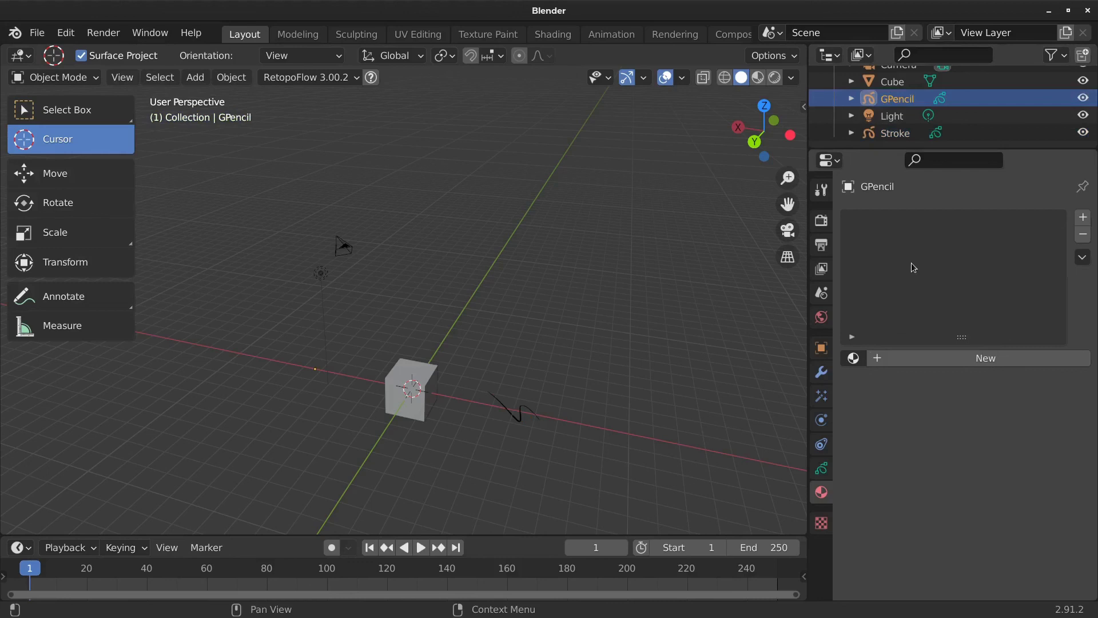
left_click(887, 134)
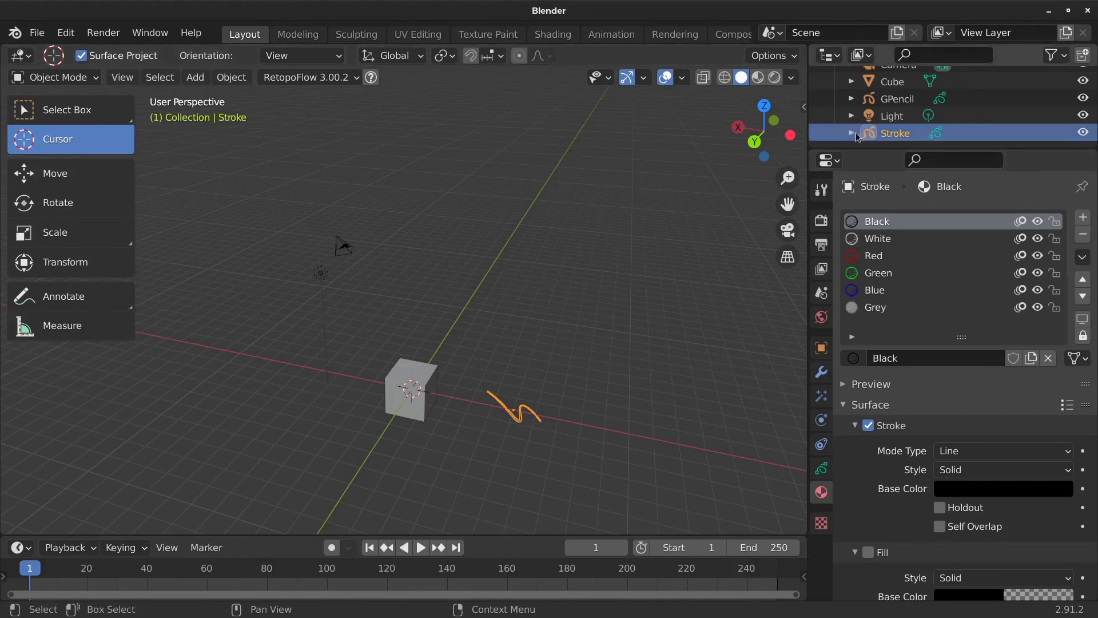
- Delete the blank GPencil object and select the remaining Stroke object
left_click(904, 100)
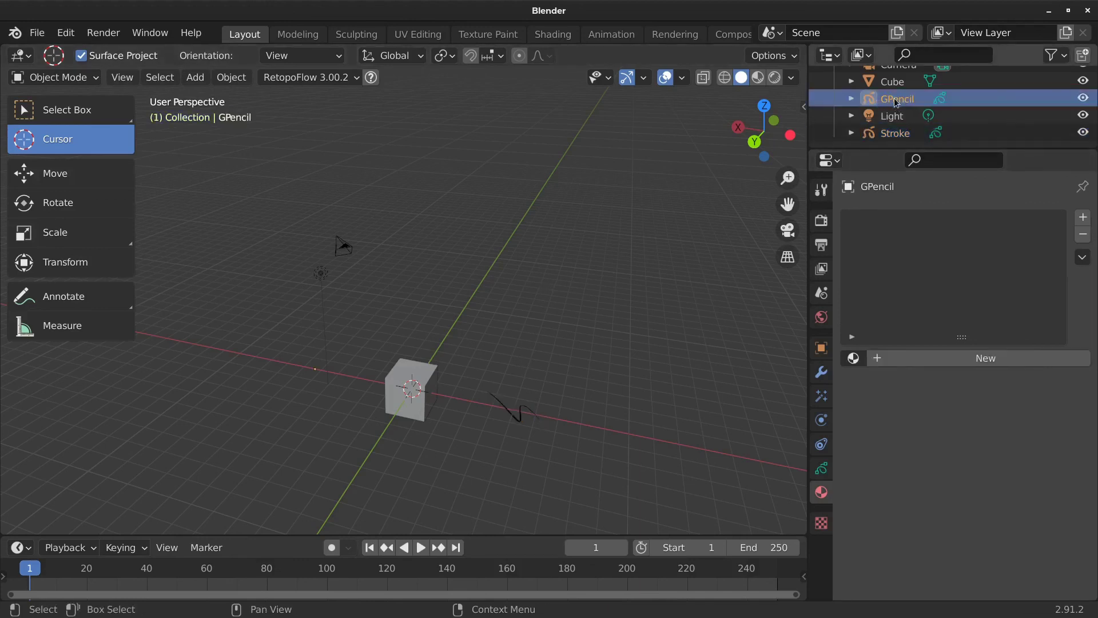
key("x")
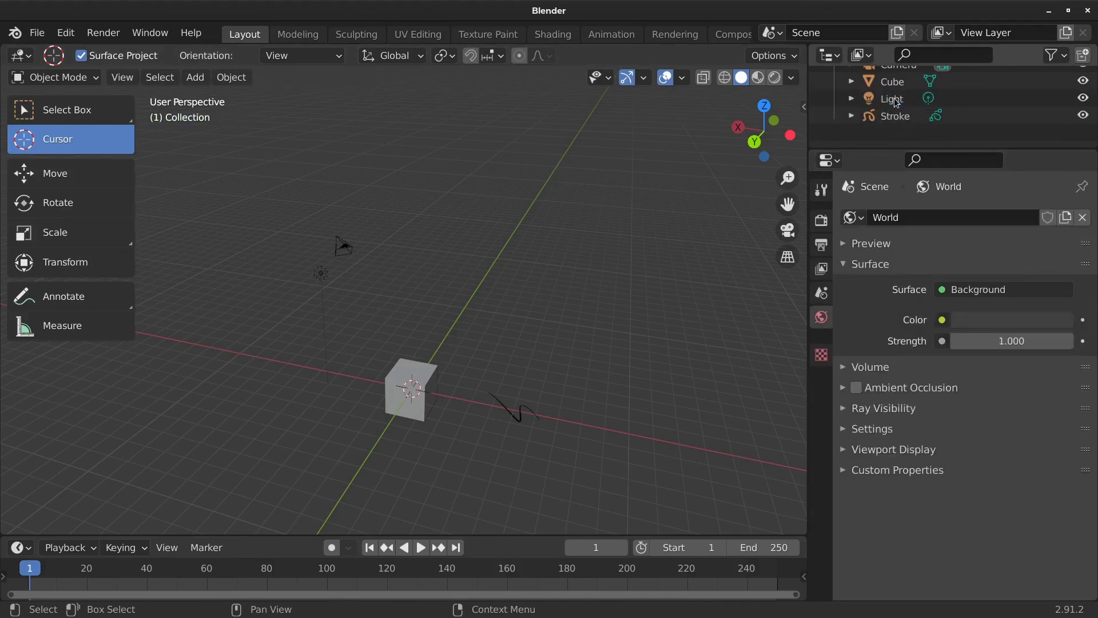
scroll(896, 103, "up", 1)
scroll(896, 103, "up", 1)
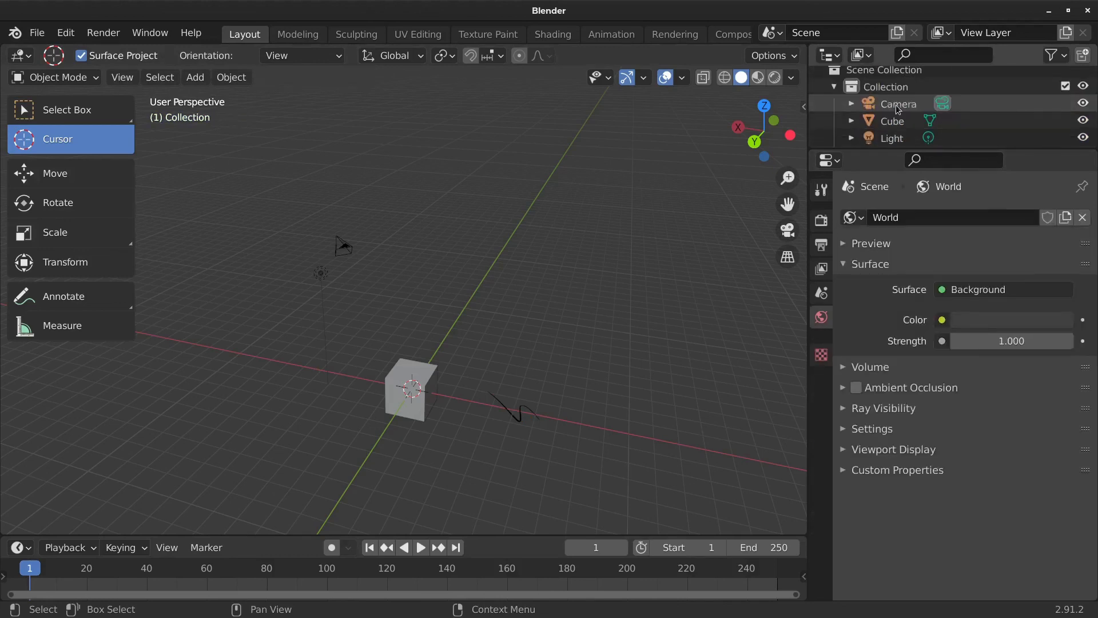
scroll(896, 103, "down", 1)
left_click(884, 133)
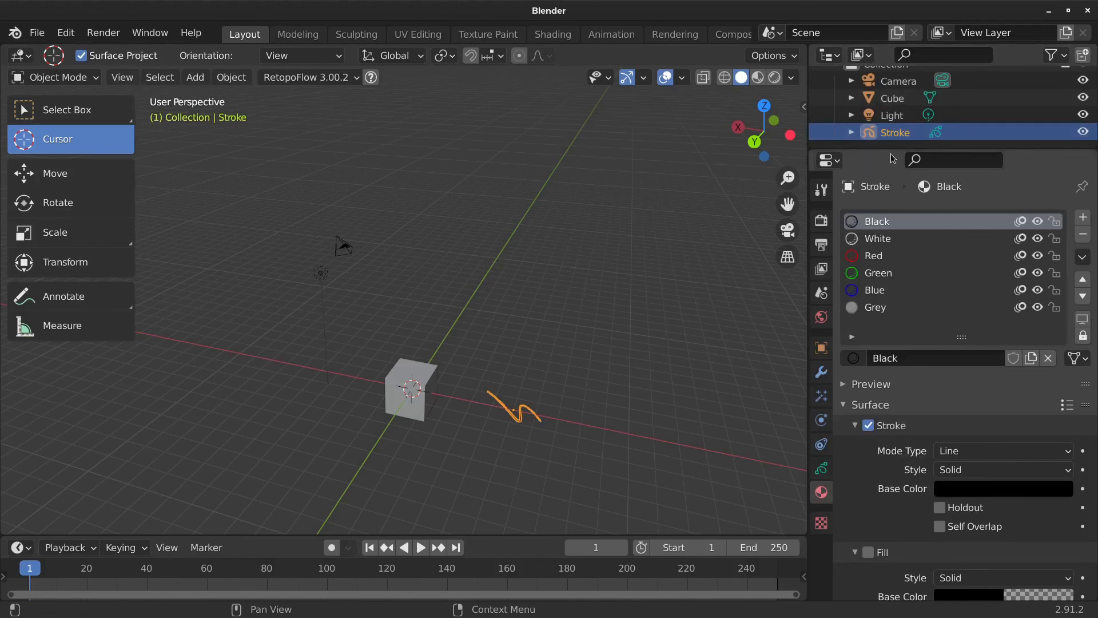
- Enlarge the Outliner area and expand the Stroke object's hierarchy down to its layers
mouse_move(891, 147)
left_mouse_down()
mouse_move(891, 292)
mouse_move(891, 241)
left_mouse_up()
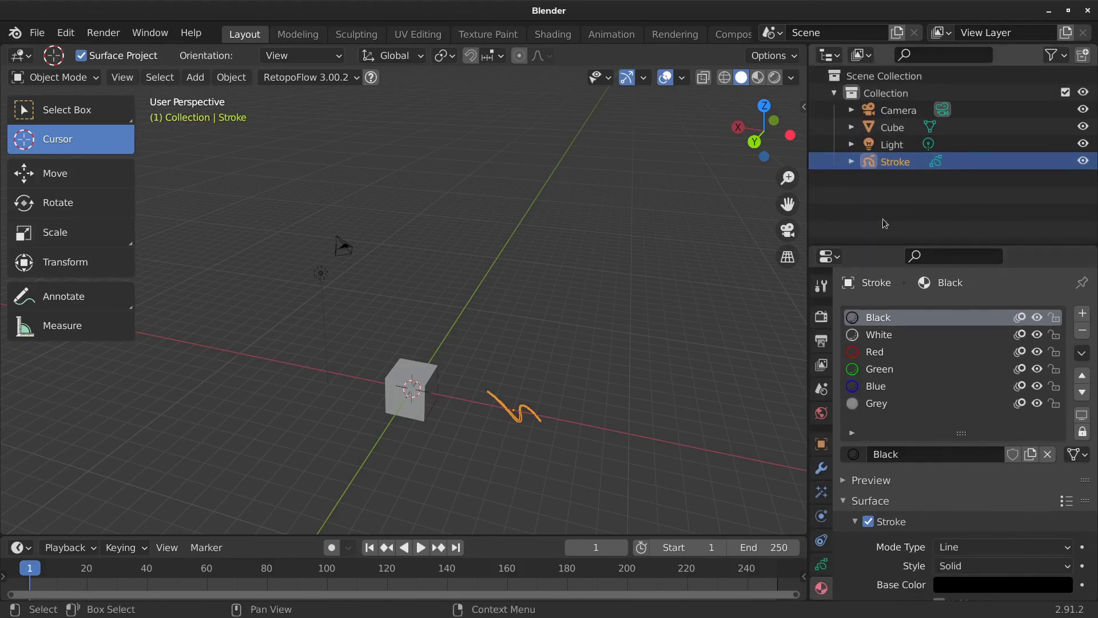
left_click(852, 162)
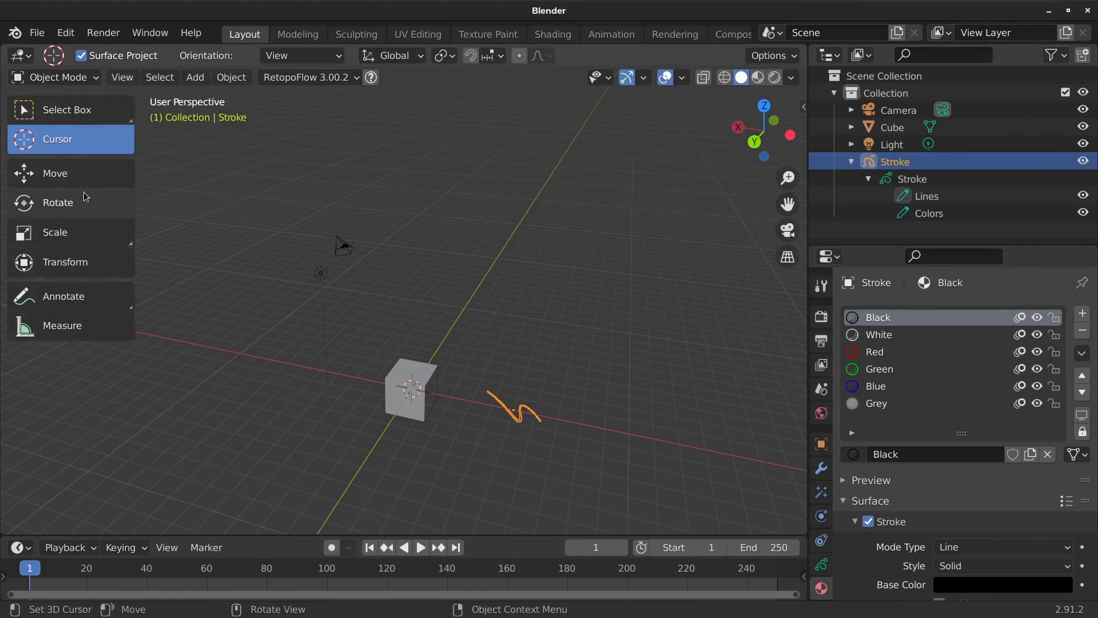
key("t")
key("t")
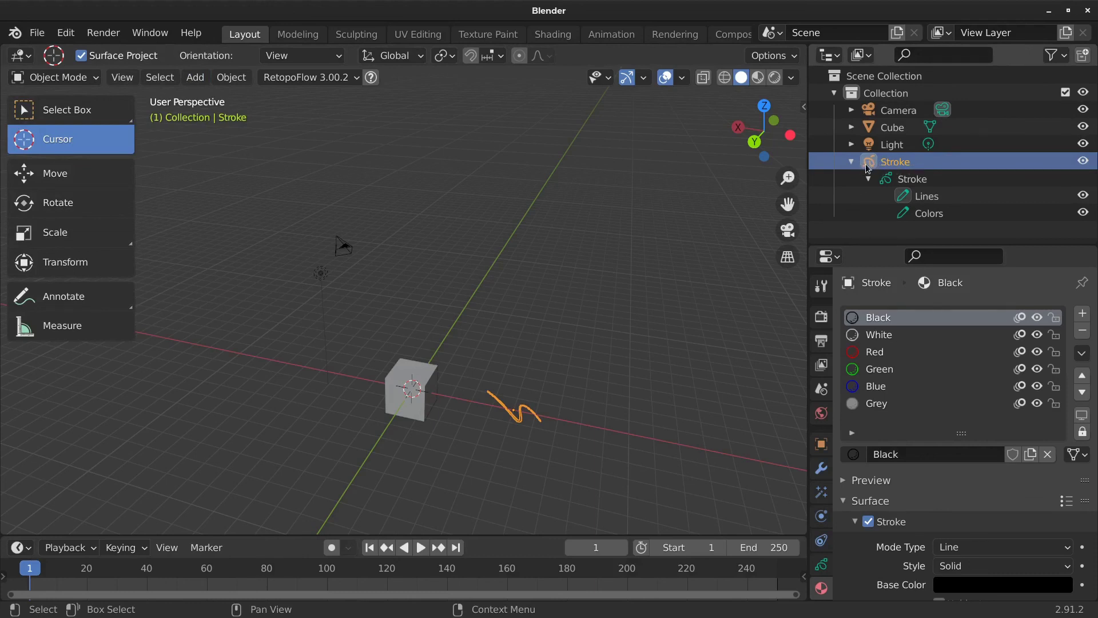
- Move the Stroke object farther from the cube in Object Mode and undo the move
key("g")
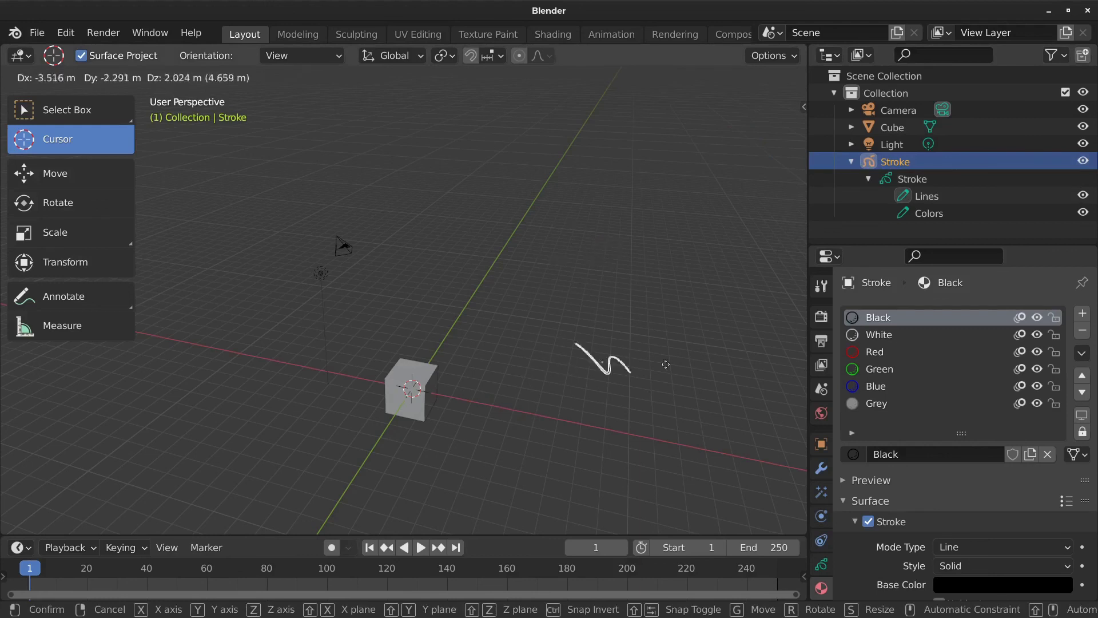
left_click(639, 401)
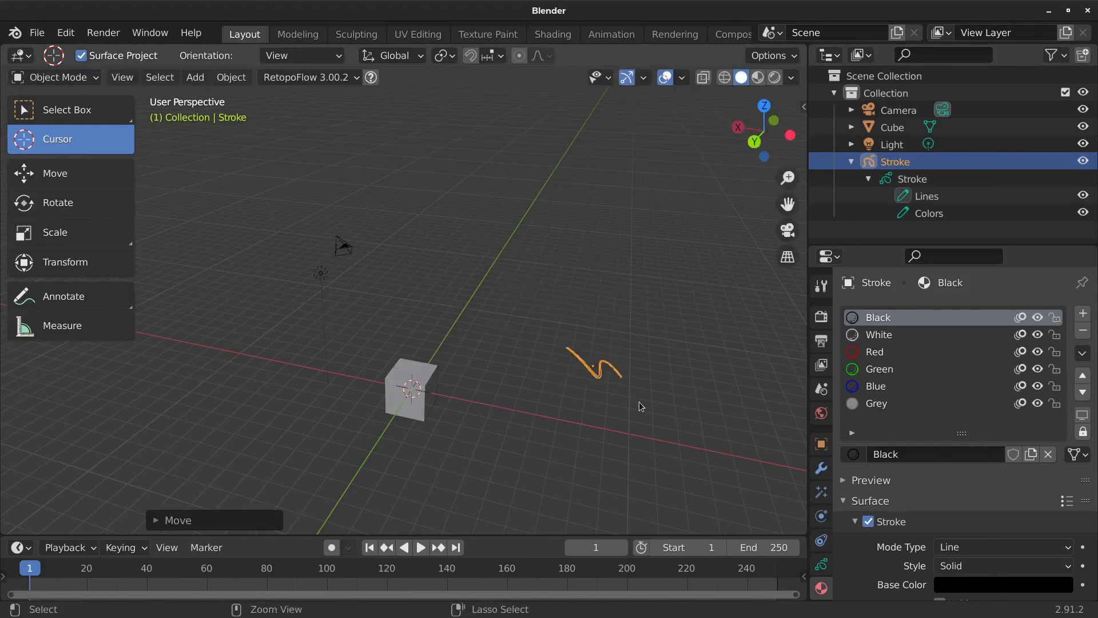
key("ctrl+z")
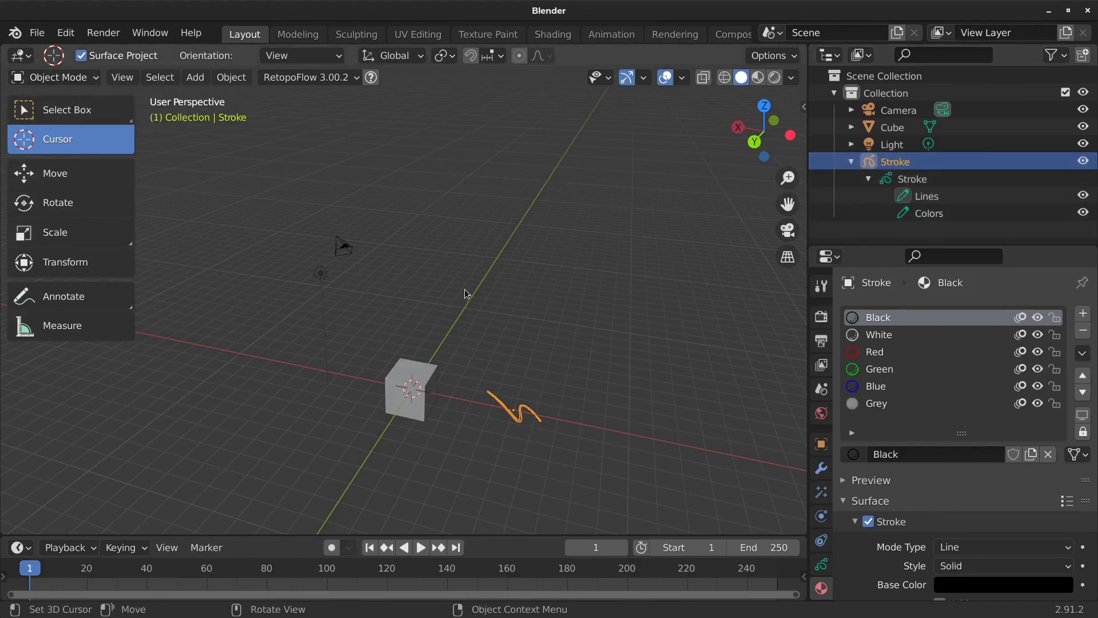
- Switch the Stroke object to Edit Mode and on to Draw mode, with the Draw tool and Pencil brush active
key("Tab")
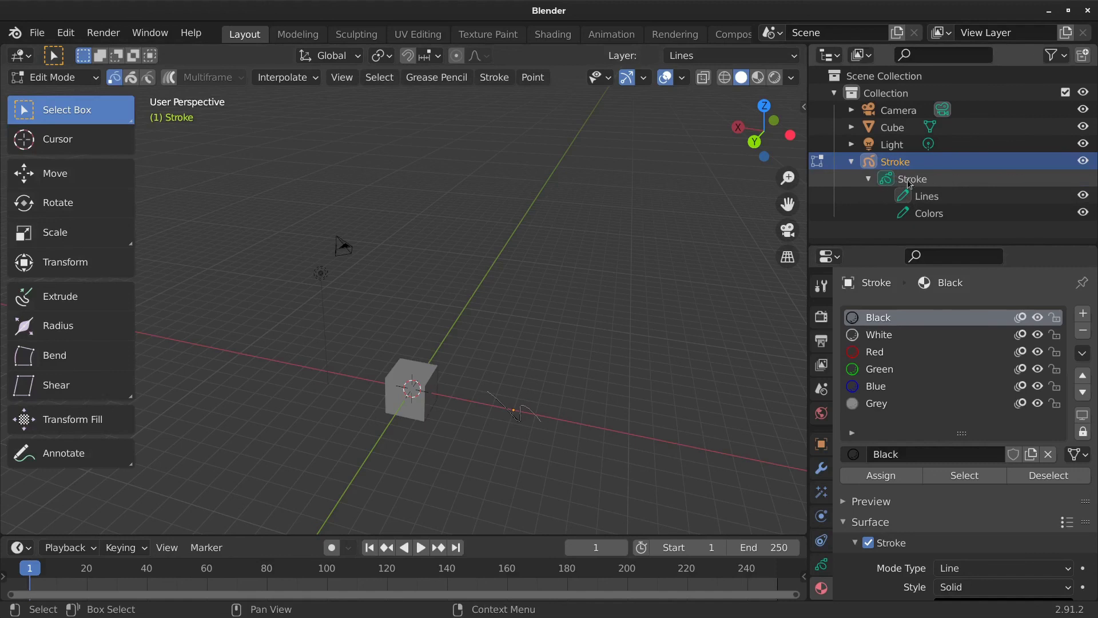
scroll(822, 435, "down", 1)
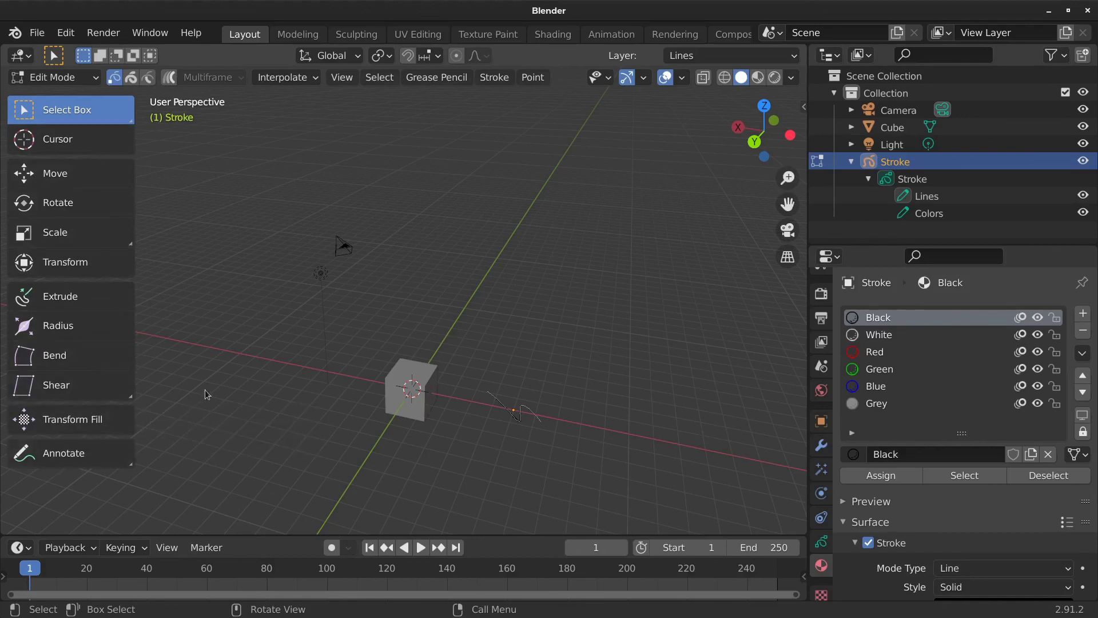
left_click(97, 80)
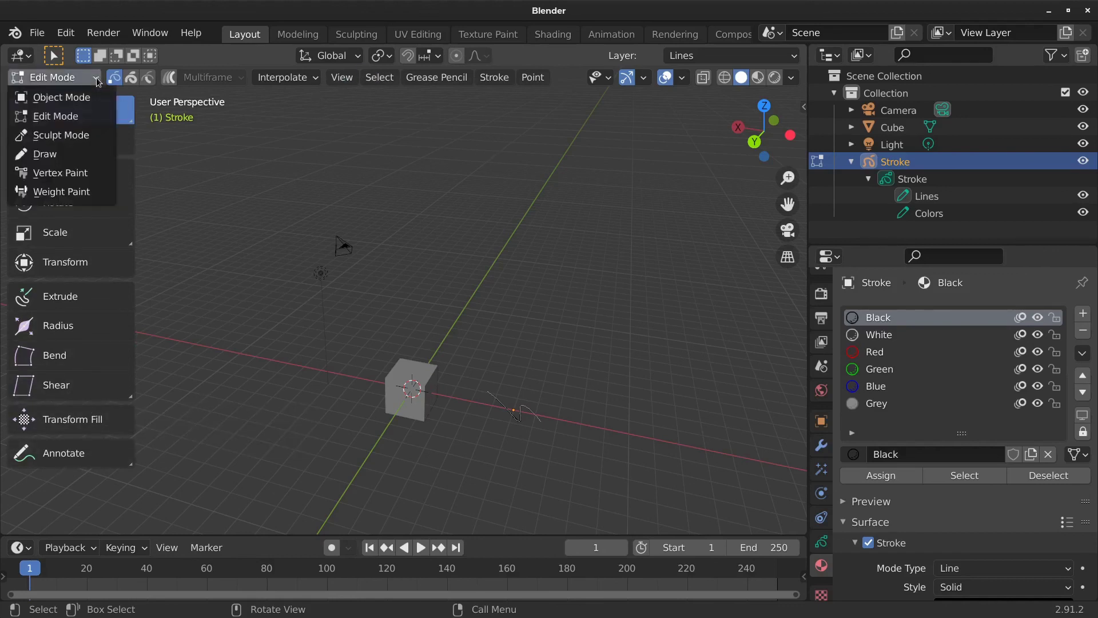
left_click(69, 161)
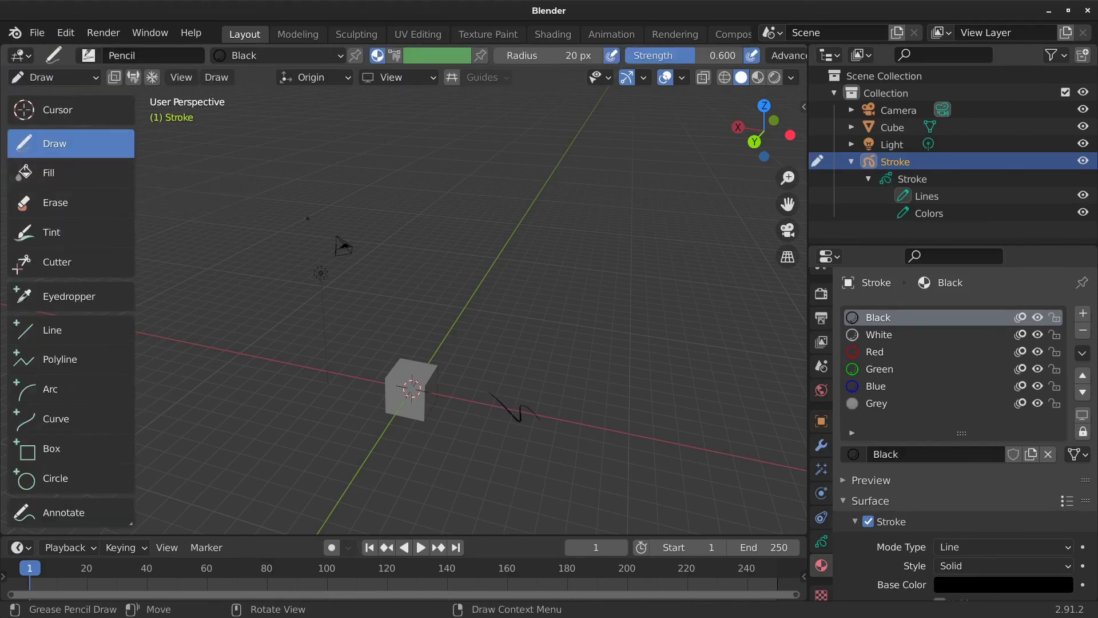
left_click(60, 146)
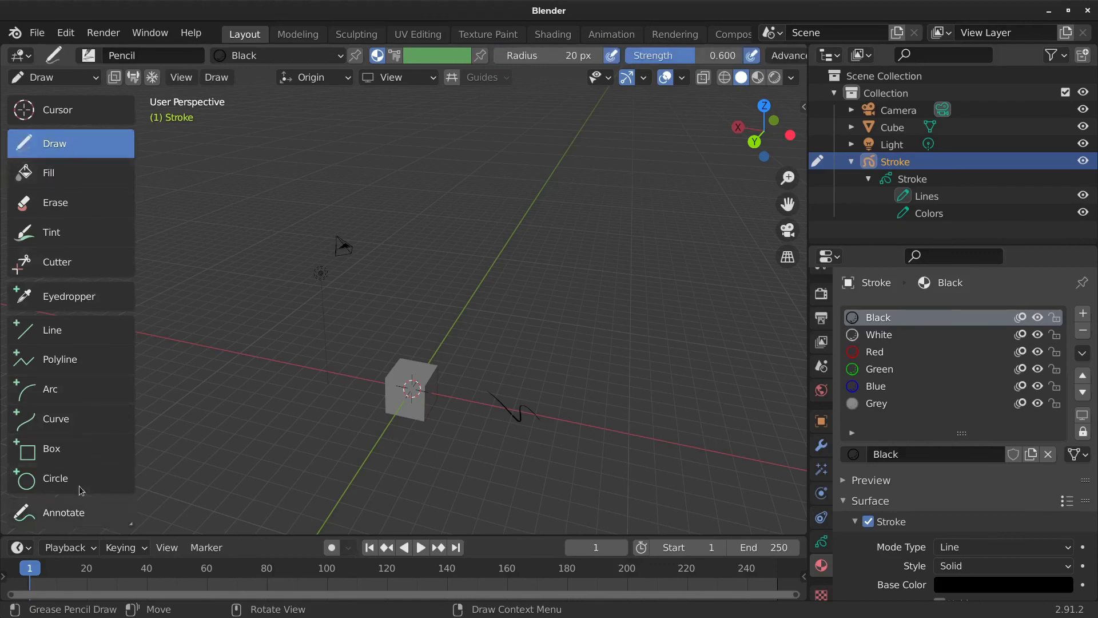
left_click(88, 55)
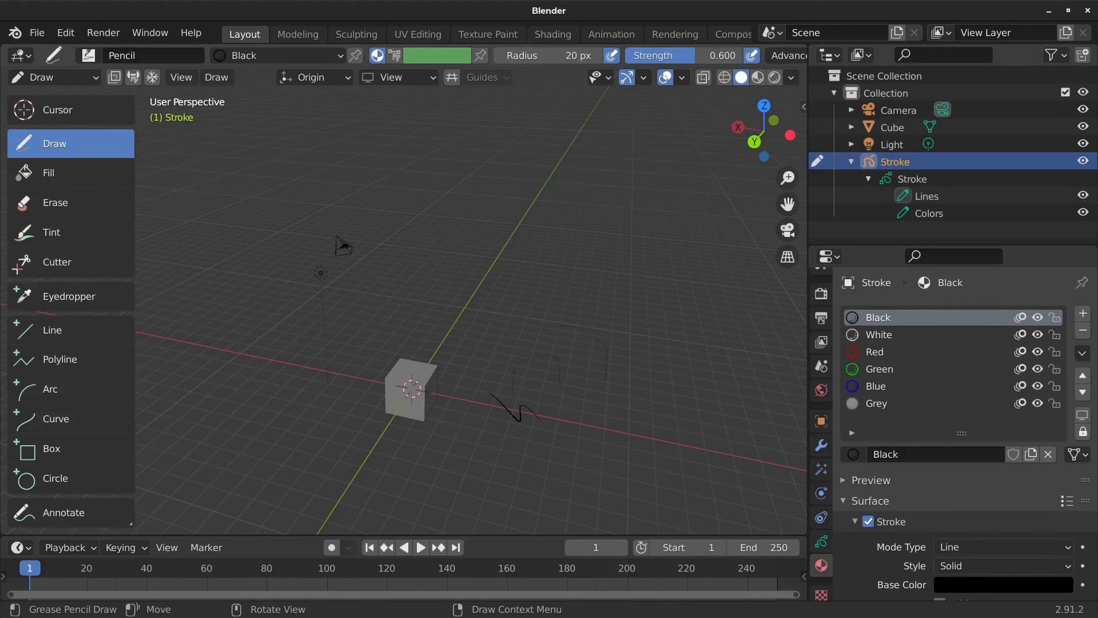
- Draw loose freehand strokes beside the cube with the black Pencil brush and inspect them from several angles
mouse_move(532, 318)
middle_mouse_down()
mouse_move(398, 350)
mouse_move(380, 326)
middle_mouse_up()
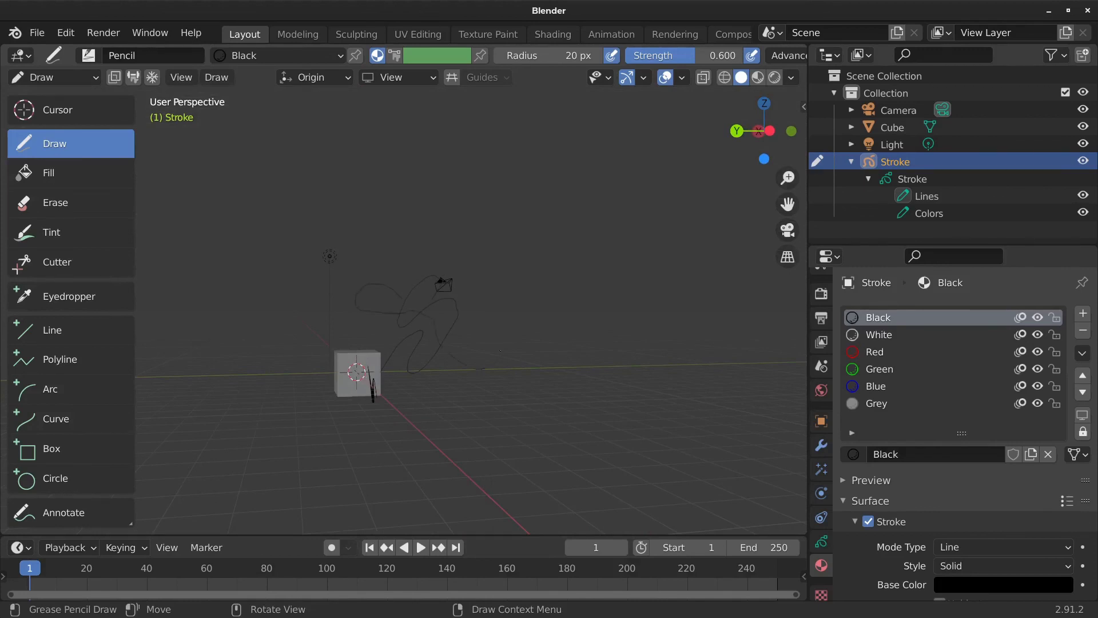
middle_click_drag(381, 326, 320, 337)
middle_click_drag(500, 364, 515, 339)
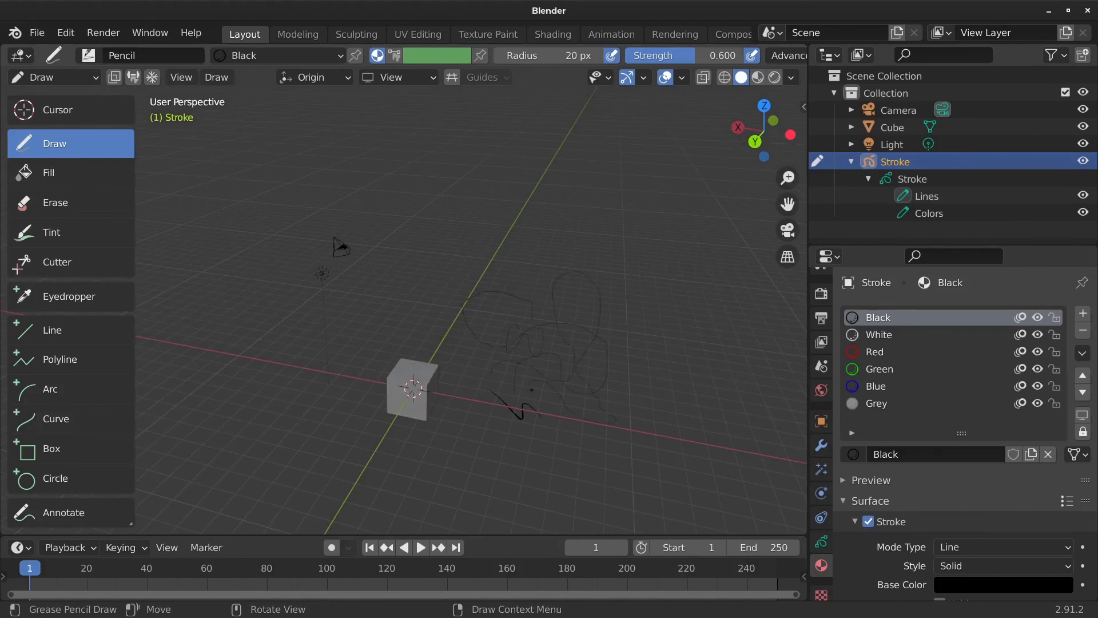
mouse_move(532, 390)
middle_mouse_down()
mouse_move(584, 353)
mouse_move(539, 358)
middle_mouse_up()
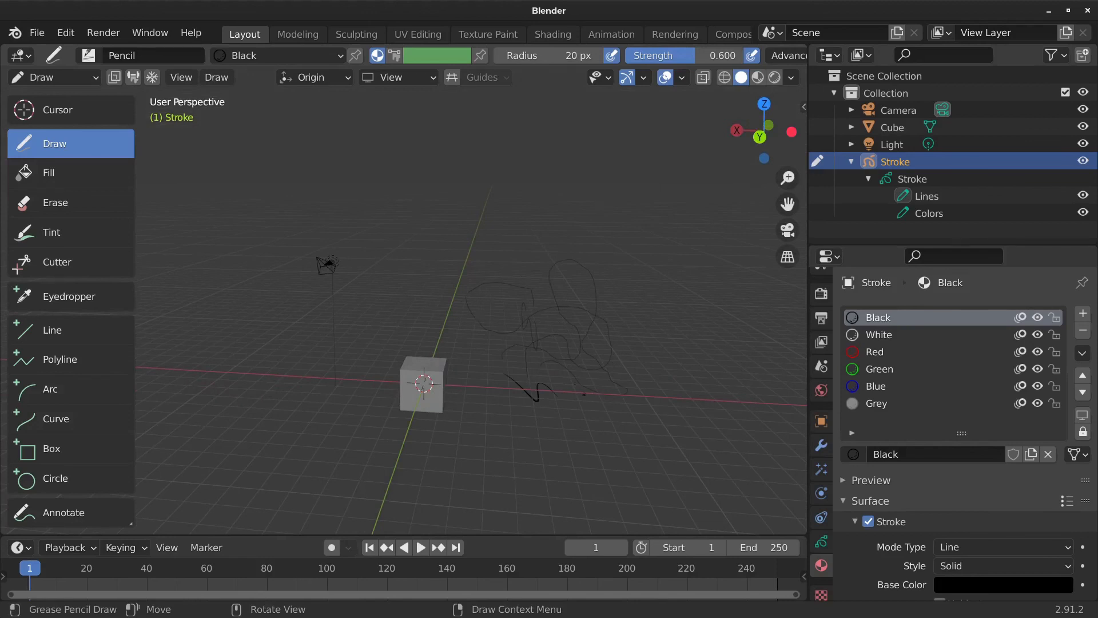
- Select the Stroke object's Lines layer and open its layer settings in the object data properties
middle_click_drag(586, 336, 589, 329)
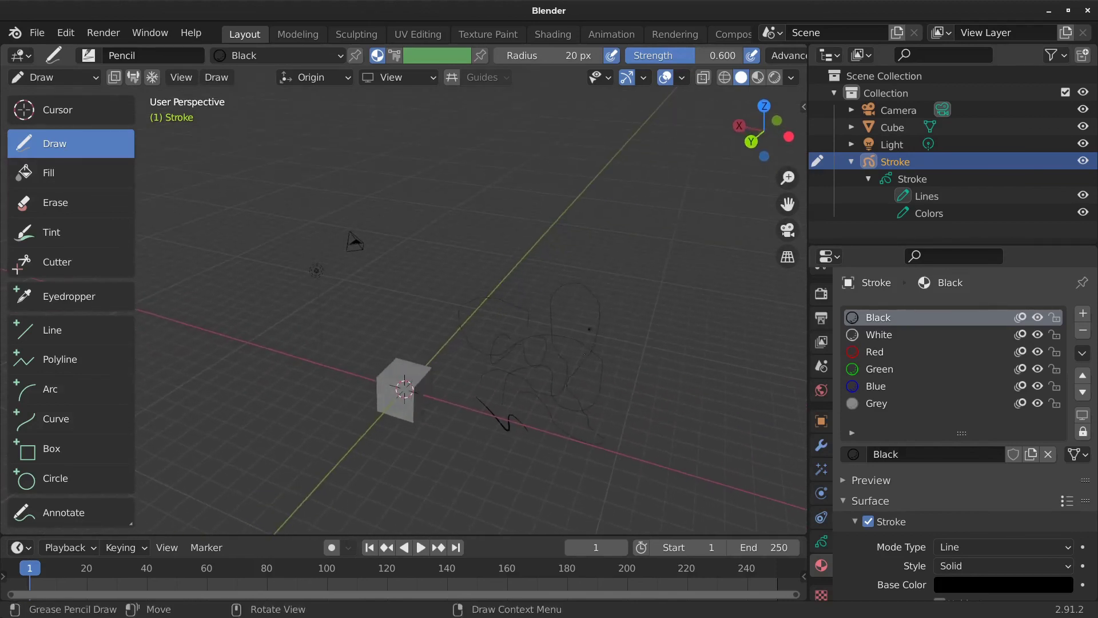
left_click(931, 197)
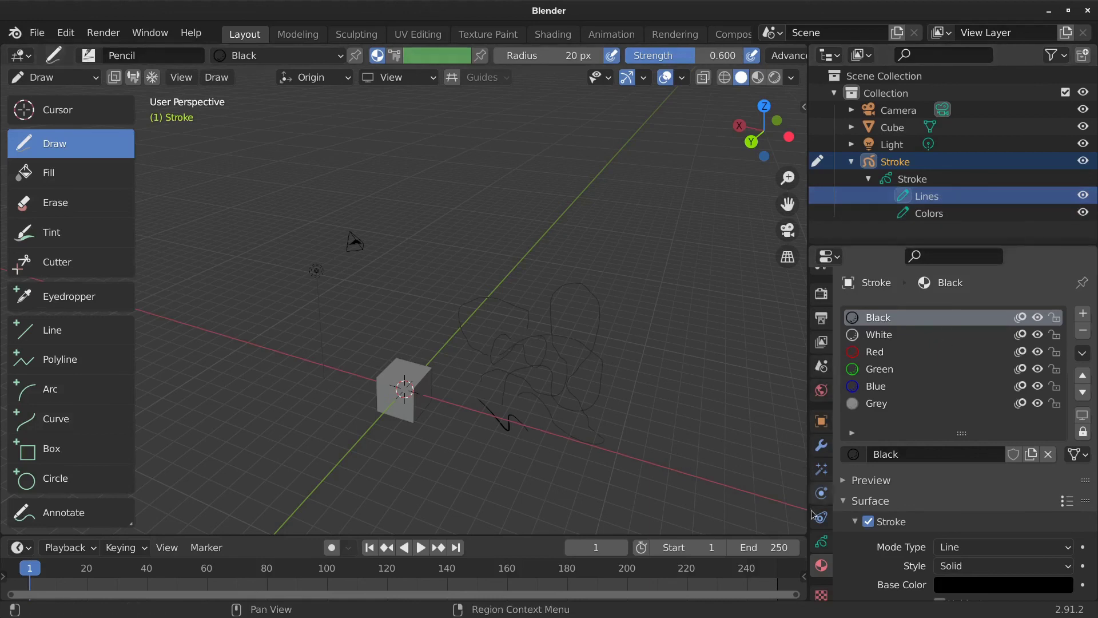
left_click(821, 543)
scroll(826, 547, "down", 1)
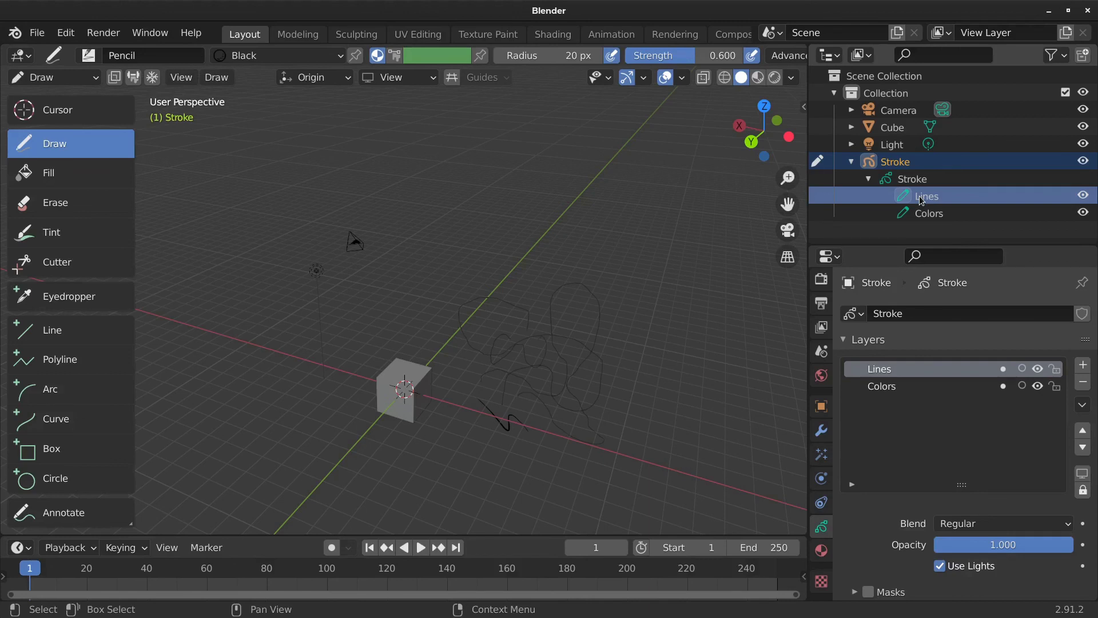
- Hide and show the Lines layer twice, and lock and unlock it once
left_click(1037, 369)
left_click(1037, 369)
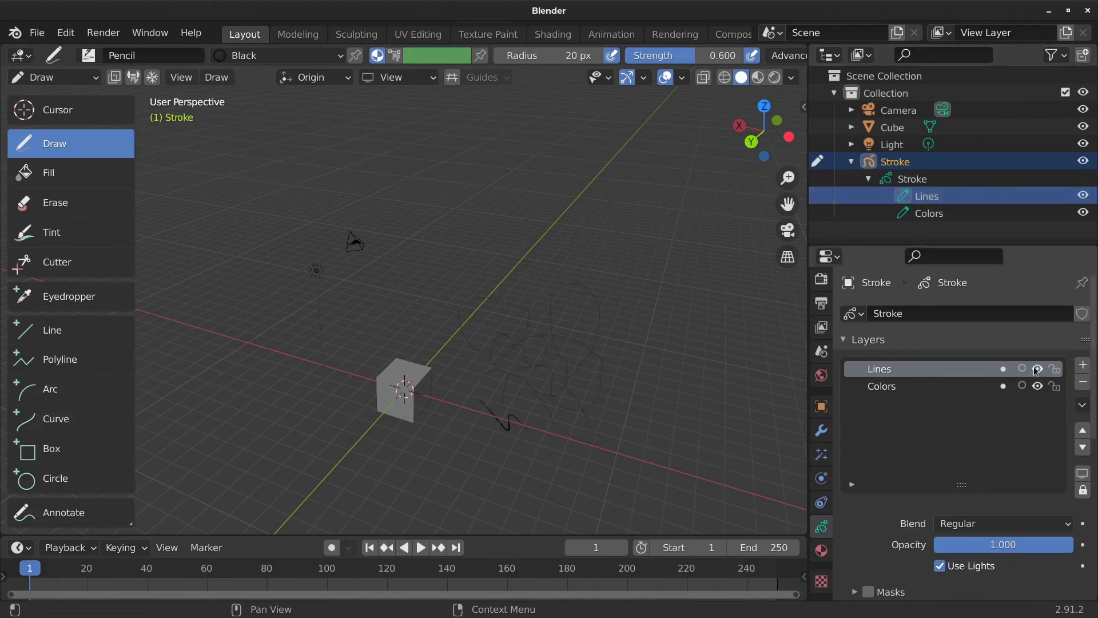
left_click(1037, 370)
left_click(1037, 370)
left_click(1056, 370)
left_click(1056, 370)
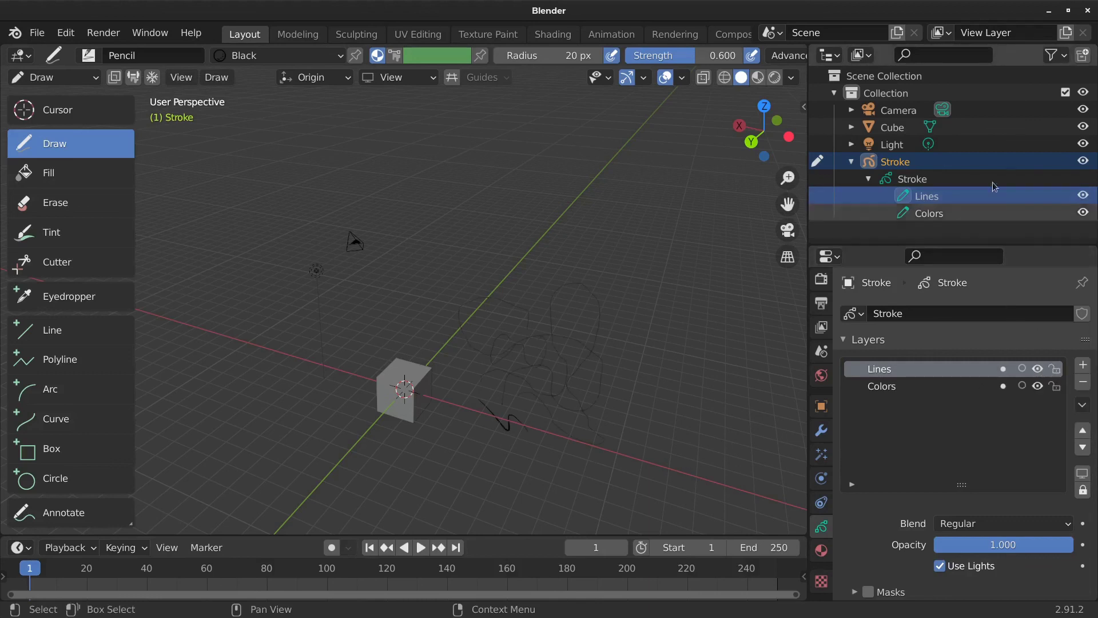
- Enter Sculpt Mode on the Stroke object and pull the upper end of the tall loop upward with the Grab brush
left_click(90, 82)
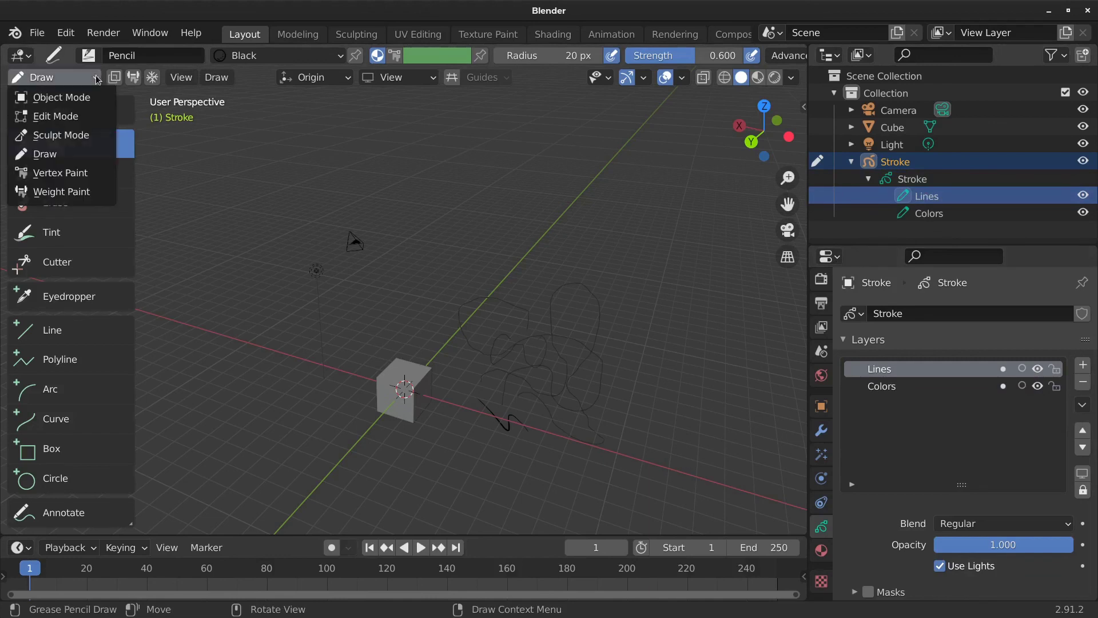
left_click(77, 138)
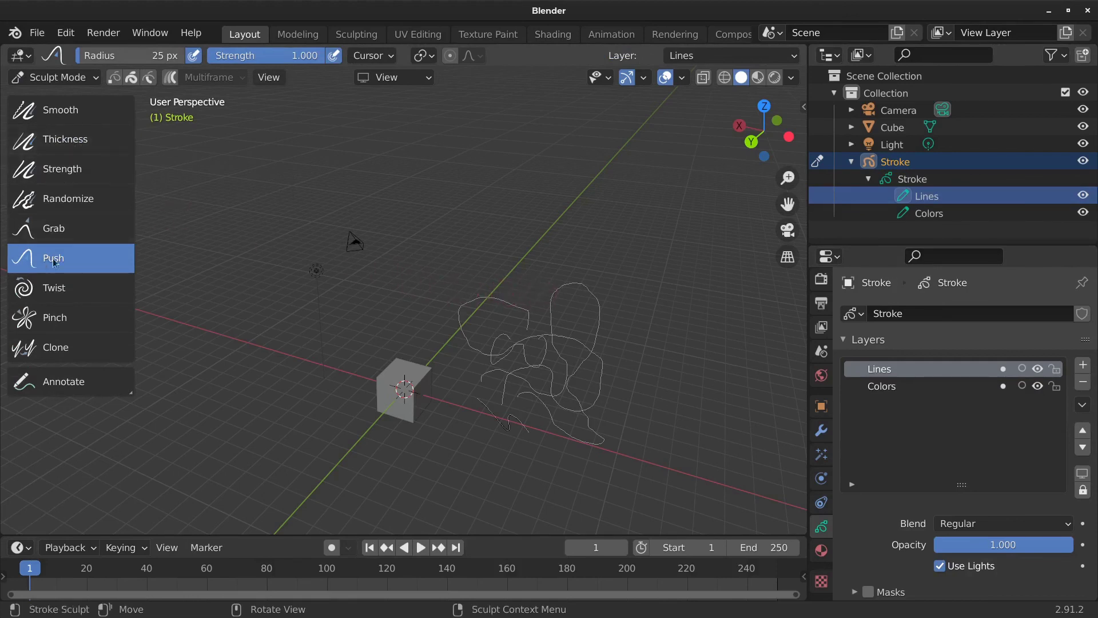
left_click(60, 228)
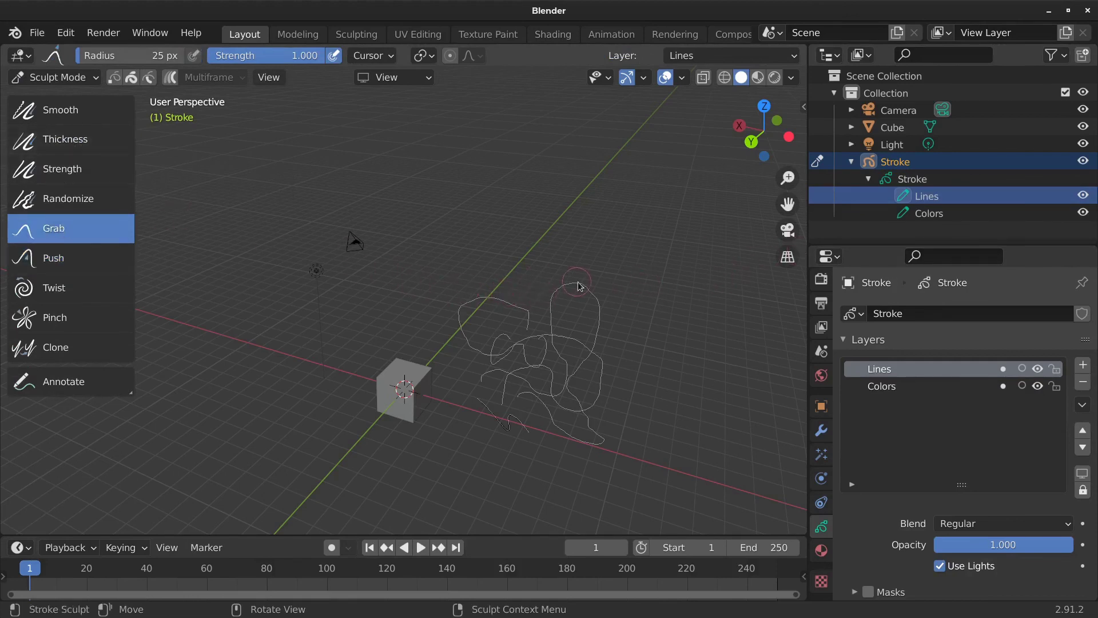
left_click_drag(570, 278, 575, 252)
mouse_move(578, 296)
left_mouse_down()
mouse_move(624, 286)
mouse_move(595, 272)
mouse_move(610, 267)
mouse_move(608, 319)
mouse_move(590, 321)
left_mouse_up()
scroll(589, 330, "up", 2)
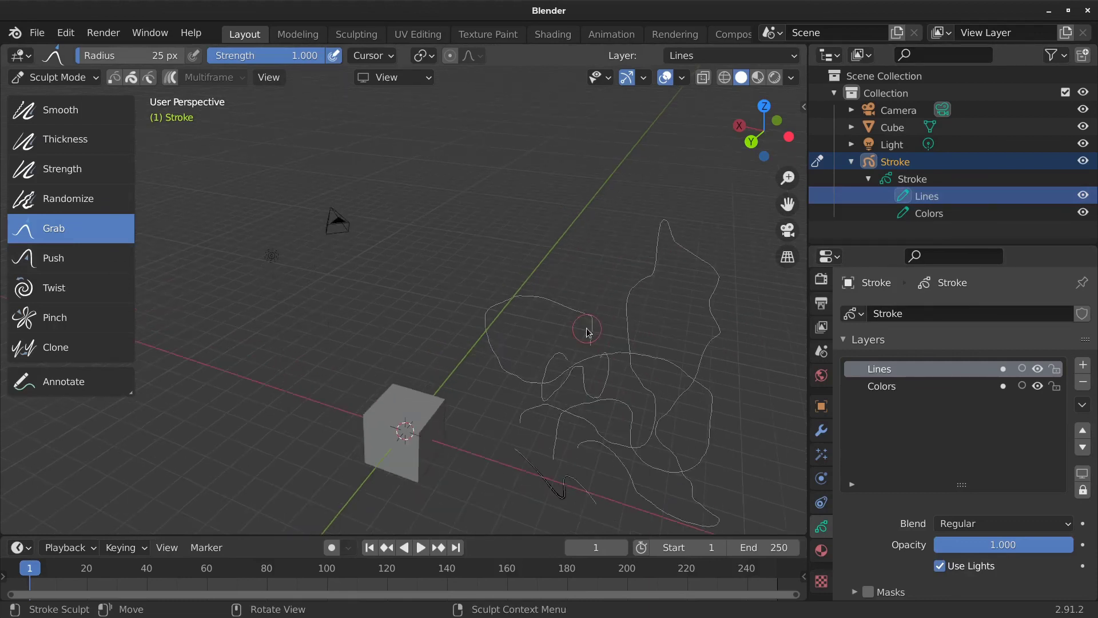
mouse_move(588, 332)
middle_mouse_down()
mouse_move(576, 321)
mouse_move(473, 368)
mouse_move(549, 375)
mouse_move(515, 368)
mouse_move(522, 360)
middle_mouse_up()
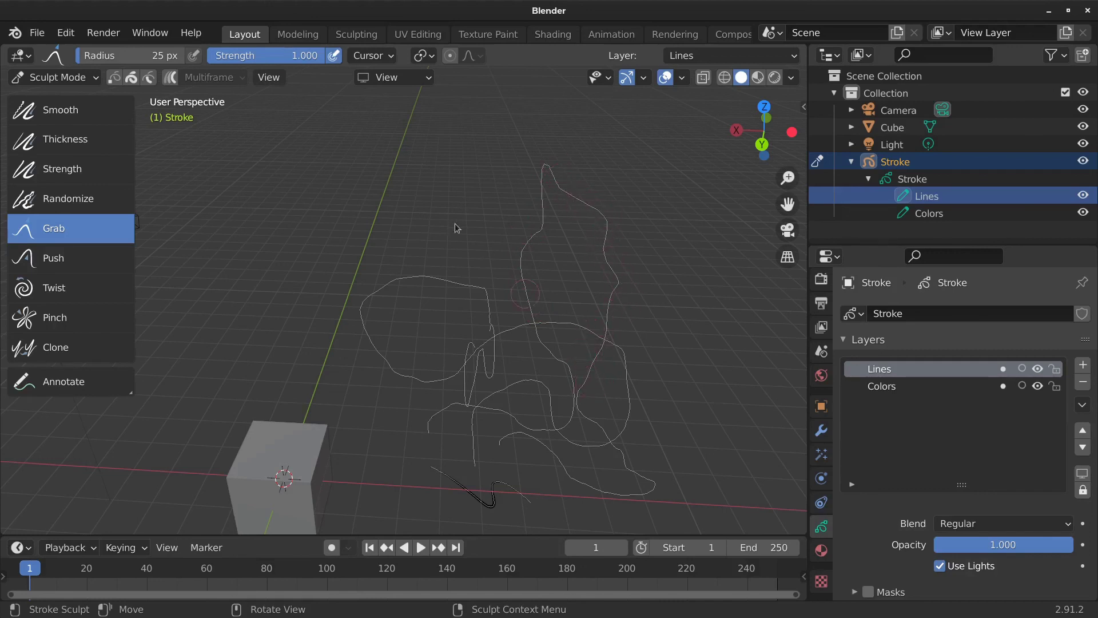
- Switch the Stroke object to Edit Mode and box-select points along both sides of the tall reshaped stroke
left_click(100, 78)
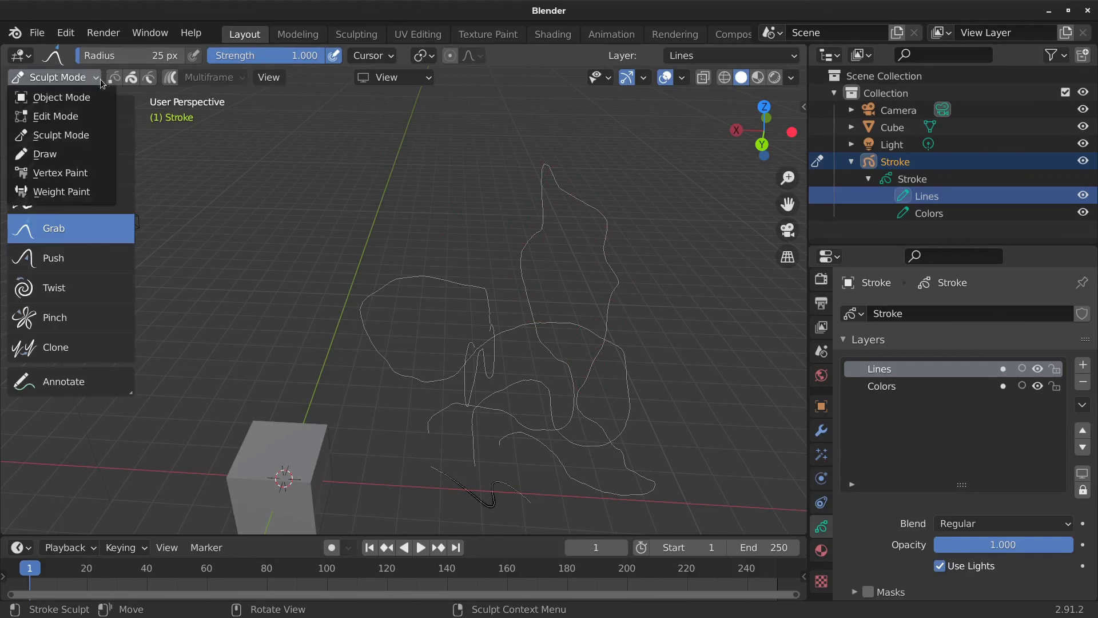
left_click(79, 119)
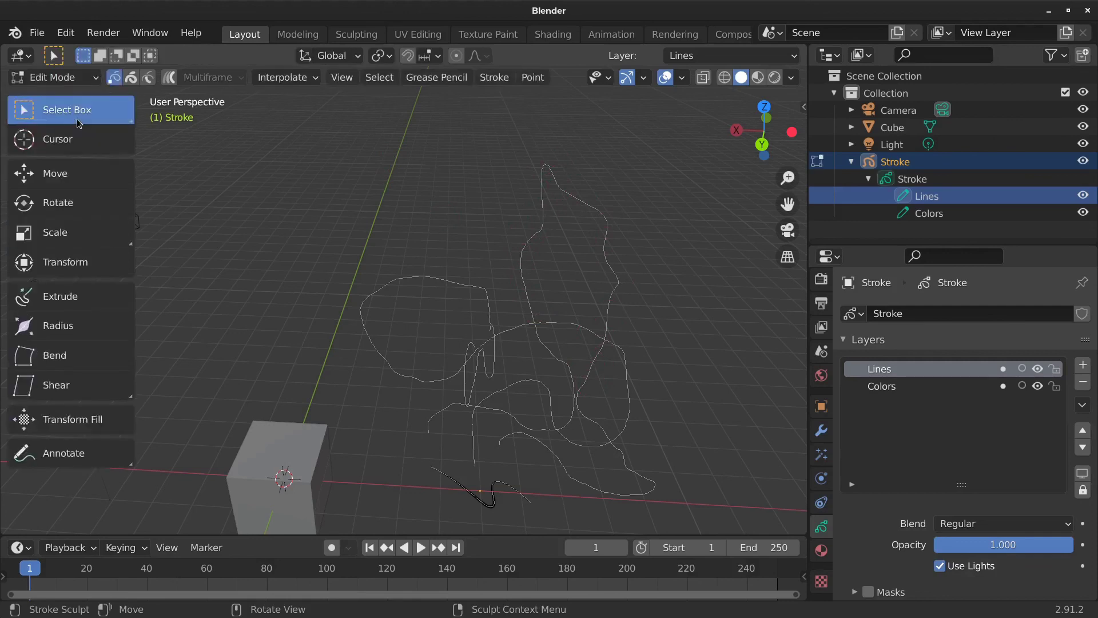
left_click_drag(562, 181, 645, 275)
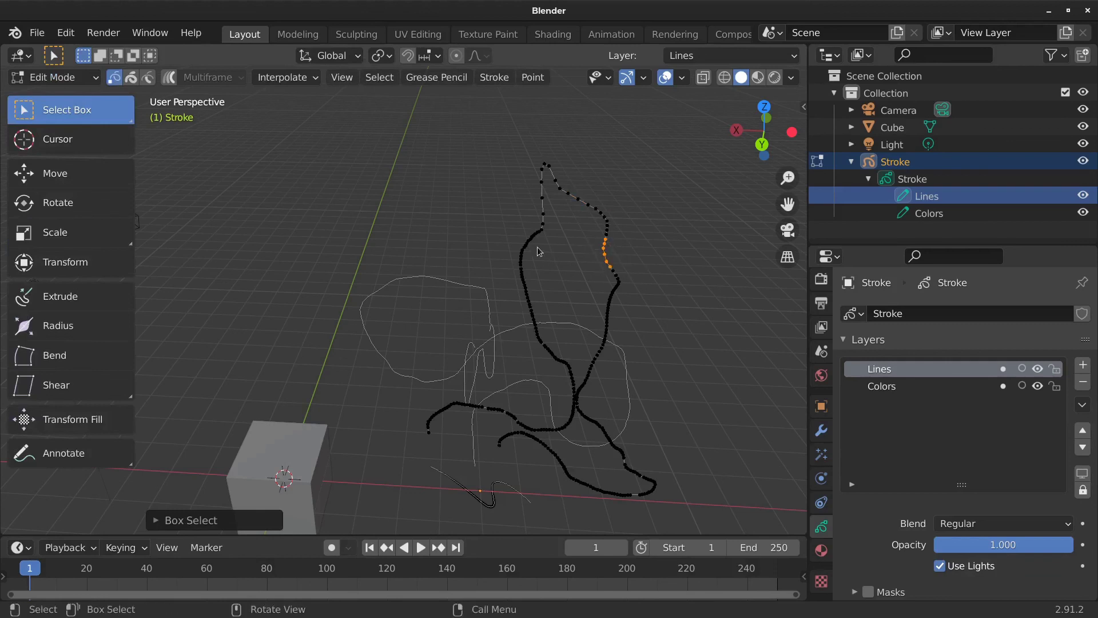
mouse_move(520, 230)
left_mouse_down()
mouse_move(544, 270)
mouse_move(549, 234)
left_mouse_up()
scroll(563, 241, "up", 5)
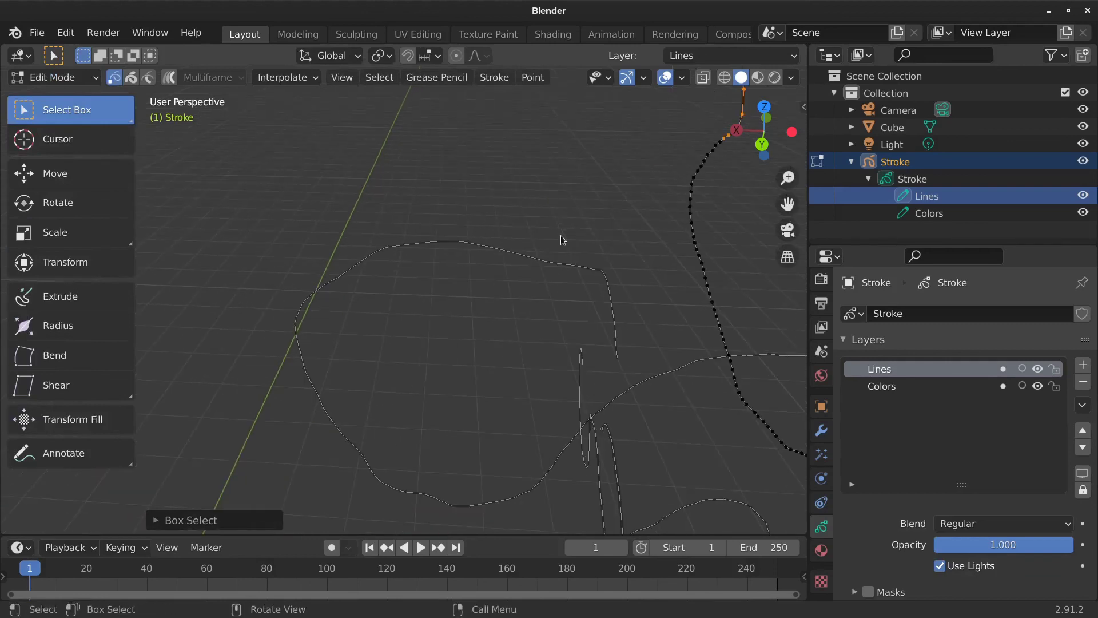
scroll(625, 203, "down", 1)
scroll(608, 164, "down", 1)
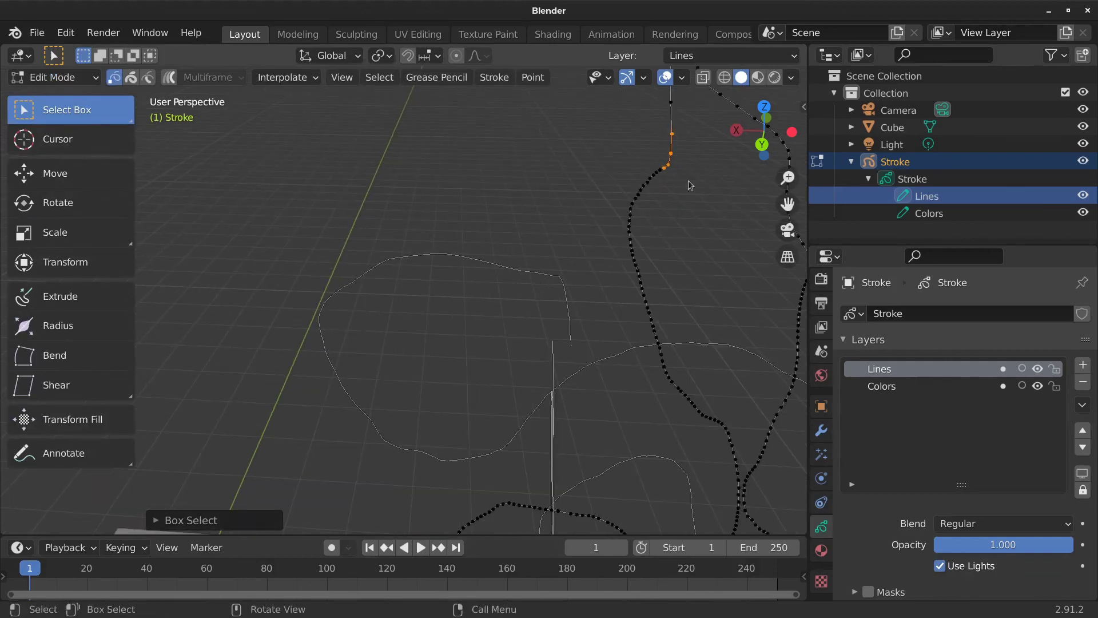
scroll(677, 234, "down", 2)
- Box-select points on several of the other strokes, ending with the area where the strokes cross in the middle
mouse_move(532, 259)
left_mouse_down()
mouse_move(577, 315)
mouse_move(581, 364)
mouse_move(604, 377)
left_mouse_up()
middle_click_drag(601, 196, 616, 212)
left_click_drag(497, 267, 438, 326)
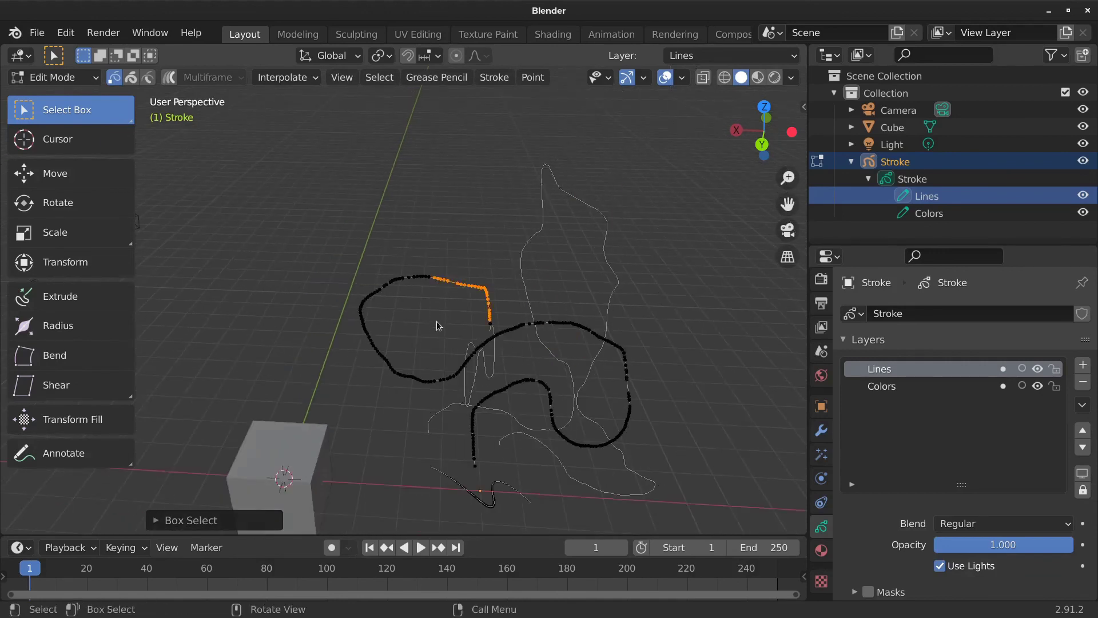
left_click_drag(354, 270, 417, 345)
left_click_drag(433, 404, 453, 429)
left_click(491, 370)
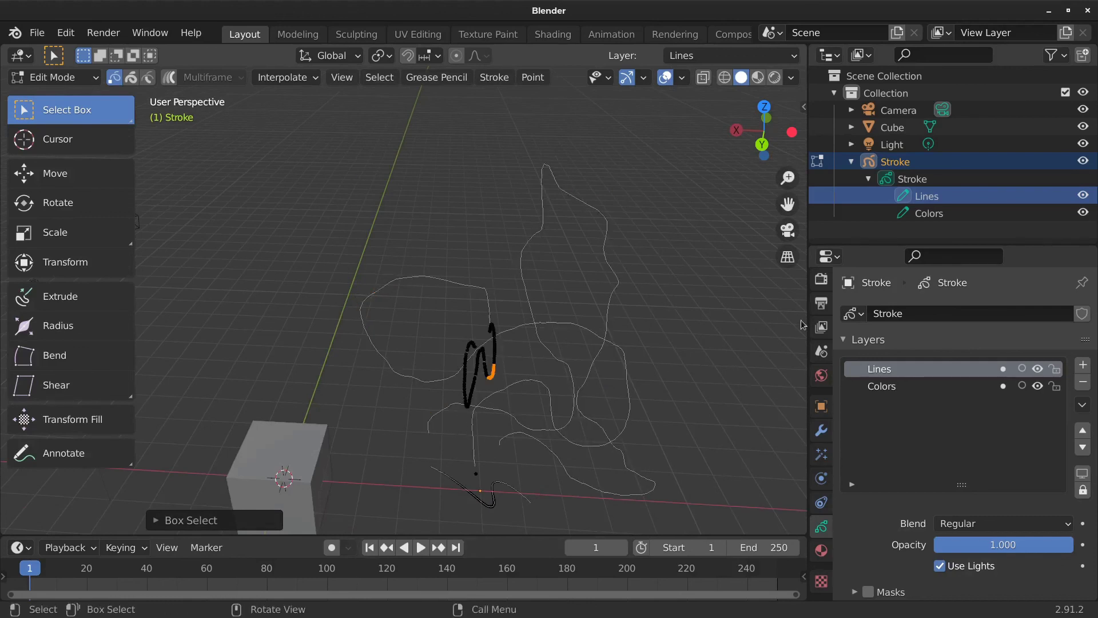
left_click_drag(464, 284, 612, 383)
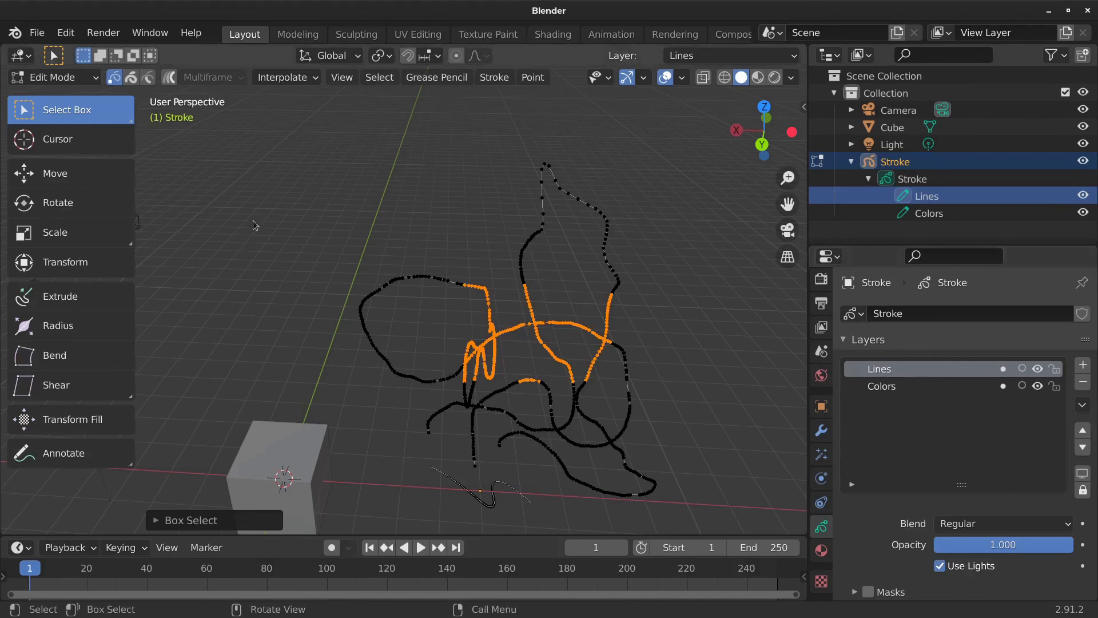
- Switch the Stroke object to Sculpt Mode and on to Draw mode
left_click(95, 78)
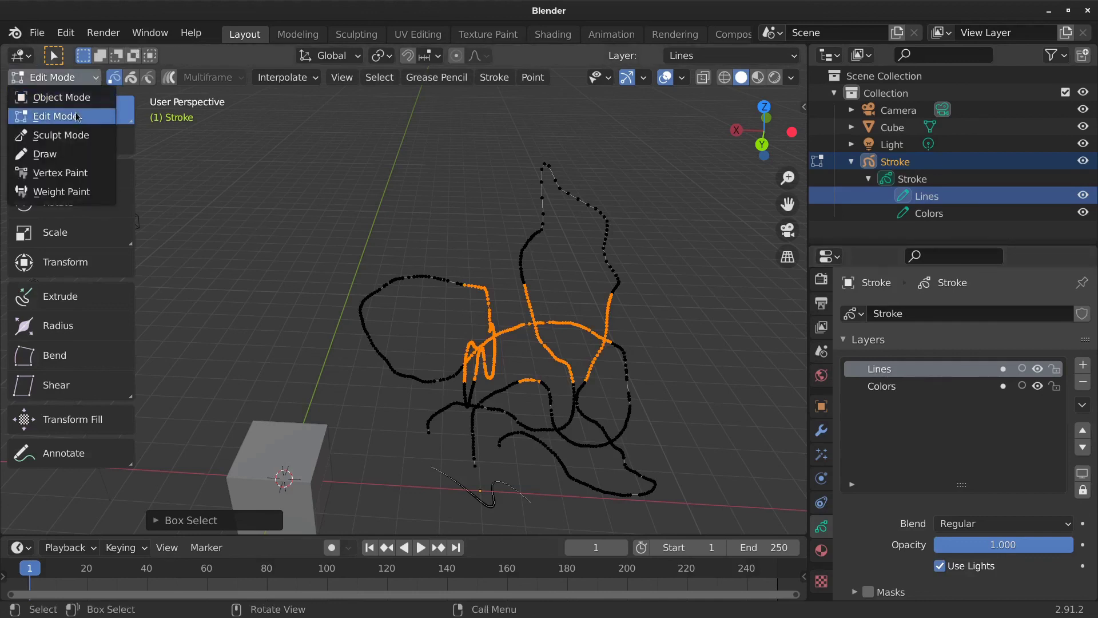
left_click(71, 144)
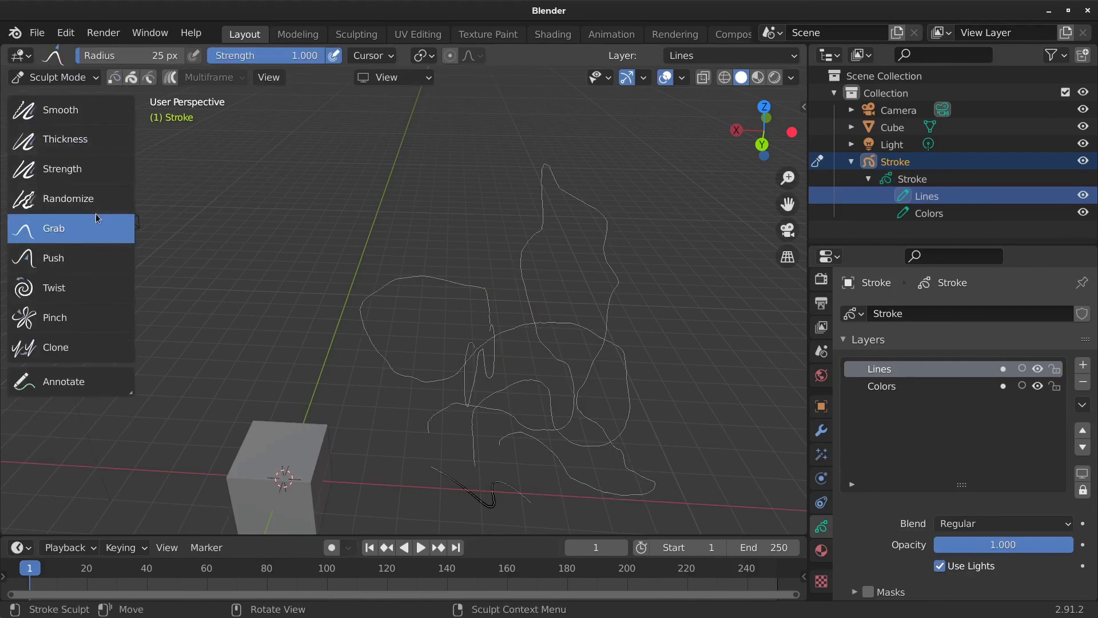
left_click(86, 77)
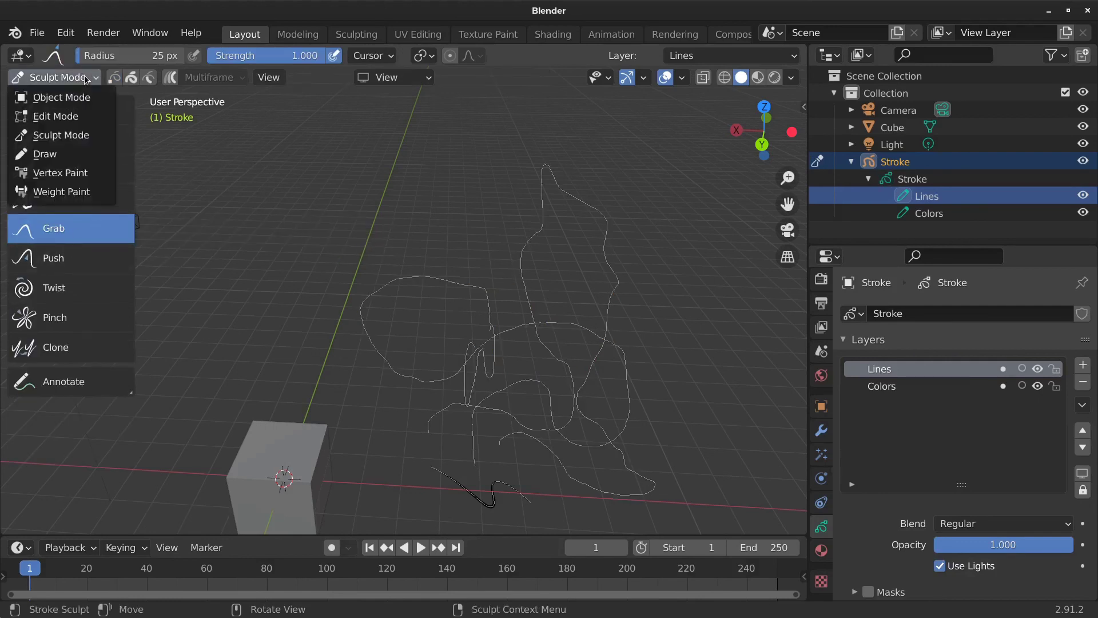
left_click(82, 162)
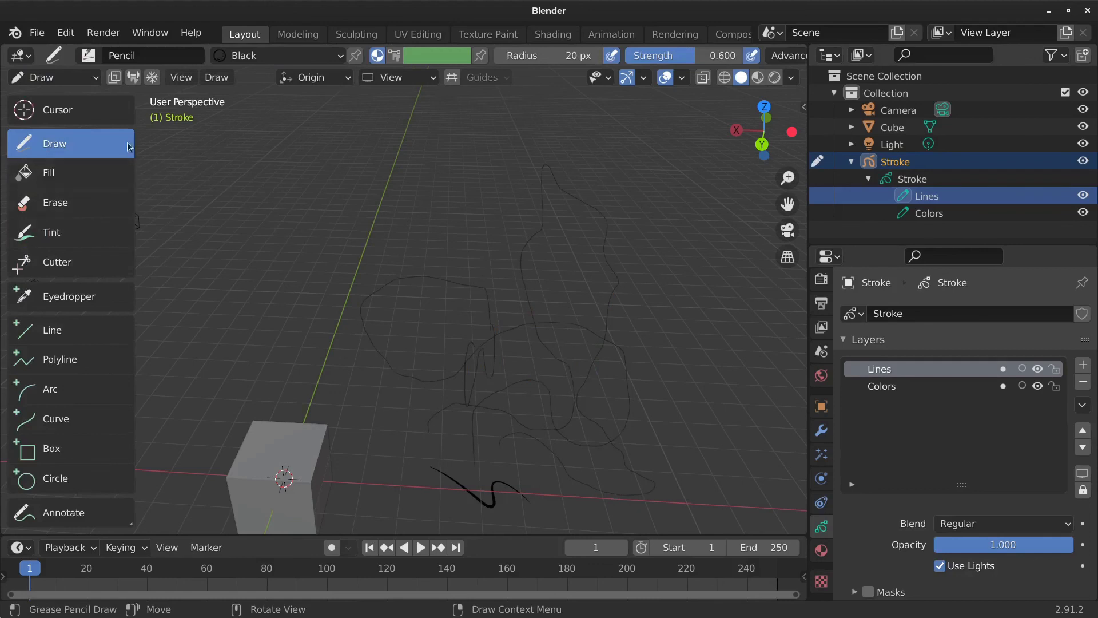
- Choose the Ink Pen brush and draw a black freehand stroke diagonally across the thin pencil loops
left_click(88, 56)
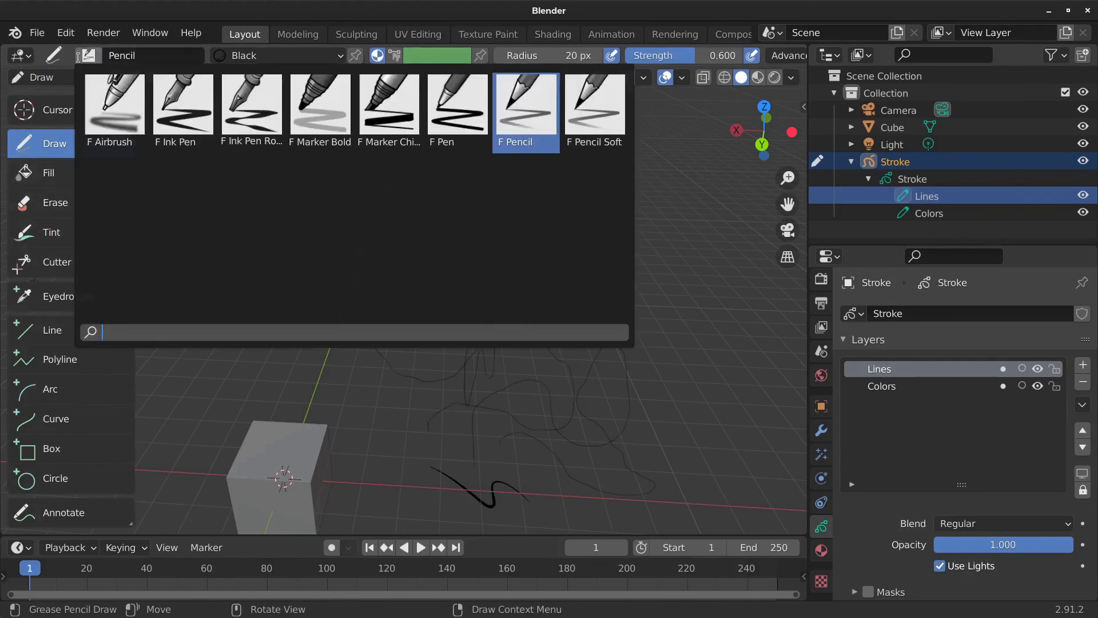
left_click(194, 114)
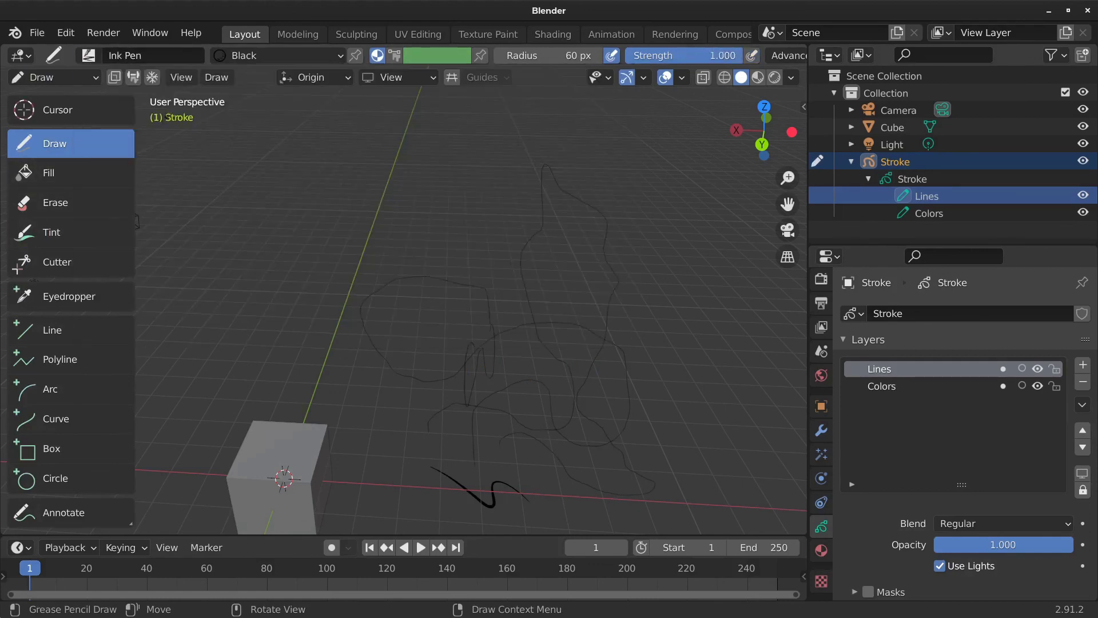
mouse_move(443, 218)
left_mouse_down()
mouse_move(531, 285)
mouse_move(678, 332)
mouse_move(688, 383)
left_mouse_up()
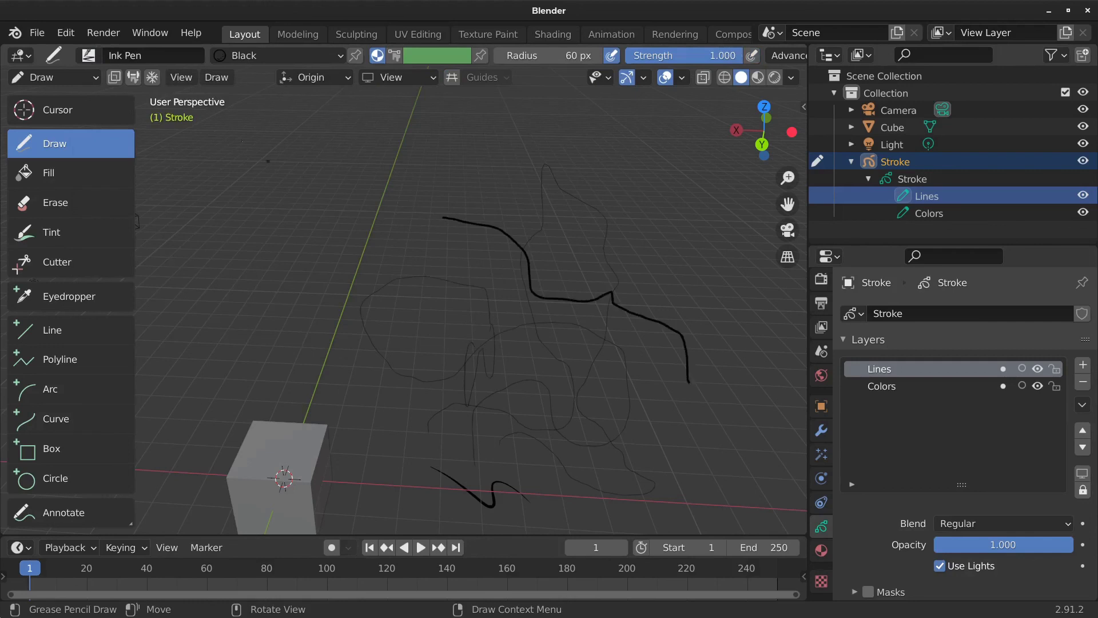
- Choose the Marker Chisel brush and draw two thick winding black strokes over the existing pencil lines
left_click(103, 55)
key("Escape")
left_click(89, 55)
left_click(398, 106)
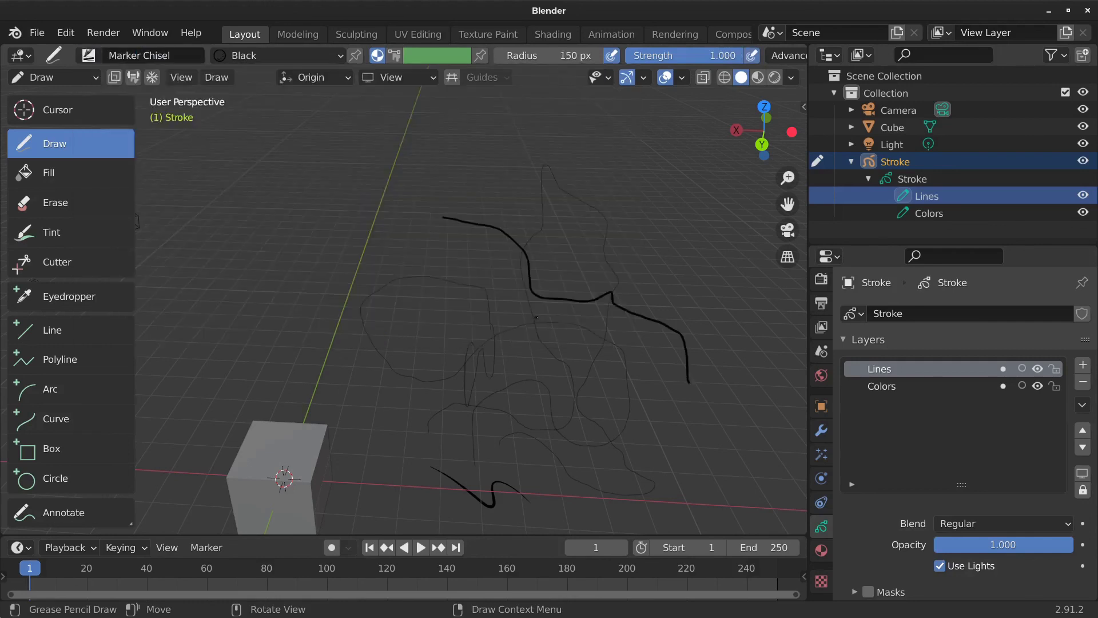
mouse_move(532, 315)
left_mouse_down()
mouse_move(577, 377)
mouse_move(624, 337)
mouse_move(541, 380)
left_mouse_up()
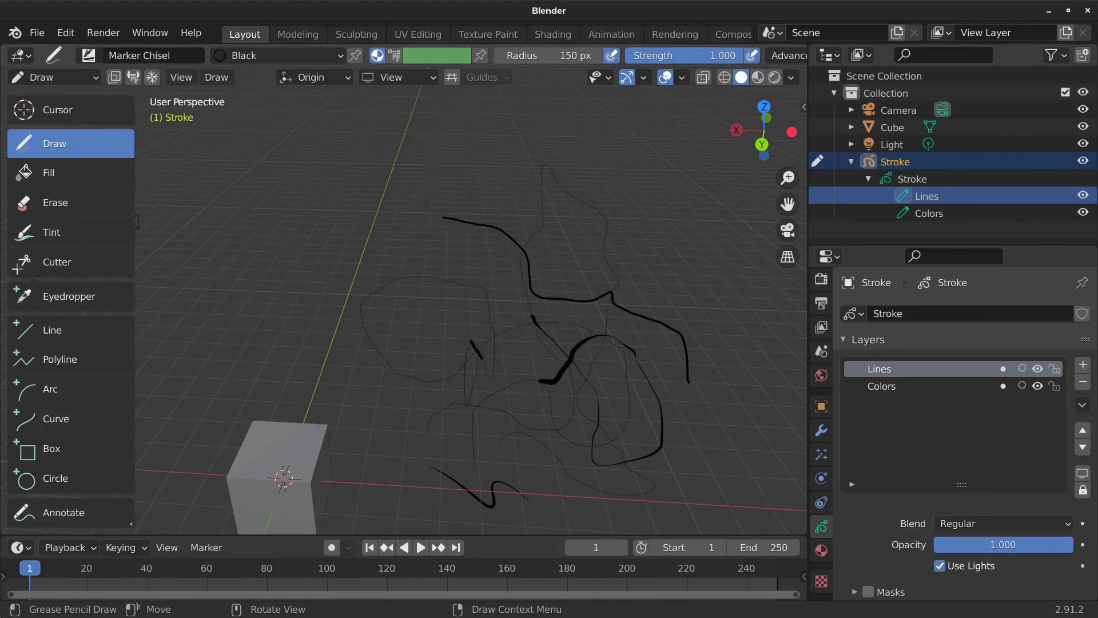
mouse_move(467, 331)
left_mouse_down()
mouse_move(418, 334)
mouse_move(386, 296)
mouse_move(372, 387)
mouse_move(449, 370)
mouse_move(522, 442)
left_mouse_up()
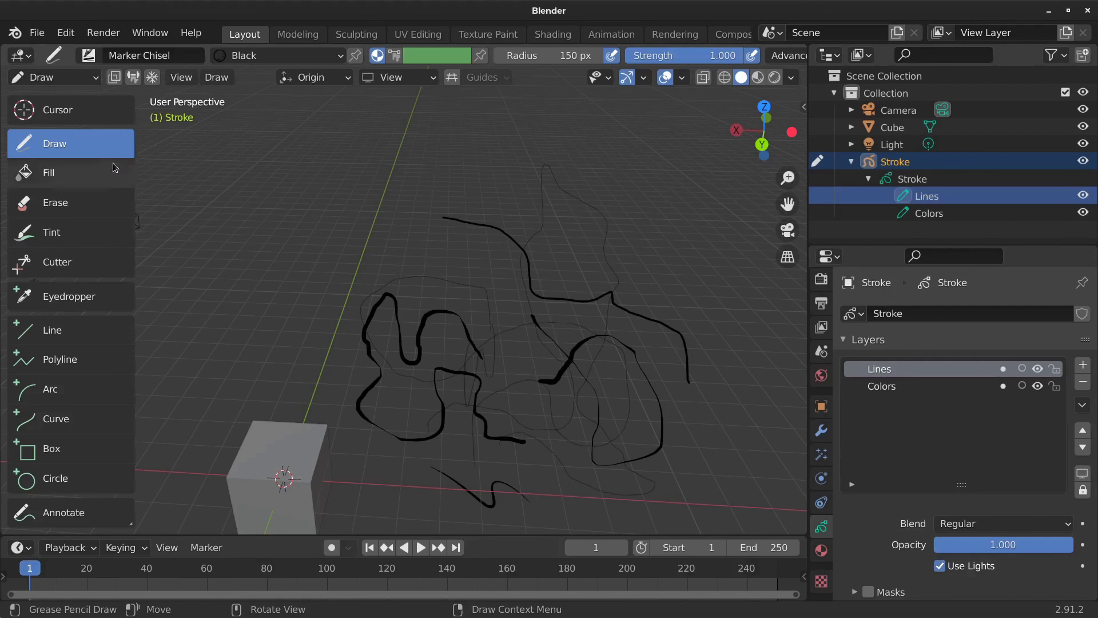
- Return to Edit Mode and box-select a short run of points on the upper arch of the thick marker stroke
left_click(55, 78)
left_click(55, 117)
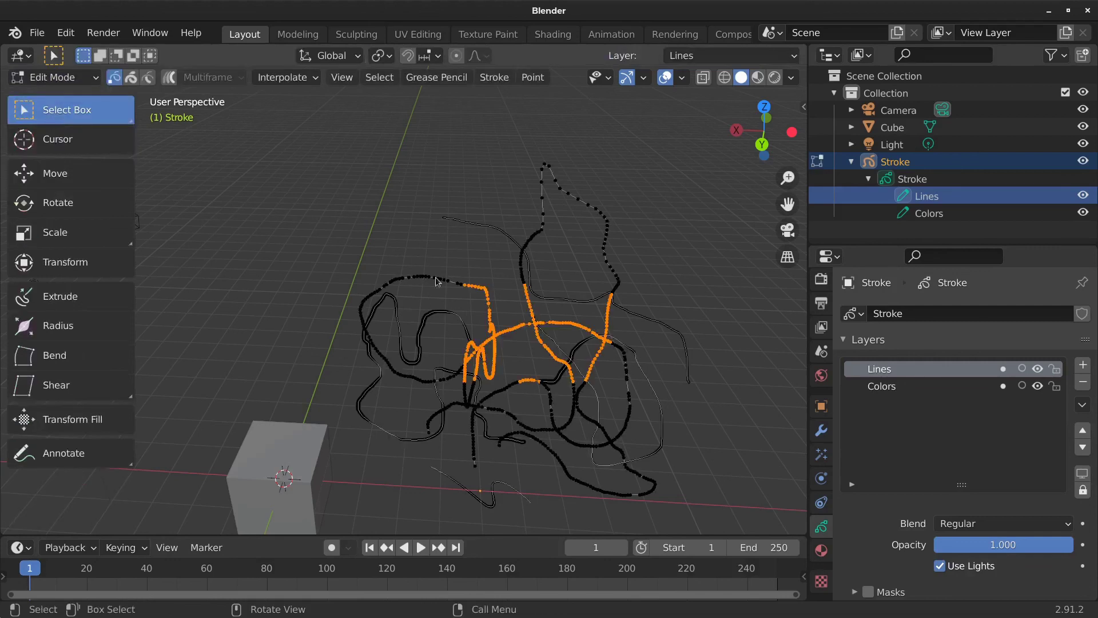
left_click_drag(420, 300, 449, 338)
mouse_move(378, 292)
left_mouse_down()
mouse_move(404, 325)
mouse_move(422, 382)
left_mouse_up()
scroll(422, 383, "up", 5)
left_click_drag(452, 319, 496, 408)
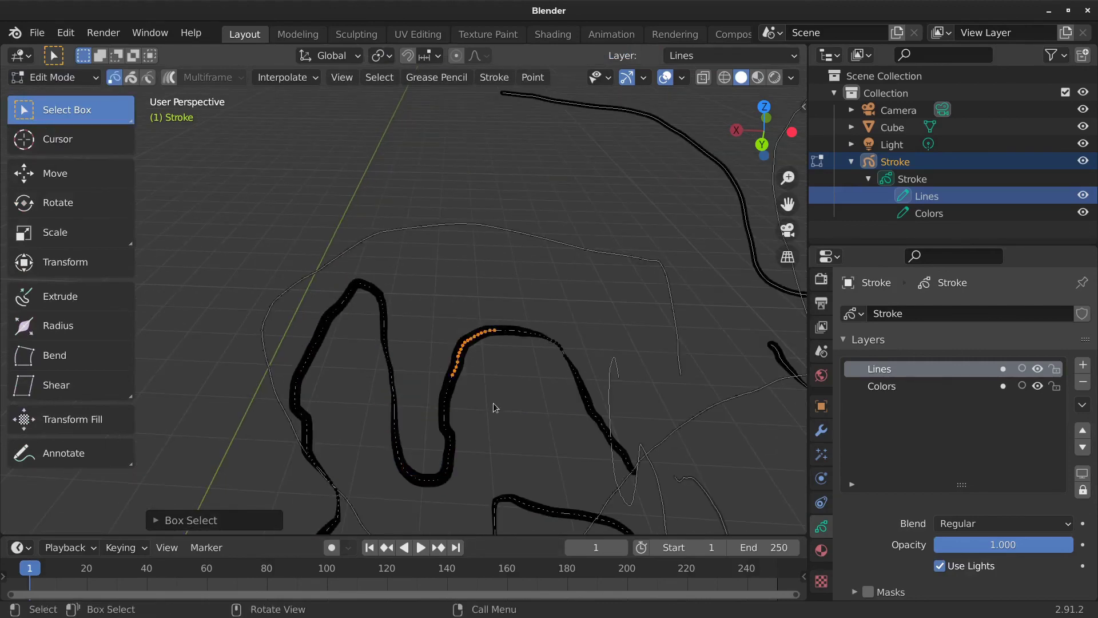
scroll(487, 400, "up", 5)
scroll(559, 436, "down", 10)
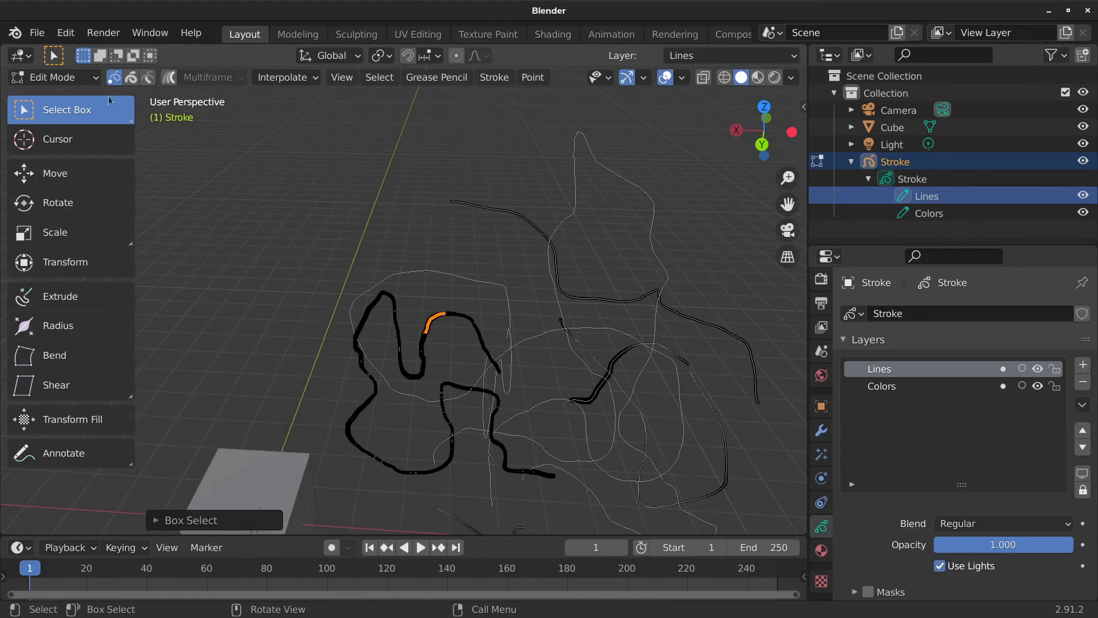
- Alternate the active layer between Colors and Lines under the Stroke data, finishing on Lines
left_click(929, 213)
left_click(927, 196)
left_click(913, 182)
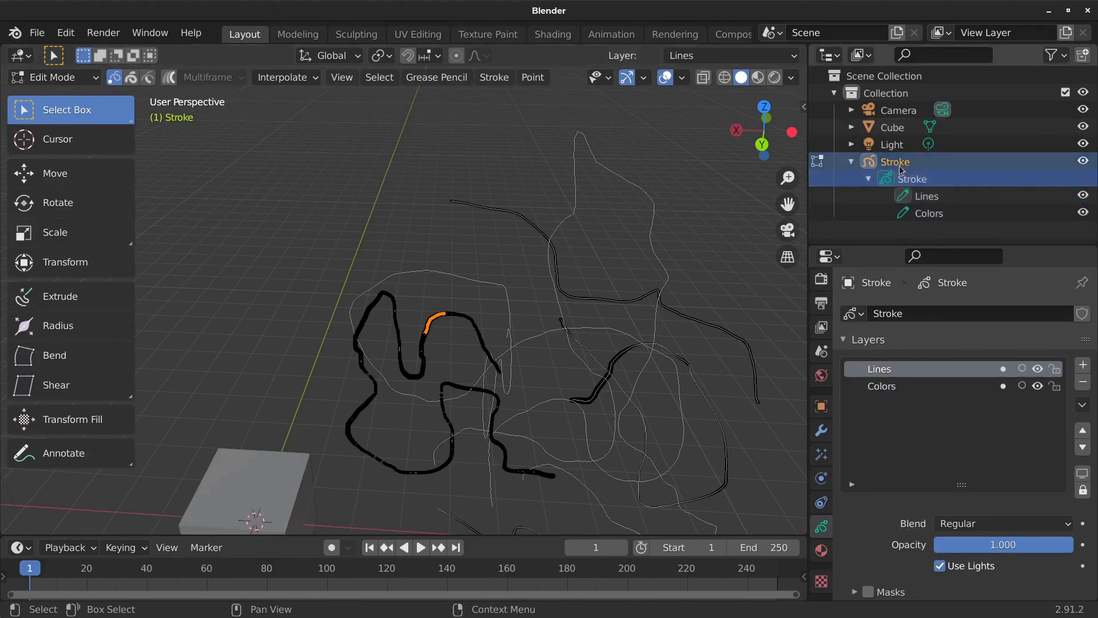
left_click(928, 212)
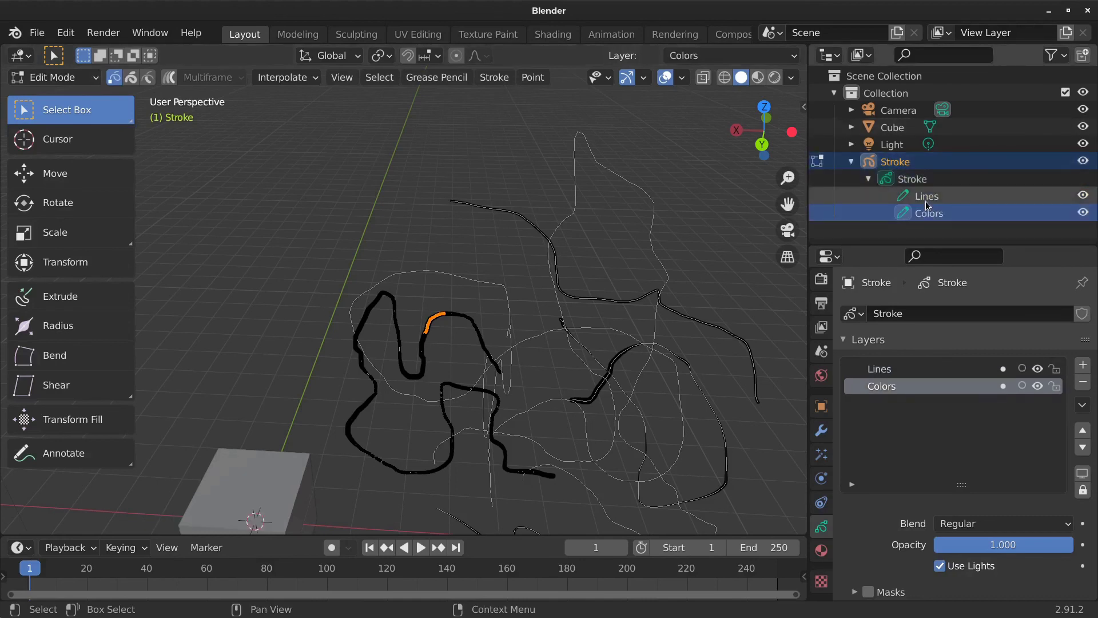
left_click(927, 197)
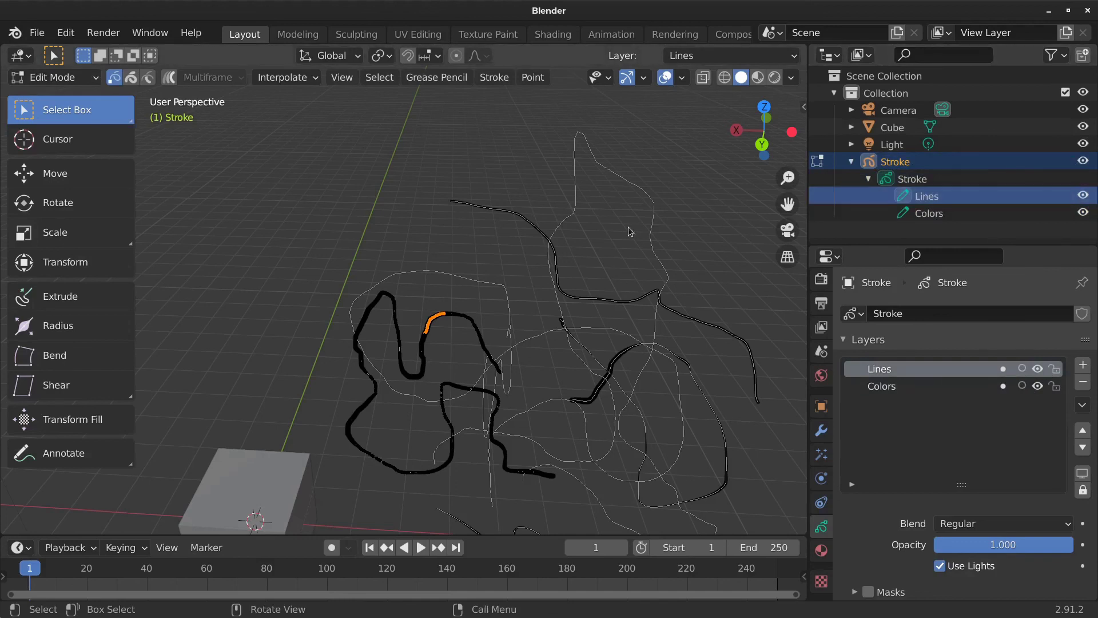
scroll(628, 227, "down", 8)
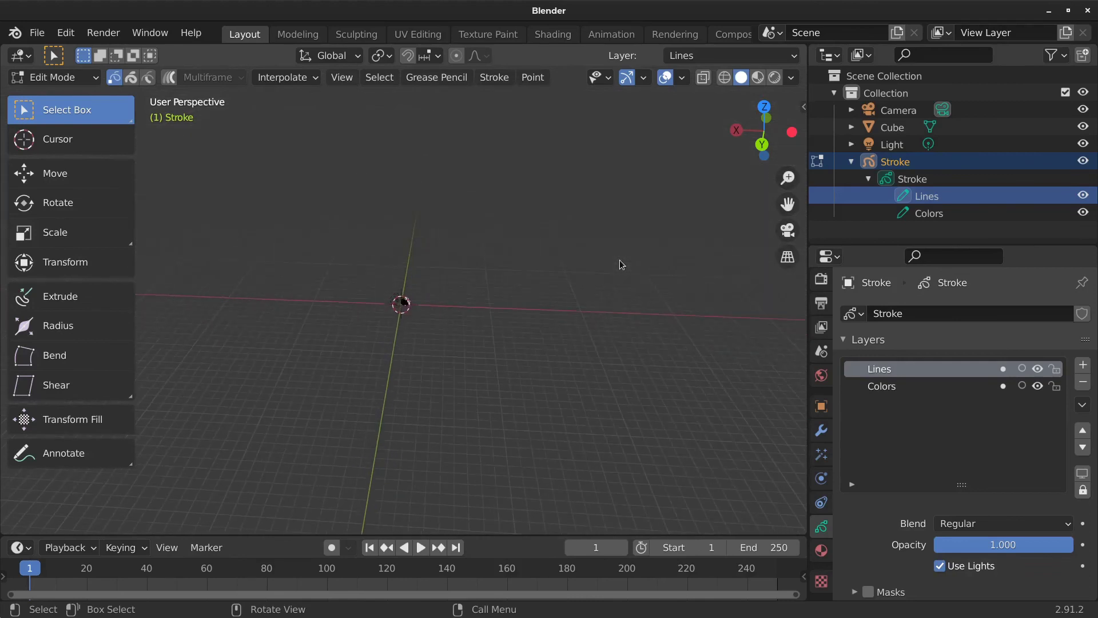
- Frame the whole scene and examine the strokes beside the cube, comparing Rendered with Solid viewport shading
key("Home")
scroll(297, 468, "down", 5)
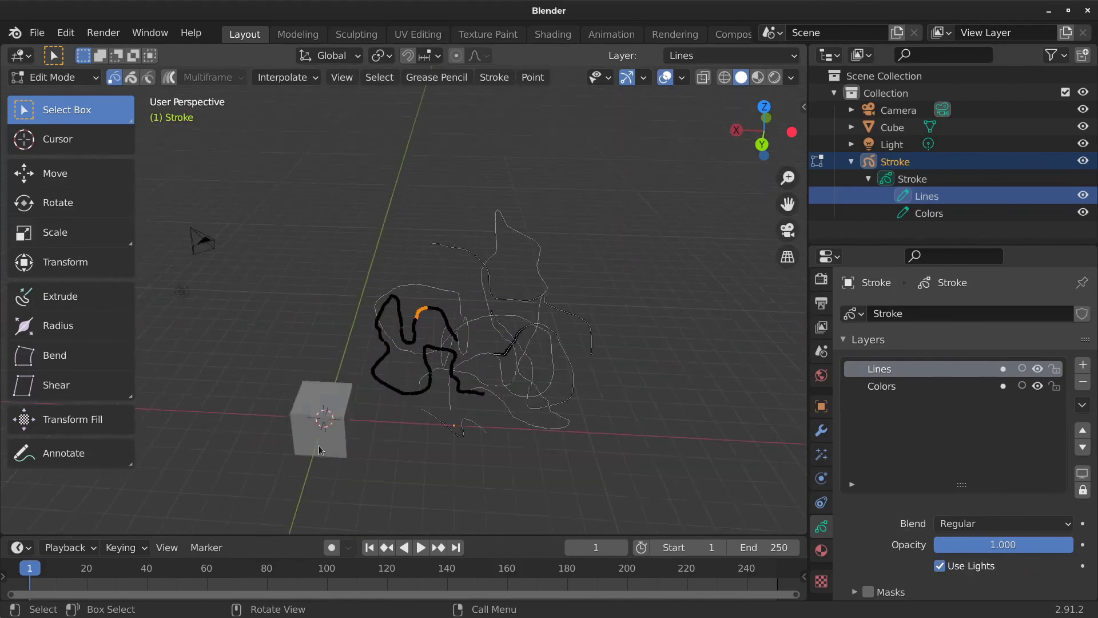
mouse_move(383, 444)
middle_mouse_down()
mouse_move(352, 424)
mouse_move(397, 392)
middle_mouse_up()
scroll(362, 387, "up", 3)
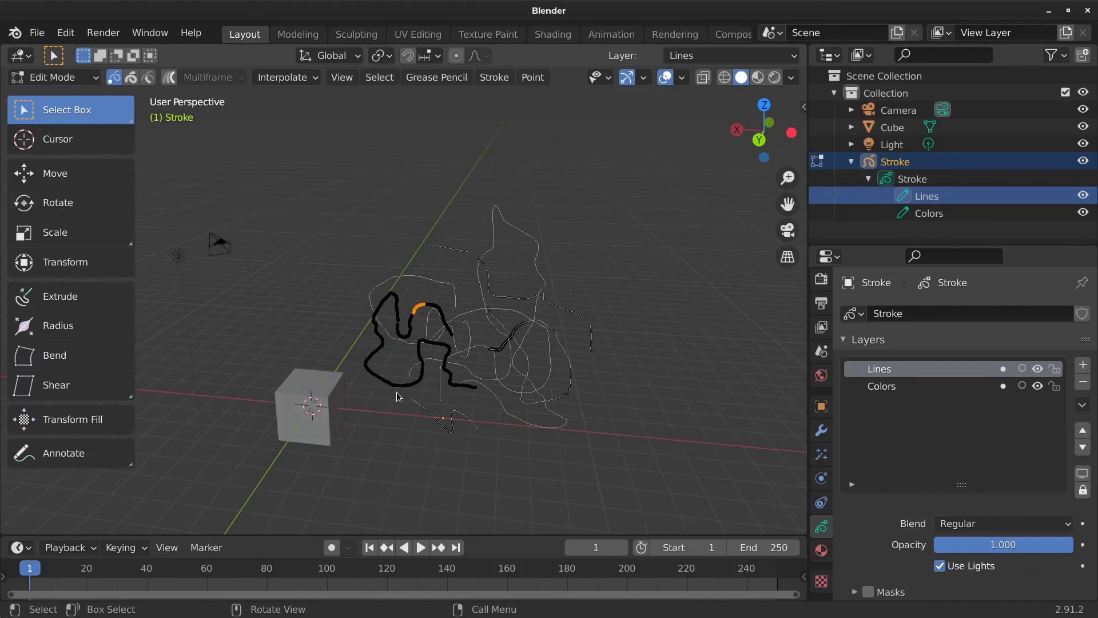
middle_click_drag(400, 305, 444, 303, "shift")
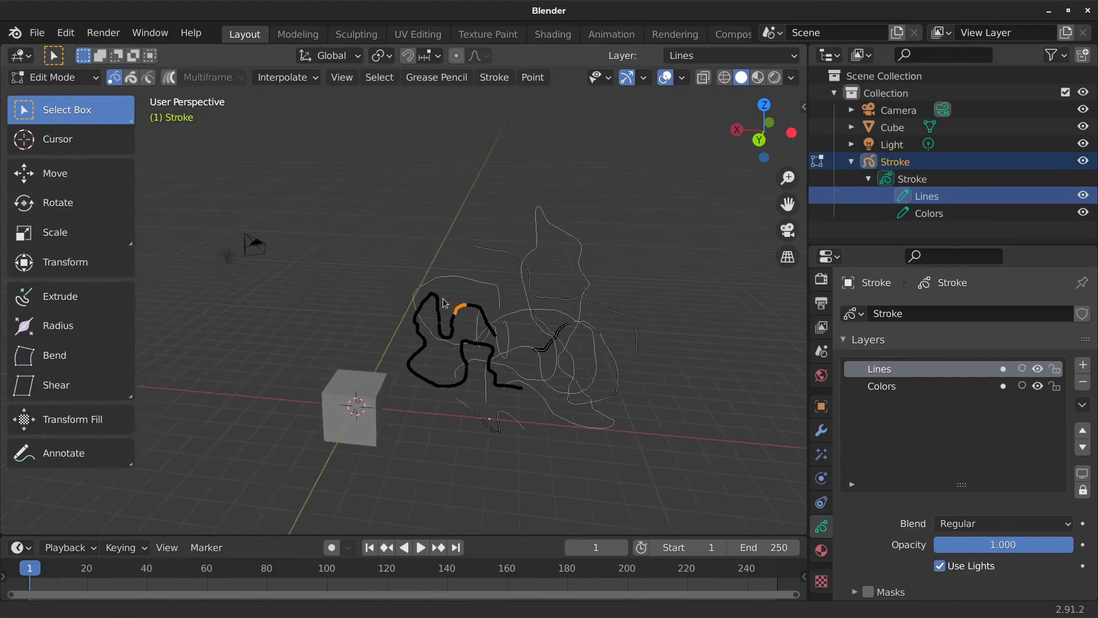
left_click(774, 81)
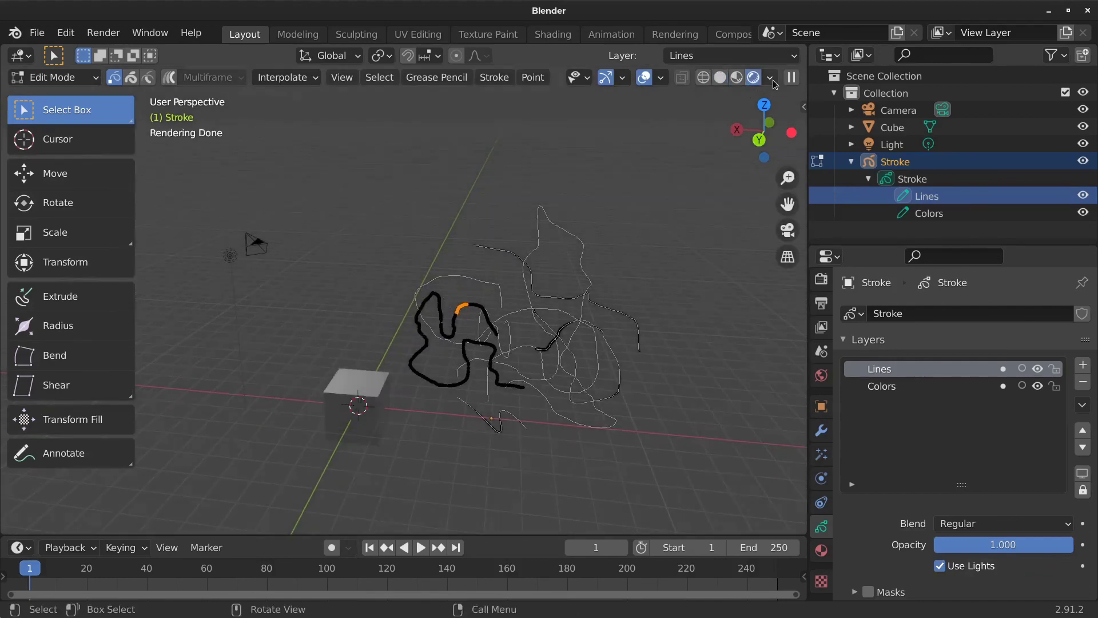
left_click(720, 77)
mouse_move(429, 307)
middle_mouse_down()
mouse_move(446, 323)
mouse_move(428, 327)
middle_mouse_up()
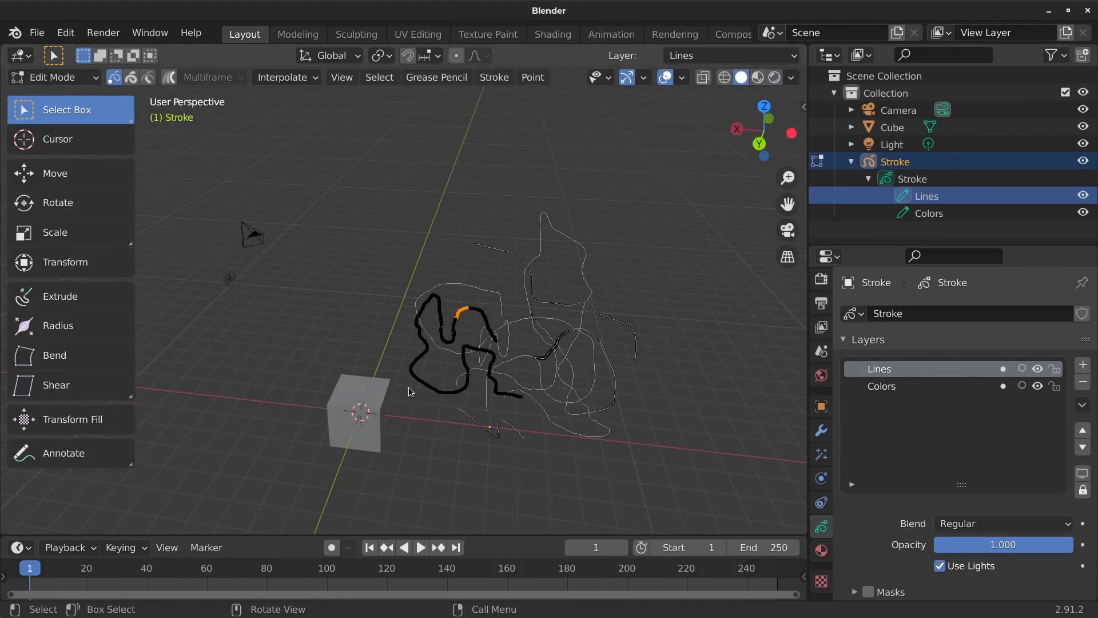
middle_click_drag(469, 400, 446, 343)
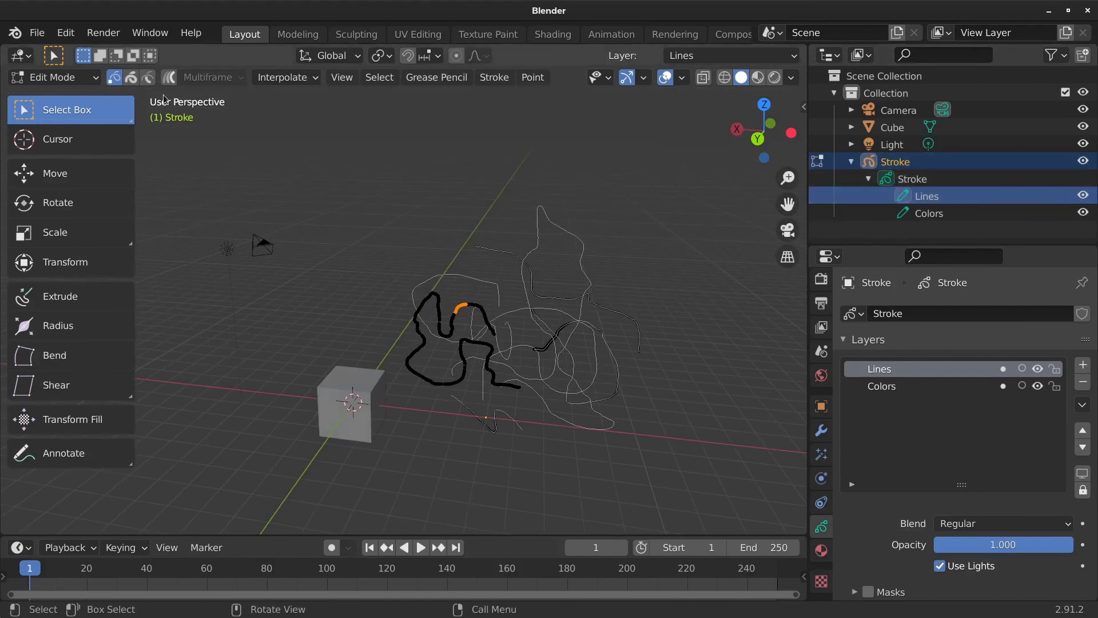
- Switch the Stroke object from Edit Mode to Draw mode
left_click(99, 81)
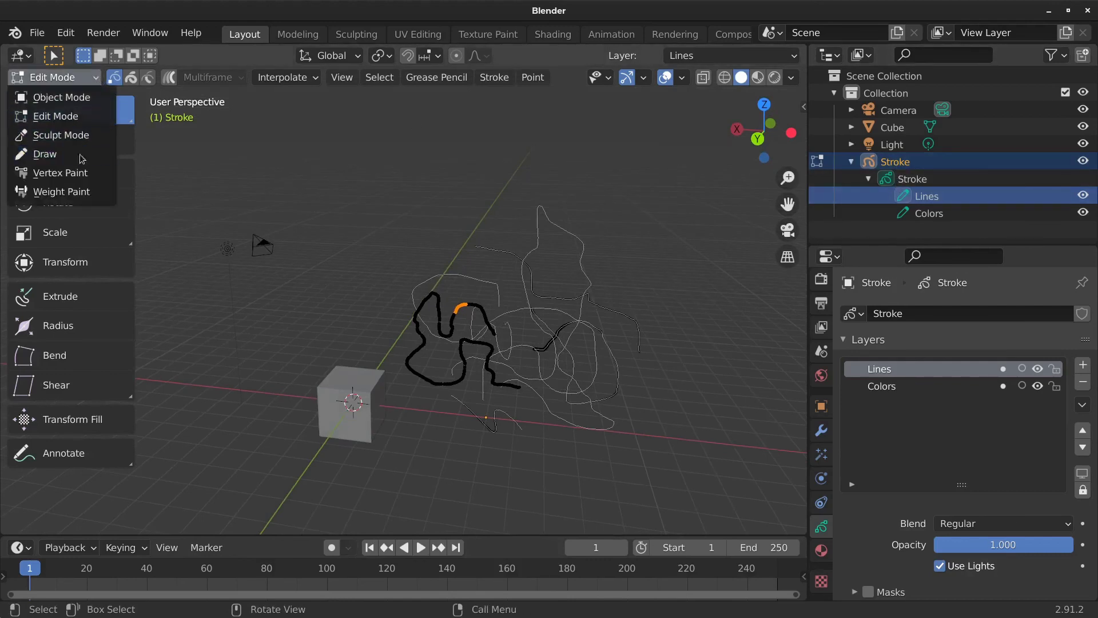
left_click(96, 81)
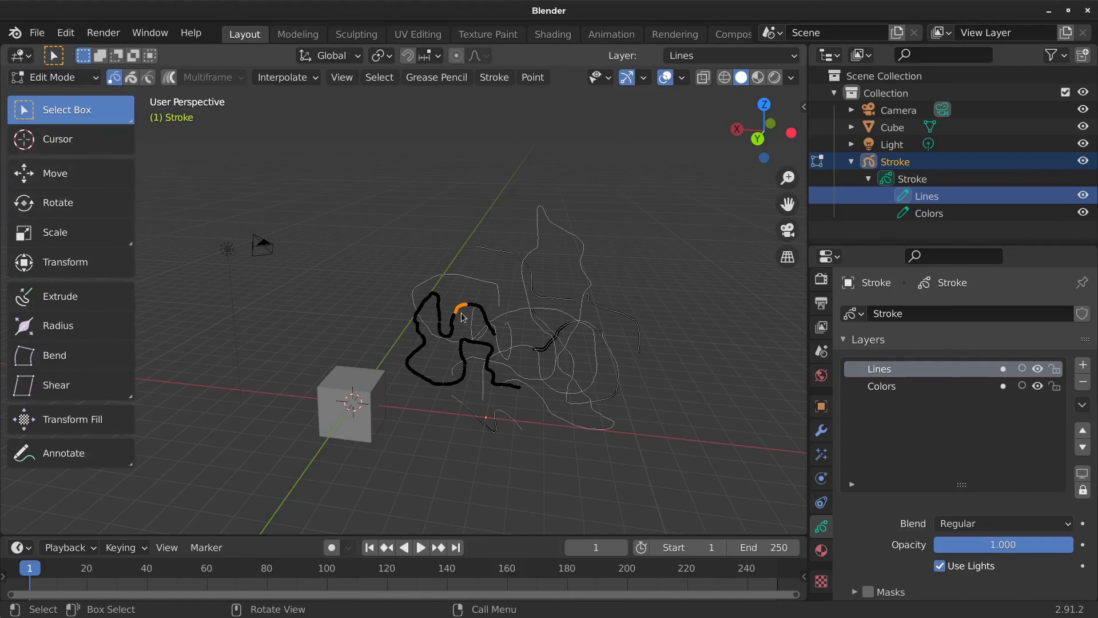
scroll(462, 318, "up", 5)
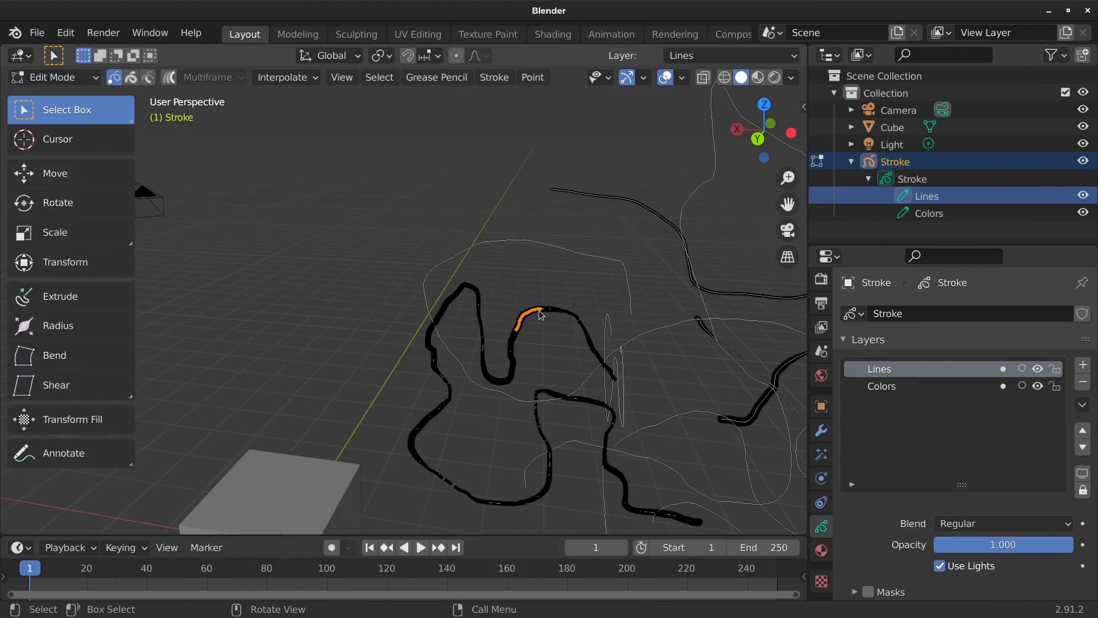
left_click(97, 78)
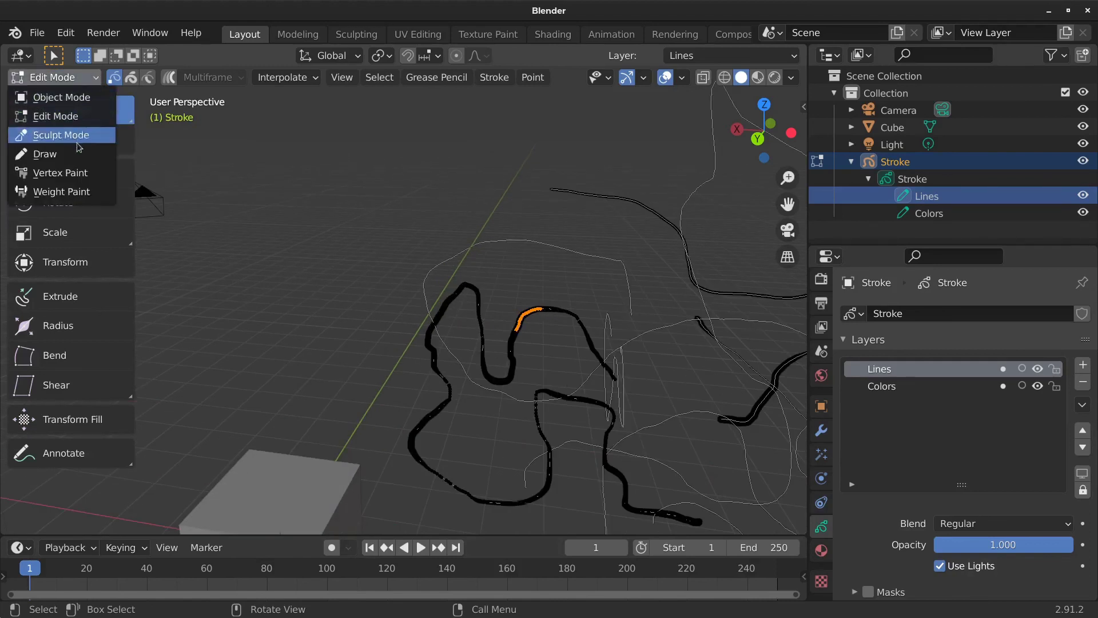
left_click(68, 153)
- Switch the Stroke object to Sculpt Mode and pull the upper-left peak of the thick marker stroke sideways with the Grab brush
left_click(74, 77)
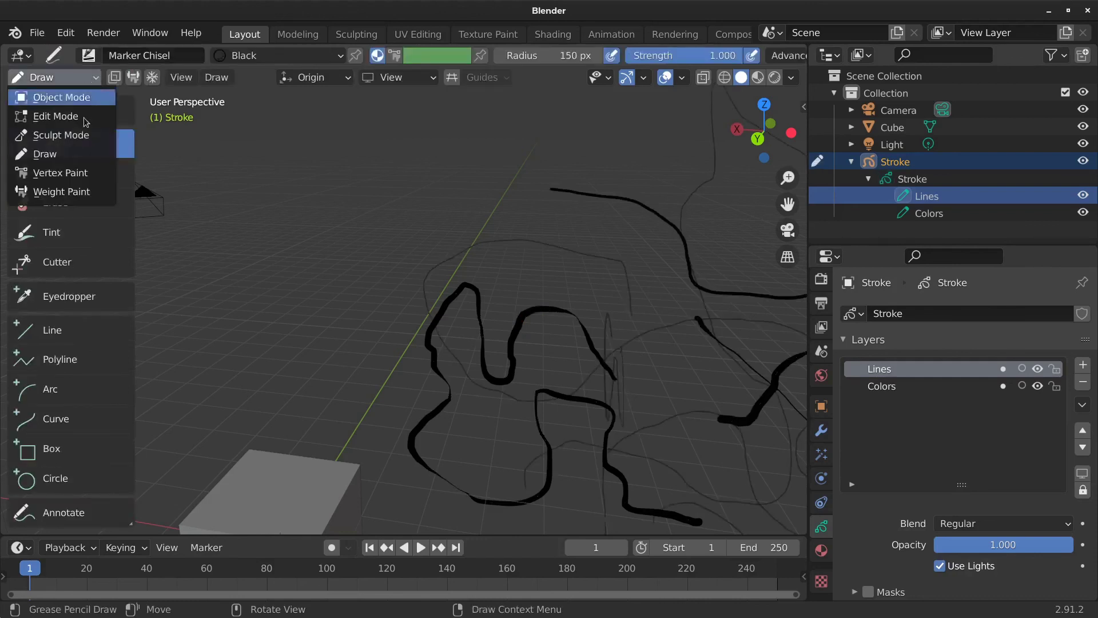
left_click(86, 135)
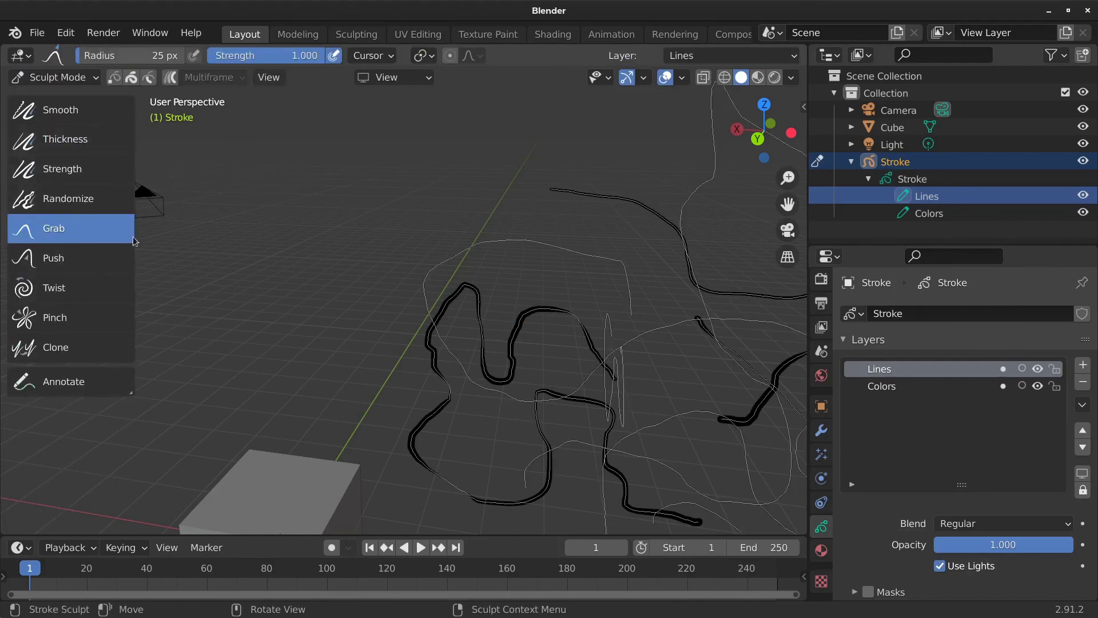
middle_click_drag(138, 240, 188, 238)
mouse_move(469, 292)
left_mouse_down()
mouse_move(478, 282)
mouse_move(437, 287)
mouse_move(425, 303)
left_mouse_up()
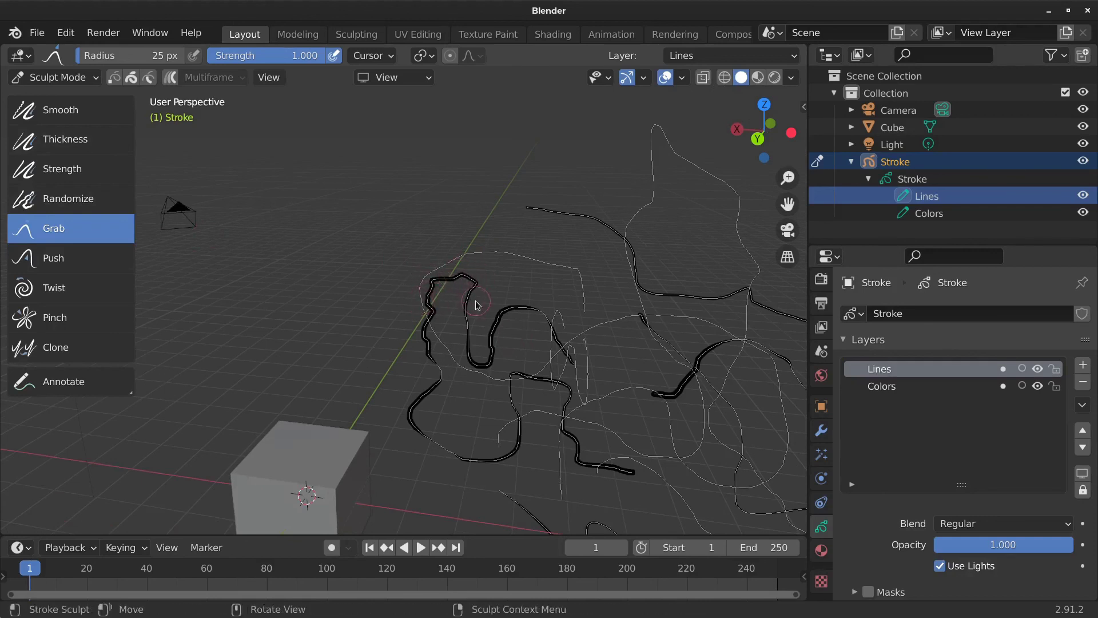
- Return the Stroke object to Object Mode
left_click(96, 81)
scroll(340, 229, "down", 3)
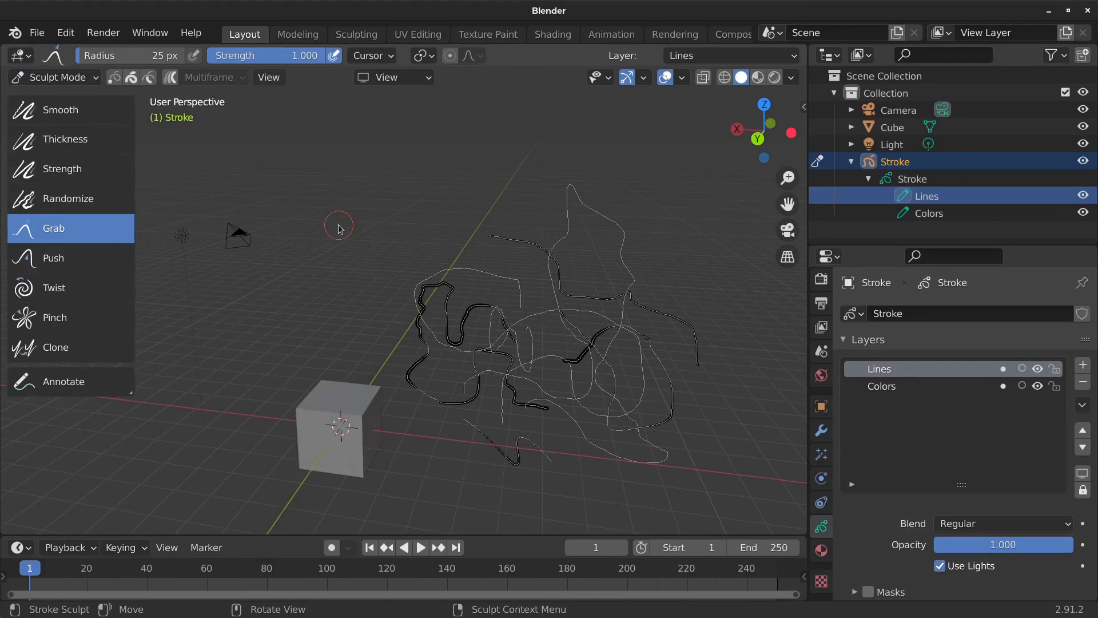
left_click(97, 78)
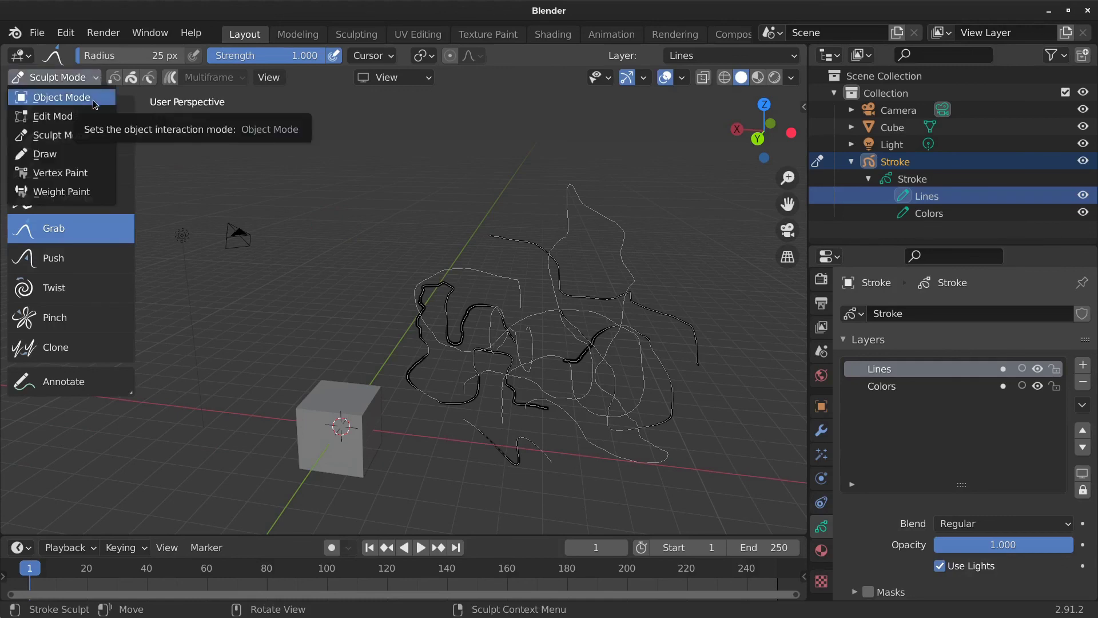
left_click(95, 105)
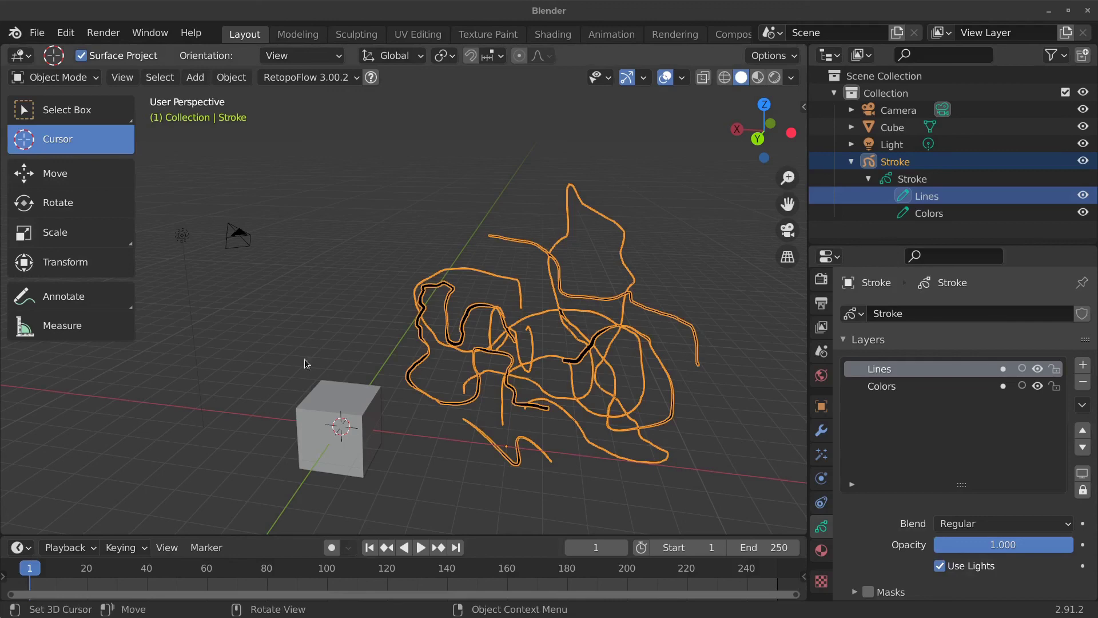
- Move the whole Stroke object freehand up and away from the cube
mouse_move(317, 294)
middle_mouse_down()
mouse_move(597, 262)
mouse_move(318, 293)
middle_mouse_up()
scroll(369, 329, "down", 3)
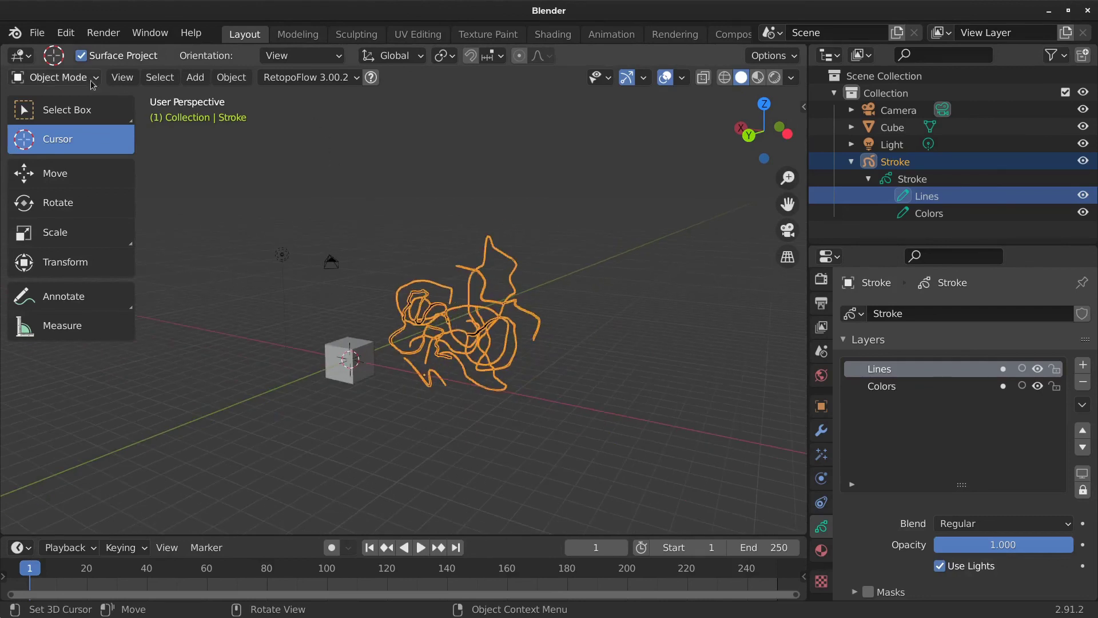
mouse_move(471, 364)
middle_mouse_down()
mouse_move(472, 406)
mouse_move(461, 386)
middle_mouse_up()
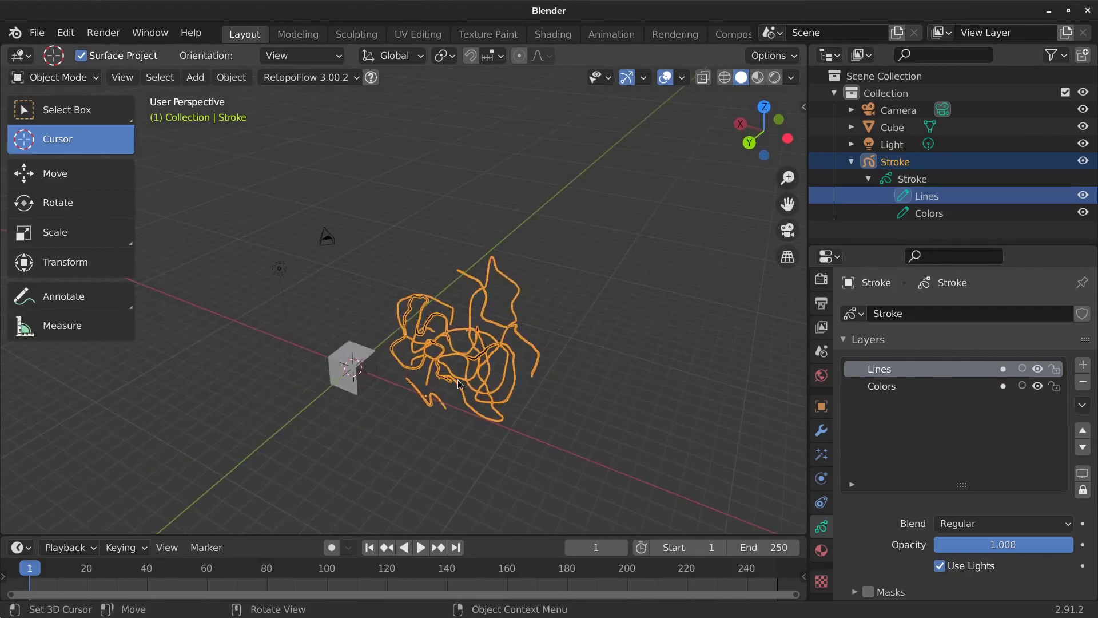
key("g")
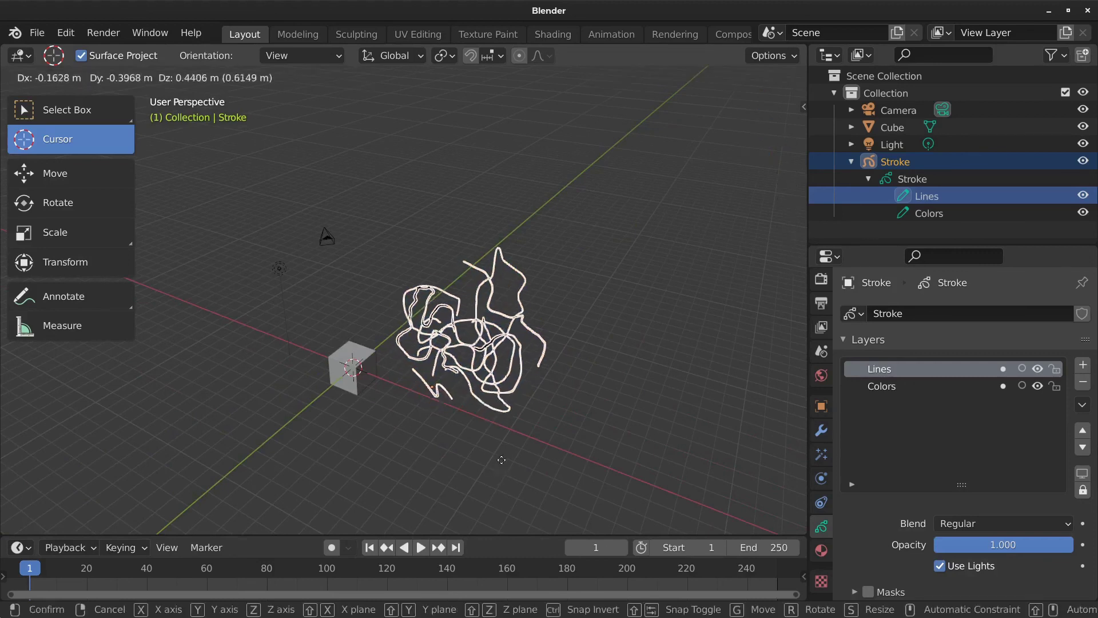
left_click(640, 383)
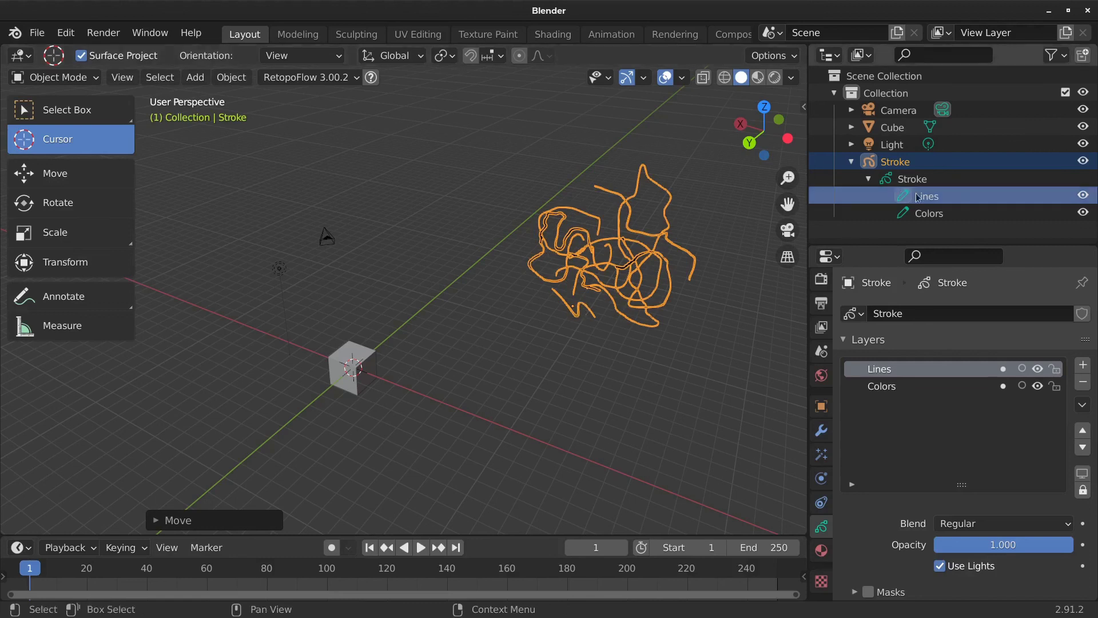
- Select the Stroke data under the Stroke object after trying its Colors and Lines layers, and move the drawing repeatedly around the scene
left_click(932, 212)
left_click(931, 198)
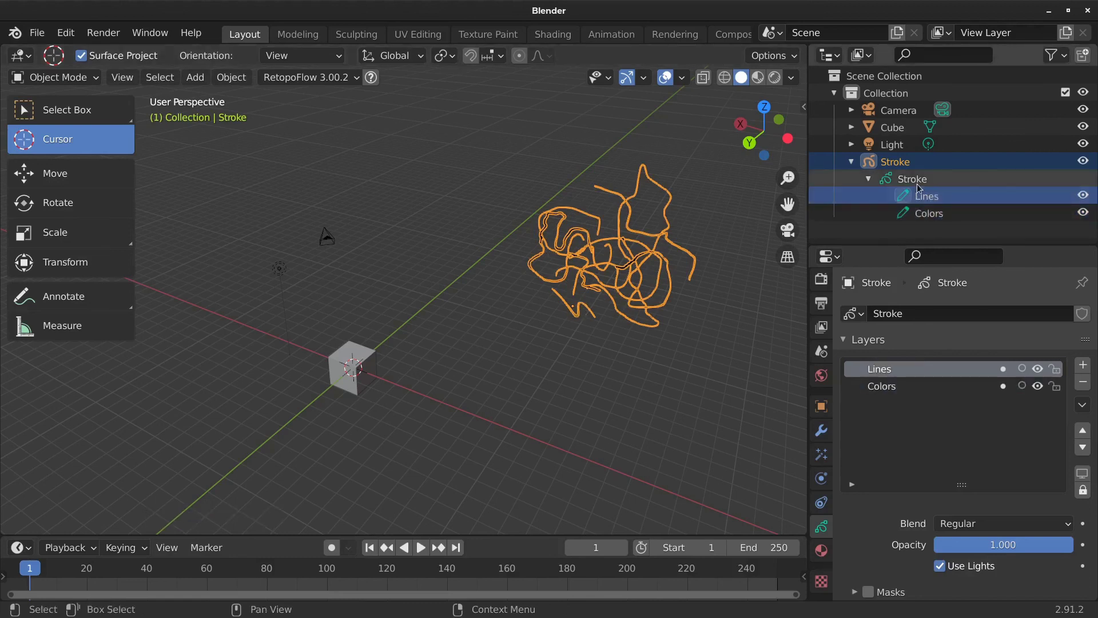
left_click(919, 182)
key("g")
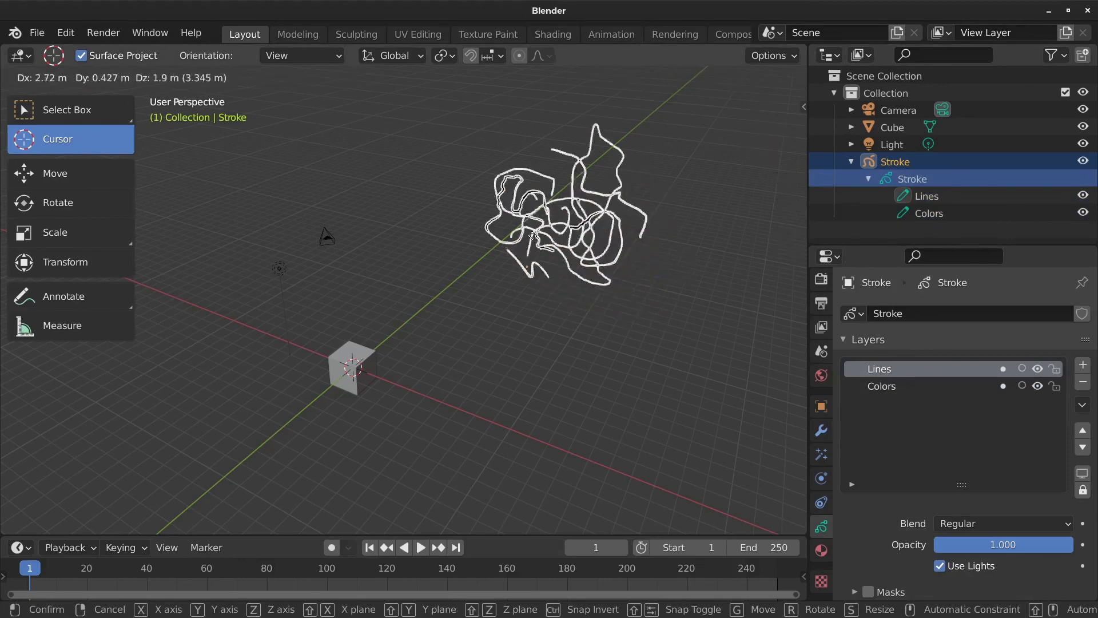
left_click(381, 139)
key("g")
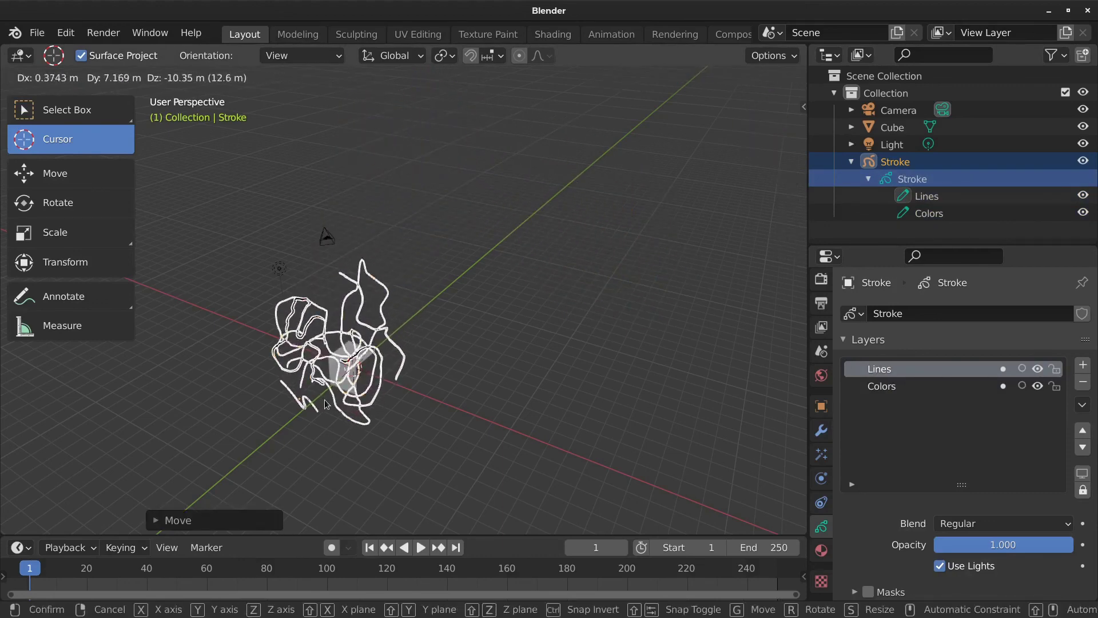
left_click(327, 404)
key("g")
left_click(541, 452)
key("g")
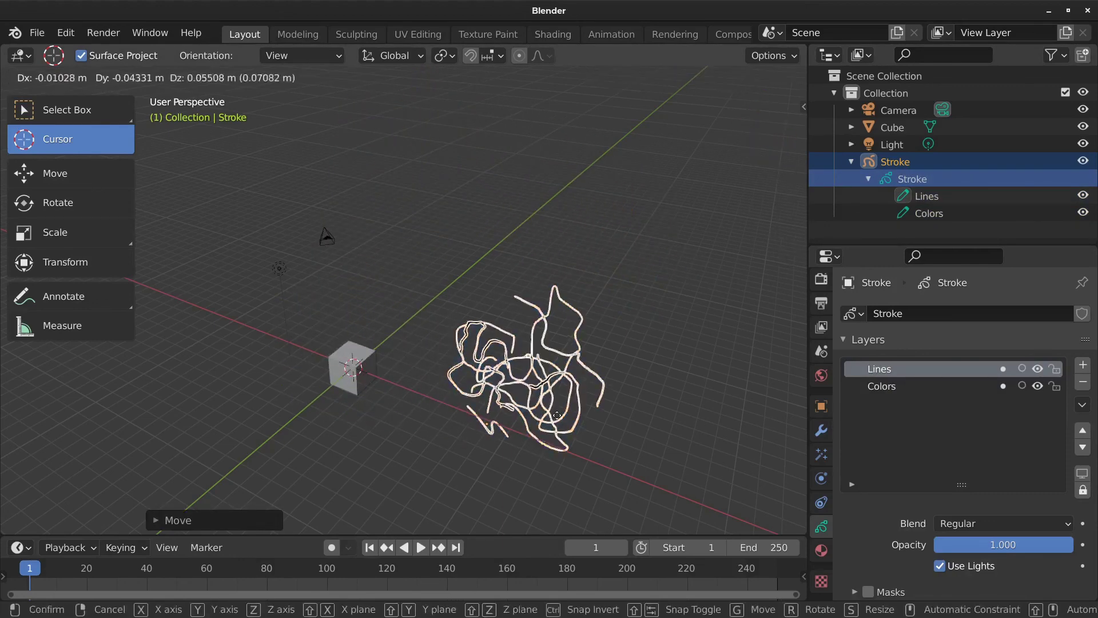
left_click(629, 336)
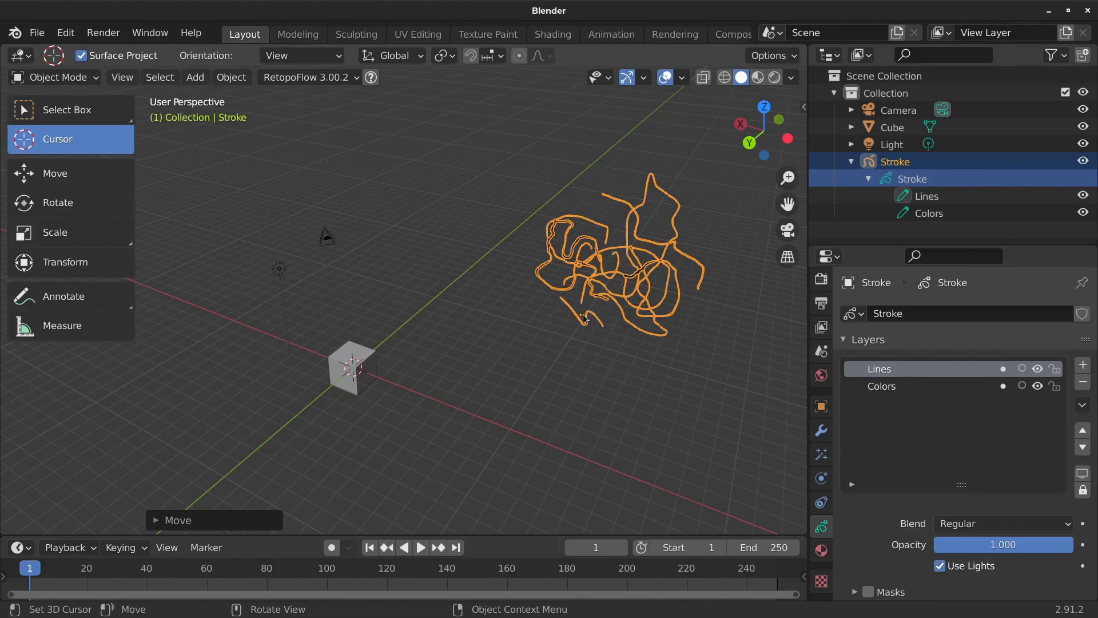
- Reposition the Stroke object freehand a few more times, ending close beside the cube
key("g")
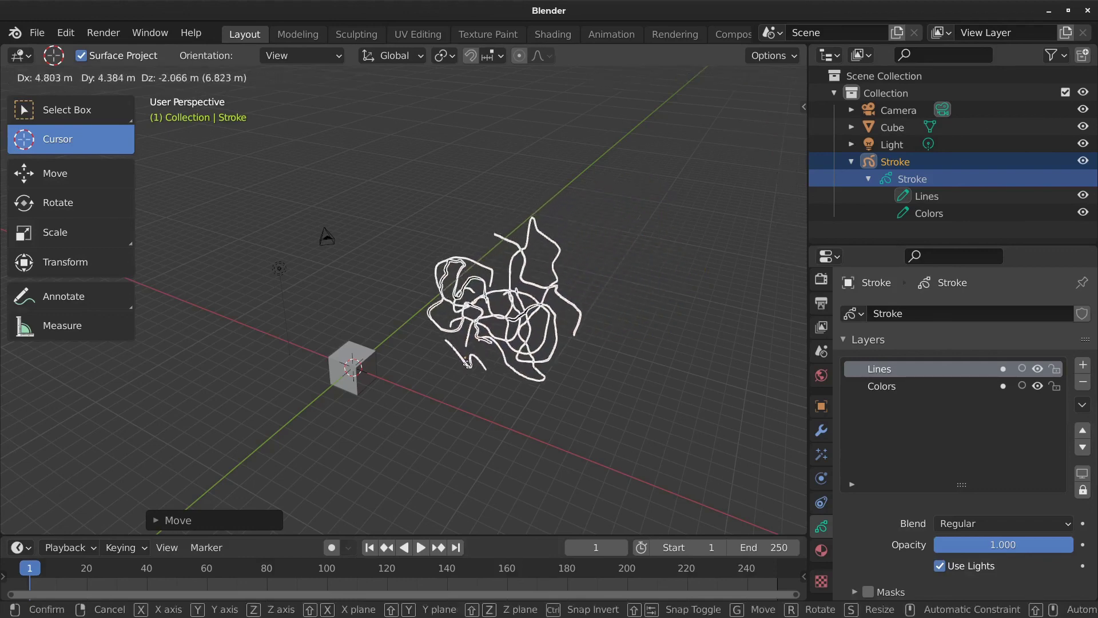
left_click(529, 335)
key("g")
left_click(624, 298)
key("g")
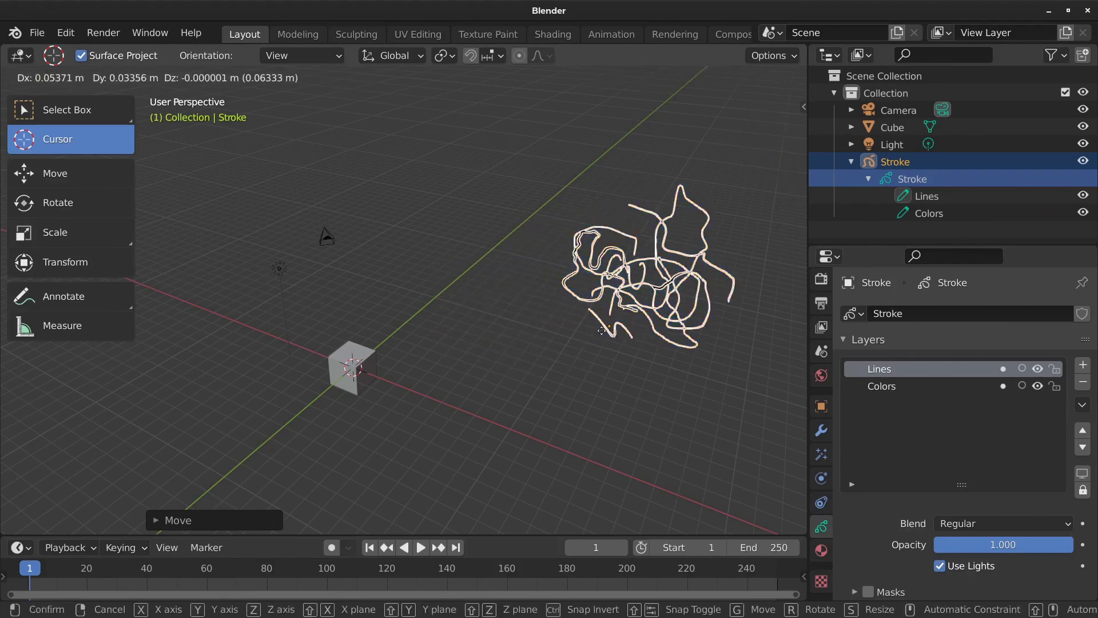
left_click(417, 388)
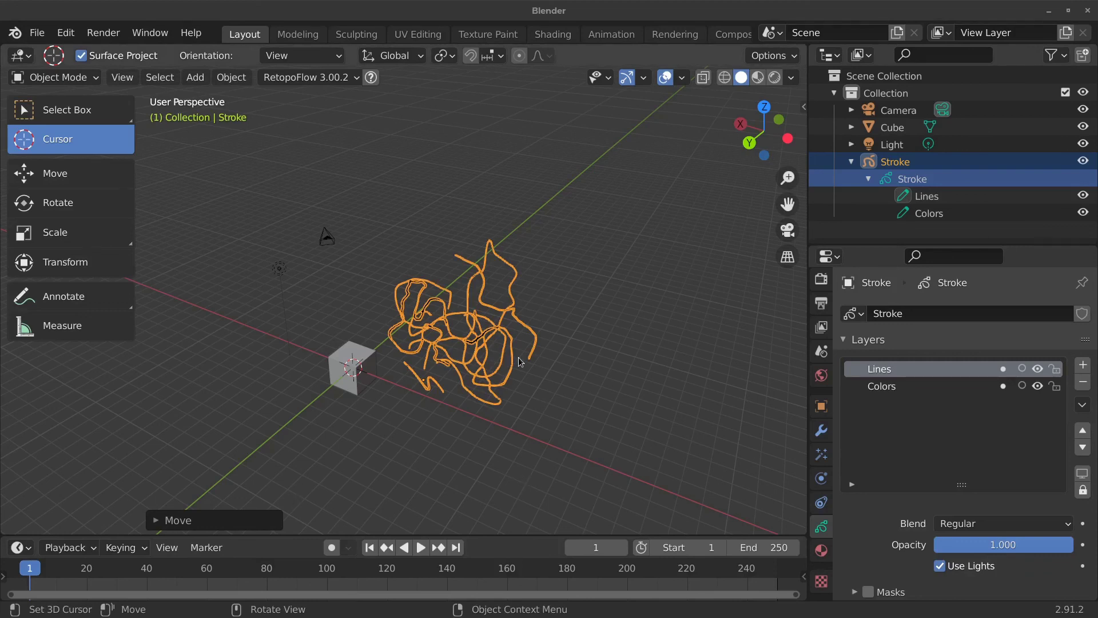
middle_click_drag(553, 350, 582, 348)
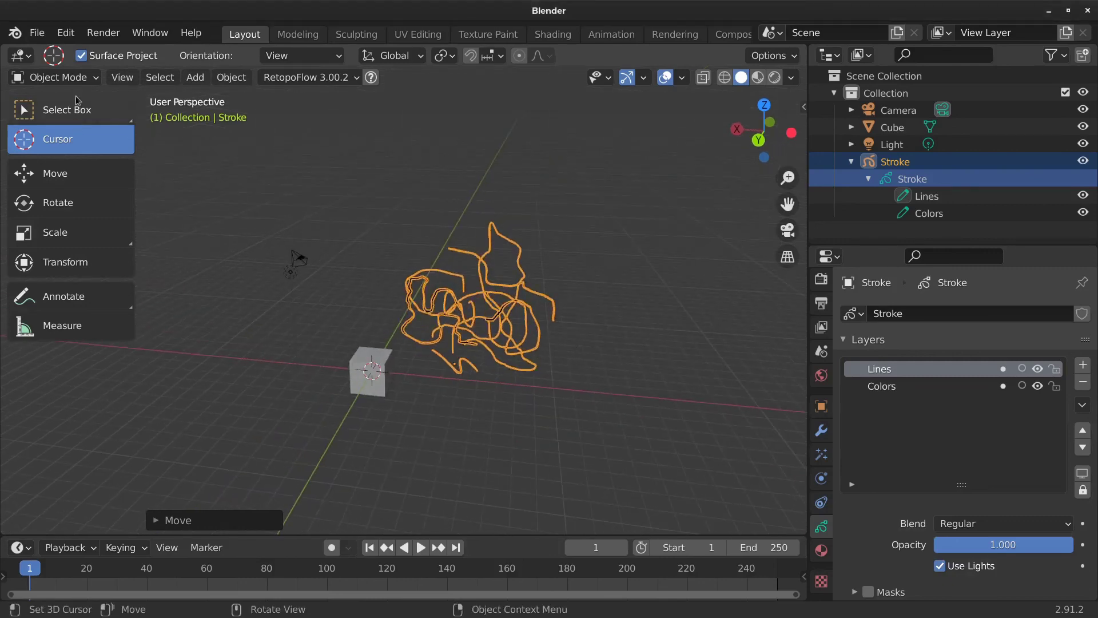
- Start a new General file, discarding the current scene, and deselect the default cube
left_click(38, 34)
mouse_move(60, 52)
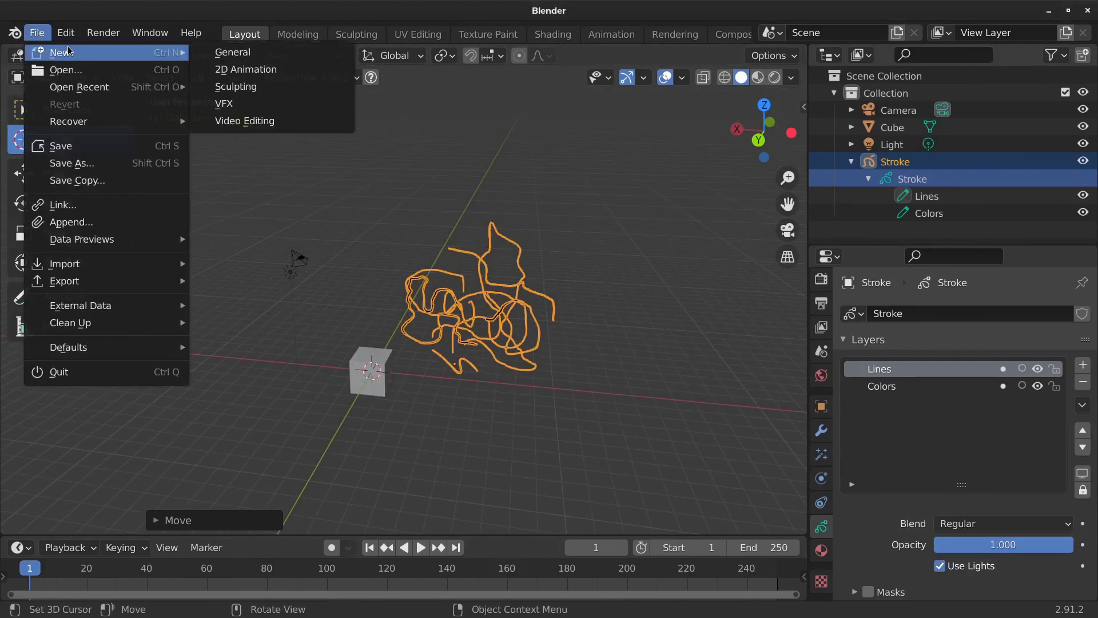
left_click(231, 49)
left_click(486, 349)
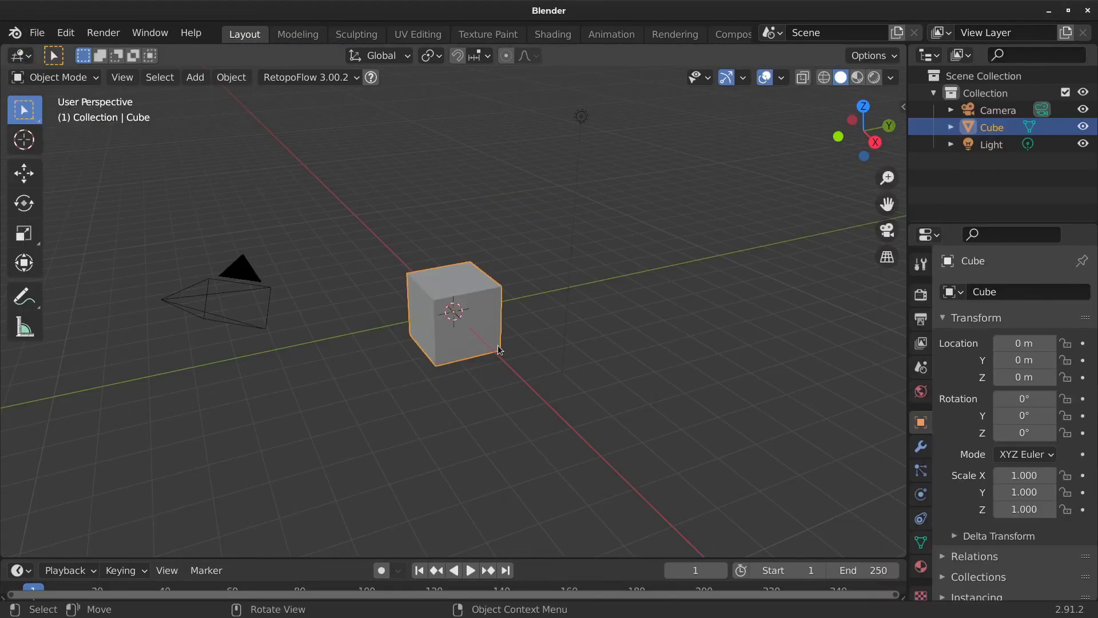
left_click(541, 329)
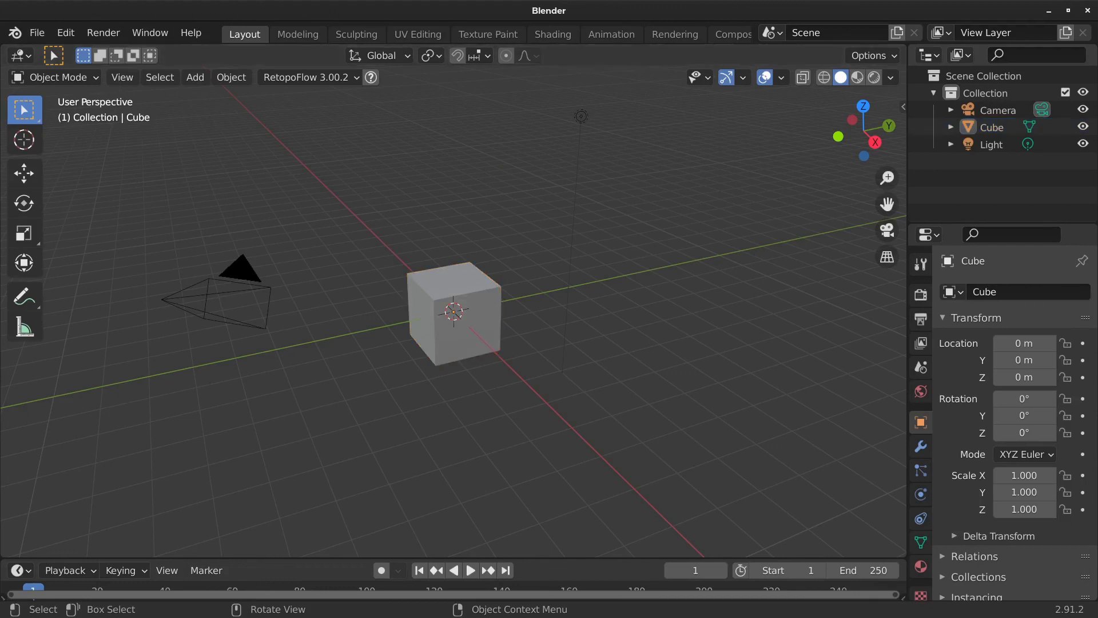
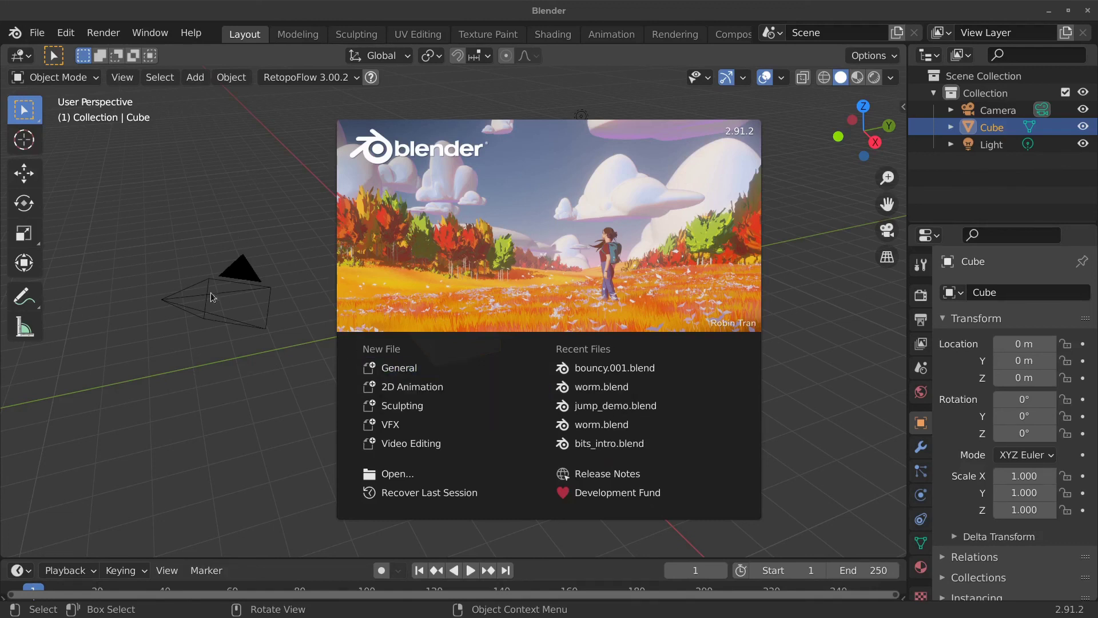
- Start a new 2D Animation file and check the template choices for new files
left_click(395, 387)
left_click(38, 33)
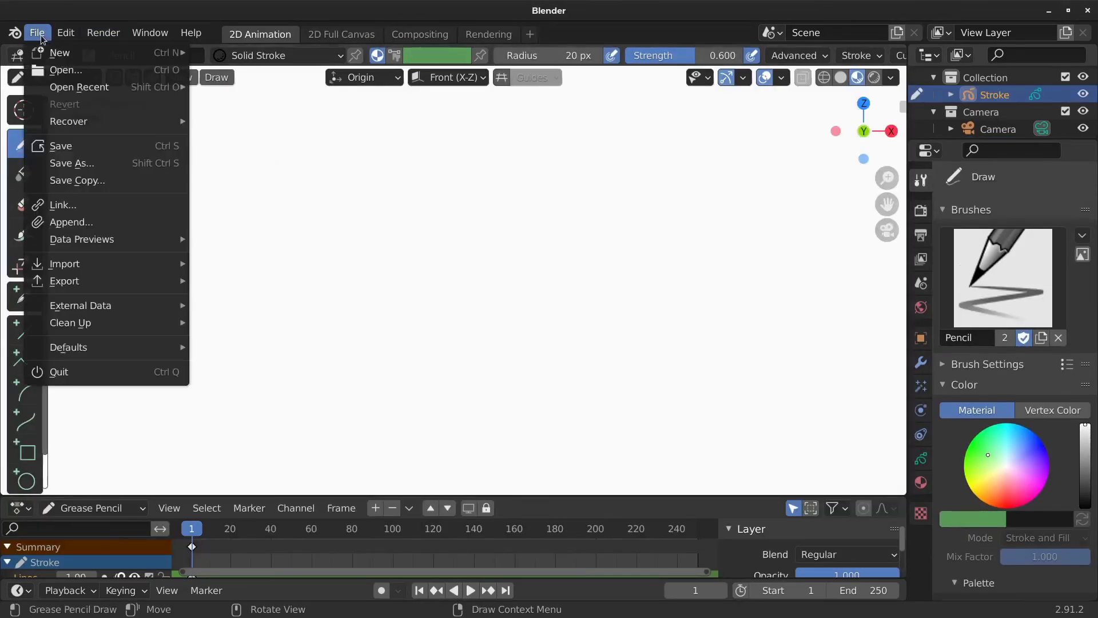
mouse_move(60, 53)
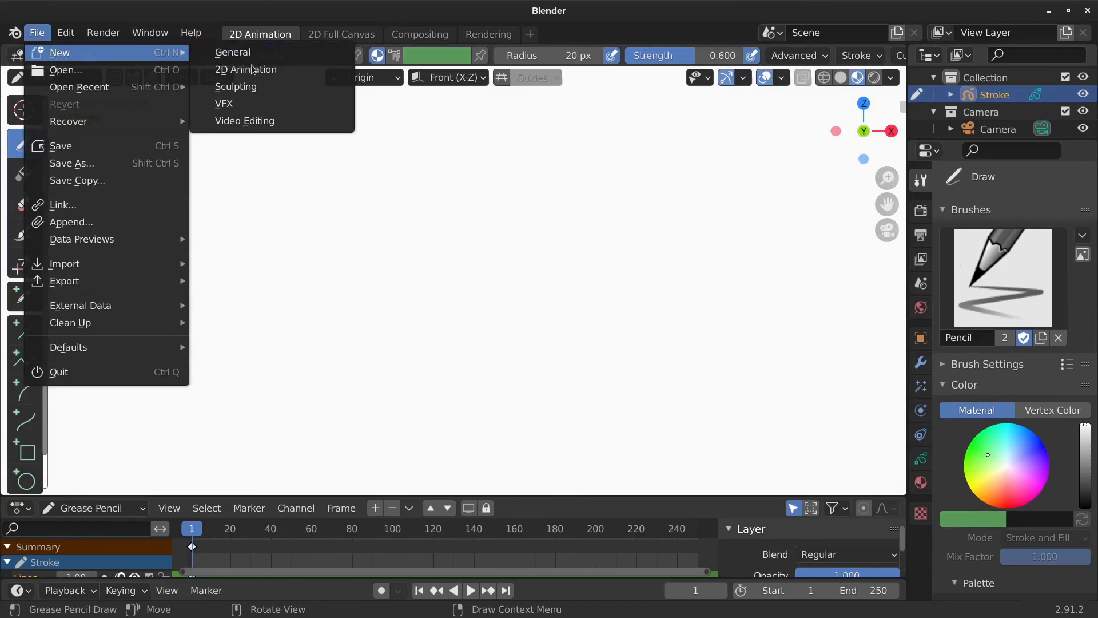
left_click(44, 32)
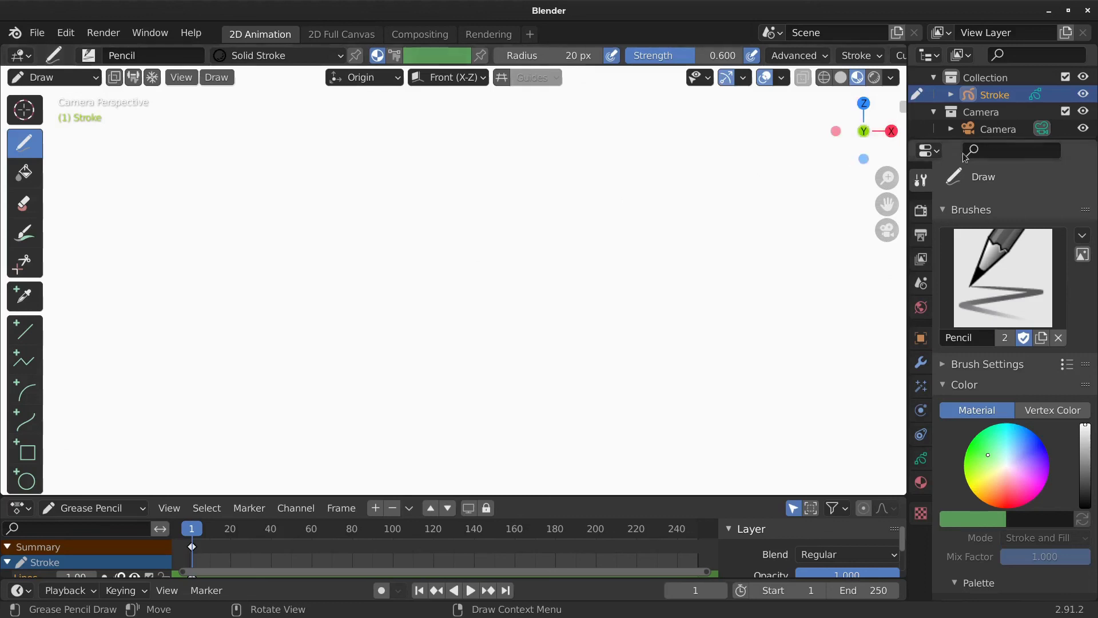
- Enlarge the Outliner and show the Stroke's data properties, reselecting the Stroke after trying the Camera
left_click_drag(1001, 141, 1001, 195)
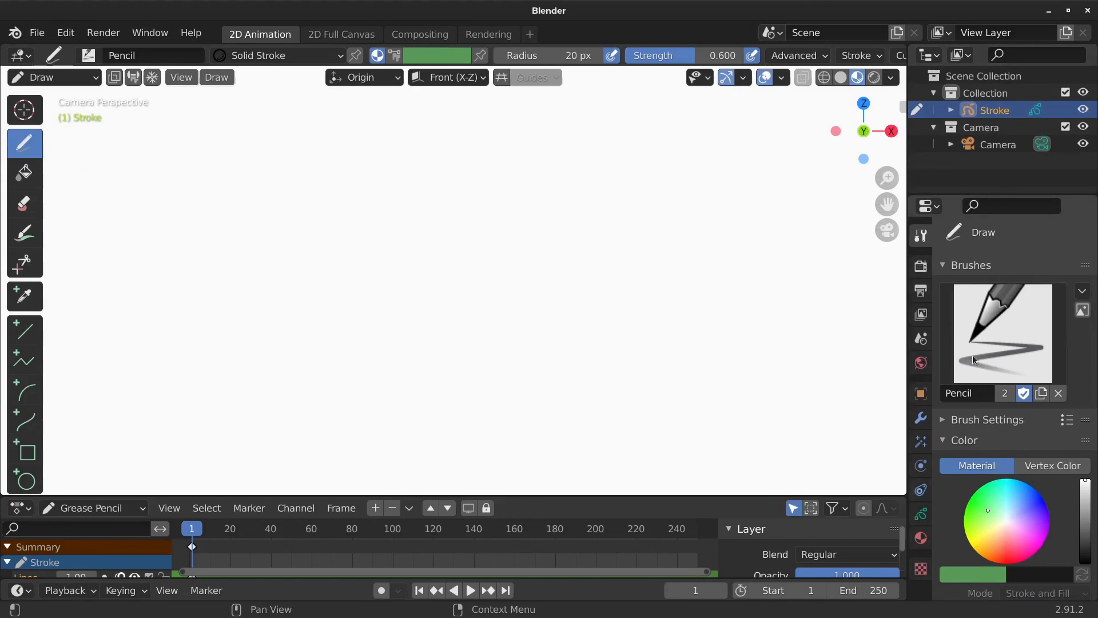
left_click(921, 515)
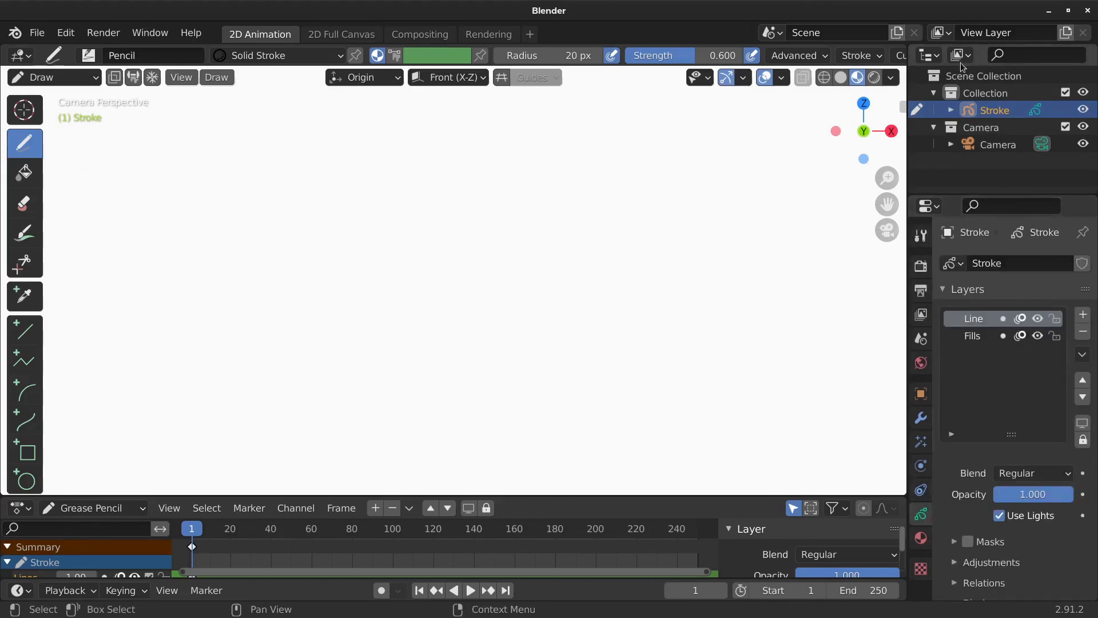
left_click(999, 145)
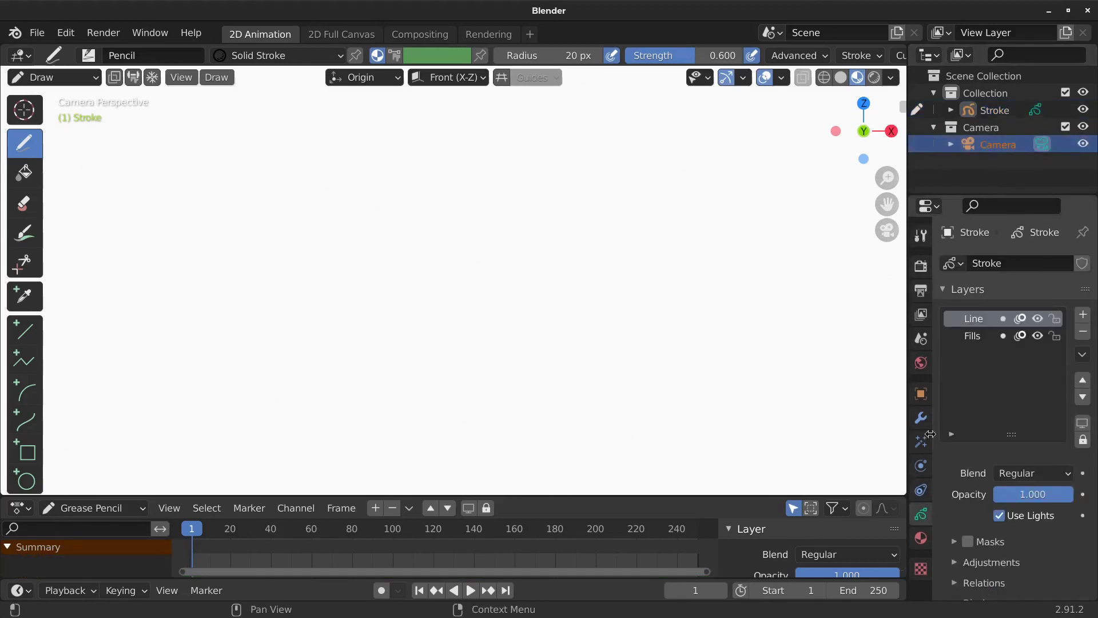
left_click(921, 394)
left_click(992, 116)
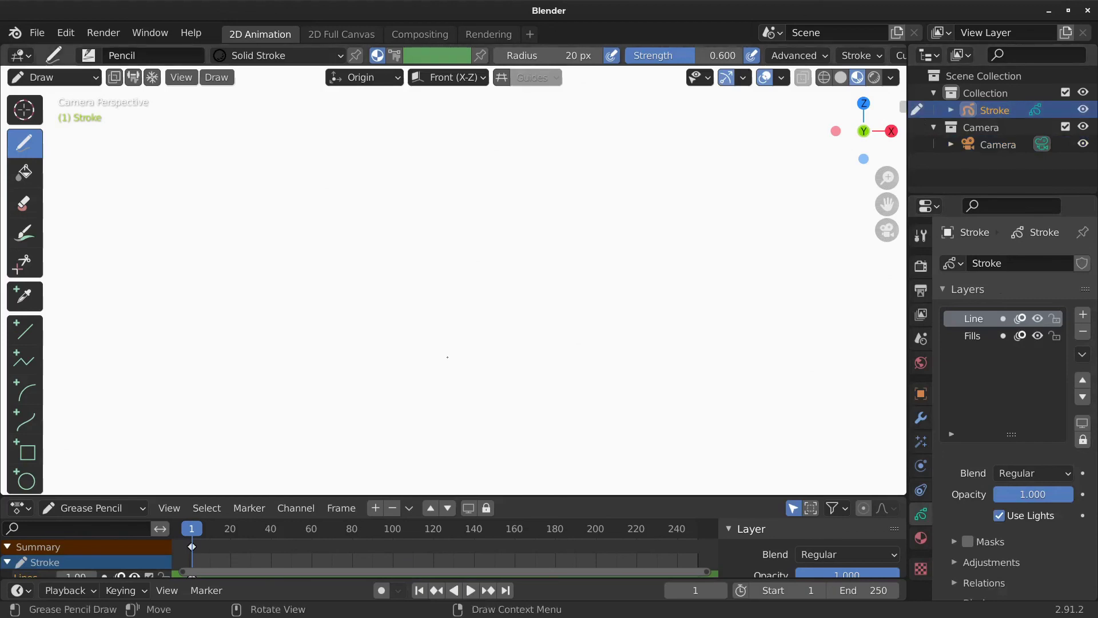
- Enlarge the Grease Pencil Dope Sheet until the Stroke's Lines and Fills layers fit
left_click_drag(545, 497, 544, 419)
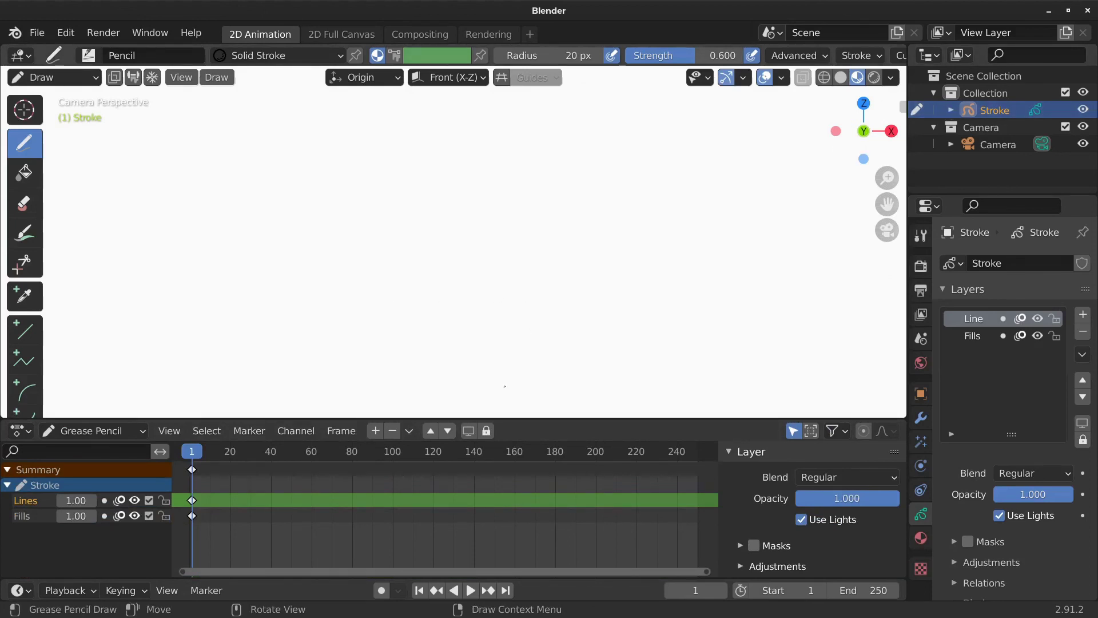
left_click_drag(518, 418, 515, 457)
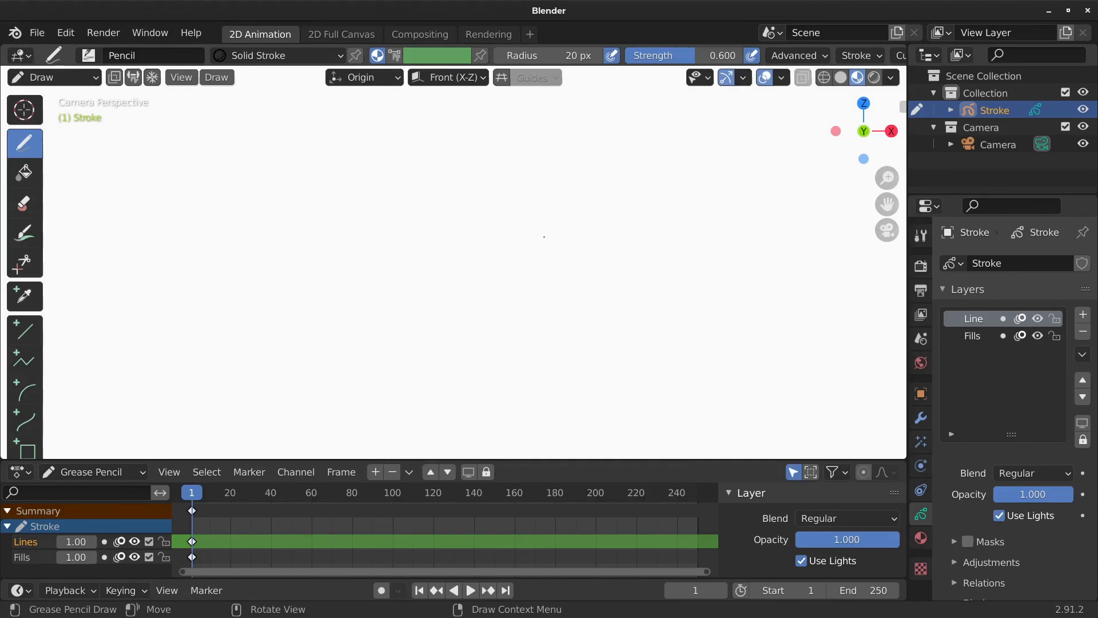
- Examine the 2D Animation scene in 3D perspective, viewing the camera and empty grid from several angles
middle_click_drag(544, 237, 604, 286)
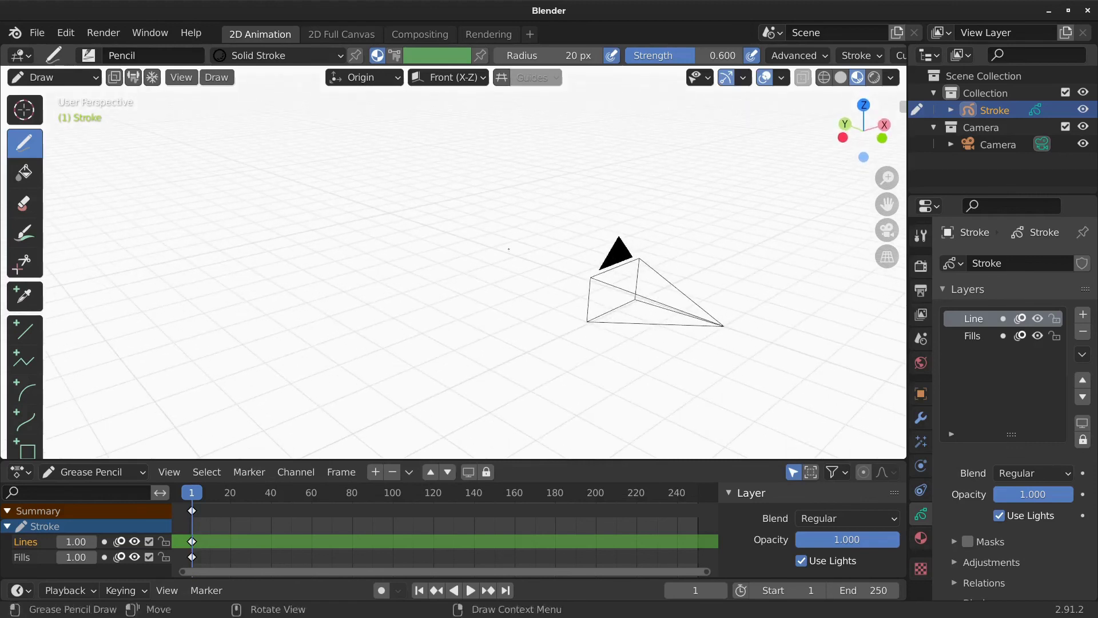
left_click(39, 35)
mouse_move(60, 52)
middle_click_drag(670, 297, 574, 272)
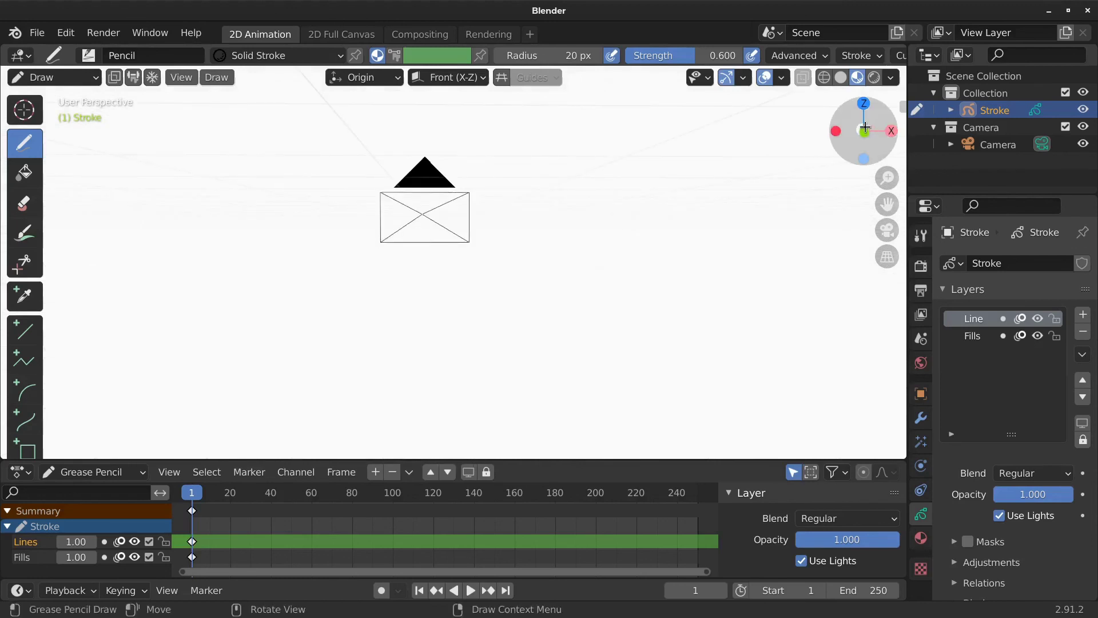
left_click_drag(865, 127, 848, 157)
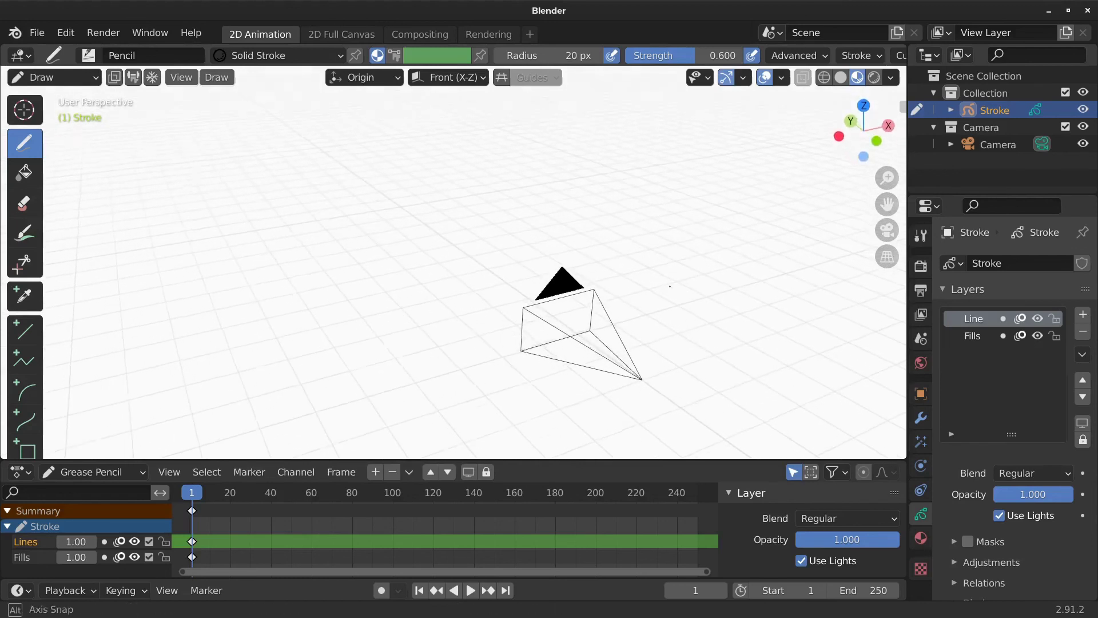
left_click_drag(670, 286, 536, 190)
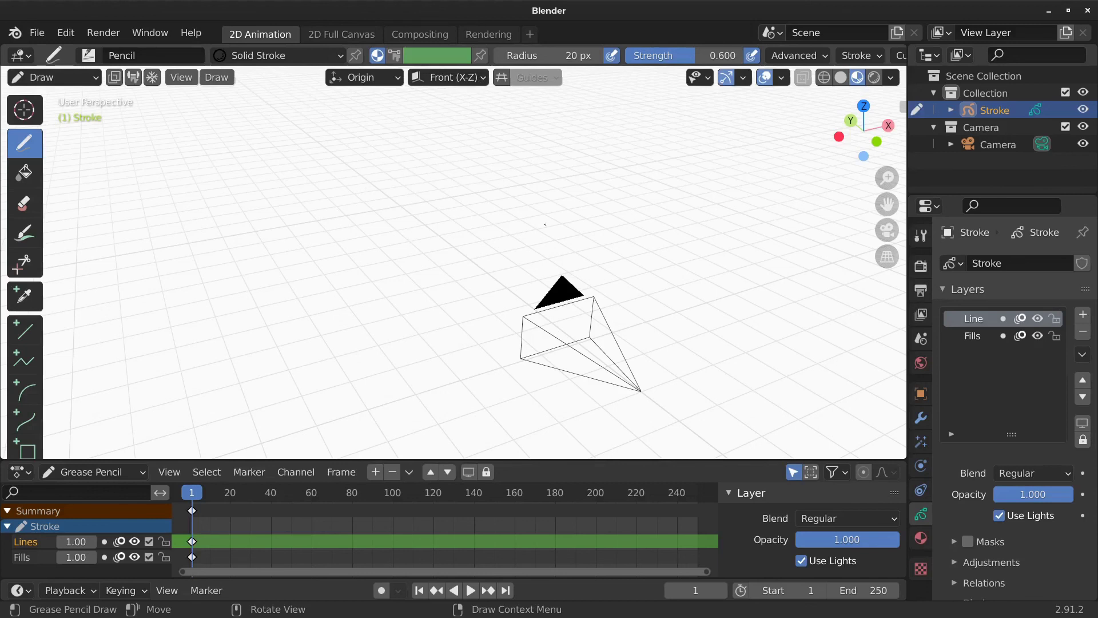
- Draw a rough freehand circle with the Pencil brush near the middle of the camera view
key("KP_0")
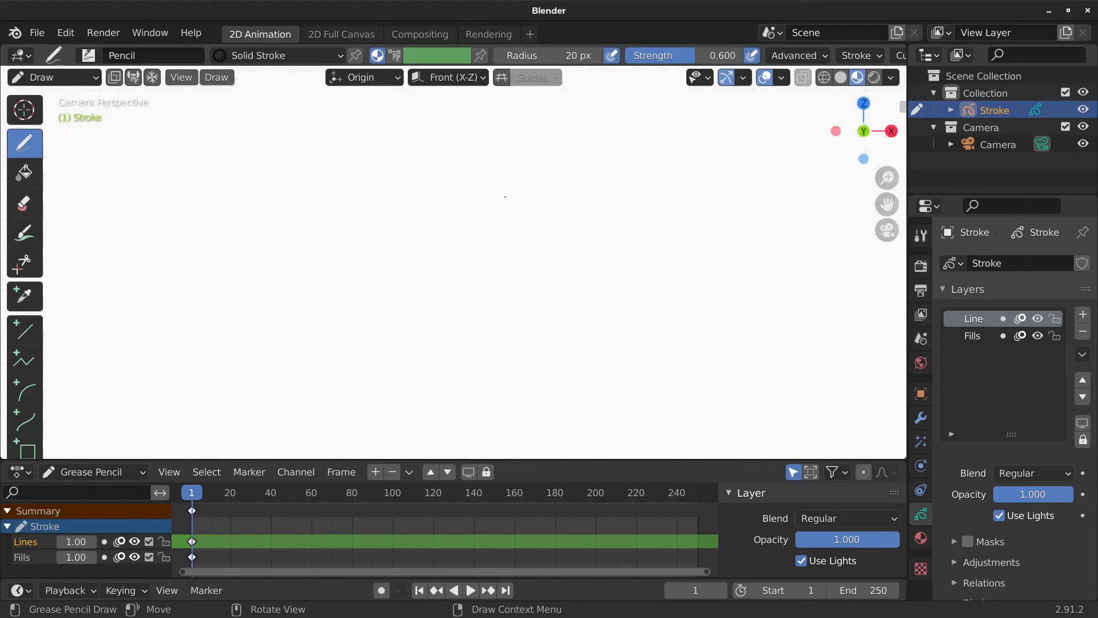
mouse_move(440, 175)
left_mouse_down()
mouse_move(458, 330)
mouse_move(402, 197)
mouse_move(393, 212)
left_mouse_up()
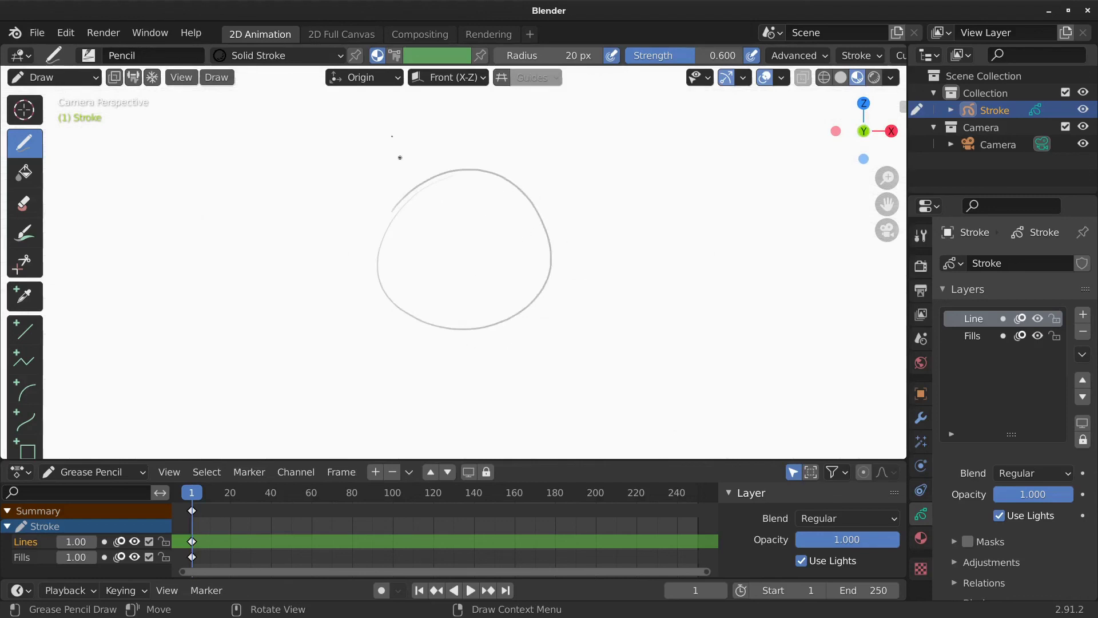
- Switch the Stroke from Draw to Object Mode while viewing the circle in 3D perspective
mouse_move(488, 252)
middle_mouse_down()
mouse_move(636, 292)
mouse_move(821, 277)
mouse_move(783, 323)
mouse_move(714, 343)
mouse_move(586, 308)
mouse_move(598, 322)
mouse_move(629, 286)
middle_mouse_up()
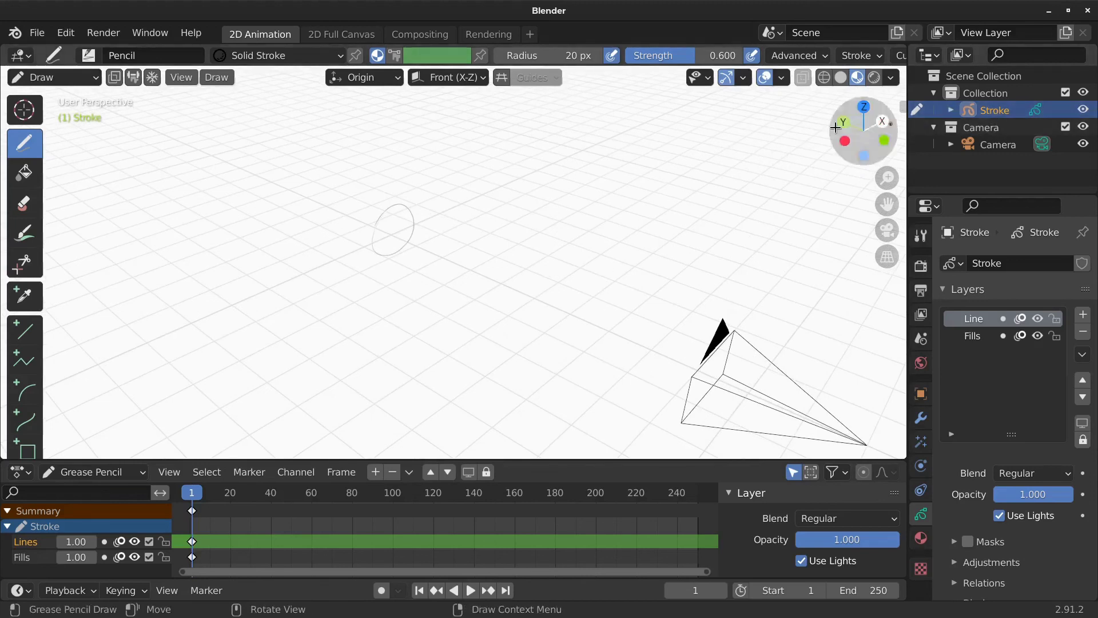
left_click(80, 78)
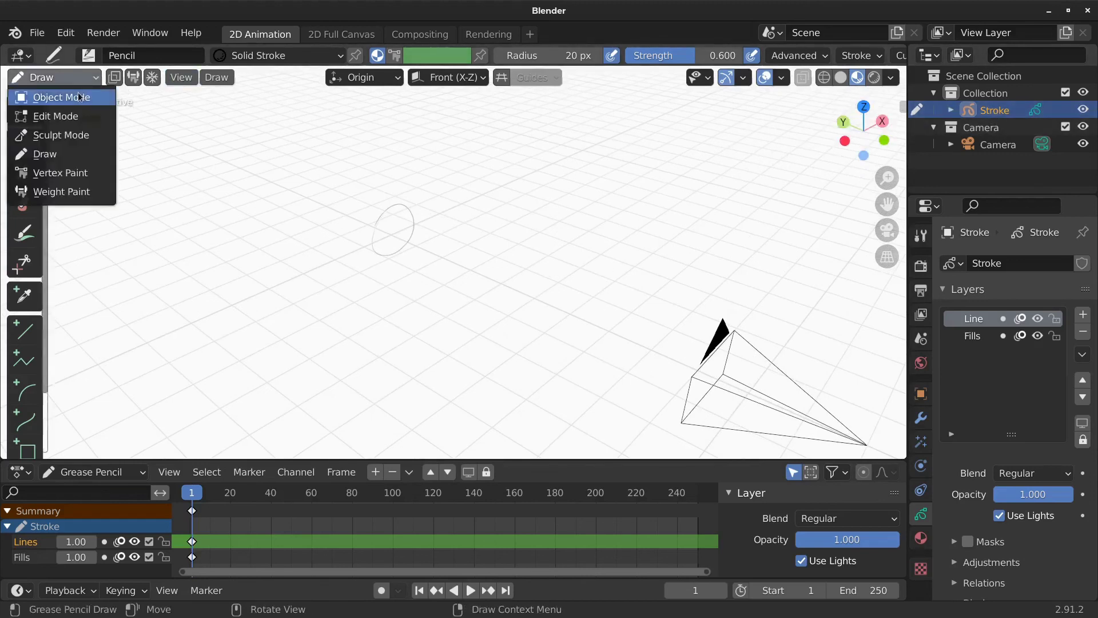
left_click(81, 97)
- Move the Stroke object freehand twice through the scene and deselect it
key("g")
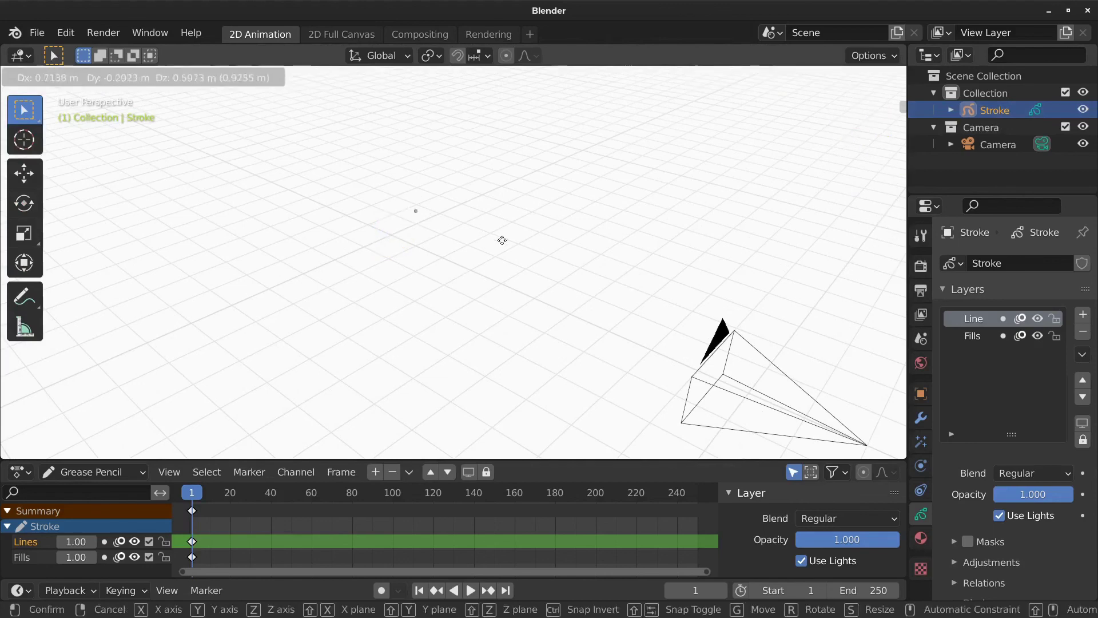
left_click(583, 241)
key("g")
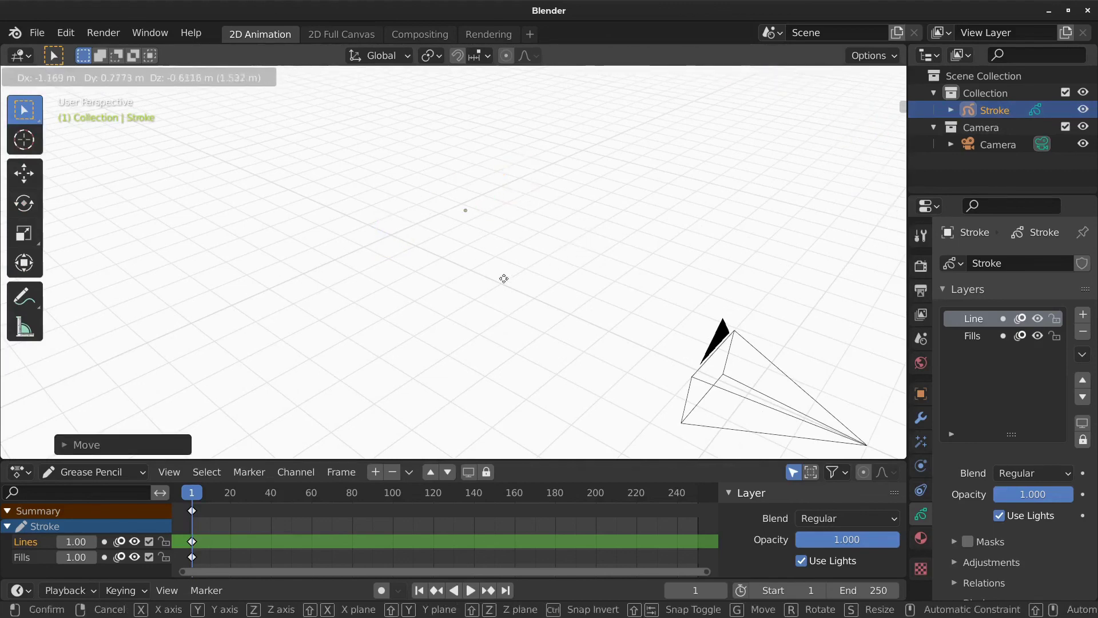
left_click(366, 316)
left_click(446, 286)
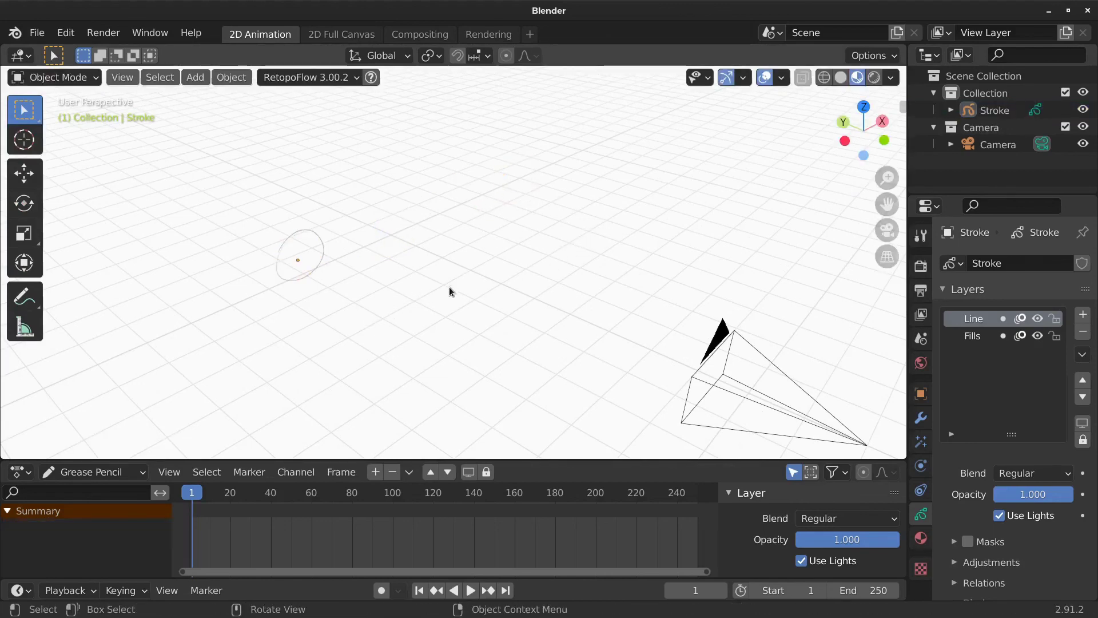
- Select the circle, rotate it freehand, and scale it up to well over twice its size
mouse_move(448, 286)
middle_mouse_down()
mouse_move(496, 294)
mouse_move(407, 263)
middle_mouse_up()
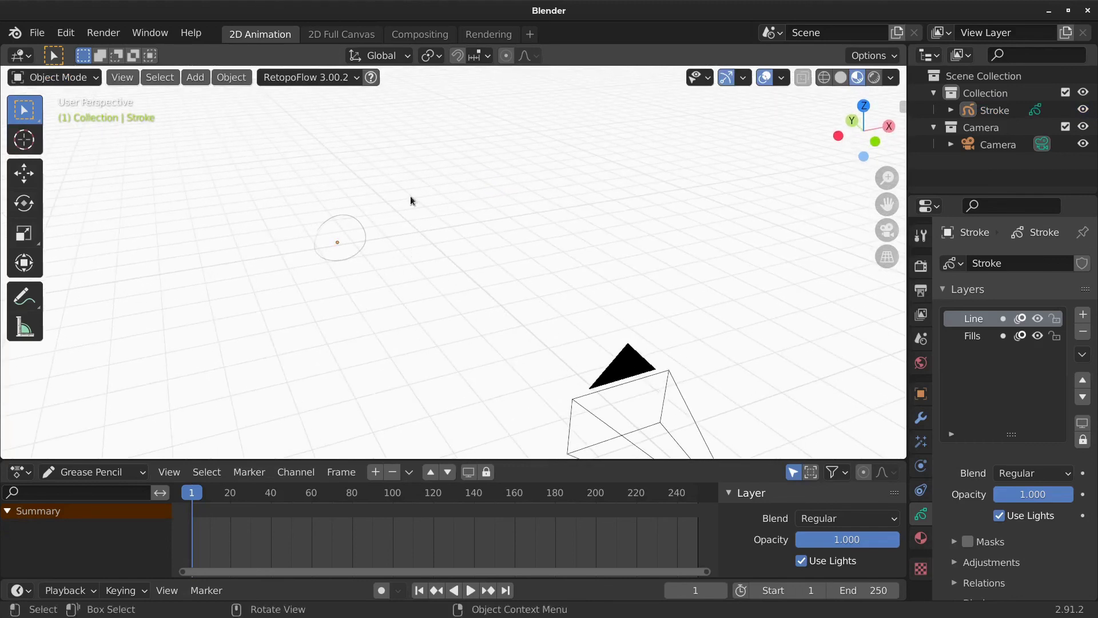
left_click(361, 227)
key("r")
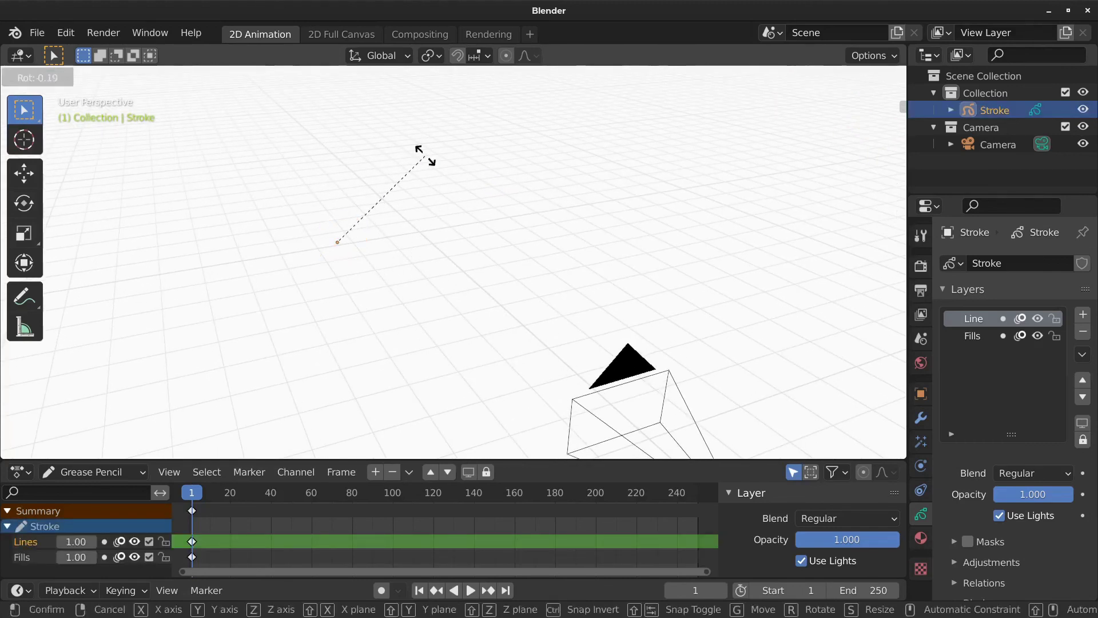
left_click(423, 320)
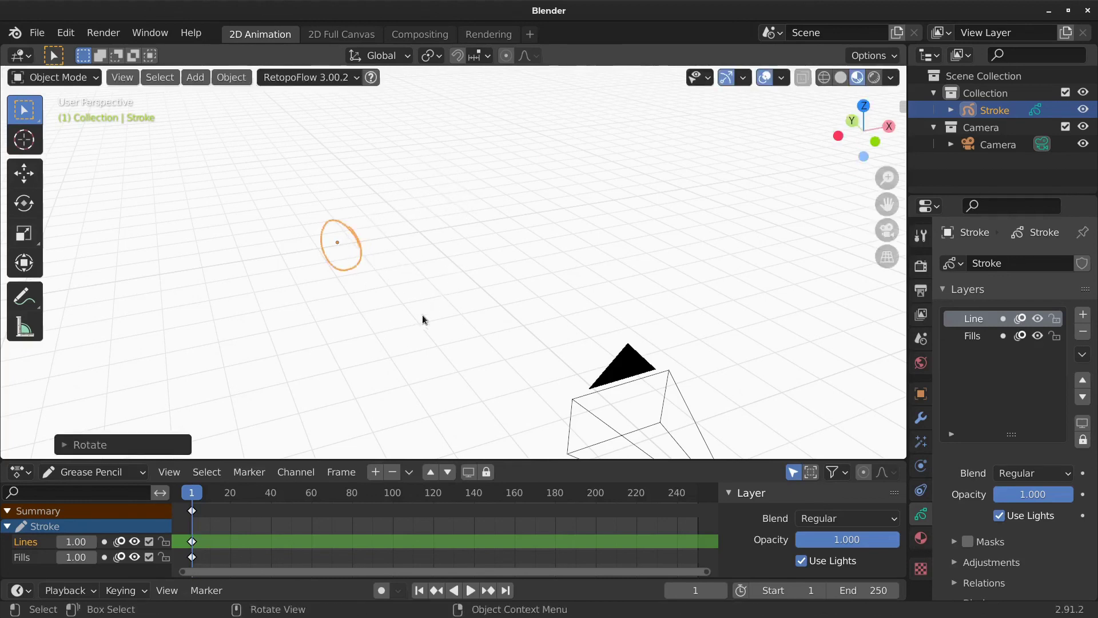
key("s")
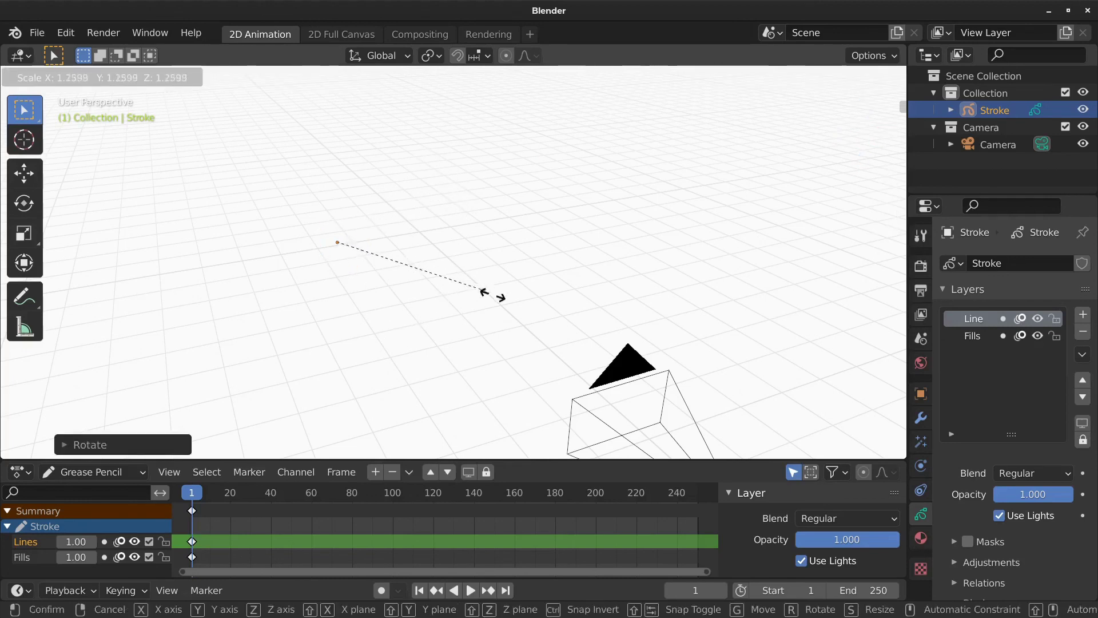
left_click(686, 293)
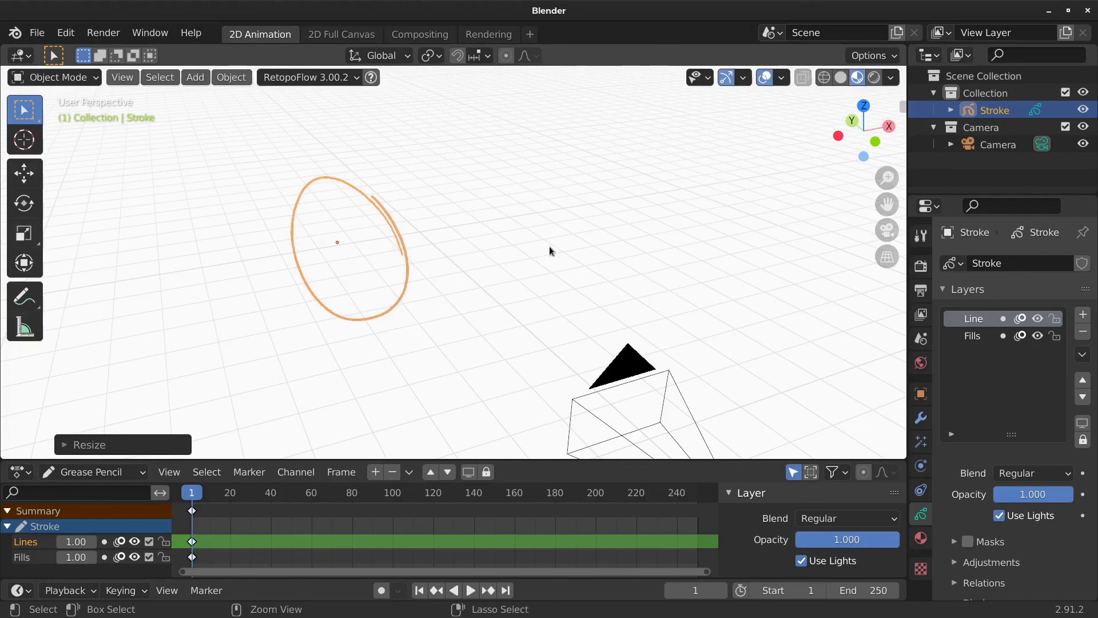
- Undo the Stroke object's scaling, rotation and freehand moves
key("ctrl+z")
key("ctrl+z")
key("ctrl+z")
key("ctrl+z")
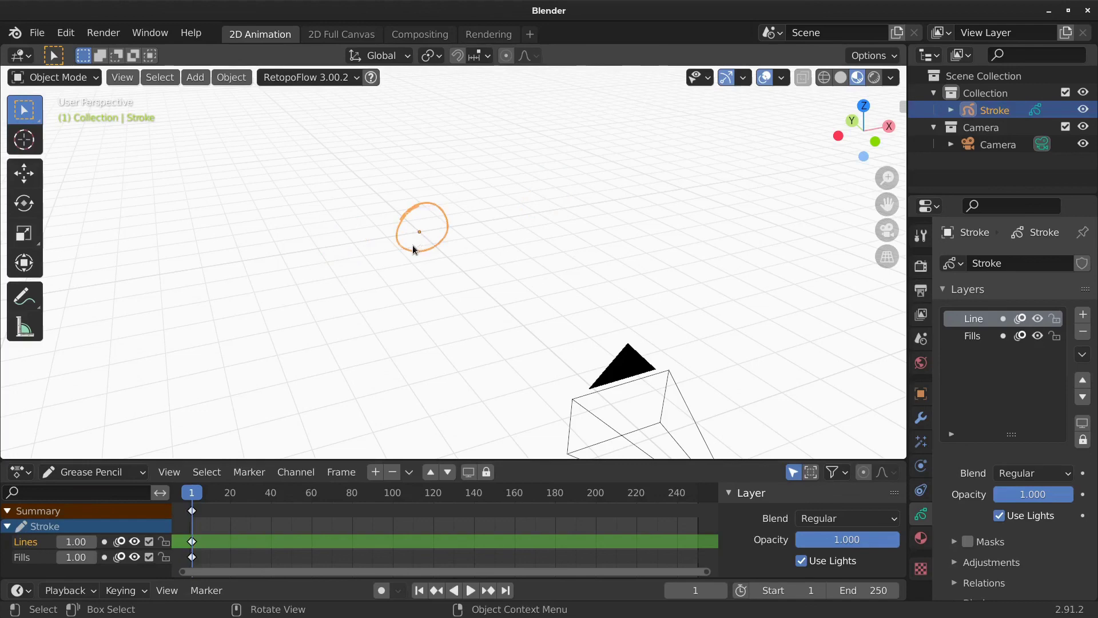
- Inspect the circle and camera in 3D, return to the camera view, and check the available modes while keeping Object Mode
middle_click_drag(546, 311, 527, 277)
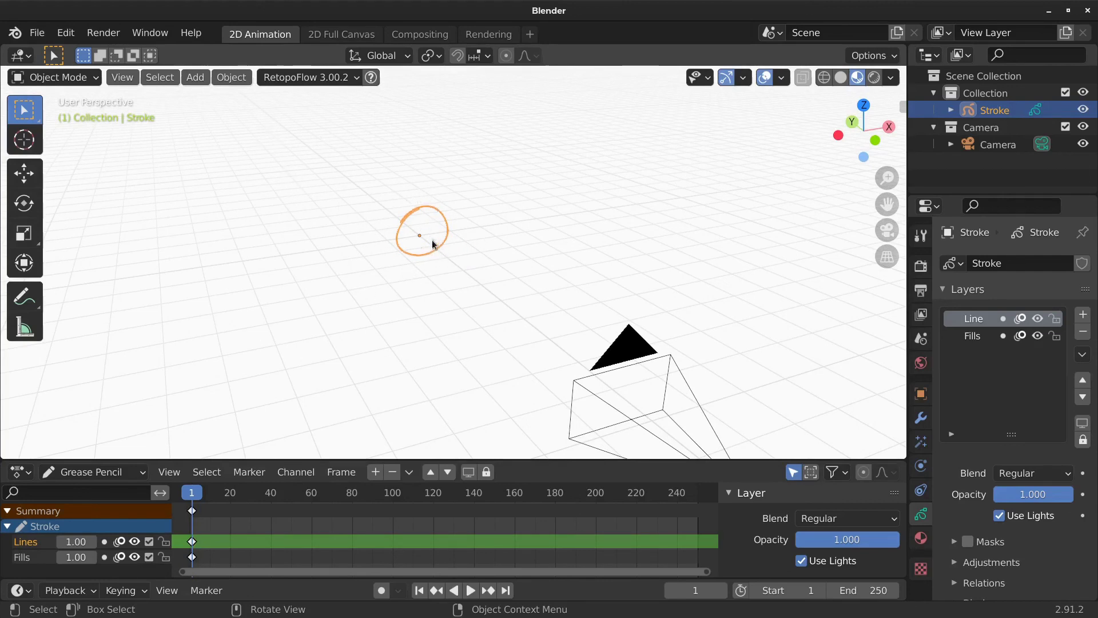
mouse_move(517, 271)
middle_mouse_down()
mouse_move(595, 280)
mouse_move(516, 235)
mouse_move(502, 262)
middle_mouse_up()
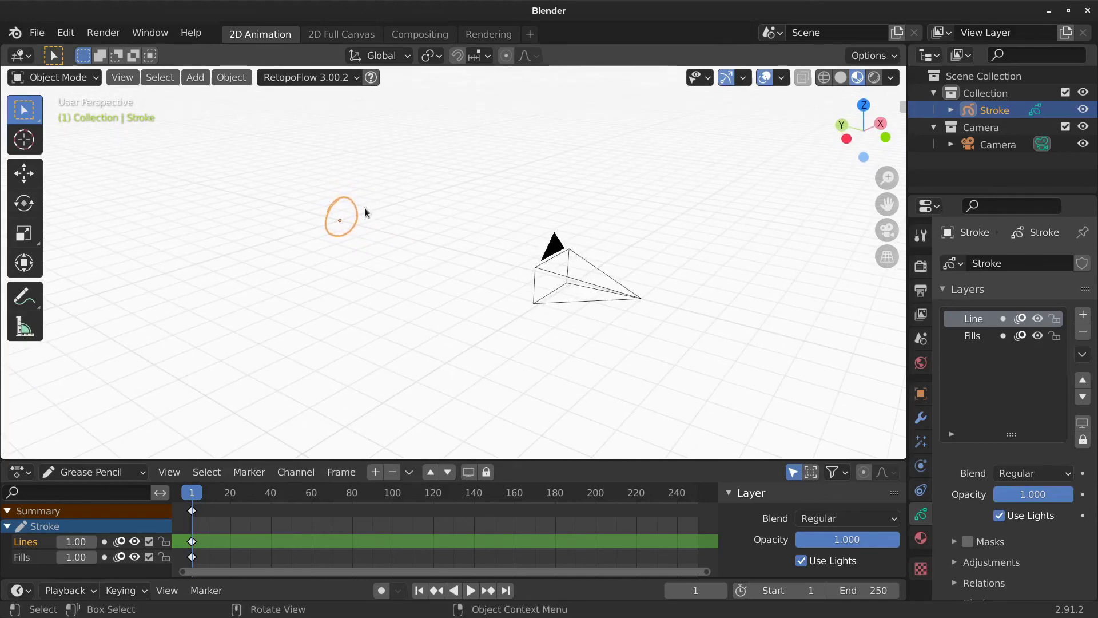
middle_click_drag(363, 238, 400, 265, "shift")
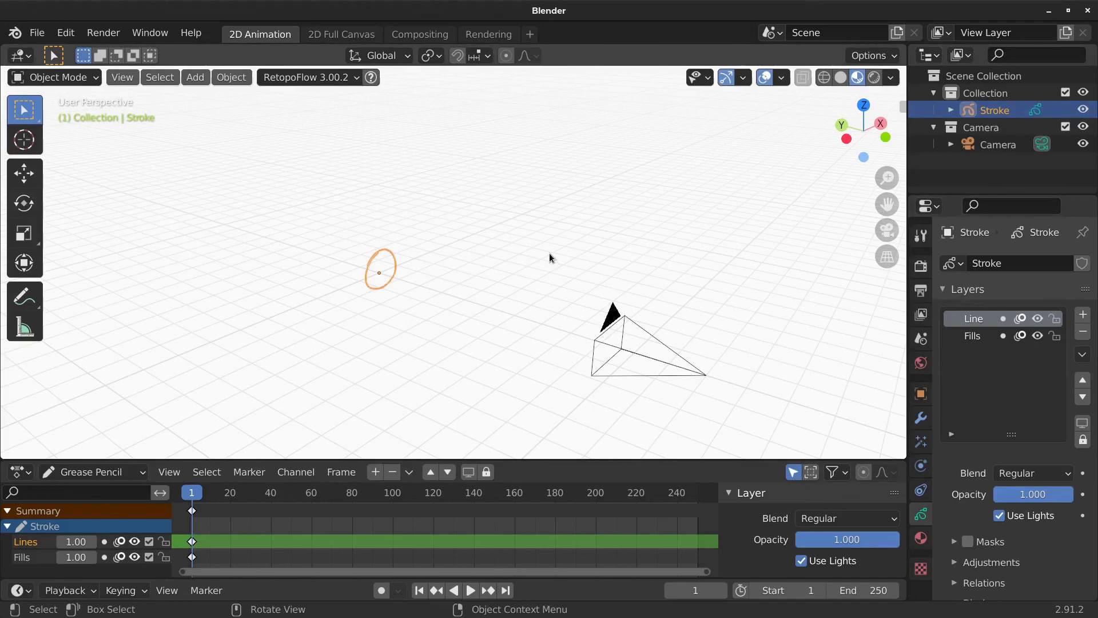
key("KP_0")
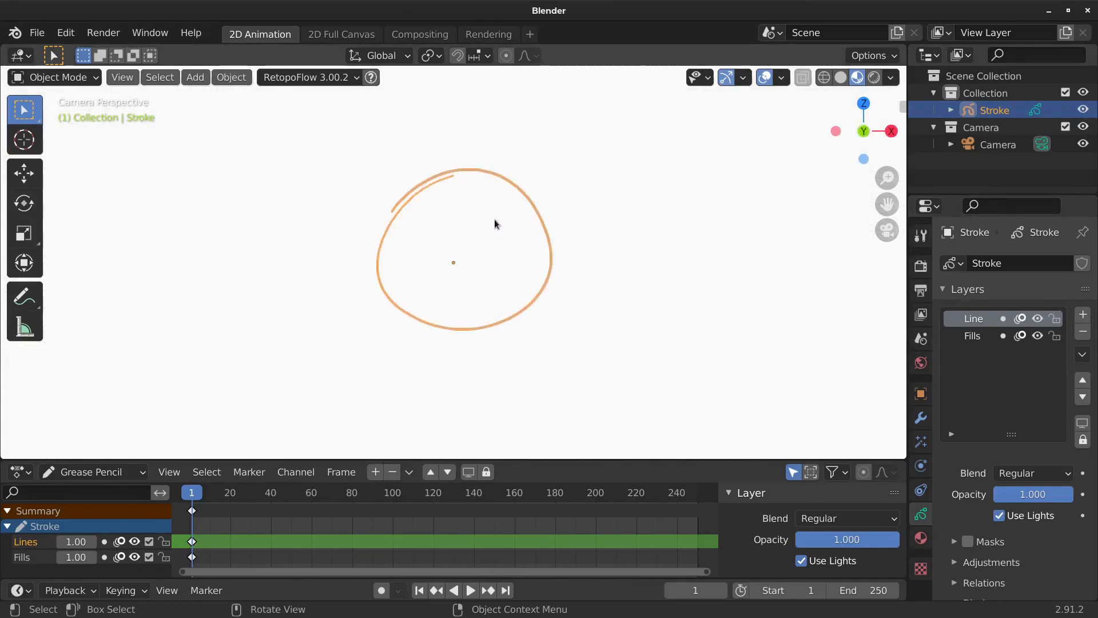
left_click(94, 77)
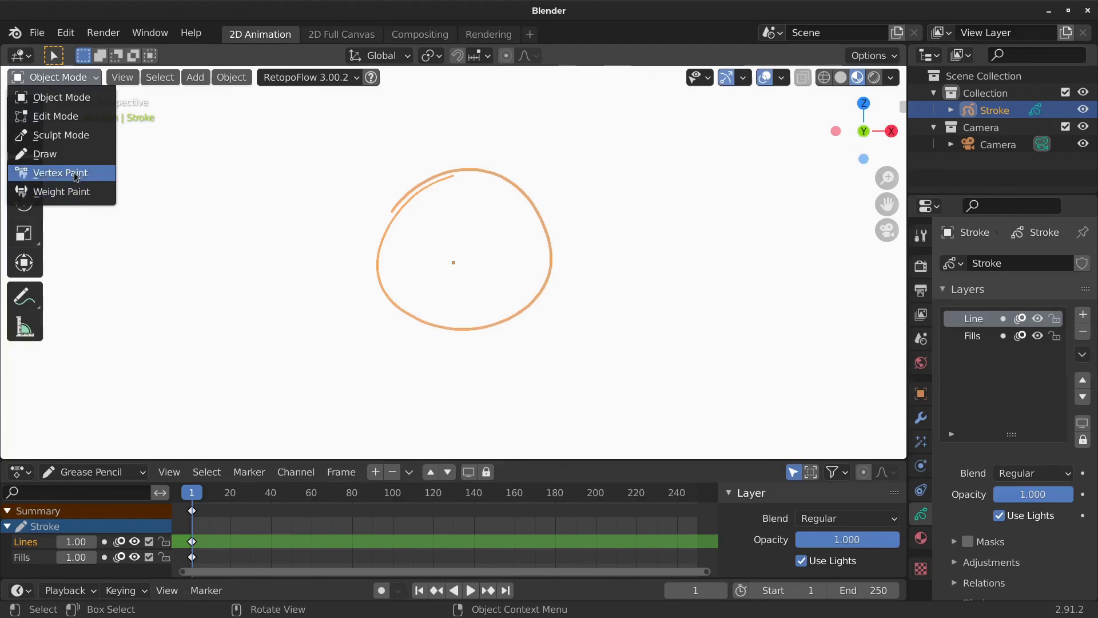
left_click(67, 98)
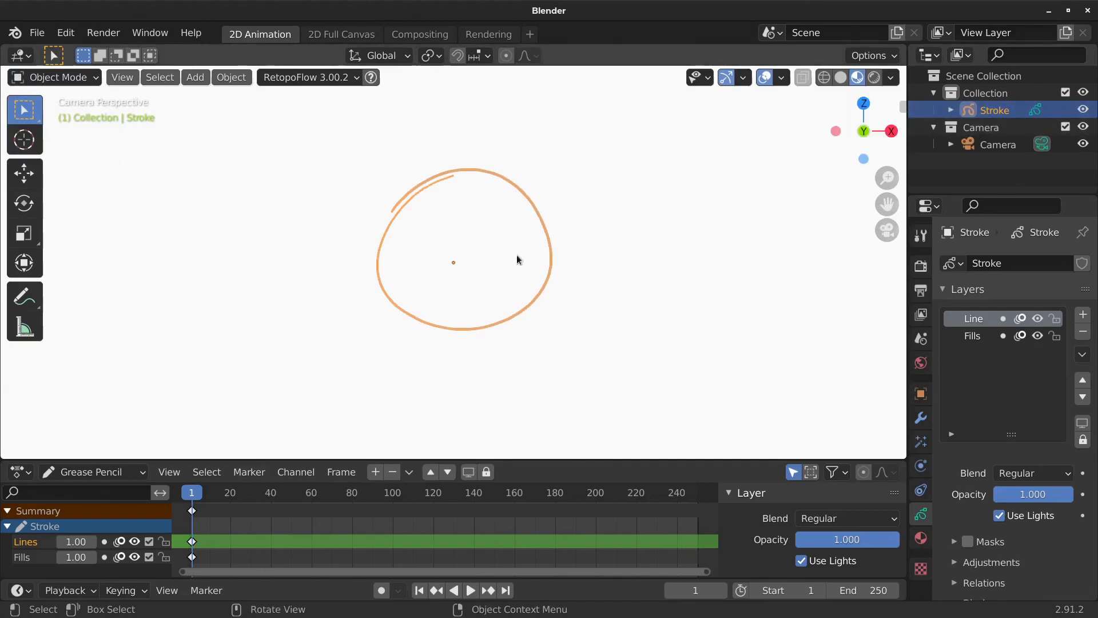
- Expand the Stroke object in the Outliner to reveal its data, and switch it to Edit Mode
left_click(951, 111)
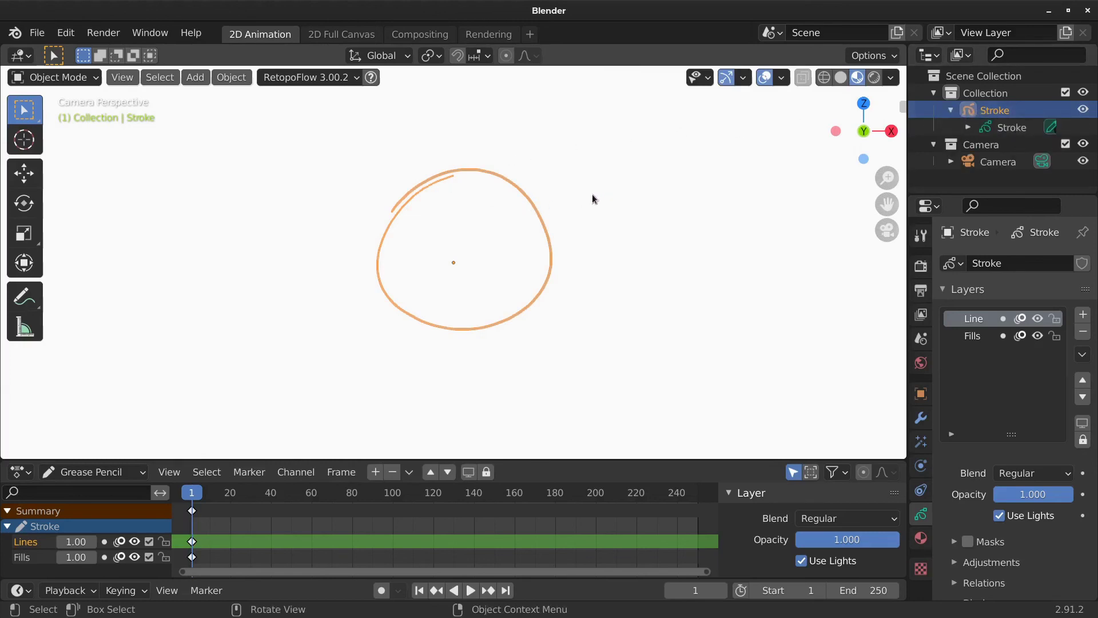
left_click(91, 77)
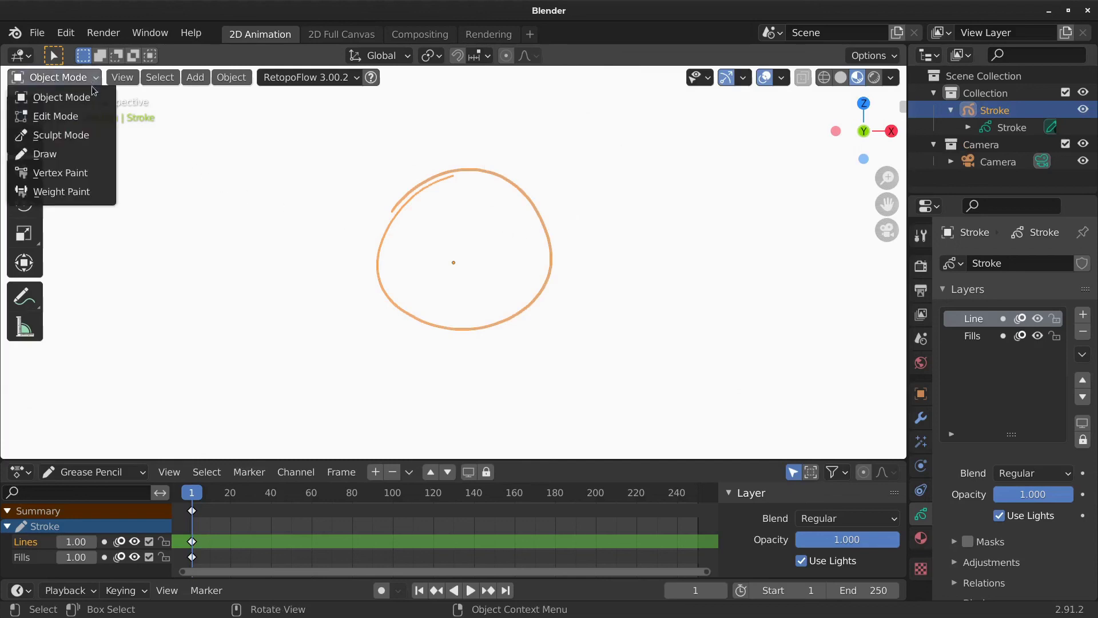
left_click(84, 117)
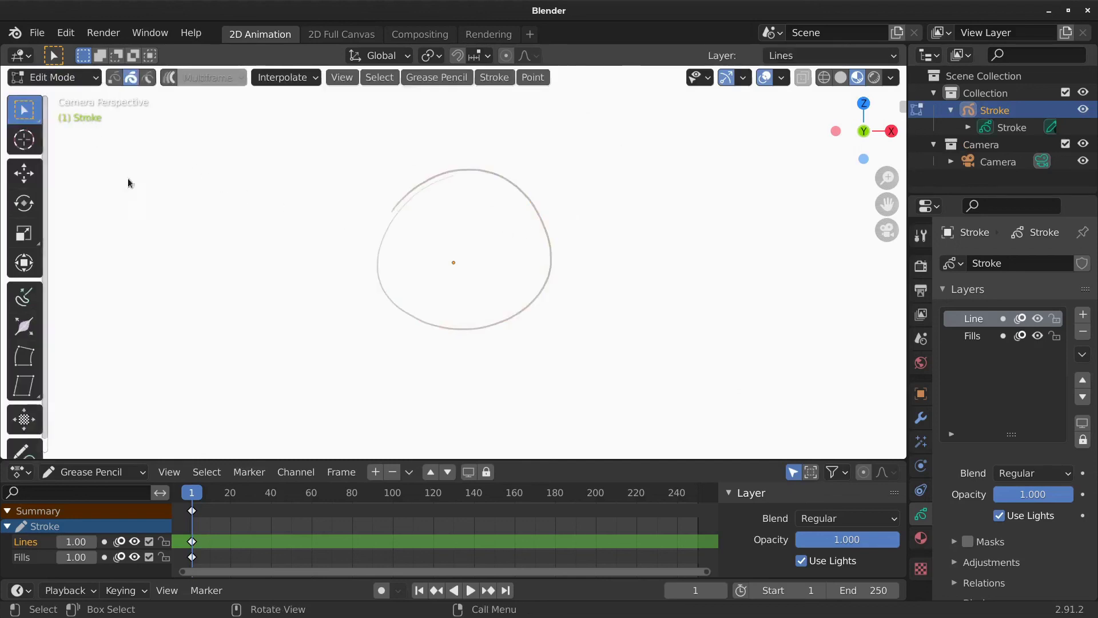
- Try moving the whole circle stroke freehand away from its origin, and undo the move
left_click(531, 204)
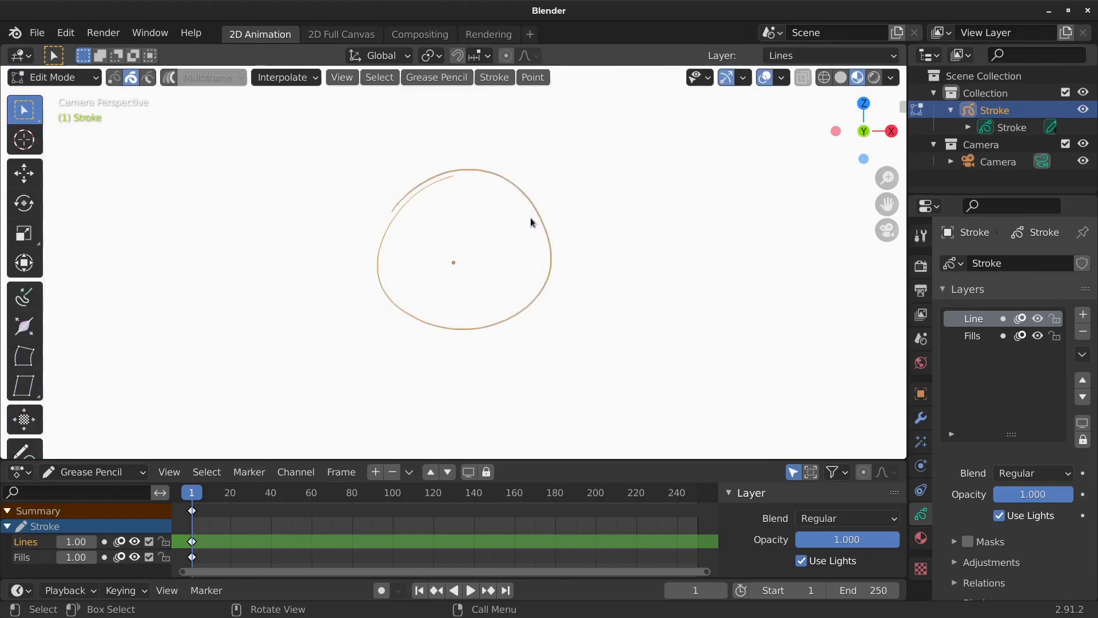
key("g")
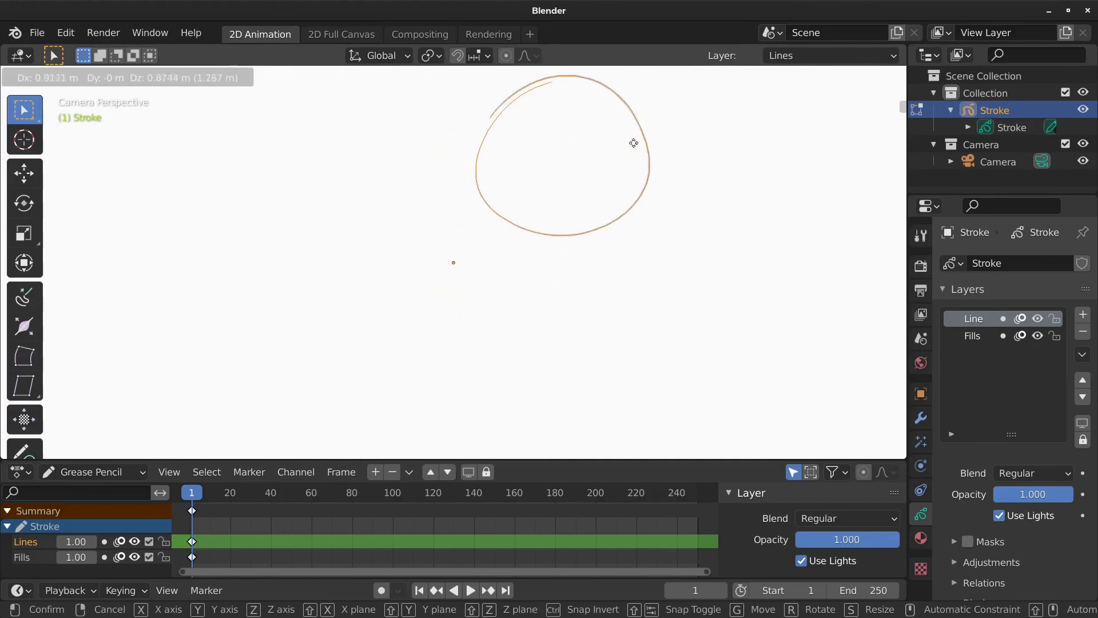
left_click(424, 221)
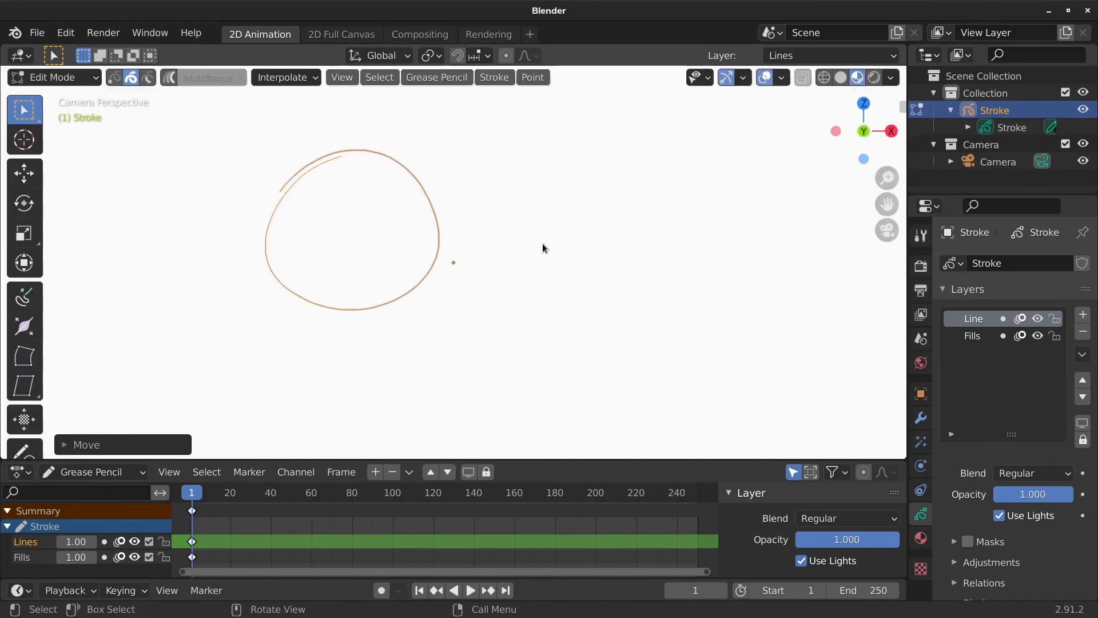
key("ctrl+z")
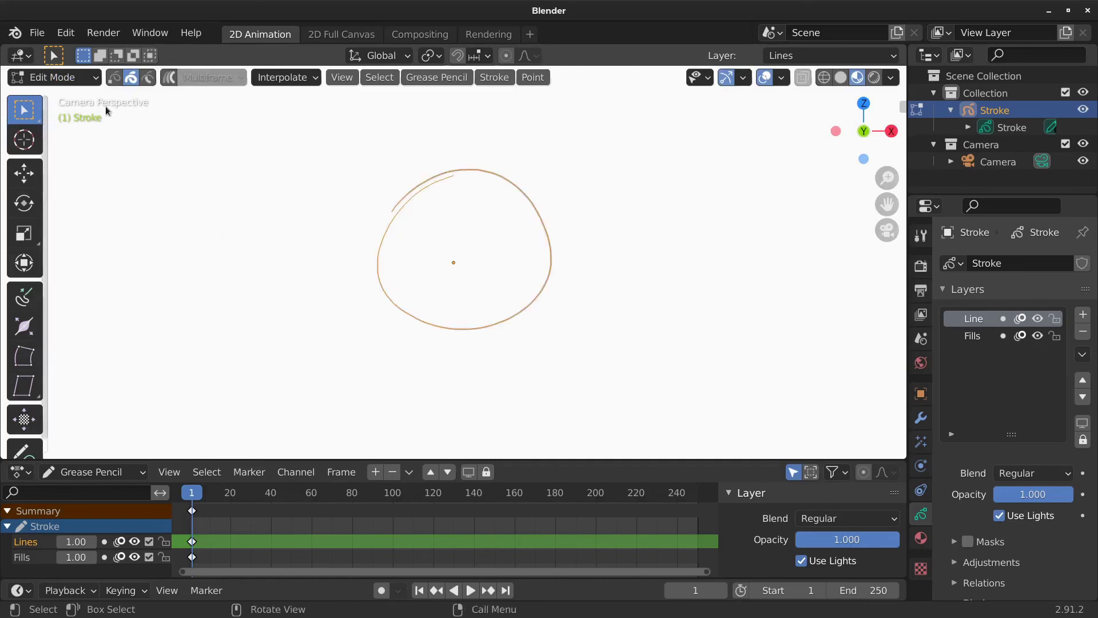
- Switch the Stroke object to Sculpt Mode and distort the circle's lower-right edge with the Push brush
left_click(95, 78)
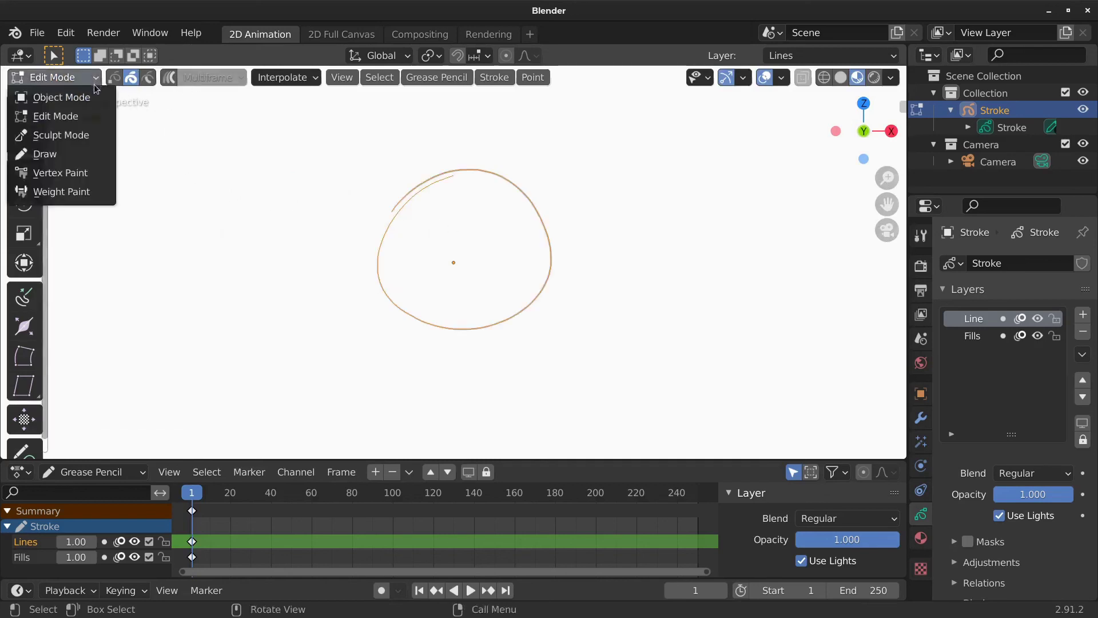
left_click(70, 137)
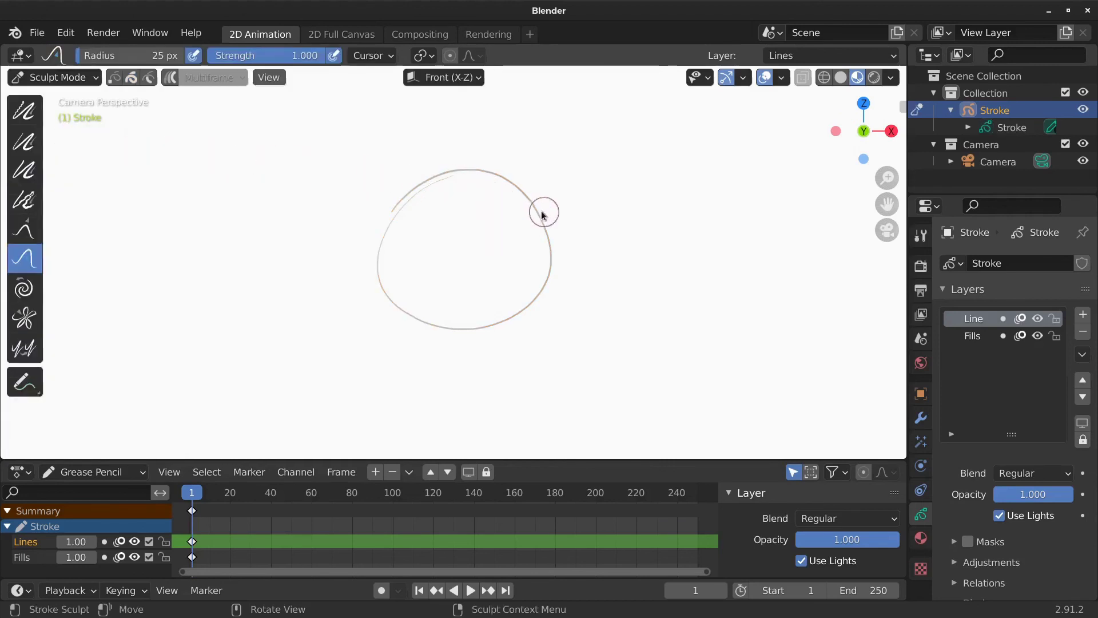
mouse_move(542, 211)
left_mouse_down()
mouse_move(581, 200)
mouse_move(562, 252)
mouse_move(579, 260)
mouse_move(529, 325)
mouse_move(550, 236)
mouse_move(545, 302)
mouse_move(530, 318)
left_mouse_up()
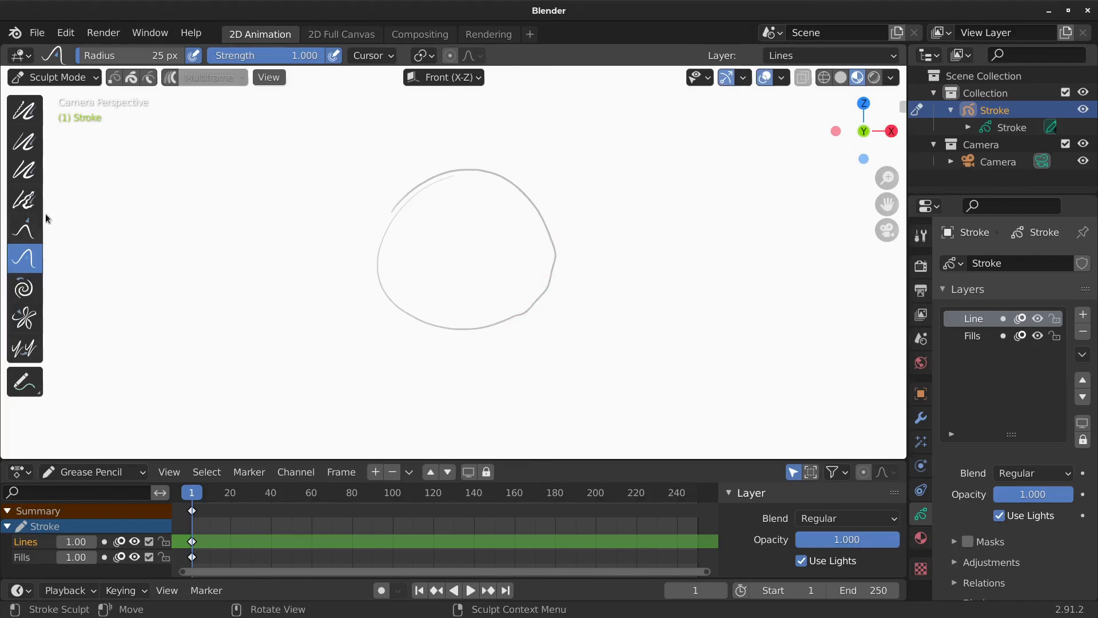
- Show the sculpt tool names and pull the circle's right side outward with the Grab brush at 100 px radius and full strength
left_click_drag(46, 213, 116, 213)
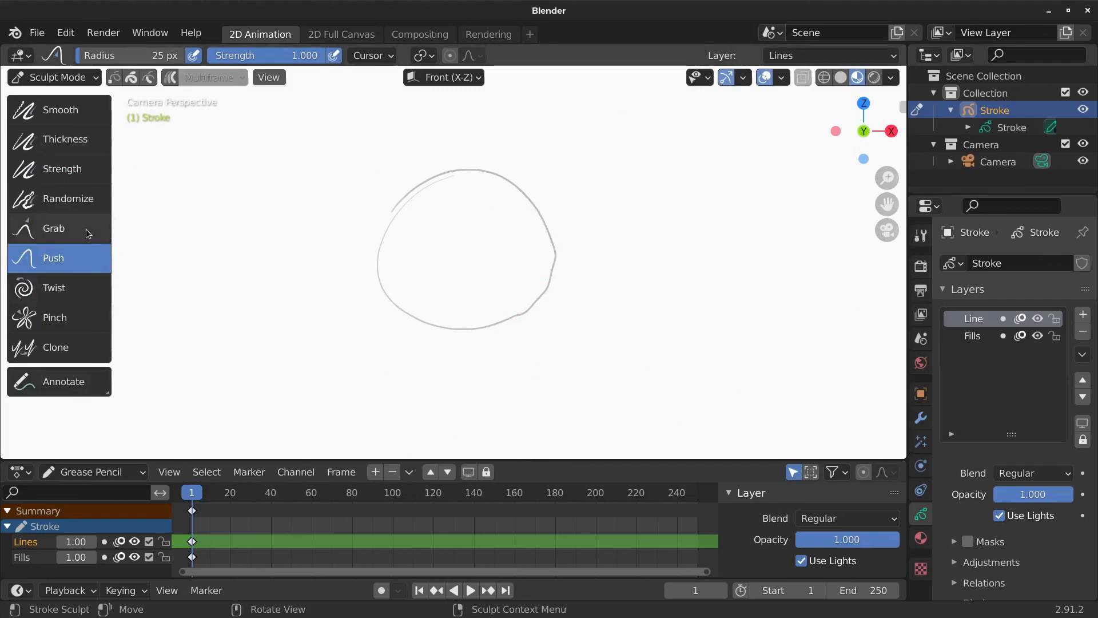
left_click(54, 229)
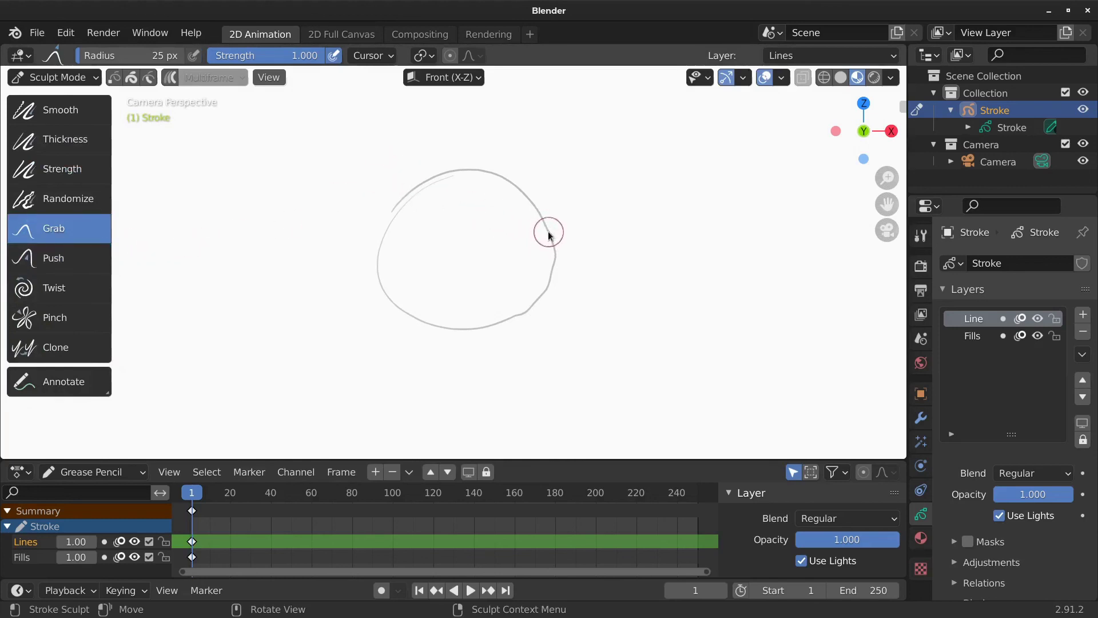
key("f")
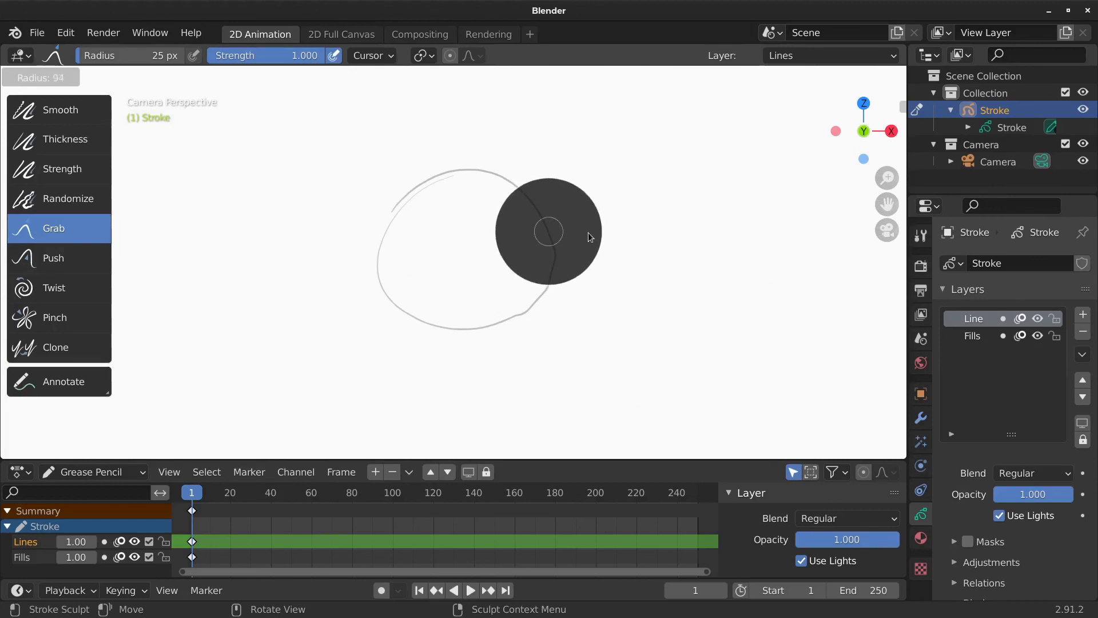
left_click(588, 235)
key("shift+f")
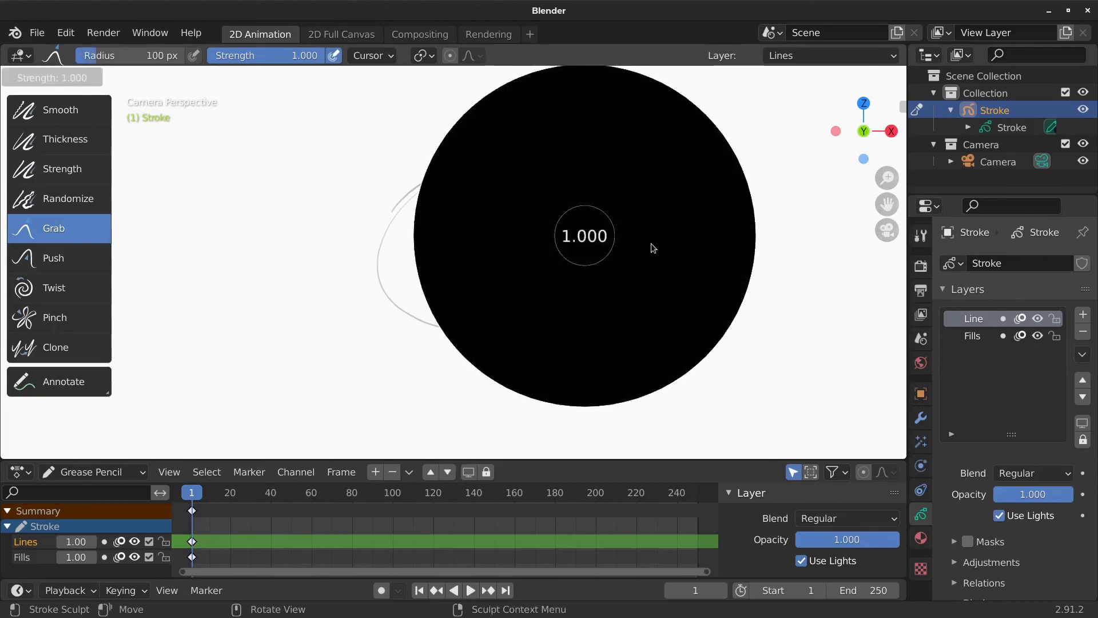
left_click(651, 244)
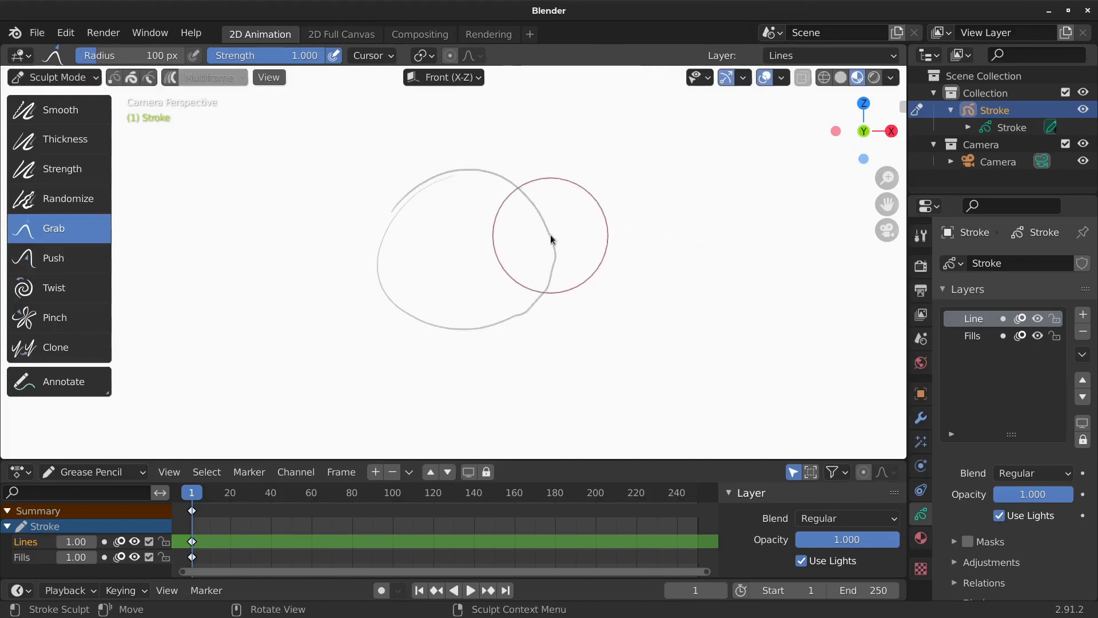
left_click_drag(551, 235, 599, 227)
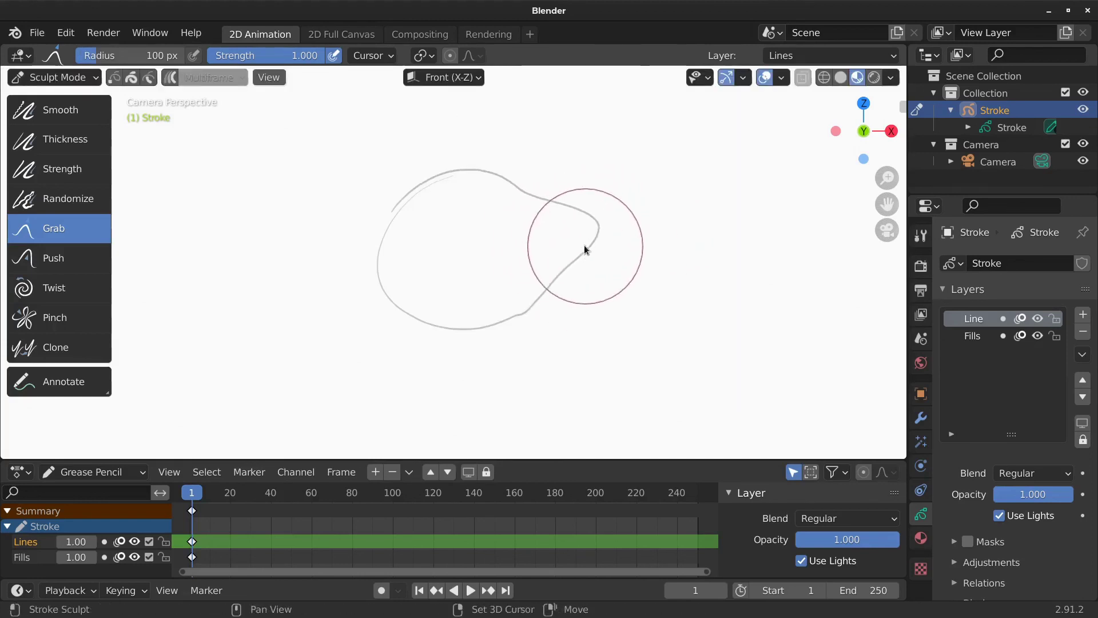
- Reduce the Grab brush strength to 0.143 and gently reshape the circle's upper and right sides
key("shift+f")
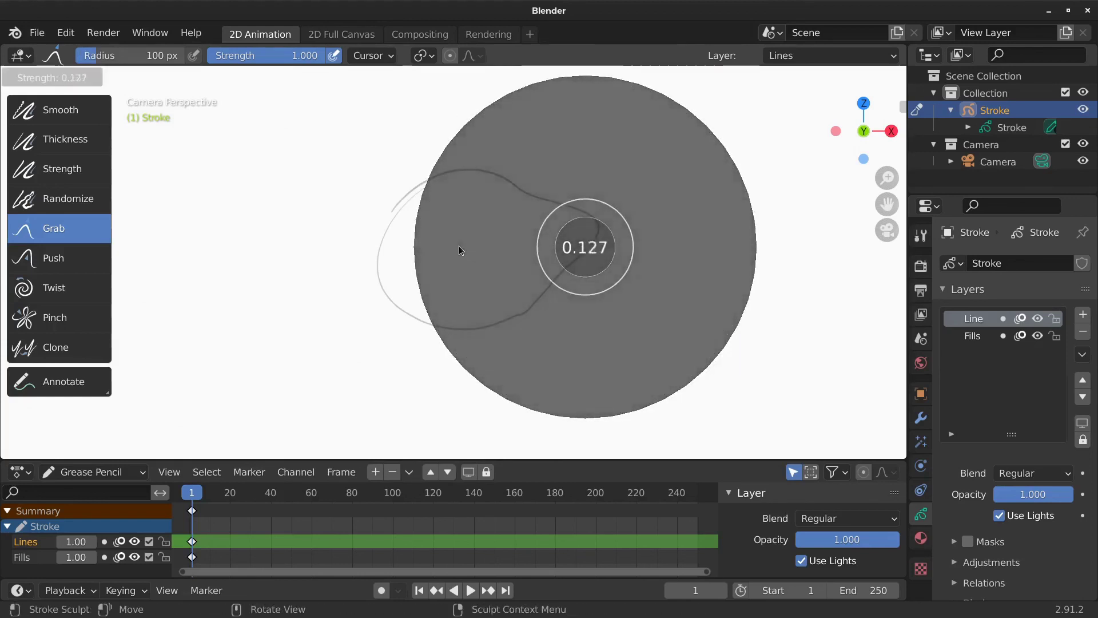
left_click(463, 246)
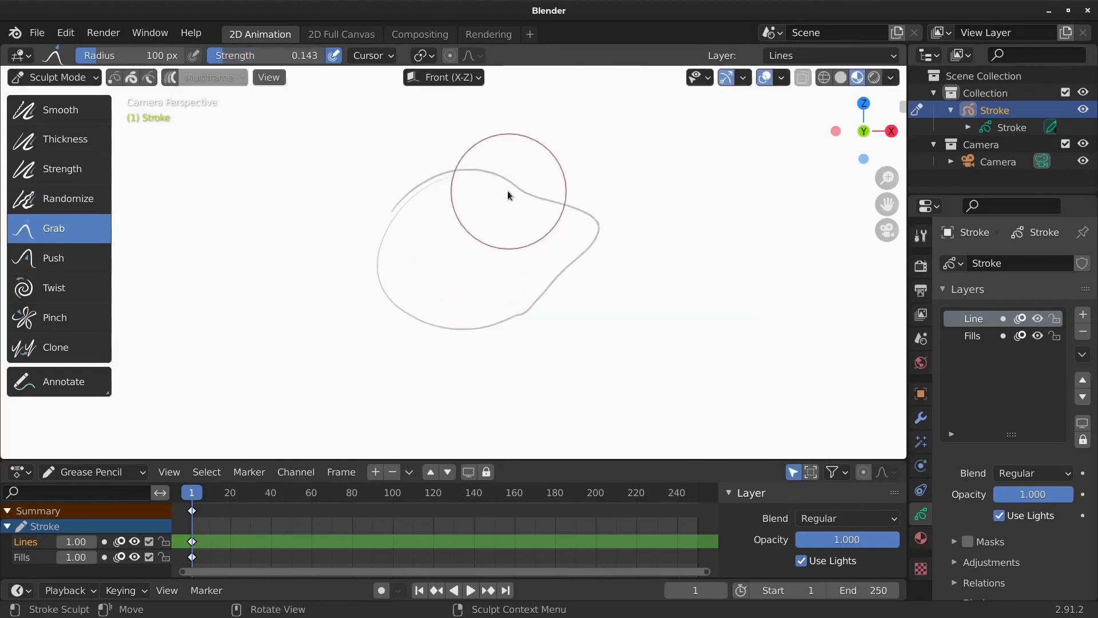
mouse_move(508, 190)
left_mouse_down()
mouse_move(550, 114)
mouse_move(530, 169)
mouse_move(535, 160)
left_mouse_up()
mouse_move(554, 125)
left_mouse_down()
mouse_move(540, 174)
mouse_move(575, 201)
mouse_move(515, 175)
mouse_move(561, 214)
mouse_move(579, 188)
mouse_move(582, 208)
mouse_move(544, 167)
mouse_move(566, 189)
mouse_move(572, 257)
mouse_move(525, 308)
mouse_move(572, 204)
mouse_move(590, 232)
mouse_move(578, 238)
mouse_move(537, 164)
mouse_move(581, 232)
left_mouse_up()
mouse_move(444, 271)
left_mouse_down()
mouse_move(393, 258)
mouse_move(458, 258)
left_mouse_up()
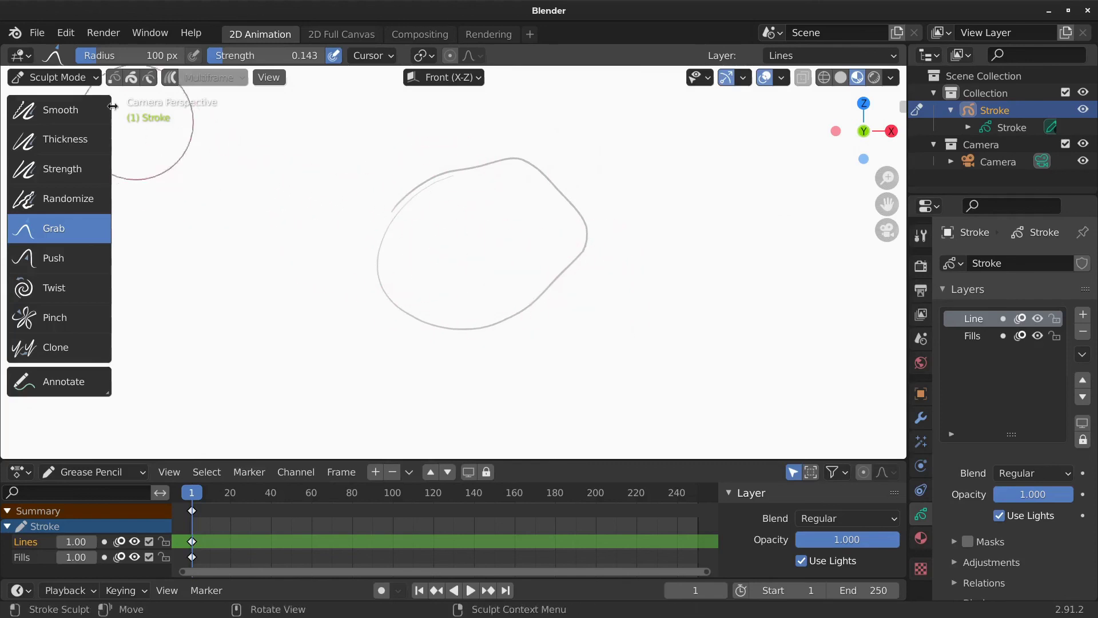
- Thicken the line along the shape's right edge with the Thickness brush
left_click(96, 80)
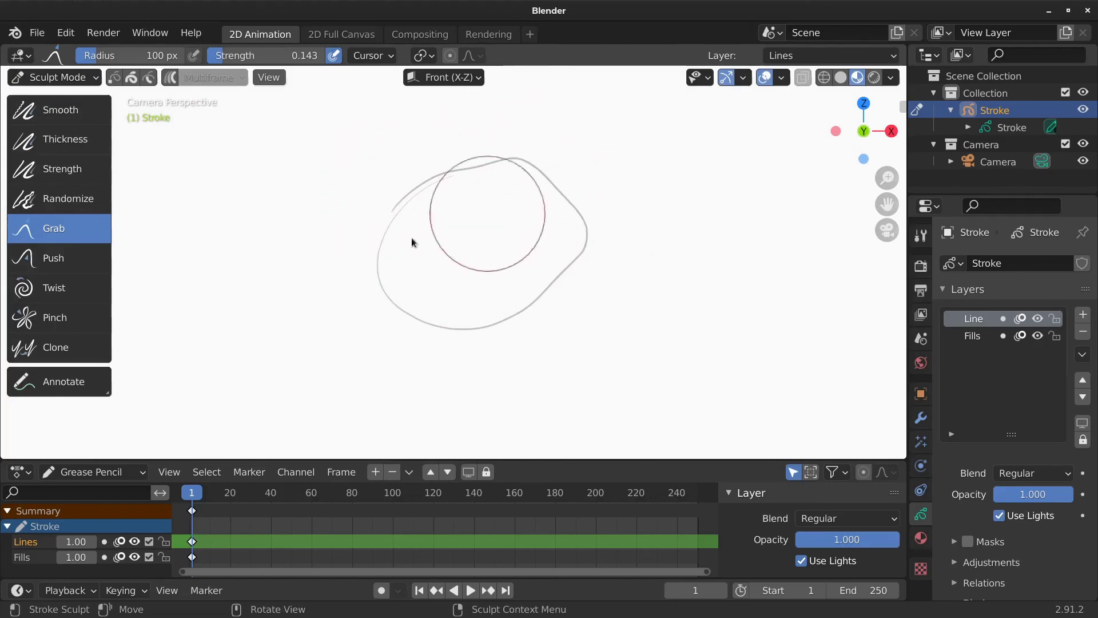
left_click(65, 140)
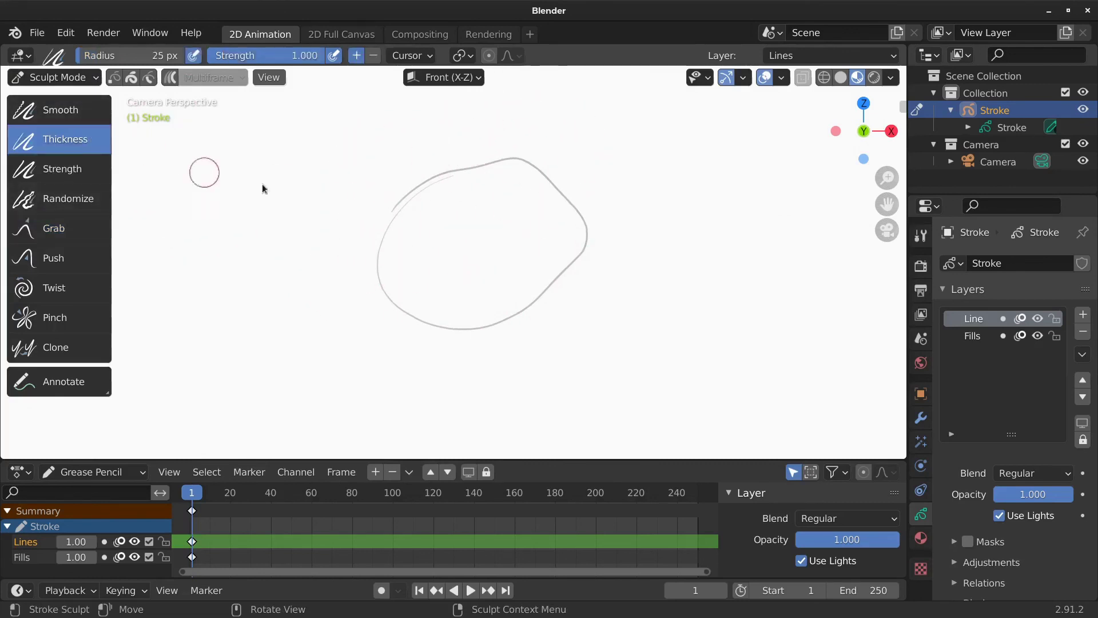
left_click_drag(534, 167, 589, 241)
mouse_move(573, 197)
left_mouse_down()
mouse_move(579, 228)
mouse_move(548, 290)
mouse_move(531, 298)
left_mouse_up()
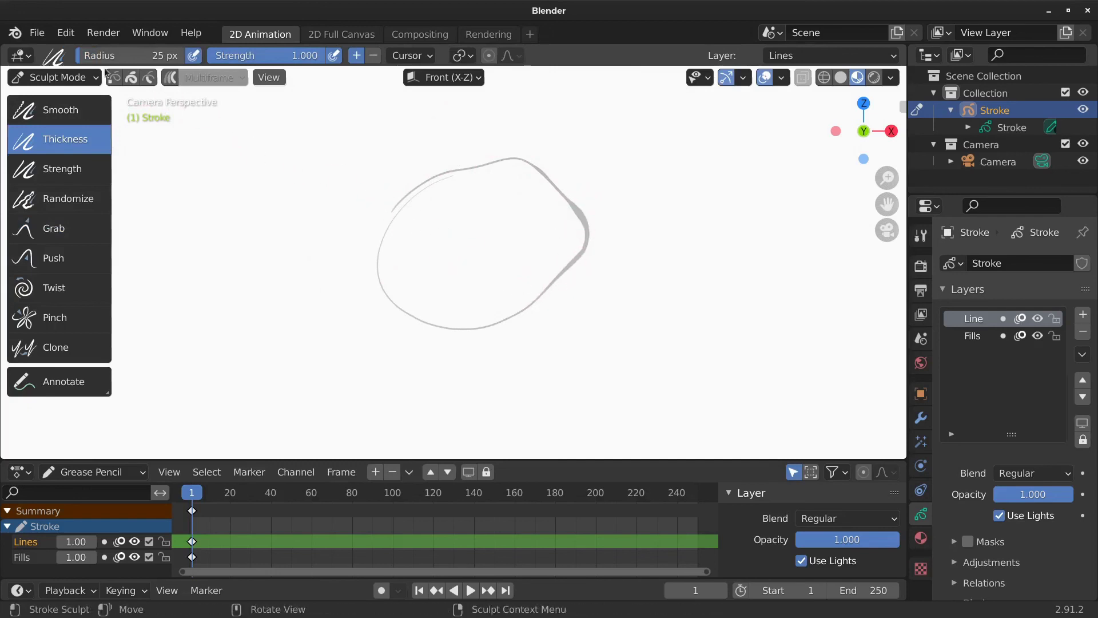
- Switch to Draw mode, sketch a circle and a diamond on either side of the shape, and check them in 3D before returning to the camera view
left_click(97, 78)
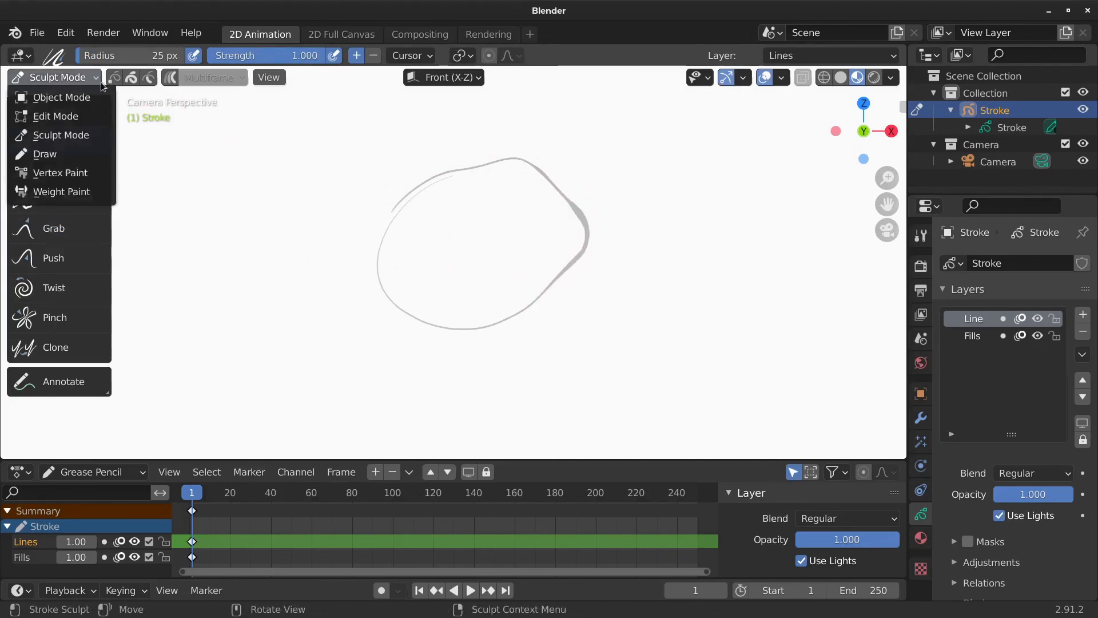
left_click(71, 158)
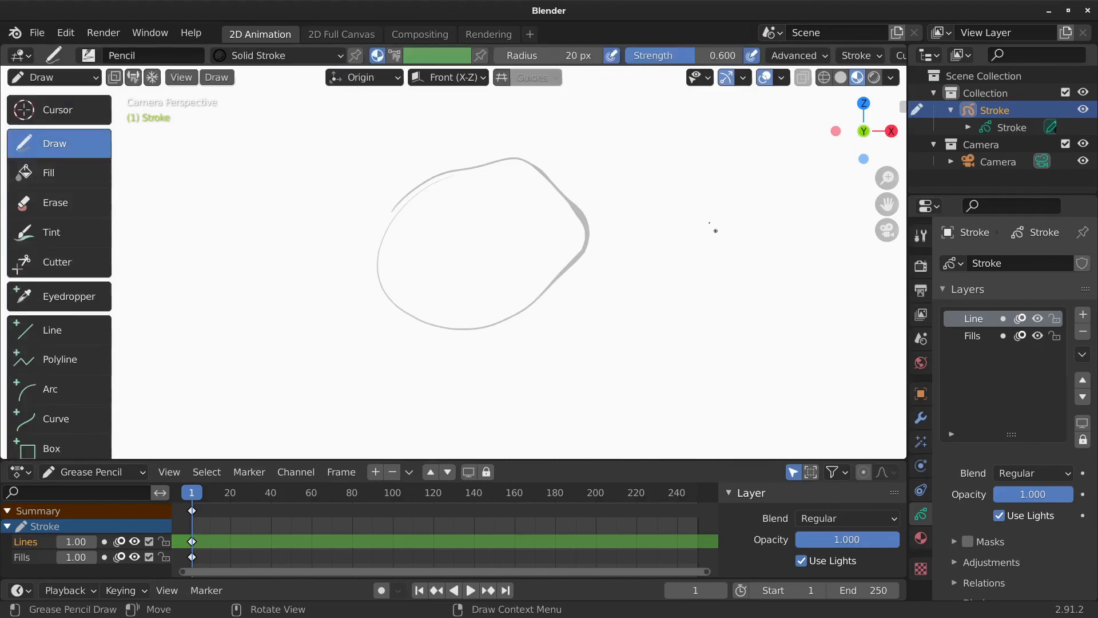
mouse_move(717, 186)
left_mouse_down()
mouse_move(782, 239)
mouse_move(684, 189)
left_mouse_up()
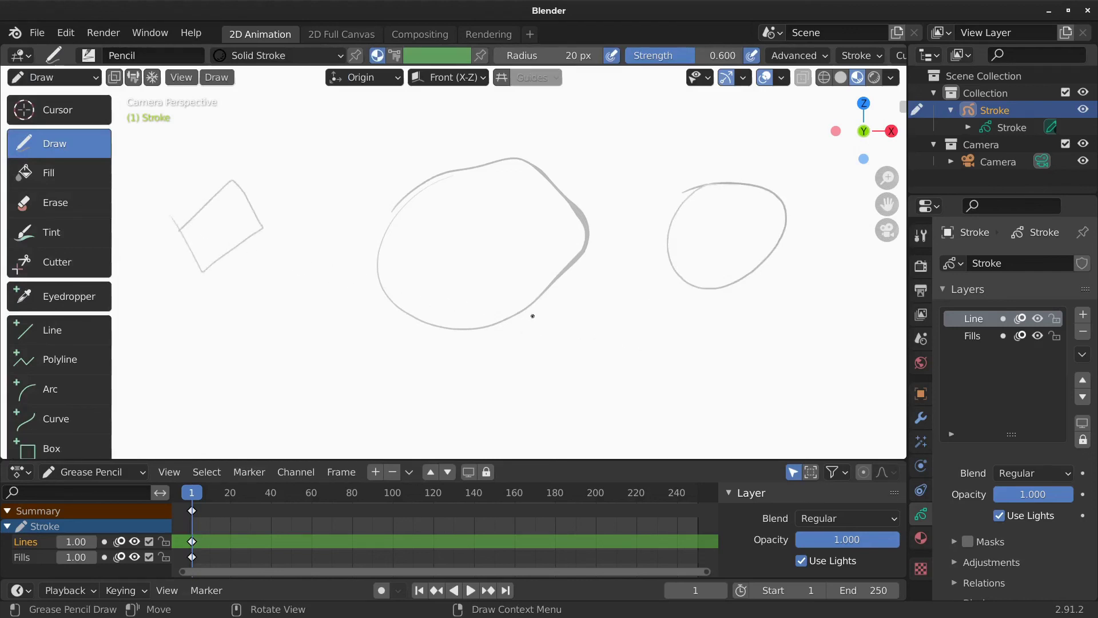
mouse_move(544, 309)
middle_mouse_down()
mouse_move(595, 326)
mouse_move(821, 325)
mouse_move(753, 363)
mouse_move(669, 314)
mouse_move(647, 332)
middle_mouse_up()
key("KP_0")
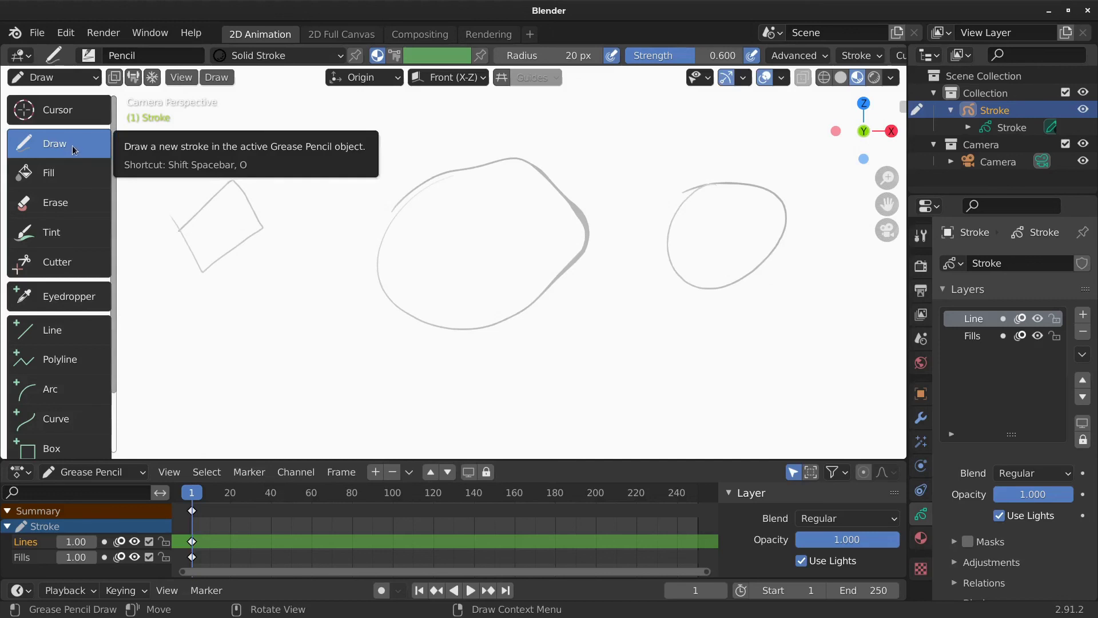
- Choose the Ink Pen brush and draw a zigzag scribble between the diamond and the central shape
left_click(88, 56)
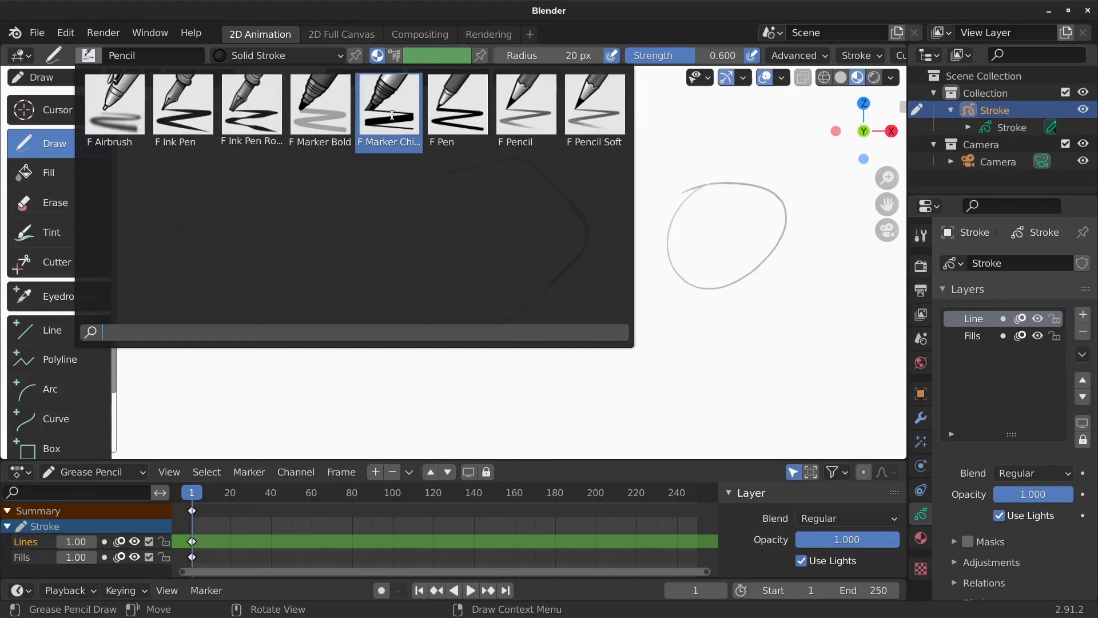
left_click(194, 106)
mouse_move(307, 143)
left_mouse_down()
mouse_move(312, 198)
mouse_move(297, 262)
mouse_move(325, 267)
left_mouse_up()
- Choose the Ink Pen Rough brush and draw a long looping scribble below the diamond
left_click(80, 58)
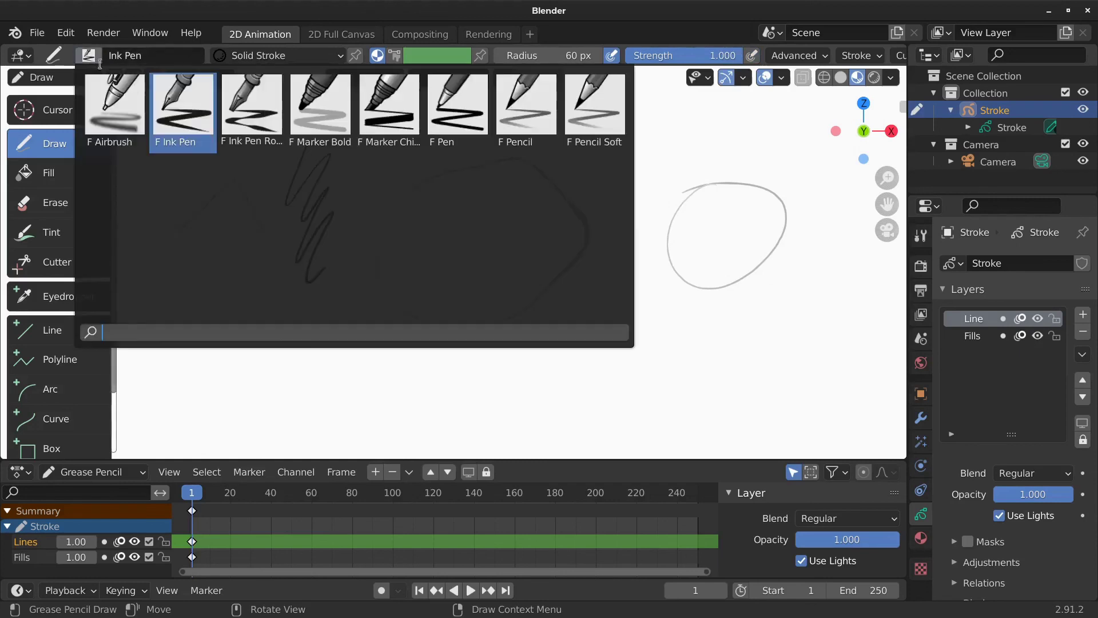
left_click(252, 106)
mouse_move(272, 259)
left_mouse_down()
mouse_move(252, 320)
mouse_move(320, 366)
mouse_move(374, 377)
mouse_move(293, 315)
mouse_move(203, 358)
mouse_move(199, 309)
mouse_move(141, 245)
left_mouse_up()
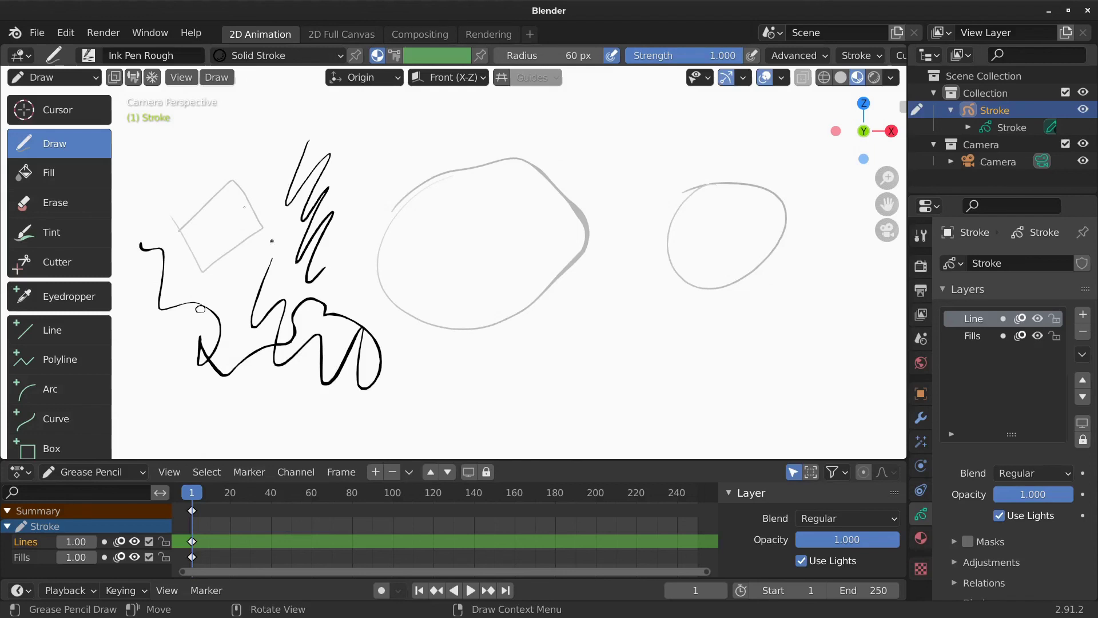
left_click(88, 55)
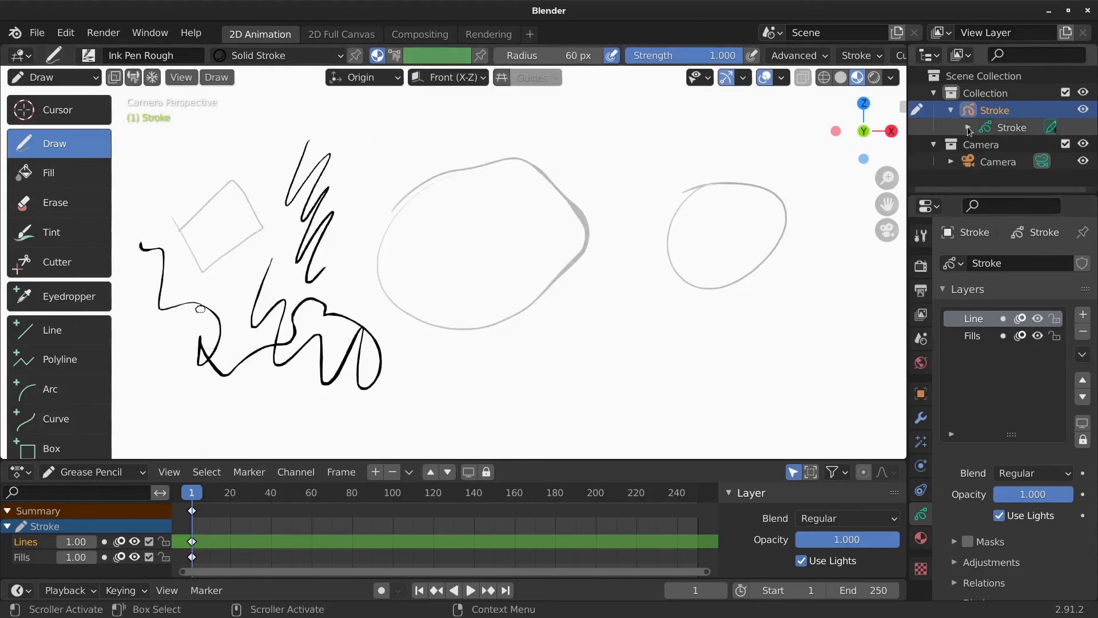
- Expand the Stroke data in the Outliner to show its layers, and switch the active layer to Fills and back to Lines
left_click(968, 127)
left_click(1024, 145)
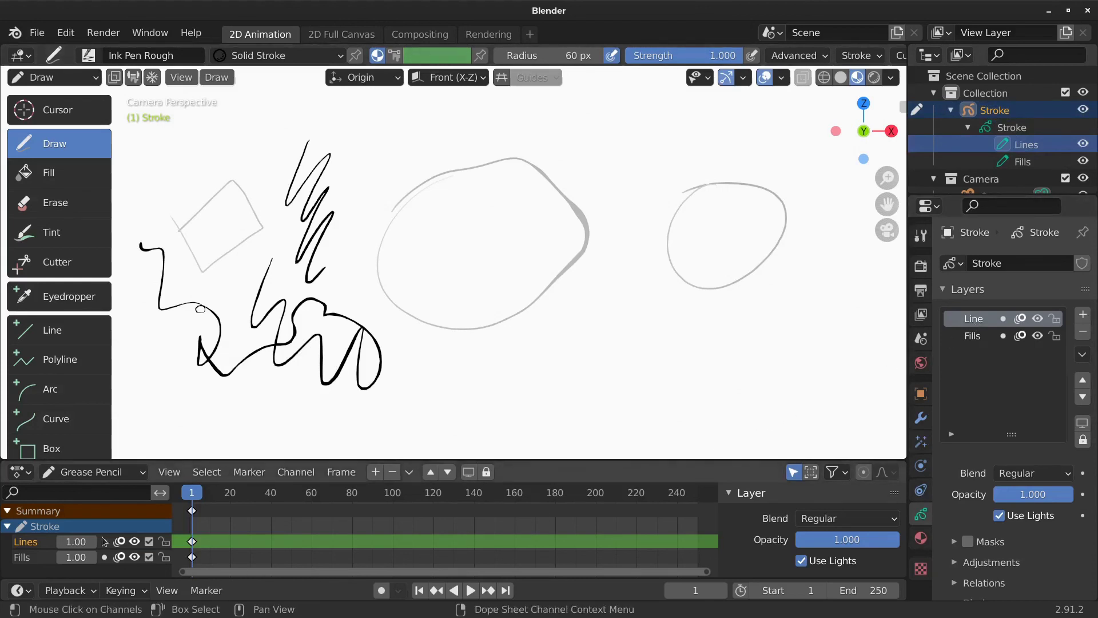
left_click(33, 552)
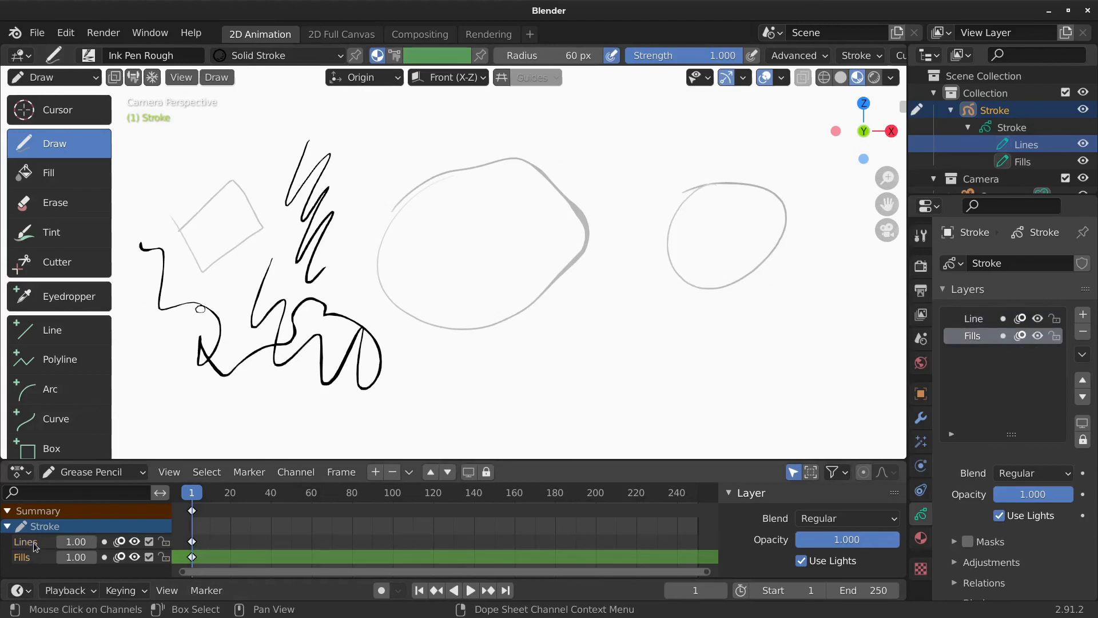
left_click(34, 542)
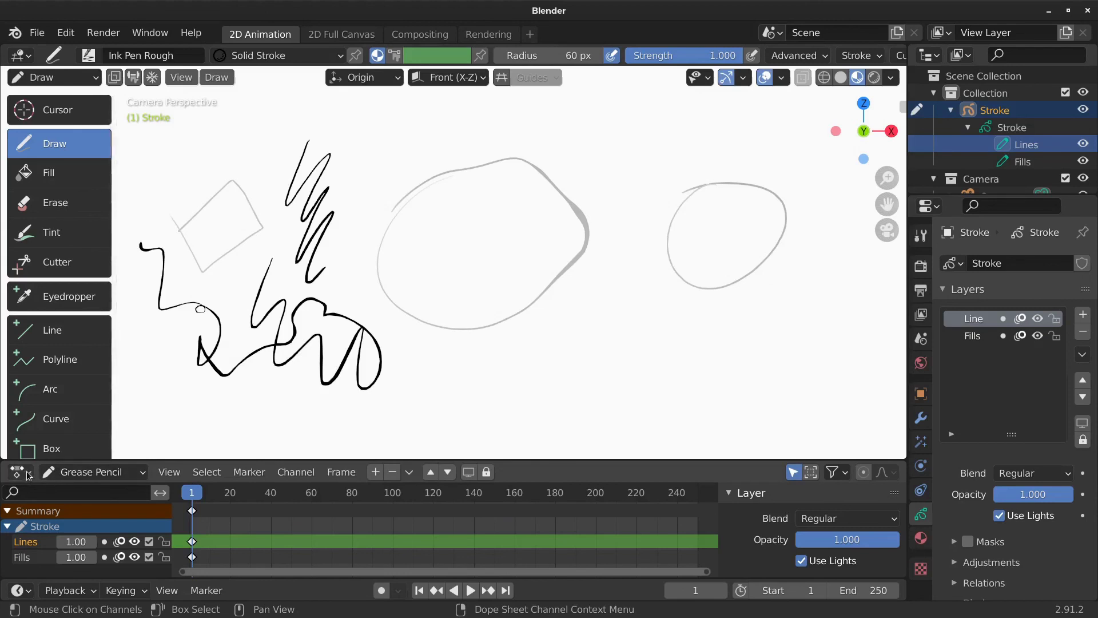
- Join the Dope Sheet area into the 3D viewport so the drawing area extends down to the timeline
right_click(588, 458)
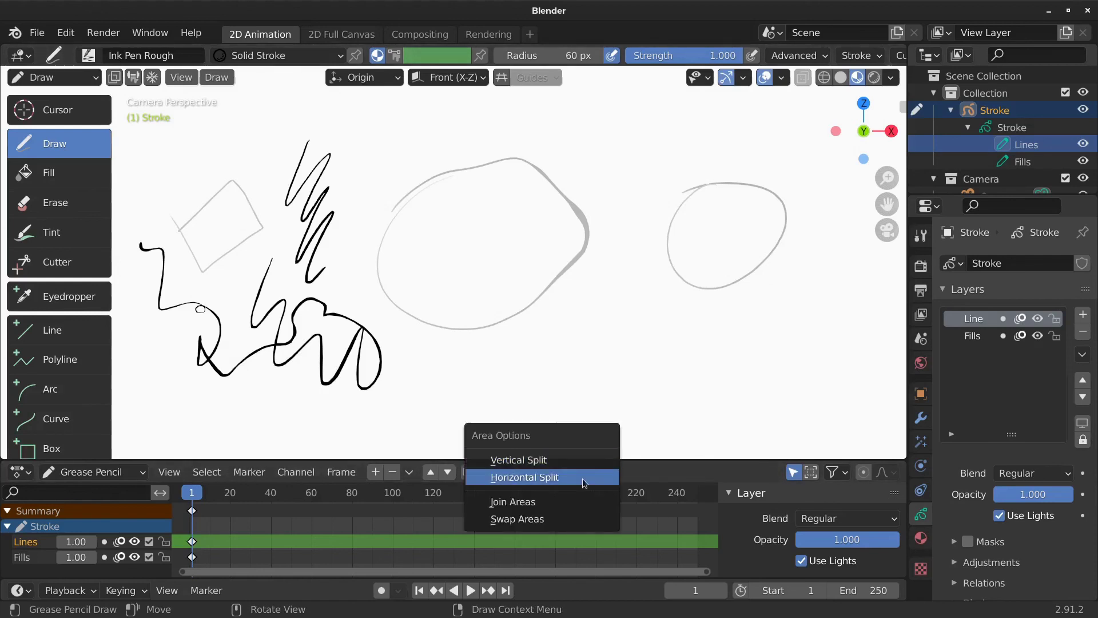
left_click(579, 497)
left_click(580, 505)
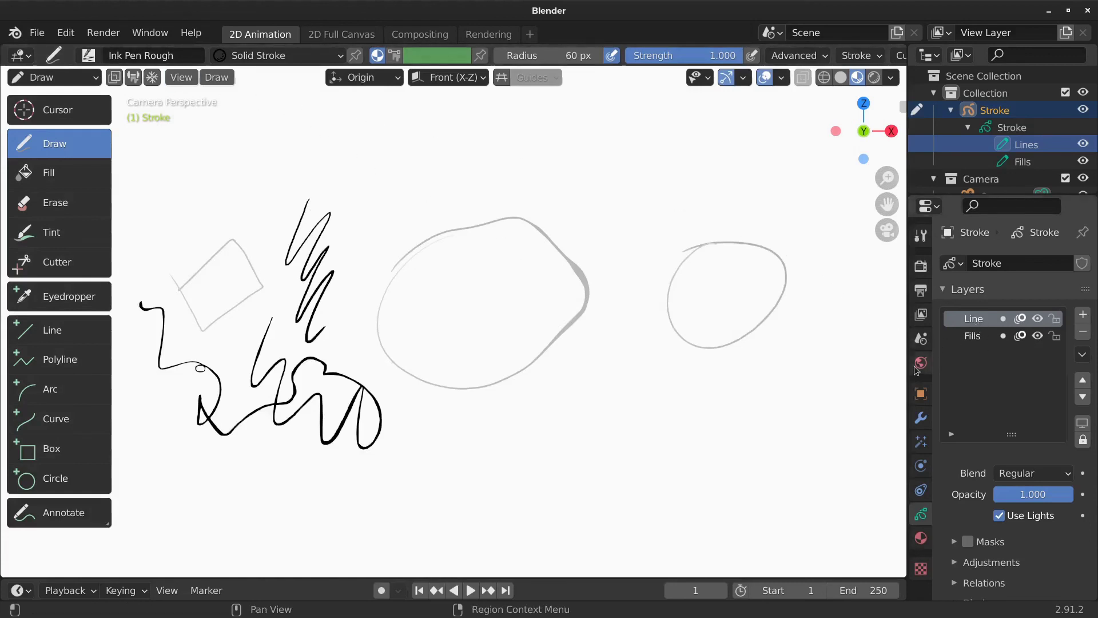
- Open the Stroke object's material properties, collapse the Stroke and Fill surface settings, and add a new material
left_click(921, 538)
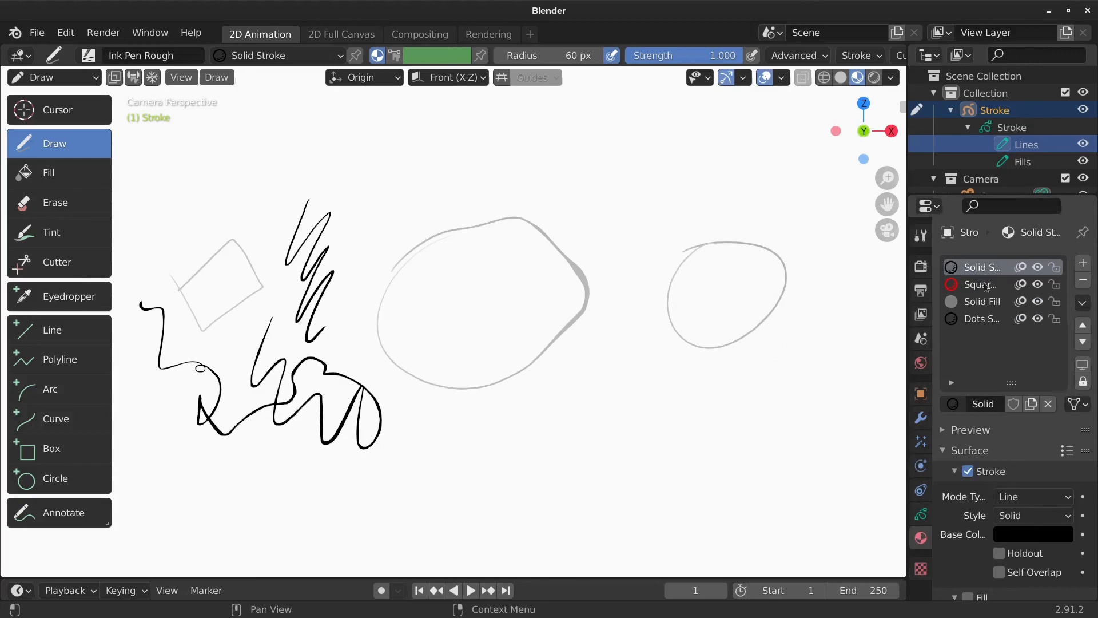
left_click(956, 474)
left_click(953, 491)
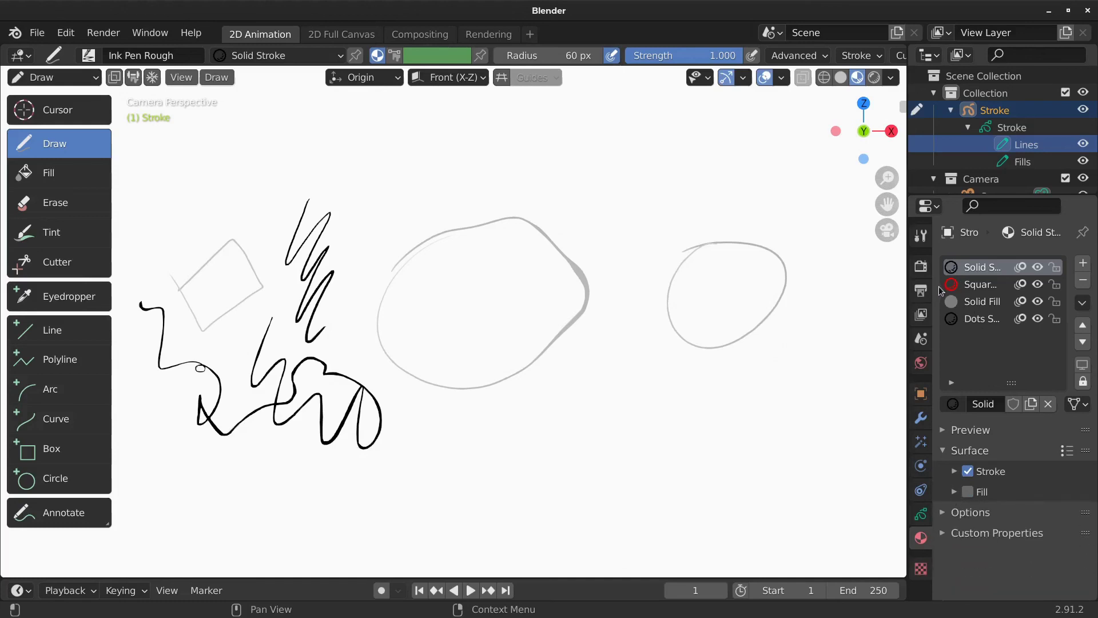
left_click(1084, 264)
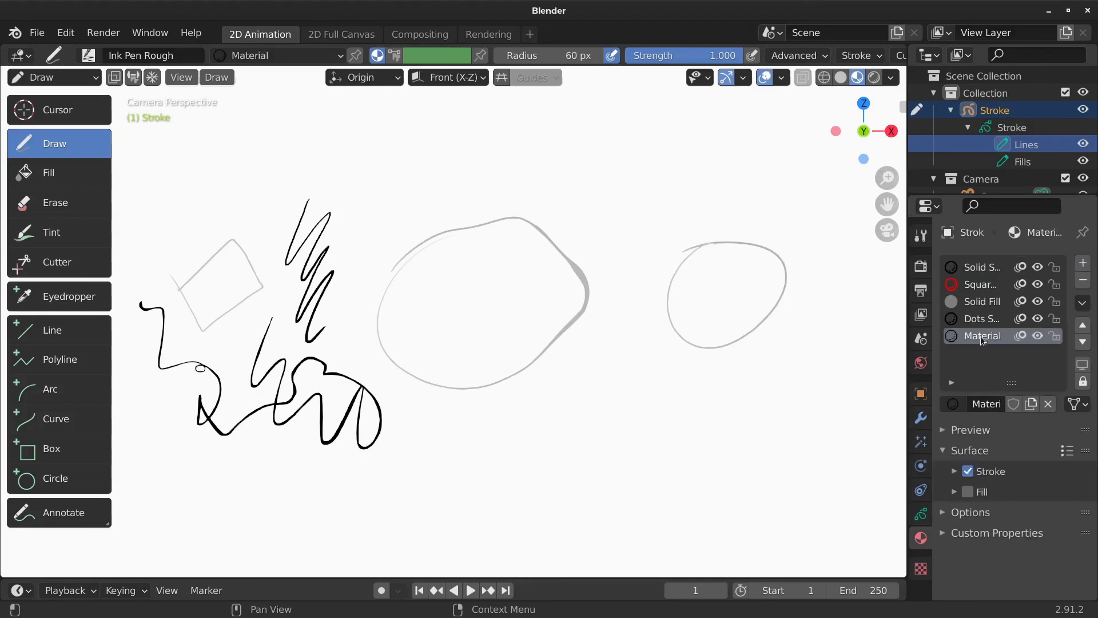
- Rename the newly added material slot to Purple
double_click(983, 338)
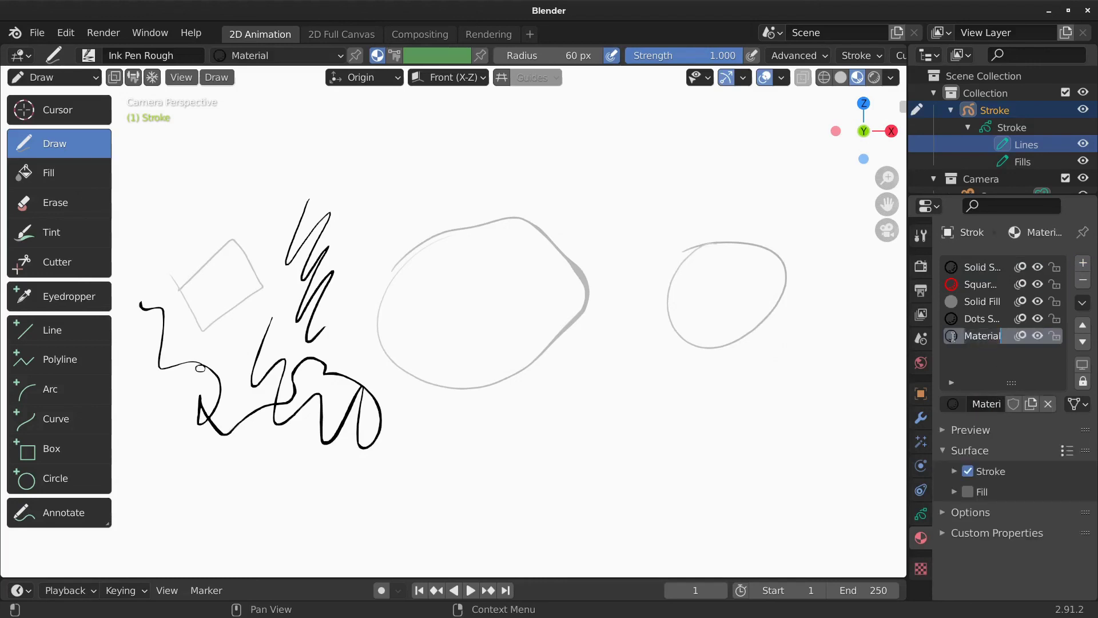
type("Purple")
key("Return")
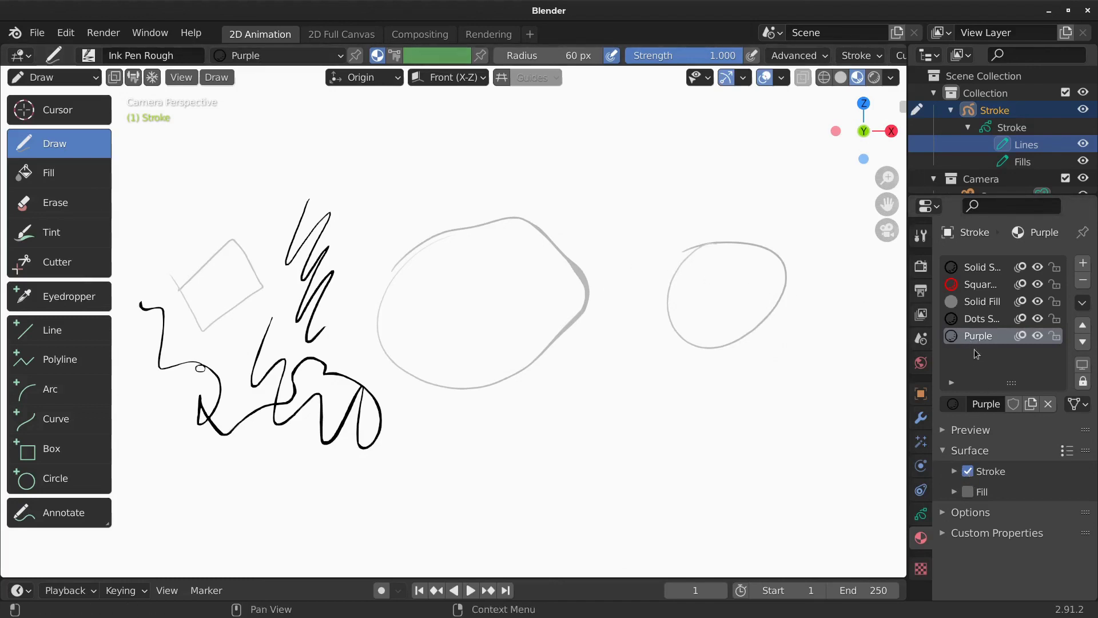
- Set the Purple material's stroke base color to purple and draw a closed freehand loop below and between the two grey circles
left_click(955, 474)
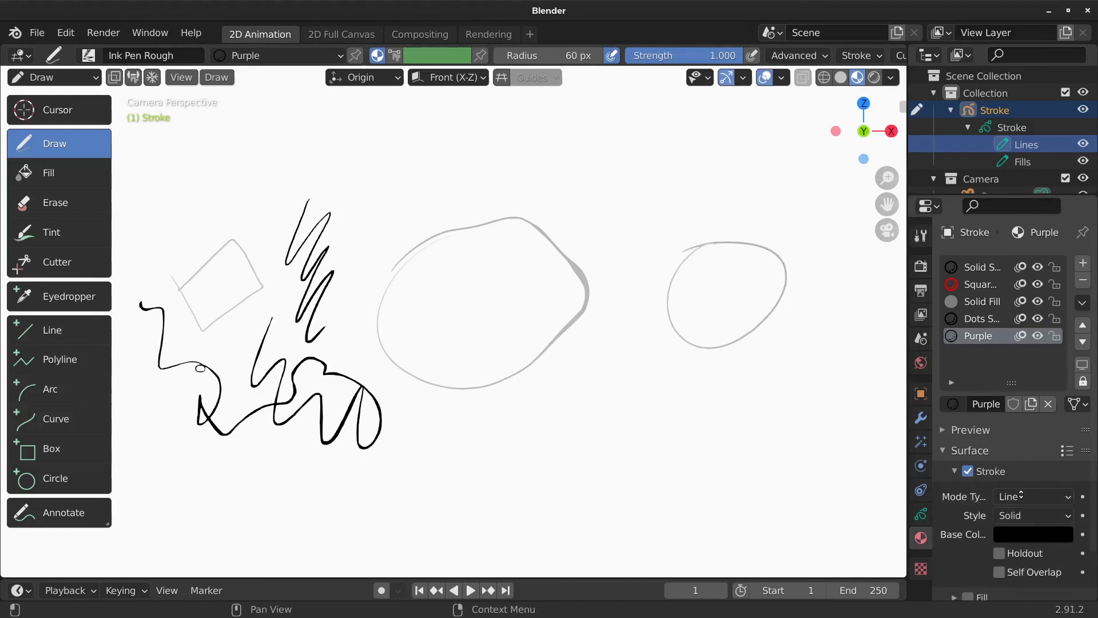
scroll(1021, 495, "down", 2)
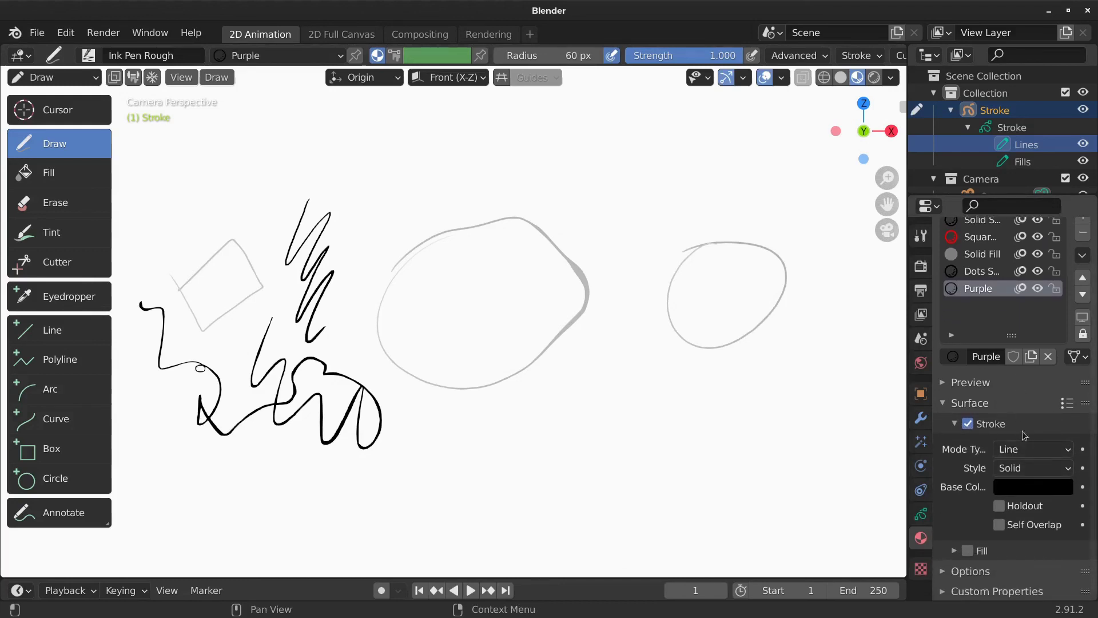
left_click(1019, 485)
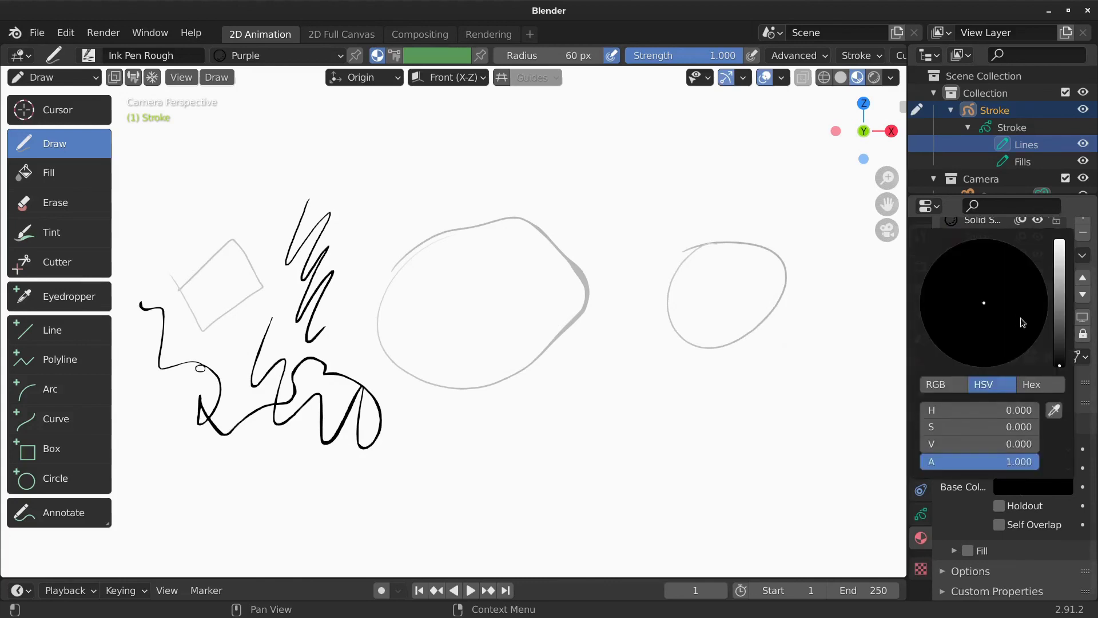
left_click_drag(1058, 336, 1060, 268)
left_click_drag(1024, 311, 1037, 296)
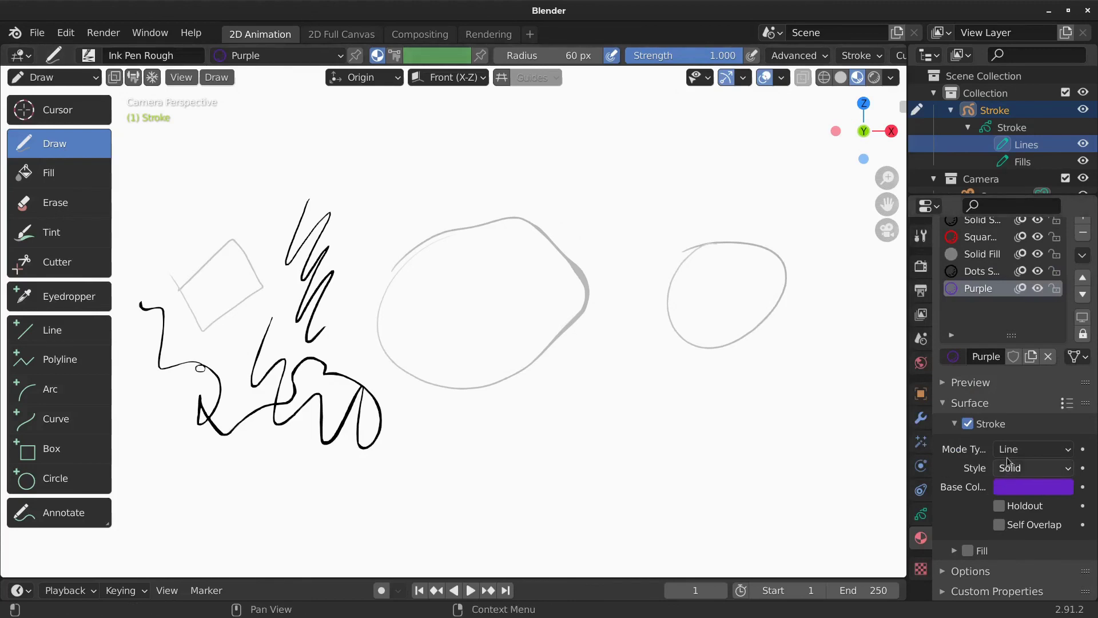
mouse_move(612, 375)
left_mouse_down()
mouse_move(568, 501)
mouse_move(598, 373)
mouse_move(554, 391)
left_mouse_up()
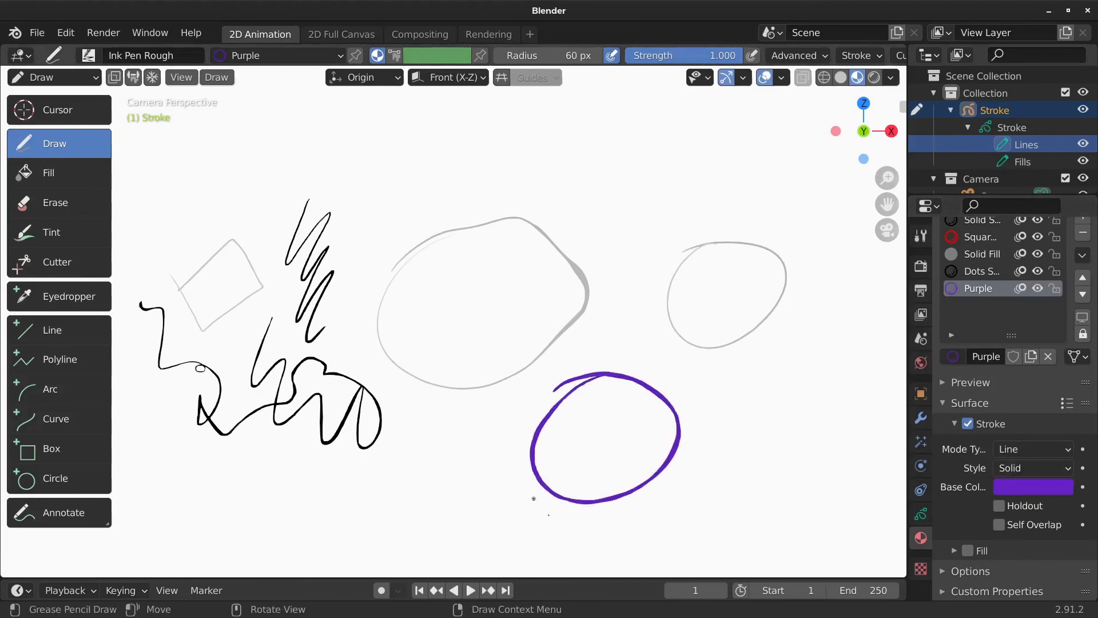
- Enable Fill on the Purple material and set its fill base color to dark blue
left_click(968, 551)
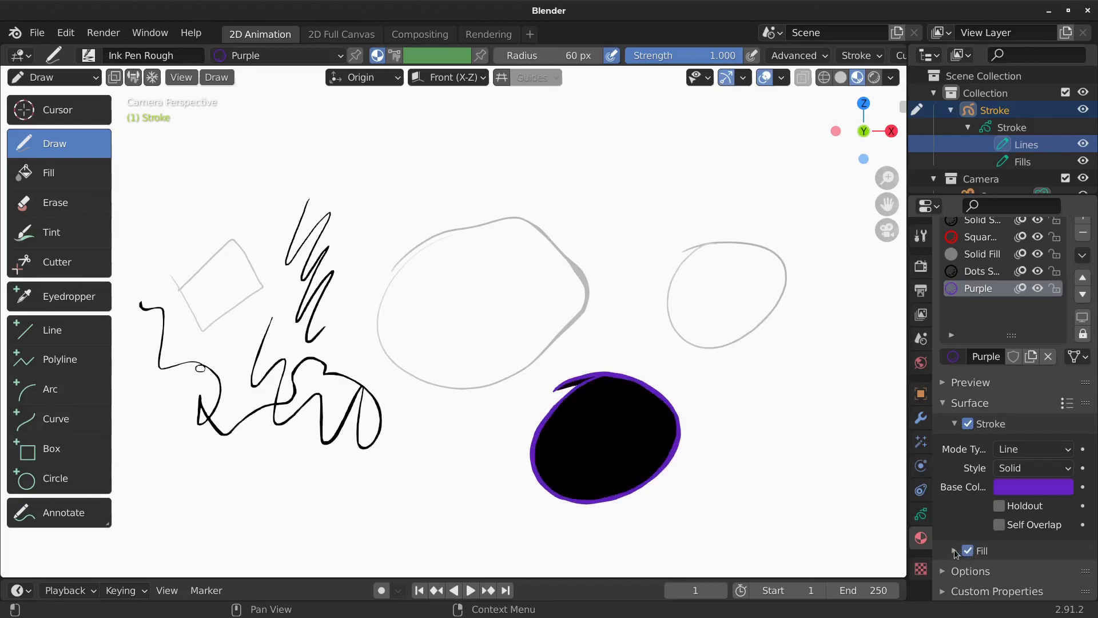
left_click(955, 551)
scroll(968, 515, "down", 3)
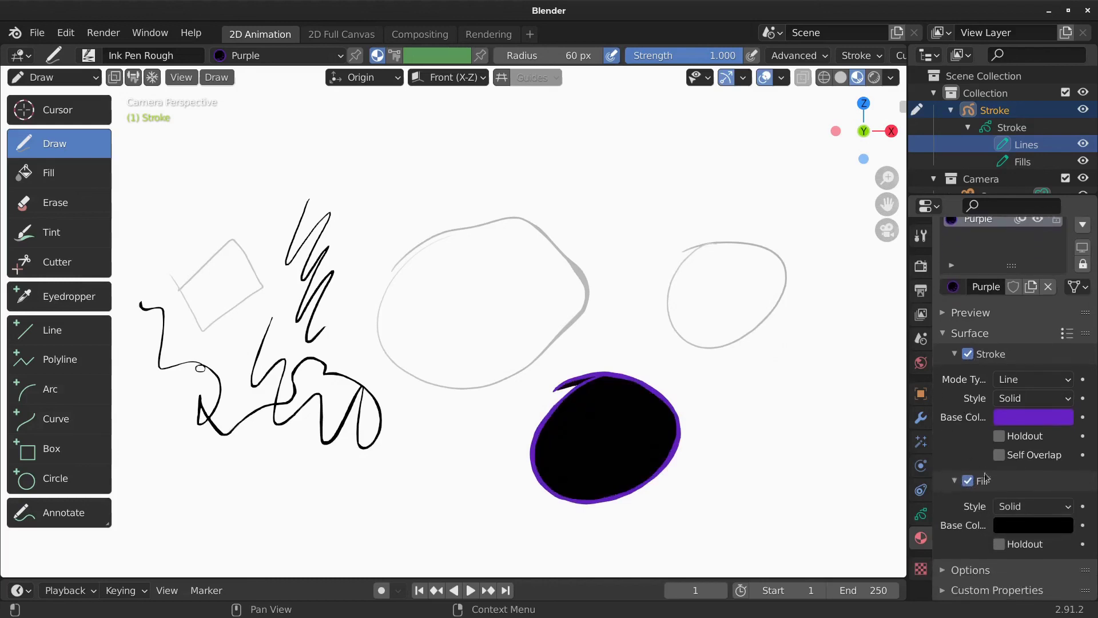
left_click(1013, 524)
mouse_move(1059, 382)
left_mouse_down()
mouse_move(1060, 330)
mouse_move(1015, 335)
mouse_move(1027, 321)
left_mouse_up()
left_click(1022, 319)
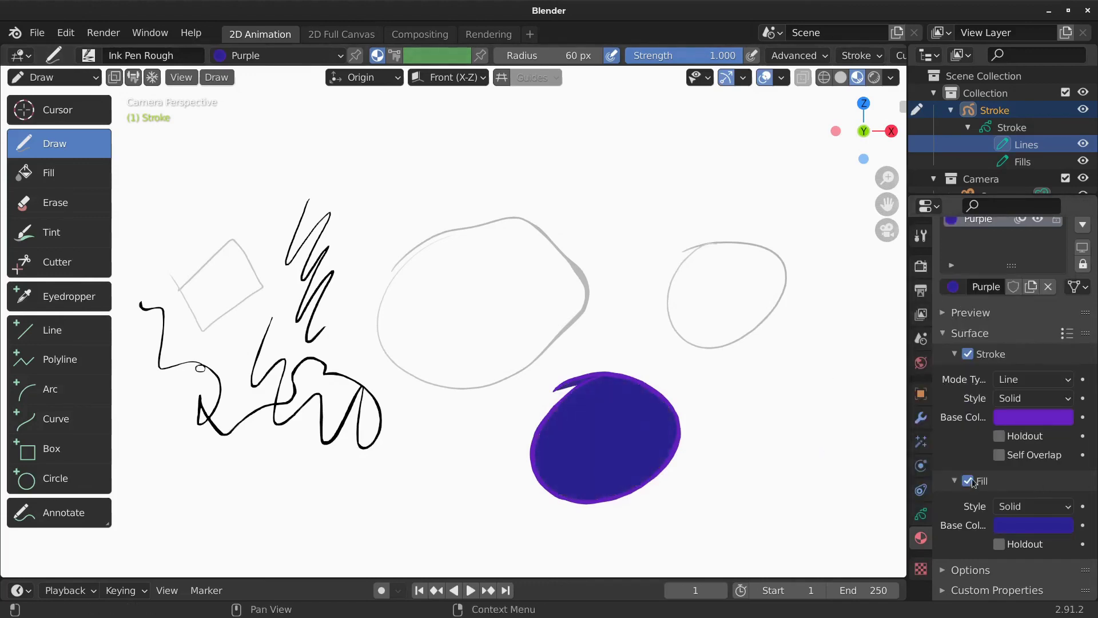
- Toggle the Purple material's Fill off and on, and do the same with its Stroke
left_click(968, 482)
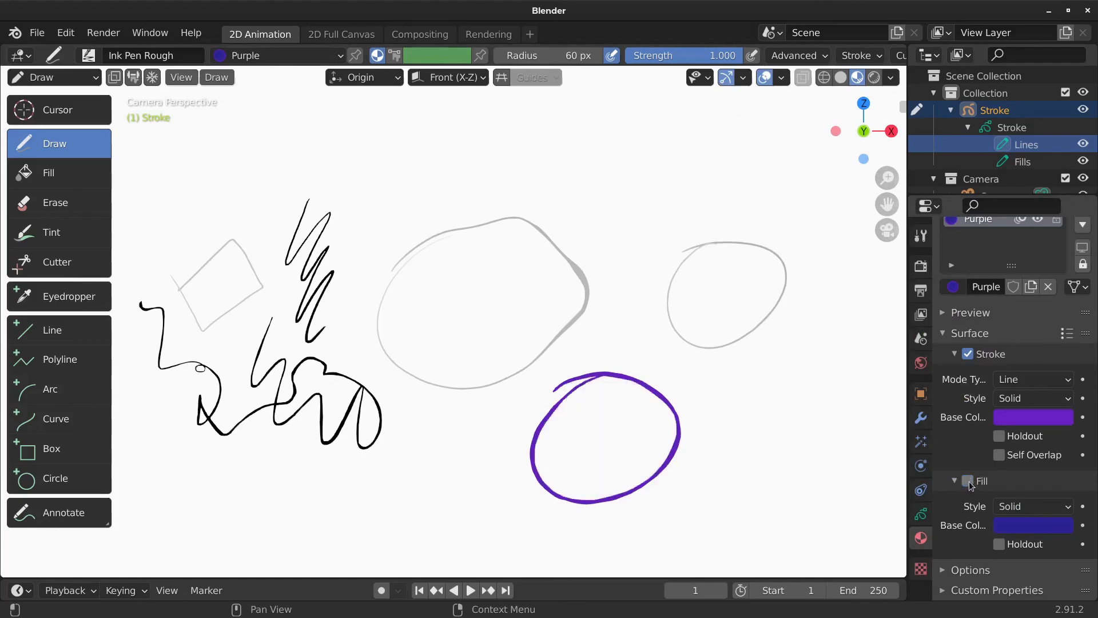
left_click(968, 481)
left_click(968, 355)
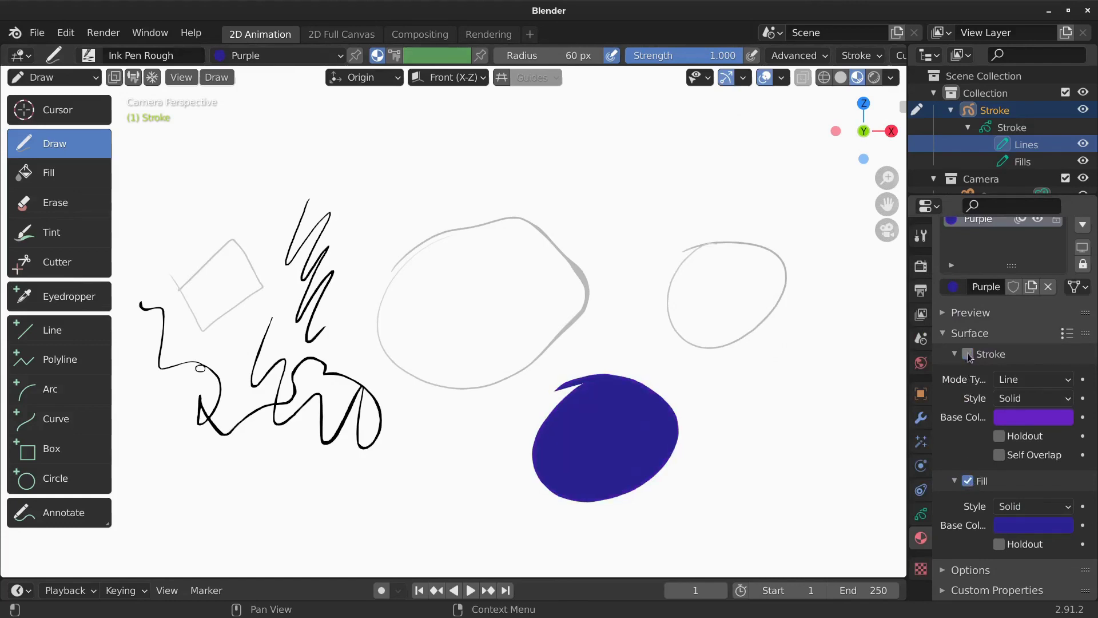
left_click(968, 355)
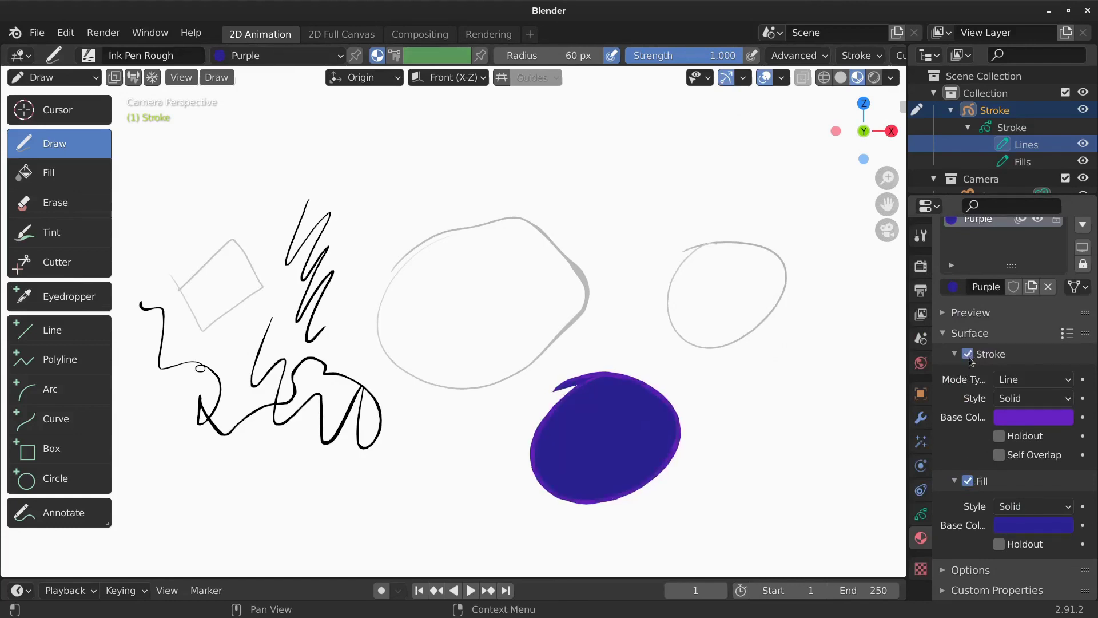
- Try the Gradient and Texture fill styles on the Purple material and return the style to Solid
left_click(1066, 510)
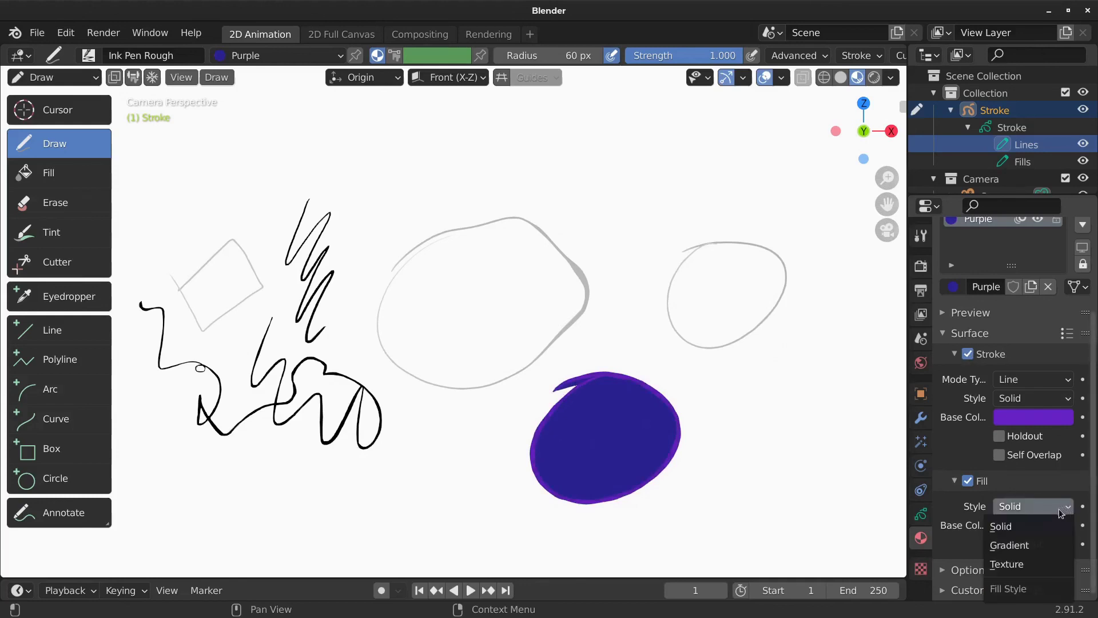
left_click(1024, 546)
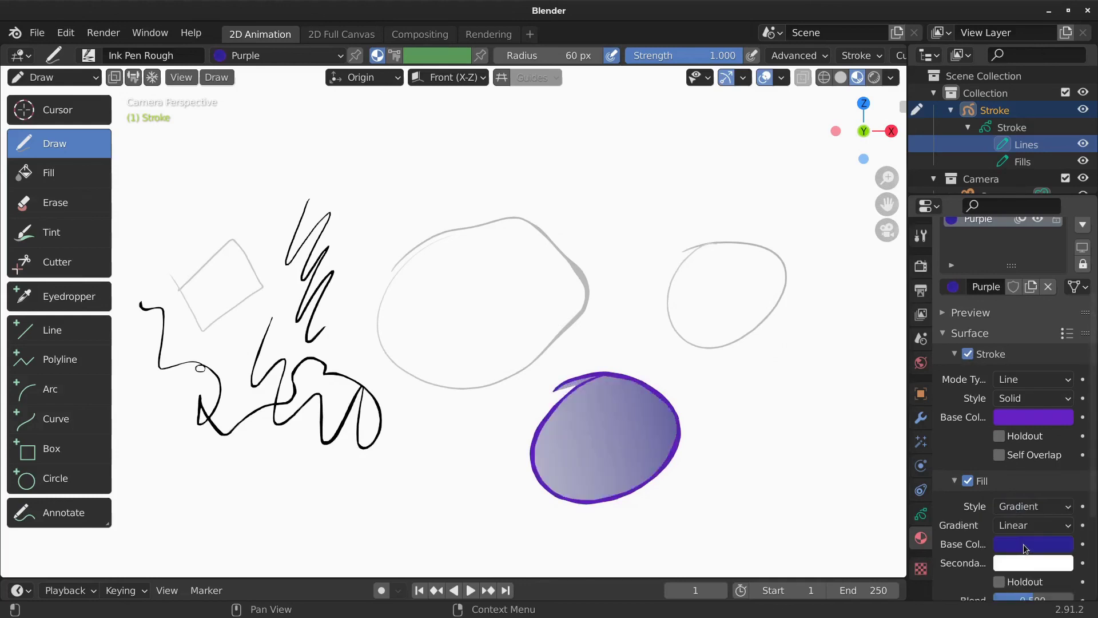
left_click(1033, 507)
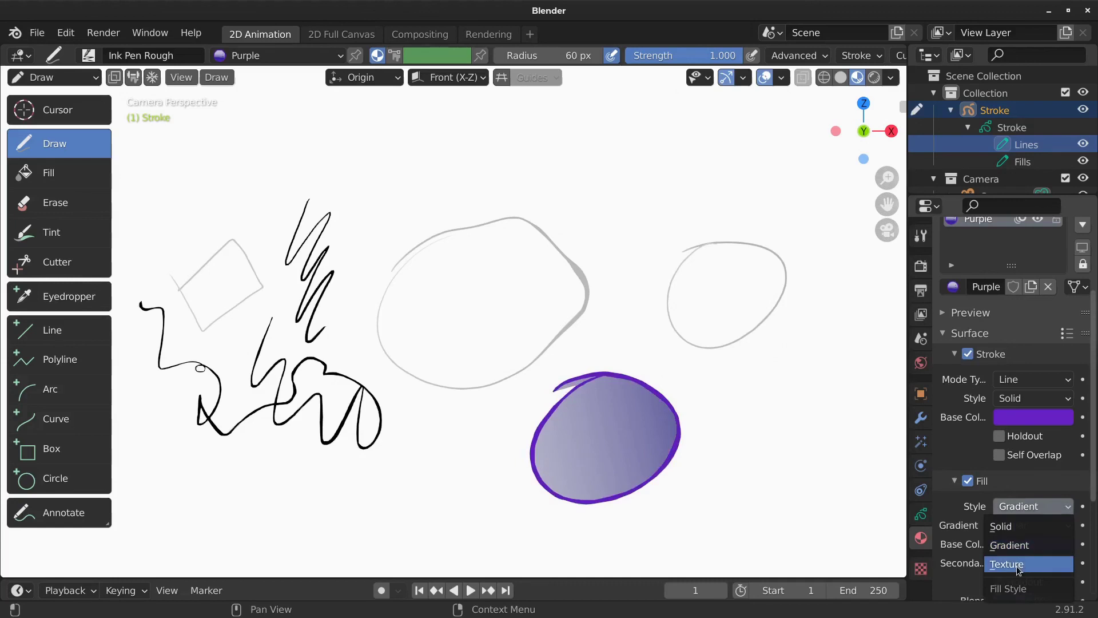
left_click(1016, 564)
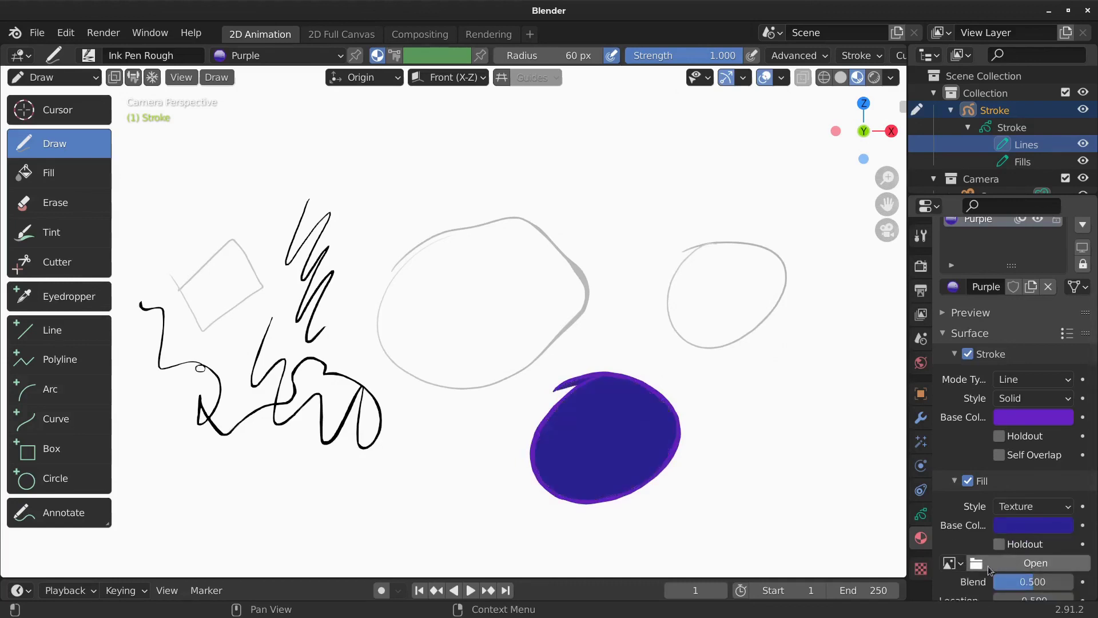
left_click(1069, 509)
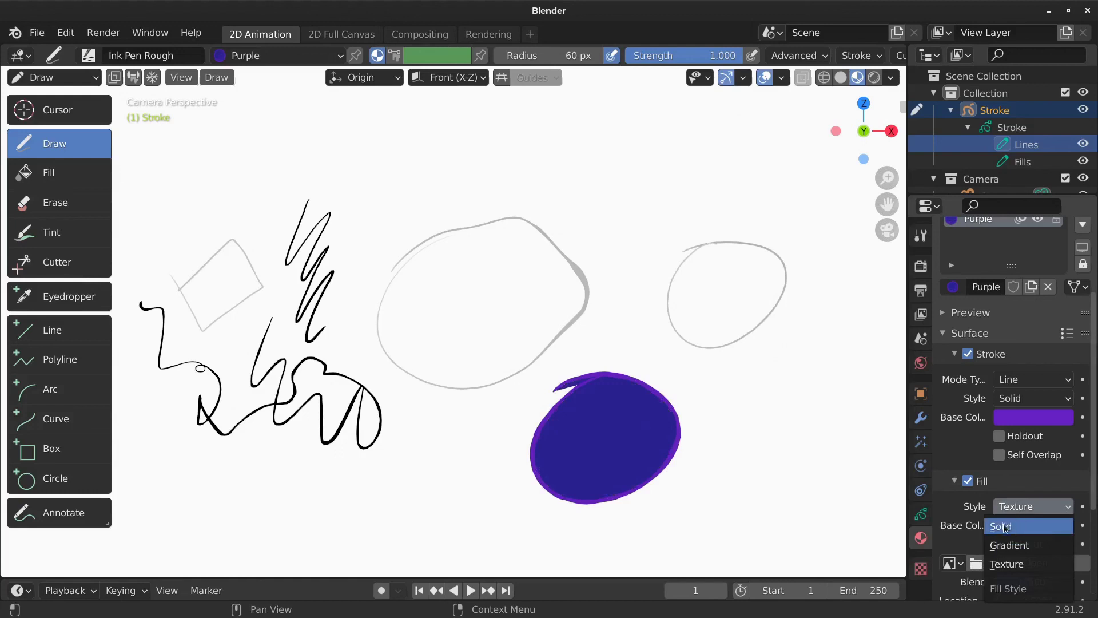
left_click(1025, 527)
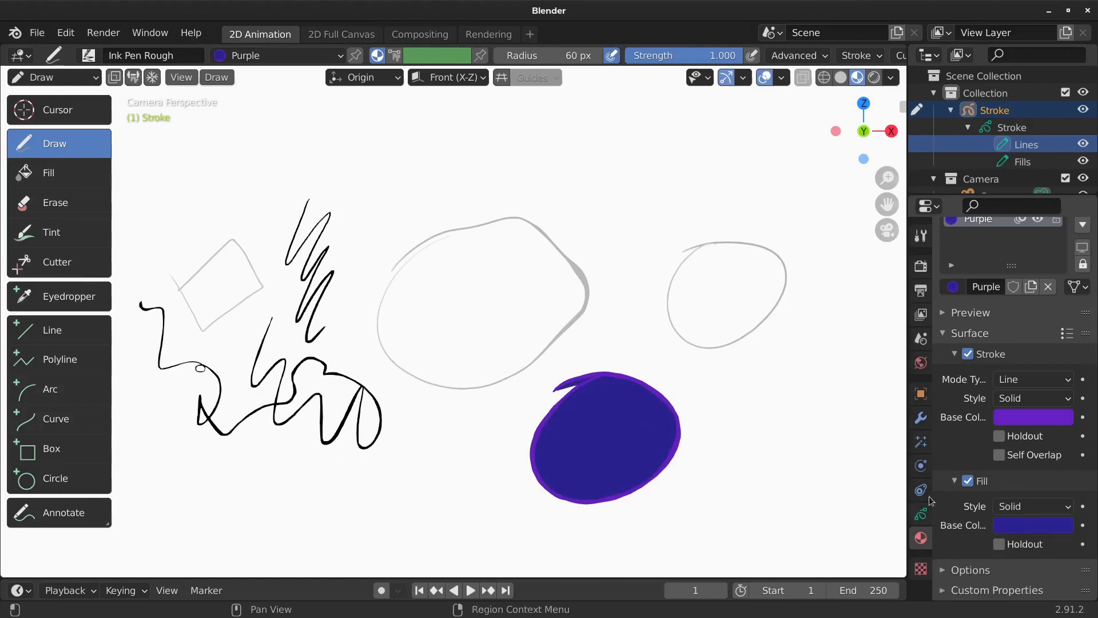
- Collapse the material's Surface settings and remove the Dots Stroke material from the slot list
left_click(956, 355)
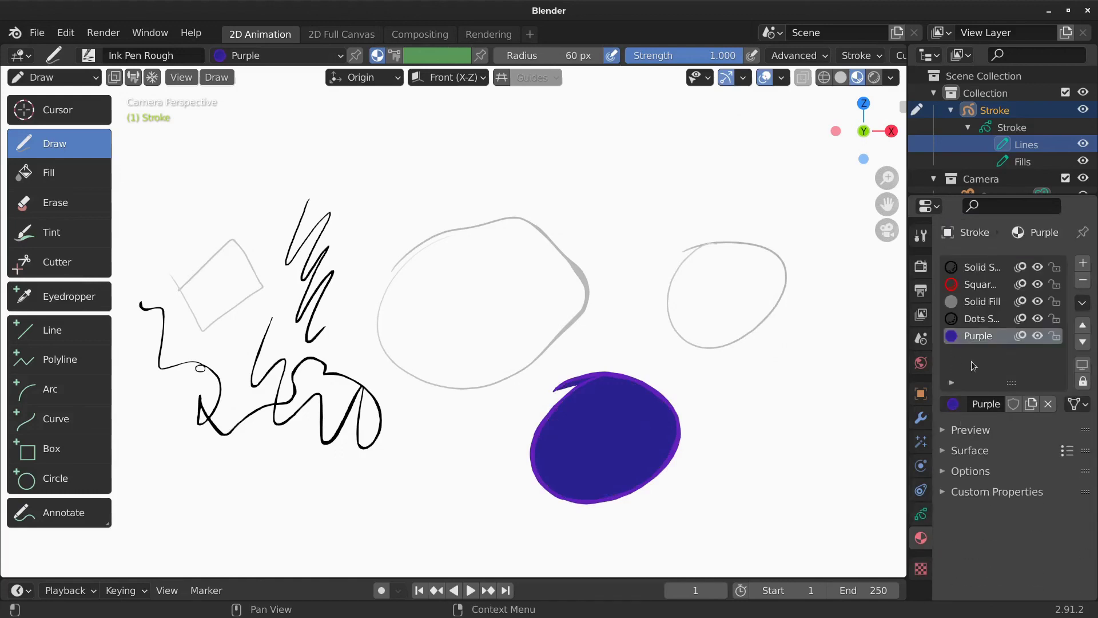
left_click(980, 318)
left_click(1083, 280)
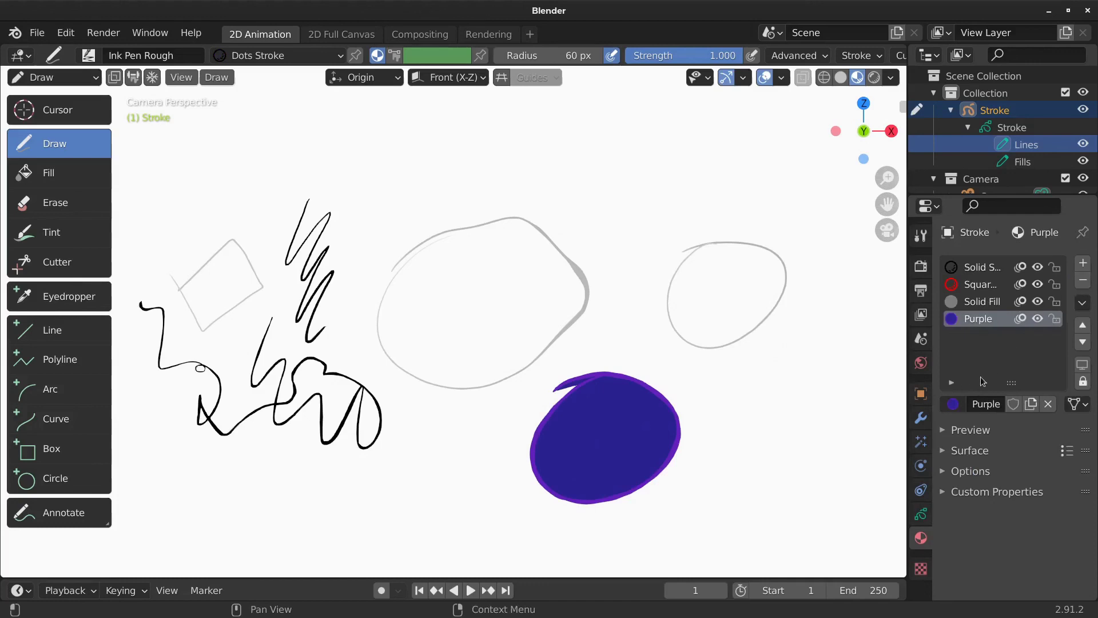
- Select each remaining material slot in turn, ending with Purple as the active material
left_click(980, 267)
left_click(980, 286)
left_click(978, 301)
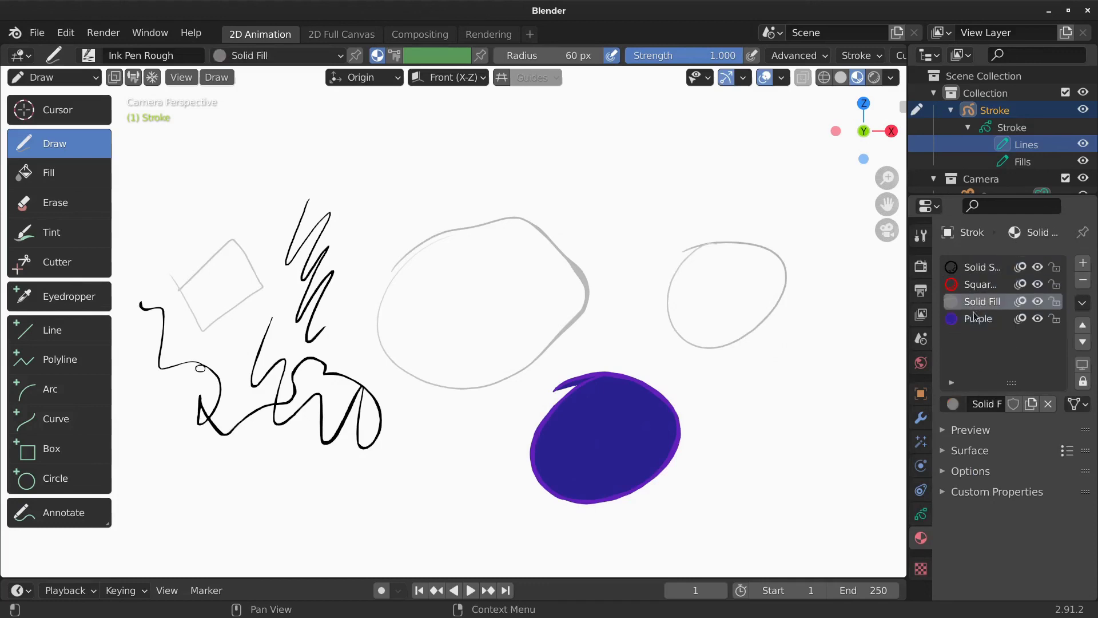
left_click(976, 318)
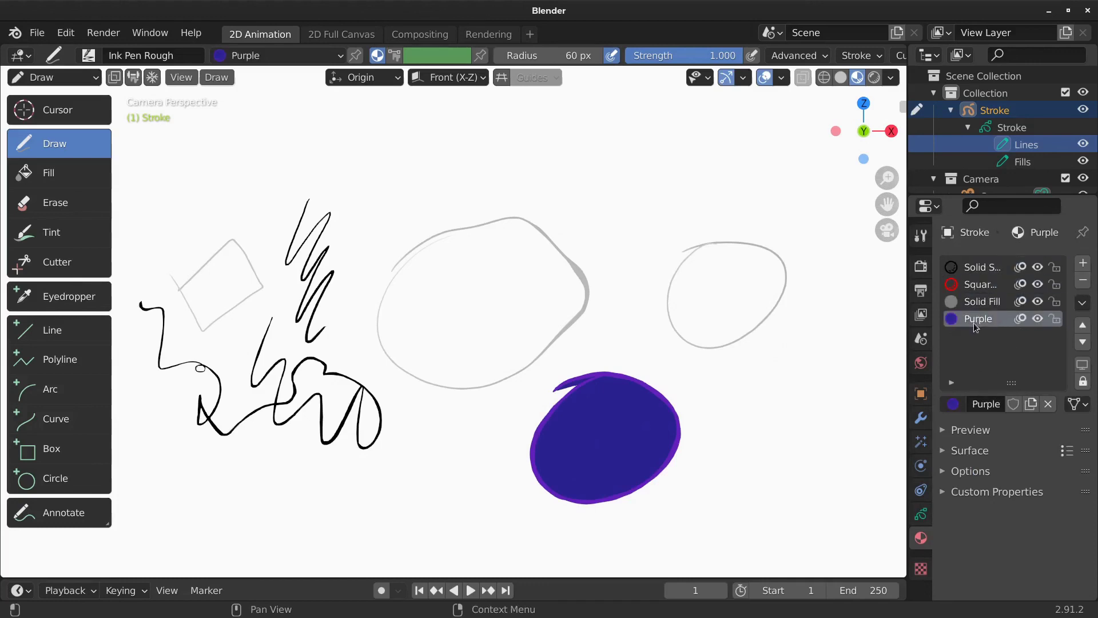
left_click(90, 57)
- Open the Stroke object's data properties and switch the active layer to Fills and back to Lines
left_click(921, 514)
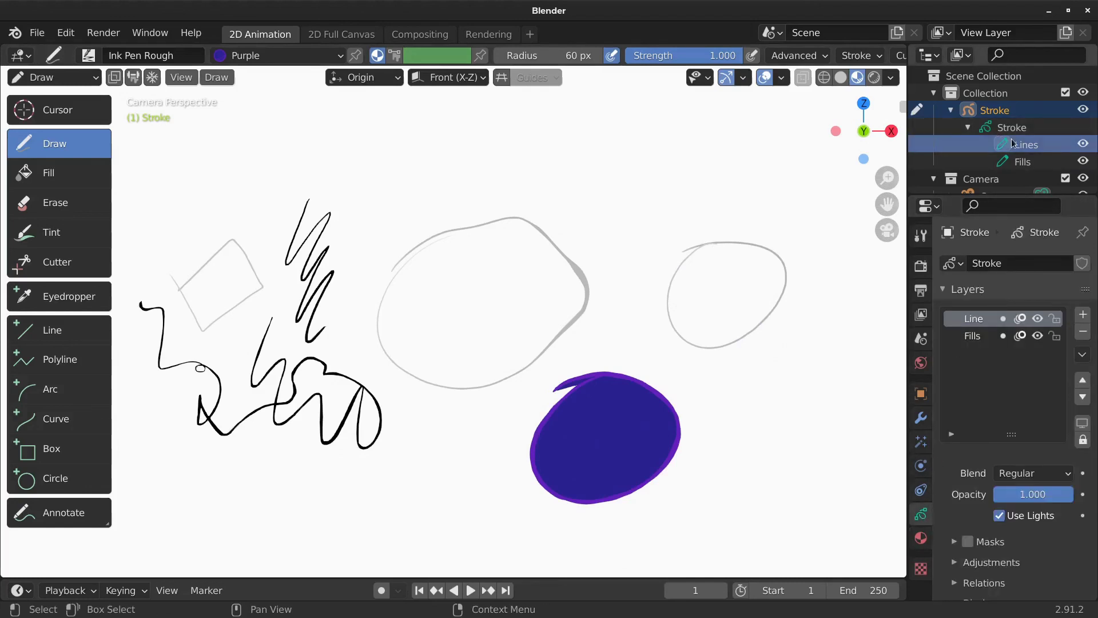
left_click(1022, 162)
left_click(1022, 145)
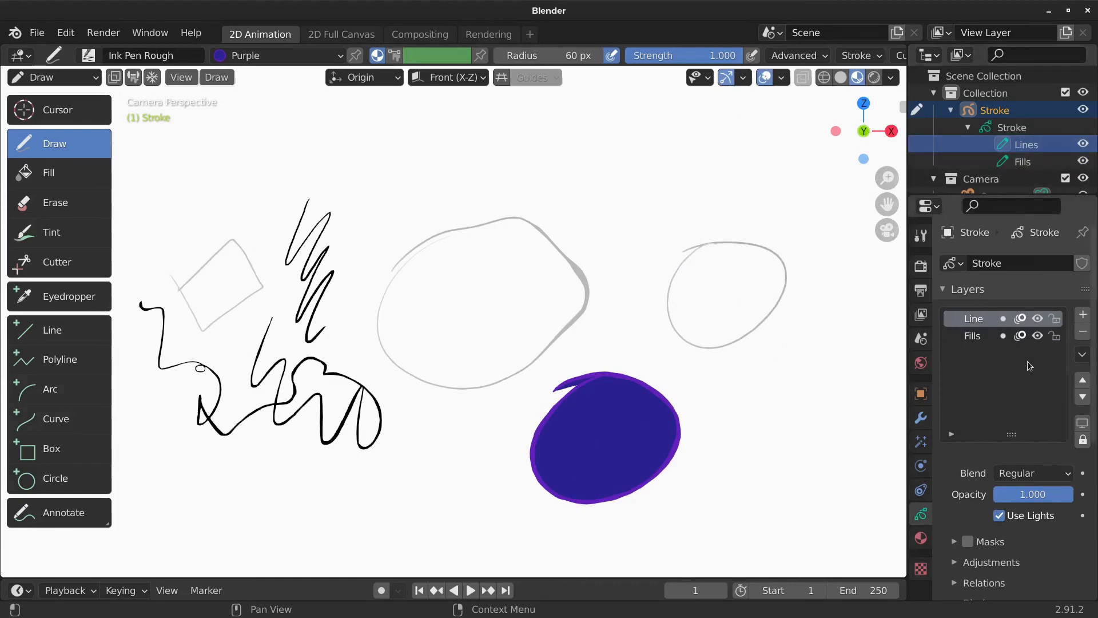
- Add five new Grease Pencil layers above the Lines layer
left_click(1084, 316)
left_click(1084, 317)
left_click(1085, 316)
left_click(1084, 317)
left_click(1083, 317)
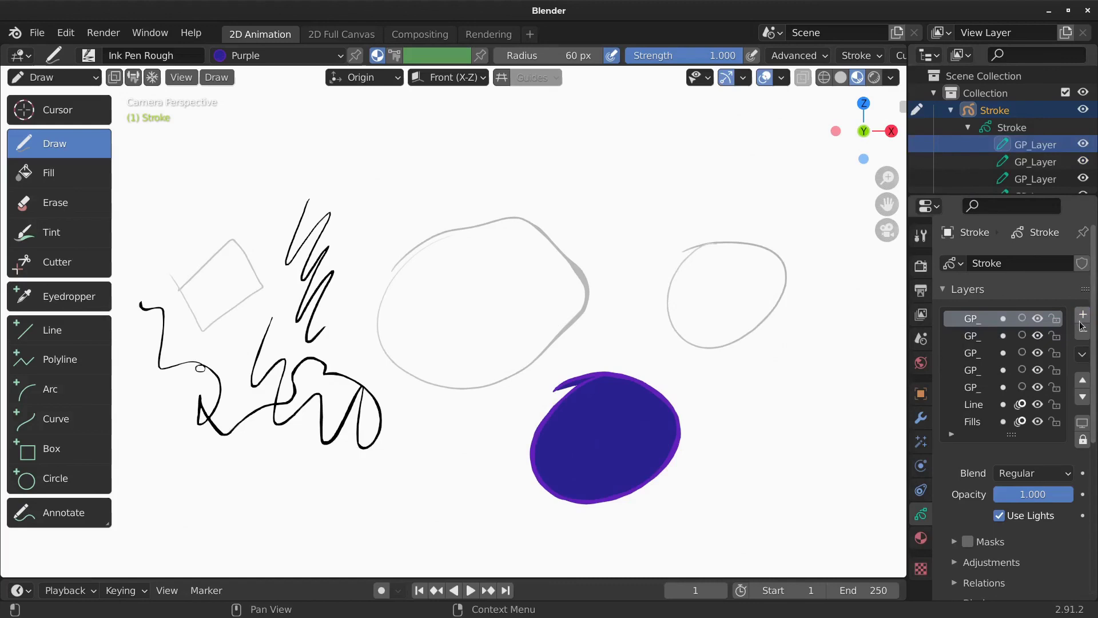
- Move the Lines layer up to the top of the layer stack and back down to just above Fills
left_click(986, 404)
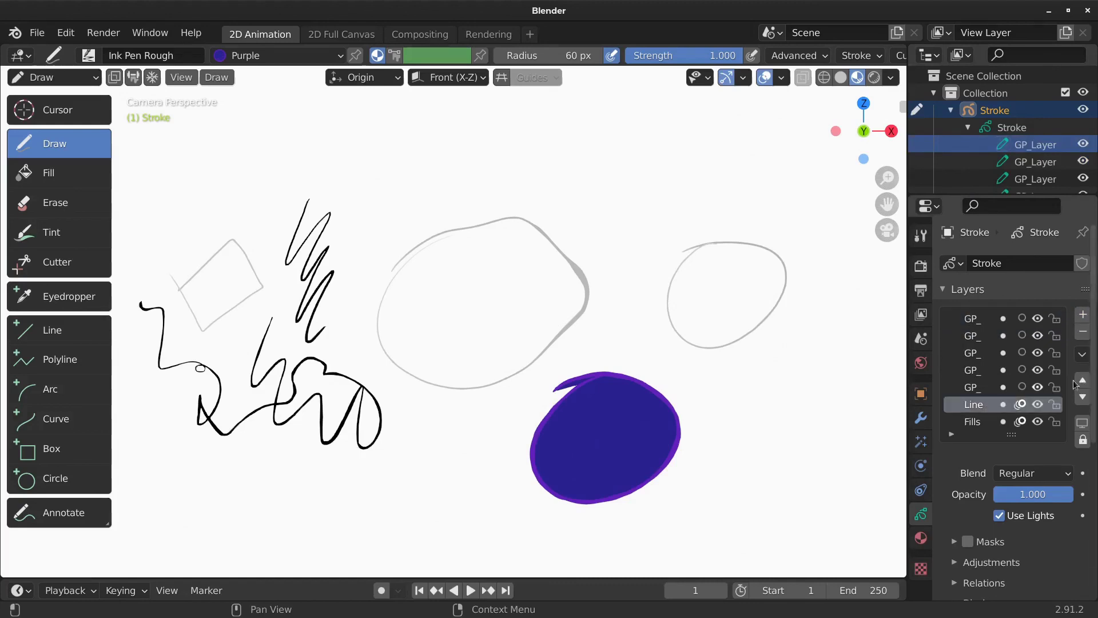
left_click(1083, 381)
left_click(1083, 381)
left_click(1083, 380)
left_click(1083, 380)
left_click(1083, 381)
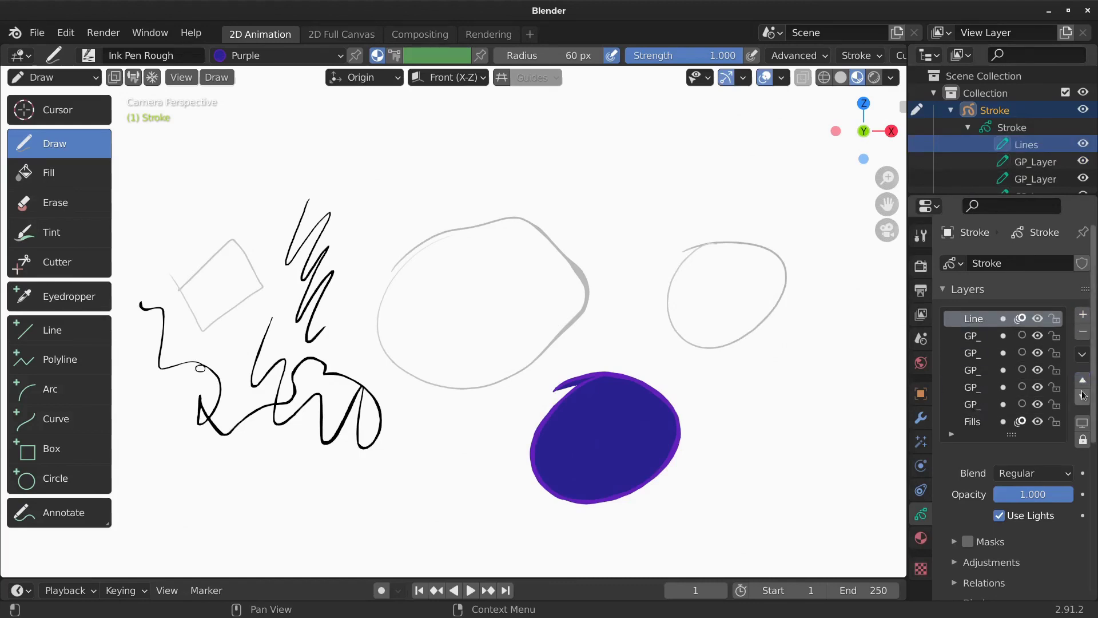
left_click(1083, 396)
left_click(1083, 396)
left_click(1083, 396)
left_click(1083, 396)
left_click(1082, 395)
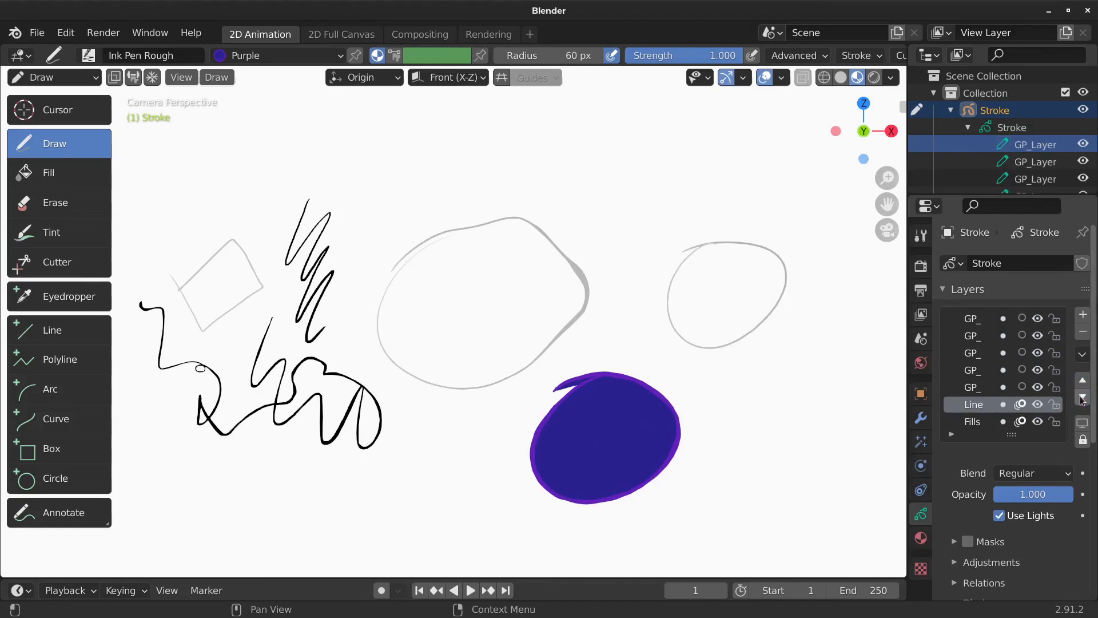
- Examine the Lines layer's blend modes and opacity, and switch the active layer to Fills and back to Lines
left_click(1054, 478)
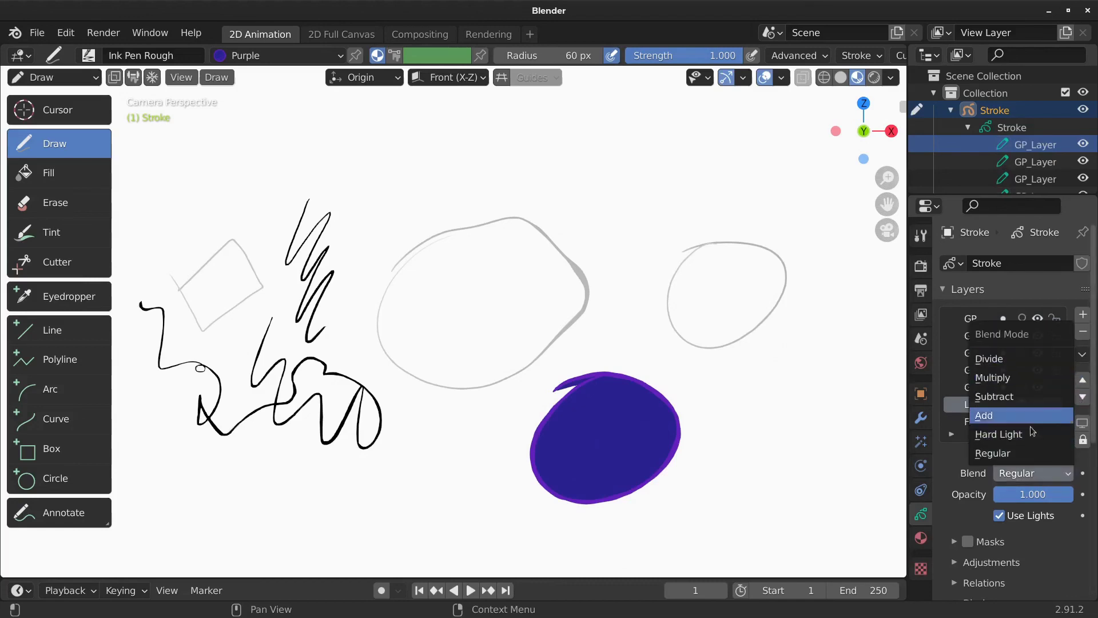
mouse_move(1030, 494)
left_mouse_down()
mouse_move(1002, 496)
mouse_move(1078, 495)
left_mouse_up()
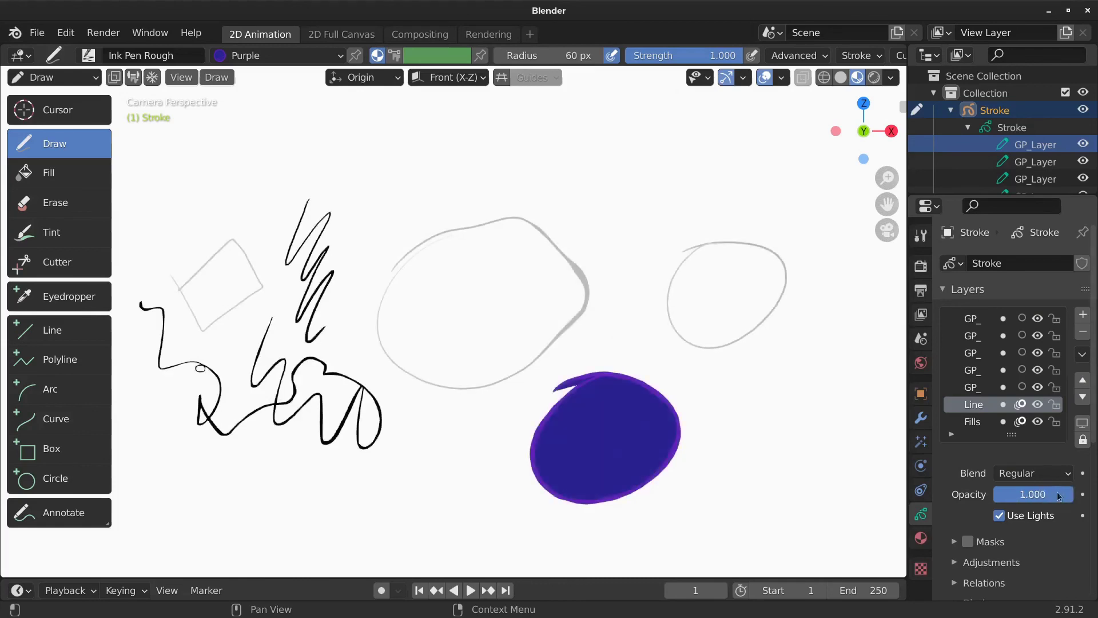
left_click(981, 424)
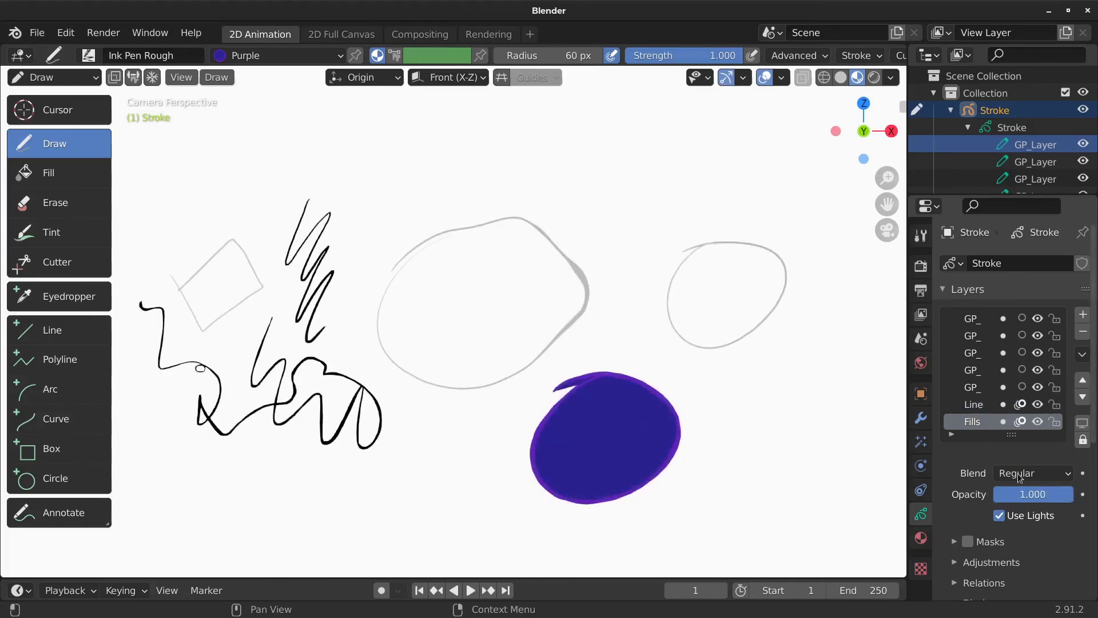
left_click(980, 404)
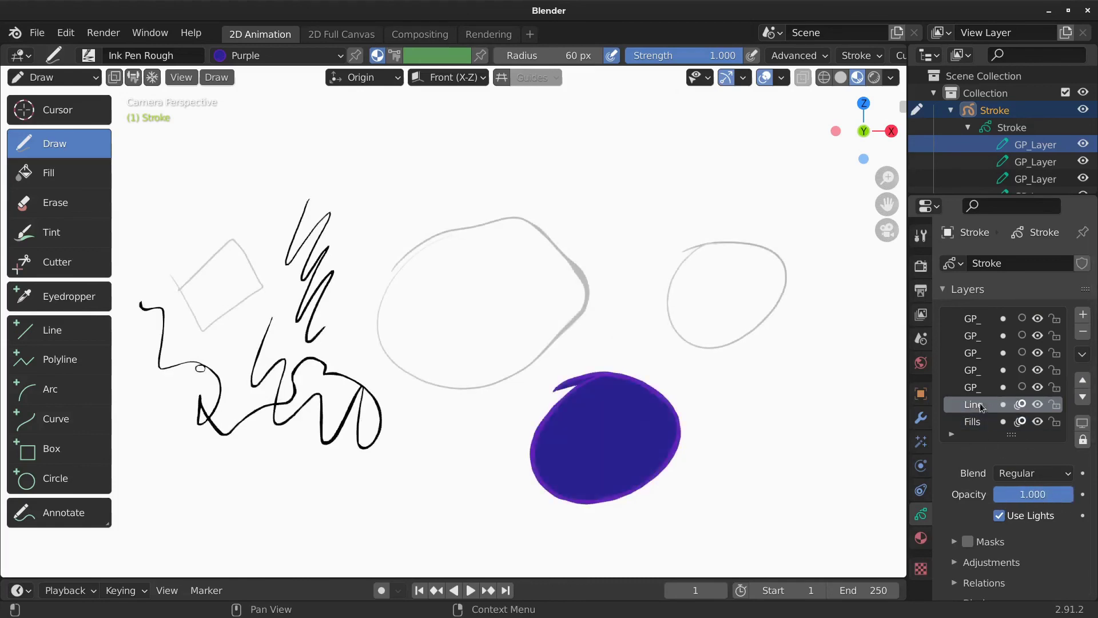
- Delete the five added GP_Layer layers, leaving only Lines and Fills
left_click(984, 318)
left_click(1083, 333)
left_click(1083, 333)
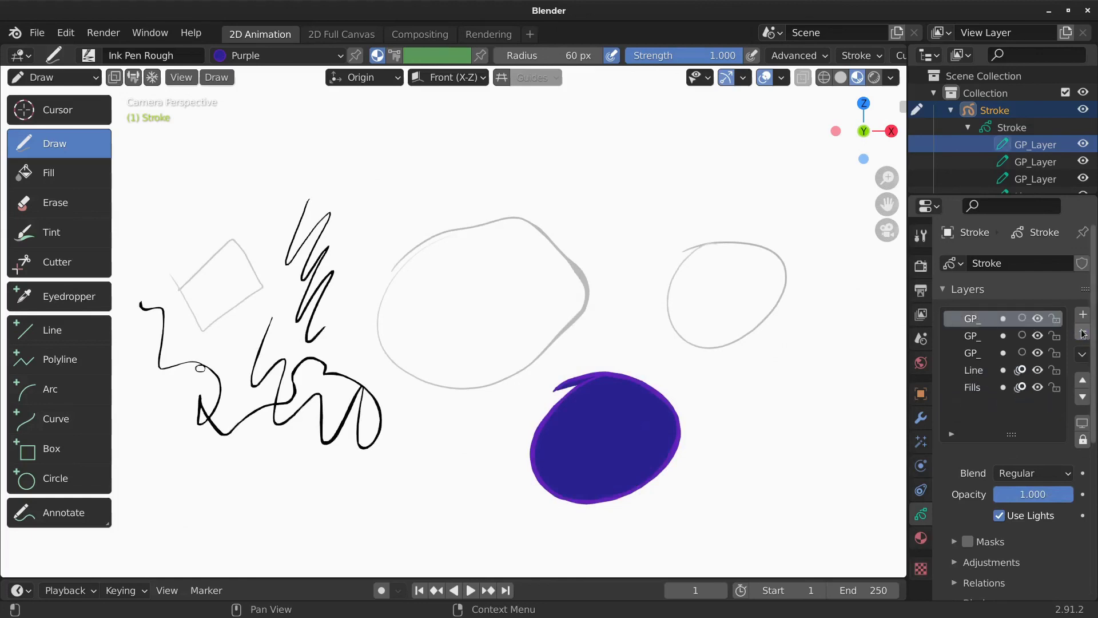
left_click(1083, 333)
left_click(1083, 332)
left_click(1083, 333)
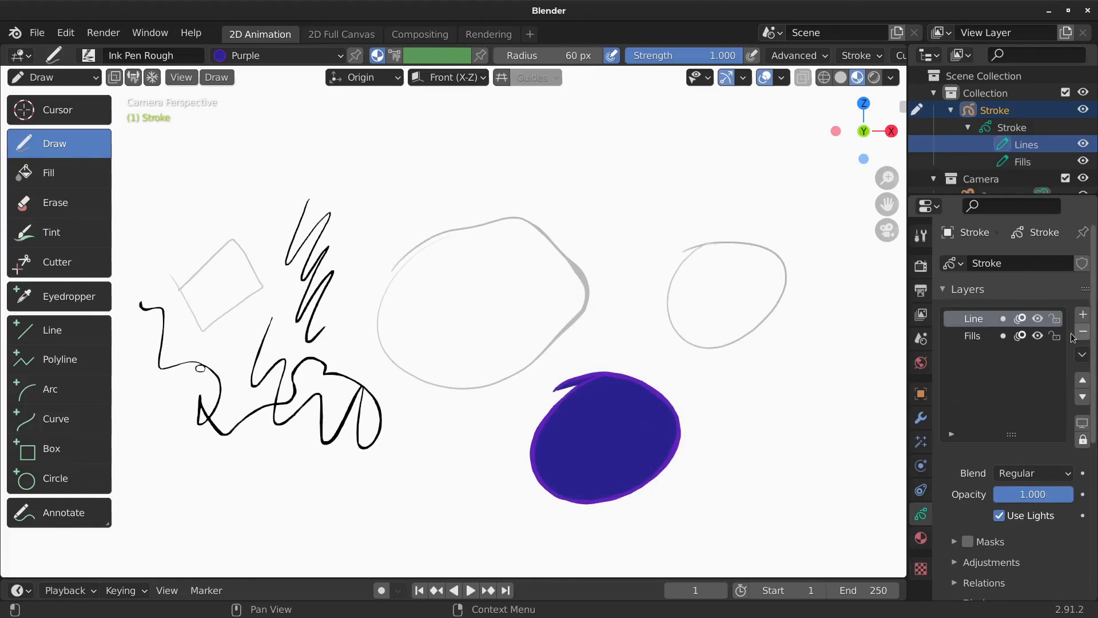
- Fill the small outlined ellipse on the Fills layer using the Fill tool with the Solid Fill material
left_click(975, 338)
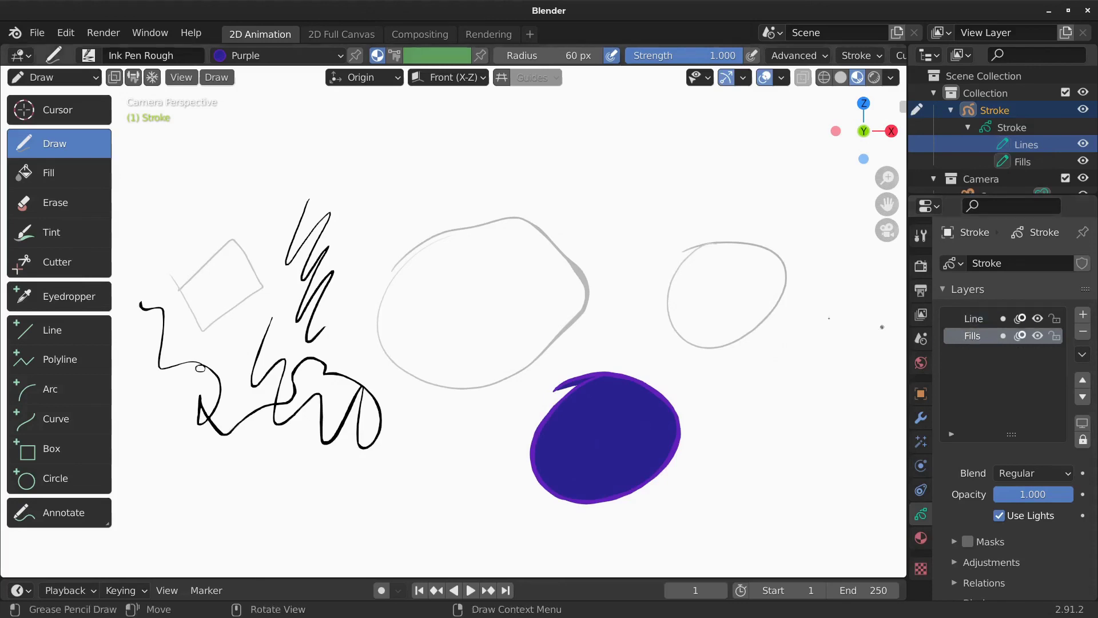
left_click(56, 181)
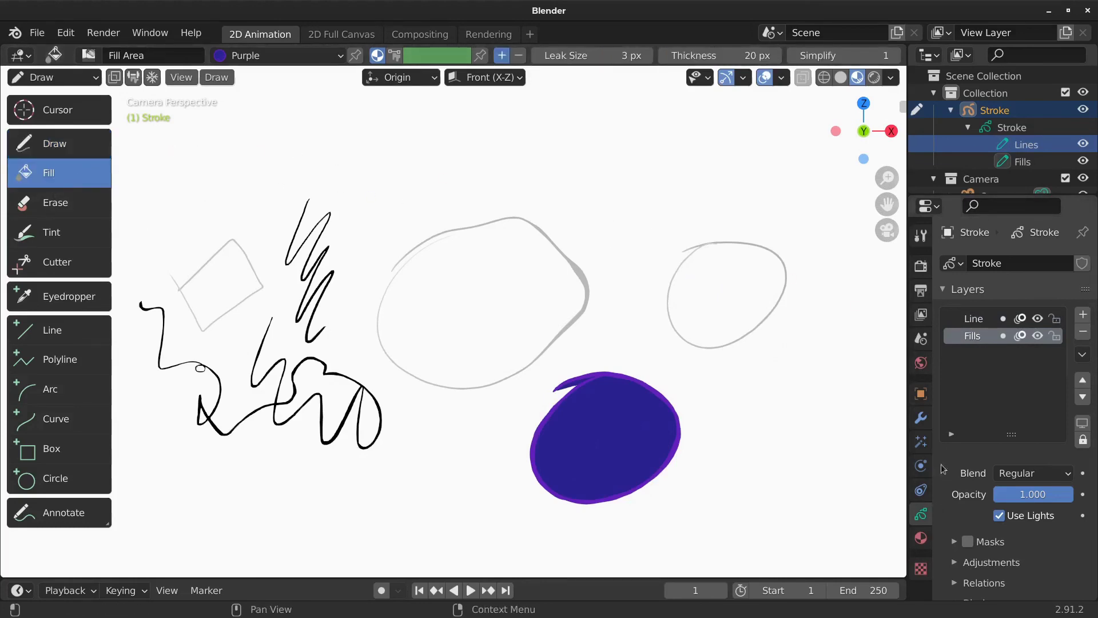
left_click(921, 538)
left_click(982, 303)
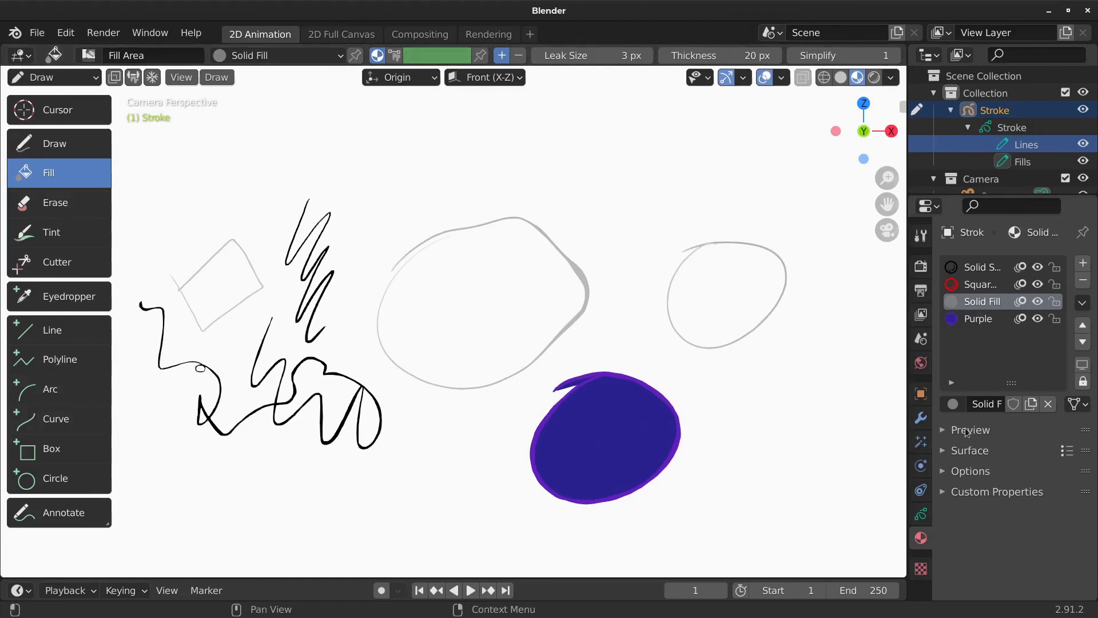
left_click(945, 451)
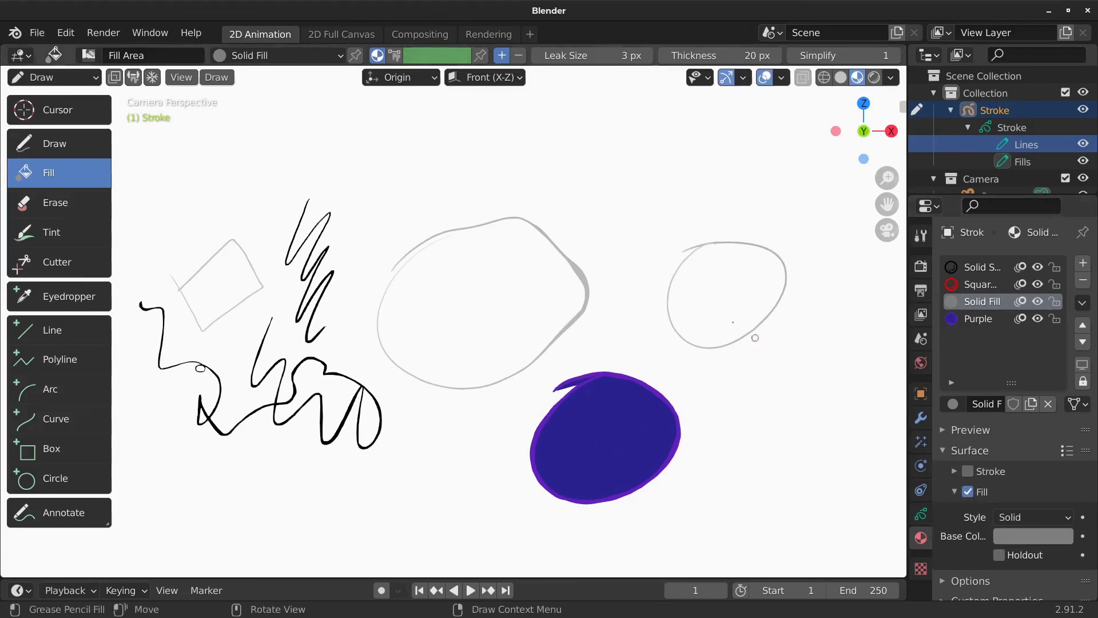
left_click(716, 285)
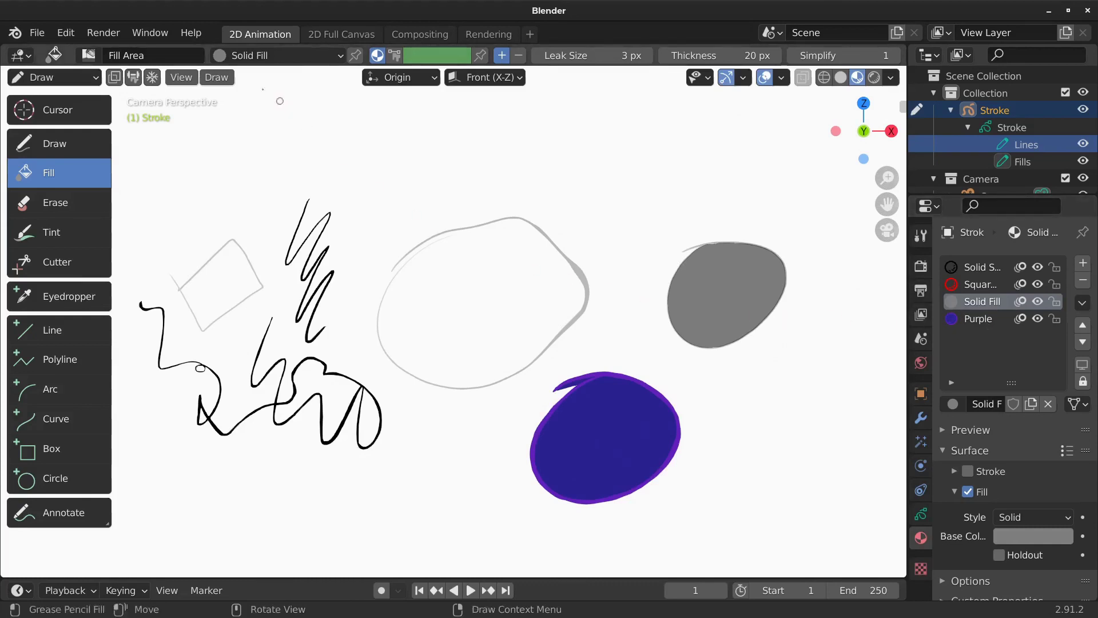
- In Sculpt Mode, set the Thickness brush radius to 98 px and try a stroke across the gray ellipse on the Fills layer
left_click(95, 79)
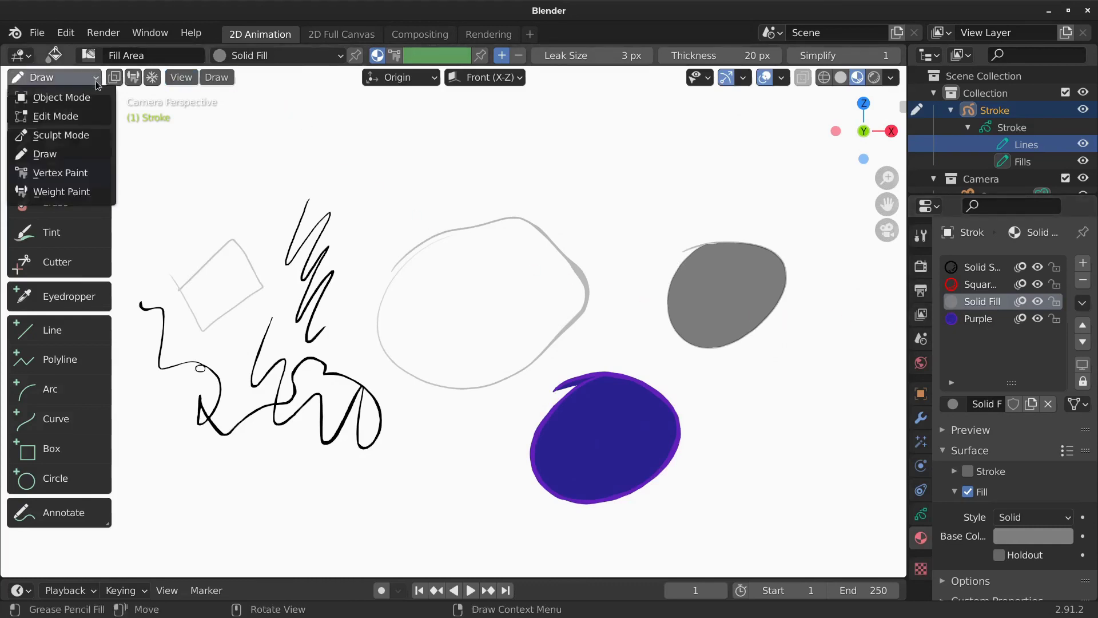
left_click(85, 136)
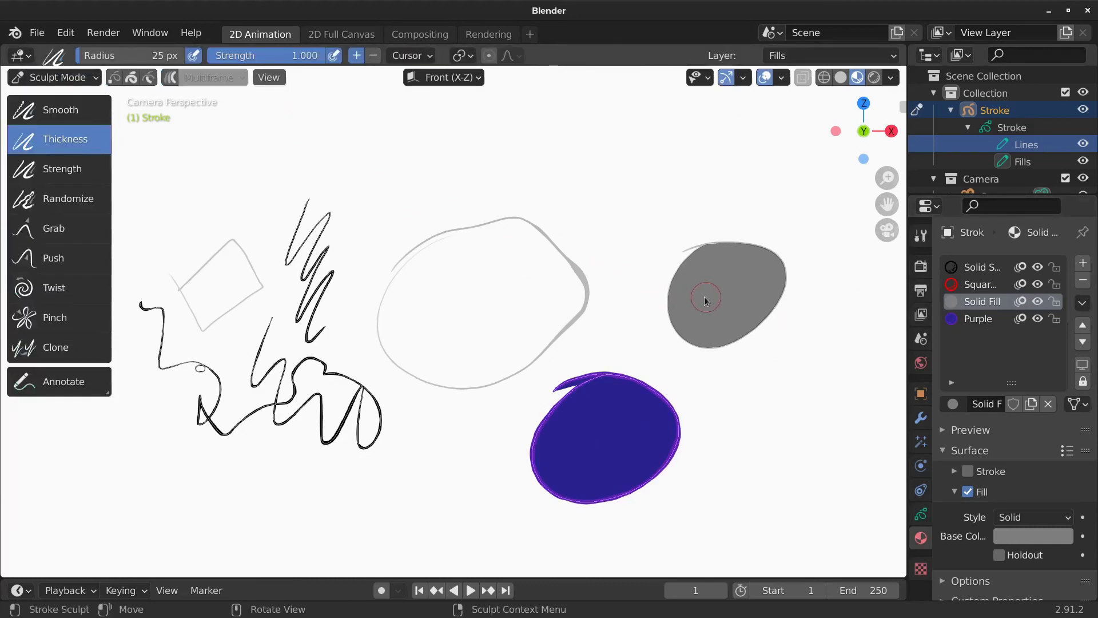
key("f")
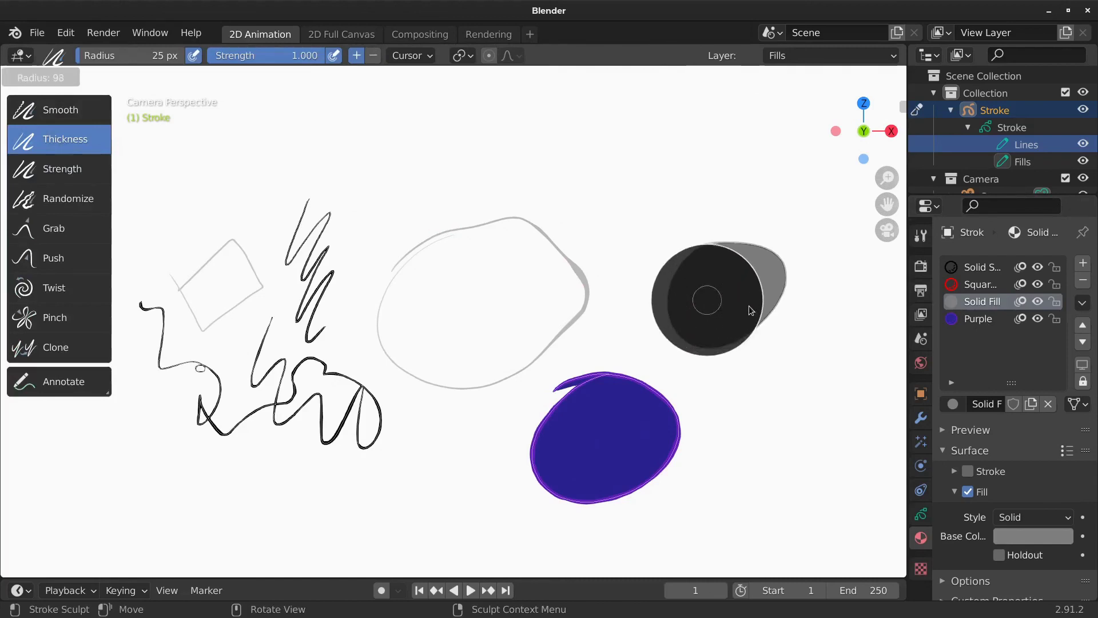
left_click(744, 279)
mouse_move(741, 248)
left_mouse_down()
mouse_move(757, 166)
mouse_move(816, 122)
mouse_move(773, 347)
mouse_move(733, 458)
left_mouse_up()
key("ctrl+z")
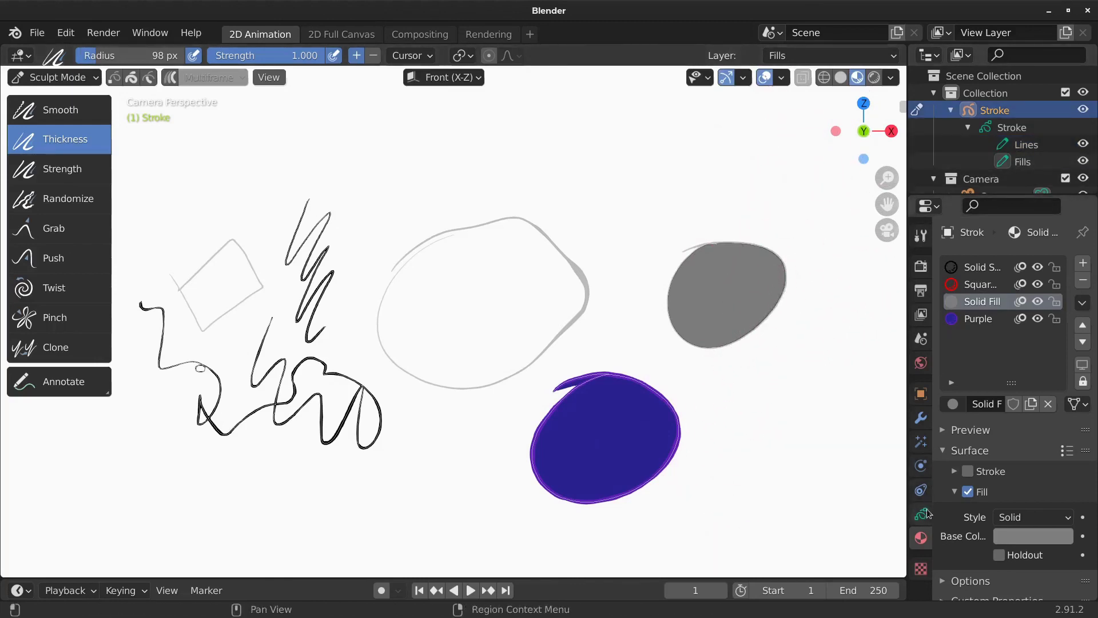
- Sculpt the gray ellipse's upper outline on the Lines layer with the Thickness brush at strength 1.000
left_click(1028, 147)
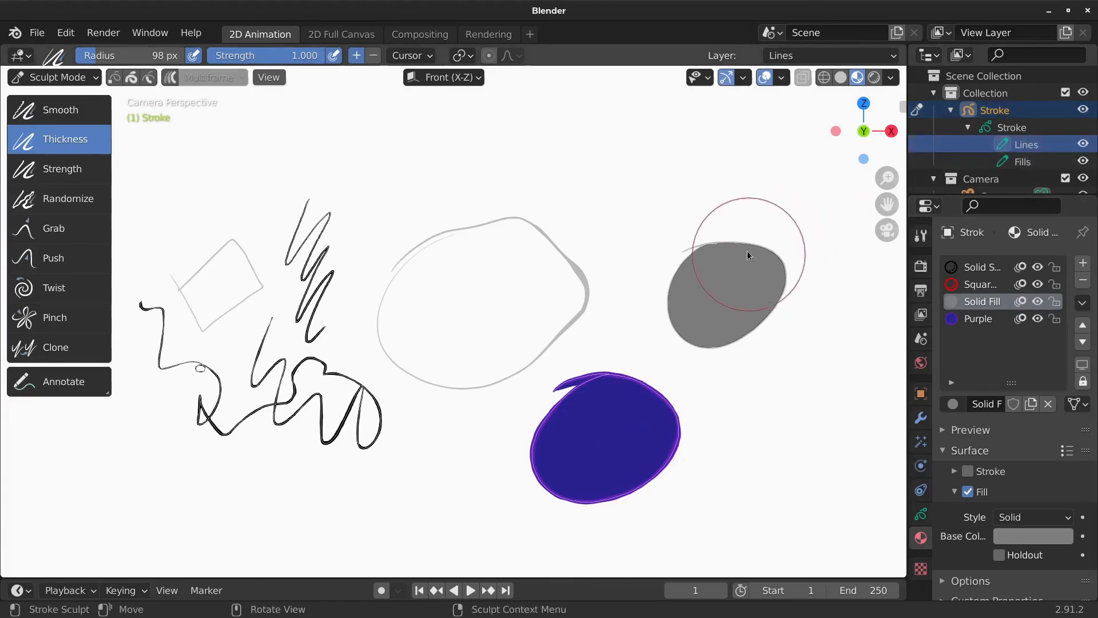
mouse_move(747, 244)
left_mouse_down()
mouse_move(744, 205)
mouse_move(719, 155)
mouse_move(736, 203)
left_mouse_up()
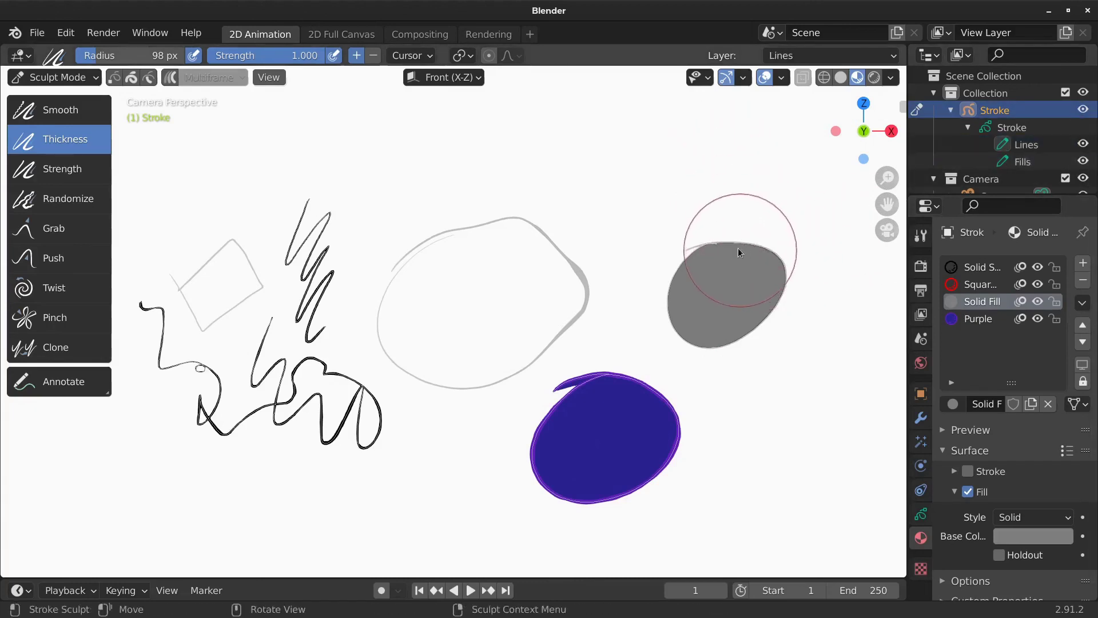
key("shift+f")
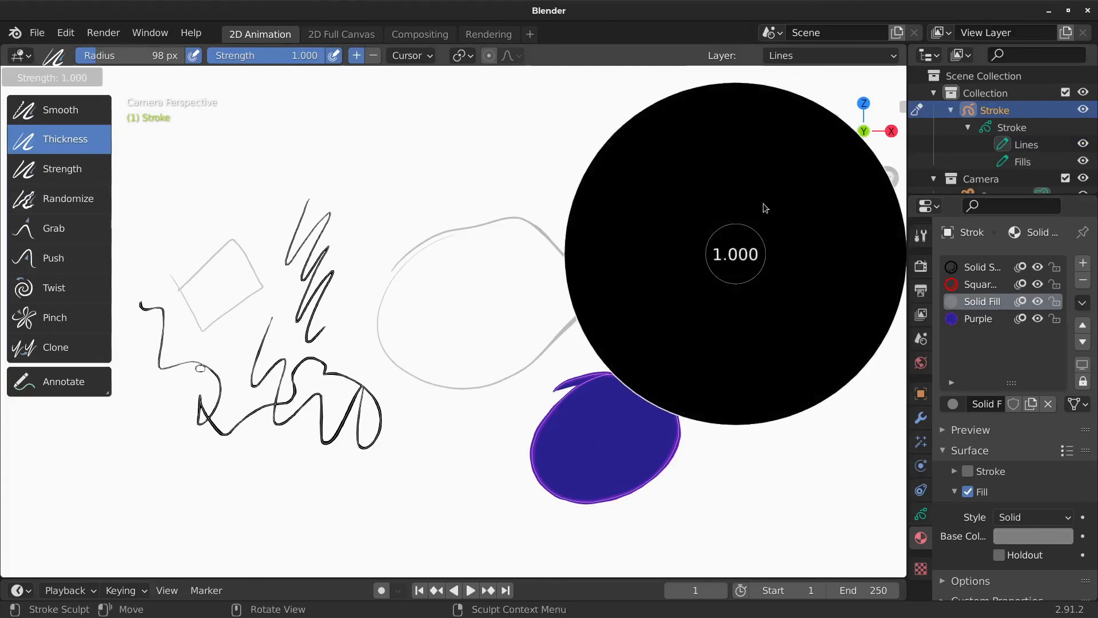
left_click(741, 242)
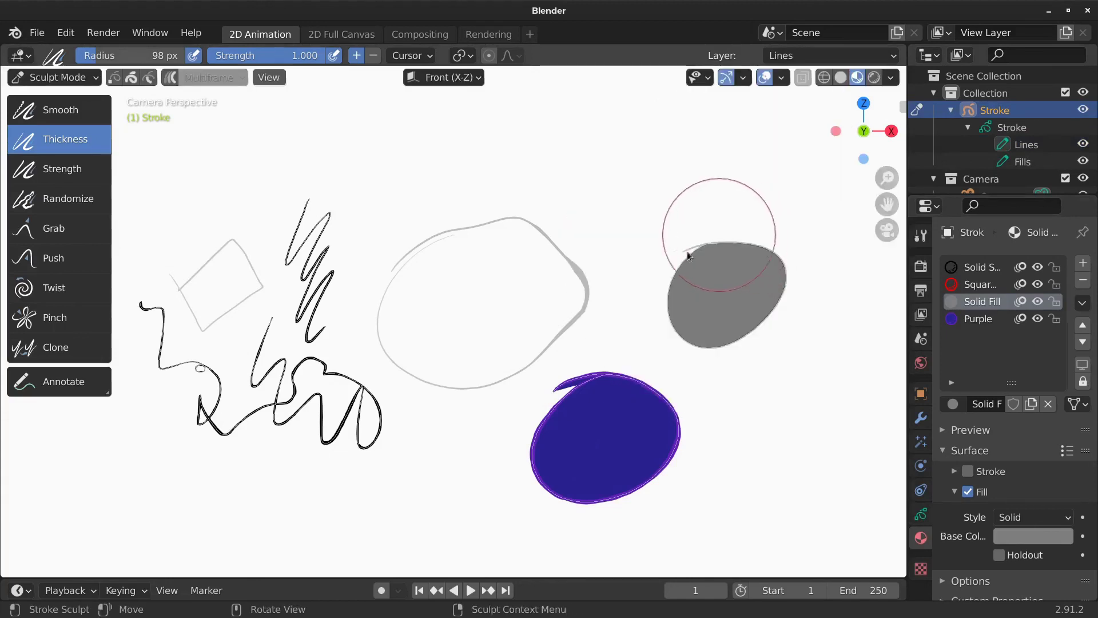
- Reshape the gray ellipse's upper edge and side with the Grab brush at 100 px radius
left_click(55, 228)
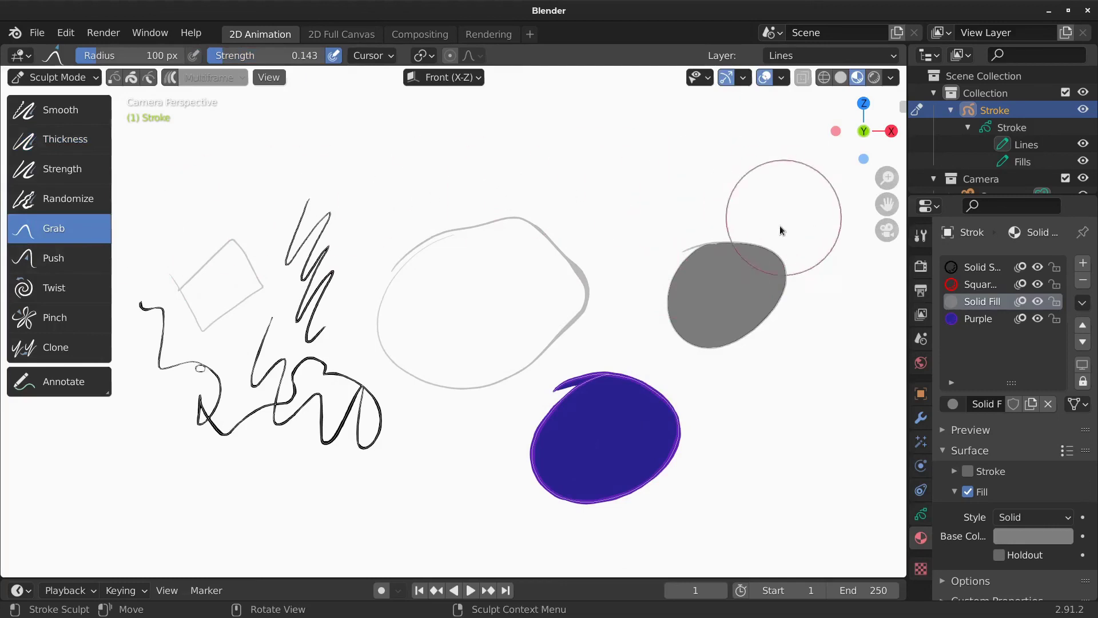
mouse_move(772, 234)
left_mouse_down()
mouse_move(756, 245)
mouse_move(706, 152)
left_mouse_up()
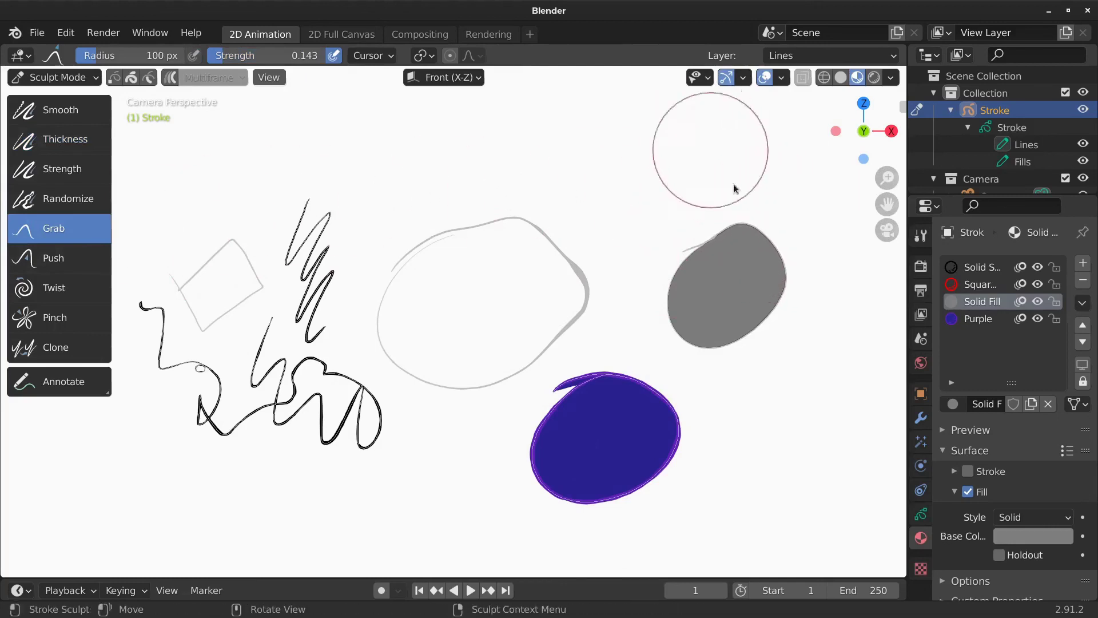
mouse_move(781, 254)
left_mouse_down()
mouse_move(801, 290)
mouse_move(819, 385)
mouse_move(775, 350)
mouse_move(667, 193)
mouse_move(694, 242)
mouse_move(805, 265)
mouse_move(765, 328)
mouse_move(737, 338)
mouse_move(787, 257)
mouse_move(715, 241)
left_mouse_up()
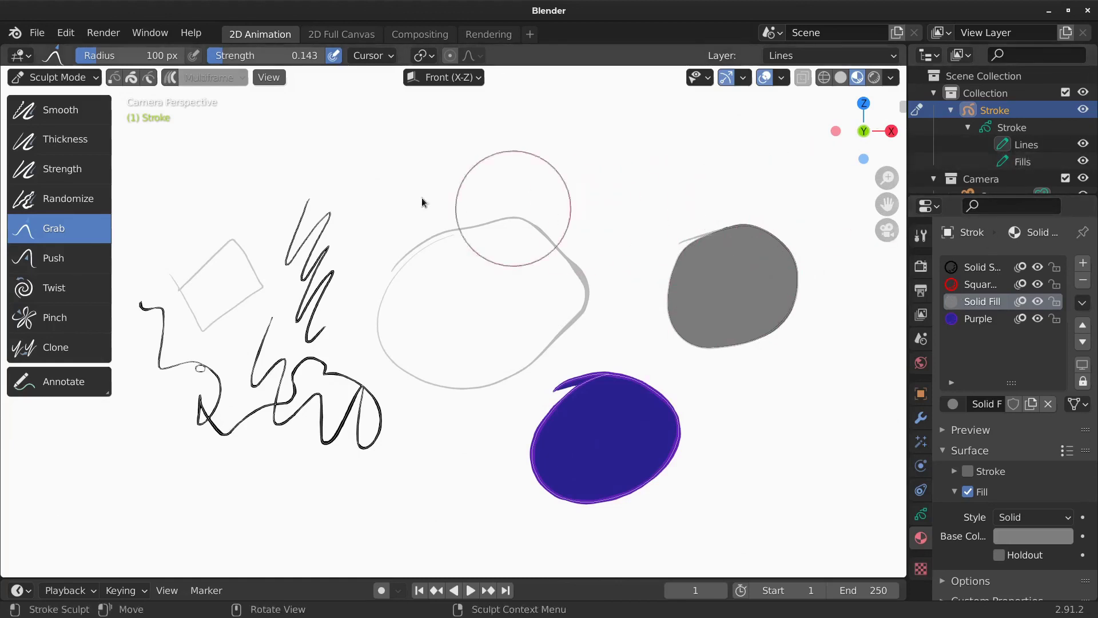
- In Edit Mode, move the large unfilled outline stroke up and slightly to the right
left_click(92, 78)
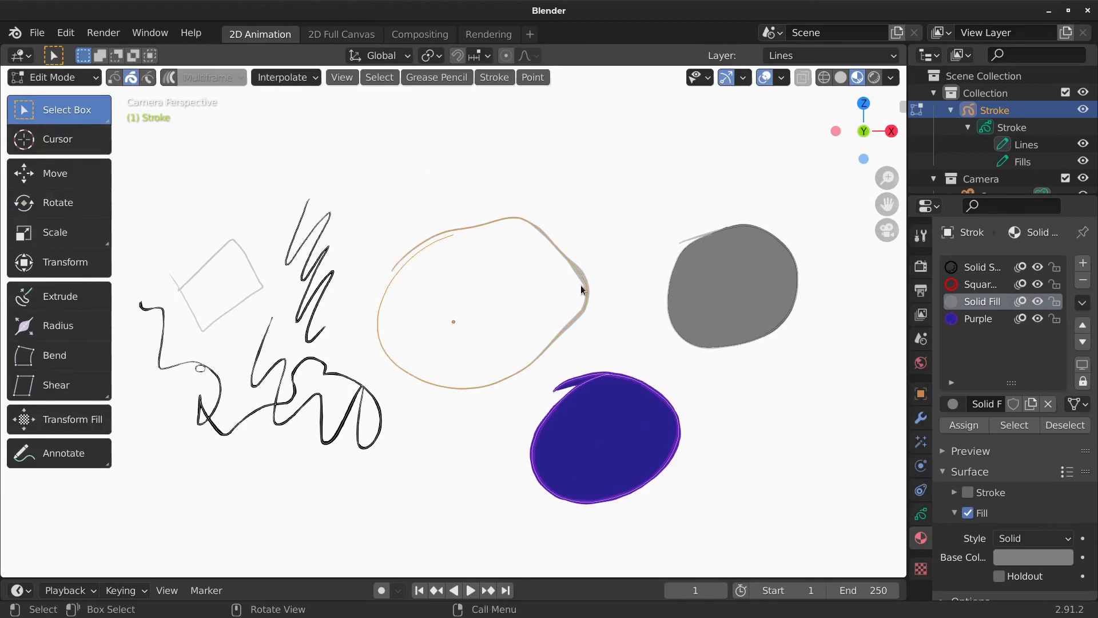
key("g")
left_click(600, 211)
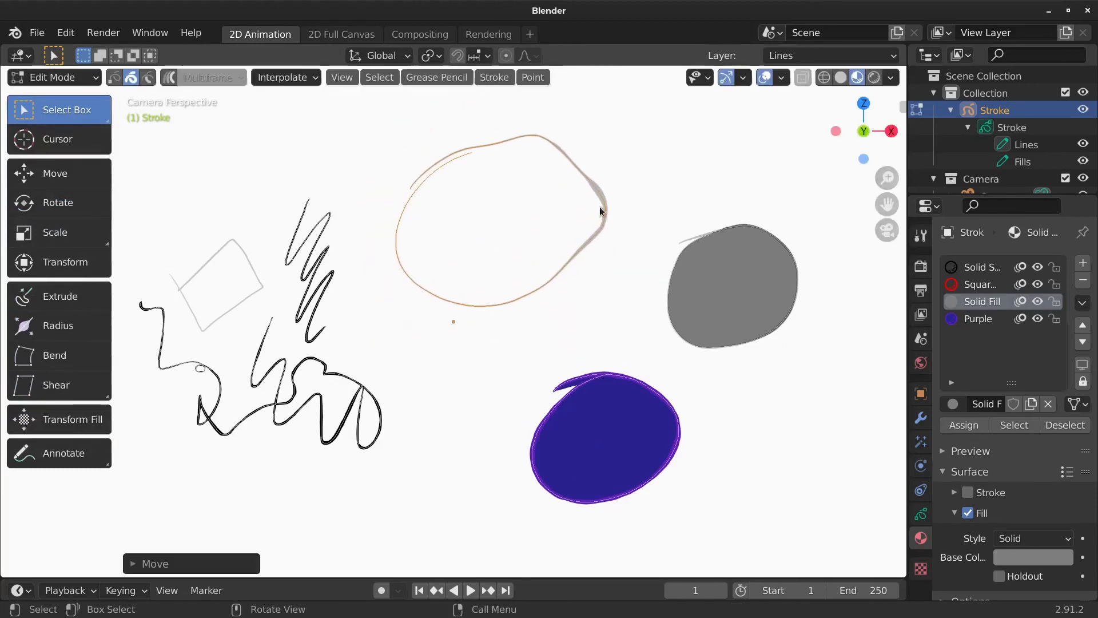
- Try moving, rotating and enlarging the black zigzag stroke, and undo the transformation
left_click(319, 274)
key("g")
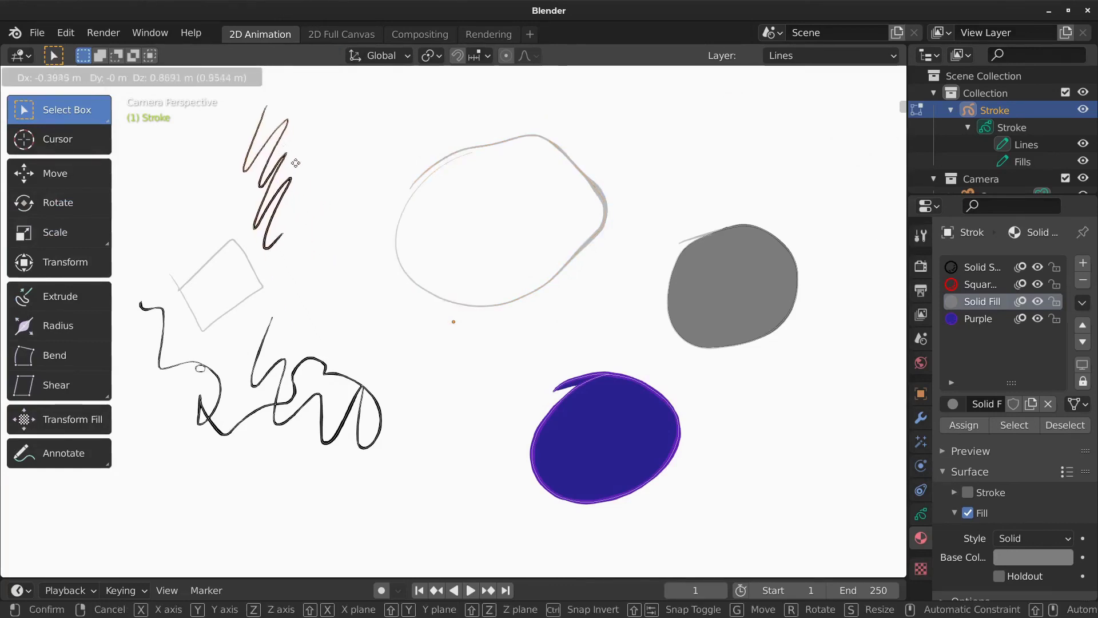
key("r")
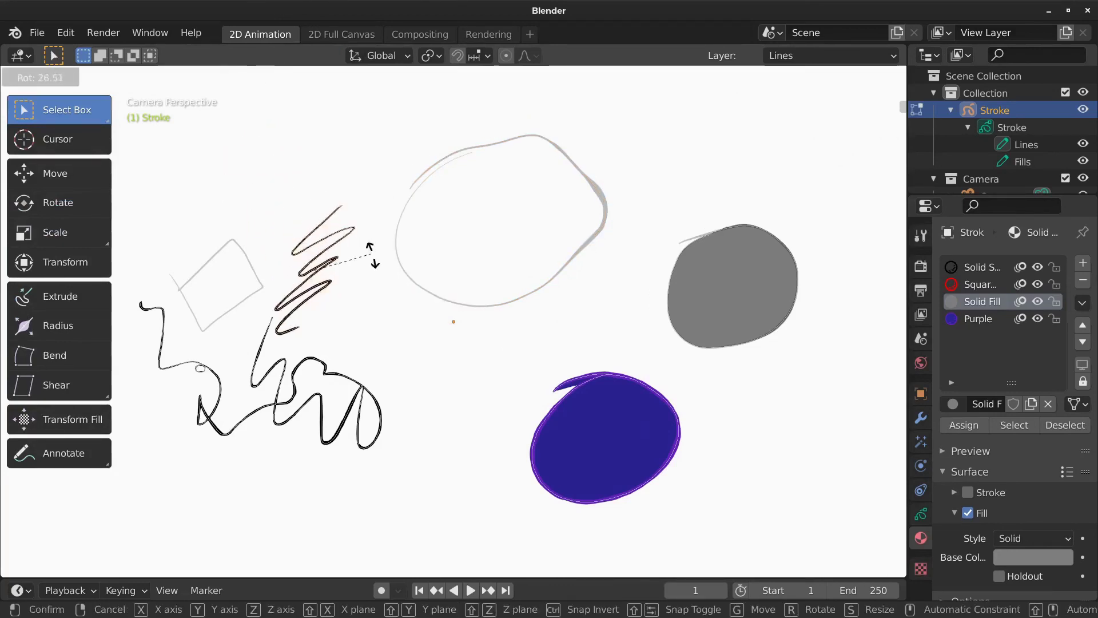
key("s")
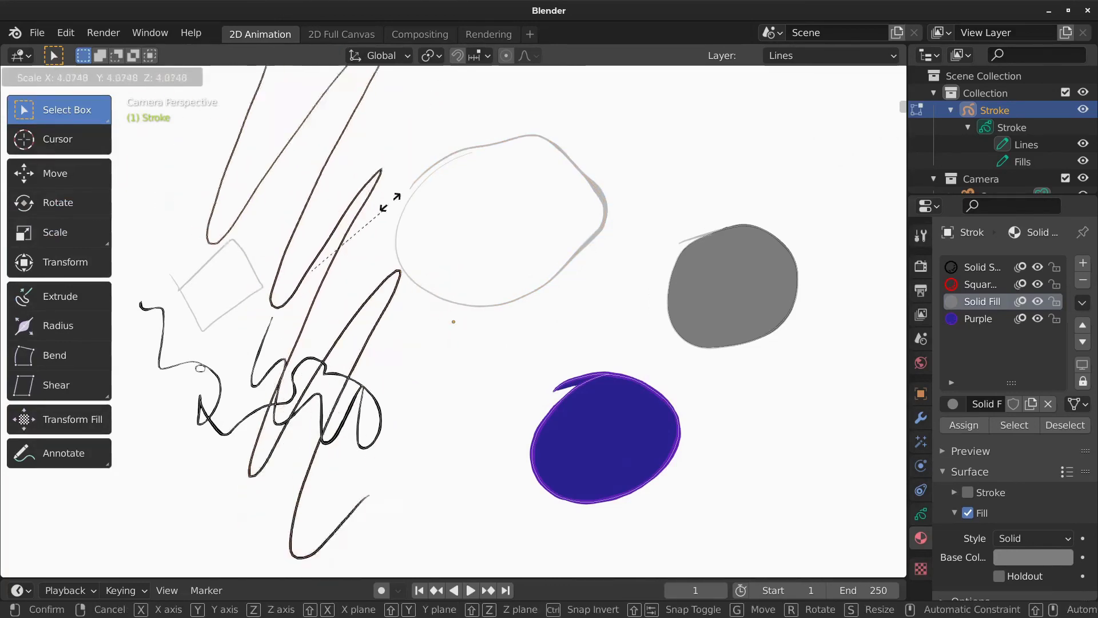
left_click(357, 260)
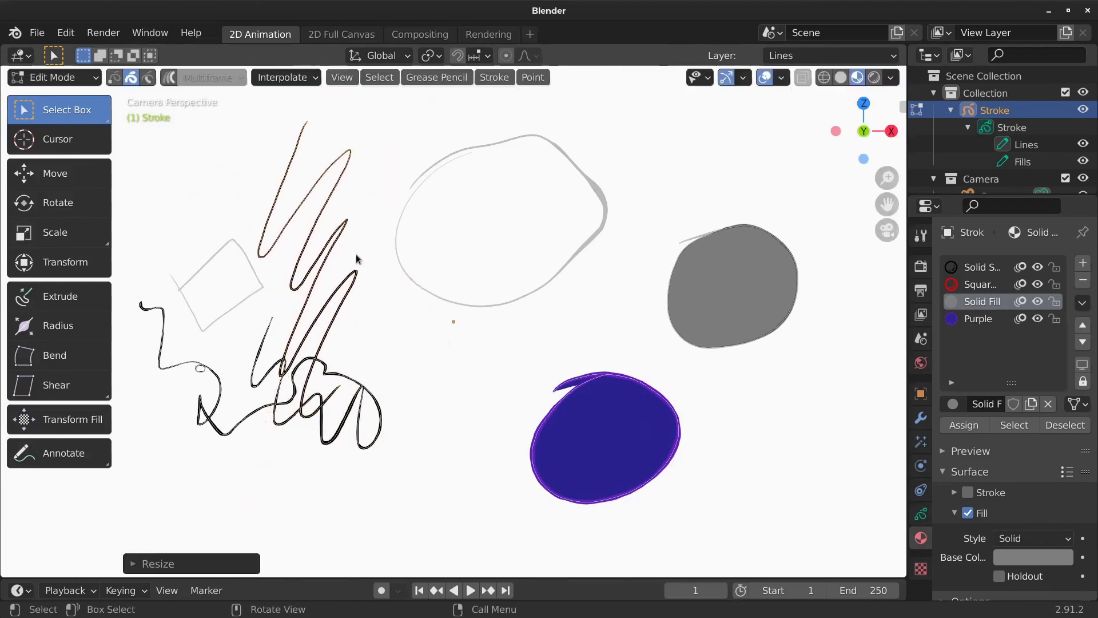
key("ctrl+z")
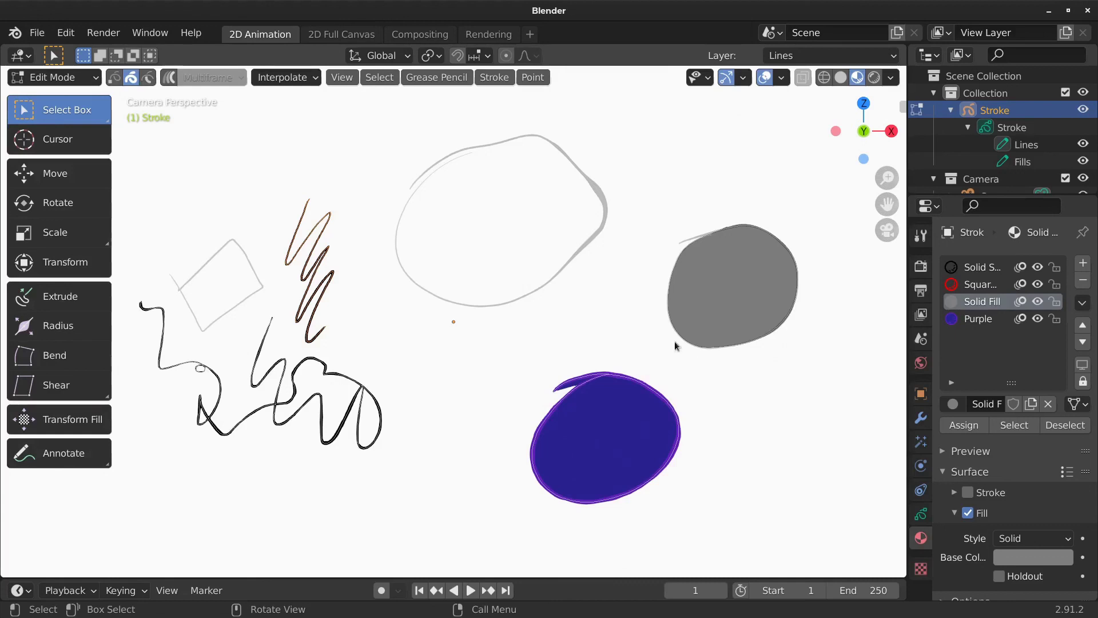
- Switch the Grease Pencil object from Edit Mode back to Draw mode
left_click(94, 77)
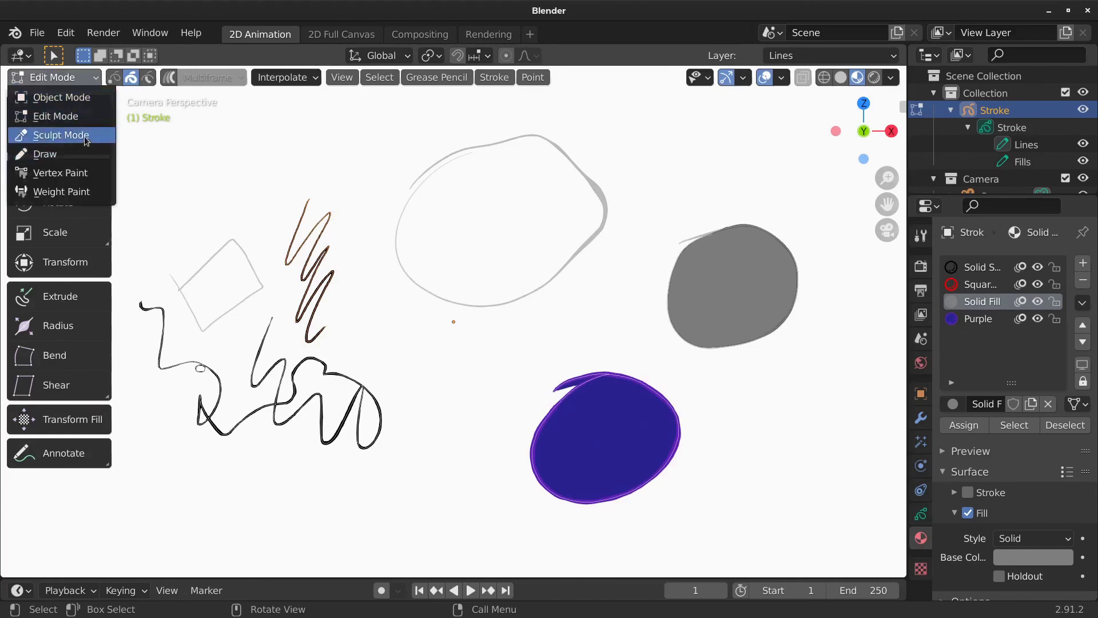
left_click(92, 78)
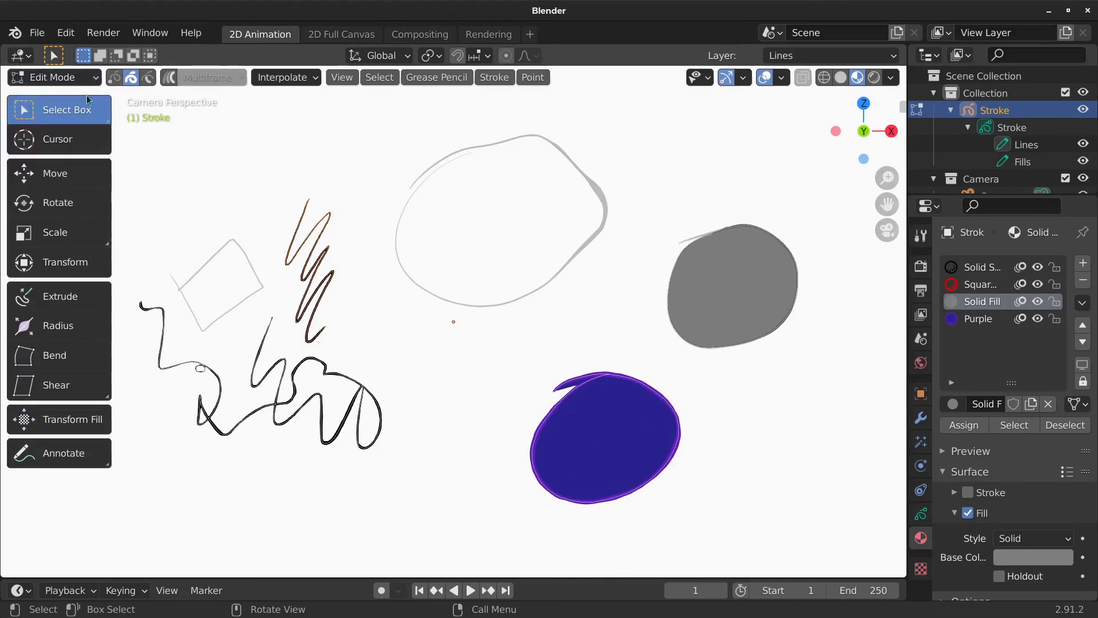
left_click(86, 78)
left_click(80, 154)
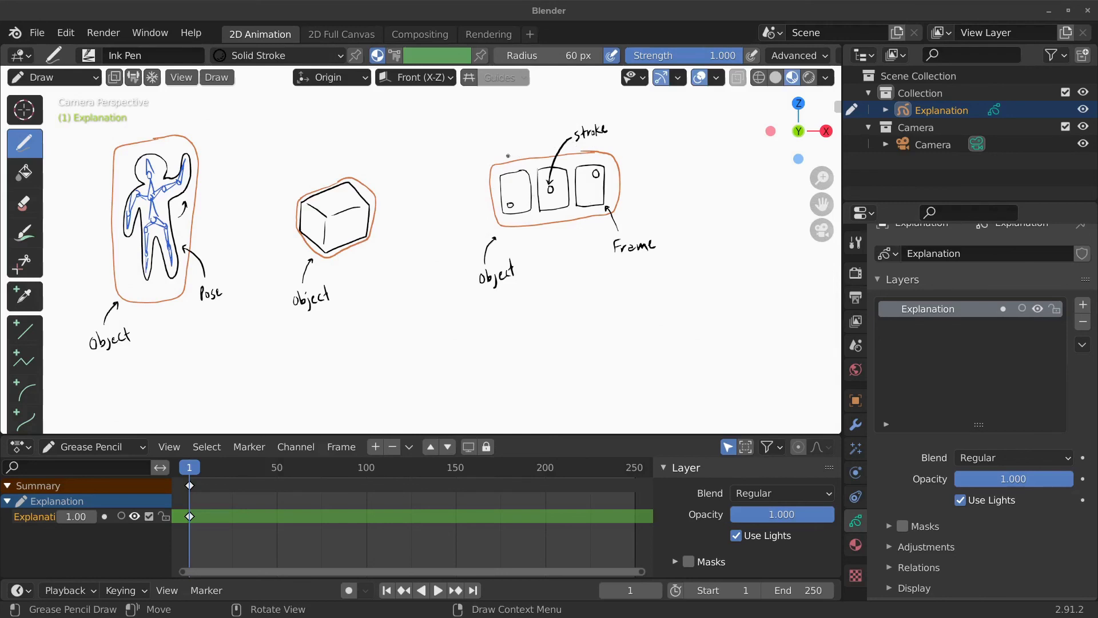
- Write the frame numbers 1, 5 and 10 beneath the three frame sketches in the Explanation drawing
mouse_move(515, 217)
left_mouse_down()
mouse_move(519, 226)
mouse_move(593, 210)
left_mouse_up()
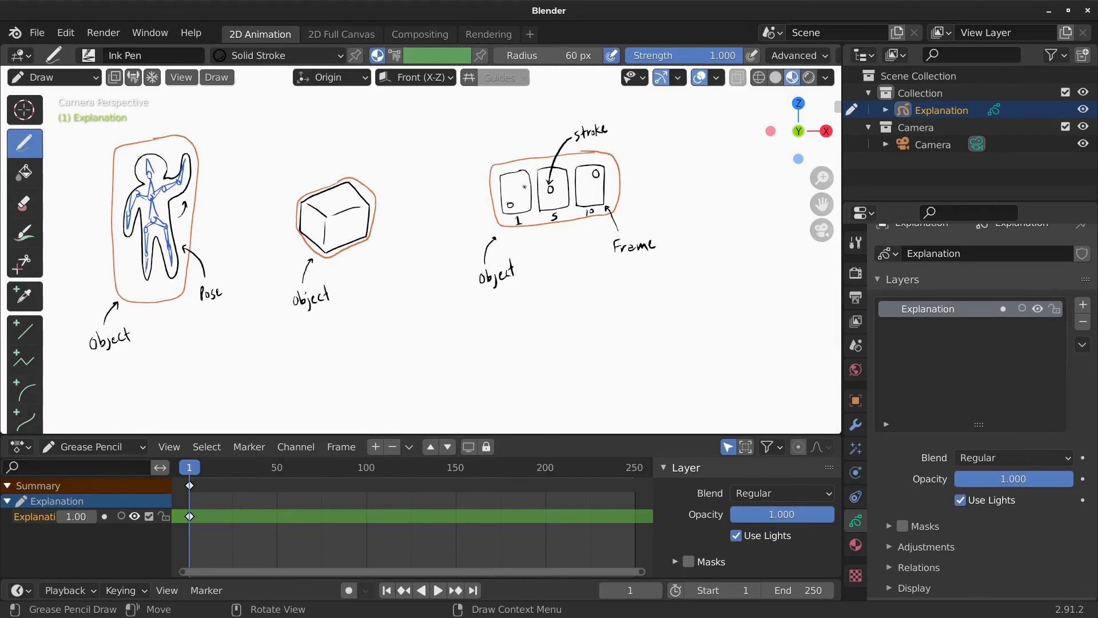
left_click_drag(514, 170, 521, 170)
- Hide the Explanation drawing and add a cube mesh to the scene
middle_click_drag(364, 286, 436, 250)
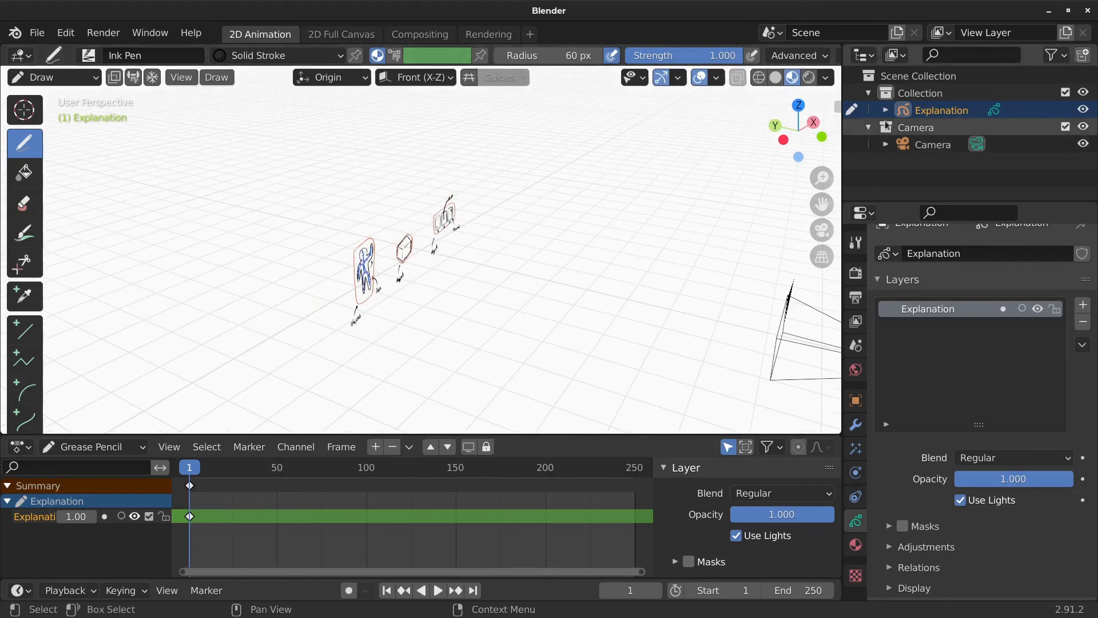
left_click(1083, 109)
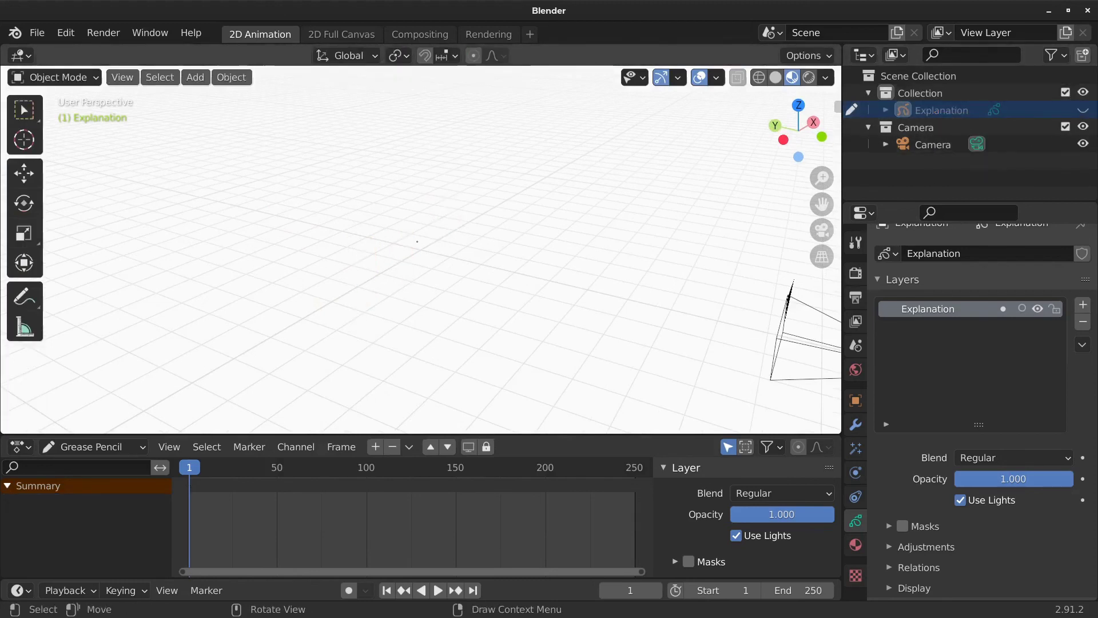
middle_click_drag(401, 282, 415, 264)
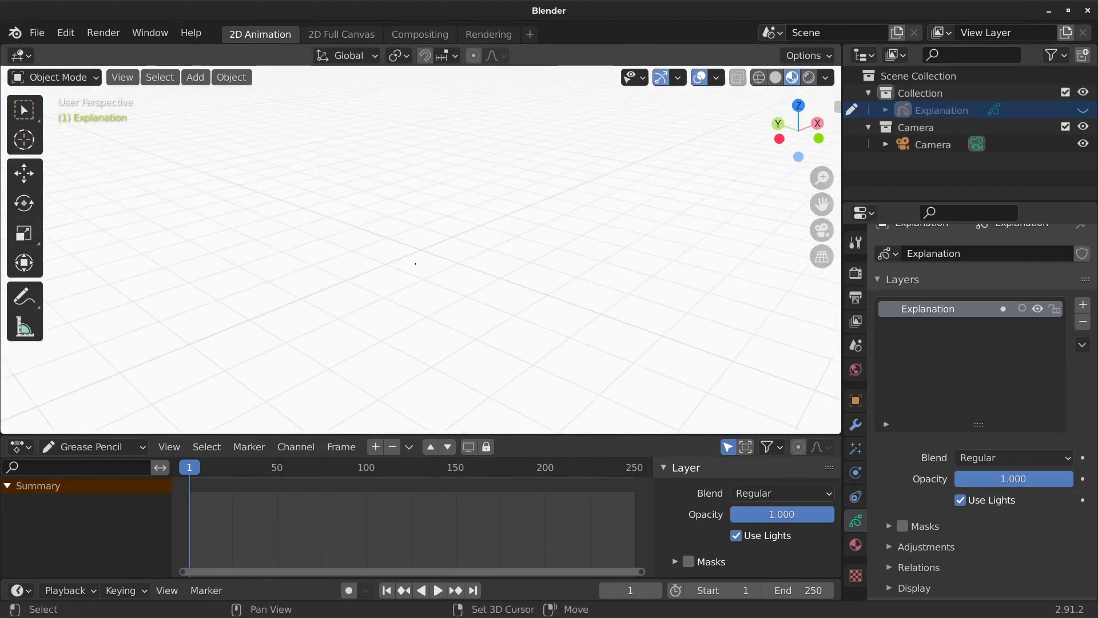
key("shift+a")
mouse_move(416, 264)
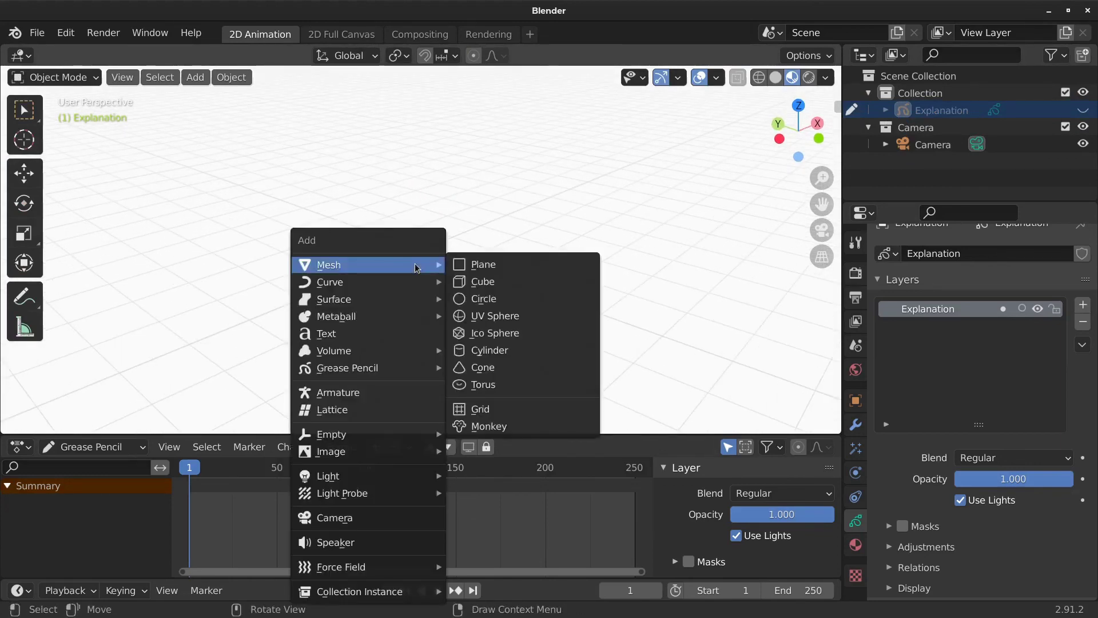
left_click(506, 284)
scroll(506, 281, "down", 4)
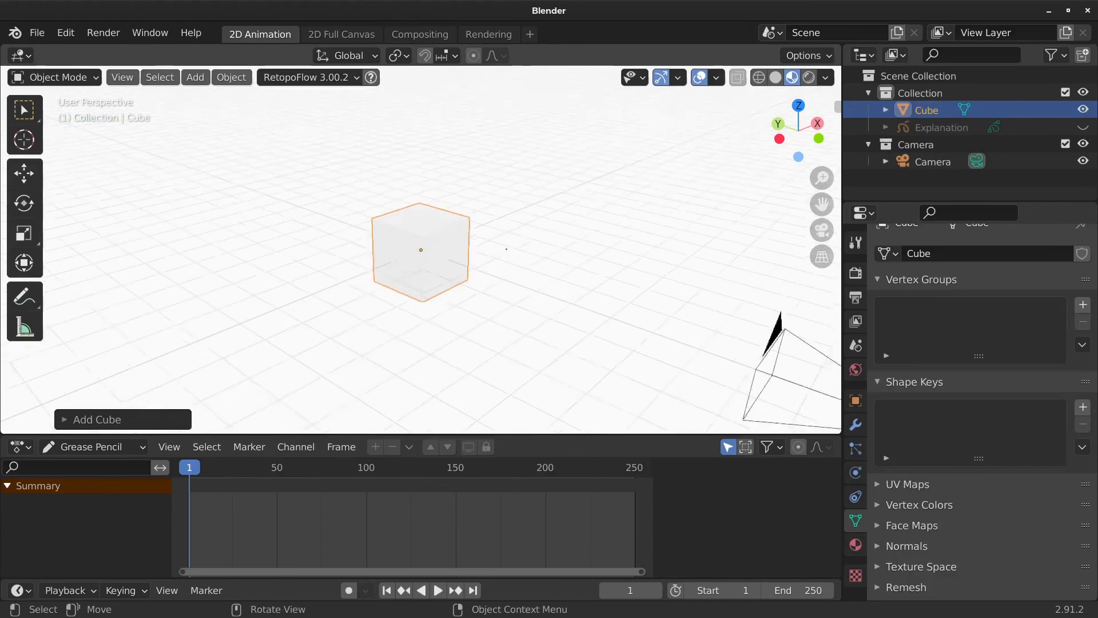
middle_click_drag(498, 259, 448, 277)
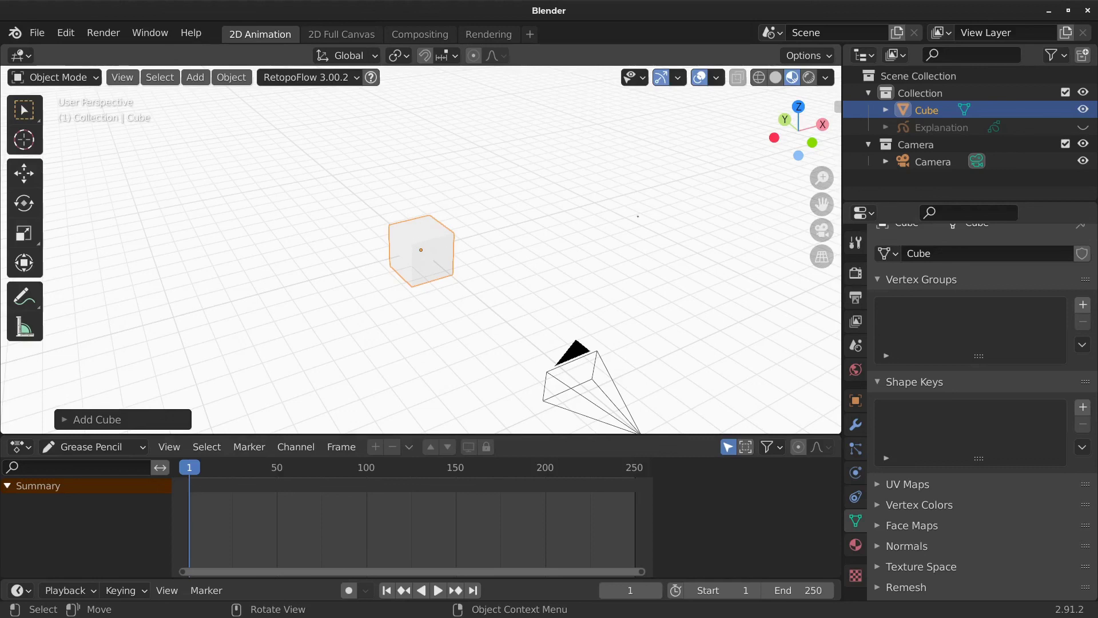
- Add a Grease Pencil Stroke object, move it along the global X axis until it sits beside the cube, and deselect it
key("shift+a")
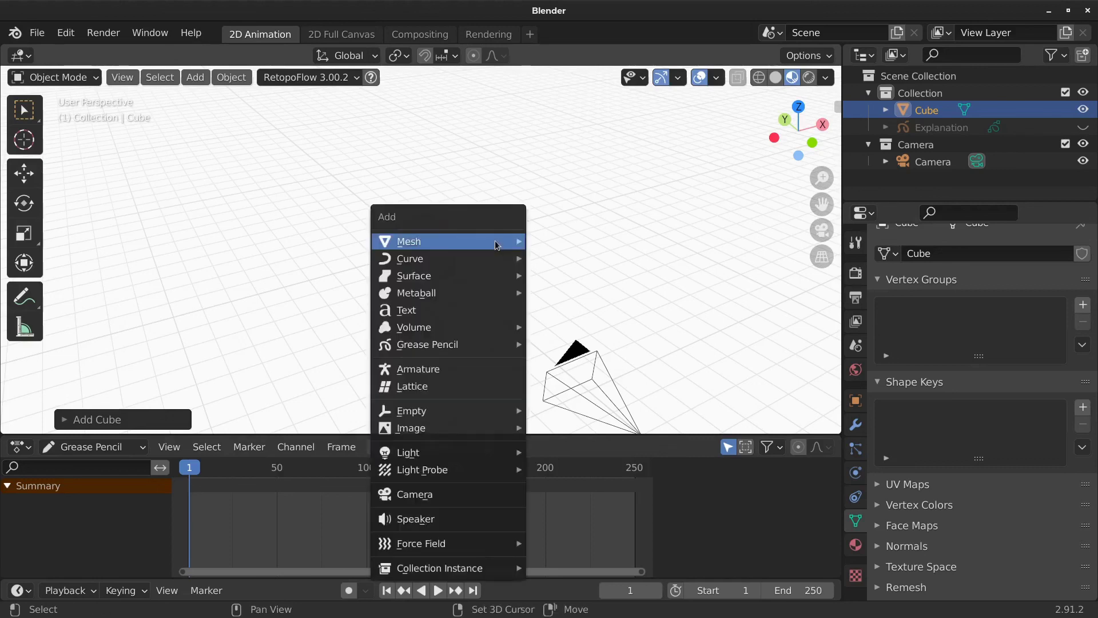
mouse_move(457, 344)
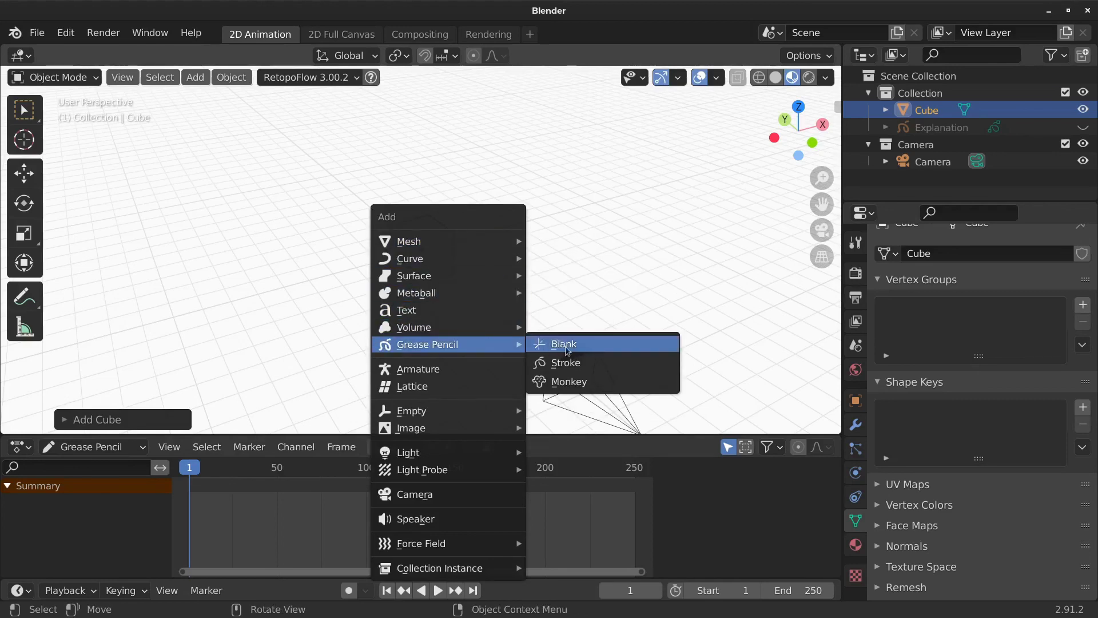
left_click(564, 365)
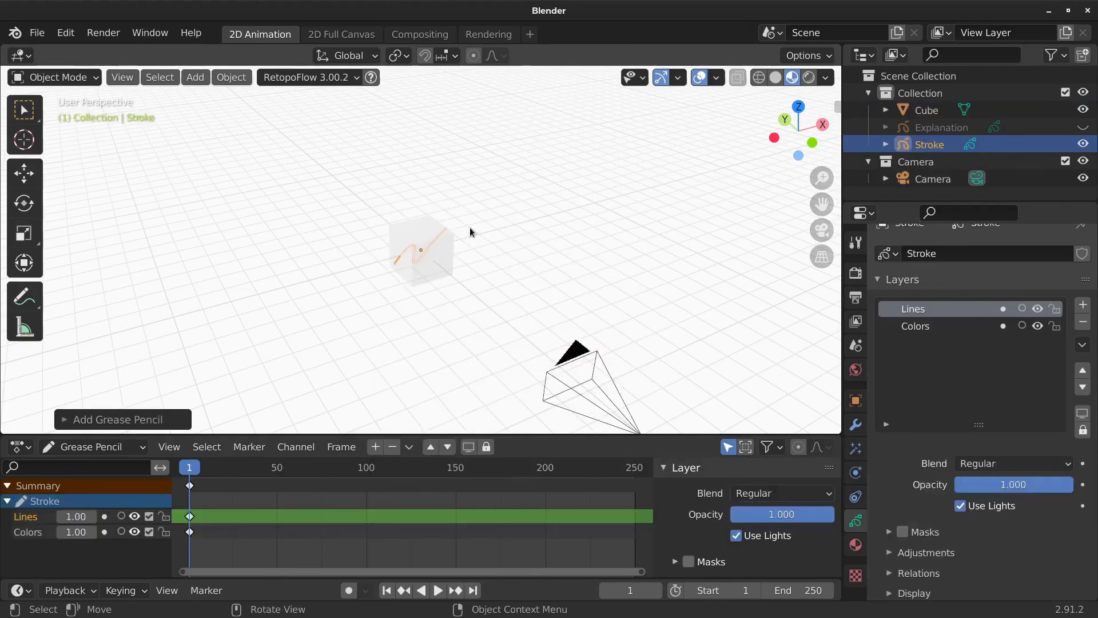
key("g")
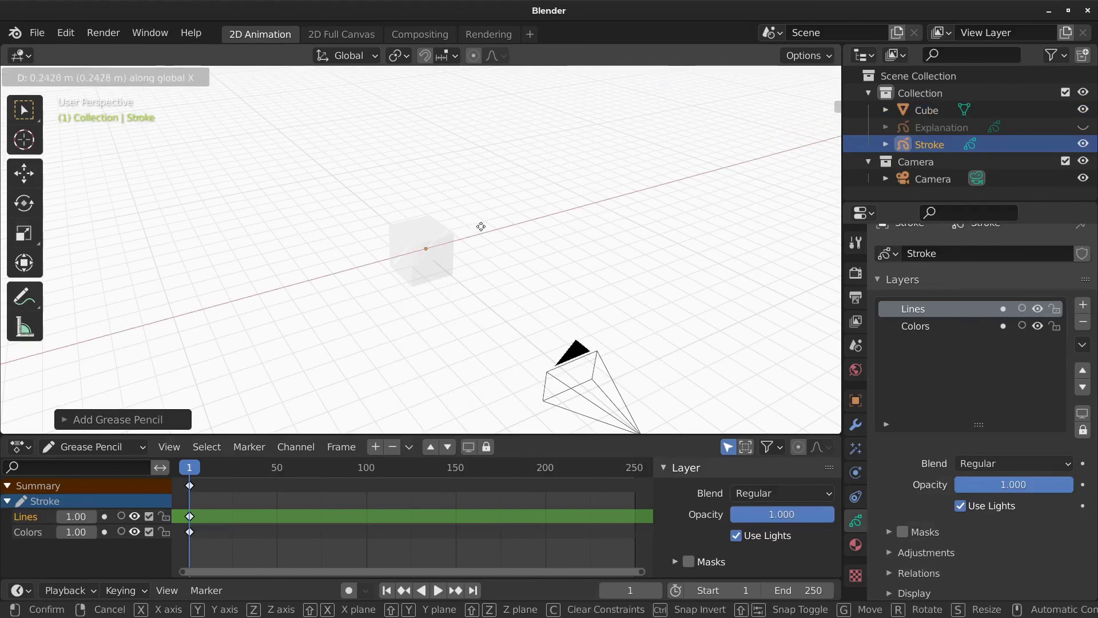
left_click(494, 231)
middle_click_drag(554, 281, 534, 264)
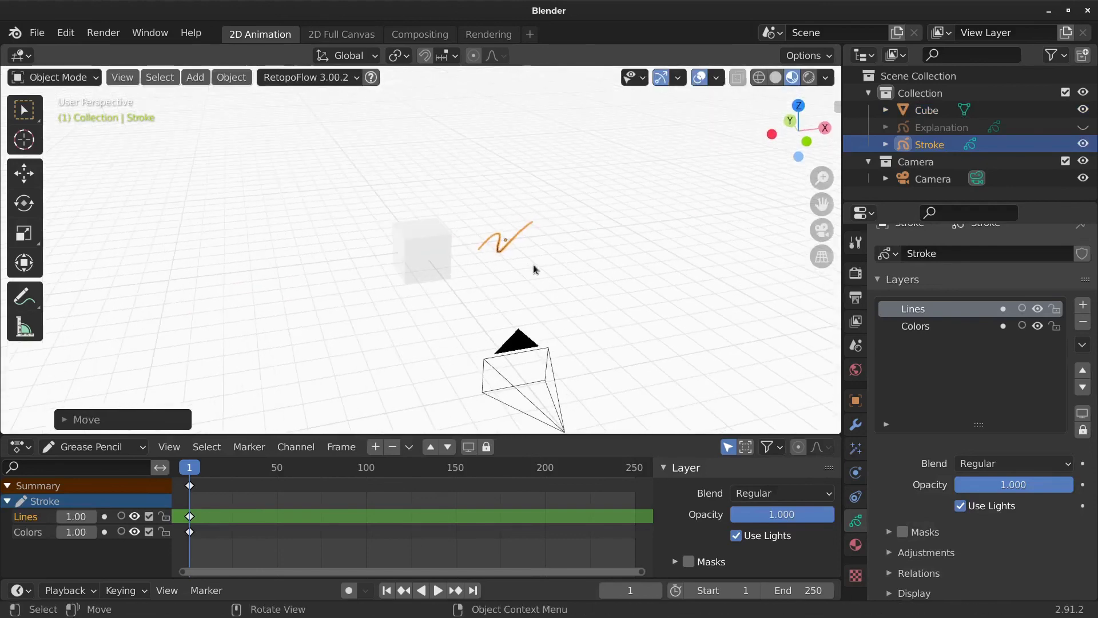
left_click(538, 266)
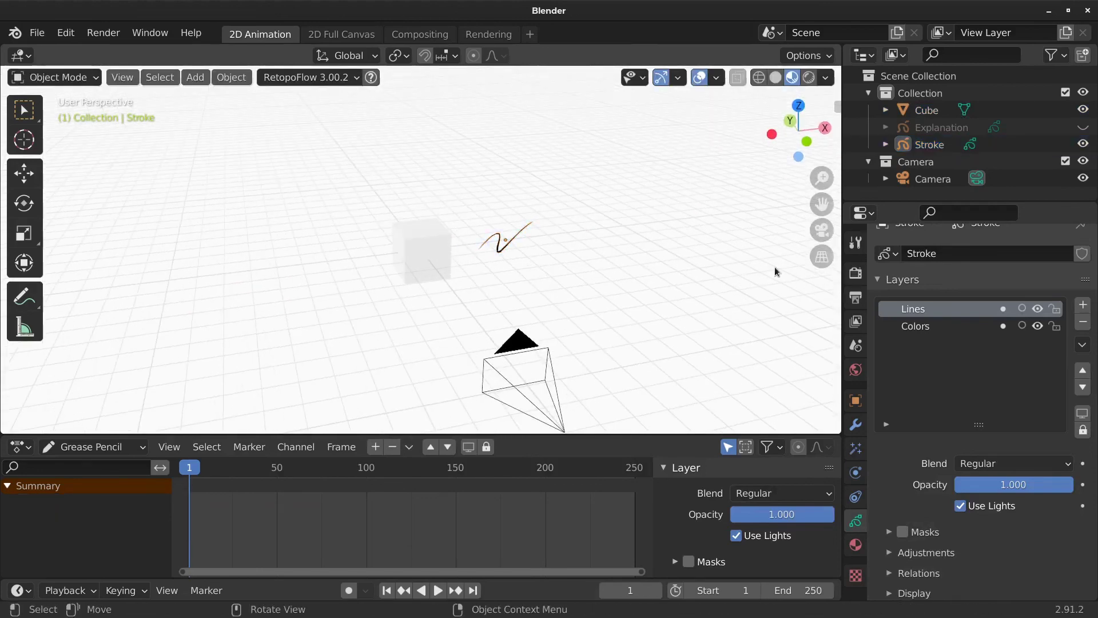
- Darken the World background colour from white to a light grey
left_click(857, 370)
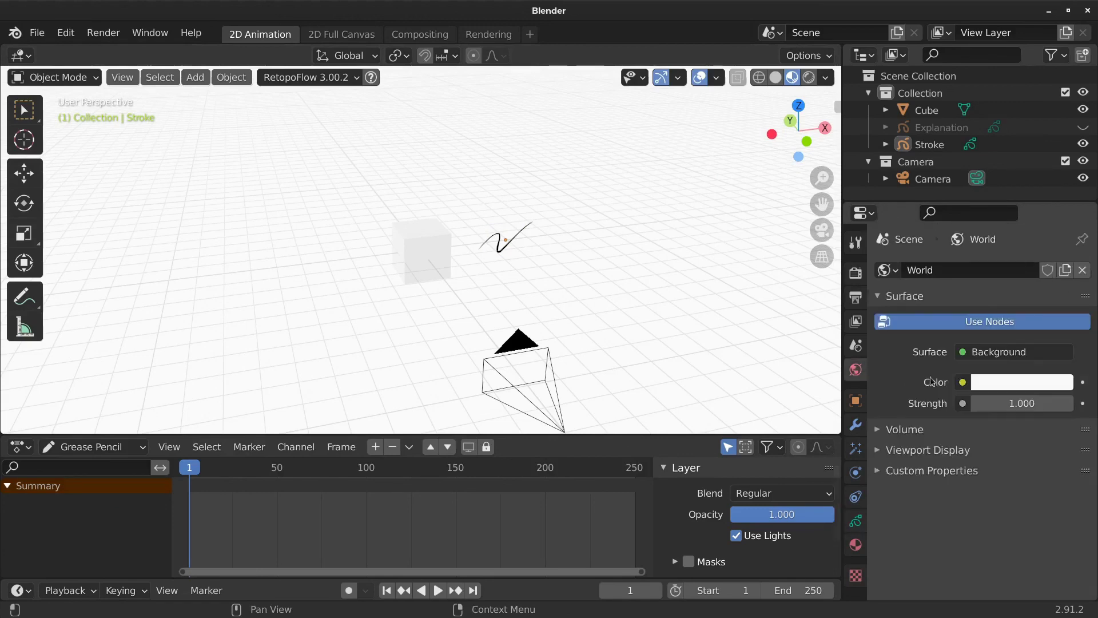
left_click(996, 382)
left_click_drag(1059, 137, 1059, 176)
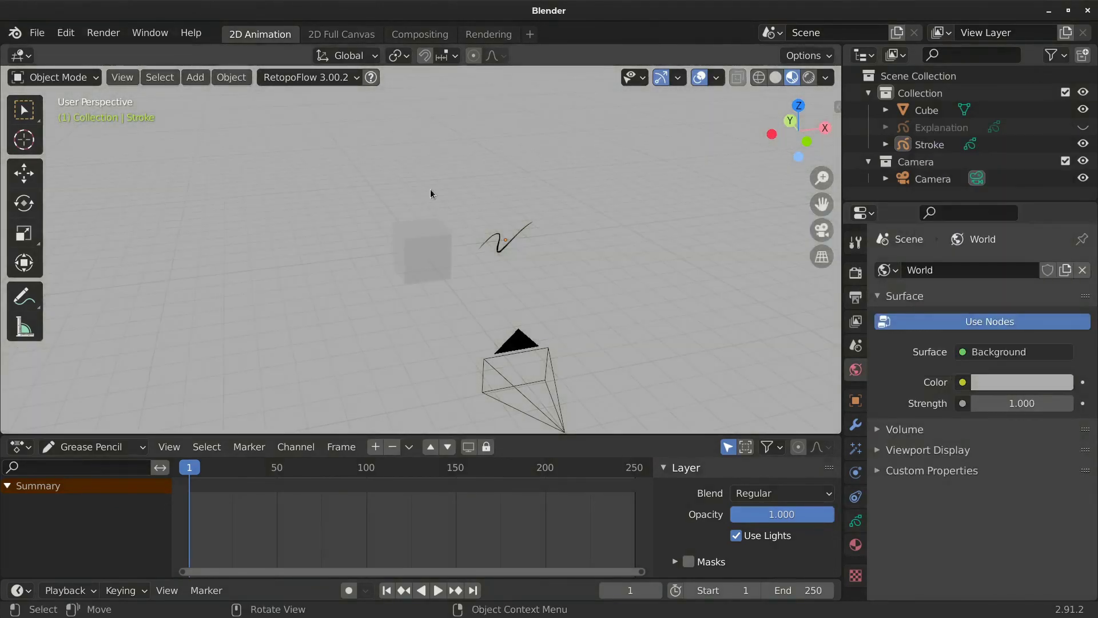
- Select the cube and the Grease Pencil stroke alternately to compare them, and display the cube's transform properties
left_click(444, 239)
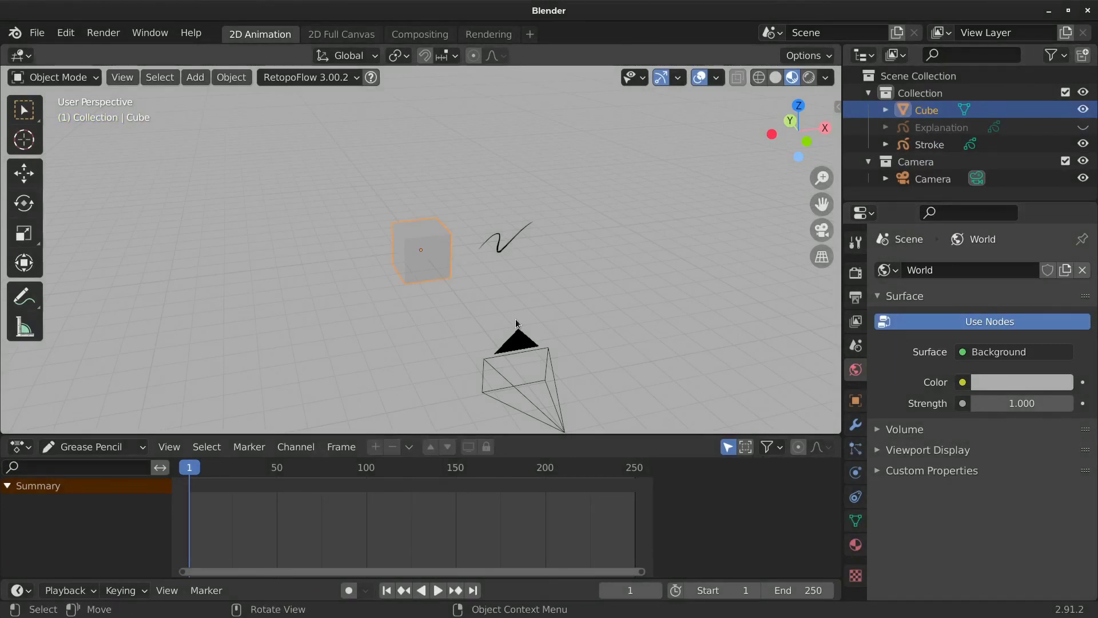
middle_click_drag(516, 322, 493, 296)
scroll(489, 265, "up", 2)
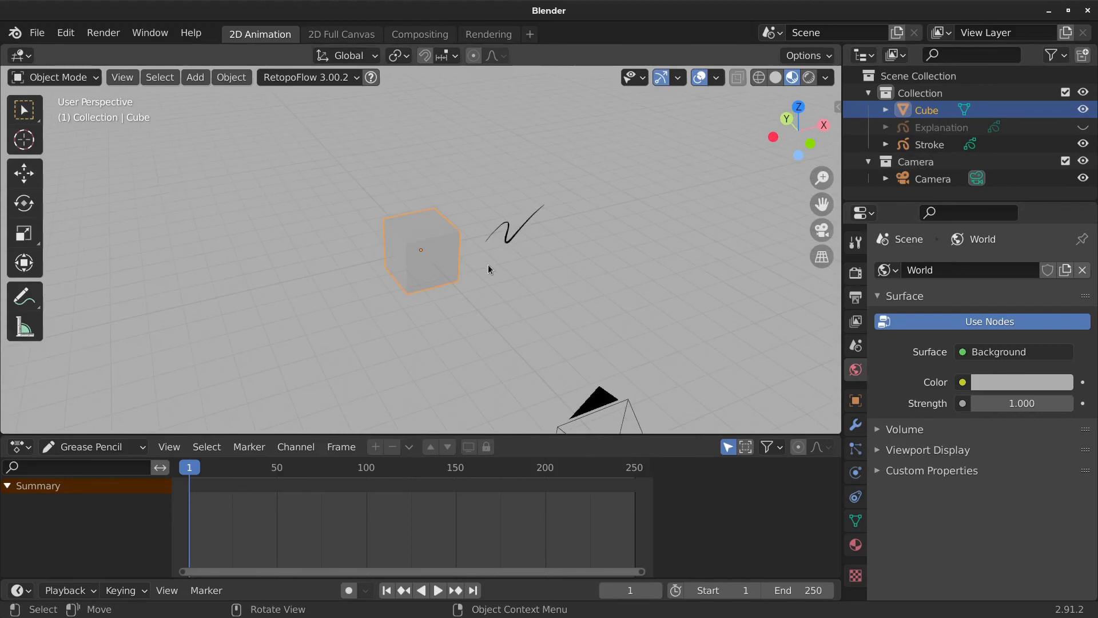
left_click(508, 241)
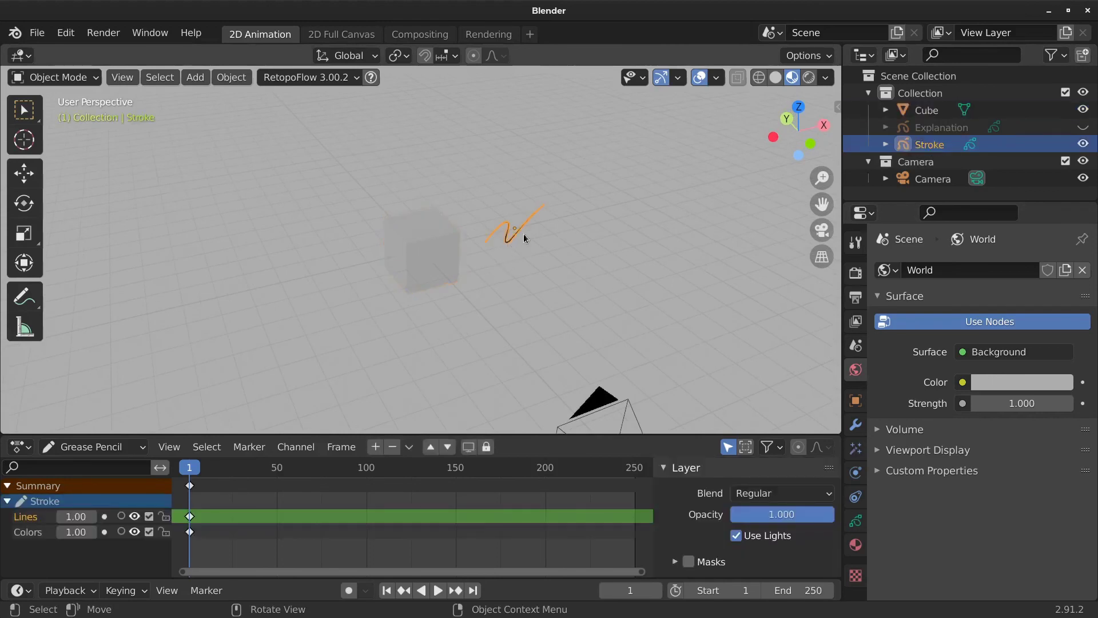
left_click(440, 244)
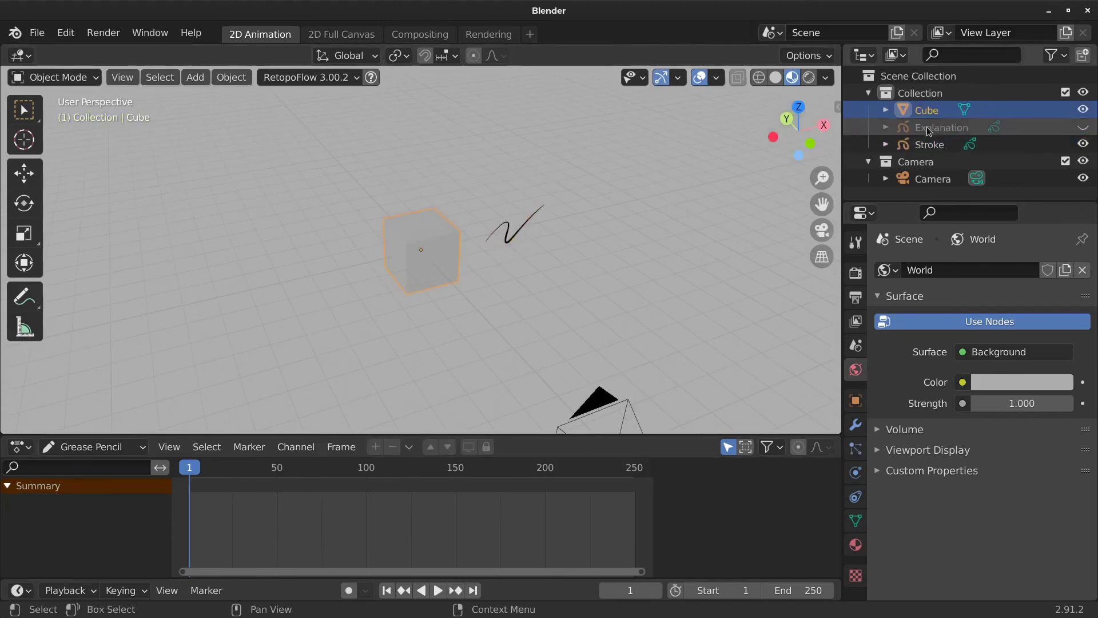
left_click(928, 144)
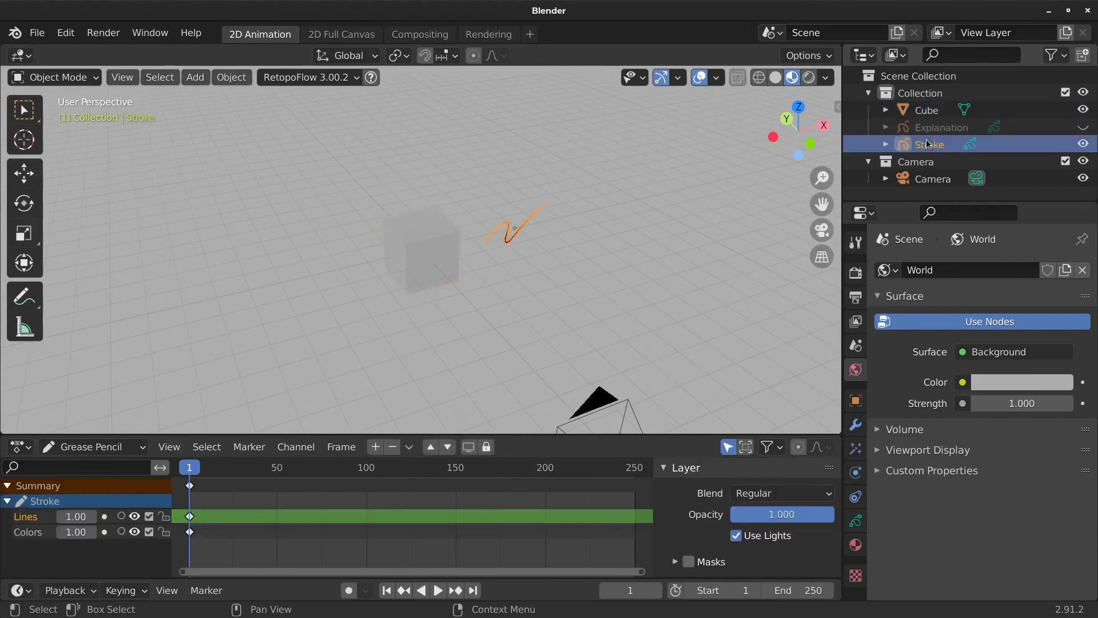
left_click(927, 109)
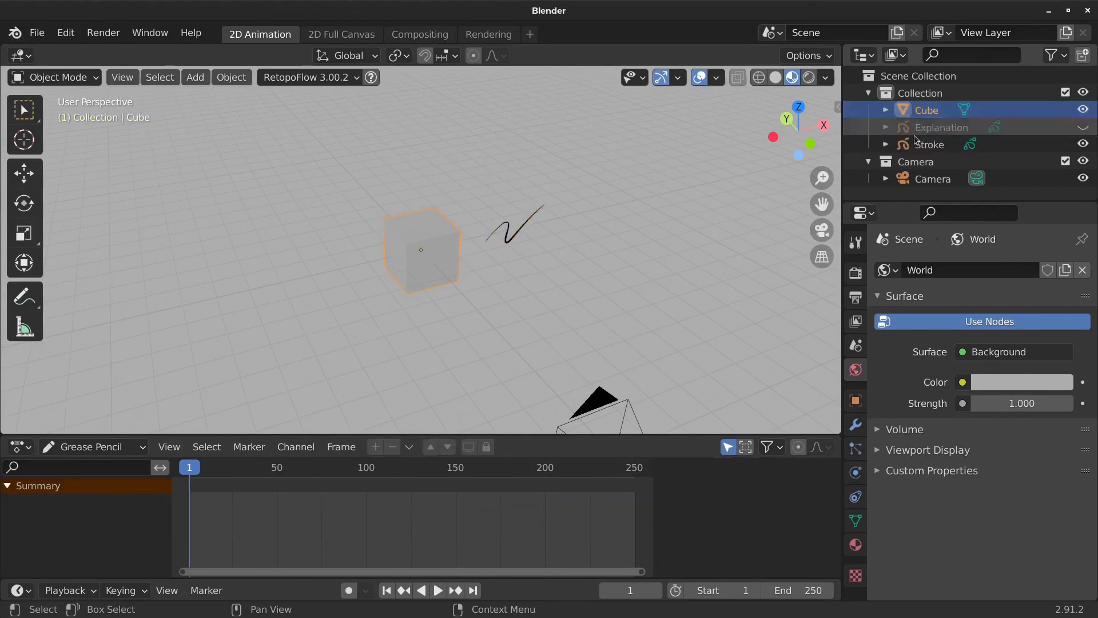
left_click(837, 108)
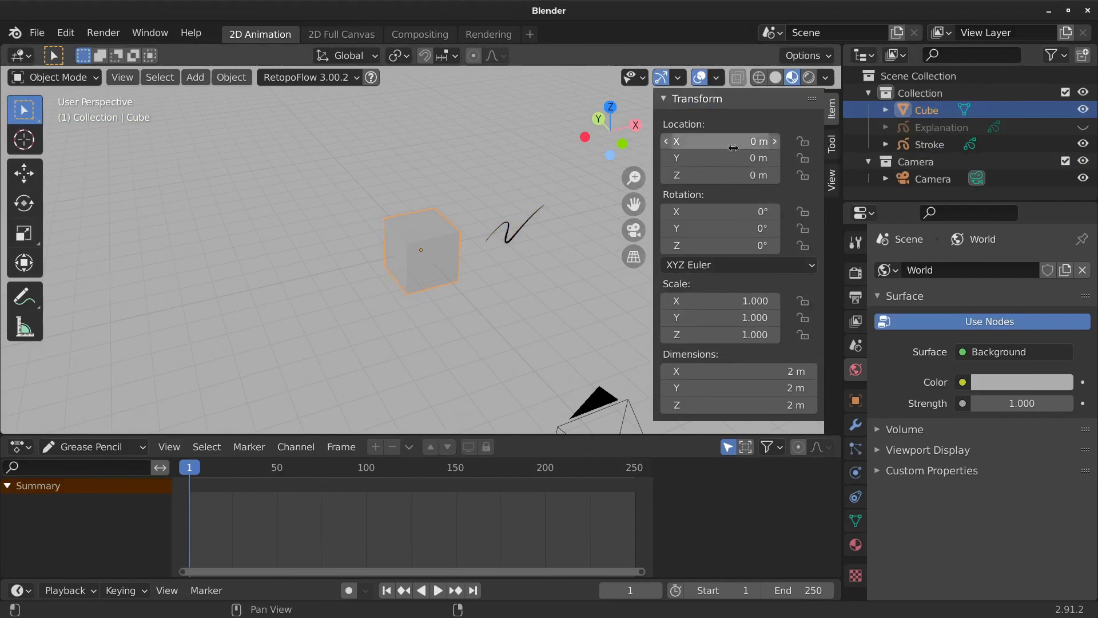
- Hide the viewport's transform sidebar and display the cube's object properties in the properties editor
key("n")
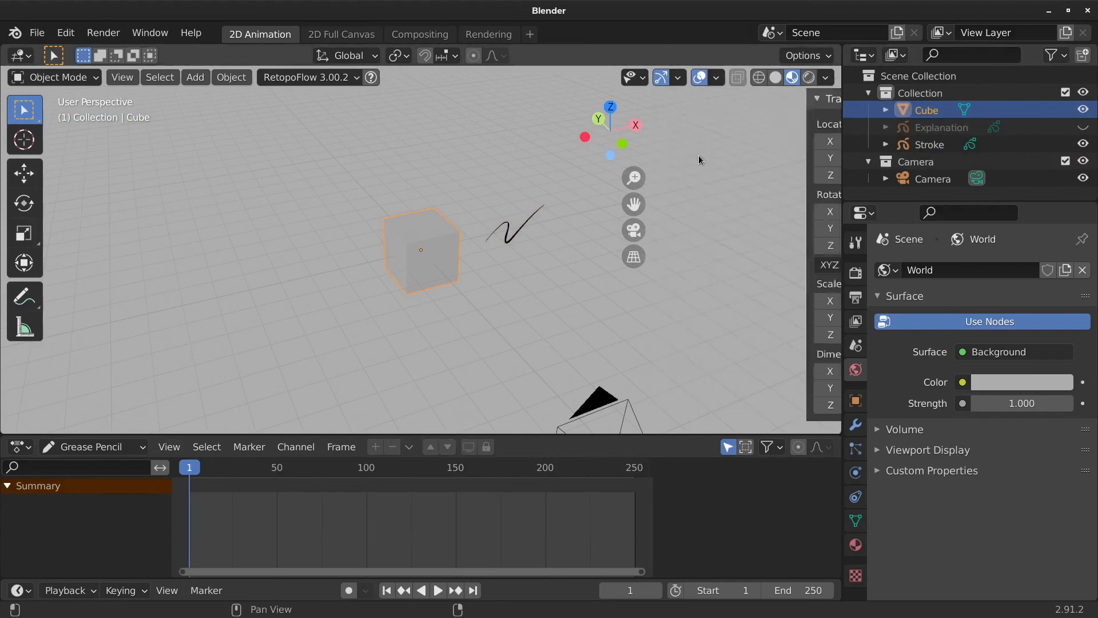
key("n")
key("n")
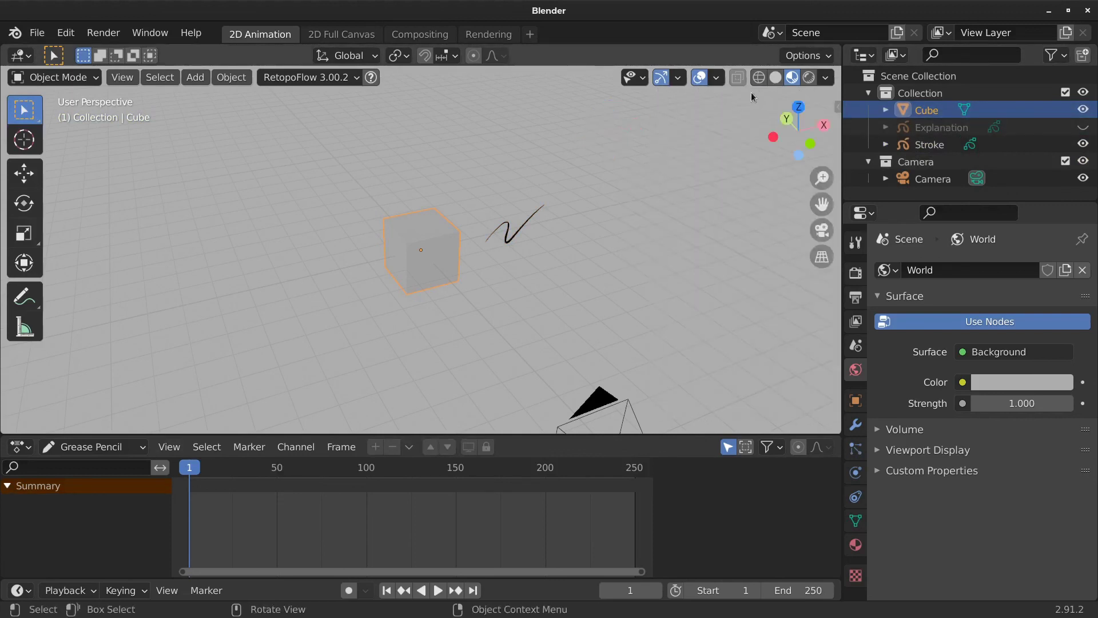
left_click(838, 106)
key("n")
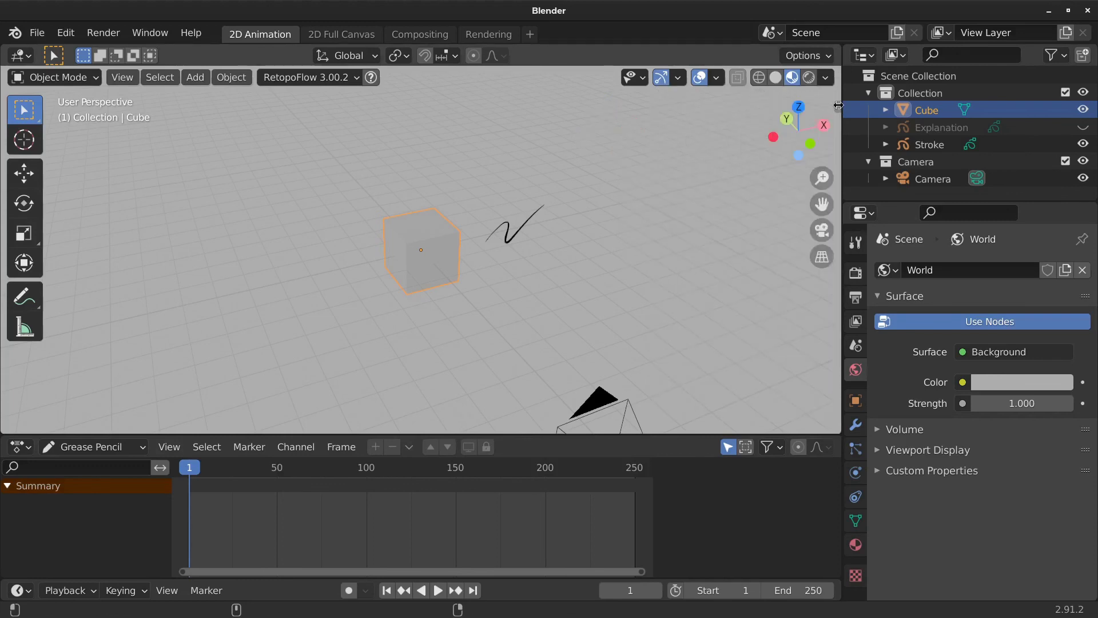
left_click(856, 401)
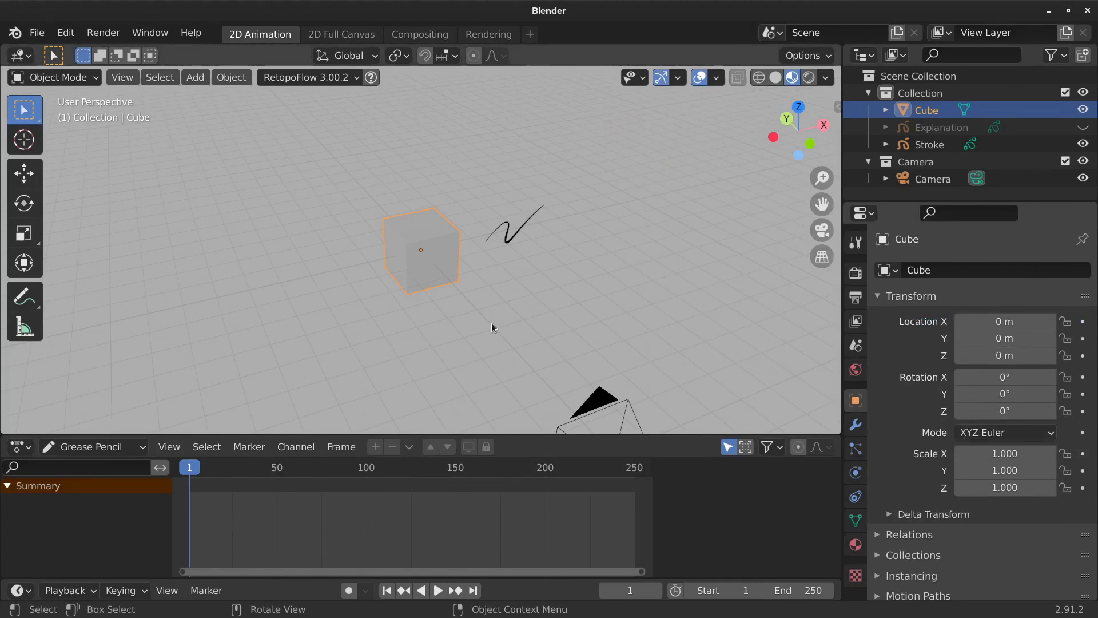
- Move the cube freely to about X -3.88 m, Y 1.76 m, Z -0.09 m
key("g")
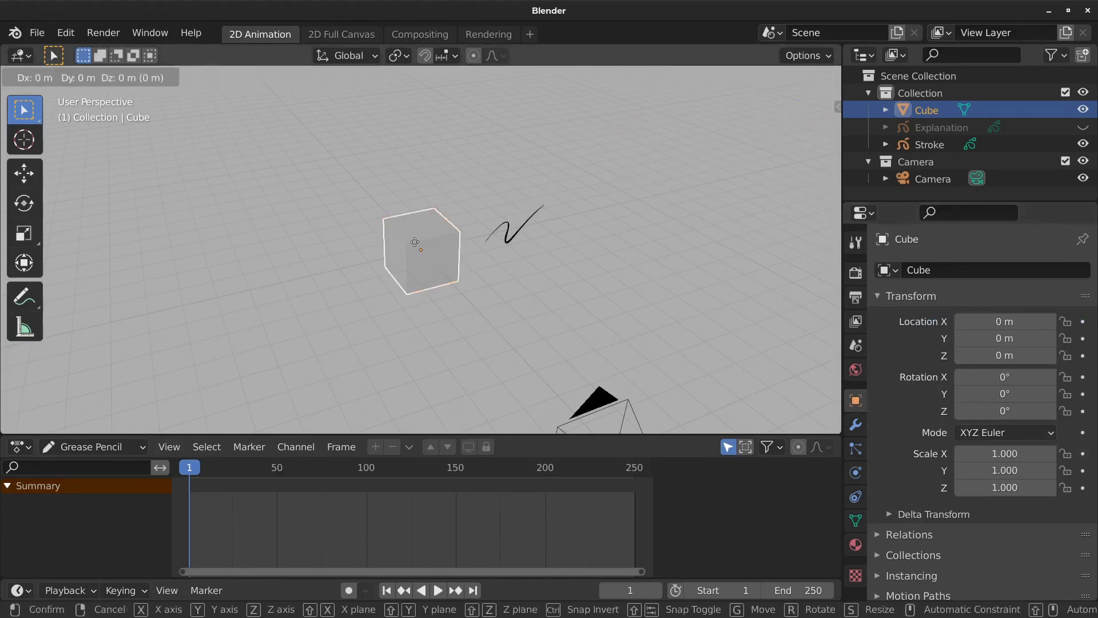
left_click(301, 248)
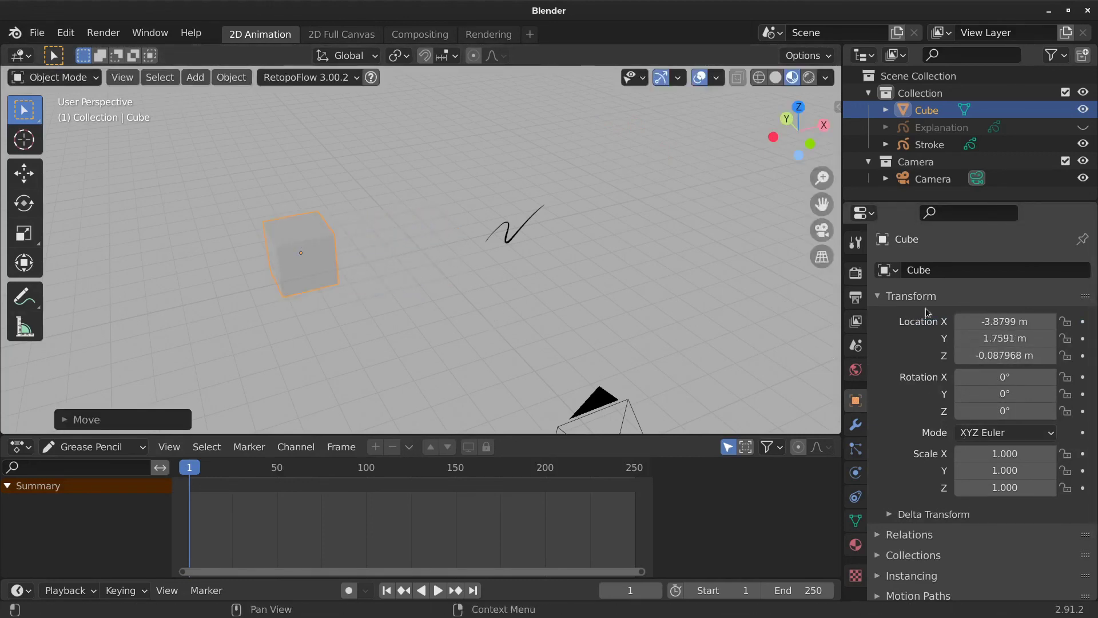
- Select the Grease Pencil stroke and the cube in turn to compare their animation channels, leaving the cube selected
left_click(528, 220)
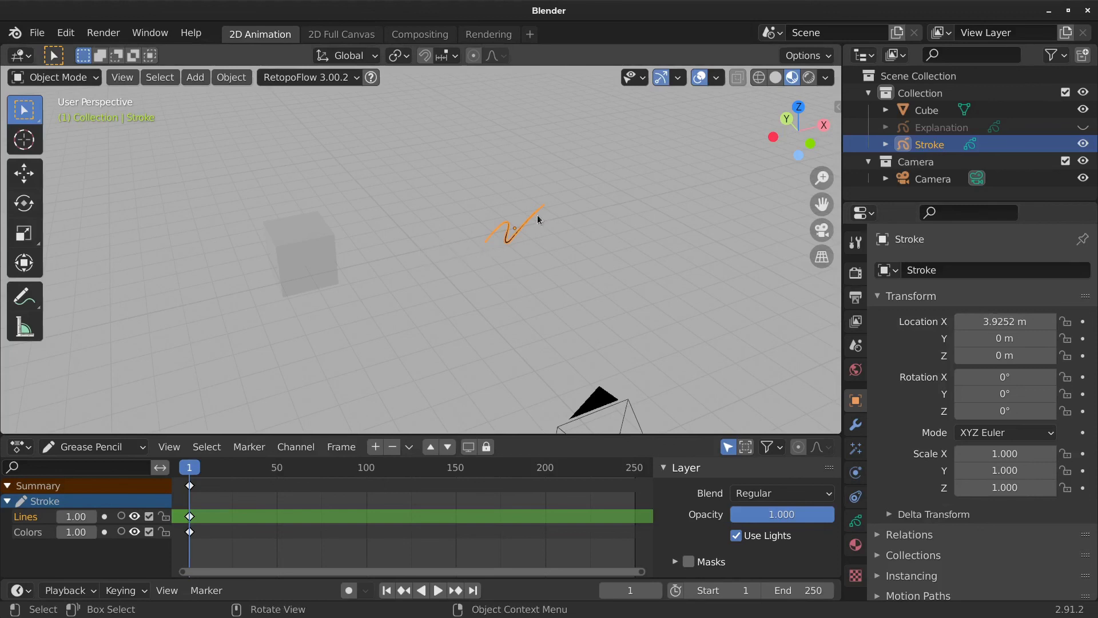
mouse_move(519, 235)
middle_mouse_down()
mouse_move(549, 282)
mouse_move(473, 243)
middle_mouse_up()
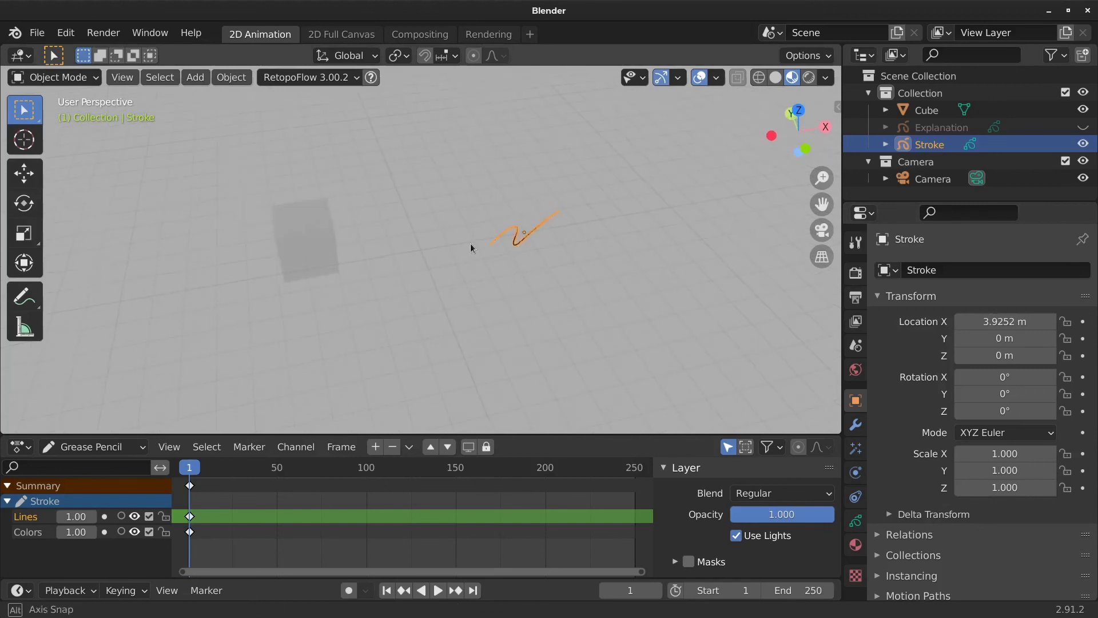
left_click(324, 222)
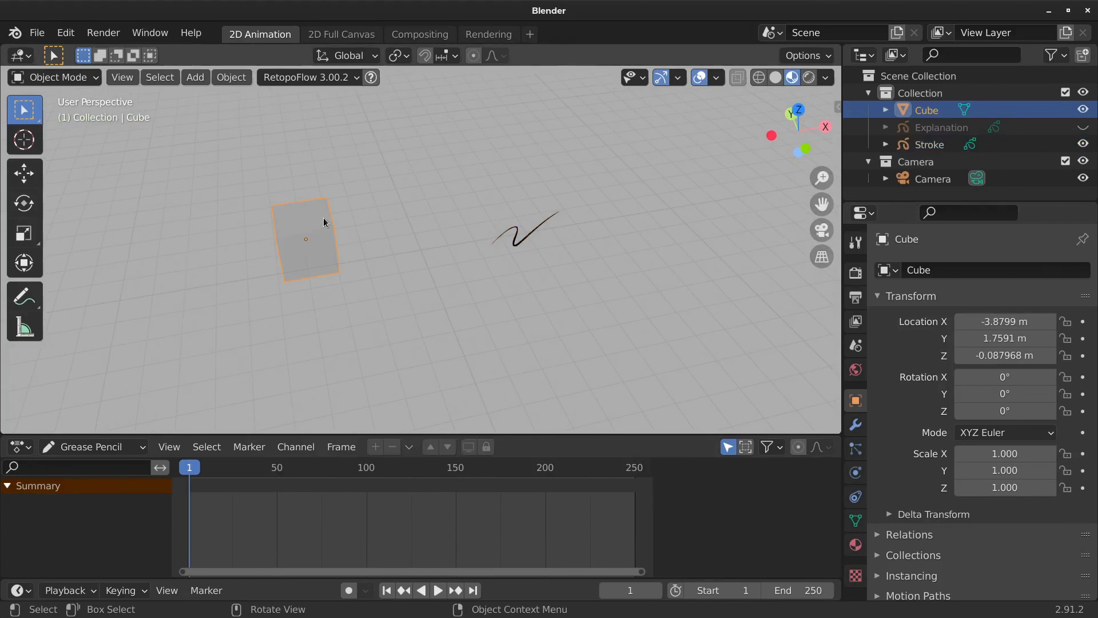
middle_click_drag(341, 247, 358, 233)
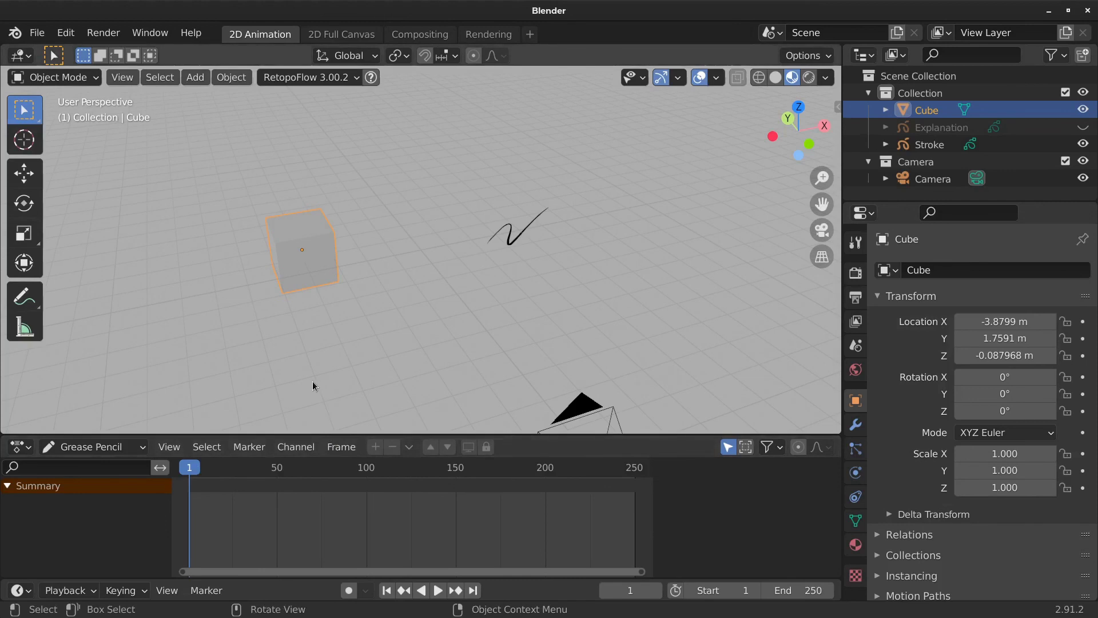
left_click(26, 449)
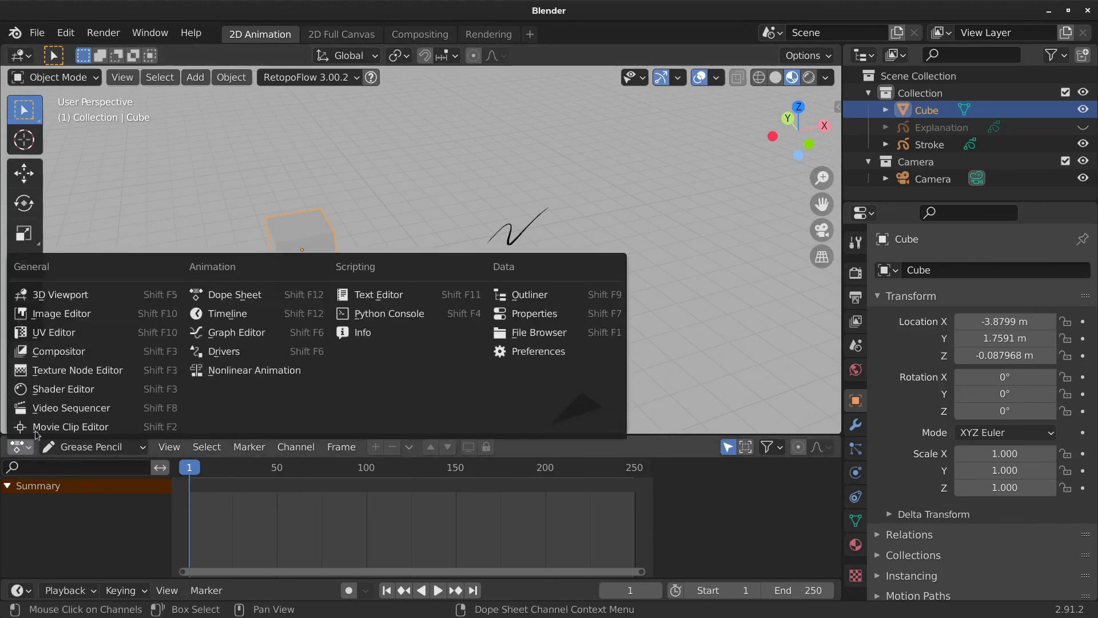
left_click(245, 297)
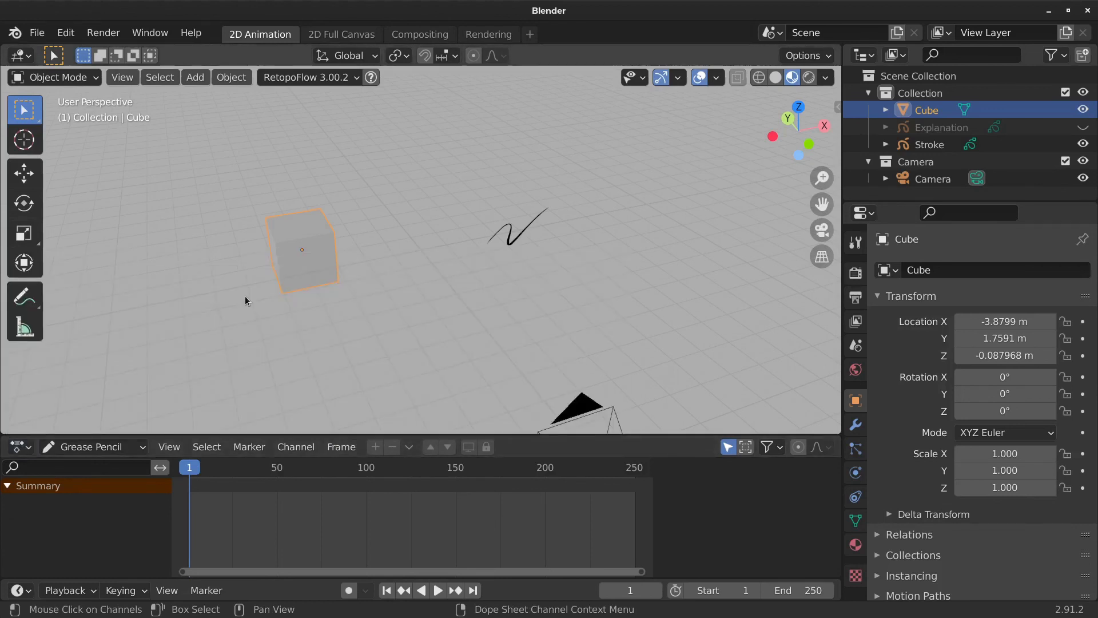
left_click(142, 451)
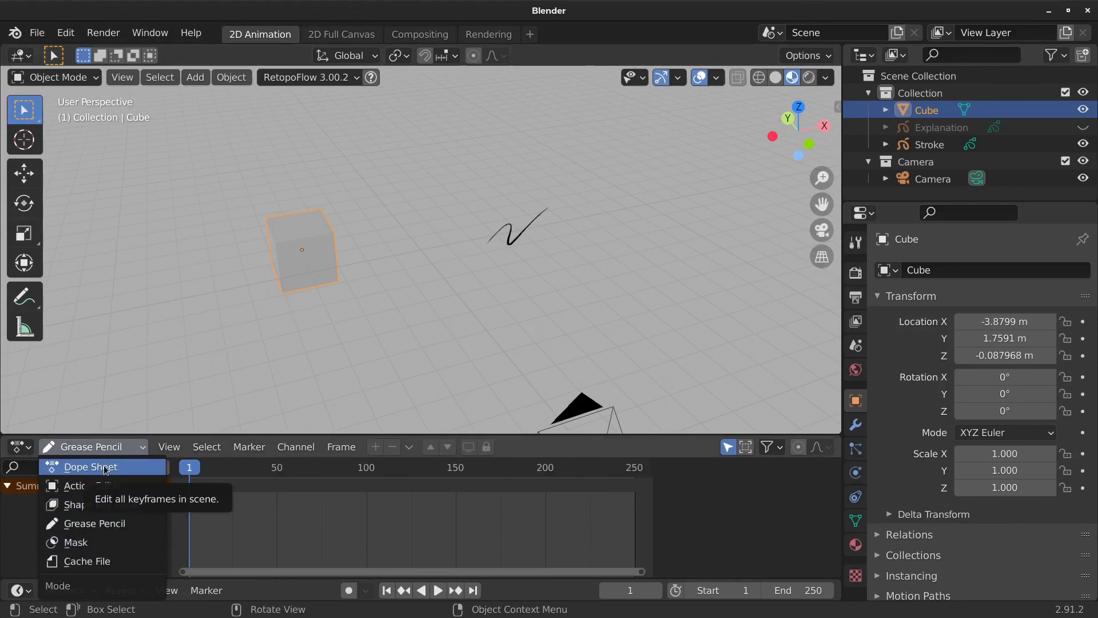
left_click(106, 530)
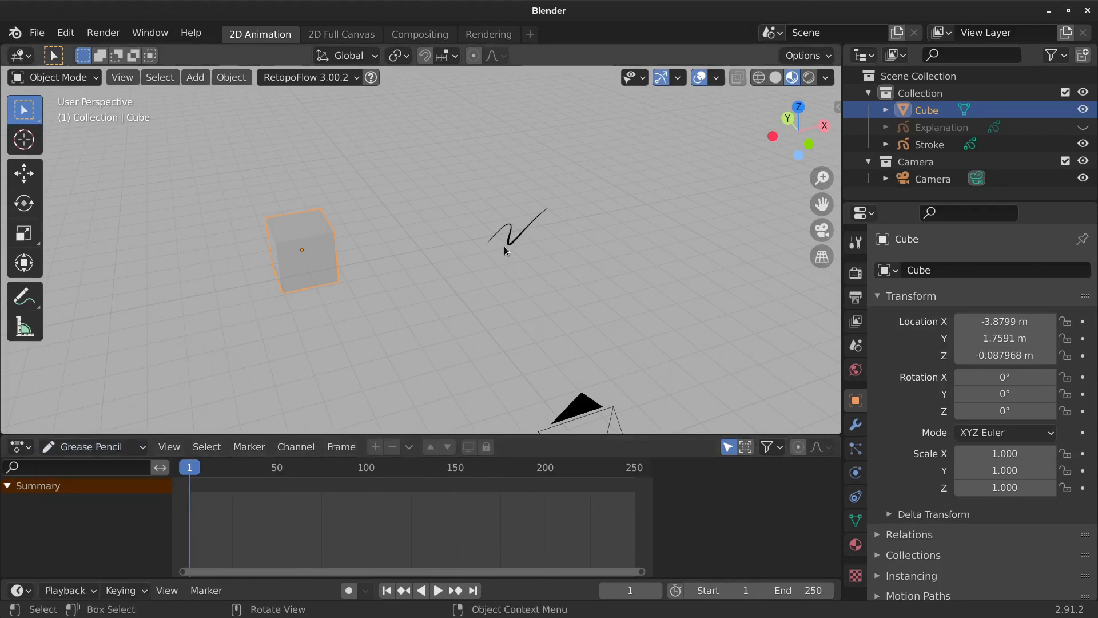
- Show the Explanation drawing, examine its object and frame sketches up close, and hide it again
left_click(1078, 127)
scroll(557, 191, "up", 5)
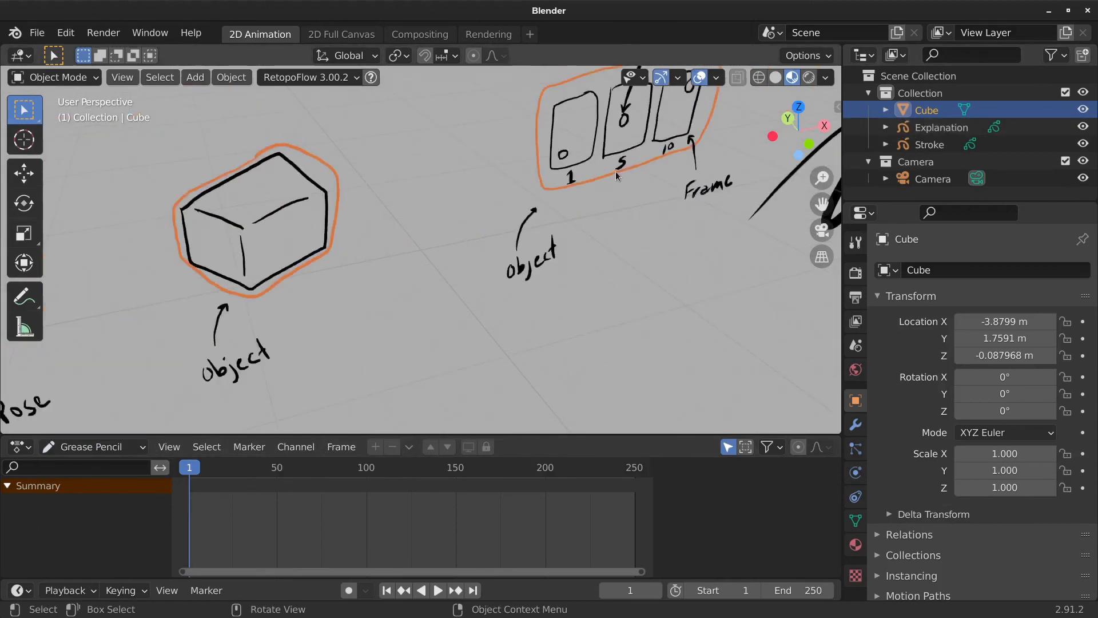
mouse_move(615, 171)
middle_mouse_down("shift")
mouse_move(566, 230)
mouse_move(480, 249)
middle_mouse_up("shift")
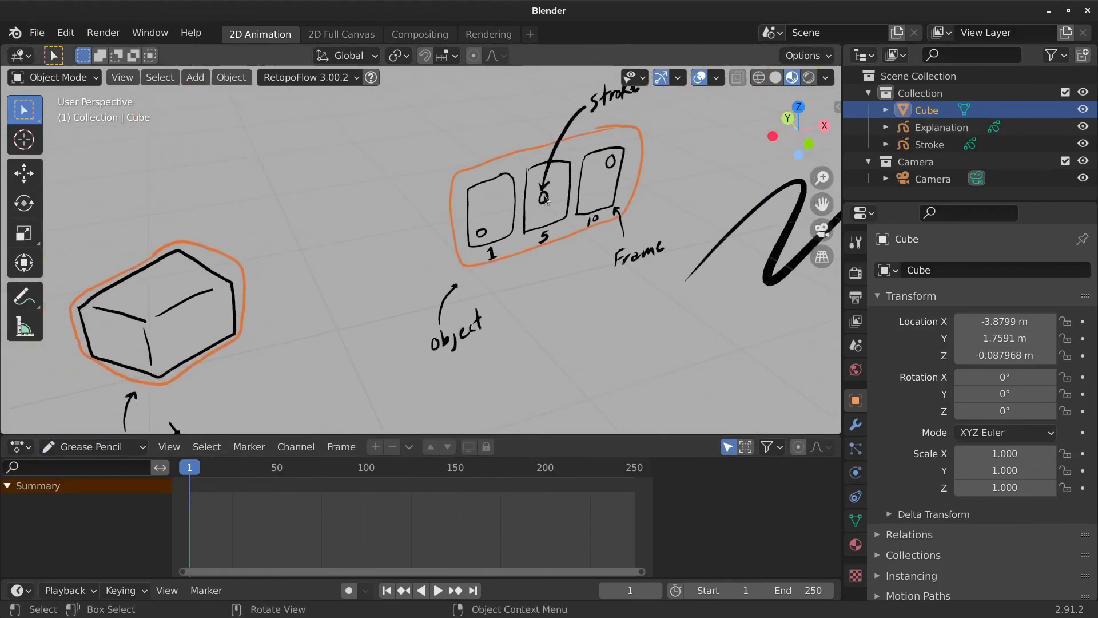
scroll(491, 237, "down", 6)
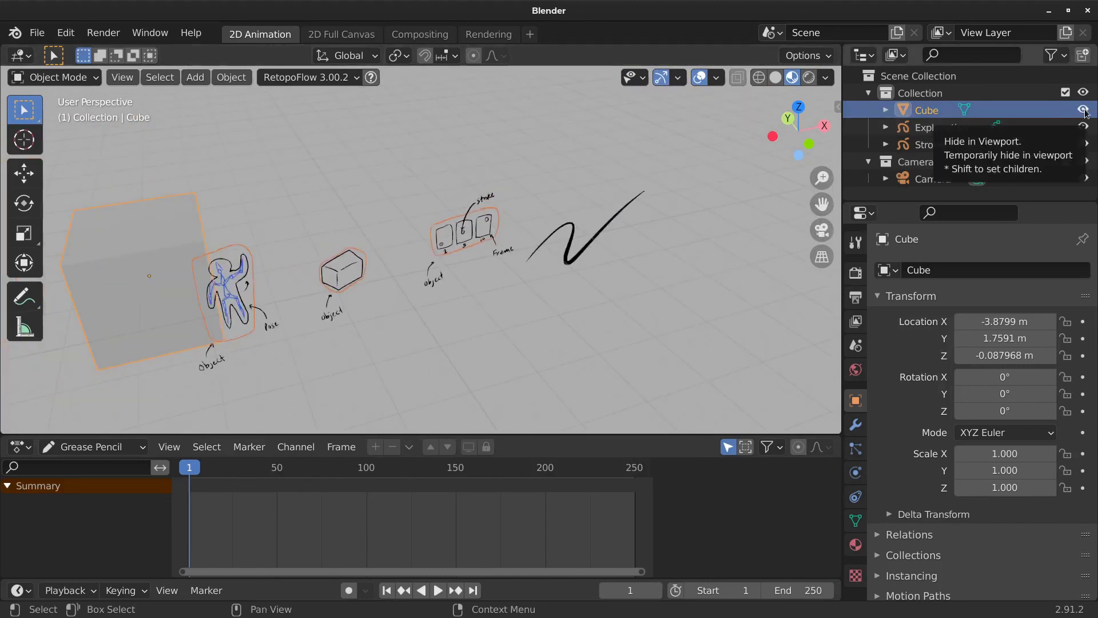
left_click(1084, 127)
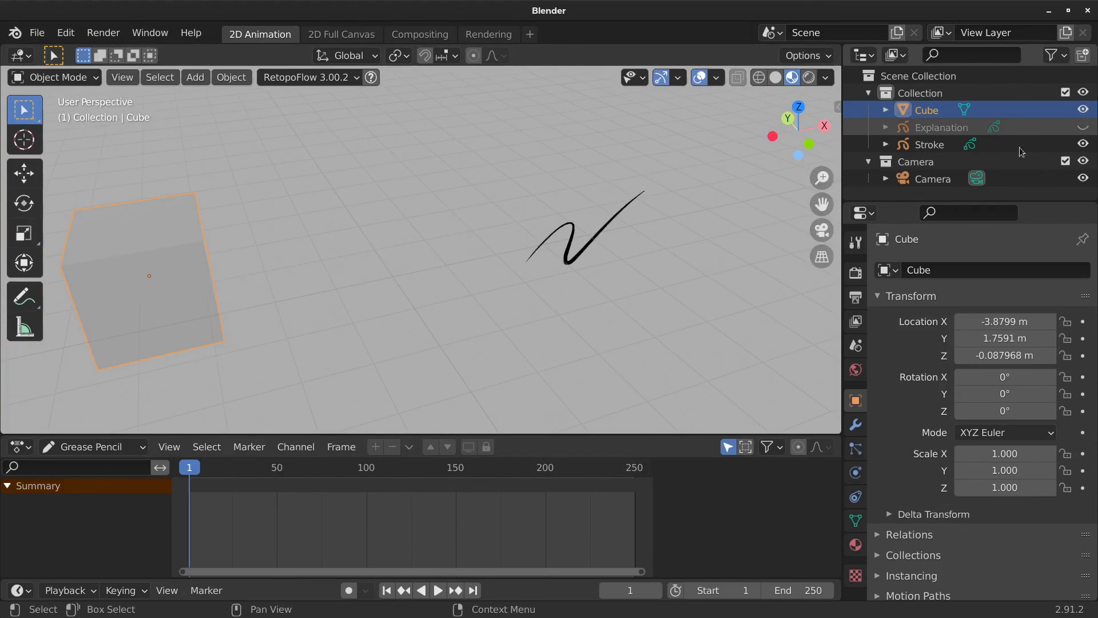
- Switch the animation editor's mode to Dope Sheet
scroll(416, 315, "down", 4)
left_click(139, 452)
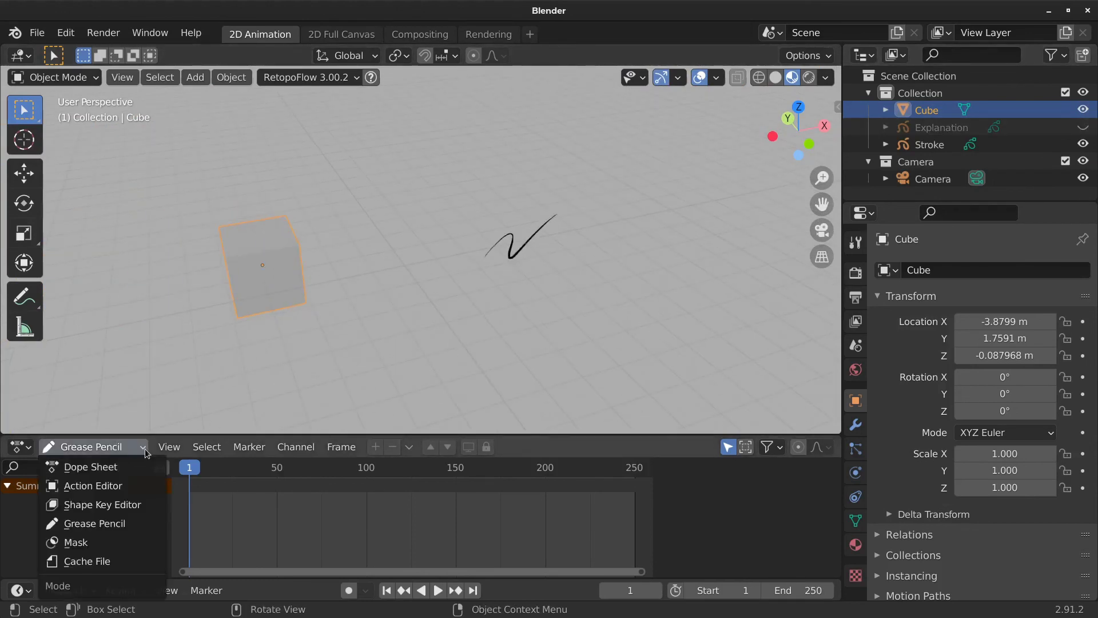
left_click(121, 466)
- Insert a Location keyframe for the cube at frame 1
mouse_move(350, 311)
middle_mouse_down()
mouse_move(390, 281)
mouse_move(347, 235)
mouse_move(389, 264)
mouse_move(411, 310)
mouse_move(346, 317)
mouse_move(370, 259)
middle_mouse_up()
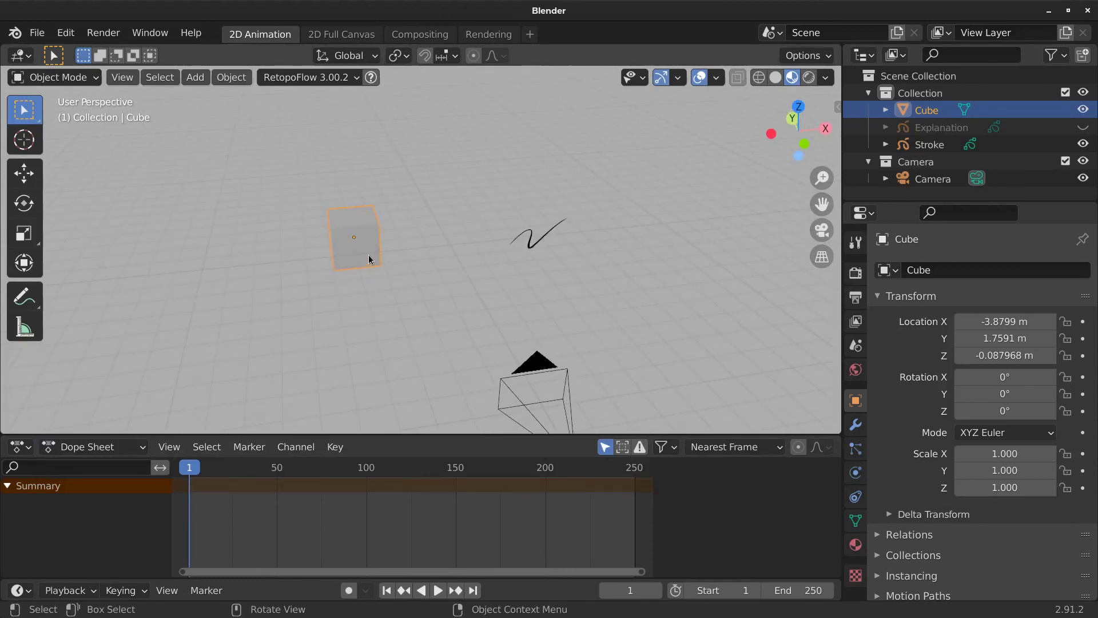
key("i")
key("i")
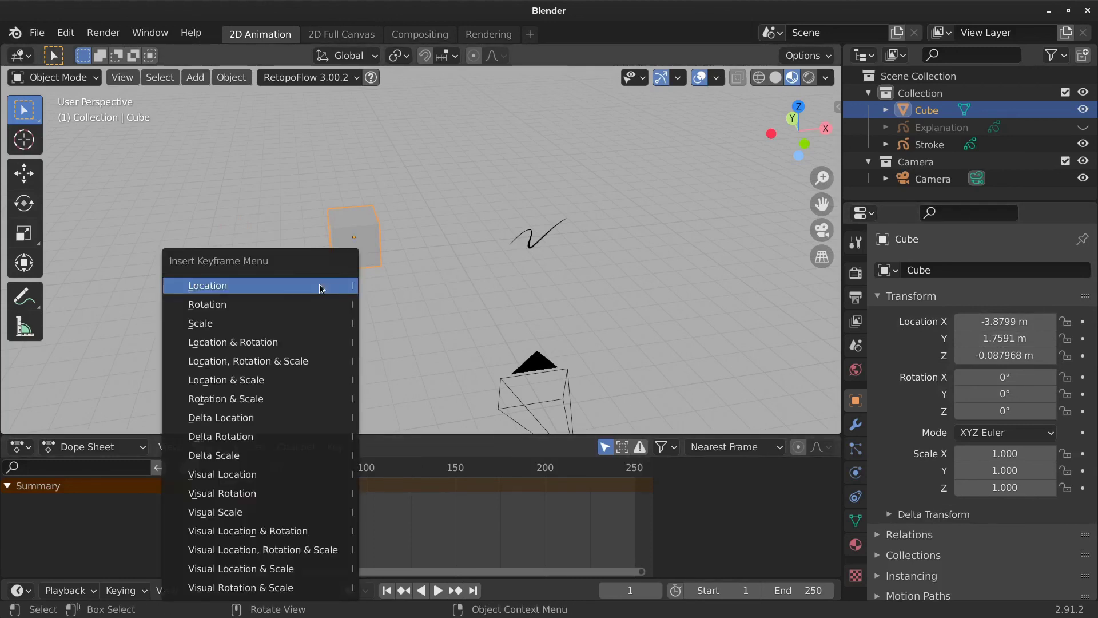
left_click(319, 285)
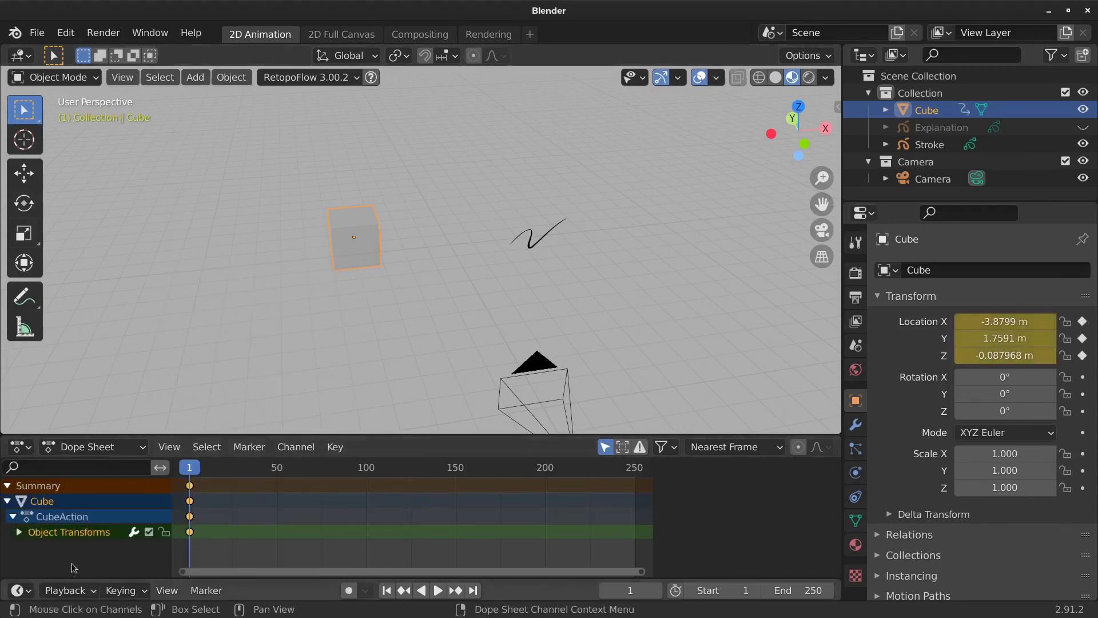
- At frame 50, move the cube to about X 8.28 m, Y -2.65 m, Z -3.36 m and insert a Location keyframe
left_click_drag(193, 470, 279, 473)
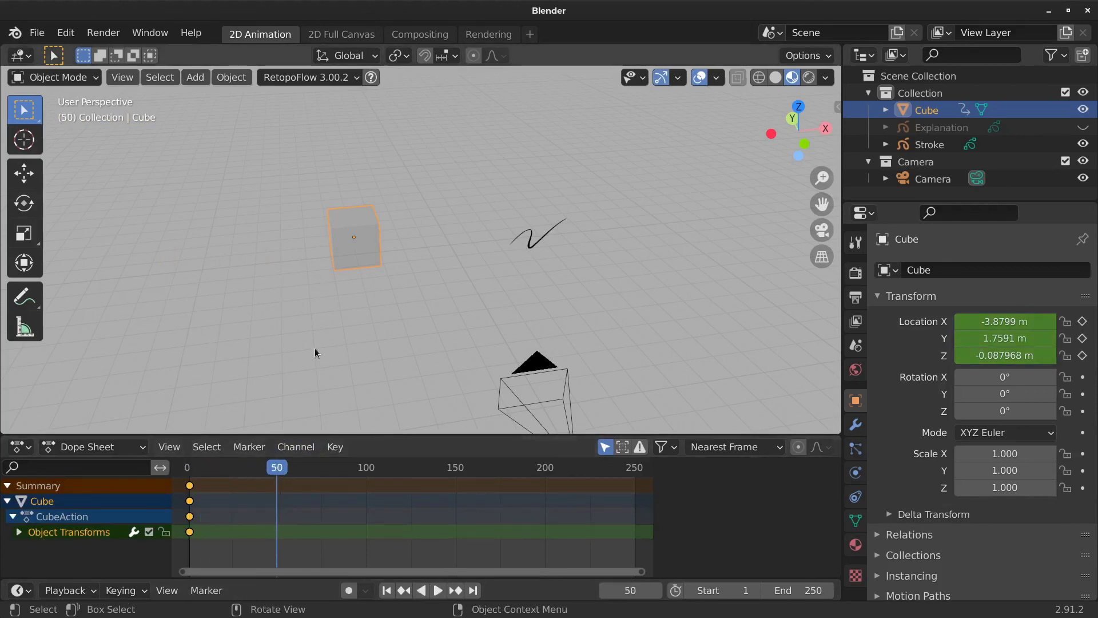
key("g")
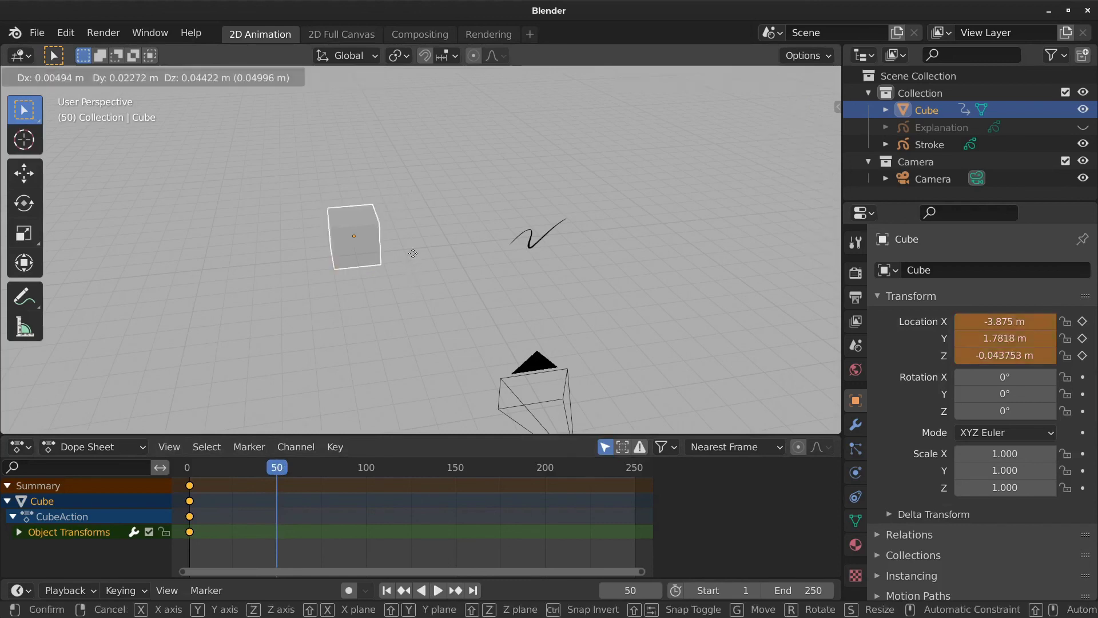
left_click(705, 342)
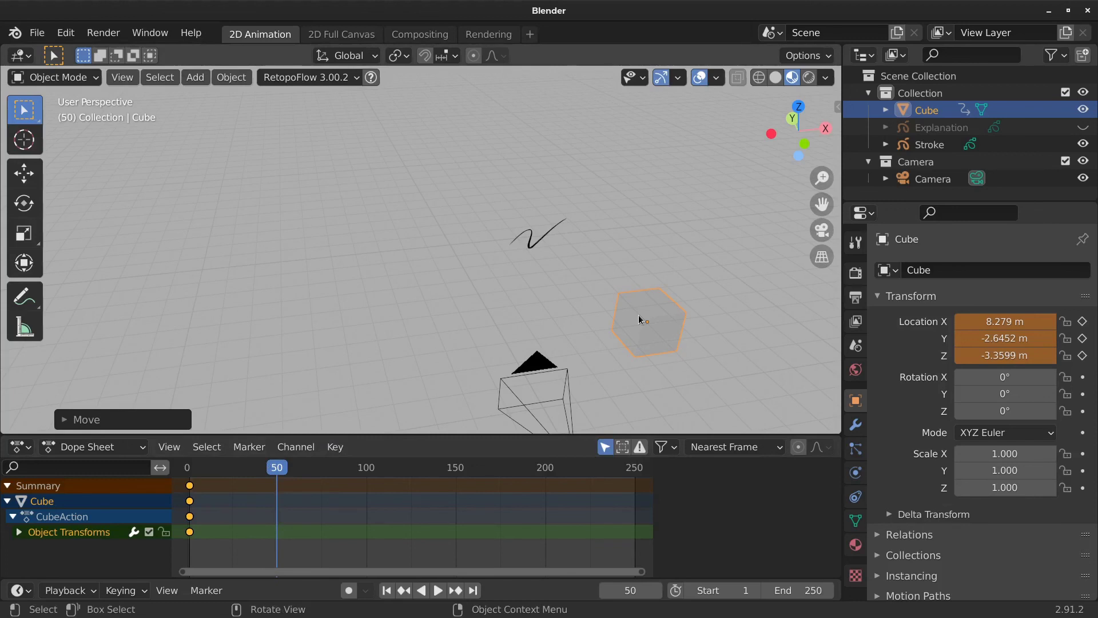
key("i")
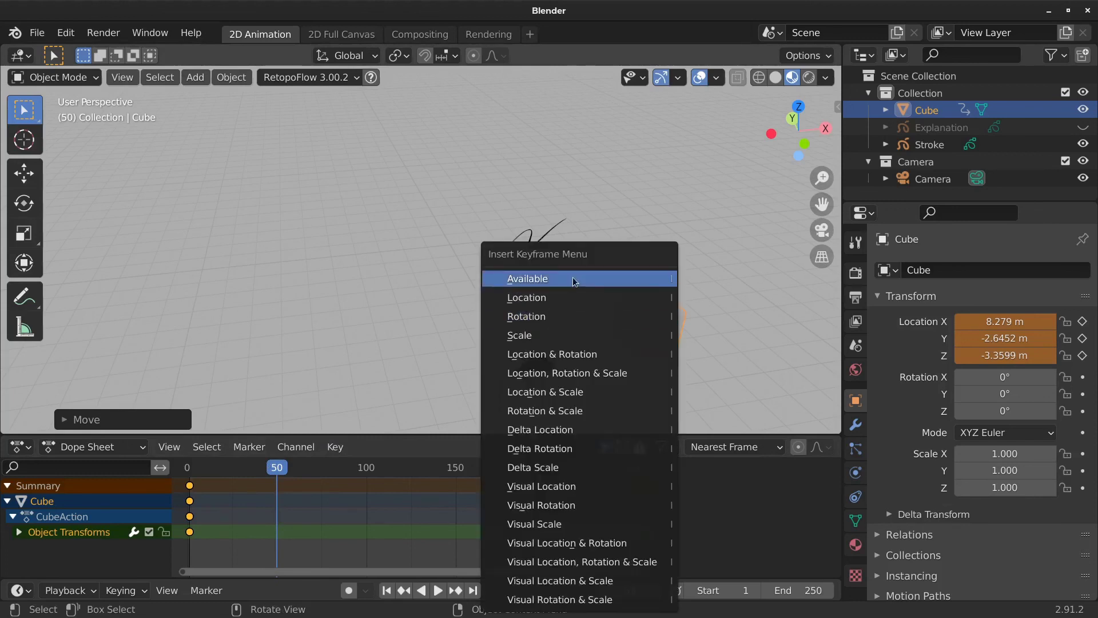
left_click(557, 299)
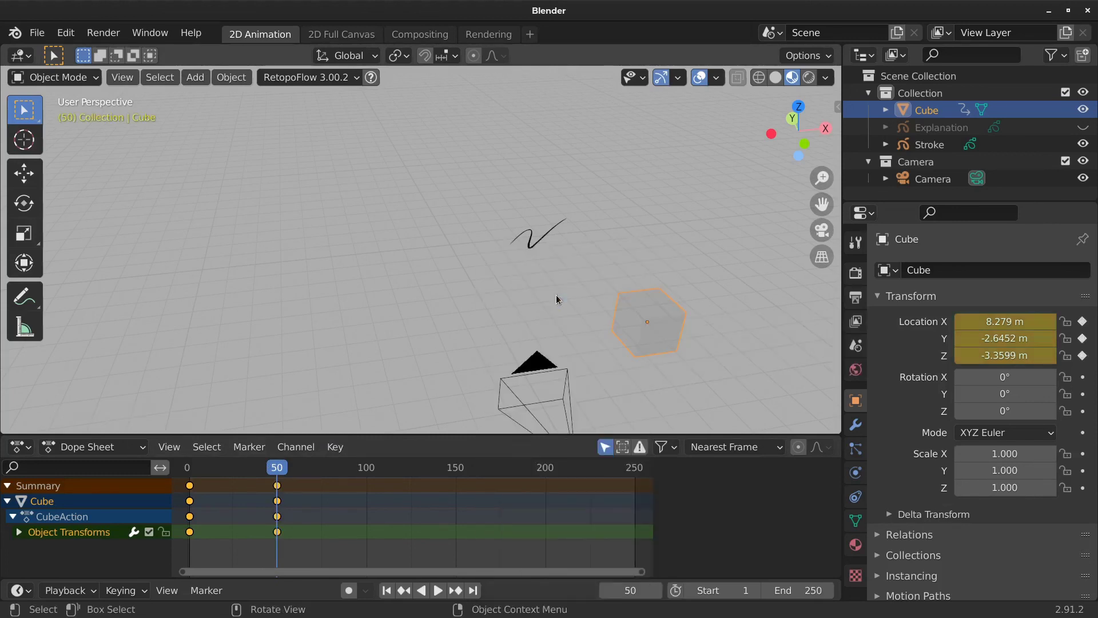
- Play the cube's animation from its start to review the motion, and return the playhead to frame 1
left_click_drag(279, 475, 184, 477)
key("space")
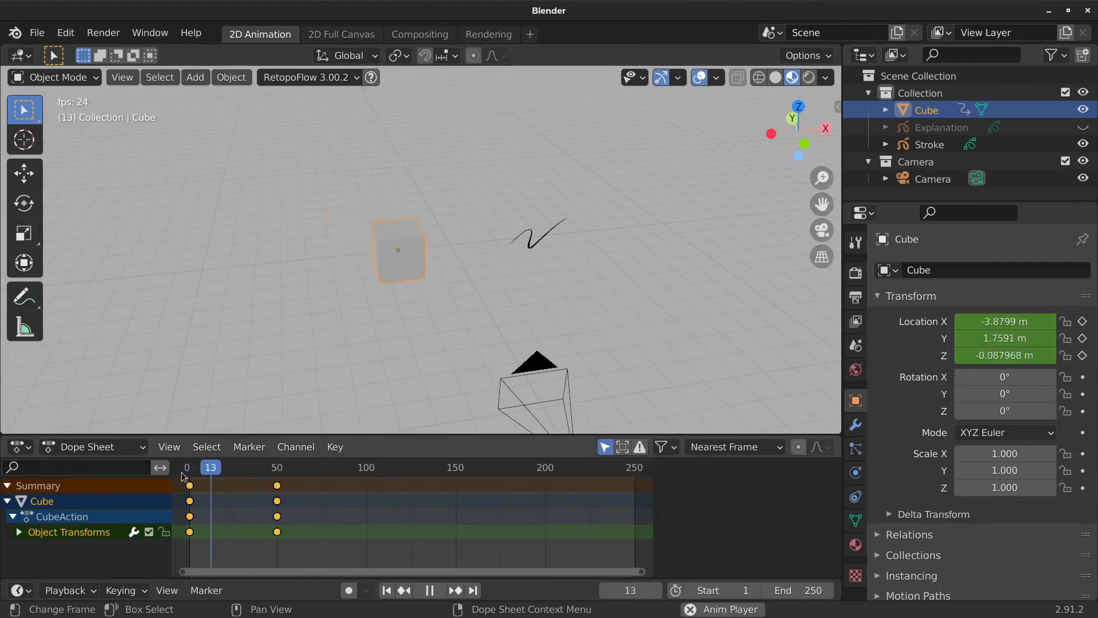
key("space")
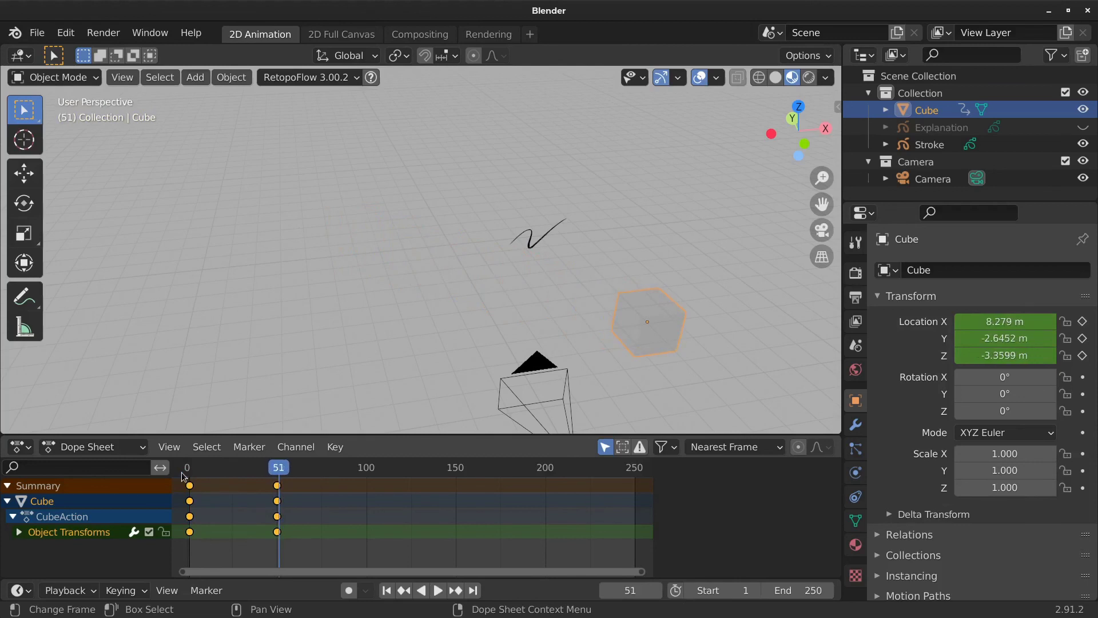
key("space")
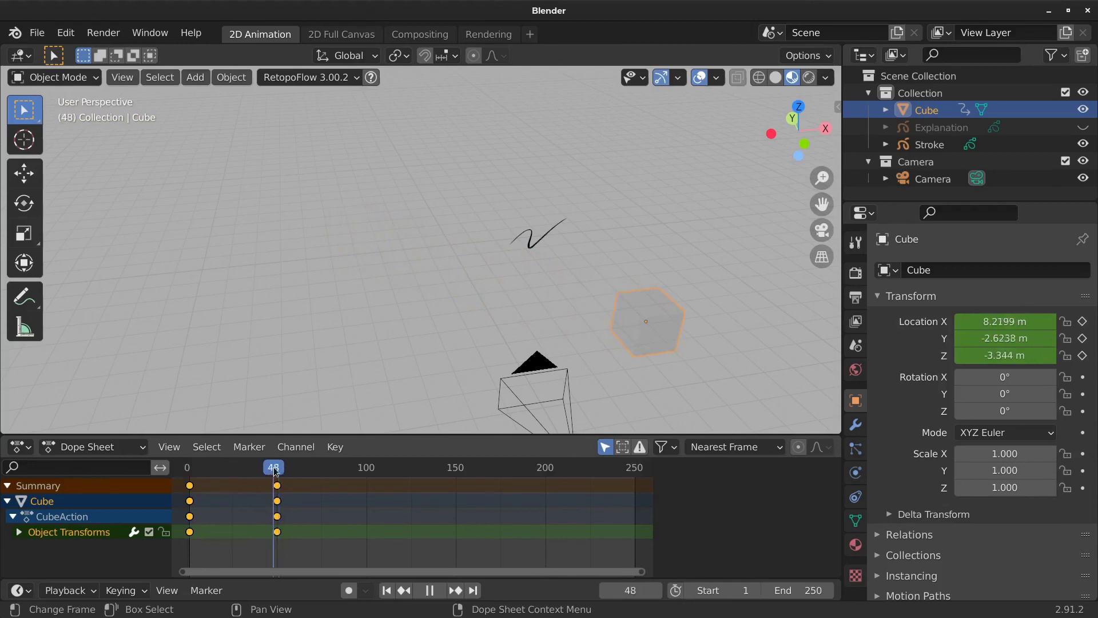
left_click(277, 470)
left_click_drag(277, 470, 190, 477)
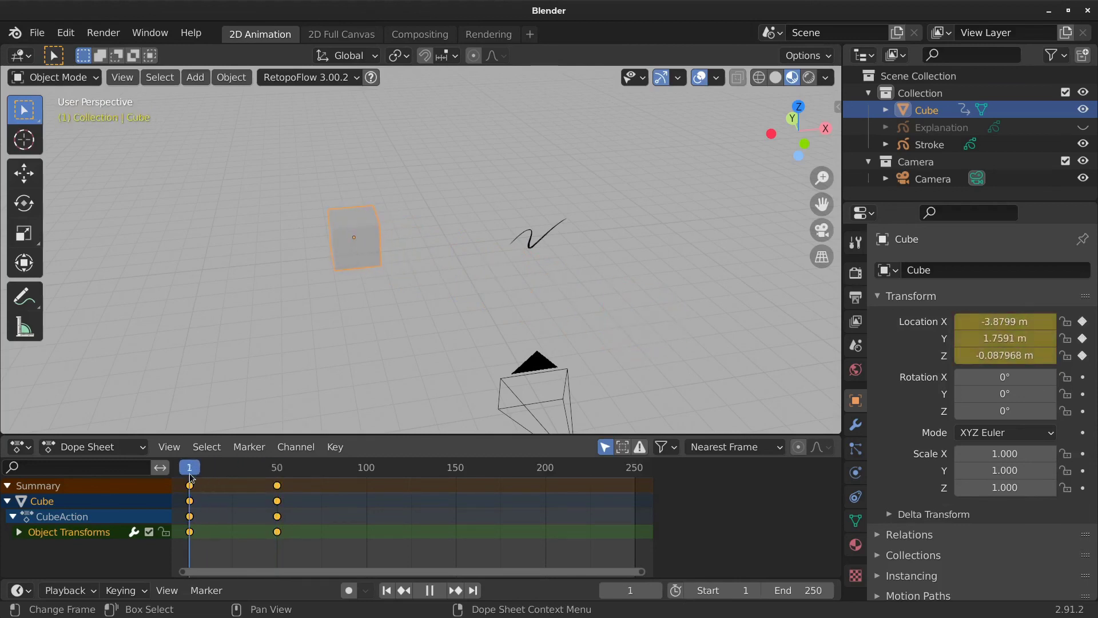
key("space")
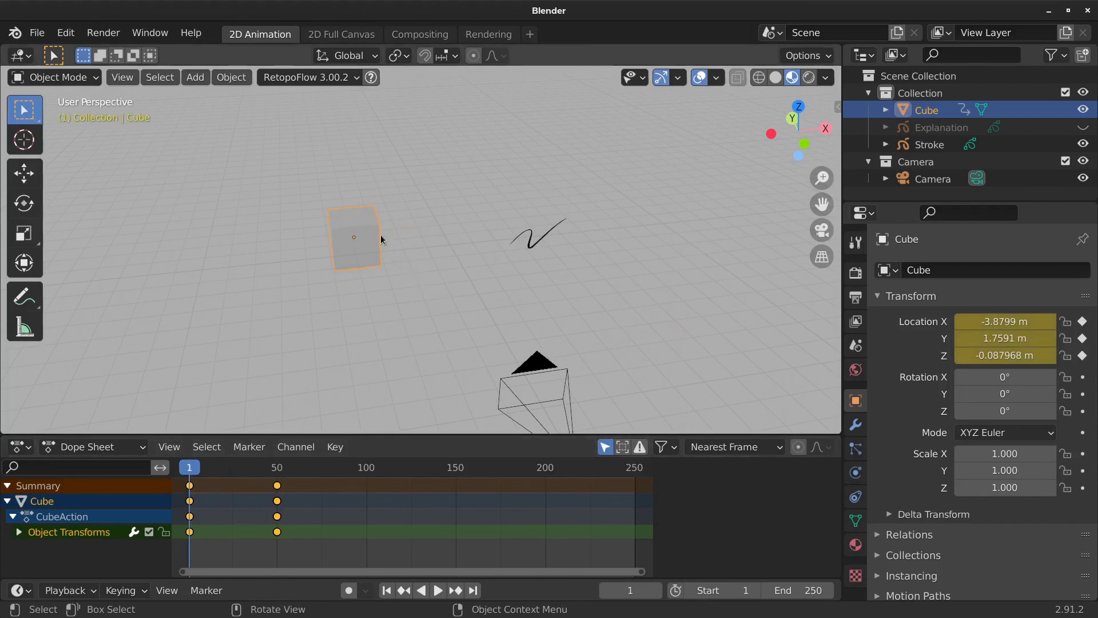
- Select the Grease Pencil stroke and insert a Location keyframe for it at frame 1
left_click(533, 236)
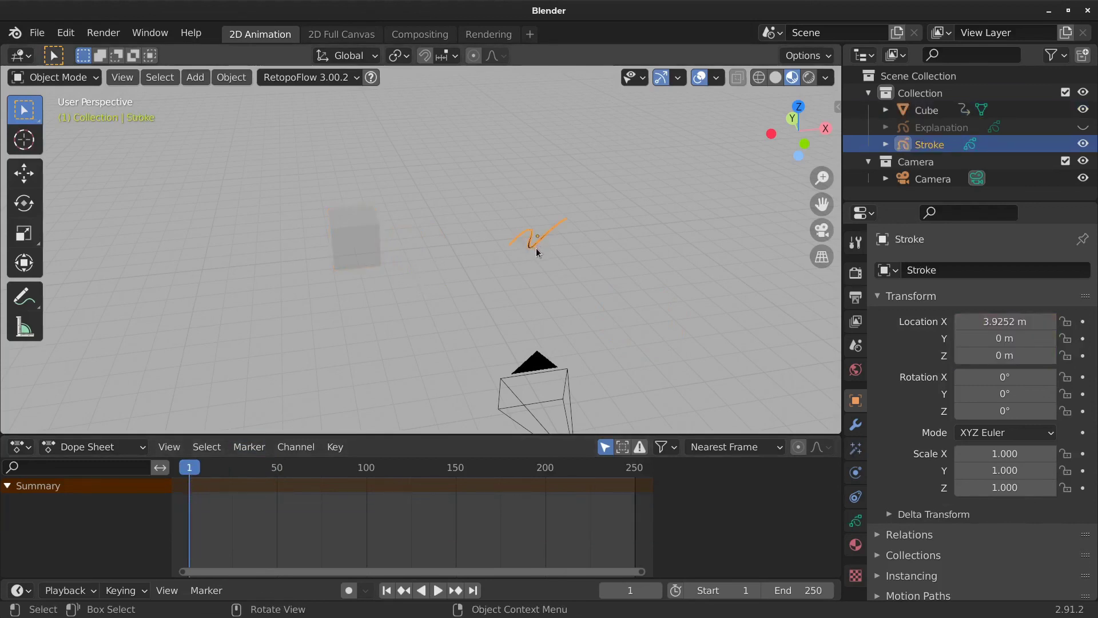
middle_click_drag(577, 261, 557, 264)
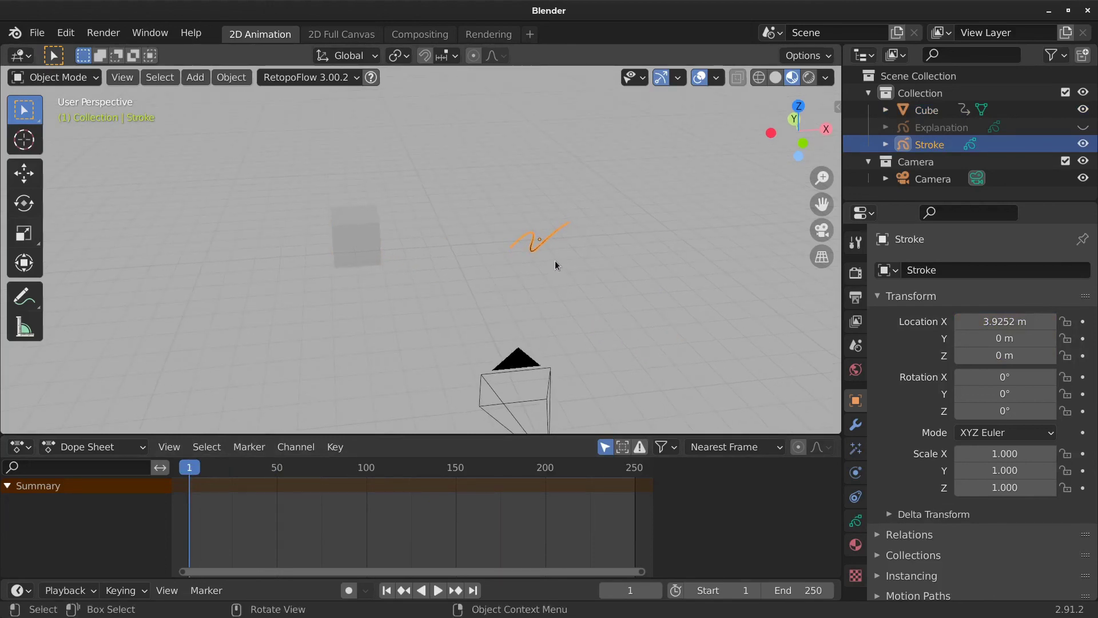
key("i")
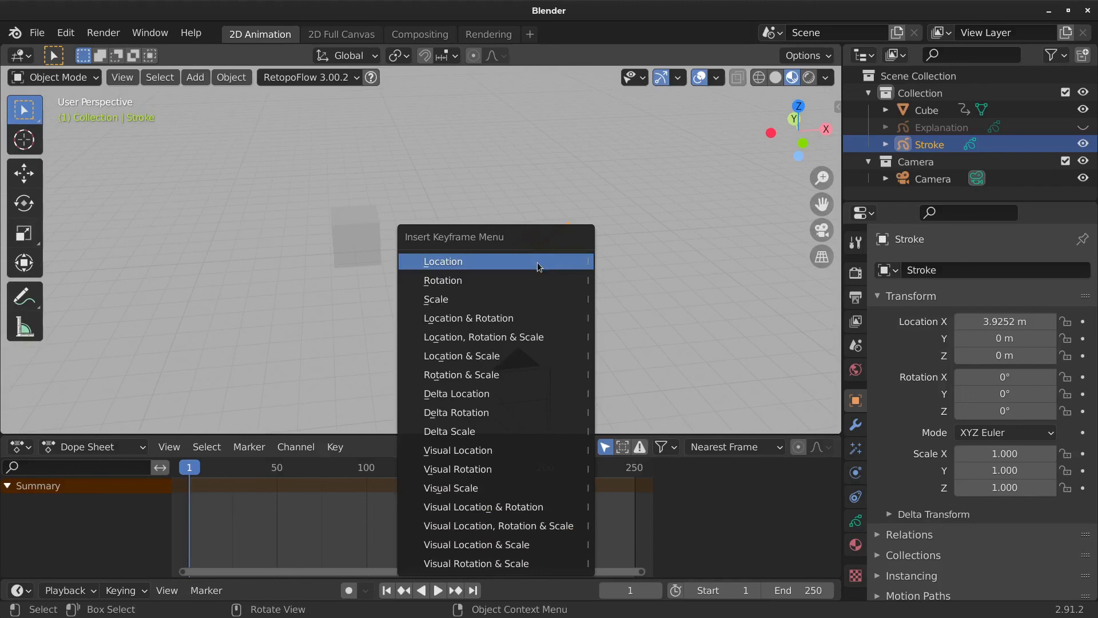
left_click(537, 262)
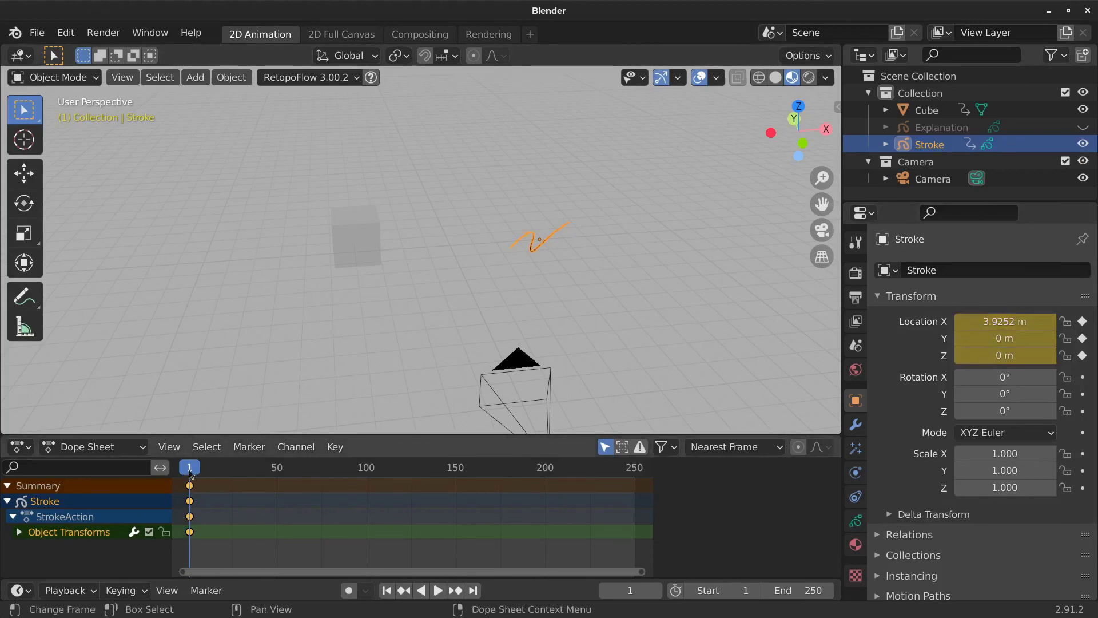
- At frame 50, move the stroke to about X -5.91 m, Y 0.70 m, Z -1.63 m and insert a Location keyframe
key("space")
key("space")
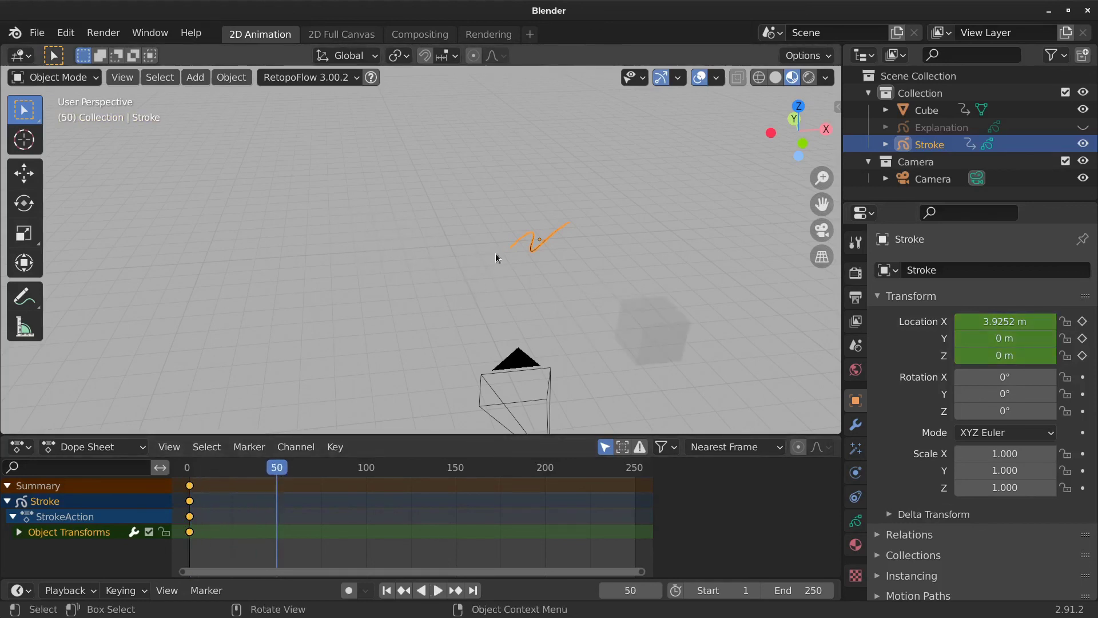
key("g")
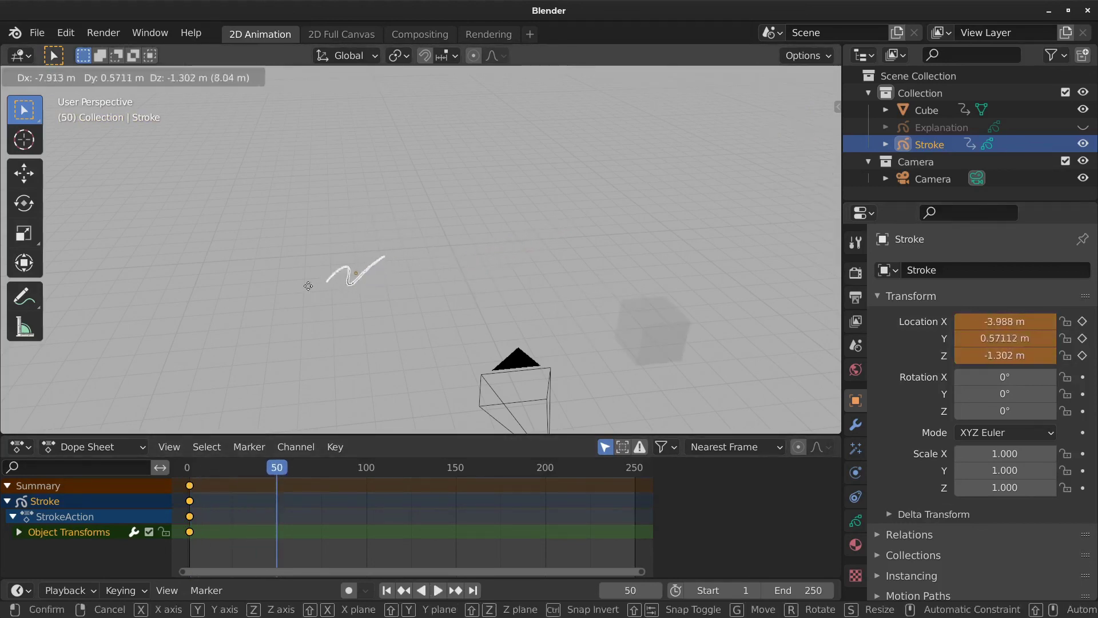
left_click(282, 291)
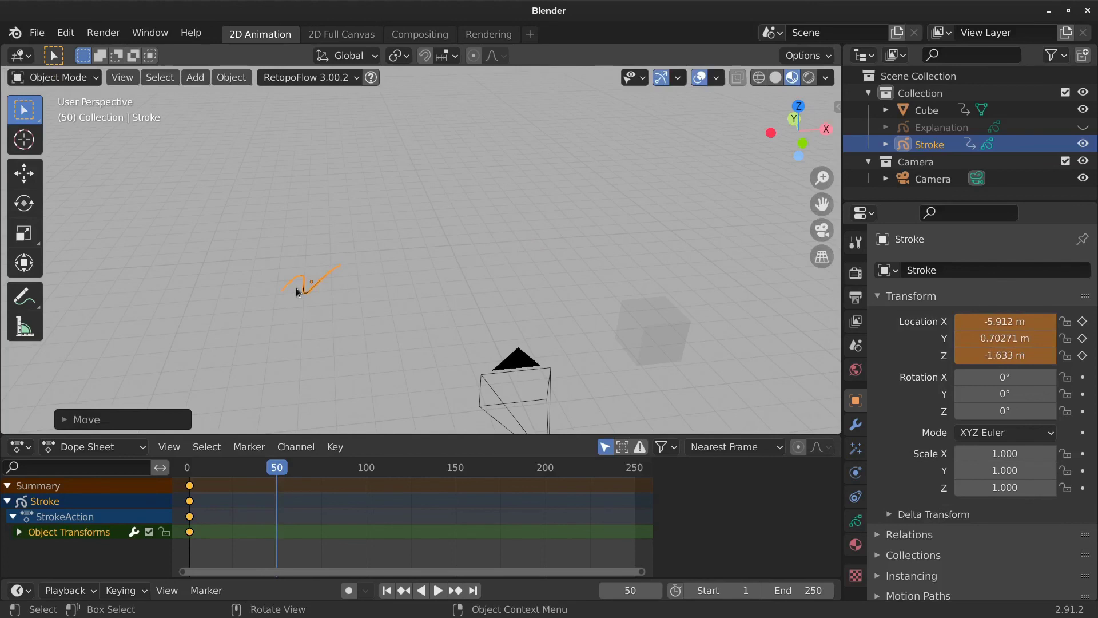
key("i")
left_click(296, 289)
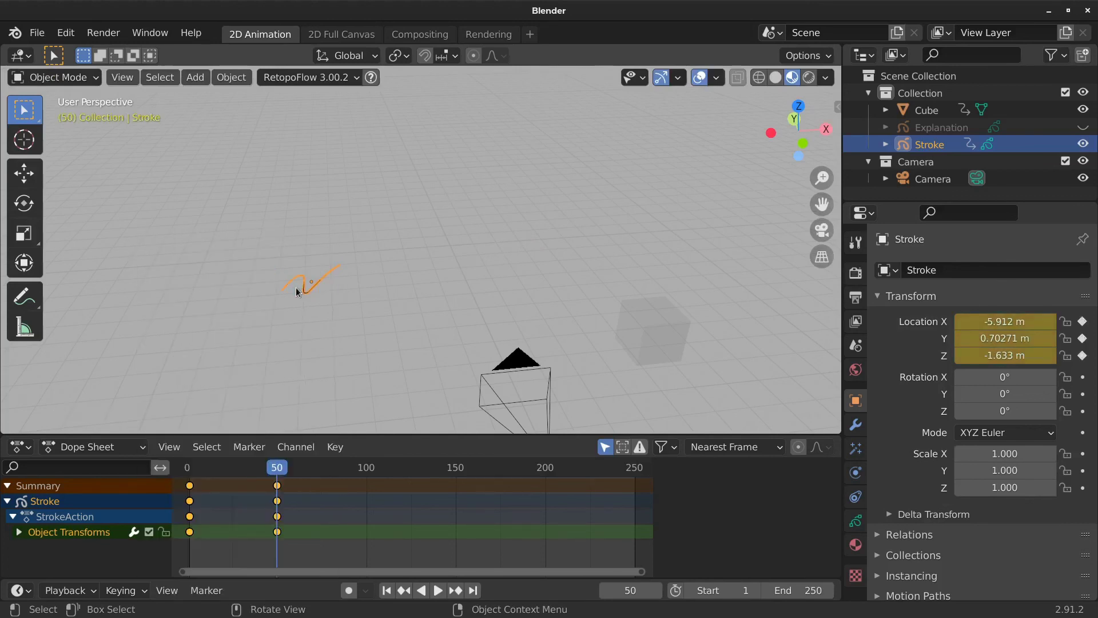
- Play the animation from its start to review the motion of the stroke and the cube together, with nothing selected on the replay
left_click_drag(278, 468, 187, 472)
key("space")
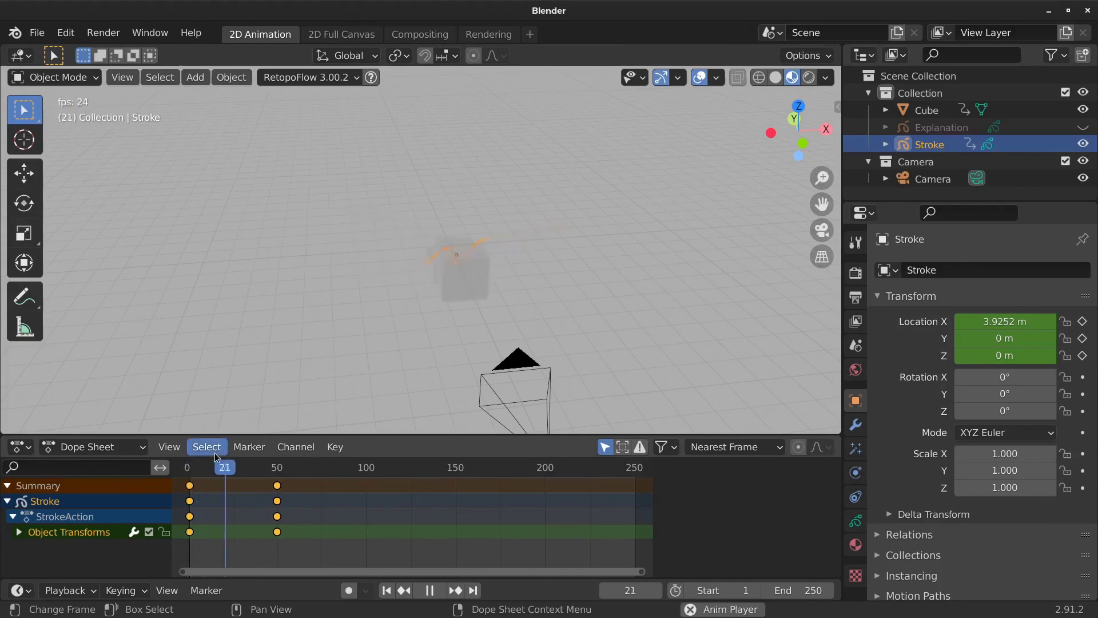
key("space")
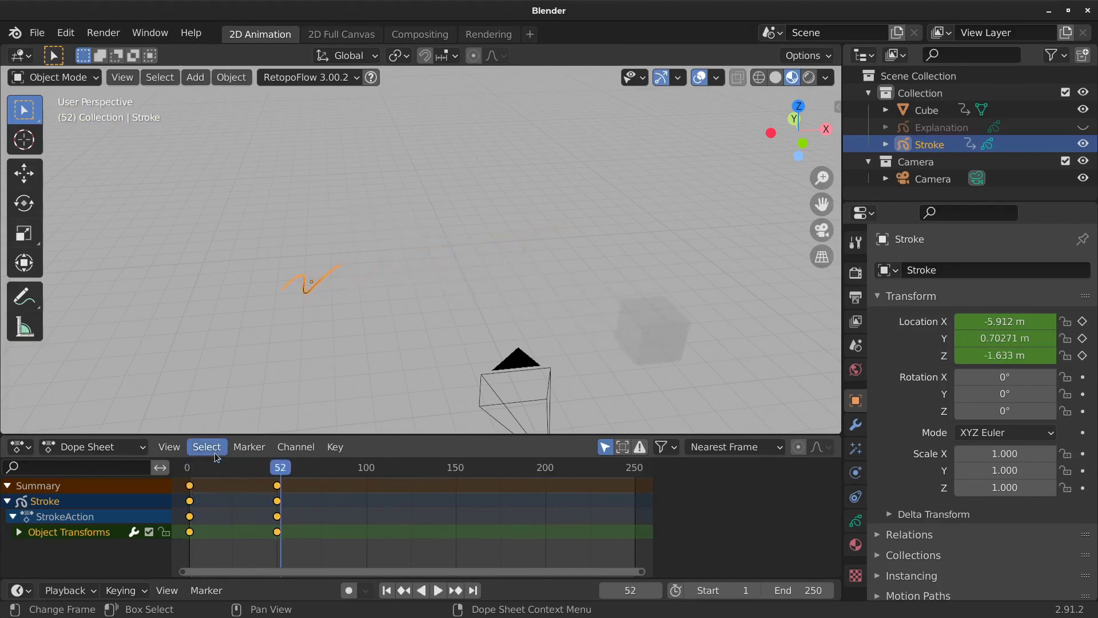
left_click(416, 336)
key("space")
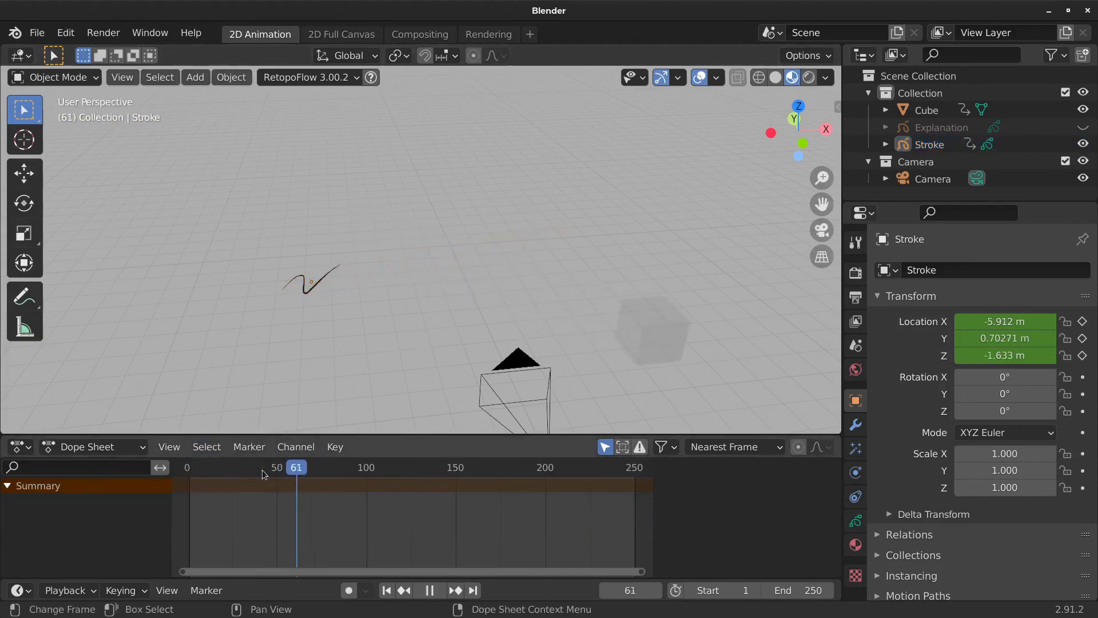
key("shift+Left")
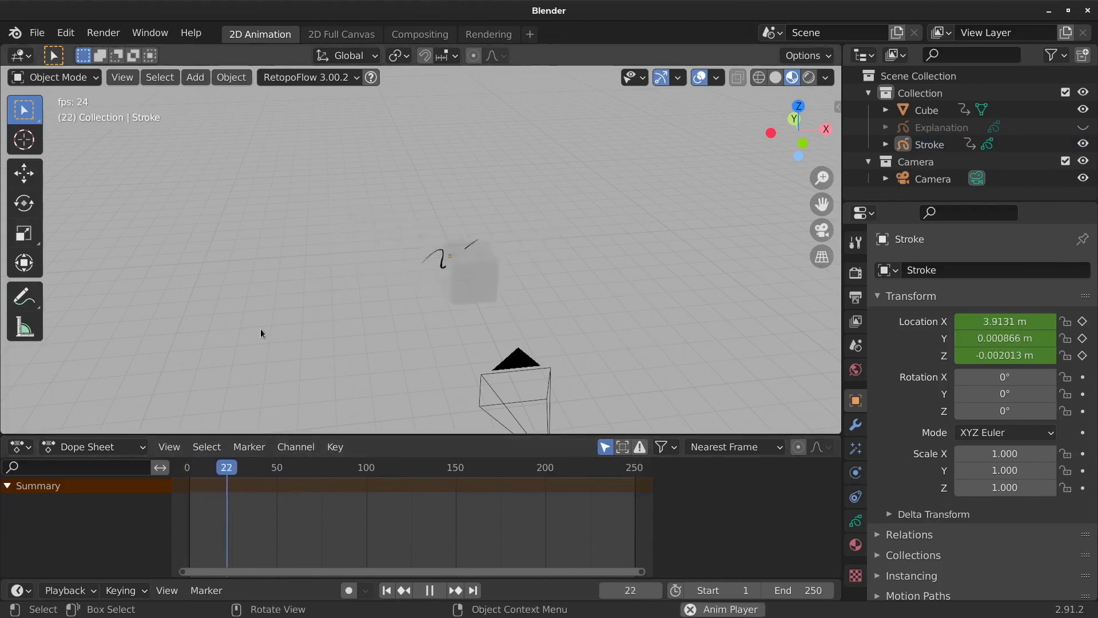
key("space")
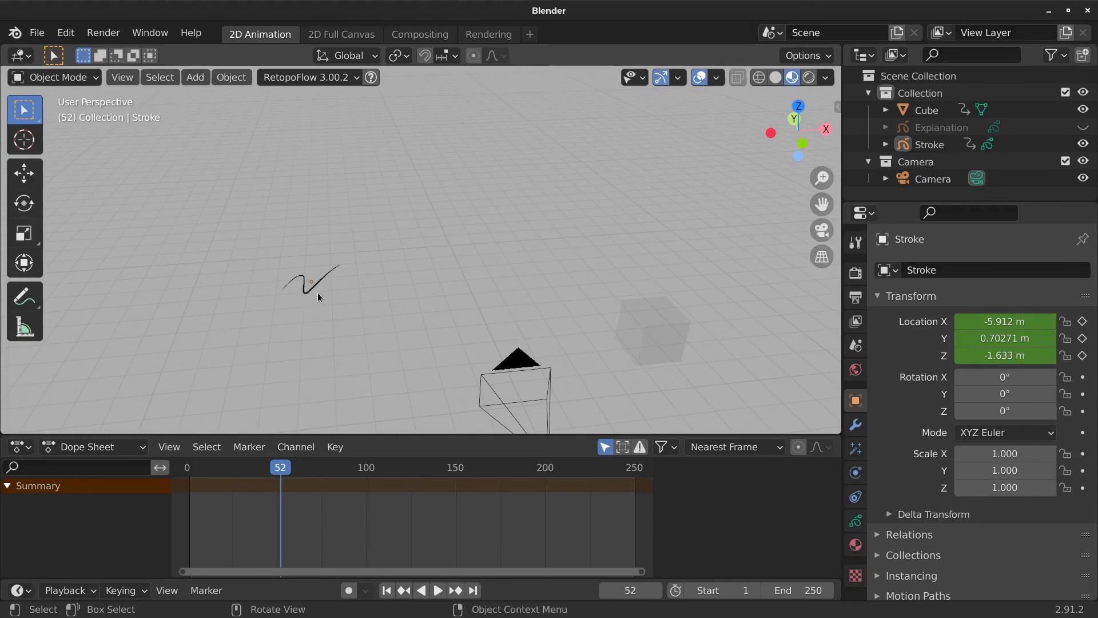
- Delete the stroke's Location keyframe at frame 50
left_click(140, 447)
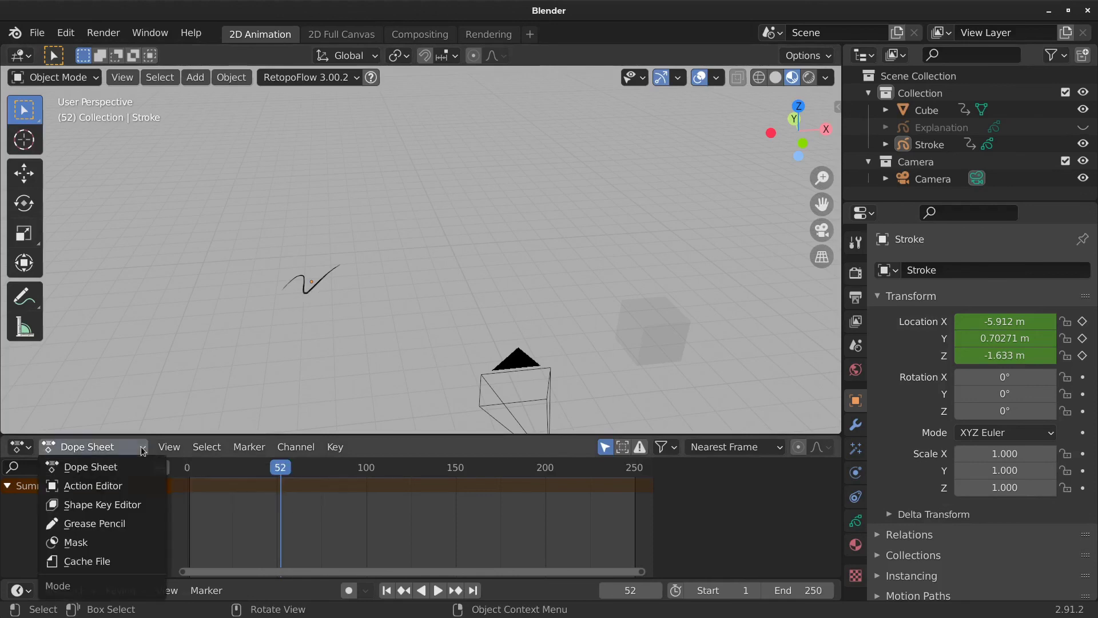
left_click(312, 282)
left_click(277, 486)
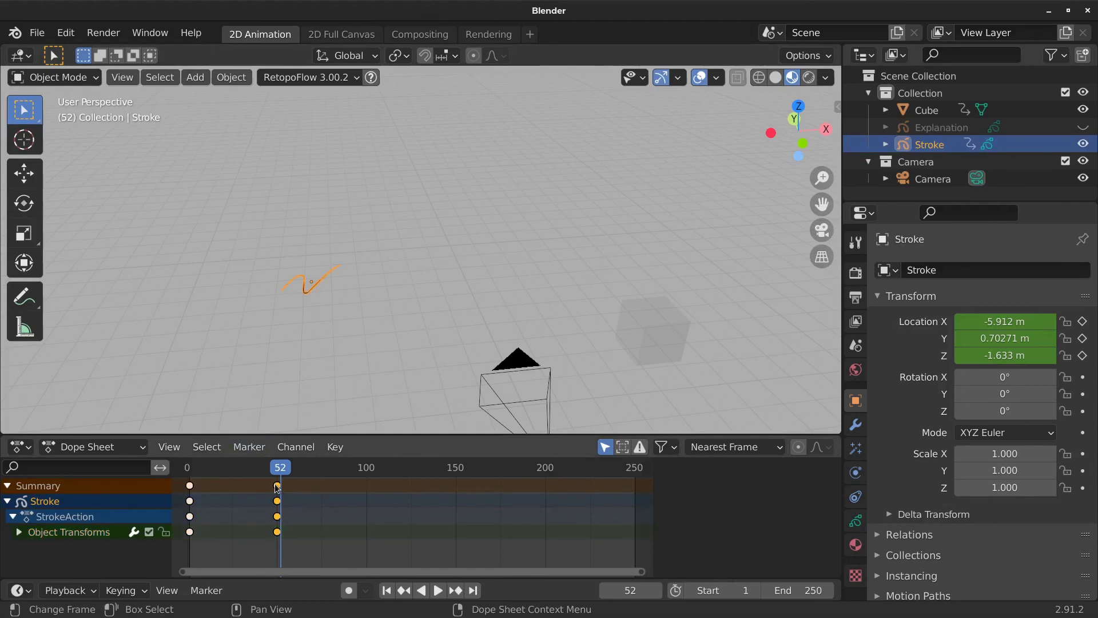
key("x")
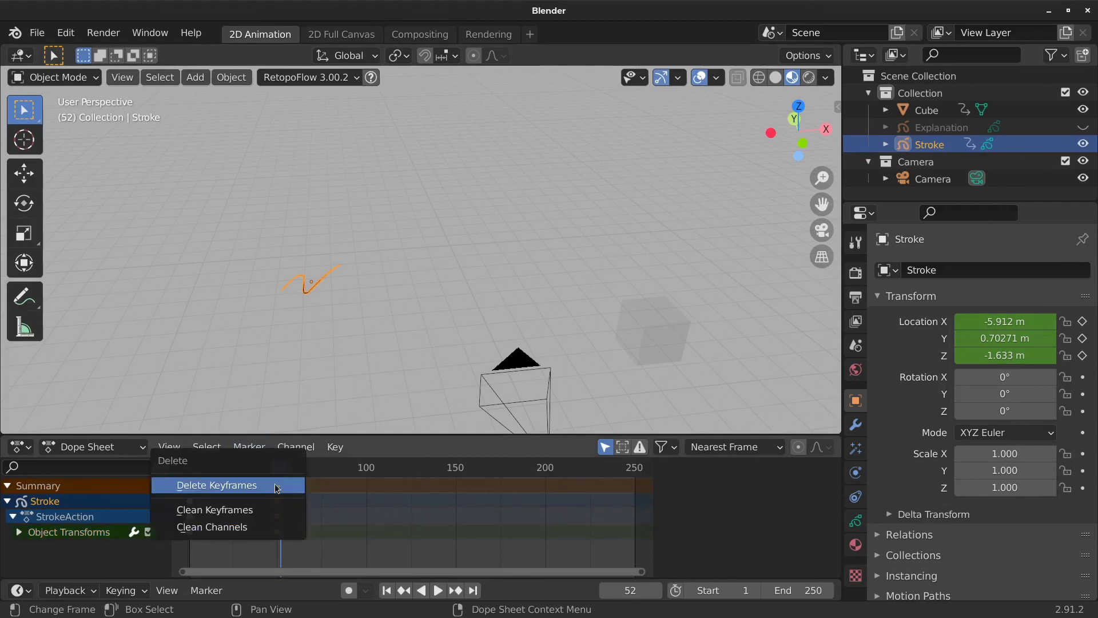
left_click(277, 486)
- In the camera view, move the stroke along the X axis to about X 1.47 m
mouse_move(463, 329)
middle_mouse_down()
mouse_move(446, 293)
mouse_move(436, 298)
middle_mouse_up()
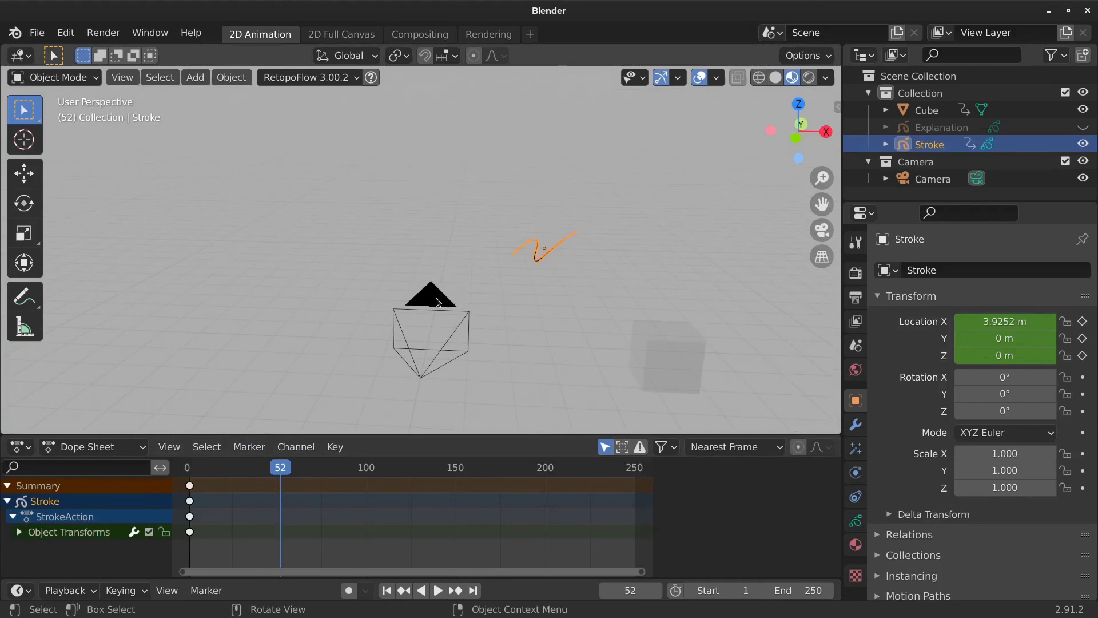
key("KP_0")
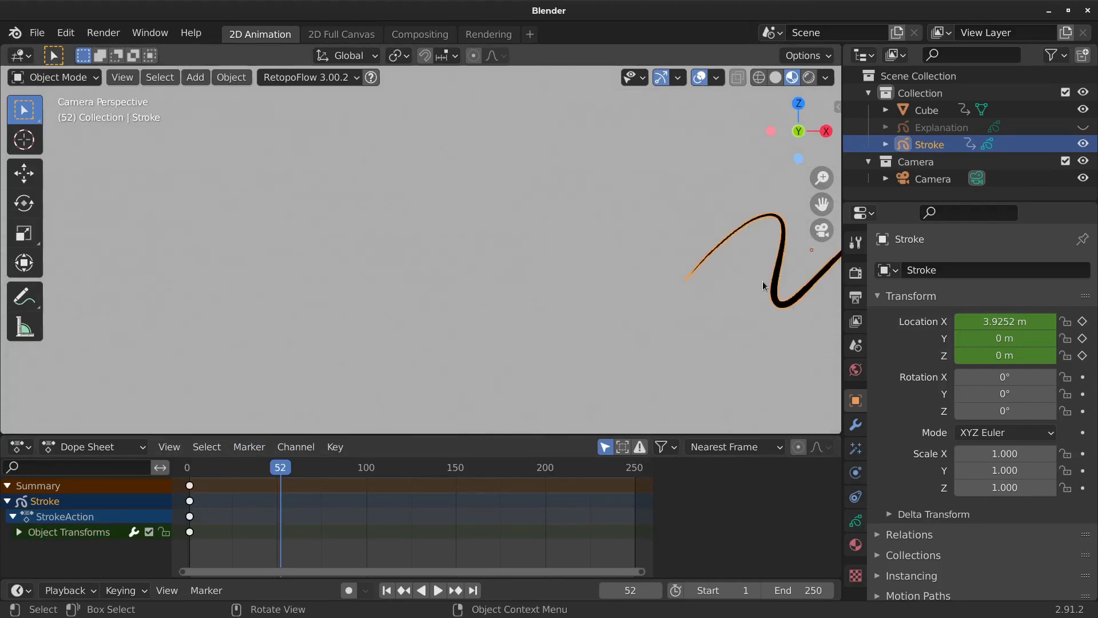
key("g")
key("x")
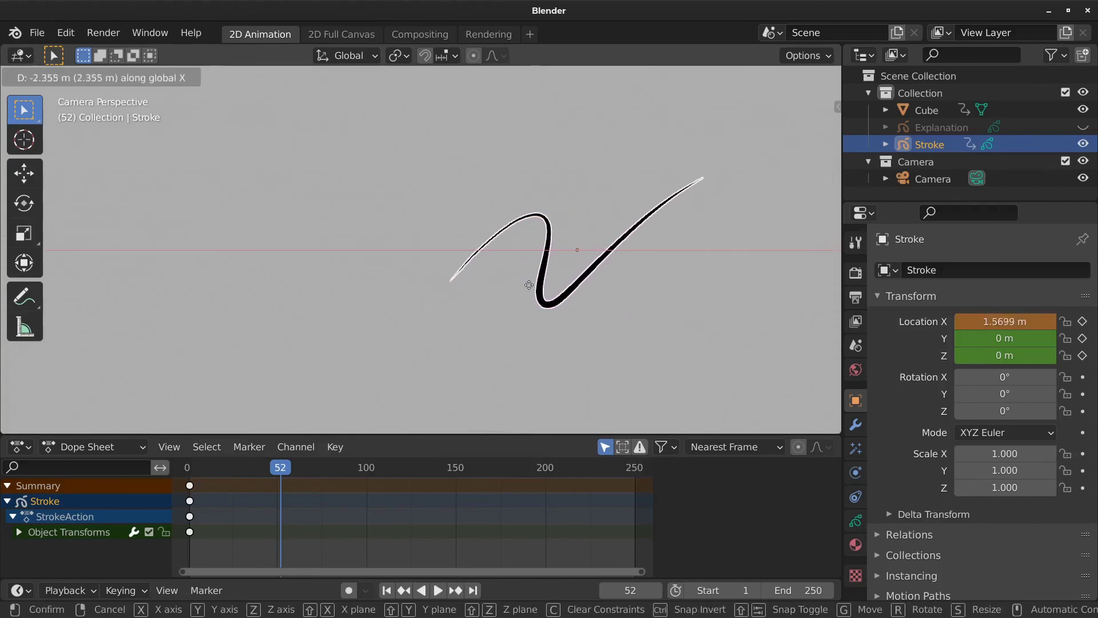
left_click(518, 288)
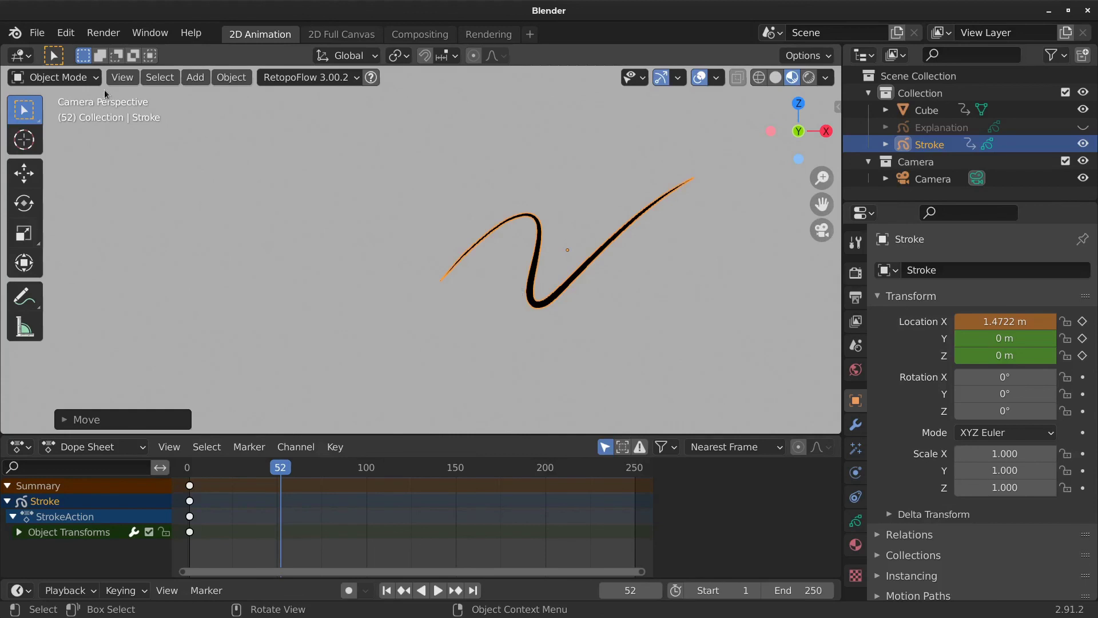
- Switch the stroke object to Draw mode and review the available brushes, keeping Ink Pen
left_click(63, 77)
left_click(81, 155)
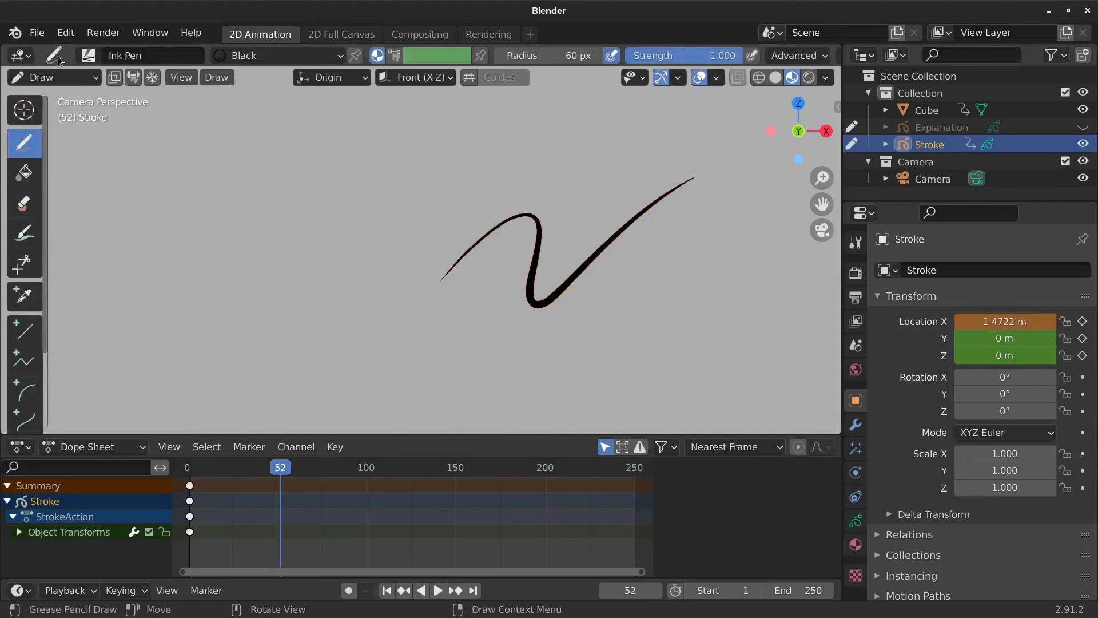
left_click(88, 55)
left_click(165, 107)
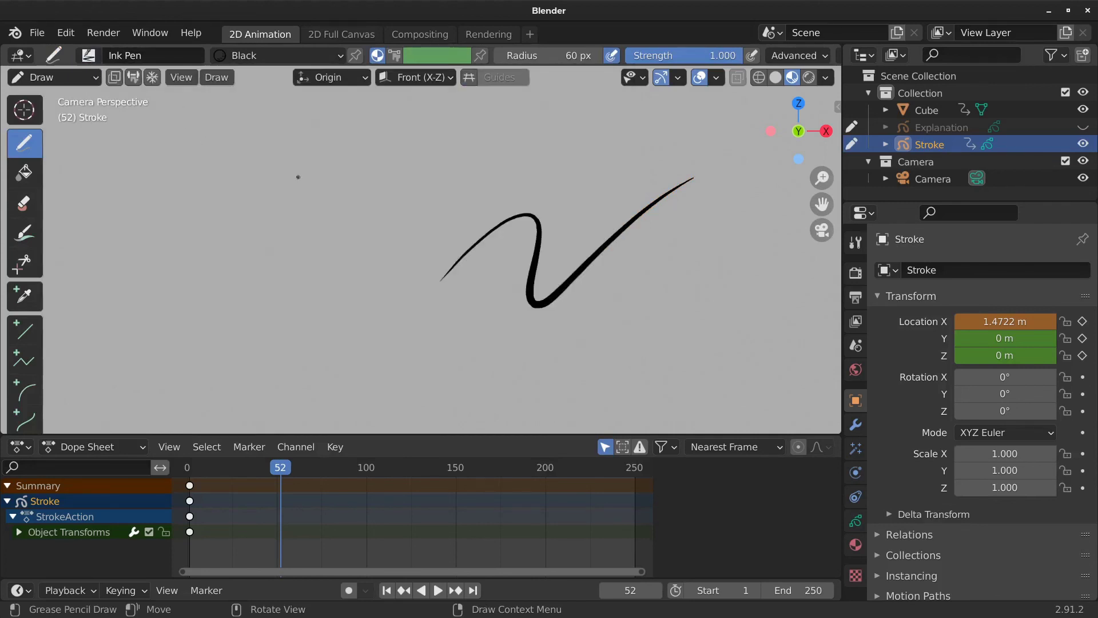
- Show the stroke object's materials, and expand its Grease Pencil data in the Outliner to select the Lines layer
left_click(856, 545)
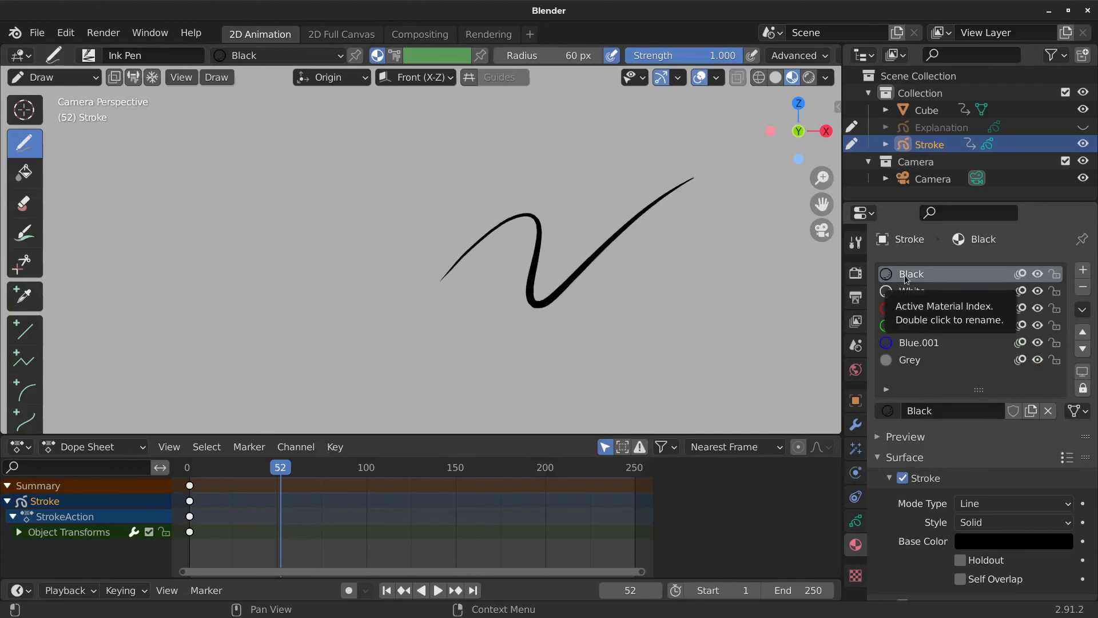
left_click(886, 144)
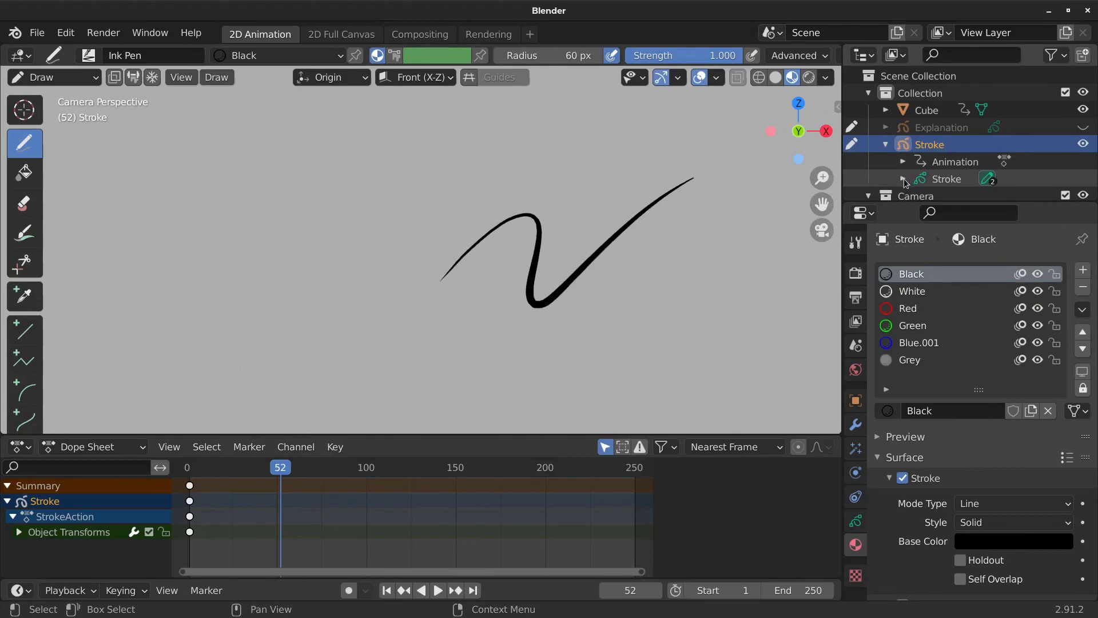
left_click(904, 178)
scroll(906, 173, "down", 3)
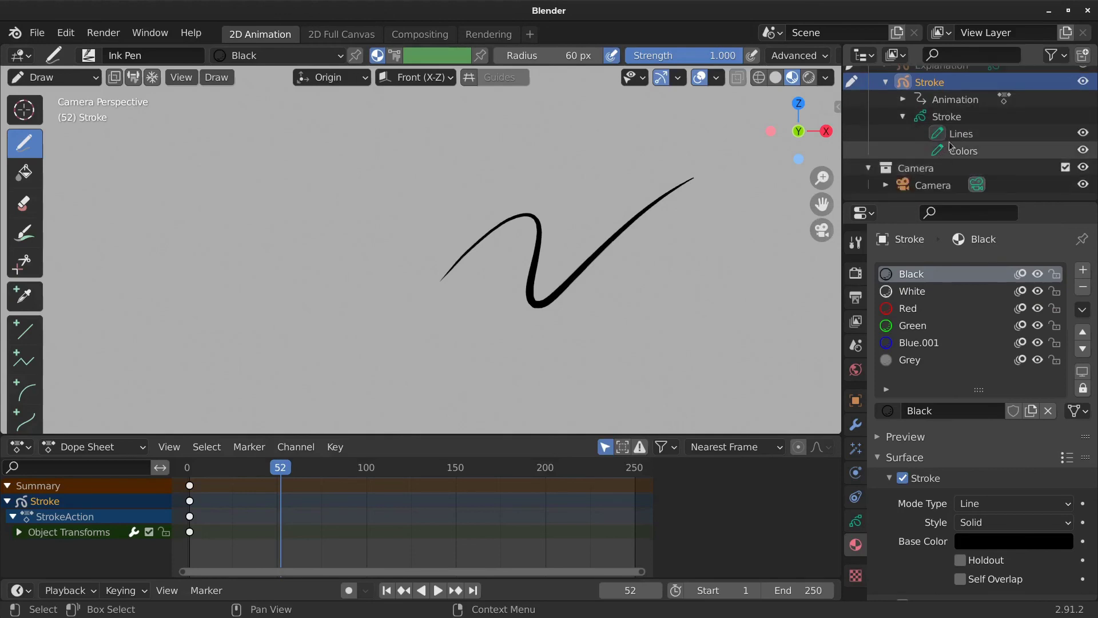
left_click(961, 137)
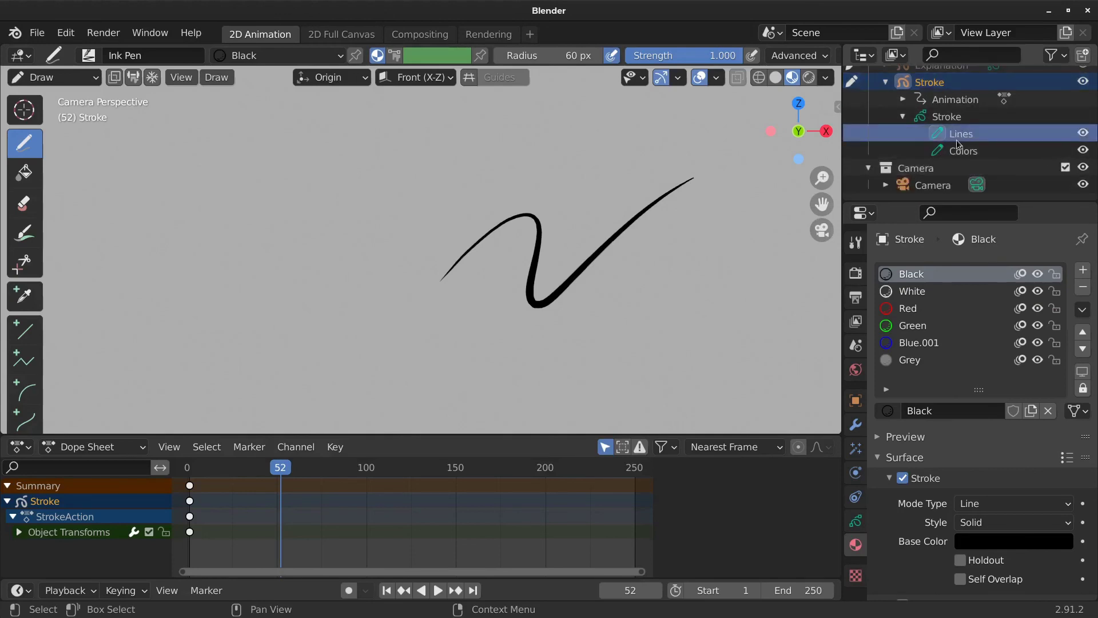
scroll(952, 144, "up", 2)
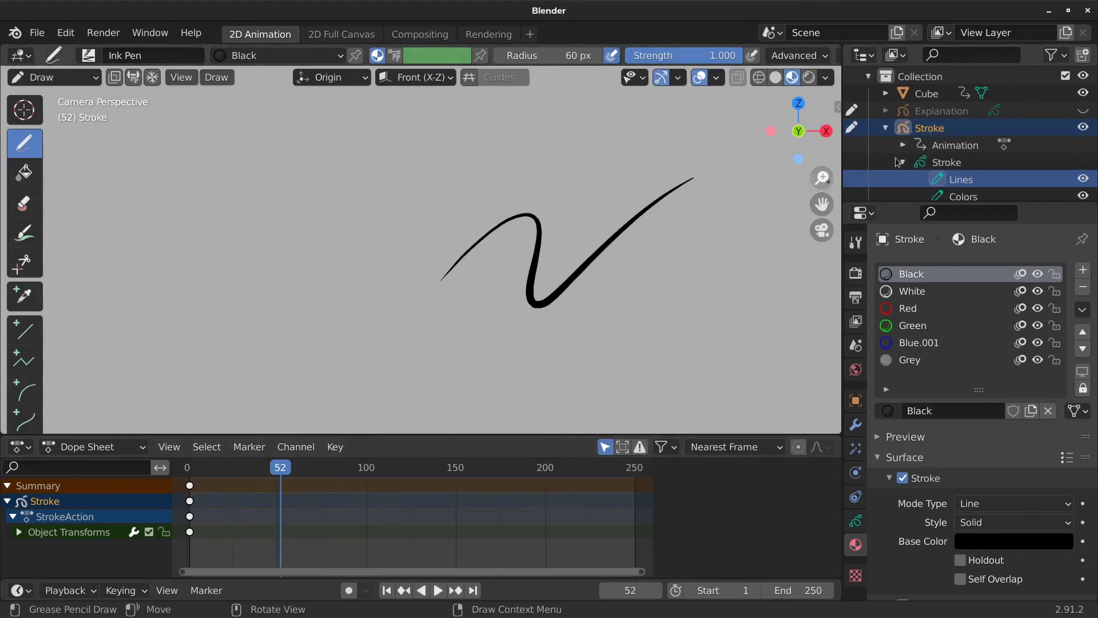
left_click(95, 58)
left_click(179, 119)
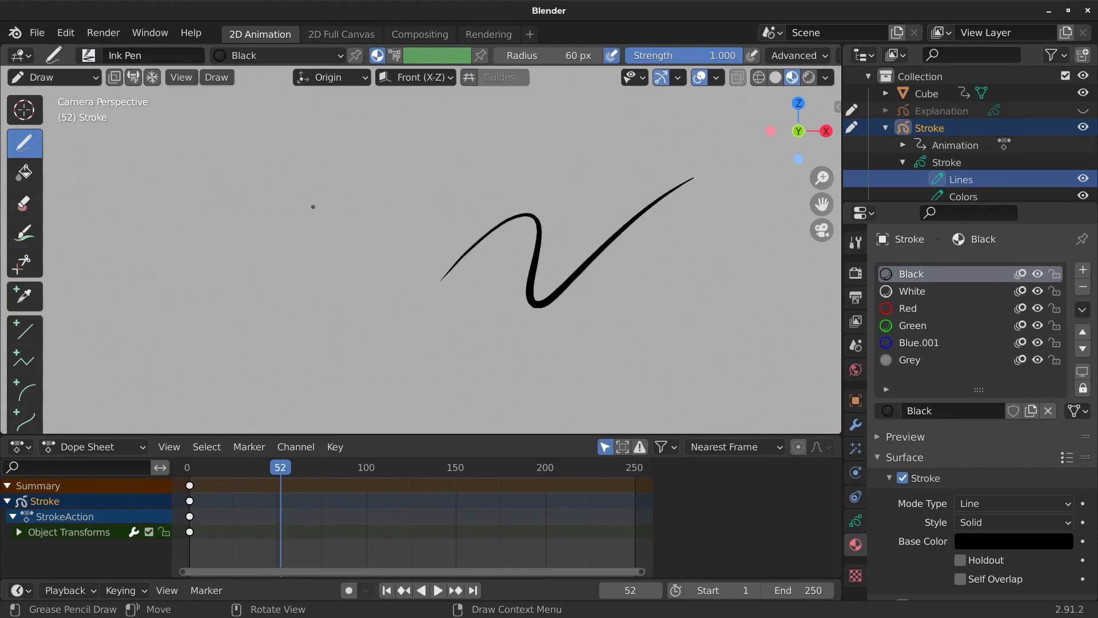
- Switch the animation editor to Grease Pencil mode and play the animation from the start to examine the layer keyframes
left_click(141, 453)
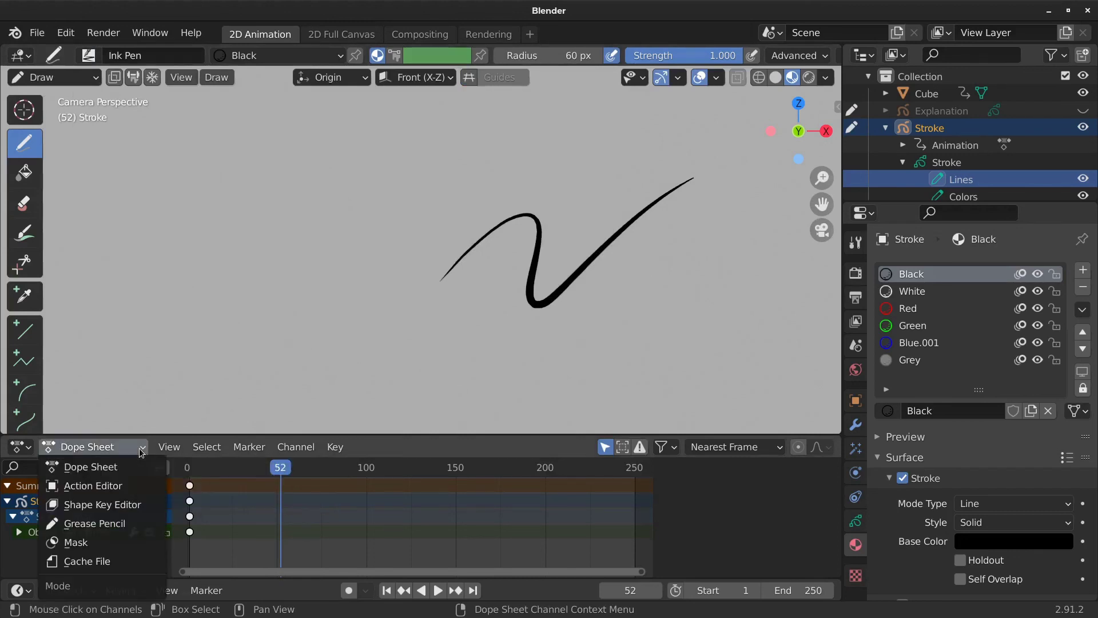
left_click(122, 525)
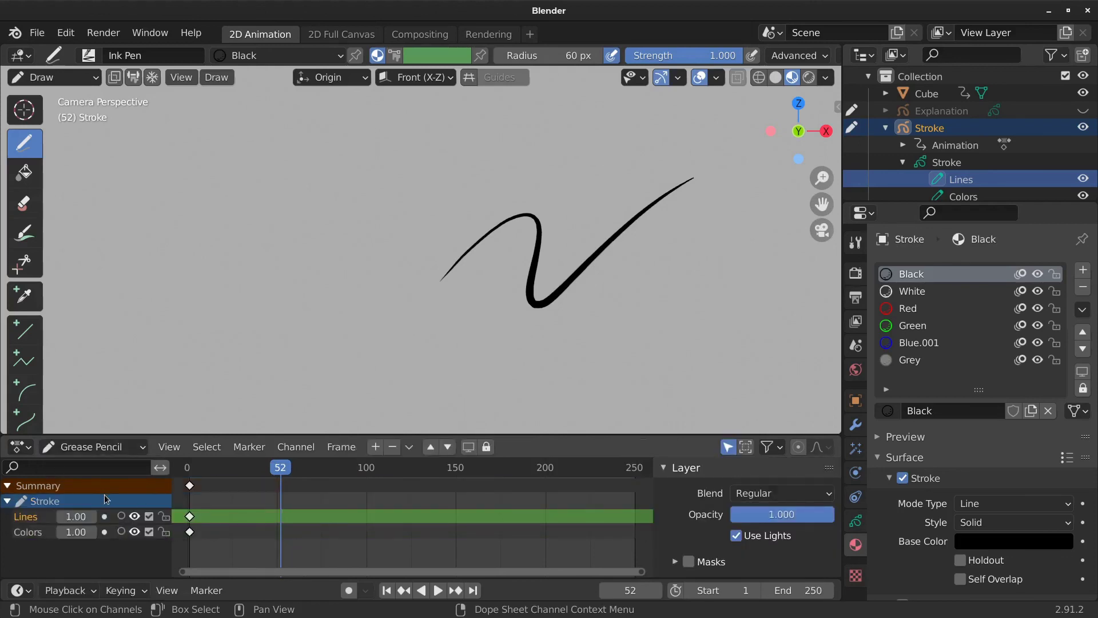
key("space")
left_click(198, 474)
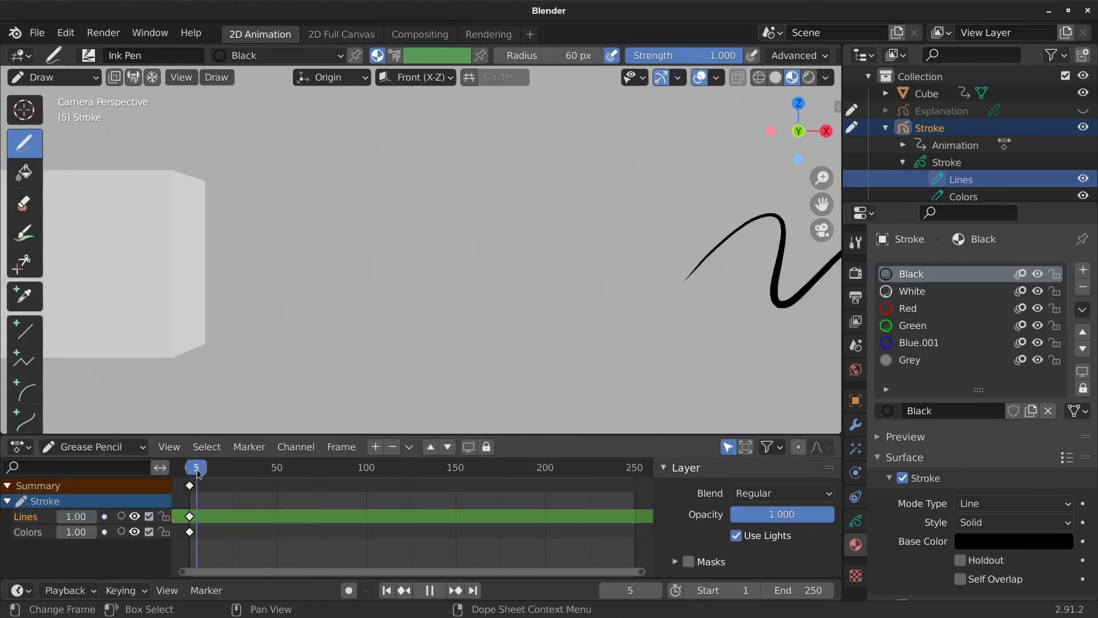
left_click(186, 472)
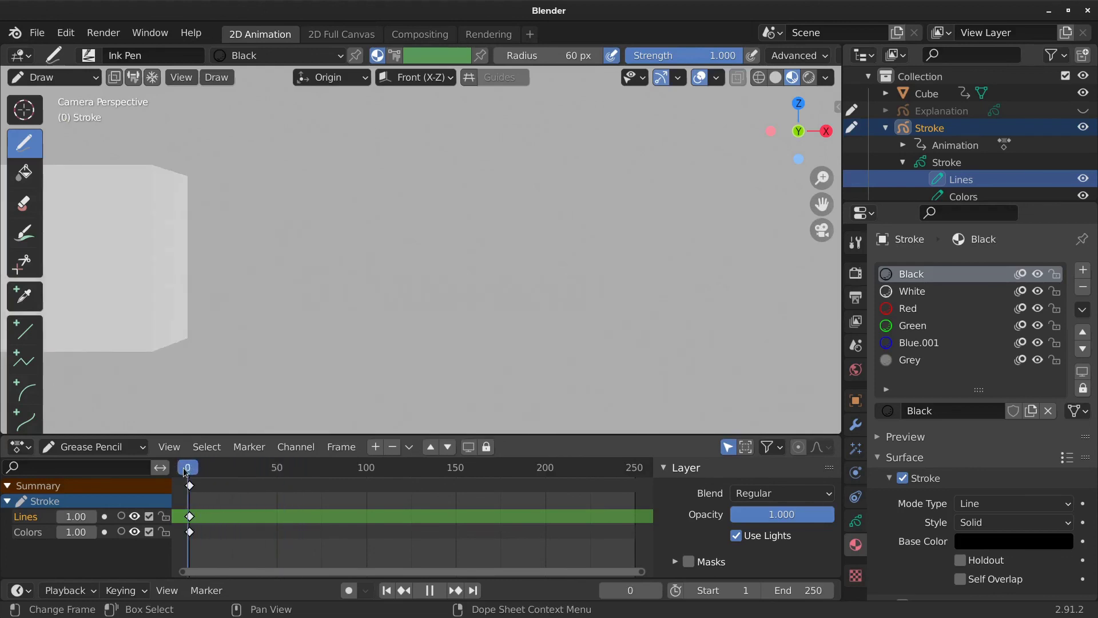
key("space")
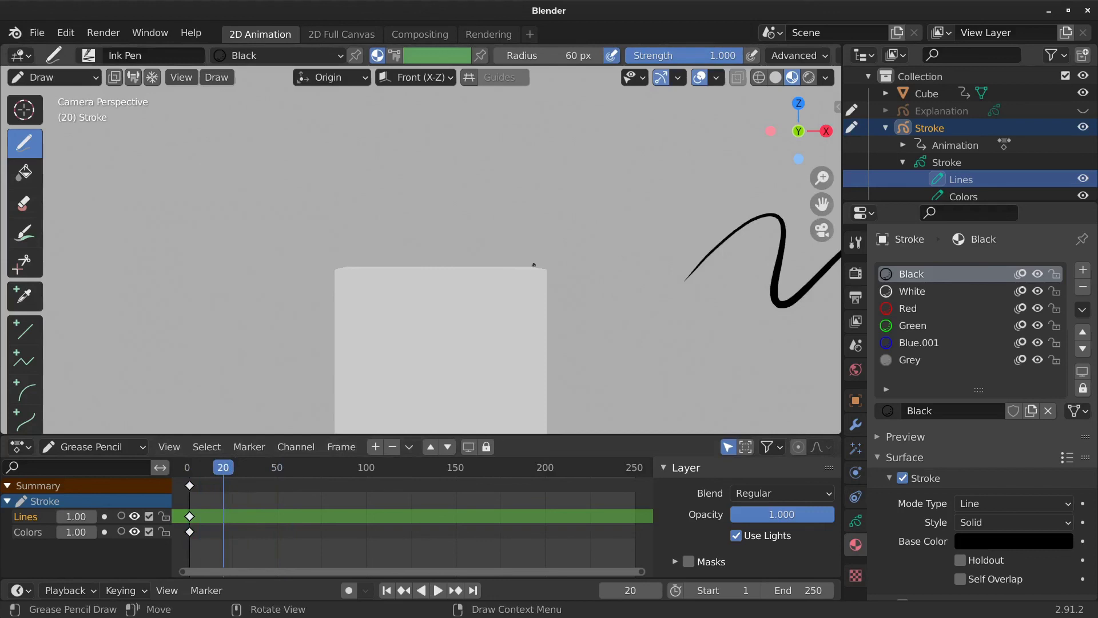
- Switch the animation editor back to Dope Sheet mode and return the playhead to frame 1
left_click(143, 450)
left_click(136, 466)
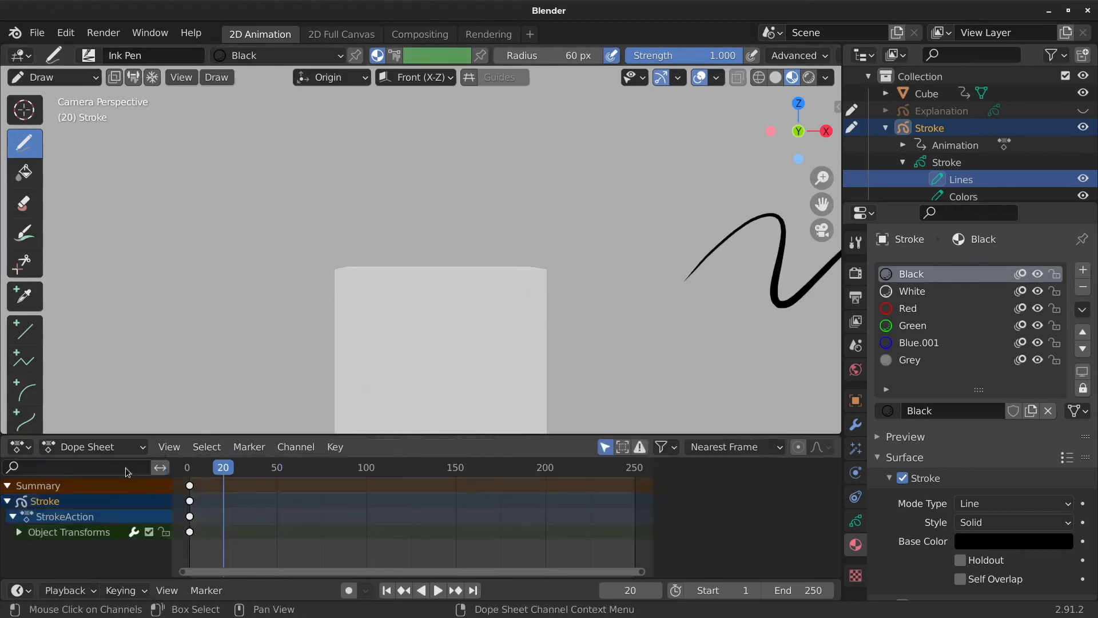
left_click(200, 473)
key("space")
key("Escape")
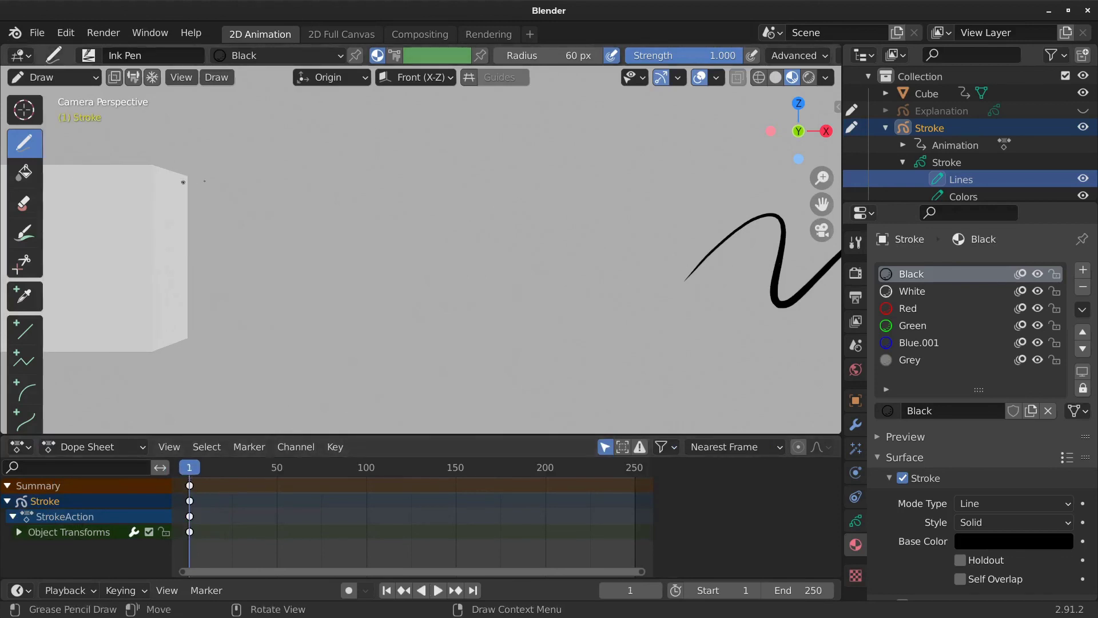
- Return the stroke object to Object Mode and move it along the global X axis toward the cube
key("Tab")
left_click(51, 77)
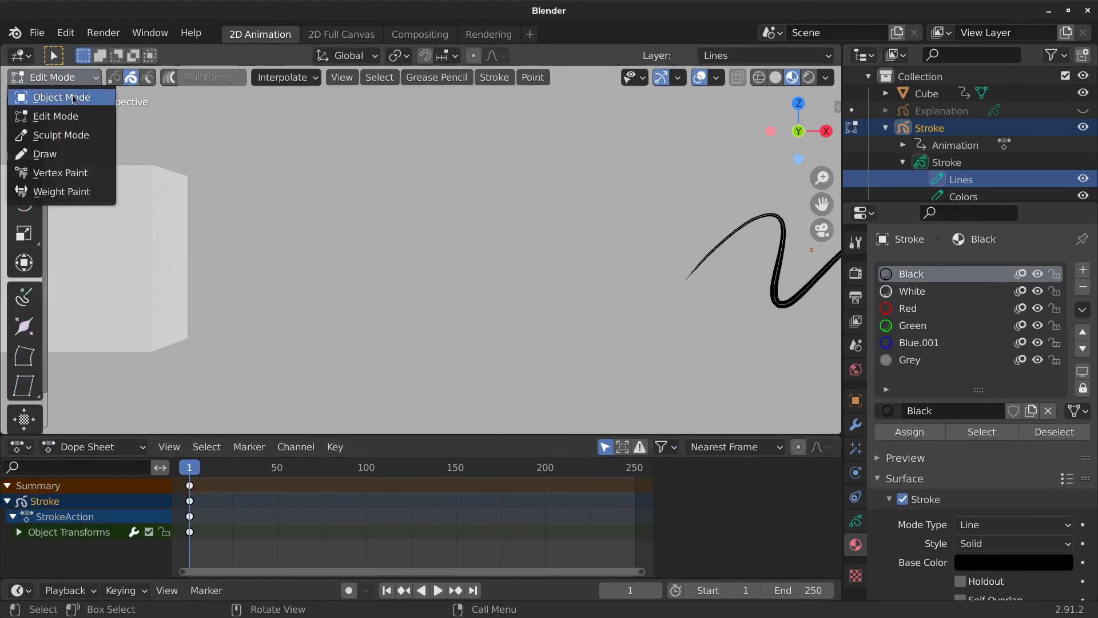
left_click(40, 96)
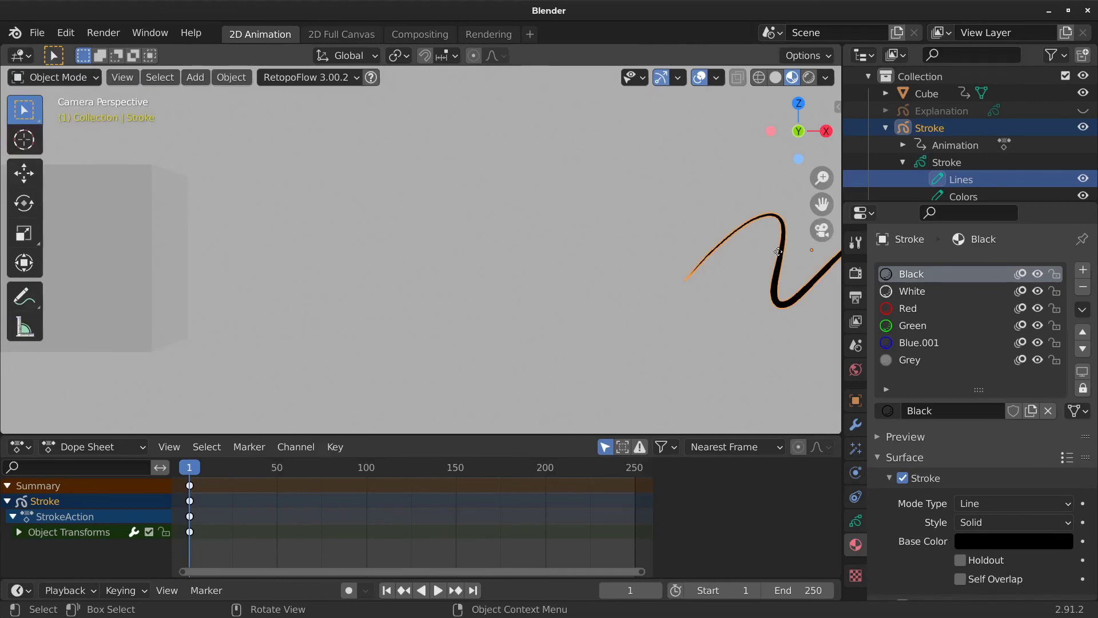
key("g")
key("x")
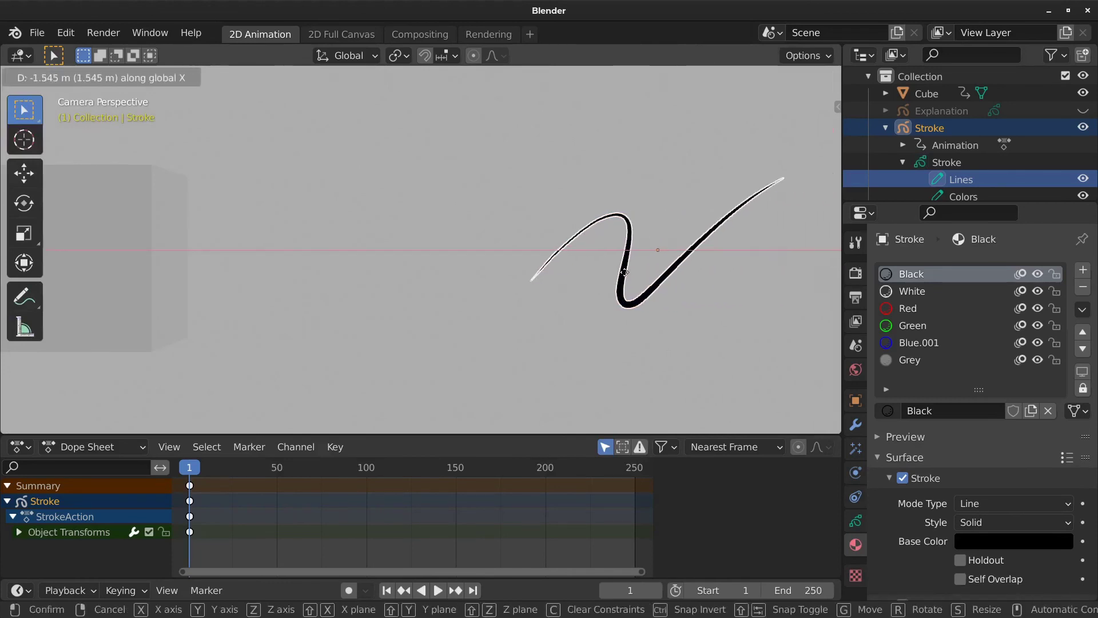
left_click(613, 274)
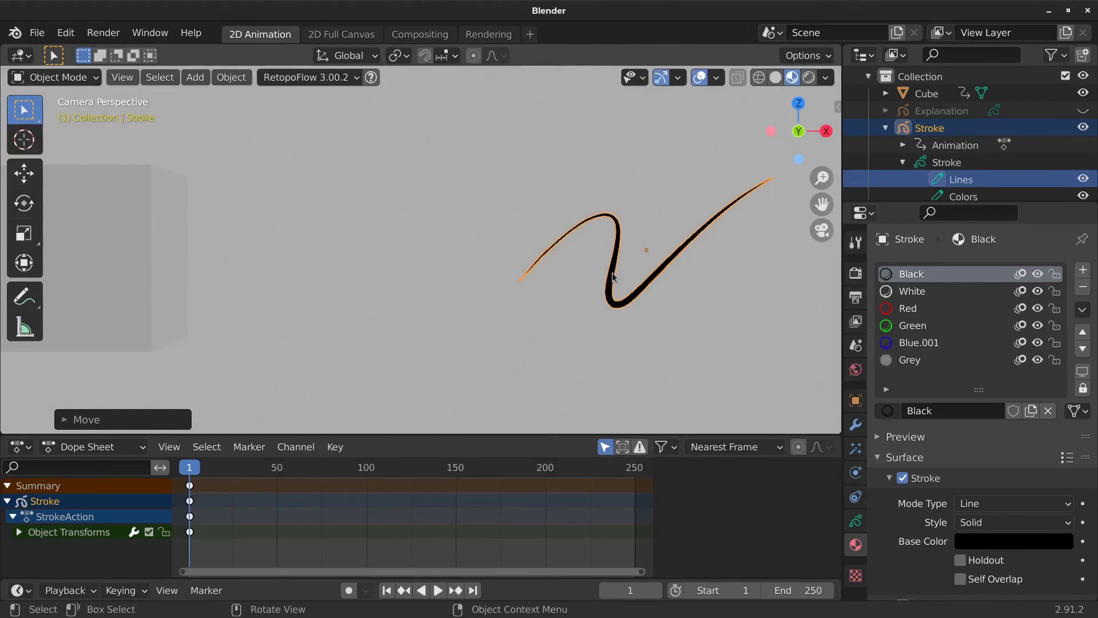
- Keyframe the stroke object's new position at frame 1 and play the animation to check it
key("i")
left_click(611, 272)
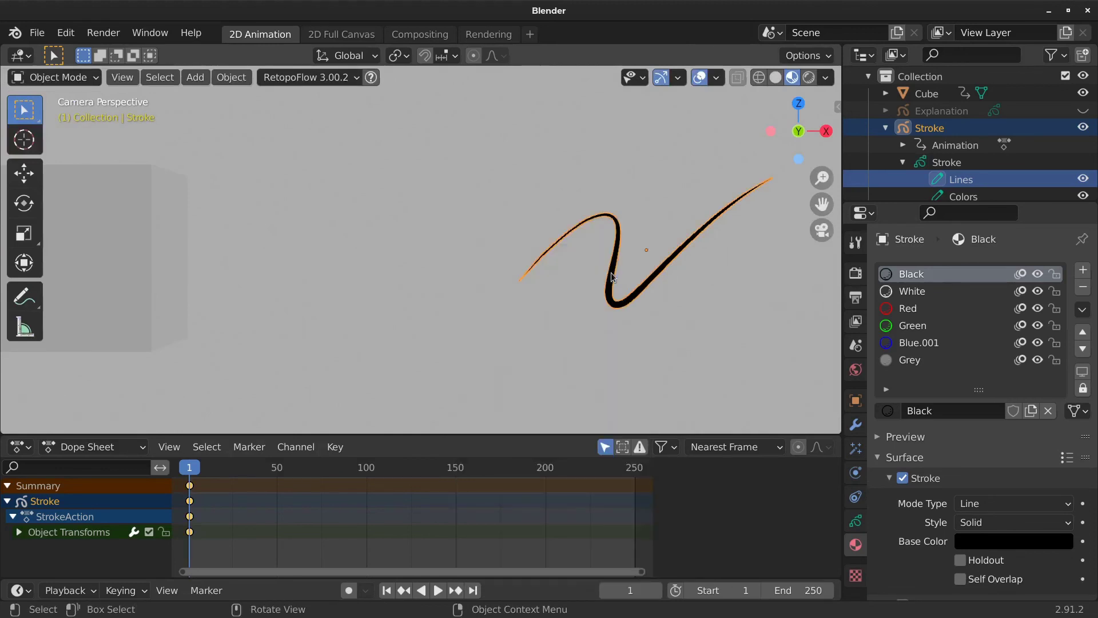
key("space")
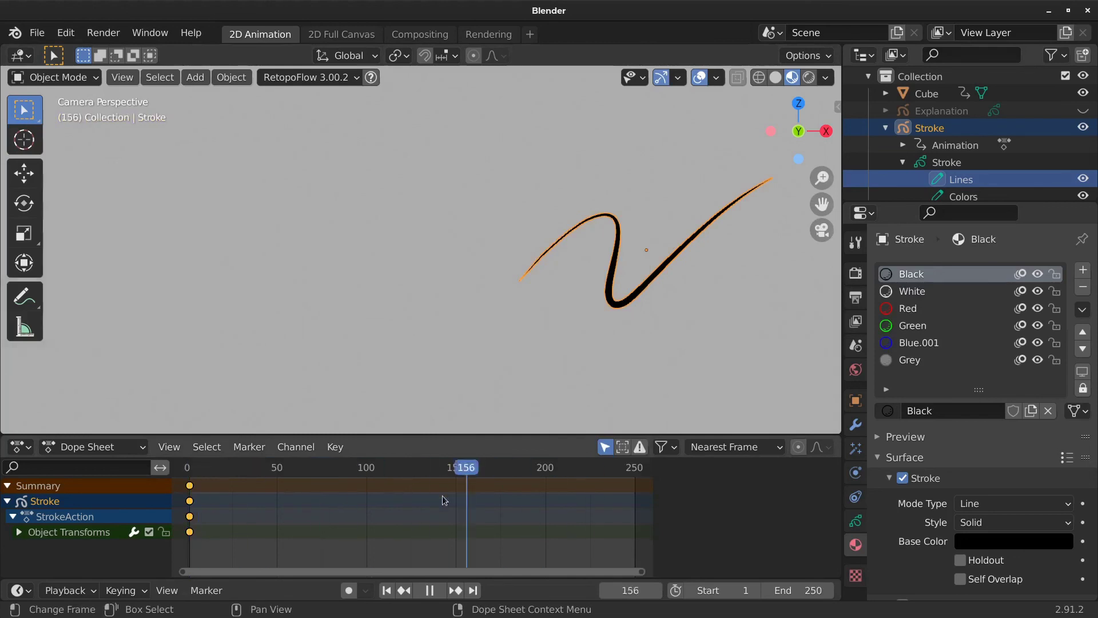
key("Escape")
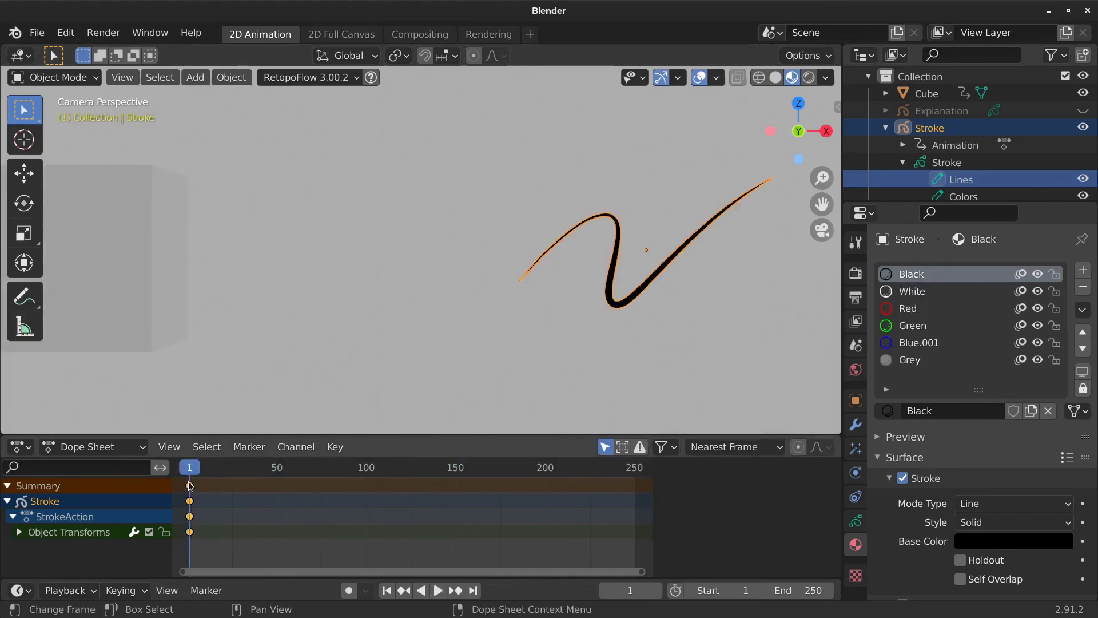
- Switch the animation editor to Grease Pencil mode and put the stroke object in Draw mode
left_click(117, 447)
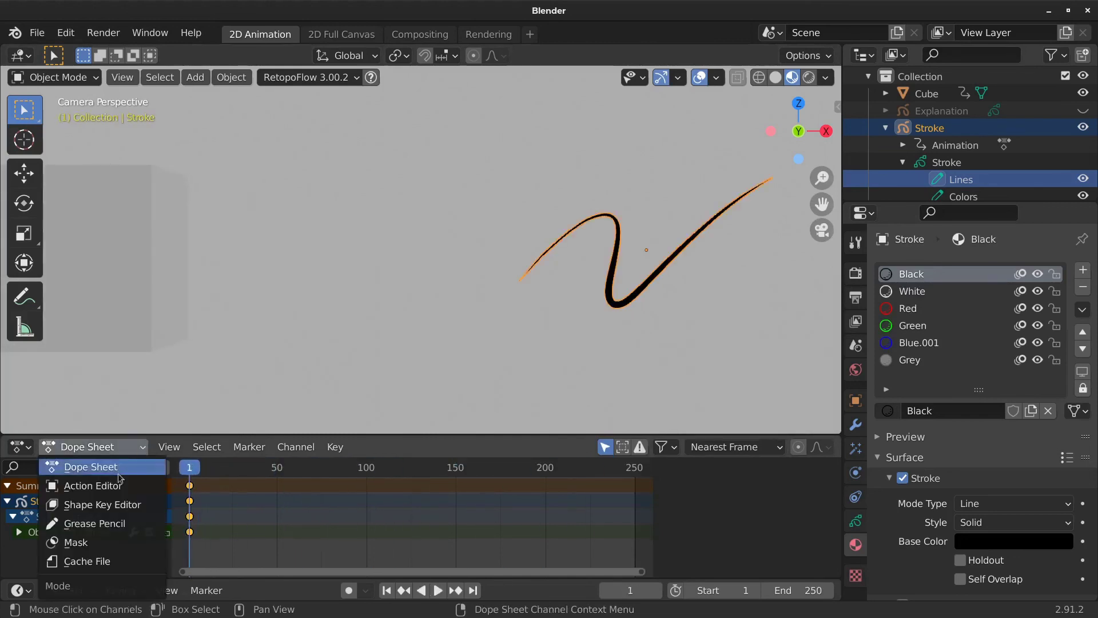
left_click(94, 522)
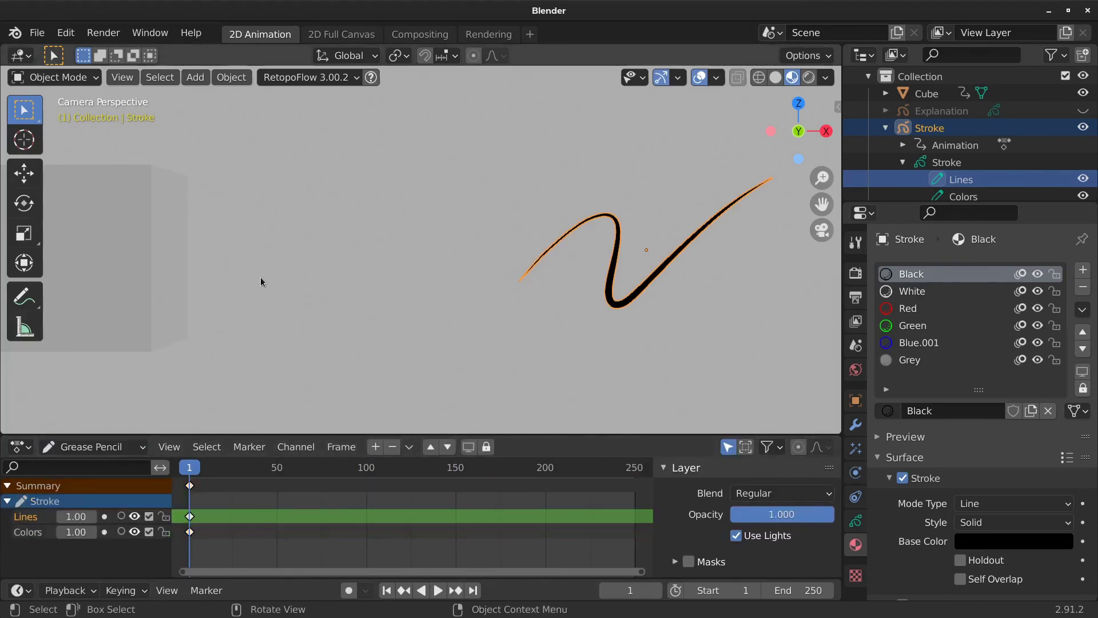
key("ctrl+Tab")
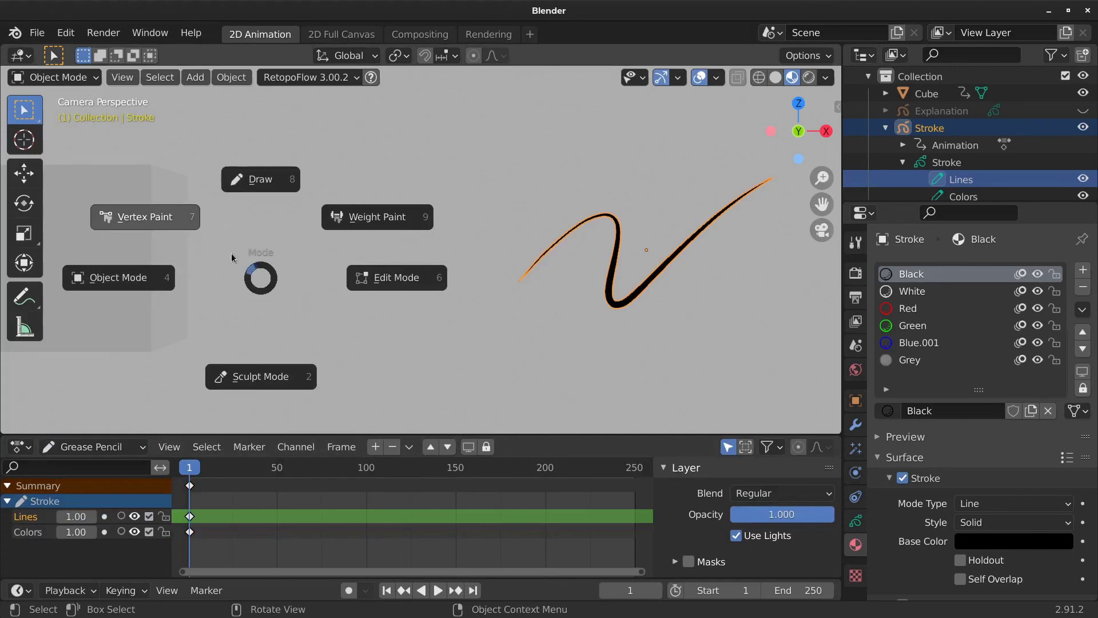
key("Escape")
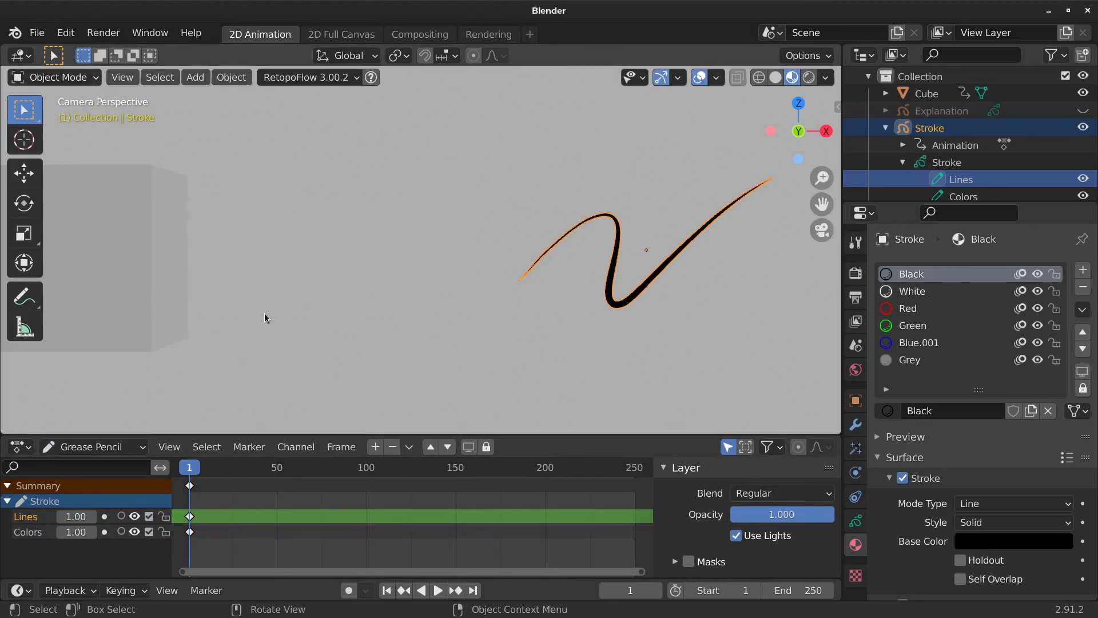
key("ctrl+Tab")
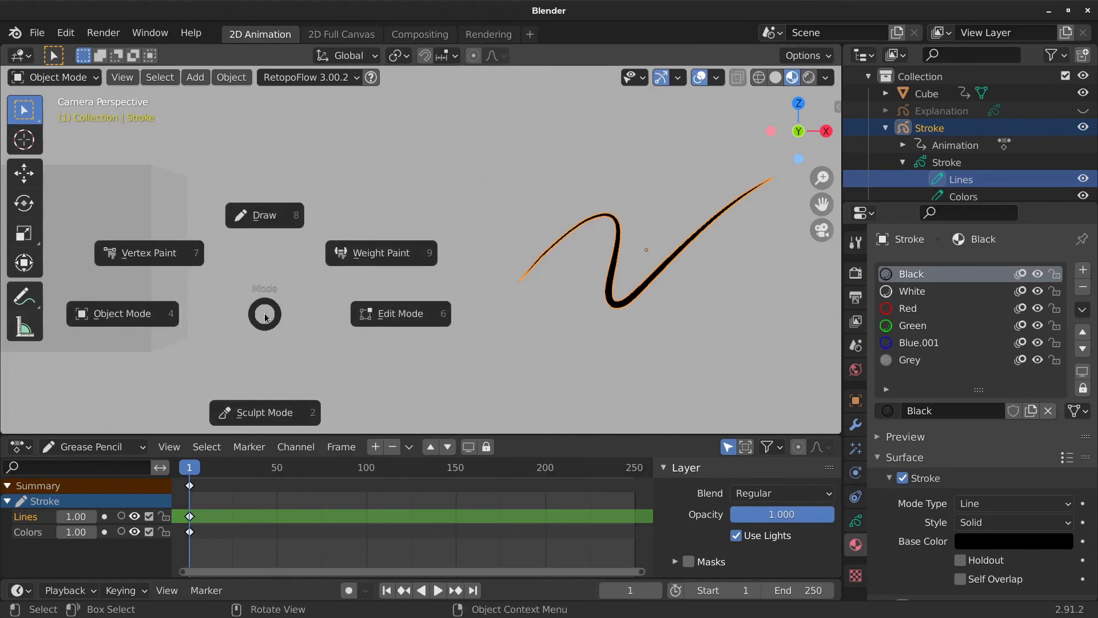
left_click(269, 222)
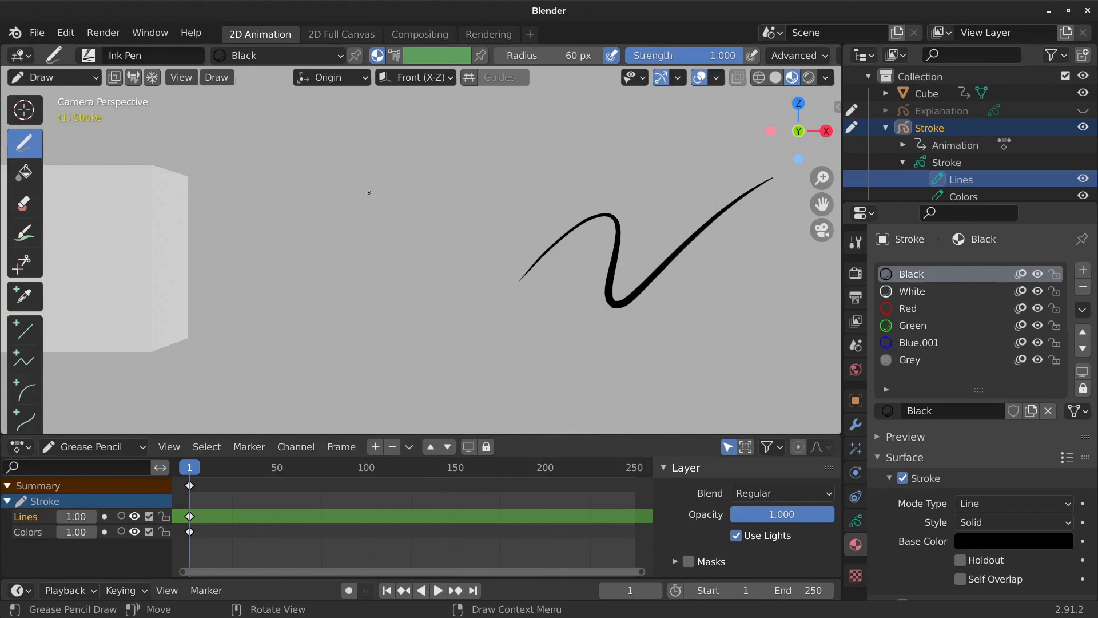
- Draw a black circle between the cube and the stroke at frame 1, and briefly show the Explanation object for reference
mouse_move(369, 193)
left_mouse_down()
mouse_move(346, 258)
mouse_move(415, 198)
mouse_move(350, 209)
left_mouse_up()
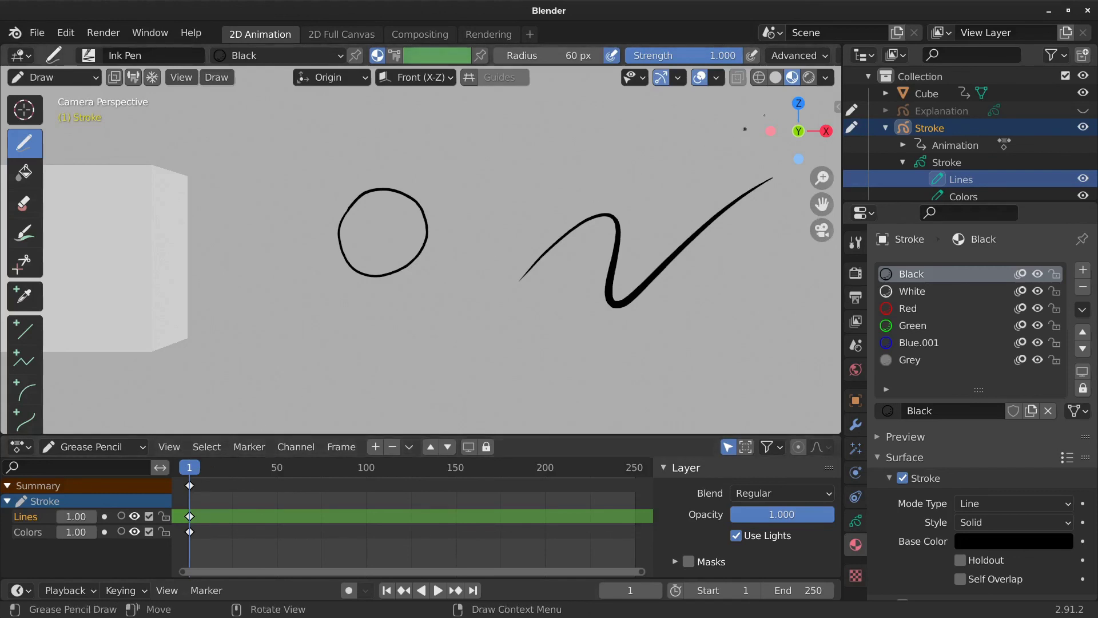
left_click(1083, 111)
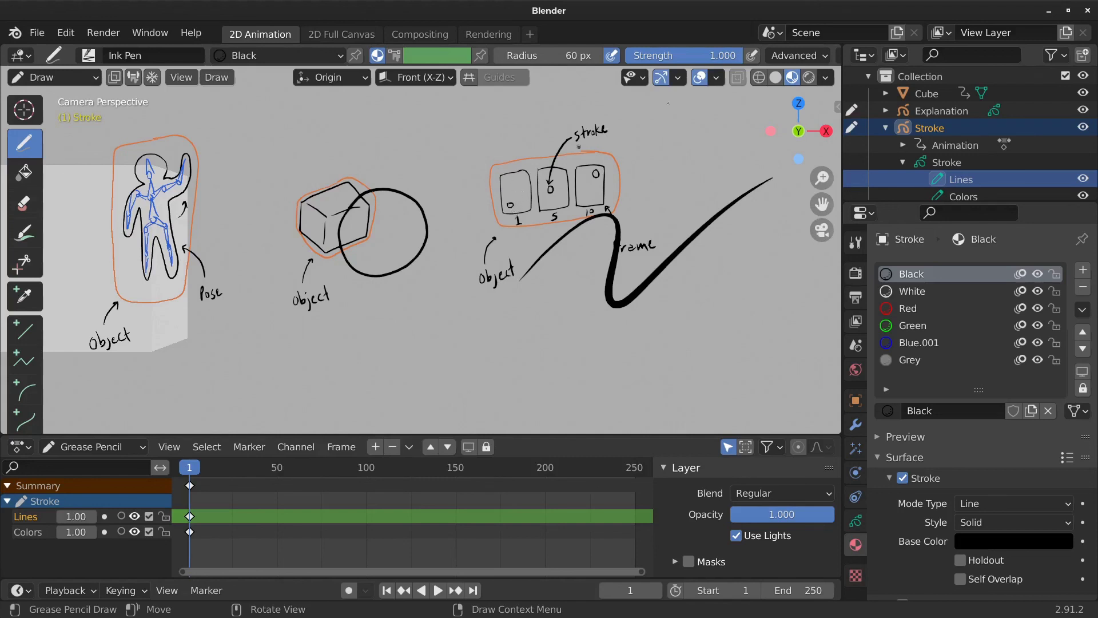
left_click(1084, 110)
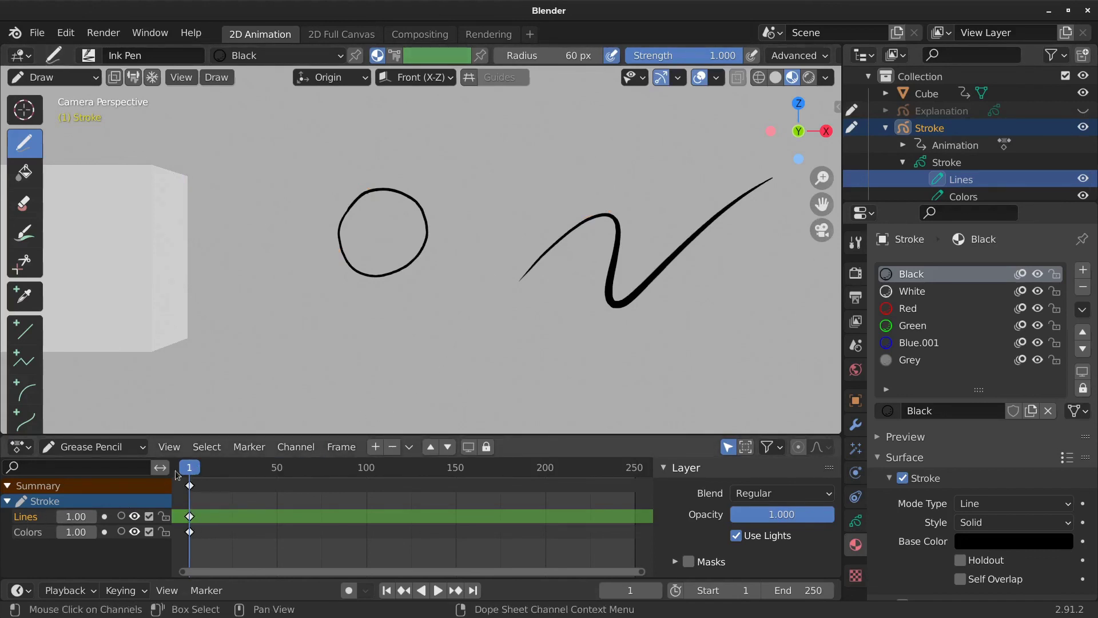
- Go to frame 27 and draw a circle slightly closer to the cube's starting side than the first one
left_click_drag(191, 468, 239, 470)
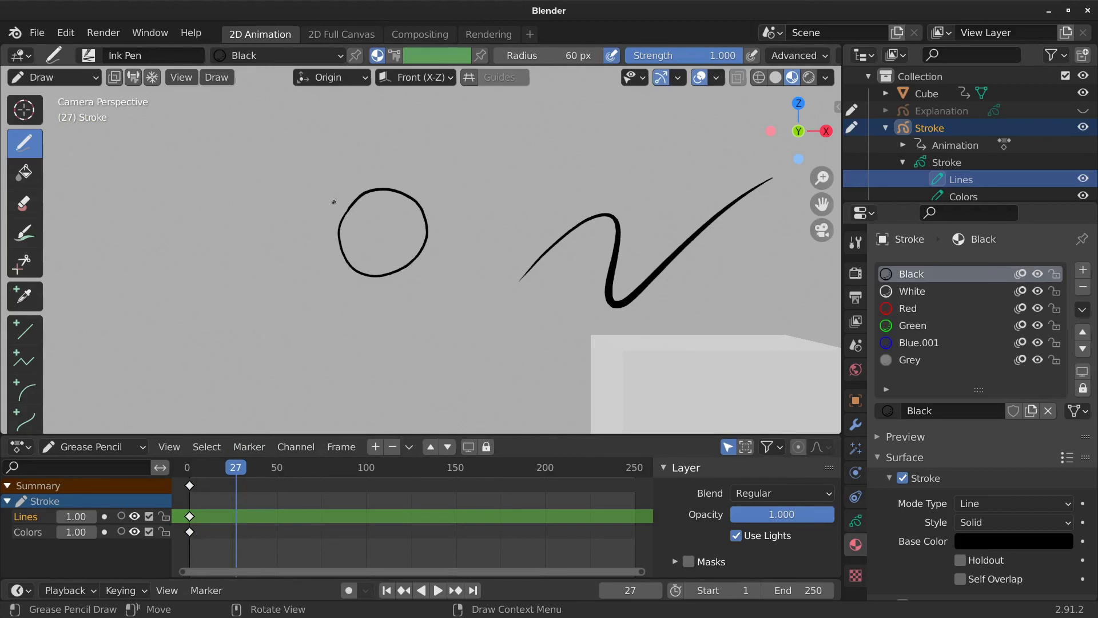
mouse_move(331, 201)
left_mouse_down()
mouse_move(343, 277)
mouse_move(350, 198)
mouse_move(327, 207)
mouse_move(299, 267)
mouse_move(371, 209)
mouse_move(339, 193)
left_mouse_up()
key("ctrl+z")
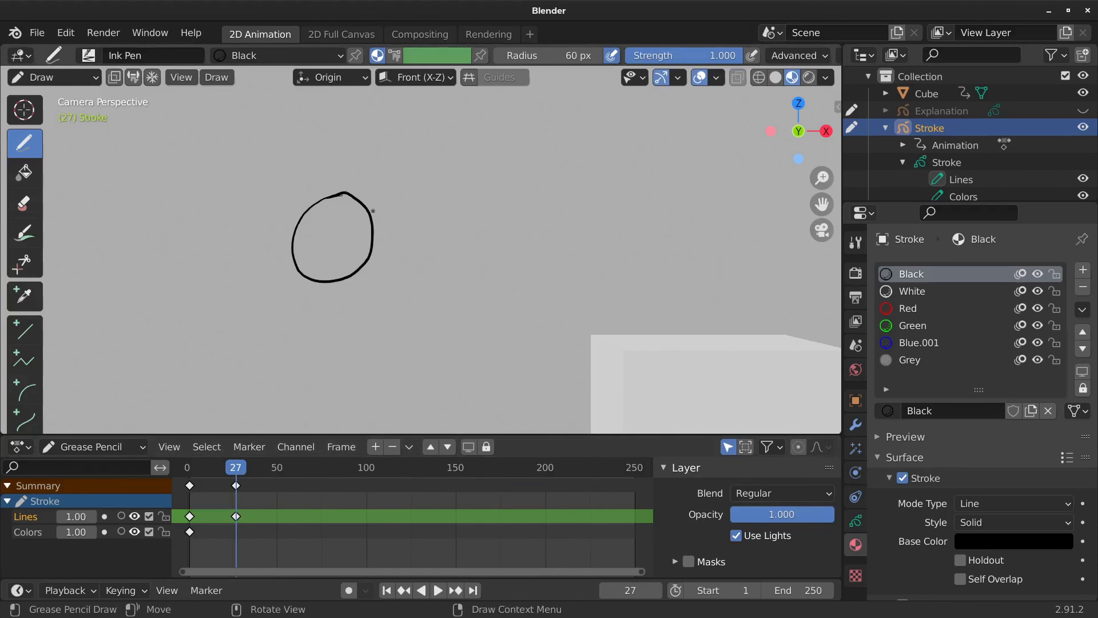
- Play and scrub between frames 1 and 27 to compare the two circle drawings
key("space")
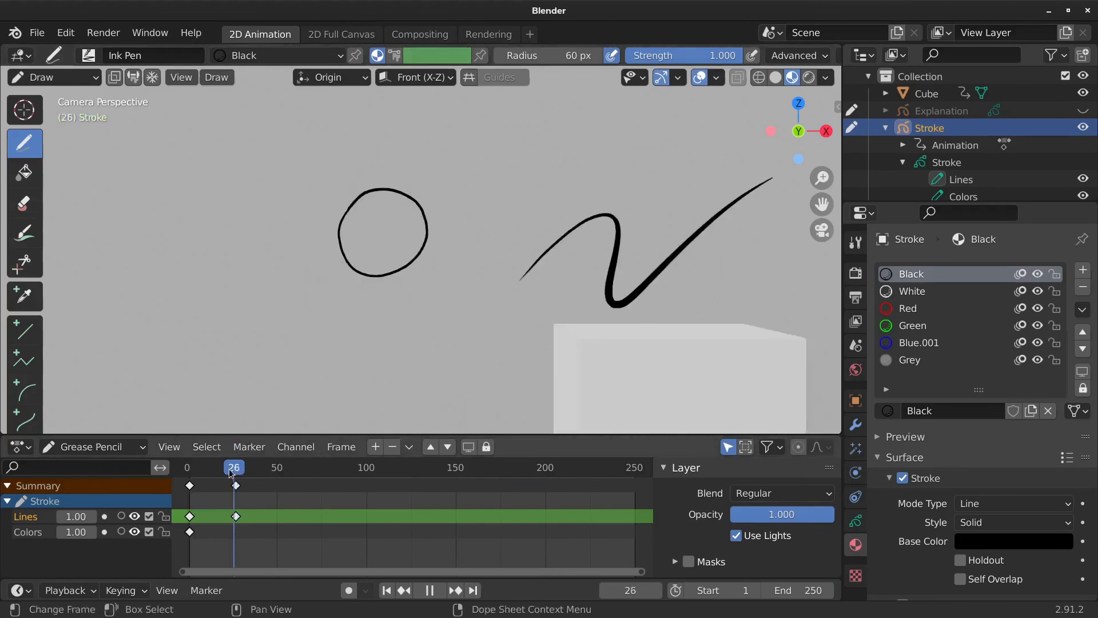
left_click(189, 472)
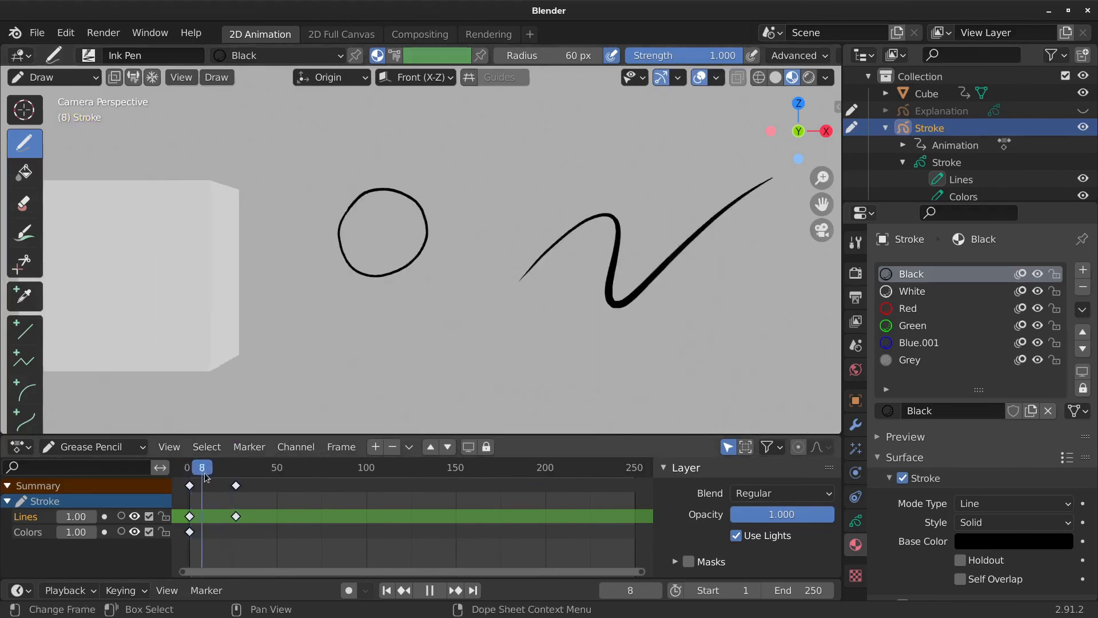
key("space")
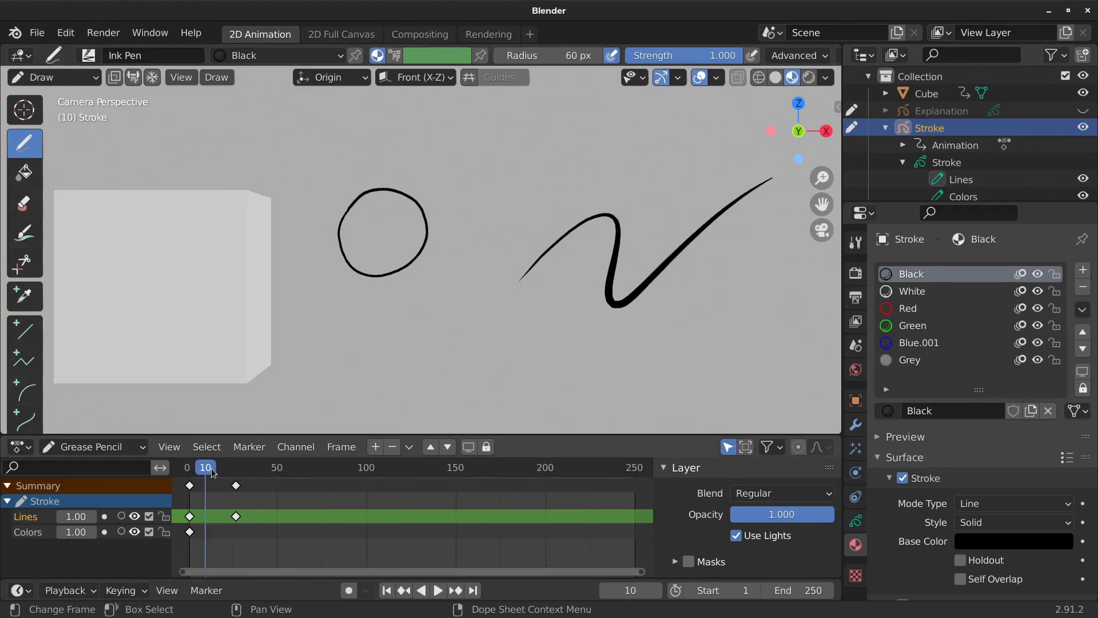
key("space")
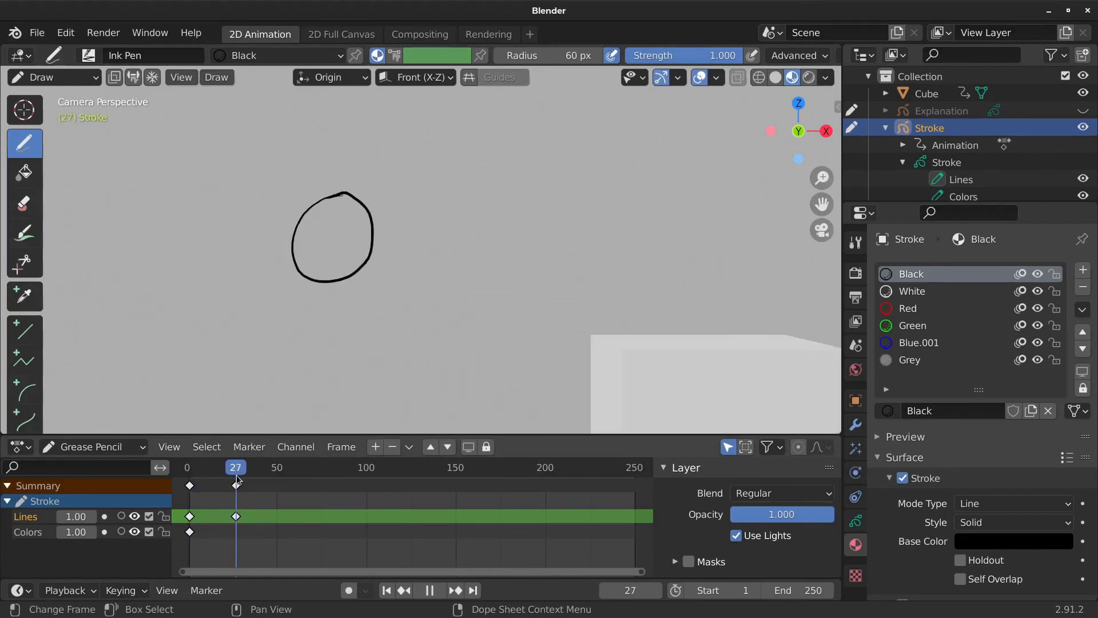
- Move the playhead to frame 50 and draw a third circle farther from the stroke's original position
mouse_move(236, 475)
left_mouse_down()
mouse_move(208, 473)
mouse_move(236, 478)
left_mouse_up()
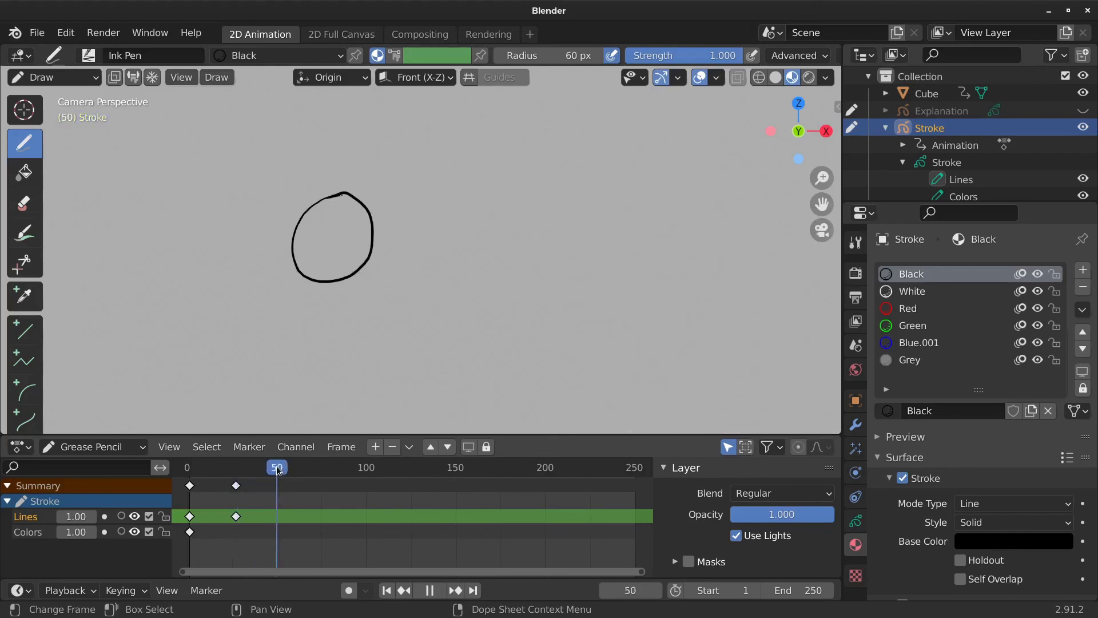
key("space")
mouse_move(226, 200)
left_mouse_down()
mouse_move(208, 201)
mouse_move(263, 255)
mouse_move(211, 200)
mouse_move(184, 240)
mouse_move(240, 194)
mouse_move(197, 203)
left_mouse_up()
key("ctrl+z")
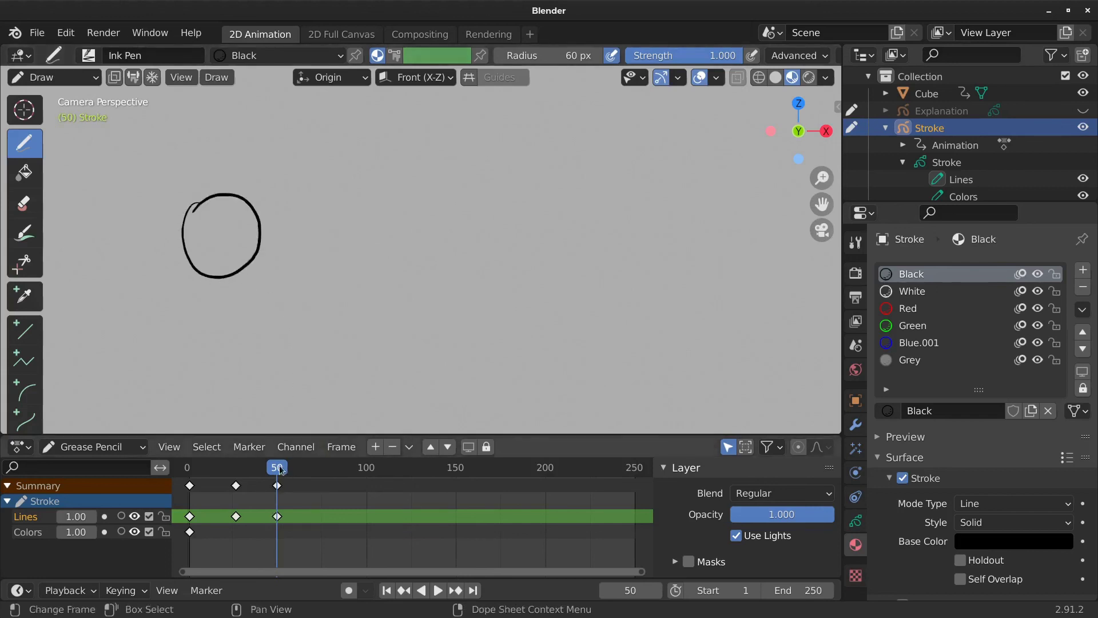
- Play and scrub the timeline from frame 1 past frame 50 to examine how the three drawings are held between keyframes
key("space")
mouse_move(228, 468)
left_mouse_down()
mouse_move(207, 475)
mouse_move(278, 470)
mouse_move(195, 471)
mouse_move(294, 469)
mouse_move(190, 470)
mouse_move(276, 480)
mouse_move(188, 472)
left_mouse_up()
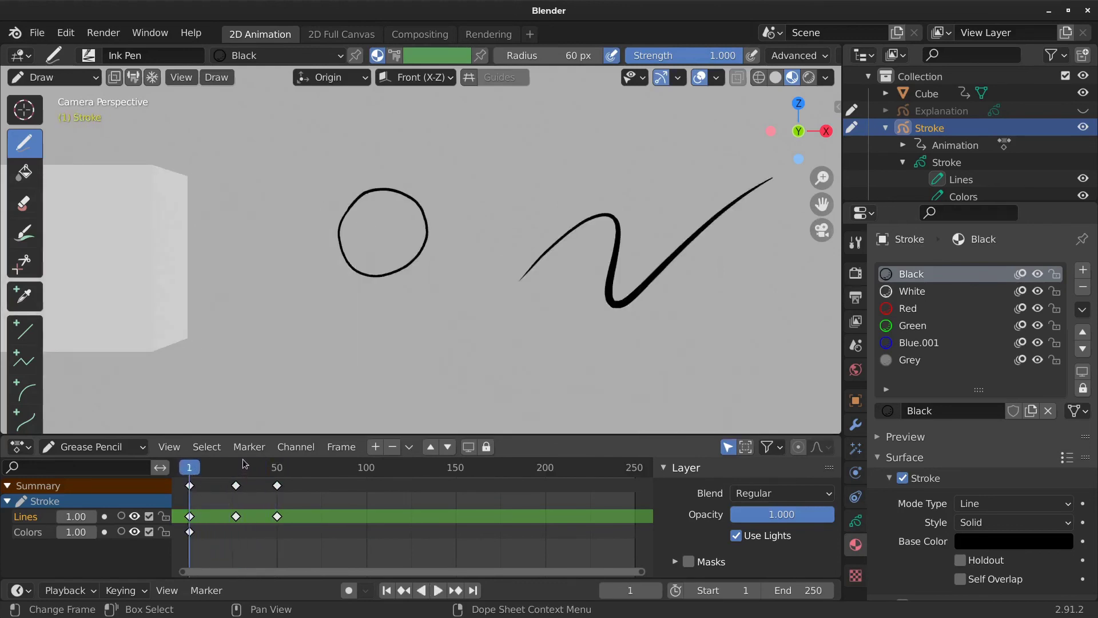
key("space")
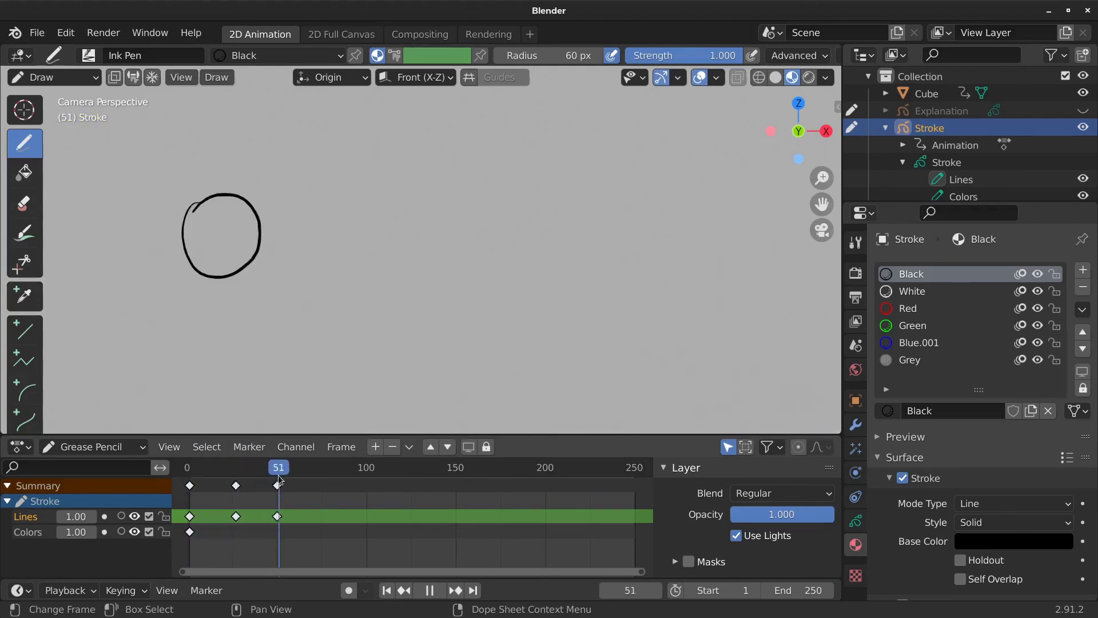
key("space")
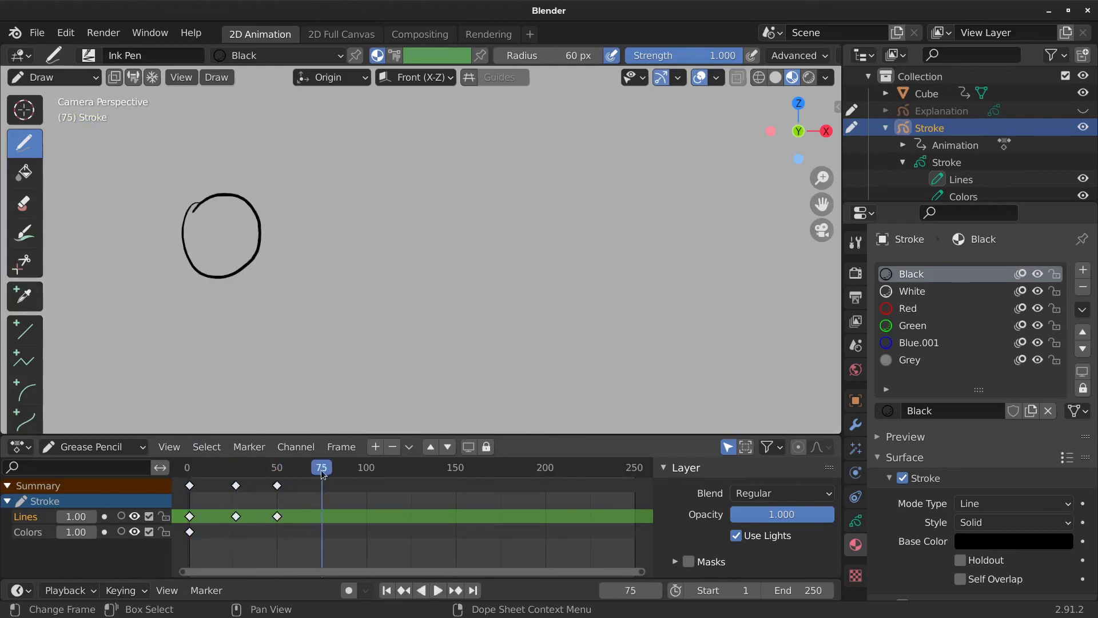
key("space")
mouse_move(321, 475)
left_mouse_down()
mouse_move(307, 474)
mouse_move(317, 474)
left_mouse_up()
key("space")
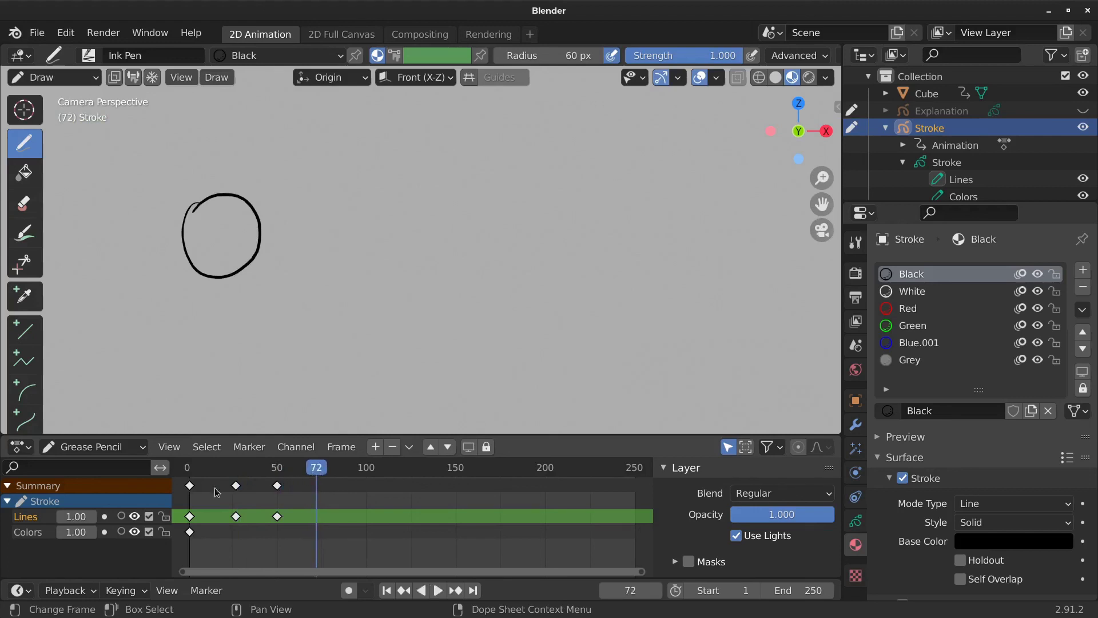
- Enable onion skinning for the Lines layer and scrub back toward frame 1 to view the neighbouring drawings
left_click(121, 517)
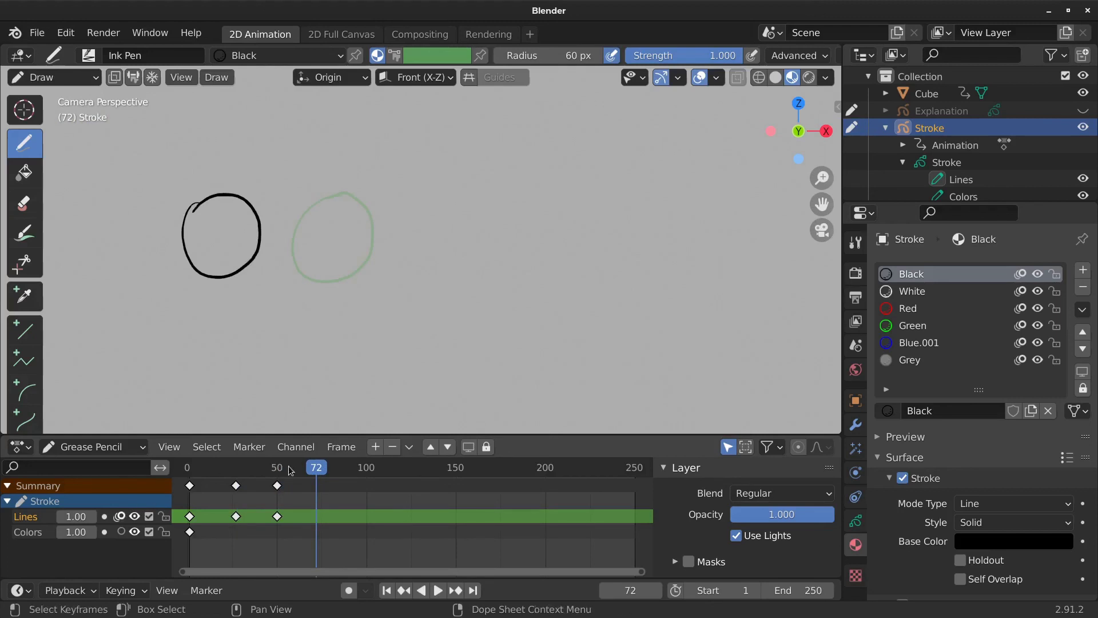
mouse_move(290, 470)
left_mouse_down()
mouse_move(228, 473)
mouse_move(238, 473)
left_mouse_up()
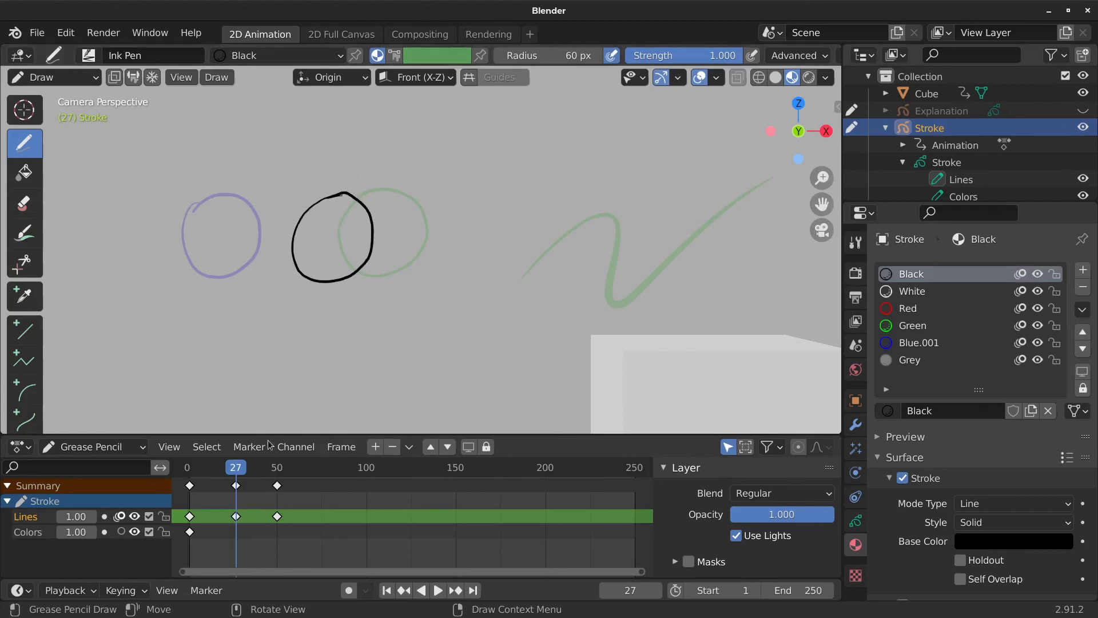
mouse_move(261, 469)
left_mouse_down()
mouse_move(282, 474)
mouse_move(194, 475)
left_mouse_up()
- Play the drawing animation forward and backward, return to frame 1, and review the Stroke data's layers in the Outliner
key("space")
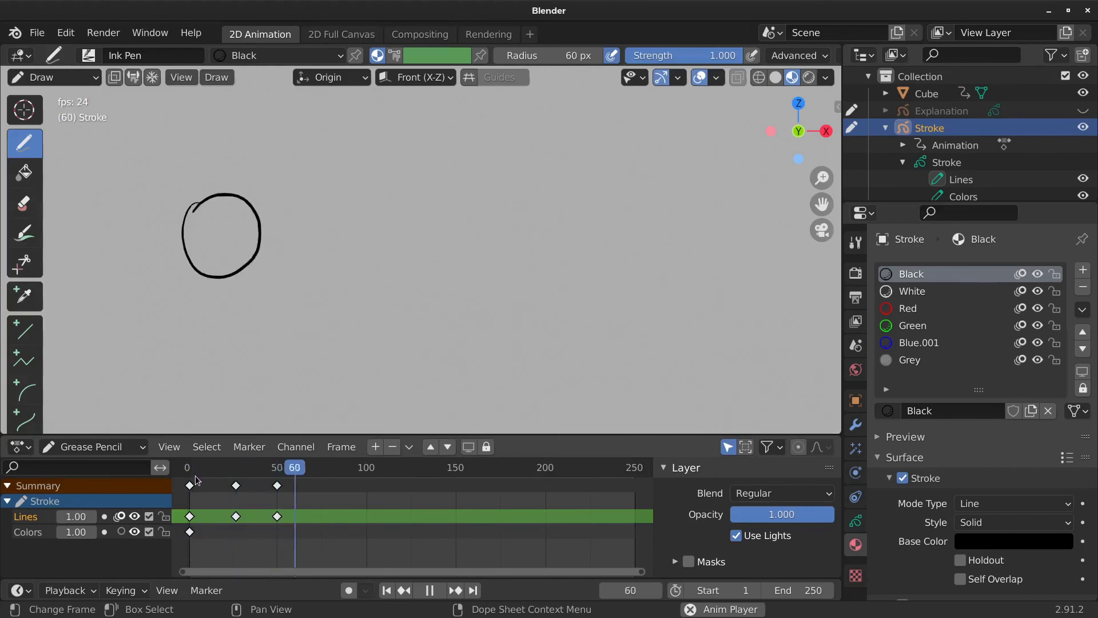
key("space")
key("shift+ctrl+space")
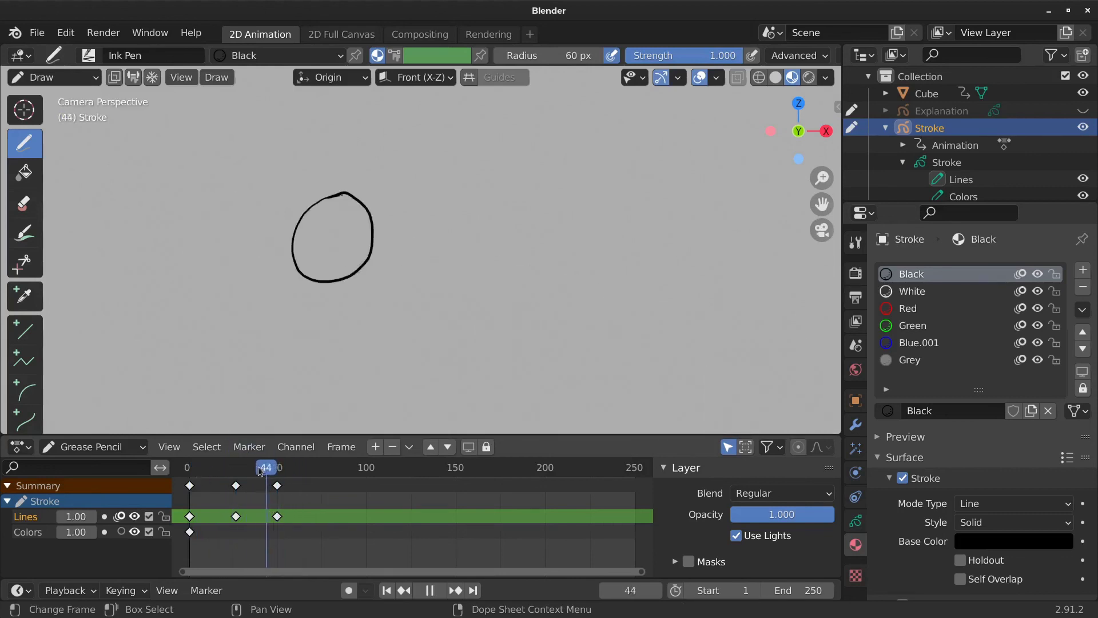
key("space")
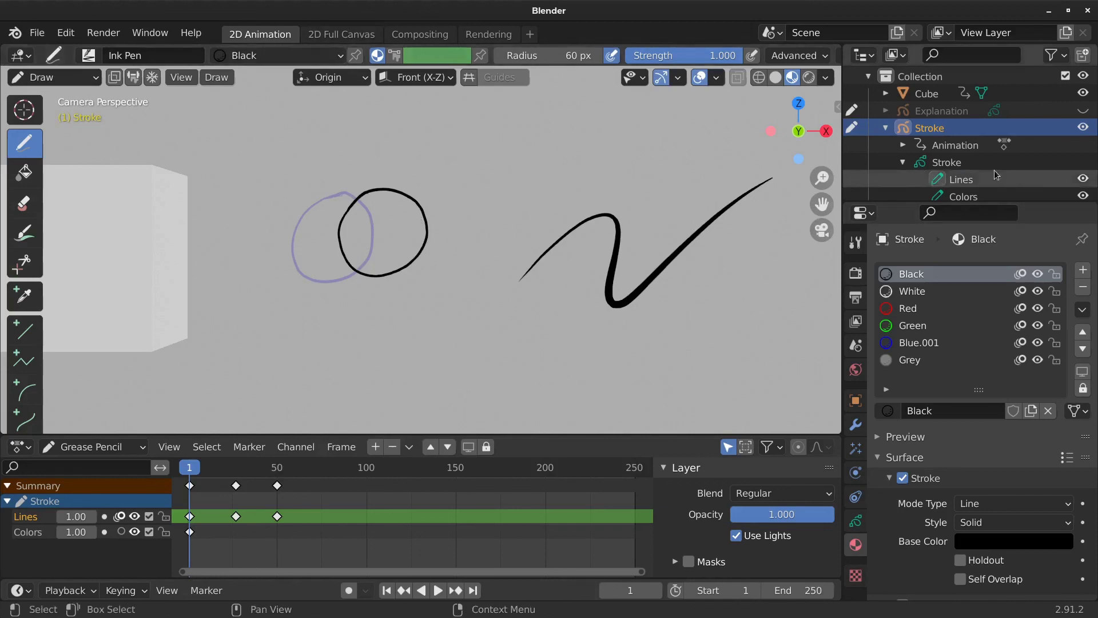
left_click(902, 162)
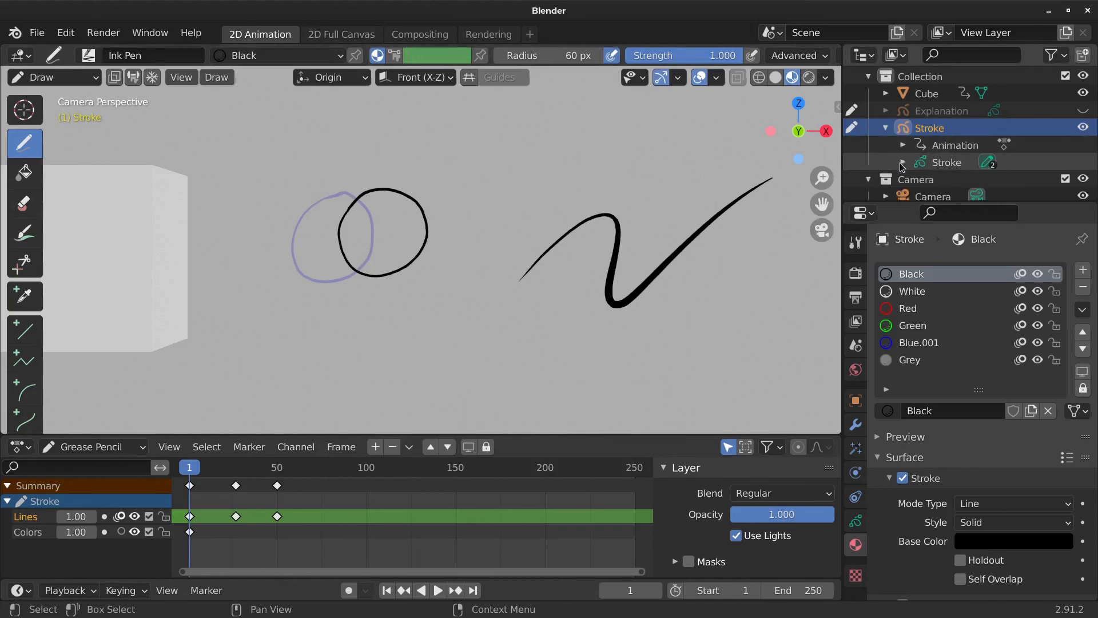
left_click(902, 162)
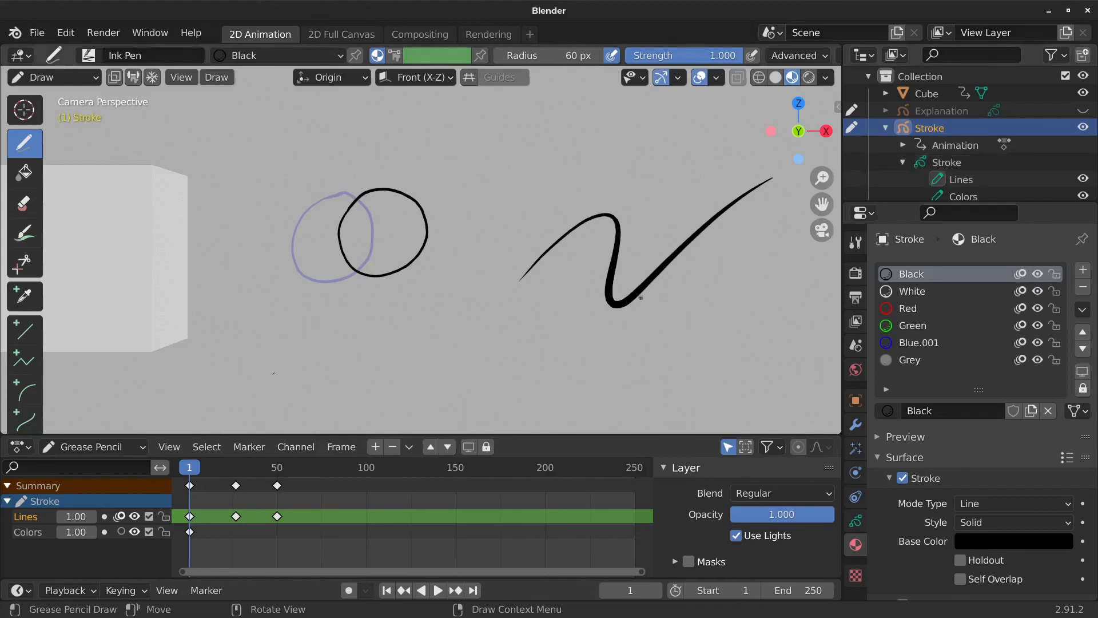
- Show the Stroke's object keyframes in Dope Sheet mode, and play and scrub the animation back to frame 1
left_click(109, 448)
left_click(109, 467)
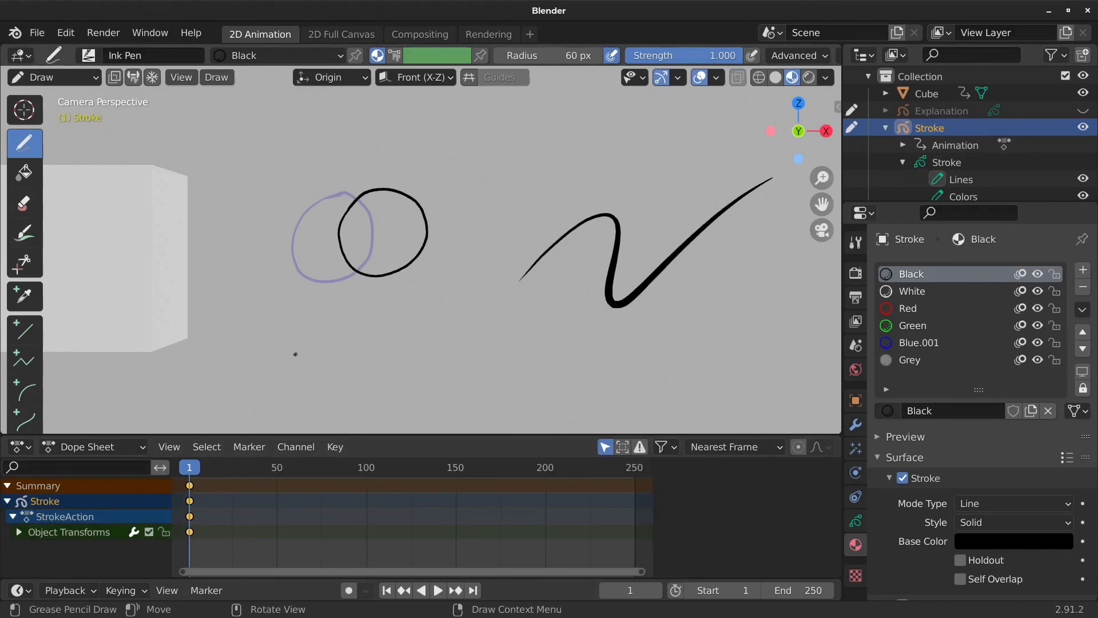
scroll(341, 336, "down", 3)
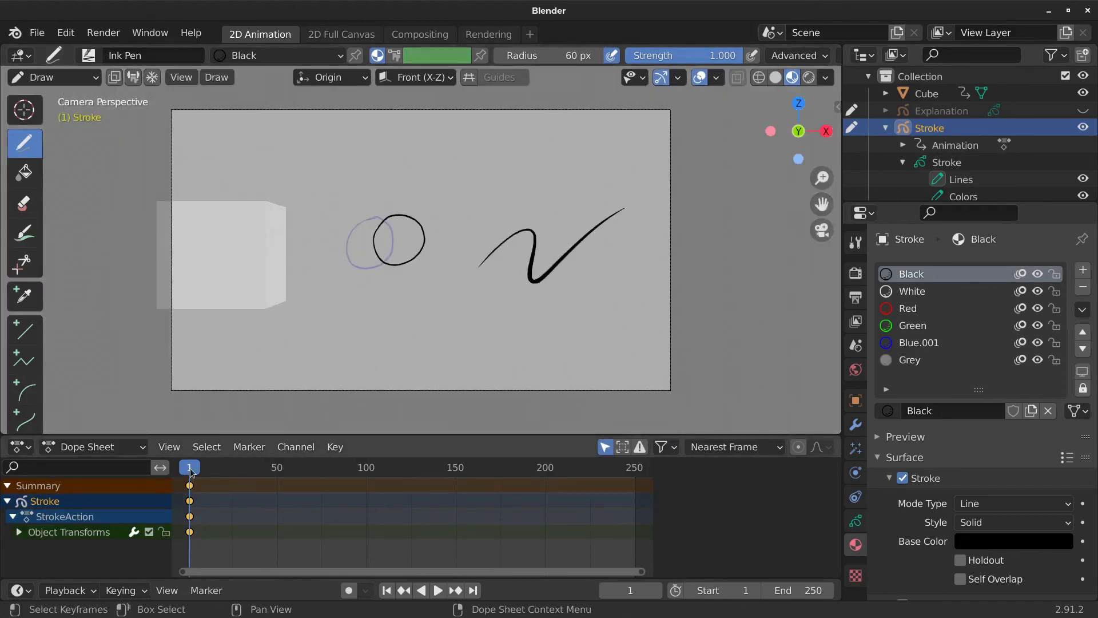
key("space")
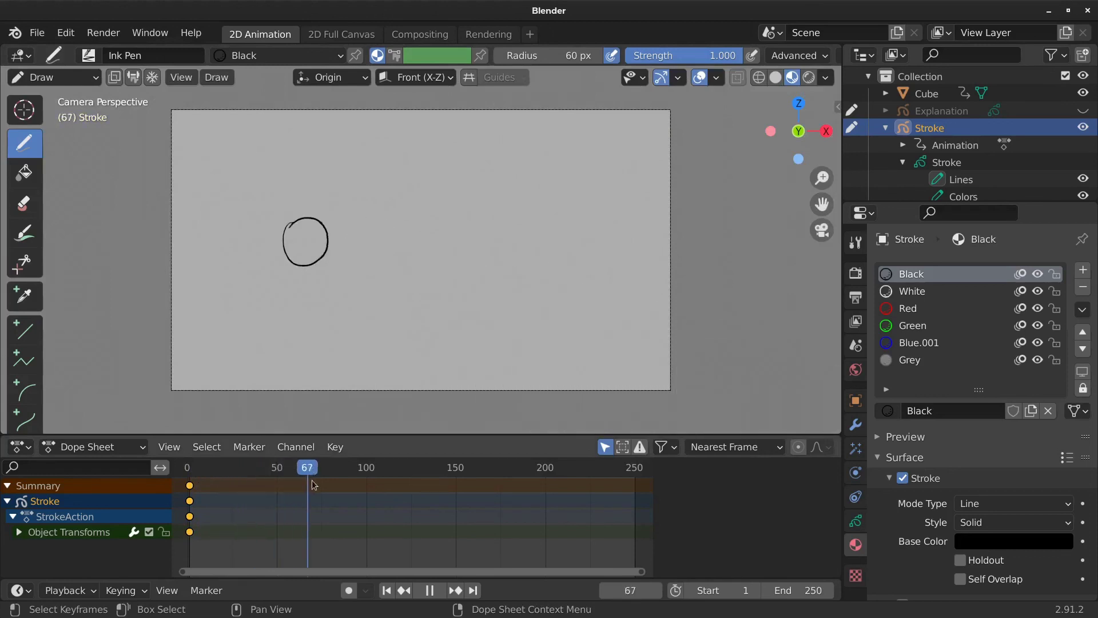
left_click_drag(312, 480, 192, 478)
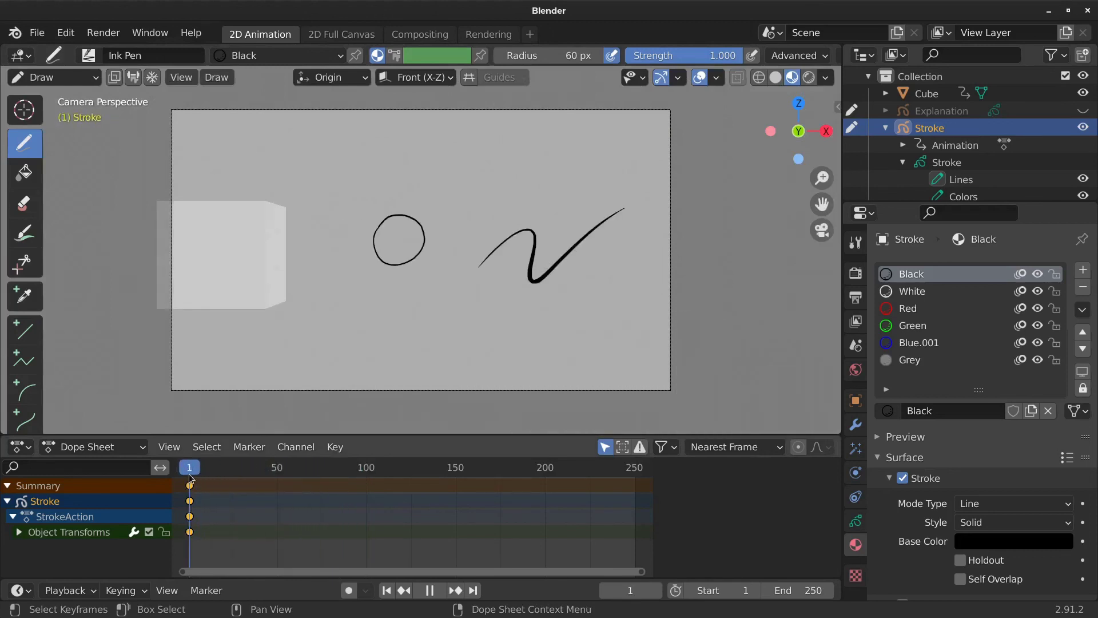
key("space")
- Return to the Grease Pencil keyframes and disable onion skinning for the Lines layer
left_click(96, 447)
left_click(114, 520)
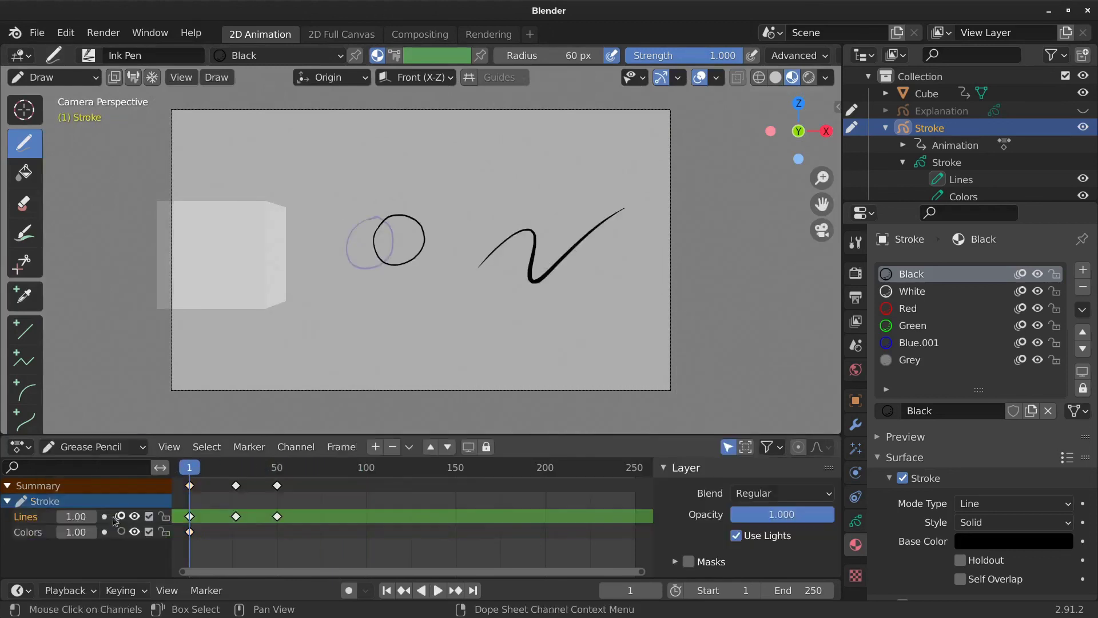
left_click(119, 517)
- Try drawing a small mark at frame 57 while the object keyframes are displayed in Dope Sheet mode
left_click(140, 451)
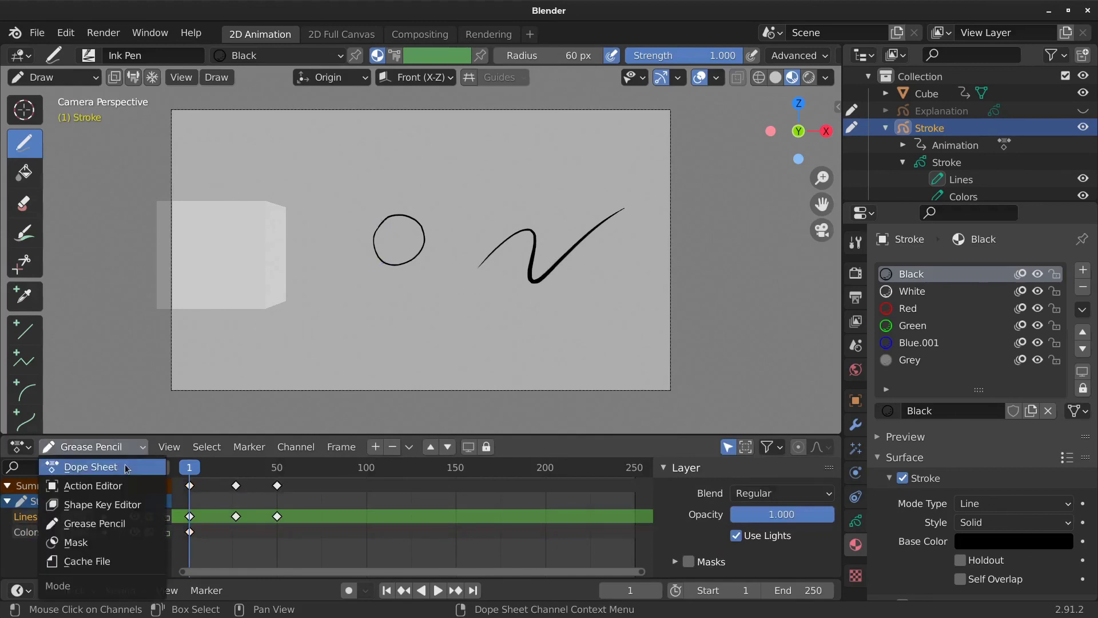
left_click(127, 468)
left_click_drag(192, 470, 288, 471)
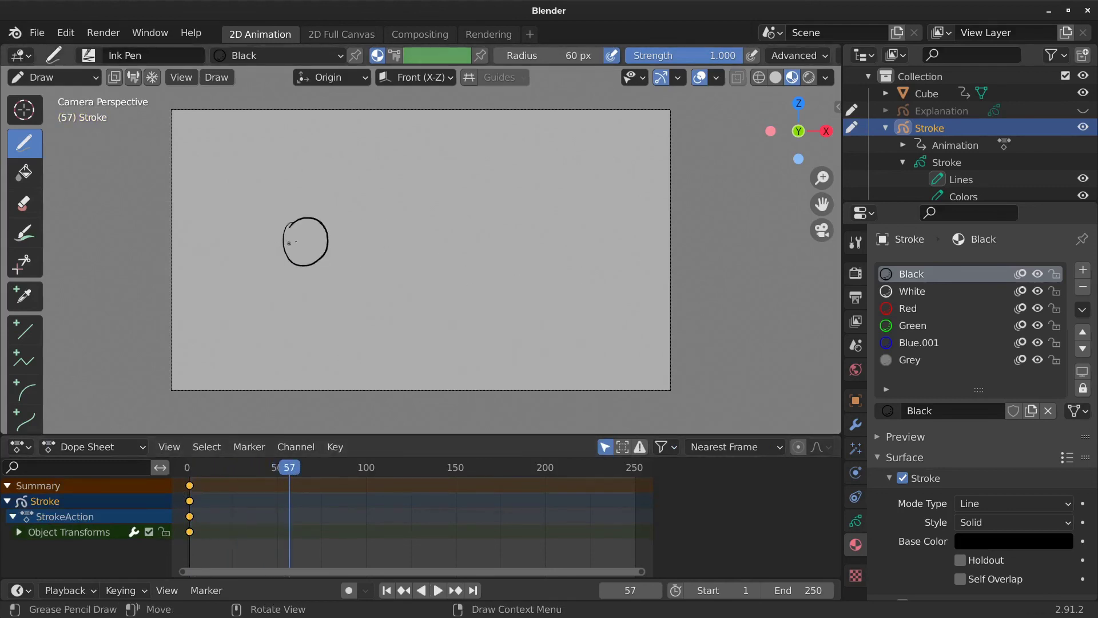
left_click(327, 238)
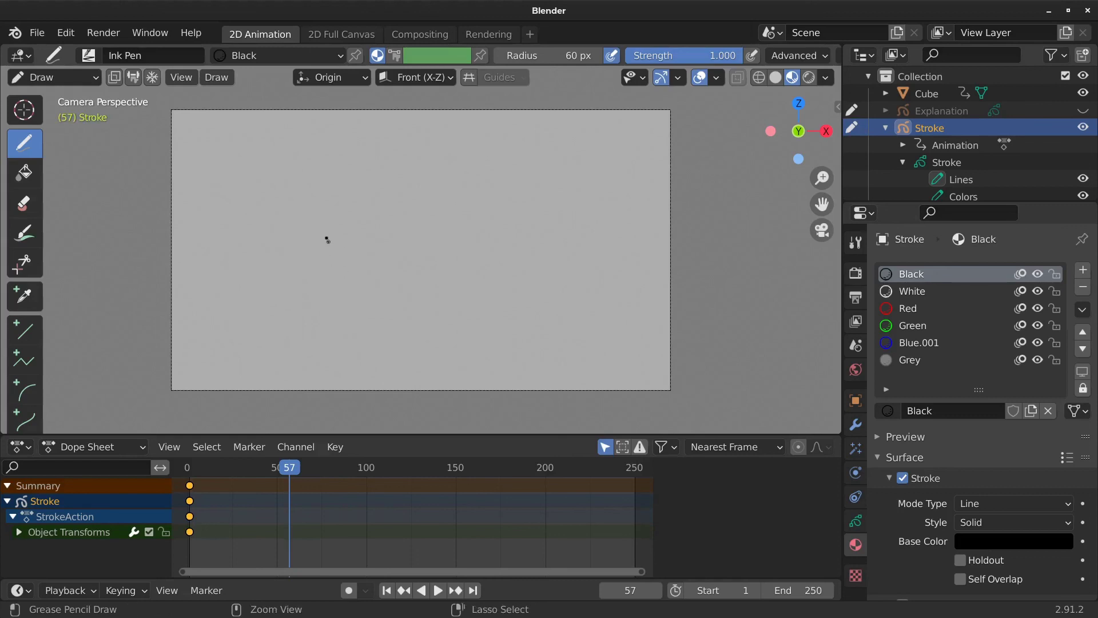
left_click_drag(328, 241, 329, 242)
- Switch the Stroke to Object Mode, then play and scrub the animation
left_click(55, 77)
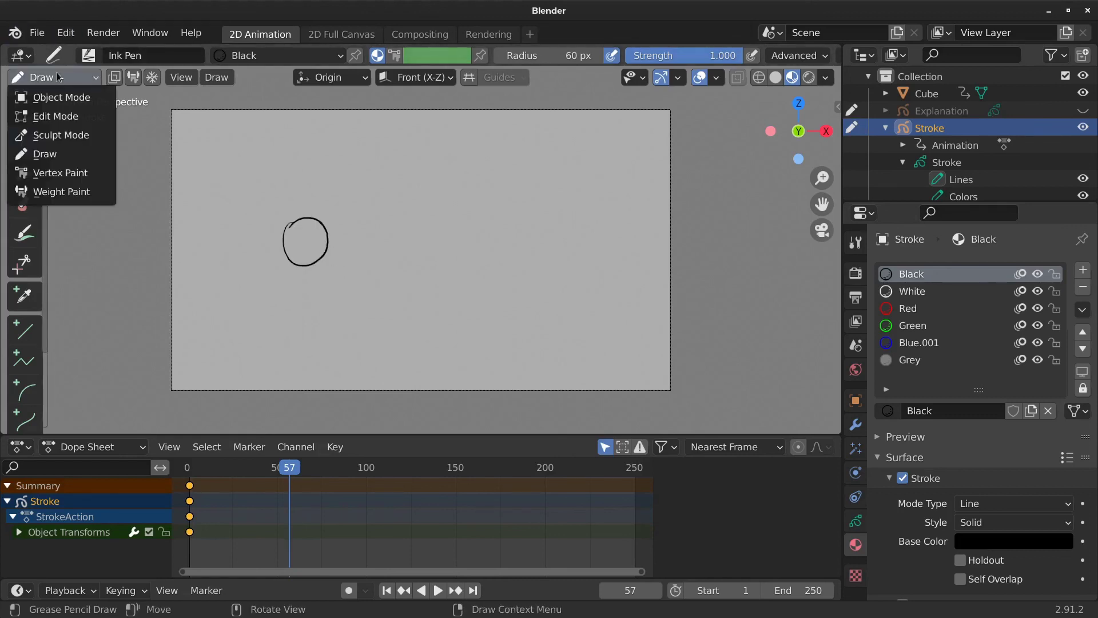
left_click(57, 95)
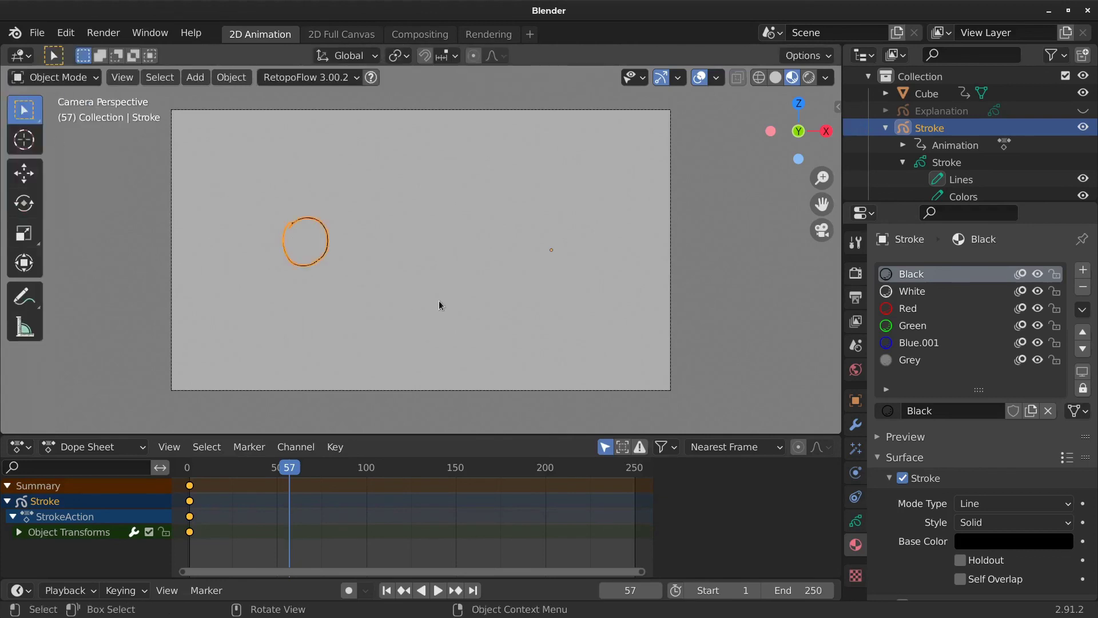
key("space")
mouse_move(288, 468)
left_mouse_down()
mouse_move(189, 472)
mouse_move(330, 474)
mouse_move(189, 472)
mouse_move(317, 471)
left_mouse_up()
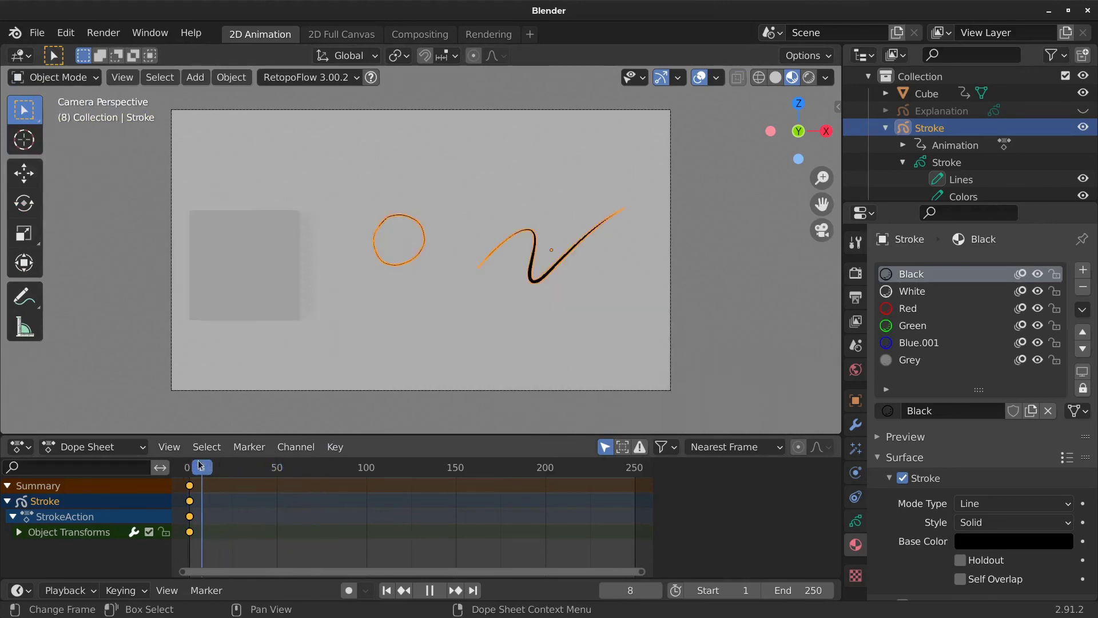
key("Escape")
- Display the Grease Pencil keyframes in Object Mode and play and scrub through the drawings to frame 51
left_click(94, 447)
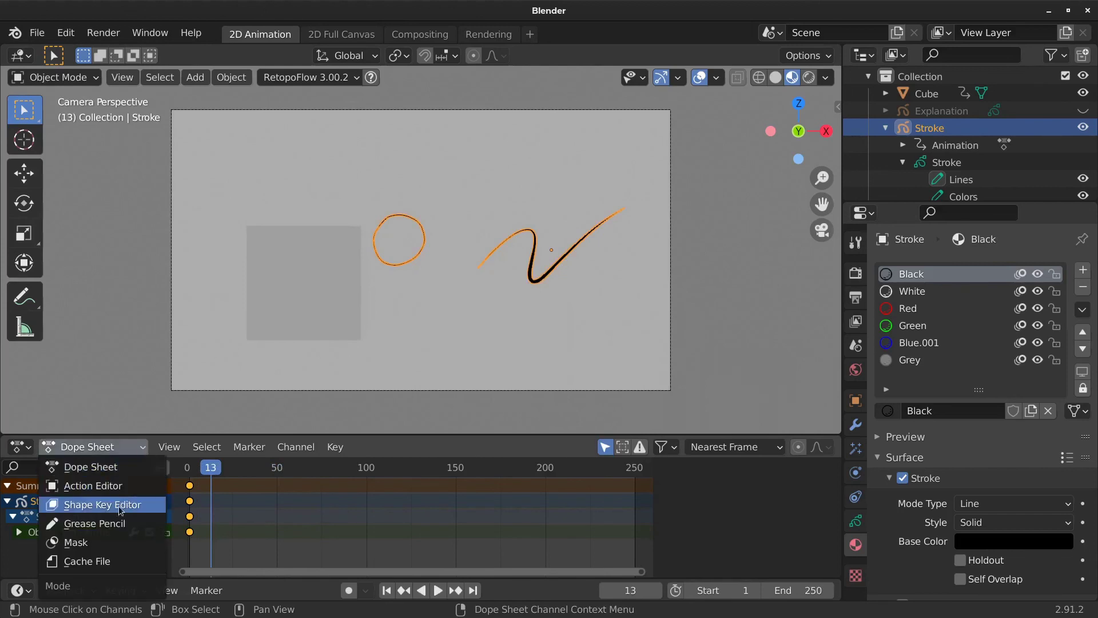
left_click(95, 523)
key("space")
mouse_move(262, 469)
left_mouse_down()
mouse_move(301, 470)
mouse_move(243, 469)
mouse_move(281, 471)
left_mouse_up()
key("space")
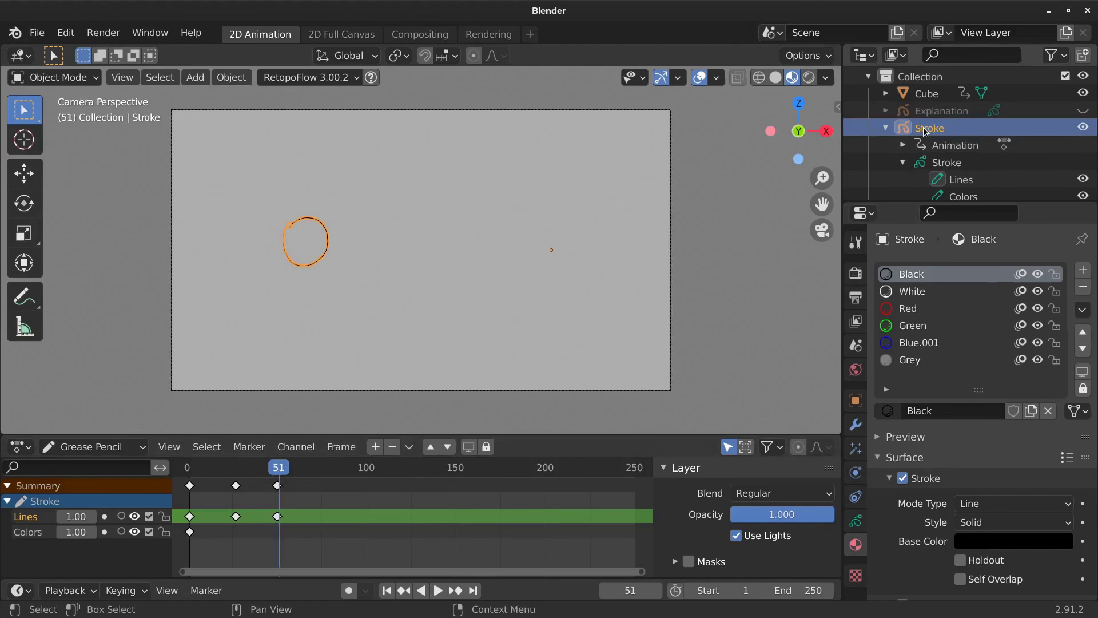
- Switch back to the object keyframes in Dope Sheet mode and scrub from frame 1 to frame 59
left_click(121, 448)
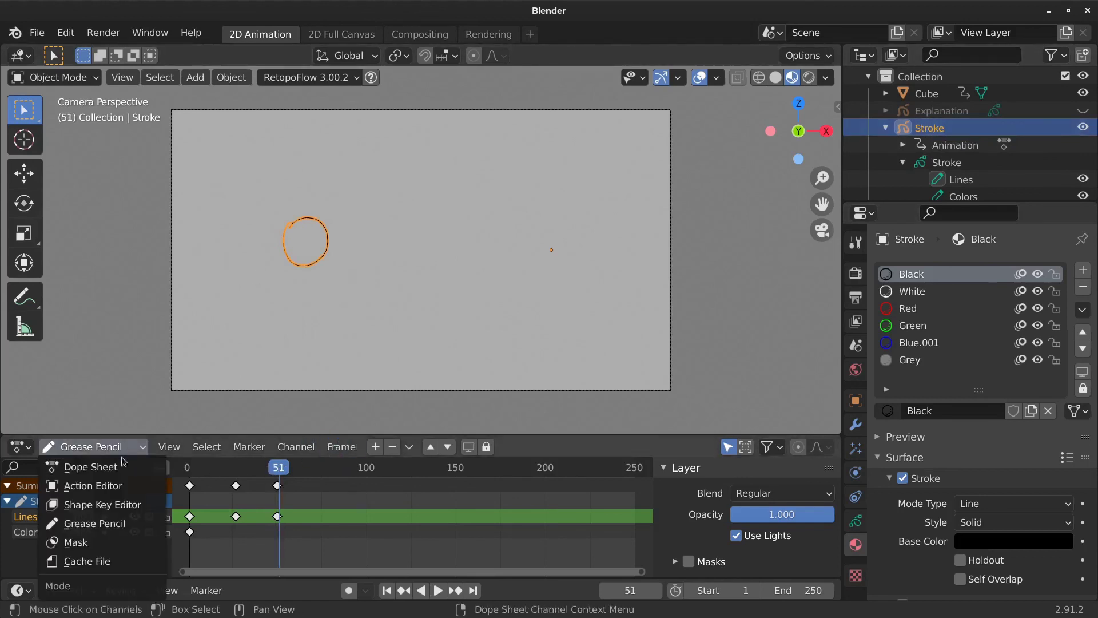
left_click(122, 464)
left_click(191, 468)
key("space")
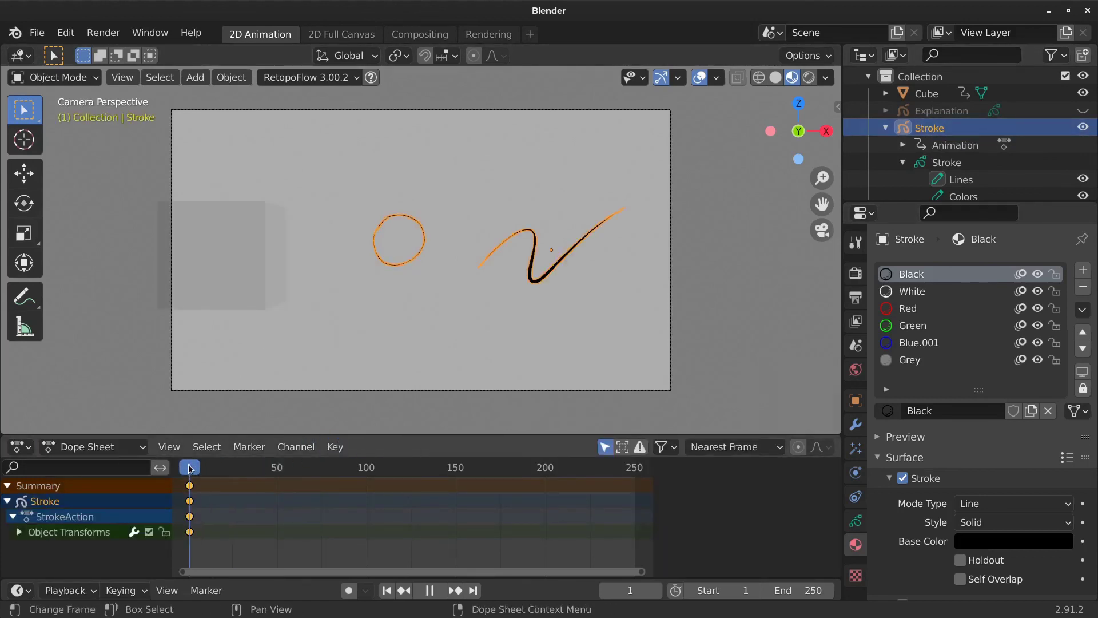
left_click_drag(191, 470, 289, 473)
key("space")
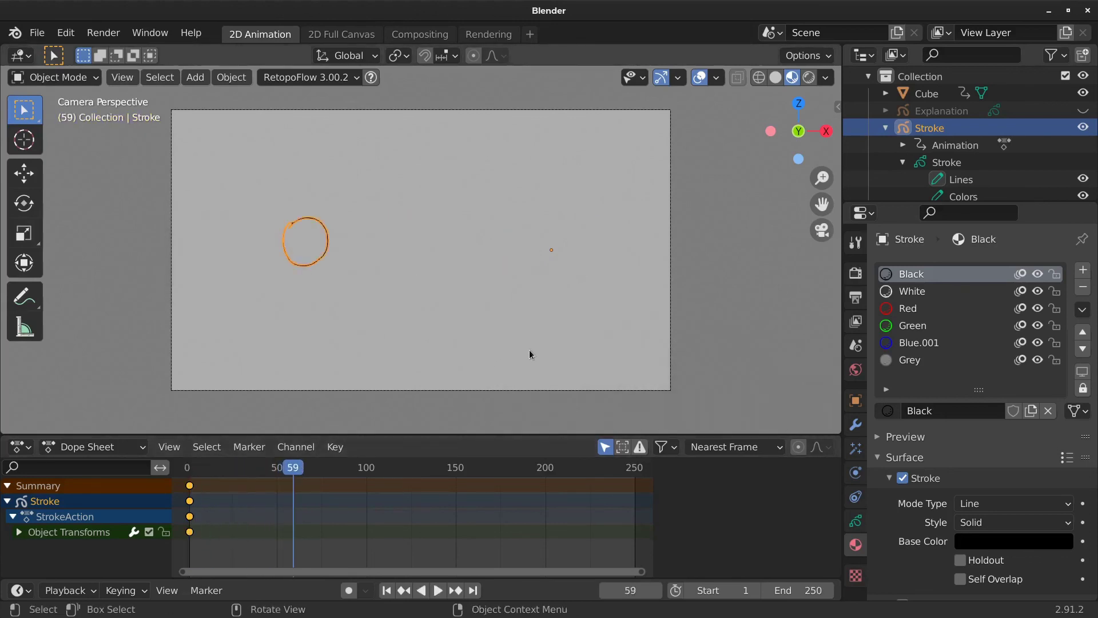
- Move the Stroke object up to about 1.69 m on Z at frame 59 and insert a Location keyframe
key("g")
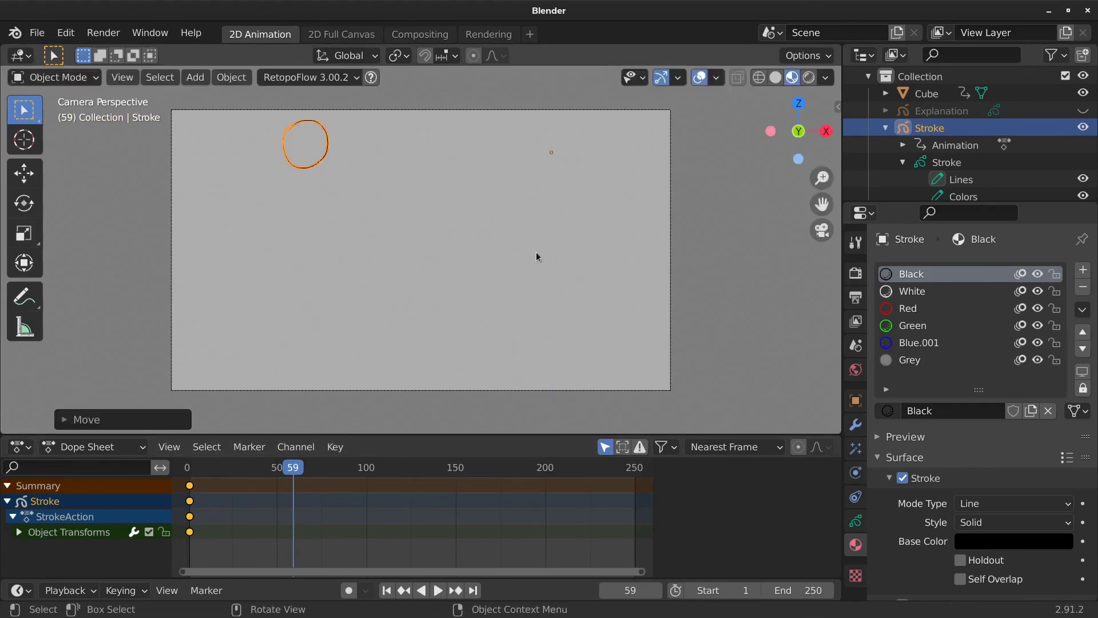
left_click(537, 255)
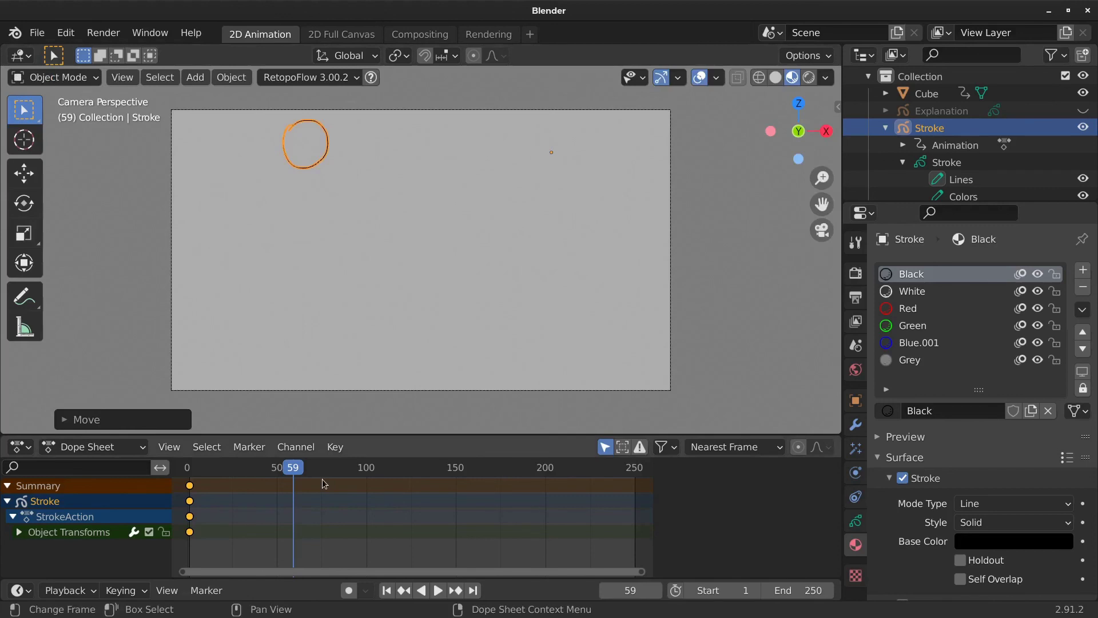
key("i")
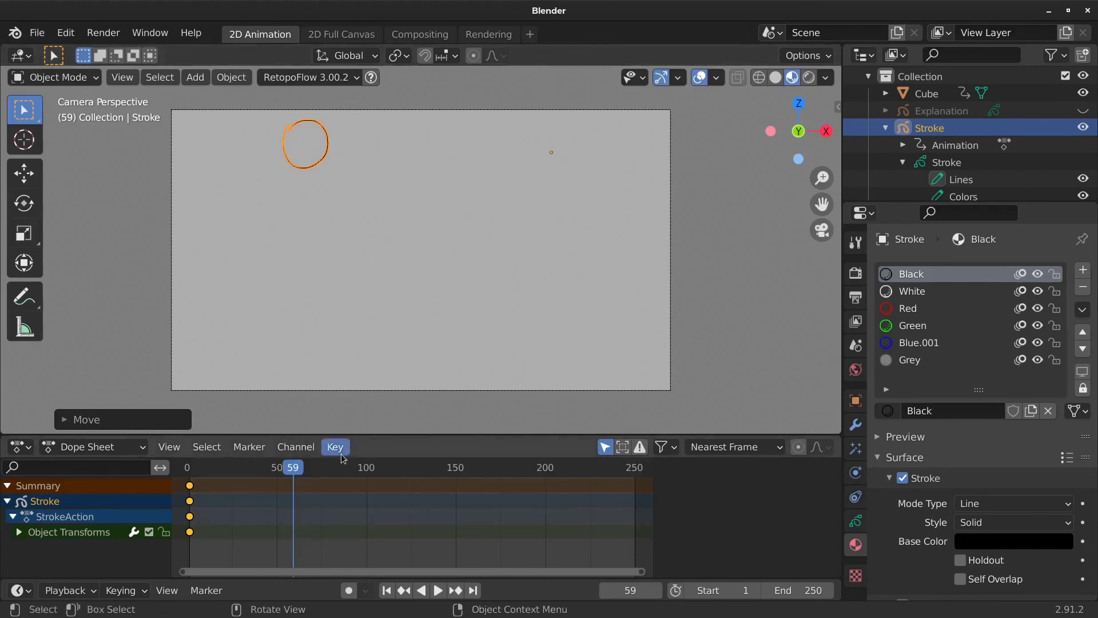
key("i")
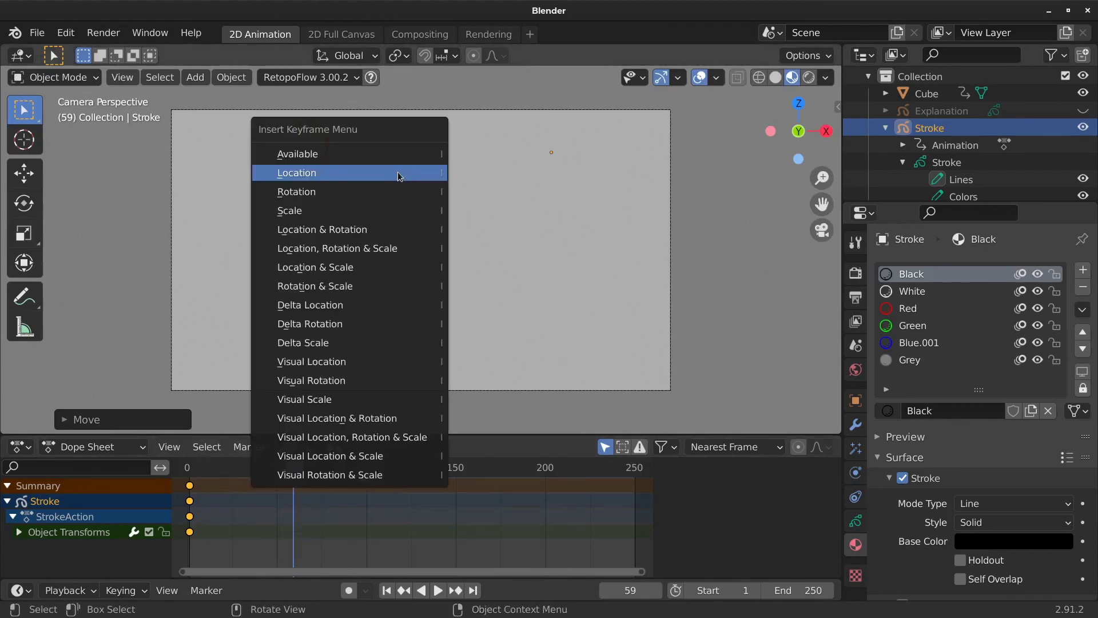
left_click(392, 174)
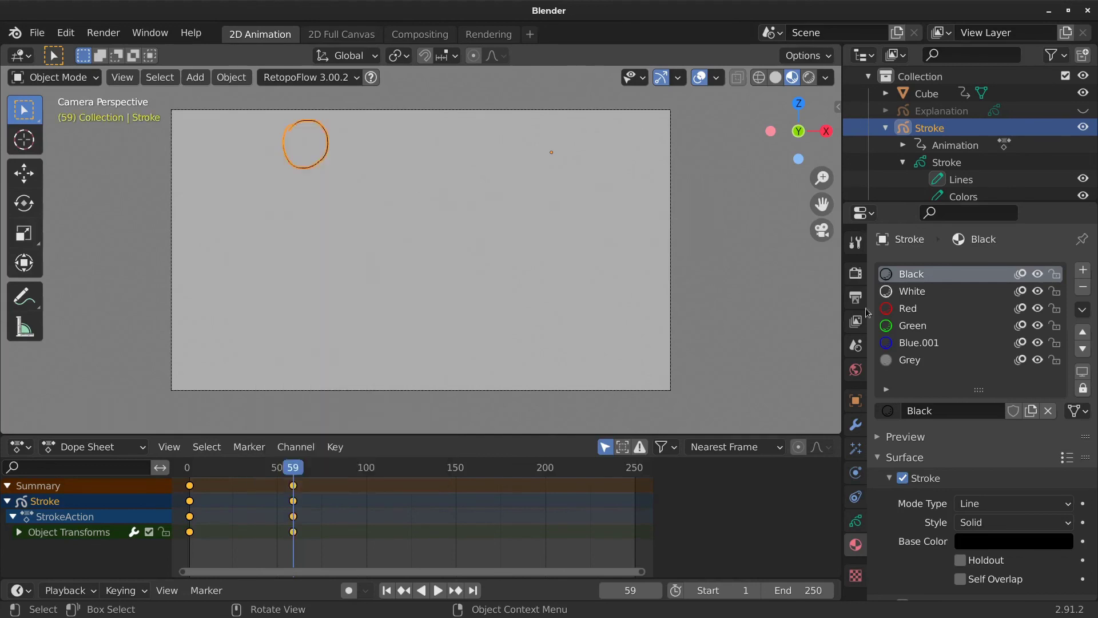
- Show the Stroke's object transform properties and scrub back to frame 1 to examine its keyed location
left_click(856, 400)
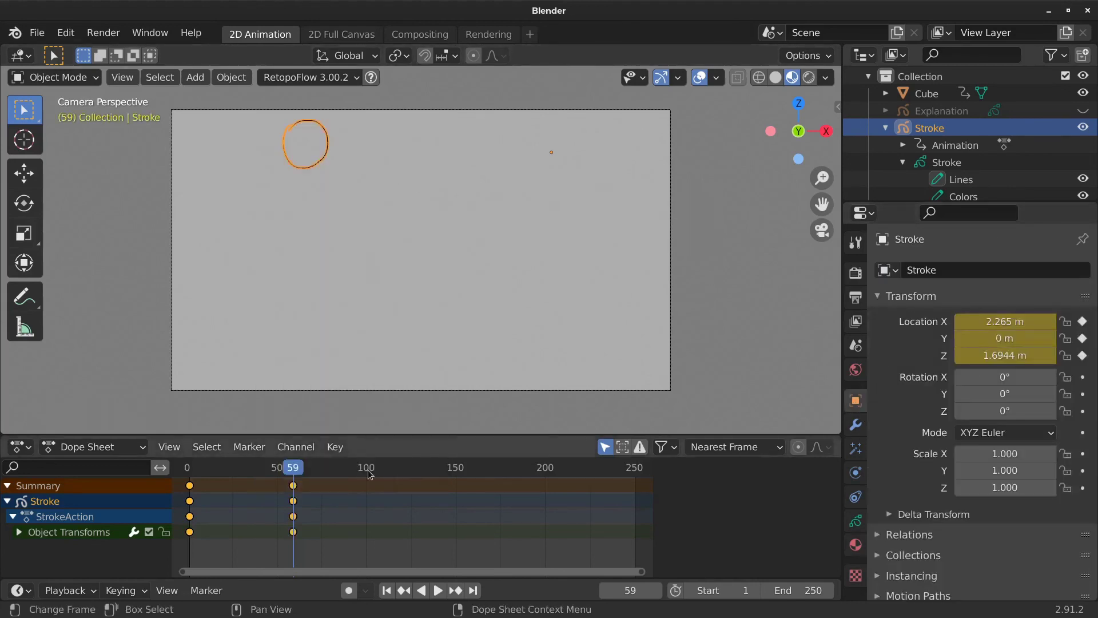
mouse_move(293, 468)
left_mouse_down()
mouse_move(184, 469)
mouse_move(296, 470)
mouse_move(192, 475)
left_mouse_up()
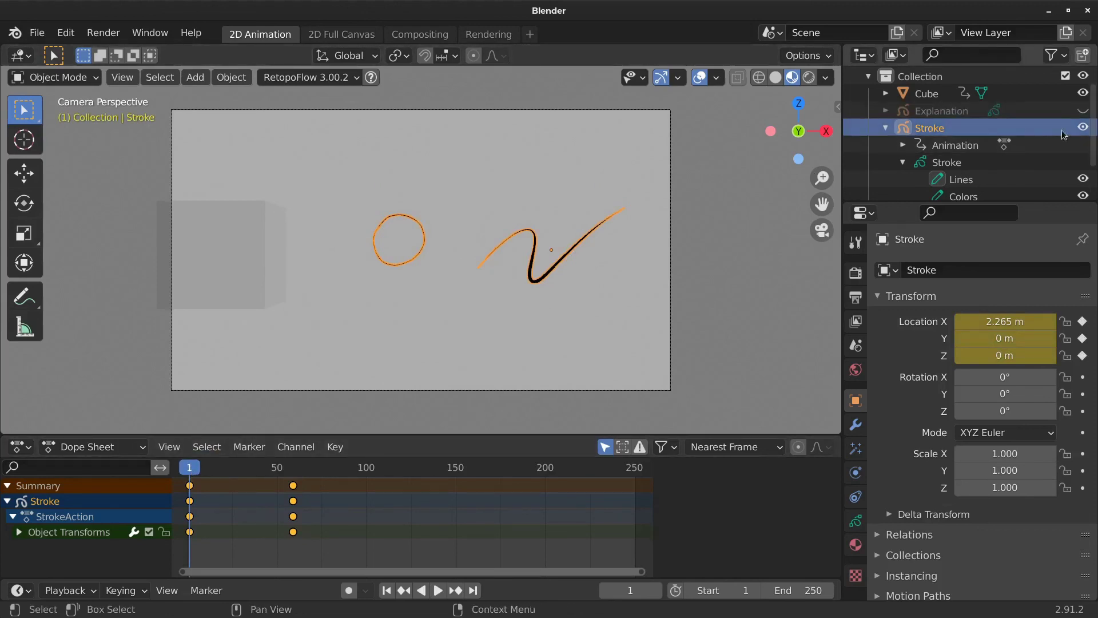
- Hide the Stroke and Cube objects and unhide the Explanation drawing
left_click(1082, 127)
left_click(1083, 111)
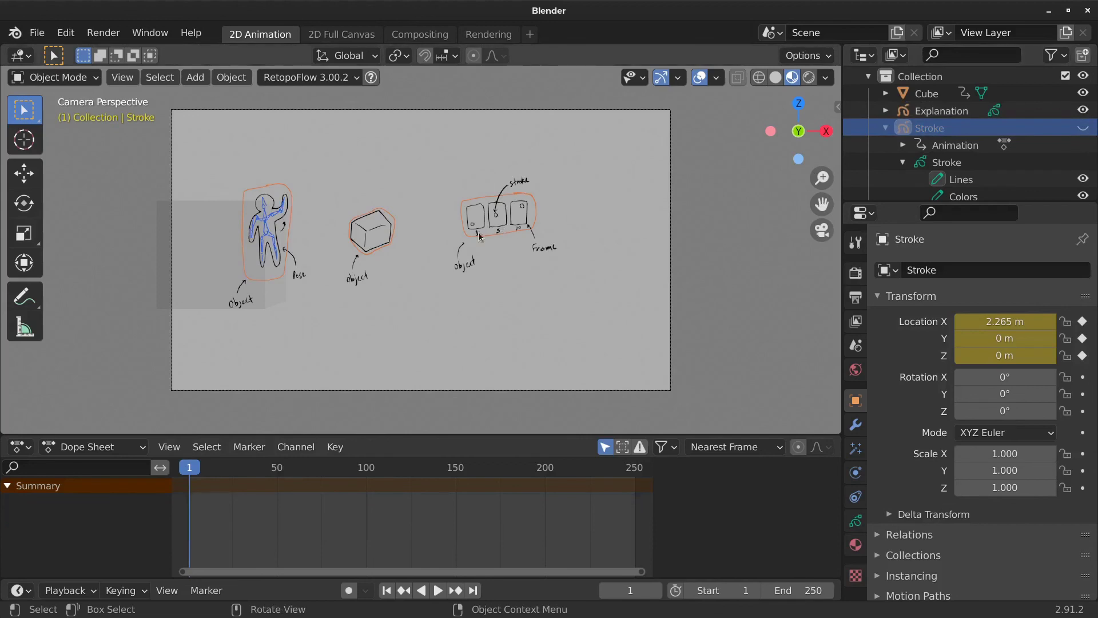
scroll(427, 239, "up", 2)
scroll(427, 244, "up", 1)
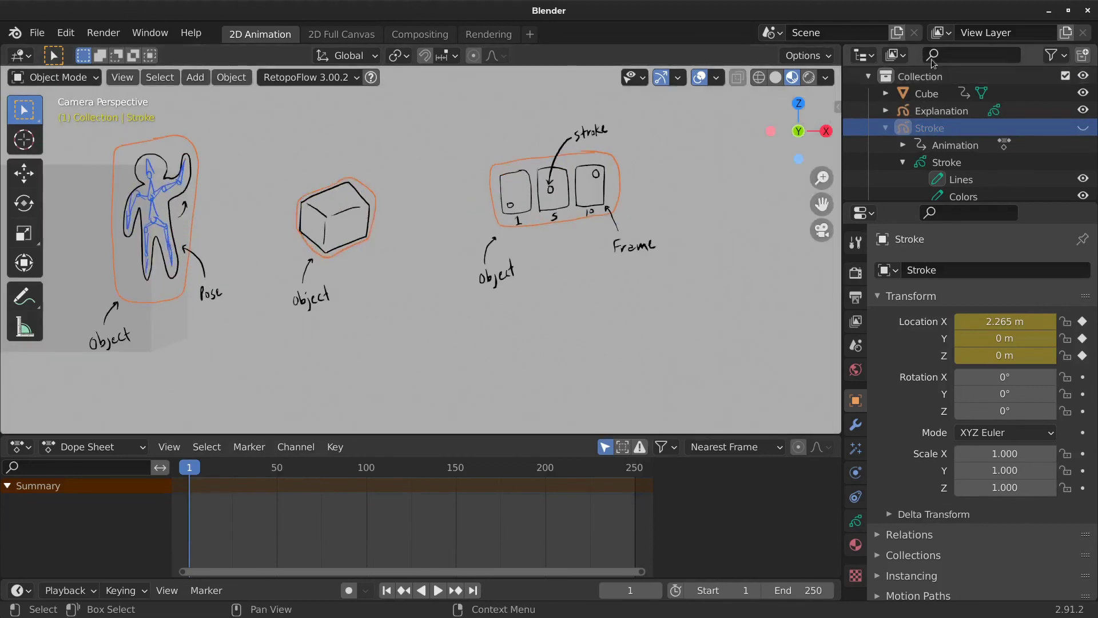
left_click(1083, 93)
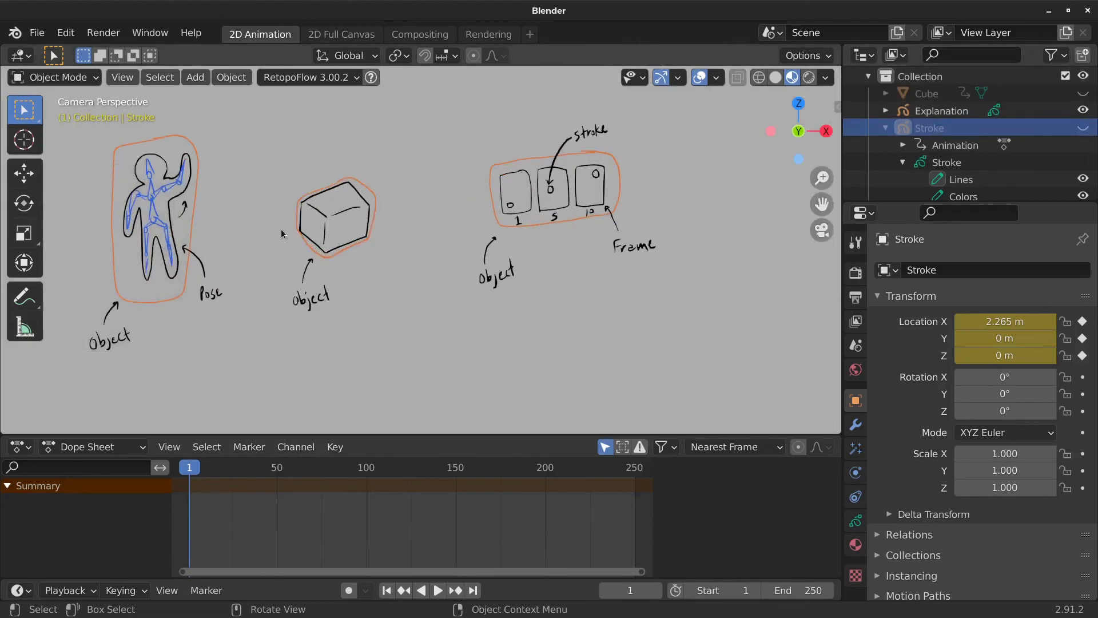
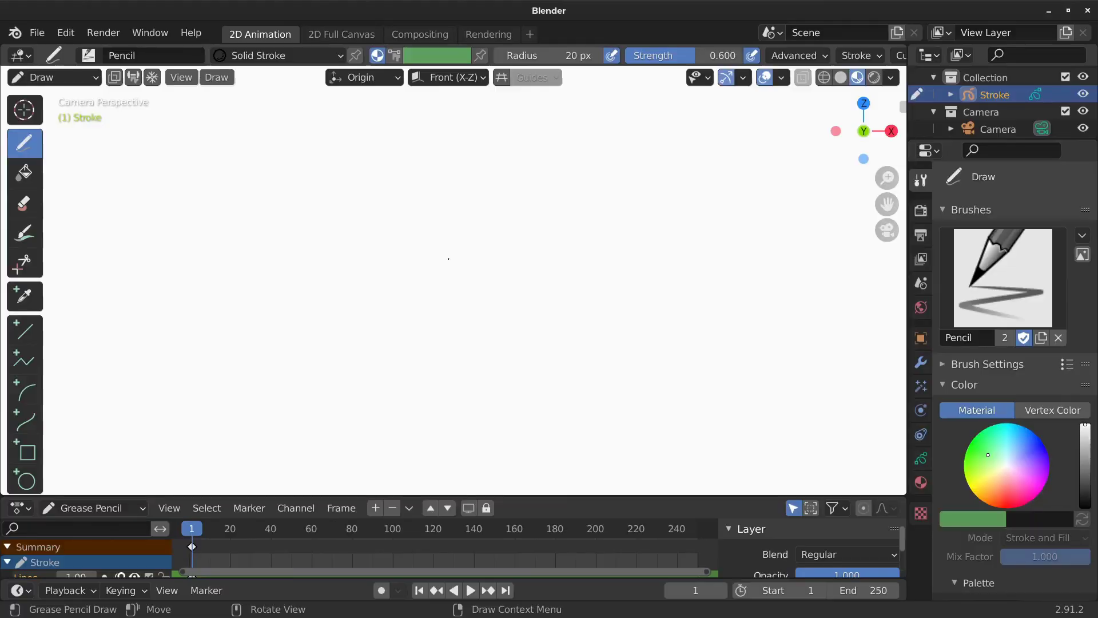
- Create a new file from the 2D Animation template
left_click(32, 33)
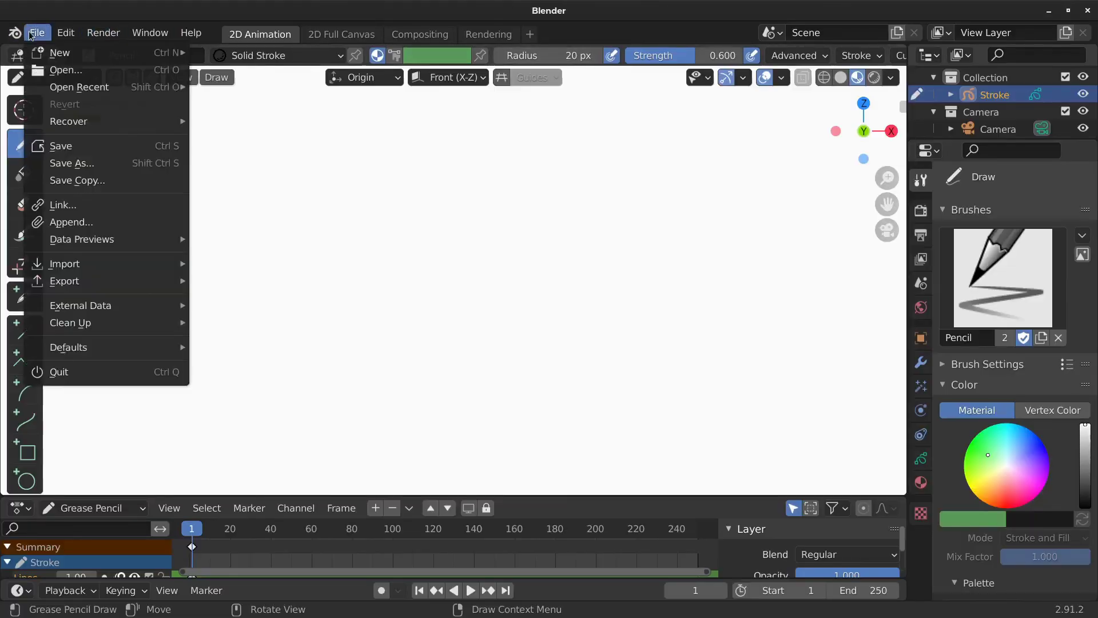
left_click(36, 34)
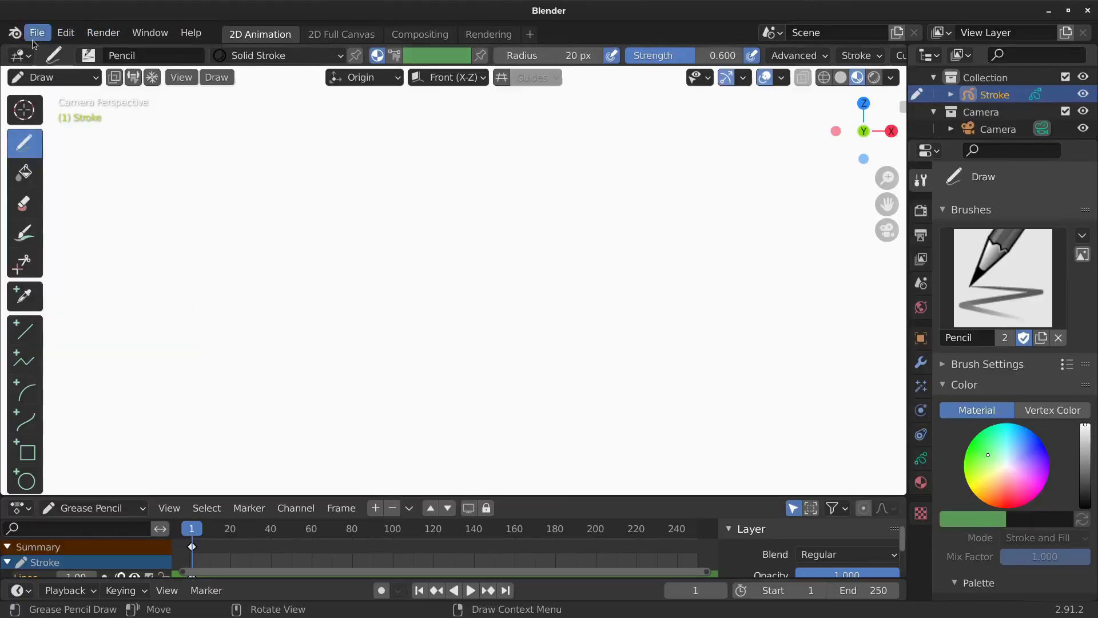
left_click(35, 33)
mouse_move(54, 49)
left_click(245, 66)
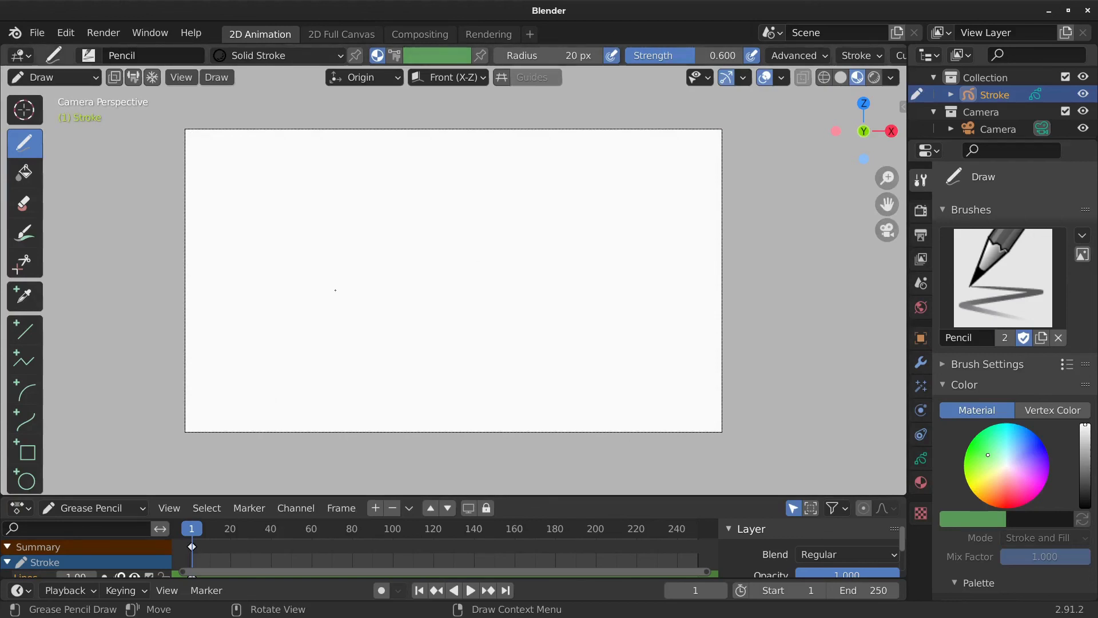
- Enlarge the Dope Sheet and Outliner areas, and expand the Stroke object down to its Lines and Fills layers
left_click_drag(536, 495, 538, 441)
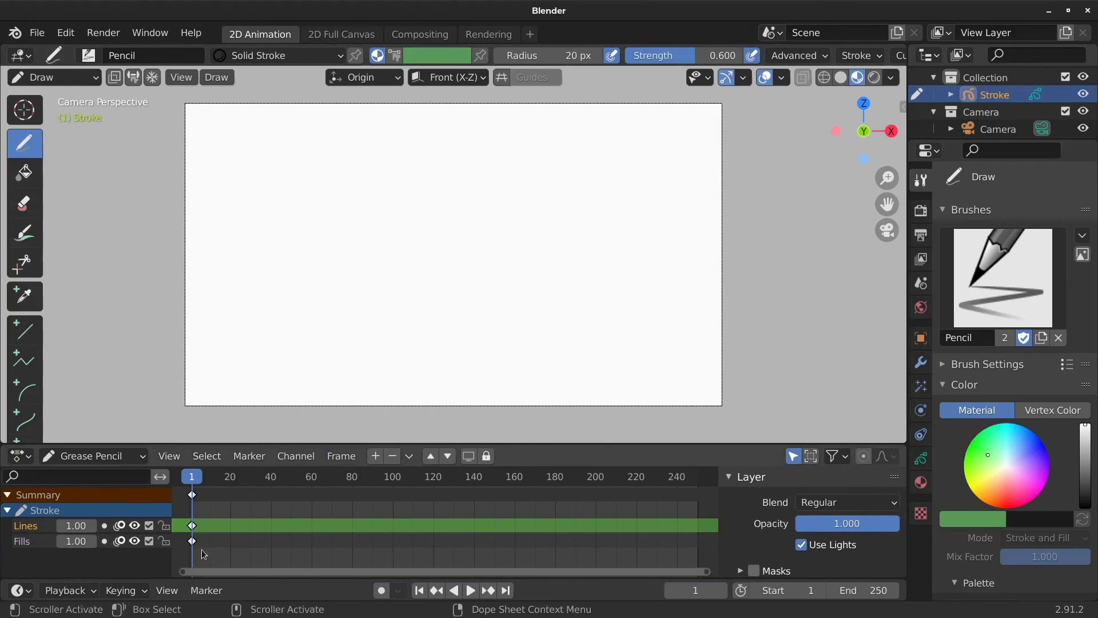
left_click(1003, 135)
left_click_drag(1003, 140, 1004, 189)
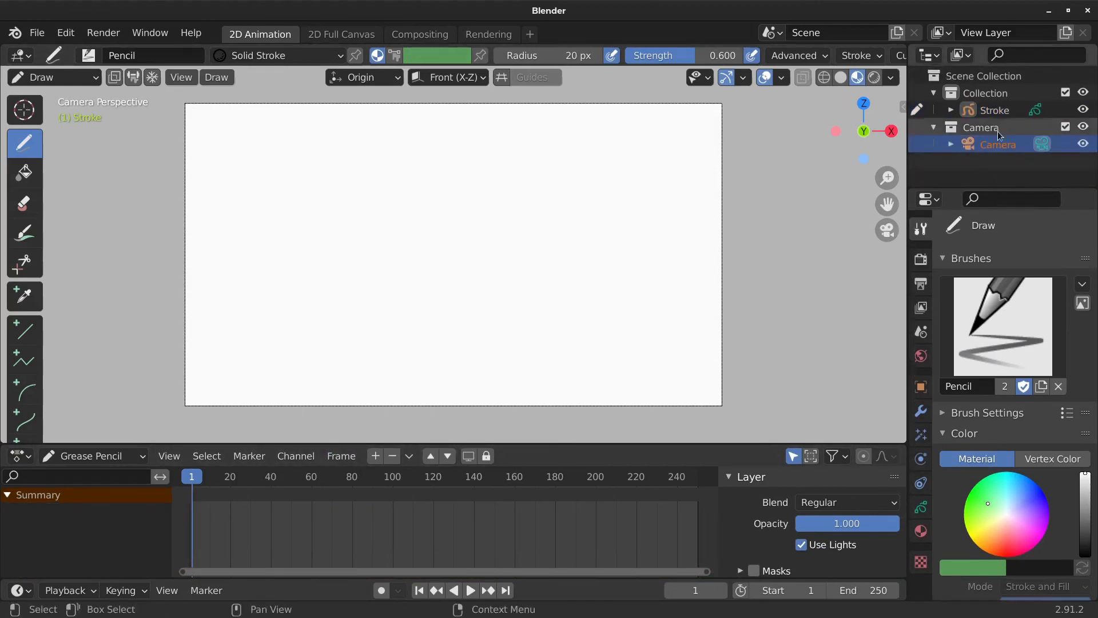
left_click(951, 109)
left_click(968, 127)
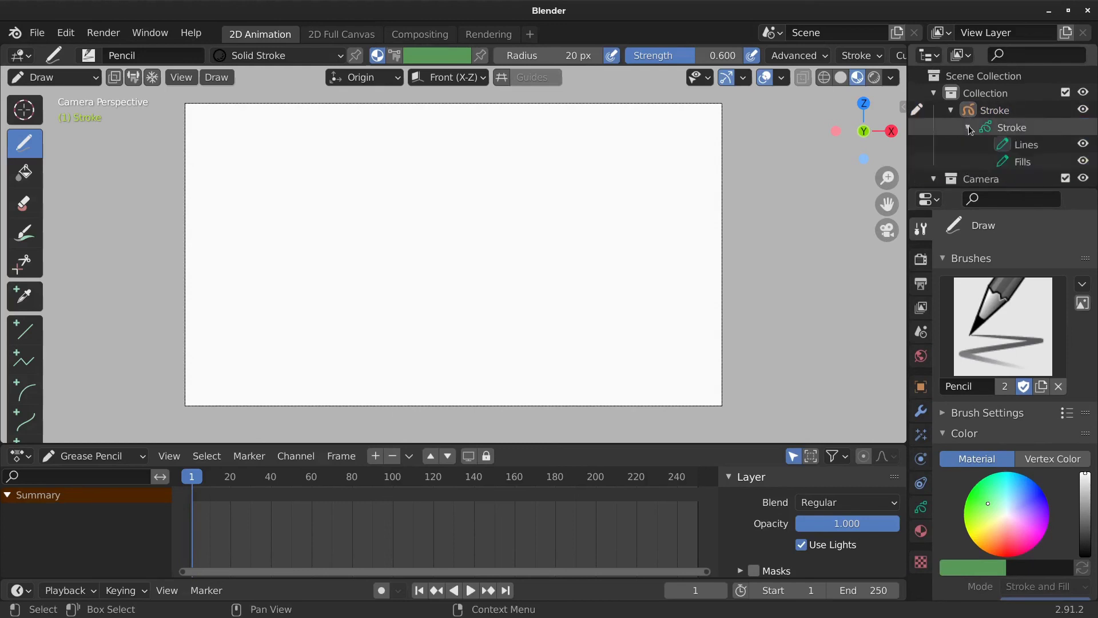
- Rename the Stroke object as BBall
double_click(995, 111)
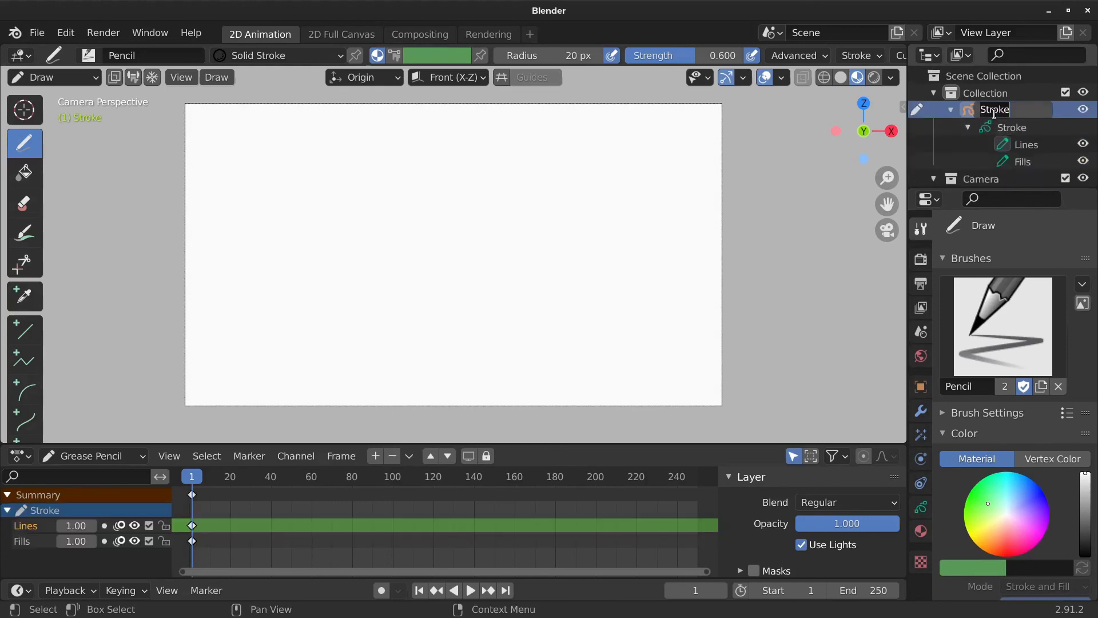
type("BBall")
key("Return")
- Rename the Stroke data under the BBall object as BBall
double_click(1011, 127)
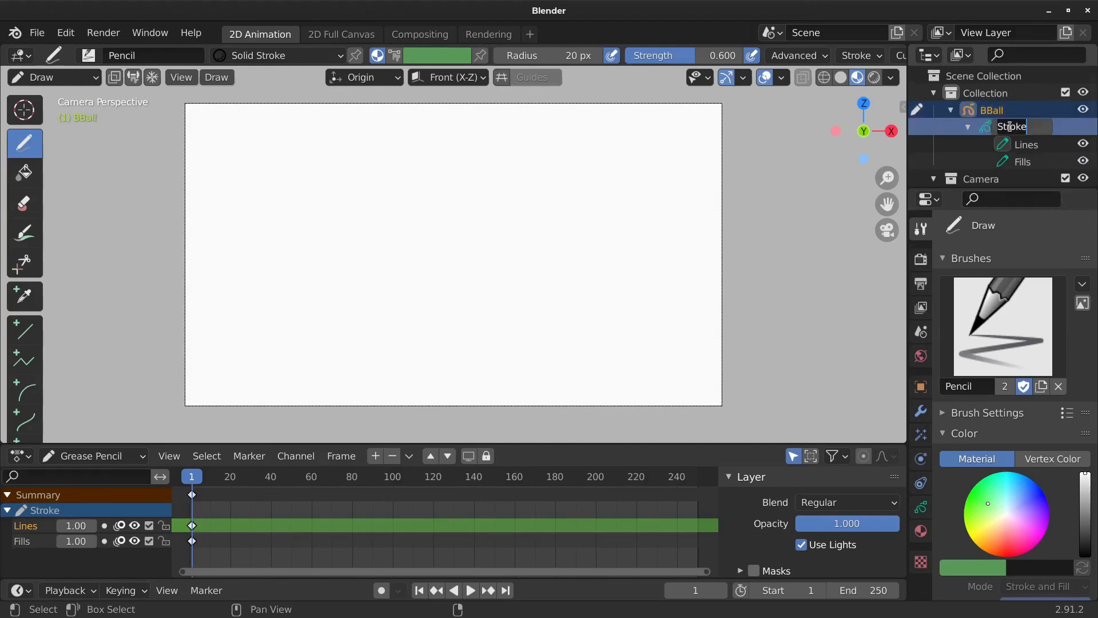
type("BBall")
key("Return")
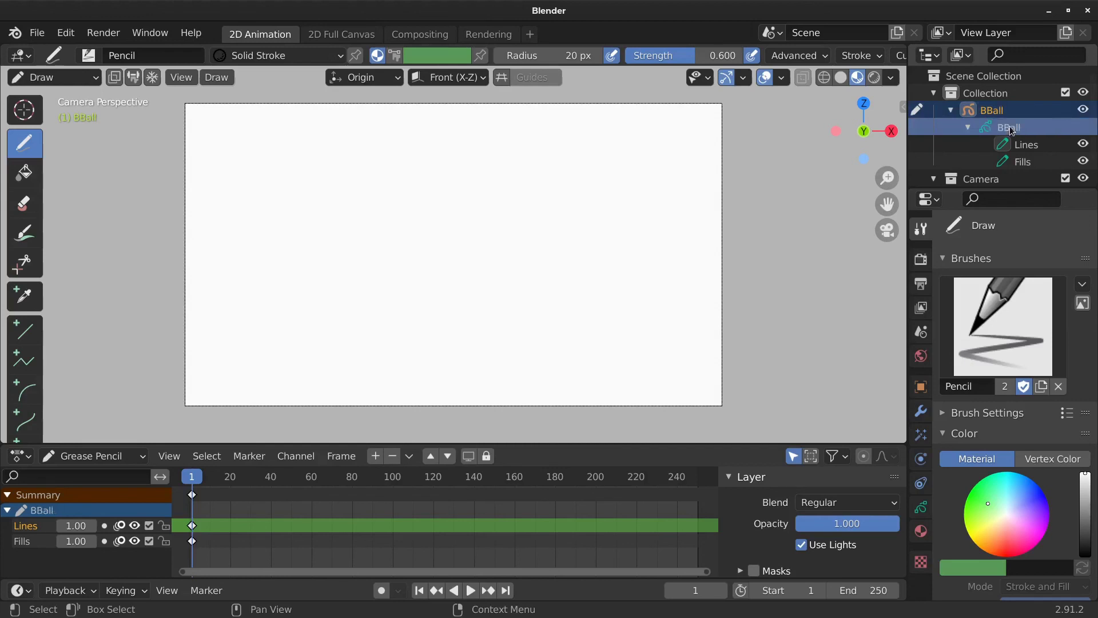
left_click(1011, 128)
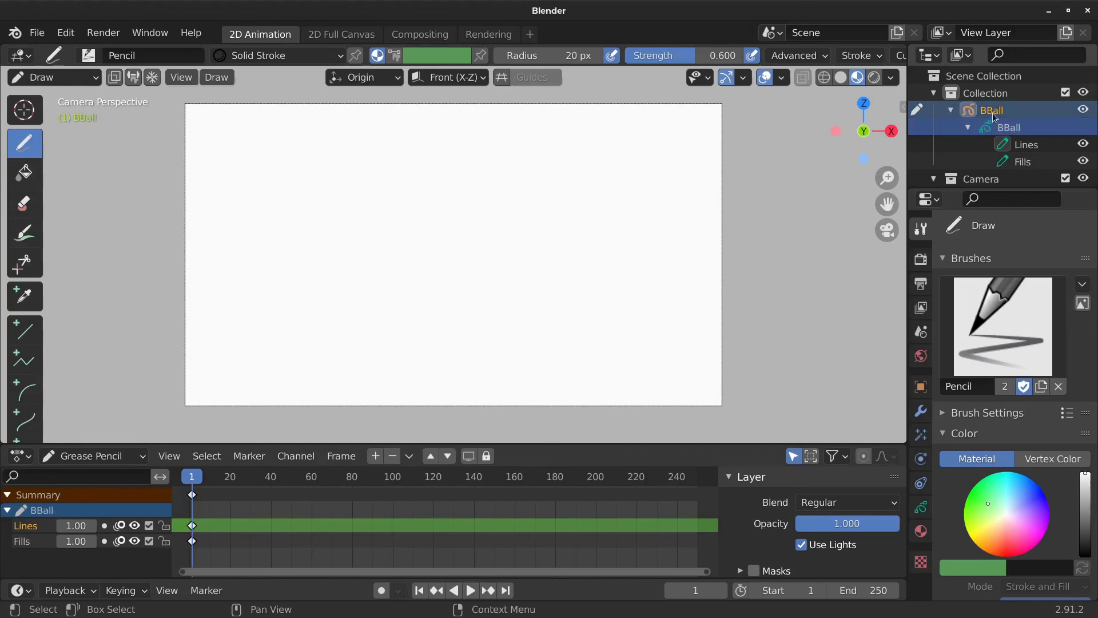
left_click(952, 111)
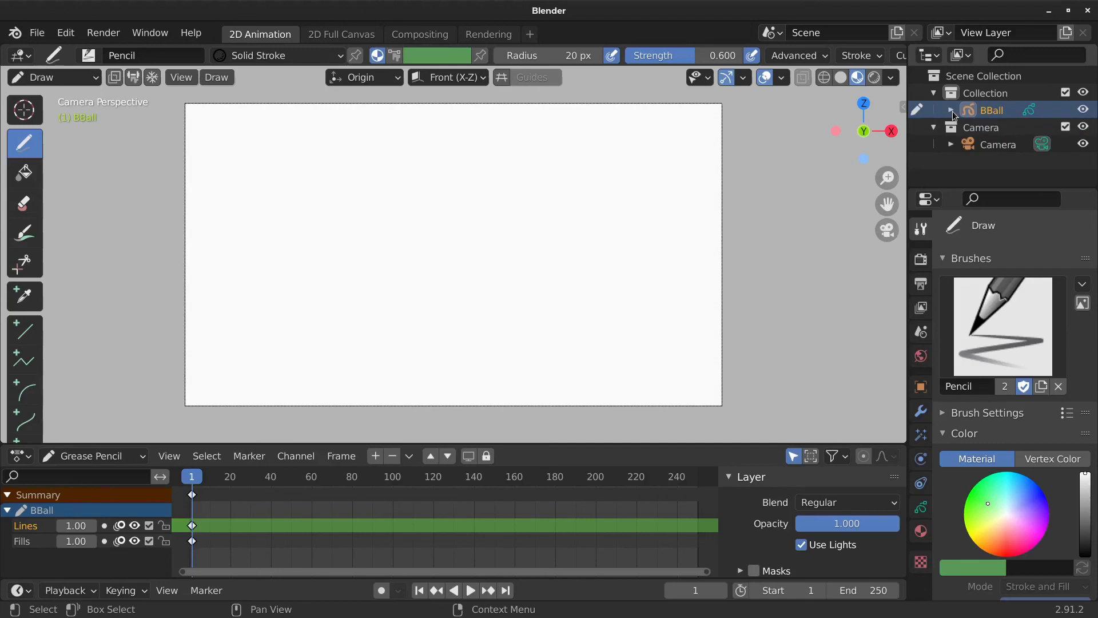
left_click(952, 111)
- Add a Grease Pencil layer named BG to BBall and place it below the Fills layer
left_click(1027, 146)
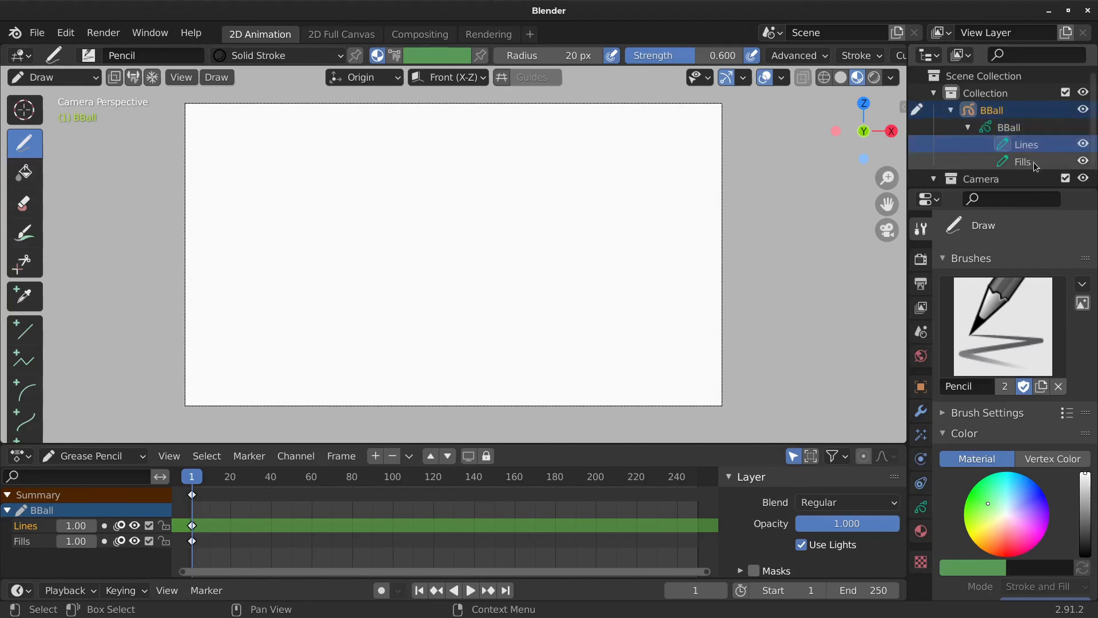
left_click(1034, 163)
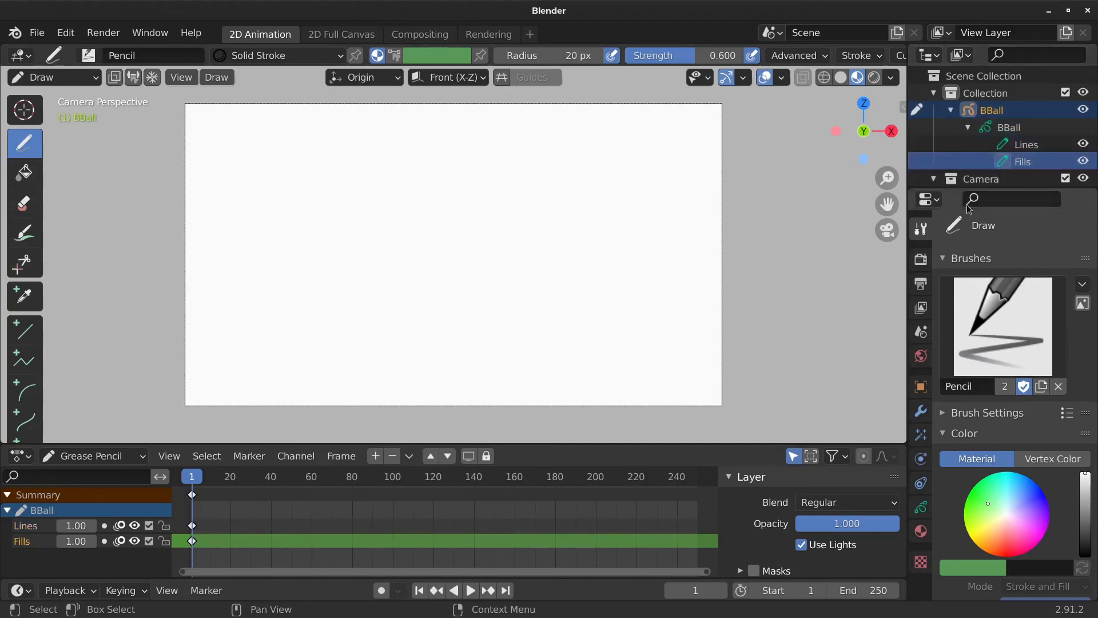
left_click(920, 509)
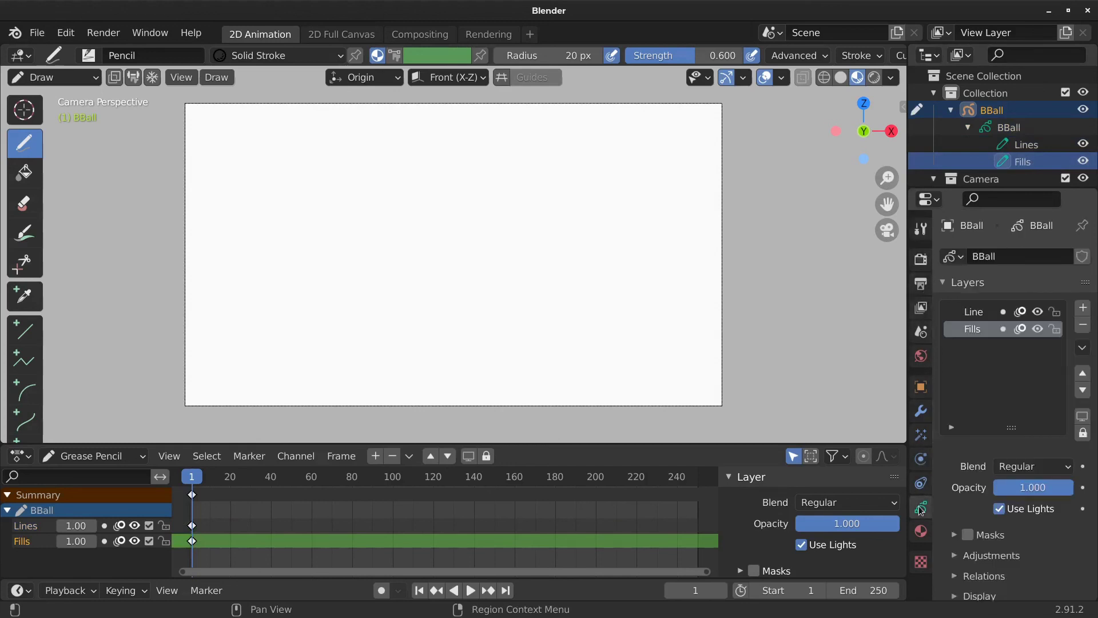
left_click(1083, 309)
double_click(968, 328)
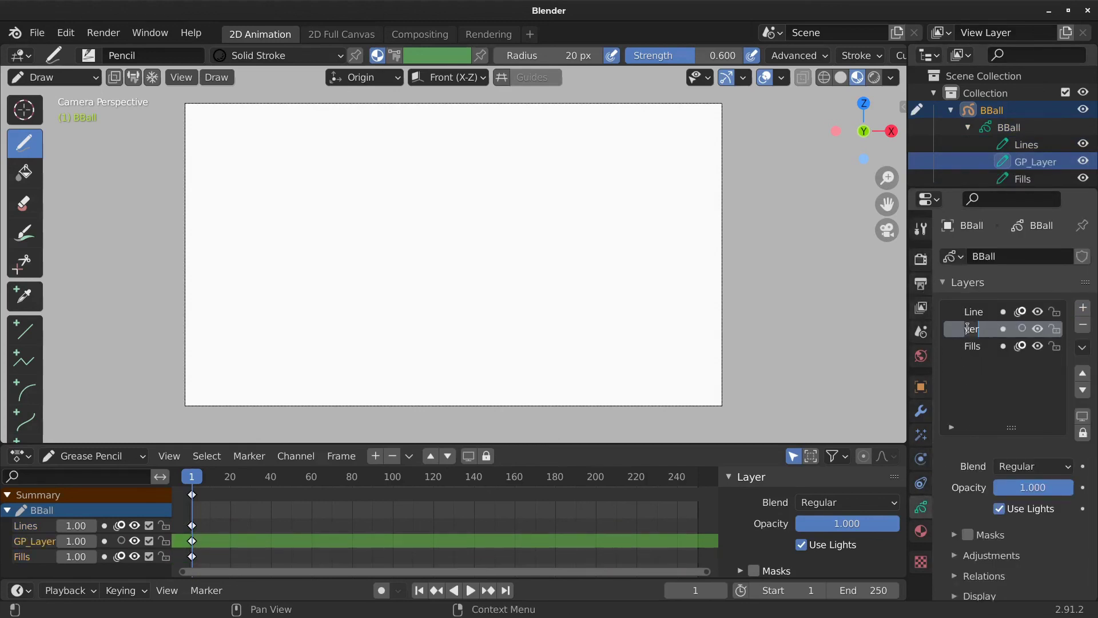
type("BG")
key("Return")
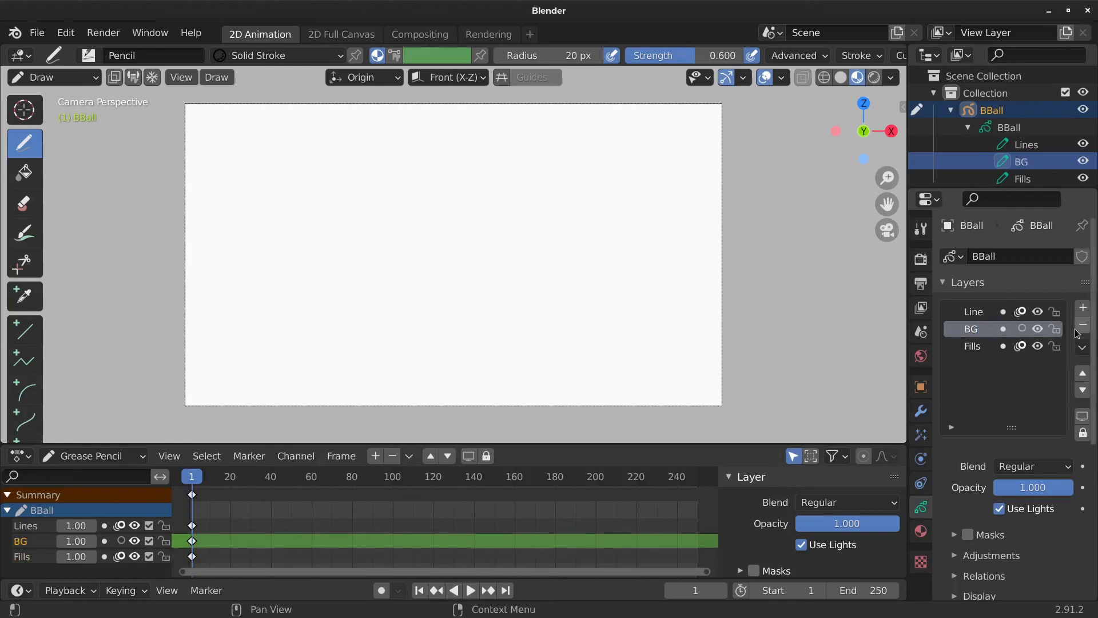
left_click(1083, 390)
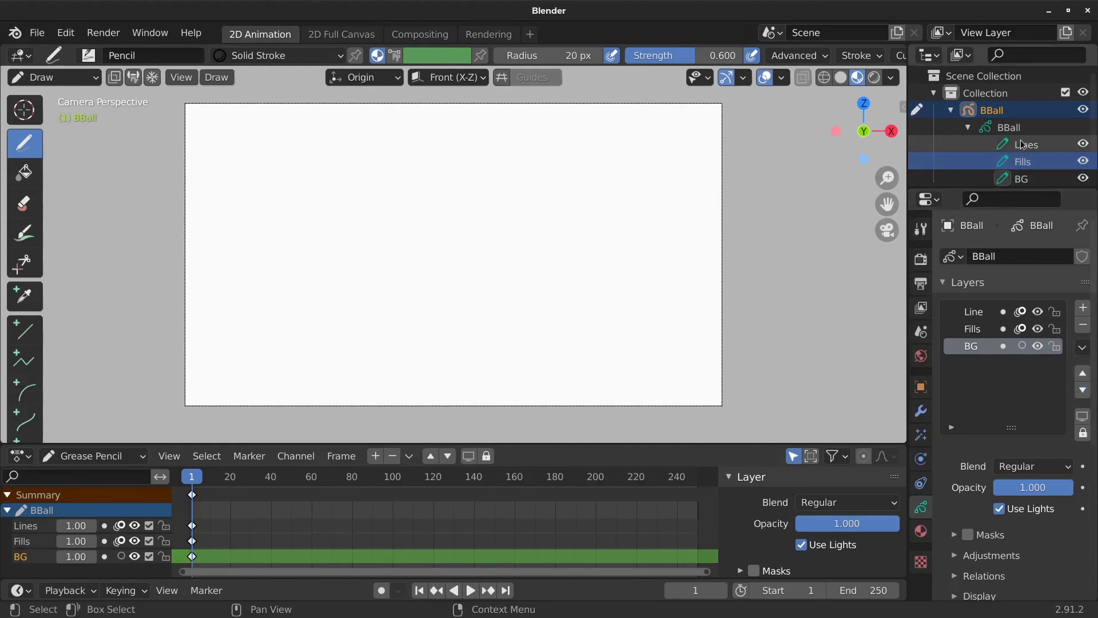
- Remove the Squares Stroke and Dots Stroke materials from BBall
left_click(922, 533)
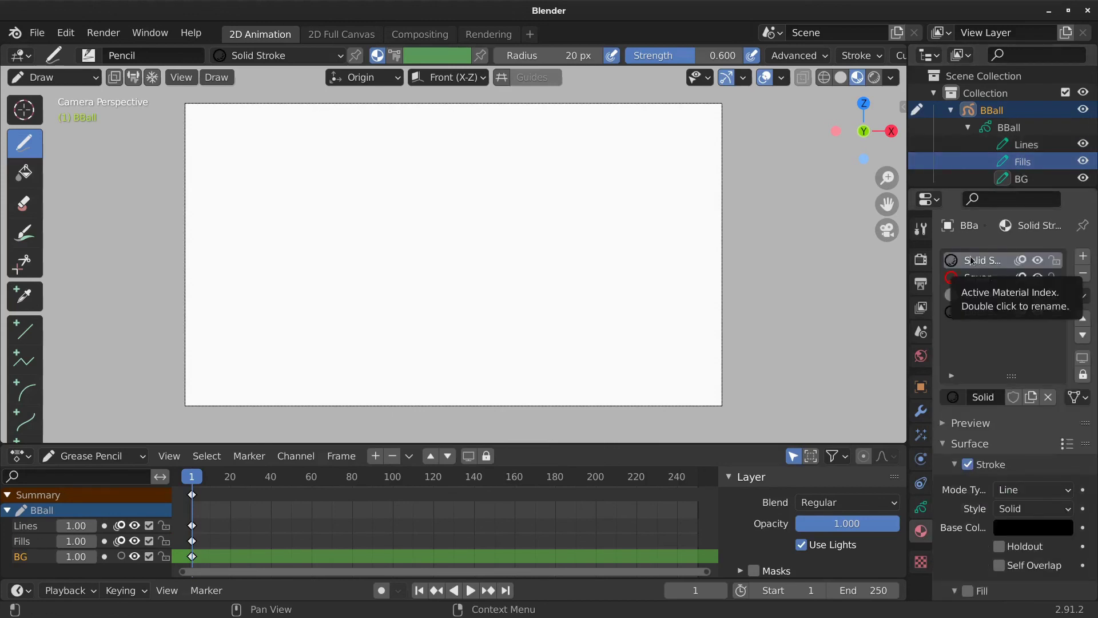
left_click(978, 278)
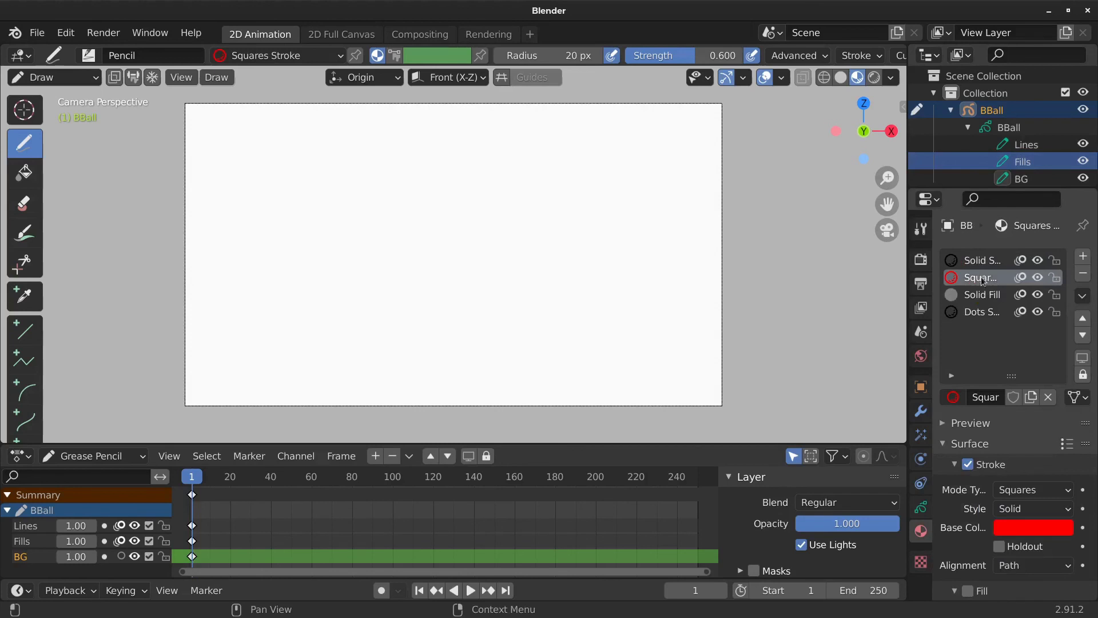
left_click(1083, 275)
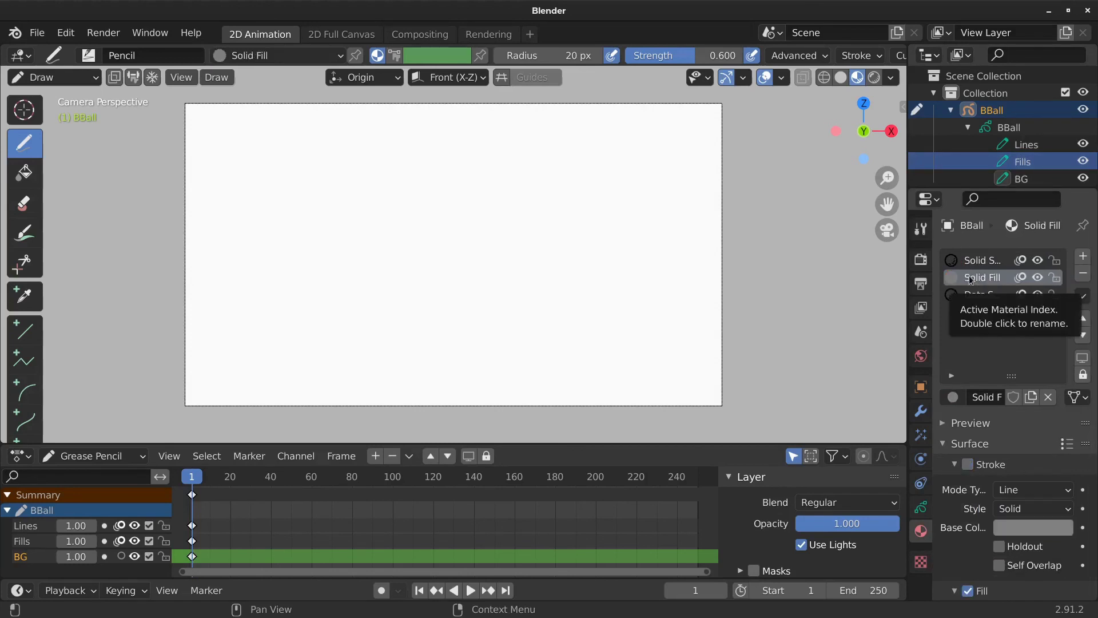
left_click(975, 295)
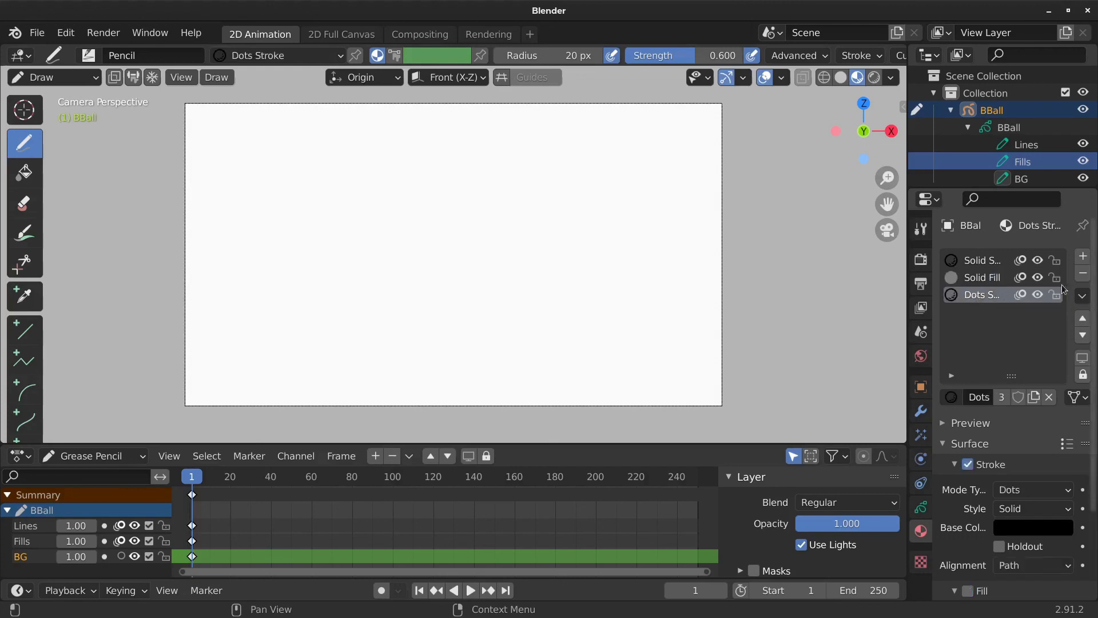
left_click(1081, 275)
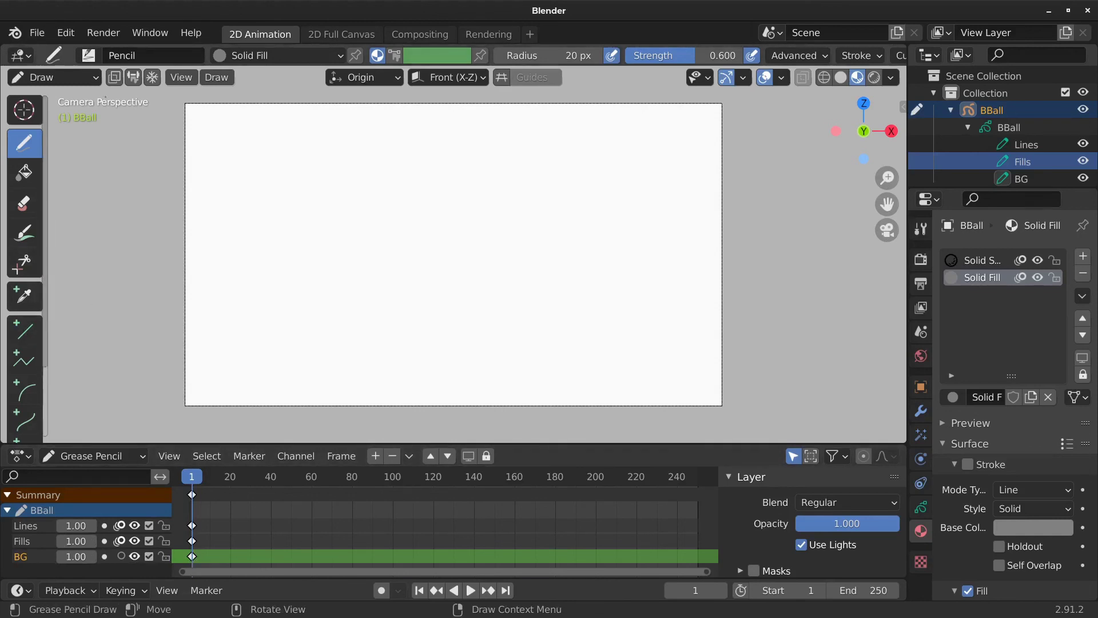
- Try to draw straight lines with the Line tool, Ink Pen brush and Solid Fill material, and undo the attempt
left_click(88, 55)
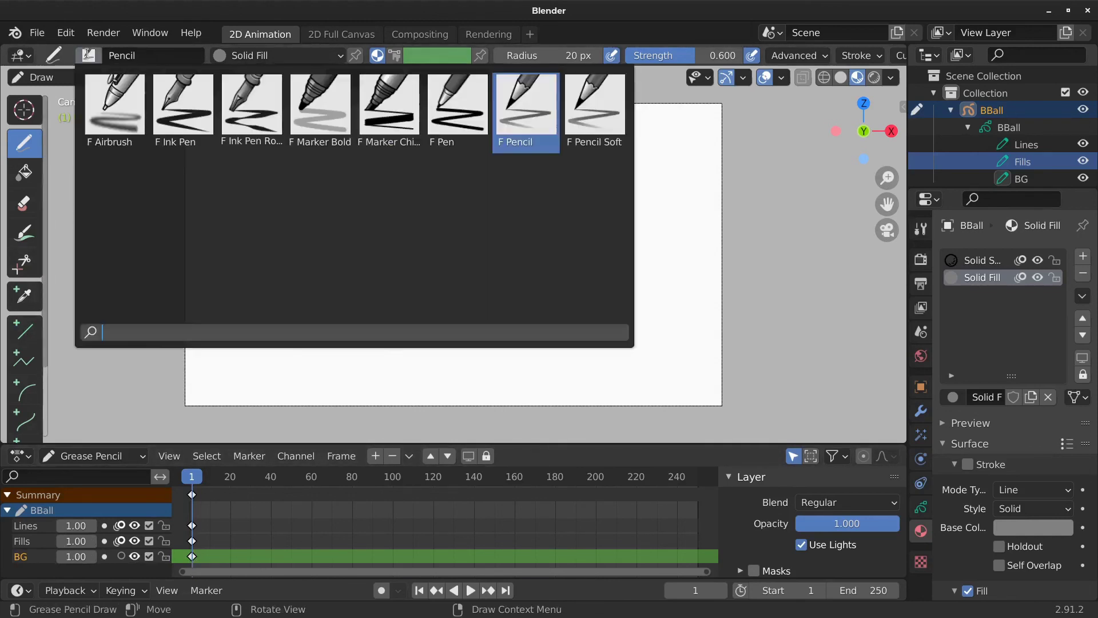
left_click(183, 109)
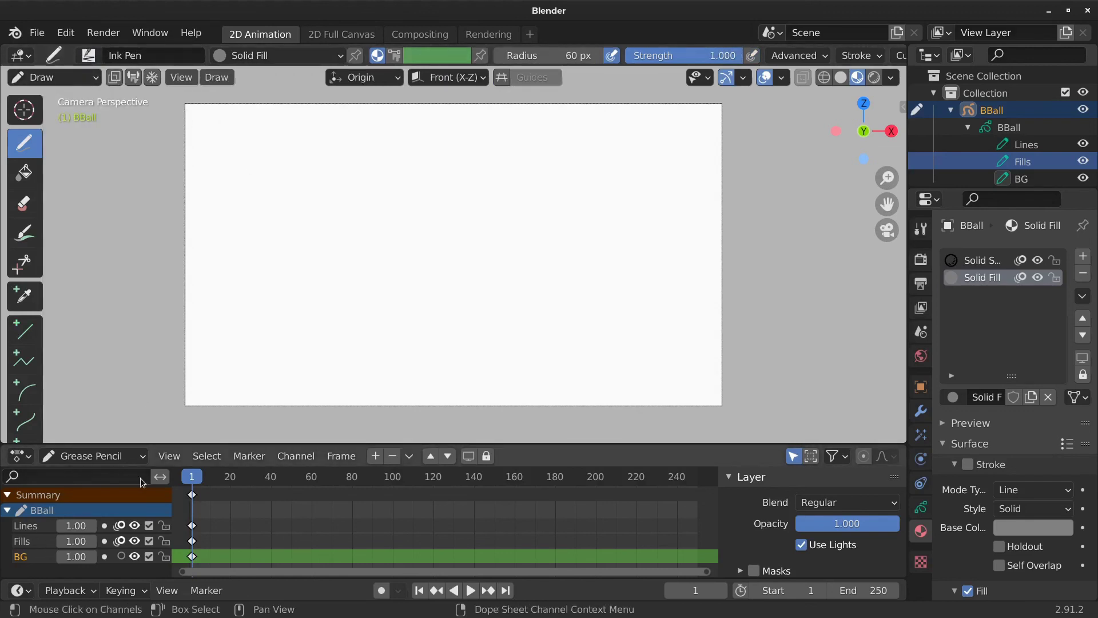
left_click(25, 330)
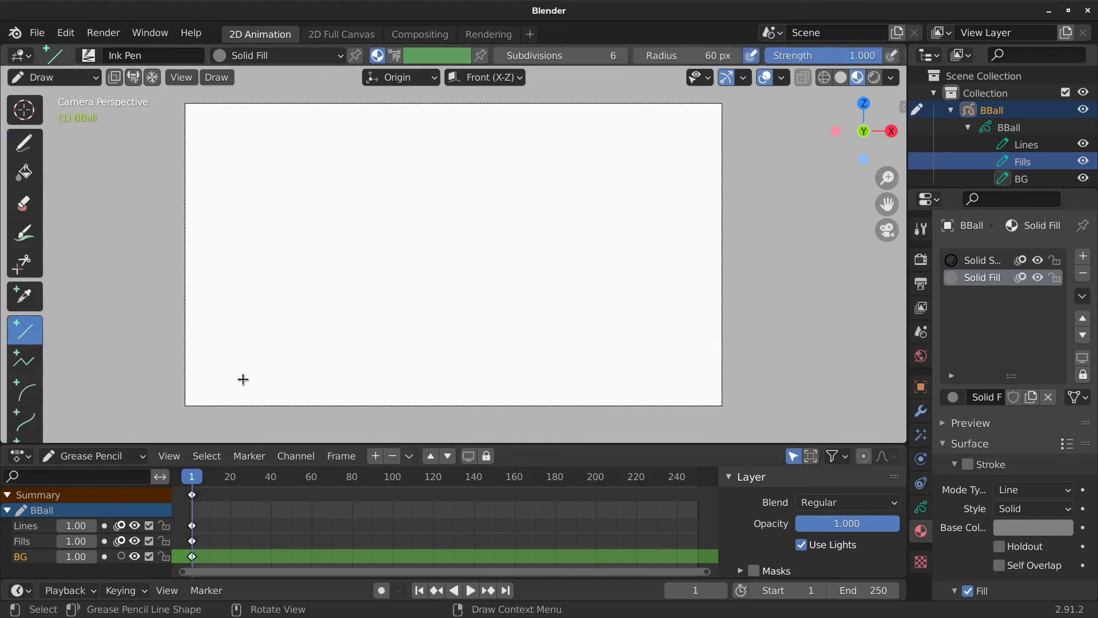
left_click_drag(166, 387, 690, 373)
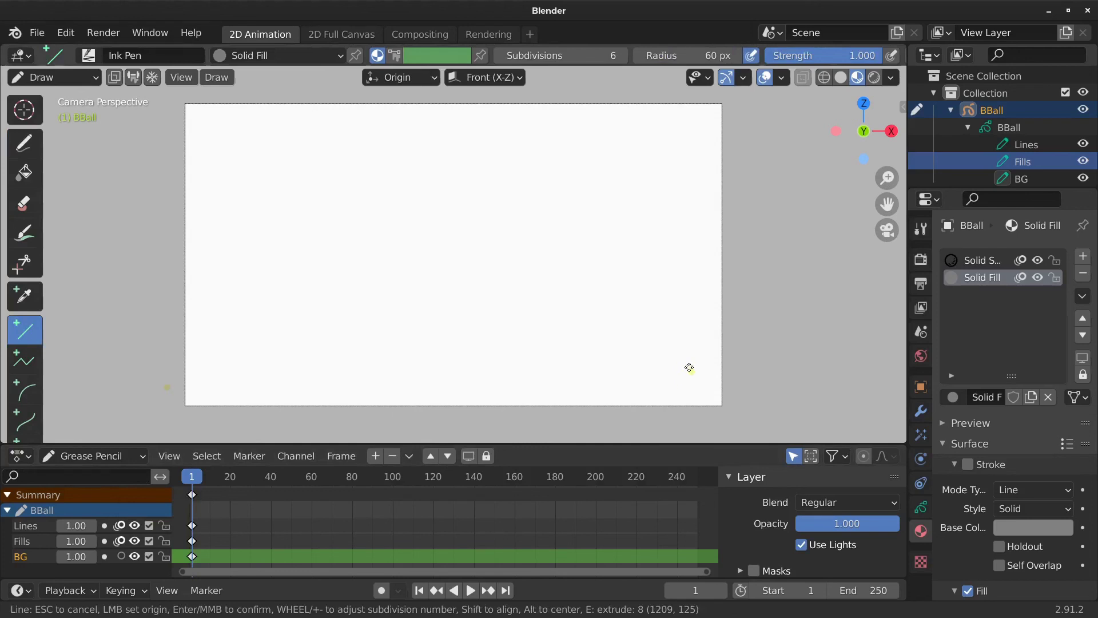
key("Return")
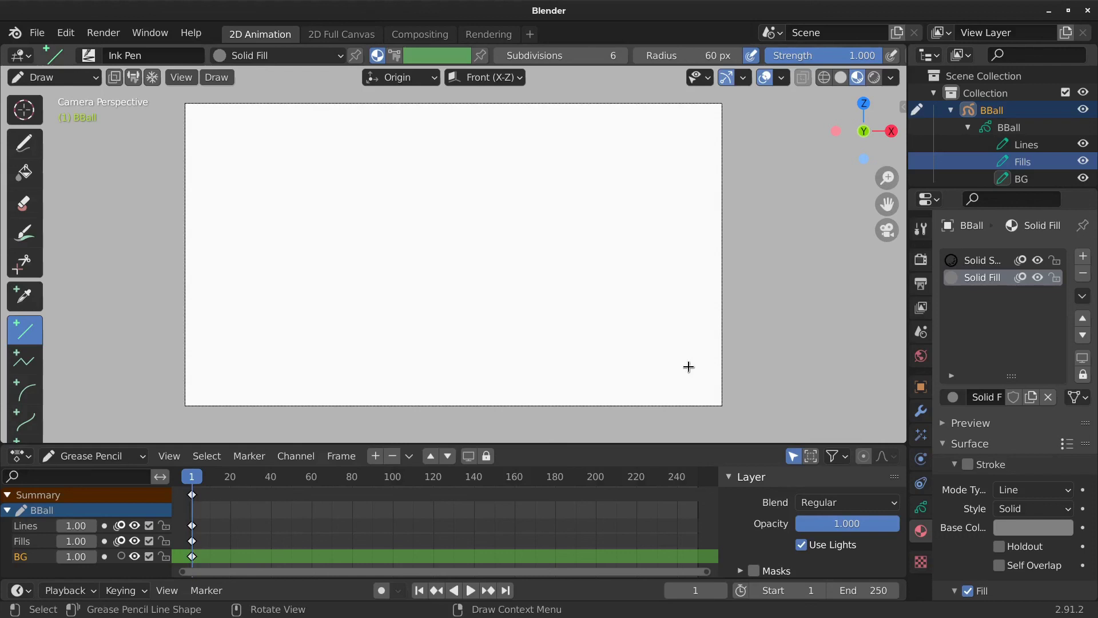
key("ctrl")
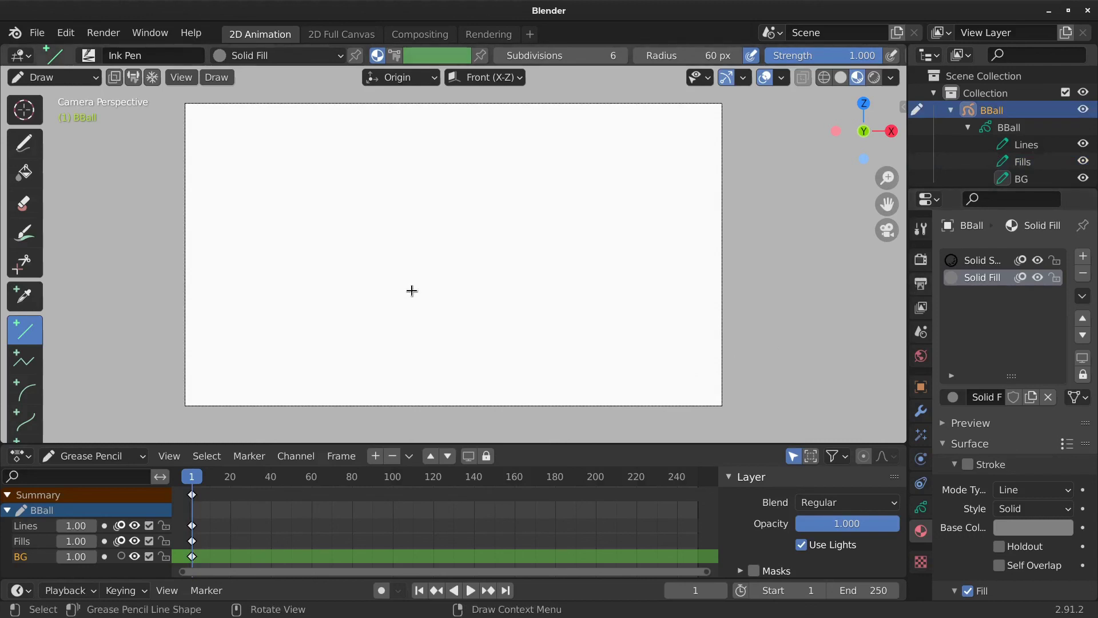
left_click_drag(420, 273, 573, 278)
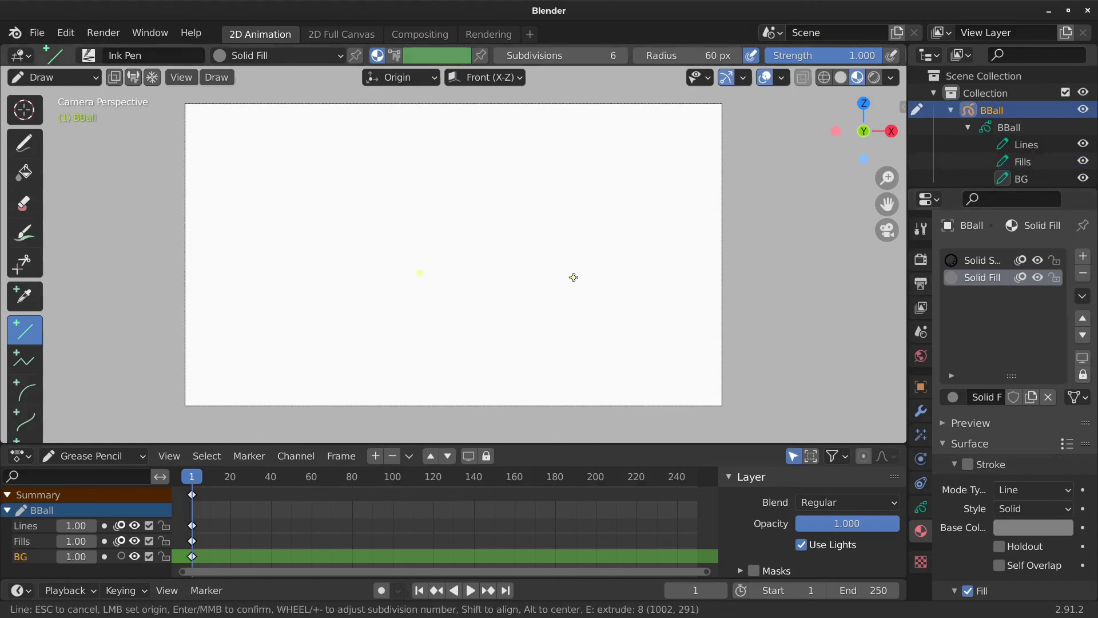
key("Return")
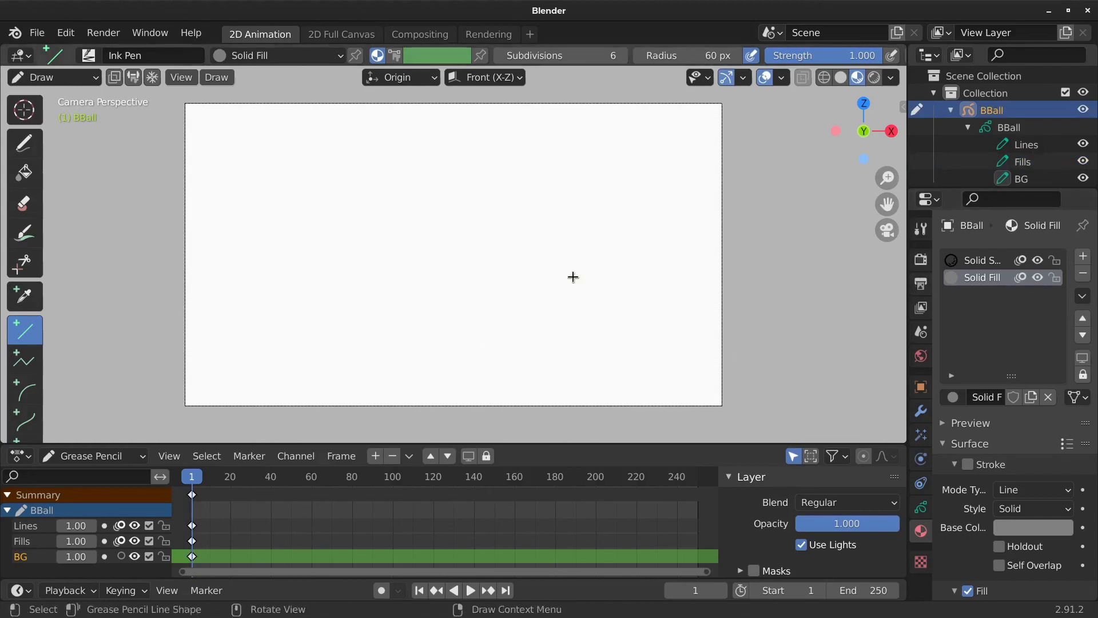
key("ctrl")
key("ctrl+z")
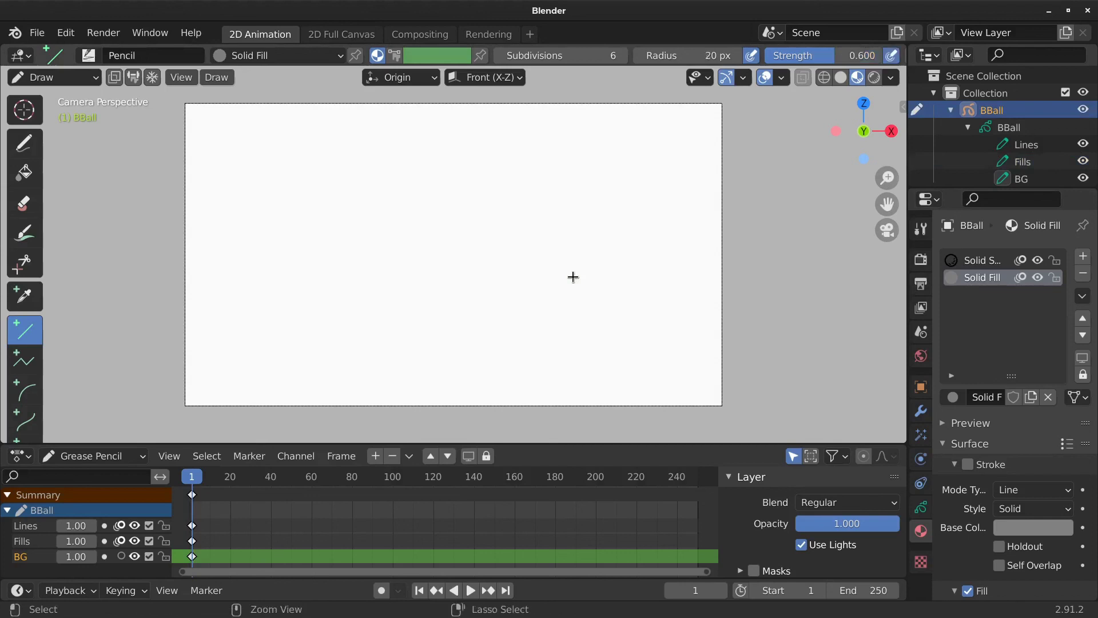
- Draw a horizontal ground line across the lower part of the camera frame on the BG layer with the Solid Stroke material
left_click(975, 262)
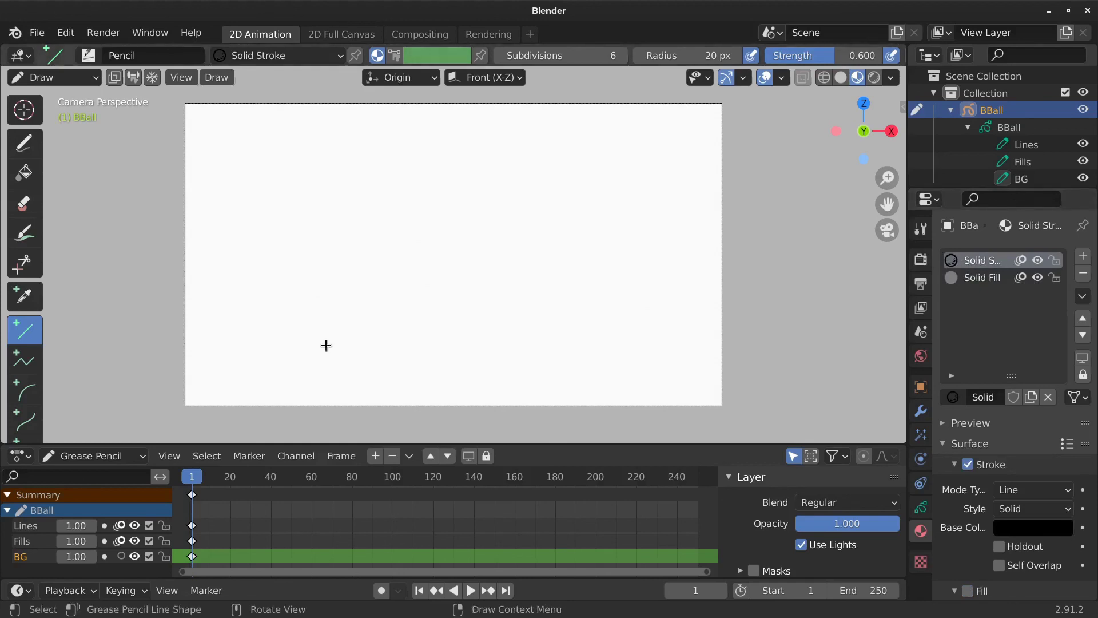
mouse_move(165, 379)
left_mouse_down()
mouse_move(633, 361)
mouse_move(767, 378)
mouse_move(694, 275)
mouse_move(662, 372)
mouse_move(524, 289)
mouse_move(780, 326)
mouse_move(488, 339)
mouse_move(747, 347)
left_mouse_up()
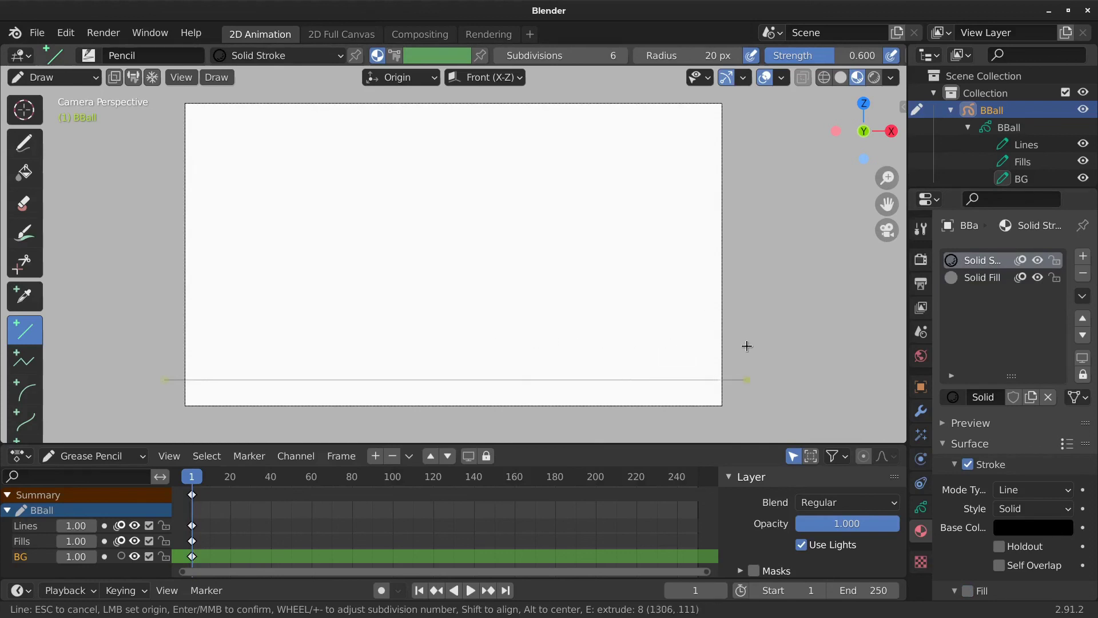
key("Return")
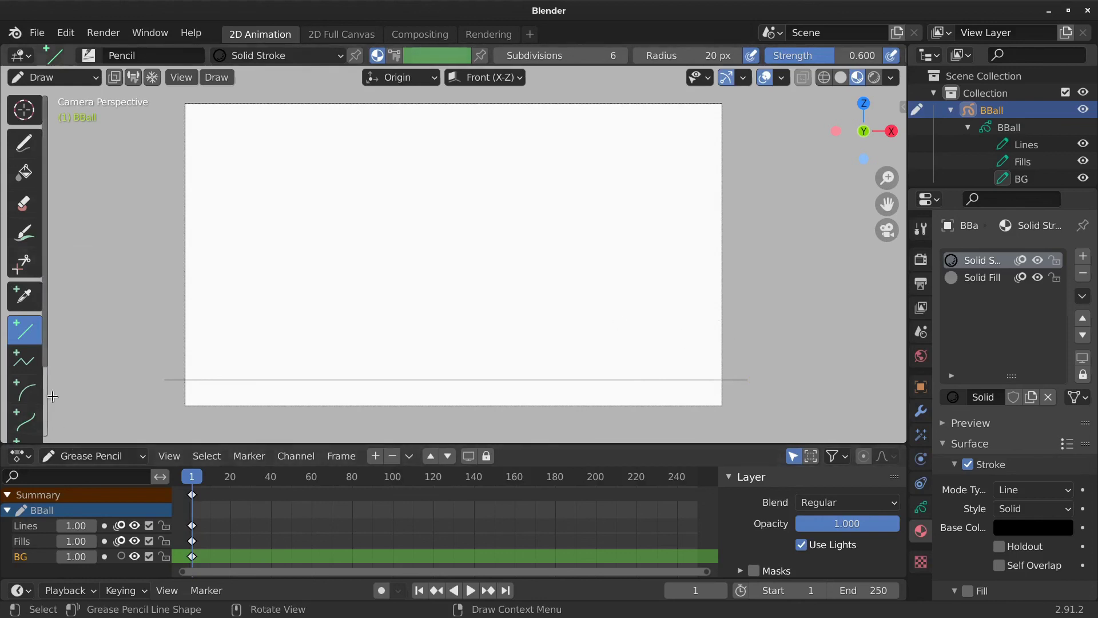
- Draw a tall arc with both ends on the ground line, spanning about half the width of the camera frame
scroll(40, 400, "down", 2)
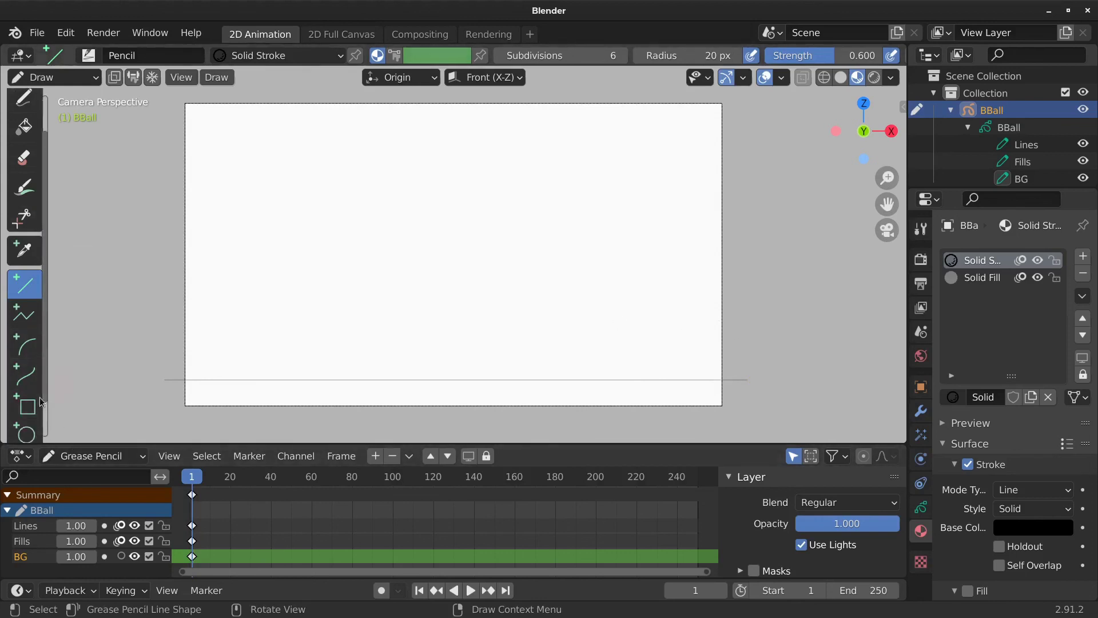
left_click(28, 346)
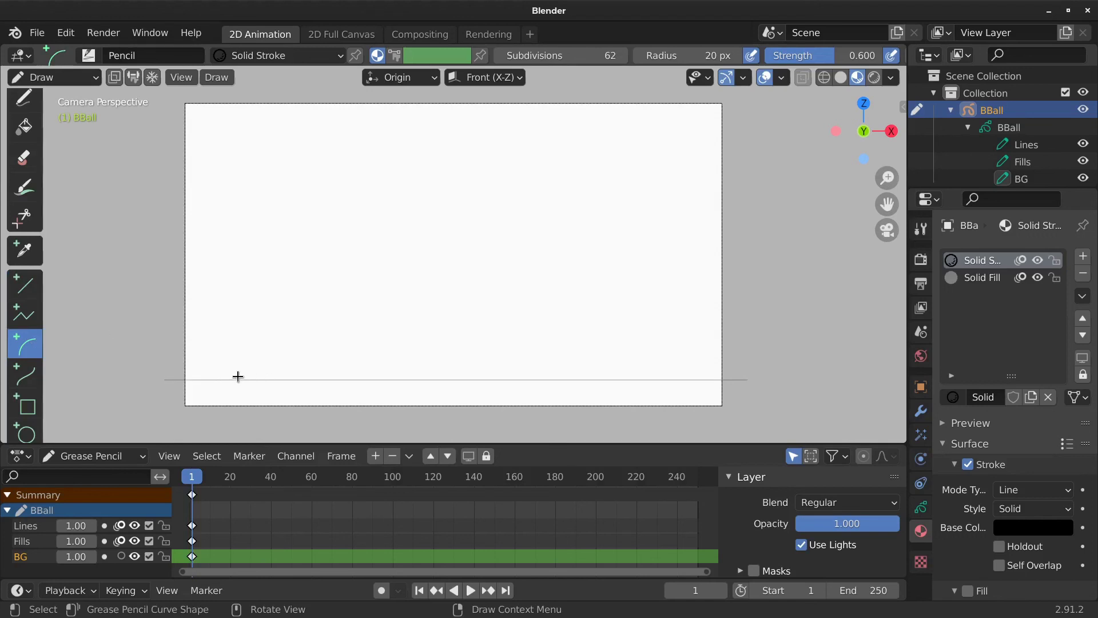
mouse_move(238, 378)
left_mouse_down()
mouse_move(421, 360)
mouse_move(517, 379)
left_mouse_up()
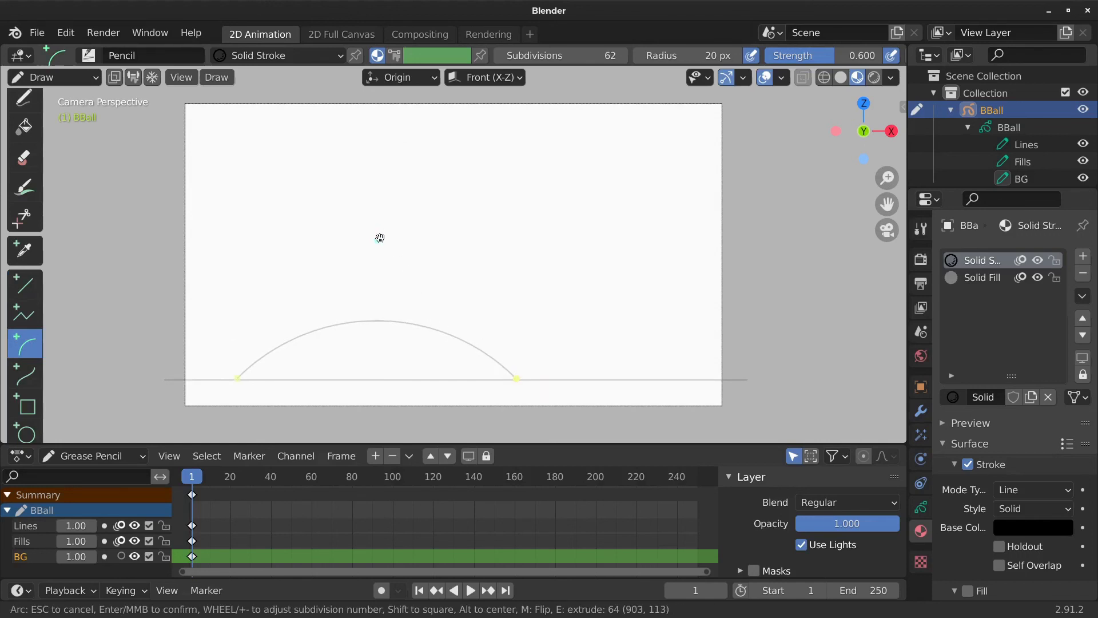
mouse_move(378, 236)
left_mouse_down()
mouse_move(362, 132)
mouse_move(373, 121)
mouse_move(373, 132)
mouse_move(372, 108)
mouse_move(373, 135)
left_mouse_up()
key("Return")
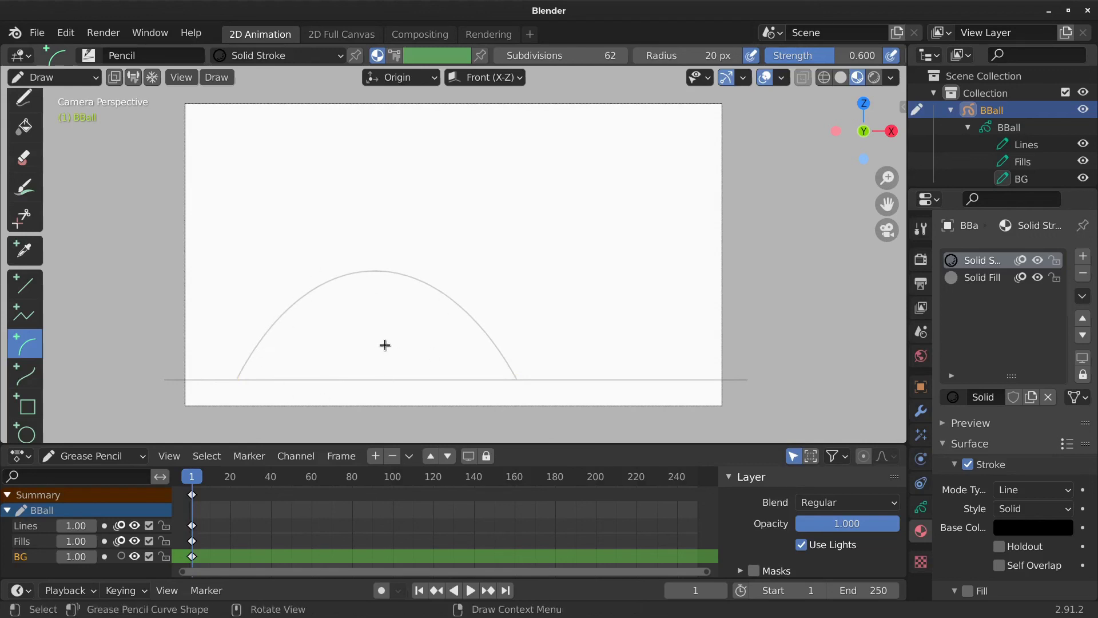
- Lock the BG layer and make the Lines layer active for drawing
left_click(164, 560)
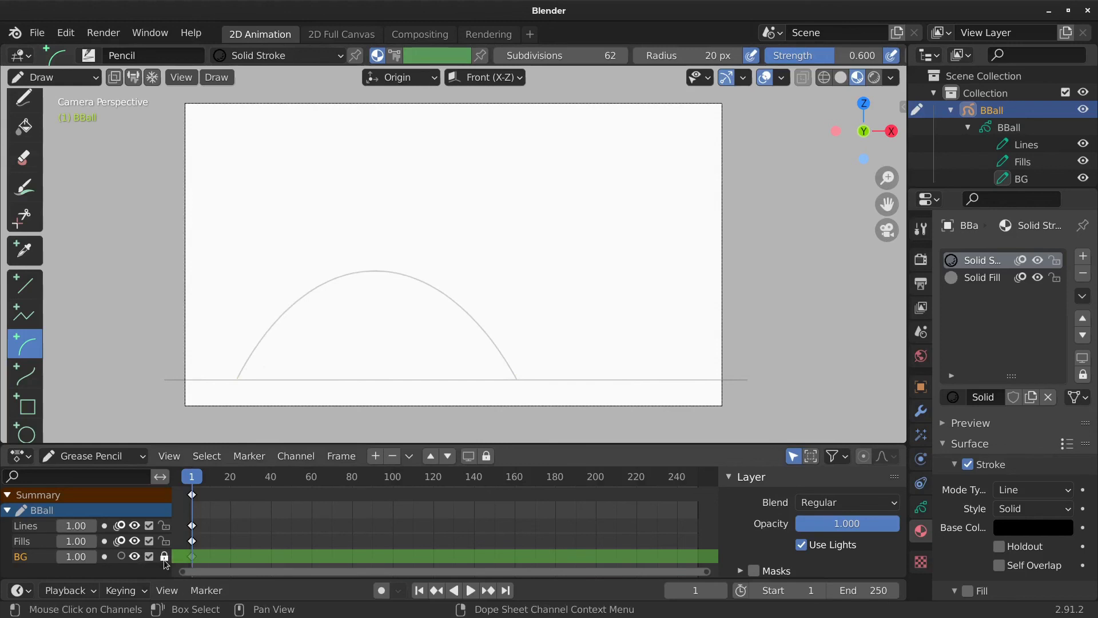
left_click(44, 532)
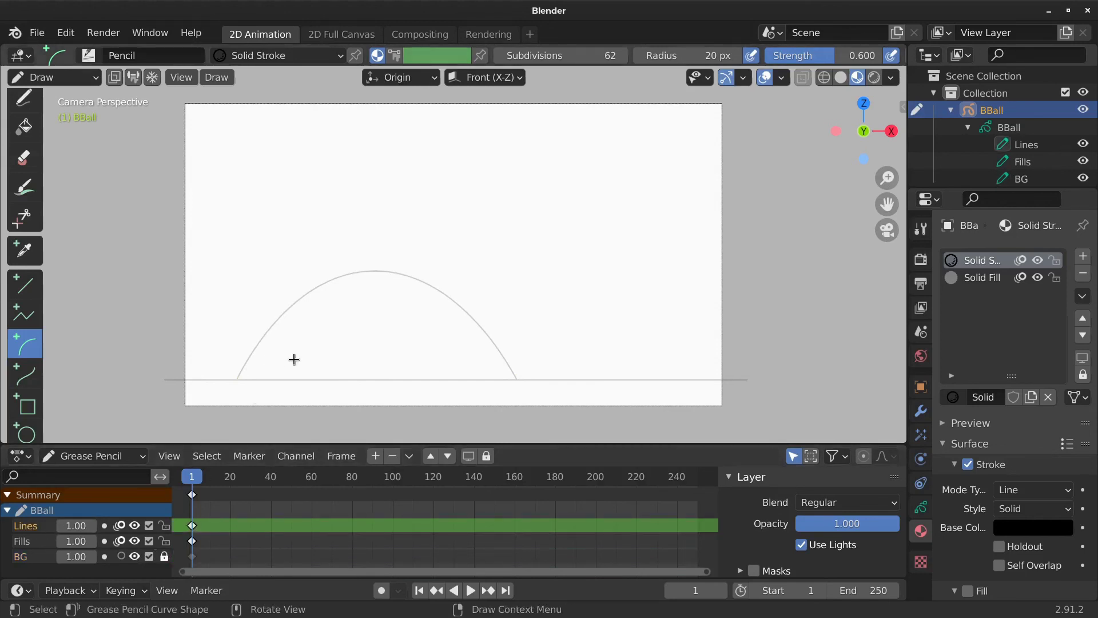
middle_click_drag(290, 361, 326, 328, "shift")
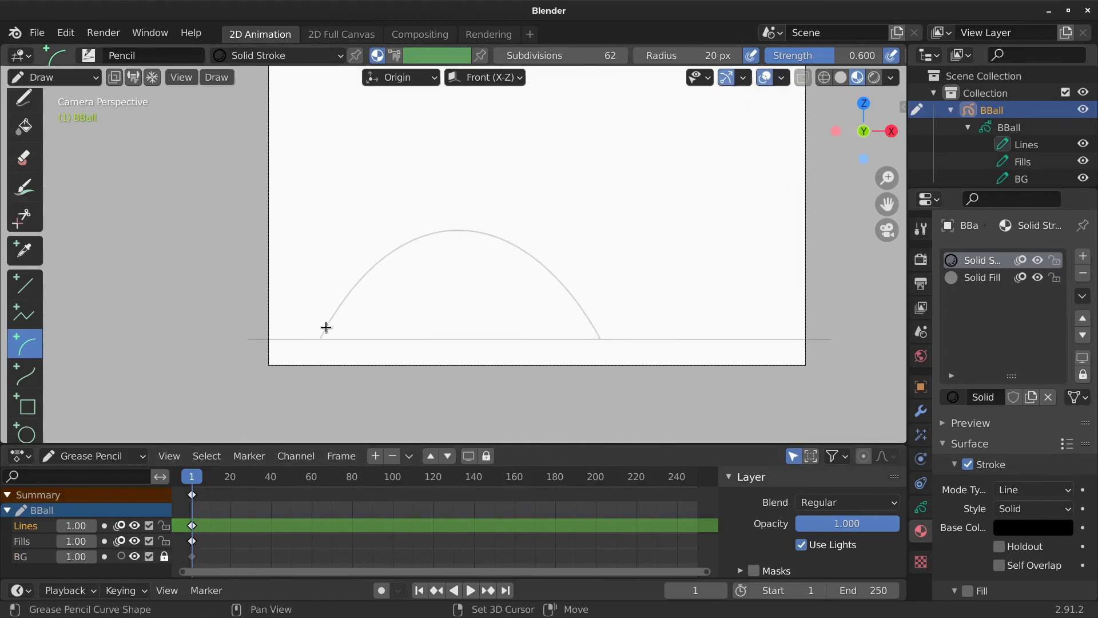
scroll(321, 339, "up", 4)
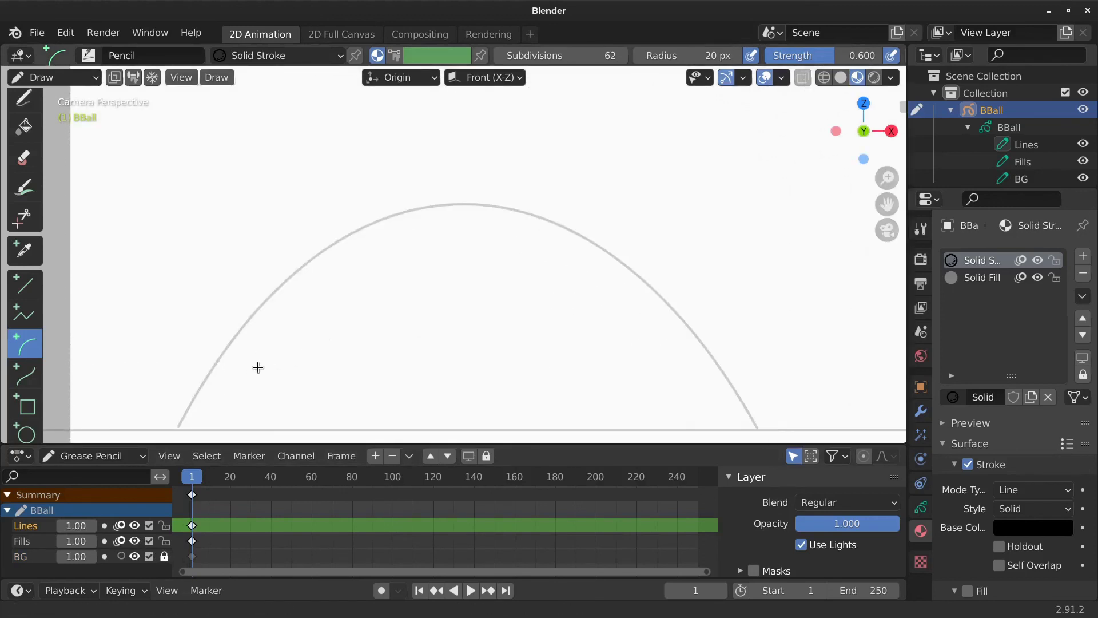
- Switch the drawing brush from Pencil to Ink Pen, ready to draw the ball at the arc's left end
middle_click_drag(258, 367, 320, 350, "shift")
scroll(427, 329, "up", 1)
scroll(382, 306, "up", 1)
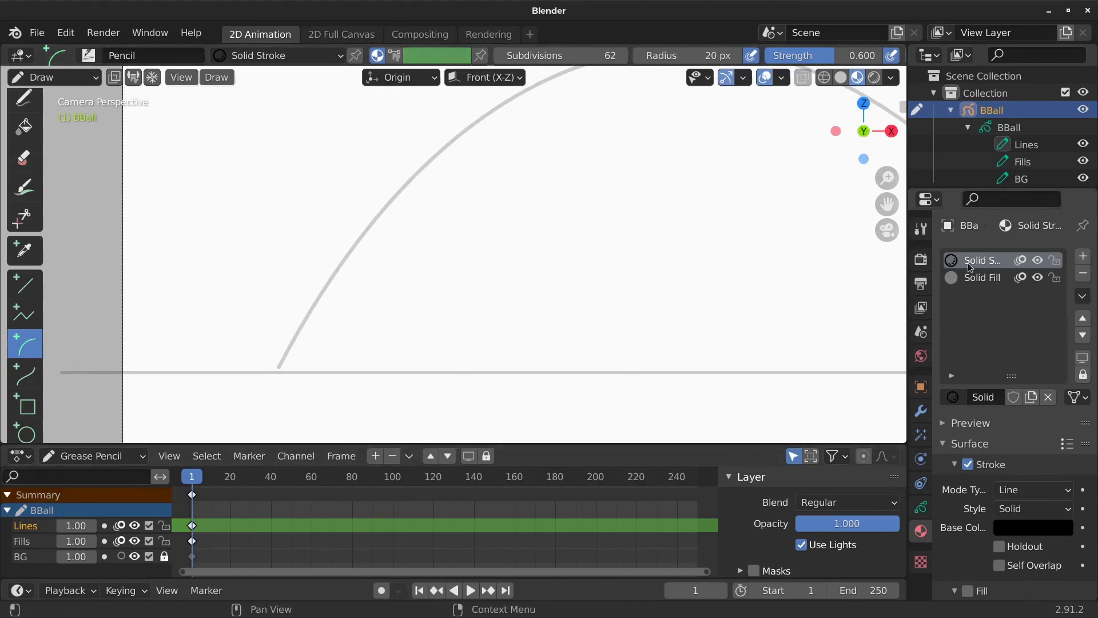
left_click(90, 56)
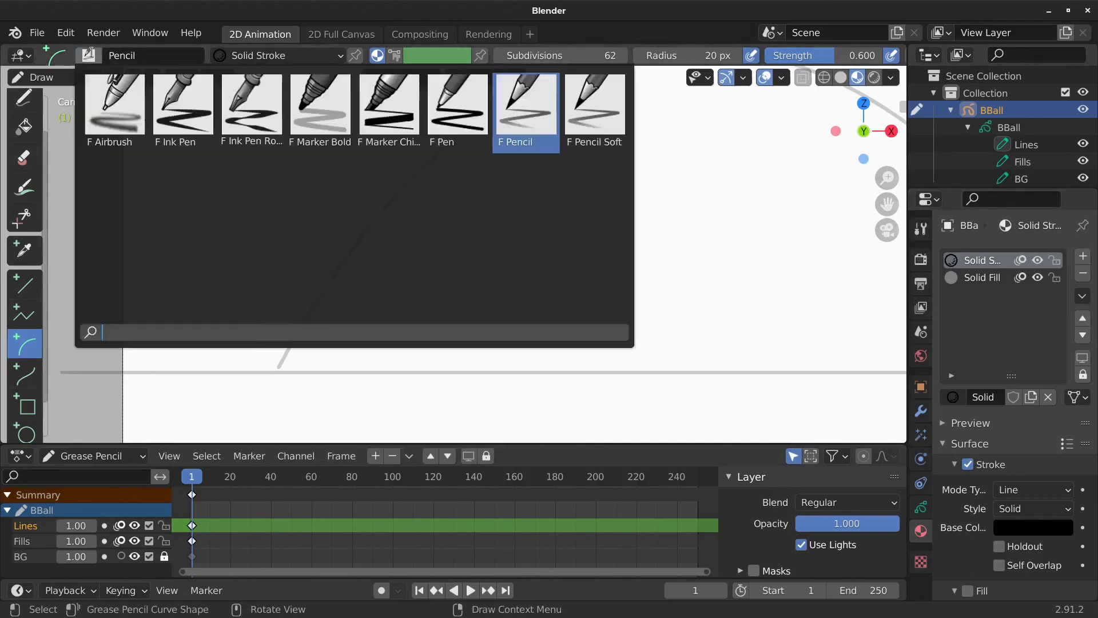
left_click(185, 105)
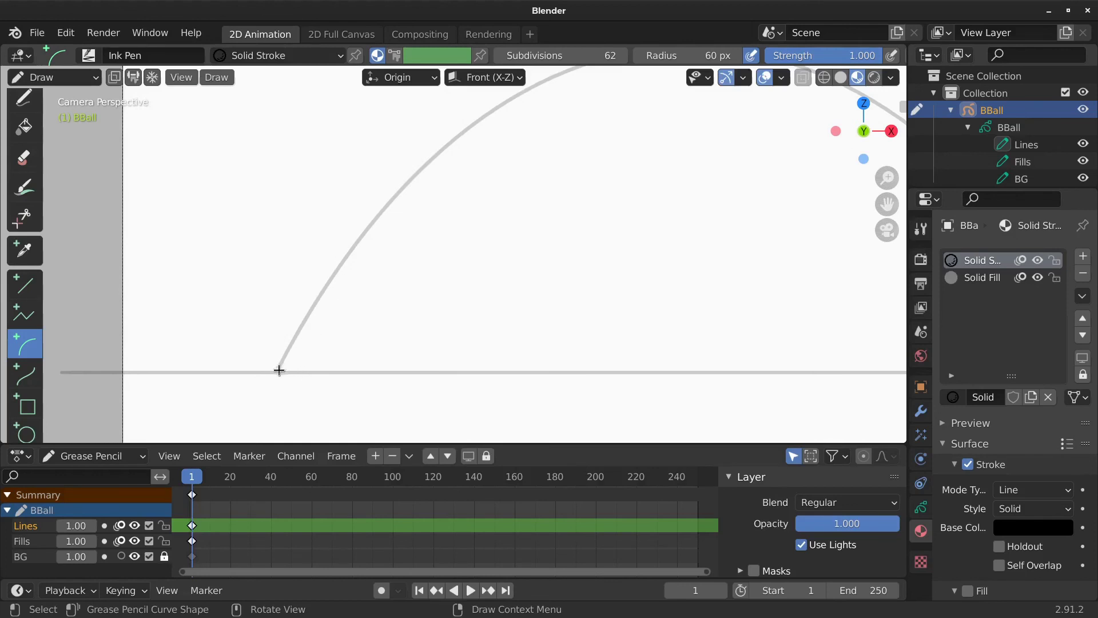
mouse_move(273, 369)
left_mouse_down()
mouse_move(353, 329)
mouse_move(222, 327)
mouse_move(285, 267)
left_mouse_up()
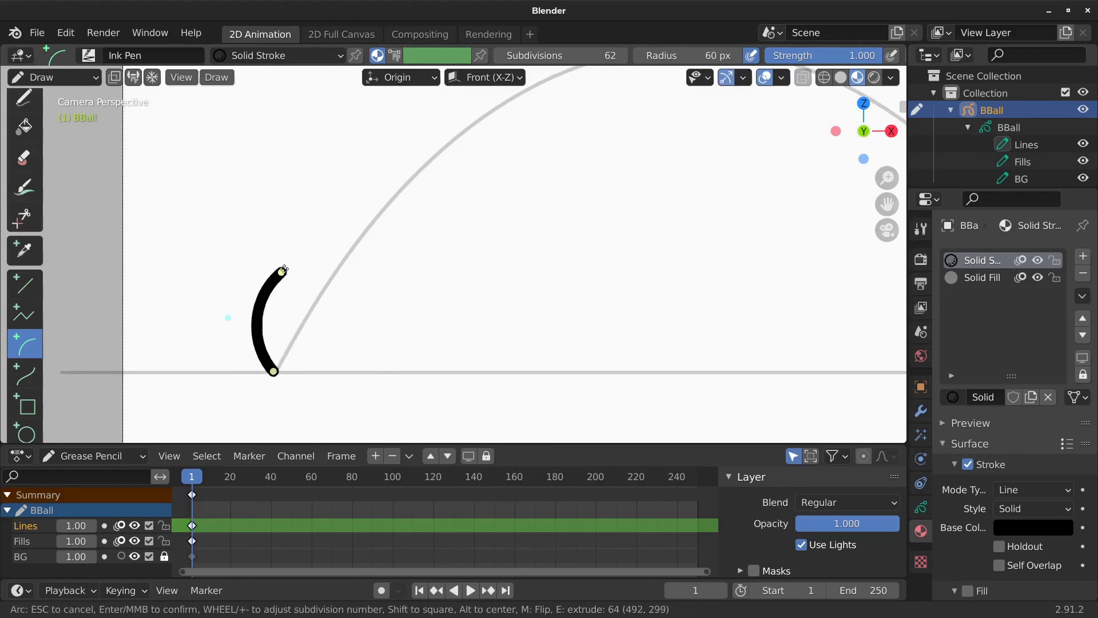
left_click(286, 289)
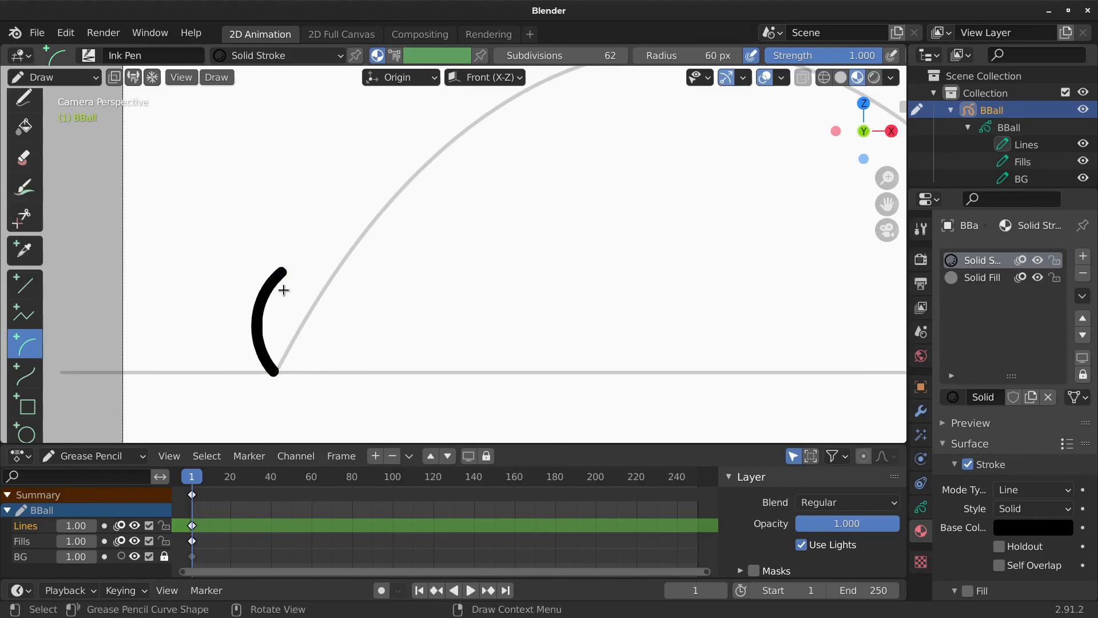
key("ctrl+z")
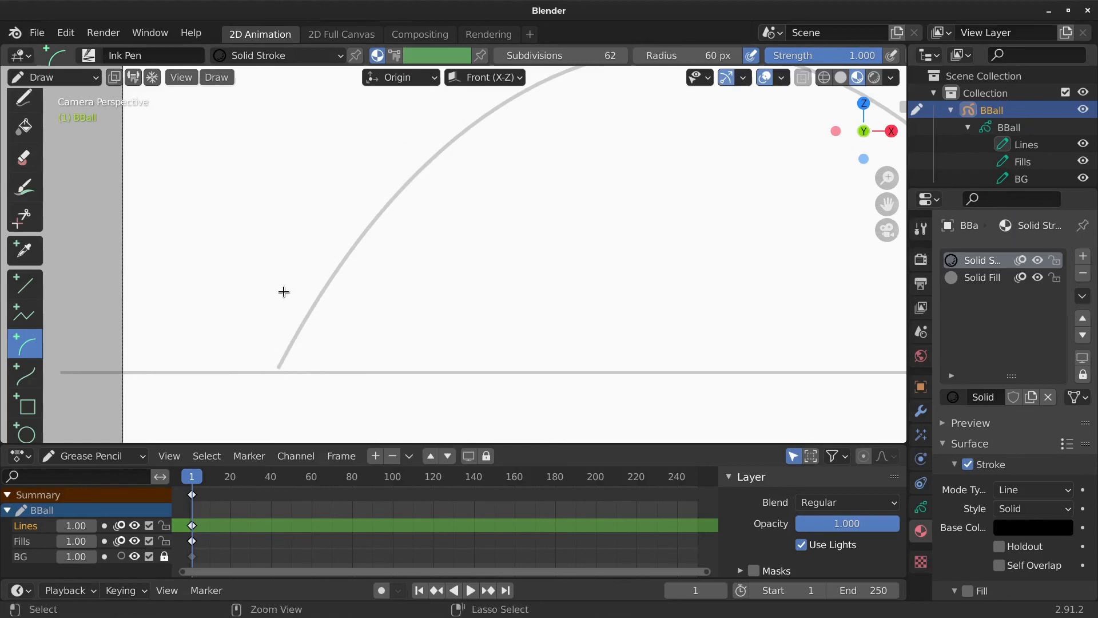
- With the freehand Draw tool, draw a squashed, wide ball resting on the ground line at the arc's left end on frame 1
left_click(23, 98)
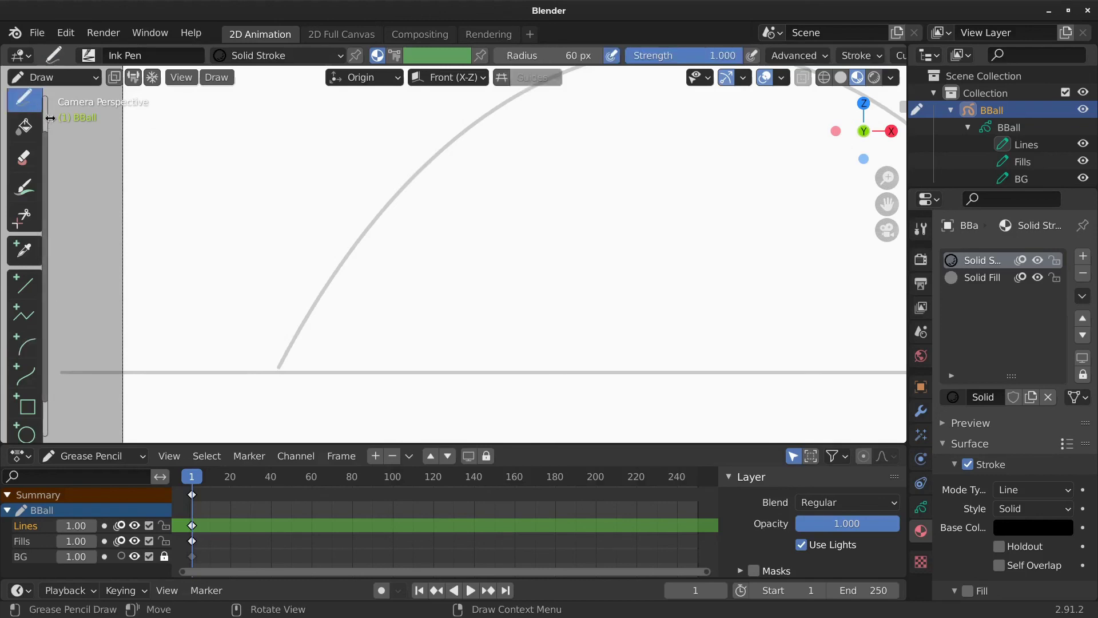
left_click_drag(54, 119, 107, 126)
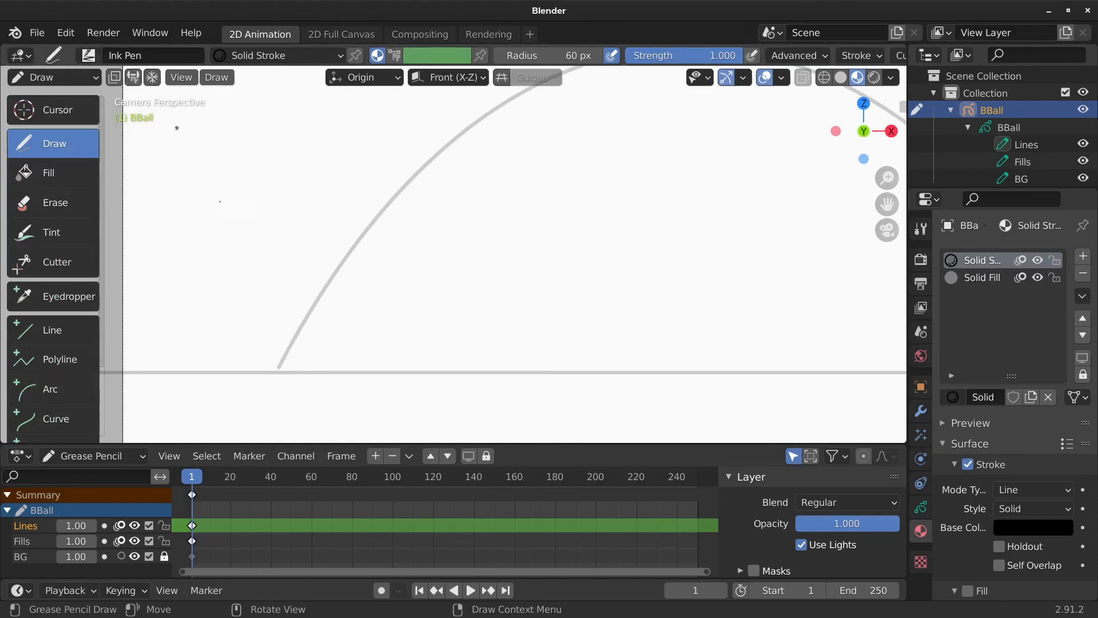
mouse_move(279, 368)
left_mouse_down()
mouse_move(218, 315)
mouse_move(295, 354)
left_mouse_up()
key("ctrl+z")
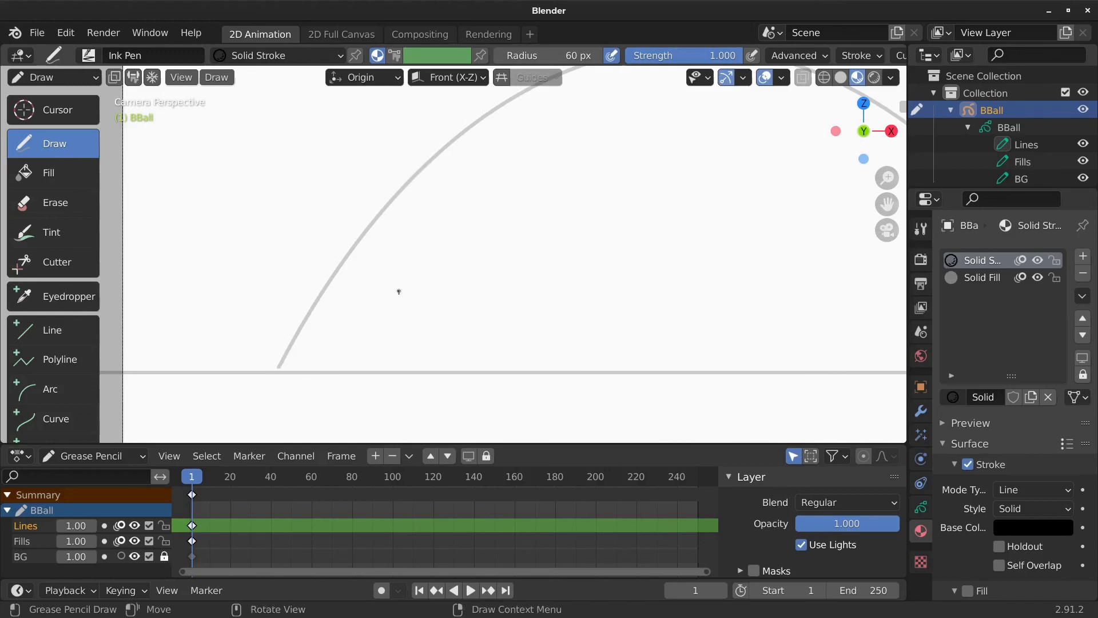
mouse_move(275, 368)
left_mouse_down()
mouse_move(343, 347)
mouse_move(252, 378)
mouse_move(302, 373)
mouse_move(223, 347)
mouse_move(282, 374)
mouse_move(315, 324)
mouse_move(342, 352)
mouse_move(274, 379)
mouse_move(306, 378)
mouse_move(229, 366)
mouse_move(329, 376)
mouse_move(227, 360)
mouse_move(327, 369)
left_mouse_up()
key("ctrl+z")
key("ctrl+z")
key("ctrl+z")
key("ctrl+z")
key("ctrl+z")
key("ctrl+z")
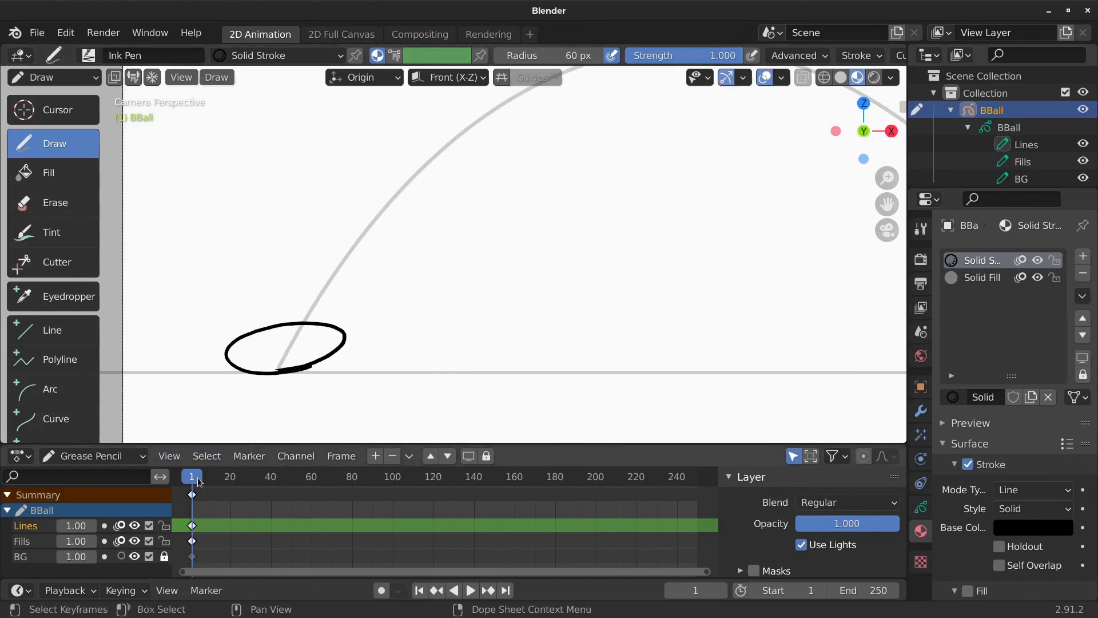
- On frame 7, draw a ball stretched along the arc's slope, just above the squashed ball at the left end
mouse_move(198, 480)
left_mouse_down()
mouse_move(215, 480)
mouse_move(206, 483)
left_mouse_up()
key("space")
key("space")
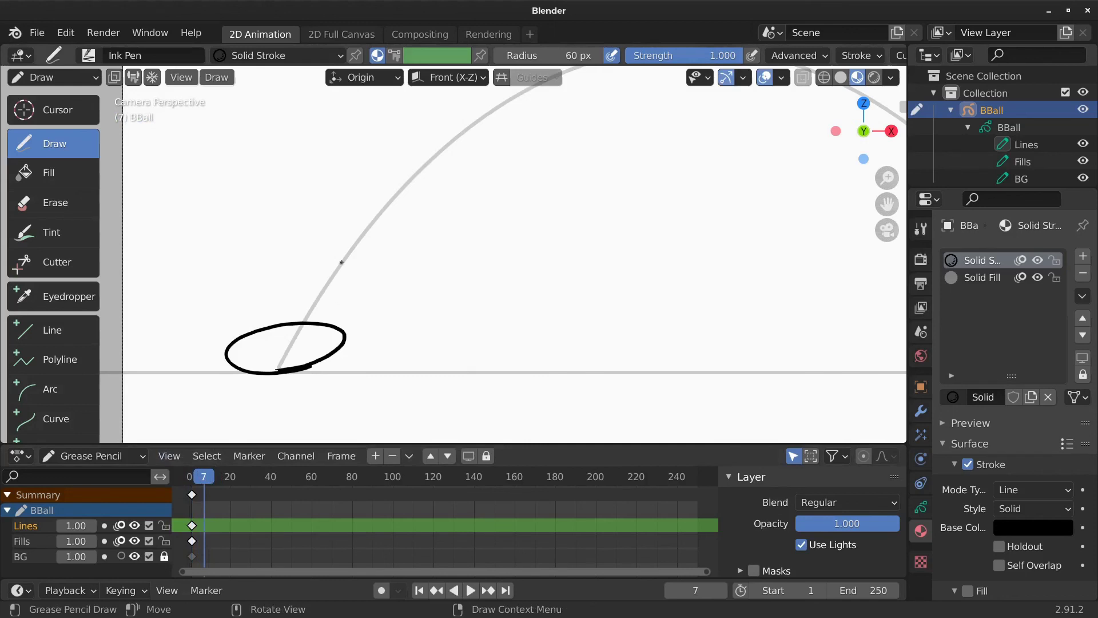
mouse_move(346, 251)
left_mouse_down()
mouse_move(331, 245)
mouse_move(315, 333)
mouse_move(354, 244)
mouse_move(329, 245)
left_mouse_up()
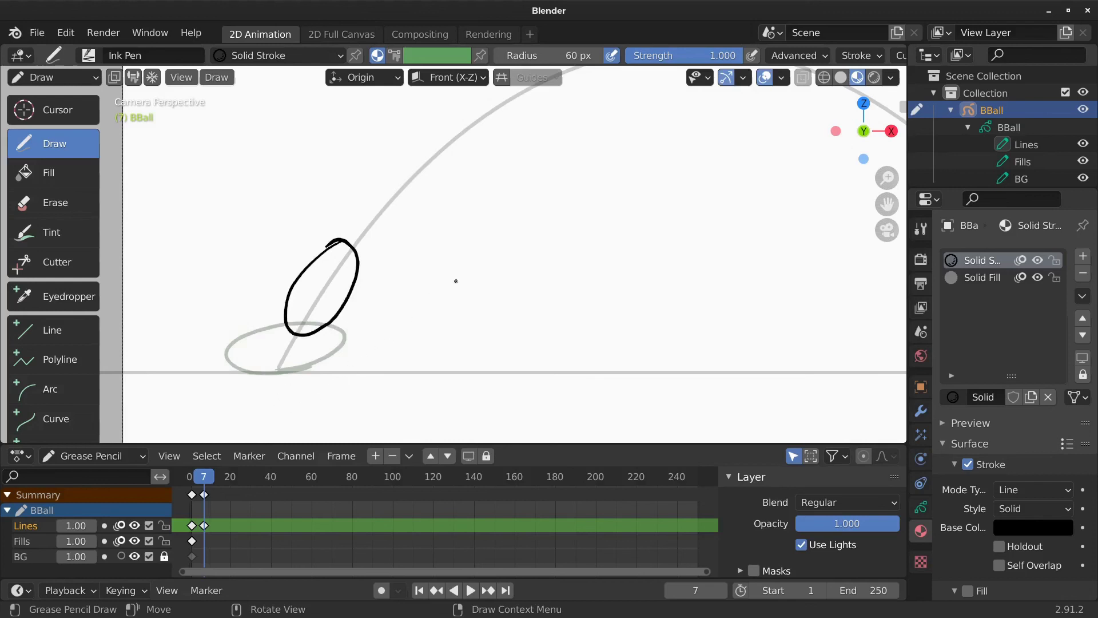
- On frame 15, draw a slightly stretched ball centred on the arc, farther up its left side
mouse_move(462, 302)
middle_mouse_down("shift")
mouse_move(358, 395)
mouse_move(421, 378)
mouse_move(362, 309)
mouse_move(355, 344)
mouse_move(380, 321)
mouse_move(379, 337)
middle_mouse_up("shift")
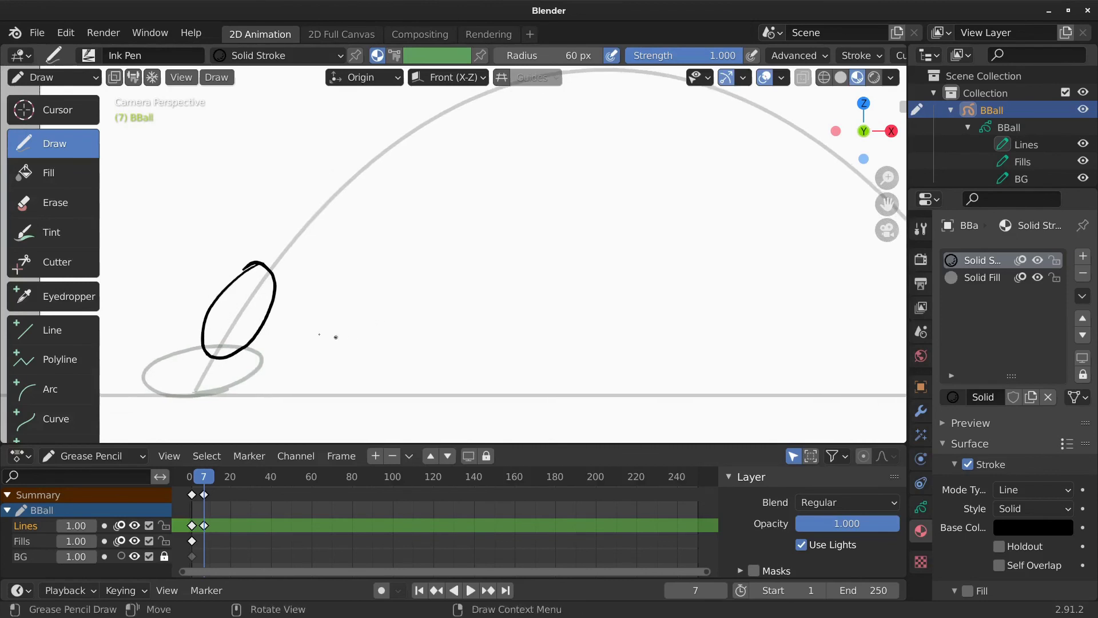
key("space")
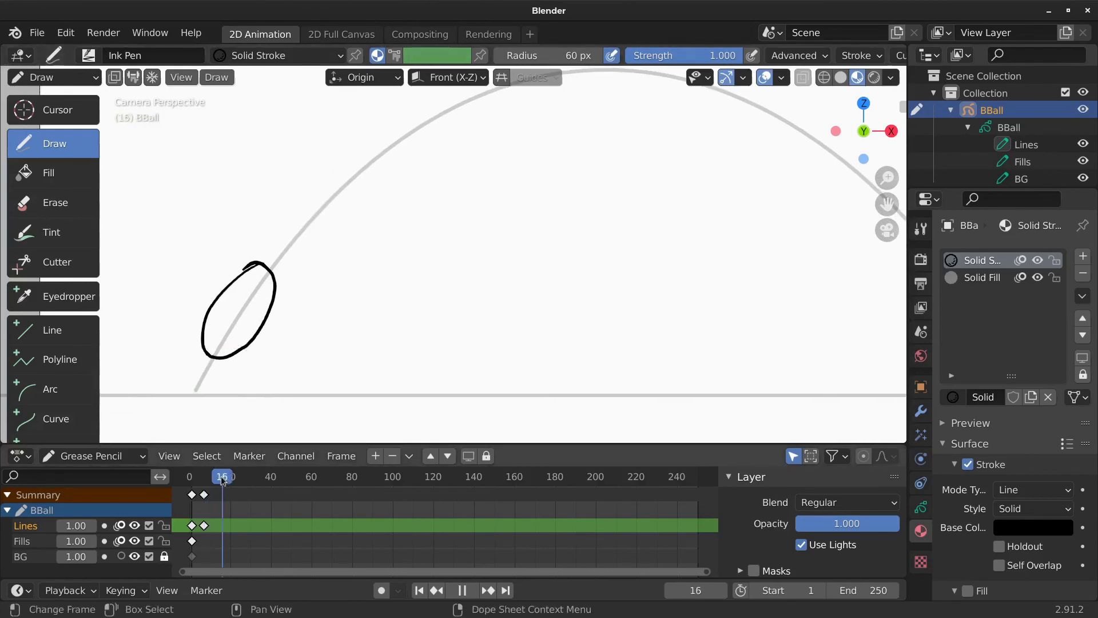
key("space")
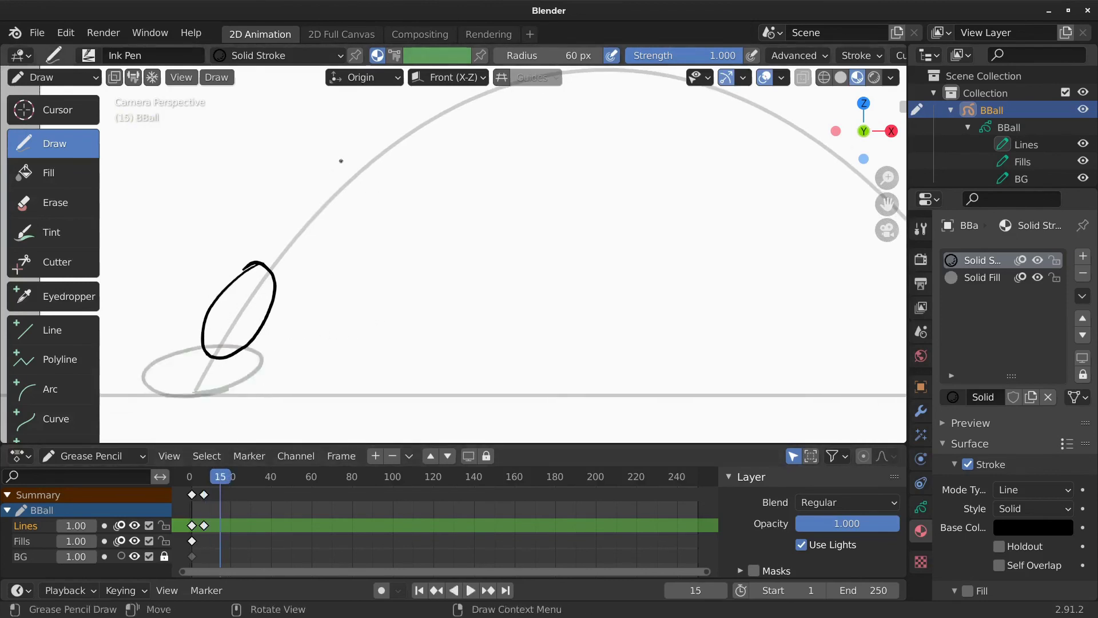
mouse_move(346, 160)
left_mouse_down()
mouse_move(327, 164)
mouse_move(346, 224)
mouse_move(359, 160)
mouse_move(311, 185)
mouse_move(372, 171)
mouse_move(343, 149)
mouse_move(309, 220)
mouse_move(350, 148)
mouse_move(366, 198)
mouse_move(350, 149)
mouse_move(331, 163)
mouse_move(369, 156)
mouse_move(342, 150)
left_mouse_up()
key("ctrl+z")
key("ctrl+z")
key("ctrl+z")
key("ctrl+z")
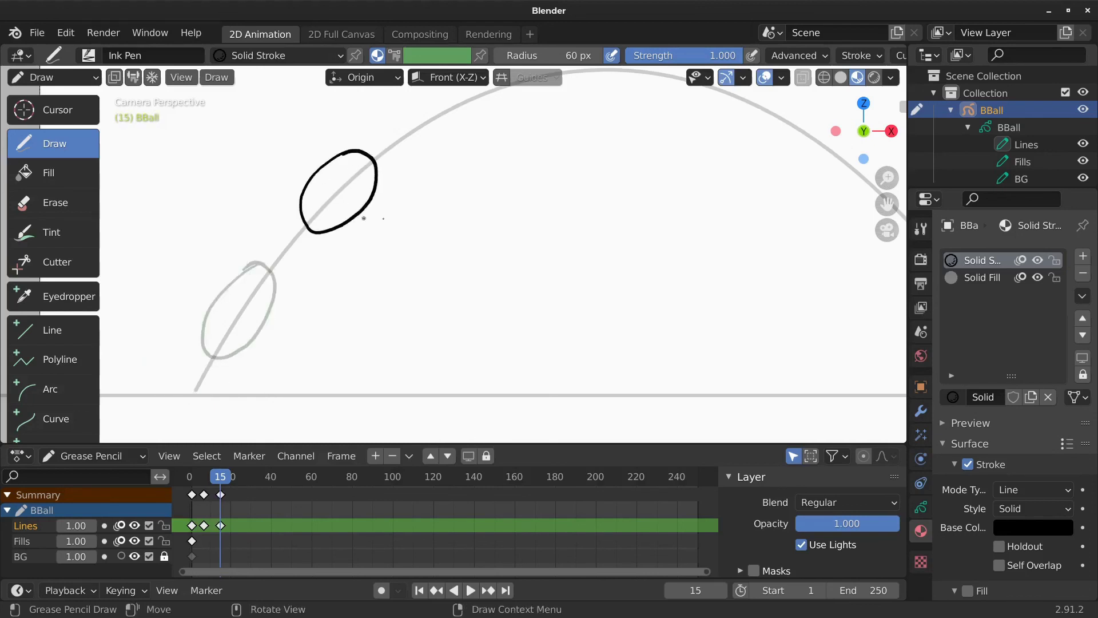
- On frame 25, draw a nearly round ball centred on the arc just left of its peak
key("space")
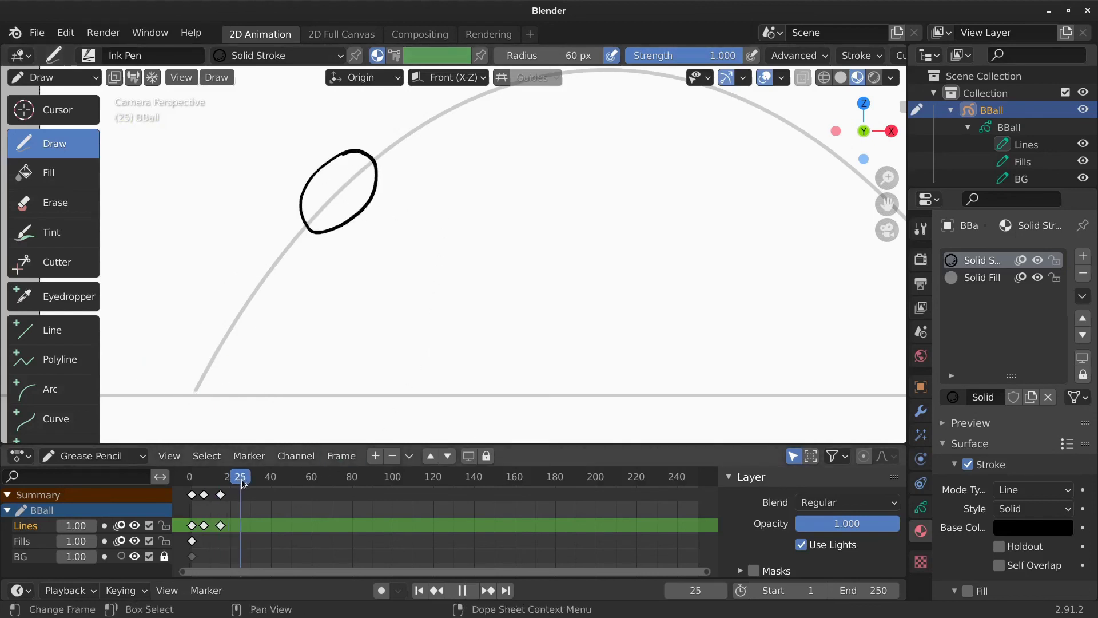
key("space")
middle_click_drag(453, 211, 411, 237, "shift")
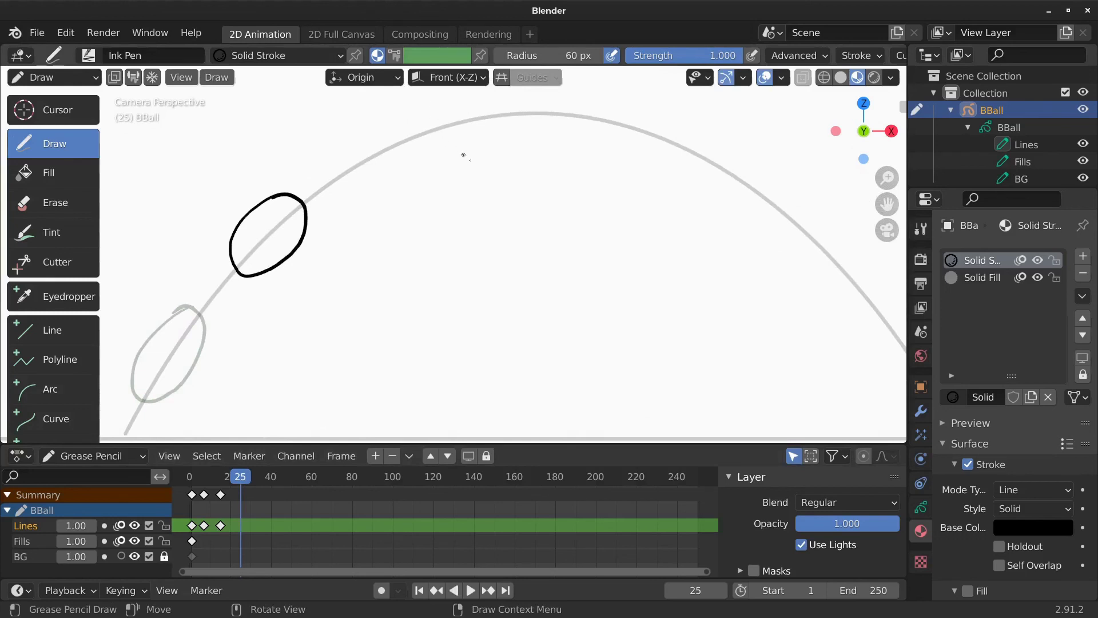
middle_click_drag(461, 166, 407, 228, "shift")
mouse_move(382, 147)
left_mouse_down()
mouse_move(357, 153)
mouse_move(414, 189)
mouse_move(361, 153)
mouse_move(382, 153)
left_mouse_up()
key("ctrl+z")
key("ctrl+z")
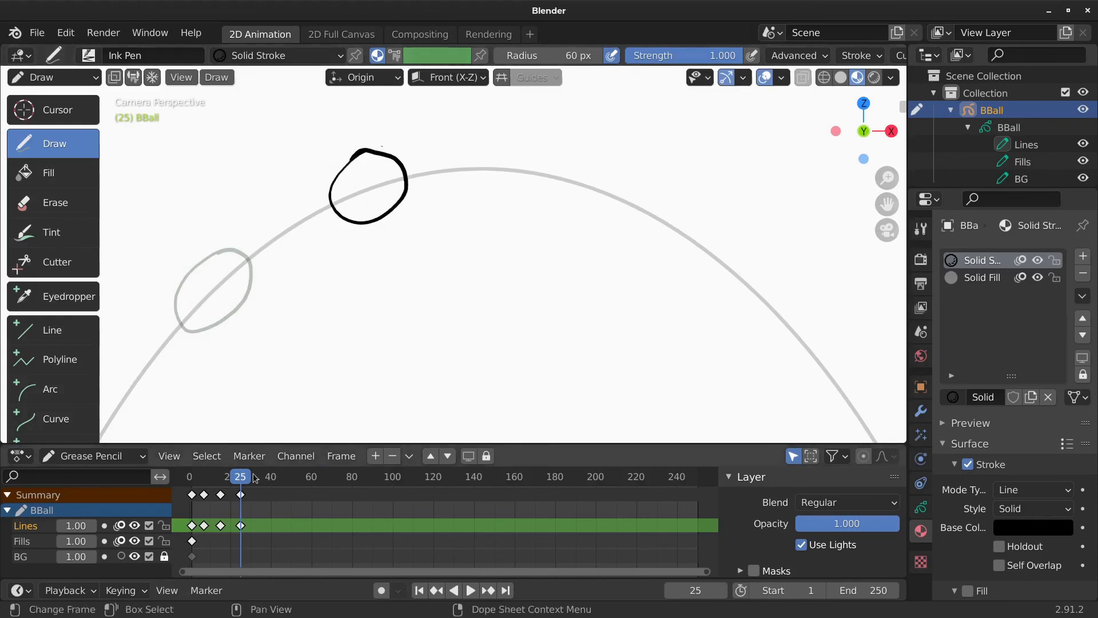
- On frame 30, draw a round ball centred on the arc's peak
left_click(251, 476)
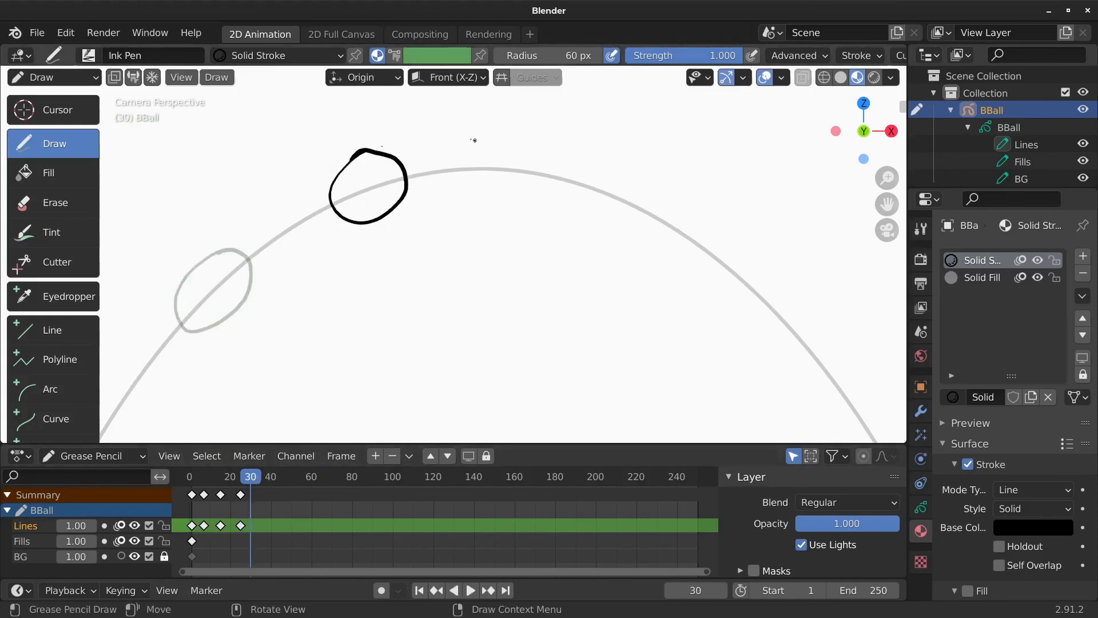
mouse_move(459, 135)
left_mouse_down()
mouse_move(506, 179)
mouse_move(476, 129)
mouse_move(447, 144)
mouse_move(484, 203)
mouse_move(466, 128)
left_mouse_up()
key("ctrl+z")
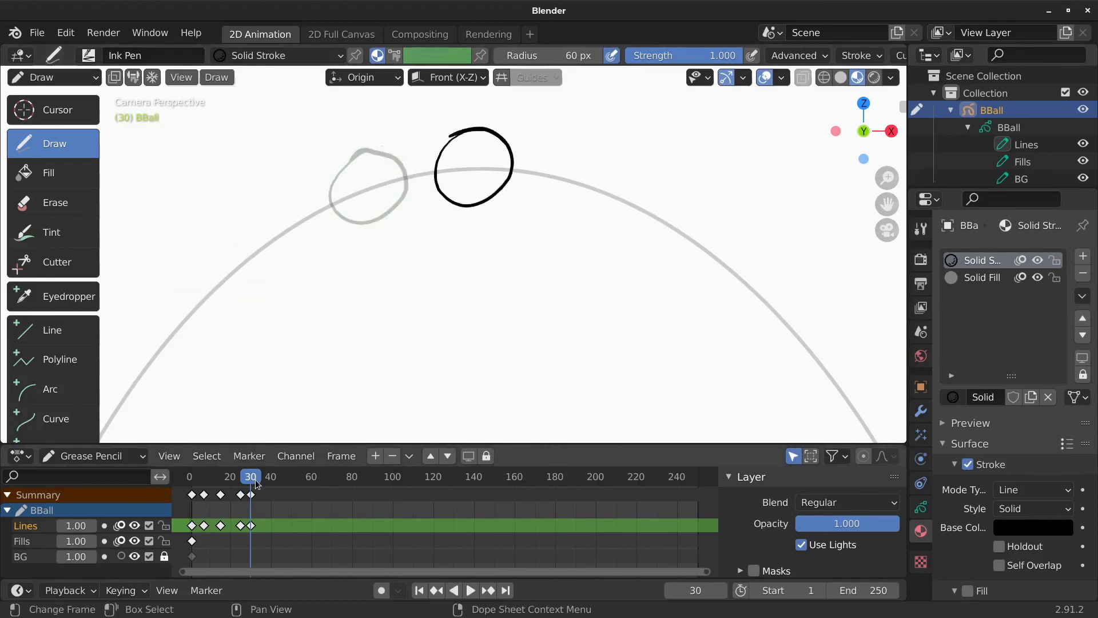
left_click_drag(255, 480, 261, 480)
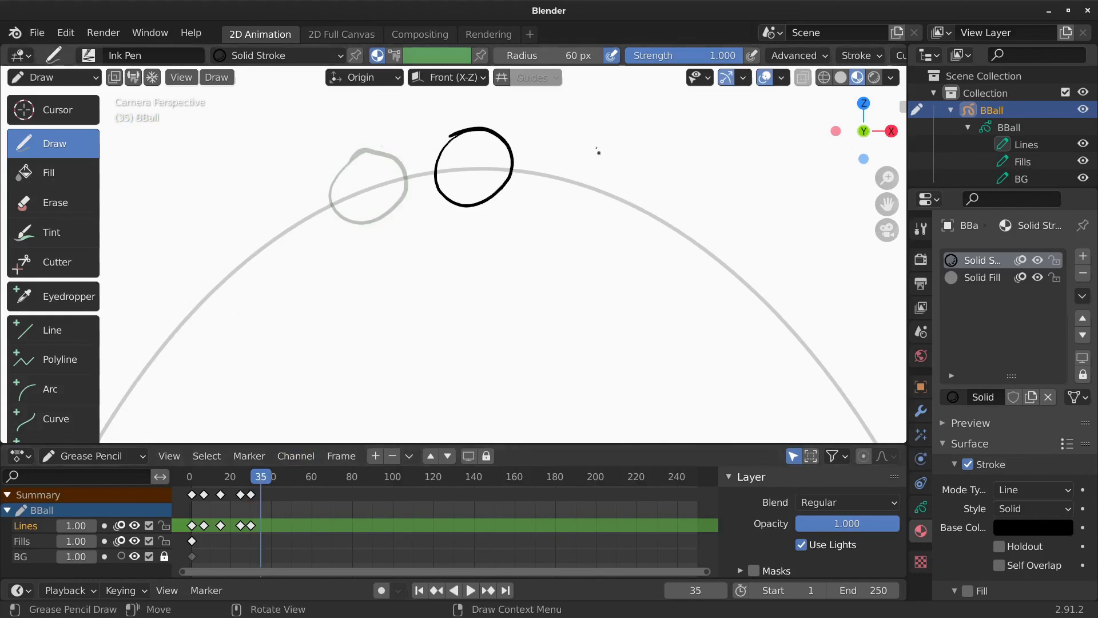
mouse_move(540, 141)
left_mouse_down()
mouse_move(518, 194)
mouse_move(538, 140)
mouse_move(564, 153)
mouse_move(532, 208)
mouse_move(549, 149)
mouse_move(501, 167)
mouse_move(592, 148)
mouse_move(517, 154)
mouse_move(580, 185)
mouse_move(503, 197)
mouse_move(537, 164)
mouse_move(532, 206)
mouse_move(600, 172)
left_mouse_up()
key("ctrl+z")
key("ctrl+z")
key("ctrl+z")
key("ctrl+z")
key("ctrl+z")
key("ctrl+z")
key("ctrl+z")
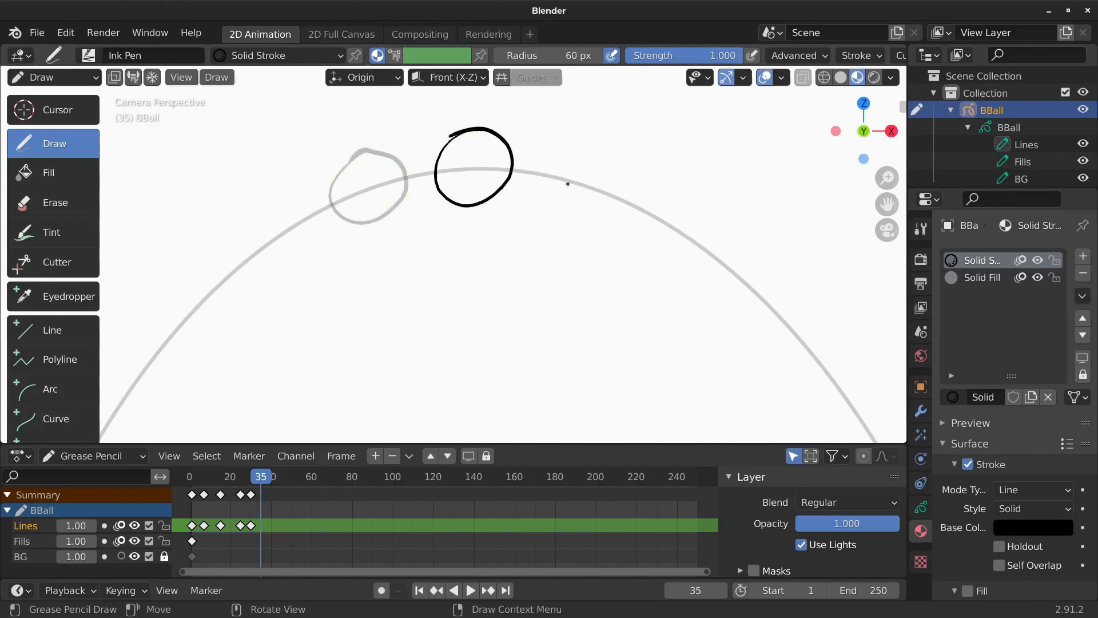
- Switch to Edit Mode and copy the ball strokes from frame 25
left_click(91, 78)
left_click(56, 116)
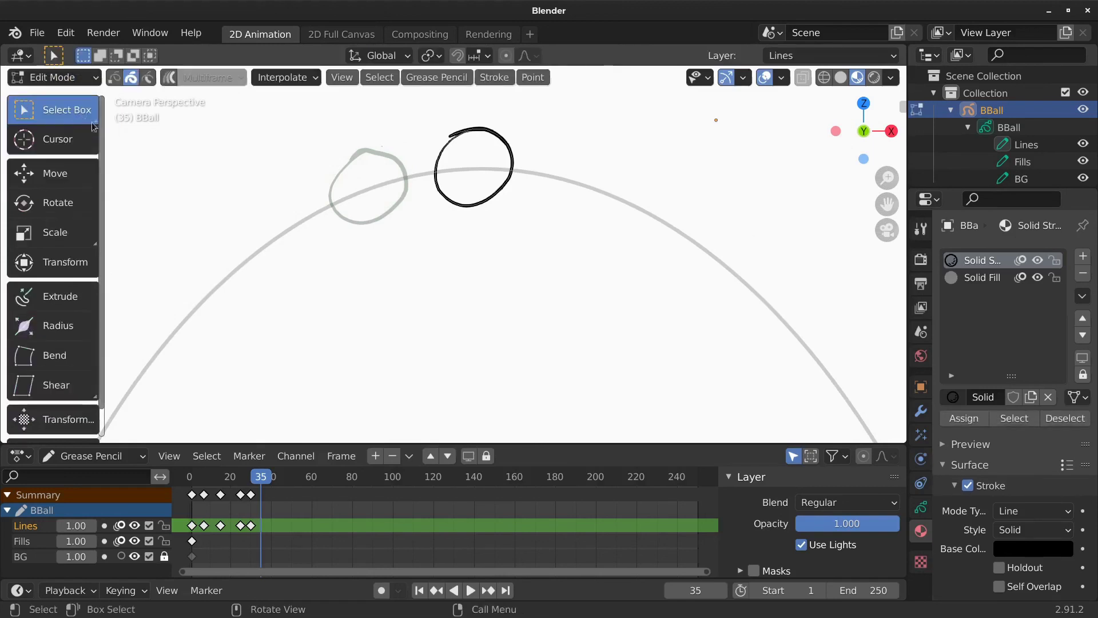
key("space")
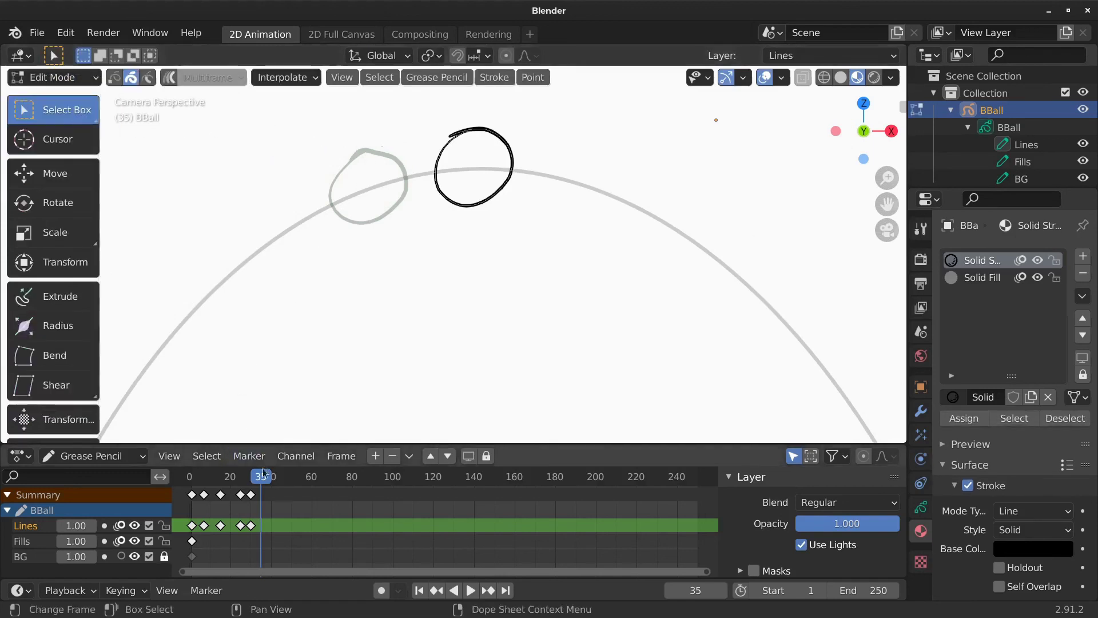
left_click_drag(269, 478, 241, 480)
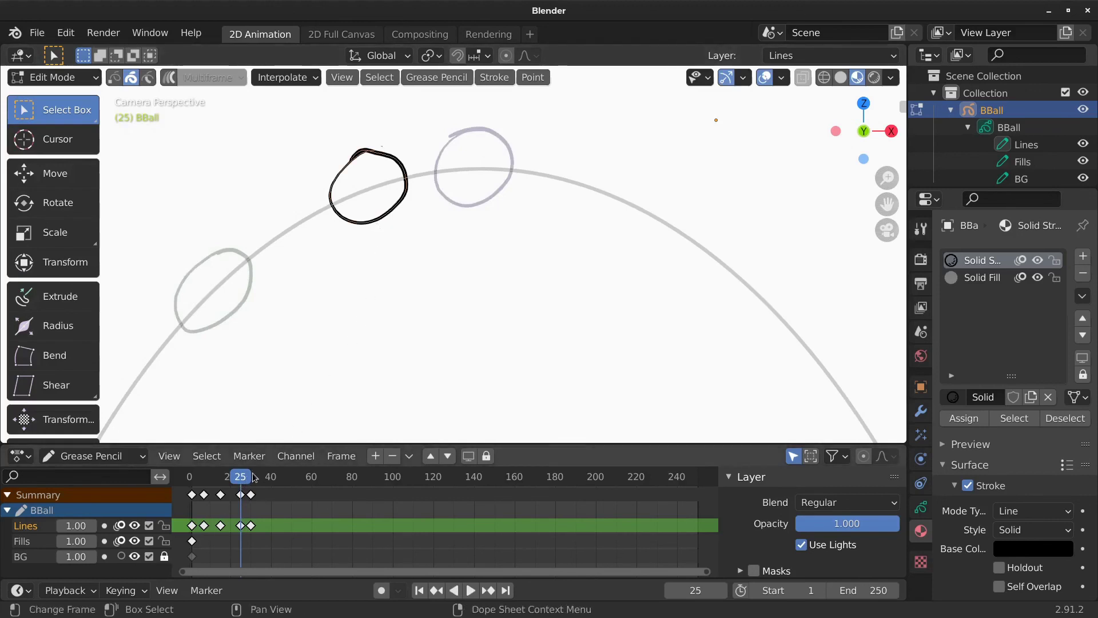
- Paste the copied ball strokes on frame 36 and move them onto the arc just right of the peak
key("space")
key("space")
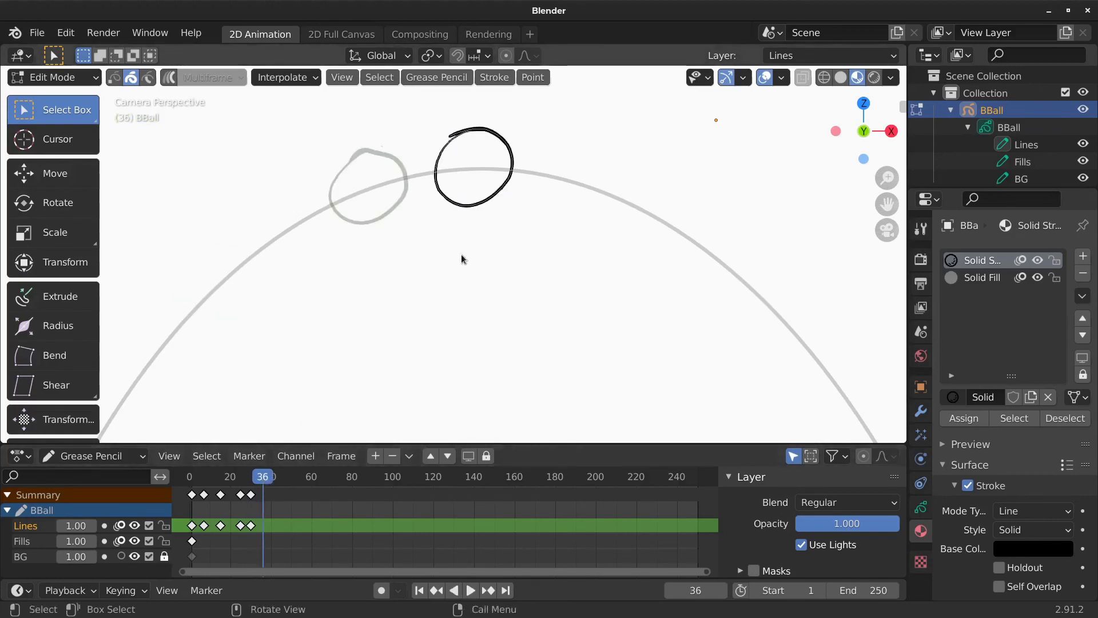
key("ctrl+v")
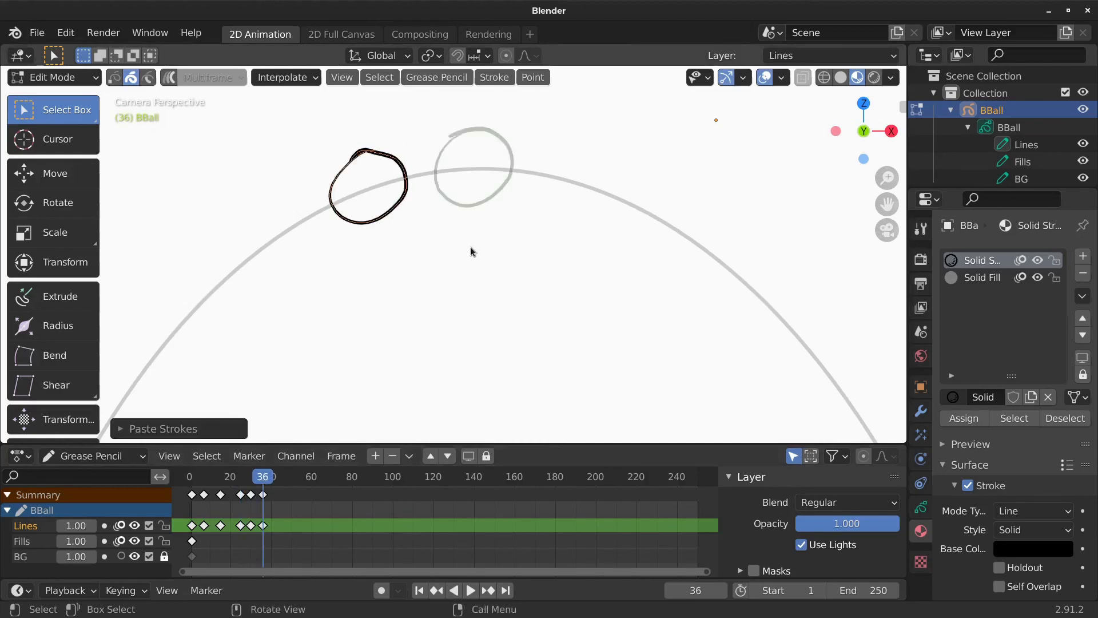
key("g")
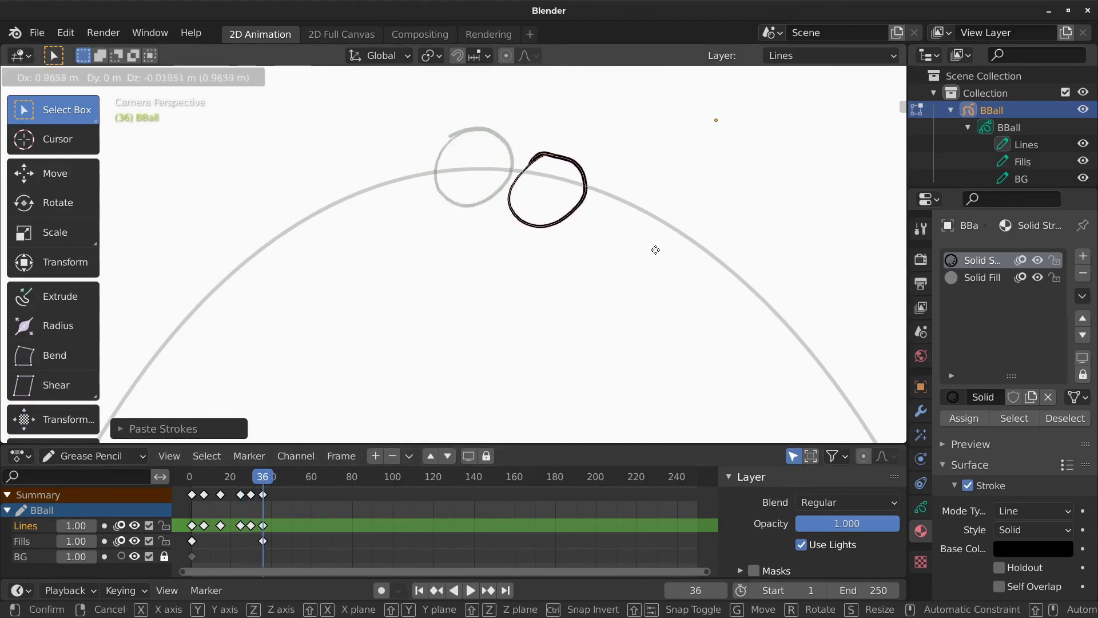
left_click(668, 244)
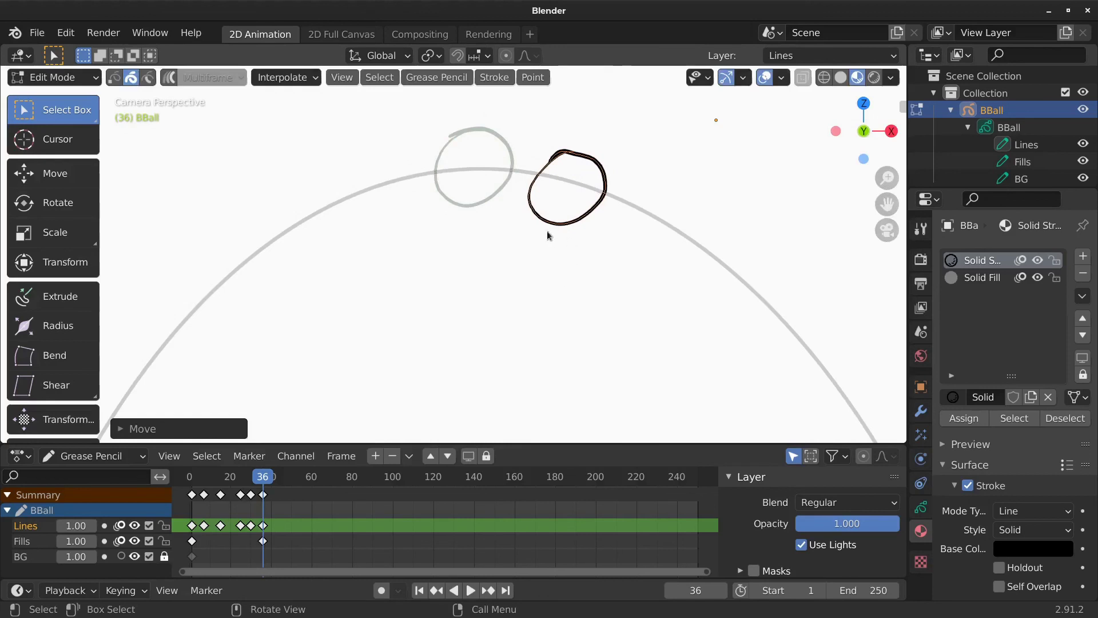
key("g")
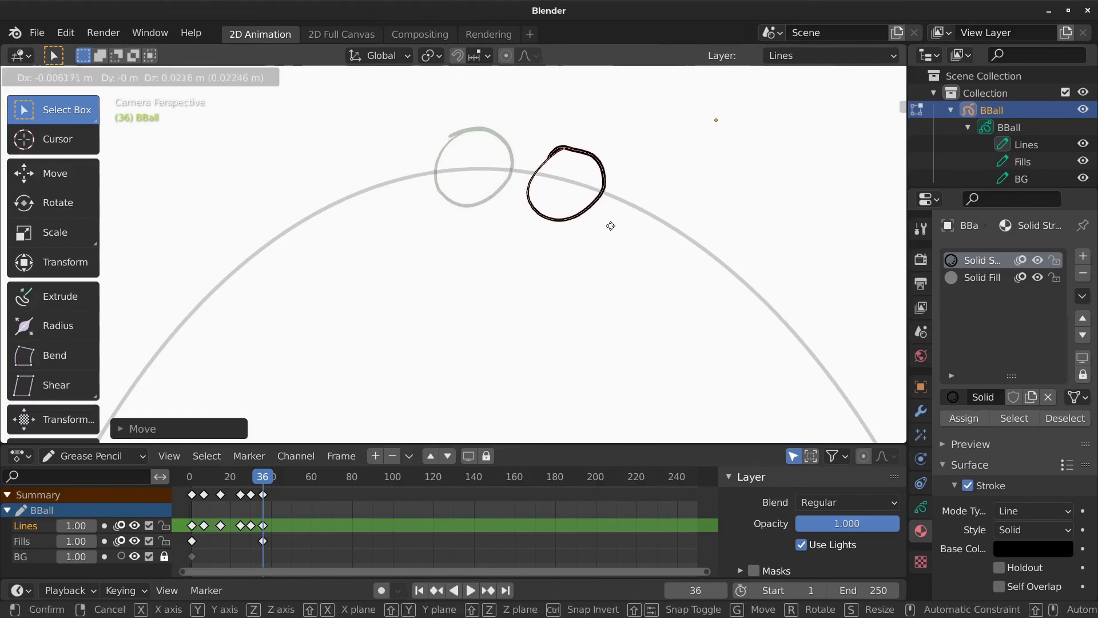
left_click(607, 231)
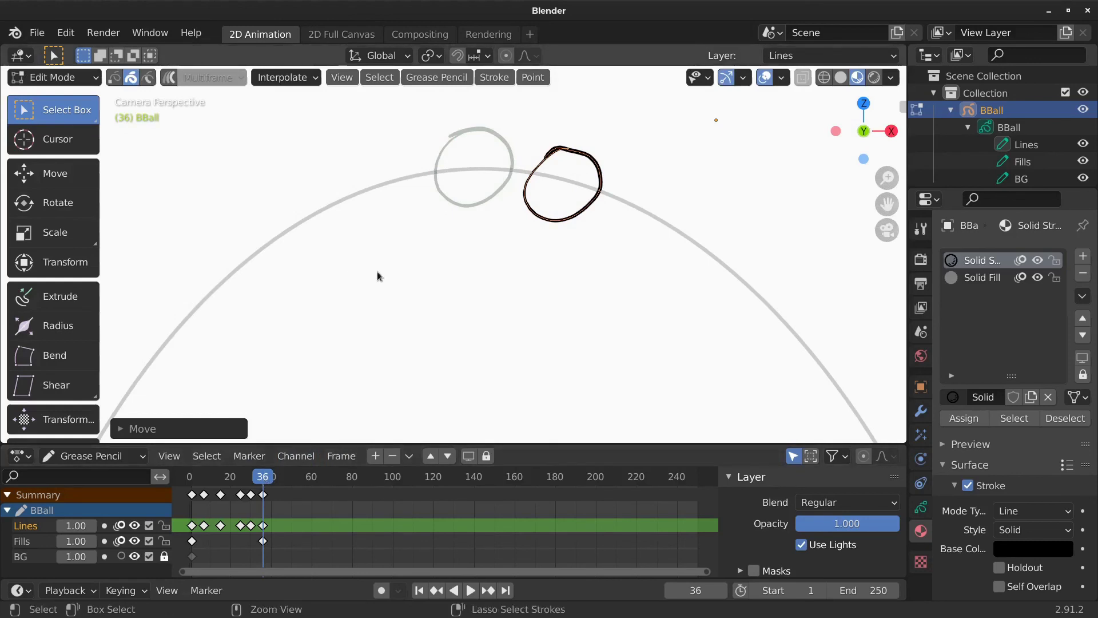
- Return to Draw Mode and go to frame 30 with the whole arc in view
key("ctrl+Tab")
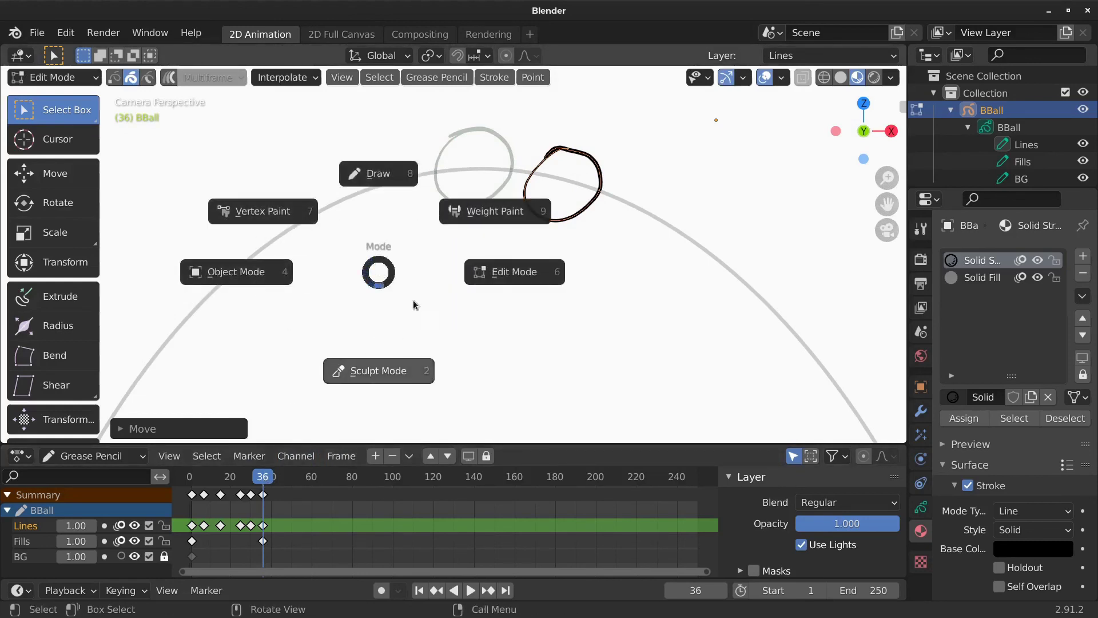
left_click(379, 174)
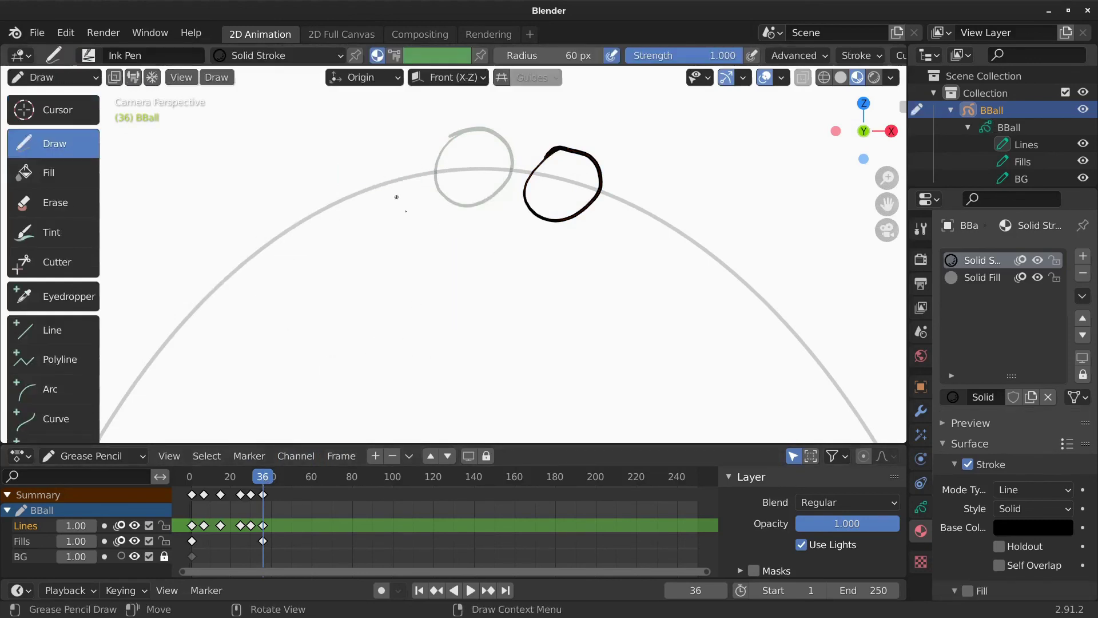
mouse_move(260, 481)
left_mouse_down()
mouse_move(197, 485)
mouse_move(265, 494)
mouse_move(186, 495)
mouse_move(263, 499)
mouse_move(207, 498)
mouse_move(250, 498)
left_mouse_up()
middle_click_drag(472, 332, 545, 258, "shift")
scroll(516, 292, "down", 2)
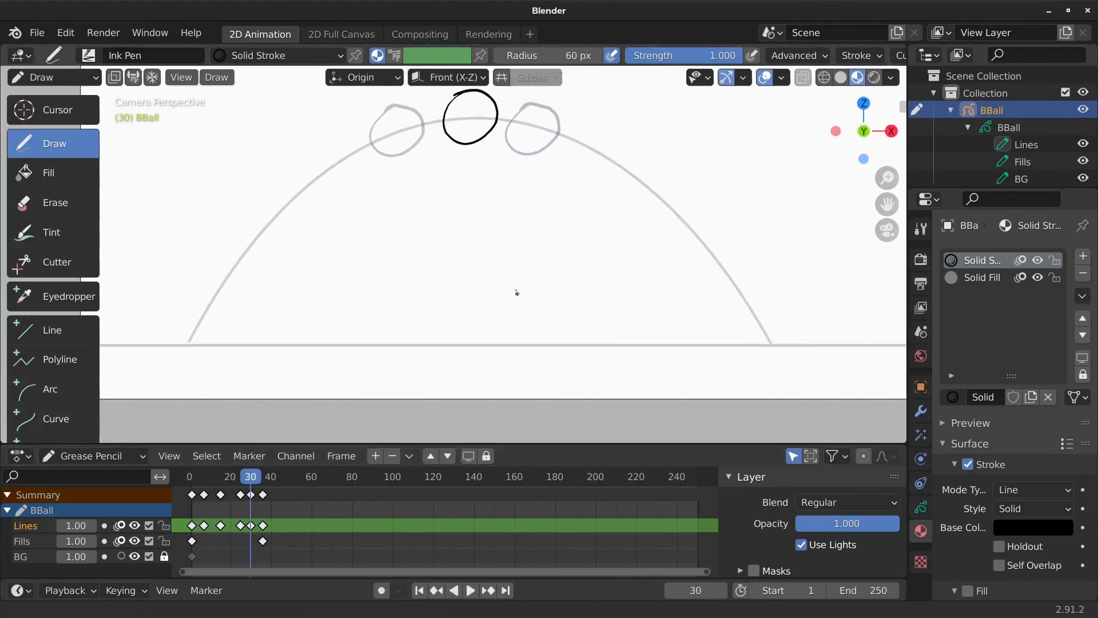
- At frame 24, toggle onion skinning off and back on for the Lines layer and the Solid Stroke material
key("Home")
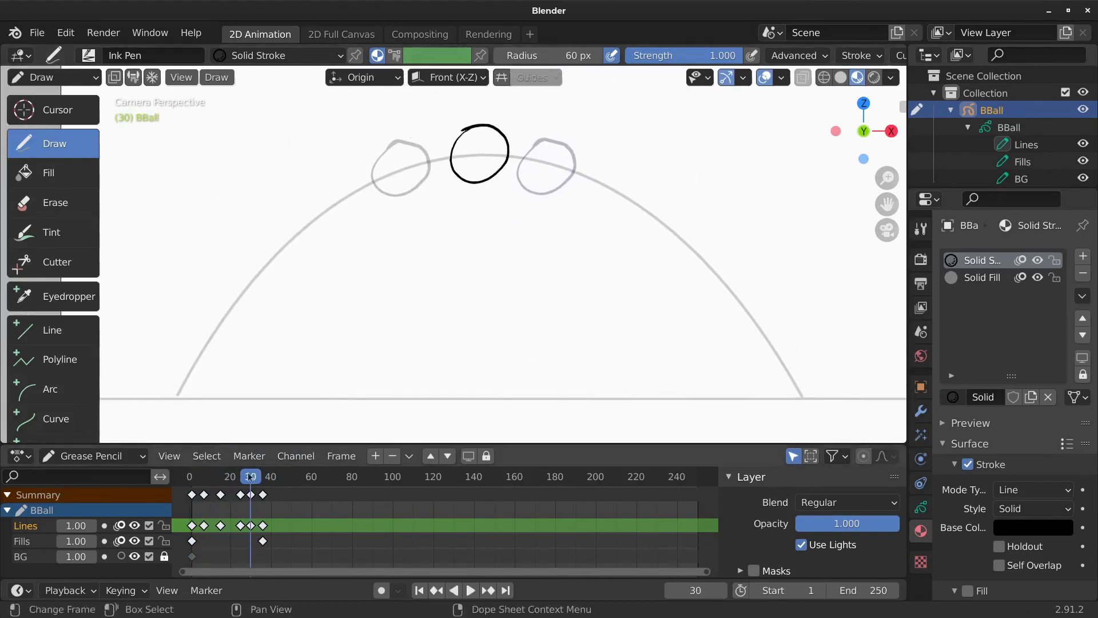
mouse_move(249, 472)
left_mouse_down()
mouse_move(204, 486)
mouse_move(250, 490)
mouse_move(239, 489)
left_mouse_up()
left_click(120, 526)
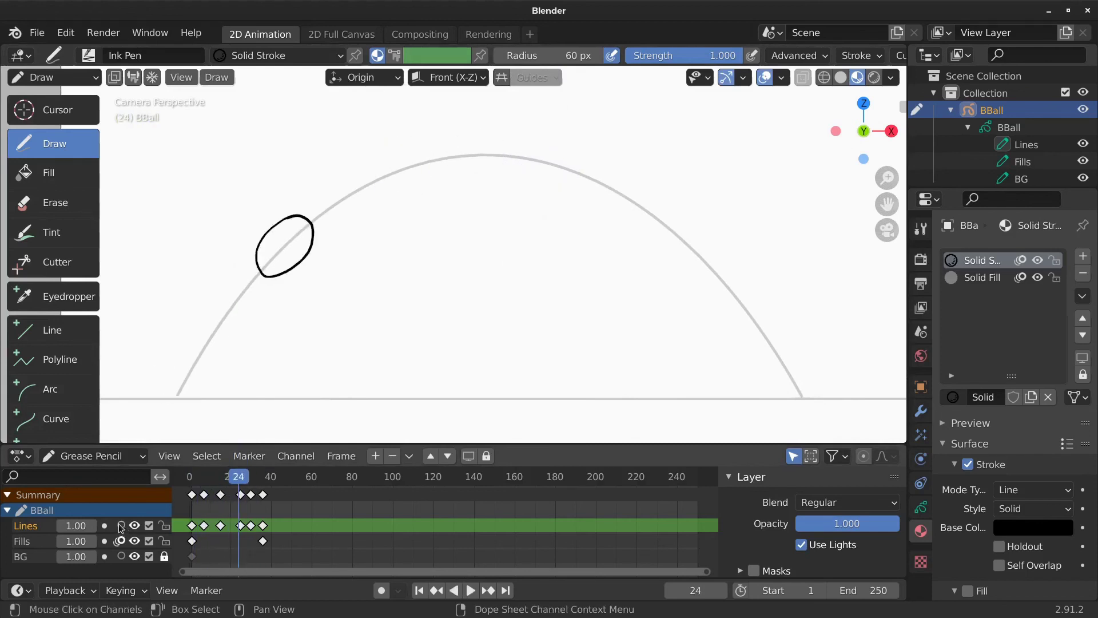
left_click(120, 526)
left_click(120, 527)
left_click(121, 526)
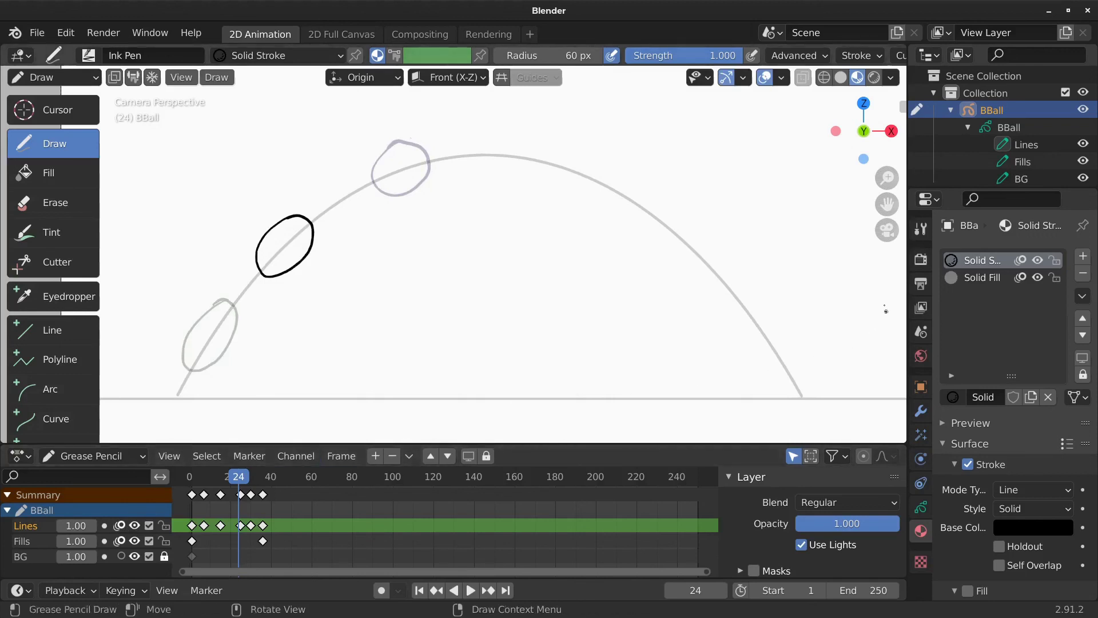
left_click(1021, 260)
left_click(1021, 260)
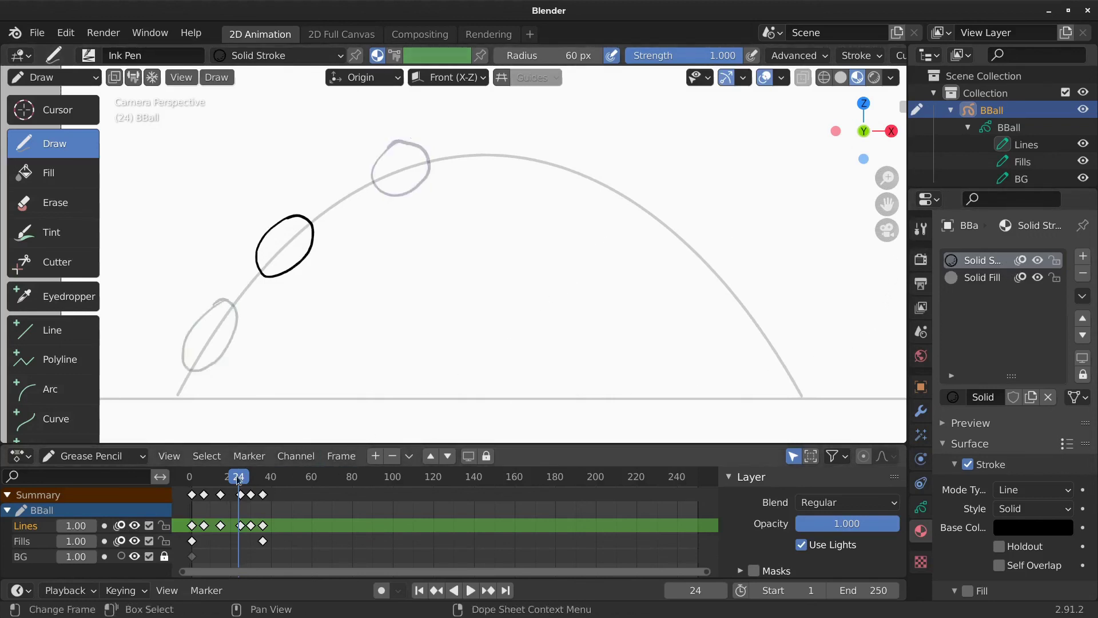
- At frame 36, set the object's onion skinning to show 8 keyframes before and 8 keyframes after
left_click_drag(239, 480, 262, 479)
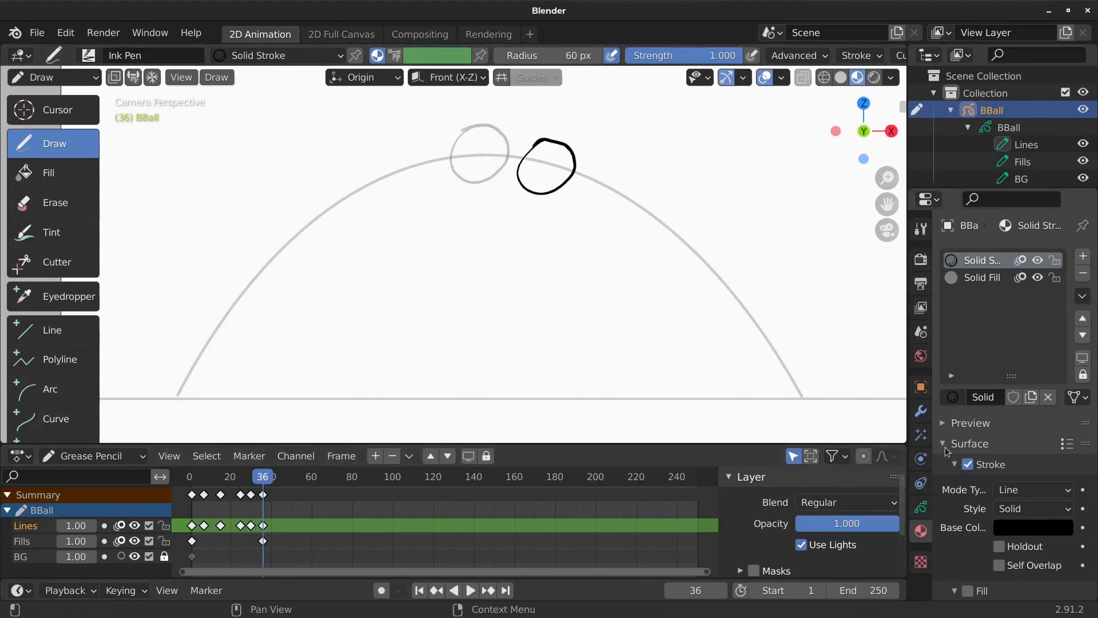
scroll(946, 491, "down", 5)
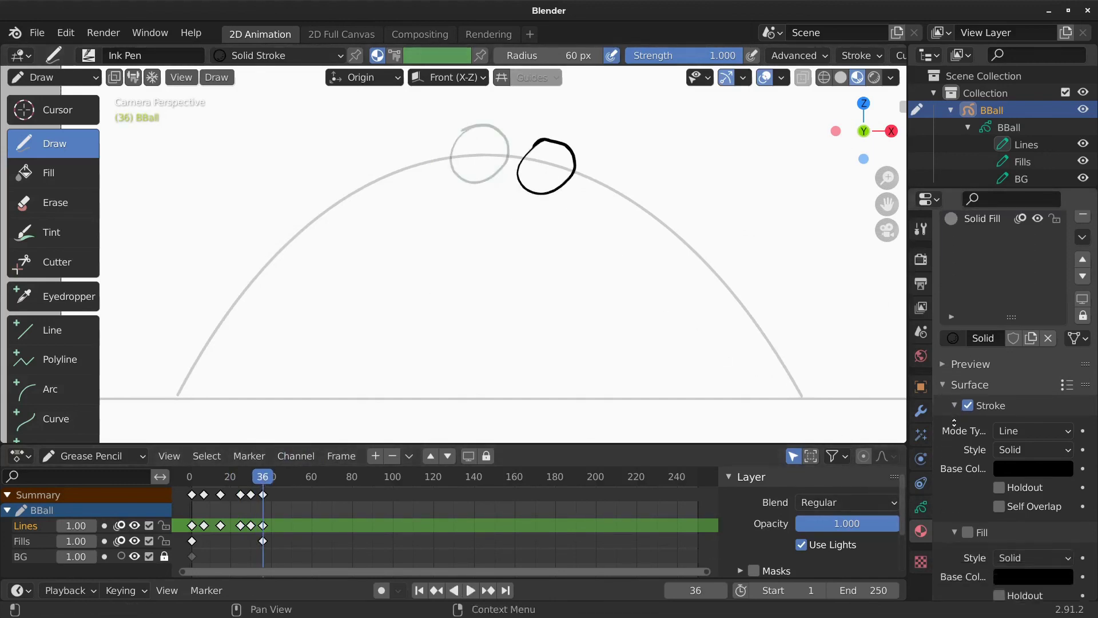
scroll(967, 329, "up", 1)
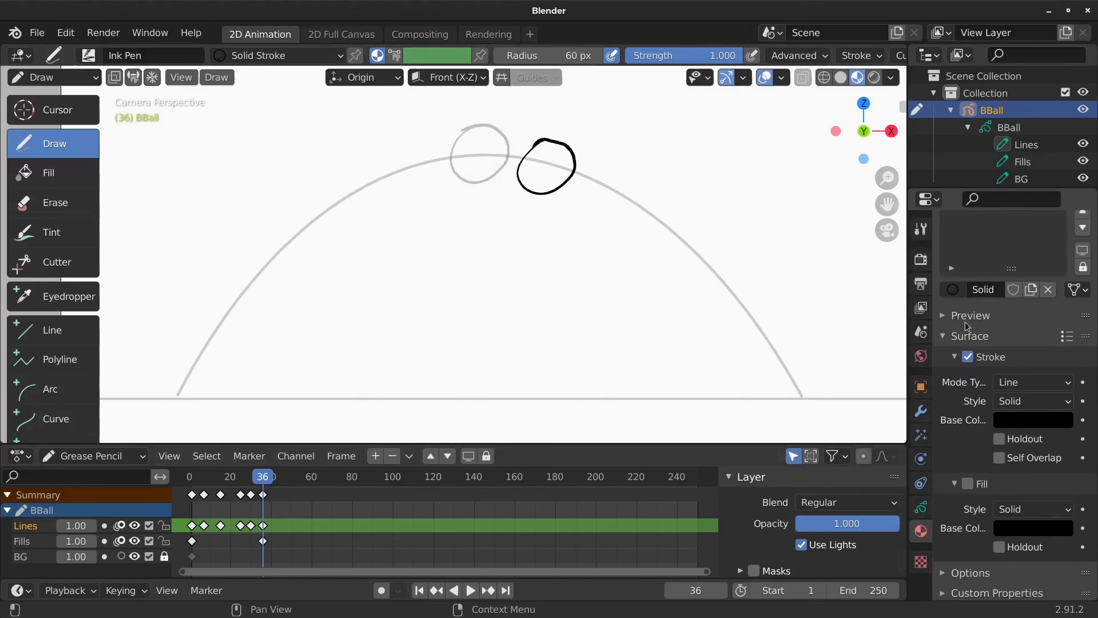
scroll(961, 350, "up", 2)
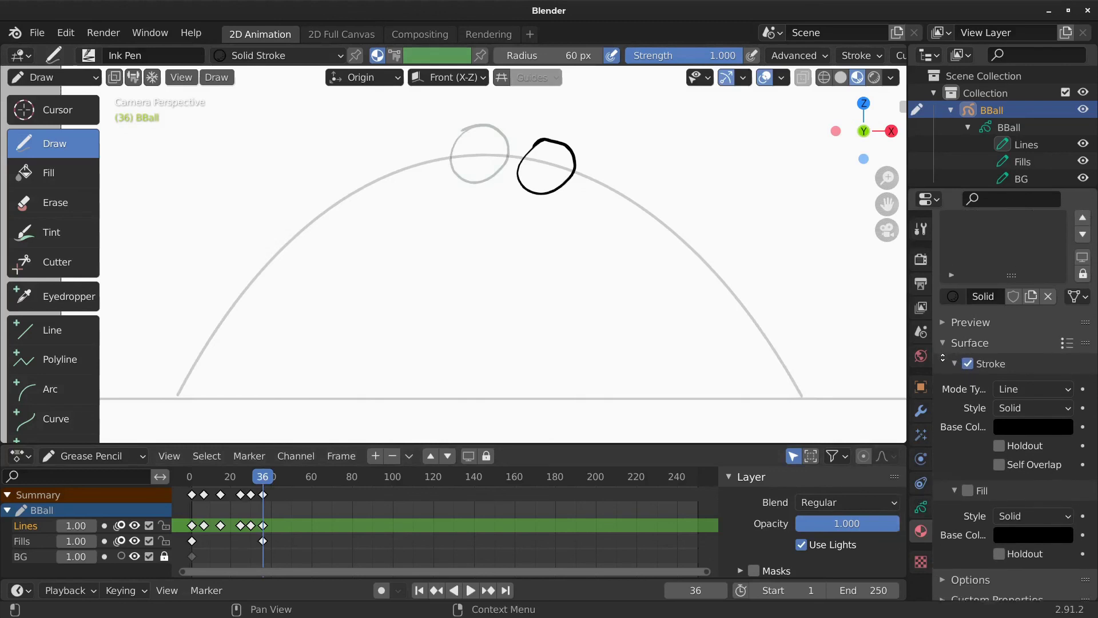
left_click(921, 508)
scroll(995, 372, "down", 8)
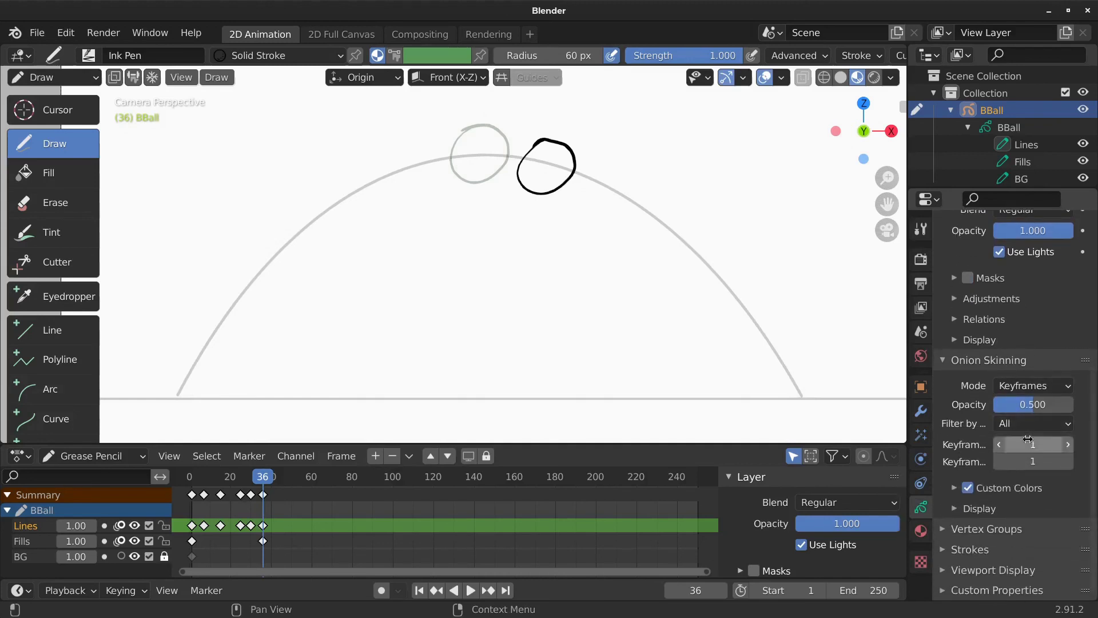
left_click_drag(1028, 444, 1042, 445)
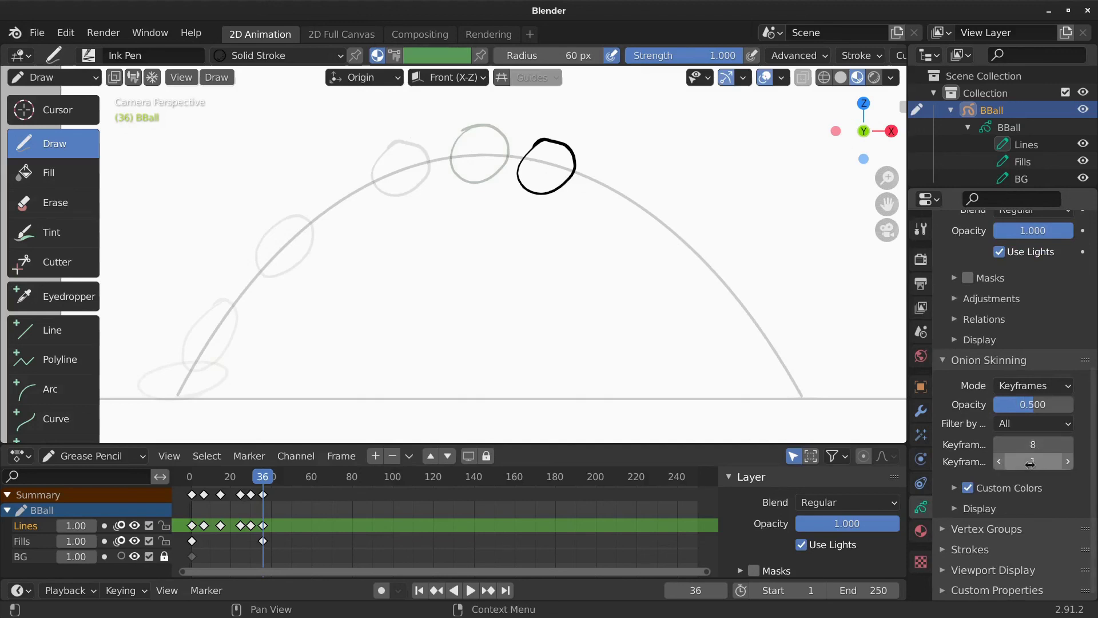
left_click_drag(1030, 465, 1040, 466)
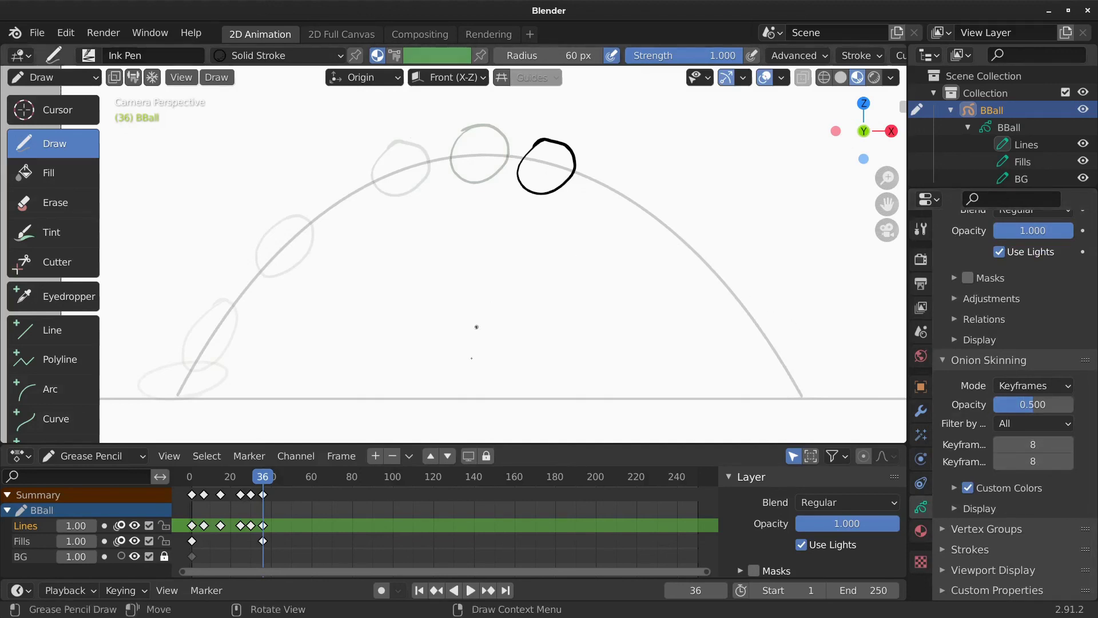
- Preview frame 16 in Rendered shading, restore Material Preview shading and return to frame 36
left_click_drag(260, 479, 221, 481)
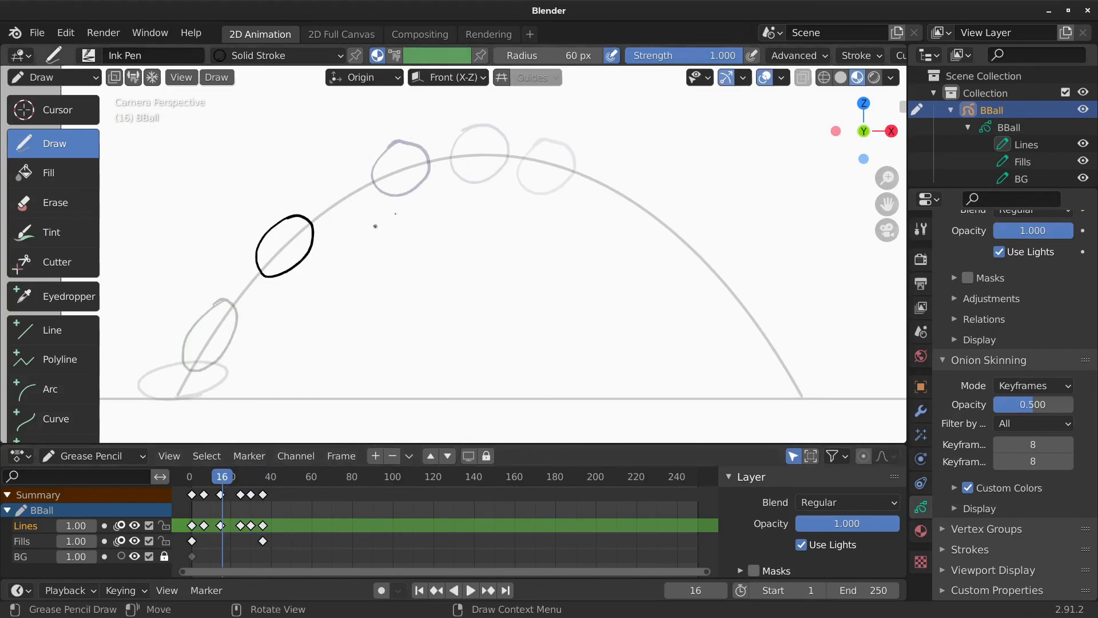
left_click(873, 78)
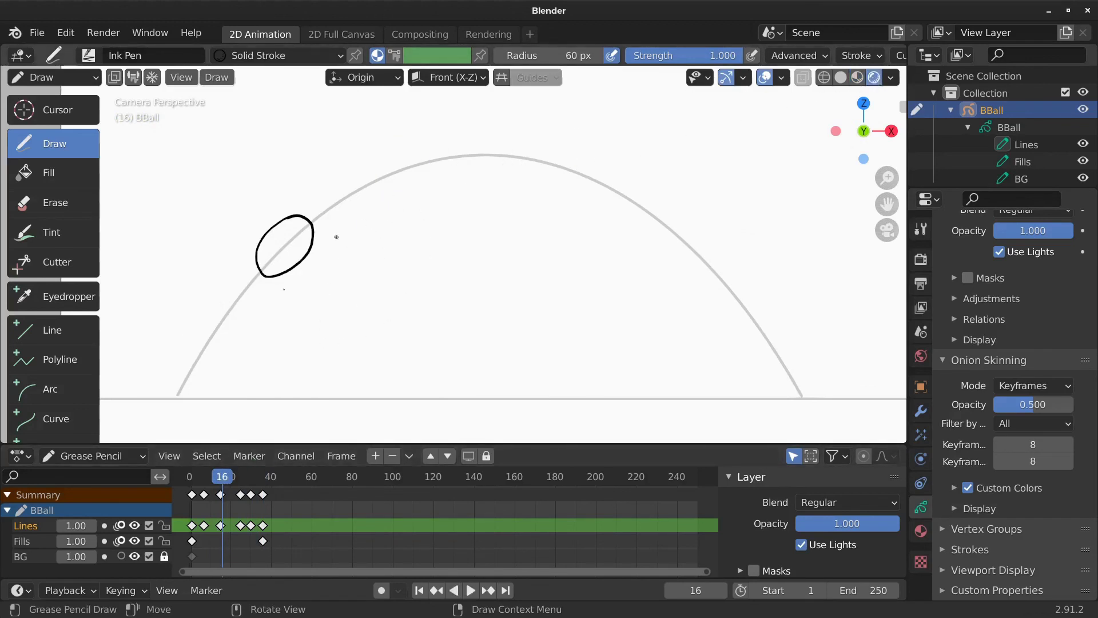
left_click(119, 525)
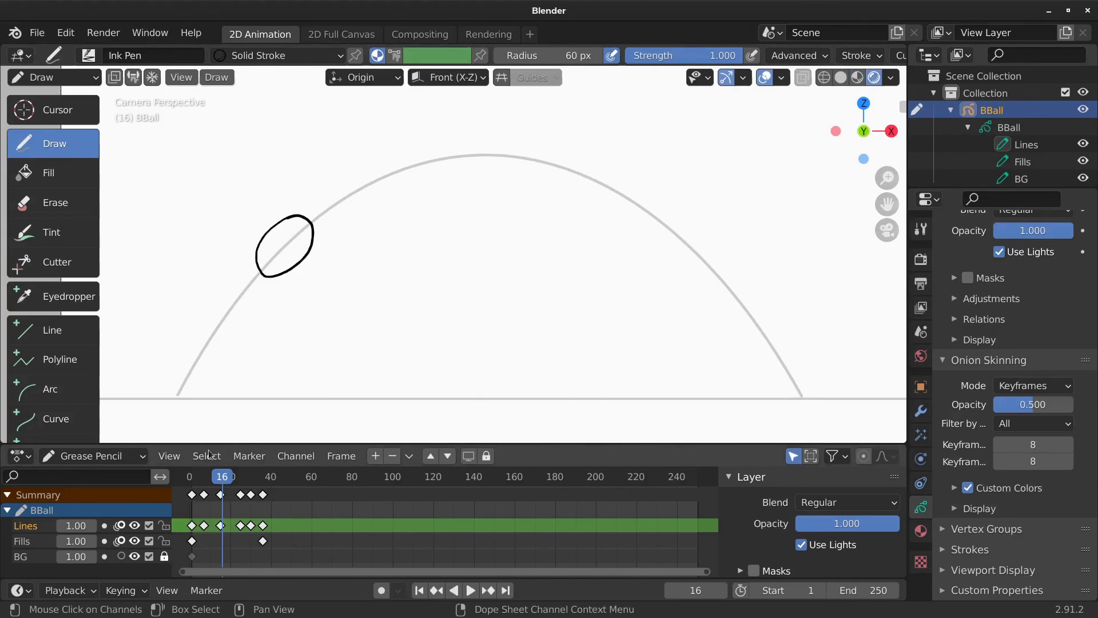
left_click(857, 79)
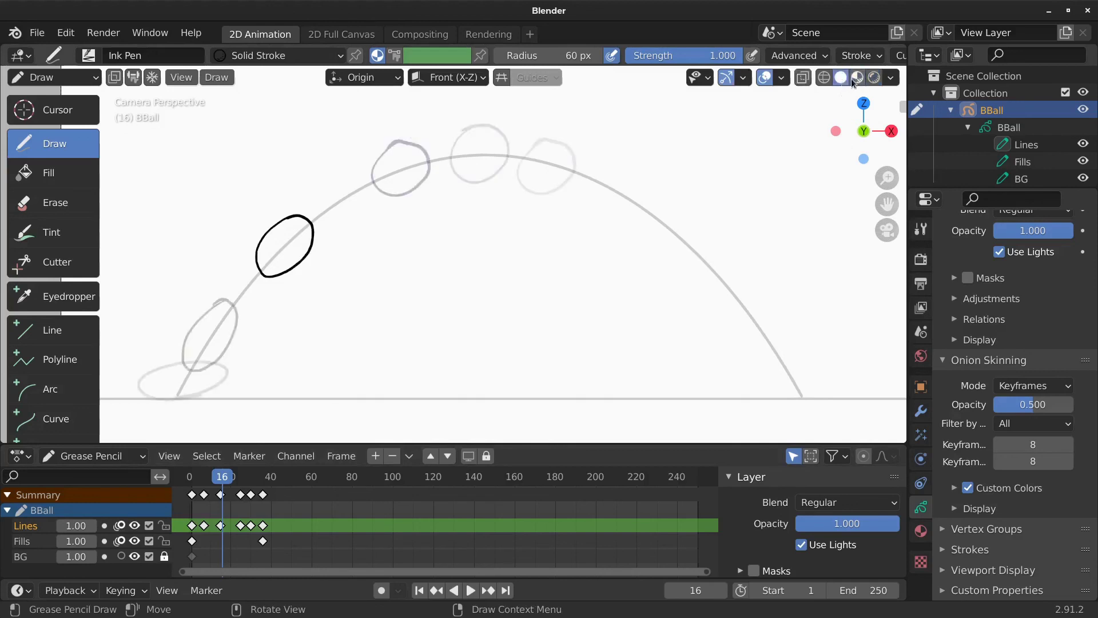
left_click(854, 79)
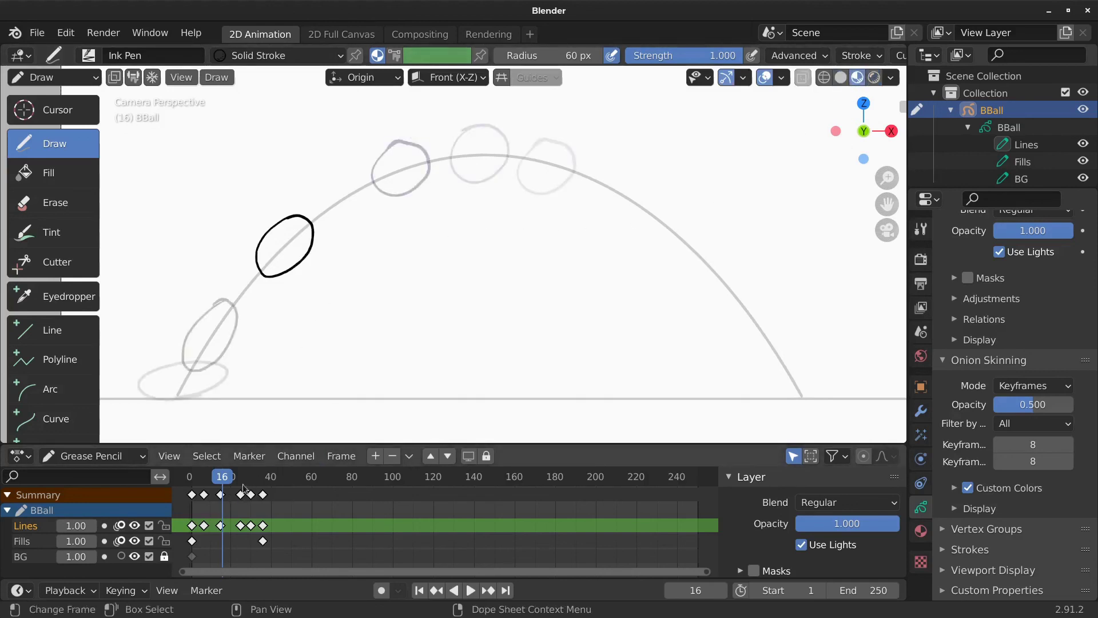
left_click_drag(227, 480, 266, 484)
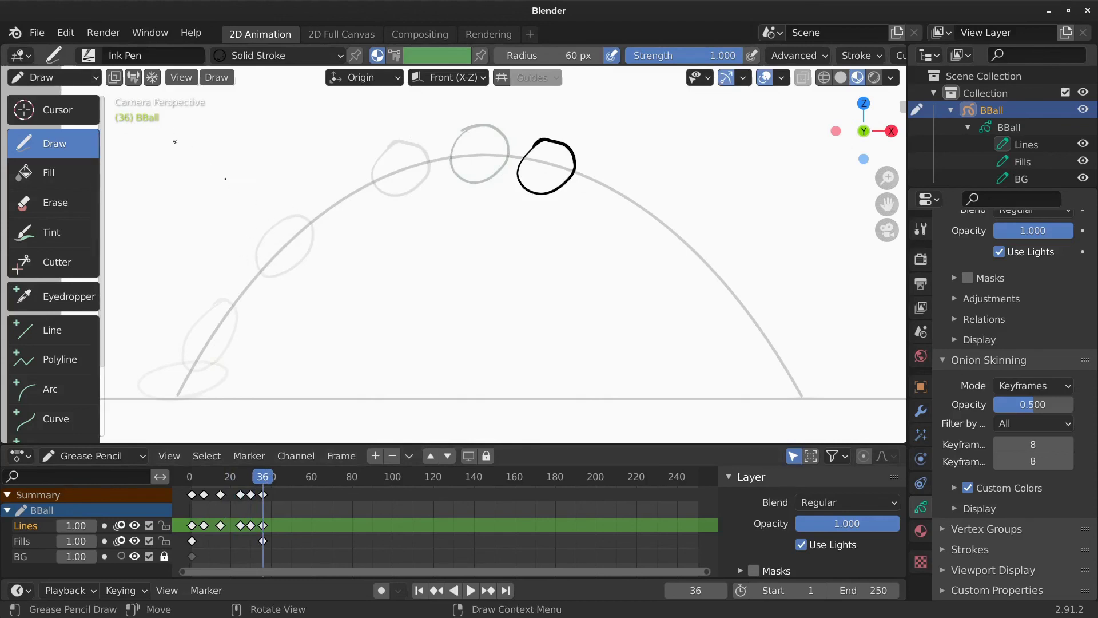
- On frame 47, draw a slightly stretched ball on the arc's descending side, tilted along the curve, undoing the first attempt
left_click_drag(269, 479, 285, 481)
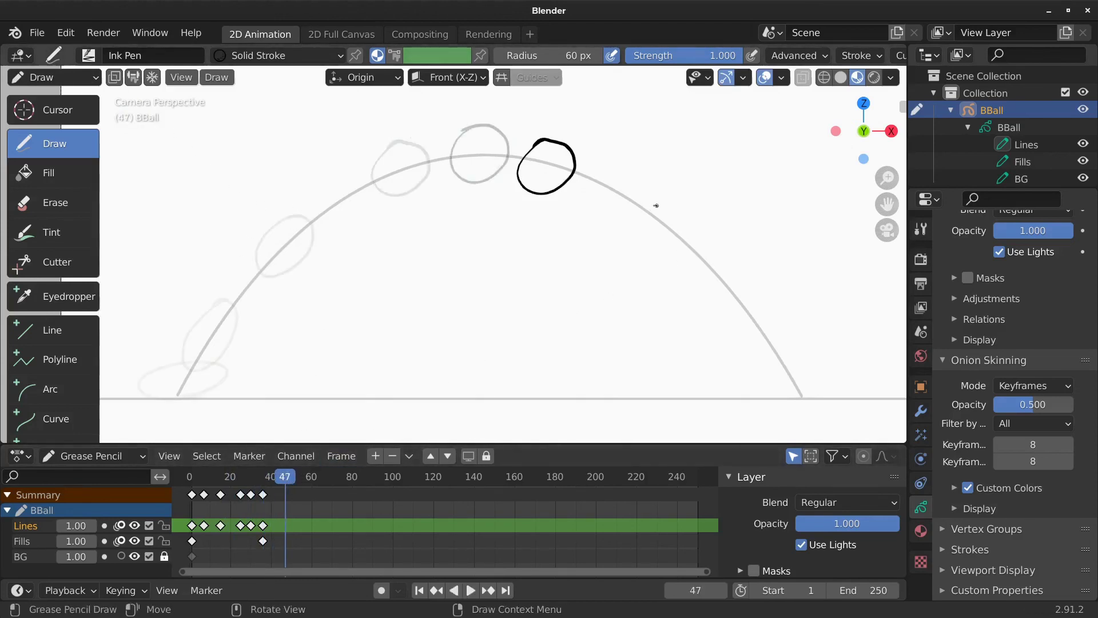
left_click_drag(681, 217, 668, 217)
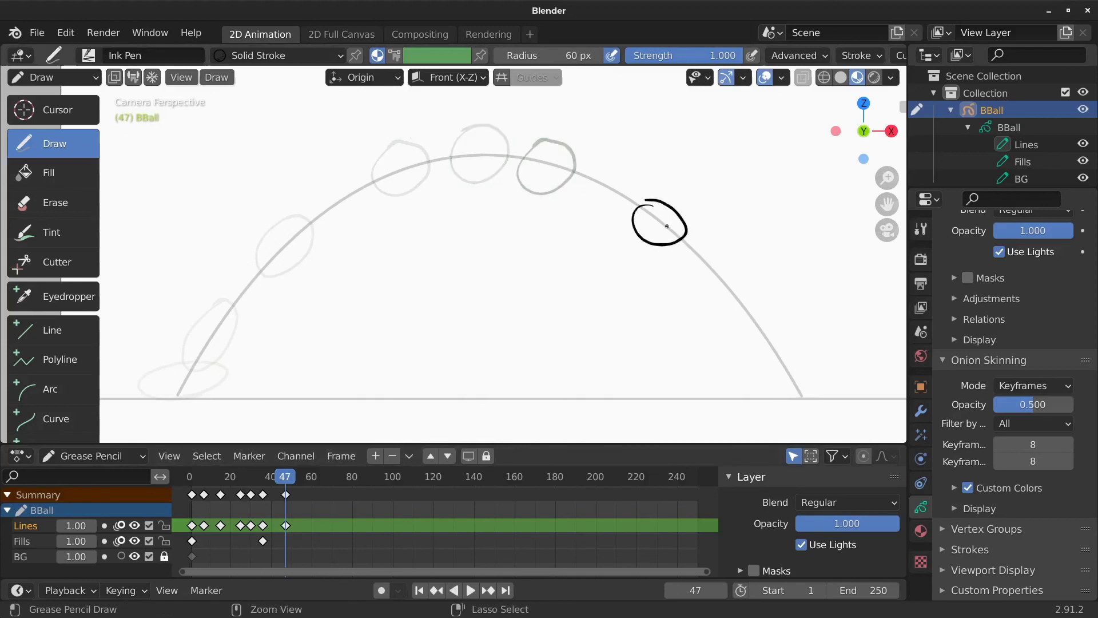
key("ctrl+z")
key("ctrl+z")
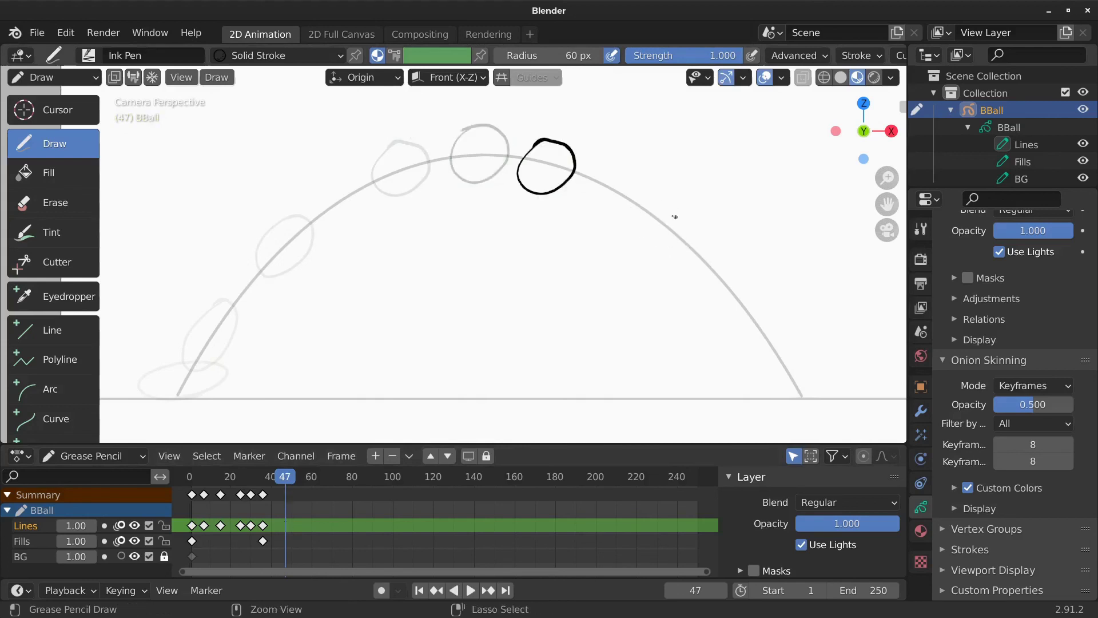
left_click_drag(665, 205, 656, 208)
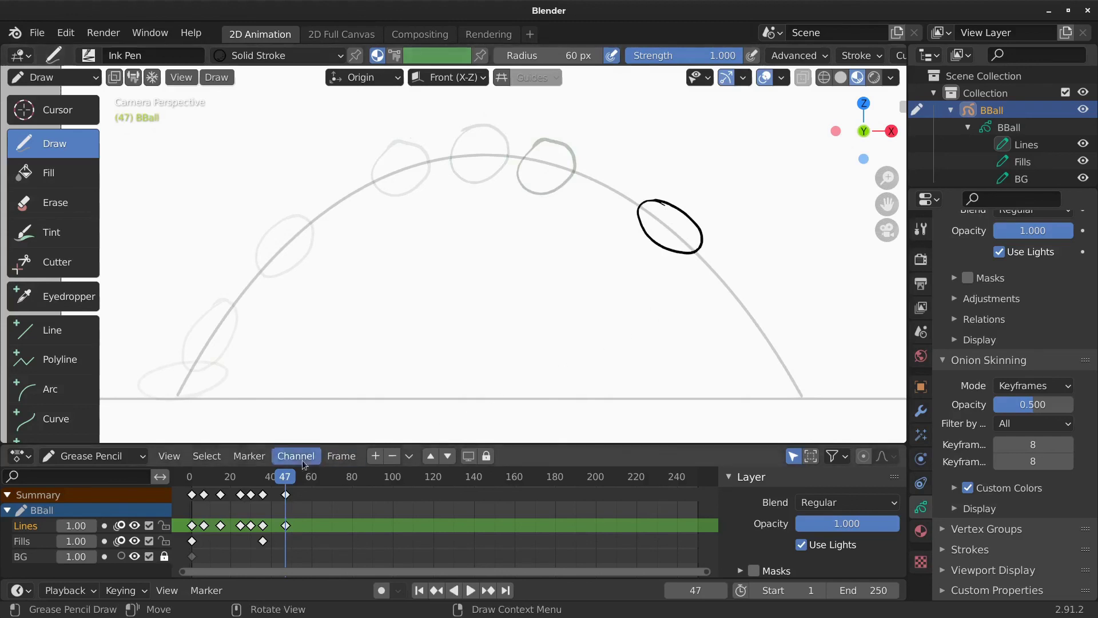
- On frame 57, draw a stretched ball lower on the arc's descending side, redrawing until it follows the curve
key("space")
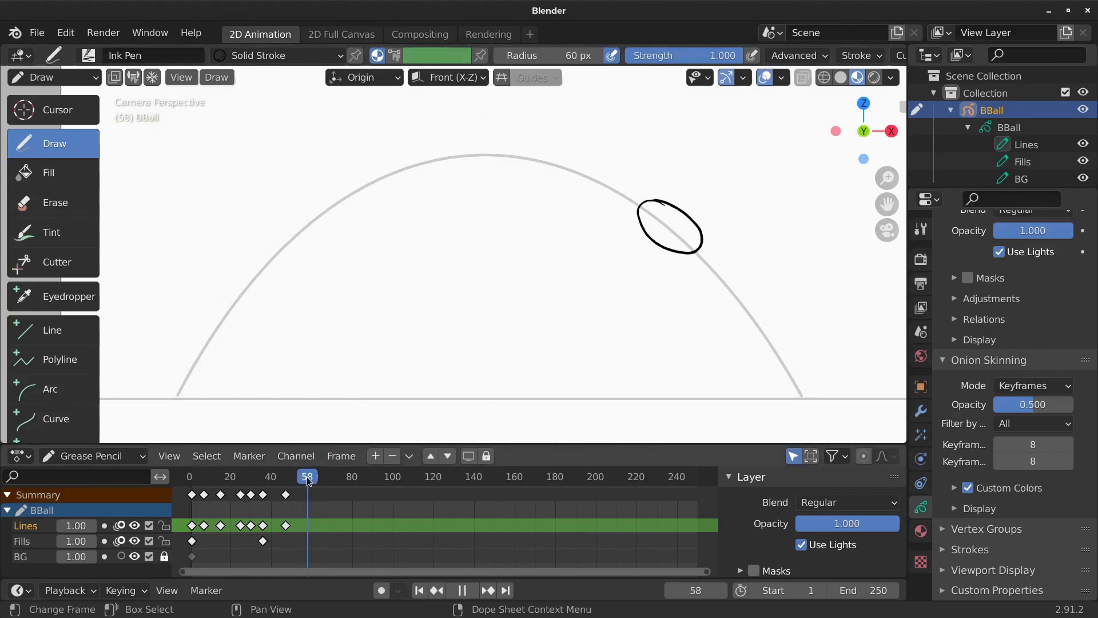
left_click(306, 478)
key("space")
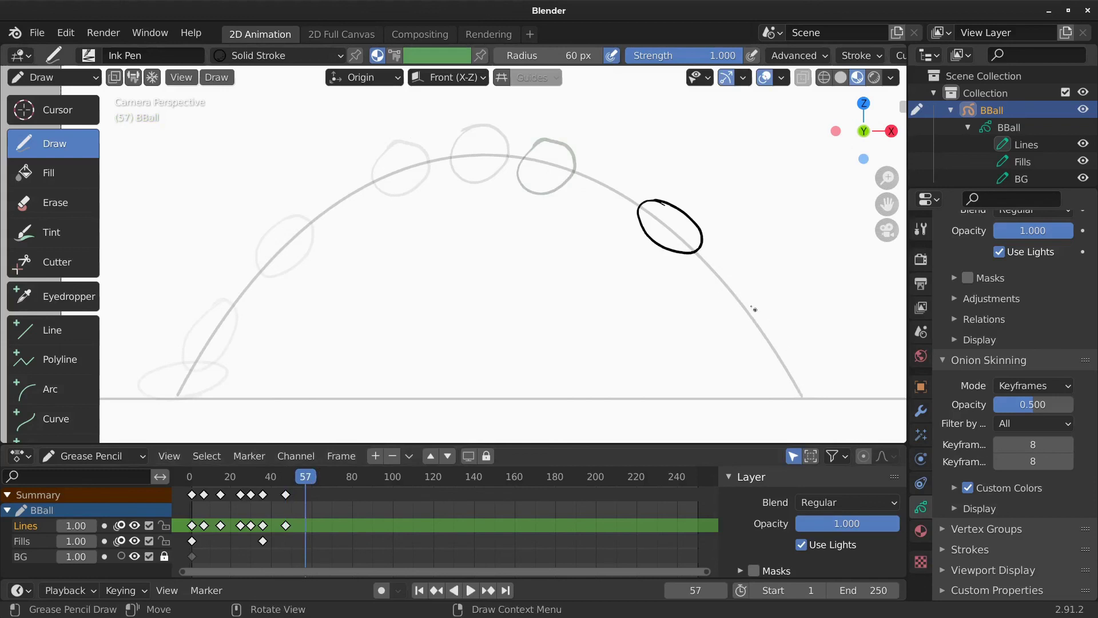
key("ctrl+z")
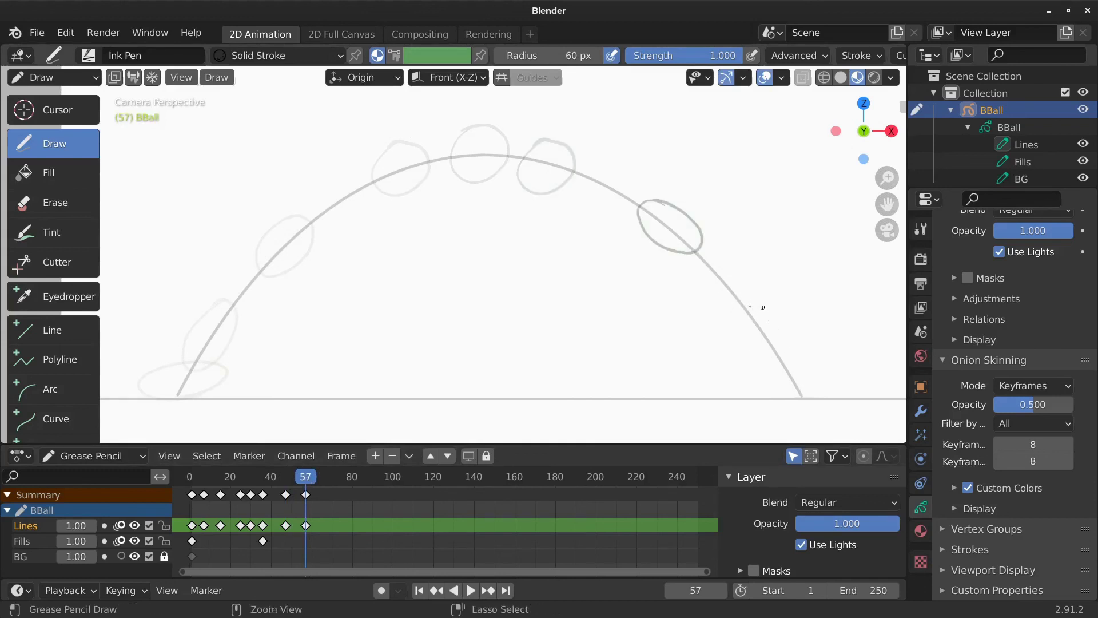
left_click_drag(778, 335, 753, 293)
key("ctrl+z")
key("ctrl+z")
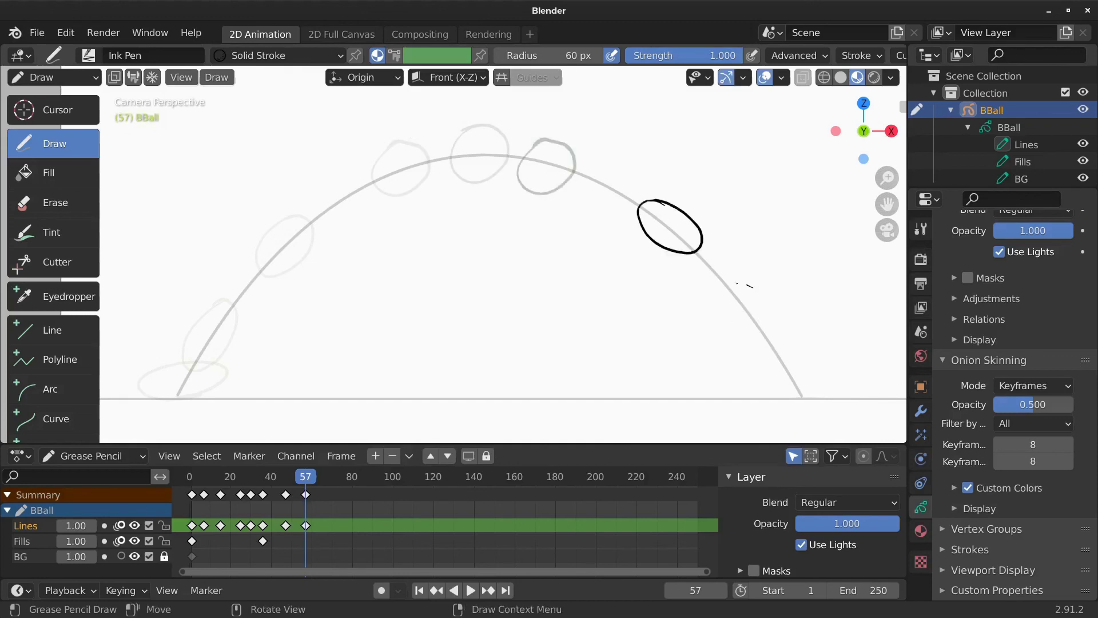
key("ctrl+z")
key("ctrl+z")
left_click_drag(765, 349, 754, 292)
key("ctrl+z")
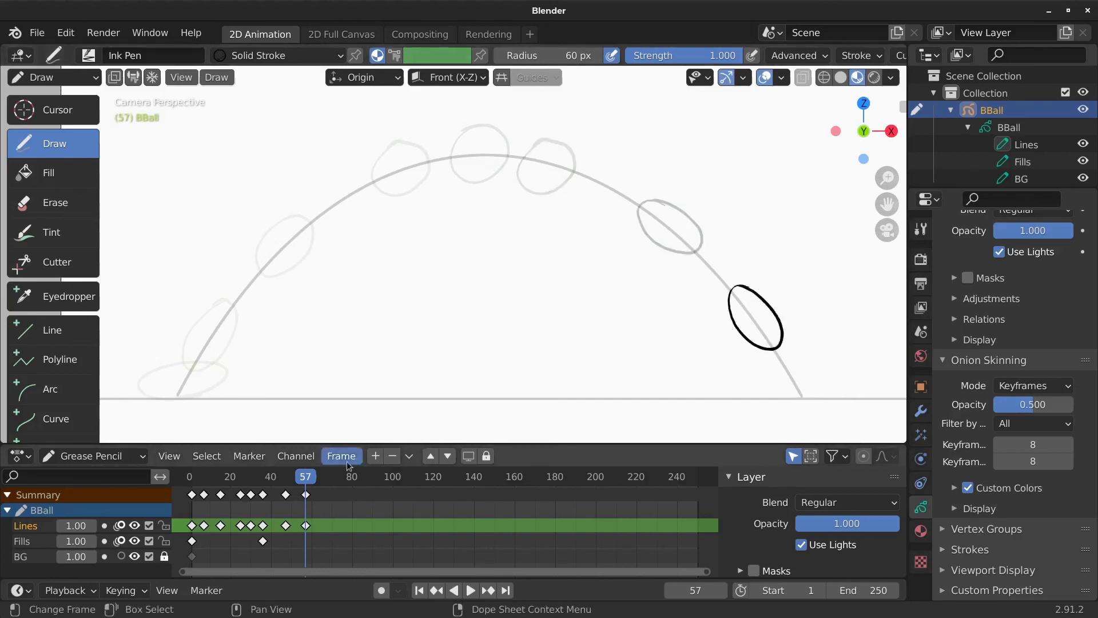
- On frame 61, draw a steep stretched ball at the arc's right end, just touching the ground line
left_click(315, 478)
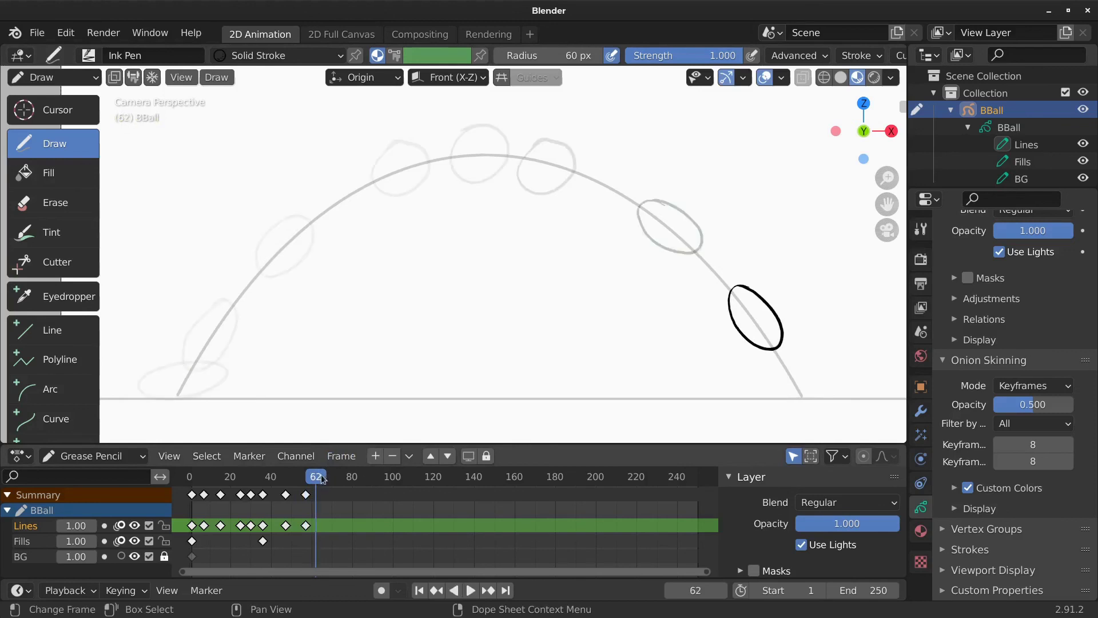
key("space")
key("space")
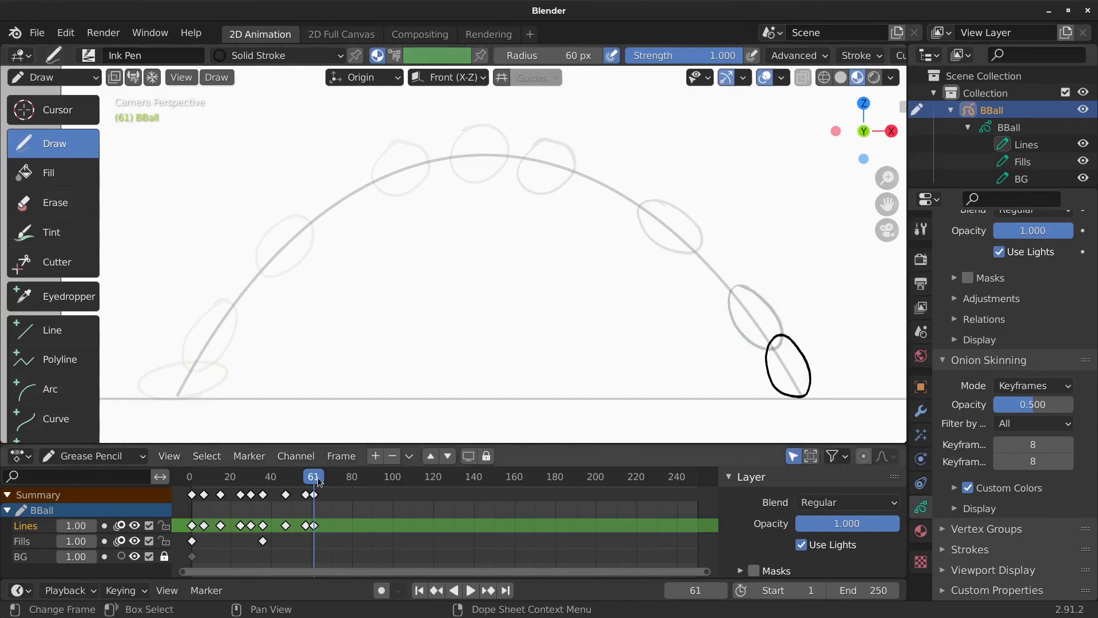
- On frame 65, draw a wide squashed ball on the ground line at the arc's right end
key("space")
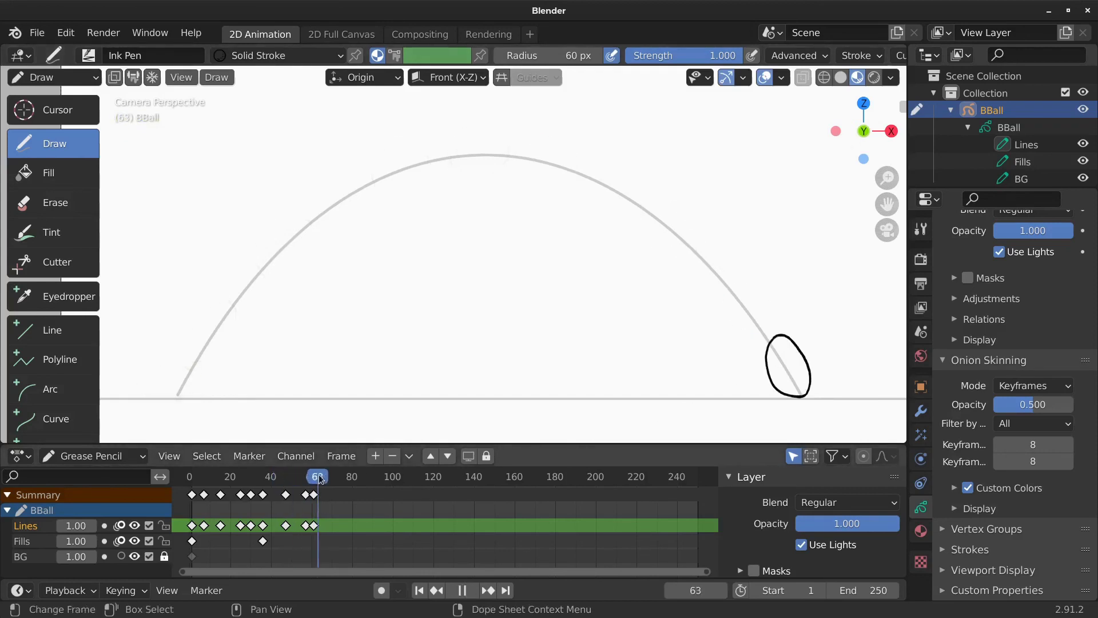
key("space")
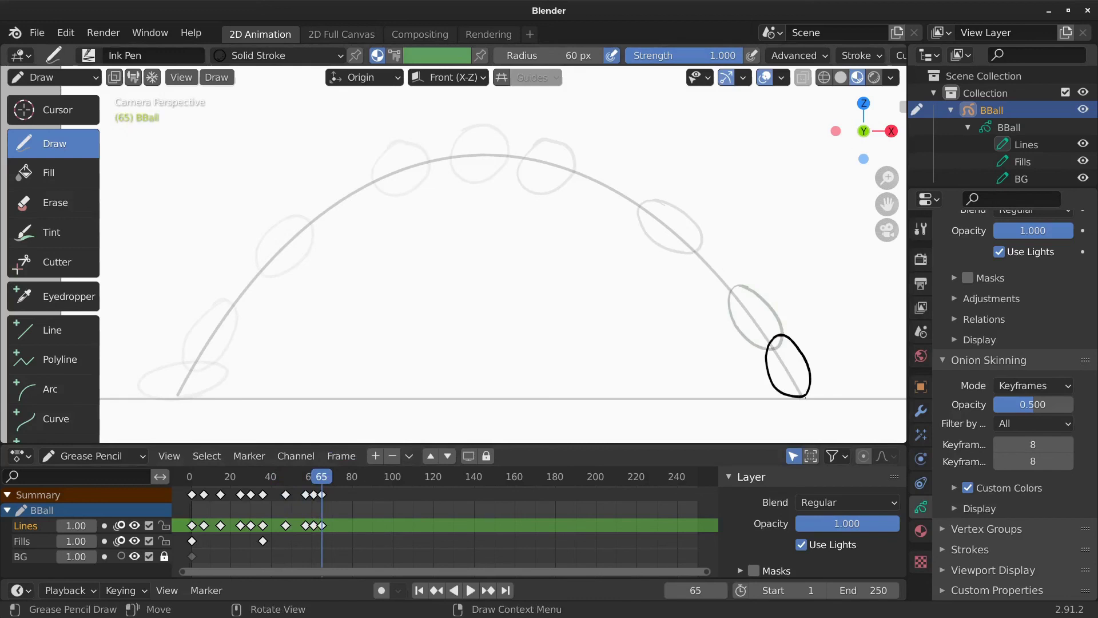
key("ctrl+z")
key("ctrl+z")
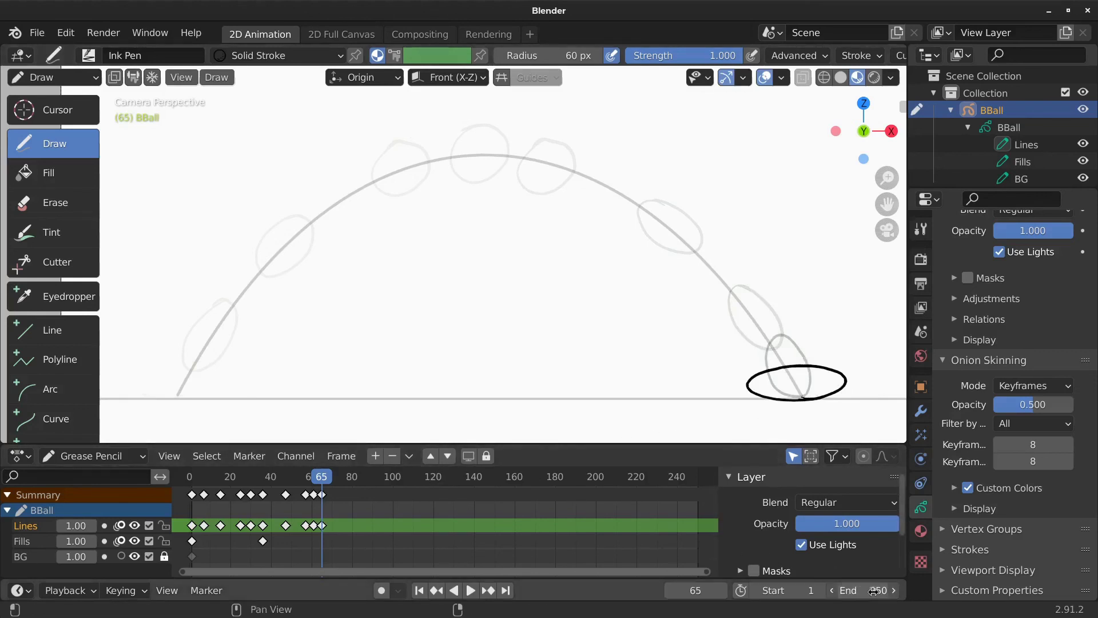
- Set the scene's end frame to 67 and play back the bounce, finishing on frame 1
left_click_drag(840, 590, 771, 588)
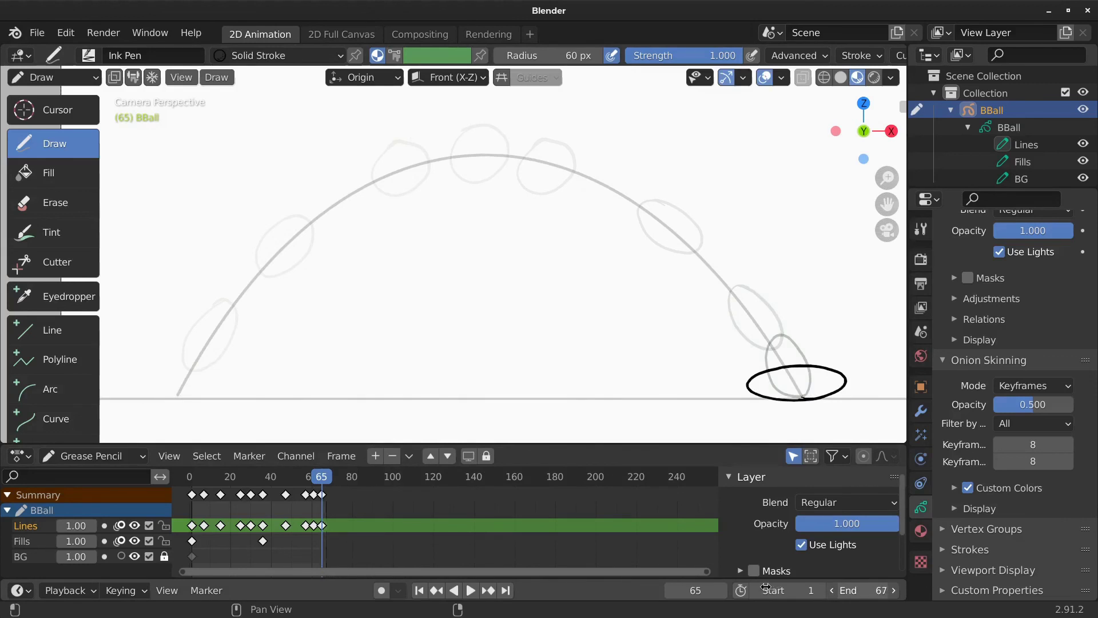
key("space")
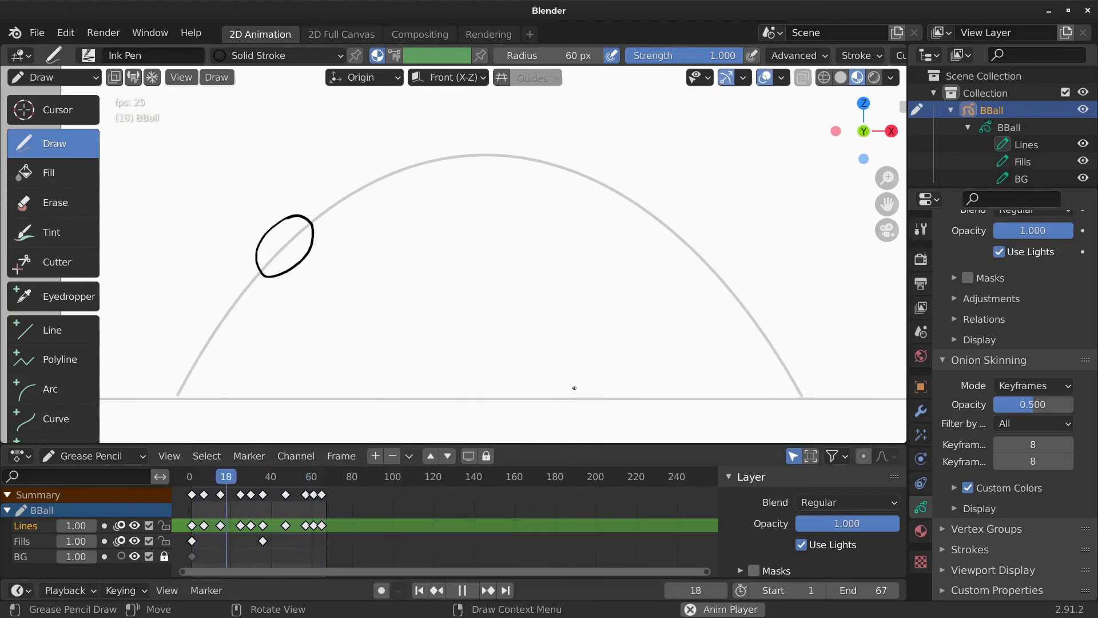
key("space")
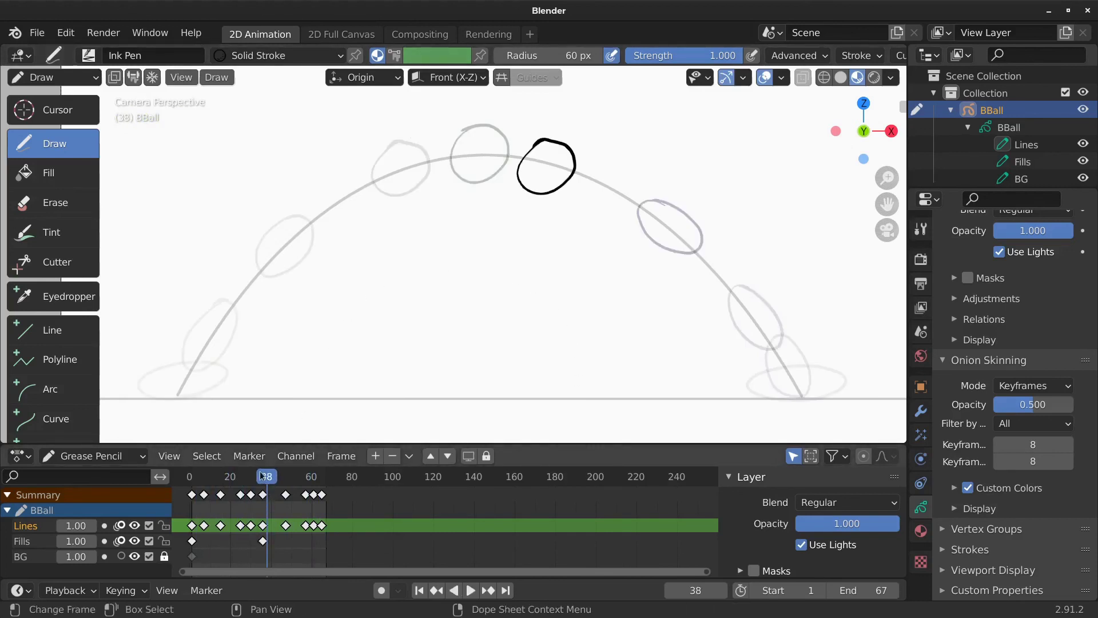
left_click_drag(260, 471, 195, 478)
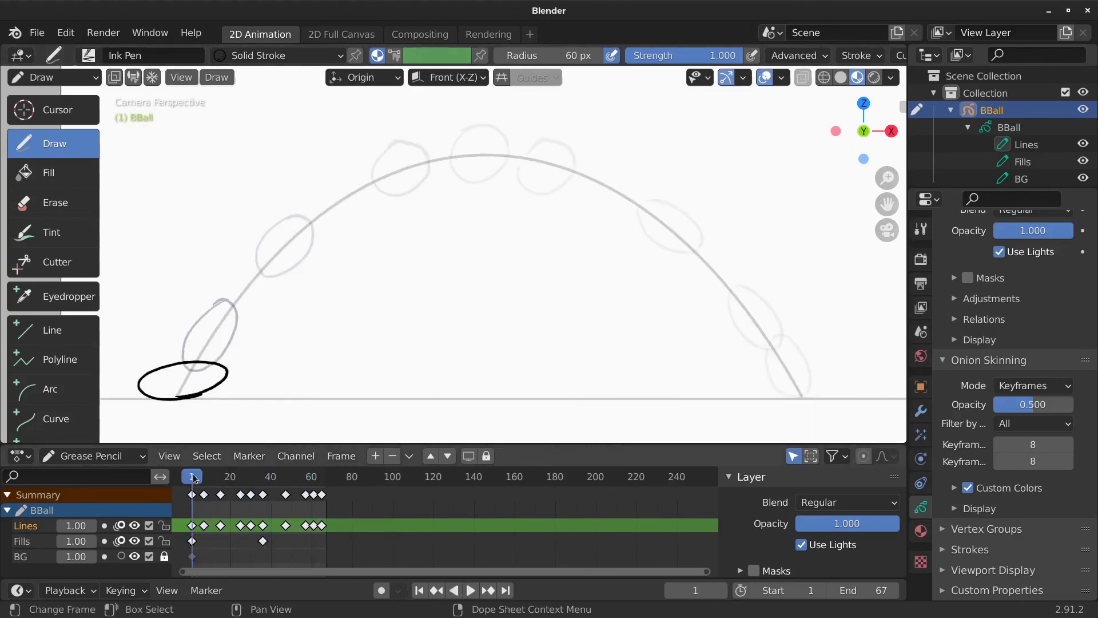
- Switch to Sculpt Mode on frame 1 and set the Push brush to a radius of 139 px at strength 1.000
mouse_move(227, 362)
middle_mouse_down("shift")
mouse_move(350, 314)
mouse_move(372, 230)
mouse_move(442, 319)
mouse_move(432, 274)
mouse_move(402, 325)
mouse_move(458, 246)
mouse_move(488, 233)
mouse_move(498, 272)
middle_mouse_up("shift")
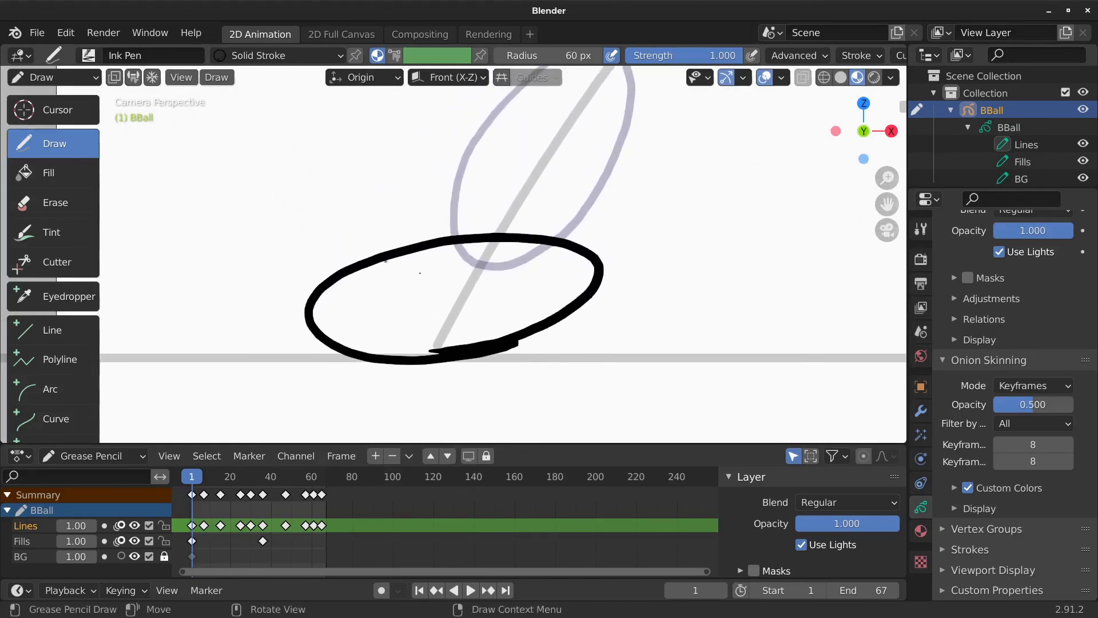
key("ctrl+Tab")
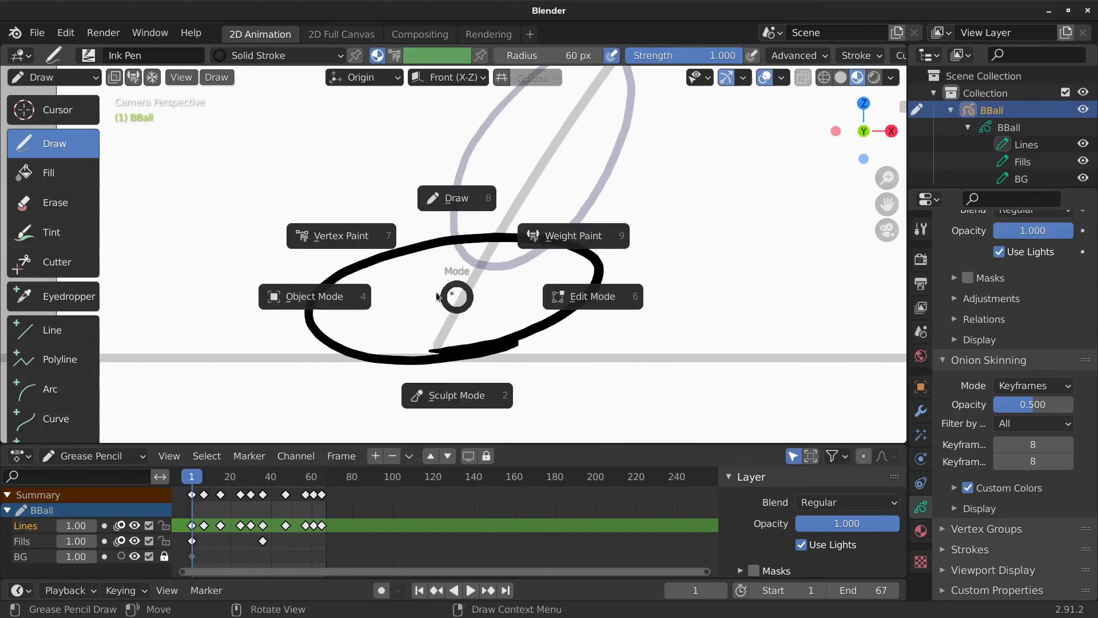
left_click(476, 389)
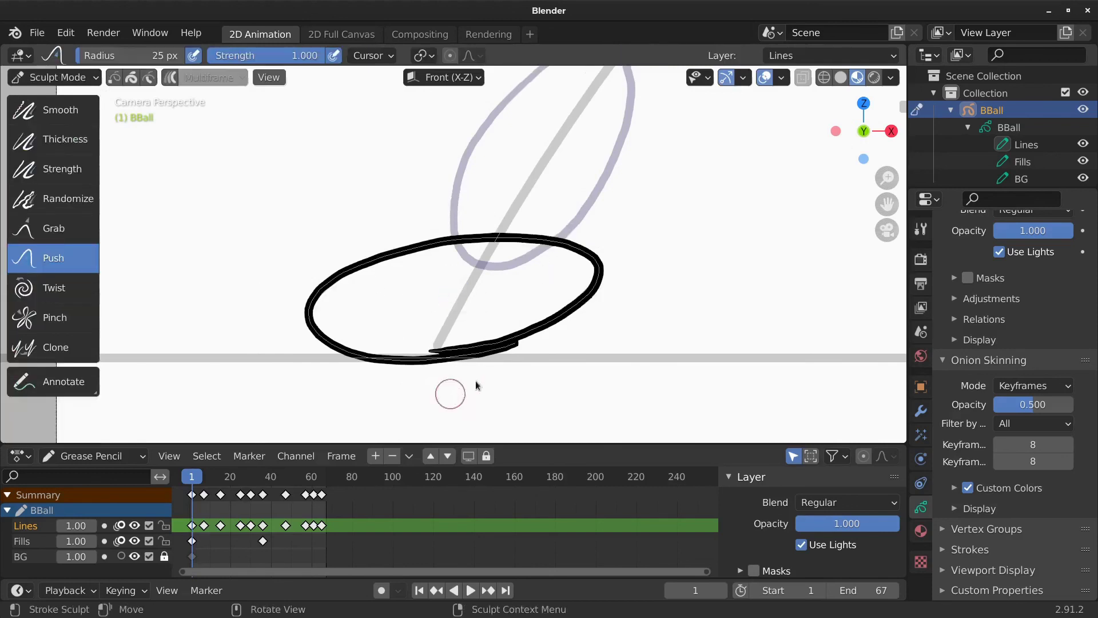
key("f")
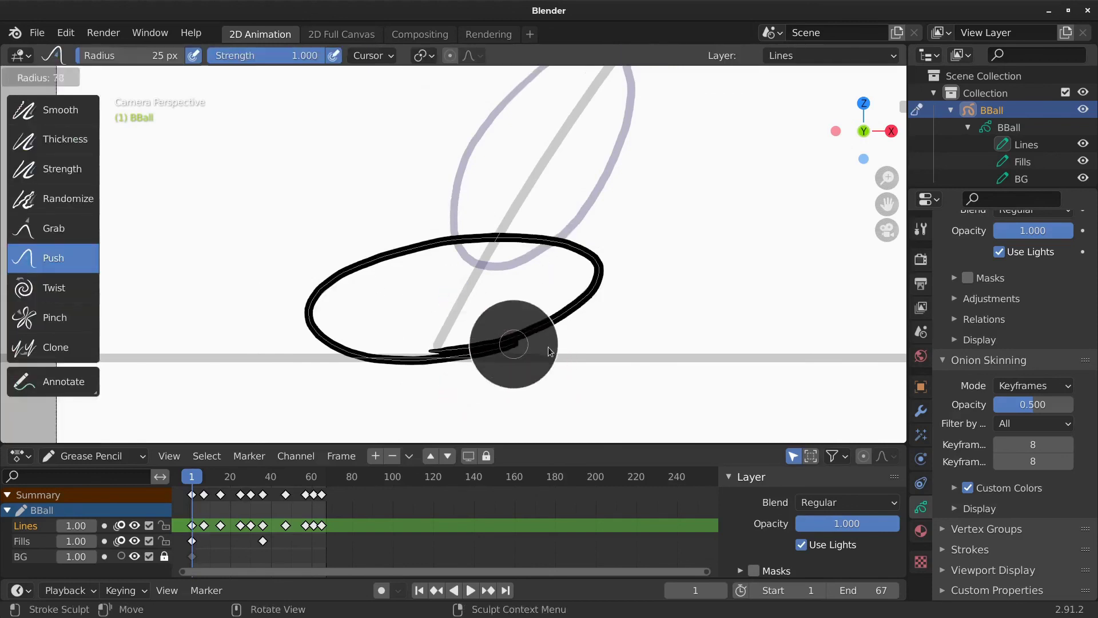
left_click(561, 336)
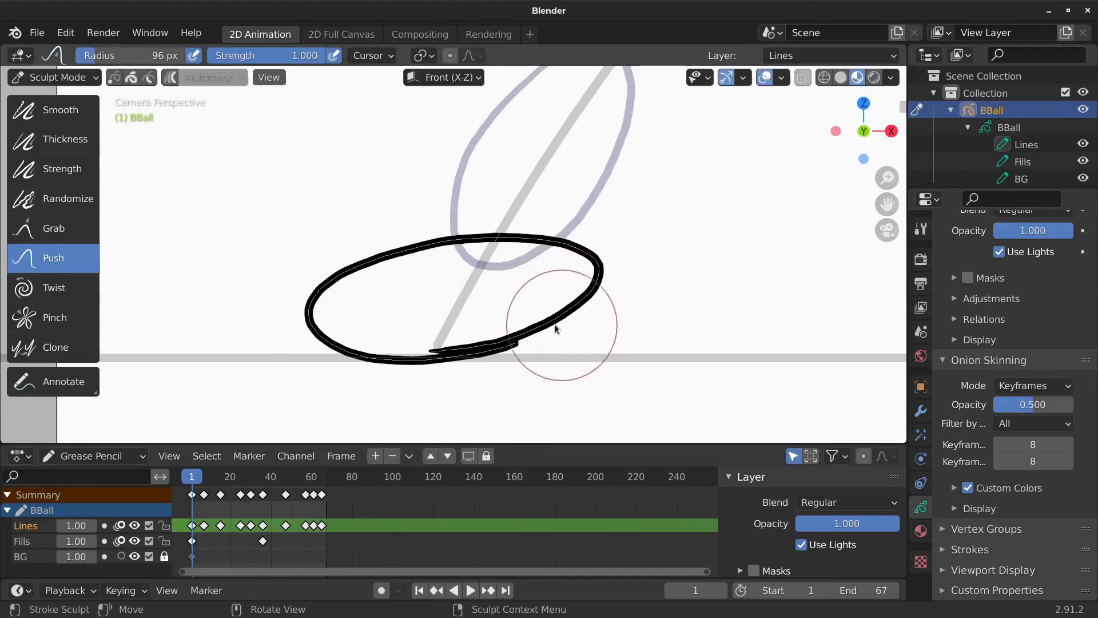
mouse_move(554, 326)
left_mouse_down()
mouse_move(554, 351)
mouse_move(557, 329)
left_mouse_up()
key("f")
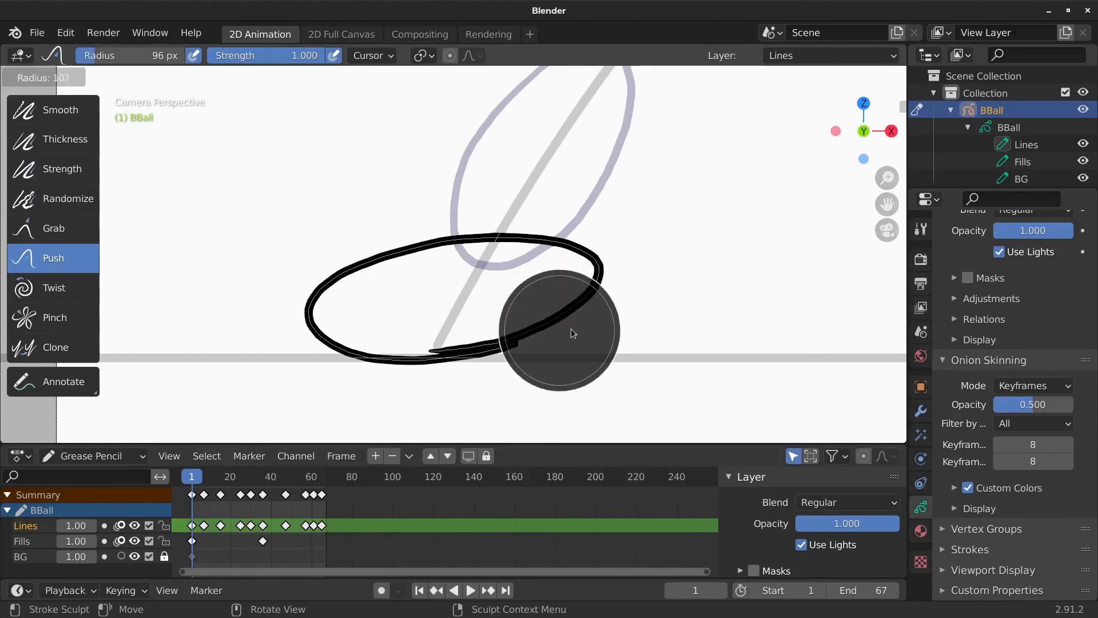
left_click(583, 325)
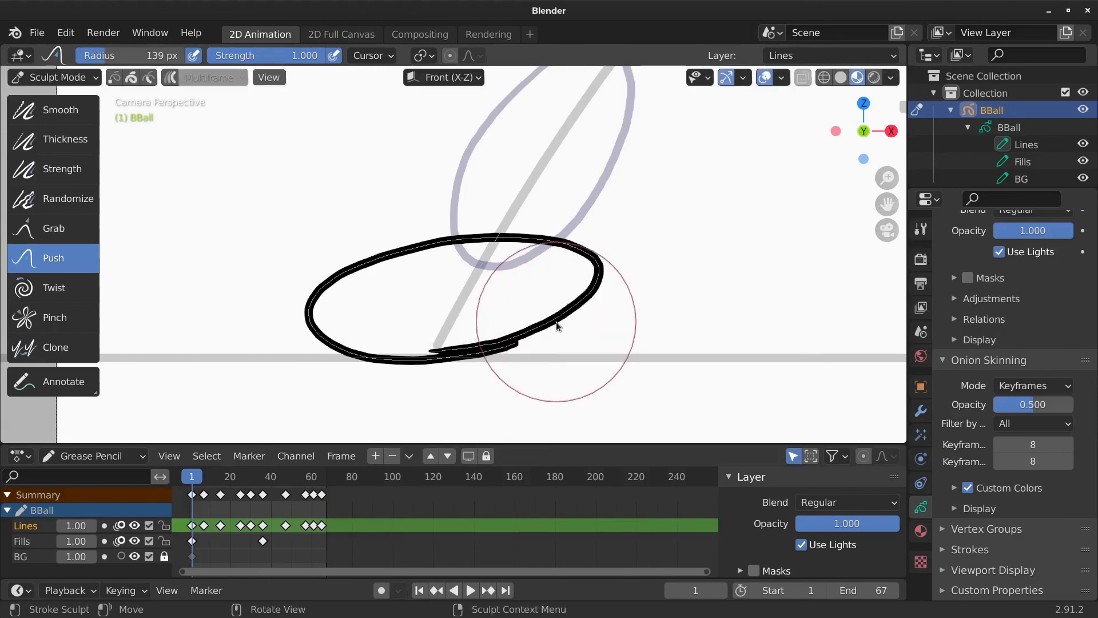
key("shift+f")
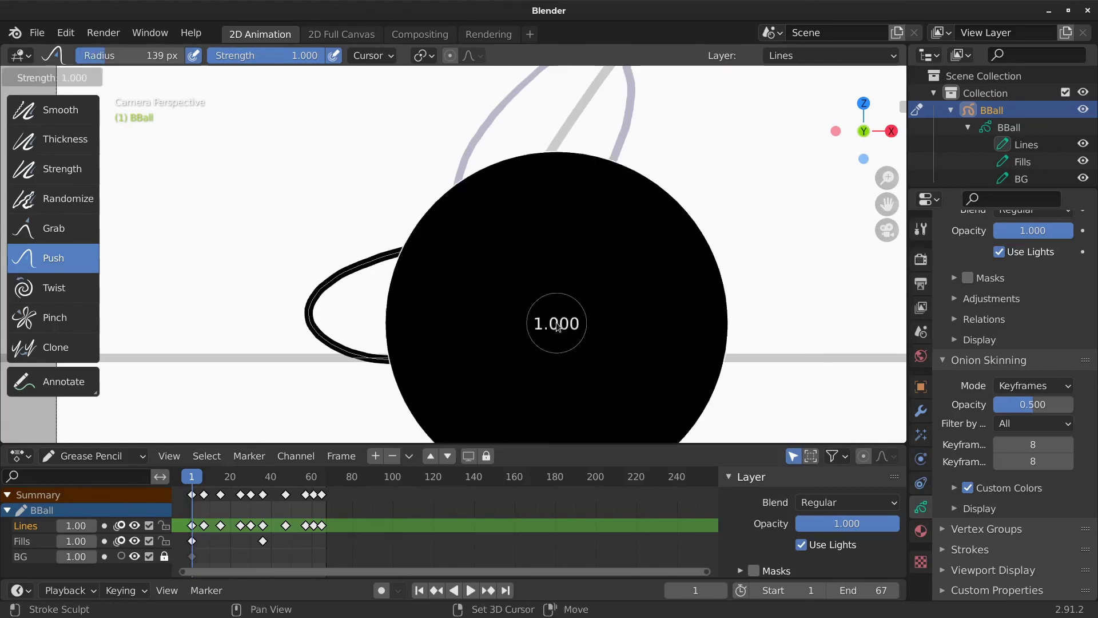
left_click(590, 309)
- Push the frame 1 ball's outline into a level, rounded squash shape with its underside flat along the ground line
mouse_move(523, 341)
left_mouse_down()
mouse_move(529, 353)
mouse_move(574, 349)
mouse_move(595, 316)
mouse_move(615, 311)
left_mouse_up()
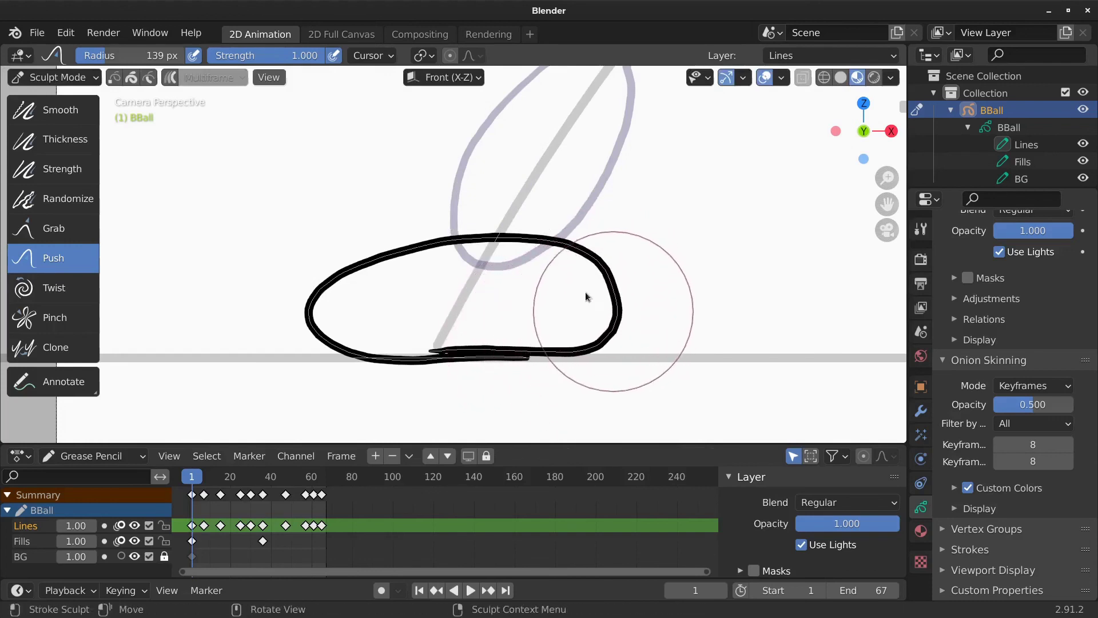
left_click_drag(369, 255, 313, 283)
left_click_drag(418, 245, 422, 238)
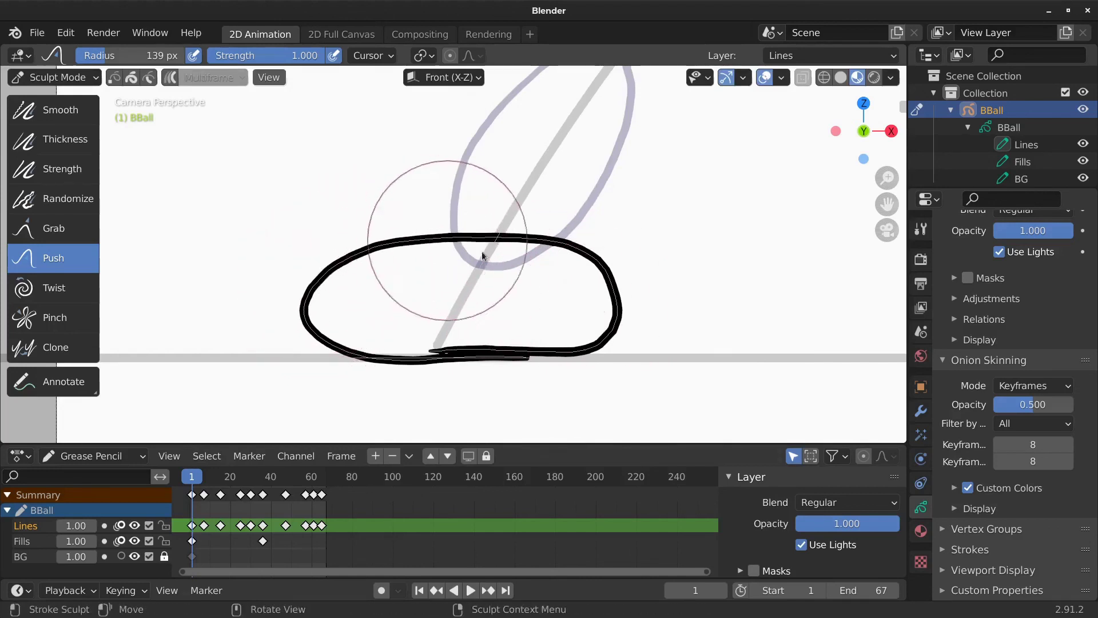
mouse_move(480, 360)
left_mouse_down()
mouse_move(556, 352)
mouse_move(492, 354)
left_mouse_up()
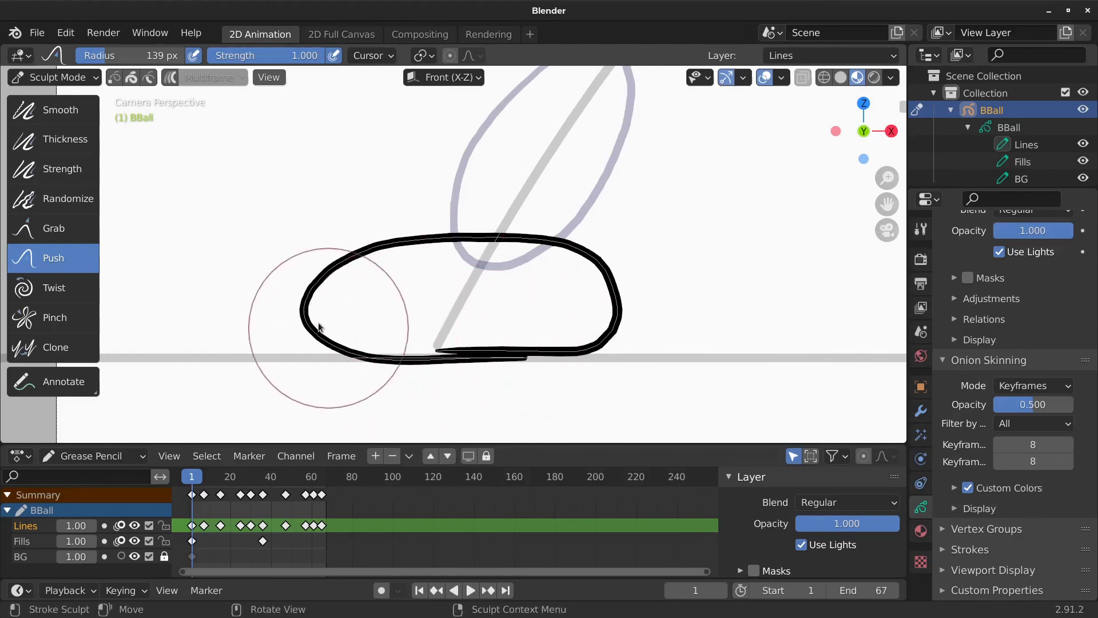
left_click_drag(319, 327, 316, 312)
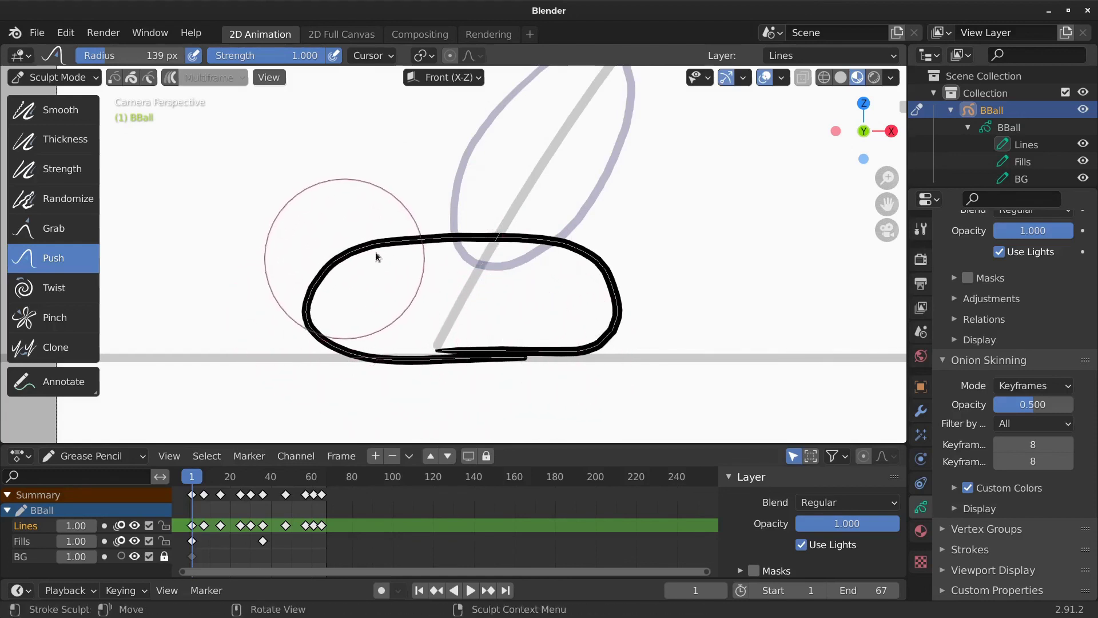
mouse_move(620, 272)
left_mouse_down()
mouse_move(590, 258)
mouse_move(603, 284)
mouse_move(632, 296)
mouse_move(587, 247)
left_mouse_up()
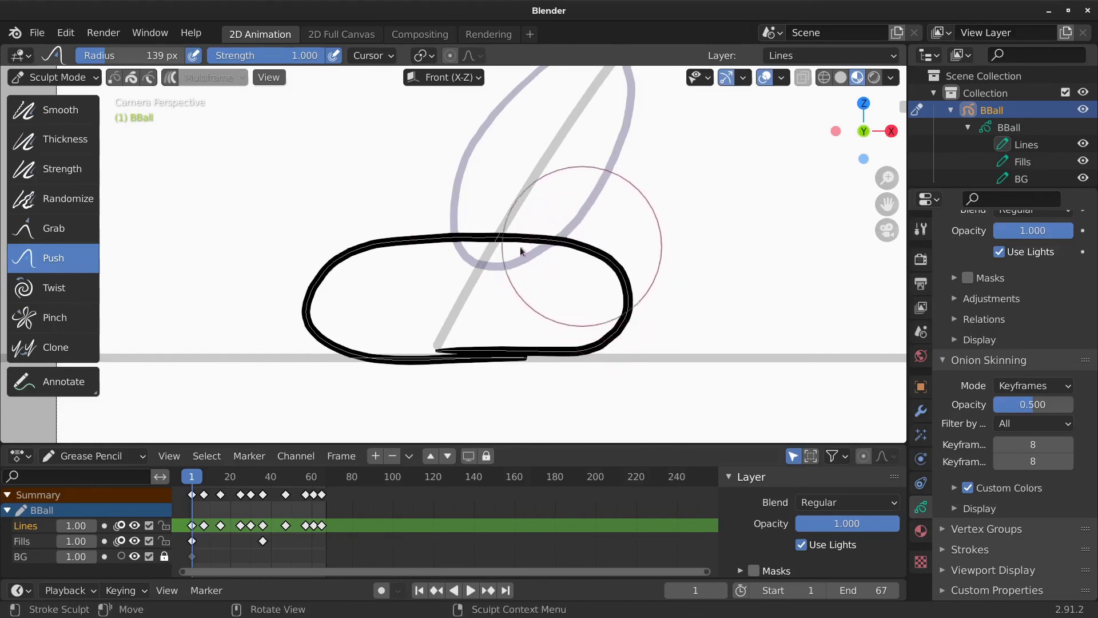
mouse_move(343, 269)
left_mouse_down()
mouse_move(319, 287)
mouse_move(317, 328)
mouse_move(314, 307)
mouse_move(365, 263)
left_mouse_up()
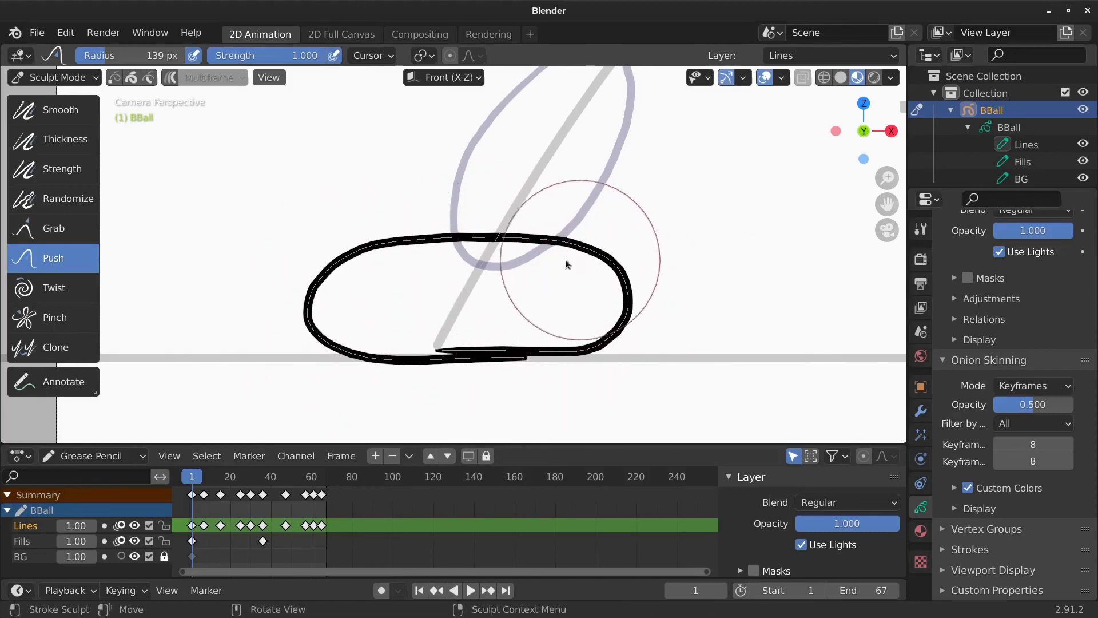
- Even out both rounded ends of the frame 1 squashed ball using the Grab brush at a 99 px radius
left_click(54, 229)
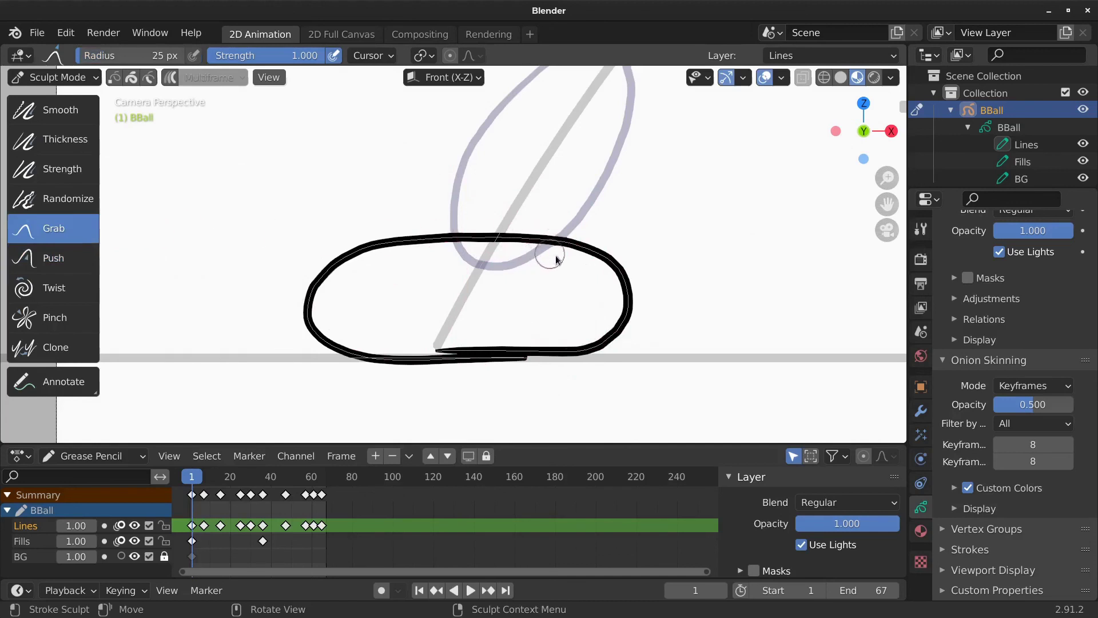
key("f")
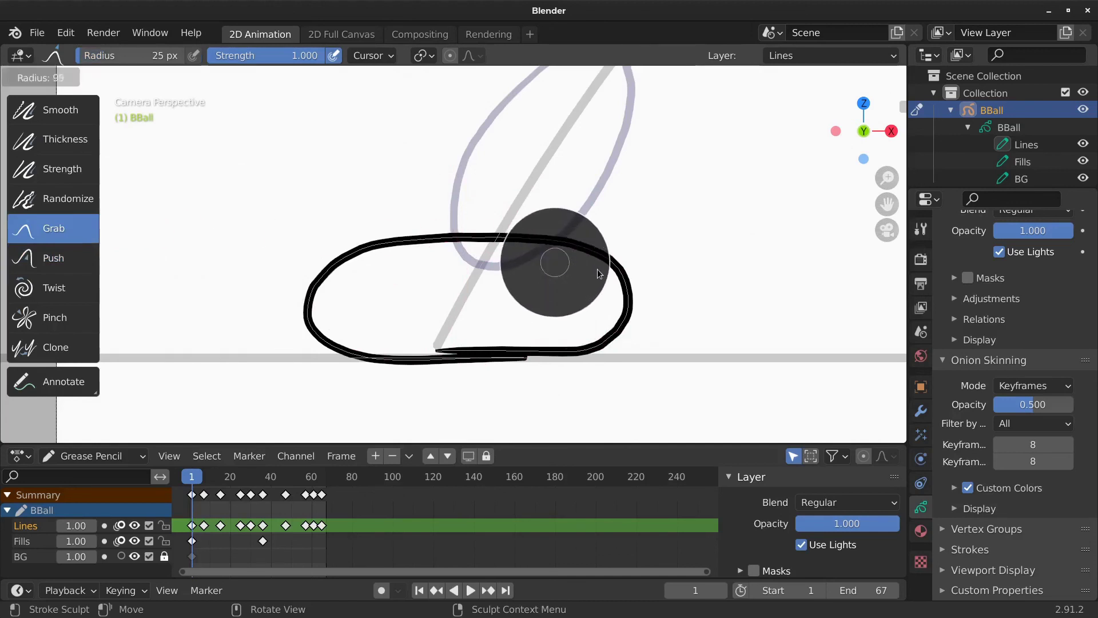
left_click(597, 264)
mouse_move(613, 265)
left_mouse_down()
mouse_move(623, 326)
mouse_move(572, 311)
left_mouse_up()
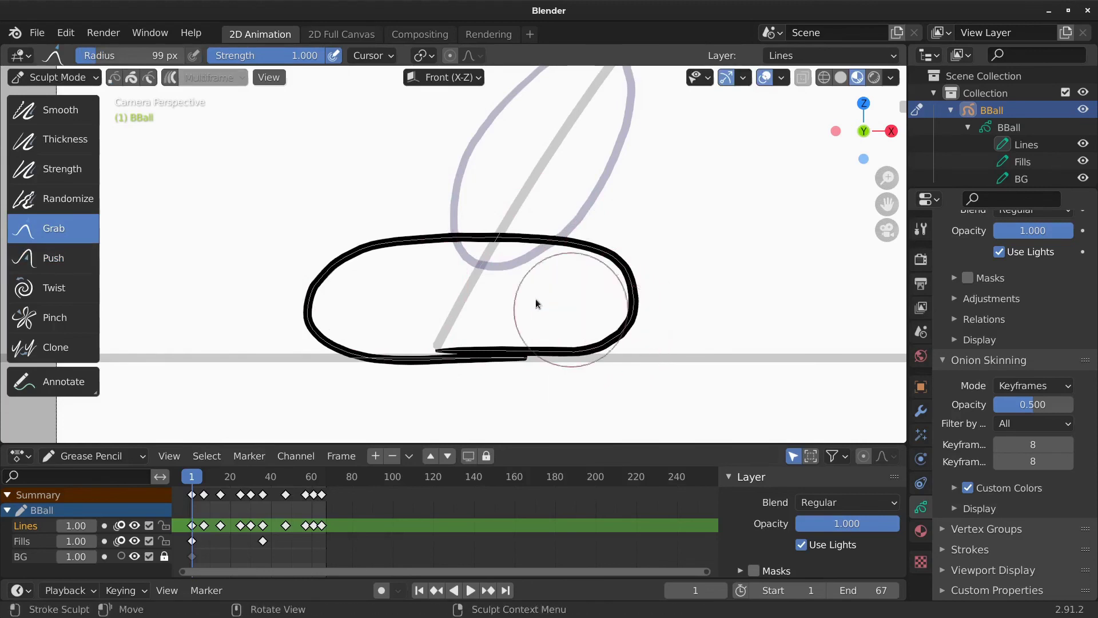
mouse_move(331, 278)
left_mouse_down()
mouse_move(321, 320)
mouse_move(318, 296)
mouse_move(321, 328)
mouse_move(333, 331)
left_mouse_up()
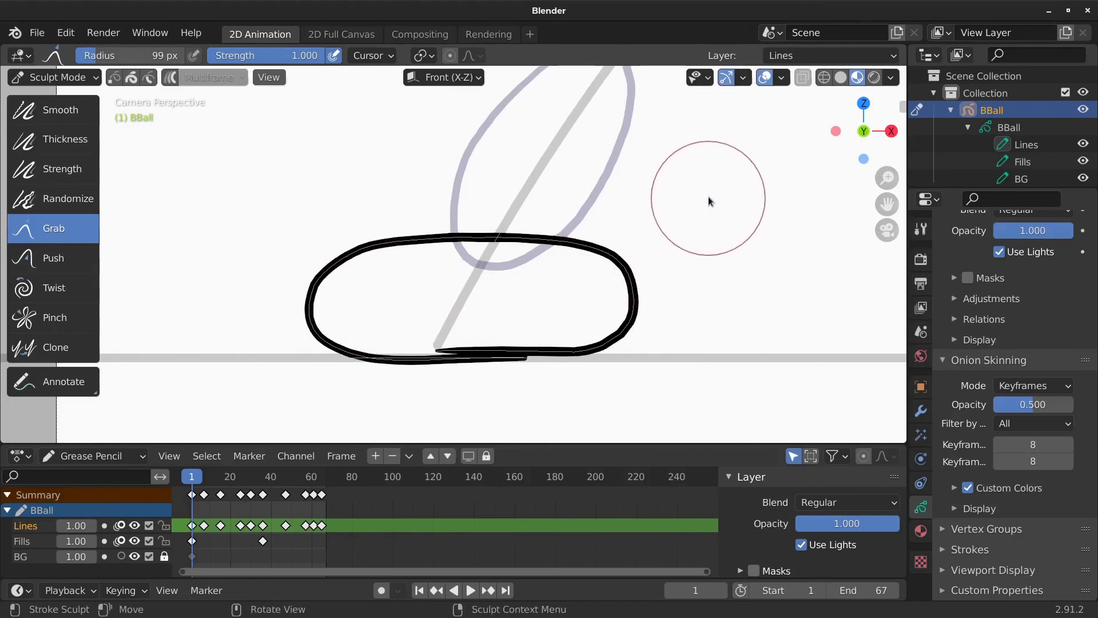
- On frame 7, pull the overlapping stroke ends at the top of the stretched ball closer together with the Grab brush
mouse_move(708, 197)
middle_mouse_down("shift")
mouse_move(646, 275)
mouse_move(610, 269)
middle_mouse_up("shift")
scroll(644, 292, "down", 3)
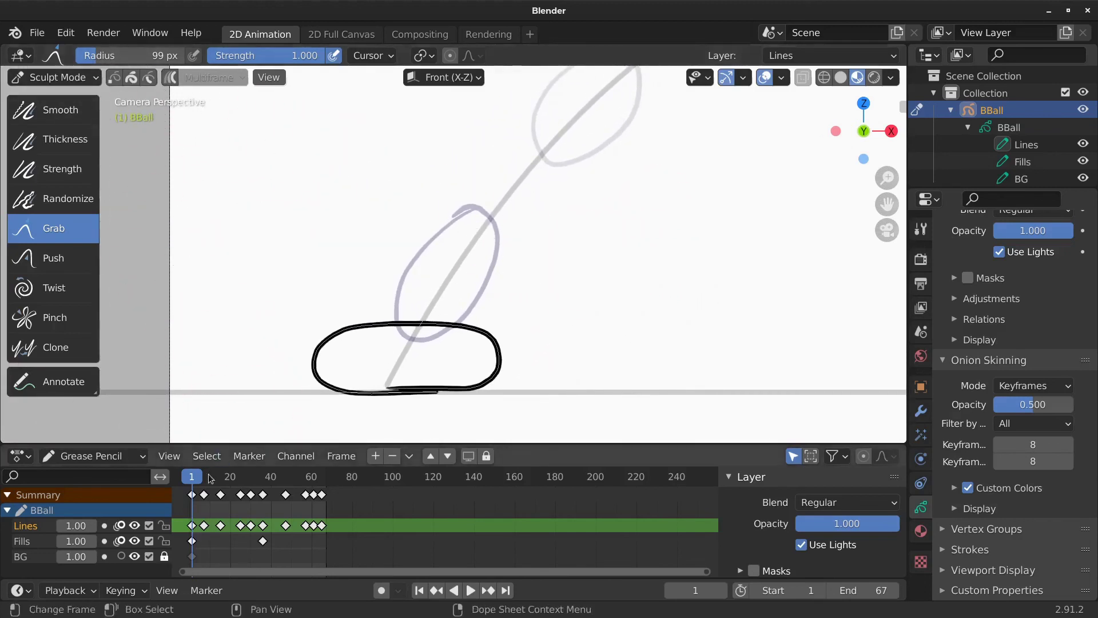
left_click_drag(192, 477, 204, 477)
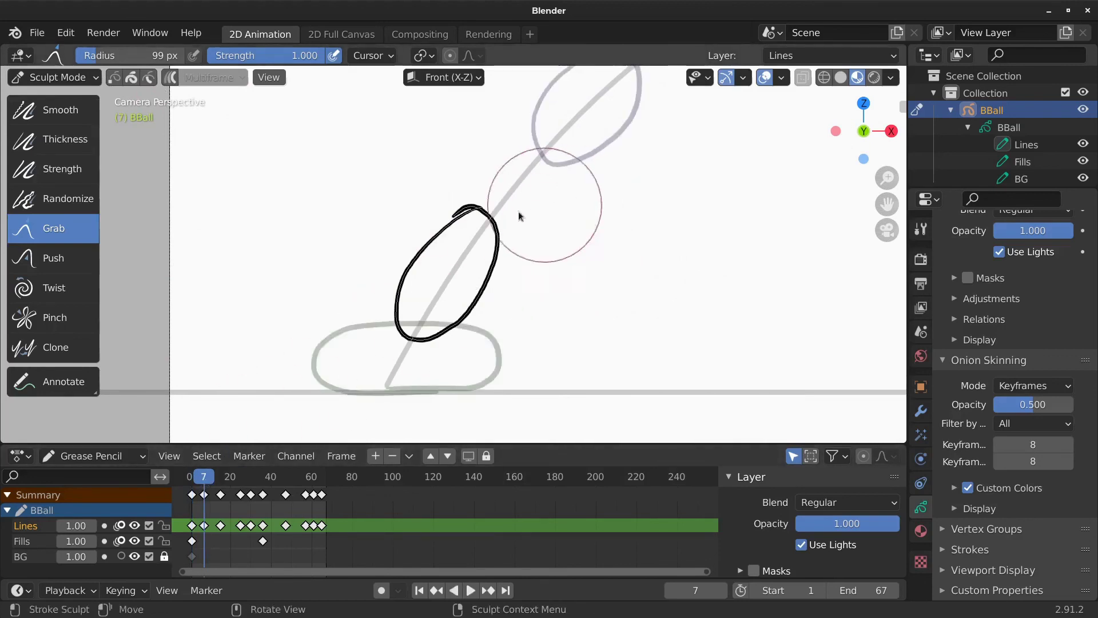
mouse_move(461, 216)
left_mouse_down()
mouse_move(464, 228)
mouse_move(432, 226)
mouse_move(465, 218)
left_mouse_up()
scroll(484, 192, "up", 1)
scroll(484, 193, "up", 4)
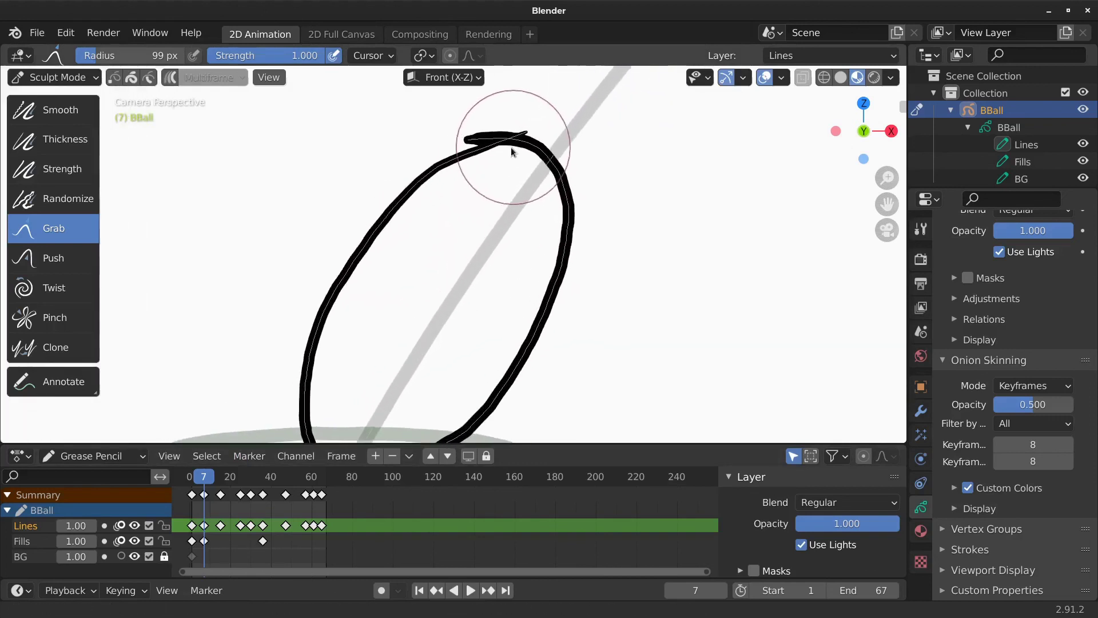
left_click_drag(502, 115, 453, 155)
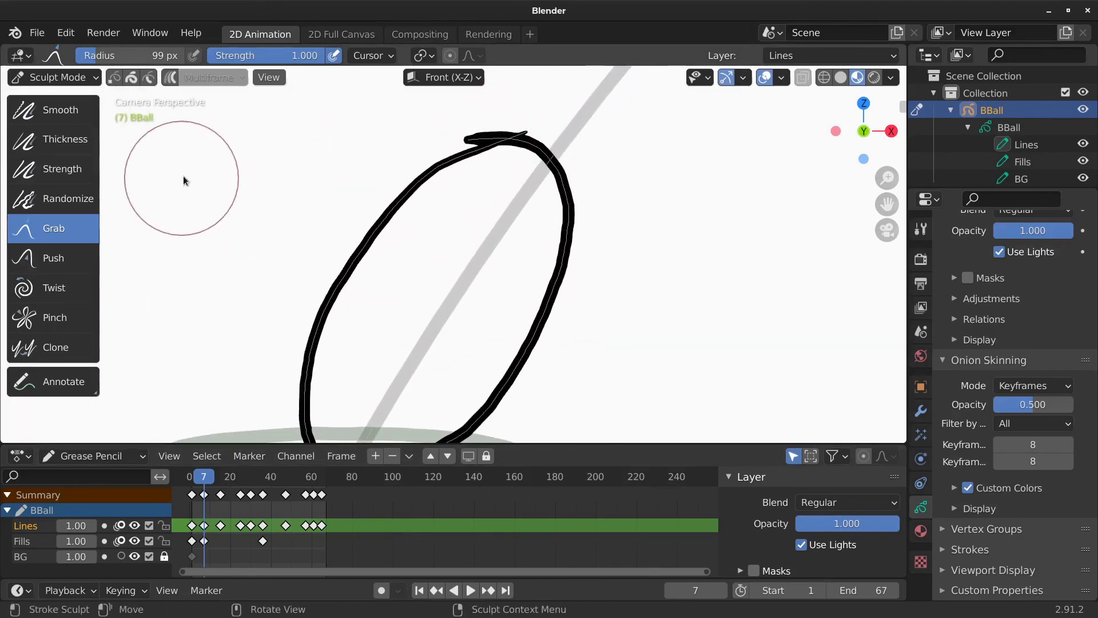
- Return to Draw mode and trim the overlapping stroke end at the top of the frame 7 ball with the Cutter
key("ctrl+Tab")
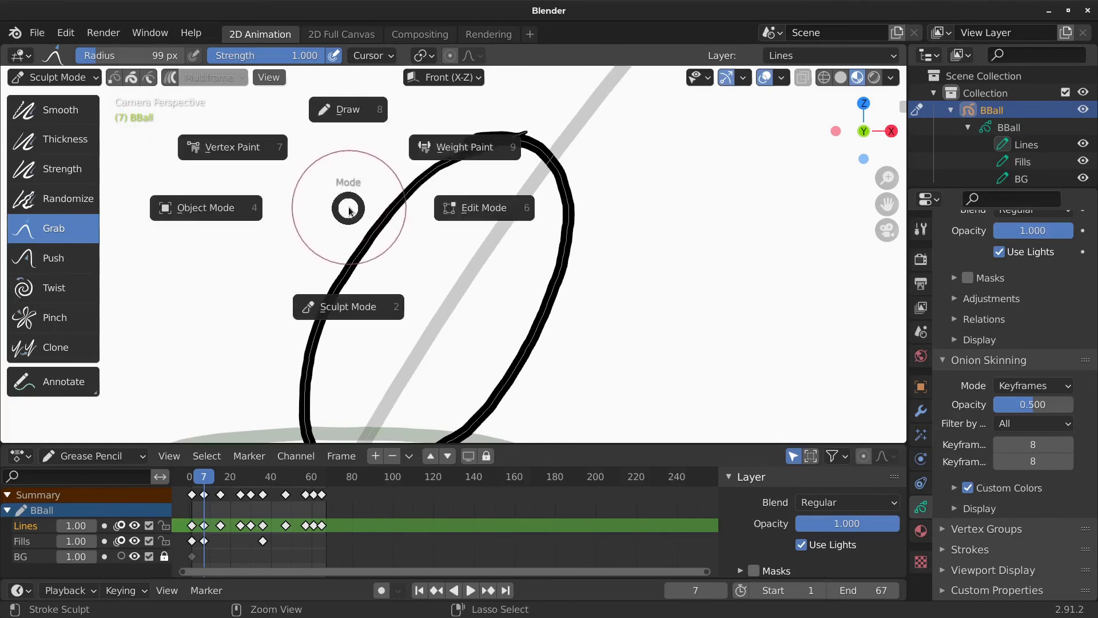
left_click(344, 106)
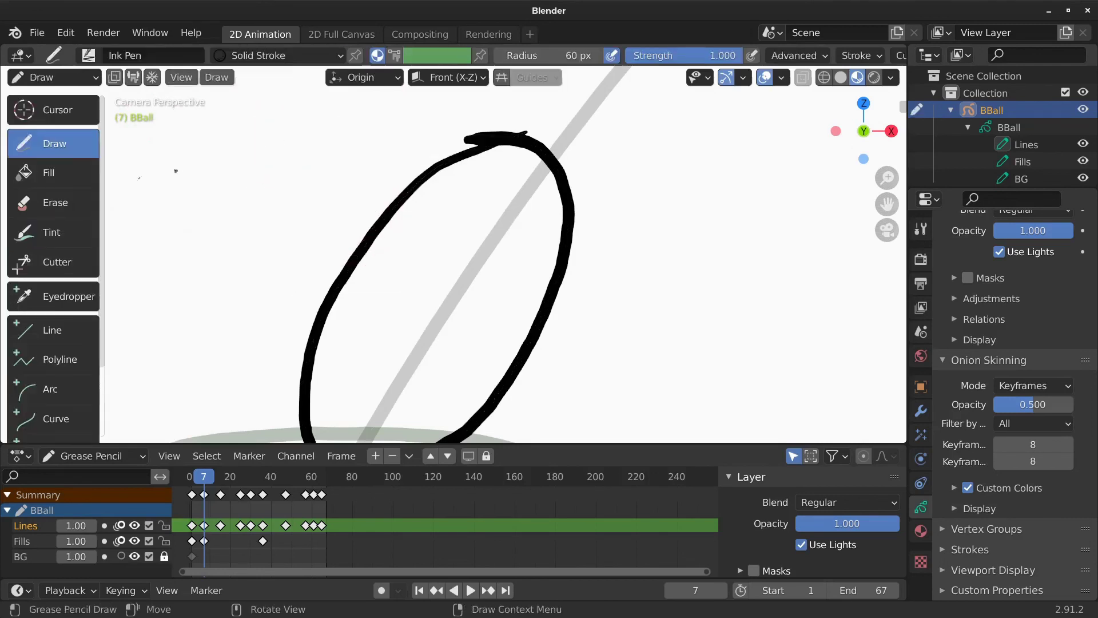
left_click(54, 262)
mouse_move(465, 134)
left_mouse_down()
mouse_move(529, 125)
mouse_move(508, 142)
left_mouse_up()
mouse_move(354, 233)
middle_mouse_down("ctrl")
mouse_move(471, 227)
mouse_move(454, 282)
mouse_move(492, 200)
middle_mouse_up("ctrl")
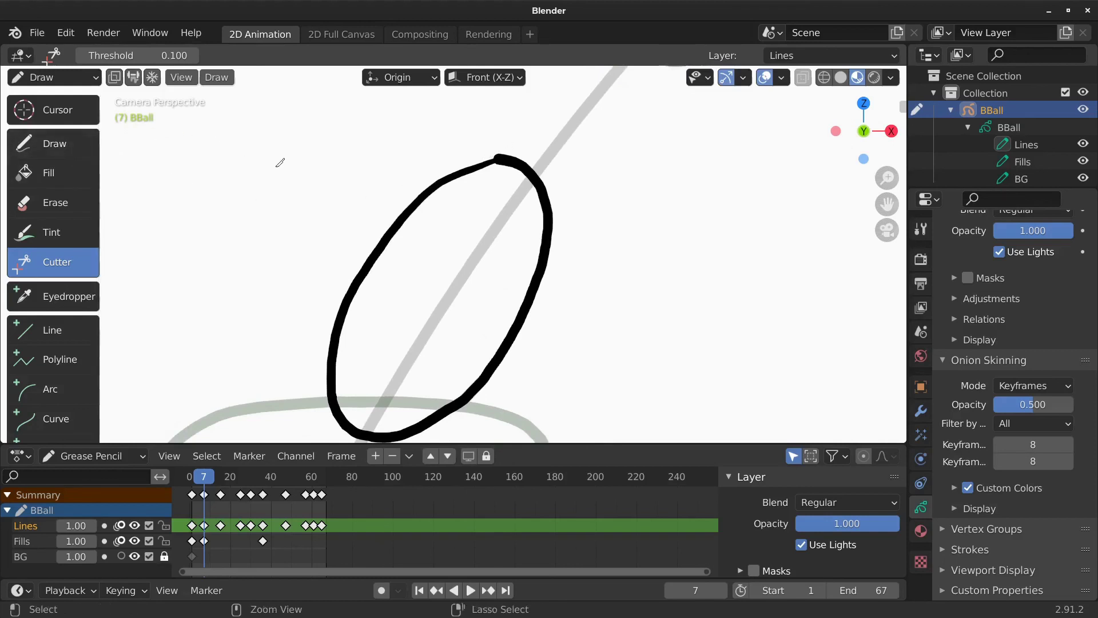
- Back in Sculpt Mode, reshape the frame 7 ball with Grab into a smooth stretched oval aligned along the guide arc
key("ctrl+Tab")
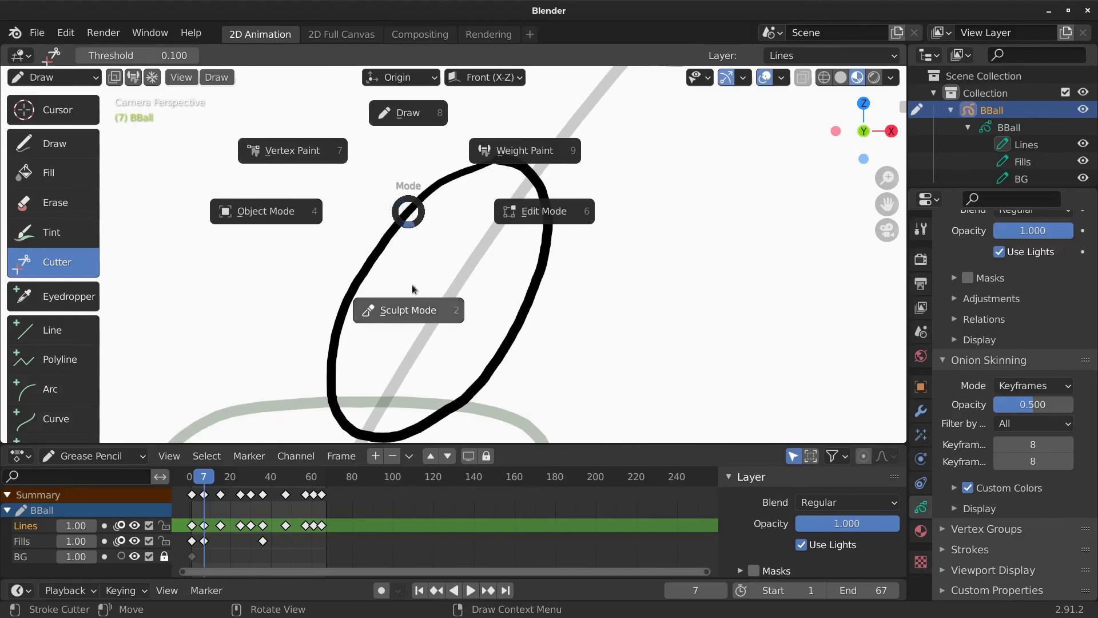
left_click(418, 306)
middle_click_drag(489, 271, 495, 230, "shift")
middle_click_drag(495, 230, 483, 299, "ctrl")
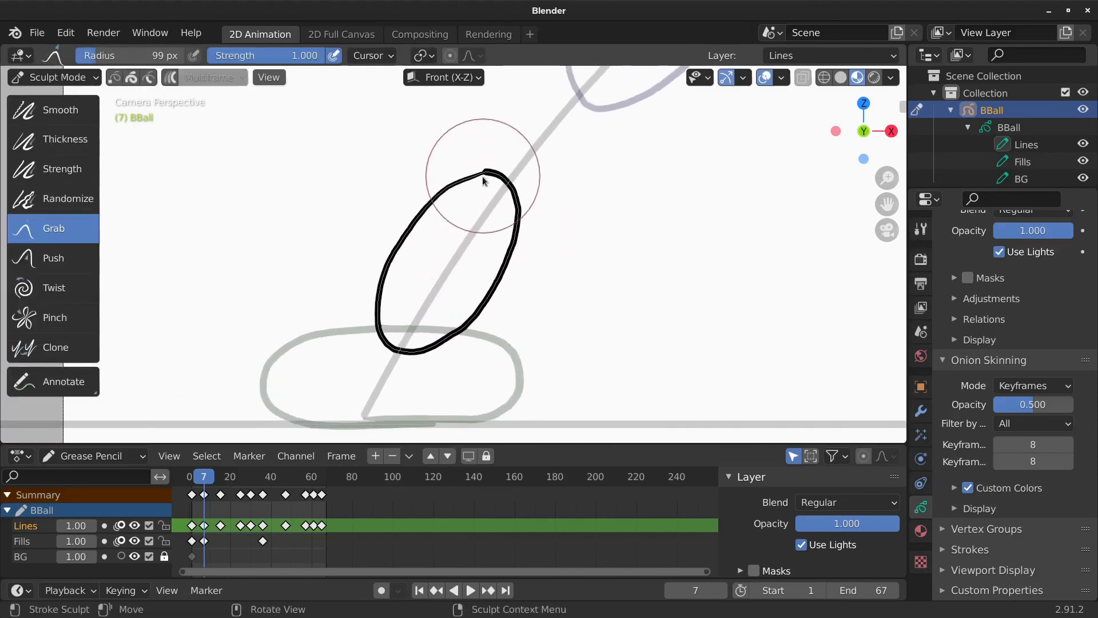
mouse_move(488, 179)
left_mouse_down()
mouse_move(484, 156)
mouse_move(517, 198)
left_mouse_up()
left_click_drag(512, 243, 519, 233)
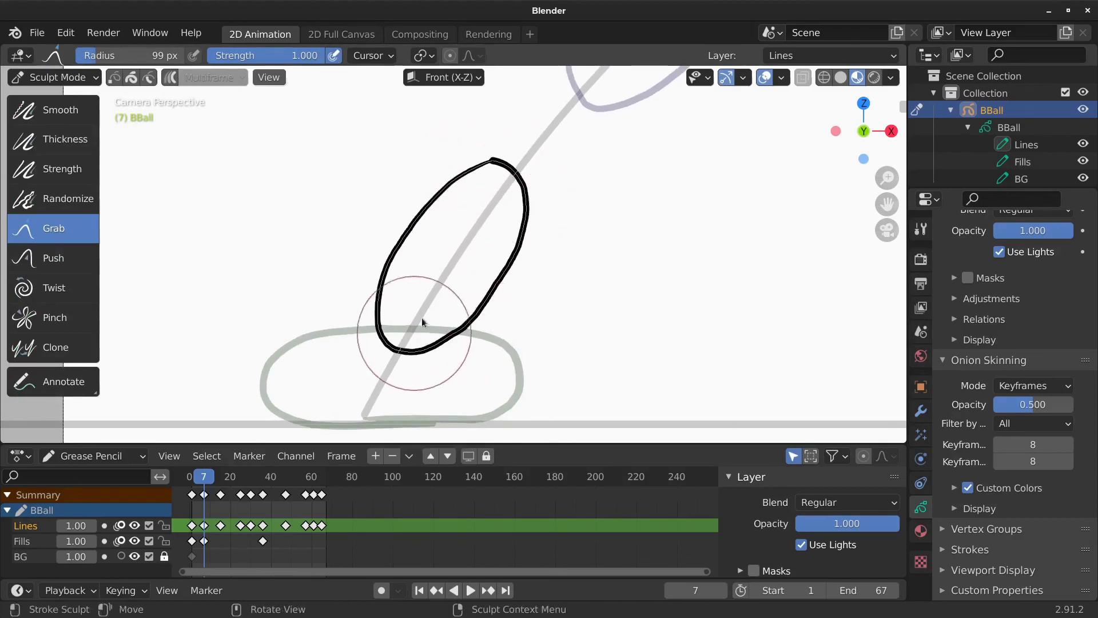
mouse_move(481, 153)
left_mouse_down()
mouse_move(493, 170)
mouse_move(523, 174)
mouse_move(520, 243)
left_mouse_up()
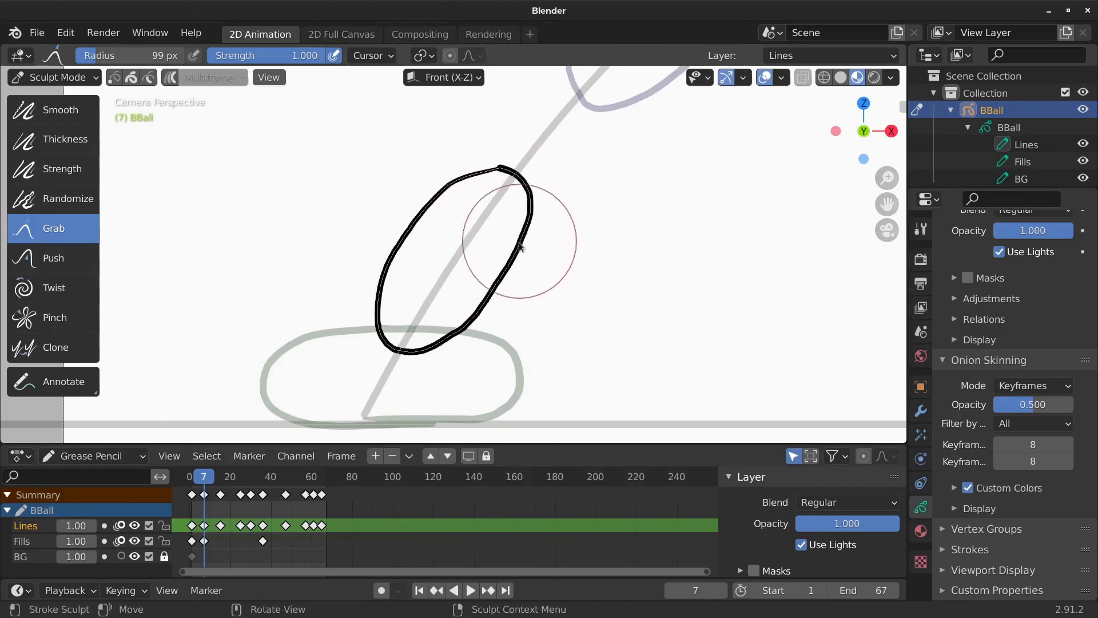
mouse_move(484, 309)
left_mouse_down()
mouse_move(465, 337)
mouse_move(492, 268)
left_mouse_up()
left_click_drag(446, 195, 456, 186)
mouse_move(389, 307)
left_mouse_down()
mouse_move(380, 344)
mouse_move(409, 337)
left_mouse_up()
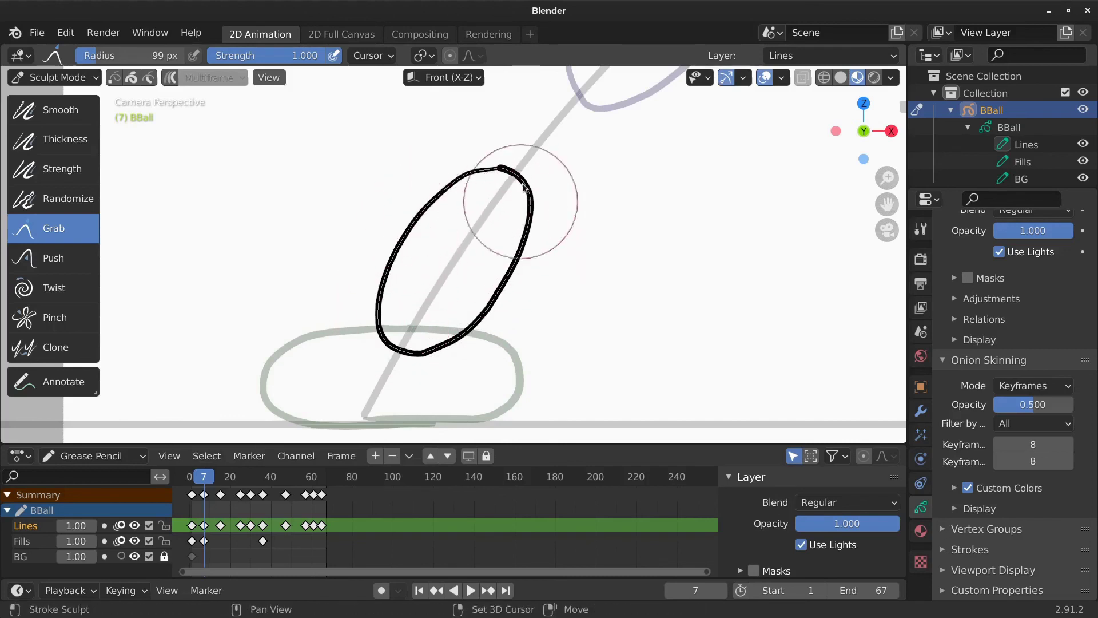
- On frame 15, reshape the ball with the Grab brush into a smooth stretched oval aligned along the guide arc
scroll(593, 302, "down", 2)
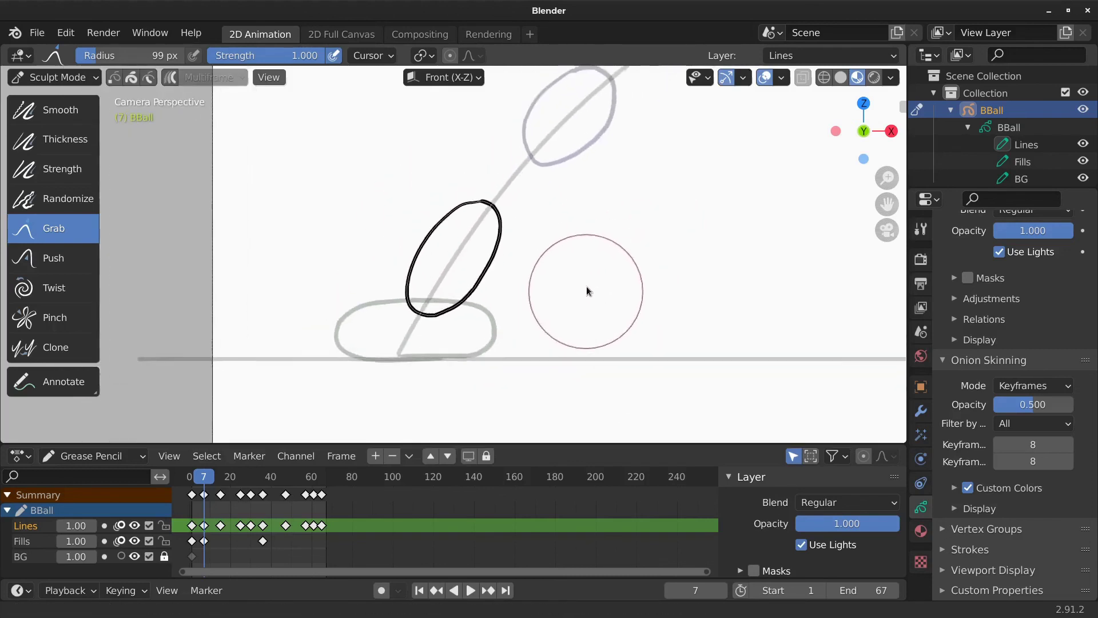
mouse_move(601, 220)
middle_mouse_down("shift")
mouse_move(499, 326)
mouse_move(474, 283)
middle_mouse_up("shift")
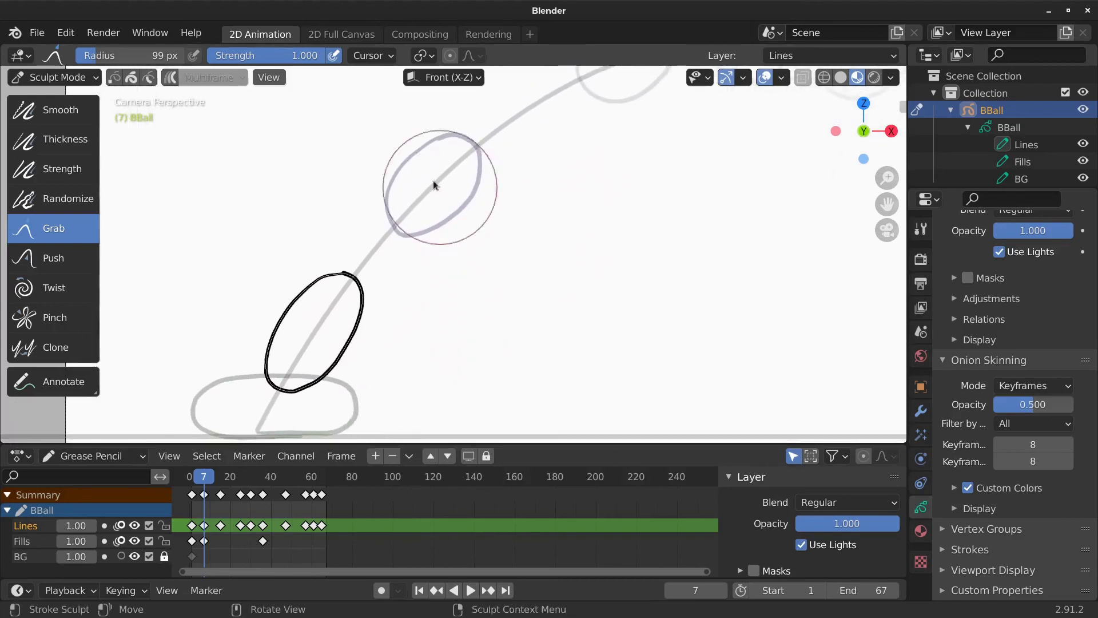
key("space")
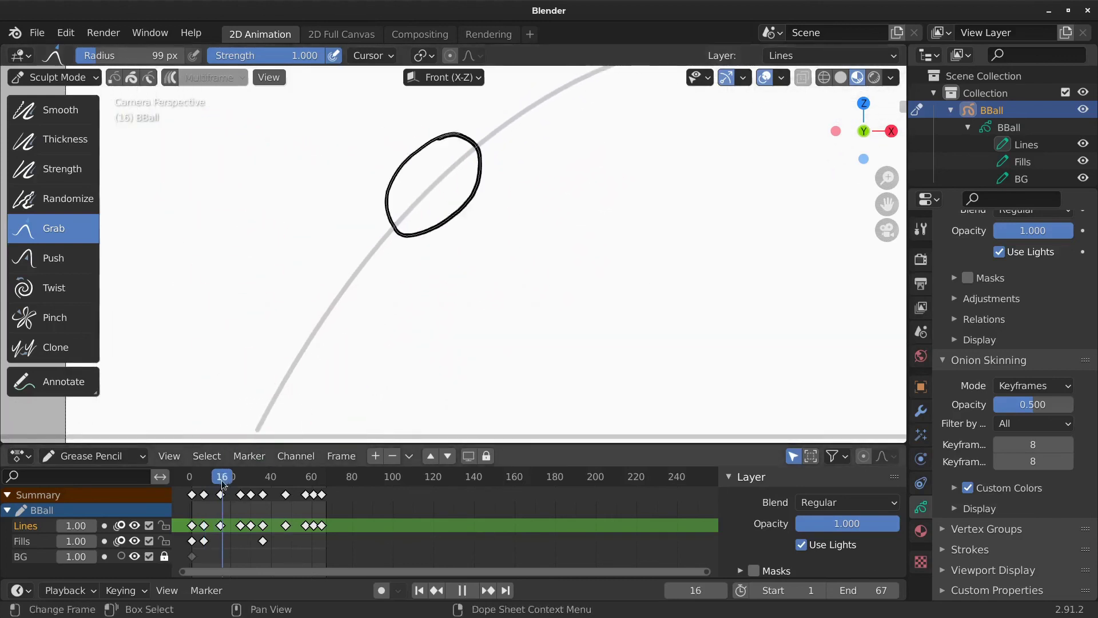
key("space")
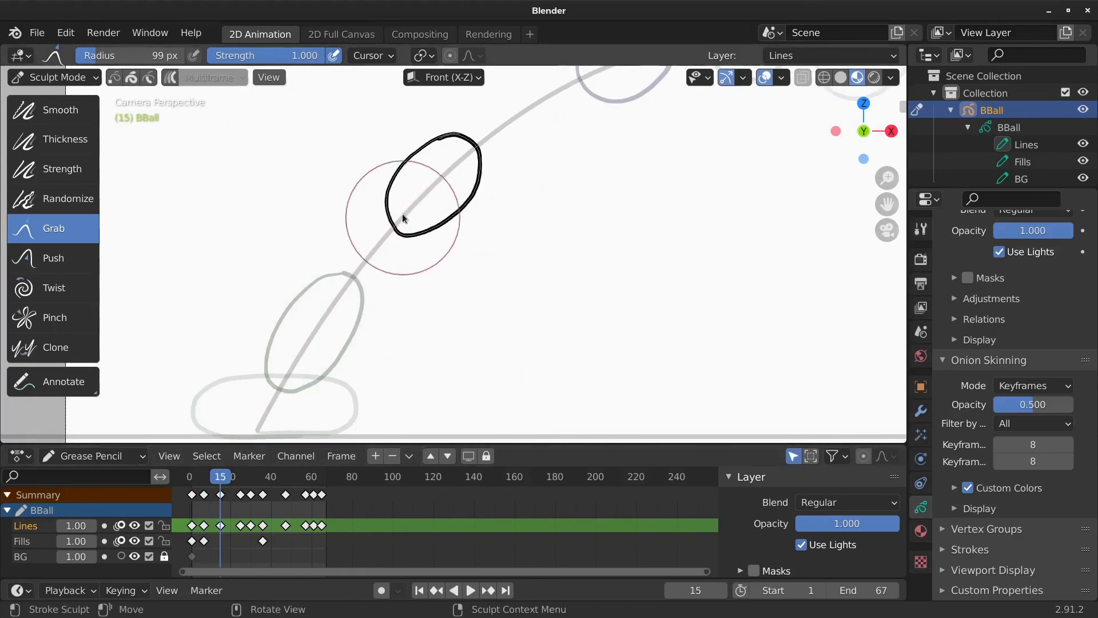
left_click_drag(395, 225, 379, 237)
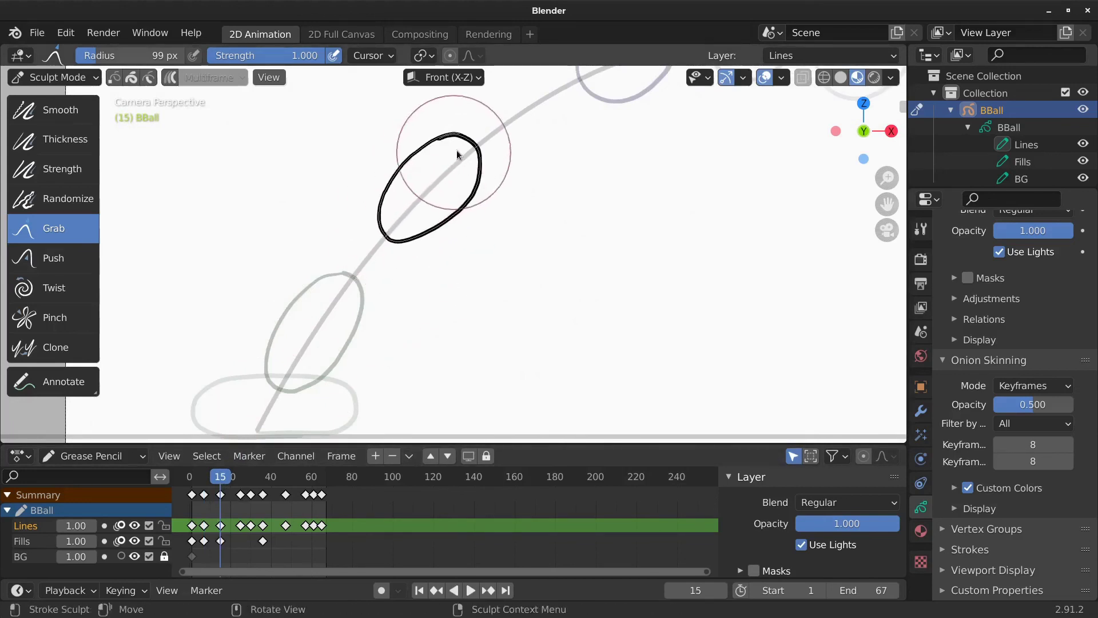
mouse_move(467, 150)
left_mouse_down()
mouse_move(466, 203)
mouse_move(479, 184)
mouse_move(458, 171)
mouse_move(410, 181)
mouse_move(409, 165)
left_mouse_up()
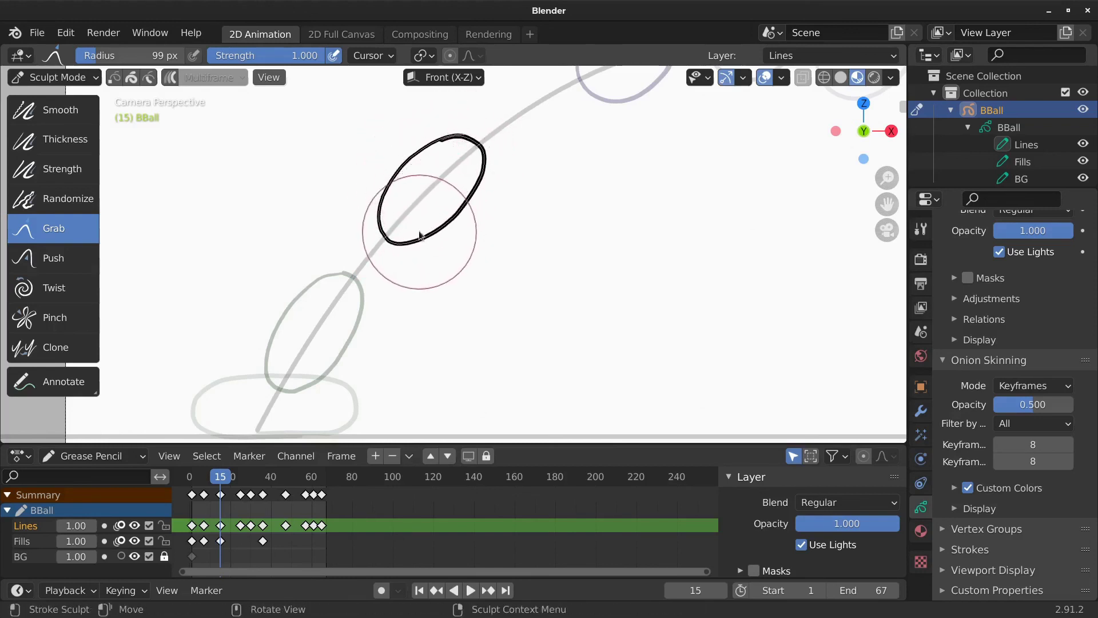
mouse_move(452, 197)
left_mouse_down()
mouse_move(467, 171)
mouse_move(451, 159)
mouse_move(465, 154)
left_mouse_up()
mouse_move(413, 182)
left_mouse_down()
mouse_move(451, 149)
mouse_move(463, 196)
left_mouse_up()
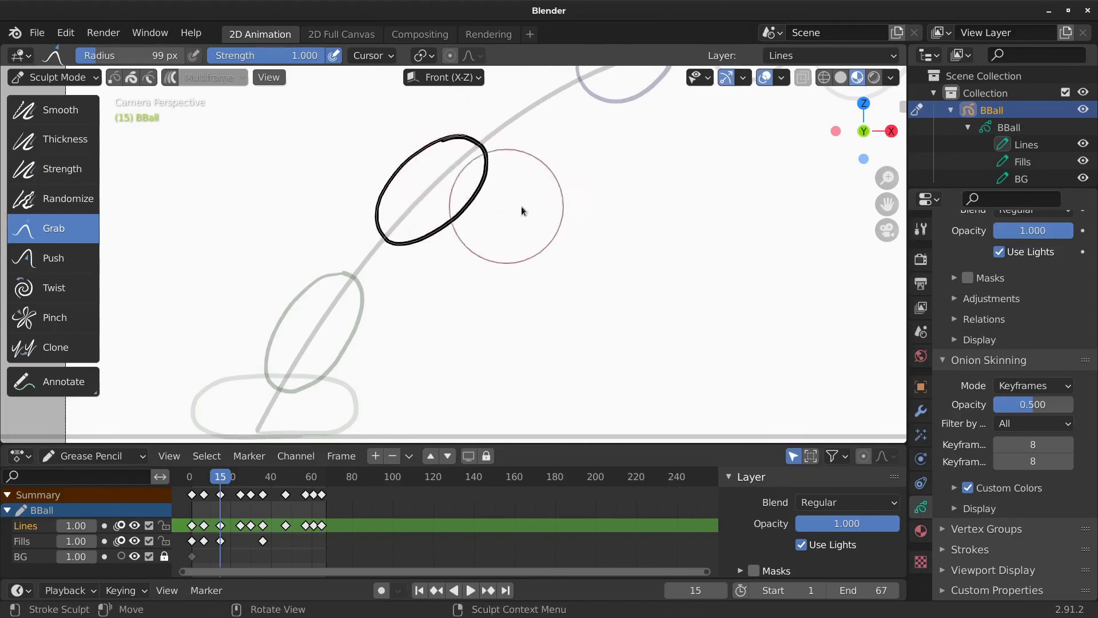
- On frame 25, pull the ball's outline with the Grab brush into a larger, rounder circle
middle_click_drag(565, 190, 473, 246, "ctrl")
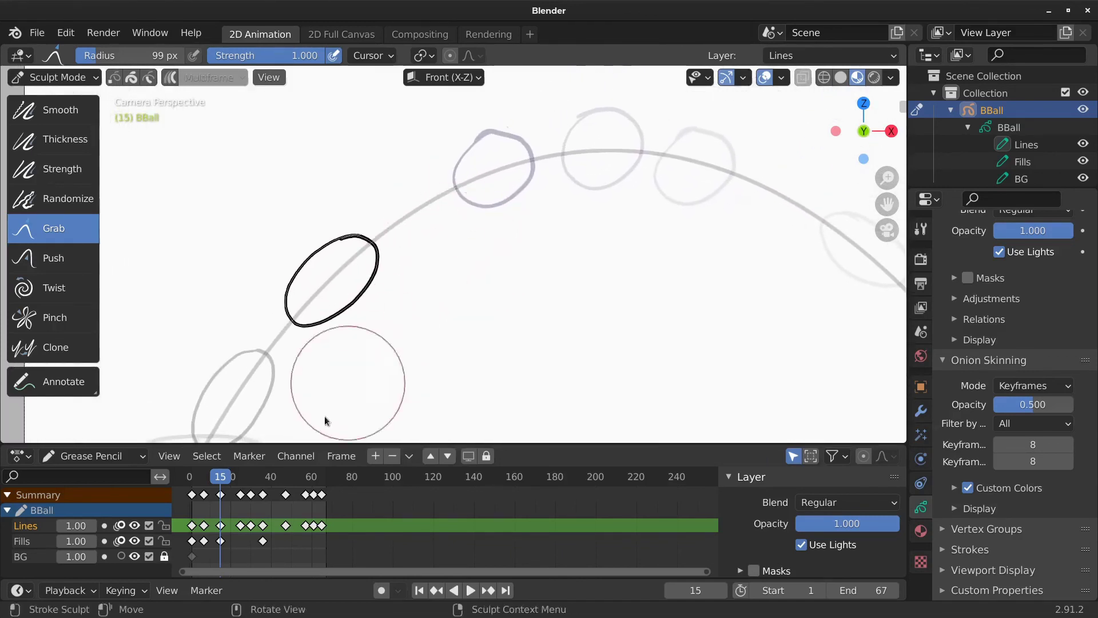
left_click_drag(224, 479, 240, 484)
mouse_move(471, 160)
left_mouse_down()
mouse_move(466, 153)
mouse_move(500, 132)
mouse_move(525, 177)
mouse_move(515, 189)
mouse_move(498, 197)
mouse_move(449, 168)
mouse_move(529, 160)
mouse_move(483, 135)
mouse_move(510, 134)
mouse_move(468, 143)
mouse_move(504, 139)
left_mouse_up()
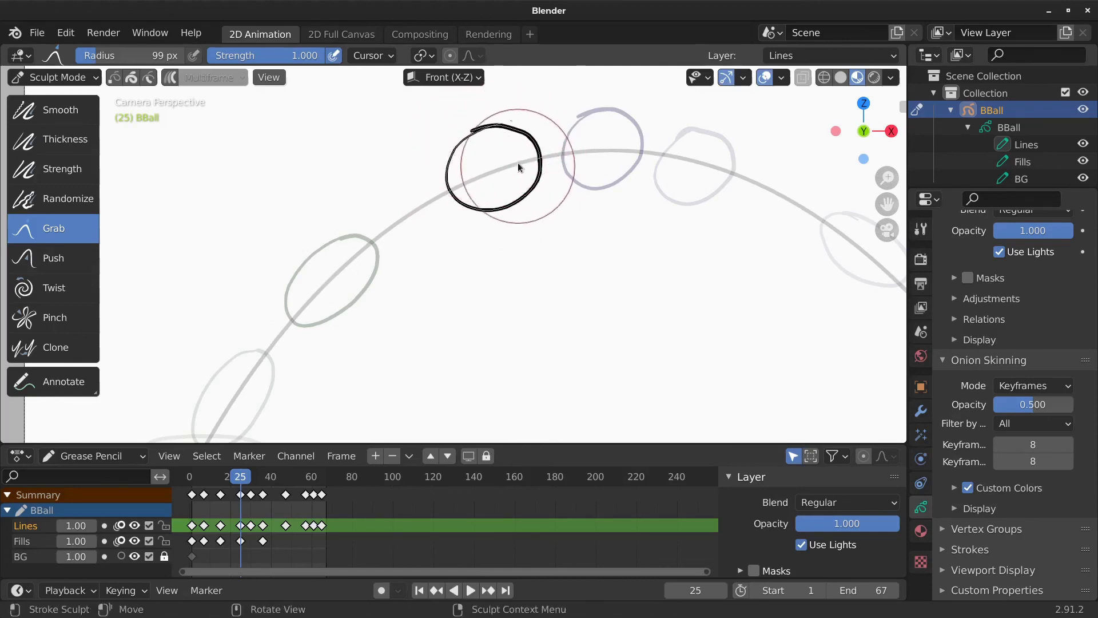
mouse_move(510, 180)
left_mouse_down()
mouse_move(504, 192)
mouse_move(473, 191)
mouse_move(468, 174)
left_mouse_up()
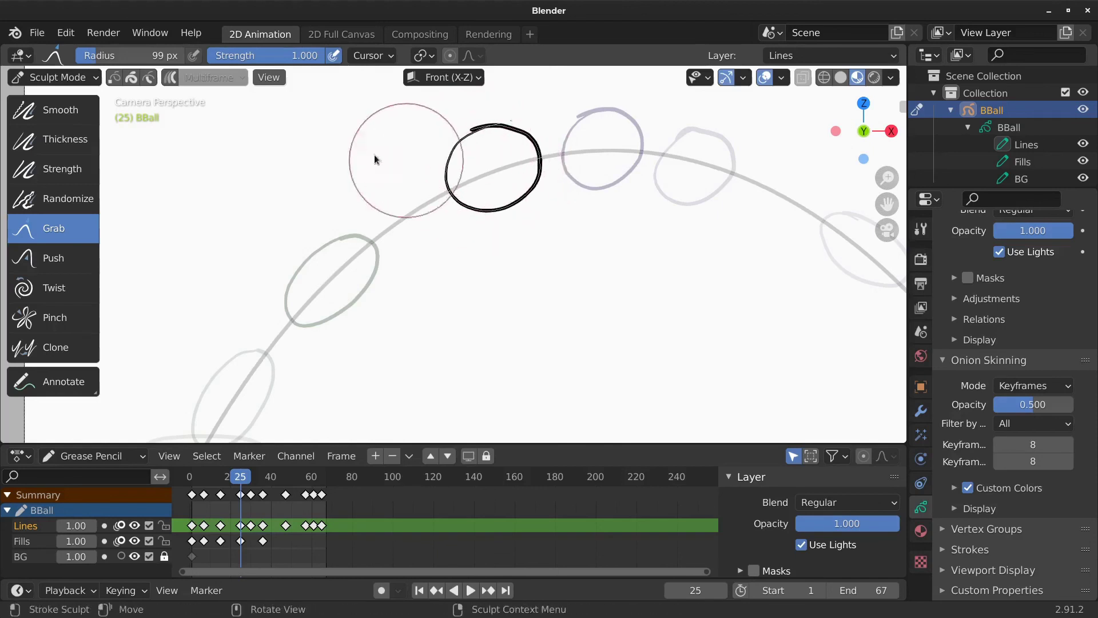
- Lower the Thickness brush strength to 0.212 and thicken the thin line at the upper left of the frame 25 ball
left_click(60, 139)
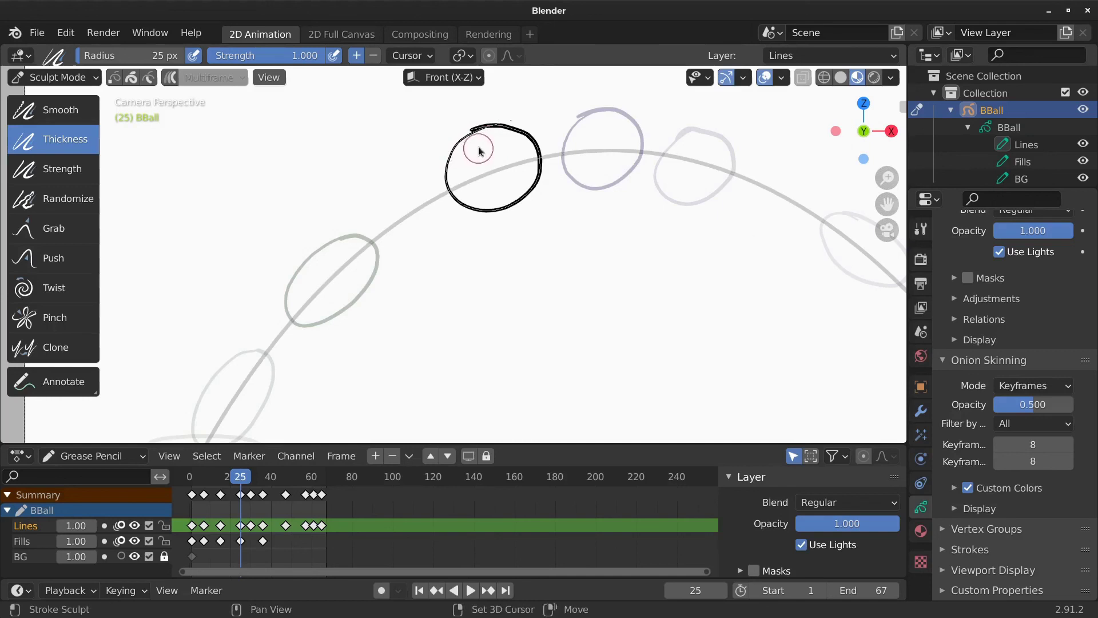
key("shift+f")
left_click(368, 120)
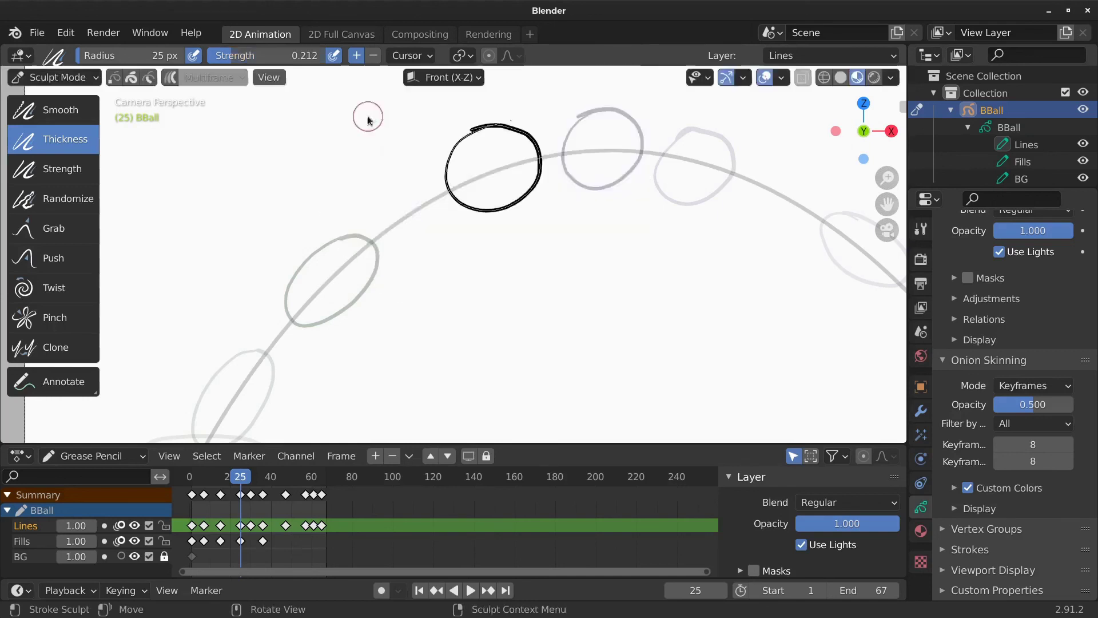
mouse_move(456, 147)
left_mouse_down()
mouse_move(477, 126)
mouse_move(464, 146)
left_mouse_up()
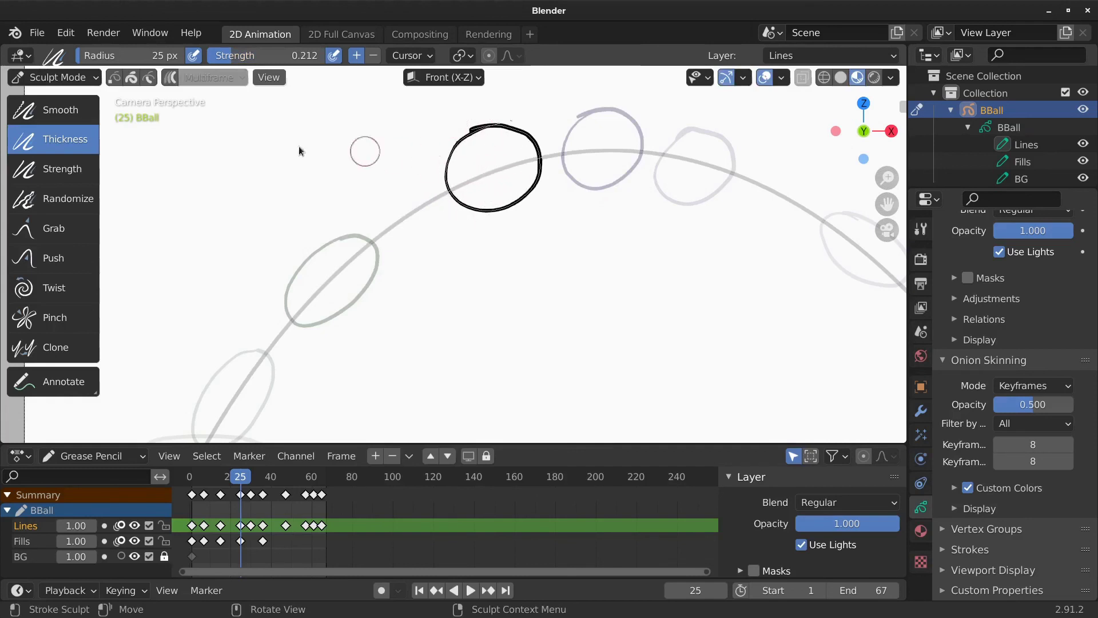
- On frame 30, enlarge and round out the ball at the peak of the arc with the Grab brush
left_click(80, 238)
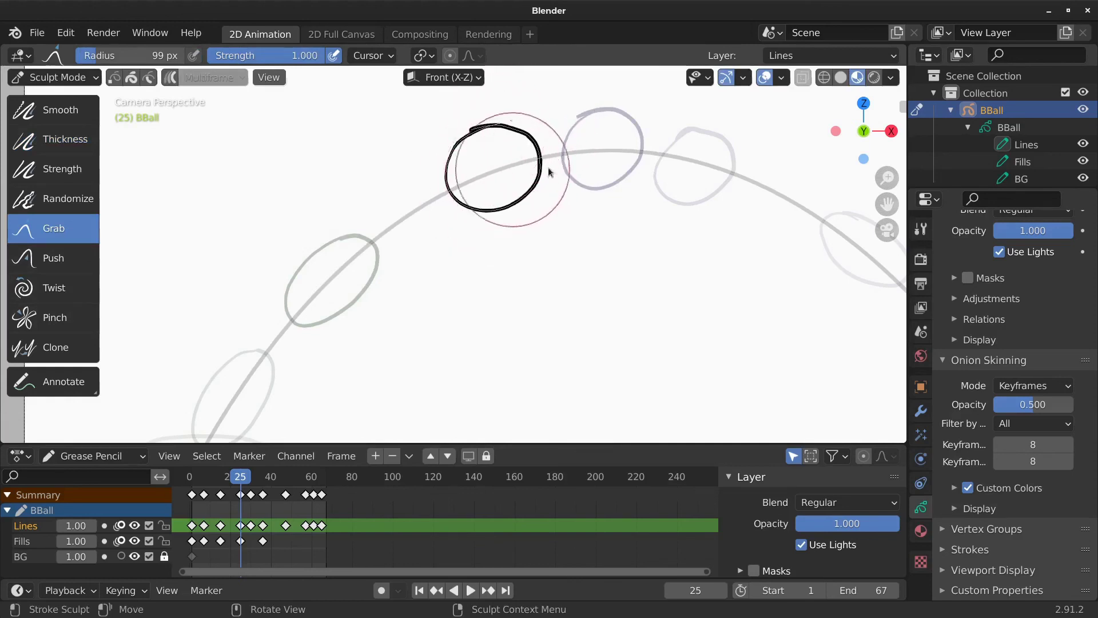
mouse_move(609, 205)
middle_mouse_down("shift")
mouse_move(568, 203)
mouse_move(478, 242)
middle_mouse_up("shift")
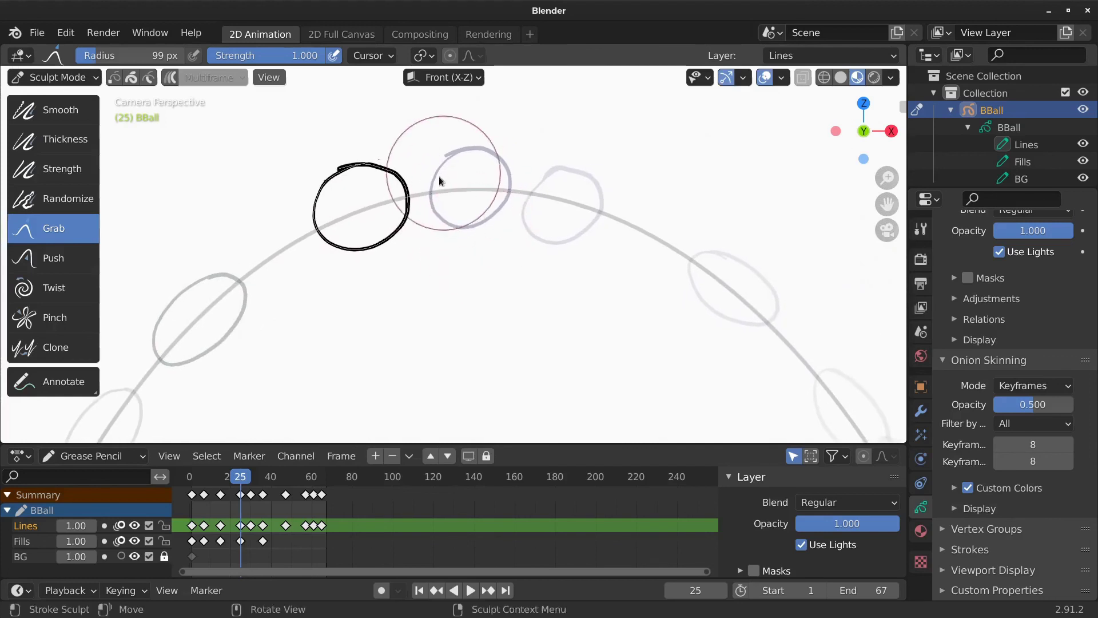
key("space")
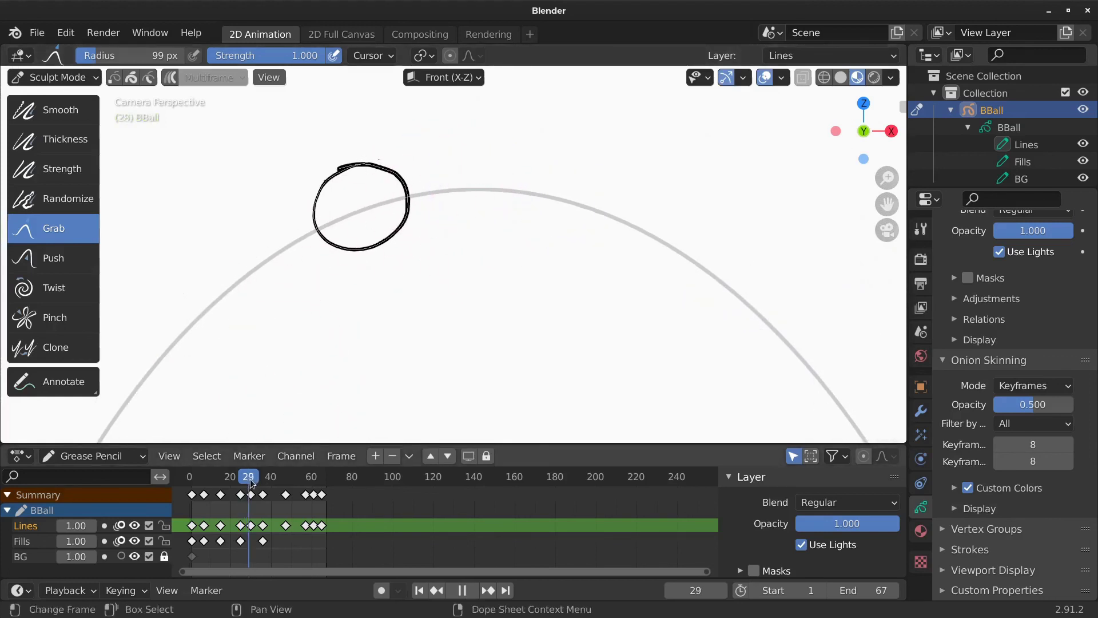
key("space")
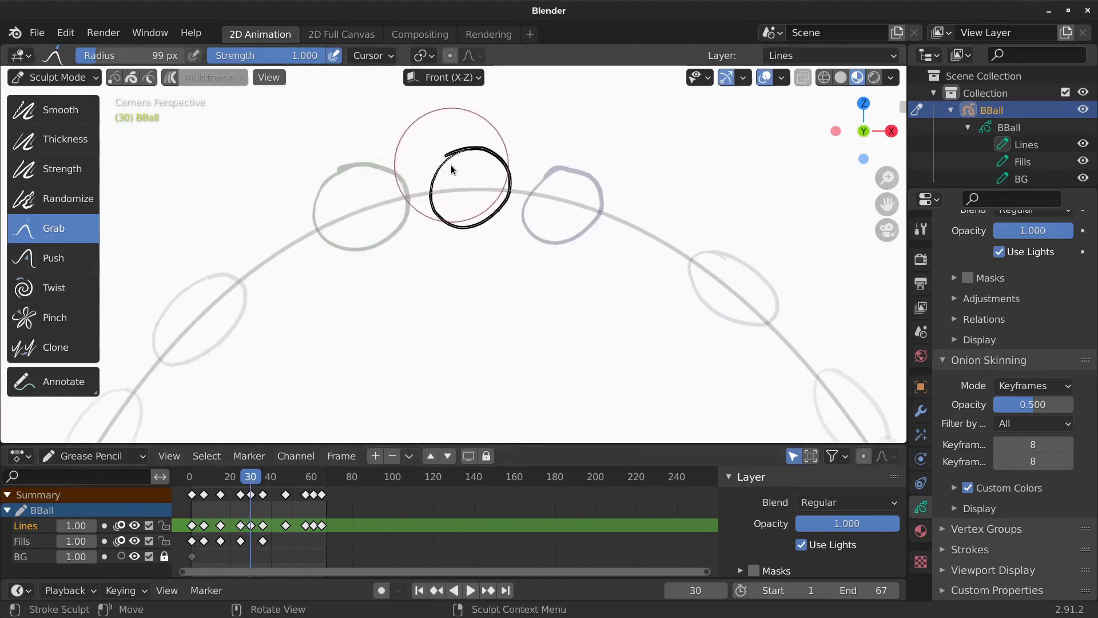
mouse_move(446, 170)
left_mouse_down()
mouse_move(439, 113)
mouse_move(496, 156)
mouse_move(509, 150)
mouse_move(522, 179)
mouse_move(503, 222)
mouse_move(483, 218)
left_mouse_up()
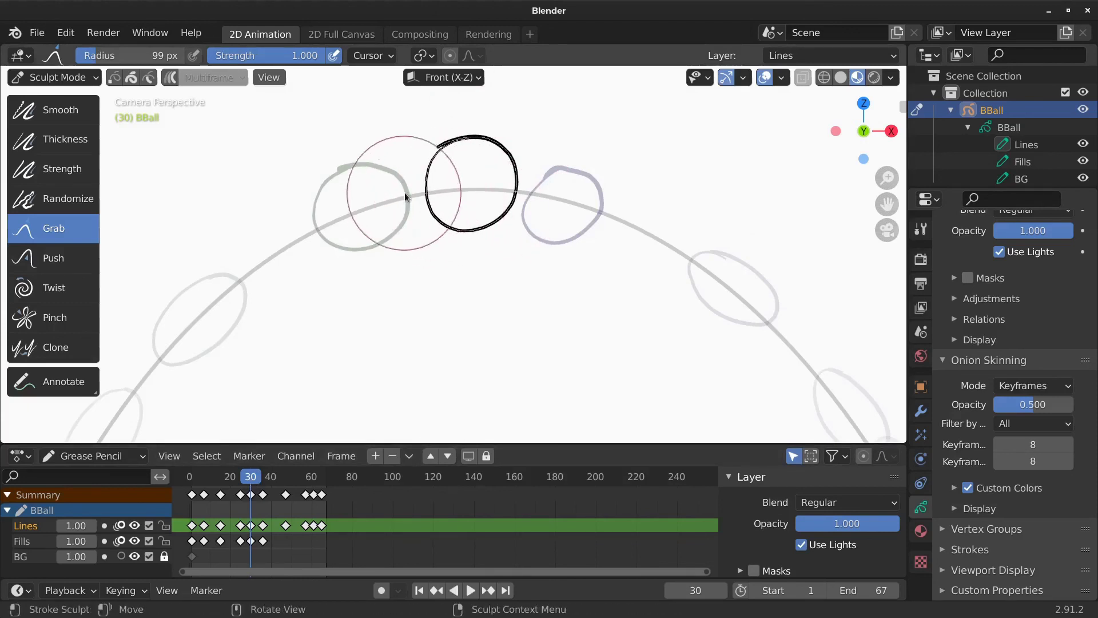
left_click(441, 155)
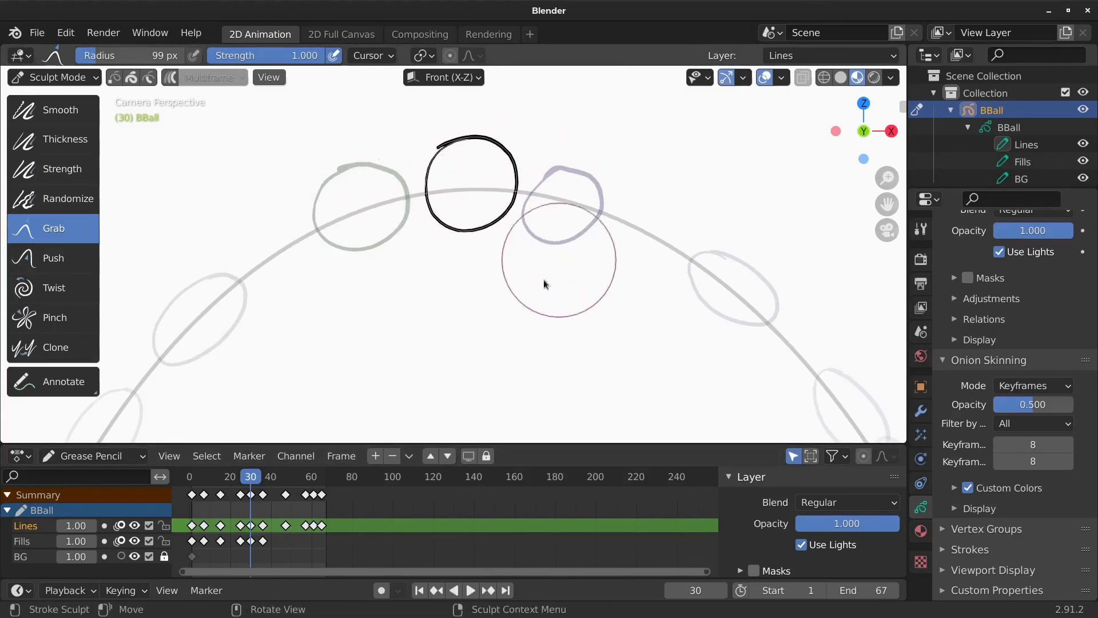
- On frame 36, smooth the bump at the ball's top and round its outline with the Grab brush
left_click(261, 483)
left_click_drag(260, 483, 262, 482)
mouse_move(548, 183)
left_mouse_down()
mouse_move(578, 174)
mouse_move(593, 198)
mouse_move(583, 216)
mouse_move(602, 197)
left_mouse_up()
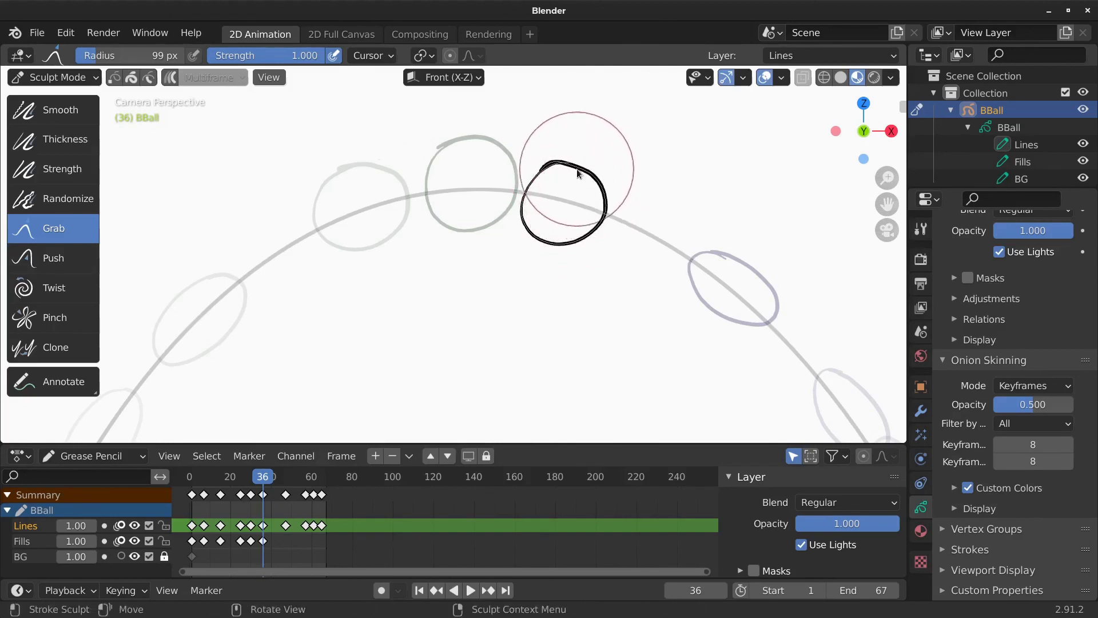
mouse_move(544, 170)
left_mouse_down()
mouse_move(533, 174)
mouse_move(545, 171)
left_mouse_up()
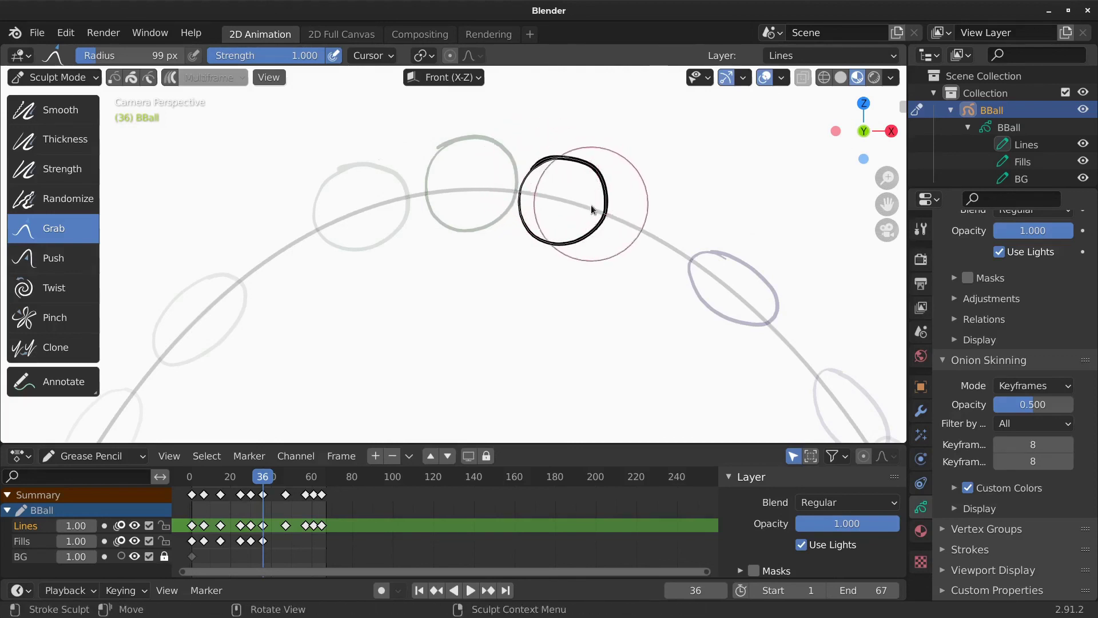
left_click_drag(592, 204, 595, 183)
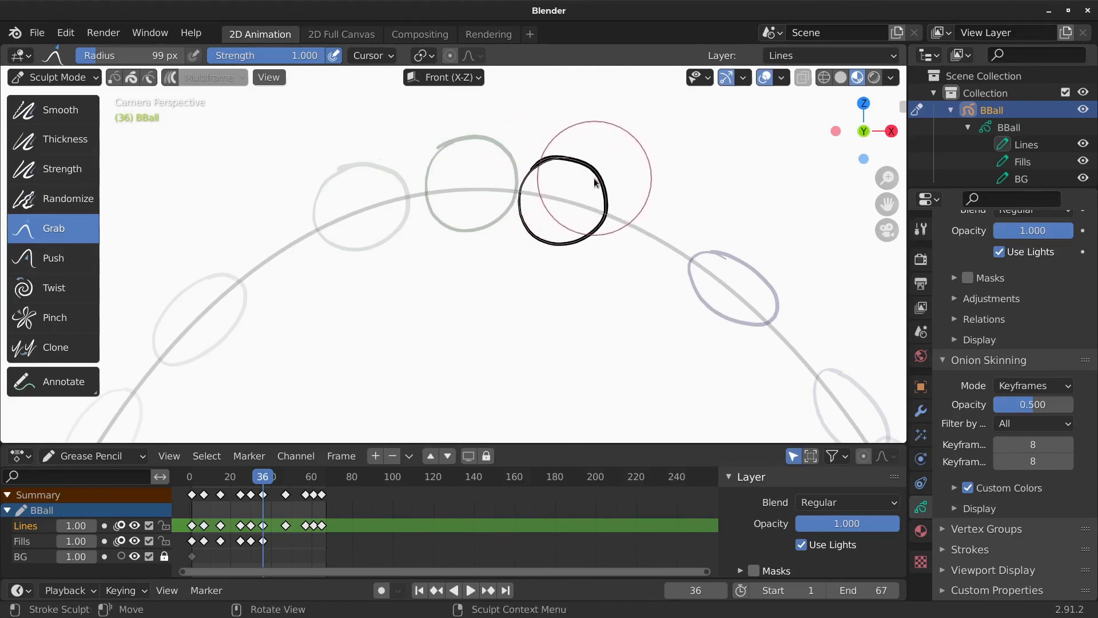
- On frame 47, even out the falling ball into a smooth oval along the arc with the Grab brush
middle_click_drag(660, 300, 407, 236, "shift")
left_click_drag(263, 478, 286, 482)
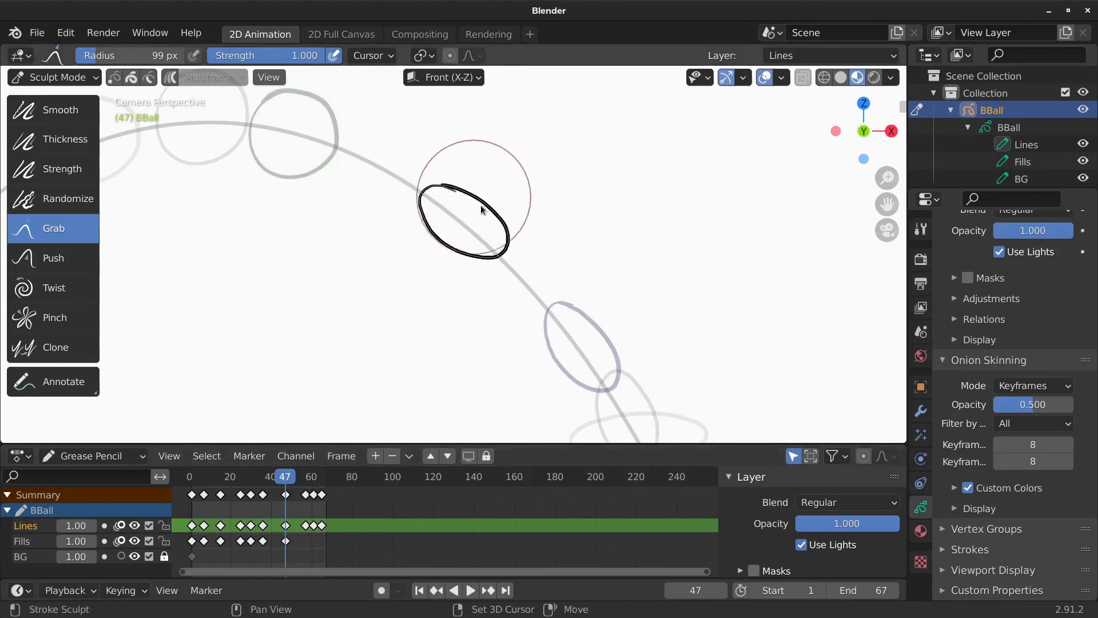
mouse_move(480, 205)
left_mouse_down()
mouse_move(450, 218)
mouse_move(457, 191)
mouse_move(422, 184)
mouse_move(423, 216)
mouse_move(429, 191)
mouse_move(482, 235)
mouse_move(484, 212)
mouse_move(445, 180)
mouse_move(488, 215)
mouse_move(478, 246)
mouse_move(428, 222)
left_mouse_up()
- On frame 57, lengthen the ball up along the guide arc into a longer stretched oval with Grab
scroll(503, 235, "down", 1)
mouse_move(512, 241)
middle_mouse_down("ctrl")
mouse_move(519, 271)
mouse_move(509, 261)
mouse_move(571, 247)
middle_mouse_up("ctrl")
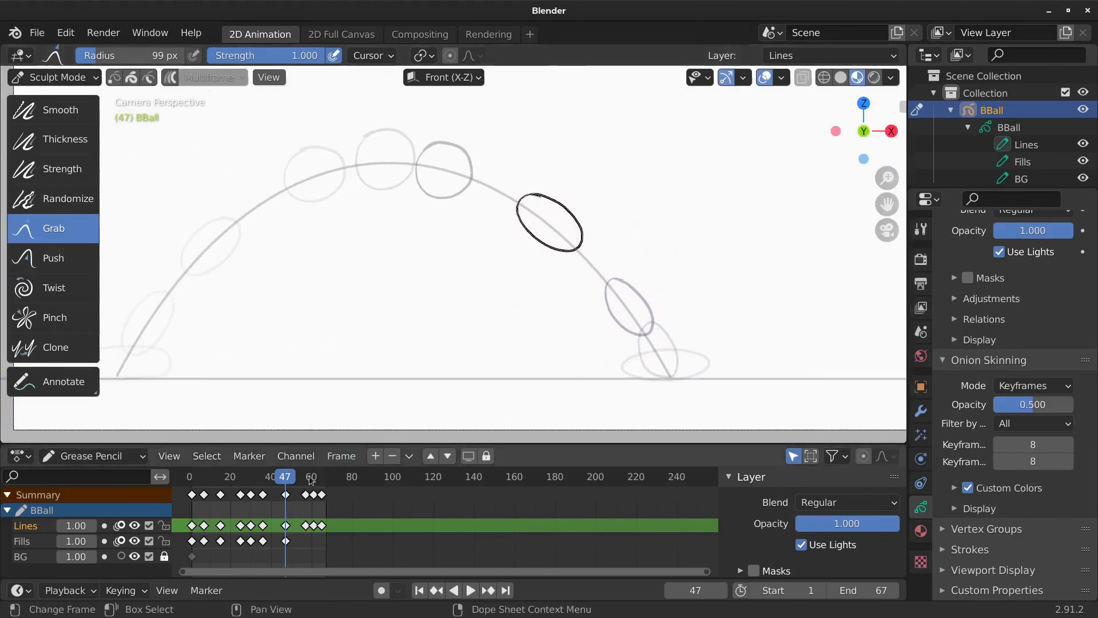
key("space")
key("space")
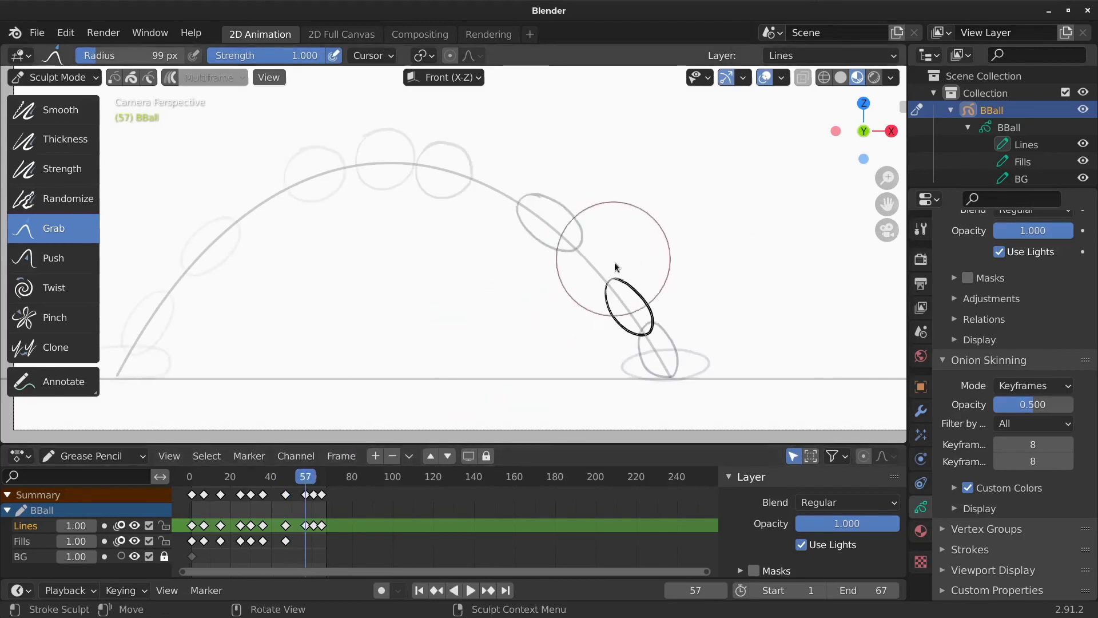
mouse_move(614, 288)
left_mouse_down()
mouse_move(605, 281)
mouse_move(645, 289)
mouse_move(608, 303)
mouse_move(598, 289)
mouse_move(605, 281)
mouse_move(621, 296)
mouse_move(624, 279)
mouse_move(640, 297)
mouse_move(633, 336)
left_mouse_up()
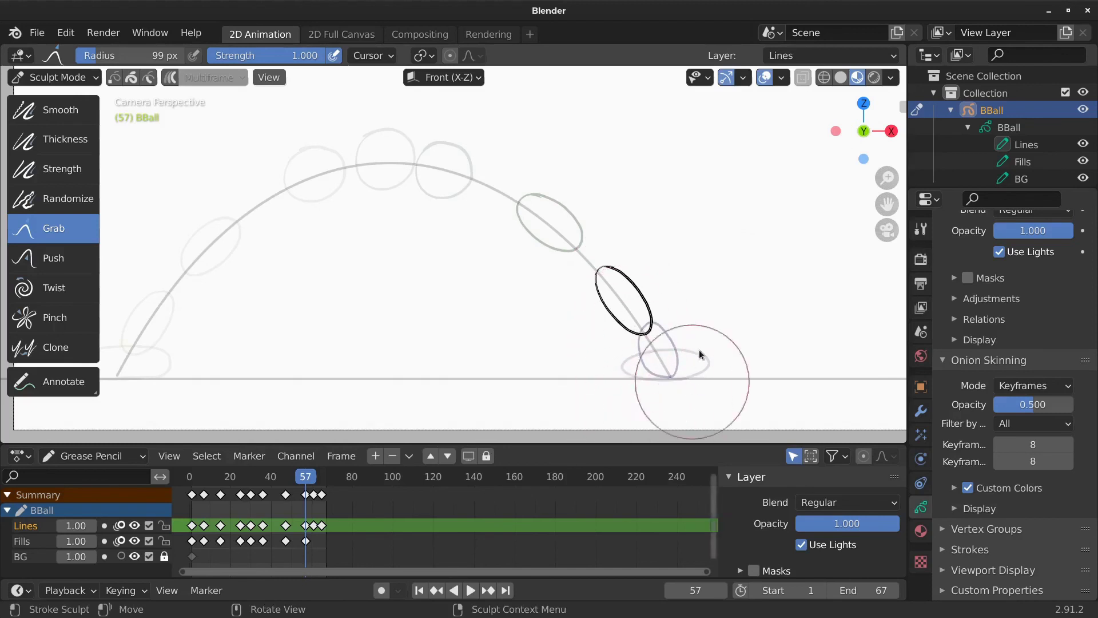
- On frame 61, stretch the ball above the landing point into a longer oval along the arc with Grab
key("space")
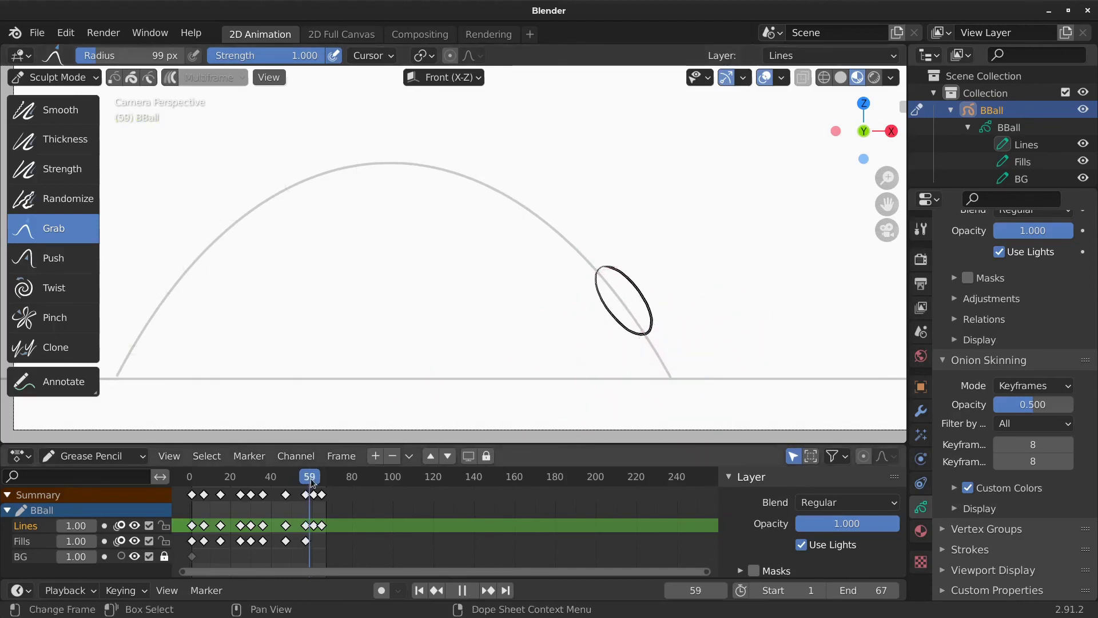
key("space")
mouse_move(646, 318)
left_mouse_down()
mouse_move(662, 328)
mouse_move(658, 343)
mouse_move(640, 316)
mouse_move(634, 347)
mouse_move(670, 369)
mouse_move(639, 316)
mouse_move(661, 332)
mouse_move(658, 369)
mouse_move(654, 337)
left_mouse_up()
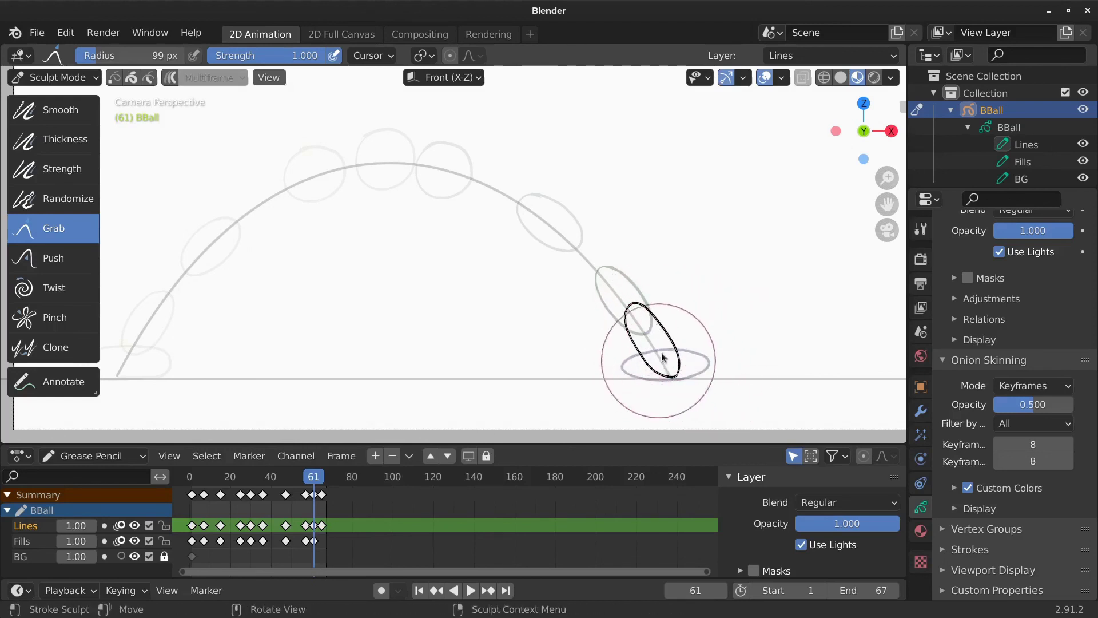
- On frame 65, fill out the squashed ball with Grab at a 59 px radius and set onion skinning to 13 keyframes before
middle_click_drag(654, 316, 726, 295, "shift")
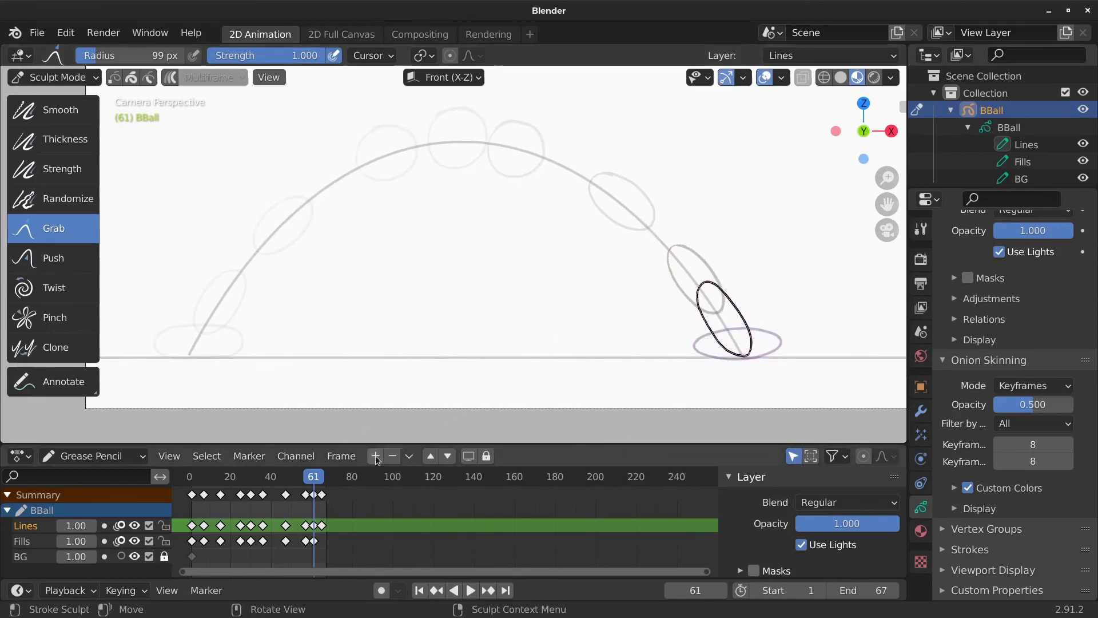
left_click(320, 478)
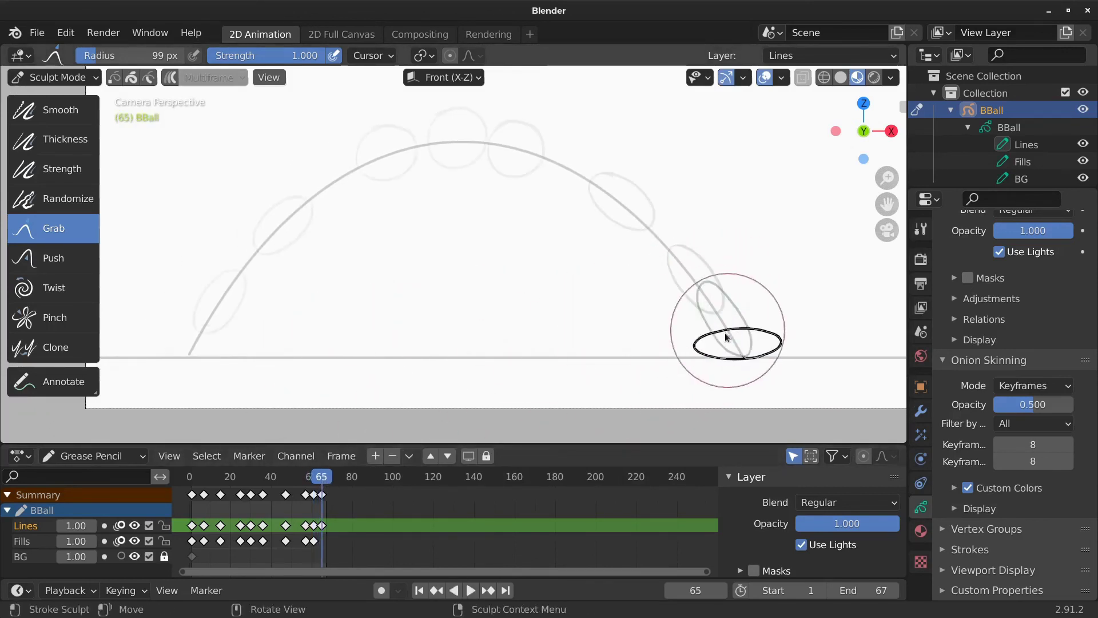
left_click_drag(722, 339, 713, 335)
key("f")
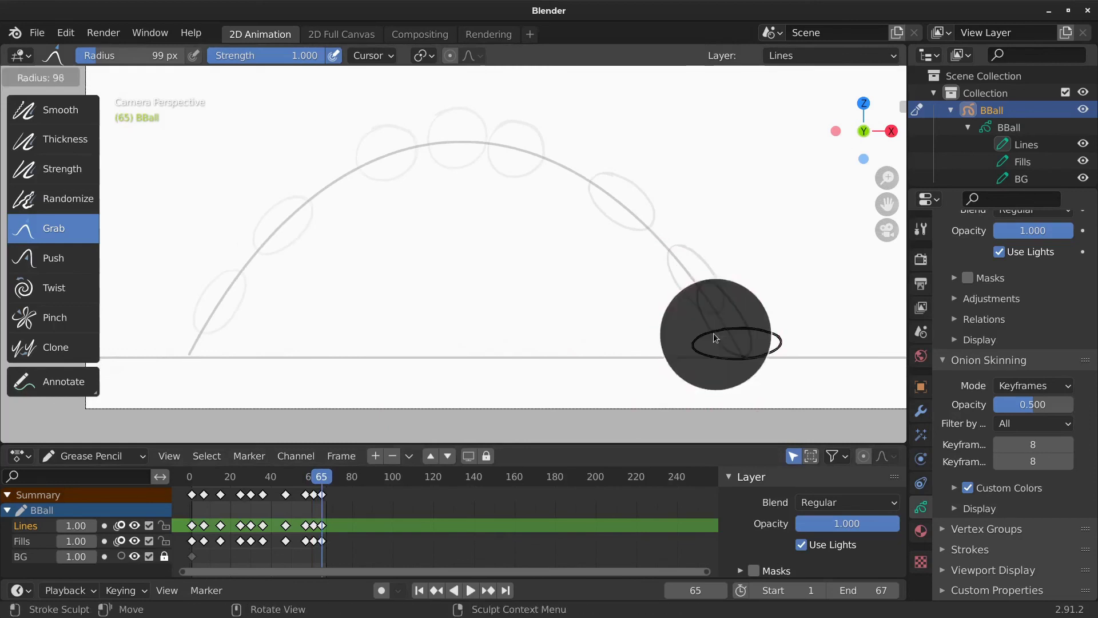
left_click(693, 339)
mouse_move(708, 336)
left_mouse_down()
mouse_move(766, 334)
mouse_move(707, 346)
mouse_move(773, 341)
left_mouse_up()
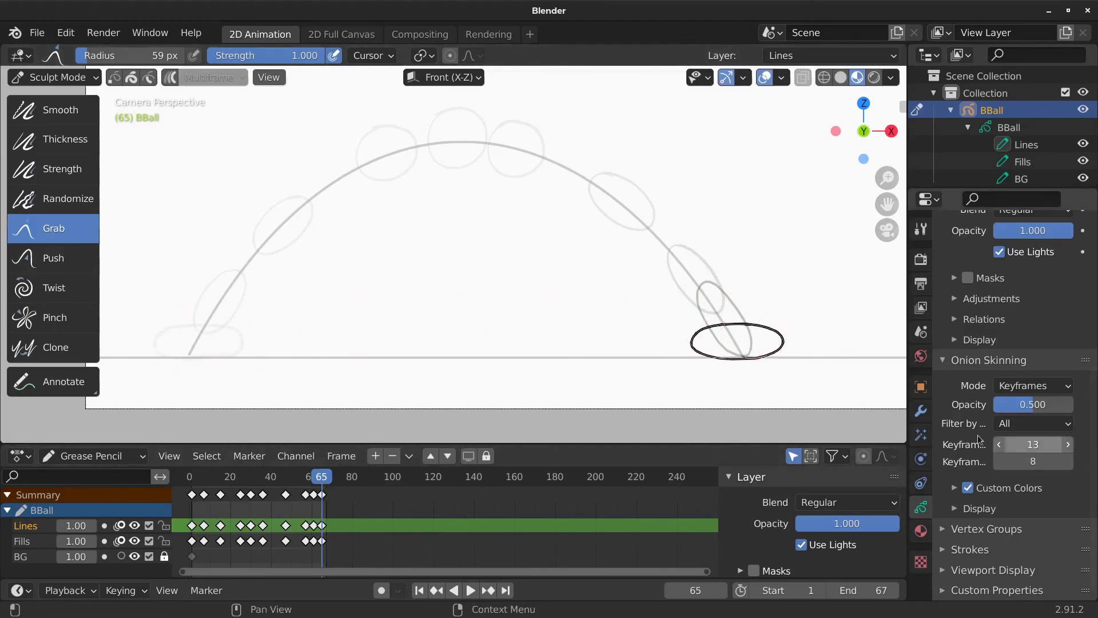
- Pull both ends of the frame 65 squashed ball slightly inward with the Grab brush and play back the animation
left_click_drag(695, 352, 698, 342)
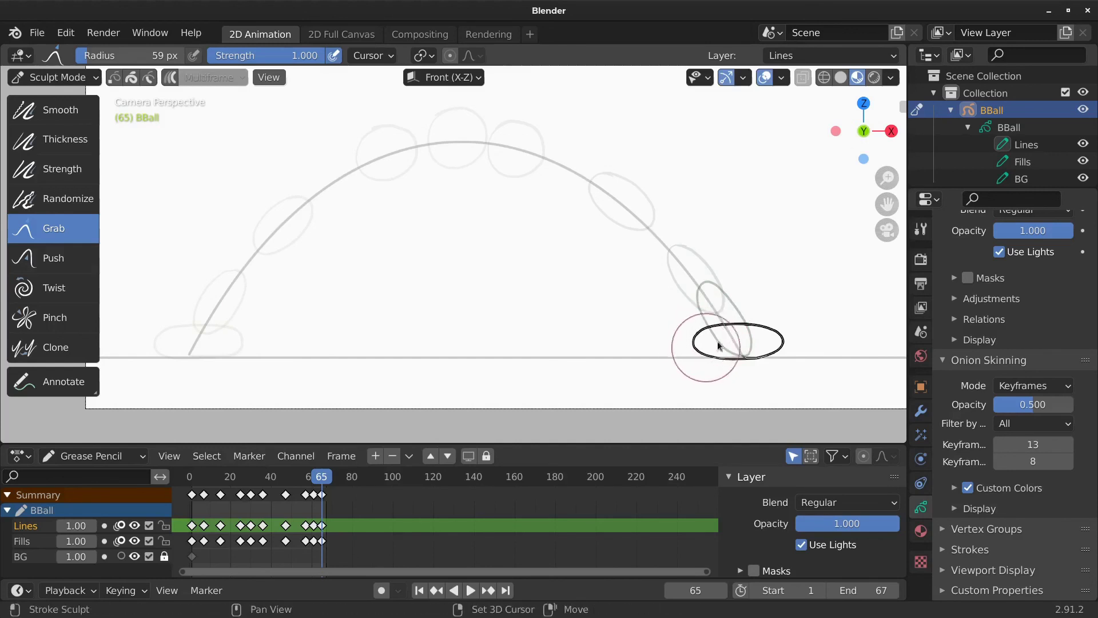
left_click_drag(779, 350, 772, 339)
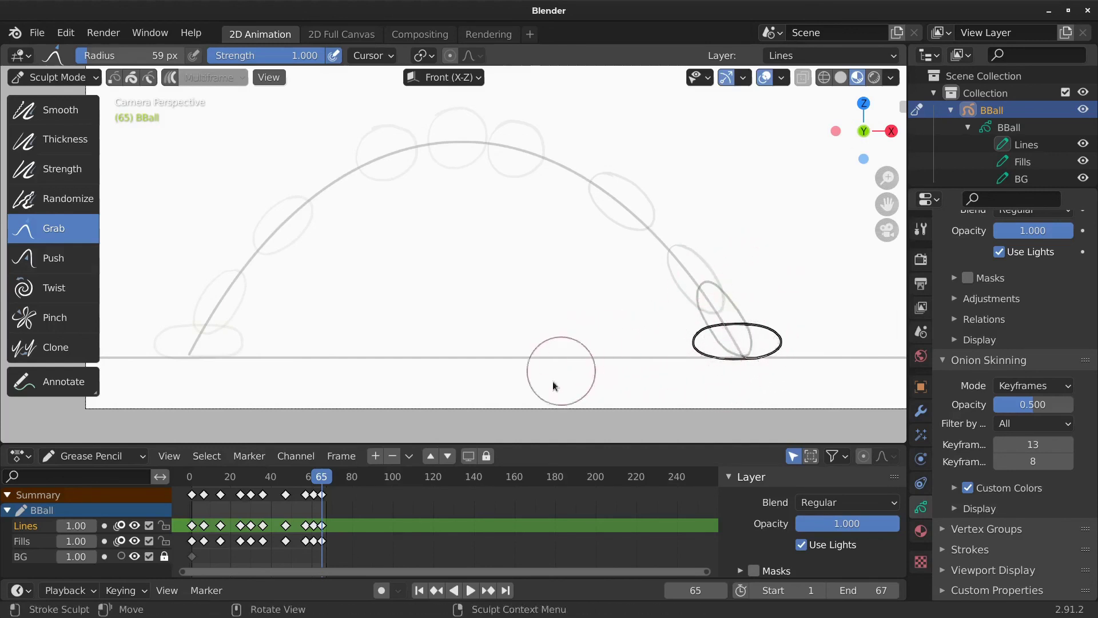
key("space")
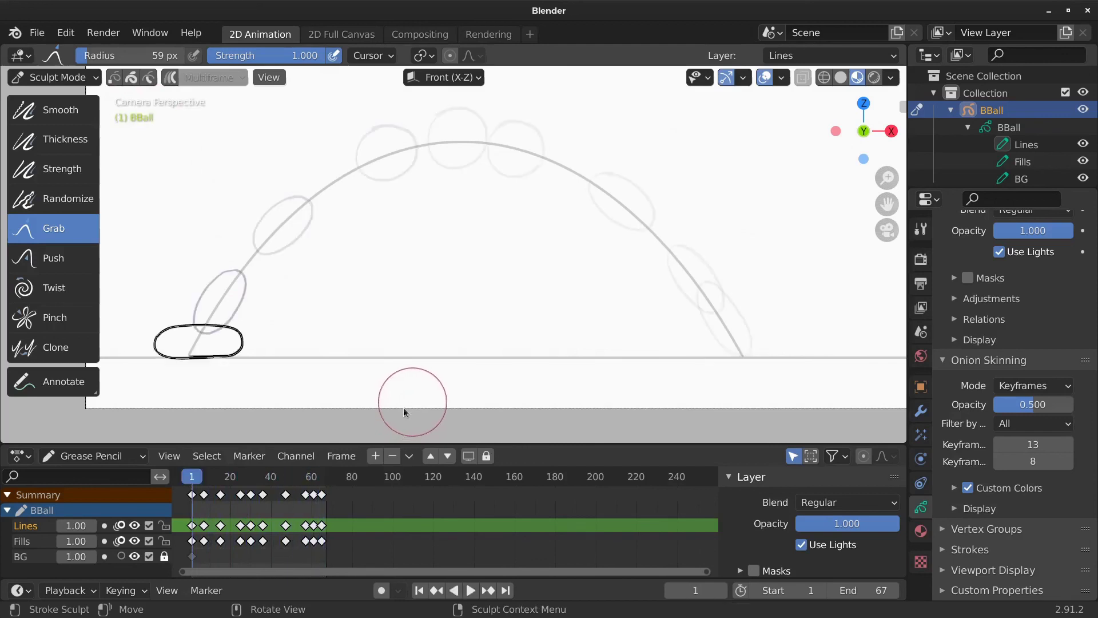
- Scale down the spacing of all keyframes after frame 1 so the last one falls on frame 49
key("Escape")
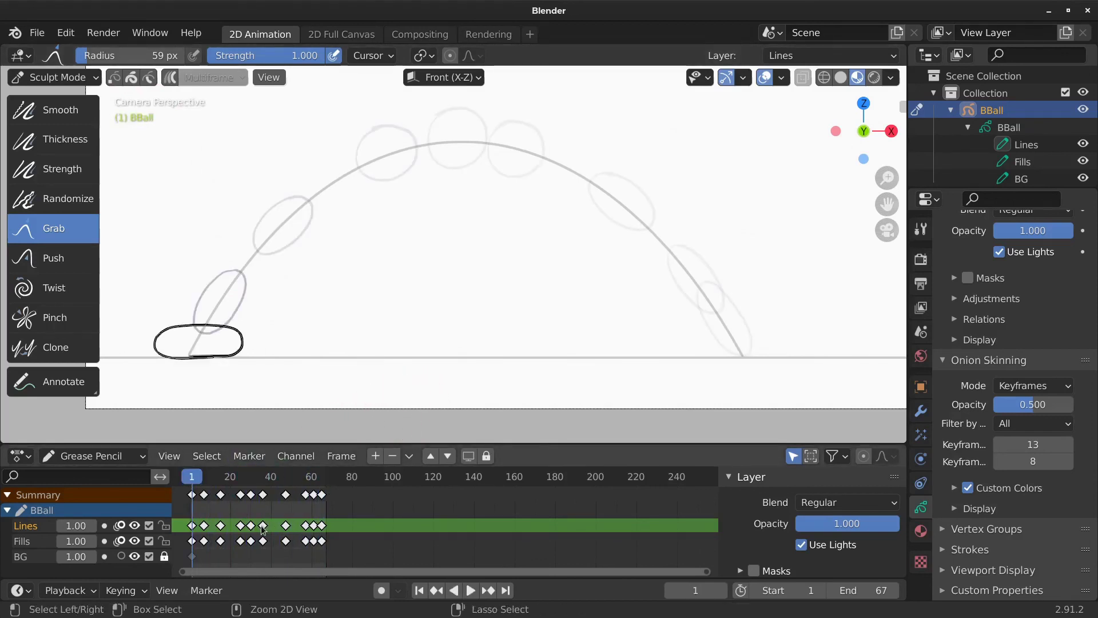
middle_click_drag(265, 527, 528, 532, "ctrl")
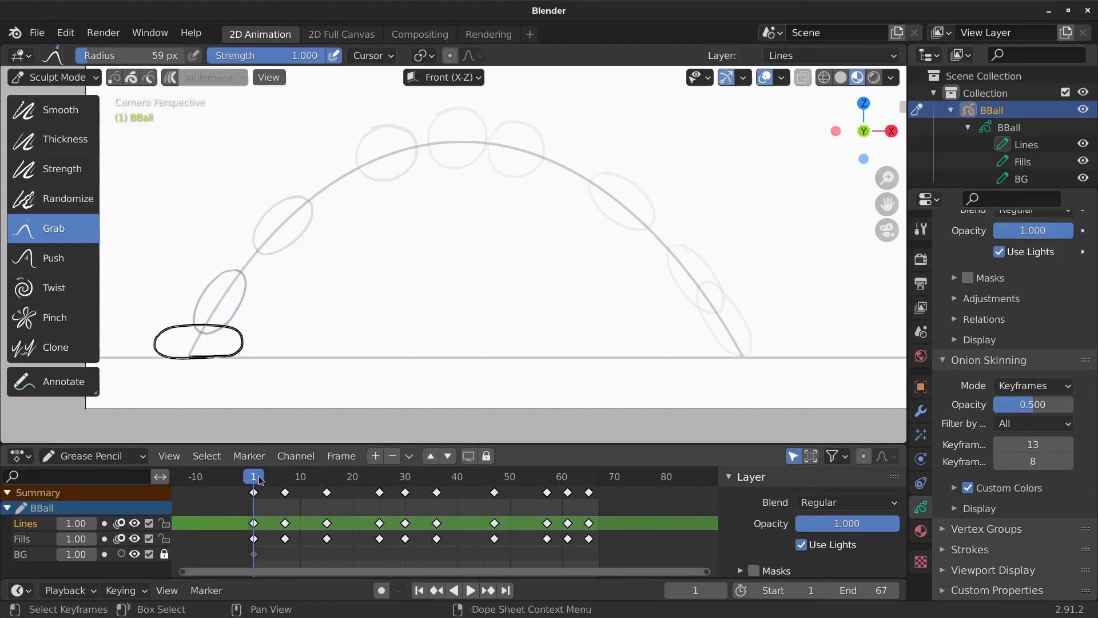
key("space")
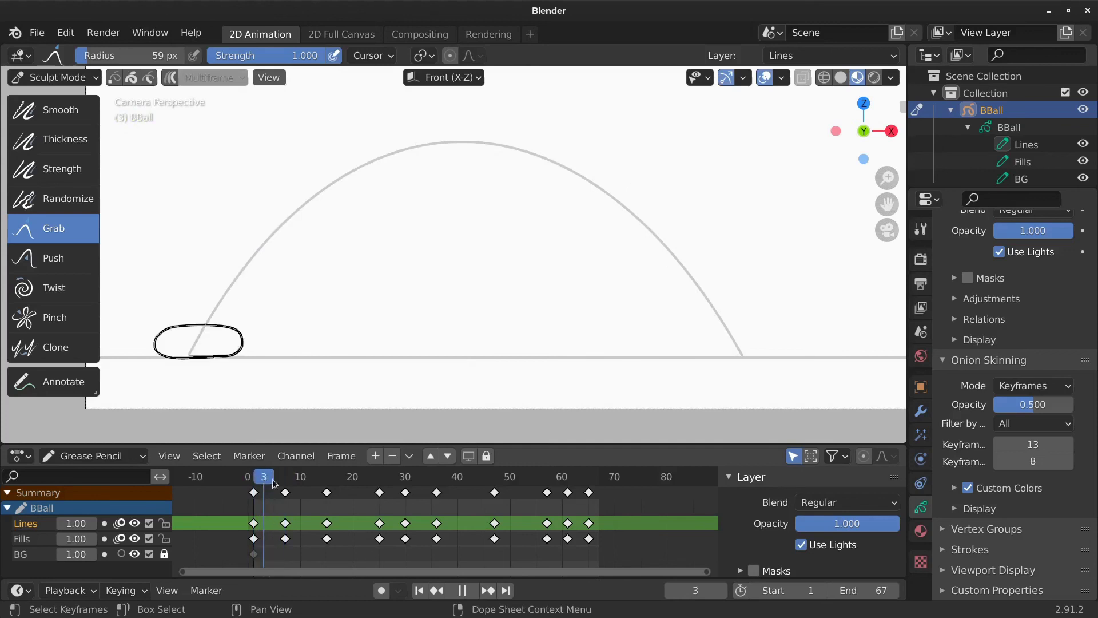
key("space")
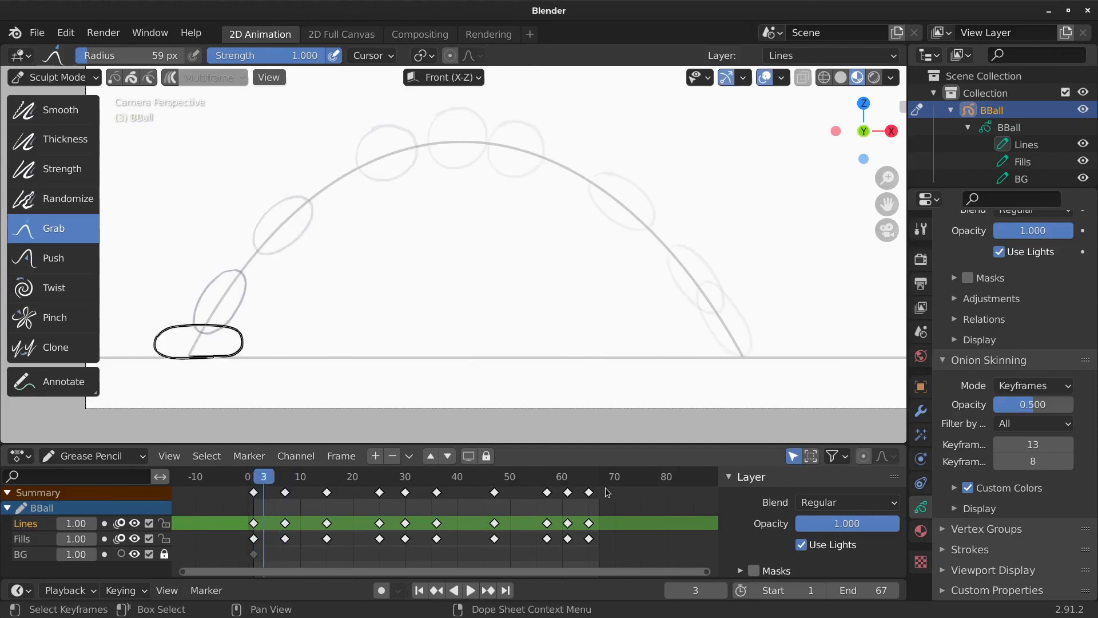
left_click_drag(608, 492, 270, 553)
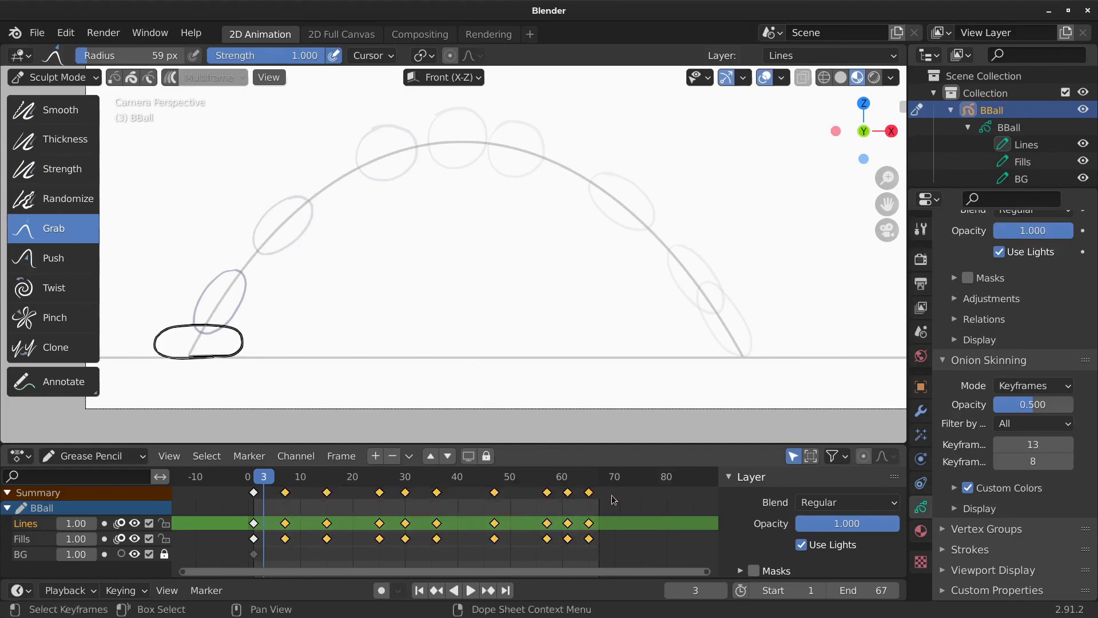
key("s")
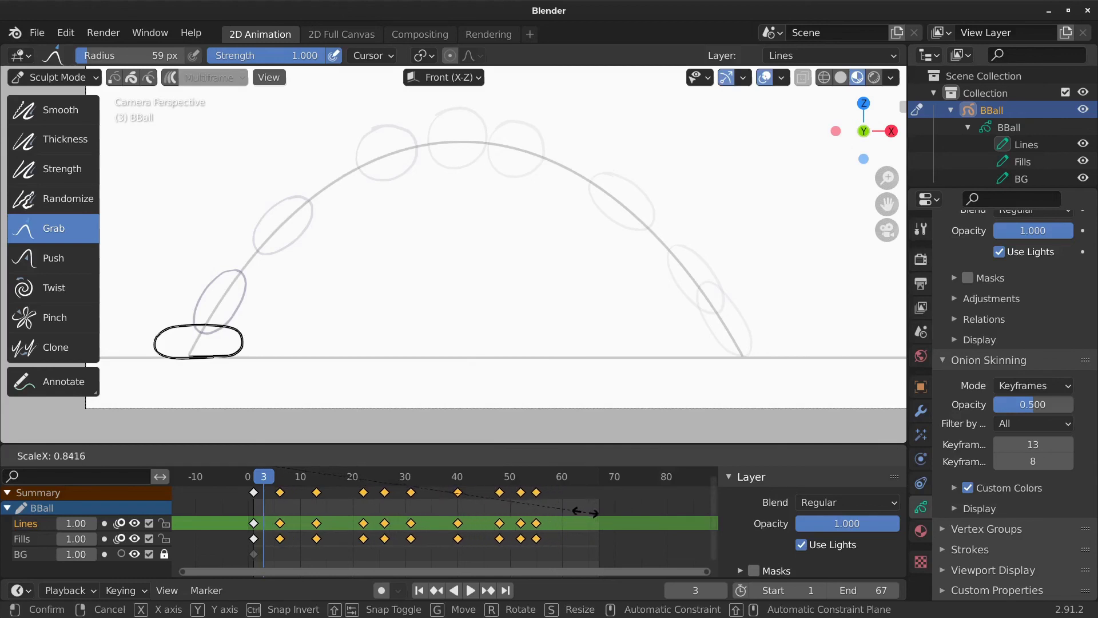
left_click(548, 513)
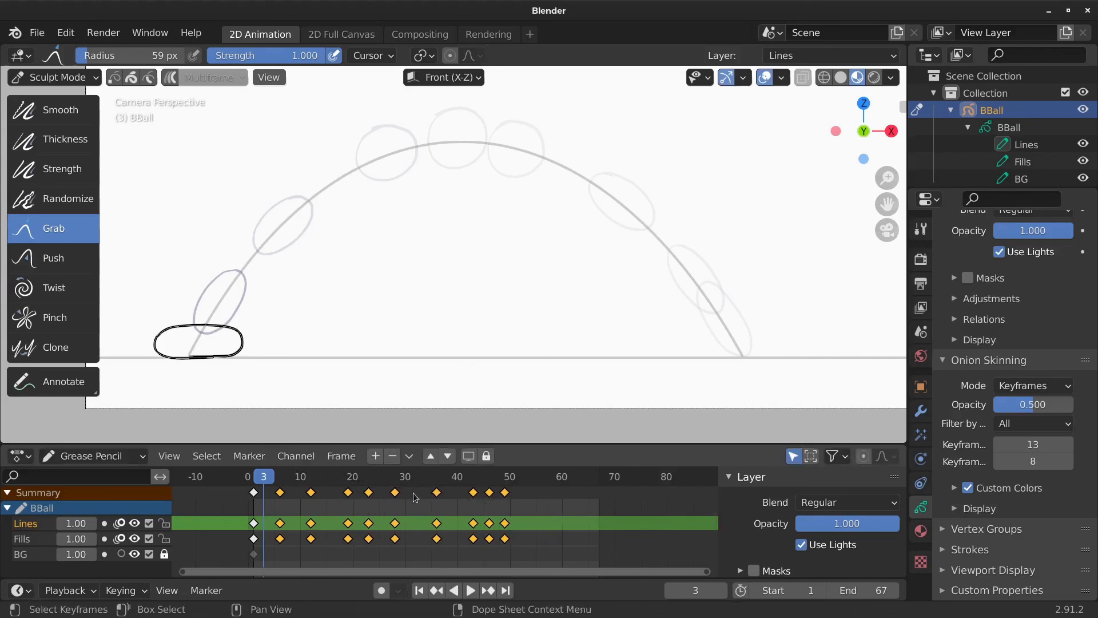
- Retime the individual keyframes on either side of frames 23 and 28 to frames 5, 10, 18, 33, 37, 40 and 42
left_click(280, 492)
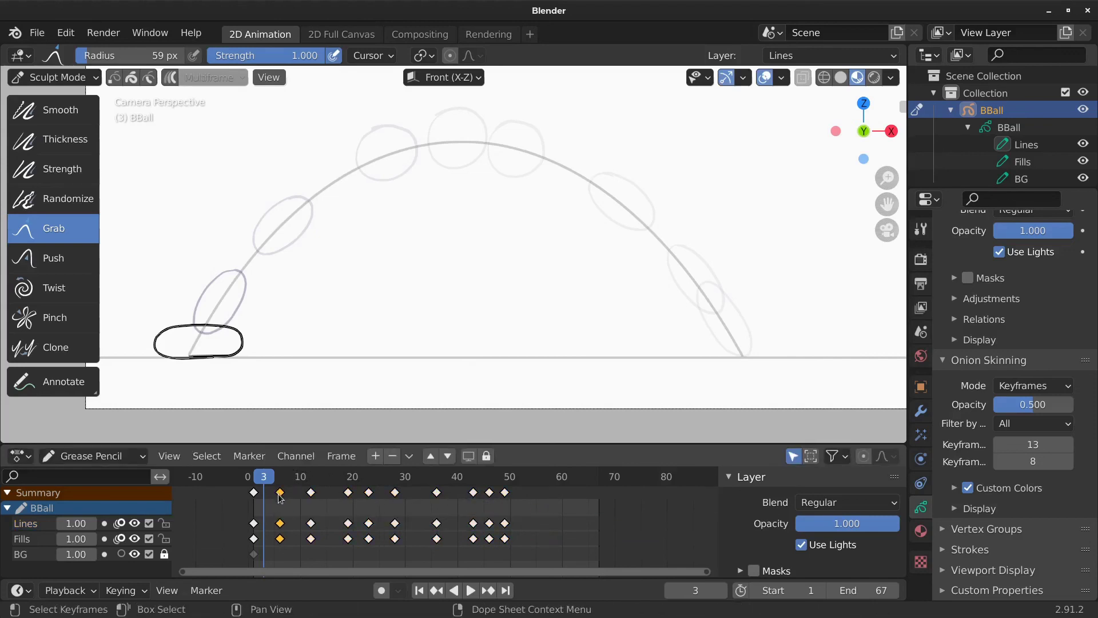
left_click_drag(275, 495, 343, 494)
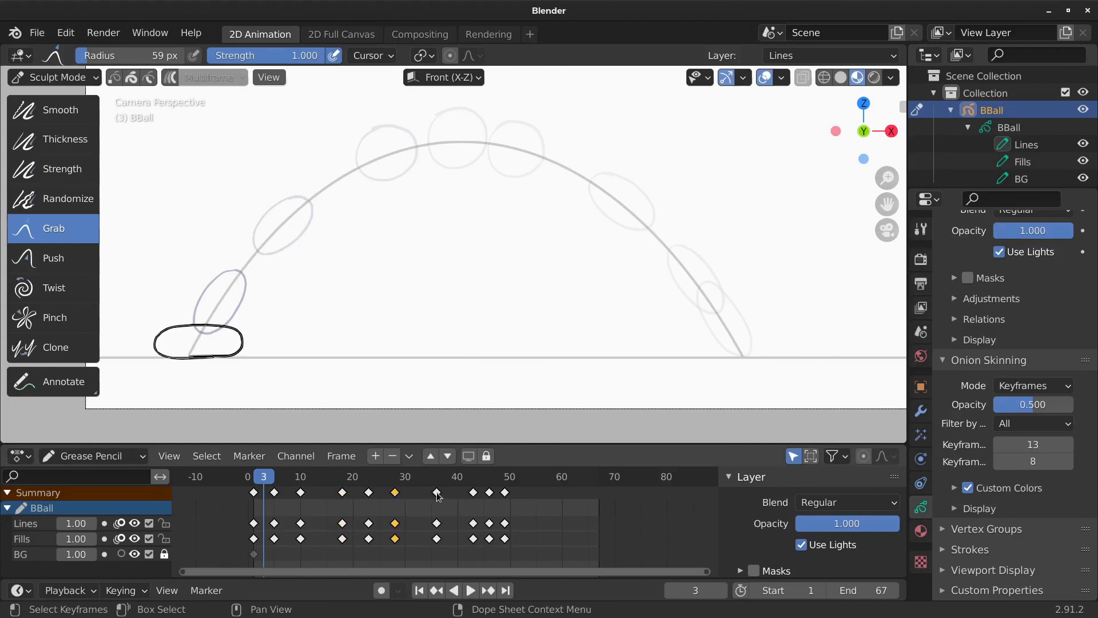
mouse_move(437, 492)
left_mouse_down()
mouse_move(422, 494)
mouse_move(457, 493)
left_mouse_up()
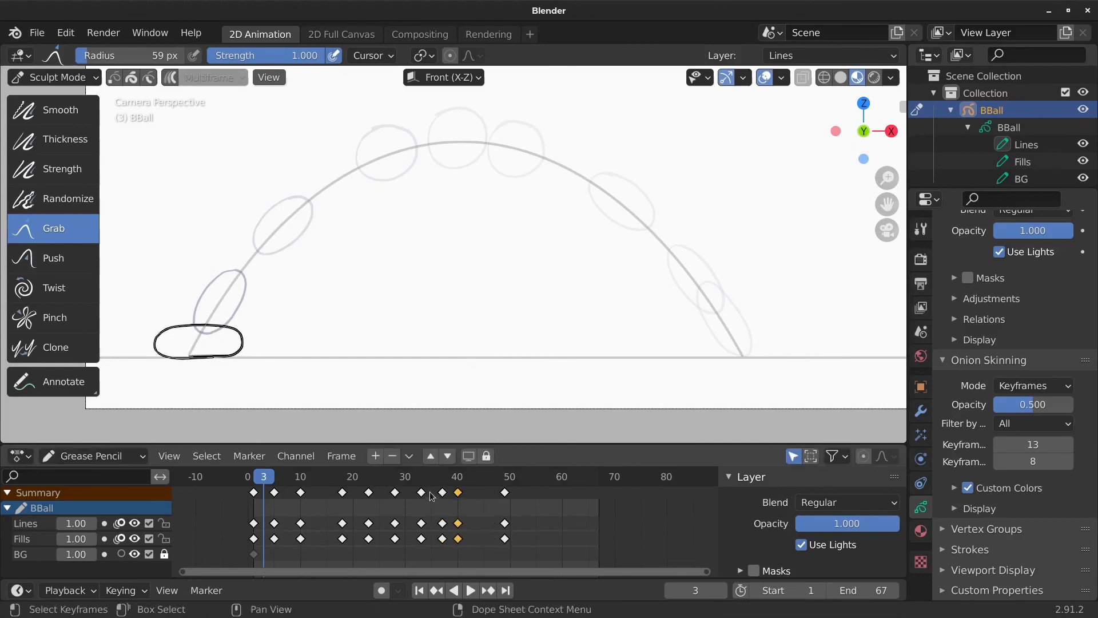
left_click_drag(504, 496, 470, 496)
- Set the animation's end frame to 42 and play back the retimed bounce
left_click_drag(869, 590, 853, 597)
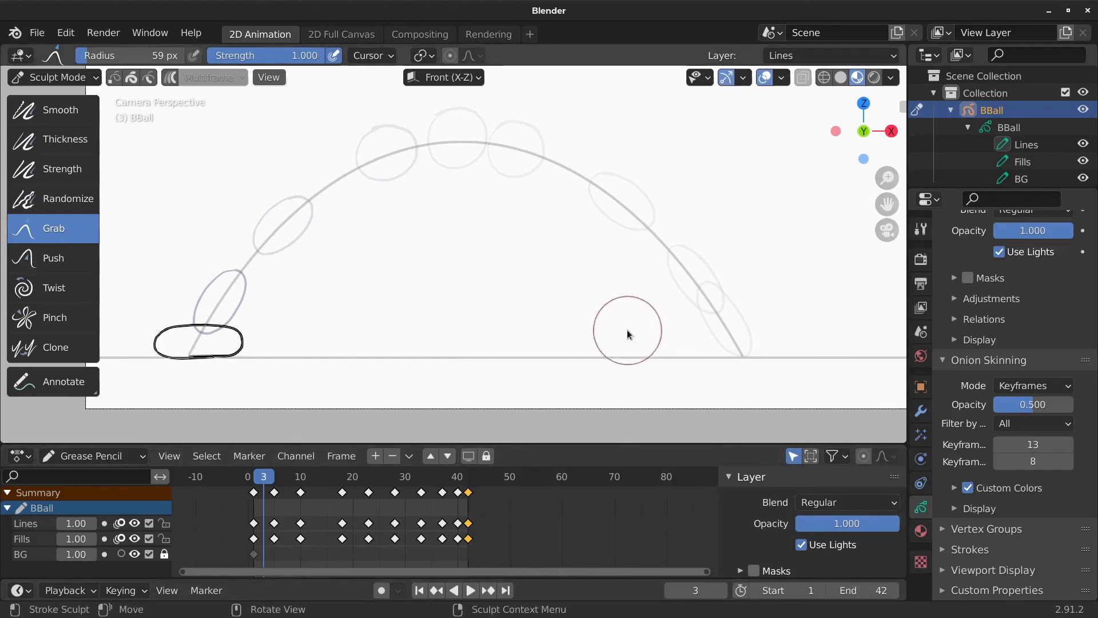
key("space")
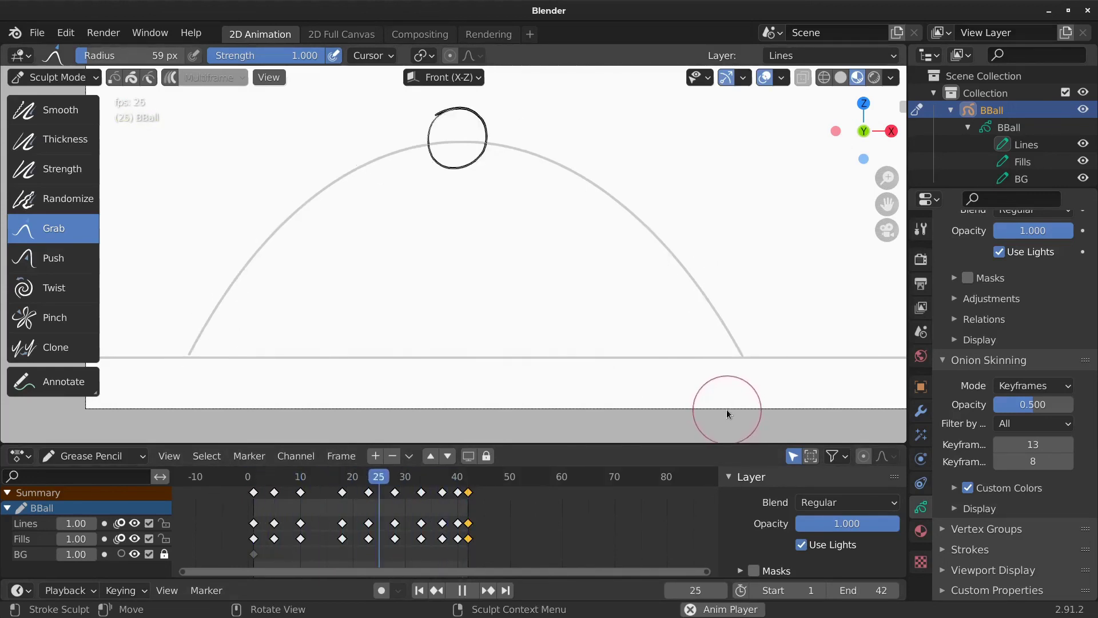
key("space")
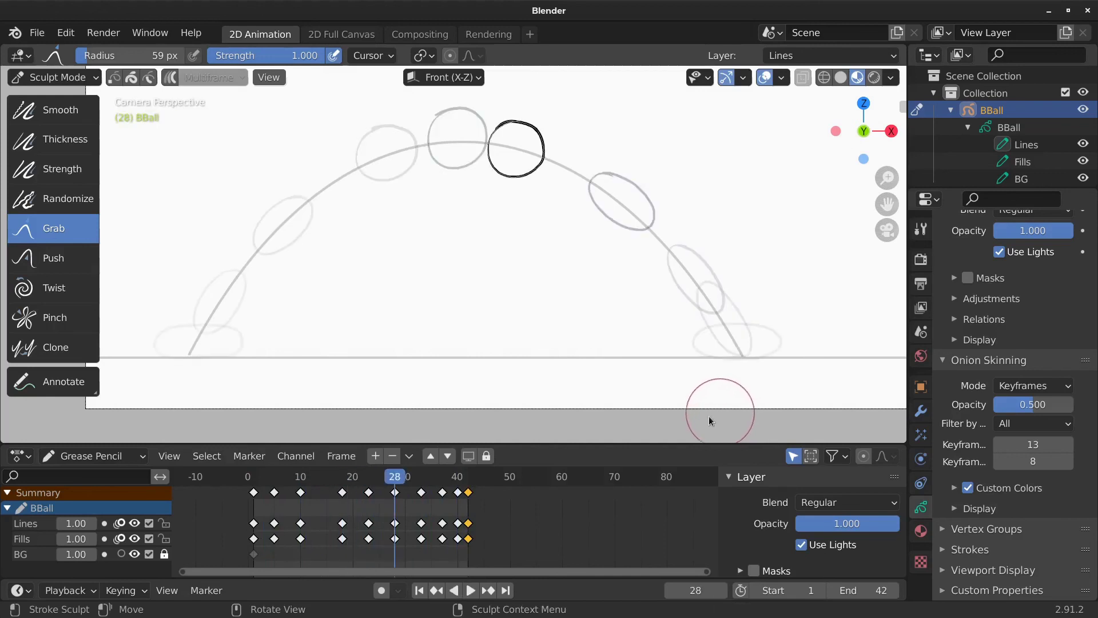
left_click_drag(484, 492, 267, 508)
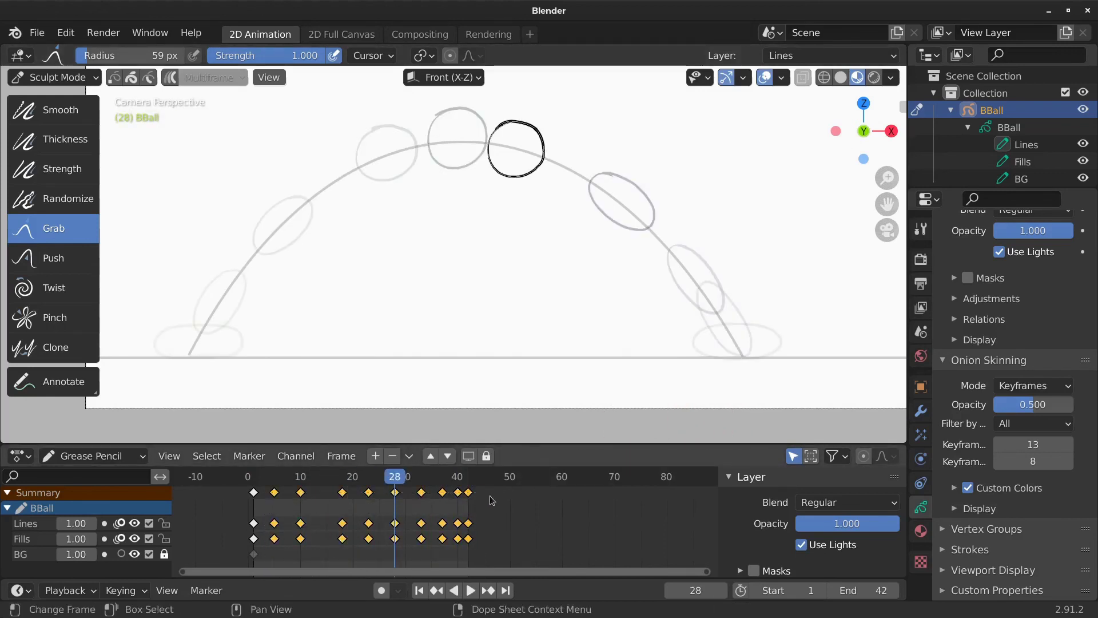
key("s")
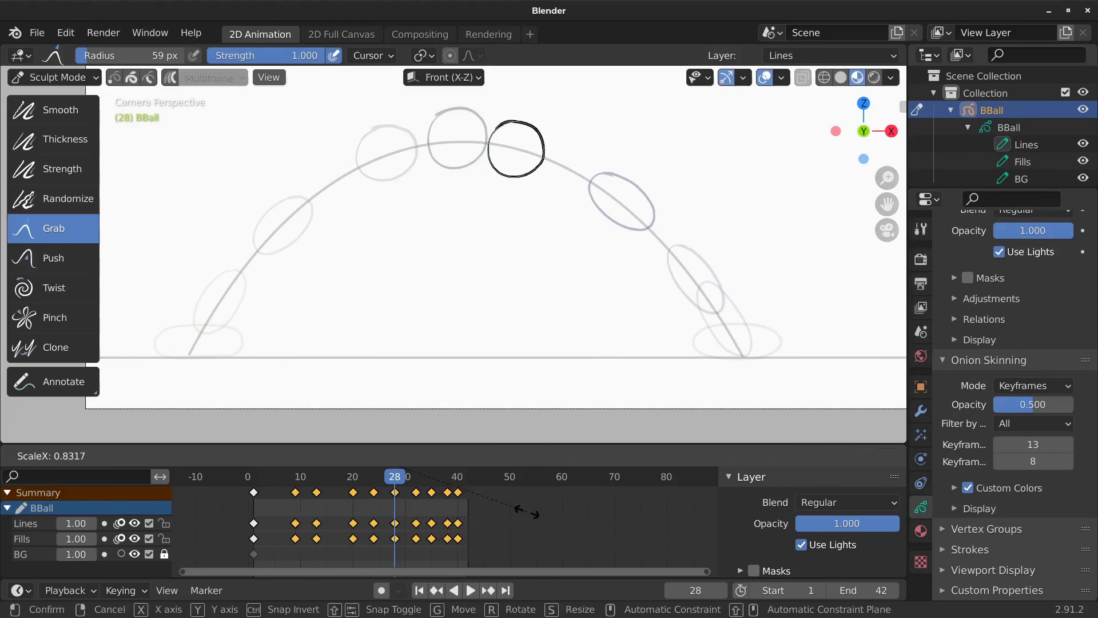
left_click(526, 511)
key("s")
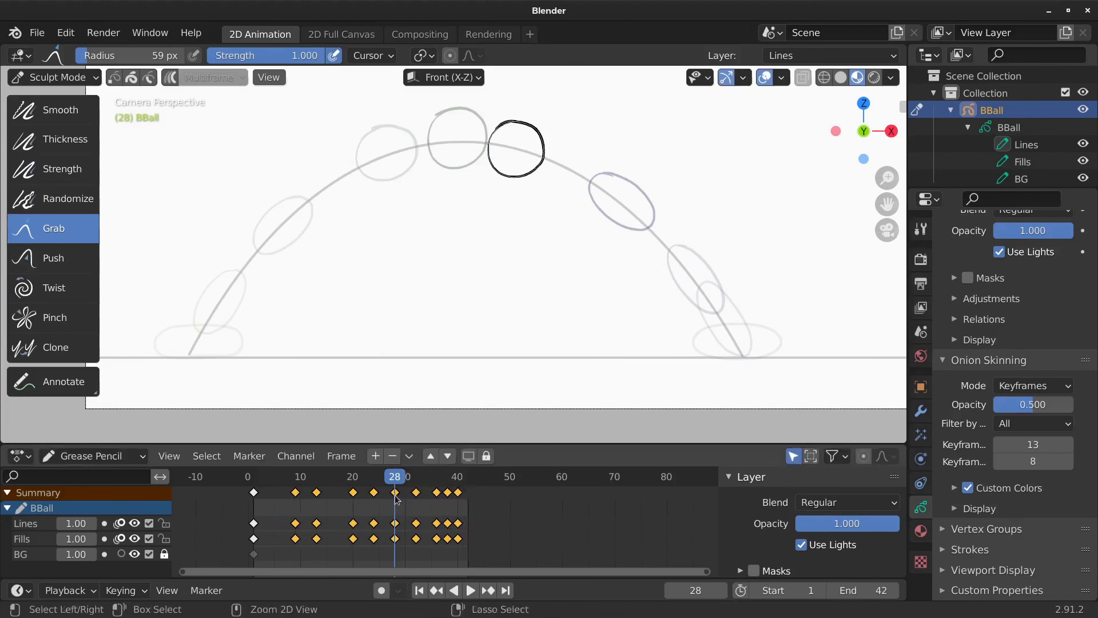
left_click(331, 487)
- From frame 1, scale the timing of all following keyframes by about 0.76 so the last one falls on frame 32
left_click_drag(391, 485, 253, 485)
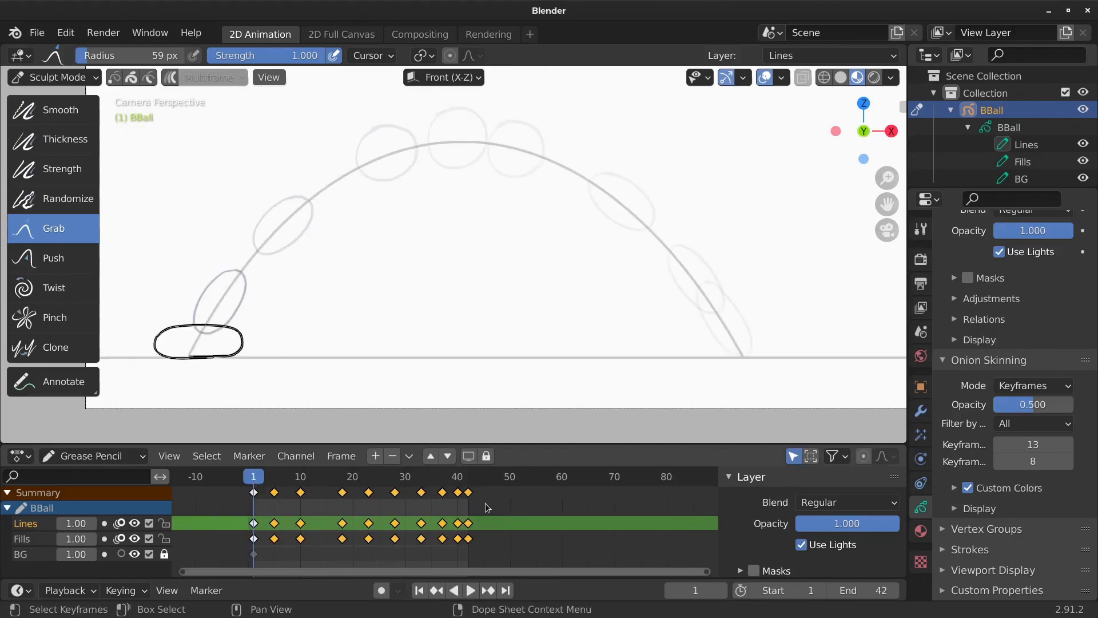
key("s")
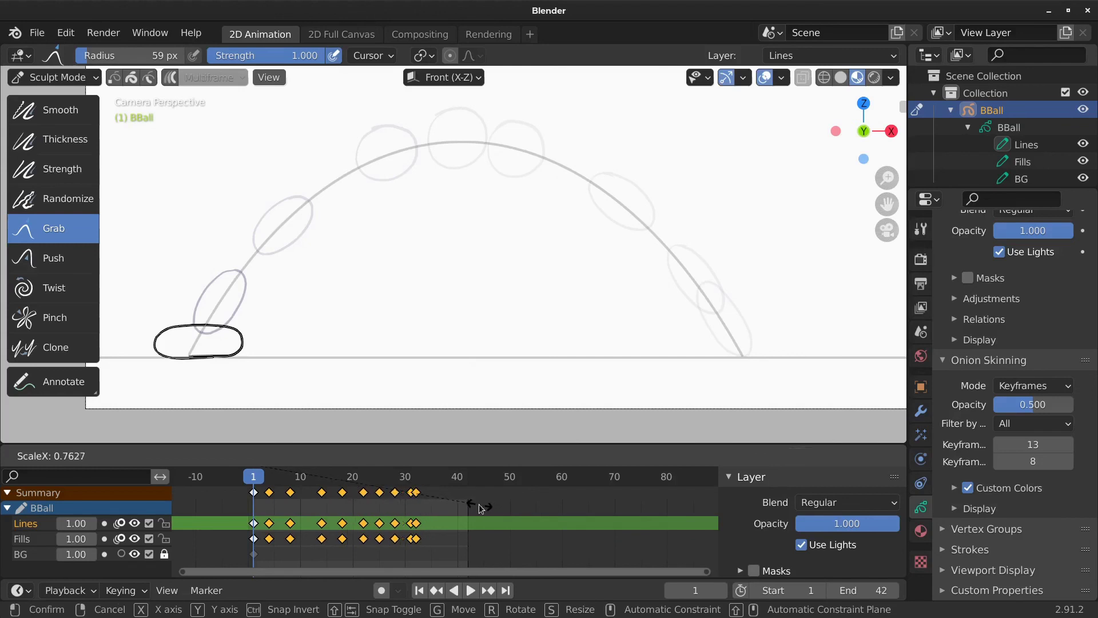
left_click(480, 508)
- Hide the BG layer with the guide arc and play back the faster bounce
key("space")
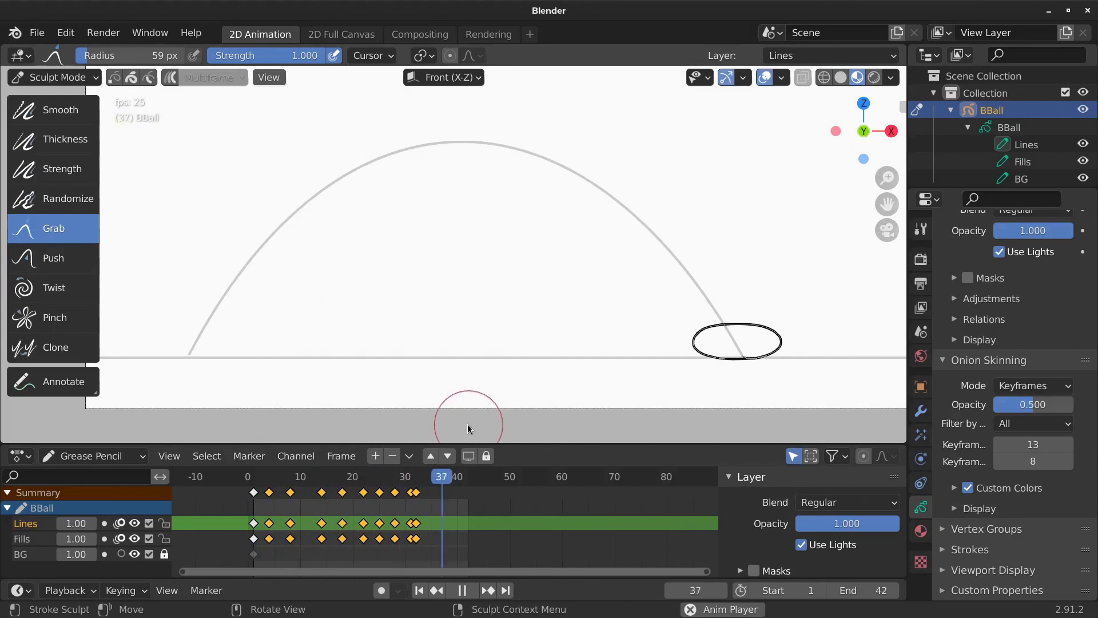
key("space")
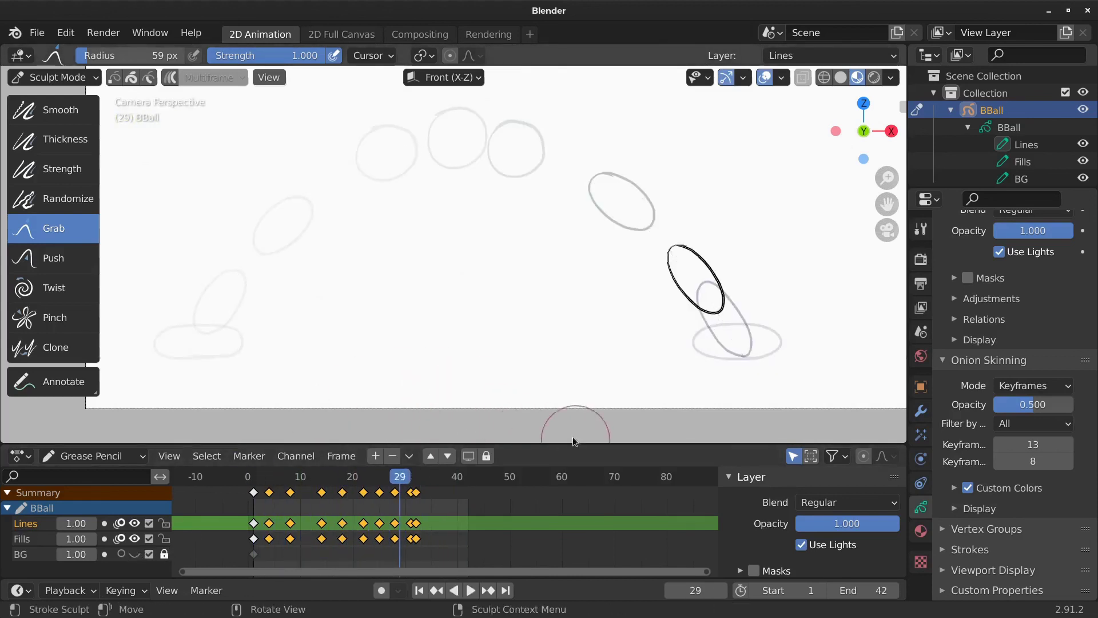
key("space")
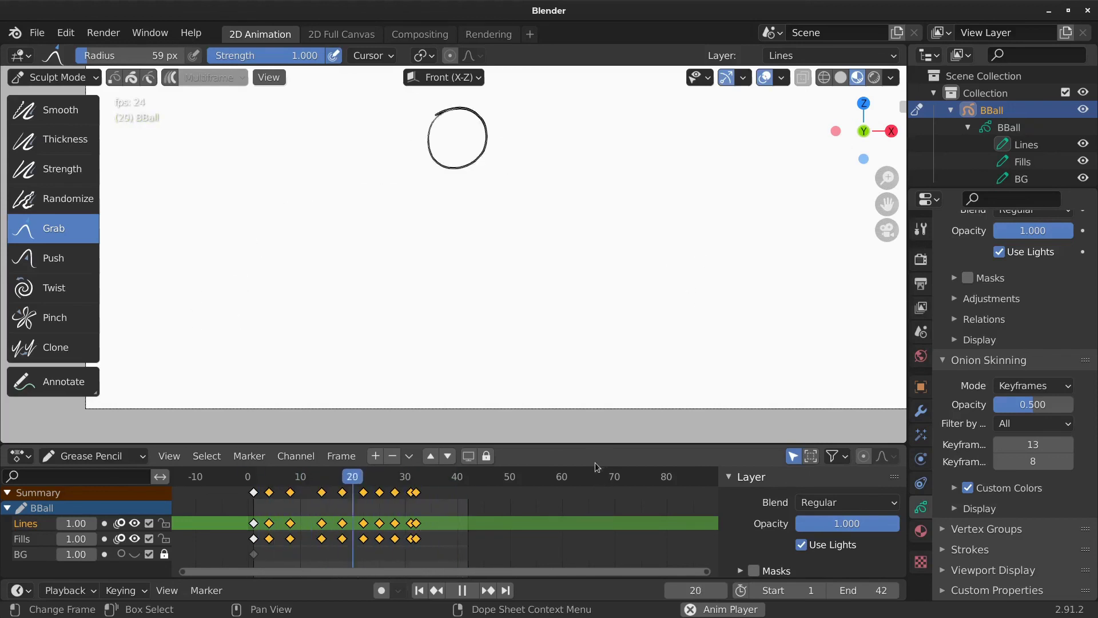
- Review the bouncing ball animation by playing it and checking the drawings between frames 1 and 32
key("space")
left_click_drag(395, 476, 306, 480)
key("space")
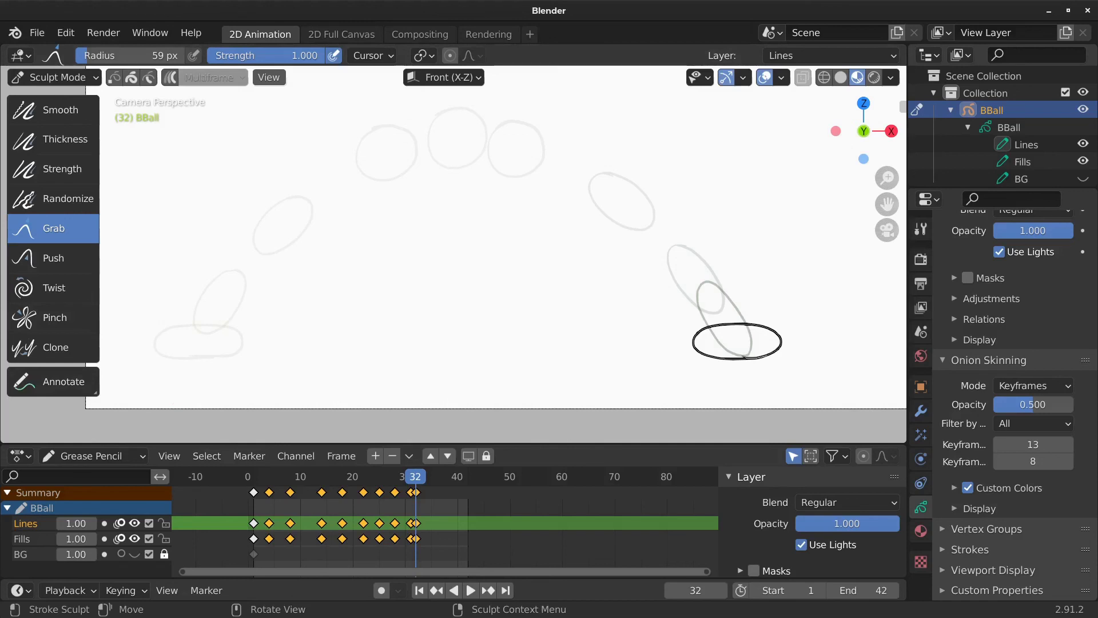
key("shift+Left")
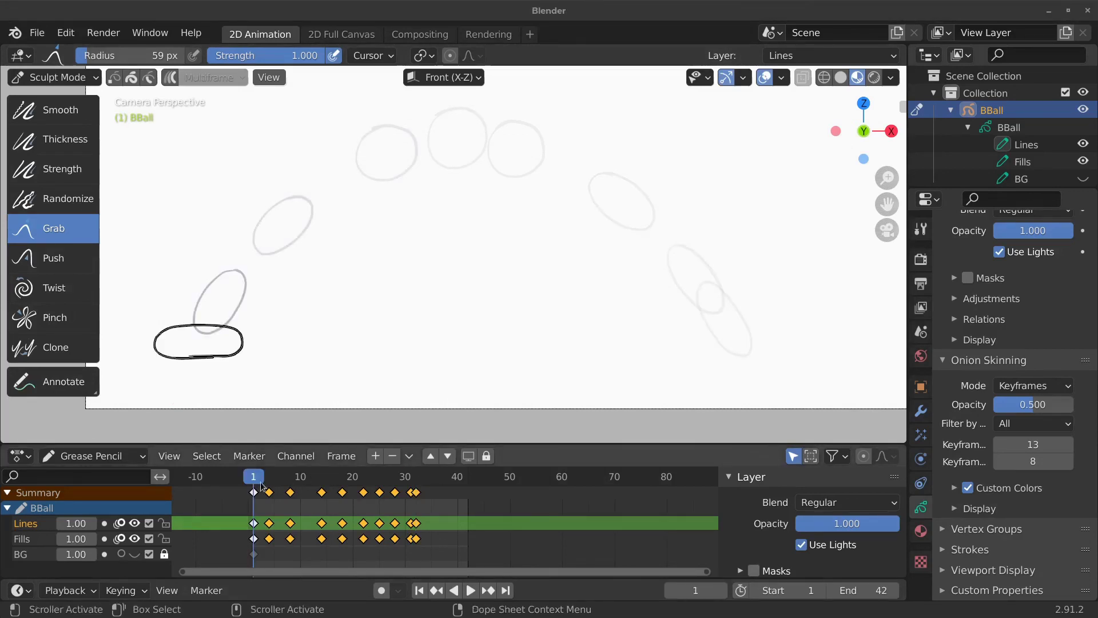
key("space")
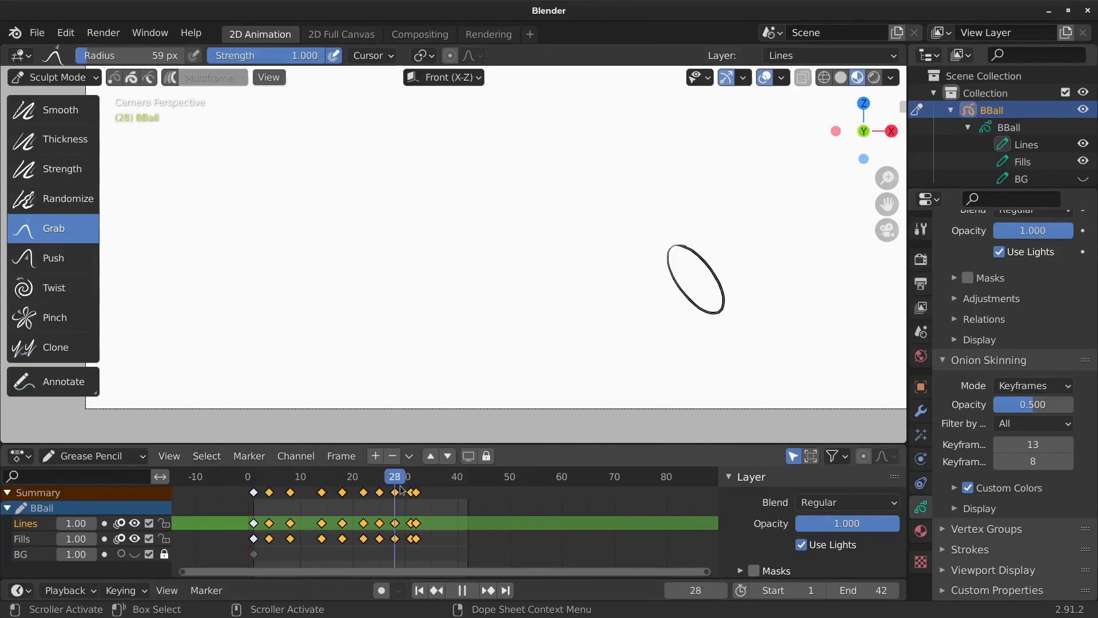
key("space")
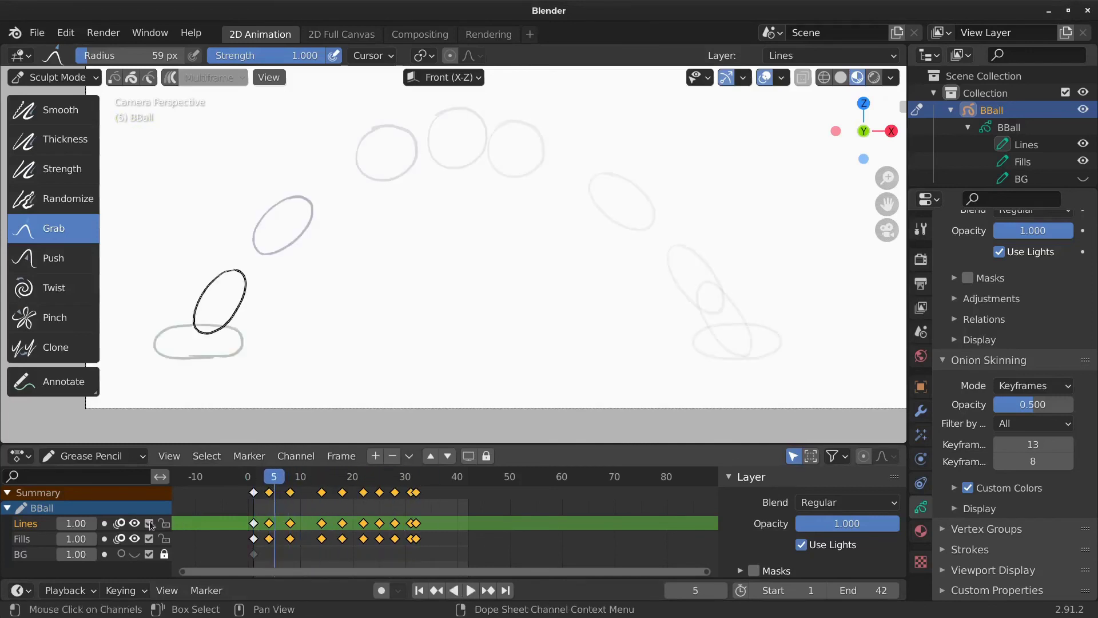
- Turn off onion skinning for the Lines layer and play the animation
left_click(125, 524)
key("space")
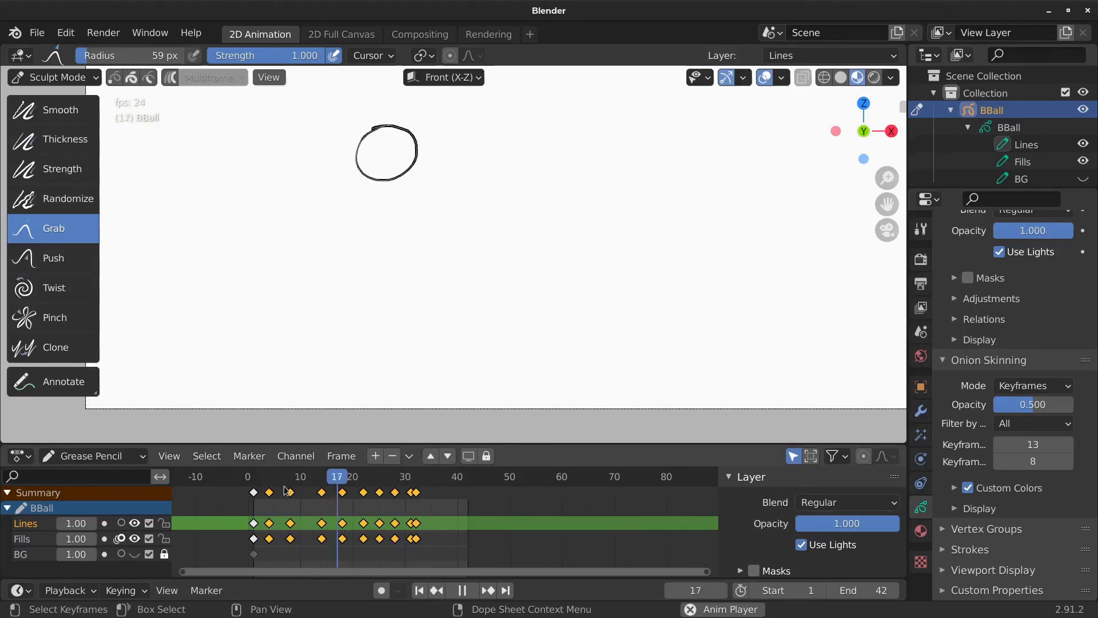
key("space")
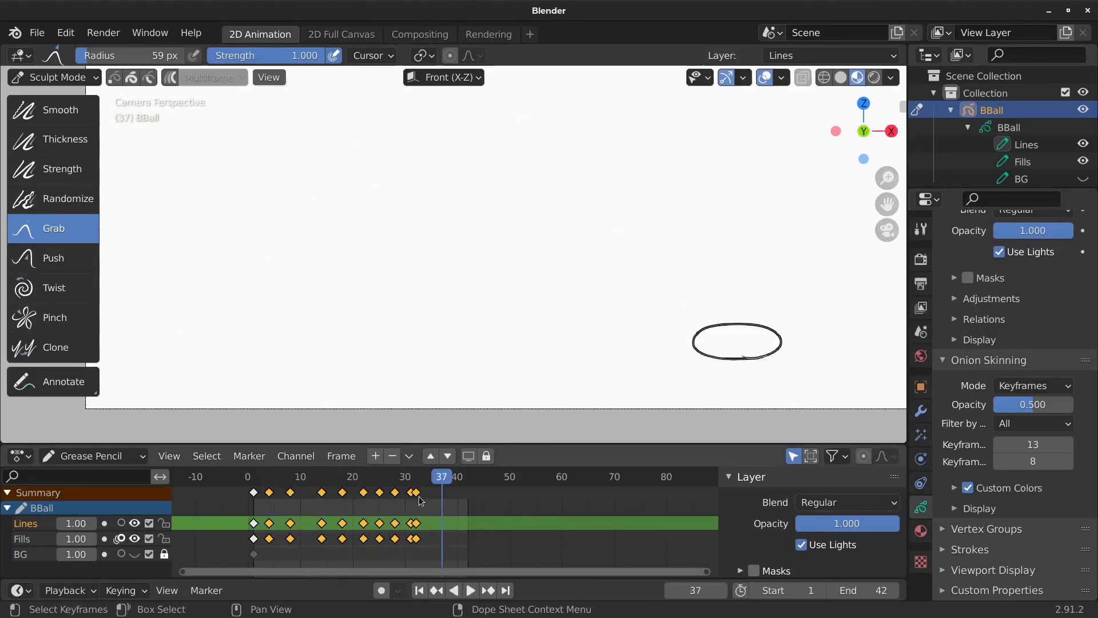
- Retime the ball's keyframes to frames 1, 3, 6, 9, 11, 13, 16, 19, 21 and 23, and end the scene at frame 23
left_click(269, 493)
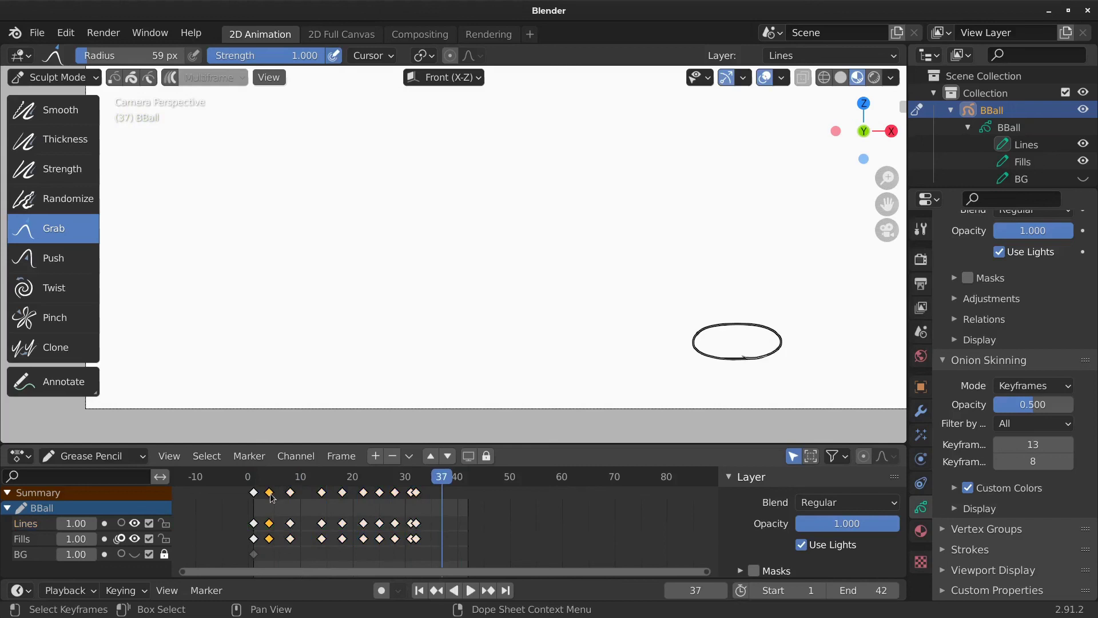
left_click_drag(272, 497, 373, 498)
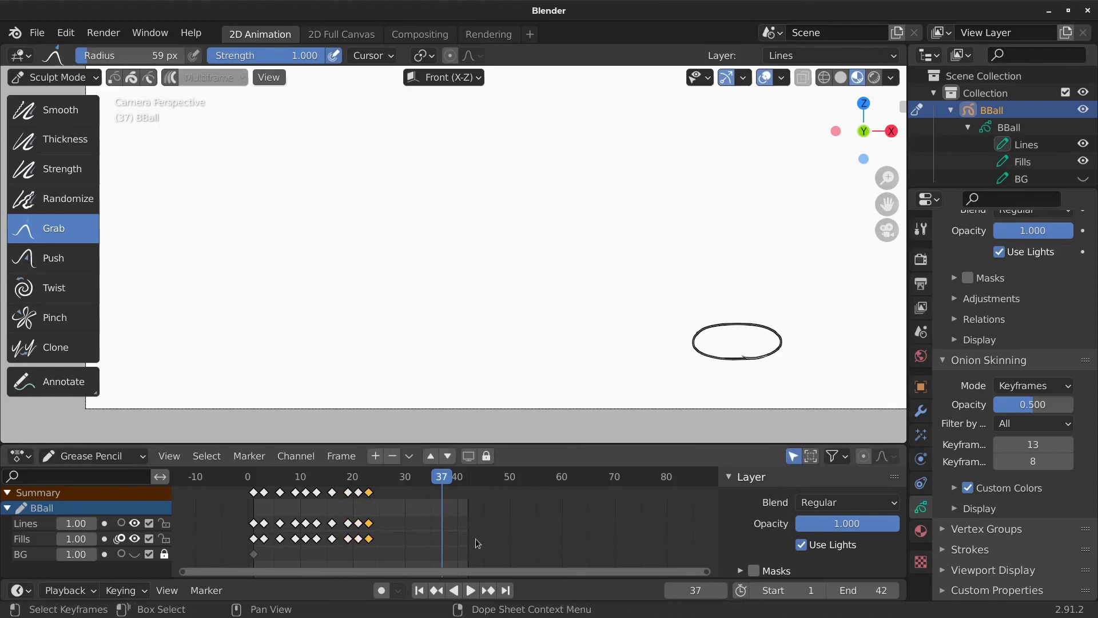
left_click_drag(864, 590, 841, 590)
key("space")
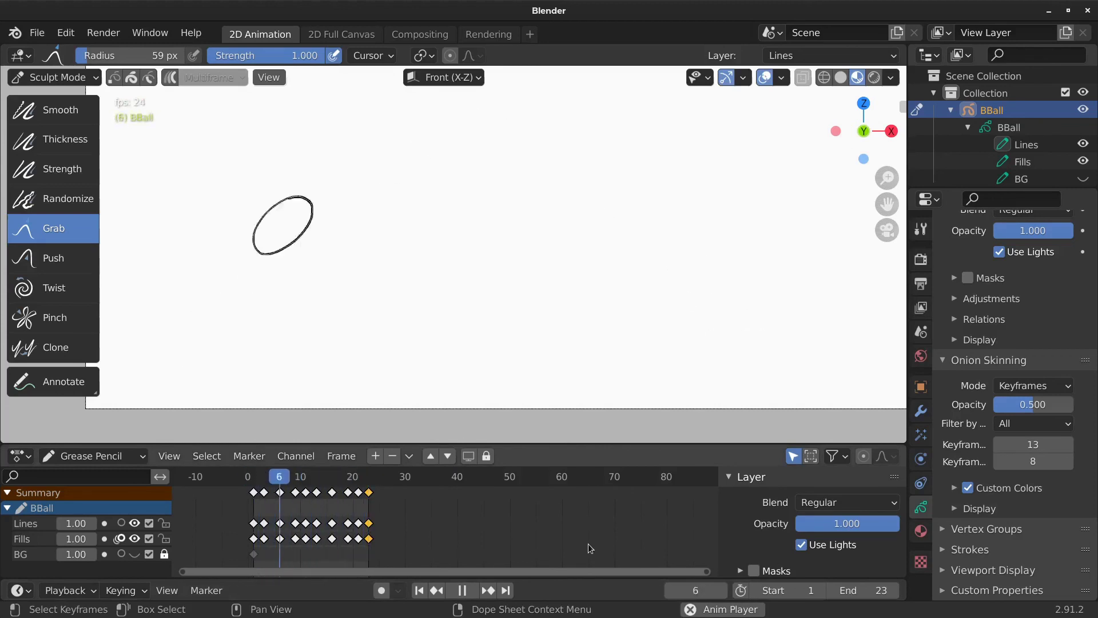
key("space")
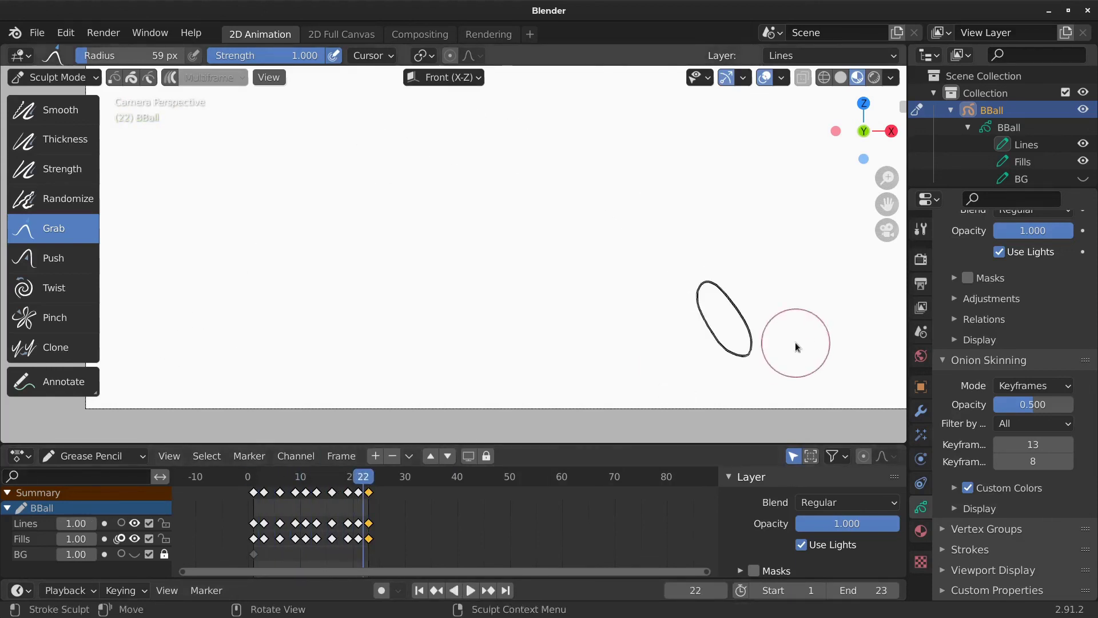
- Add a Time Offset modifier to BBall and enable its Custom Range
left_click(922, 412)
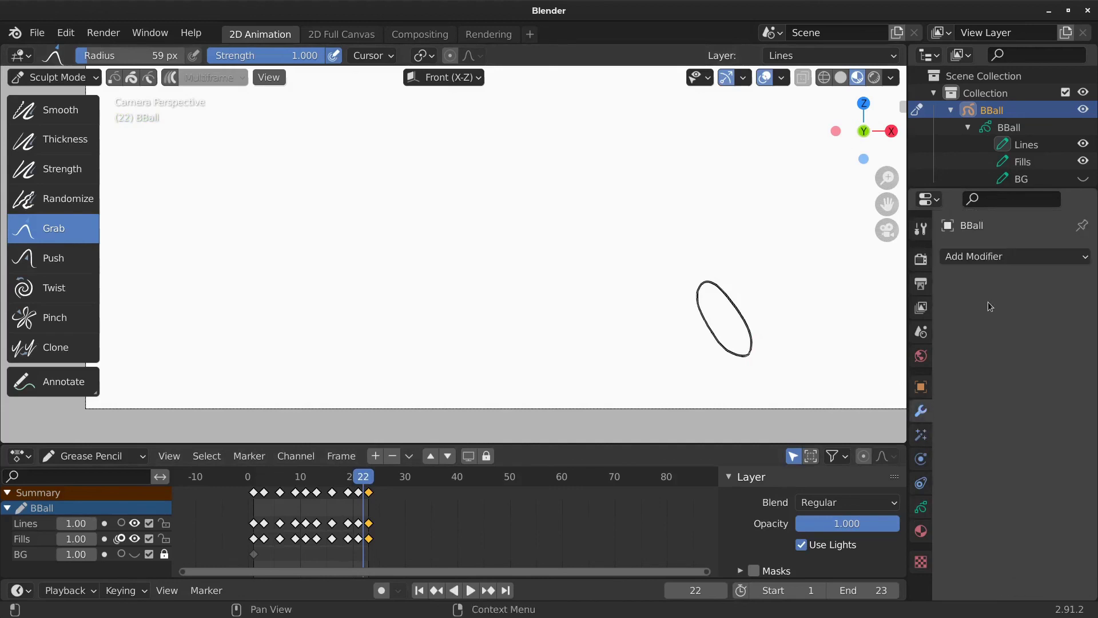
left_click(973, 257)
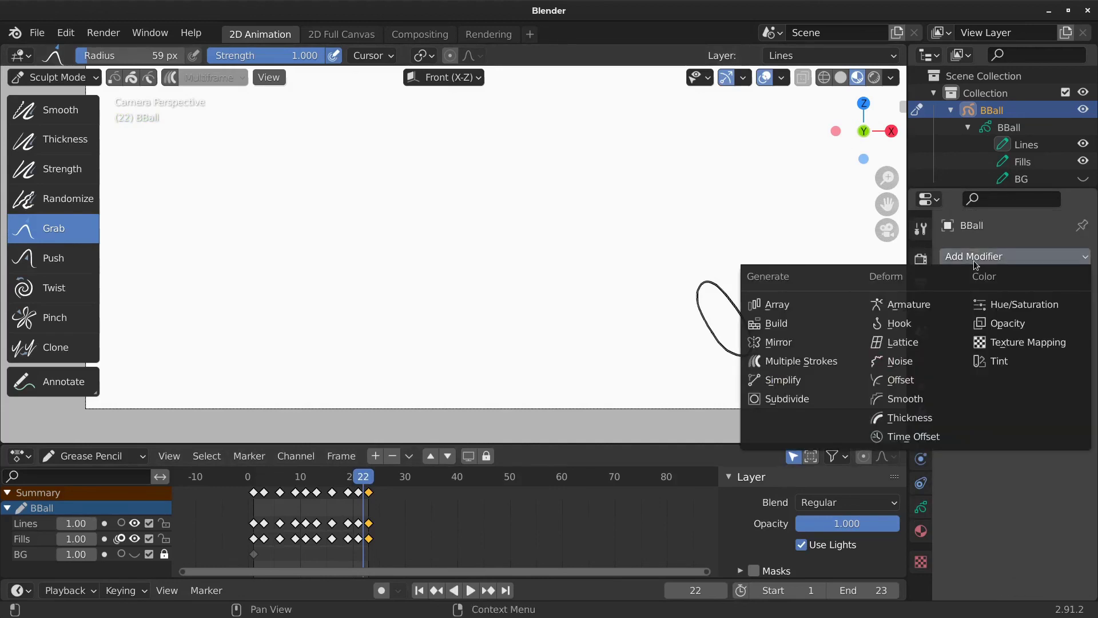
left_click(930, 438)
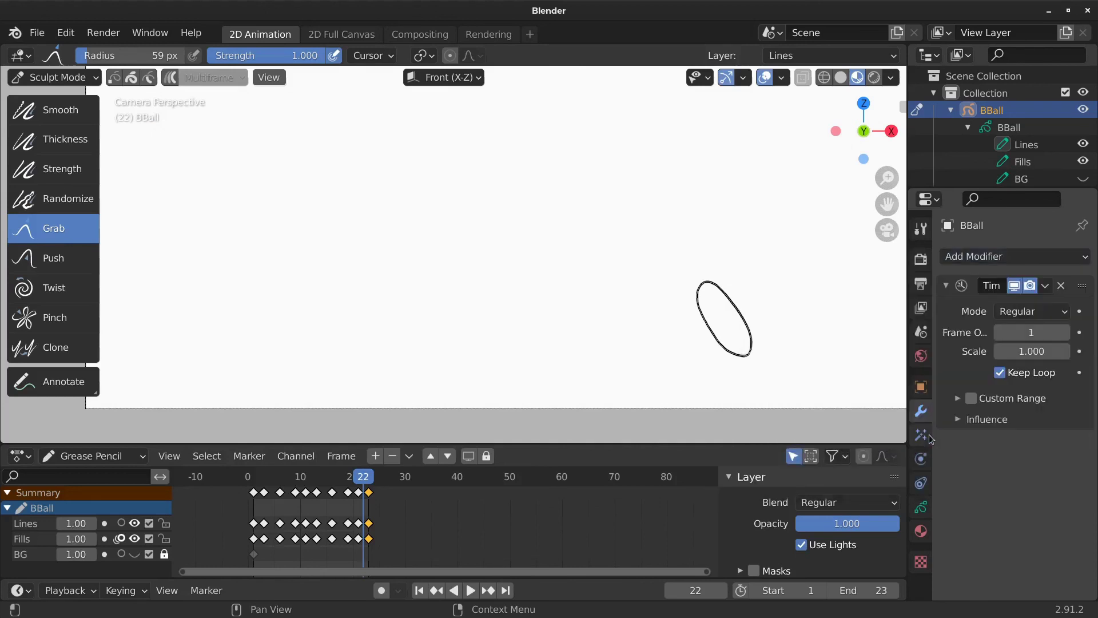
left_click(958, 399)
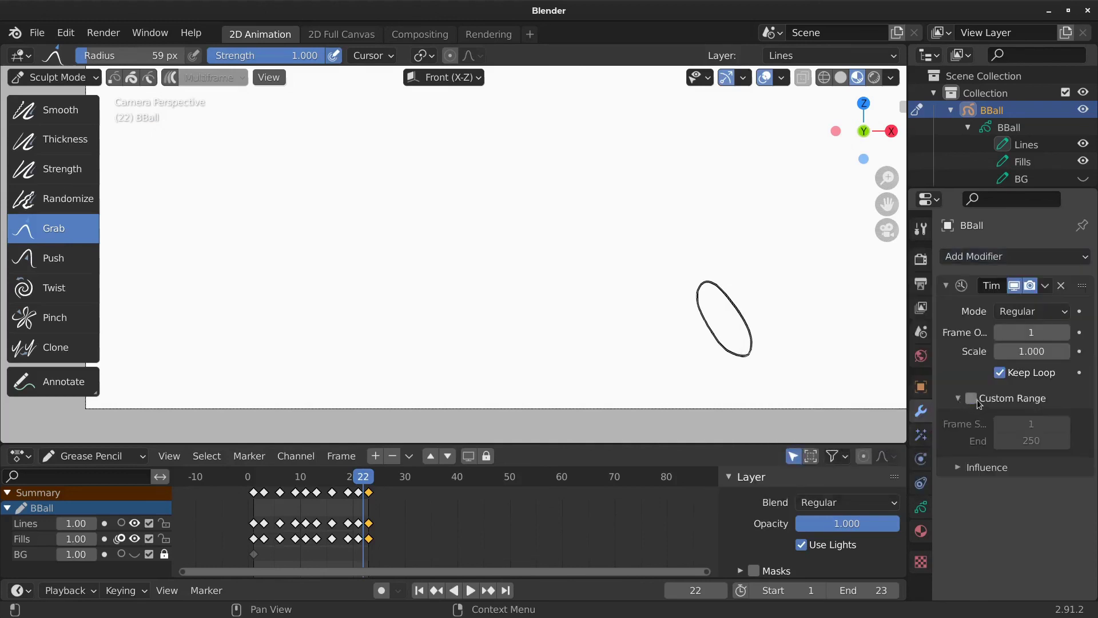
left_click(979, 400)
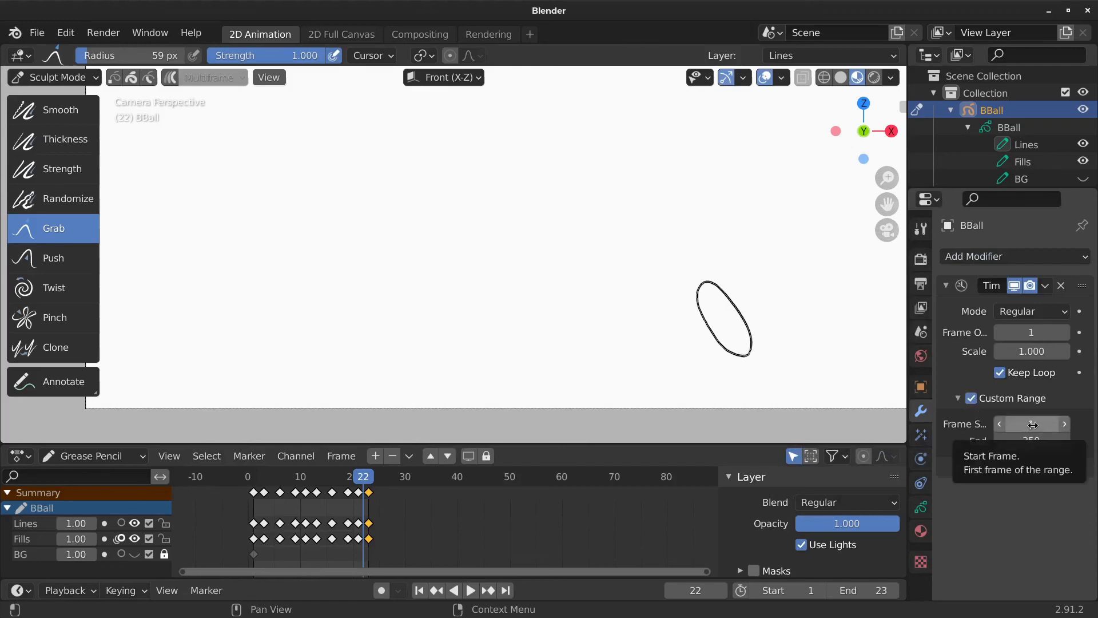
- Compare the drawings at frames 22 and 23, and set the modifier's custom range end to 22
left_click(369, 480)
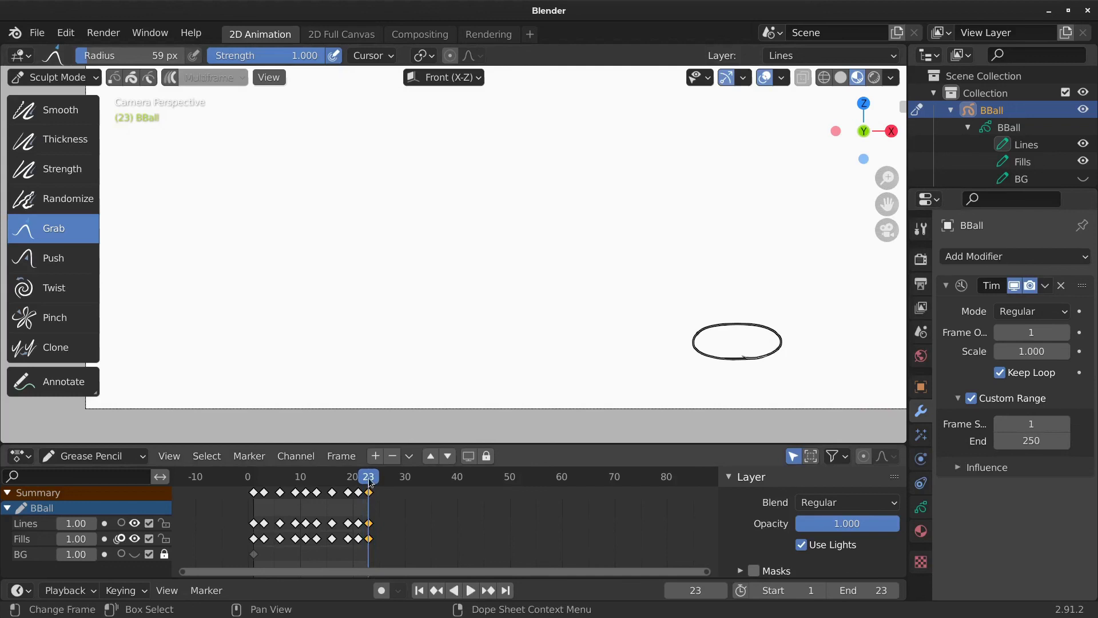
left_click_drag(369, 481, 365, 480)
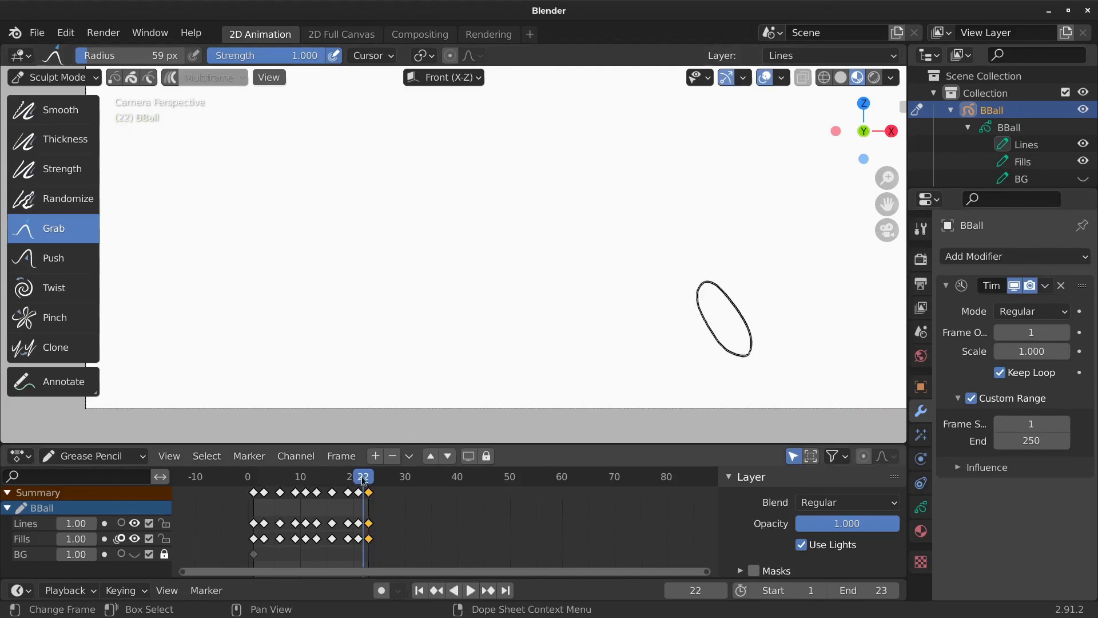
key("space")
left_click_drag(262, 480, 254, 478)
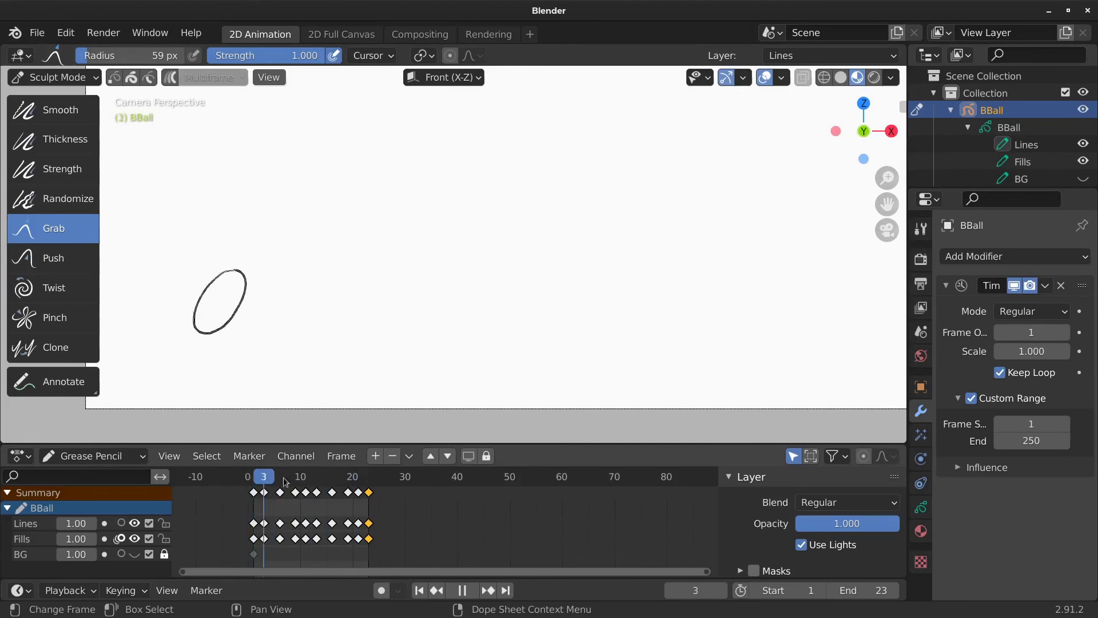
key("space")
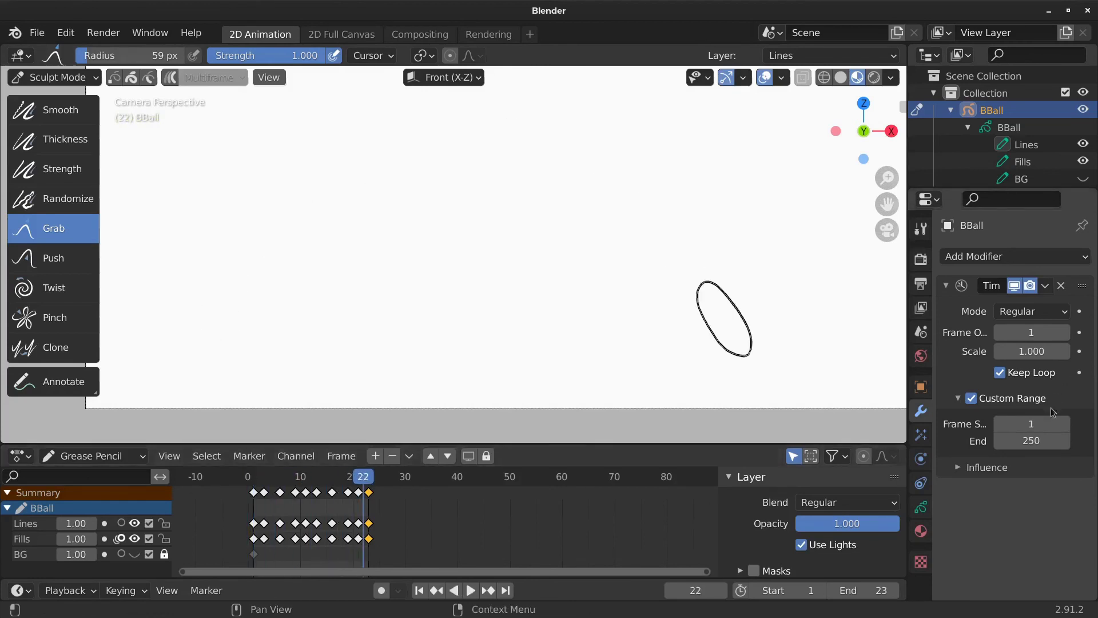
left_click(1041, 437)
type("22")
key("Return")
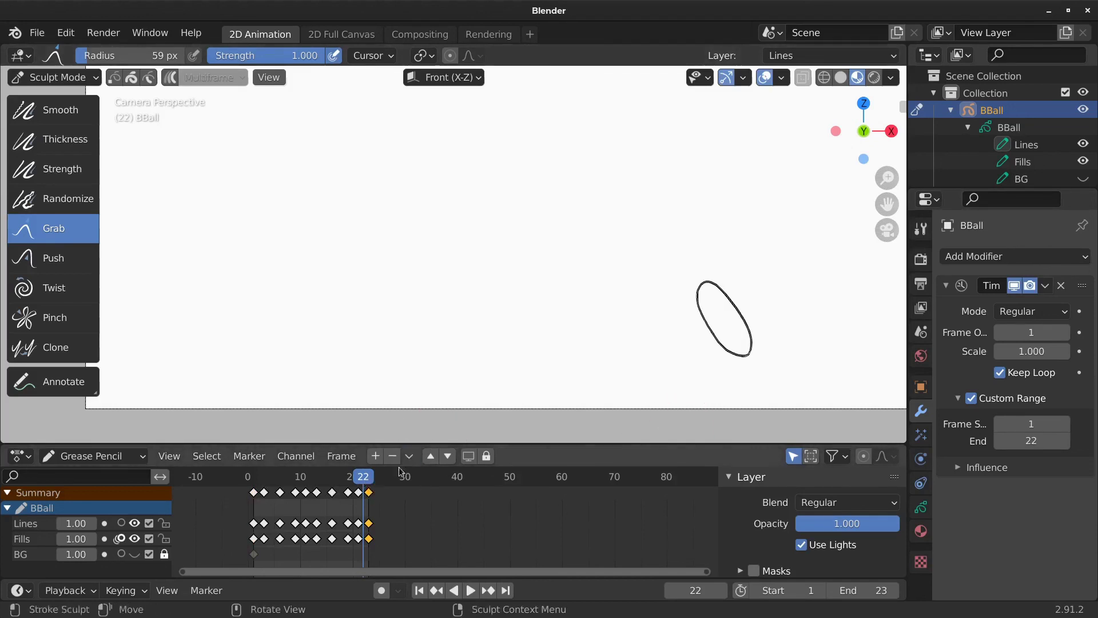
- Extend the scene's end frame to 89 and play the animation to check the loop
left_click_drag(852, 590, 939, 590)
key("space")
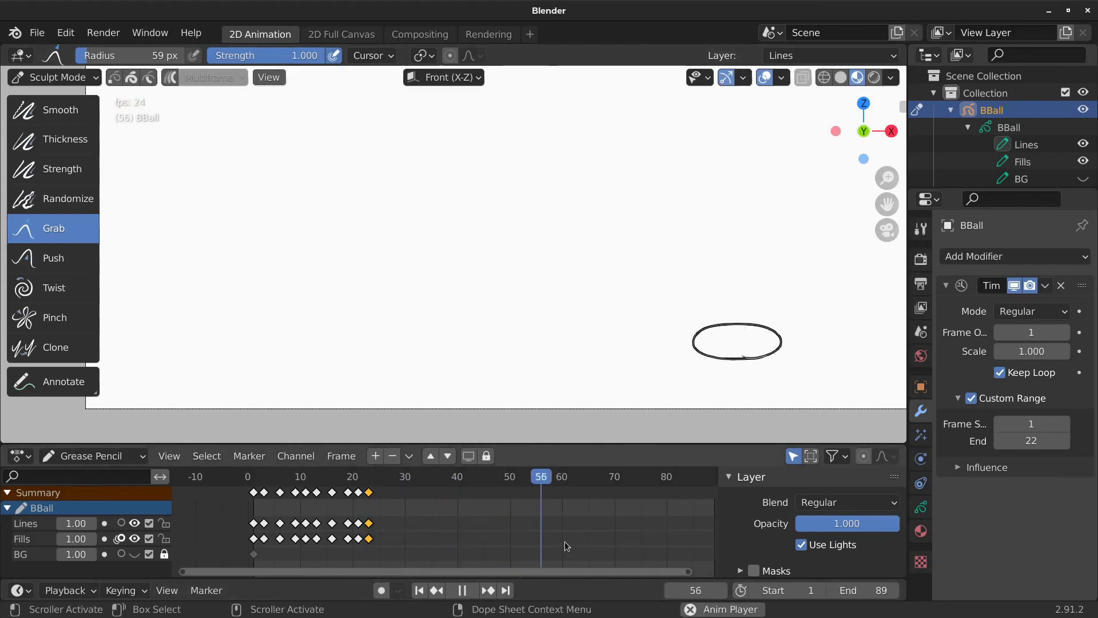
key("space")
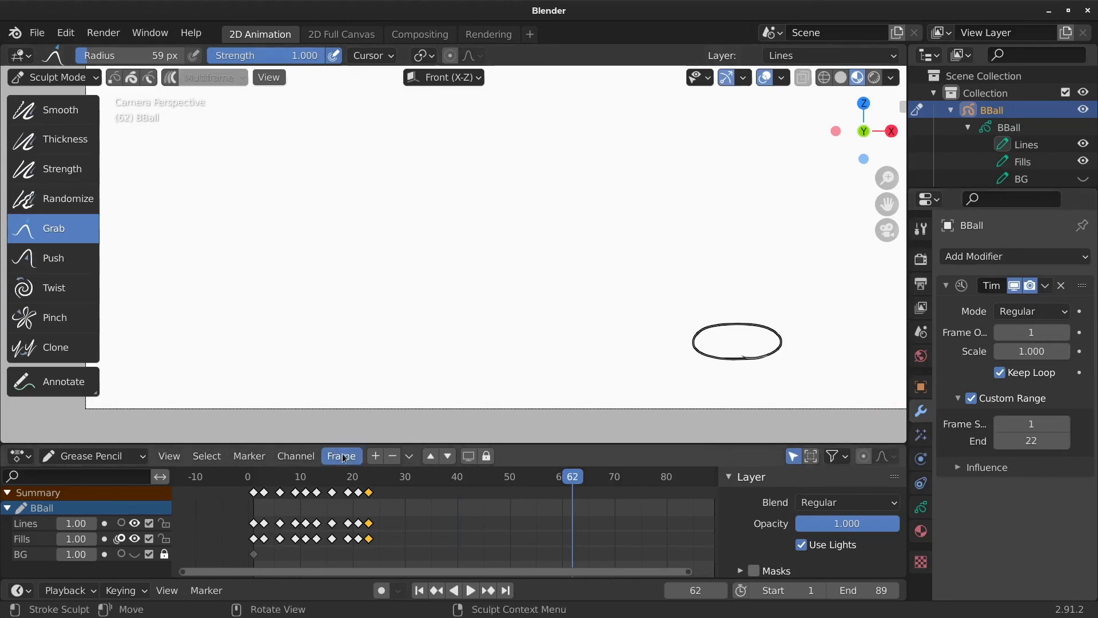
- Switch the ball to Object Mode and show the whole frame in the camera view
left_click(54, 77)
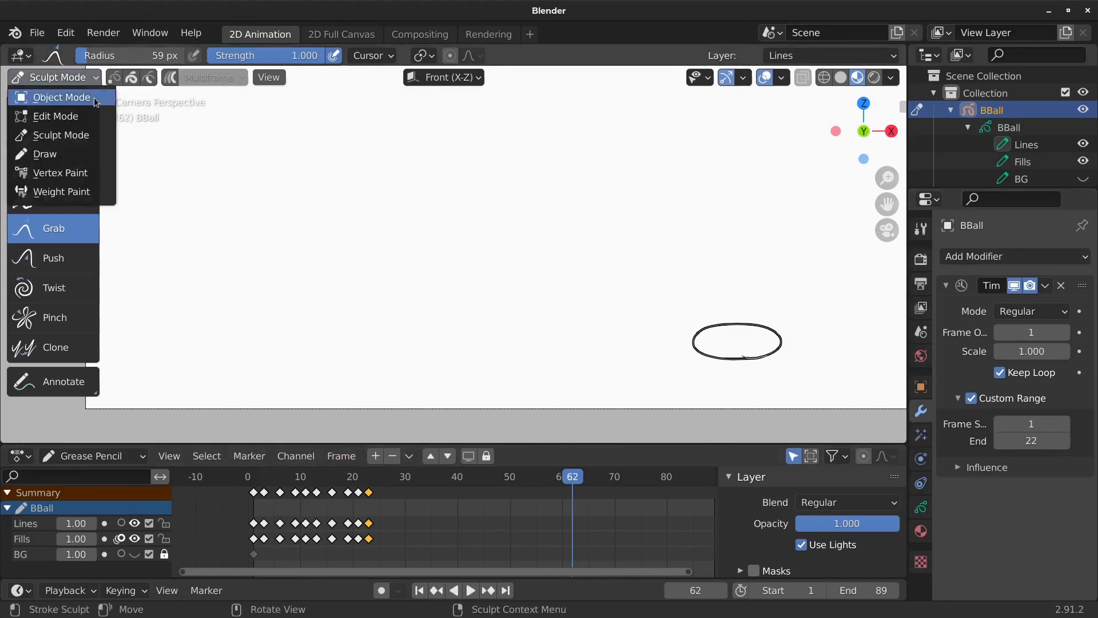
left_click(91, 100)
scroll(400, 262, "down", 3)
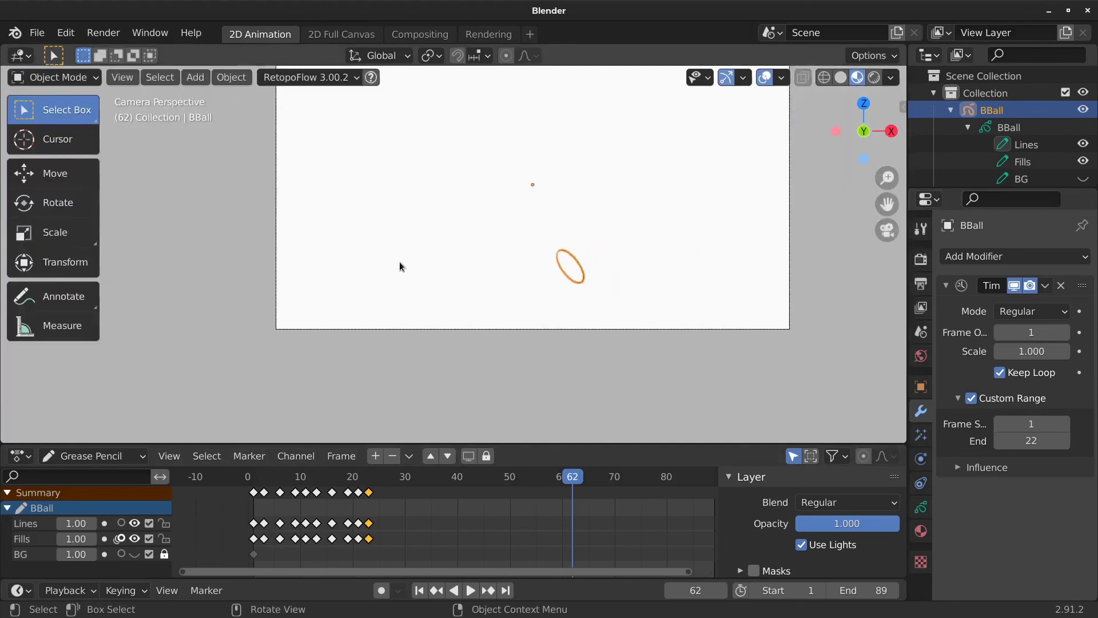
middle_click_drag(445, 225, 437, 245)
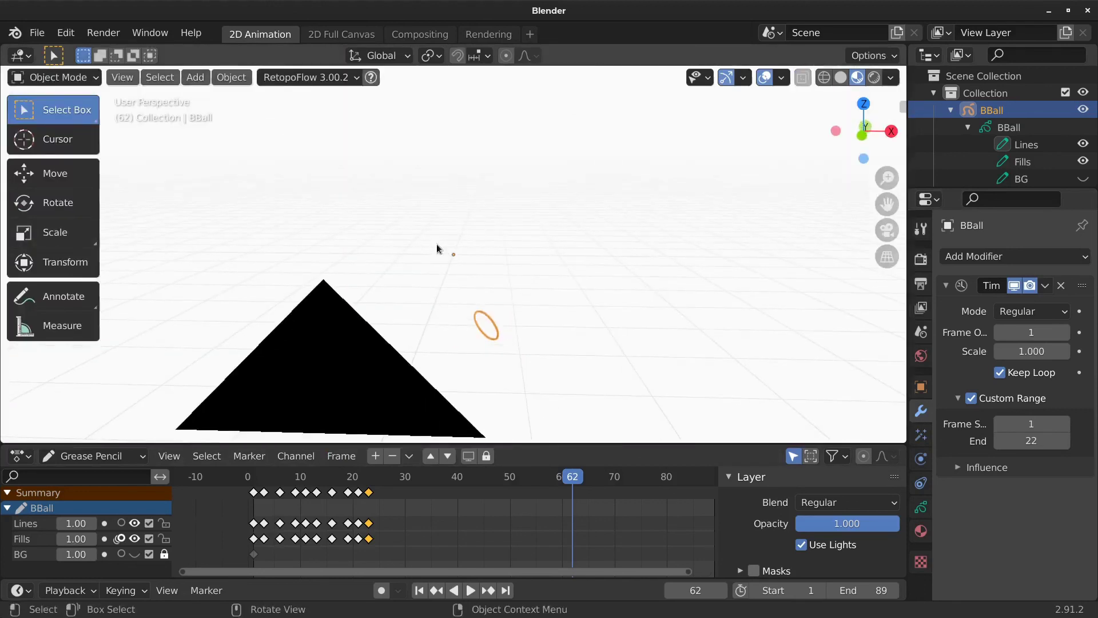
key("KP_0")
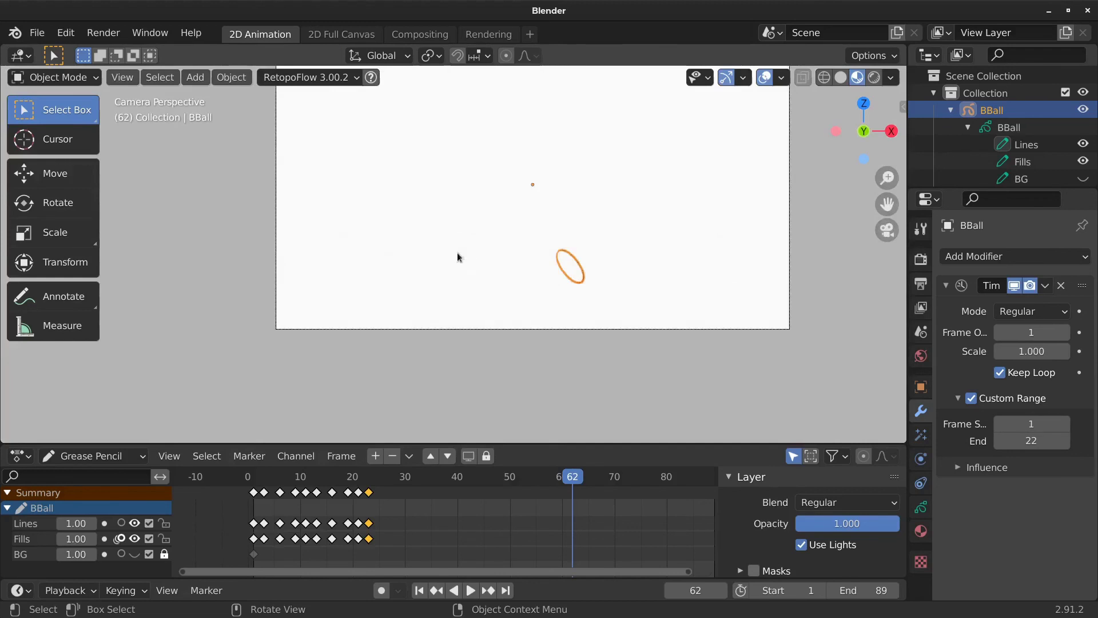
scroll(451, 324, "down", 1)
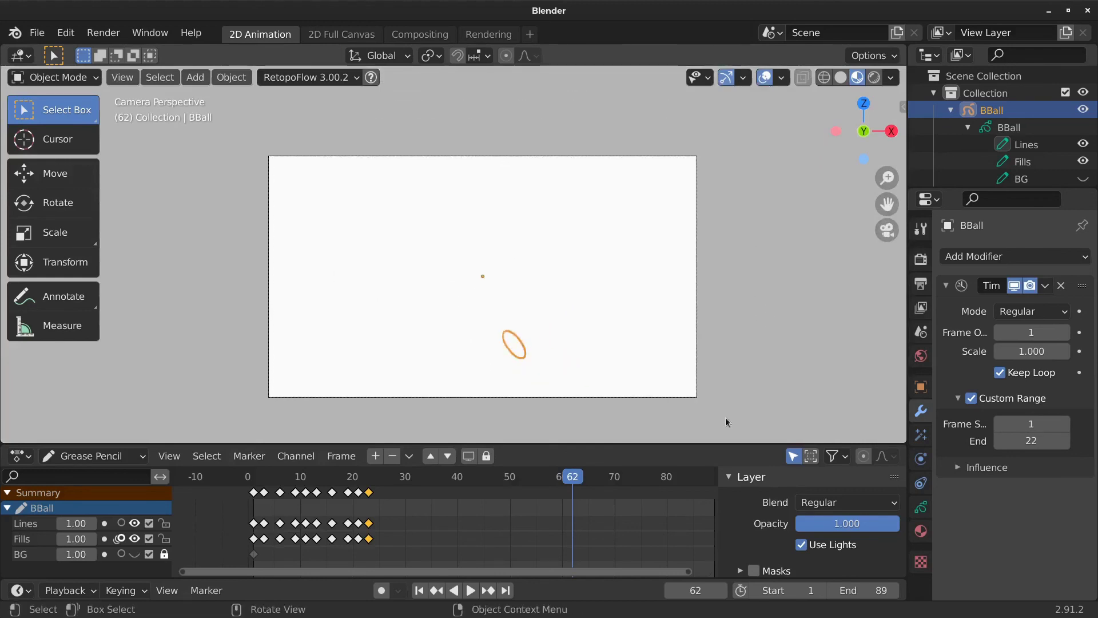
- Play the looping animation with the ball deselected
key("space")
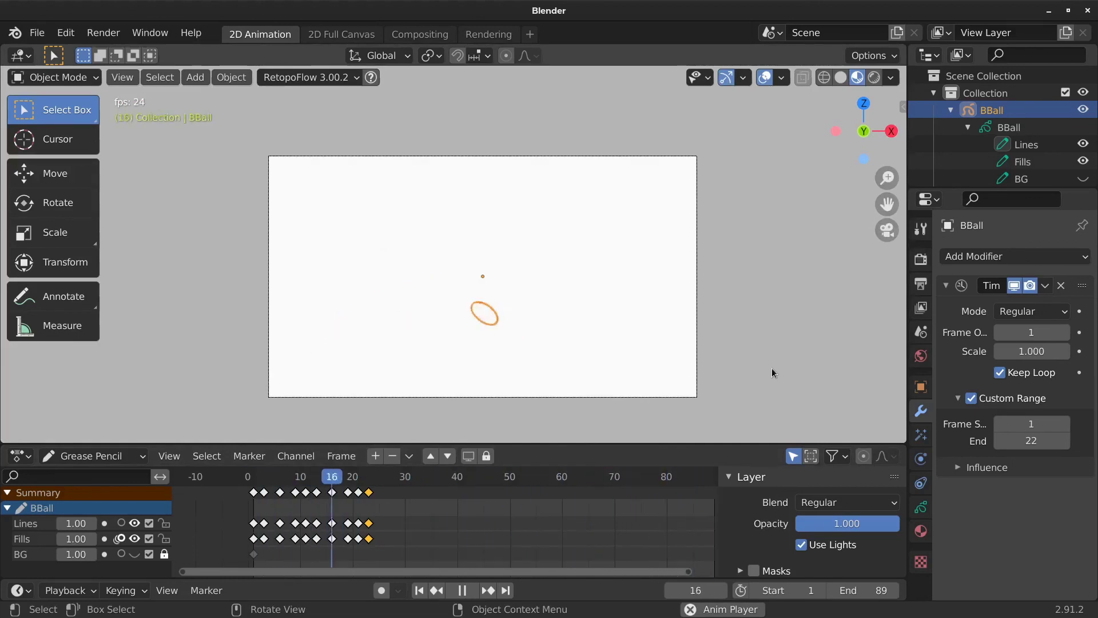
left_click(612, 362)
scroll(586, 353, "up", 1)
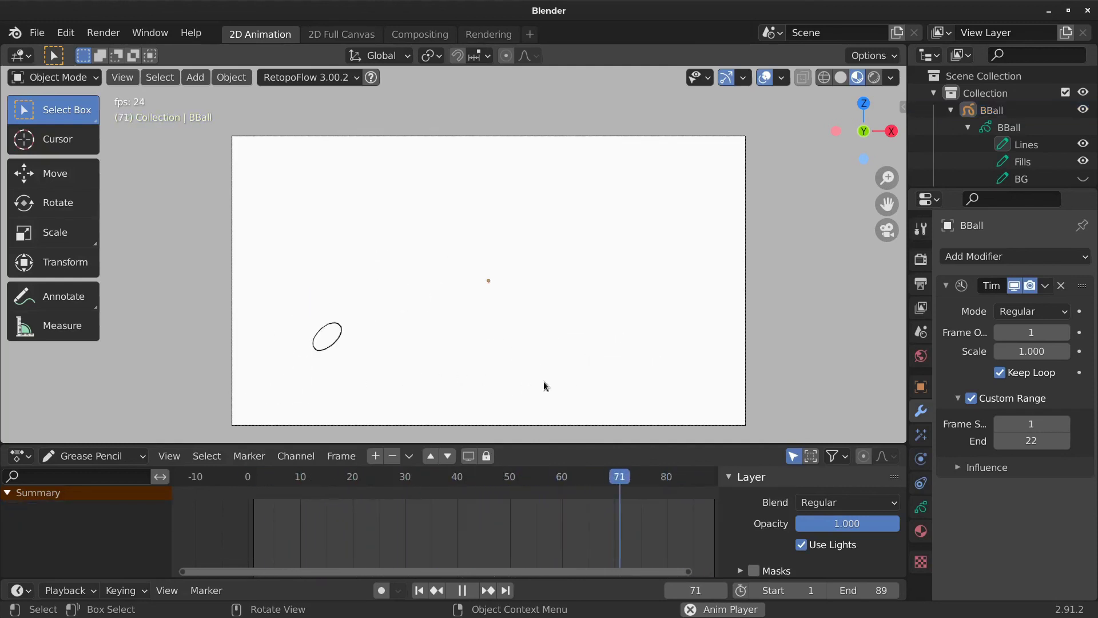
key("space")
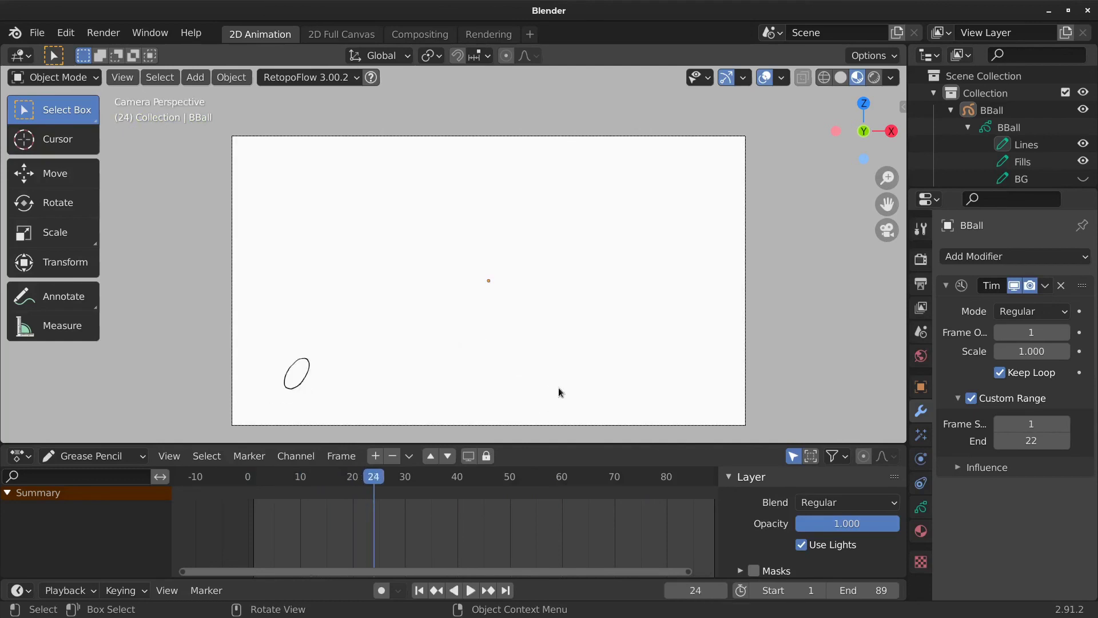
- Go to frame 20 and widen the Properties editor so the Time Offset settings have more room
mouse_move(373, 481)
left_mouse_down()
mouse_move(270, 482)
mouse_move(402, 481)
mouse_move(353, 477)
left_mouse_up()
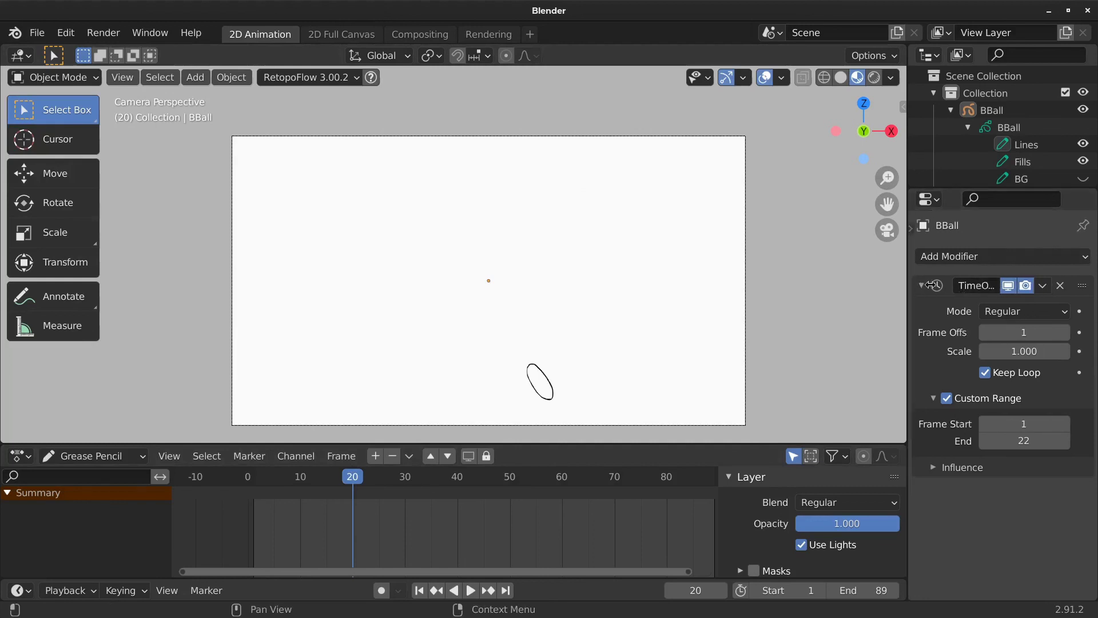
left_click_drag(908, 287, 852, 289)
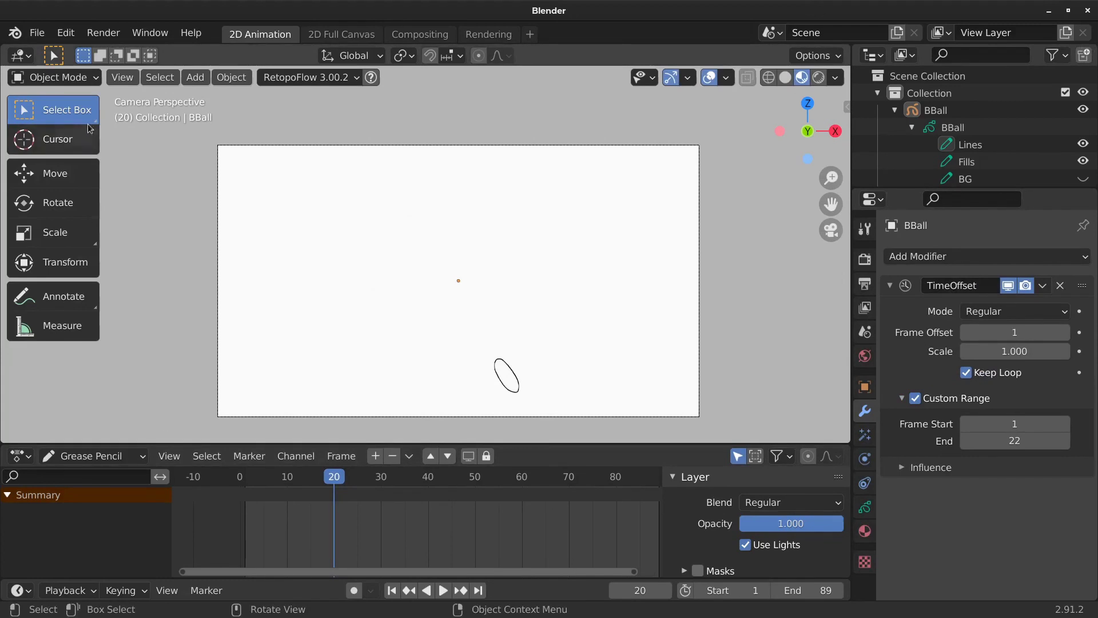
- Switch to Draw mode, go to frame 42 and select the BBall object in the scene hierarchy
left_click(82, 78)
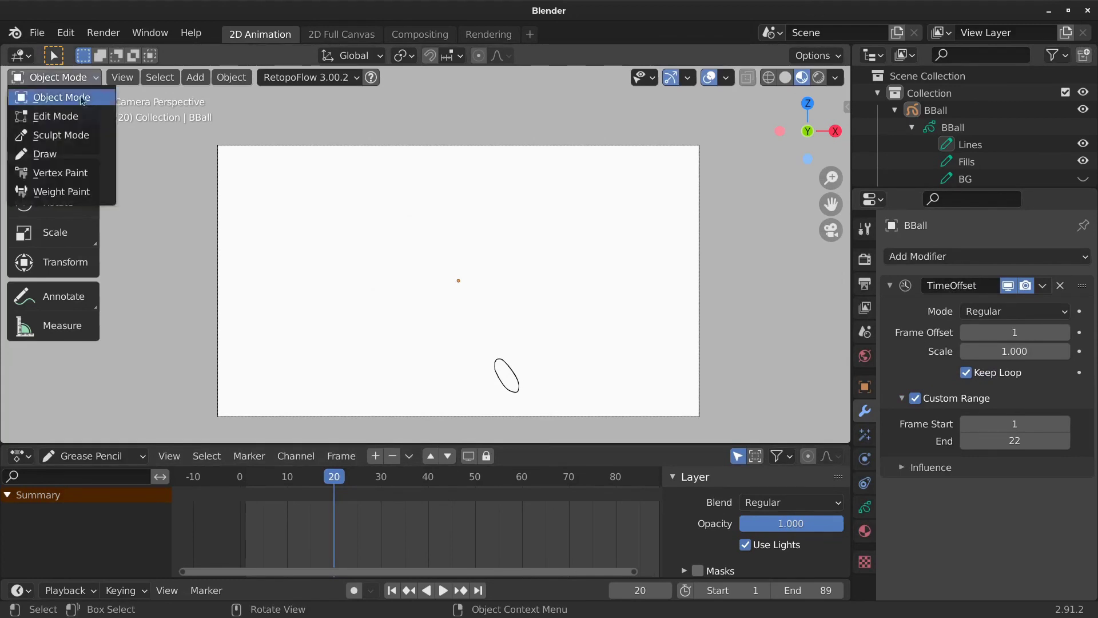
left_click(80, 153)
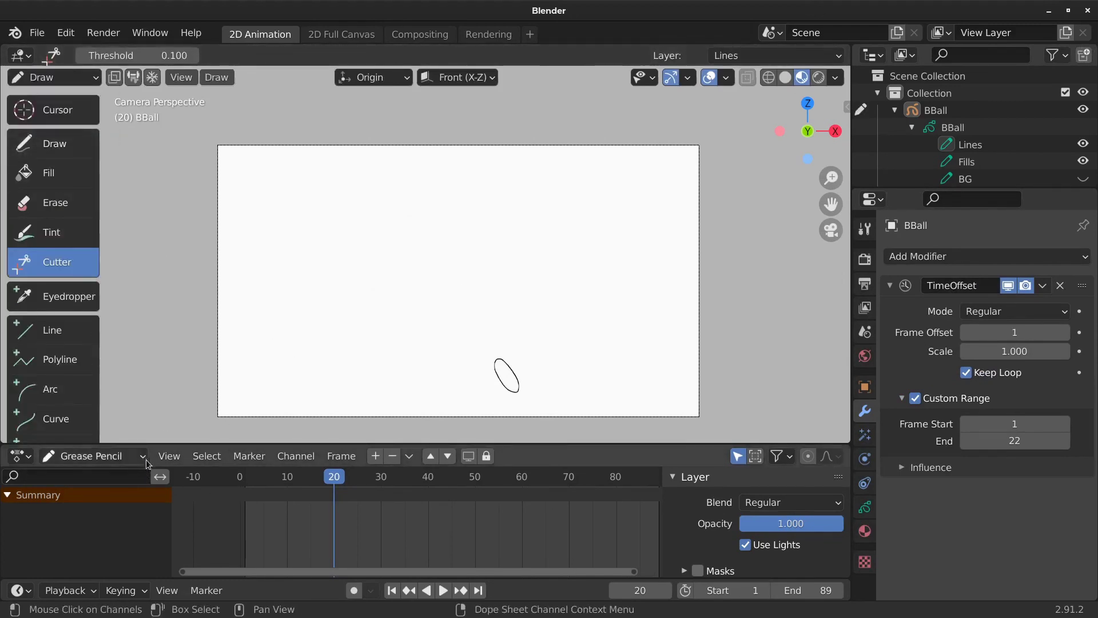
mouse_move(334, 483)
left_mouse_down()
mouse_move(292, 483)
mouse_move(436, 486)
left_mouse_up()
left_click(934, 110)
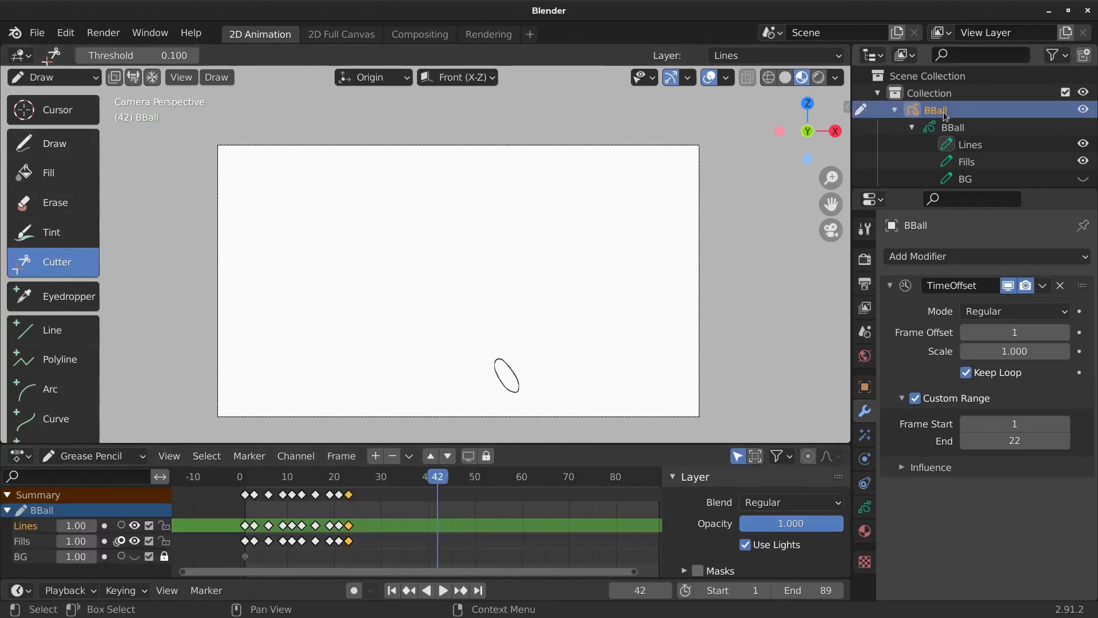
- Play the looping ball animation and scrub between frames 29 and 47 to examine how the loop repeats
key("space")
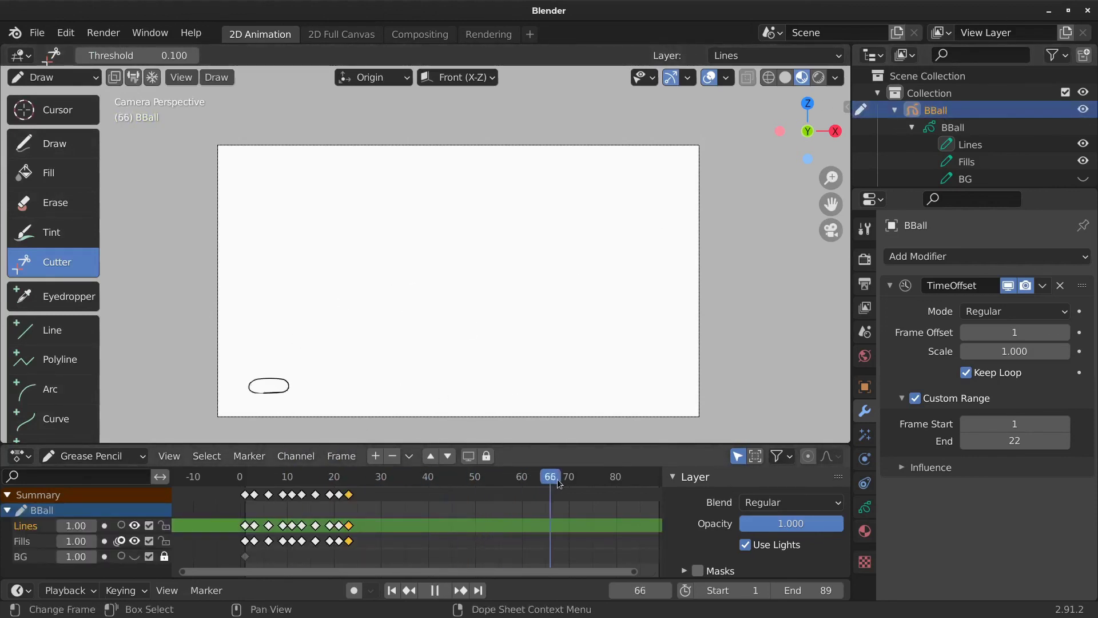
left_click_drag(509, 485, 463, 483)
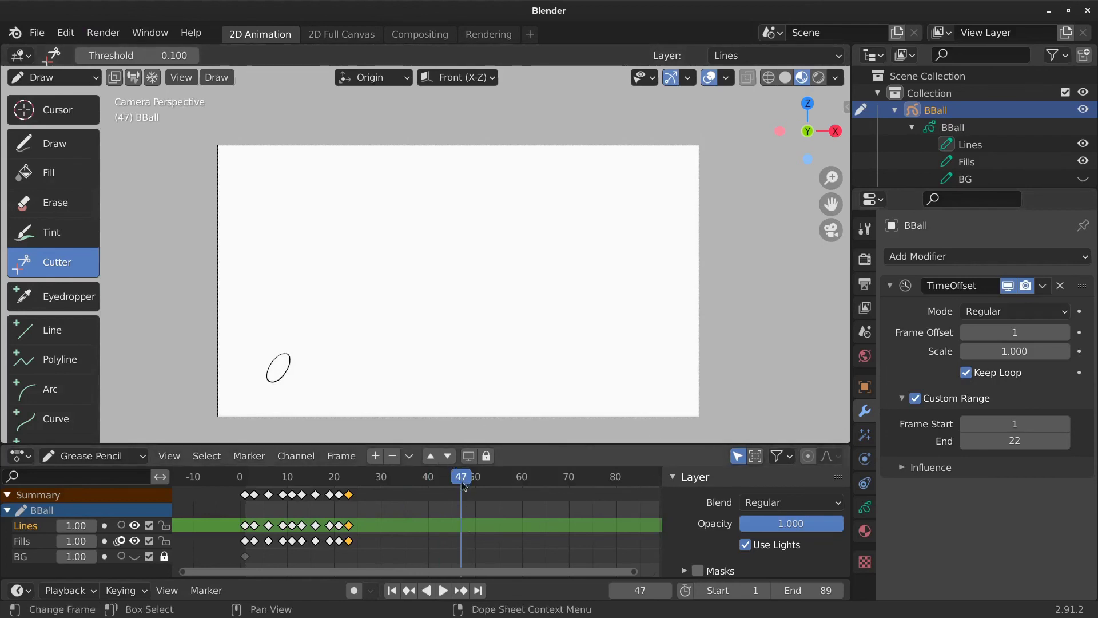
left_click_drag(464, 485, 376, 484)
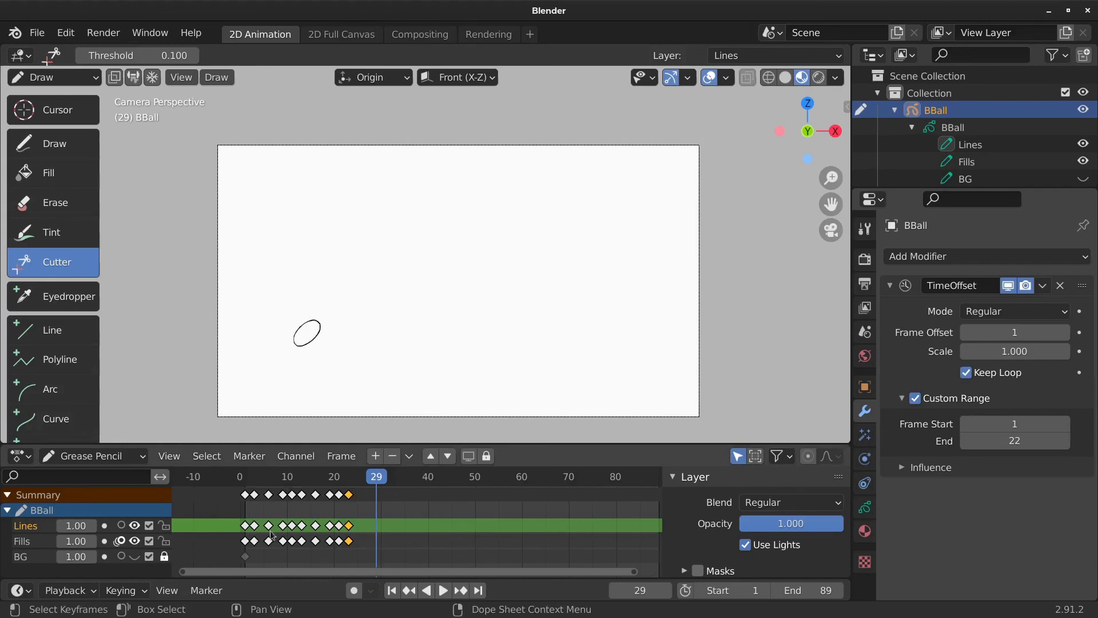
left_click_drag(371, 487, 451, 480)
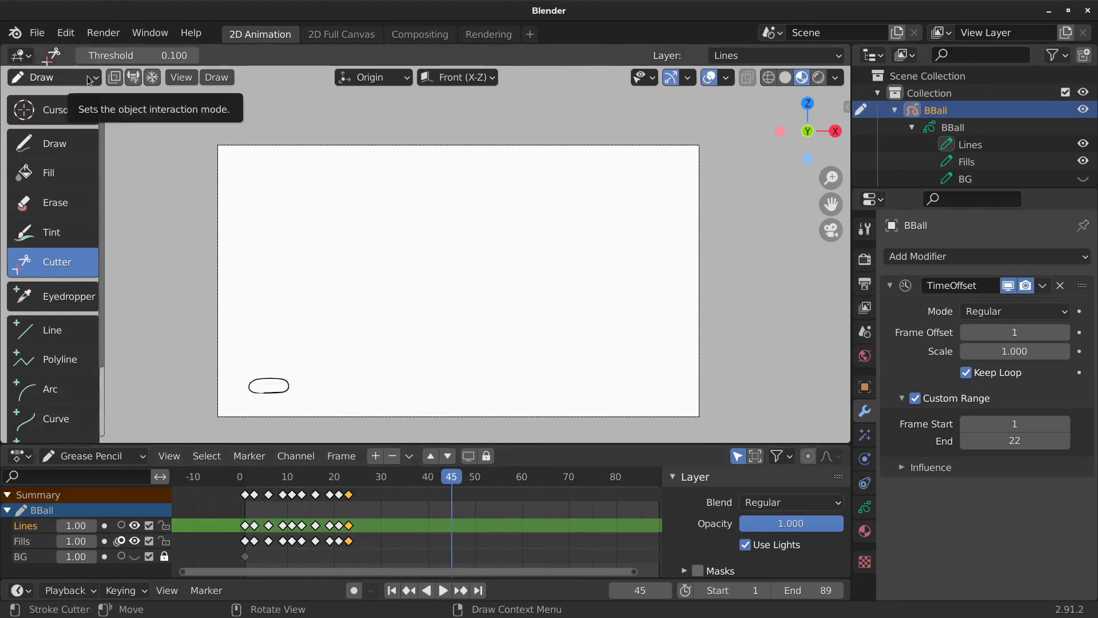
- Switch the ball to Object Mode and set the animation editor from Grease Pencil to Dope Sheet mode
left_click(98, 79)
left_click(45, 96)
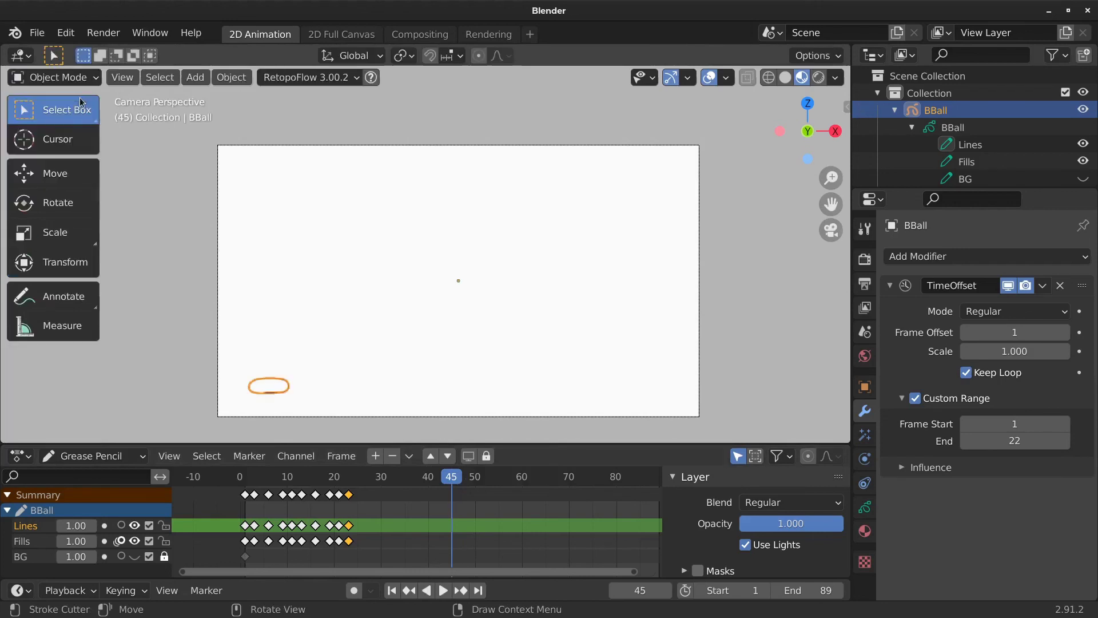
left_click(146, 460)
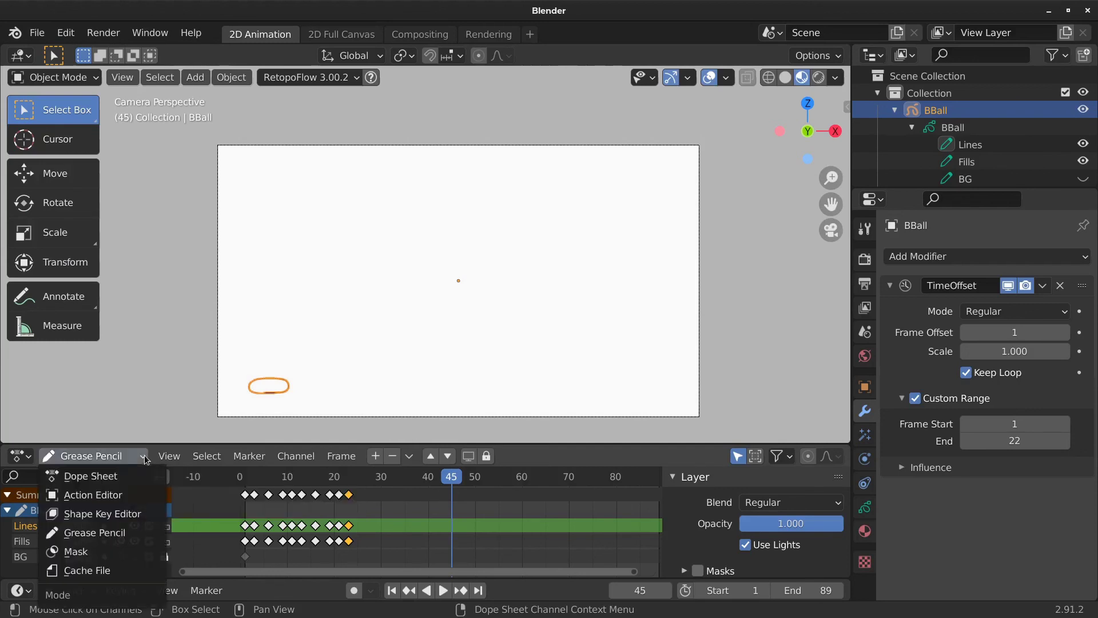
left_click(131, 475)
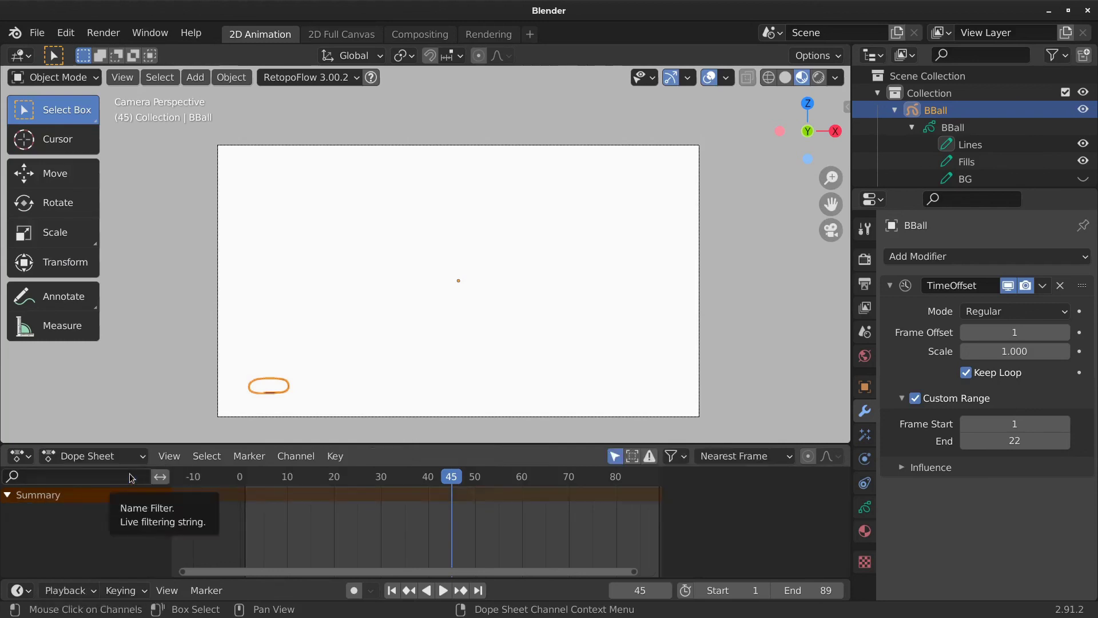
- Go to frame 1 and insert a Location keyframe for the BBall object
left_click_drag(457, 479, 247, 473)
key("space")
key("space")
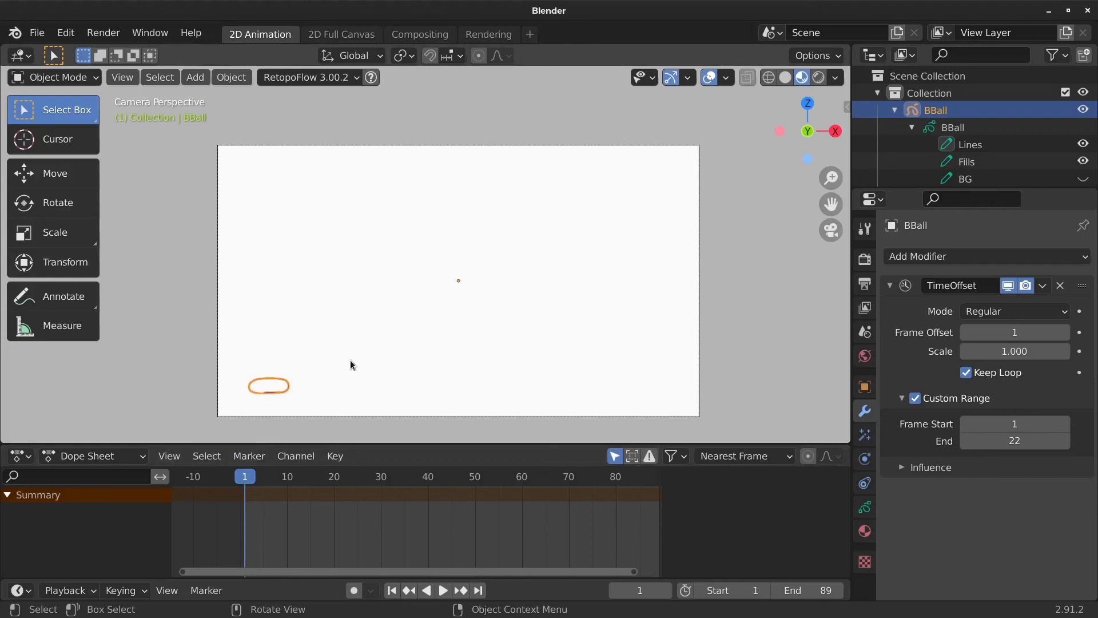
key("i")
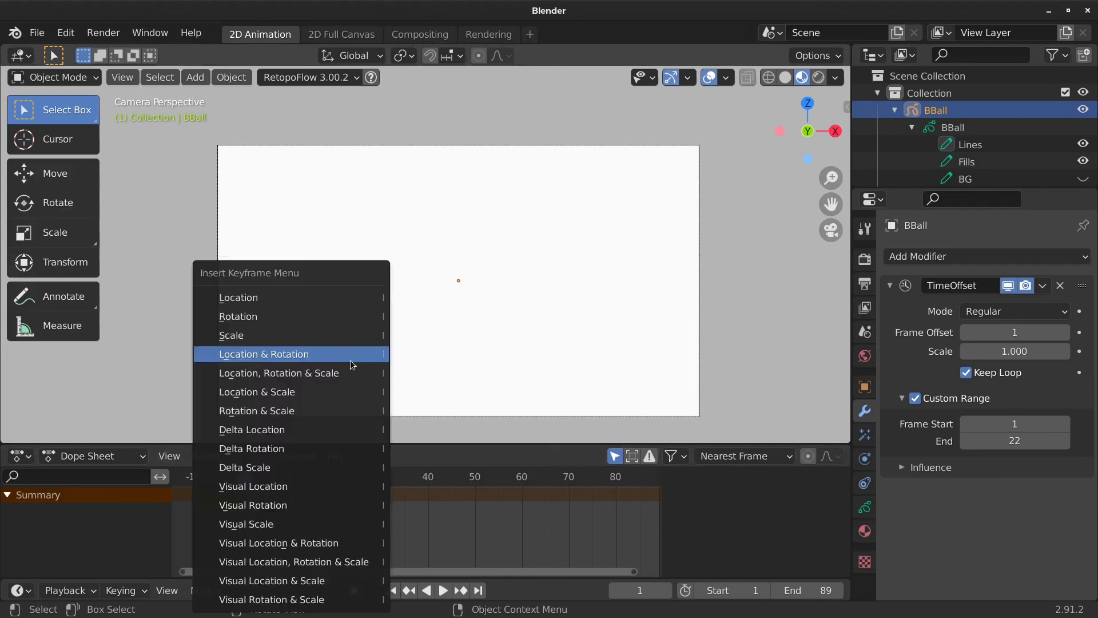
left_click(289, 299)
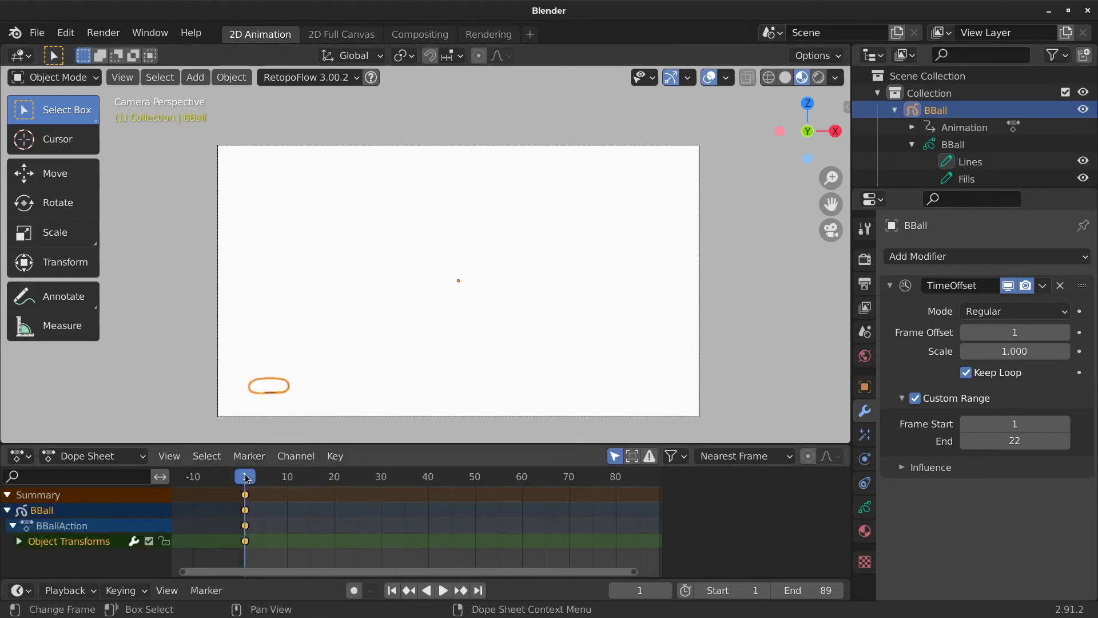
- Try a Time Offset custom range end of 23, check frames 21 and 22, and restore the end to 22
key("space")
left_click_drag(253, 479, 340, 484)
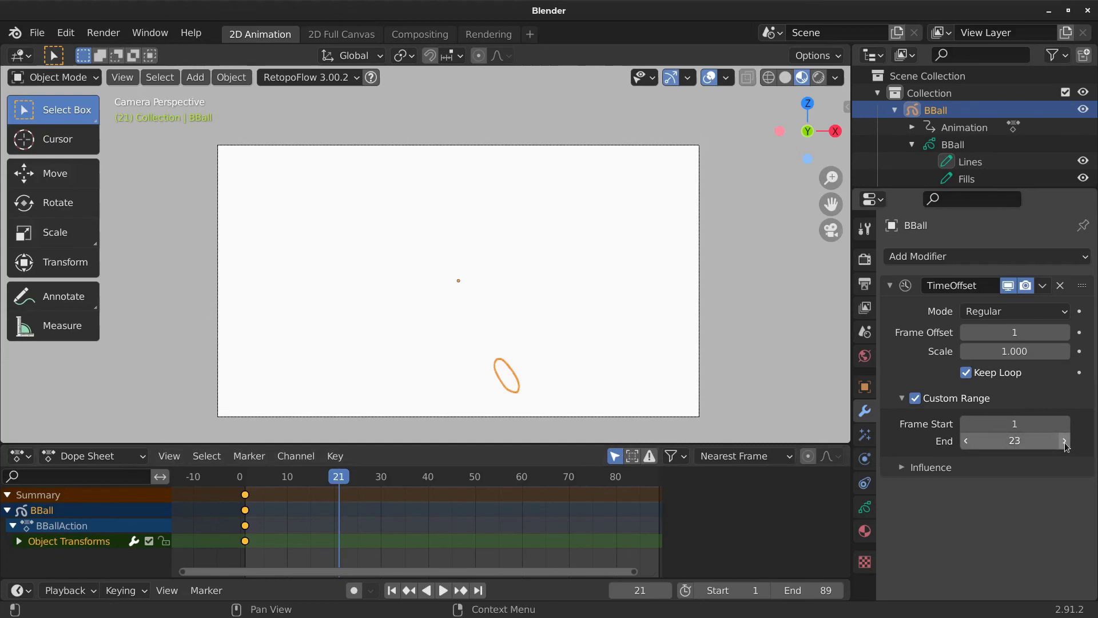
left_click_drag(345, 483, 345, 482)
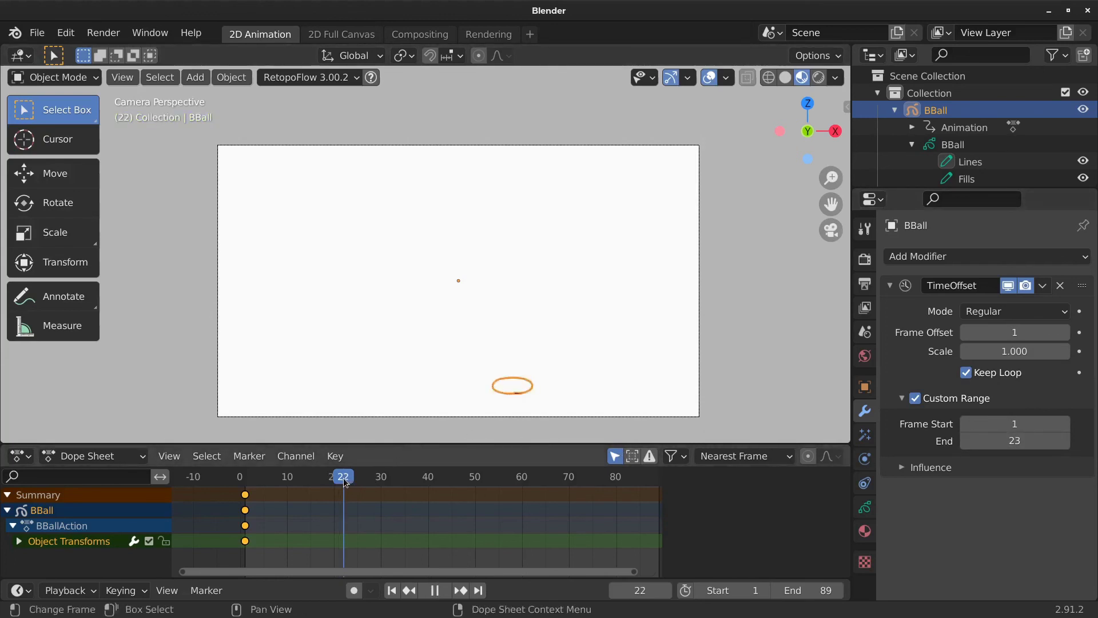
left_click_drag(343, 482, 339, 482)
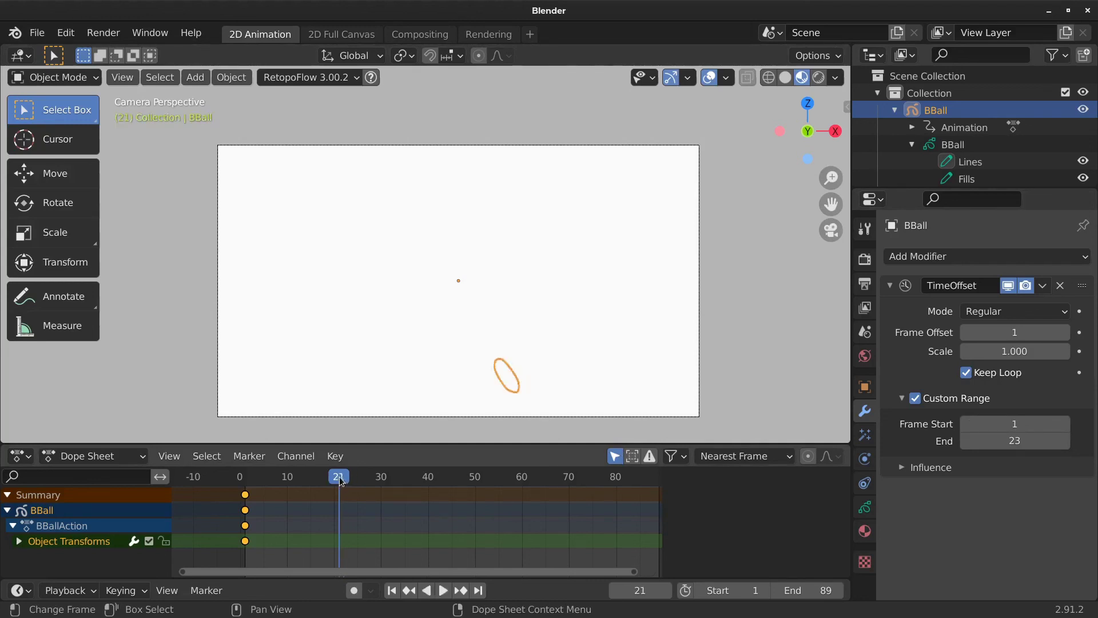
left_click(967, 441)
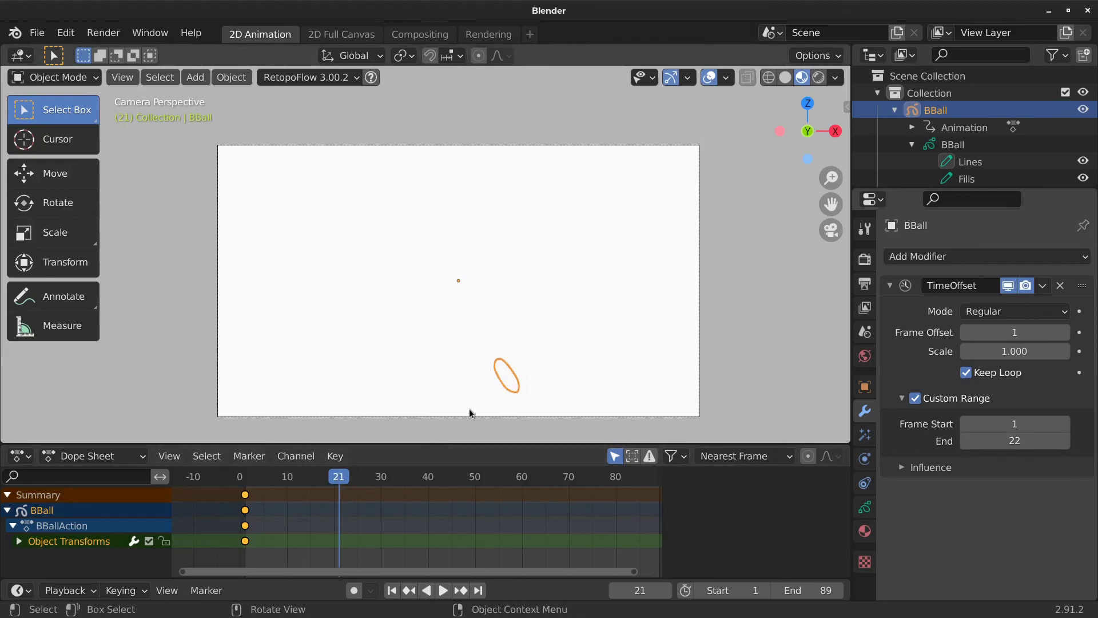
- At frame 22, move the ball about 4.1 m along the X axis and insert a Location keyframe
left_click(346, 480)
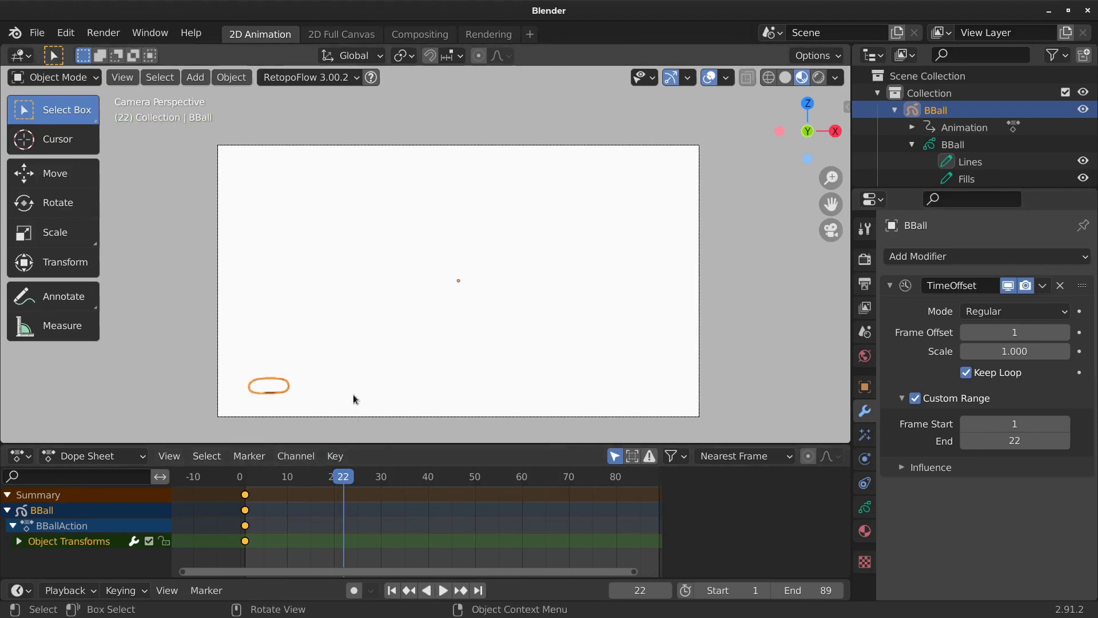
key("g")
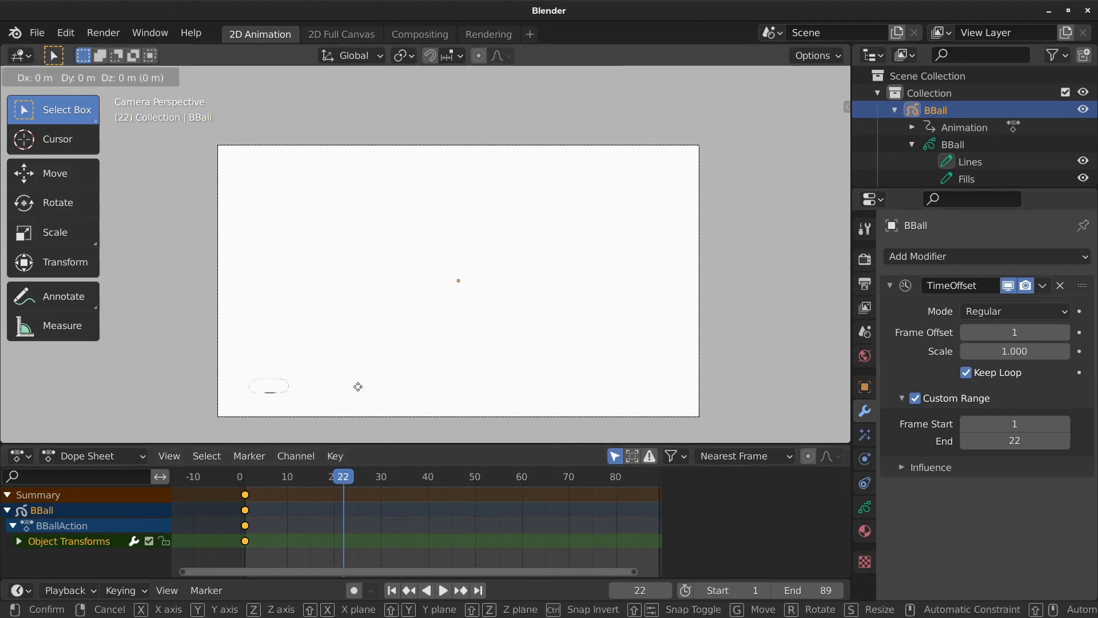
key("x")
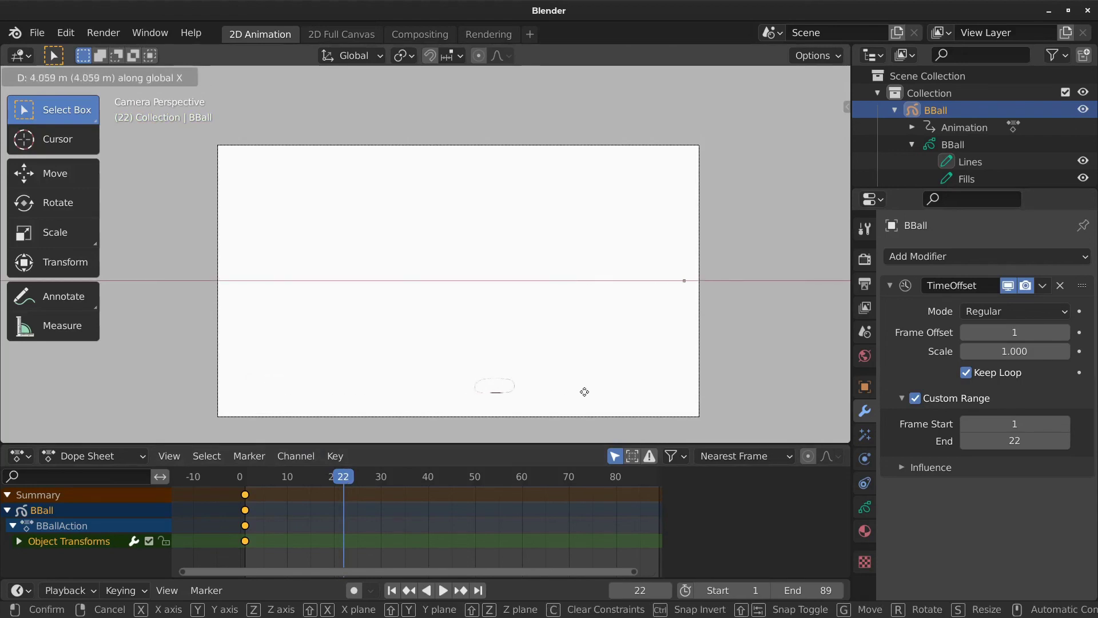
left_click(588, 394)
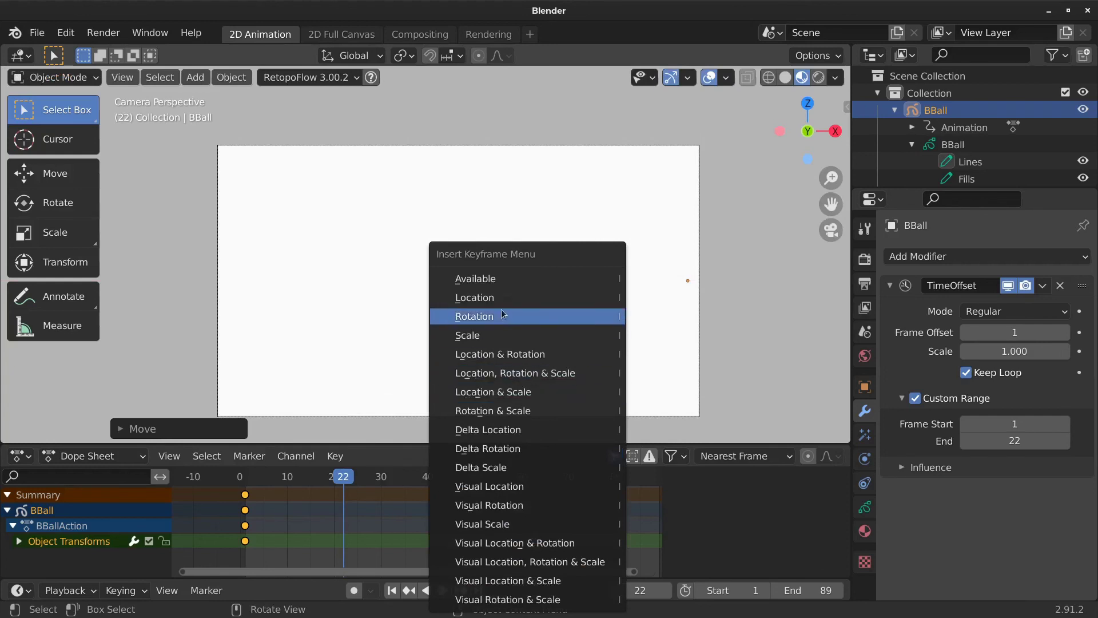
left_click(491, 299)
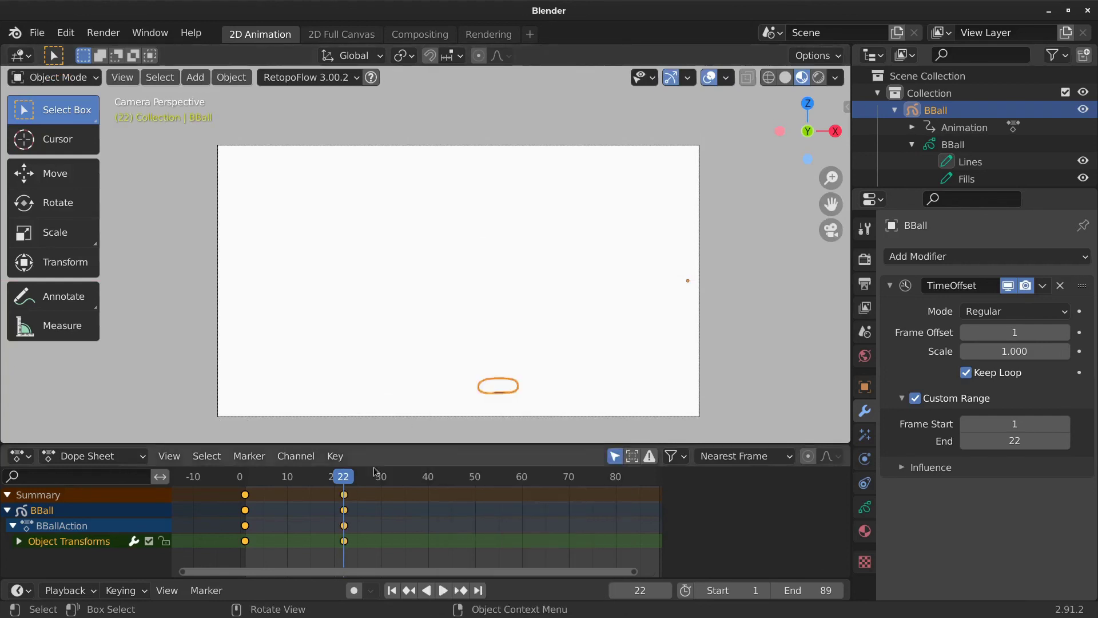
- Play the keyed ball motion and scrub up to frame 19 to examine how the object travels
key("space")
left_click(271, 479)
left_click_drag(271, 479, 311, 486)
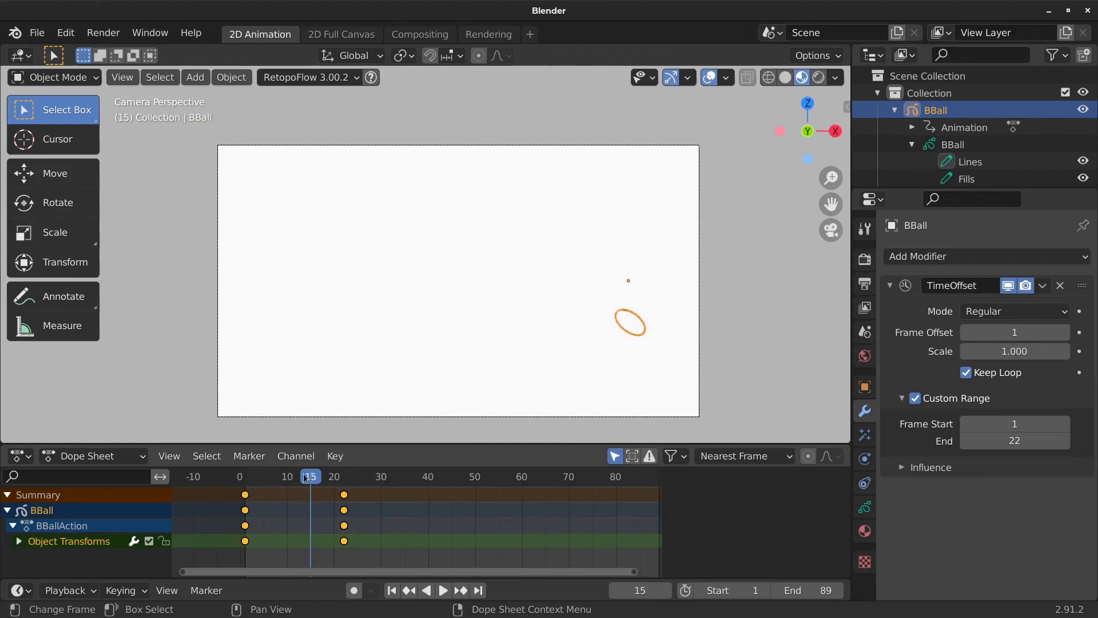
left_click_drag(307, 479, 331, 486)
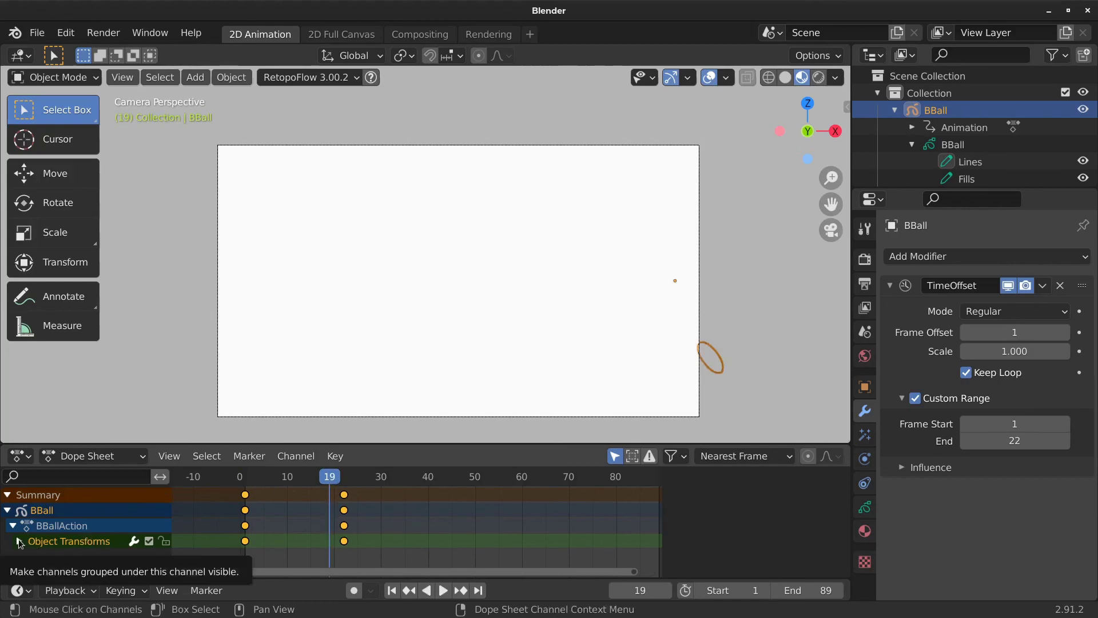
- Change the Dope Sheet area to the Graph Editor to show the ball's location curves
left_click(22, 456)
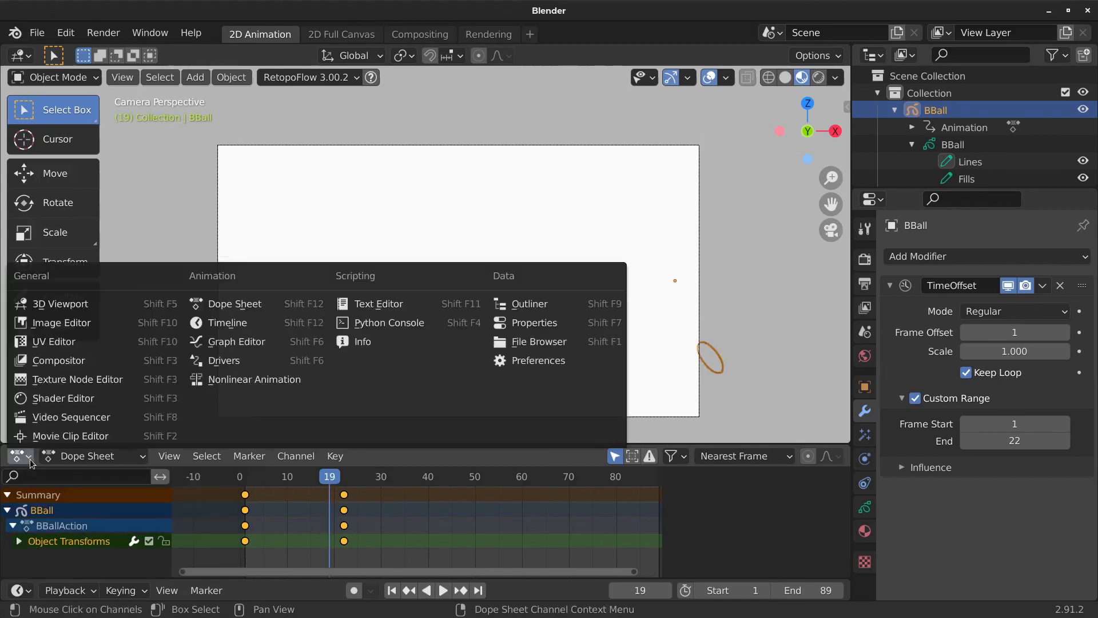
left_click(19, 456)
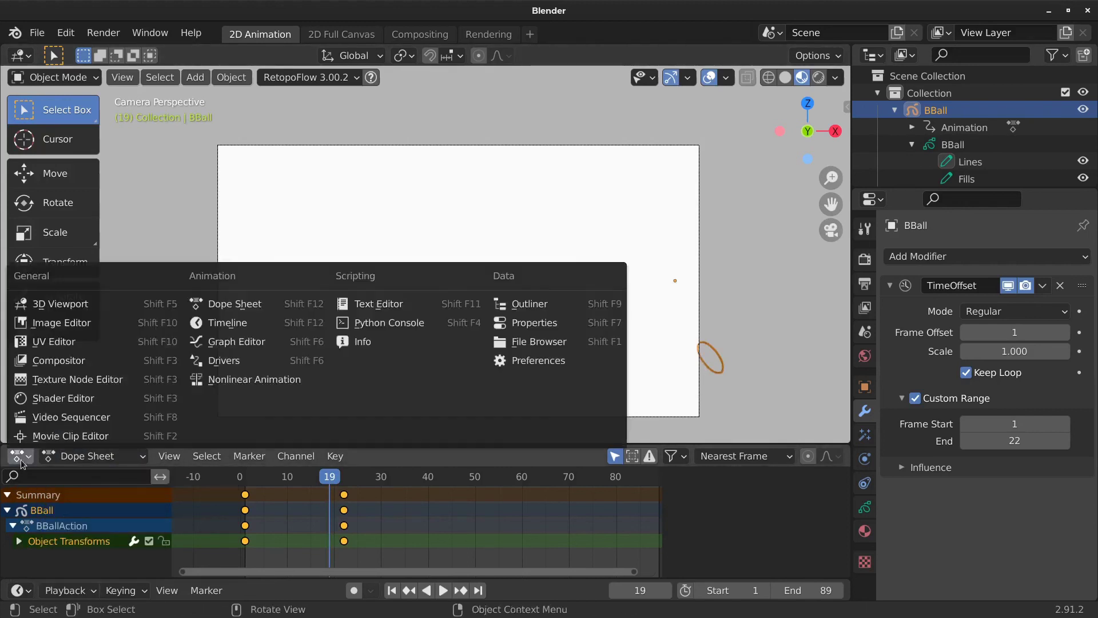
left_click(19, 456)
left_click(236, 342)
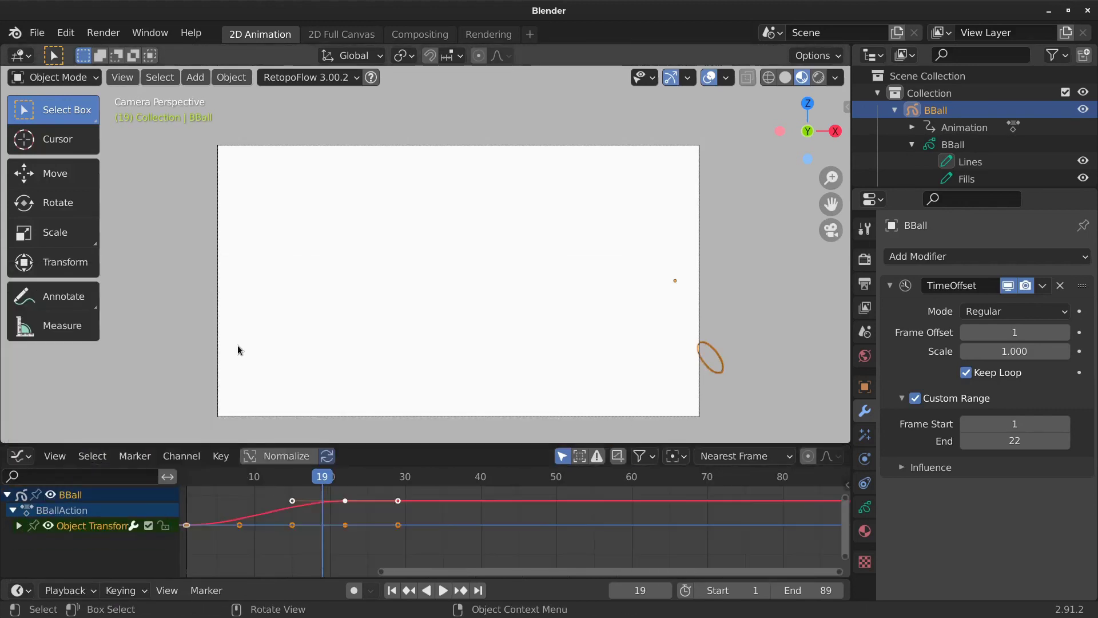
- Deselect the curve keyframes, go back to frame 4 and step forward to frame 7 to examine the motion
left_click(253, 512)
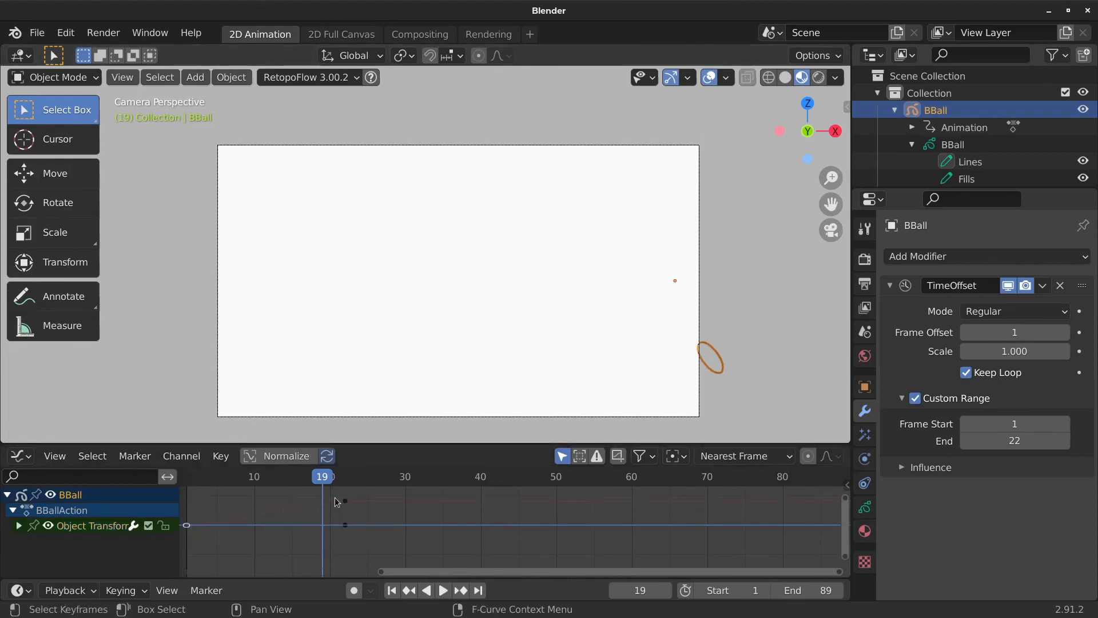
left_click_drag(329, 483, 204, 490)
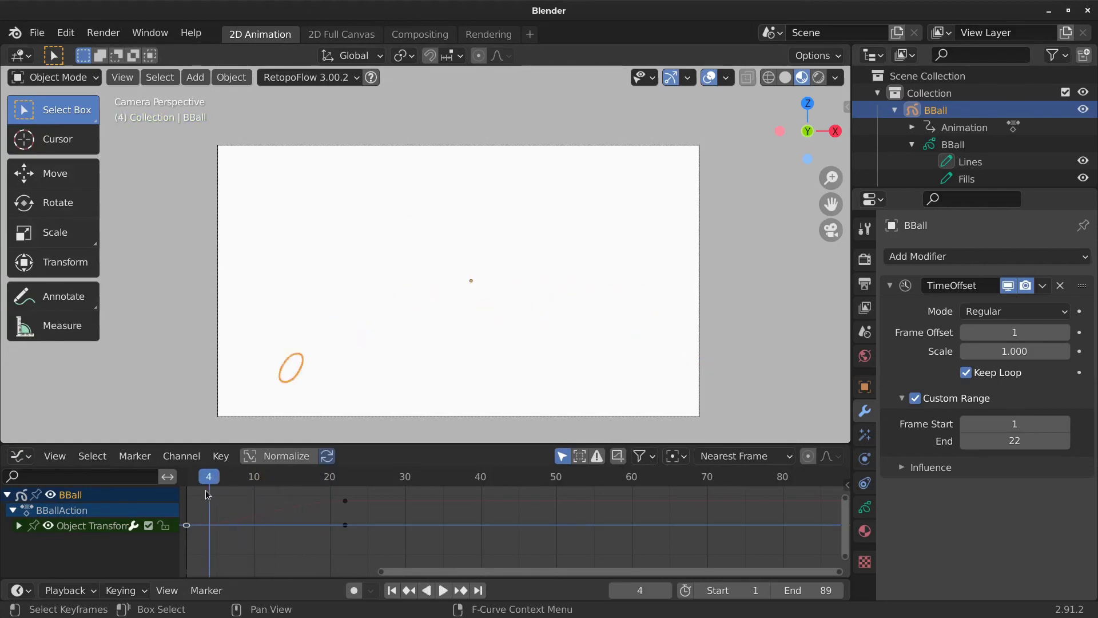
key("Right")
key("Right")
key("Right")
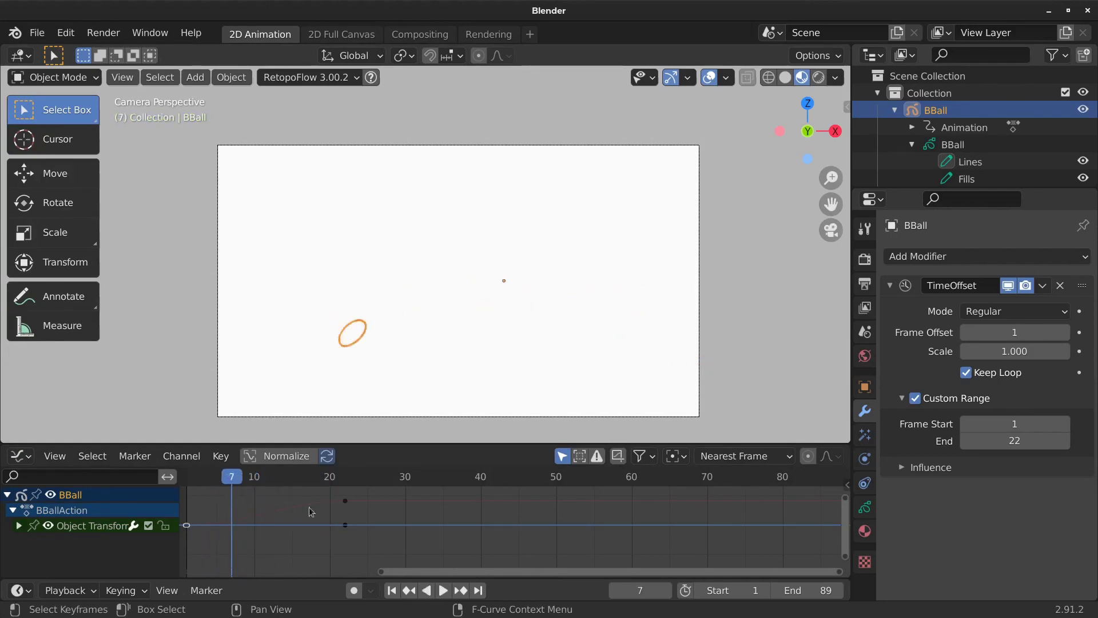
left_click(346, 501)
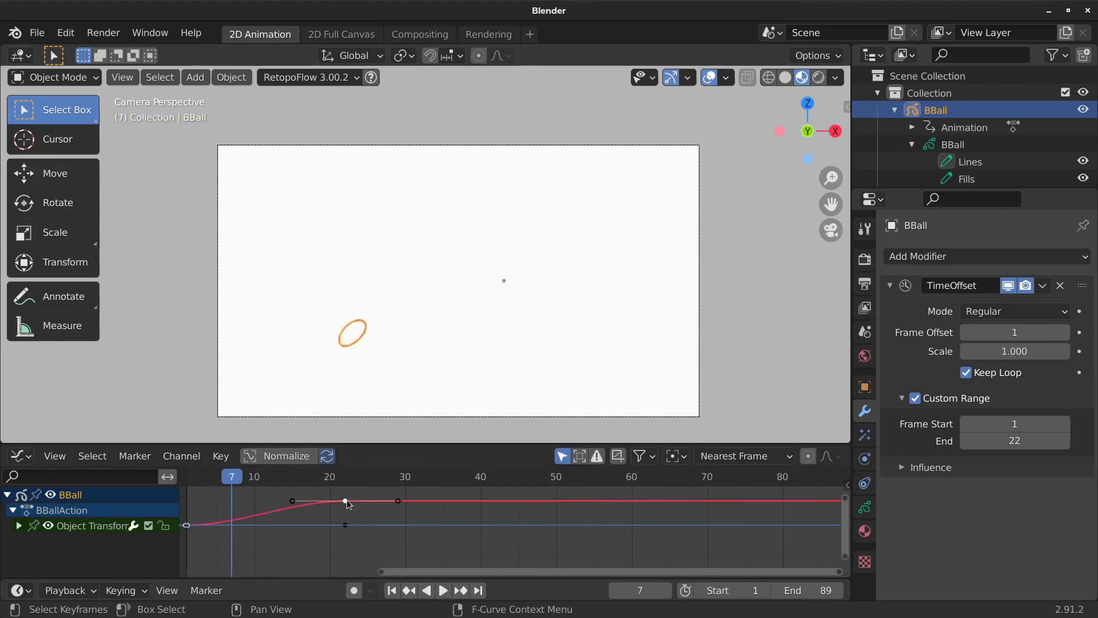
right_click(346, 501)
mouse_move(344, 474)
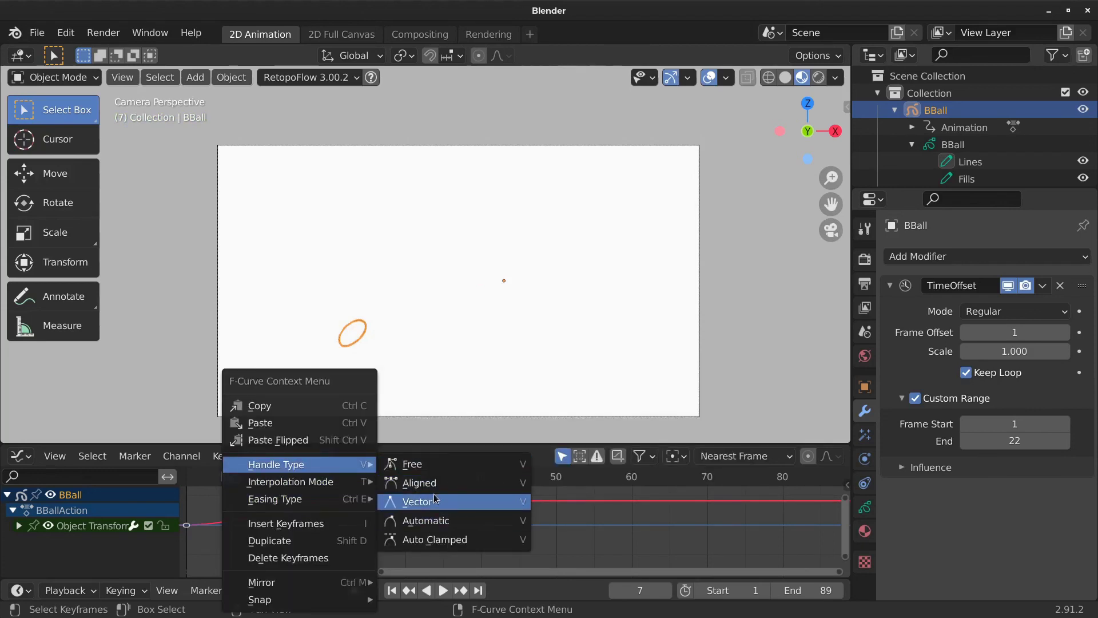
- Select the location keyframes at frame 1 and set their interpolation mode to Constant
left_click(187, 525)
left_click_drag(199, 517, 185, 544)
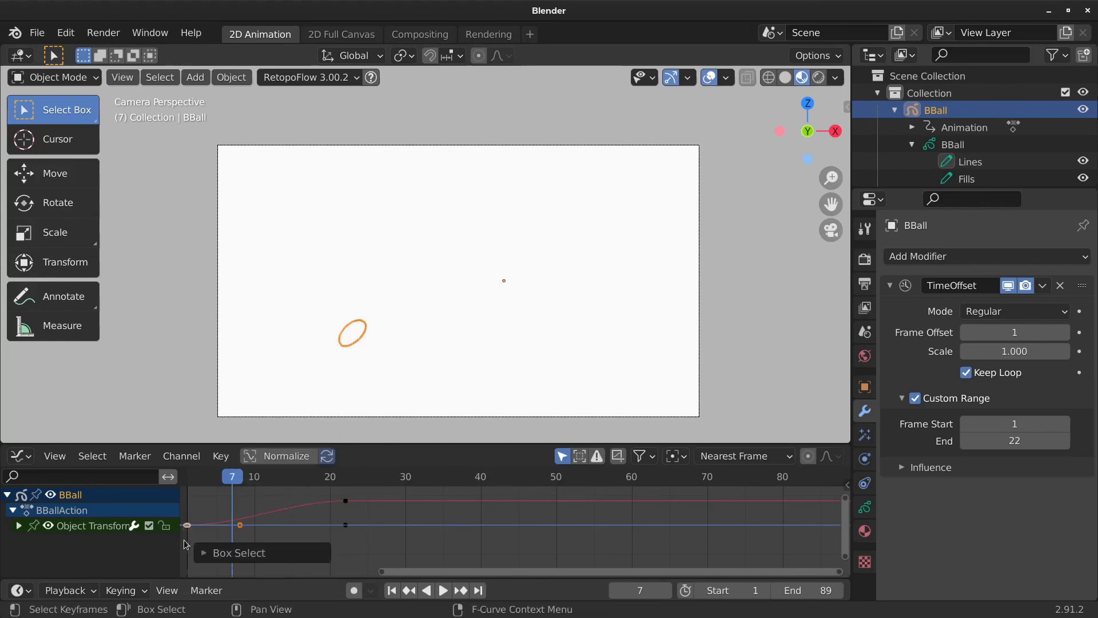
right_click(189, 529)
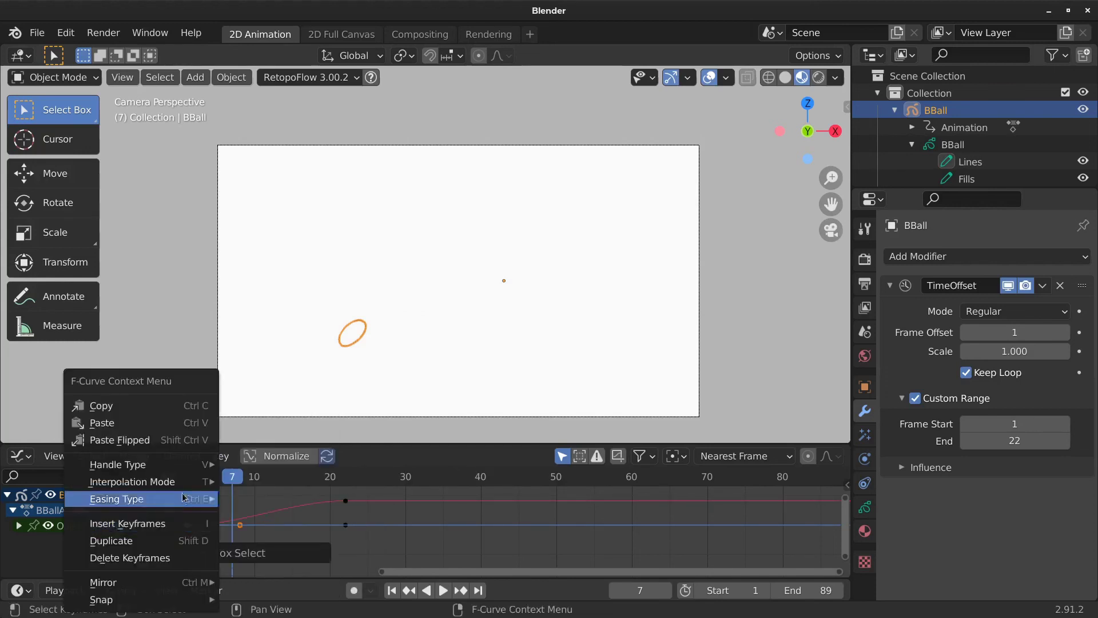
mouse_move(171, 464)
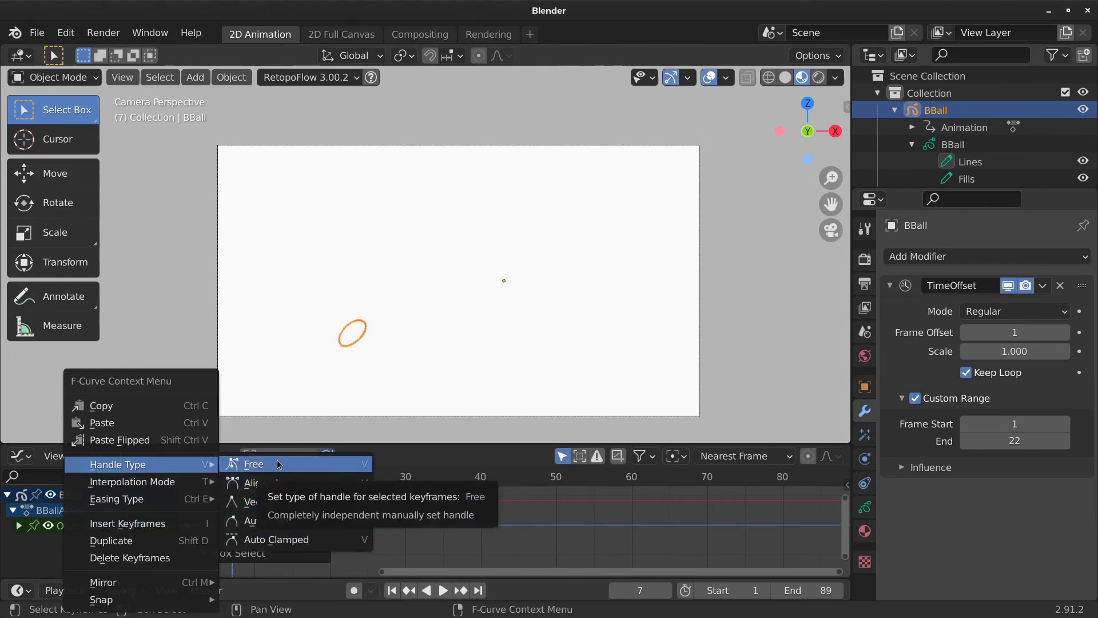
mouse_move(194, 487)
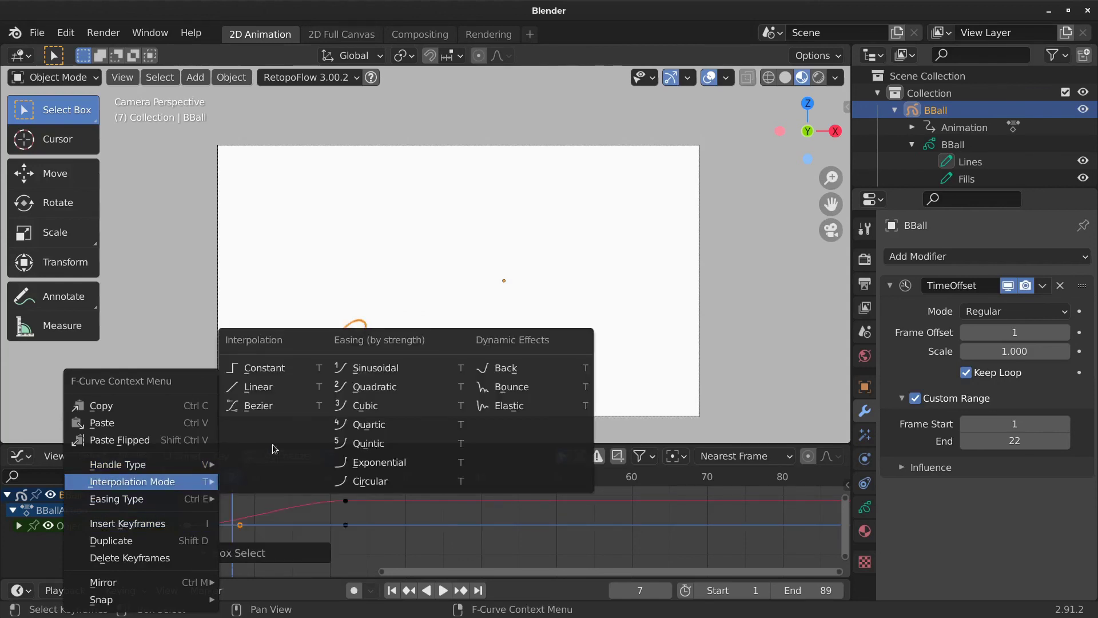
left_click(268, 367)
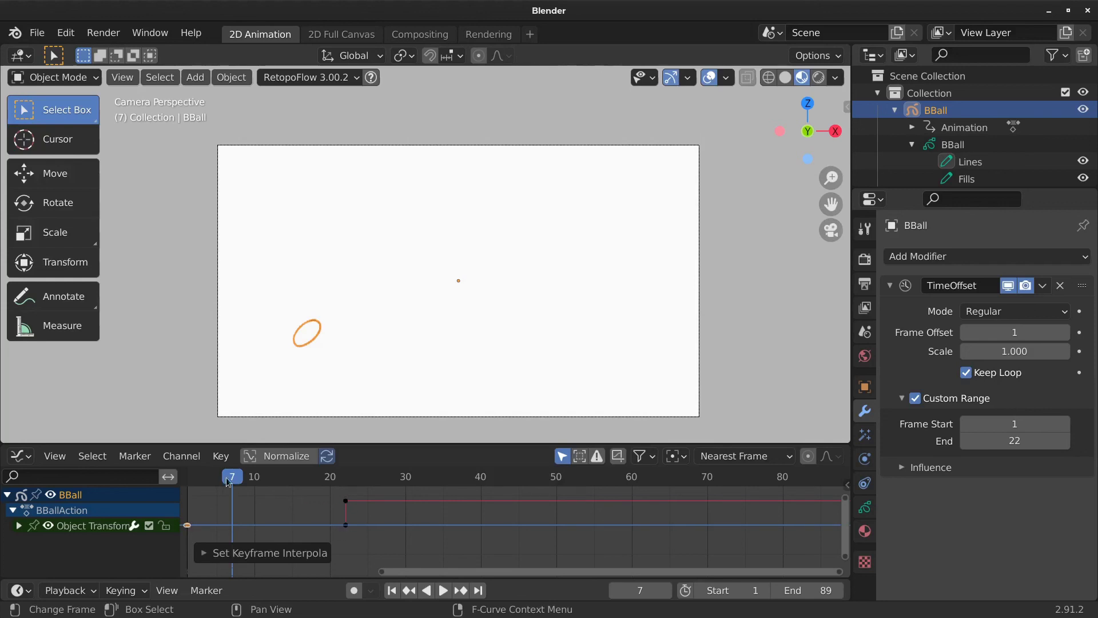
- Play the animation with the constant interpolation and return to frame 1
key("space")
left_click(189, 484)
left_click_drag(190, 486, 189, 514)
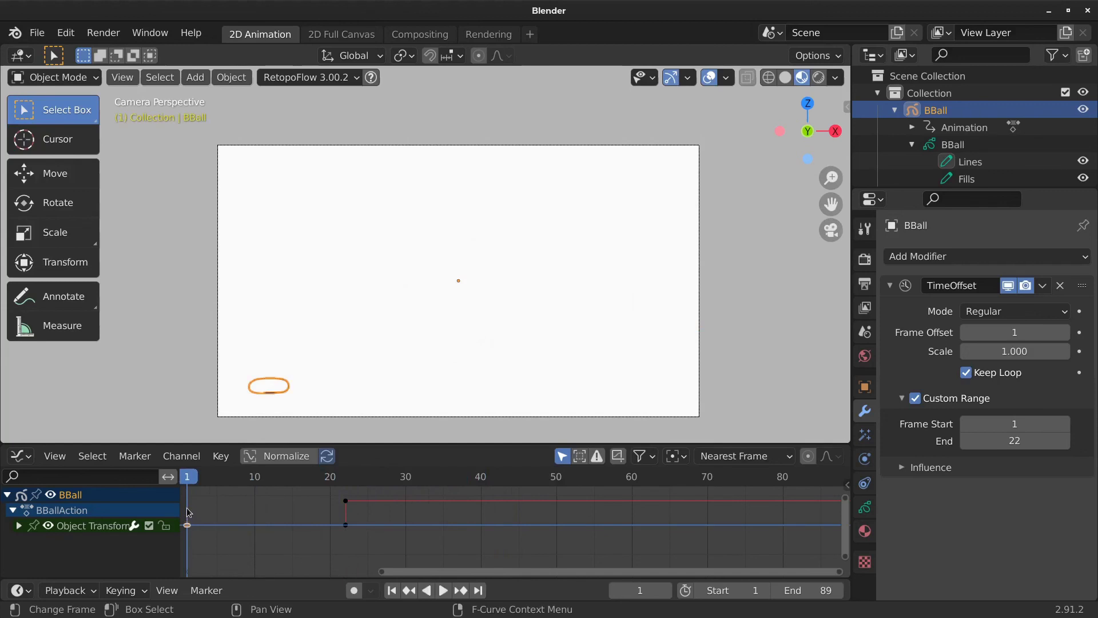
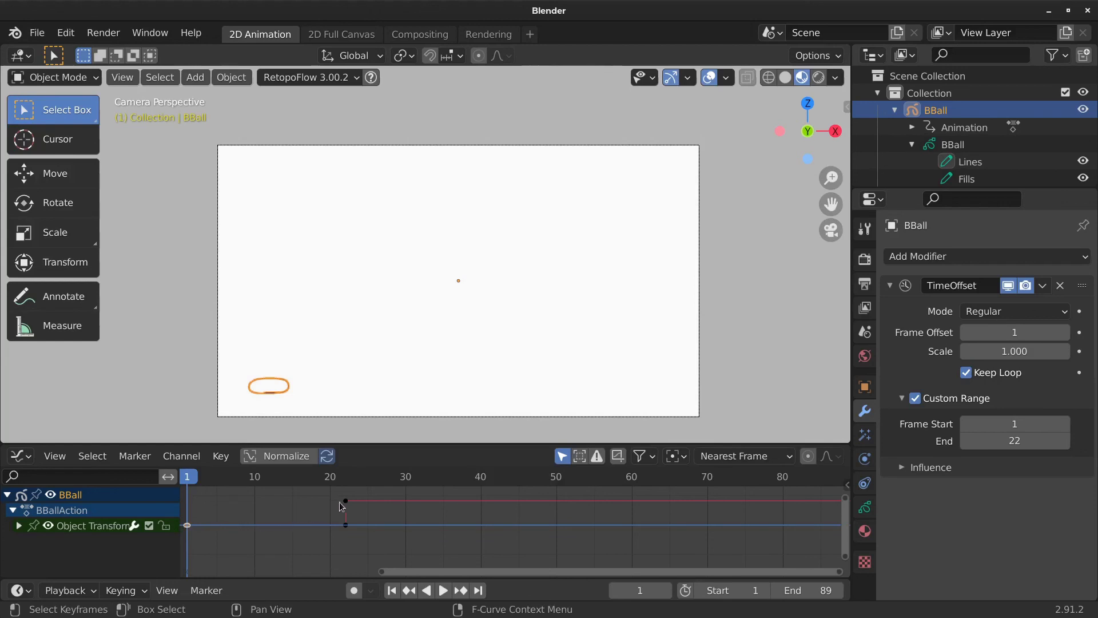
- Expand the Object Transforms channels and set the interpolation mode of the frame 1 location keyframes to Constant
left_click(19, 525)
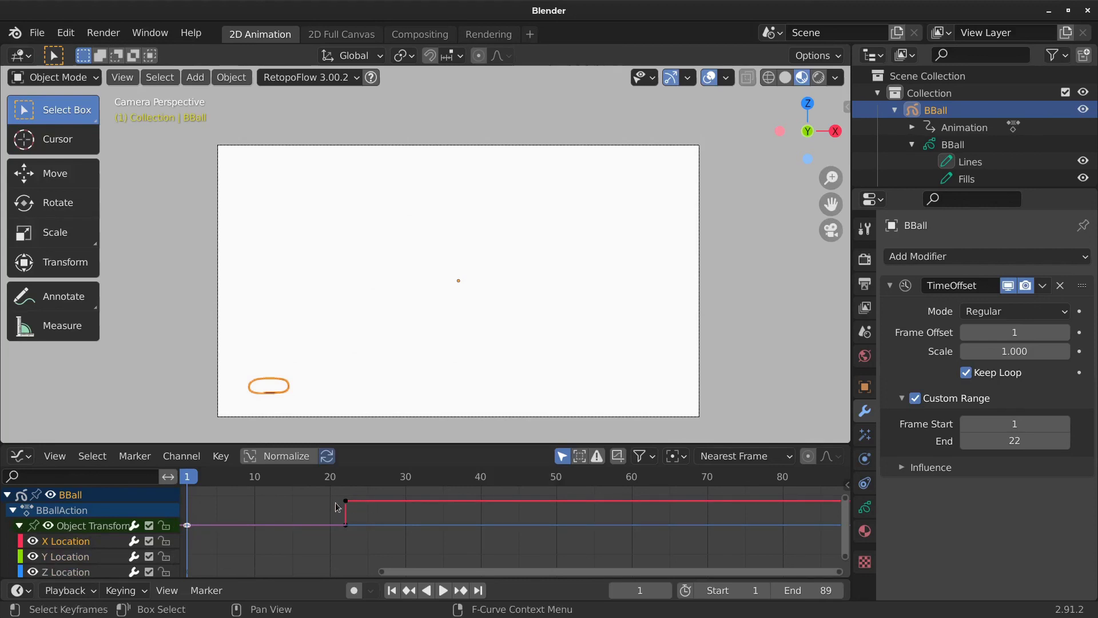
right_click(188, 526)
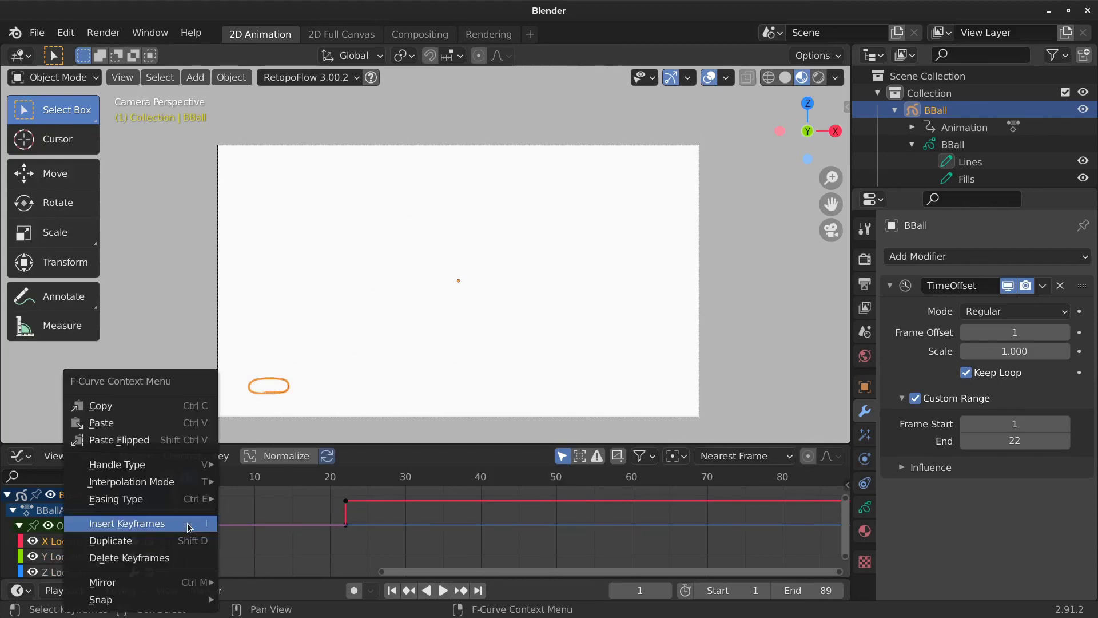
mouse_move(195, 479)
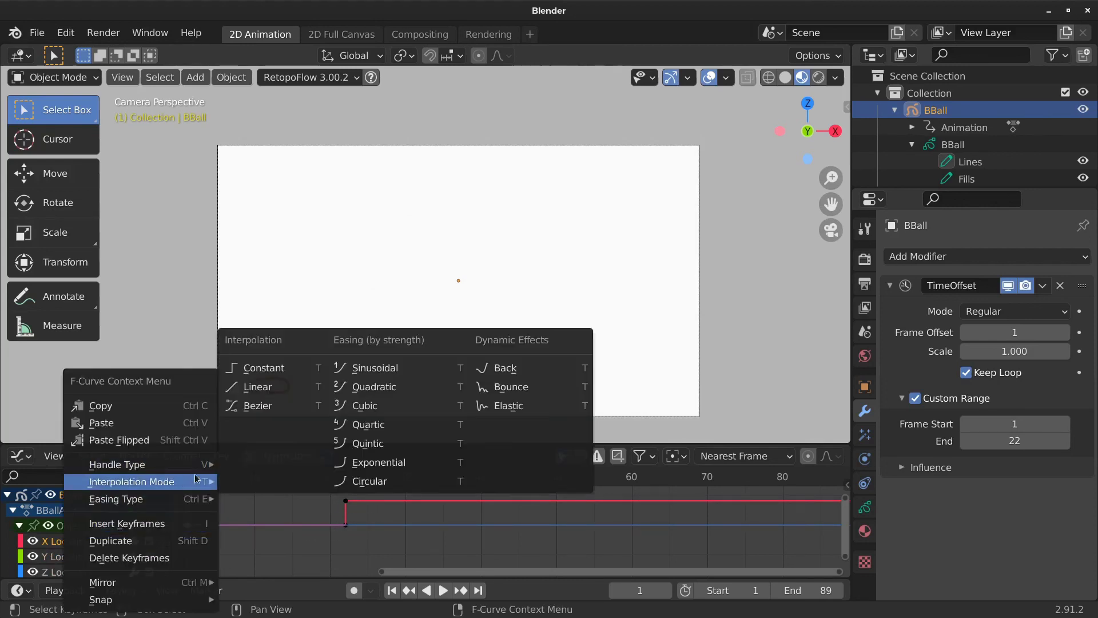
left_click(259, 369)
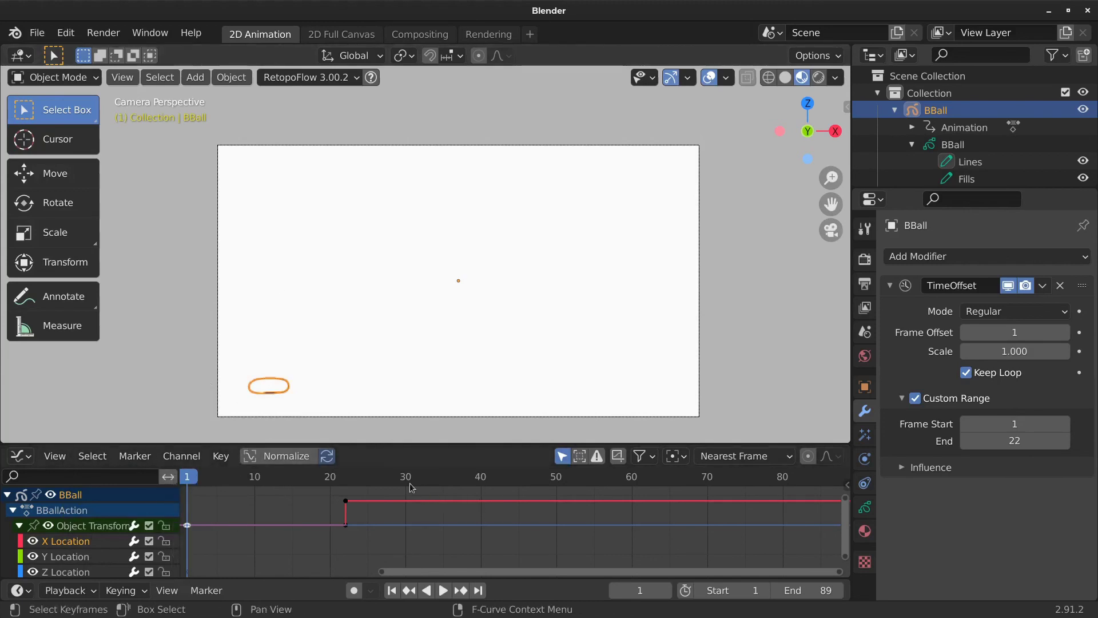
- Change the Graph Editor area back to the Dope Sheet
left_click(20, 456)
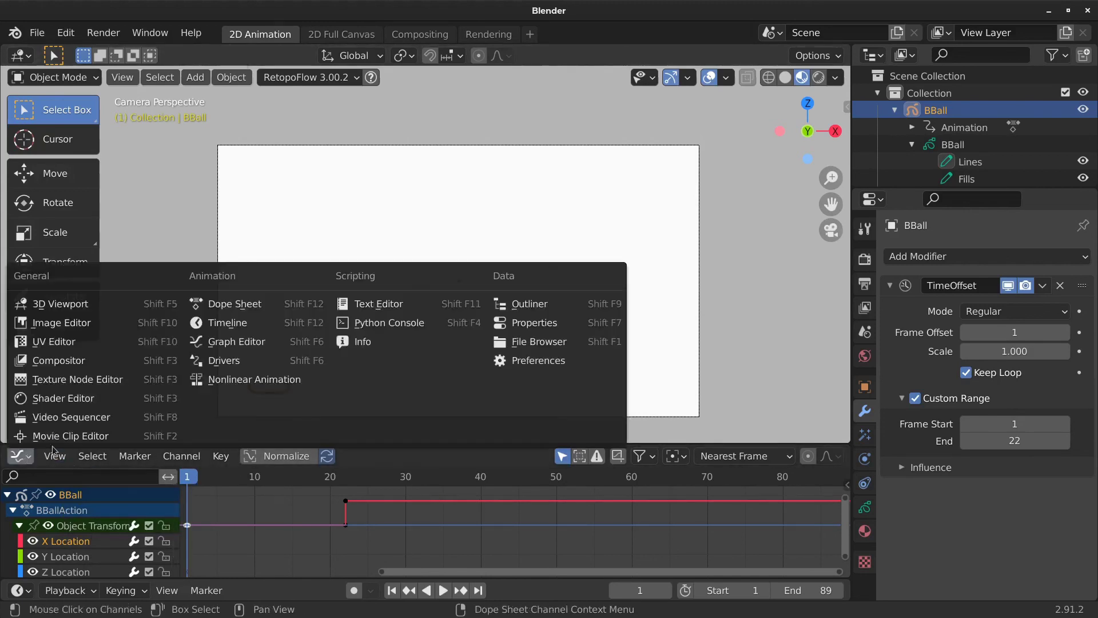
mouse_move(71, 457)
left_click(19, 456)
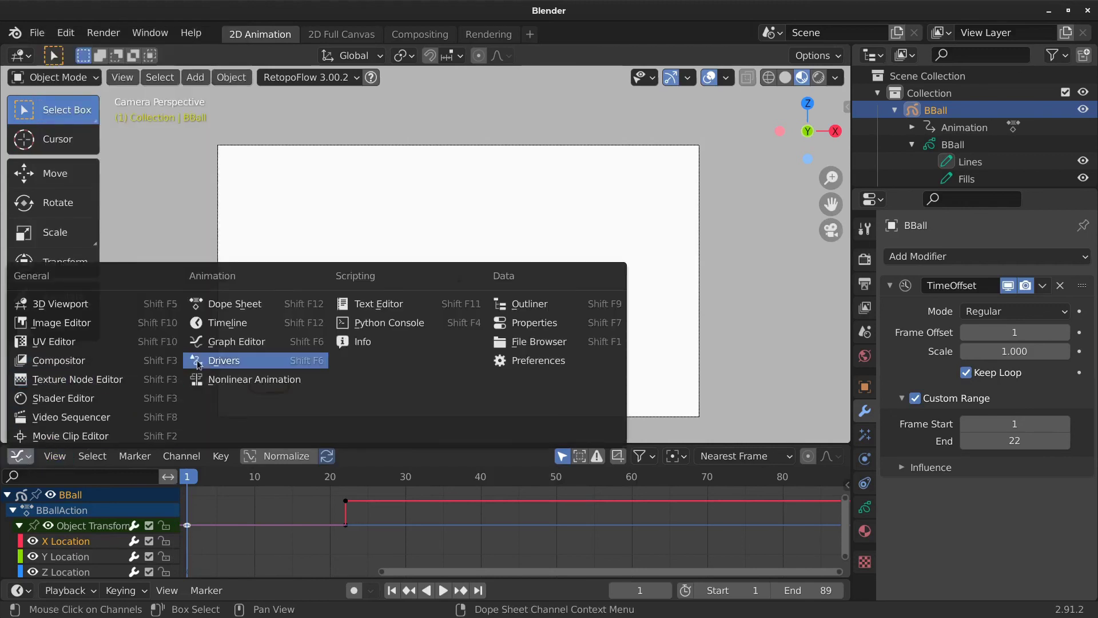
left_click(236, 304)
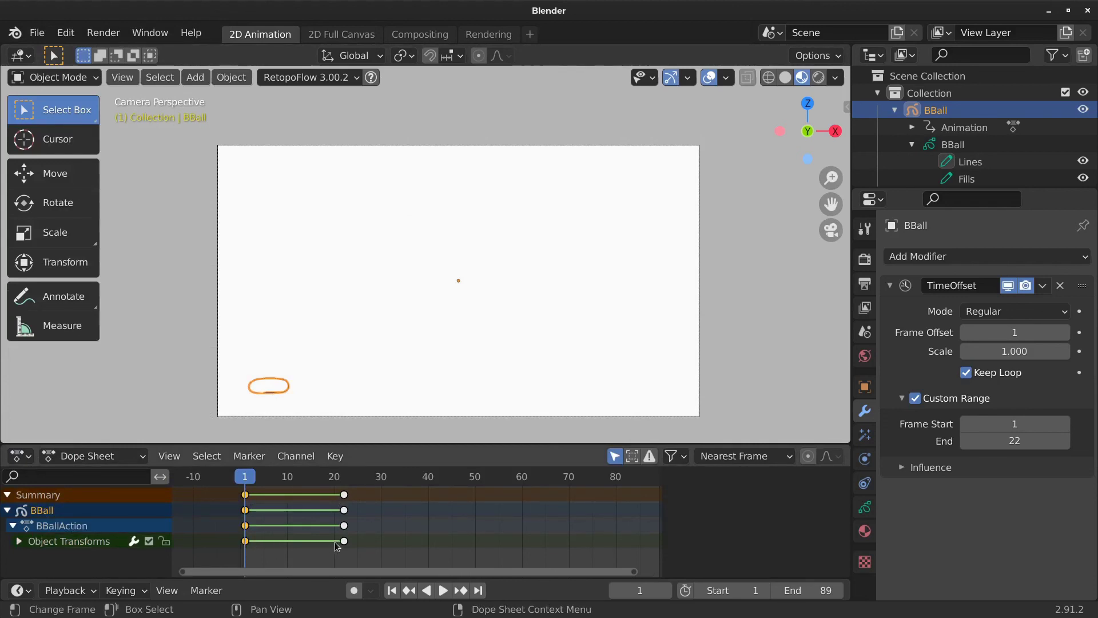
- Go to frame 22, check the motion up to the end of the second bounce and stop at frame 44
left_click_drag(244, 478, 343, 496)
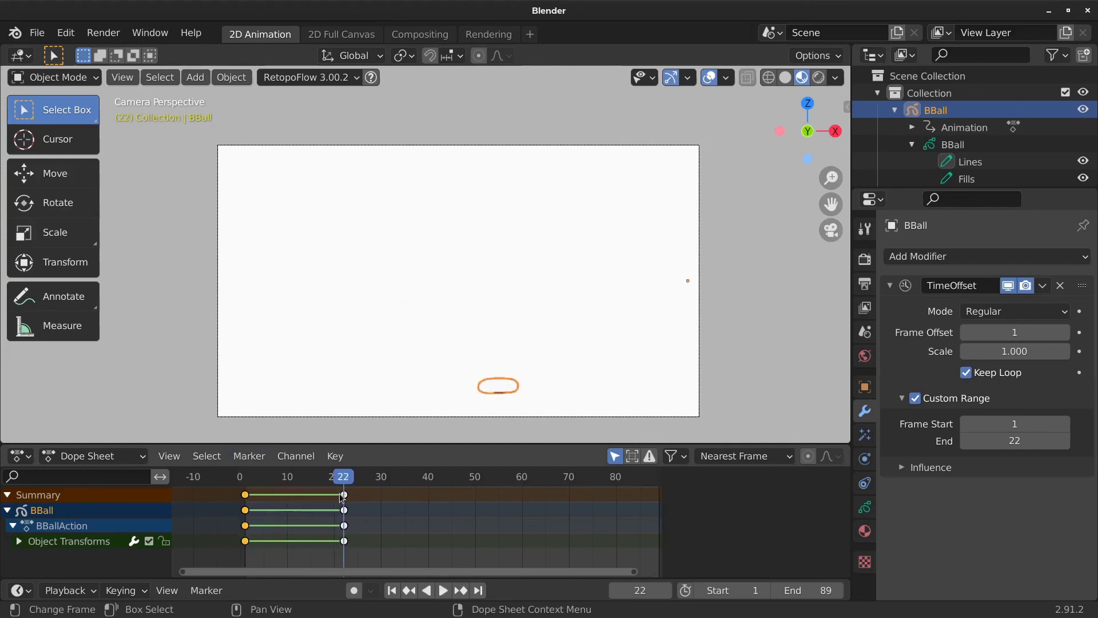
key("space")
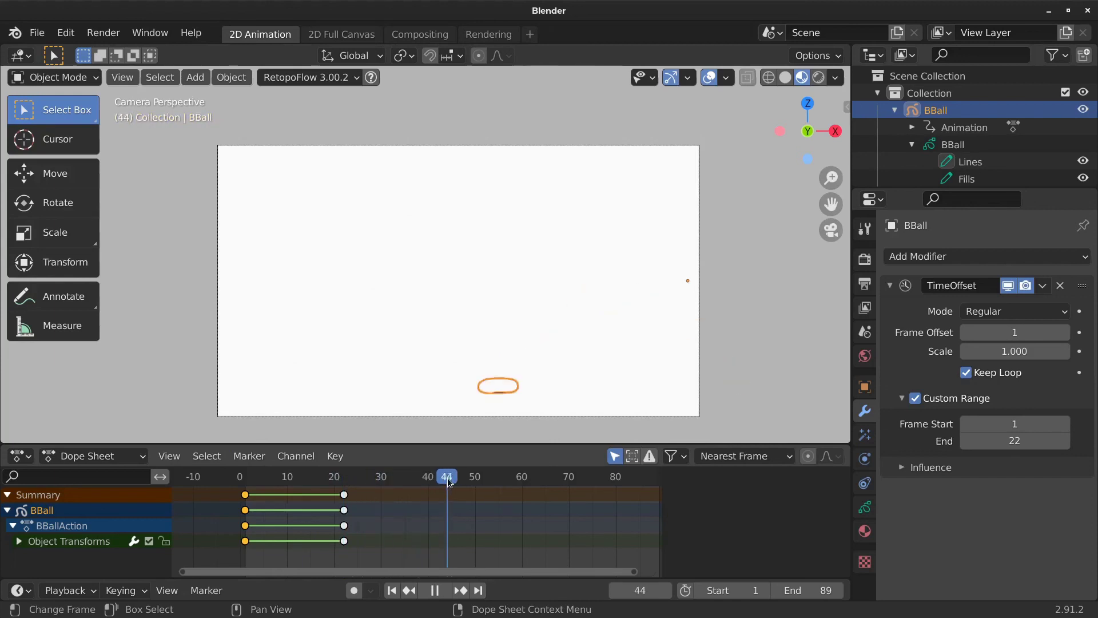
left_click_drag(449, 483, 446, 484)
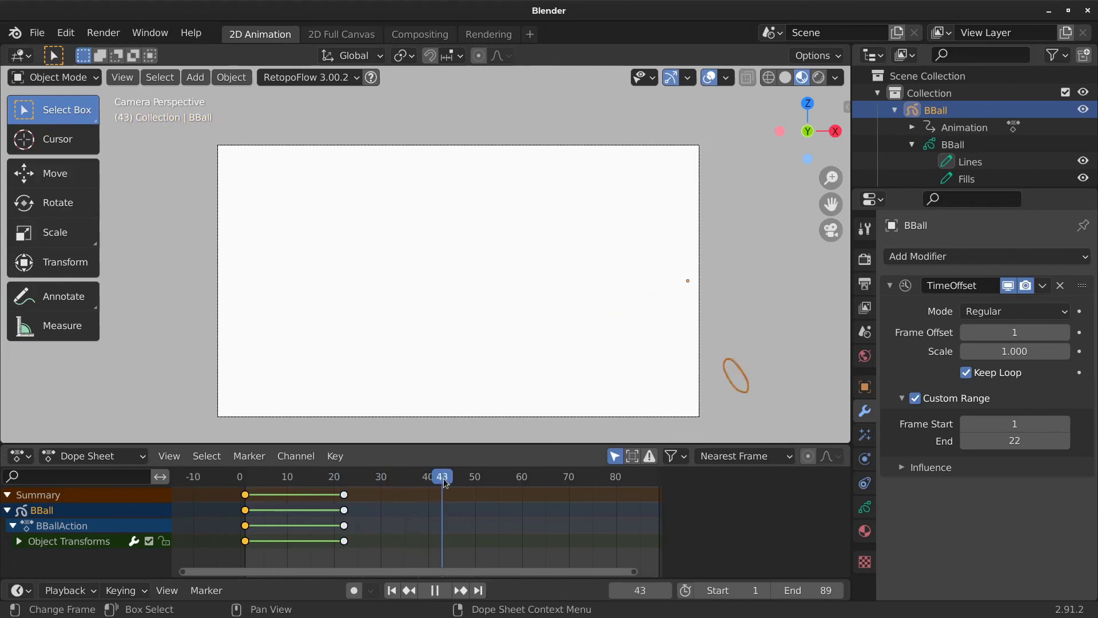
key("space")
key("space")
key("space")
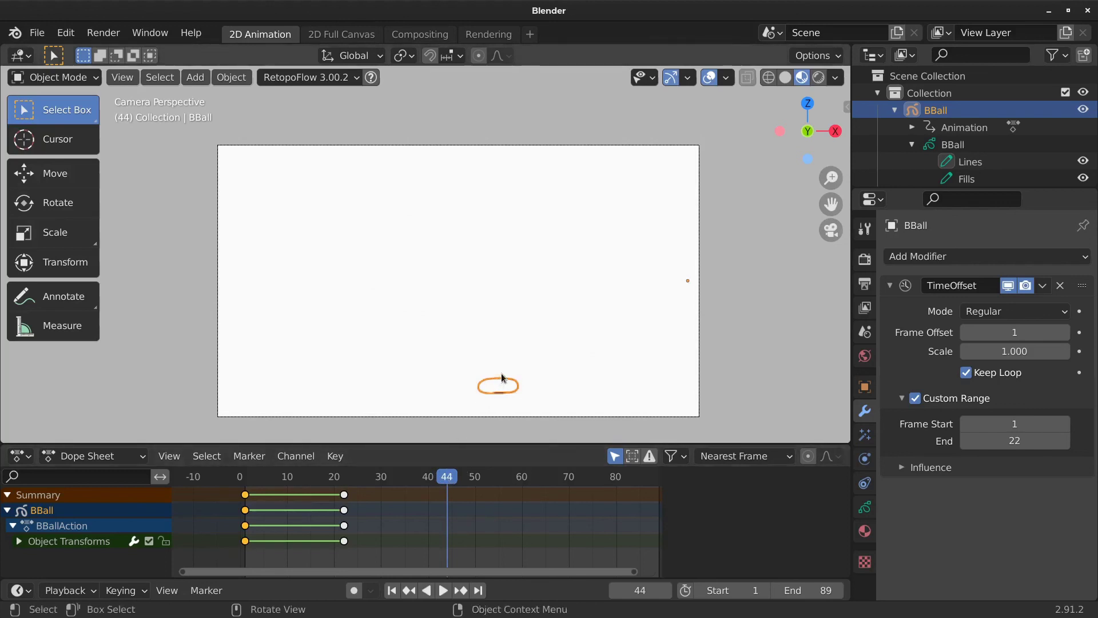
- Move the ball along X past the camera frame's right edge and insert a Location, Rotation & Scale keyframe at frame 44
key("g")
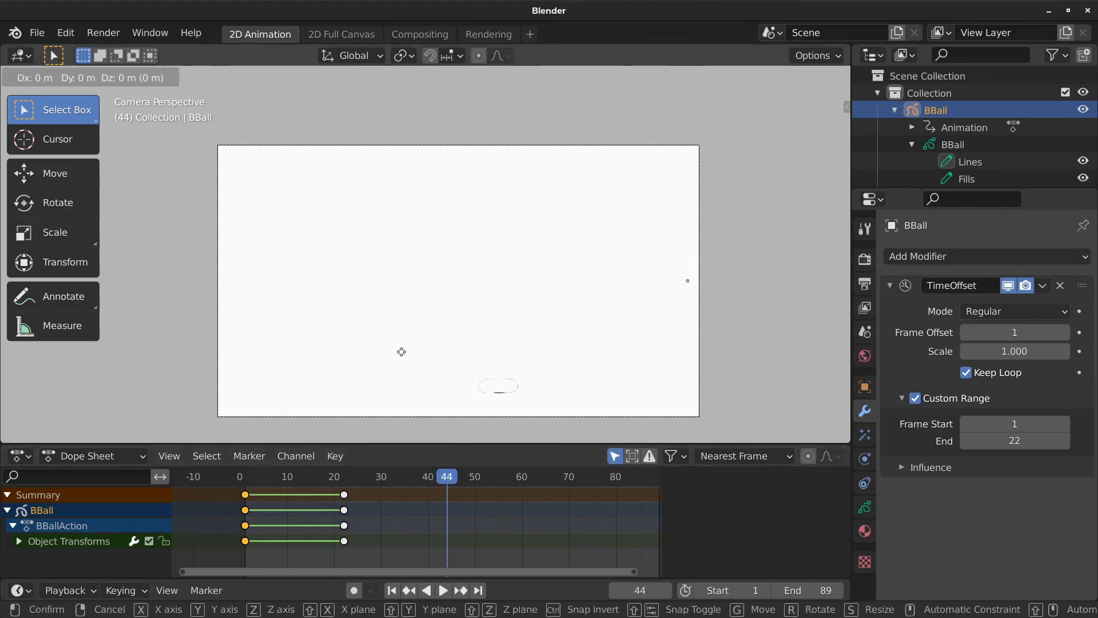
key("x")
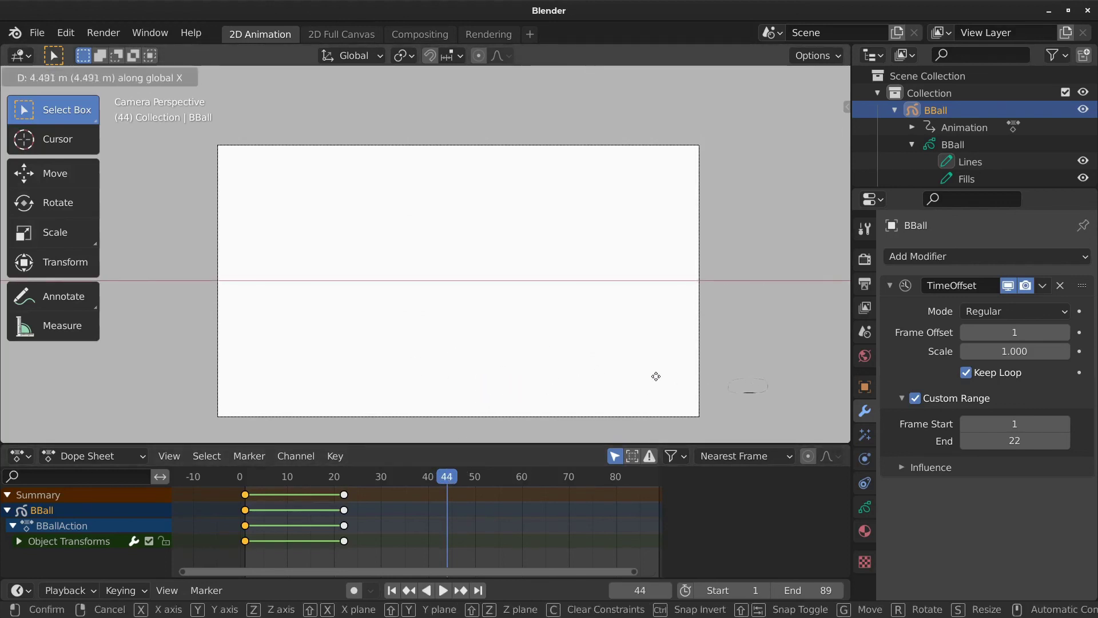
left_click(659, 376)
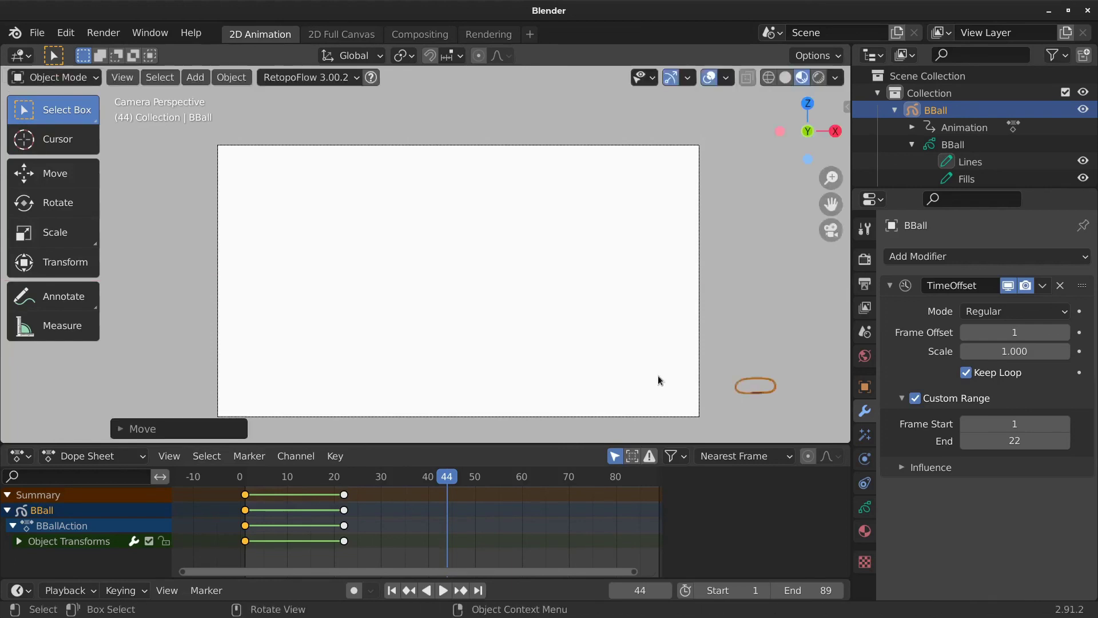
key("i")
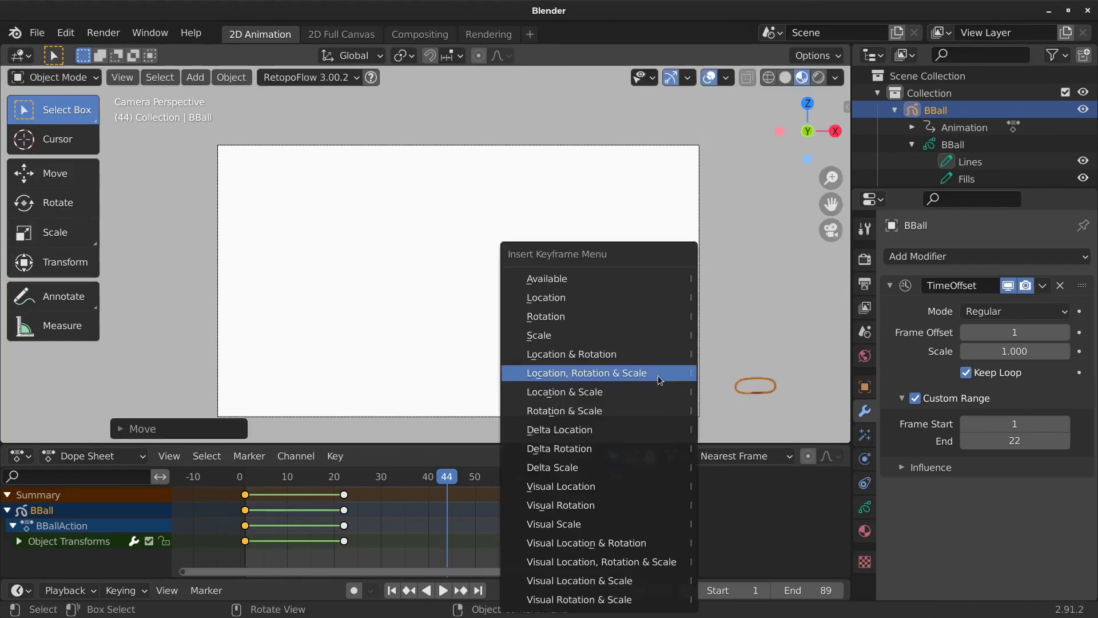
left_click(658, 375)
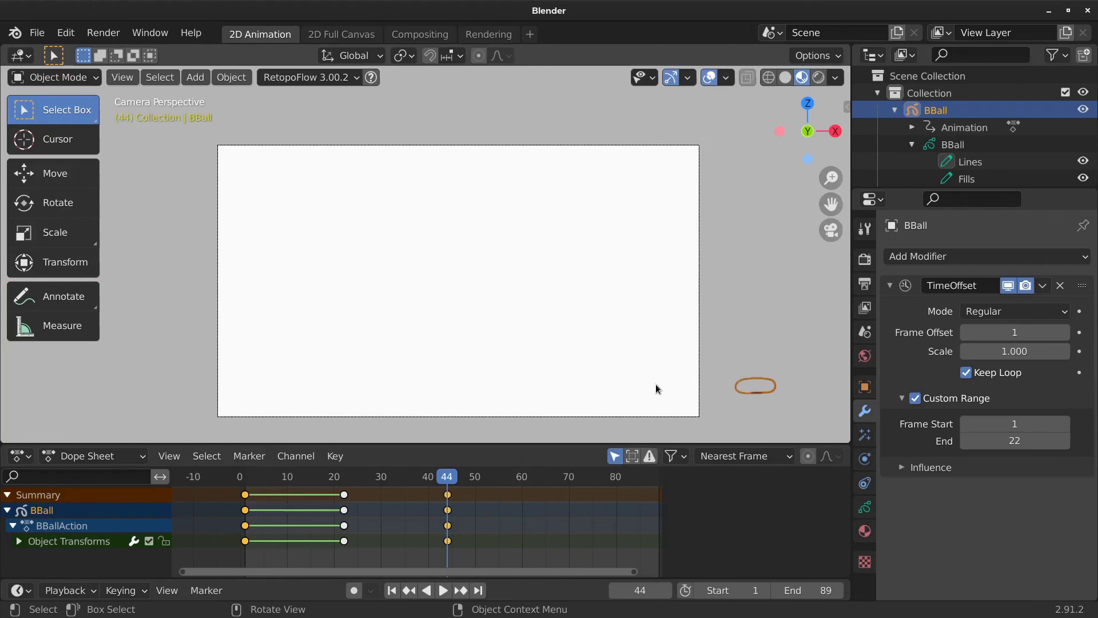
- Return to frame 22, select its keyframes and set their interpolation mode to Constant
left_click_drag(458, 479, 353, 489)
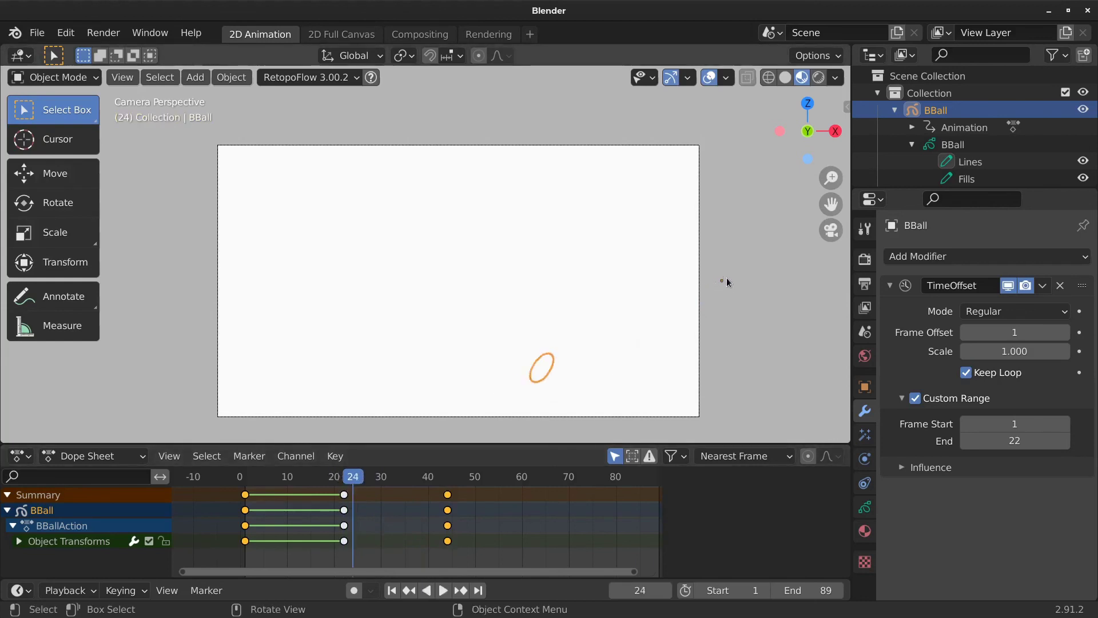
left_click_drag(375, 473, 343, 494)
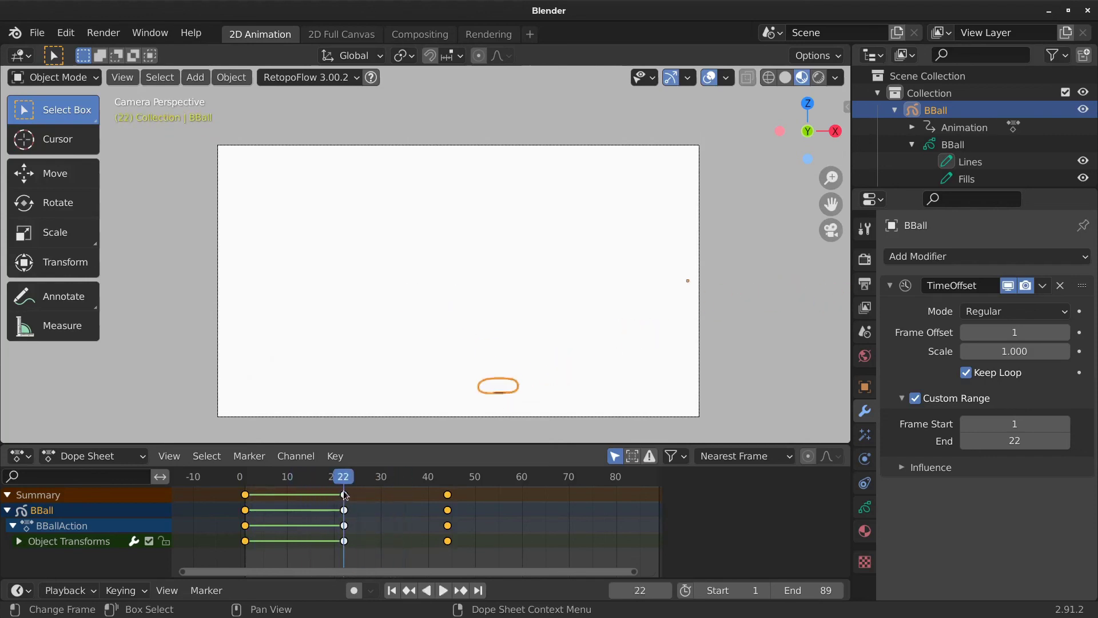
left_click(344, 494)
right_click(338, 486)
mouse_move(336, 485)
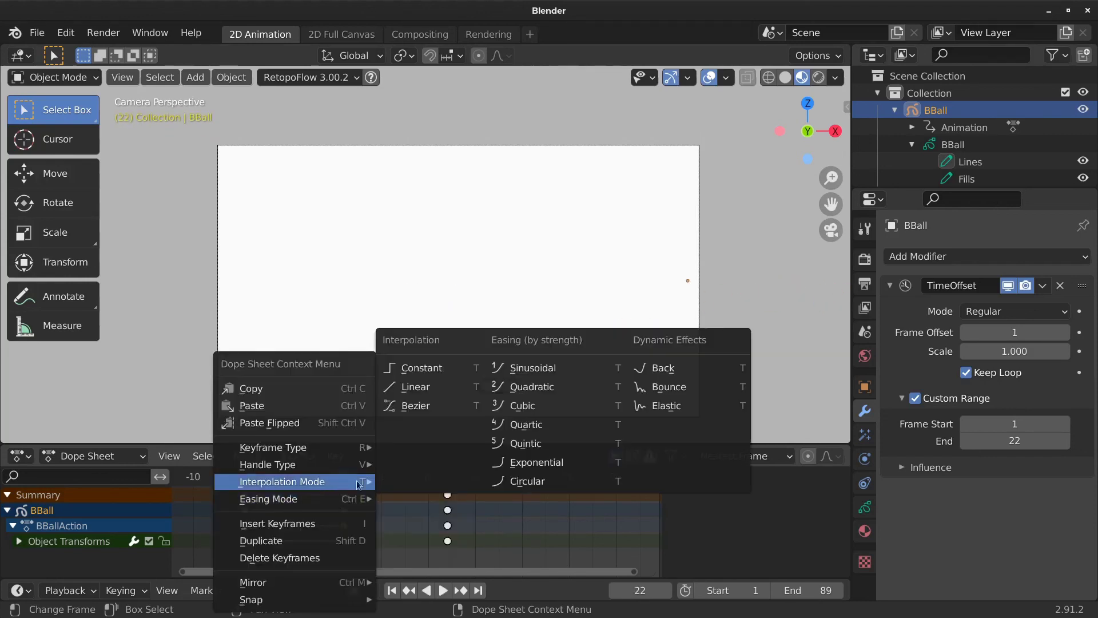
left_click(417, 360)
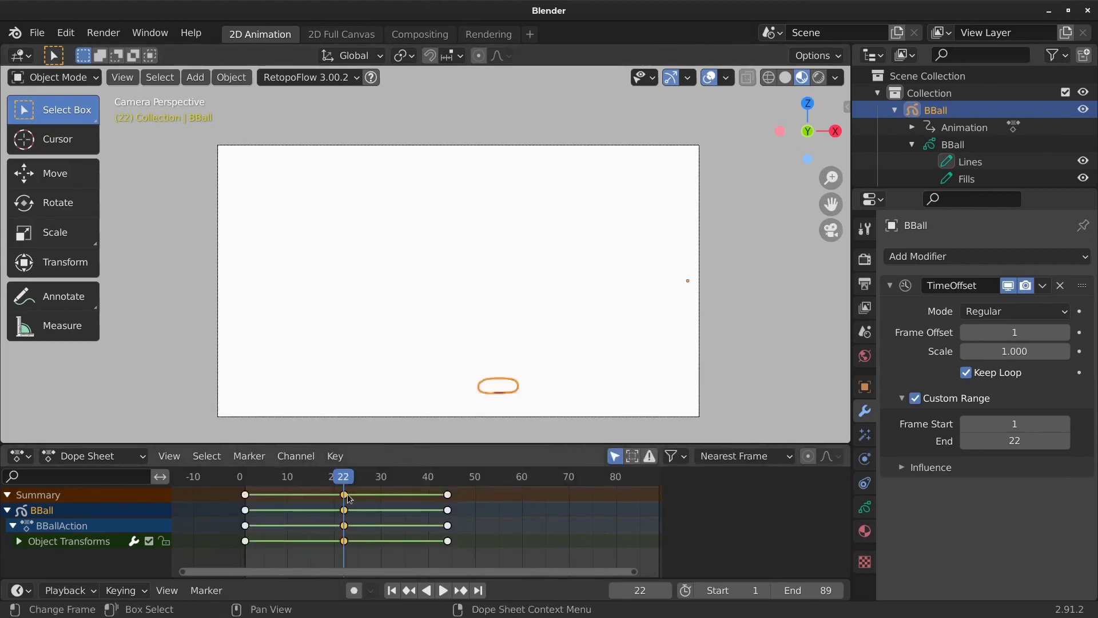
- Scrub between frame 44 and frame 1, and play the animation to review the consecutive bounces
key("space")
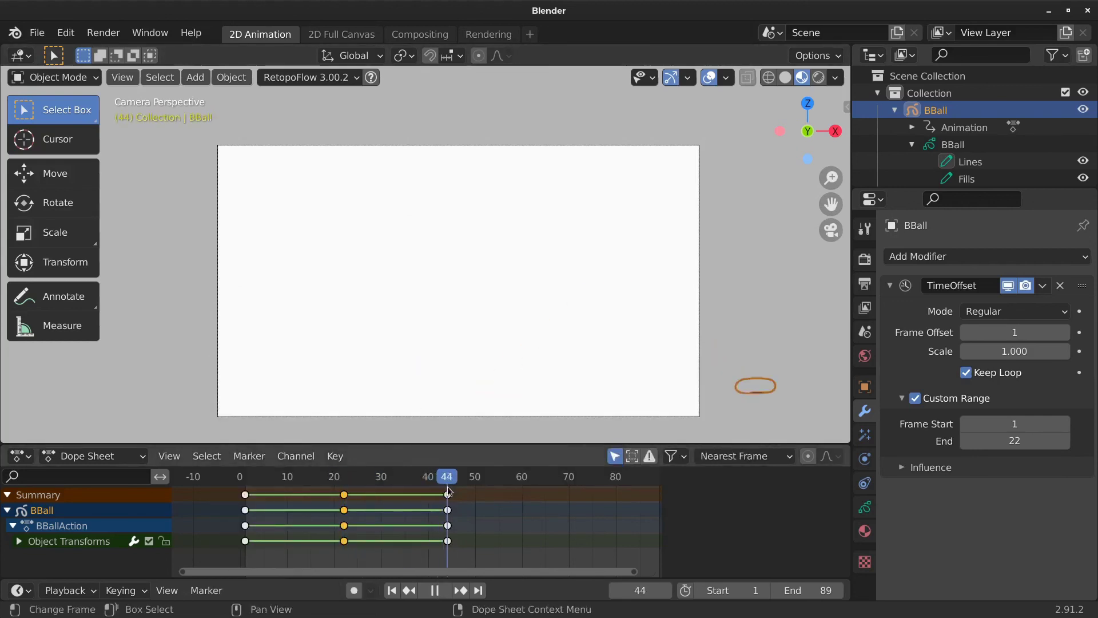
left_click_drag(433, 486, 250, 485)
key("space")
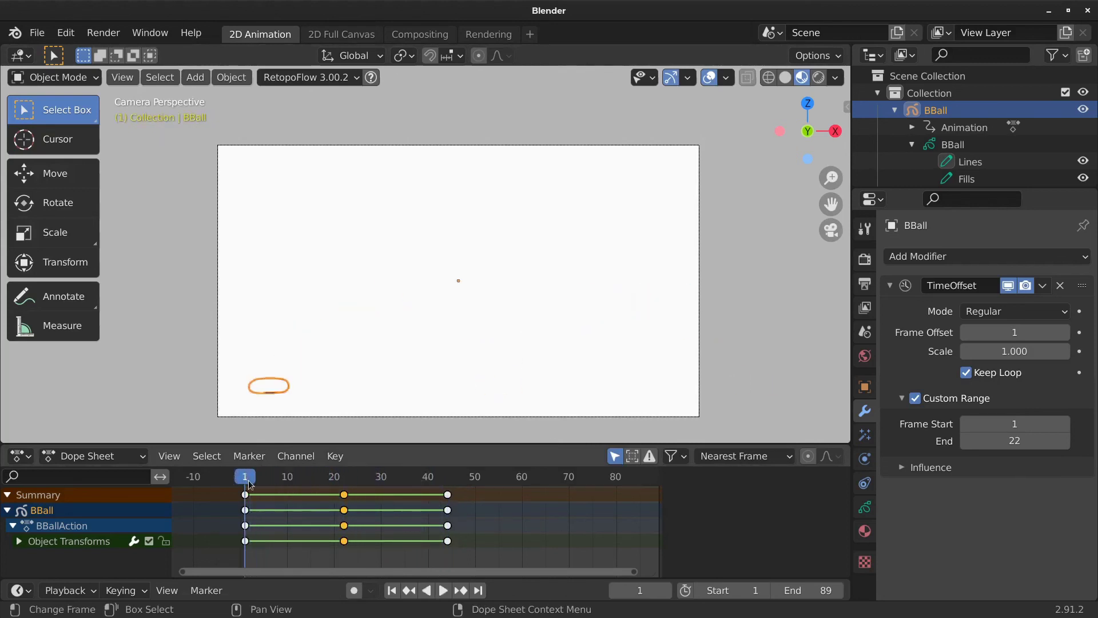
key("space")
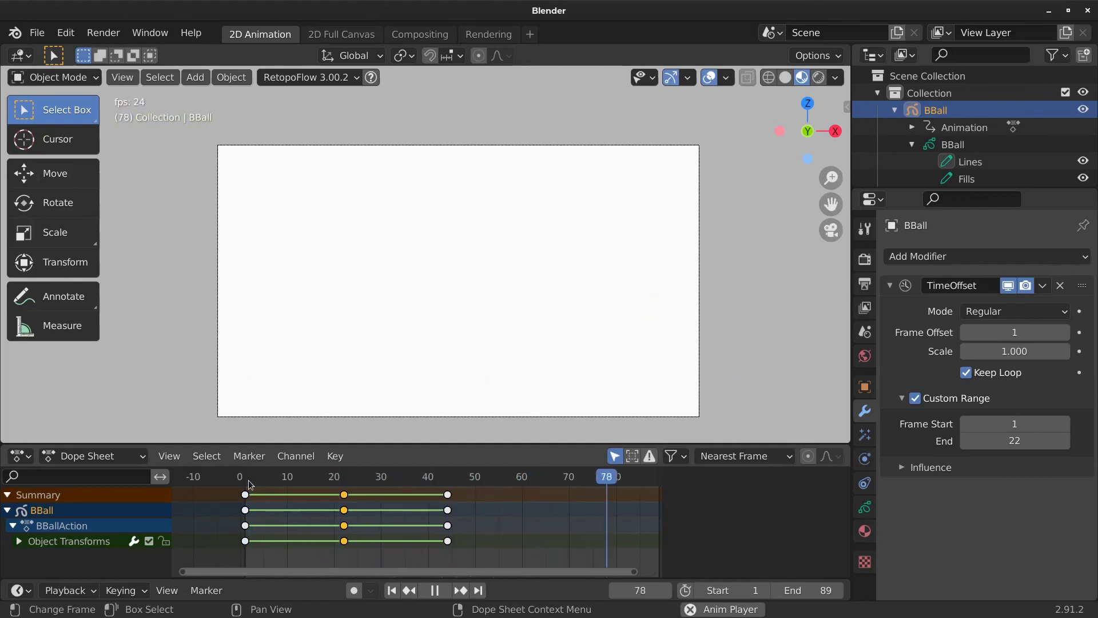
key("space")
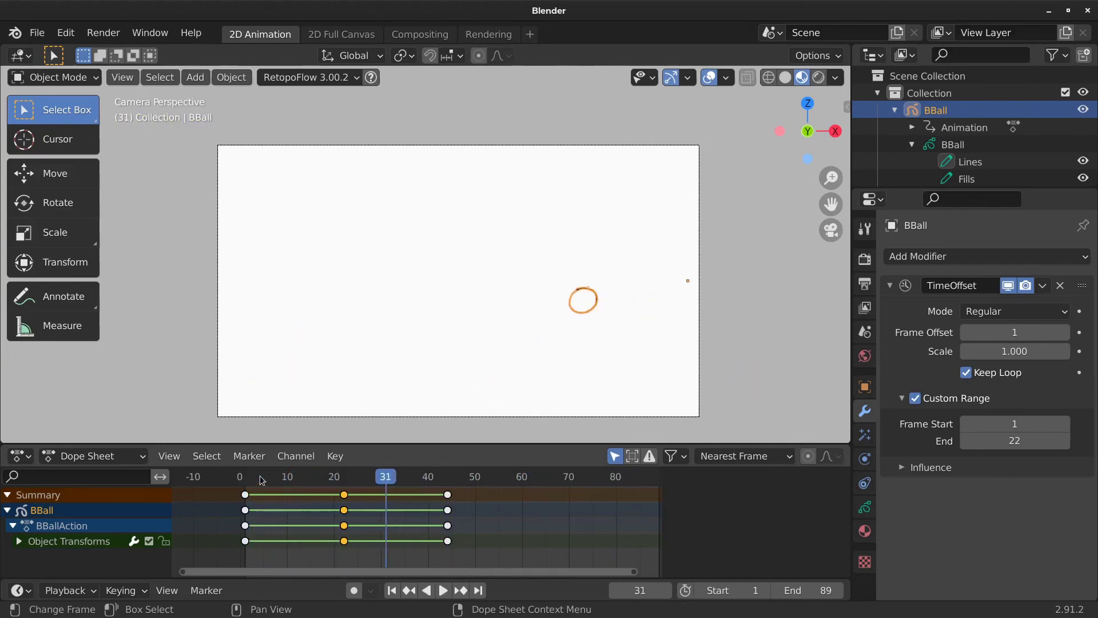
- Set the scene's end frame to 44, deselect the ball and play the shortened animation
left_click_drag(824, 590, 766, 590)
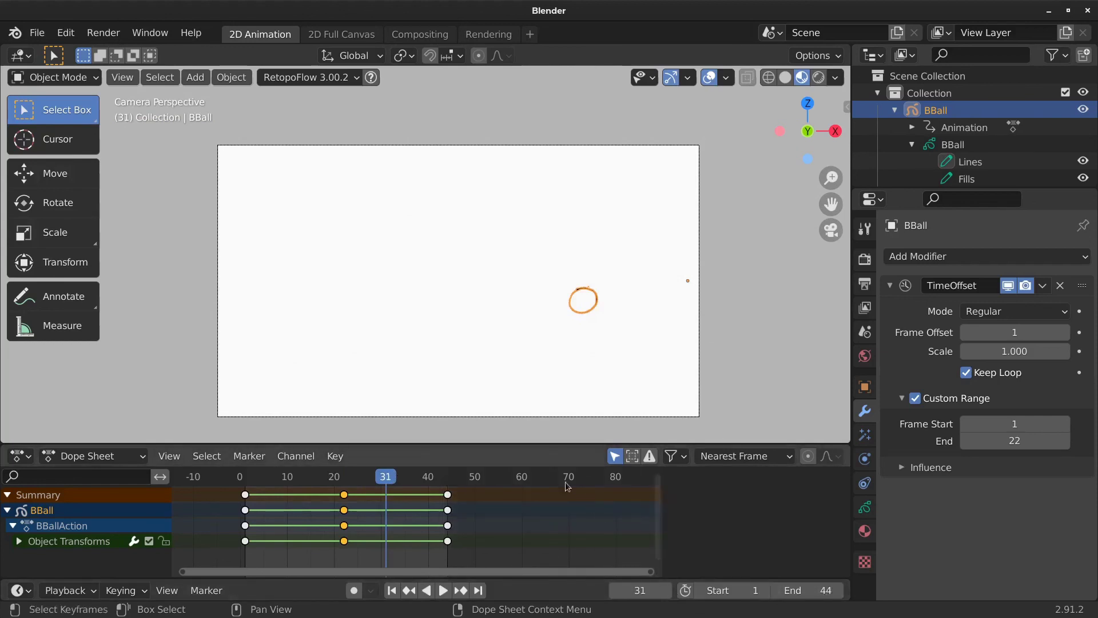
key("space")
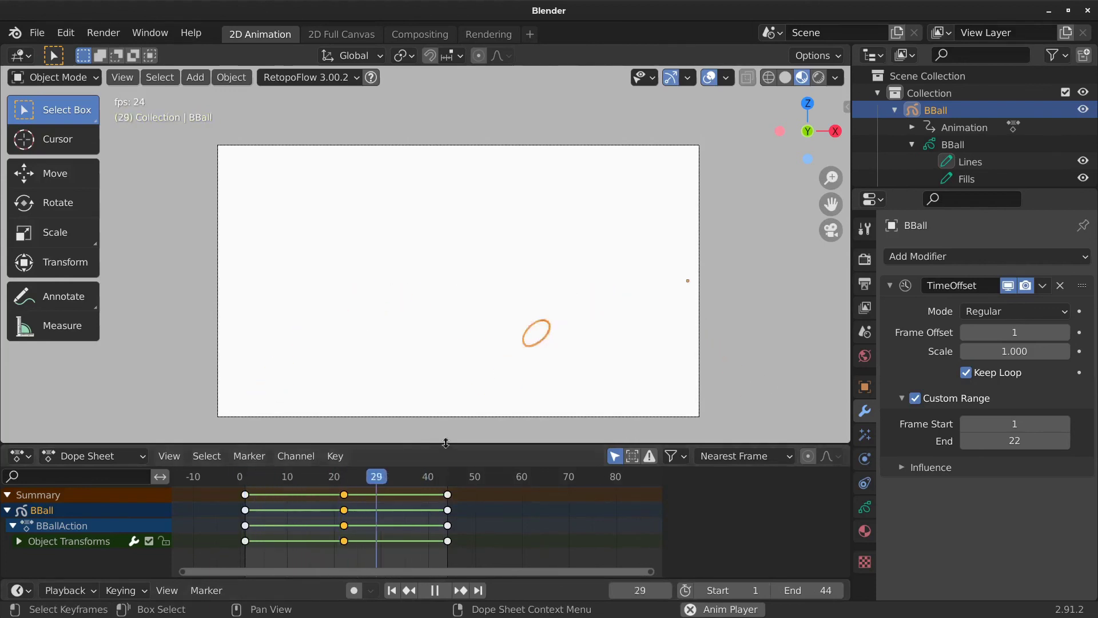
left_click(470, 318)
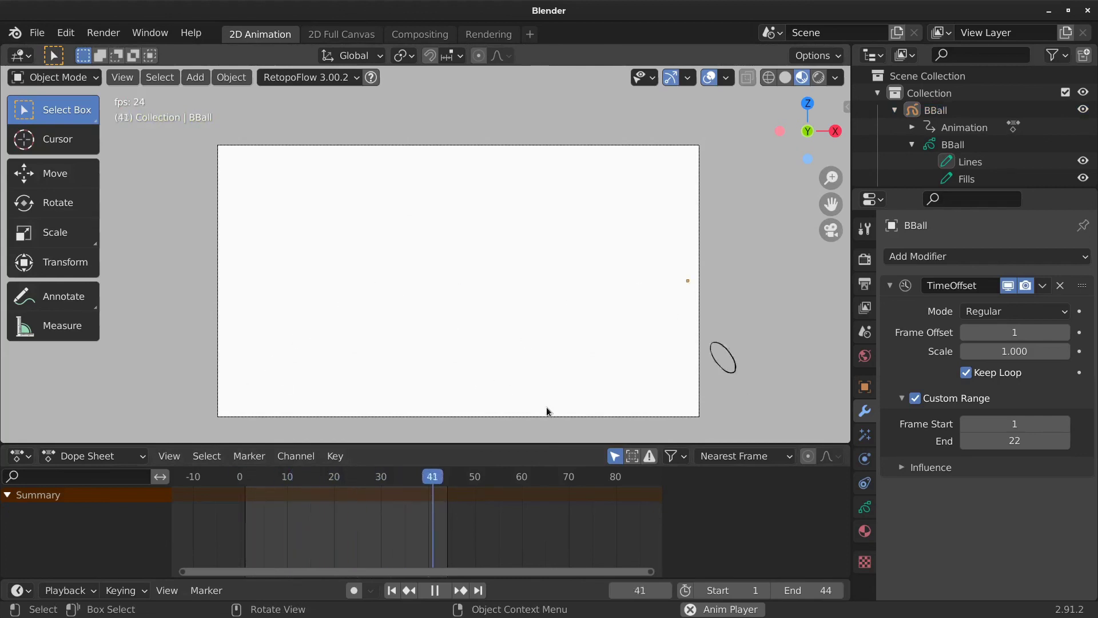
key("space")
left_click_drag(262, 478, 400, 484)
key("space")
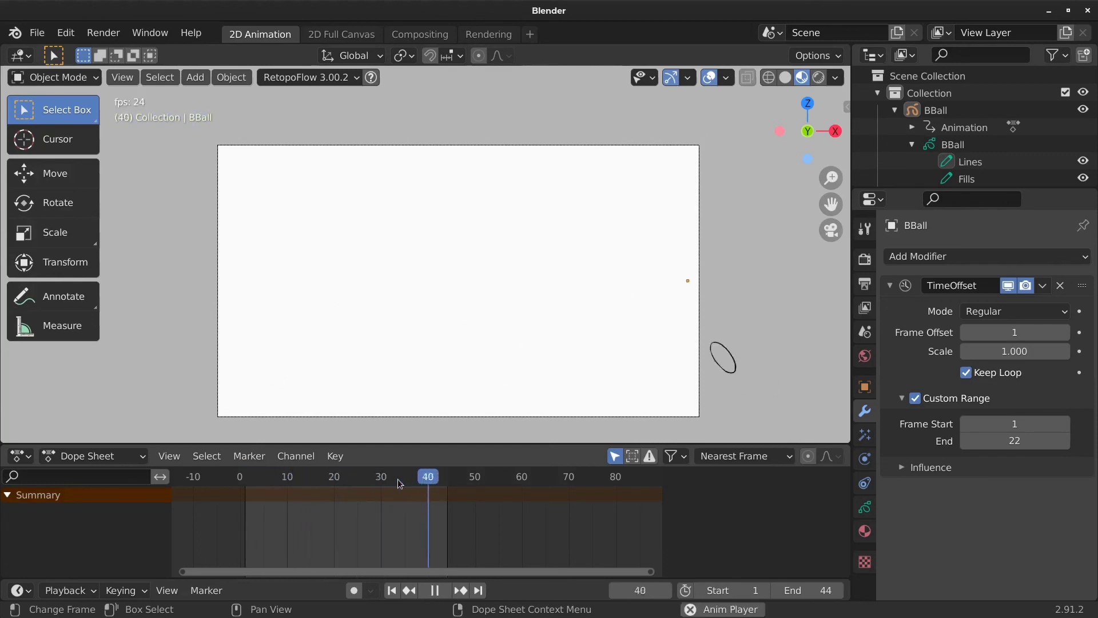
key("space")
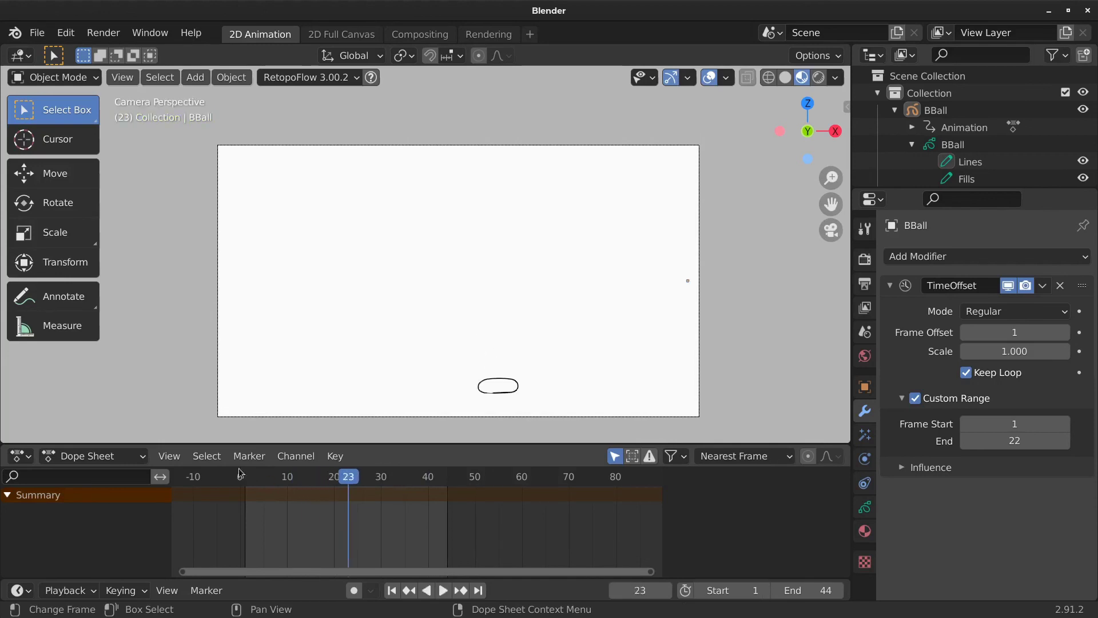
- Switch the Dope Sheet to Grease Pencil mode and select the ball to examine its drawing keyframes
left_click(138, 458)
left_click(108, 533)
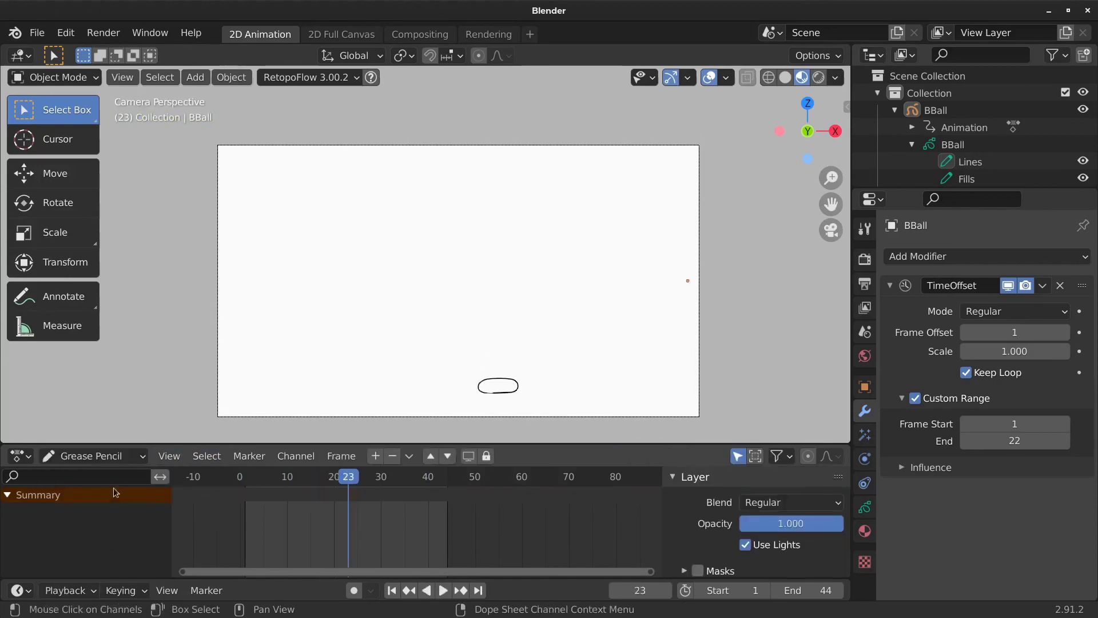
left_click(507, 393)
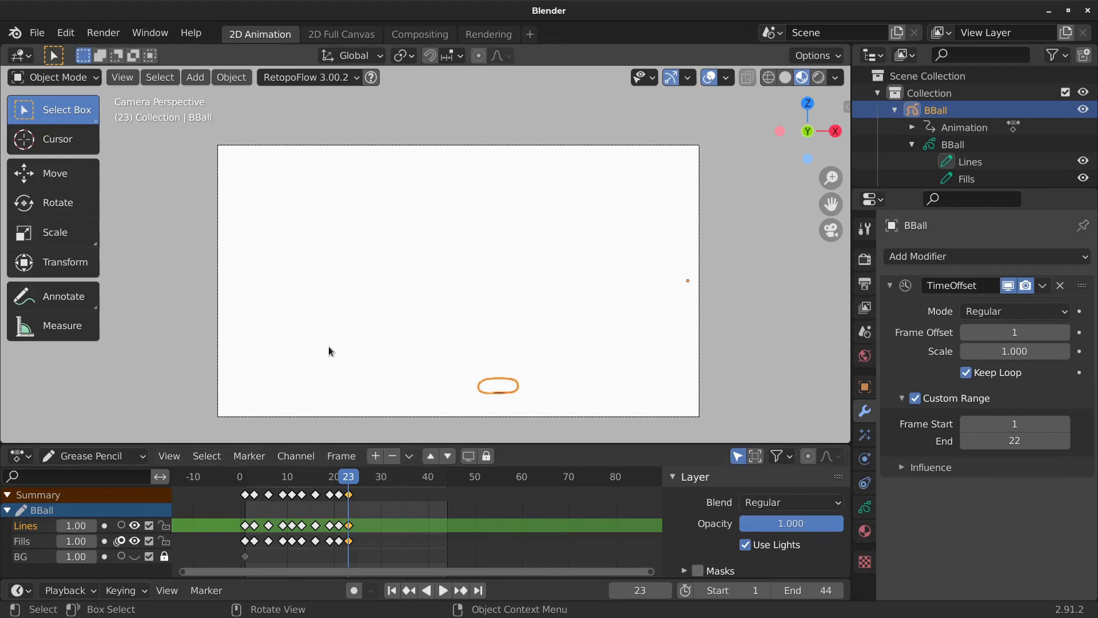
- Switch the Dope Sheet back to the general Dope Sheet mode and go to the location keyframe at frame 22
left_click(139, 457)
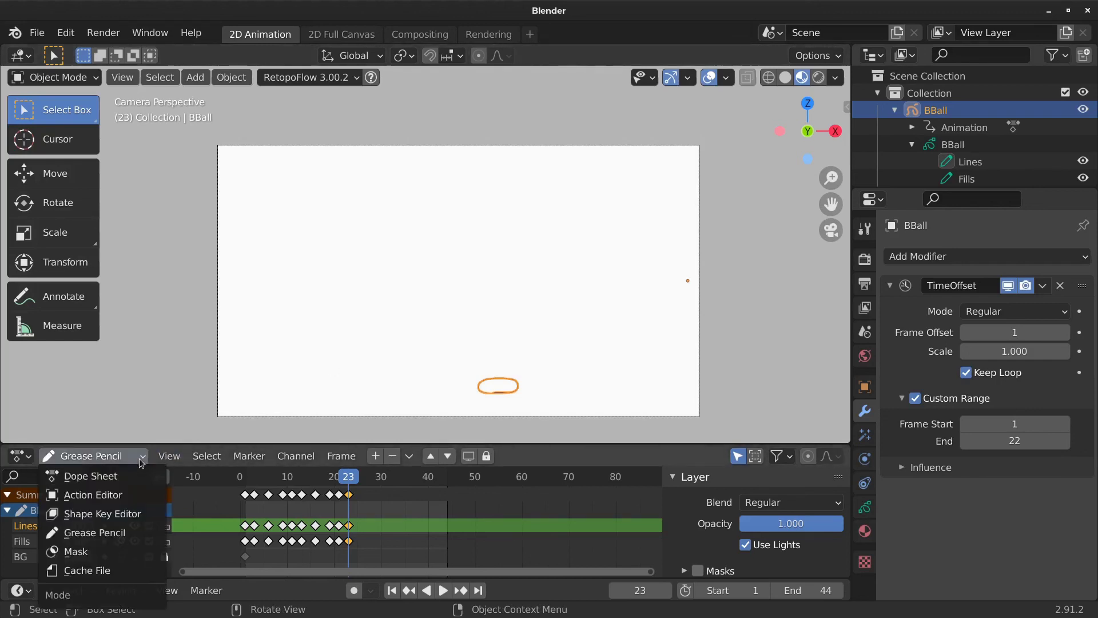
left_click(122, 476)
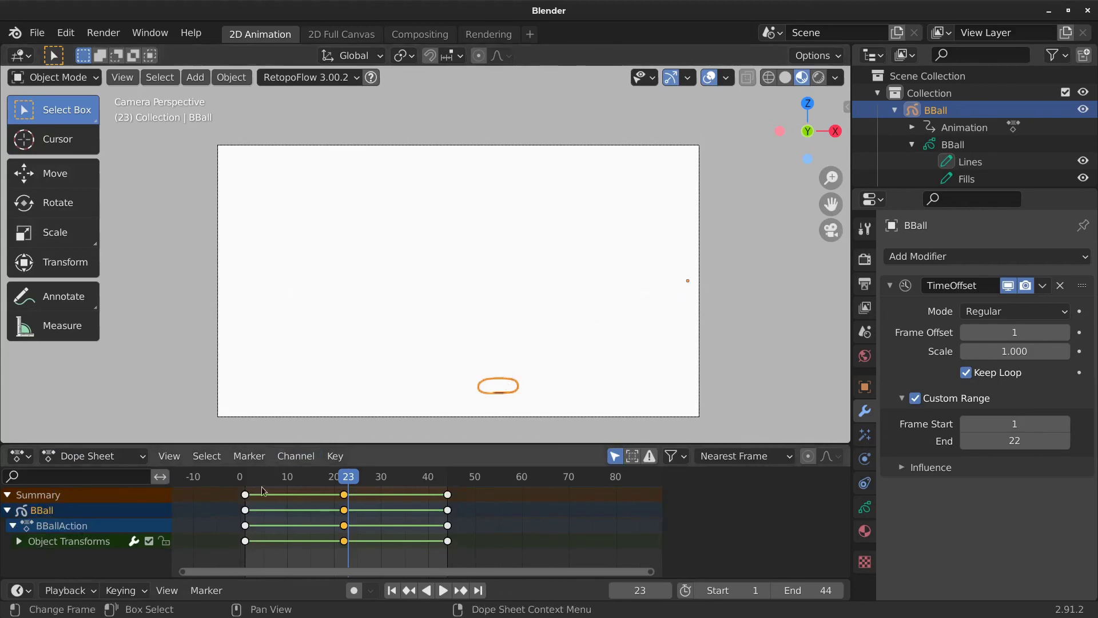
right_click(243, 501)
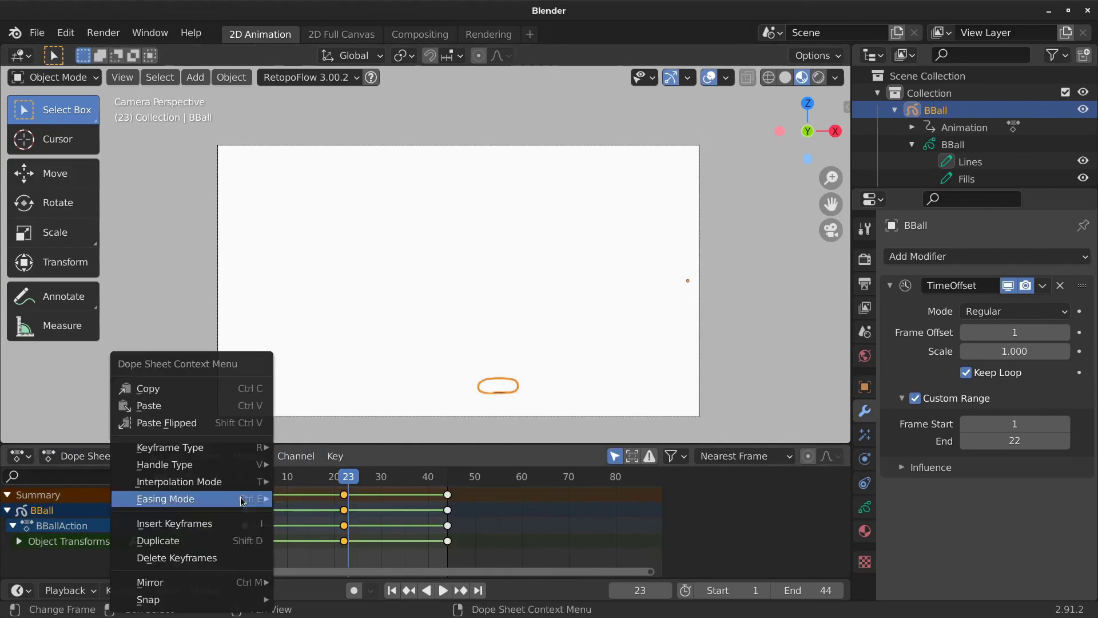
mouse_move(241, 465)
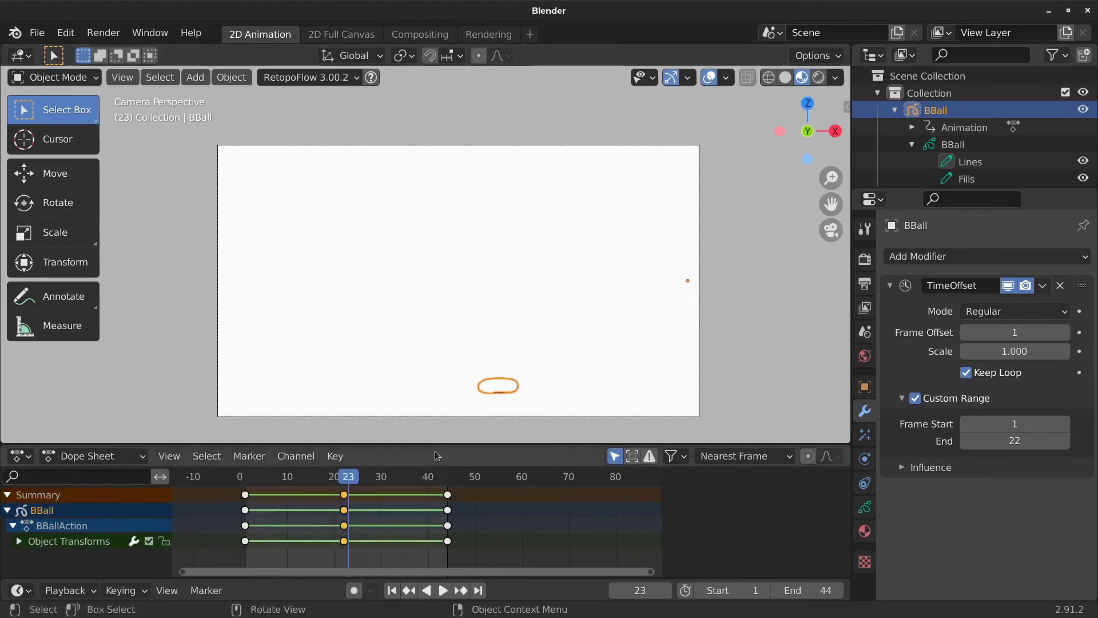
left_click(344, 482)
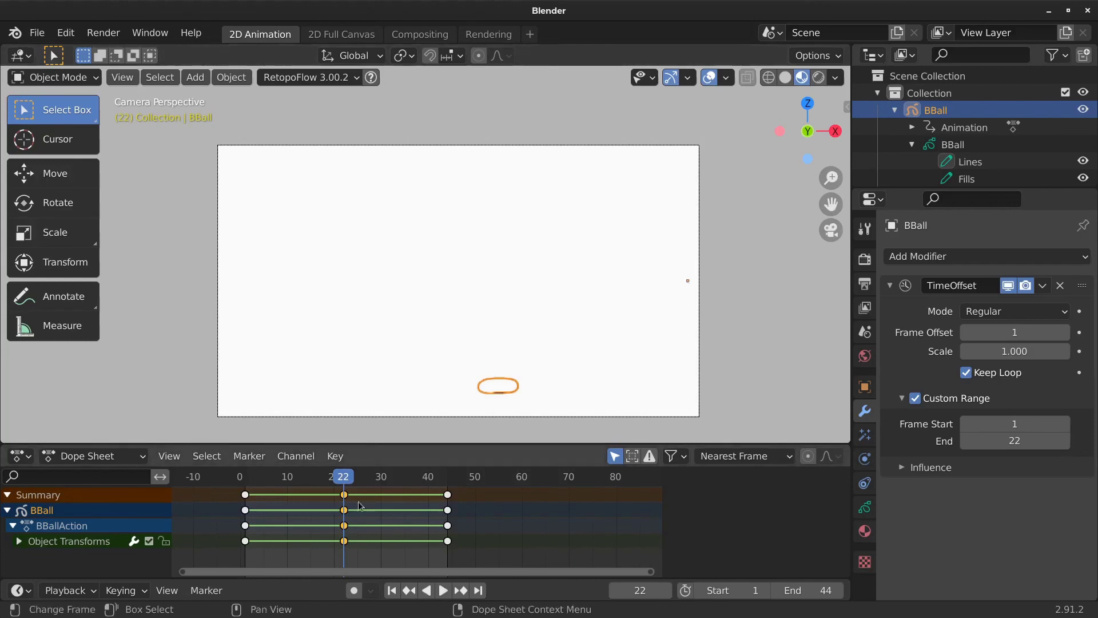
- Compare the ball's drawing and position between frames 21 and 22, where the first bounce meets the second
key("space")
left_click(342, 481)
left_click_drag(341, 480, 343, 480)
key("Escape")
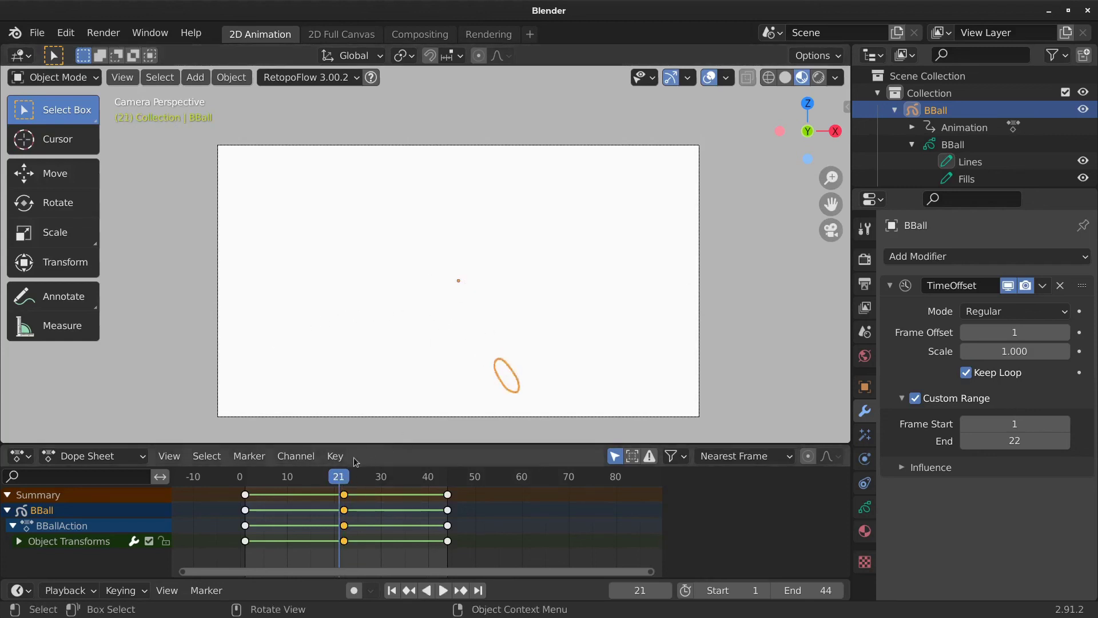
left_click(344, 481)
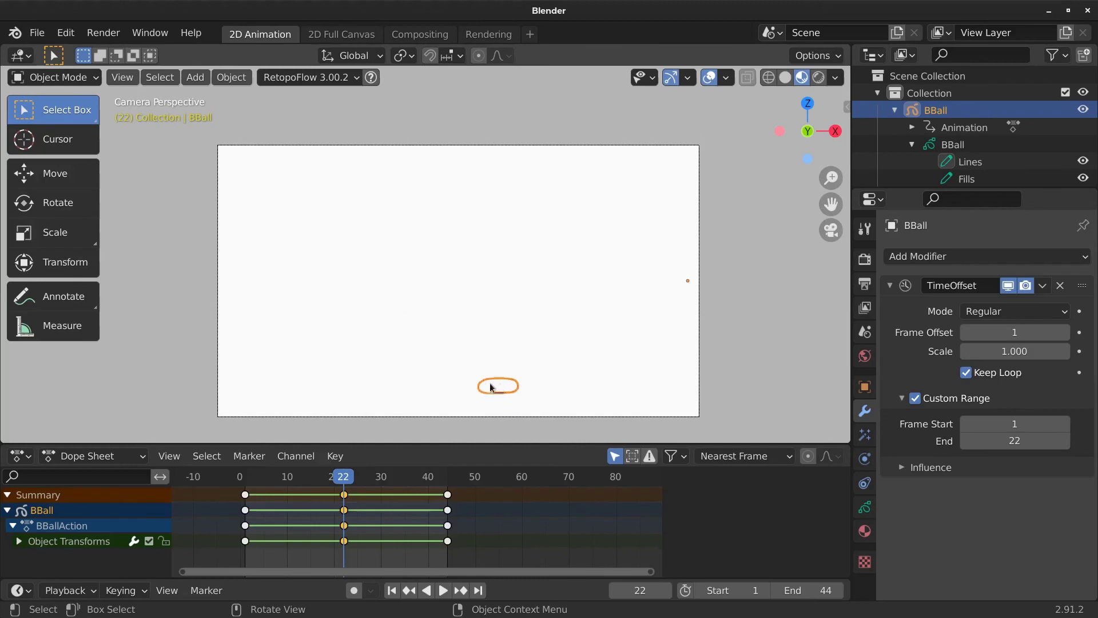
key("space")
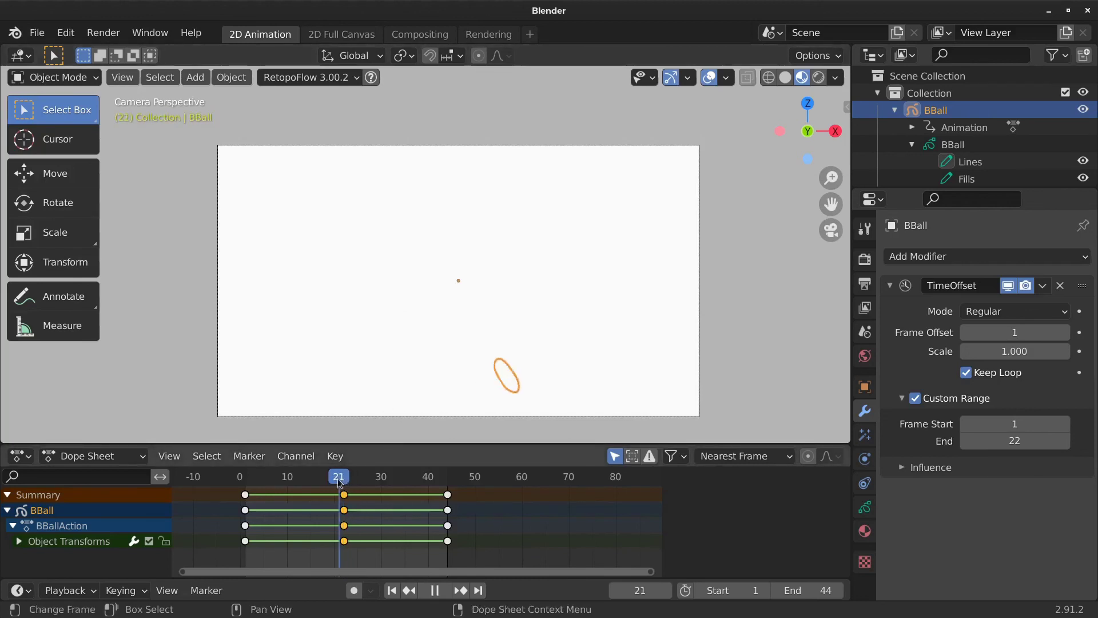
left_click_drag(343, 483, 342, 482)
key("space")
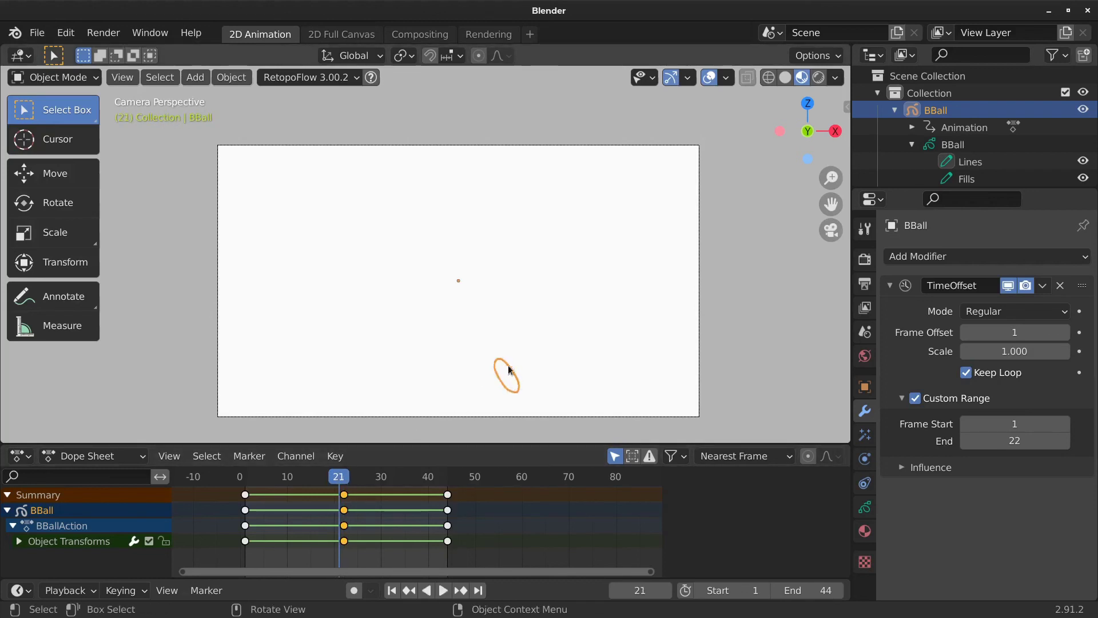
key("space")
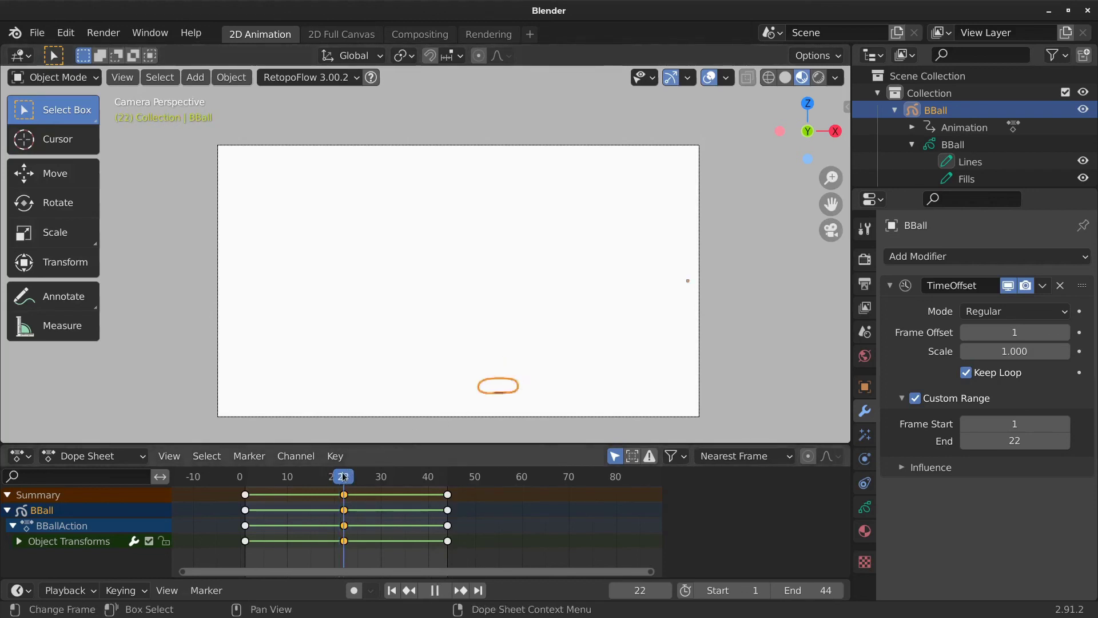
- Play the animation with the ball deselected, stop it and scrub back to frame 3
key("space")
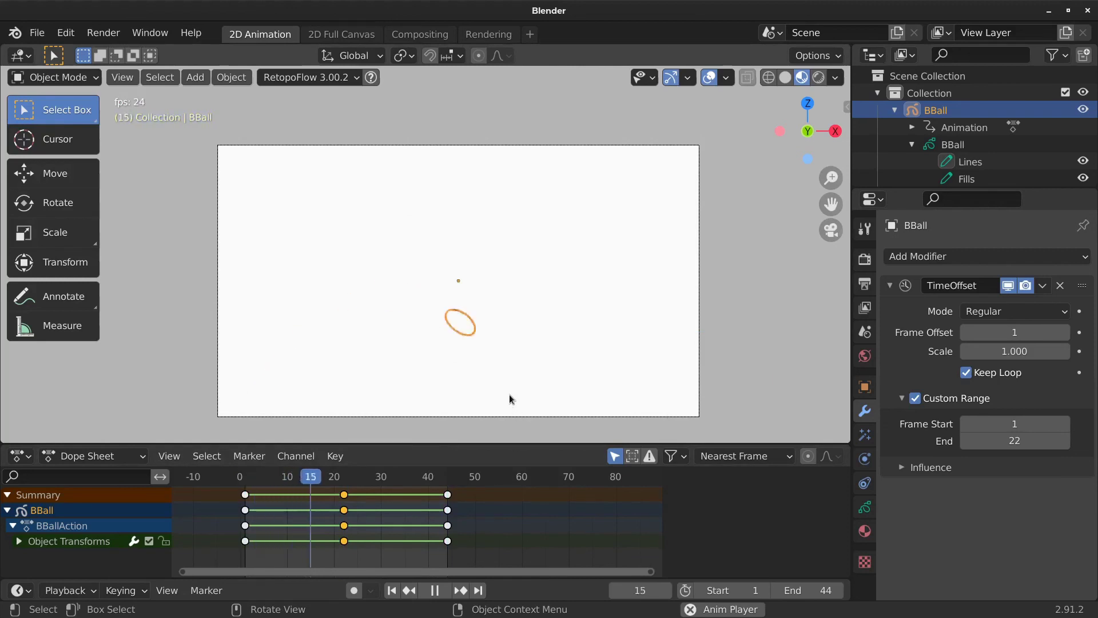
left_click(452, 392)
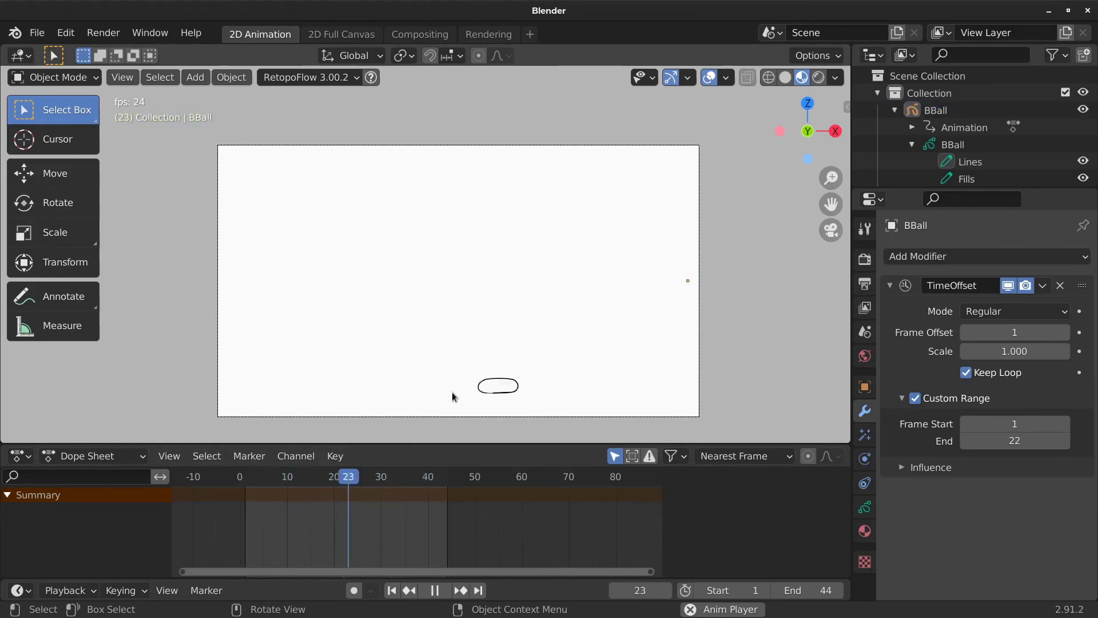
key("space")
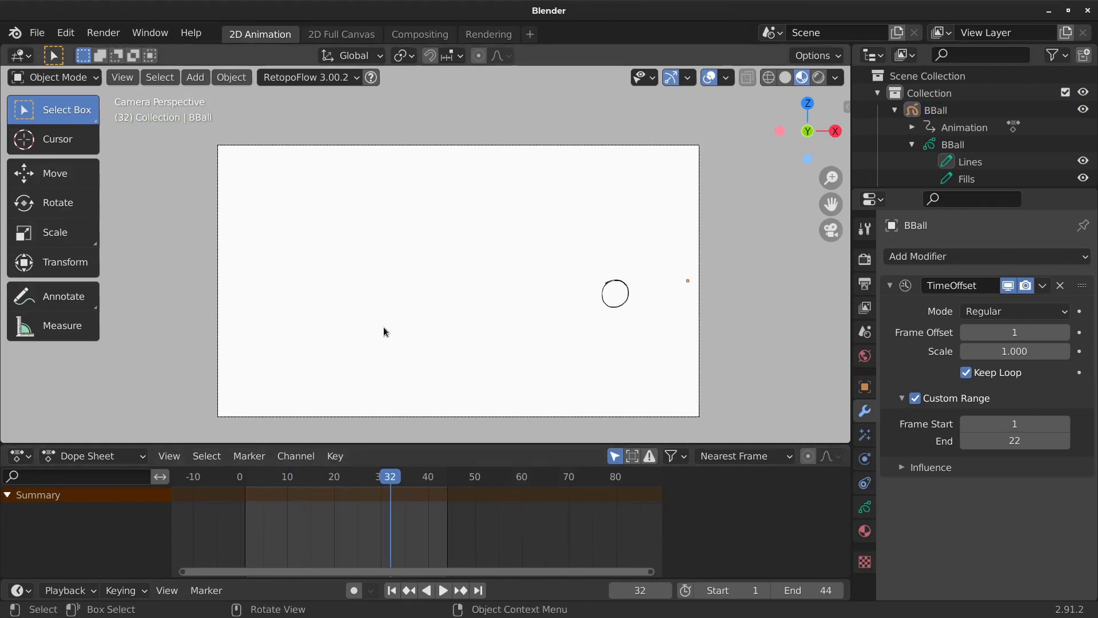
left_click_drag(389, 478, 252, 480)
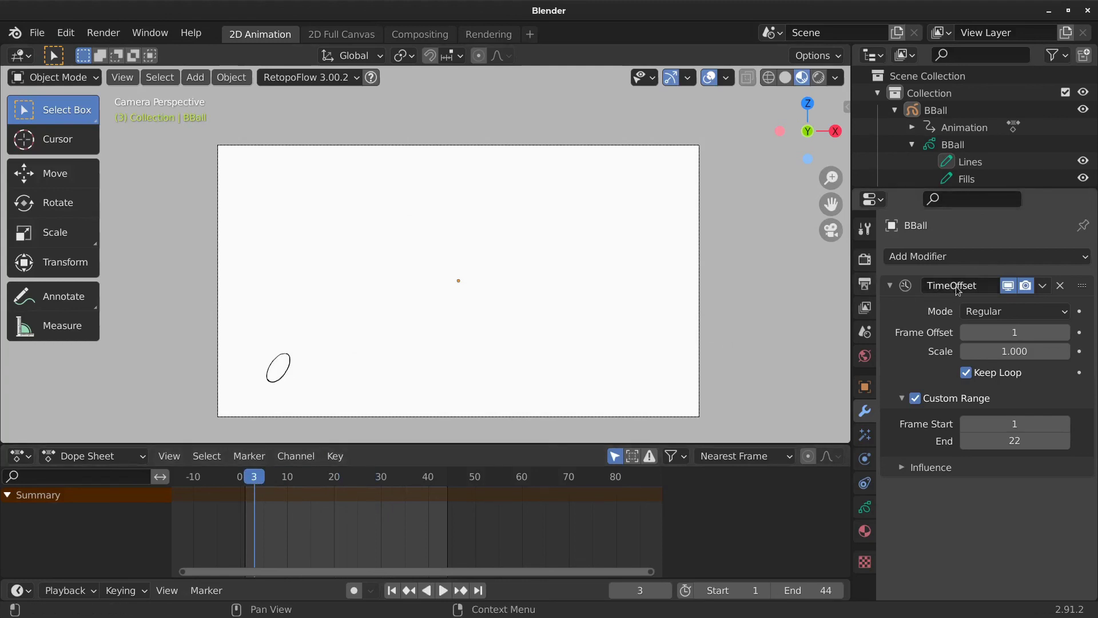
- Set the Dope Sheet to Grease Pencil mode and select the ball to show its drawing keyframes
left_click(122, 458)
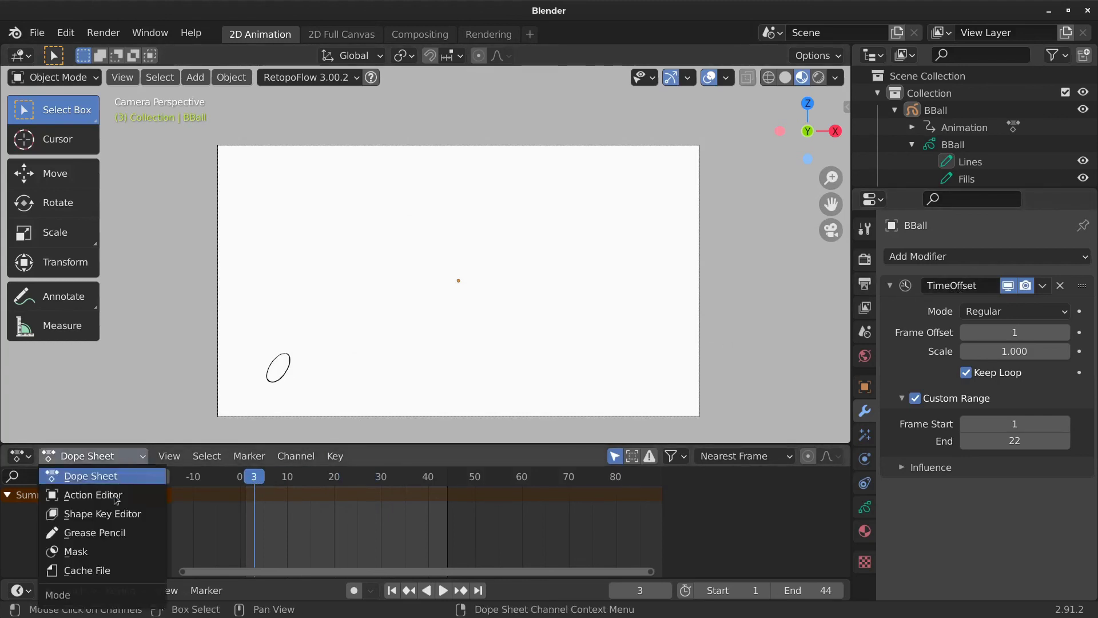
left_click(105, 532)
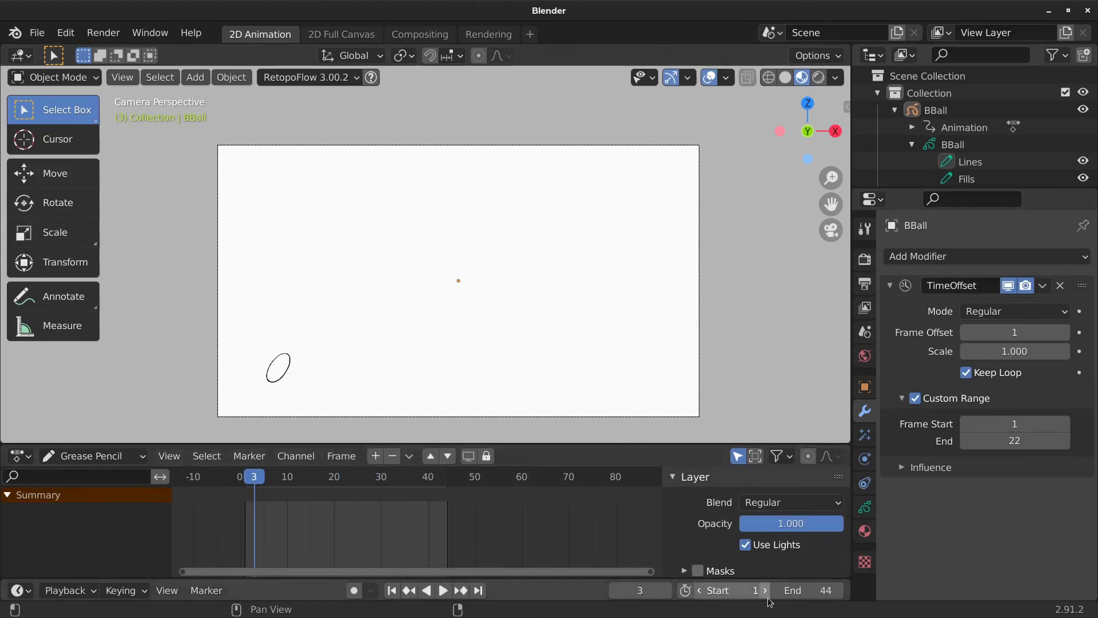
left_click(273, 358)
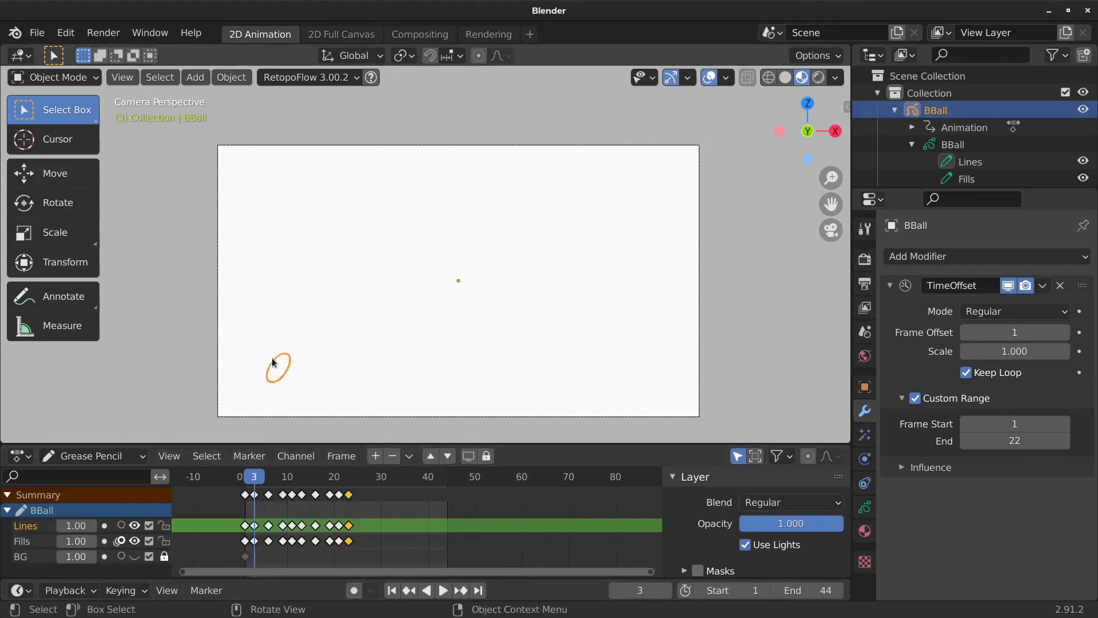
- Deselect the ball and examine its playback from several 3D angles, ending back in the camera view
left_click(355, 360)
middle_click_drag(358, 321, 388, 365)
key("space")
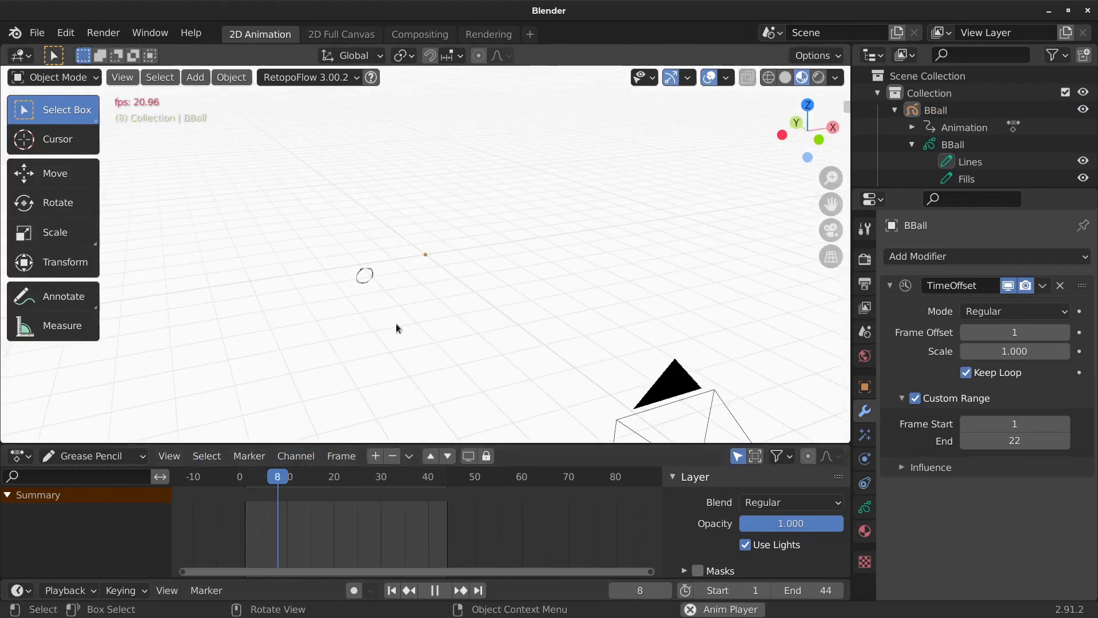
middle_click_drag(396, 323, 549, 351)
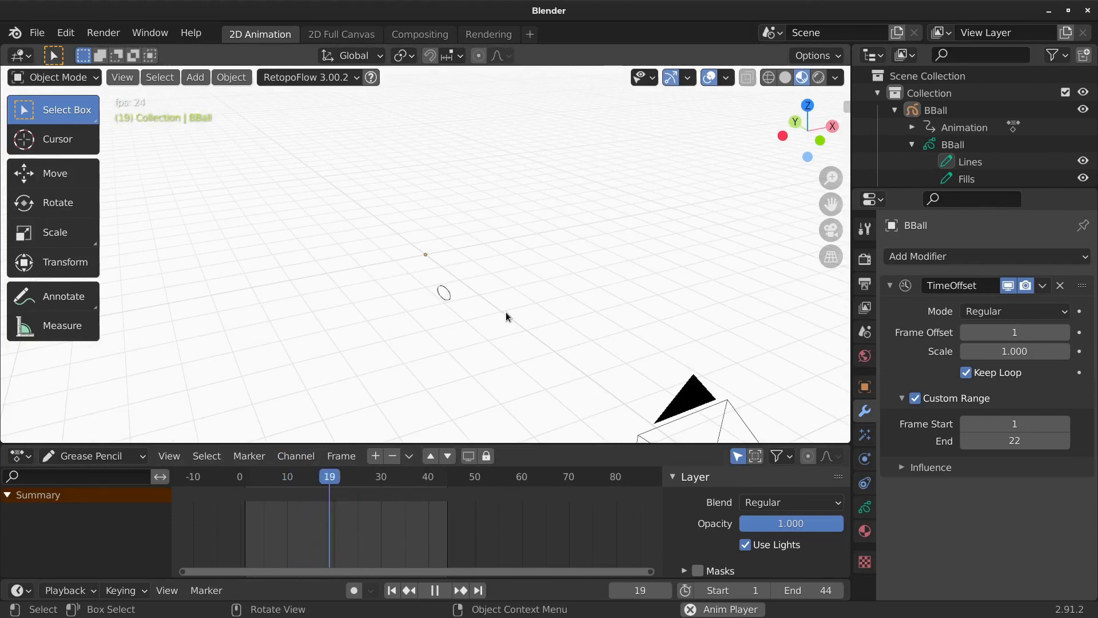
middle_click_drag(497, 292, 457, 302)
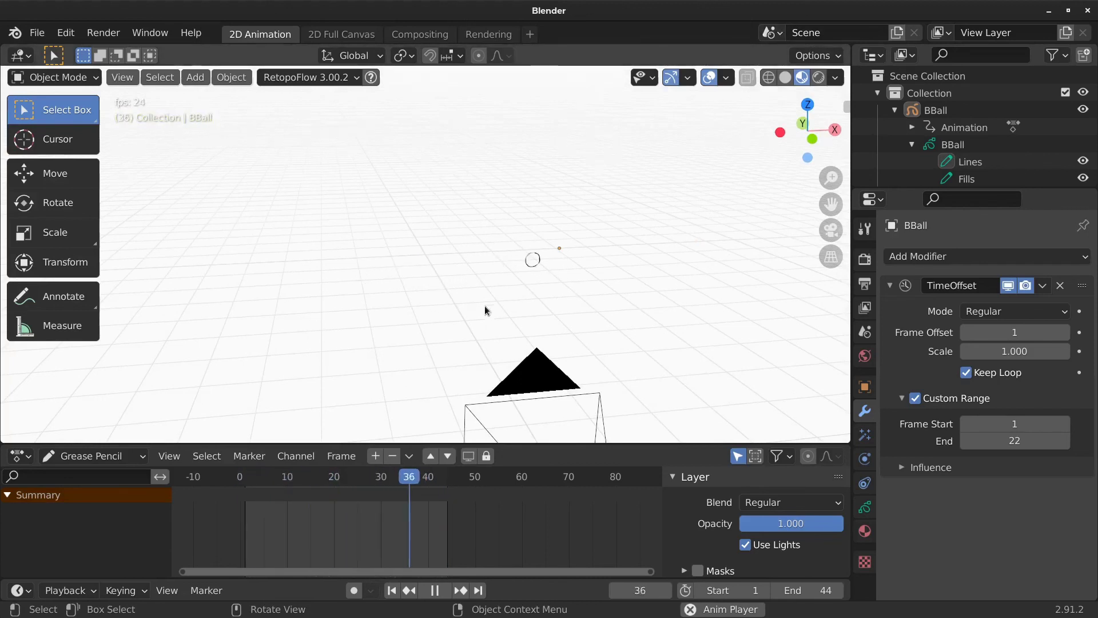
middle_click_drag(485, 306, 452, 314)
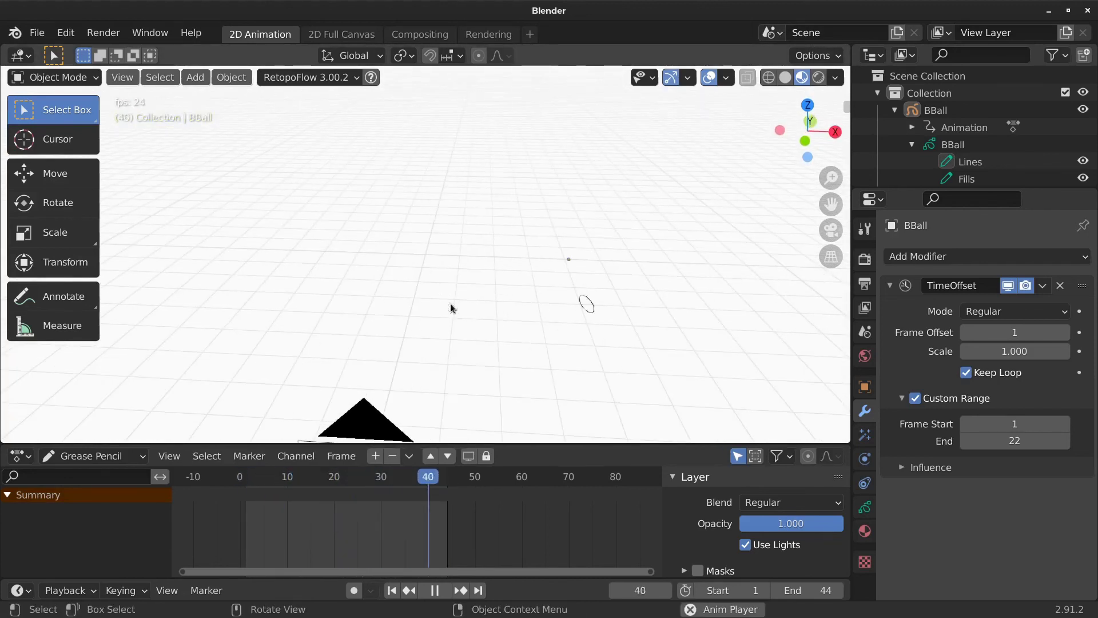
key("space")
middle_click_drag(369, 328, 405, 331)
key("KP_0")
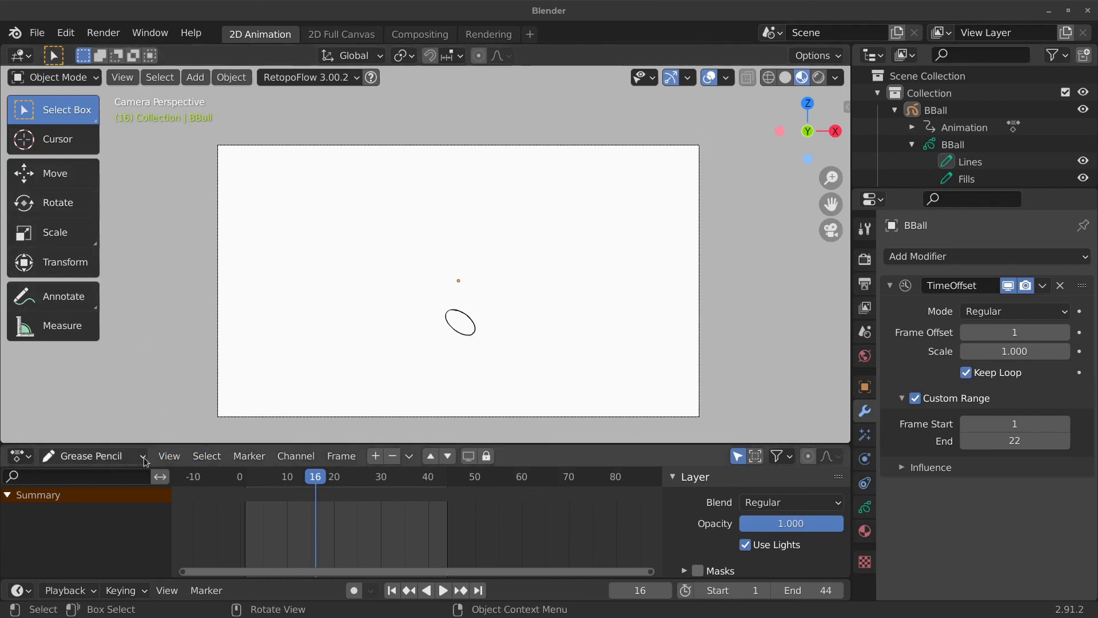
- At frame 1, make the ball's Fills layer active, lock the Lines layer and turn off onion skinning for Fills
left_click(472, 323)
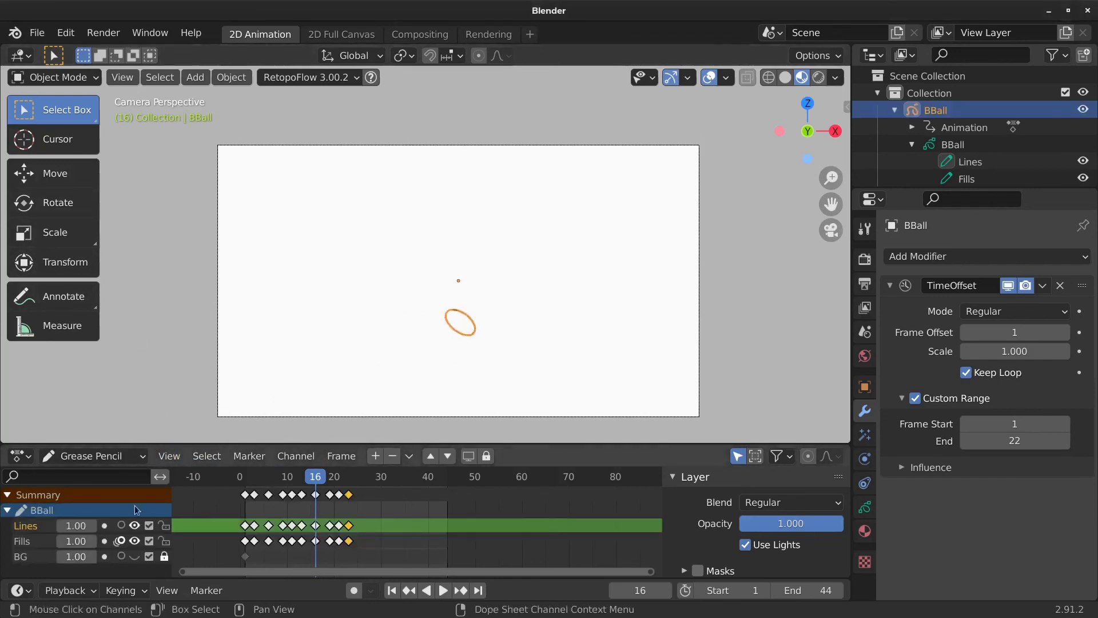
left_click_drag(310, 480, 245, 485)
left_click(36, 544)
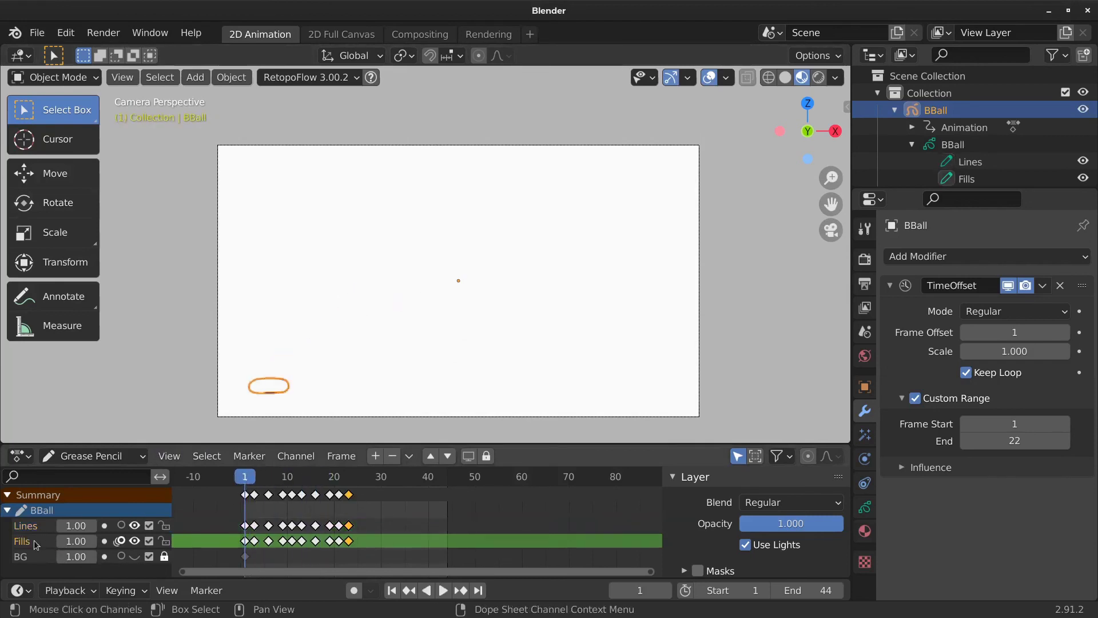
left_click(164, 525)
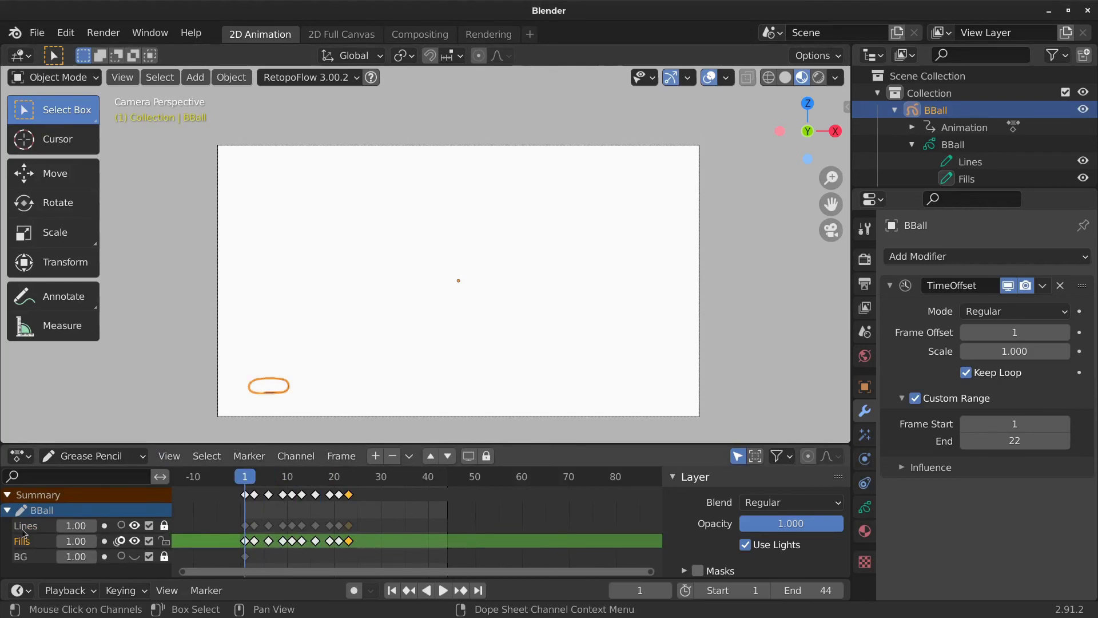
left_click(121, 541)
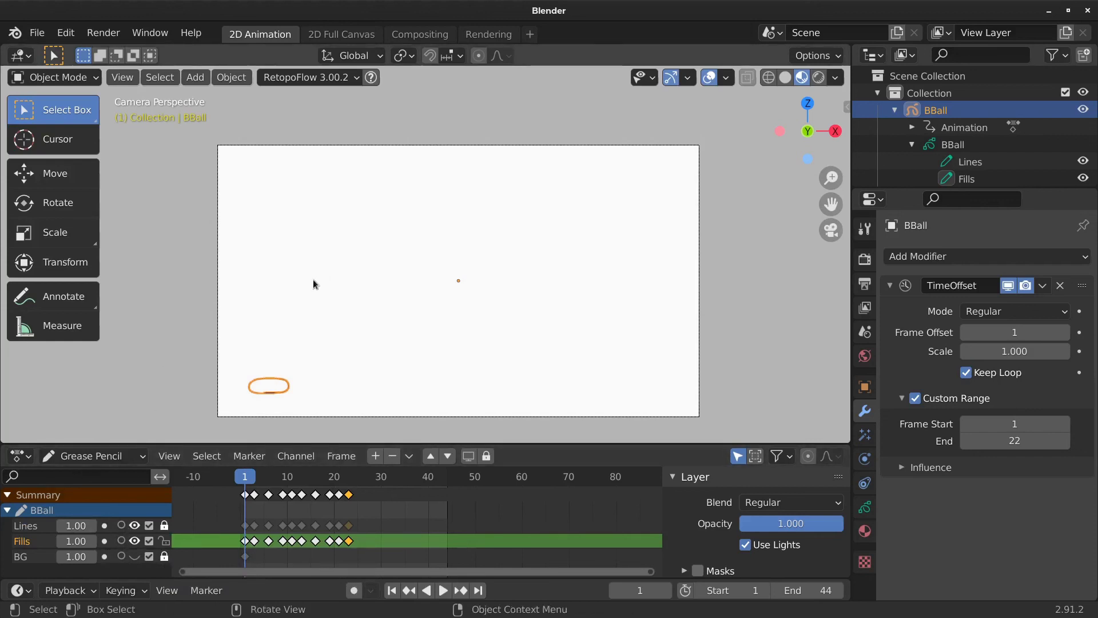
- Put the ball in Draw mode, activate the Fill tool and choose the Solid Fill material
key("ctrl+Tab")
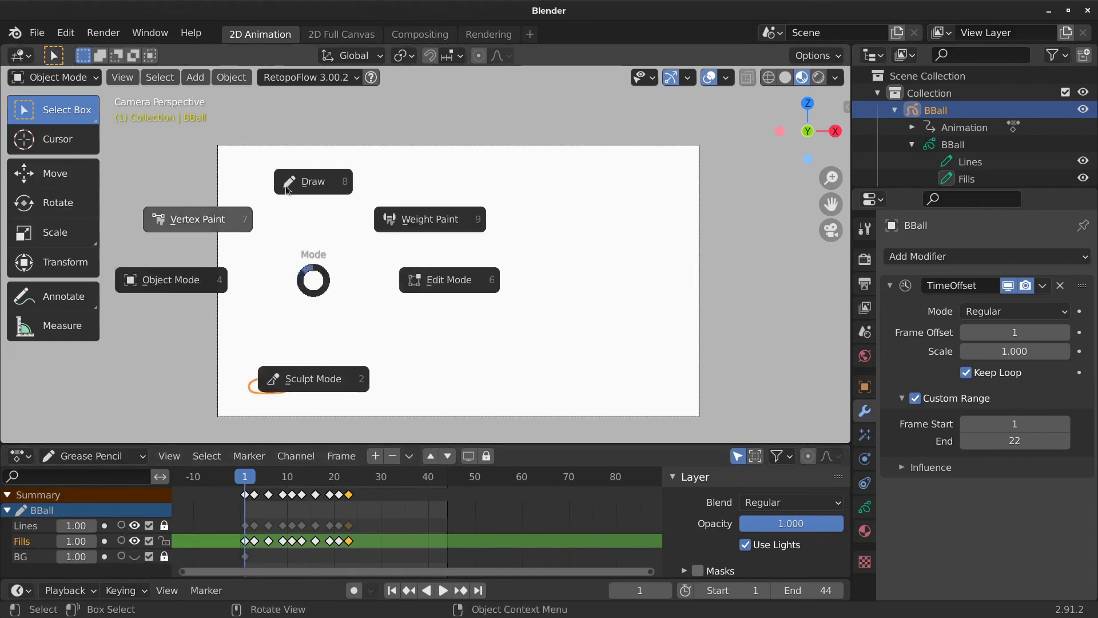
left_click(319, 185)
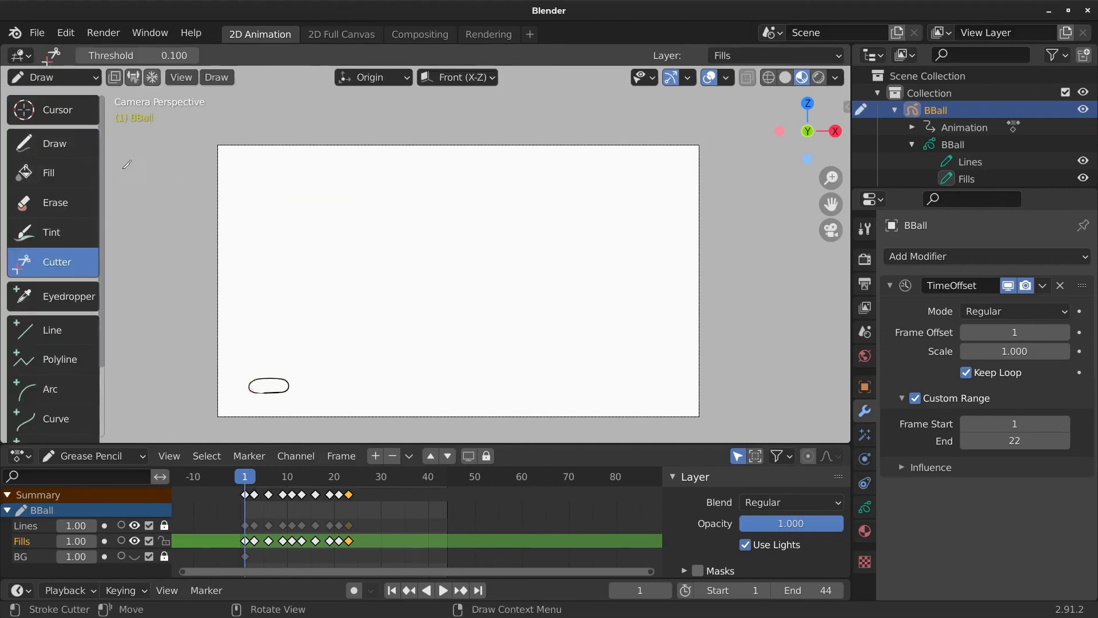
left_click(52, 182)
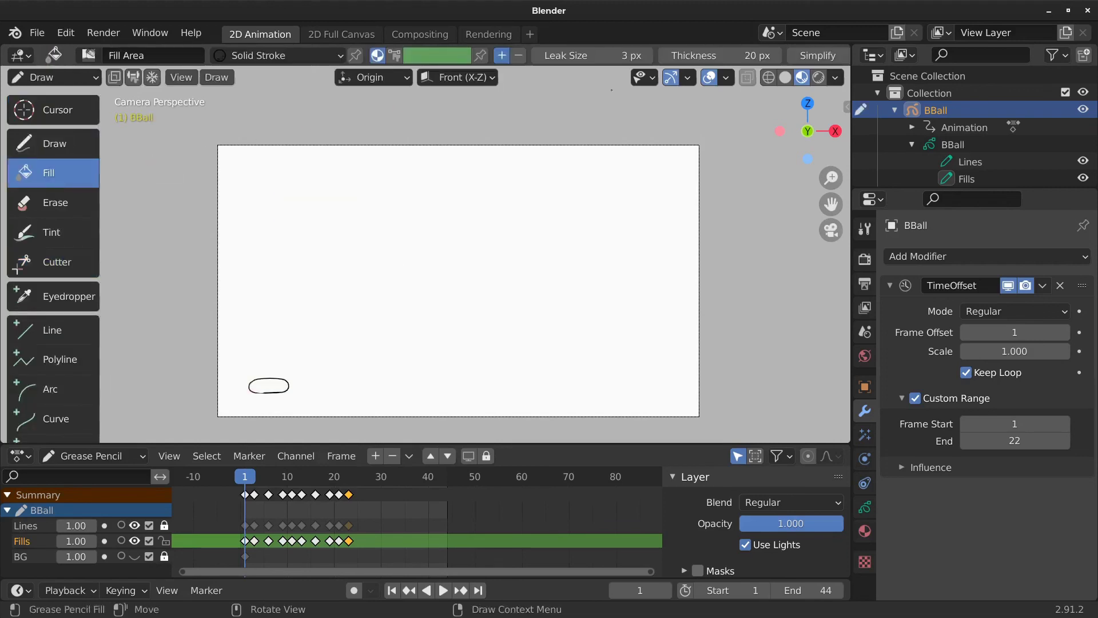
left_click(865, 530)
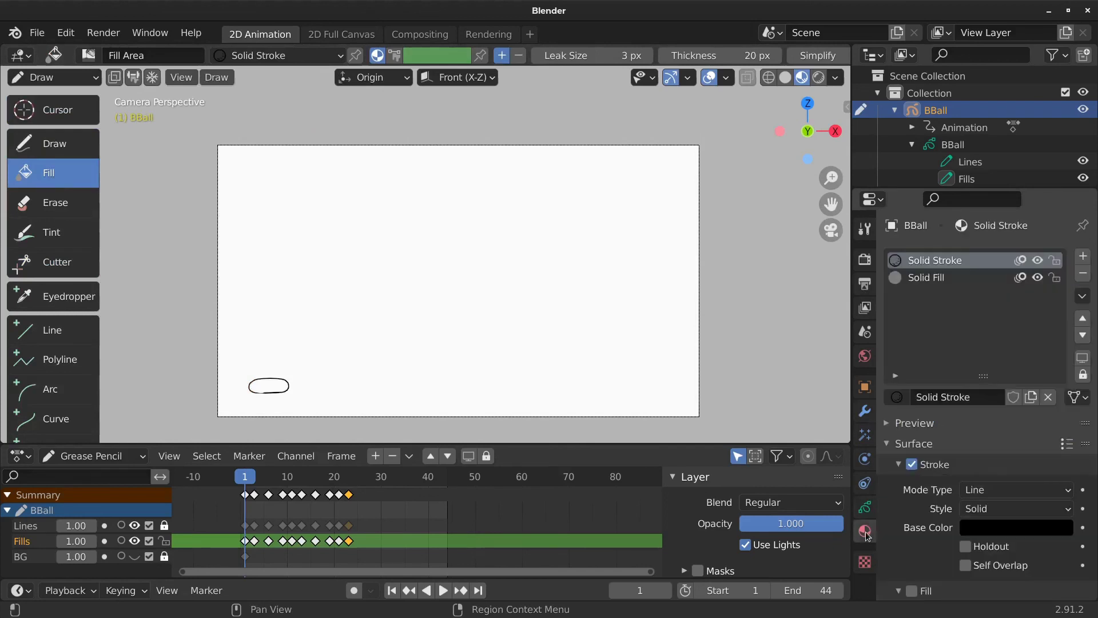
left_click(916, 280)
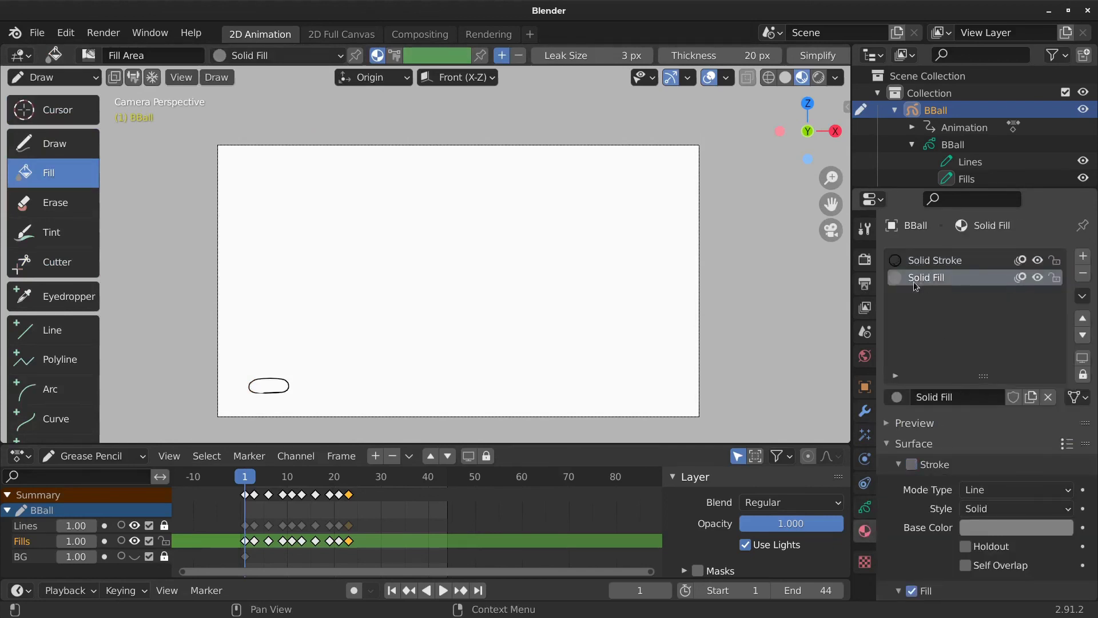
scroll(922, 495, "down", 1)
left_click(901, 442)
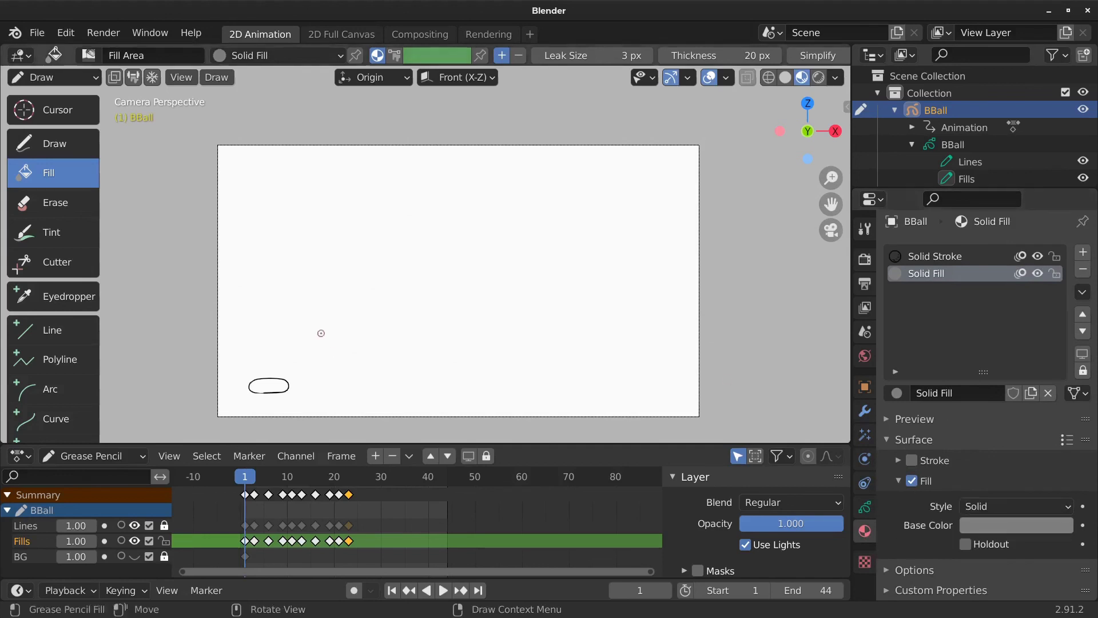
- Fill the squashed ball outline on frame 1 with the Solid Fill material
scroll(351, 361, "up", 4)
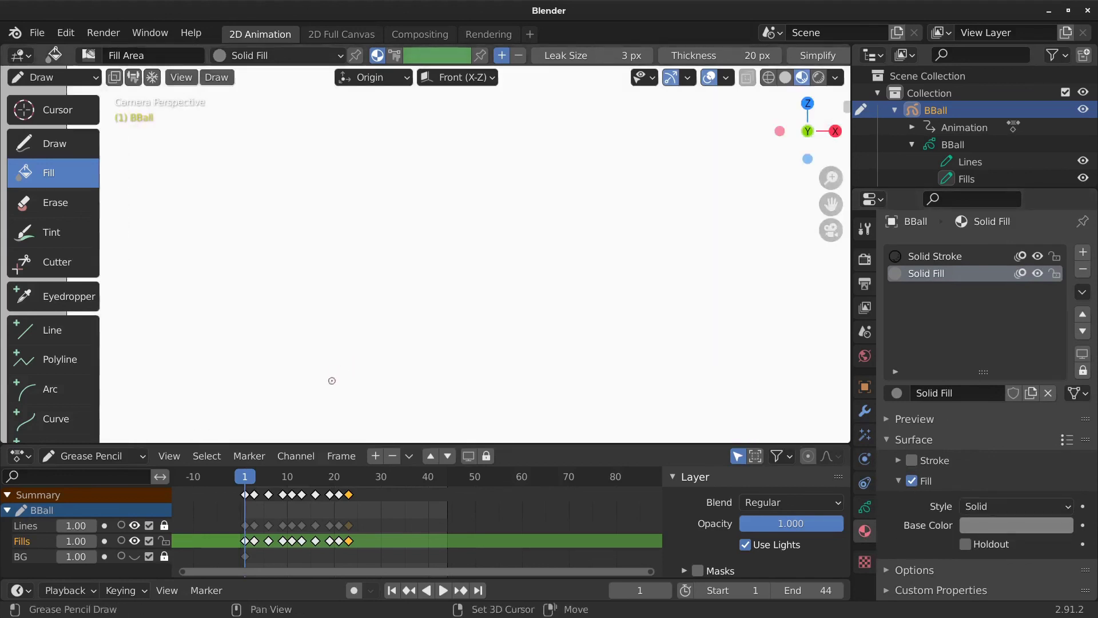
scroll(409, 242, "down", 4)
mouse_move(409, 243)
middle_mouse_down("shift")
mouse_move(459, 247)
mouse_move(470, 223)
mouse_move(463, 242)
middle_mouse_up("shift")
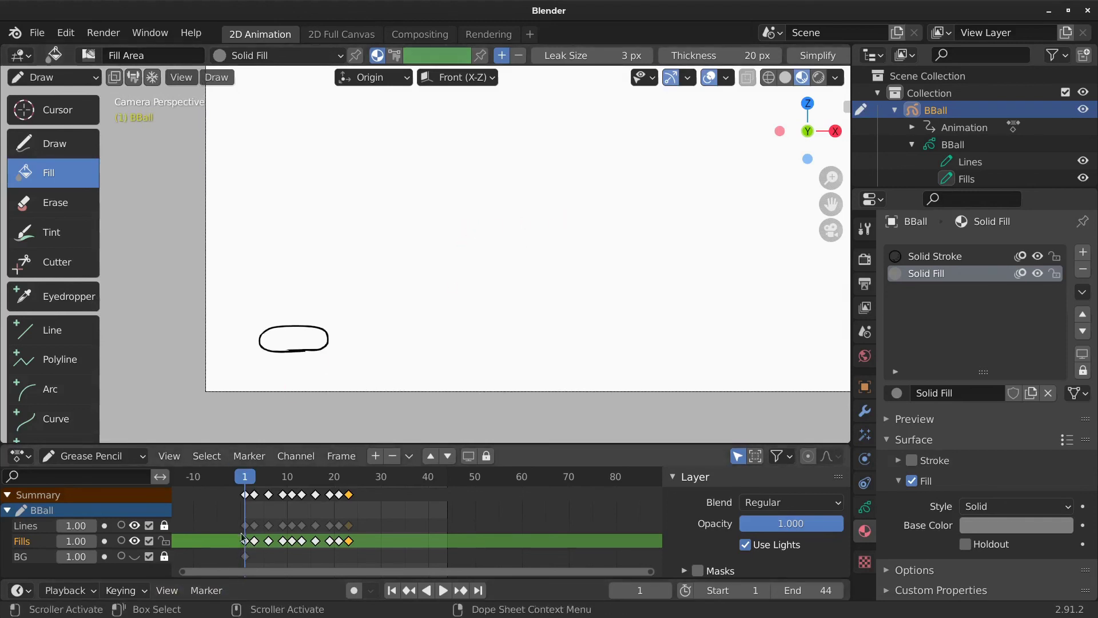
left_click(292, 338)
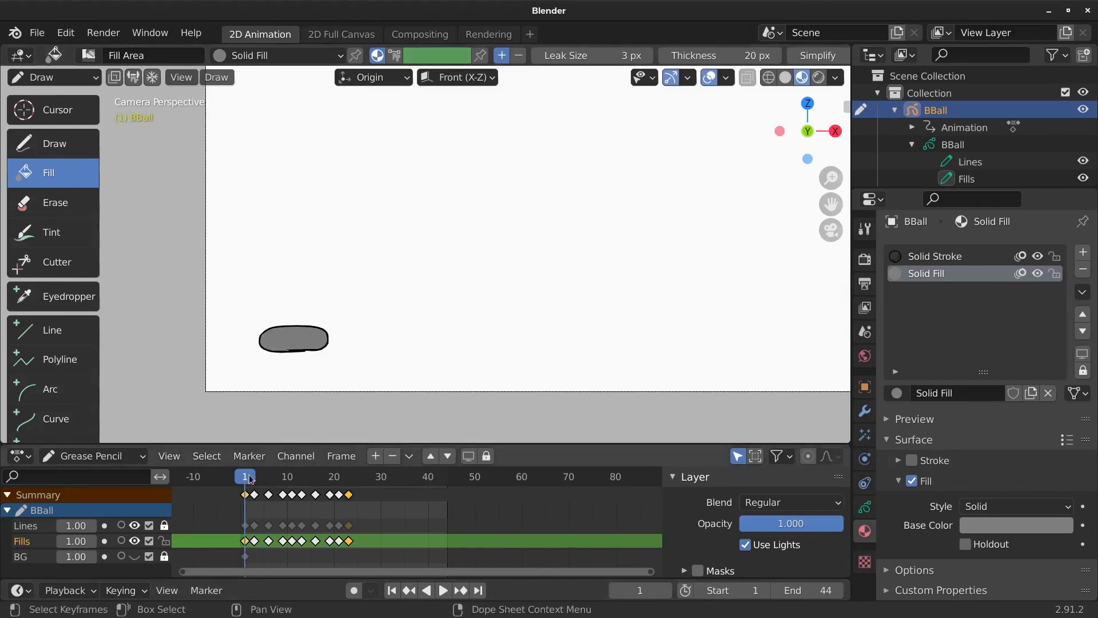
- Fill the ball outlines on frames 3, 6, 9 and 11 with the Solid Fill material
left_click_drag(250, 478, 255, 478)
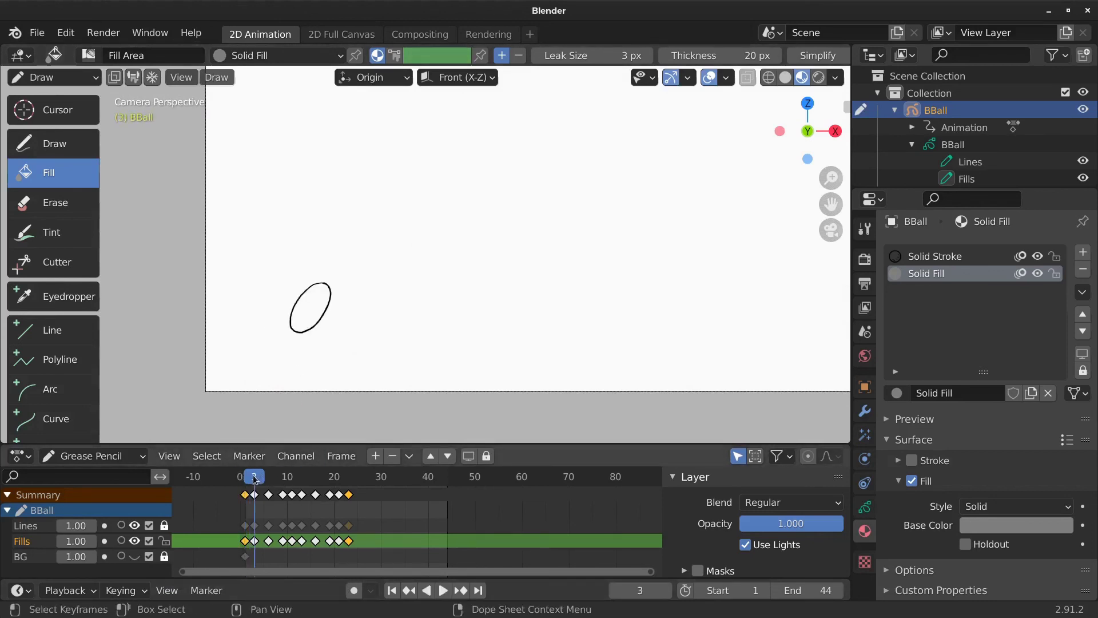
left_click(316, 303)
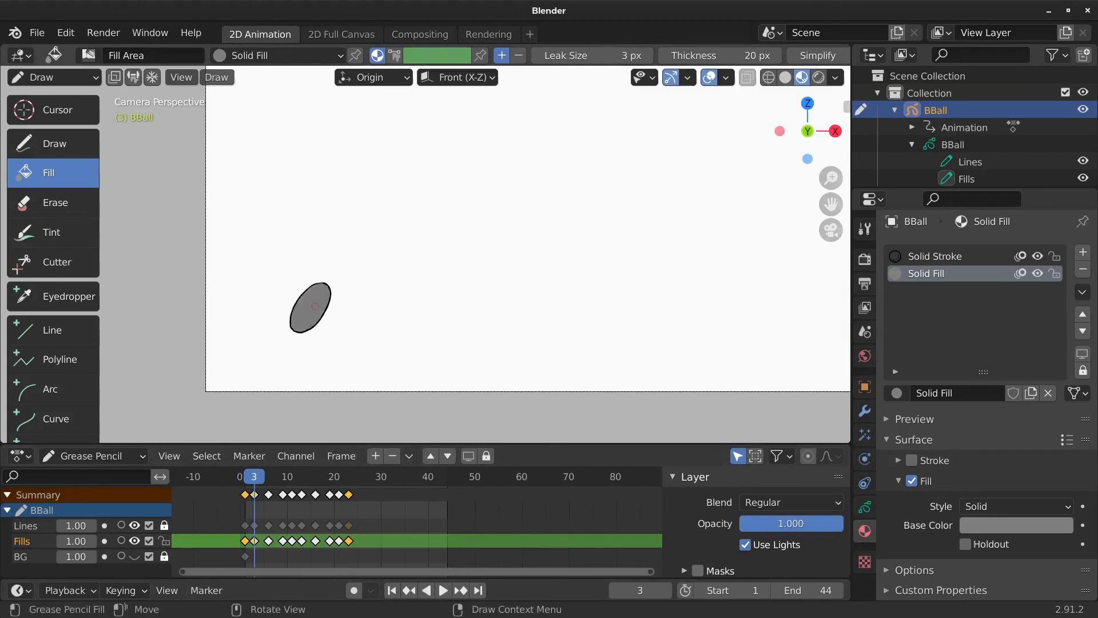
left_click_drag(260, 478, 292, 477)
left_click(358, 245)
left_click(449, 195)
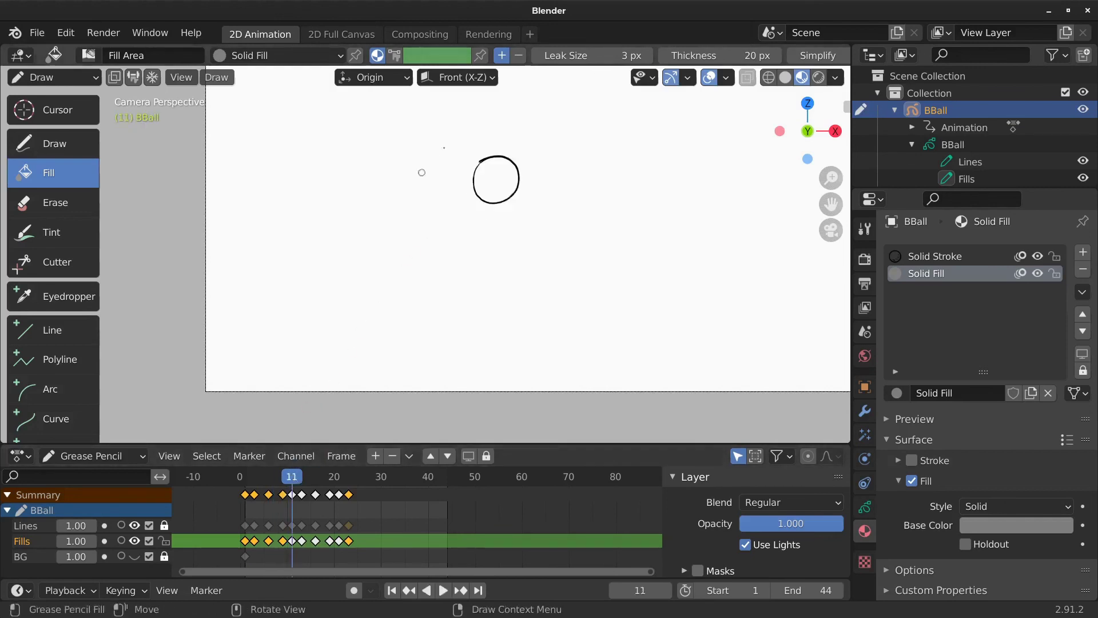
left_click(495, 183)
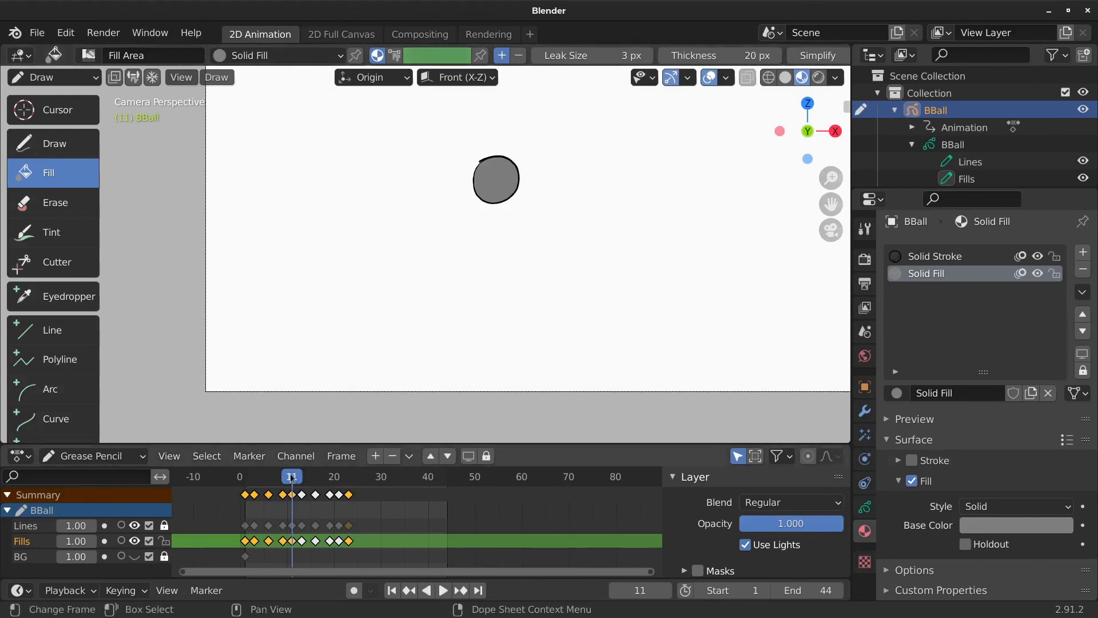
- Fill the remaining ball outlines on frames 13, 16, 19 and 21, ending on frame 23
left_click_drag(292, 477, 330, 480)
left_click(554, 188)
left_click(624, 228)
key("space")
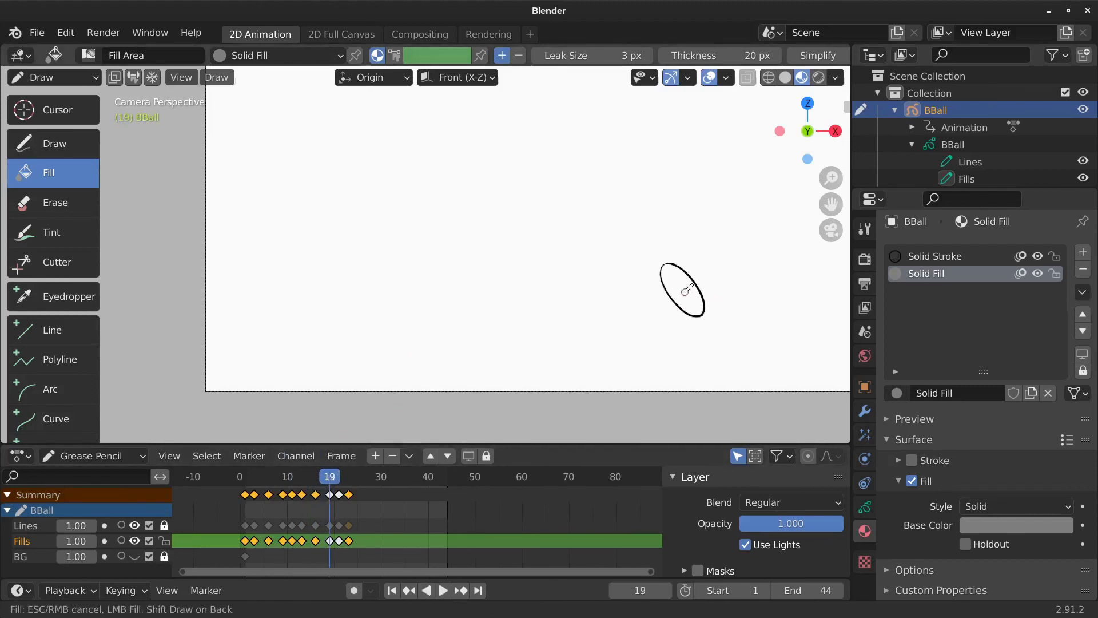
left_click(685, 289)
key("Up")
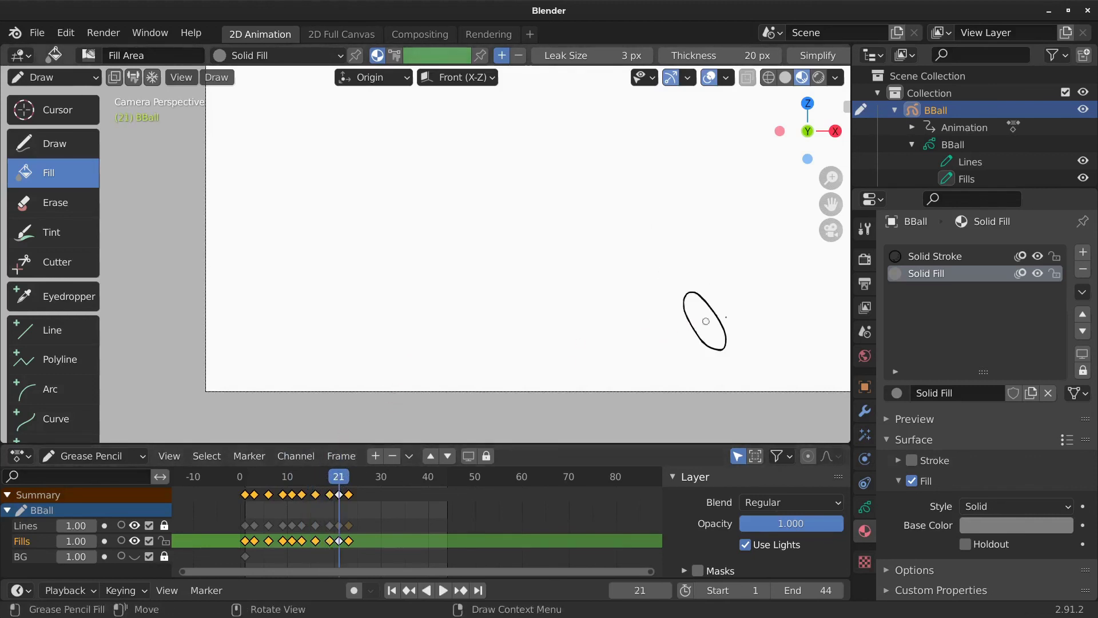
left_click(713, 320)
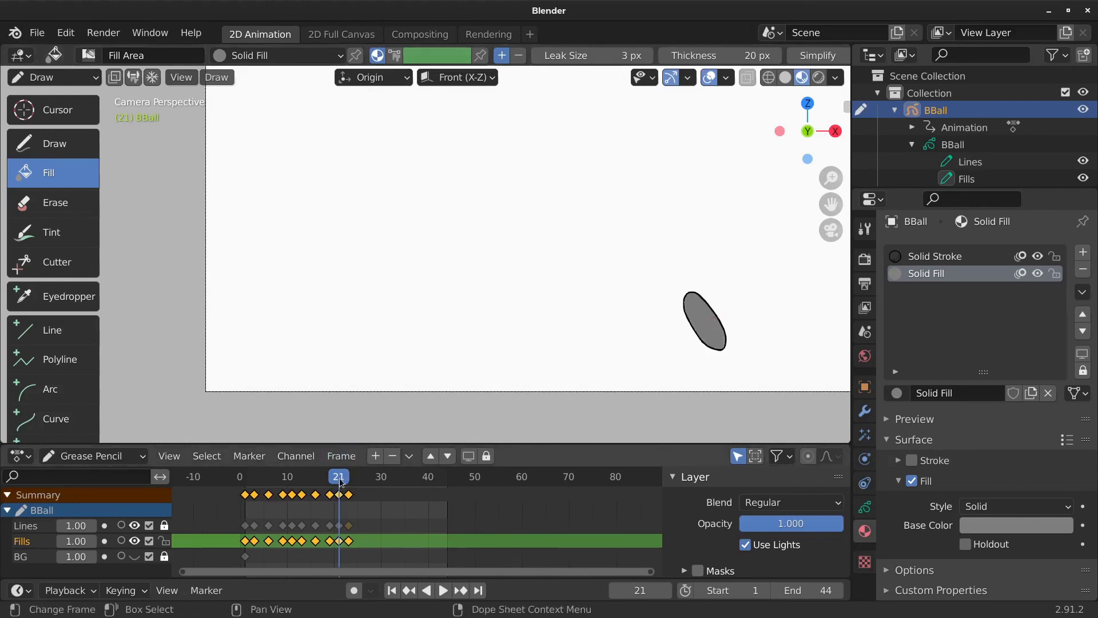
left_click_drag(344, 485, 348, 483)
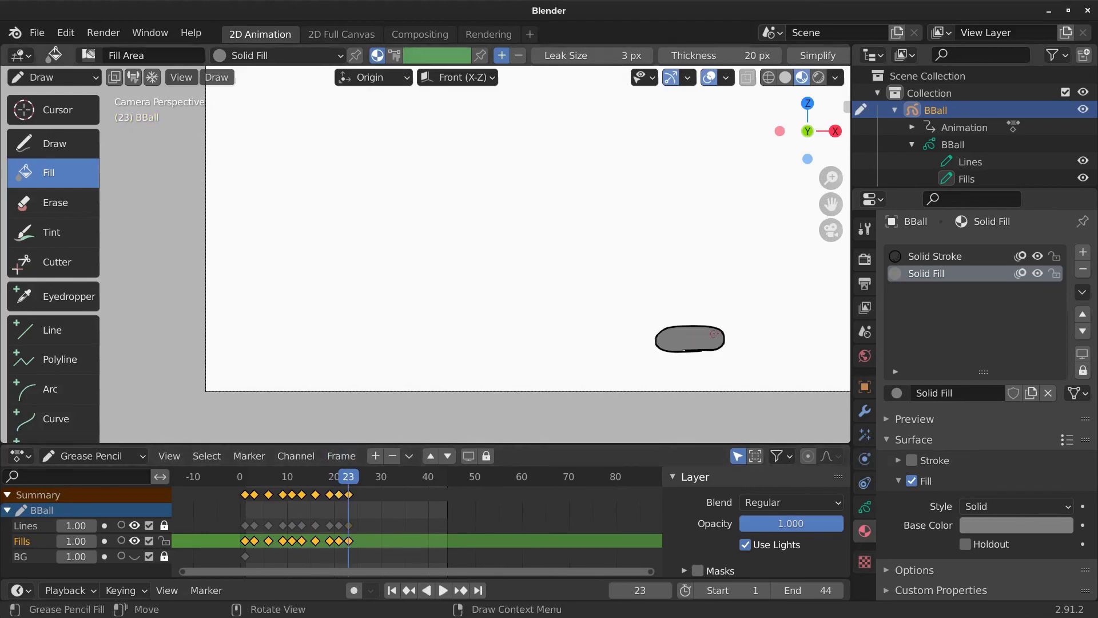
- Scrub and play back the bouncing ball to check its fills, stopping at frame 3
left_click_drag(350, 480, 276, 480)
key("space")
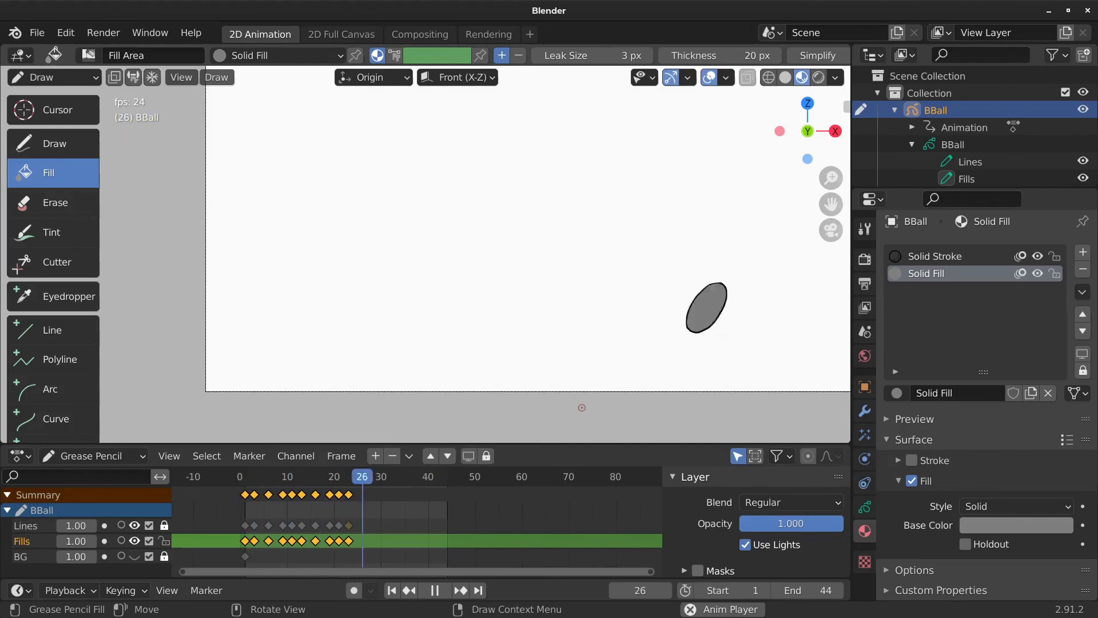
key("space")
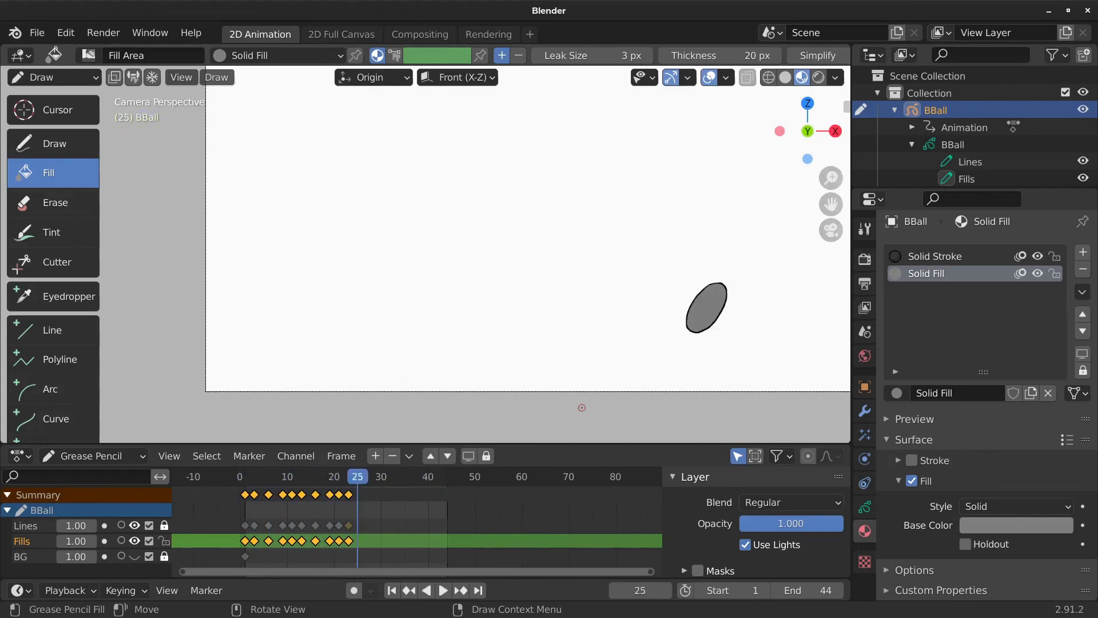
left_click_drag(351, 479, 254, 486)
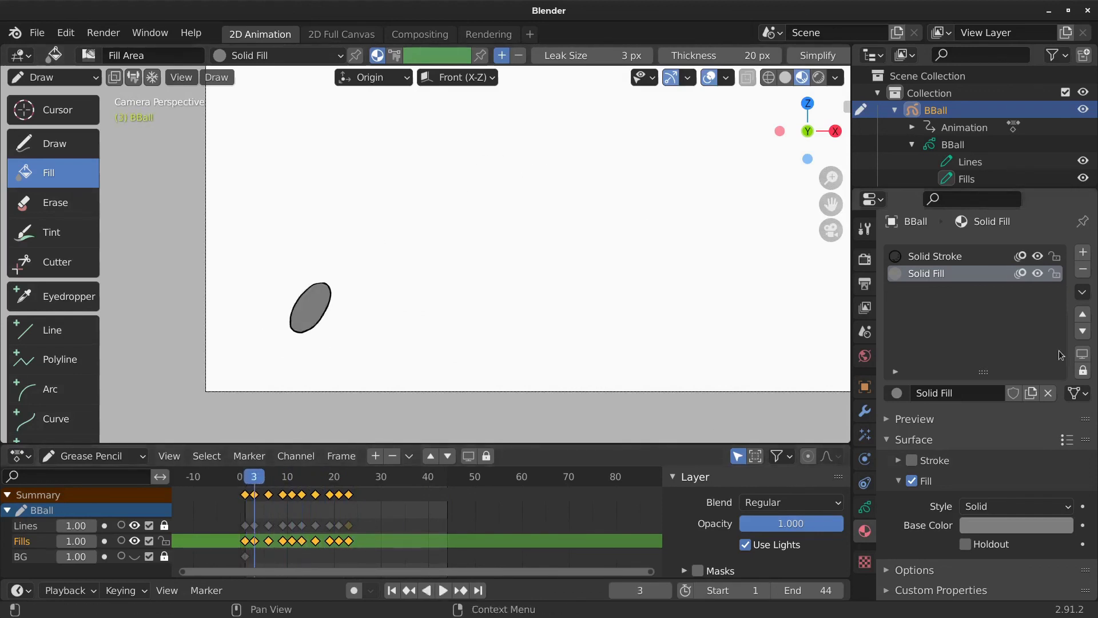
- Add a Shadow effect to the ball and switch the viewport to Rendered shading on frame 9
left_click(869, 435)
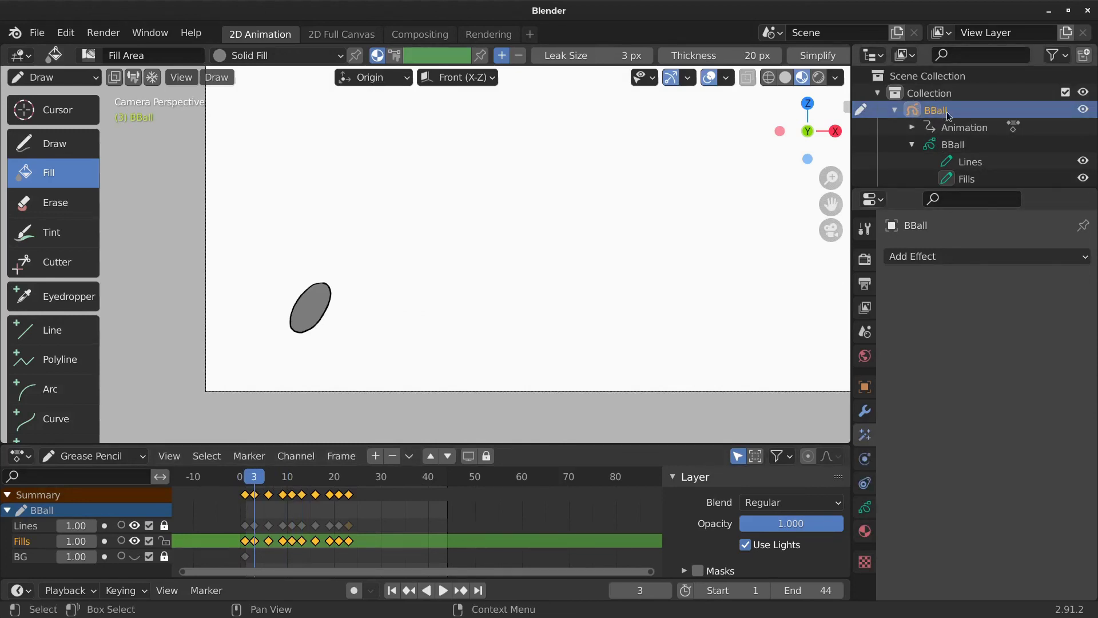
left_click(942, 258)
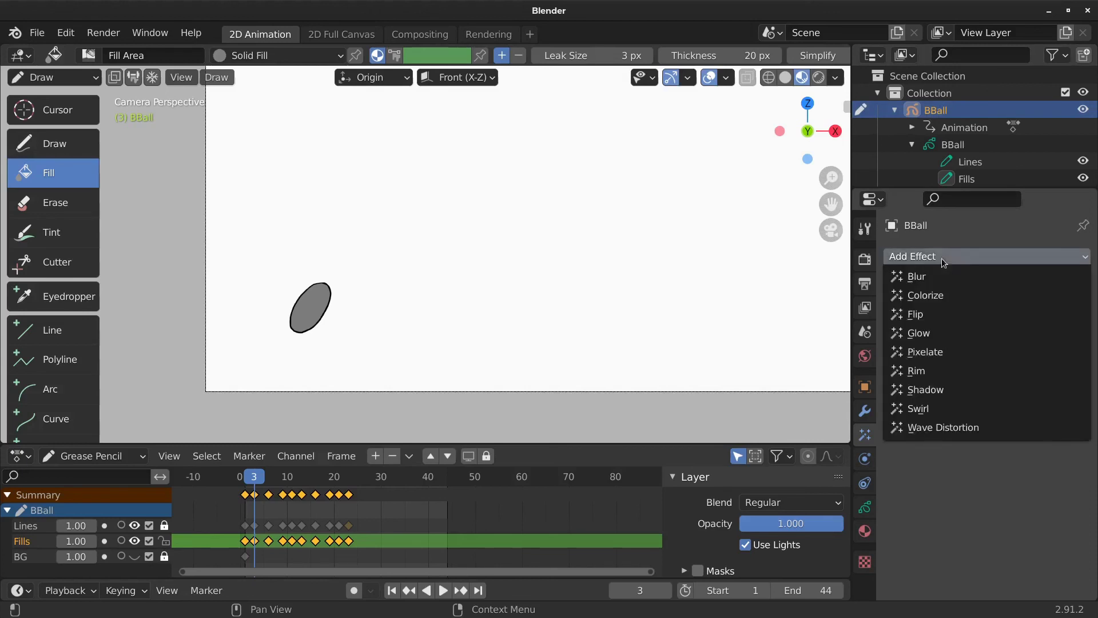
left_click(937, 390)
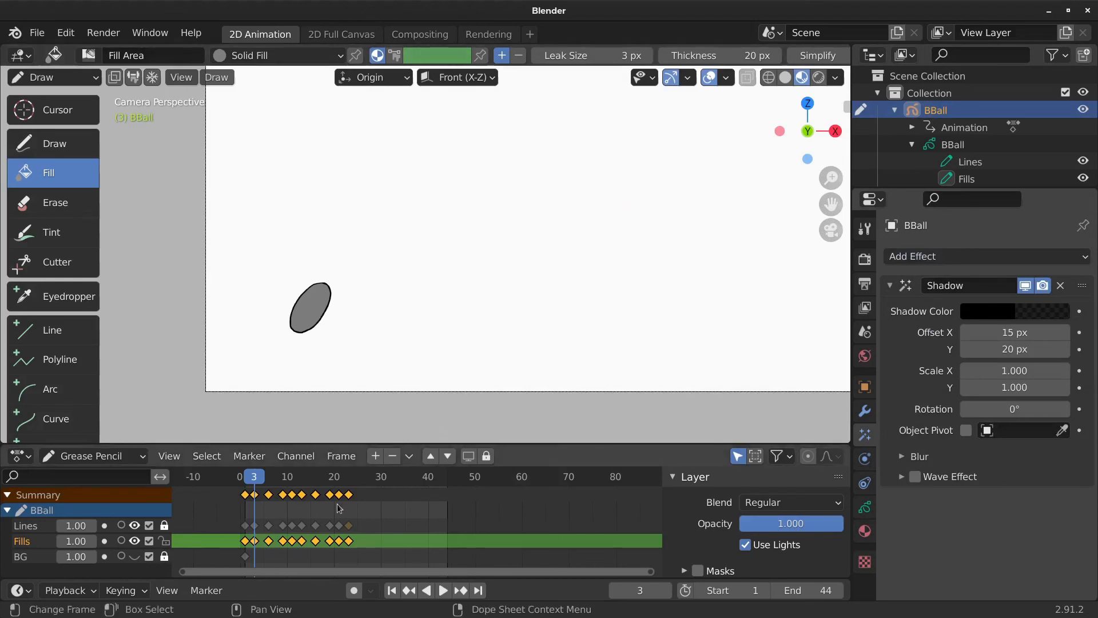
key("space")
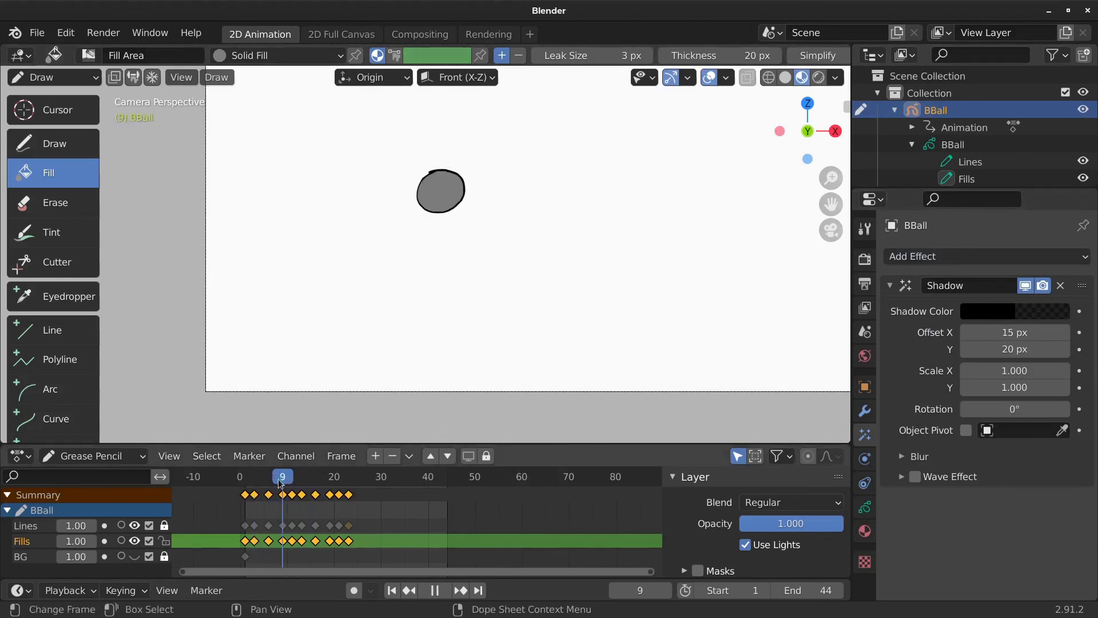
left_click_drag(287, 483, 285, 484)
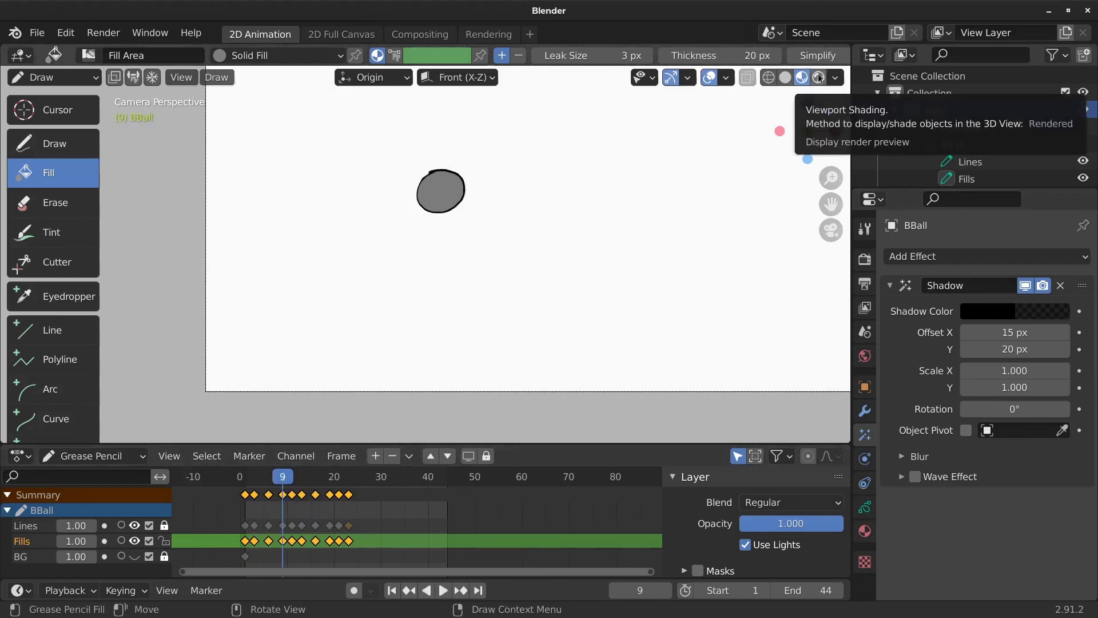
left_click(819, 78)
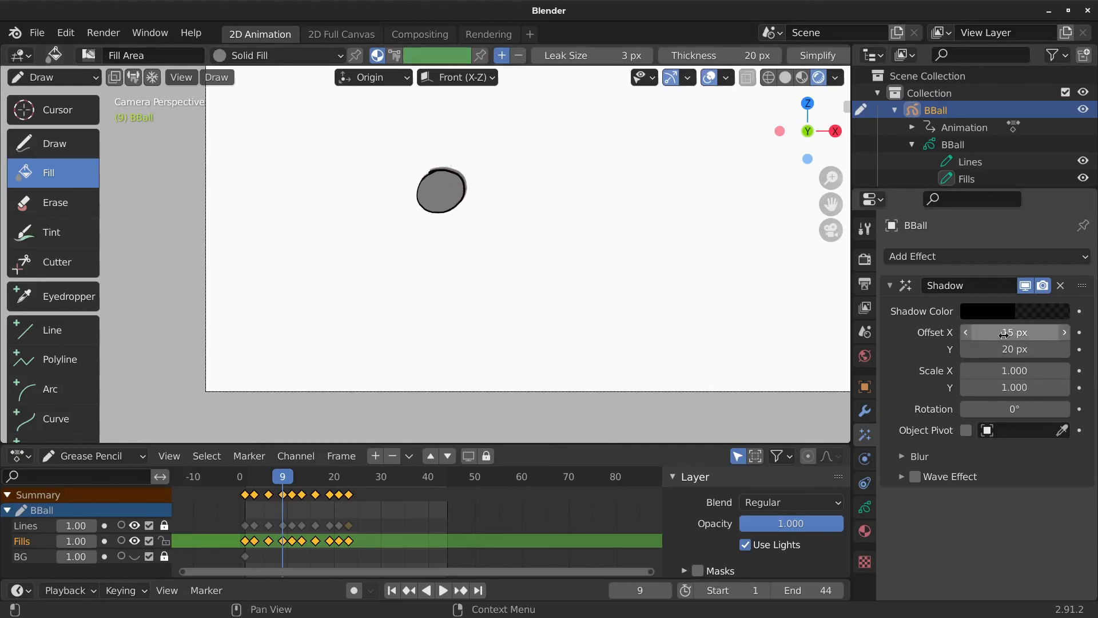
- Try a shadow offset of X 62 px, Y -289 px, and on frame 1 change it to X -5 px, Y -88 px
left_click_drag(1005, 332, 907, 349)
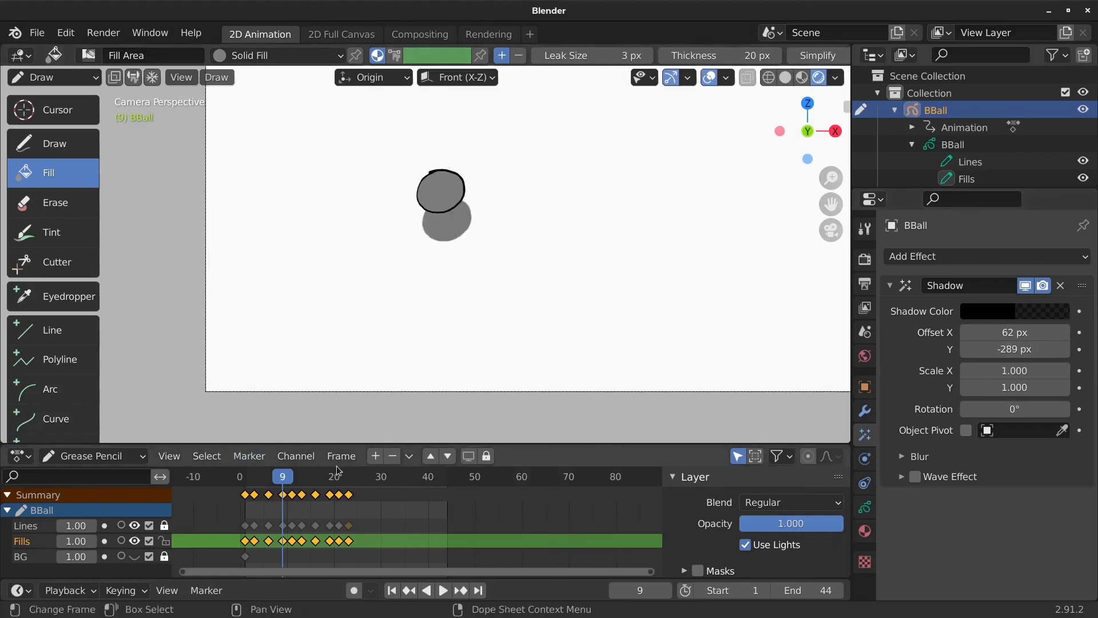
key("space")
left_click_drag(284, 481, 245, 484)
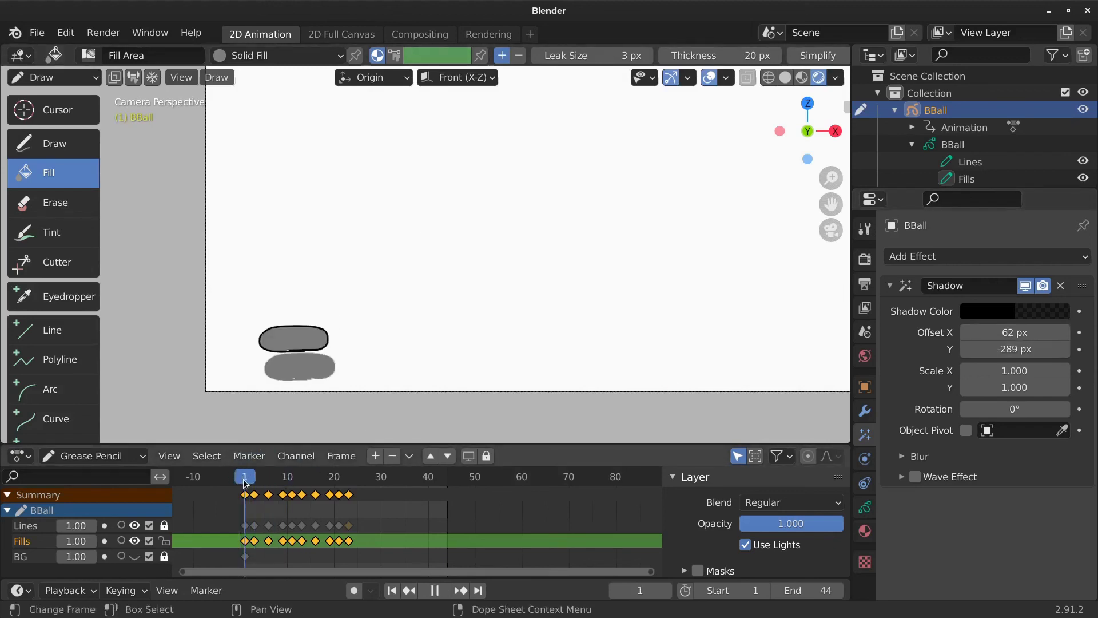
left_click_drag(1007, 349, 1087, 349)
left_click_drag(1015, 332, 967, 332)
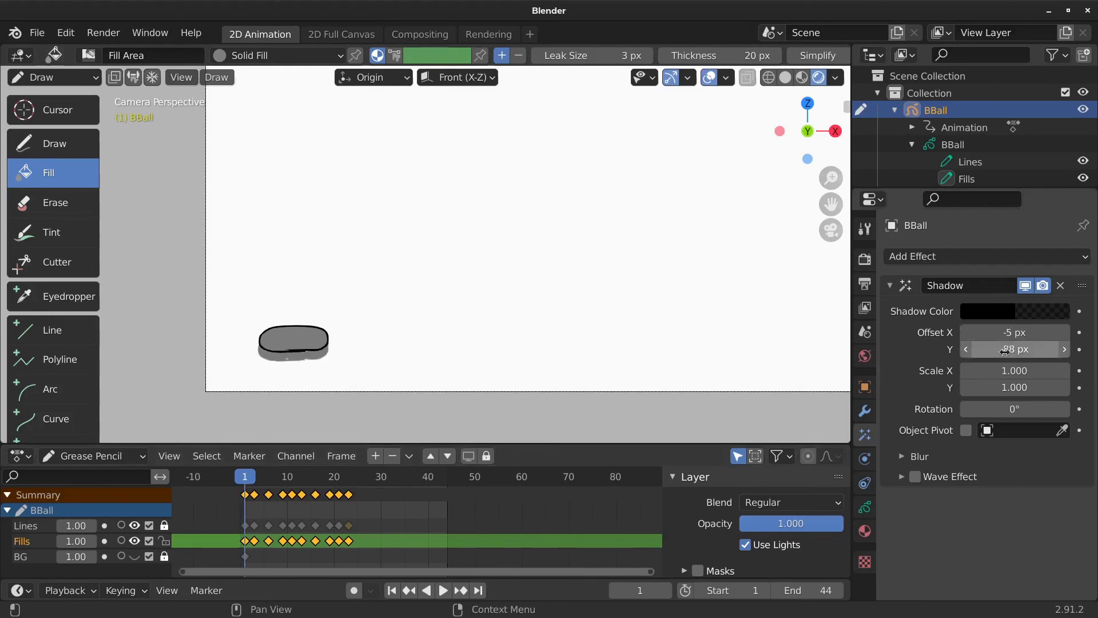
- Flip and flatten the shadow with a Y scale of -0.500 and offset it X -13 px, Y -2933 px under the ball
left_click_drag(1012, 373, 973, 373)
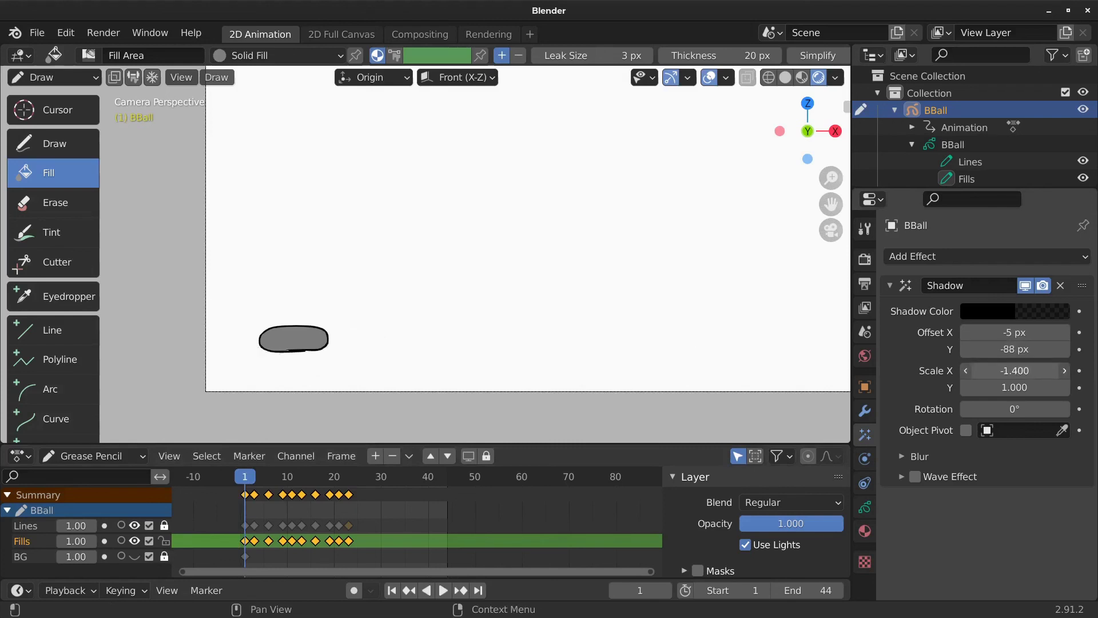
key("ctrl+z")
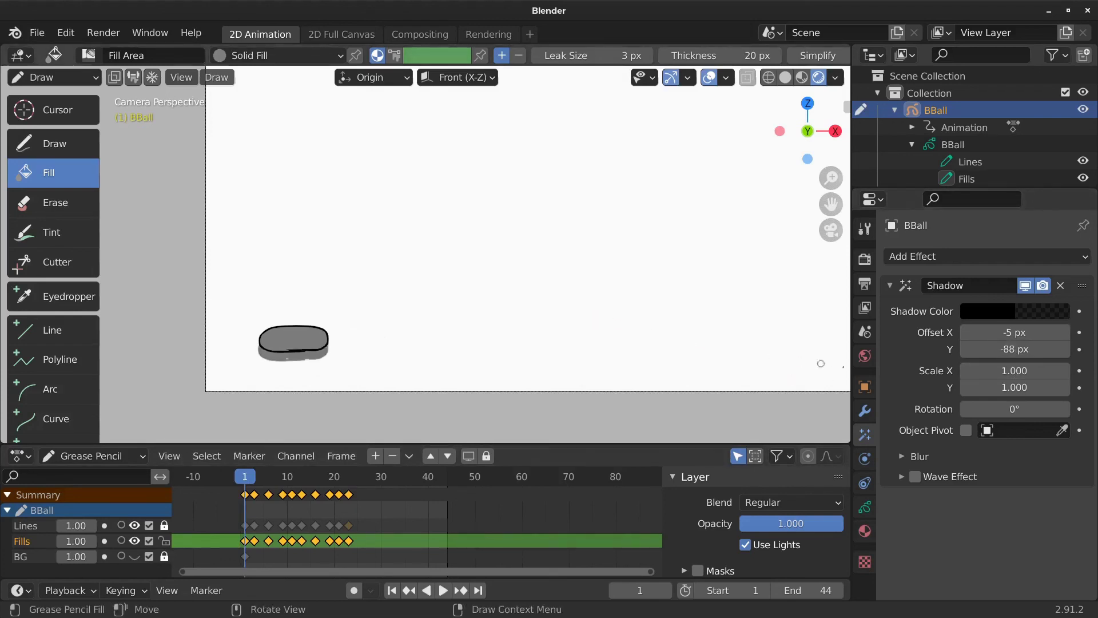
left_click_drag(1019, 395, 993, 387)
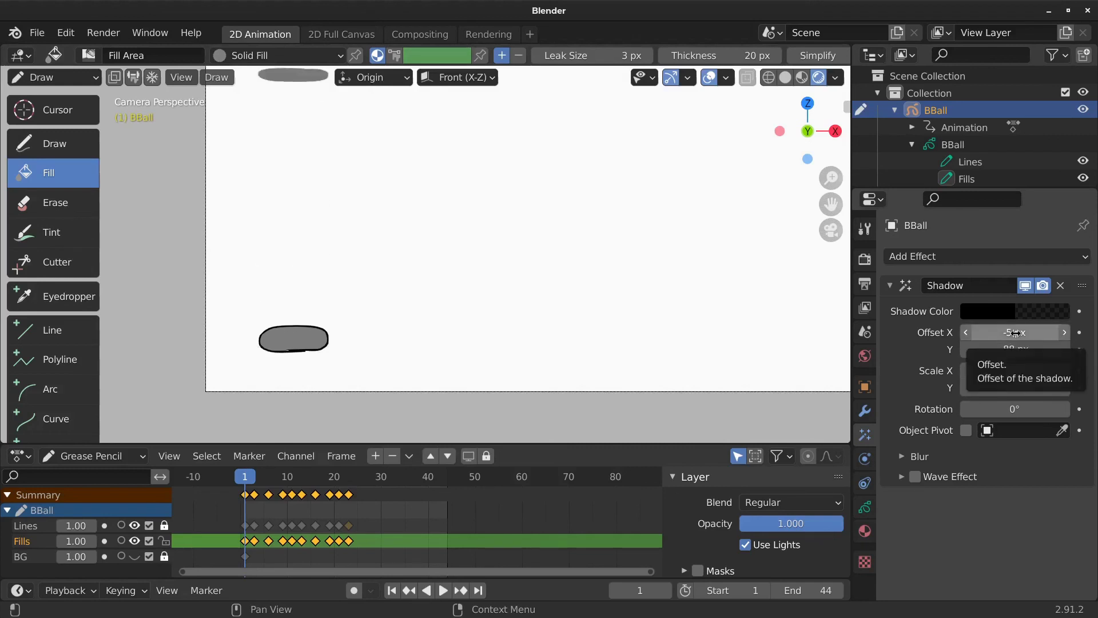
left_click_drag(1016, 333, 887, 349)
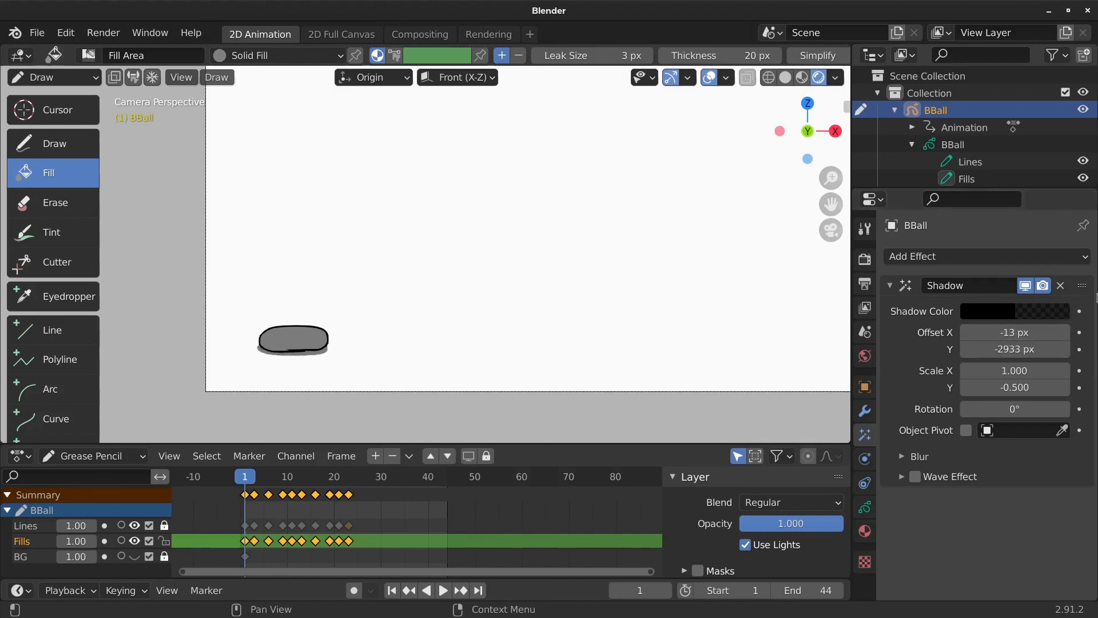
left_click(991, 312)
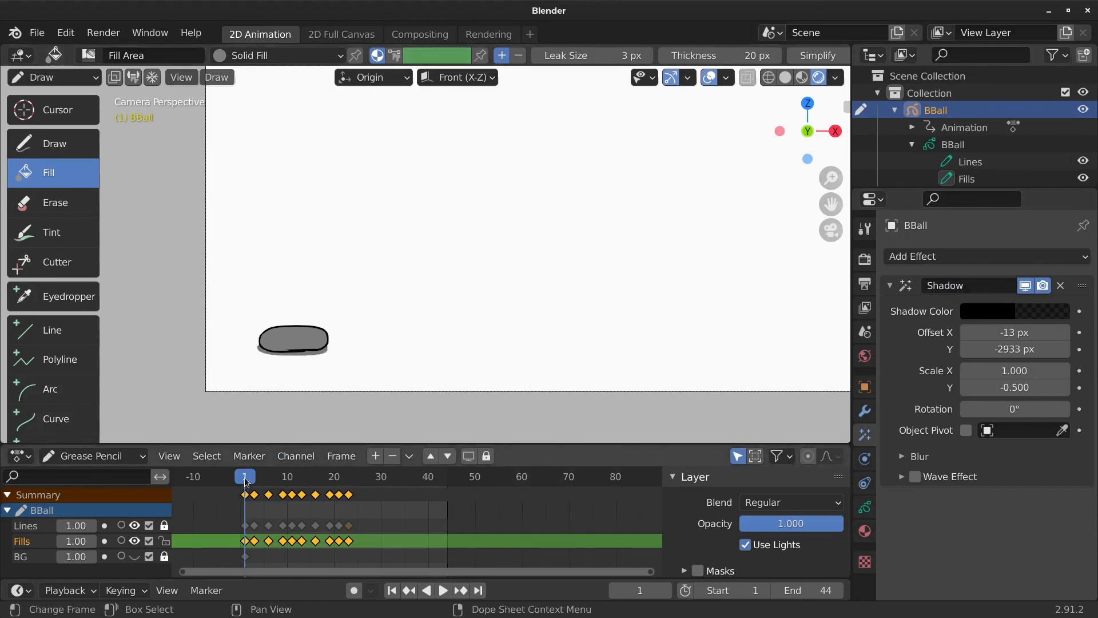
- Play and scrub the animation to examine how the shadow follows the bouncing ball, ending on frame 1
key("space")
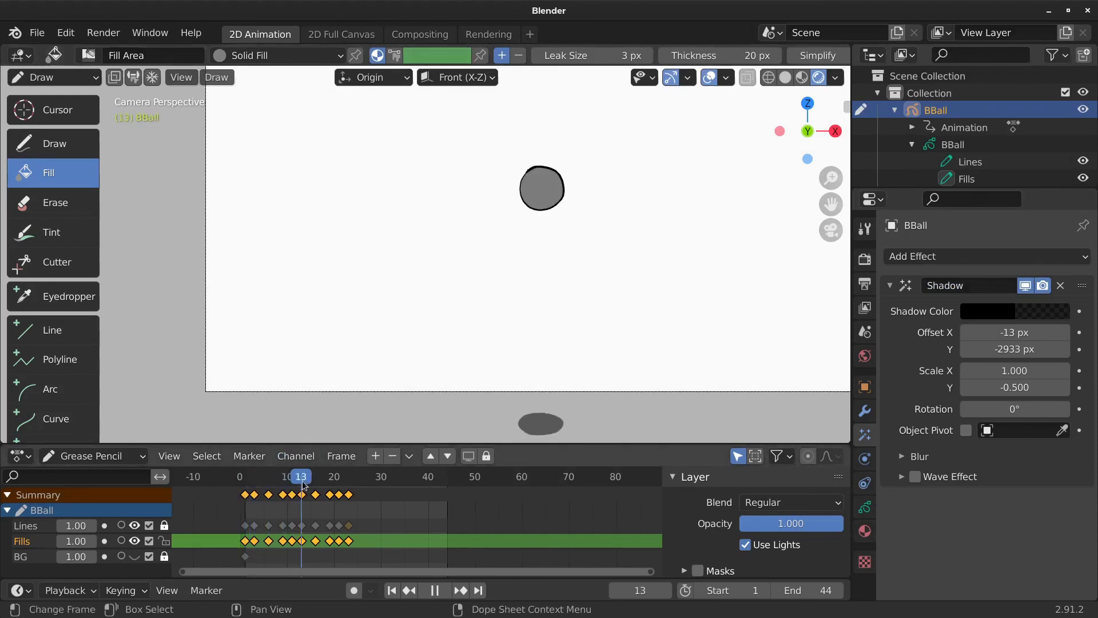
left_click_drag(343, 492, 244, 504)
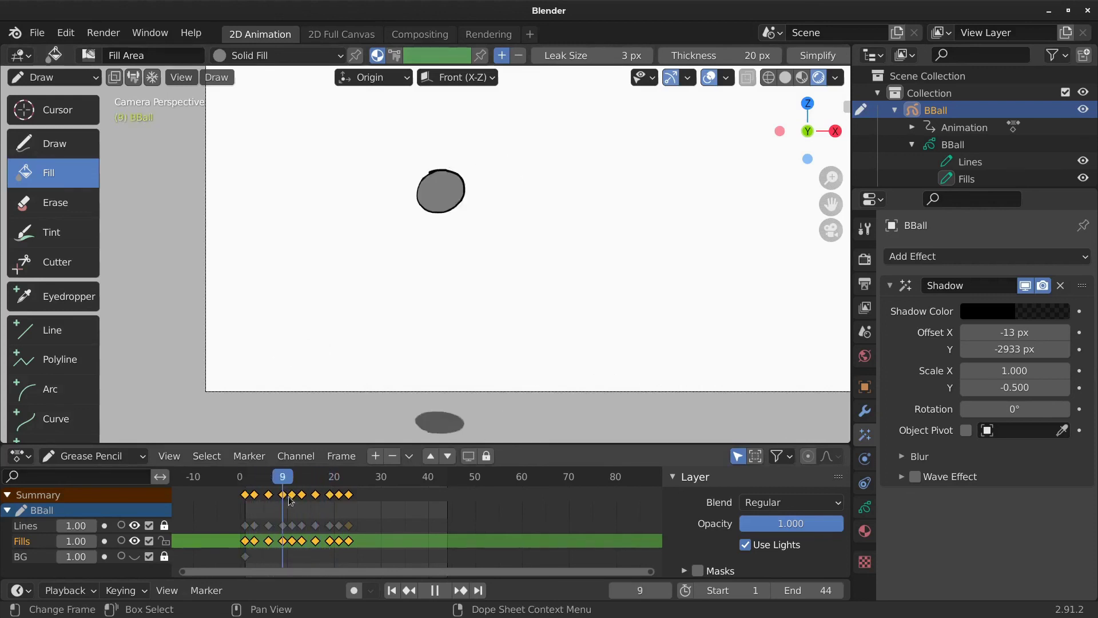
left_click_drag(347, 498, 246, 501)
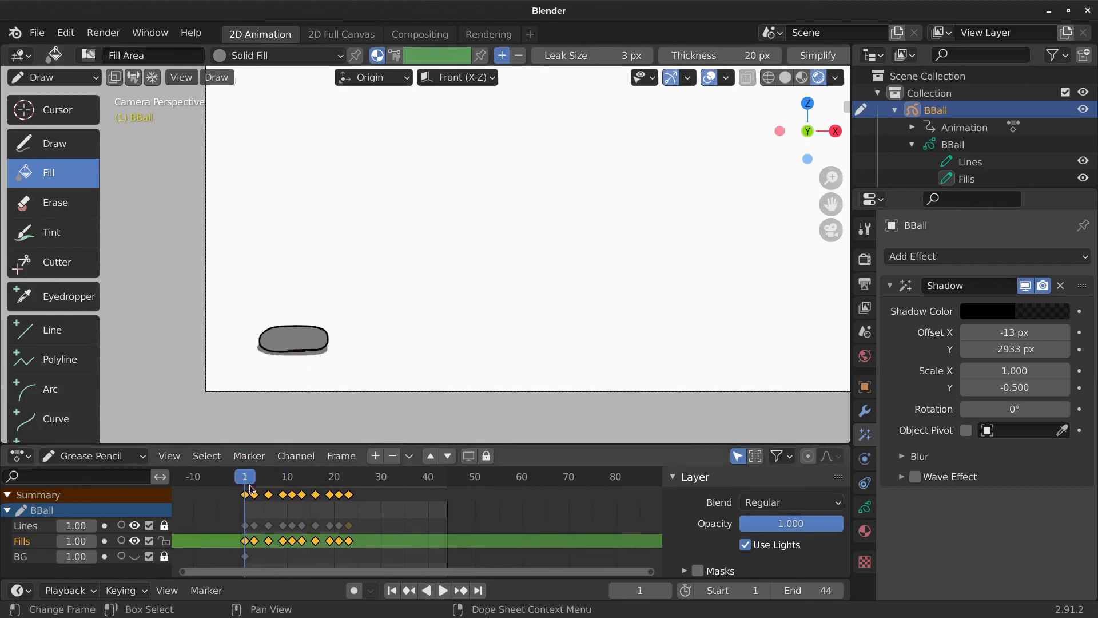
left_click_drag(246, 489, 289, 490)
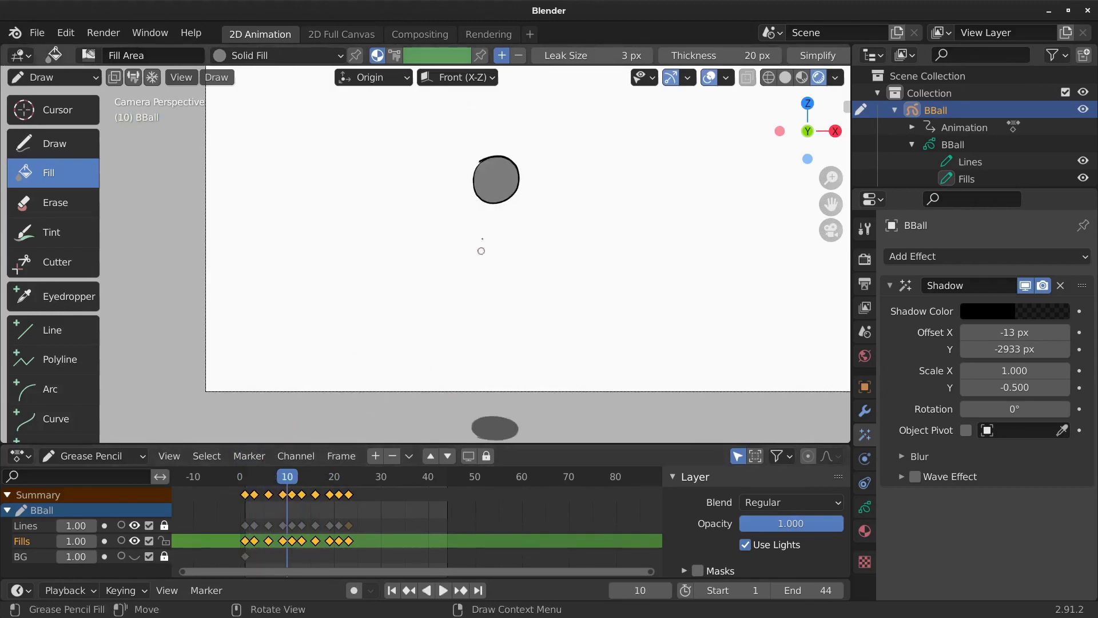
key("space")
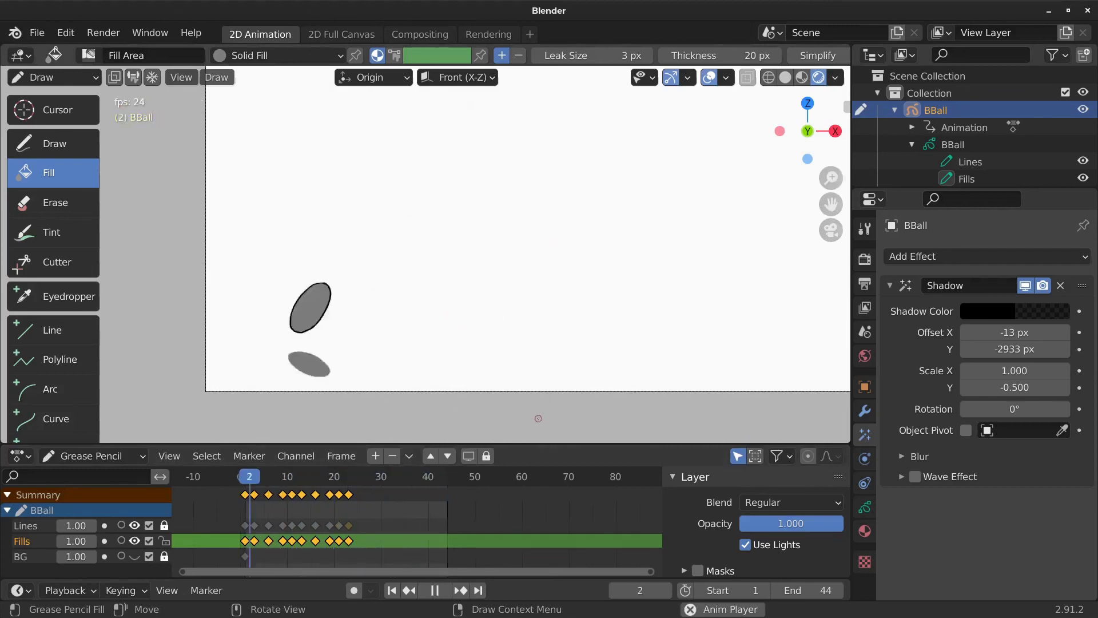
scroll(542, 327, "down", 2)
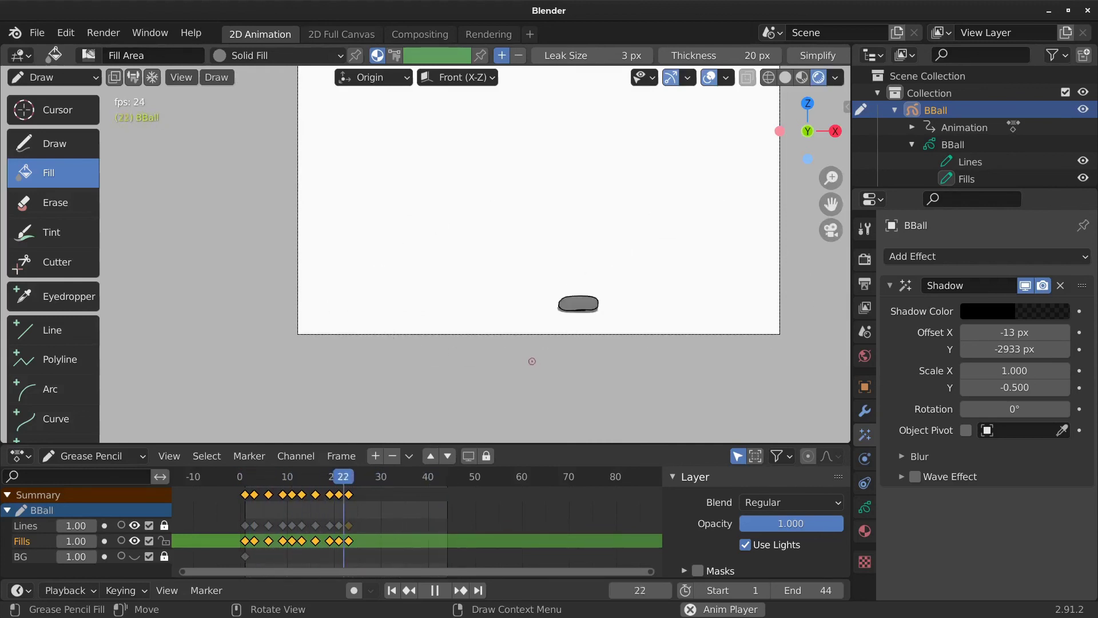
key("space")
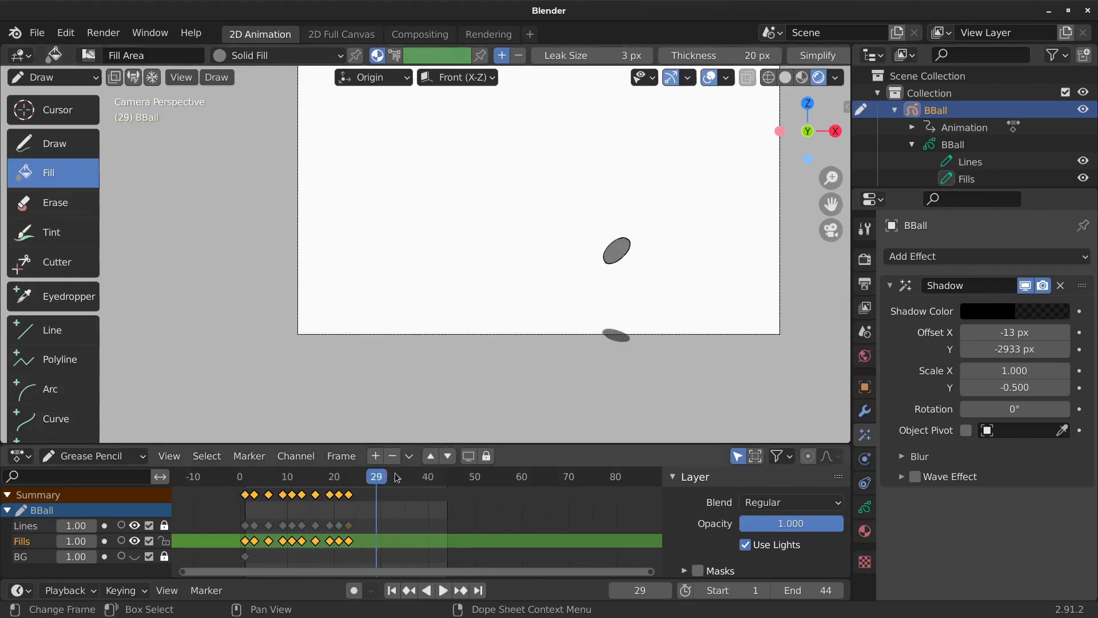
left_click_drag(379, 479, 245, 478)
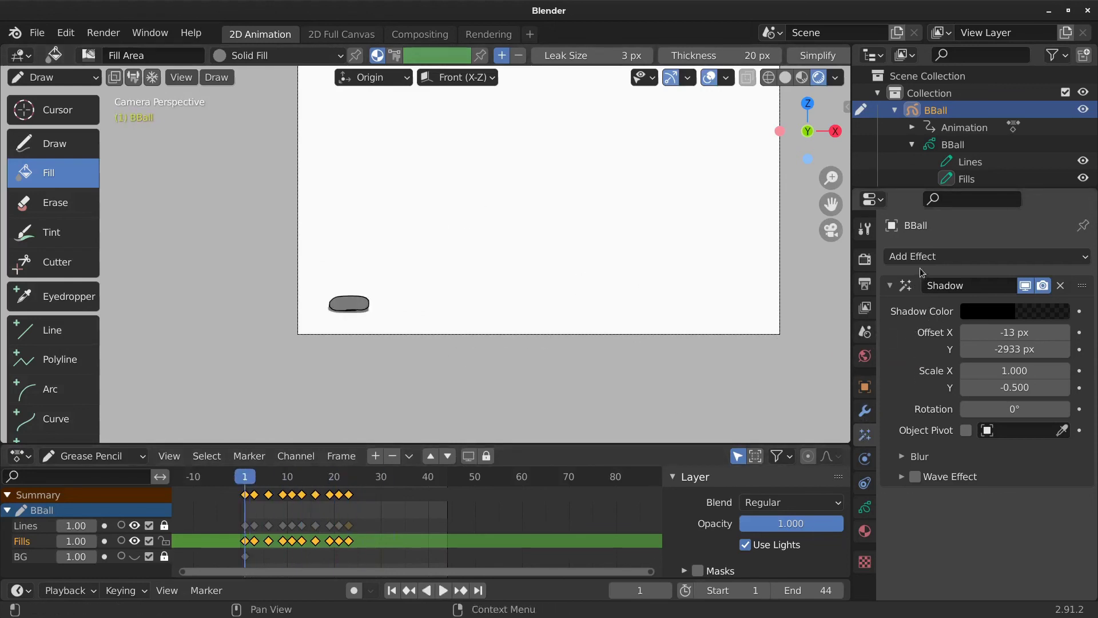
- Collapse the Shadow effect's settings and add a Rim effect to the ball
left_click(890, 285)
left_click(908, 258)
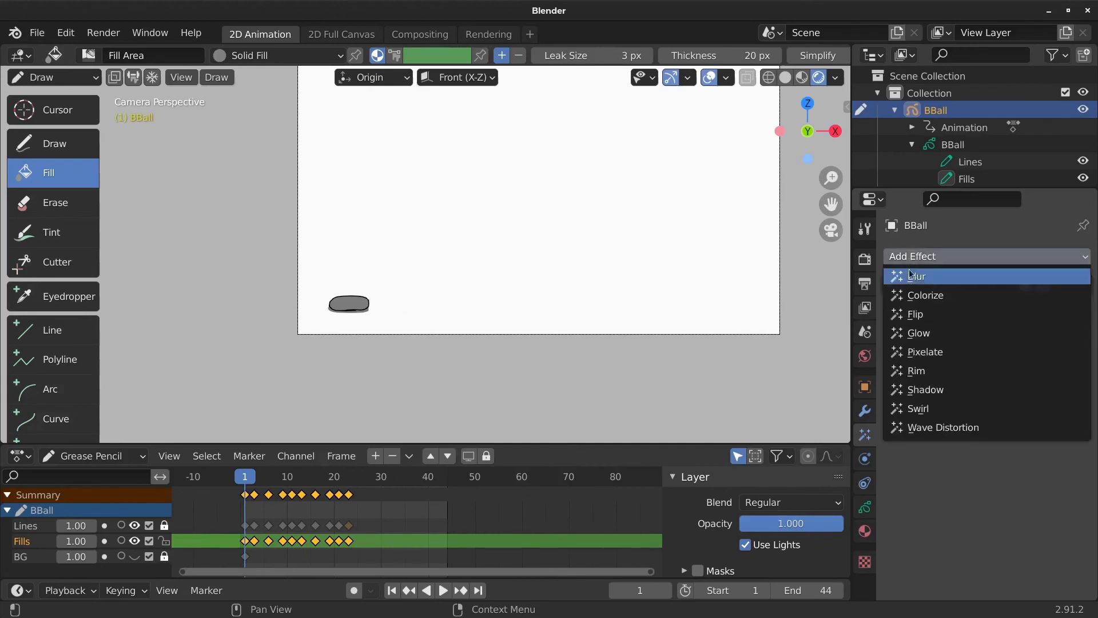
left_click(928, 369)
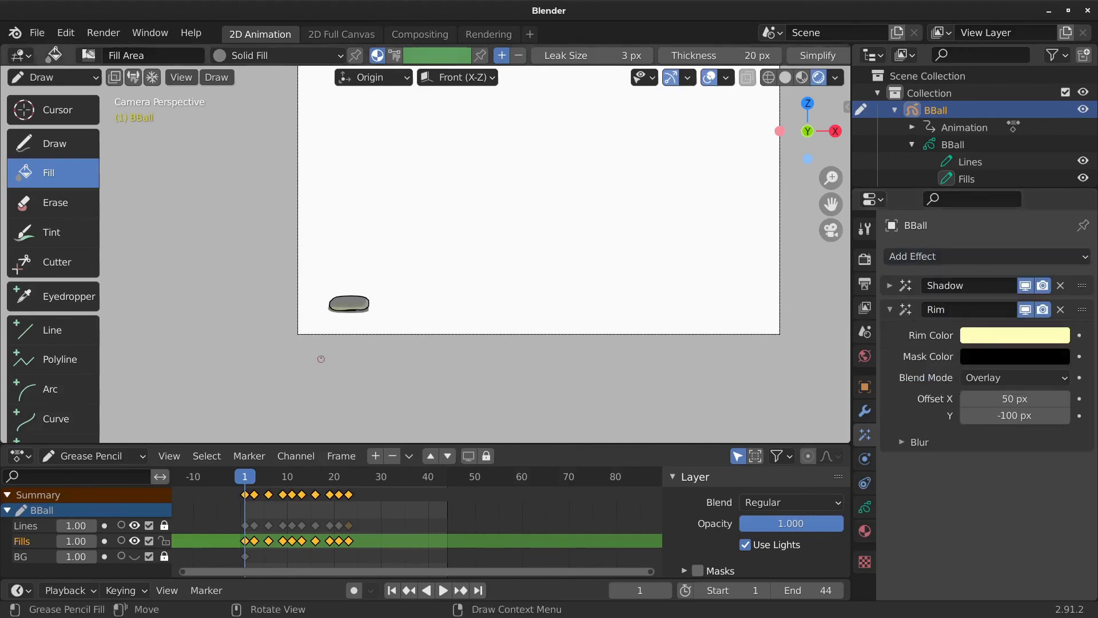
- Set the Rim effect's offset on the ball to X -2 px, Y 42 px
scroll(343, 312, "up", 5)
middle_click_drag(285, 380, 465, 258, "shift")
mouse_move(995, 398)
left_mouse_down()
mouse_move(973, 398)
mouse_move(1038, 415)
left_mouse_up()
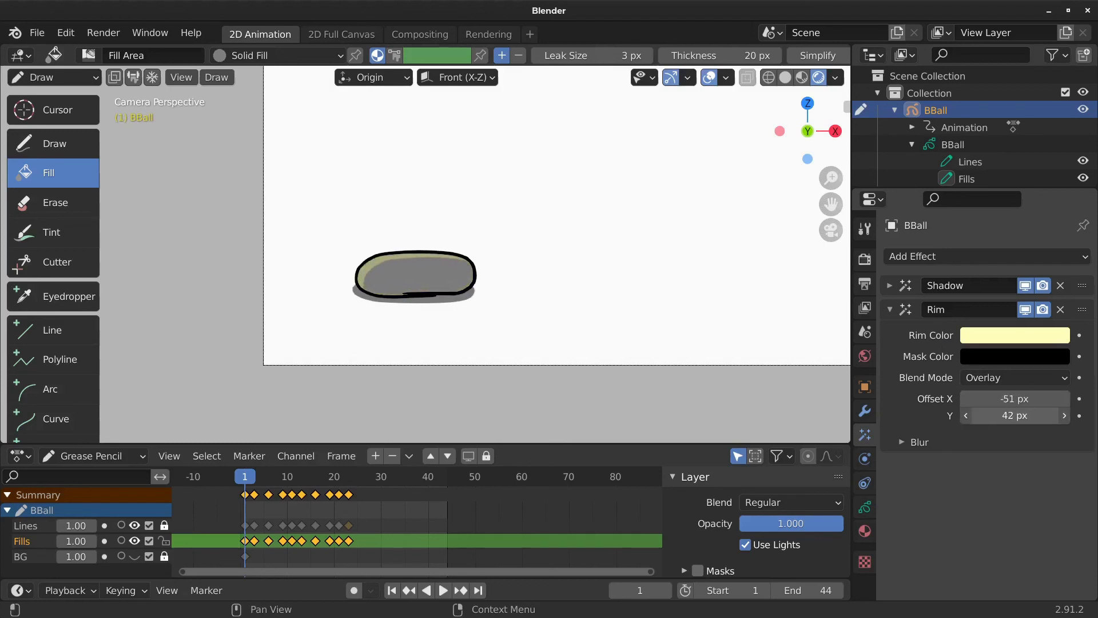
left_click_drag(1015, 399, 1035, 399)
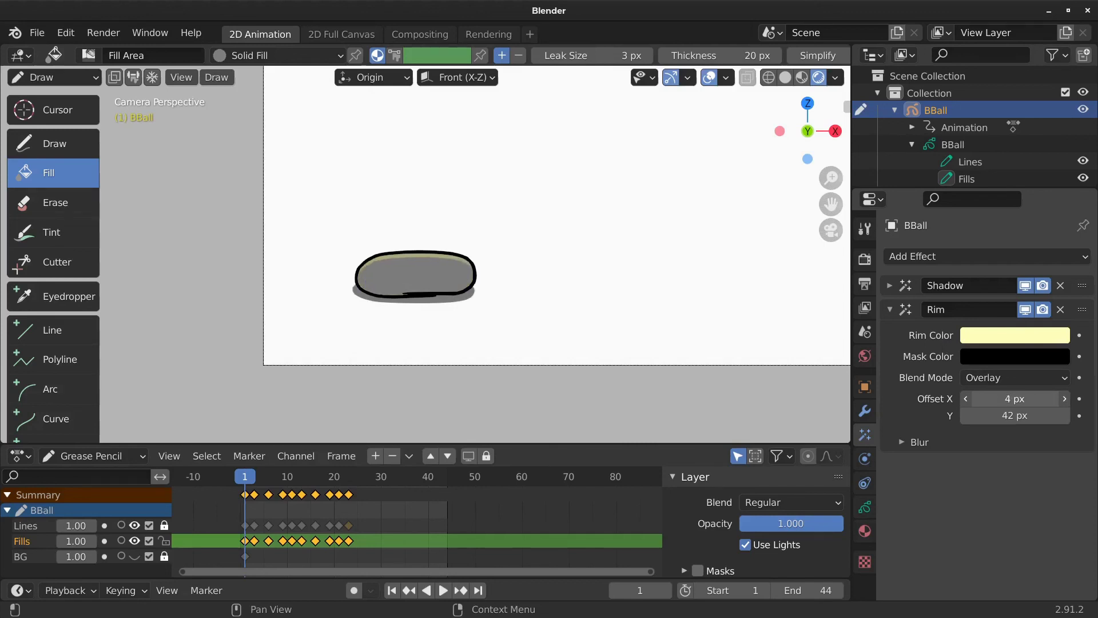
scroll(589, 181, "down", 3)
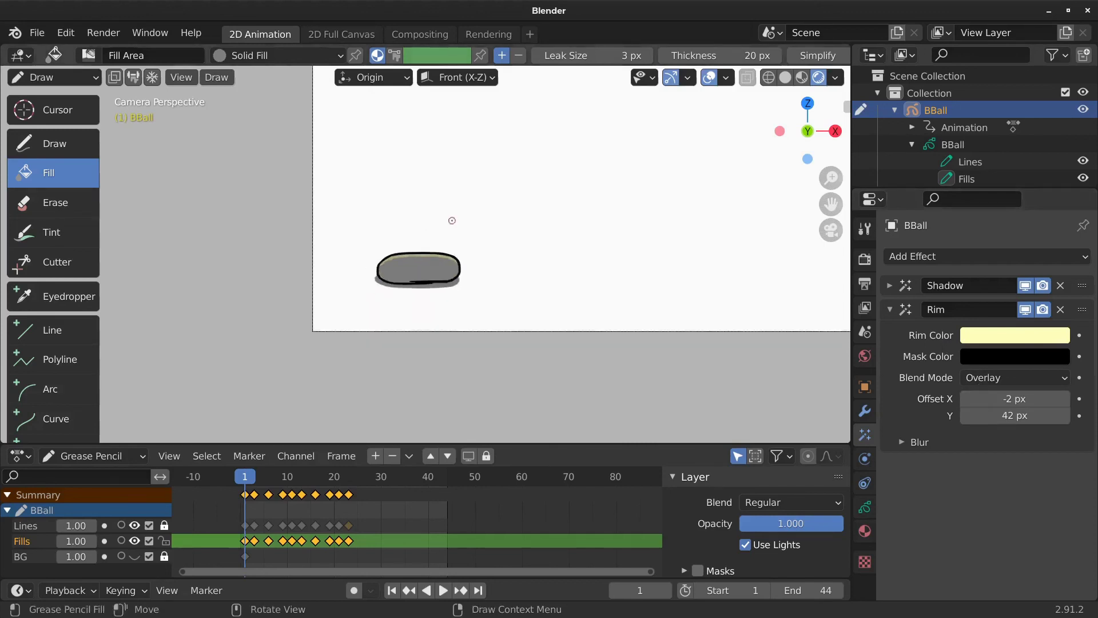
- Play the animation to check the rim on the bouncing ball, and collapse the Rim effect's settings
scroll(588, 181, "up", 2)
key("space")
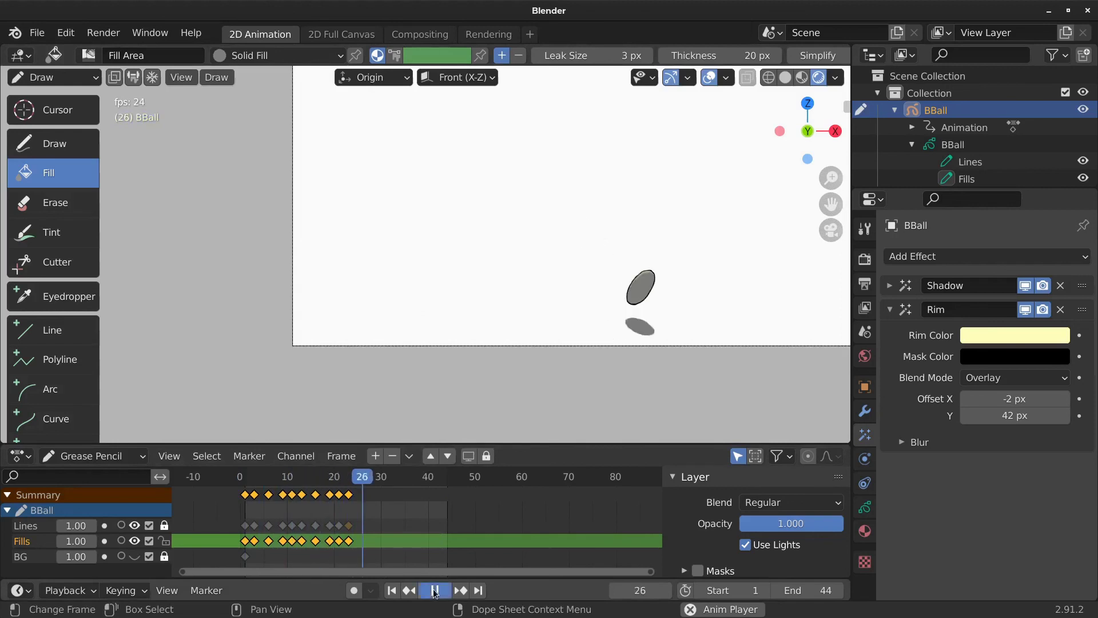
key("Escape")
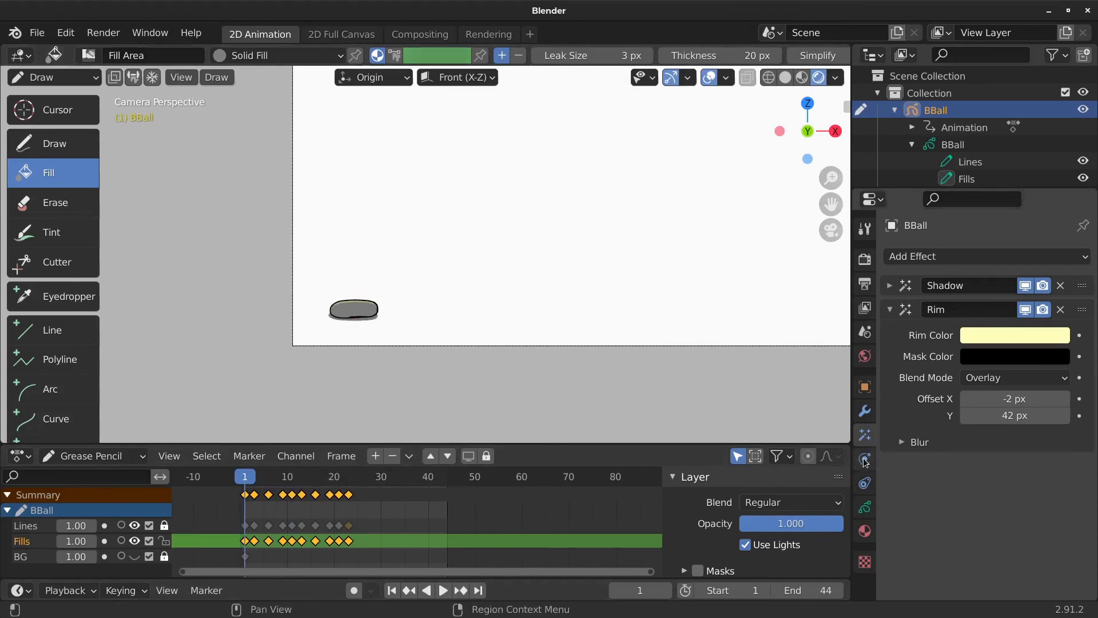
left_click(891, 309)
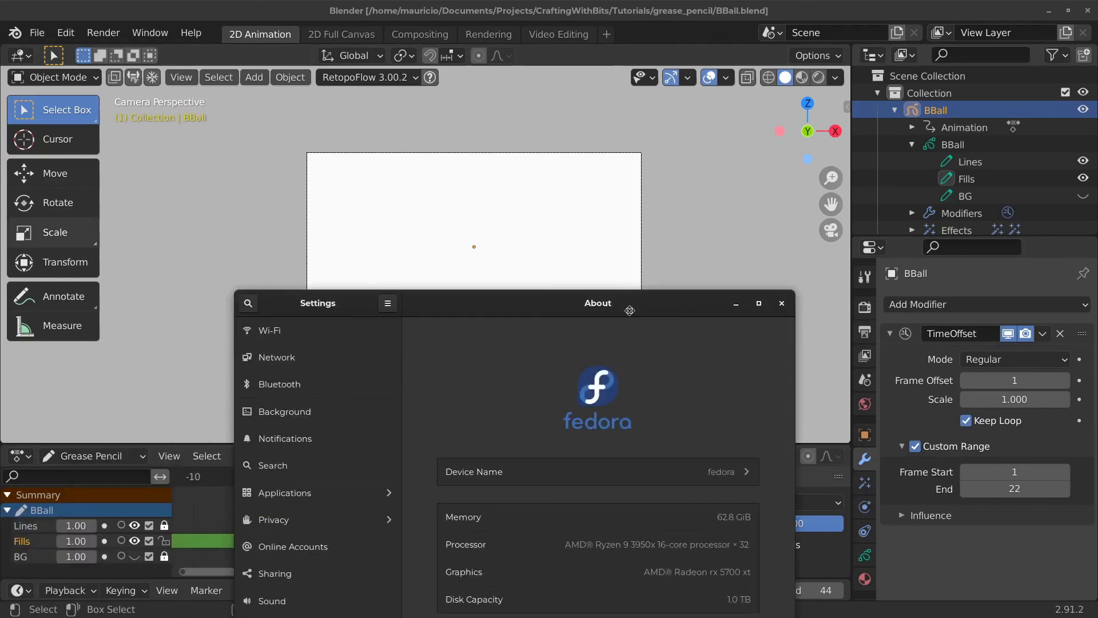
- Examine the computer's system information in the Settings window's About page, and minimise it to return to Blender
left_click_drag(628, 299, 578, 62)
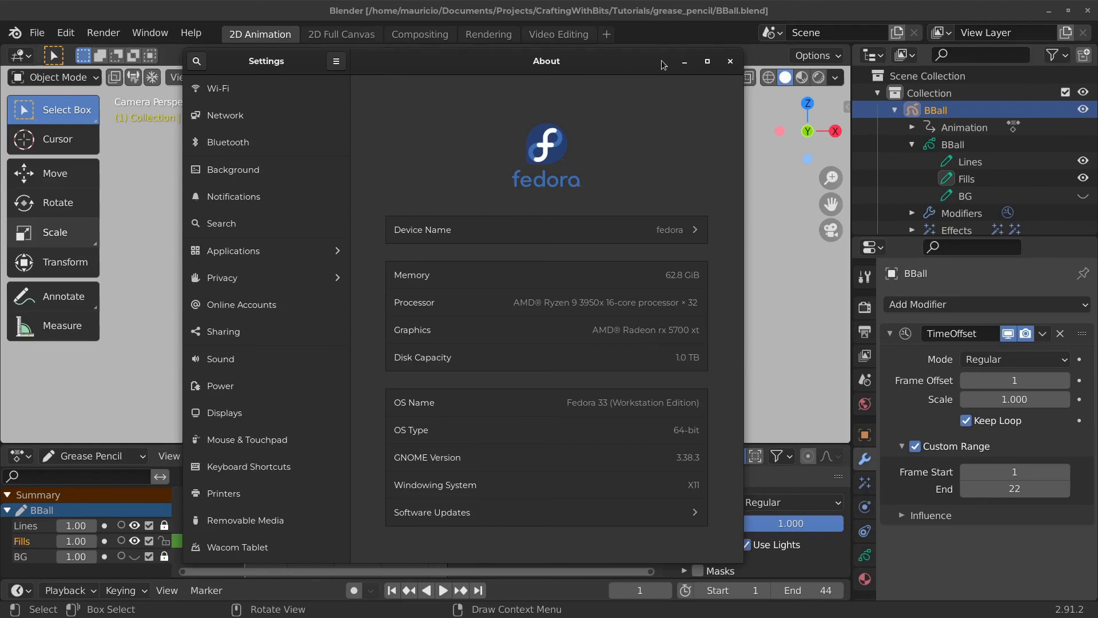
left_click(684, 61)
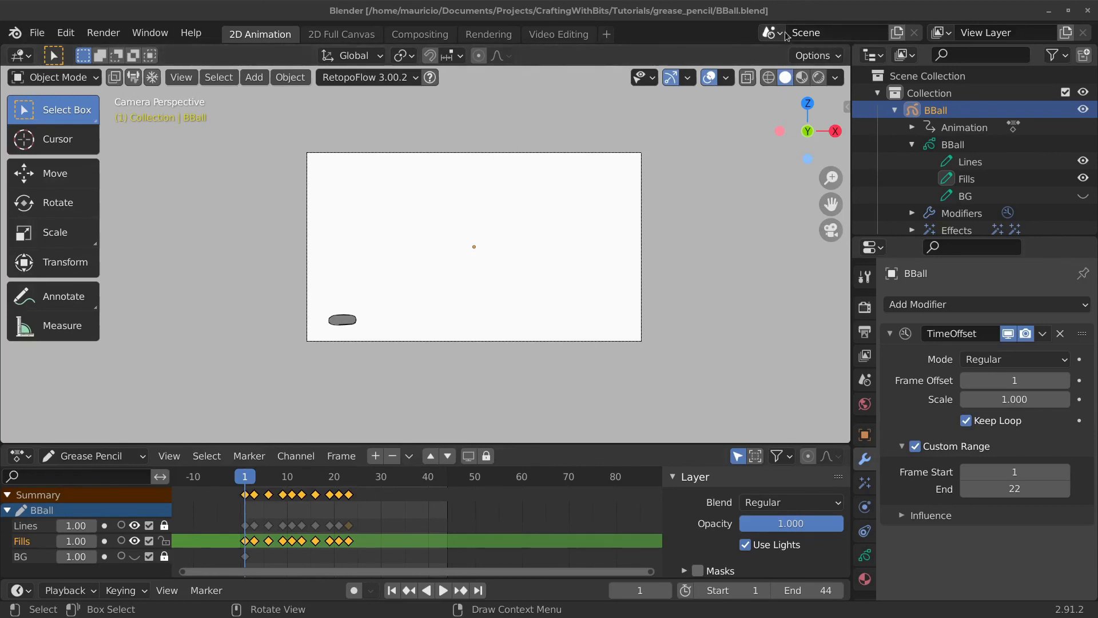
left_click(897, 33)
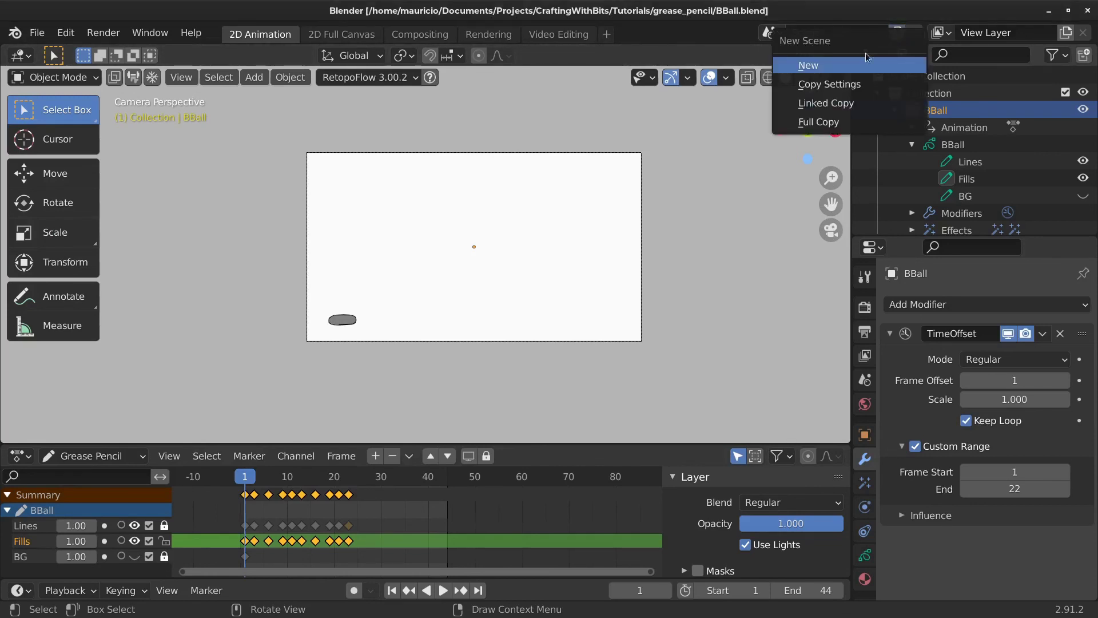
left_click(818, 62)
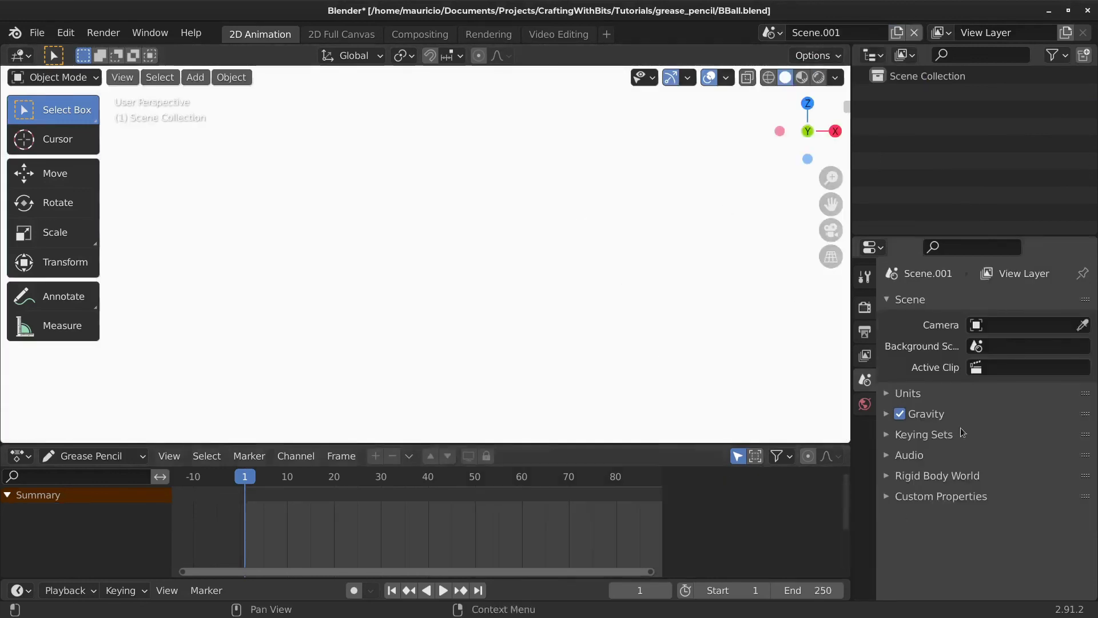
left_click(915, 32)
- Create a full copy of the ball scene and switch between the original and the copy to compare them
left_click(897, 36)
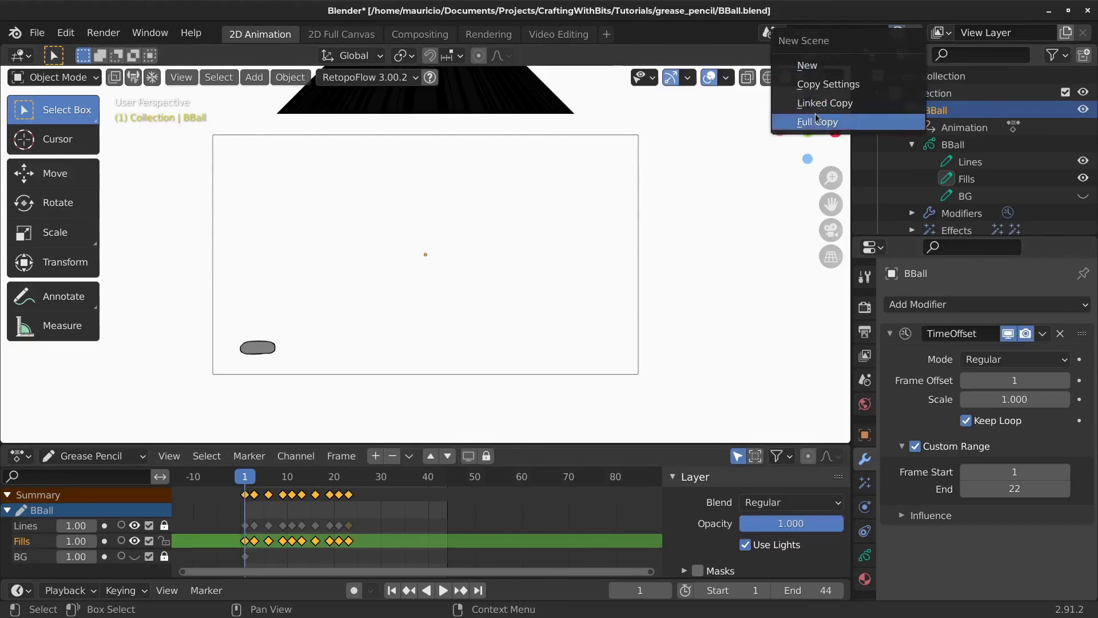
left_click(817, 121)
left_click(768, 35)
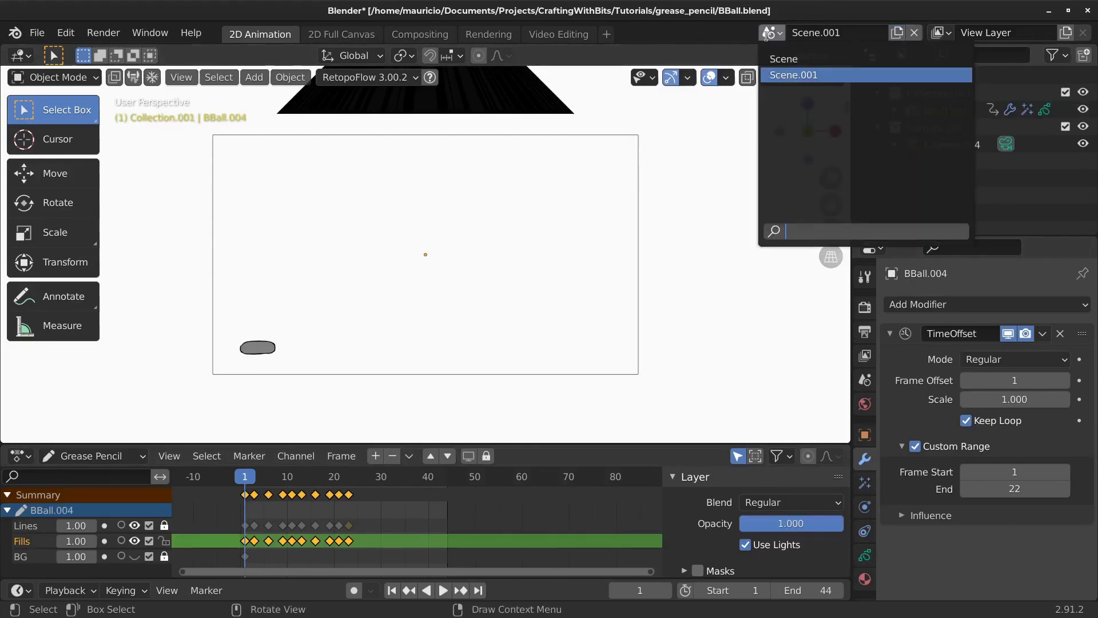
left_click(775, 40)
left_click(775, 40)
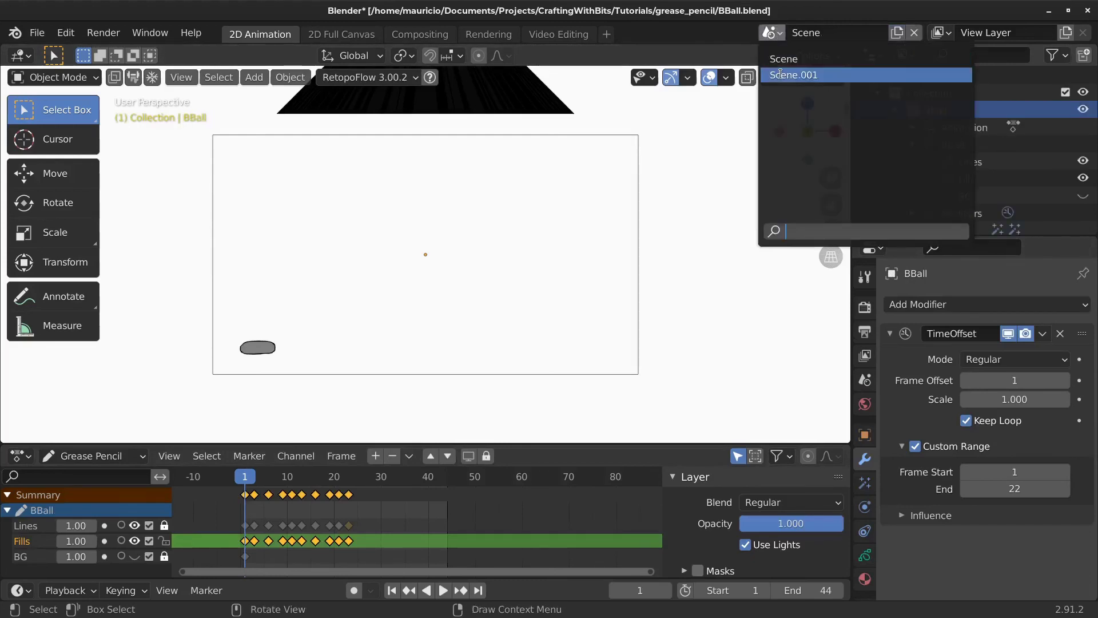
left_click(777, 40)
left_click(776, 40)
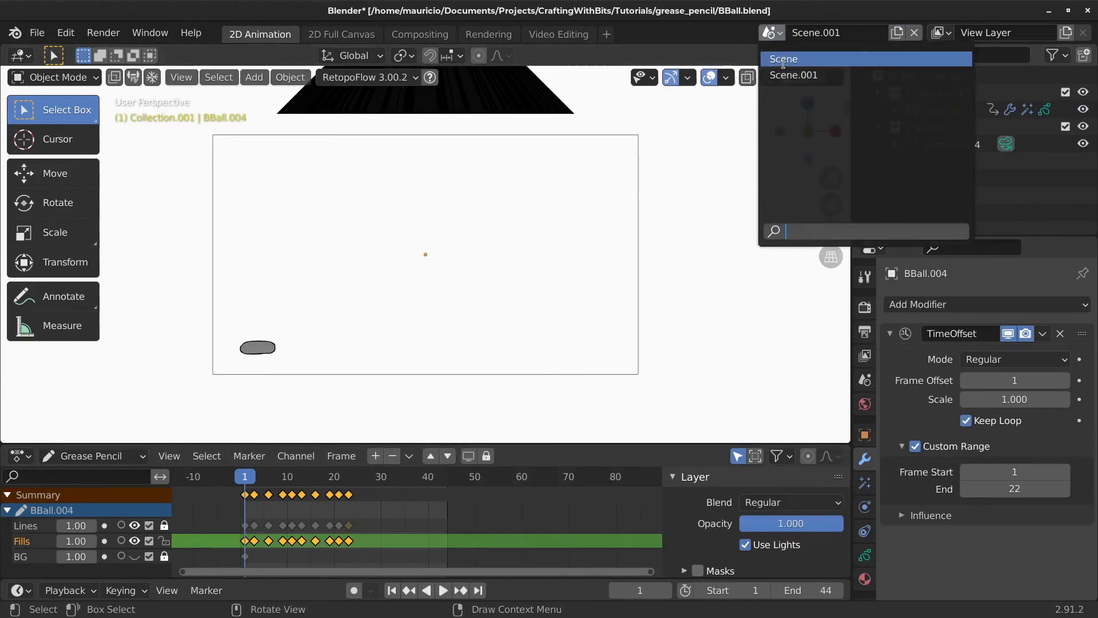
- Switch to the original scene and rename it Ball_01
left_click(783, 60)
double_click(806, 33)
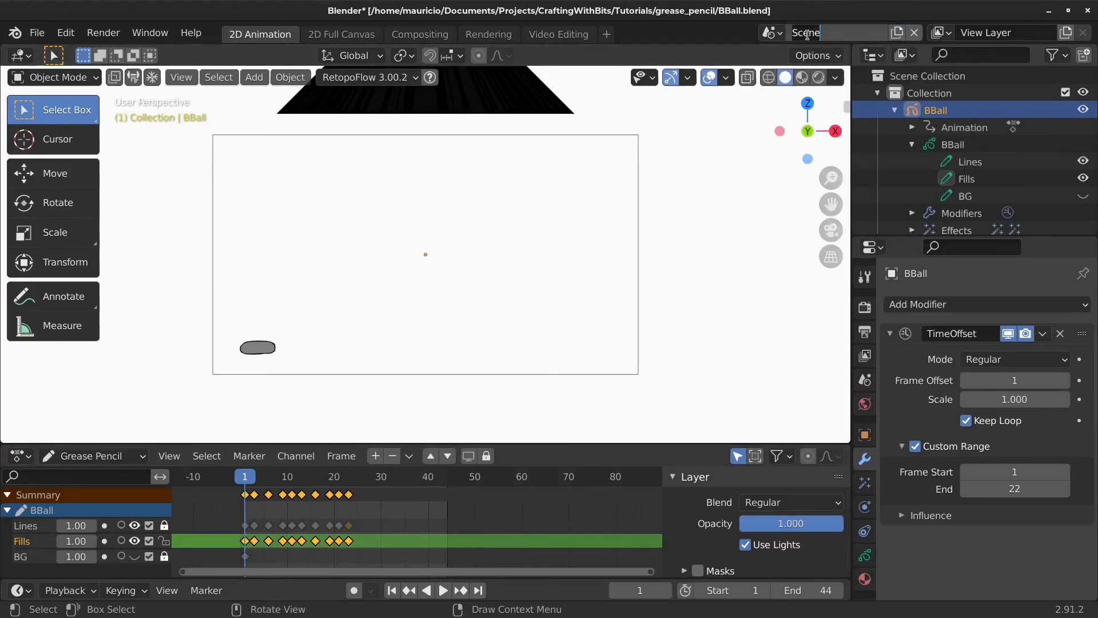
type("Ball_01")
key("Return")
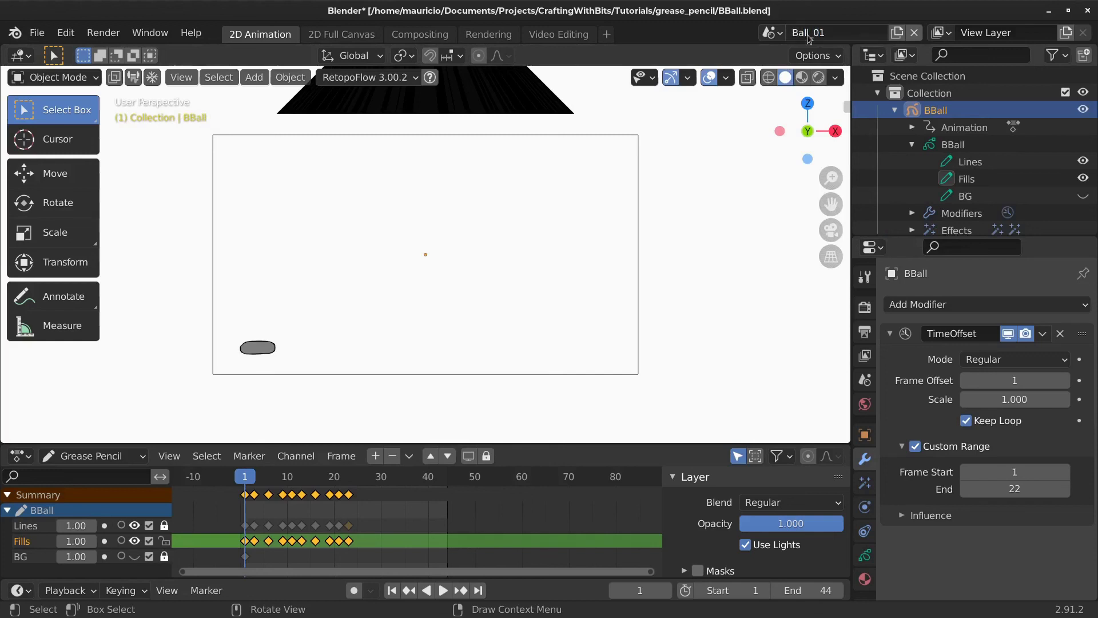
- Switch to the copied scene Scene.001 and rename it Ball_02
left_click(773, 36)
left_click(795, 73)
left_click(799, 34)
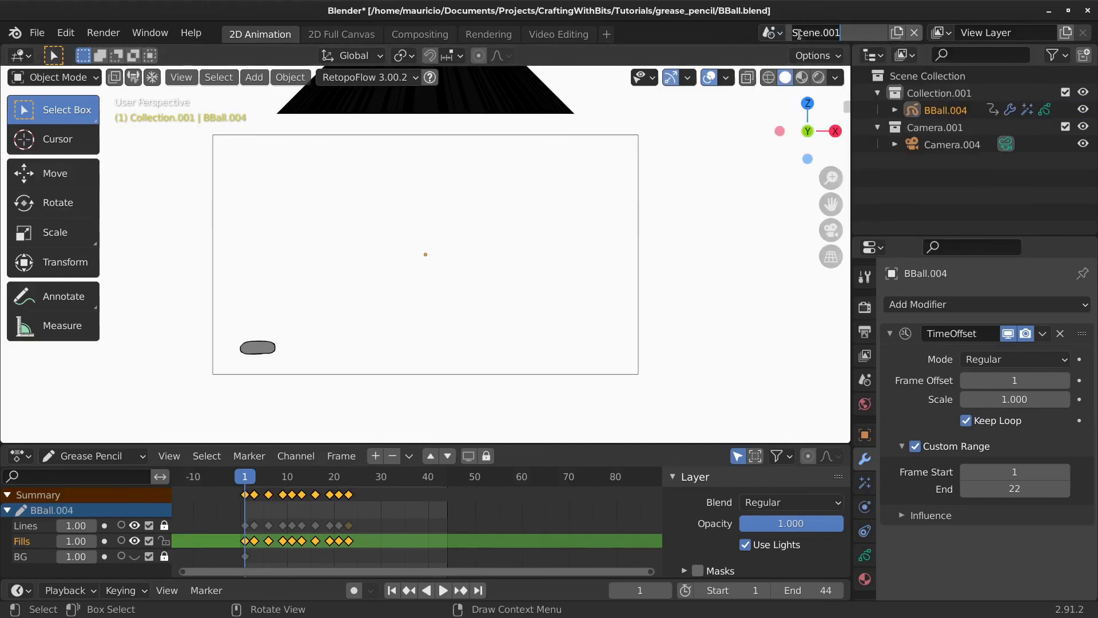
key("Home")
type("Ba")
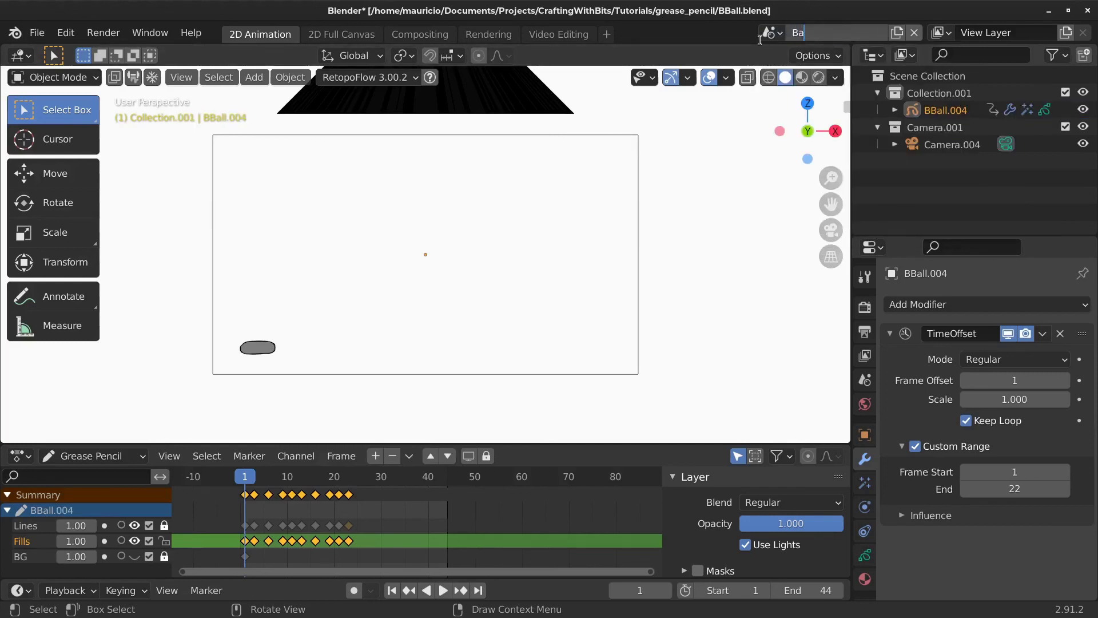
type("ll_02")
key("Return")
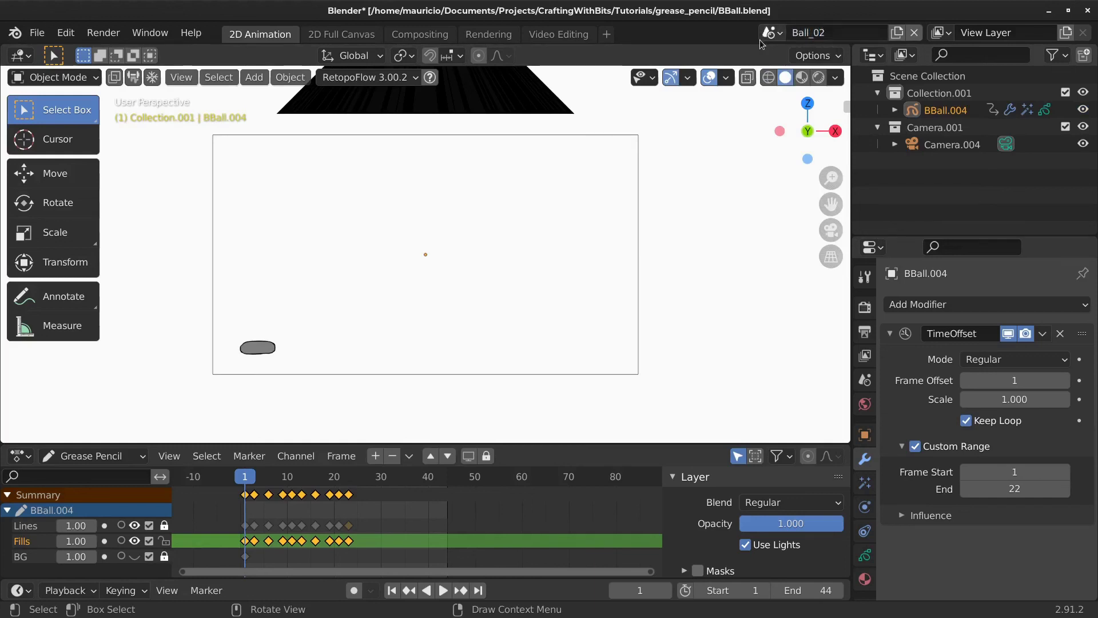
- Keep the Ball_02 scene active and select the animation data listed beneath its BBall.004 object
left_click(766, 29)
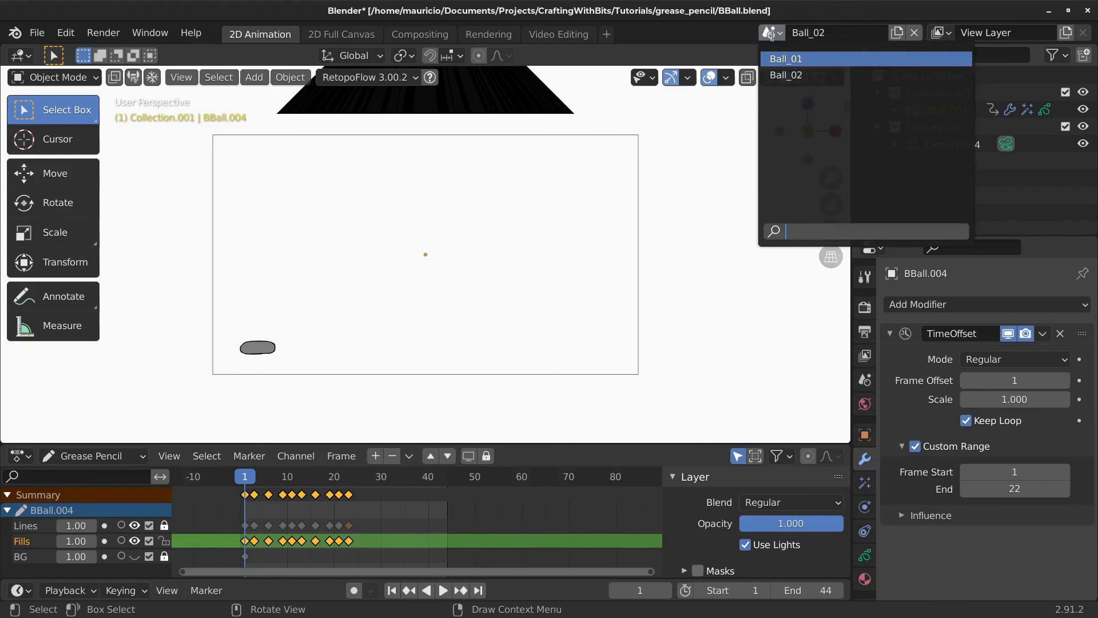
left_click(779, 75)
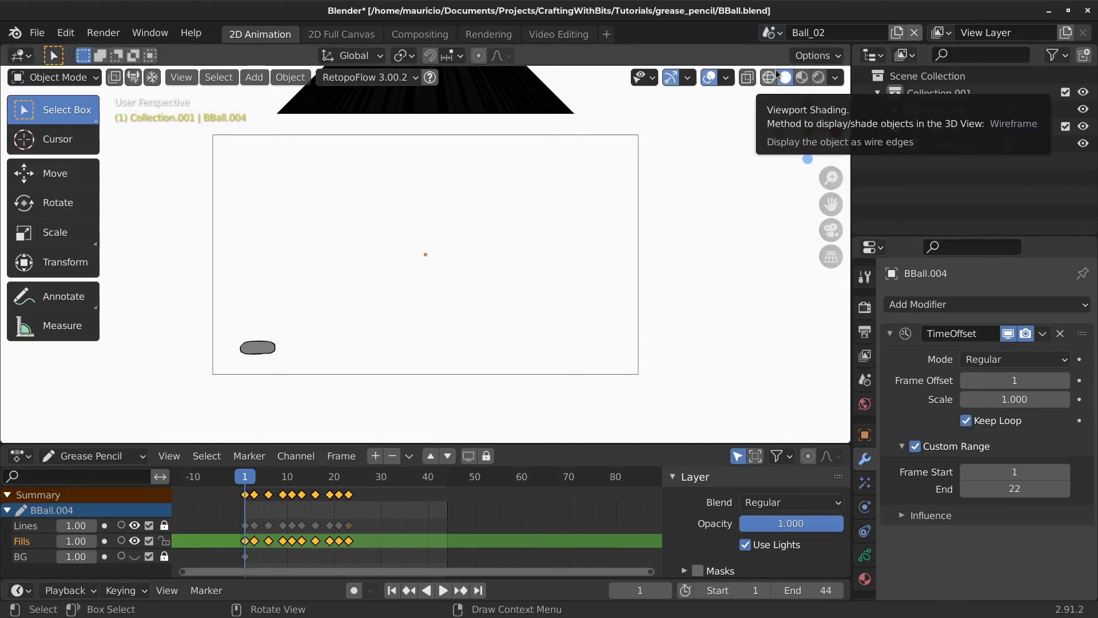
left_click(895, 110)
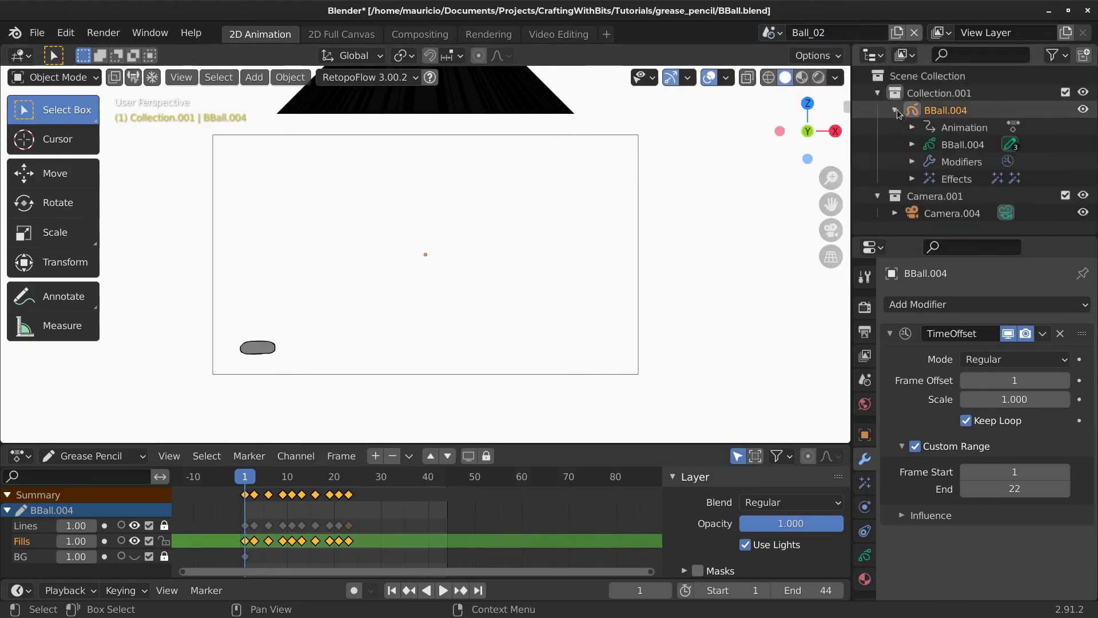
left_click(951, 134)
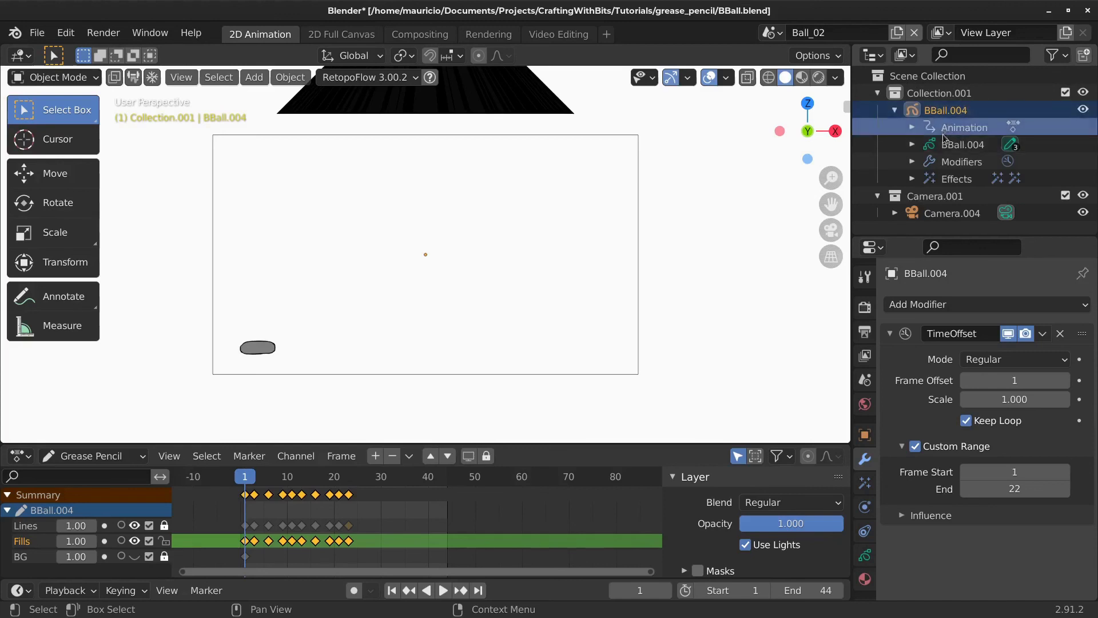
- Switch the keyframe editor to Dope Sheet mode and play the ball's animation, ending on frame 1
left_click(103, 455)
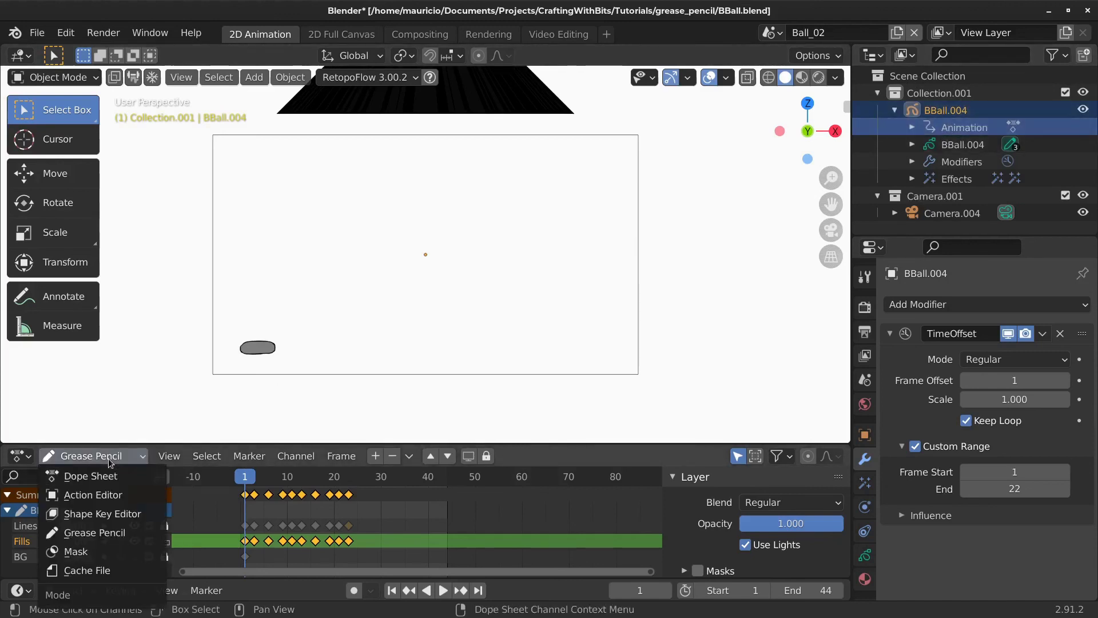
left_click(86, 476)
key("space")
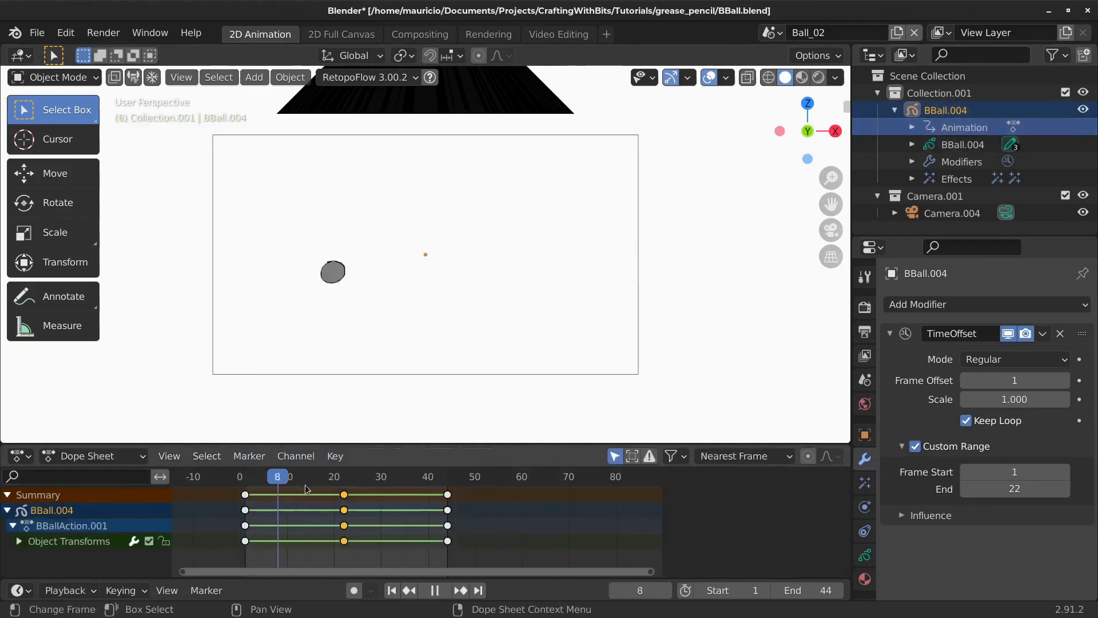
key("space")
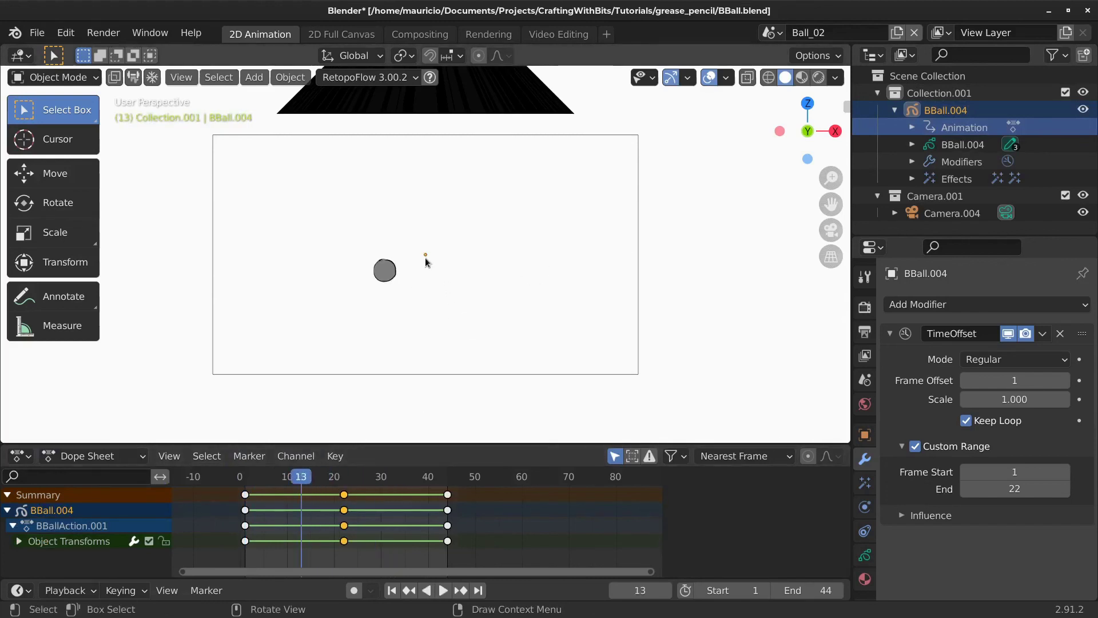
key("space")
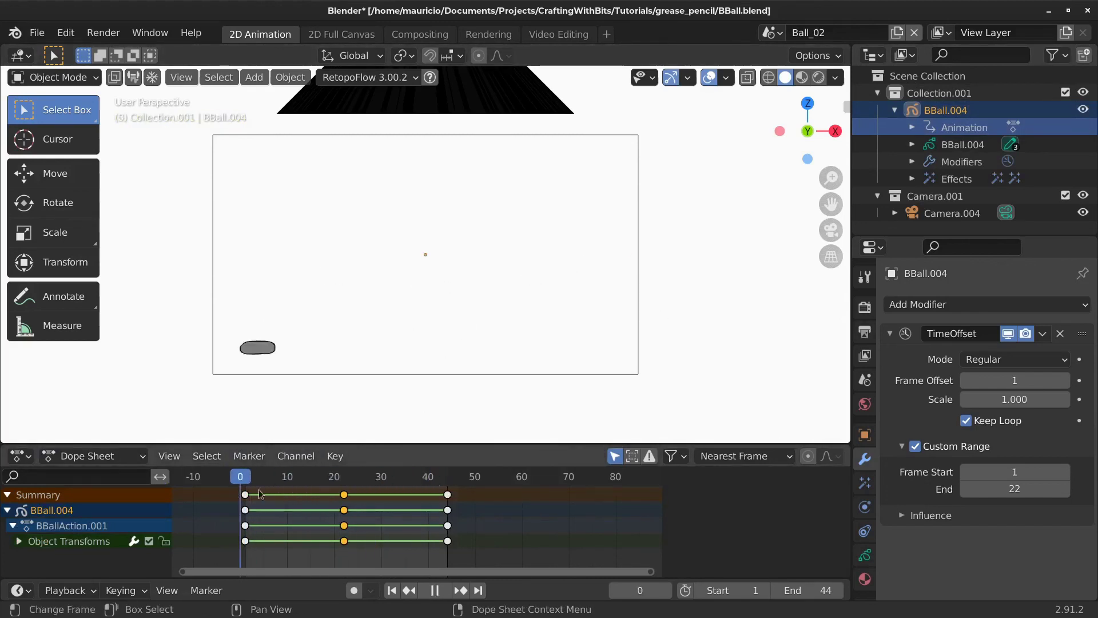
key("space")
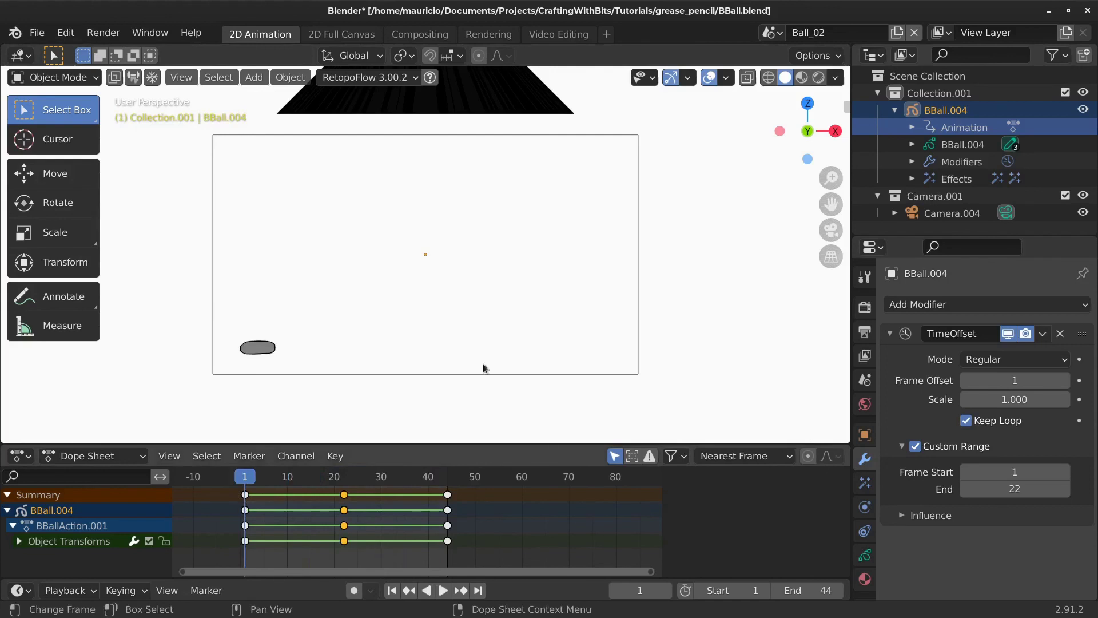
- Remove the animation data from BBall.004, and play and scrub the timeline to check the motion, ending on frame 1
right_click(962, 129)
left_click(933, 134)
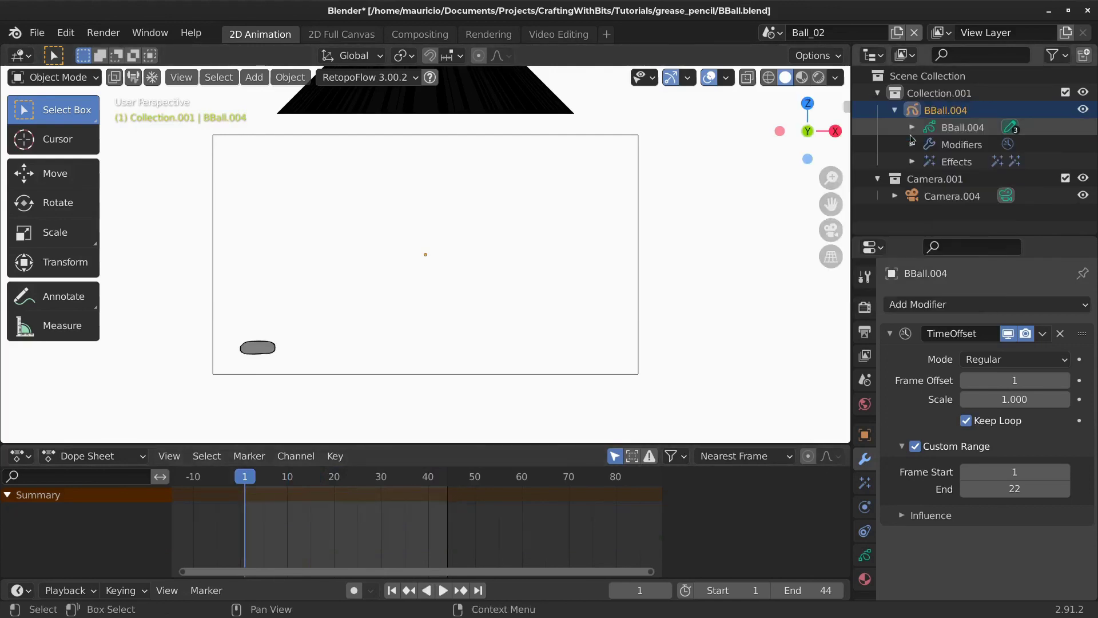
key("space")
left_click(426, 473)
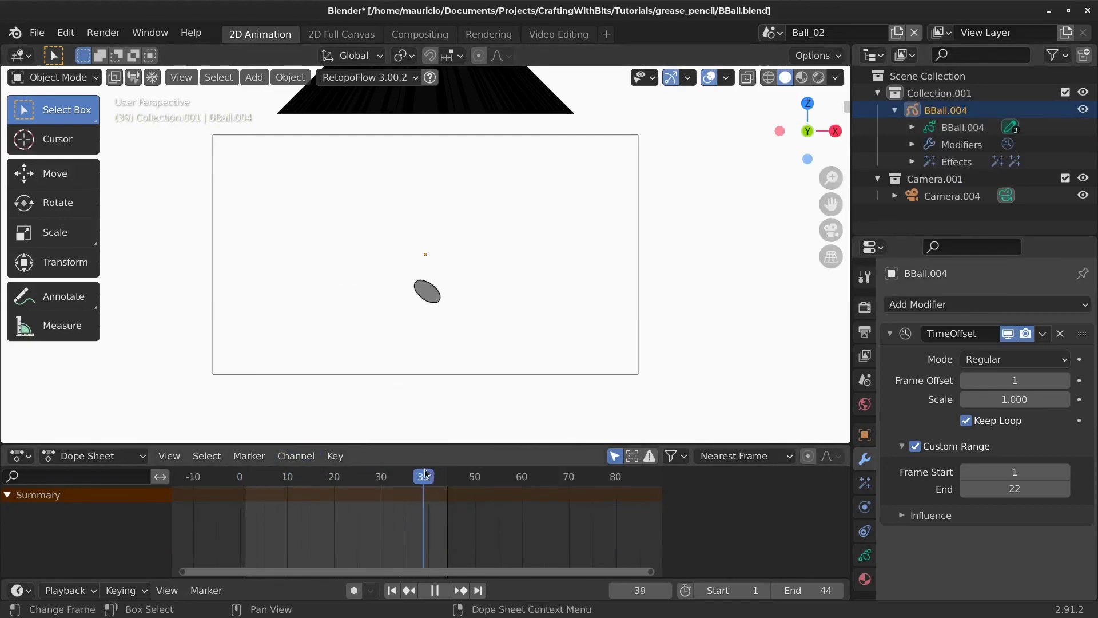
left_click_drag(425, 472, 246, 479)
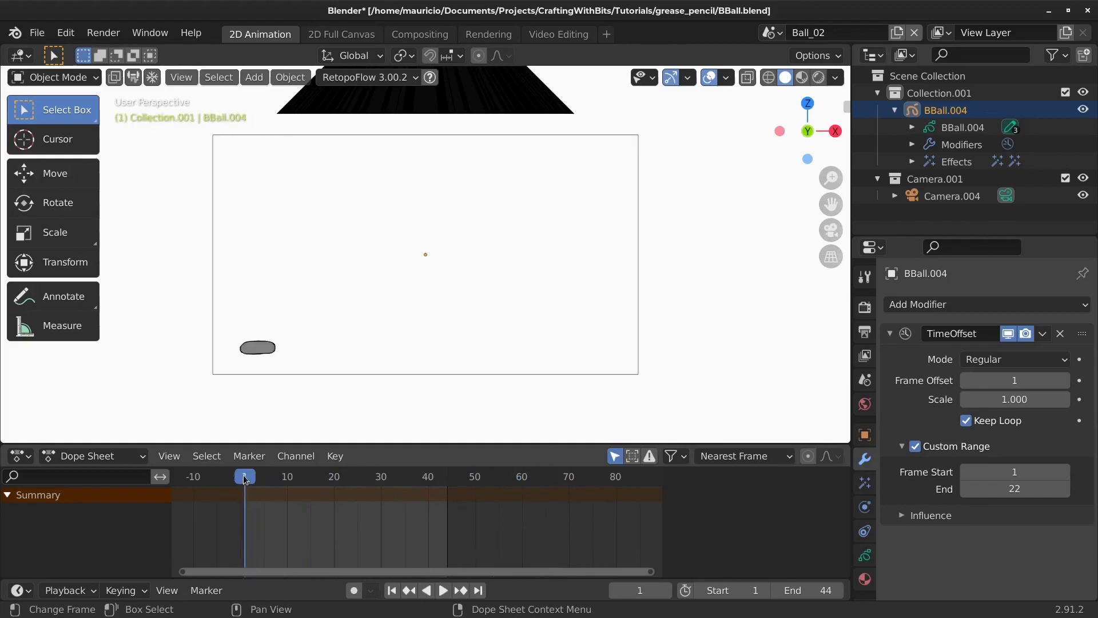
- Delete the Rim and Shadow effects from BBall.004 in the Ball_02 scene
left_click(865, 482)
left_click(1061, 358)
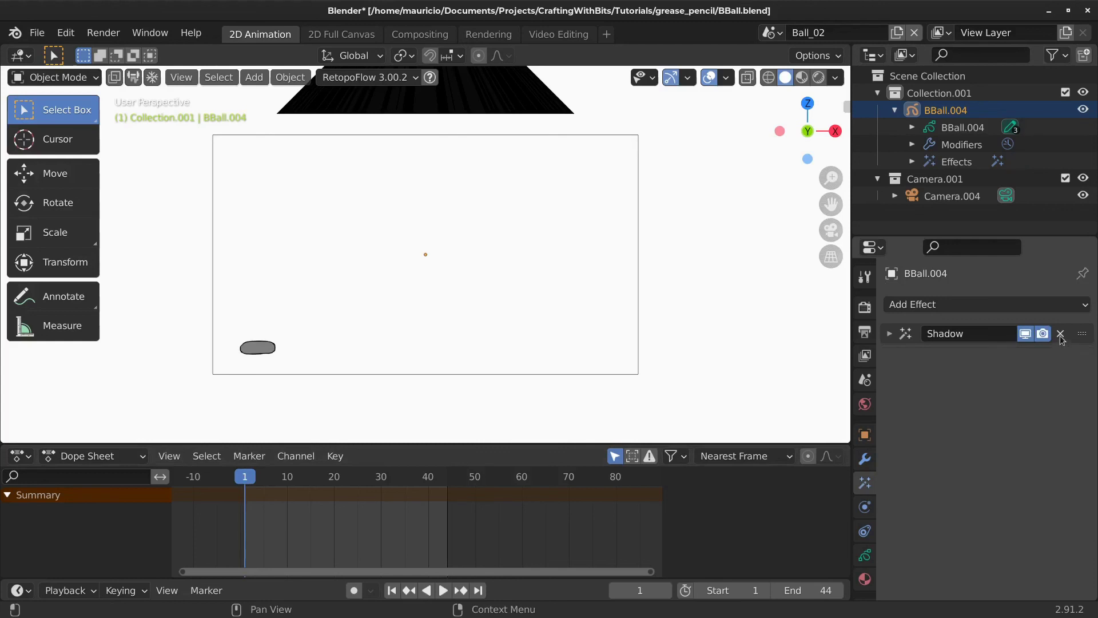
left_click(1061, 335)
- Delete the TimeOffset modifier from BBall.004 and play the animation to check it, scrubbing back to frame 1
left_click(865, 459)
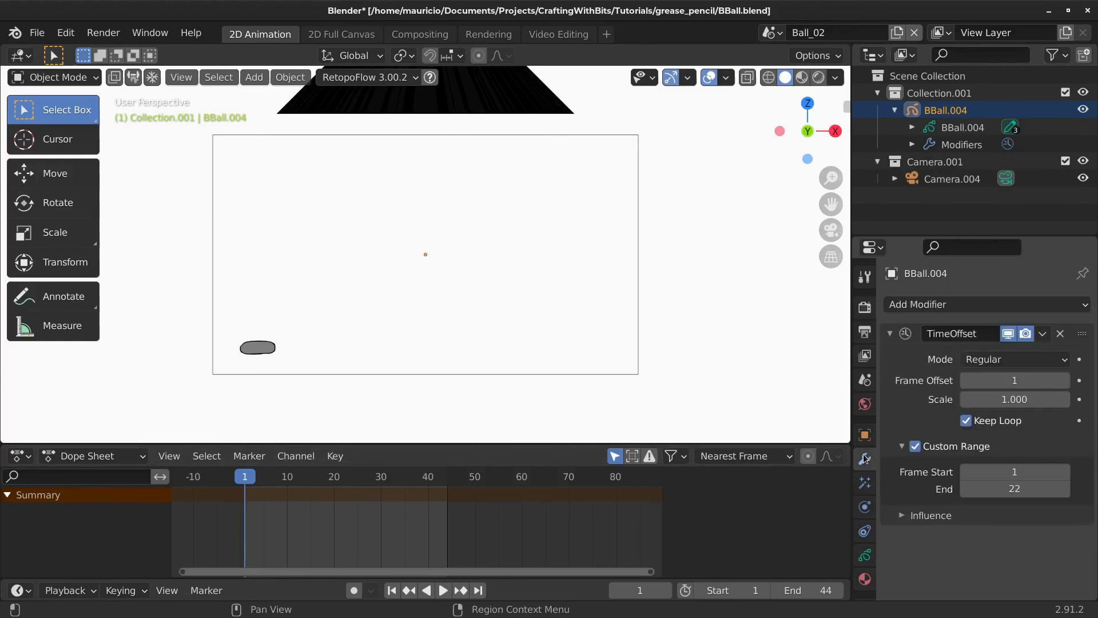
left_click(1062, 336)
key("space")
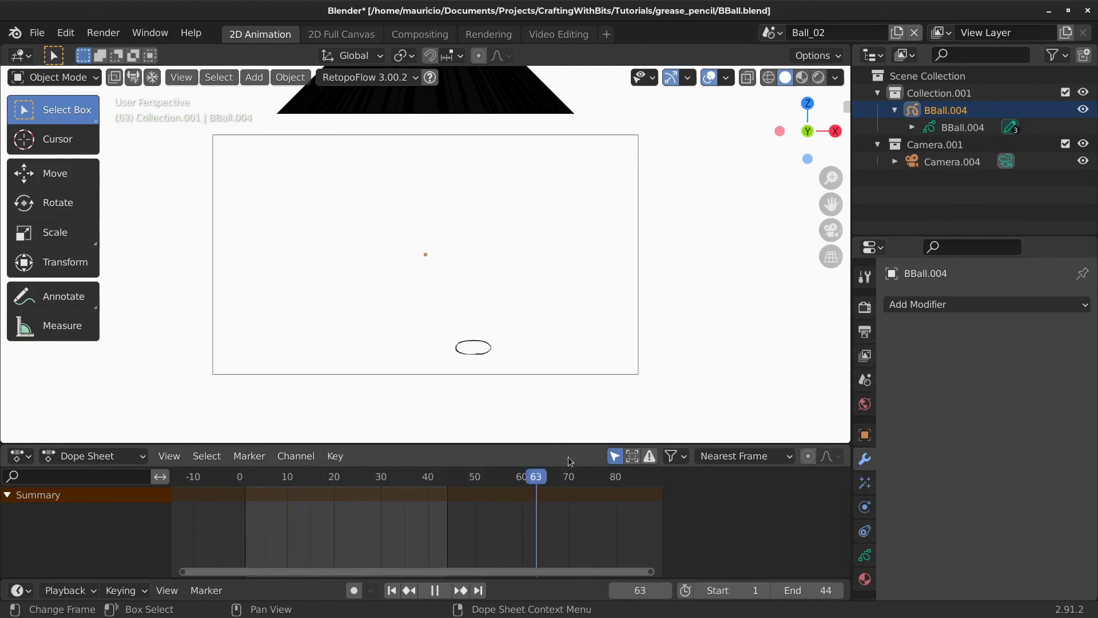
mouse_move(569, 461)
left_mouse_down()
mouse_move(515, 477)
mouse_move(245, 486)
left_mouse_up()
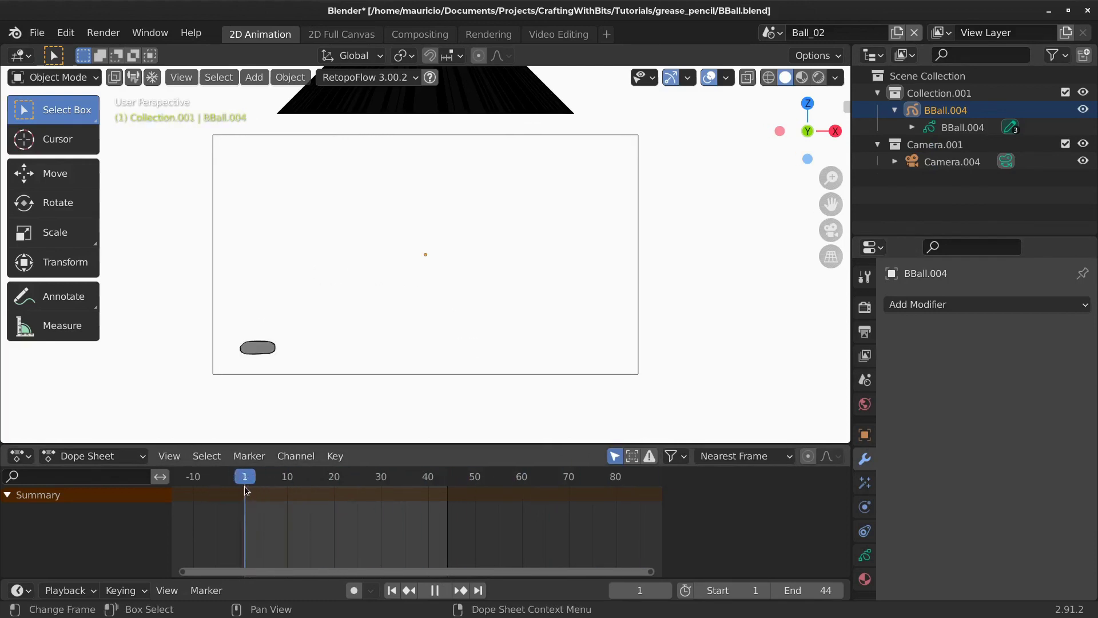
- Switch the keyframe editor to Grease Pencil mode, unlock the Lines and BG layers, and delete all of BBall.004's drawing keyframes
key("space")
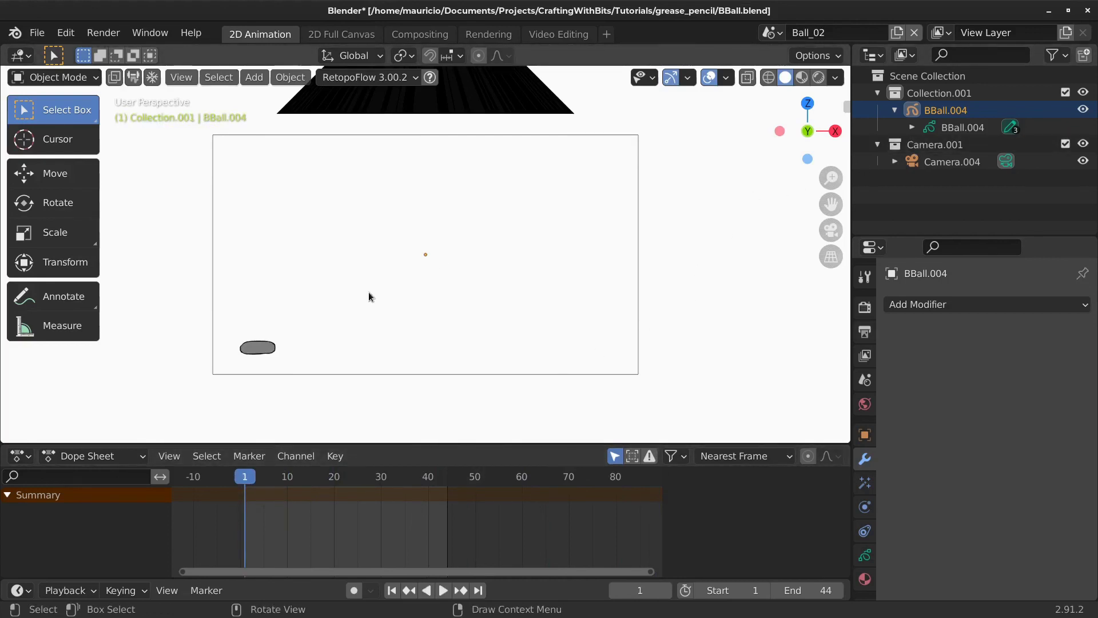
left_click(132, 458)
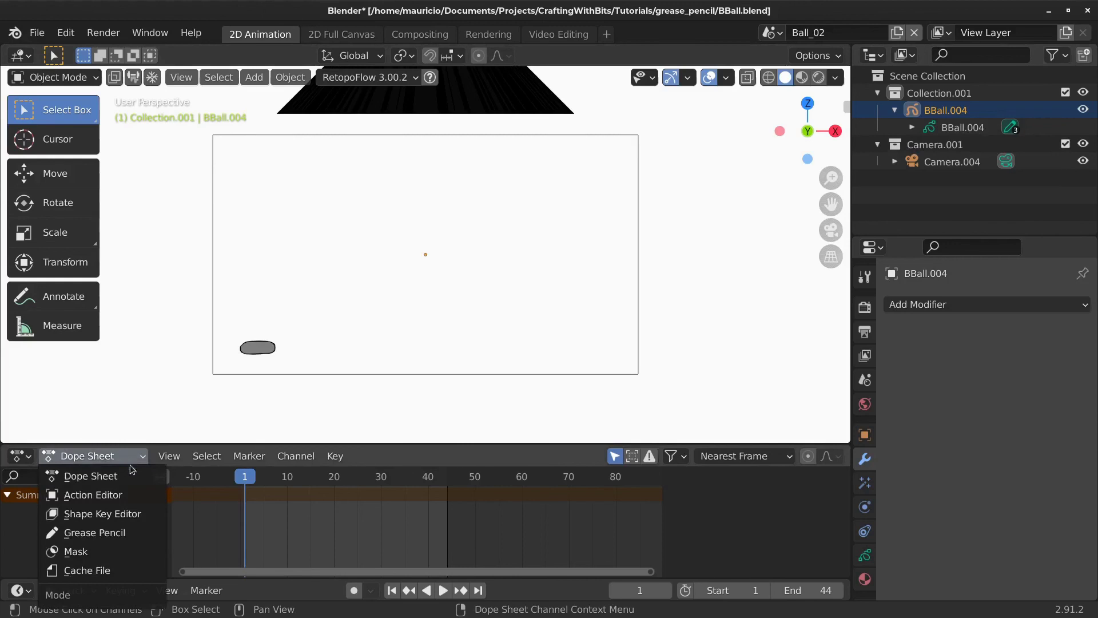
left_click(103, 536)
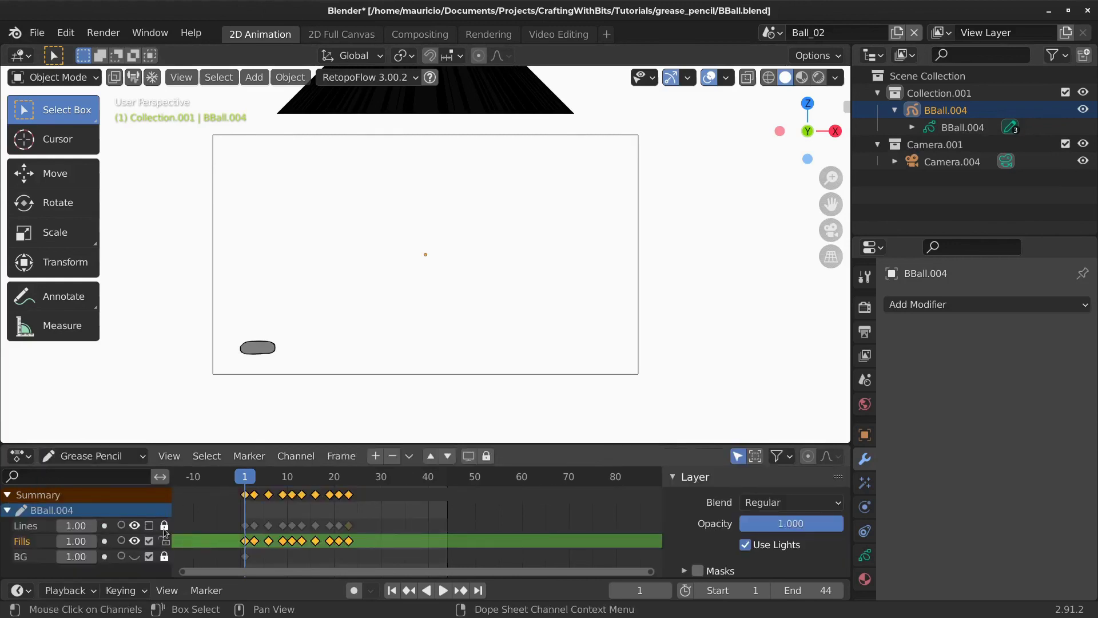
left_click(164, 526)
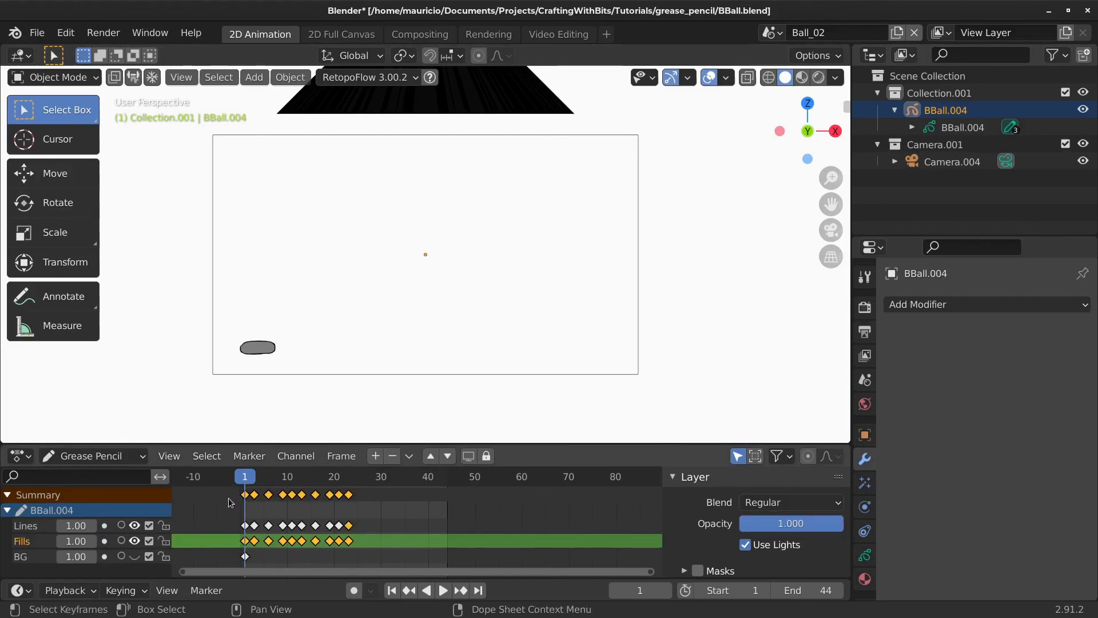
left_click_drag(229, 480, 387, 495)
key("x")
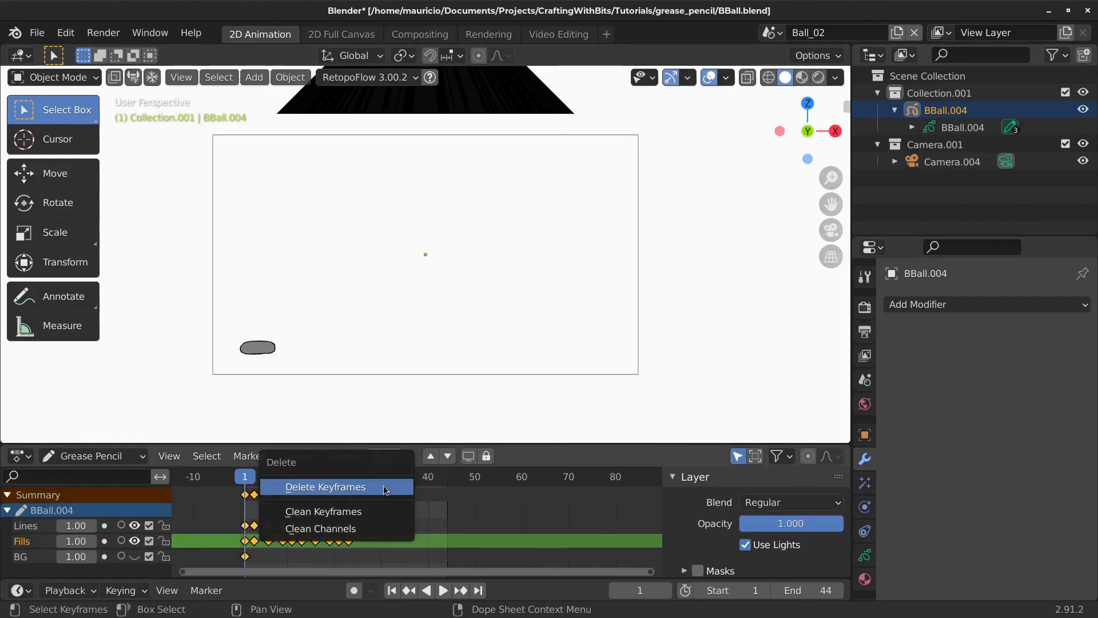
left_click(362, 487)
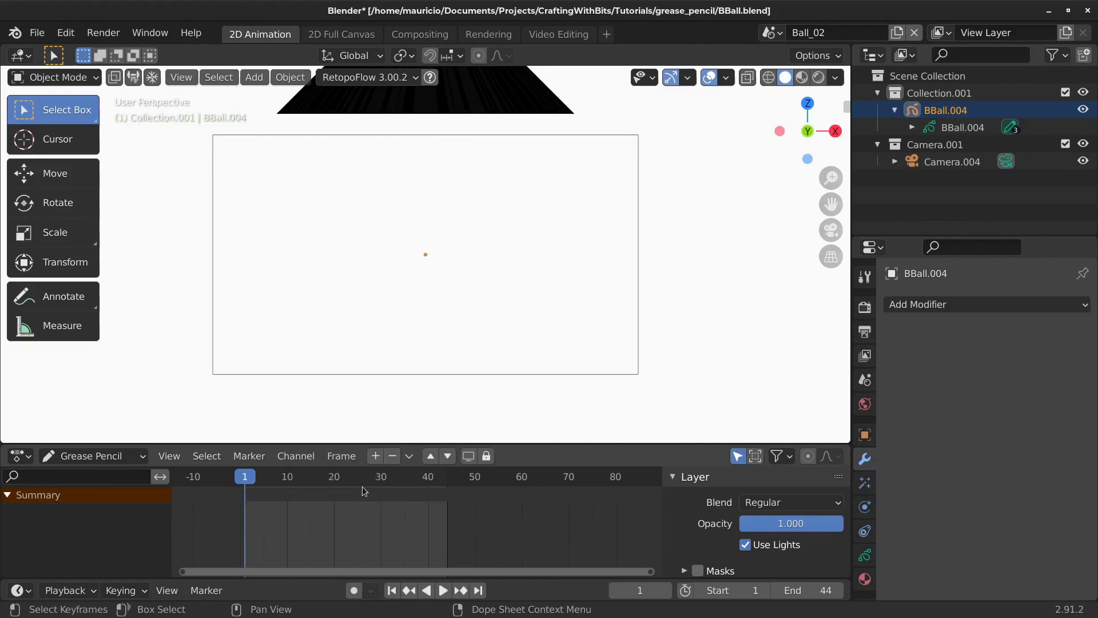
- Make Lines the active layer of BBall.004 and select the Solid Stroke material
left_click(912, 129)
left_click(971, 144)
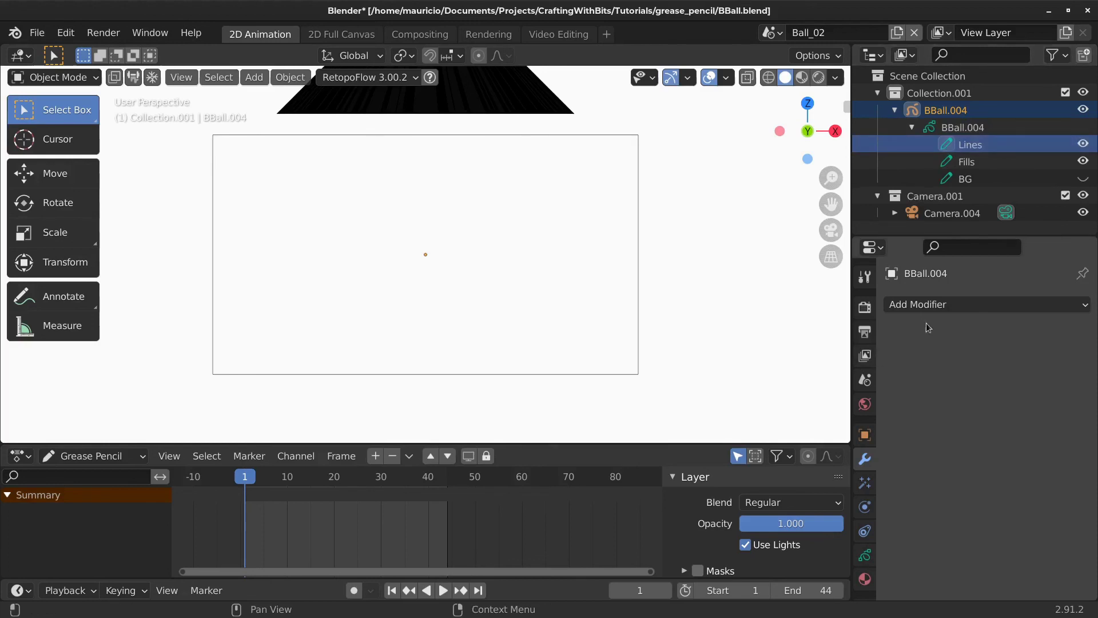
left_click(865, 556)
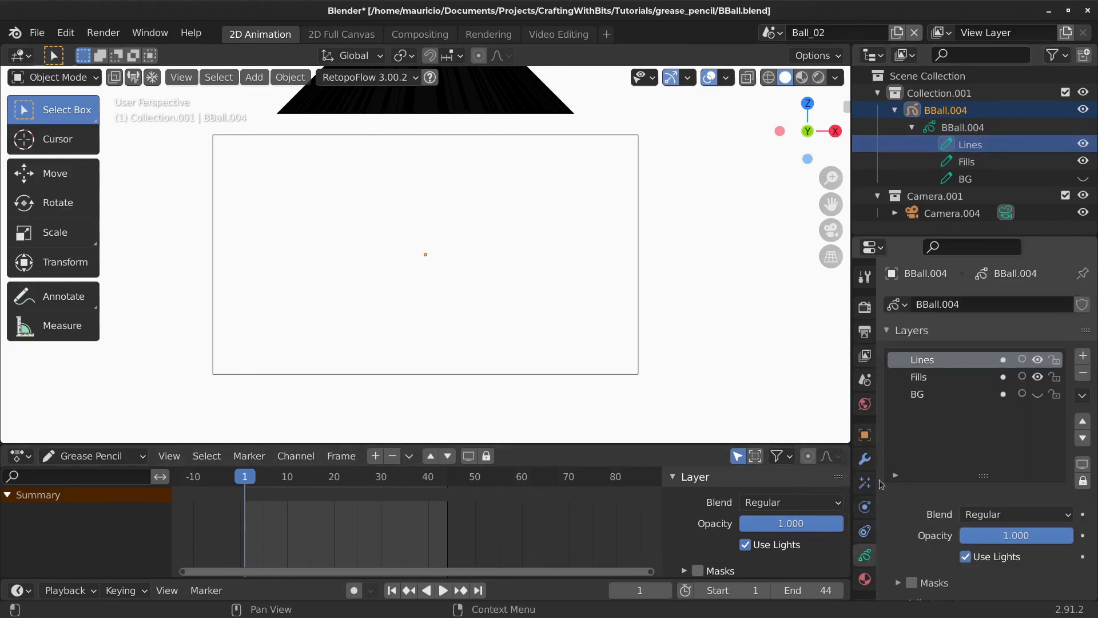
left_click(865, 579)
left_click(930, 309)
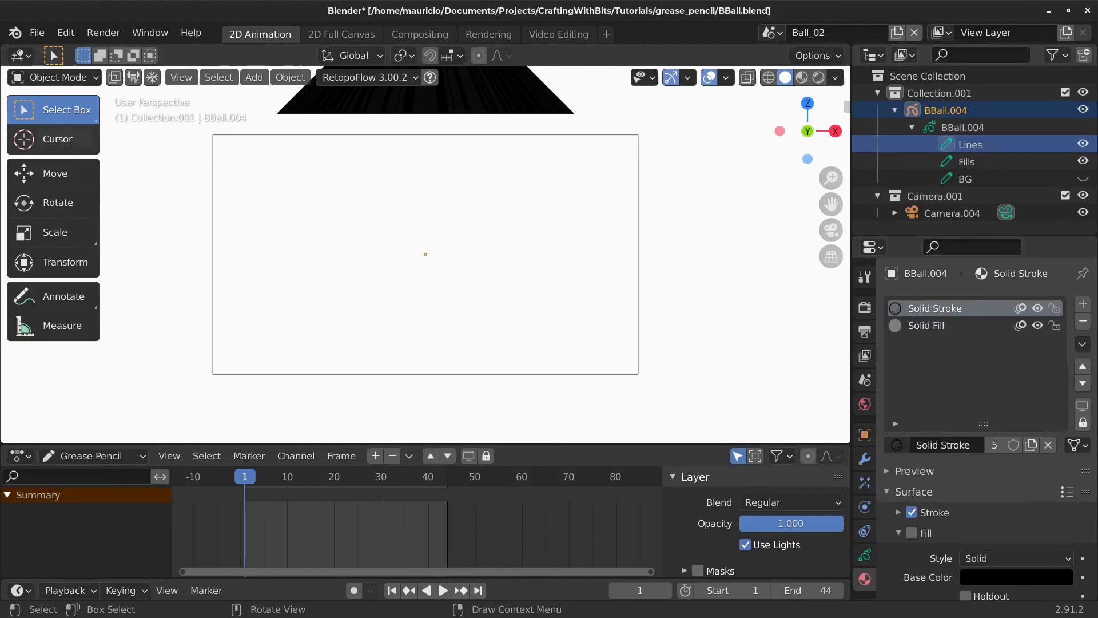
- Put BBall.004 into Draw mode by way of Edit Mode and activate the Draw tool
left_click(95, 78)
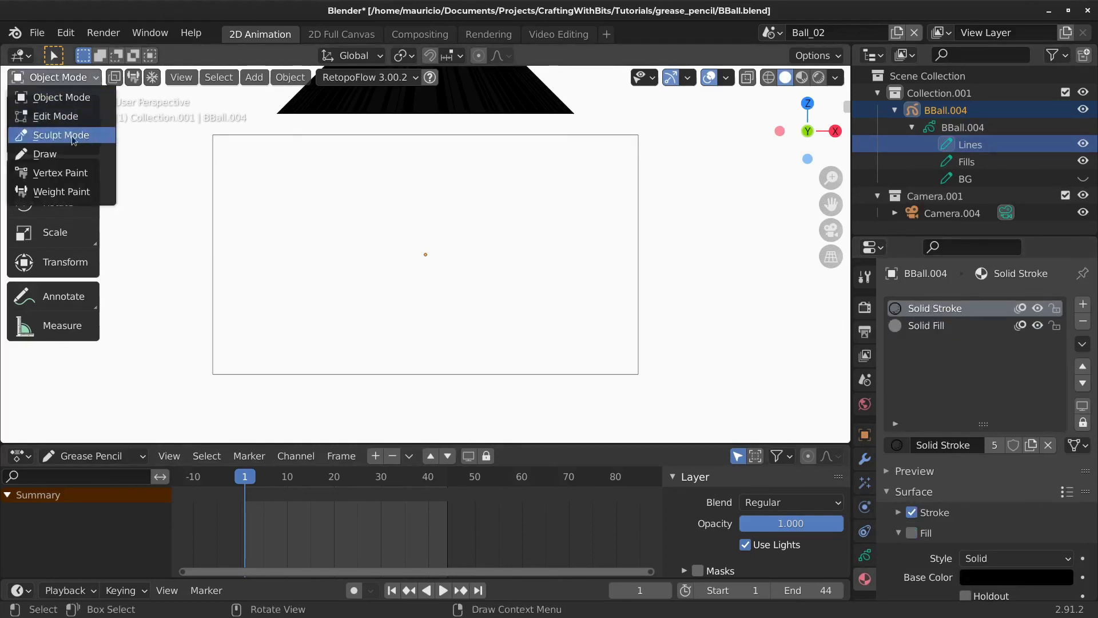
left_click(69, 153)
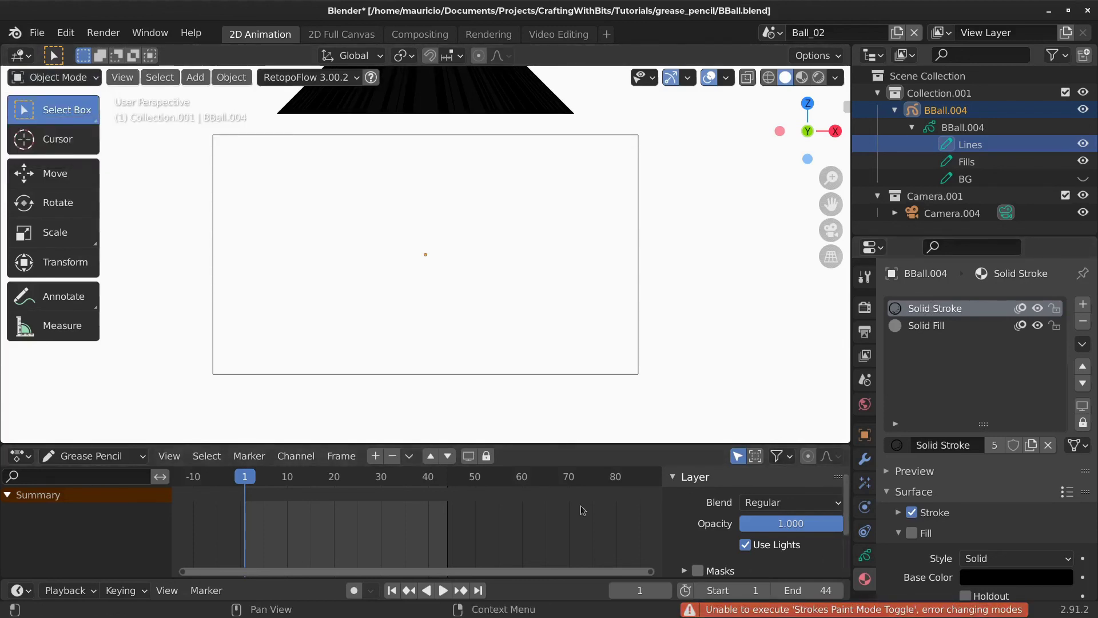
left_click(96, 79)
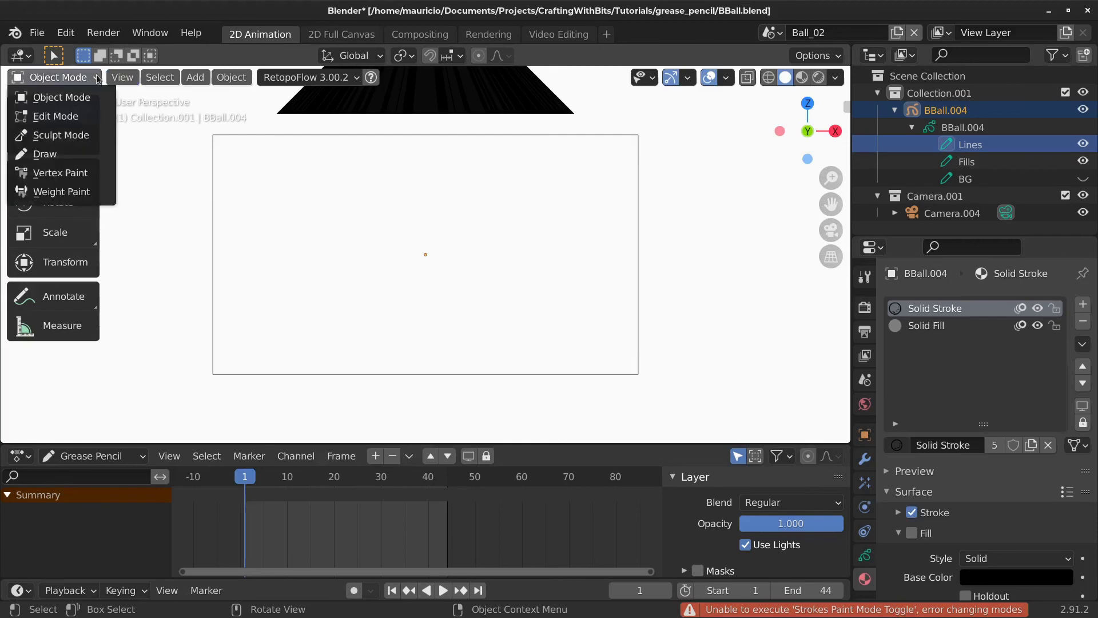
left_click(74, 116)
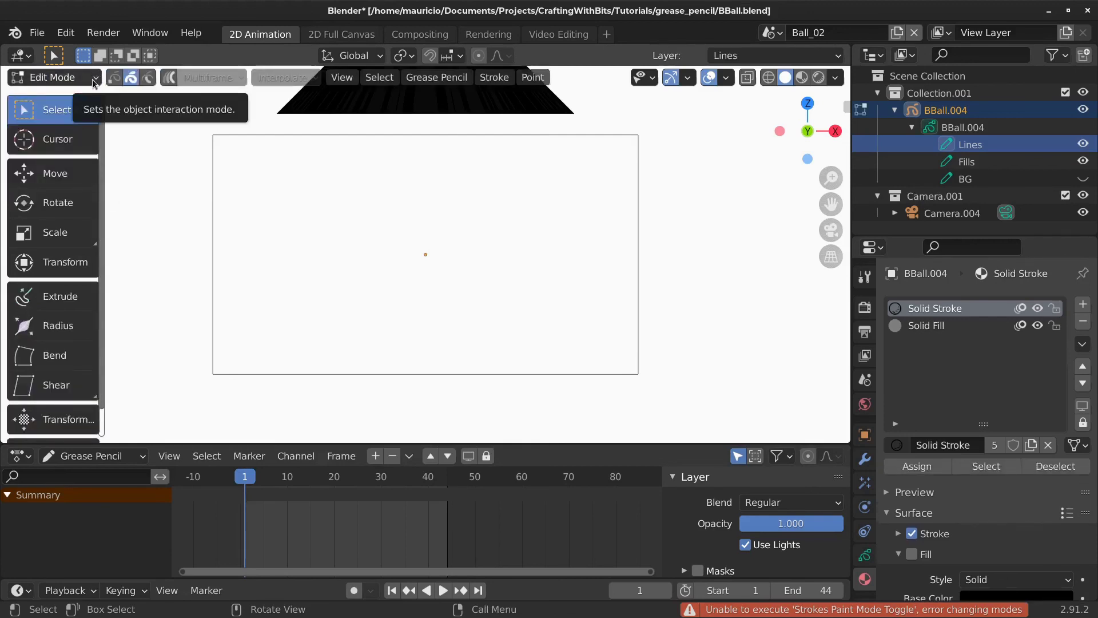
left_click(94, 82)
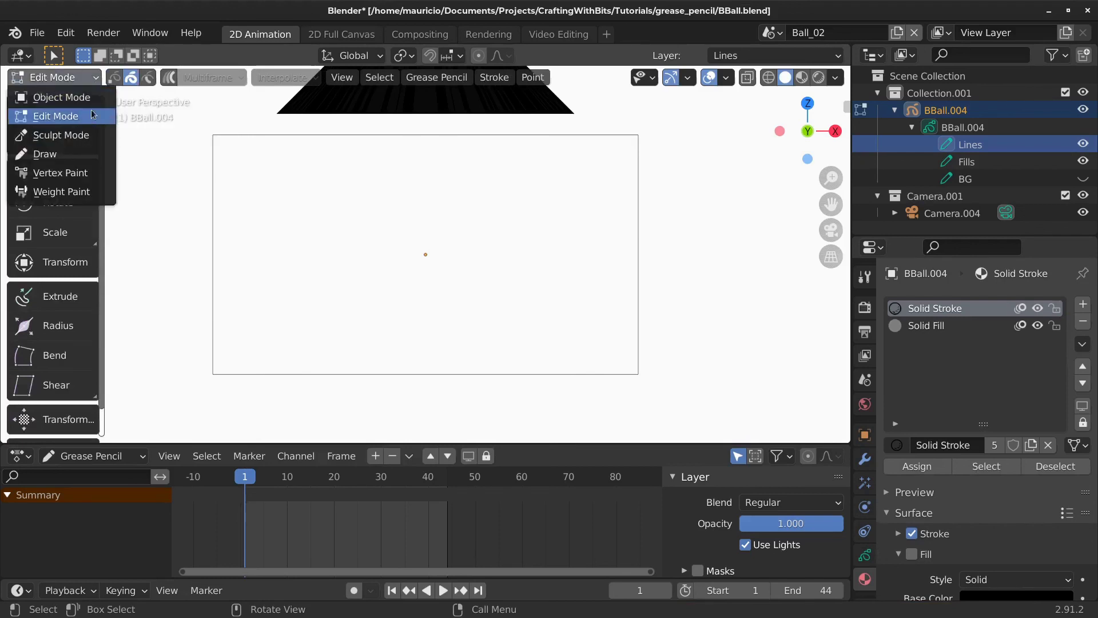
left_click(86, 153)
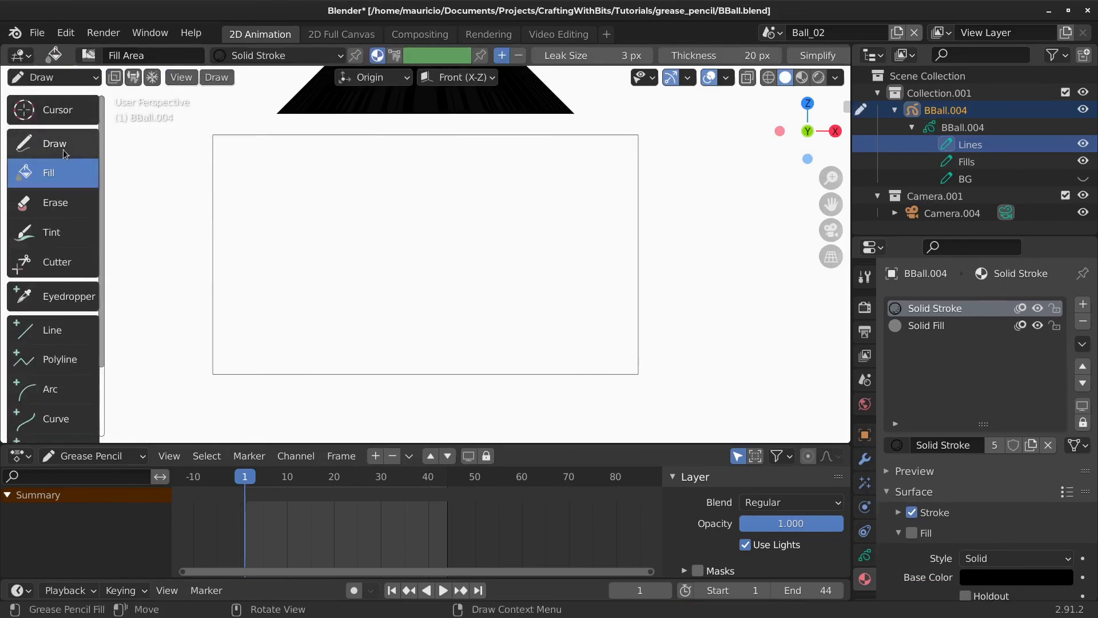
left_click(64, 153)
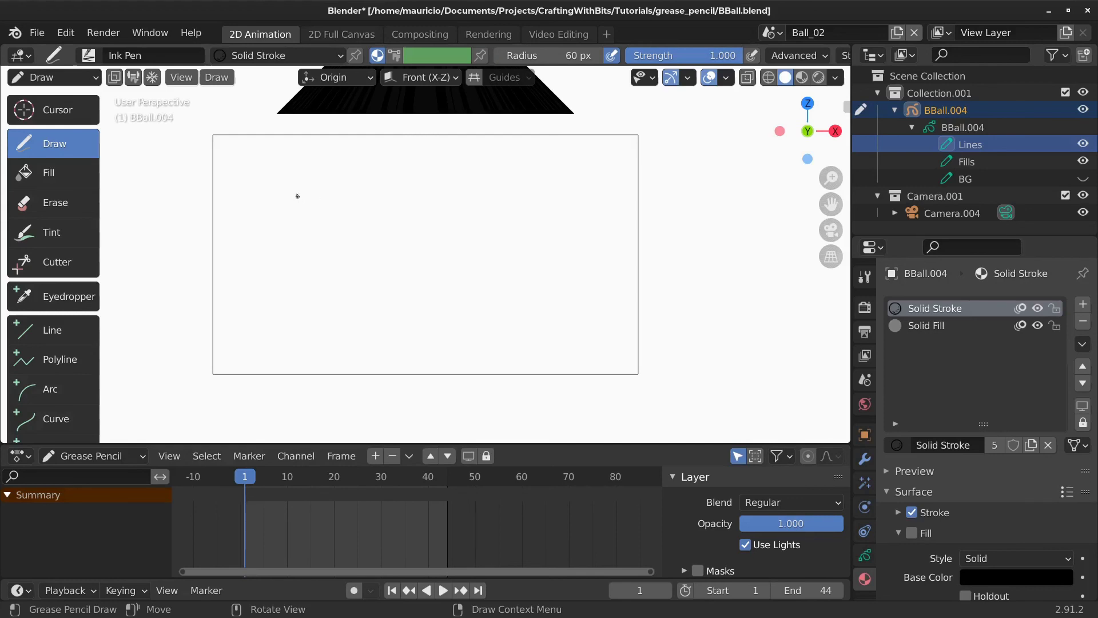
- Draw a small circle in the camera frame's upper-left corner at frame 1, a larger one at frame 10 and the largest at frame 21
left_click_drag(247, 160, 236, 171)
left_click_drag(252, 480, 287, 480)
mouse_move(343, 170)
left_mouse_down()
mouse_move(301, 218)
mouse_move(392, 171)
mouse_move(309, 195)
left_mouse_up()
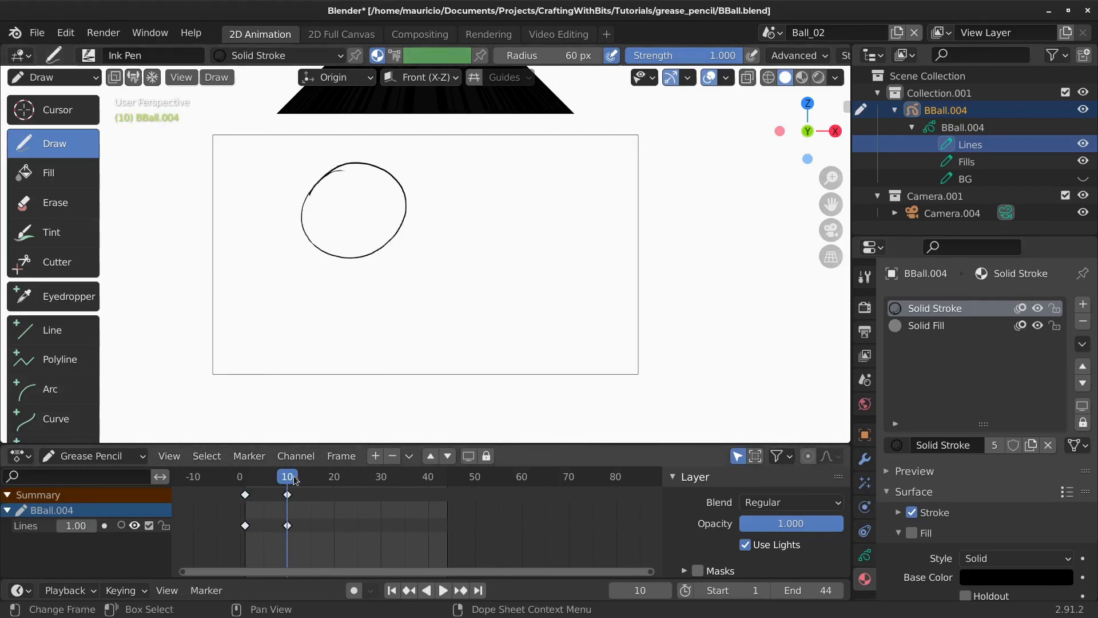
left_click_drag(293, 476, 338, 487)
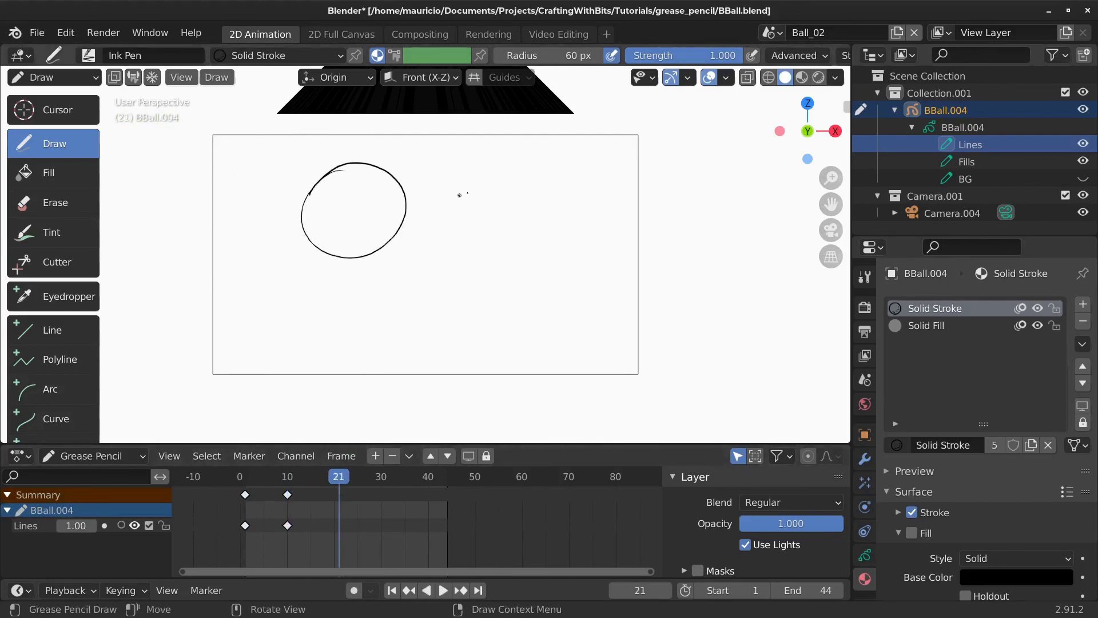
mouse_move(460, 195)
left_mouse_down()
mouse_move(369, 240)
mouse_move(532, 264)
mouse_move(469, 189)
left_mouse_up()
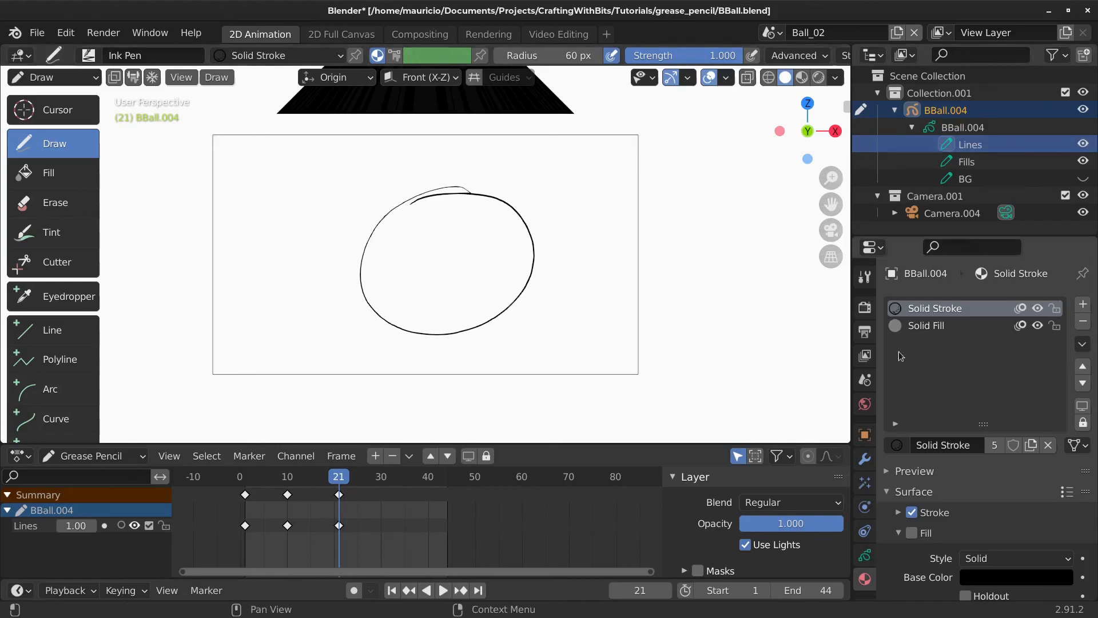
- Fill the circles at frames 21, 10 and 1 on the Fills layer using the Solid Fill material
left_click(926, 325)
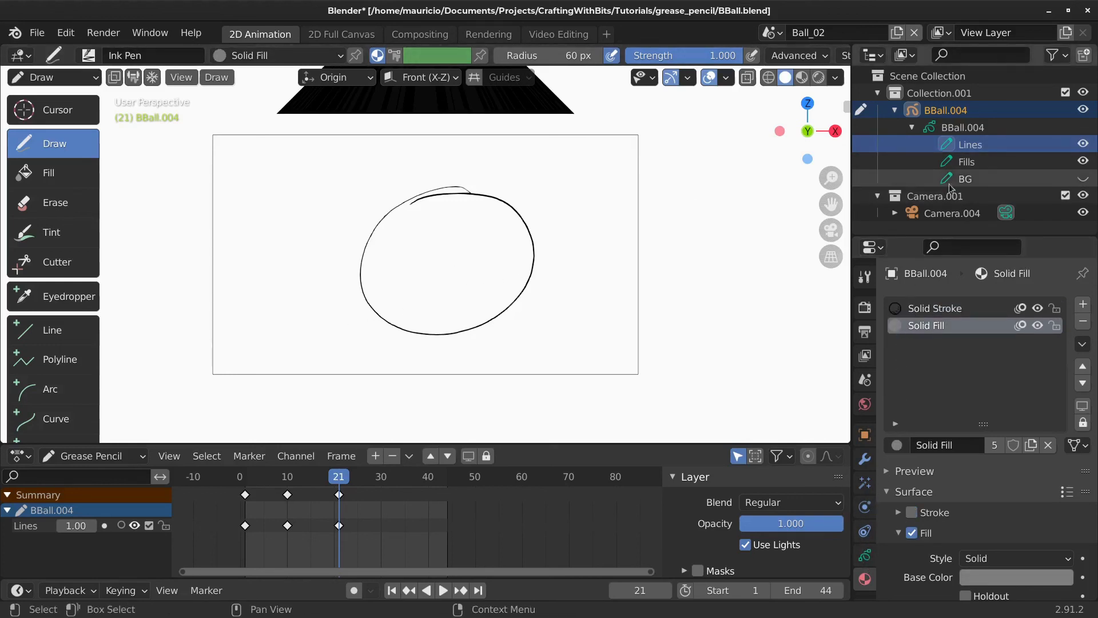
left_click(967, 162)
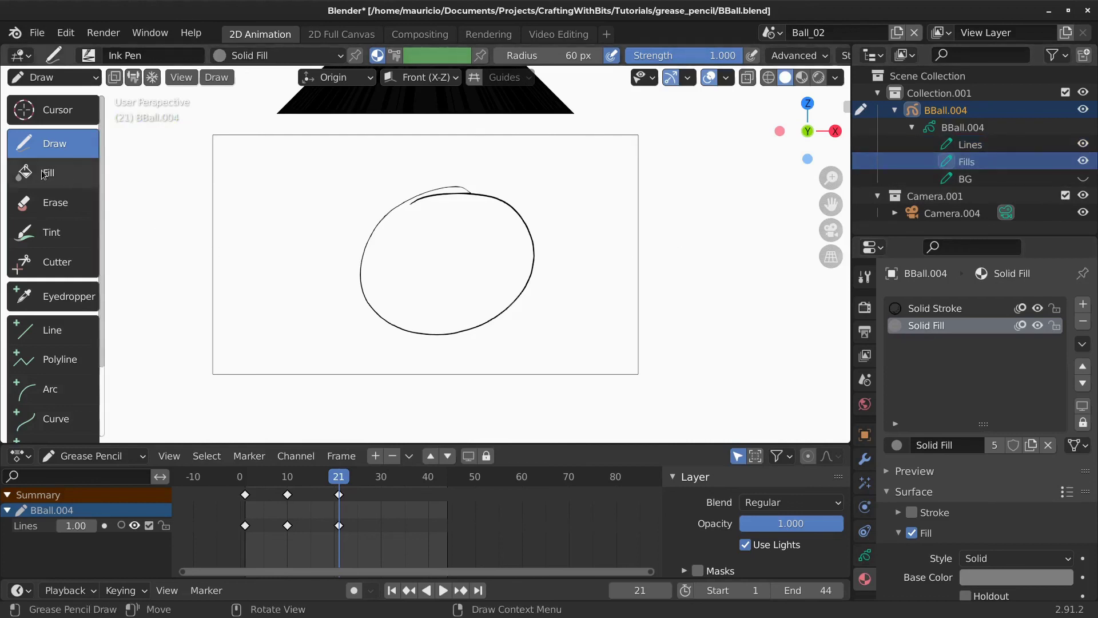
left_click(80, 179)
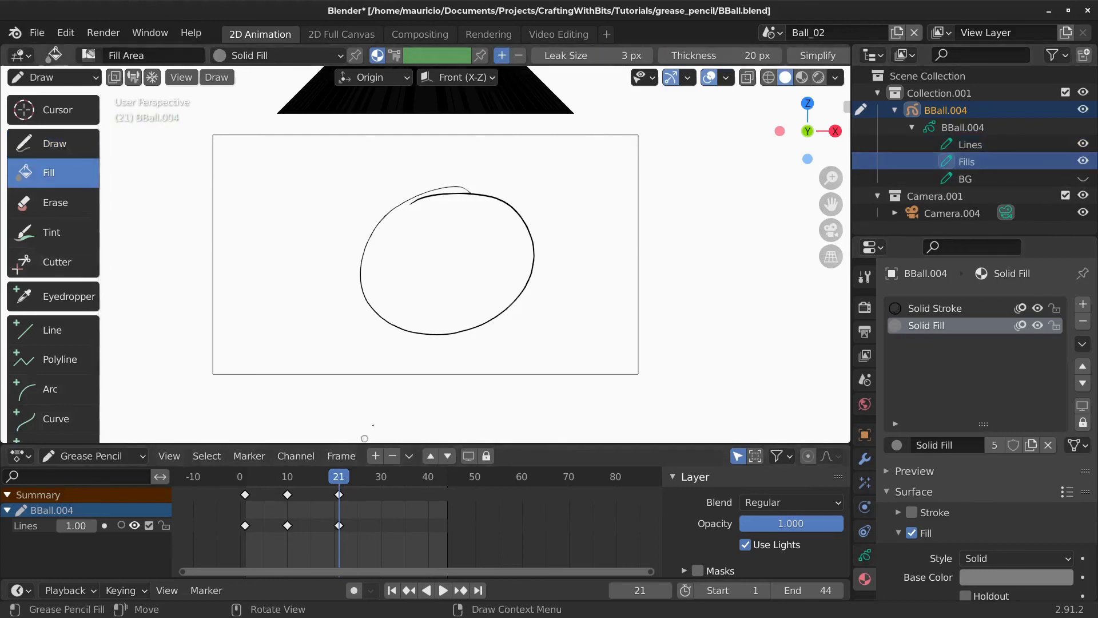
left_click(434, 256)
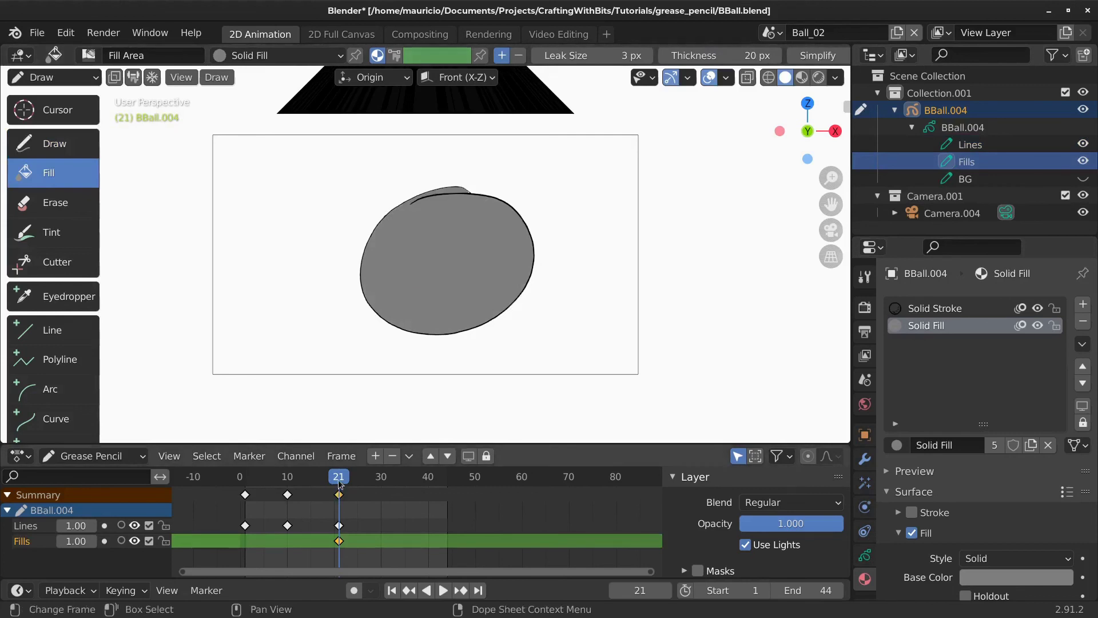
left_click_drag(338, 486, 246, 483)
left_click(338, 209)
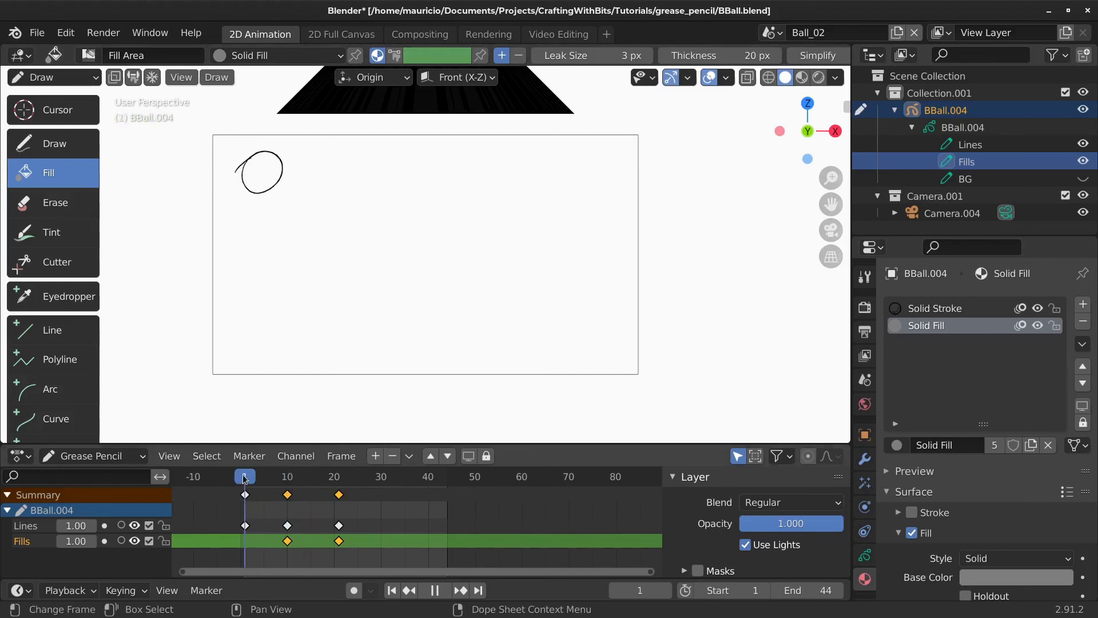
left_click(259, 169)
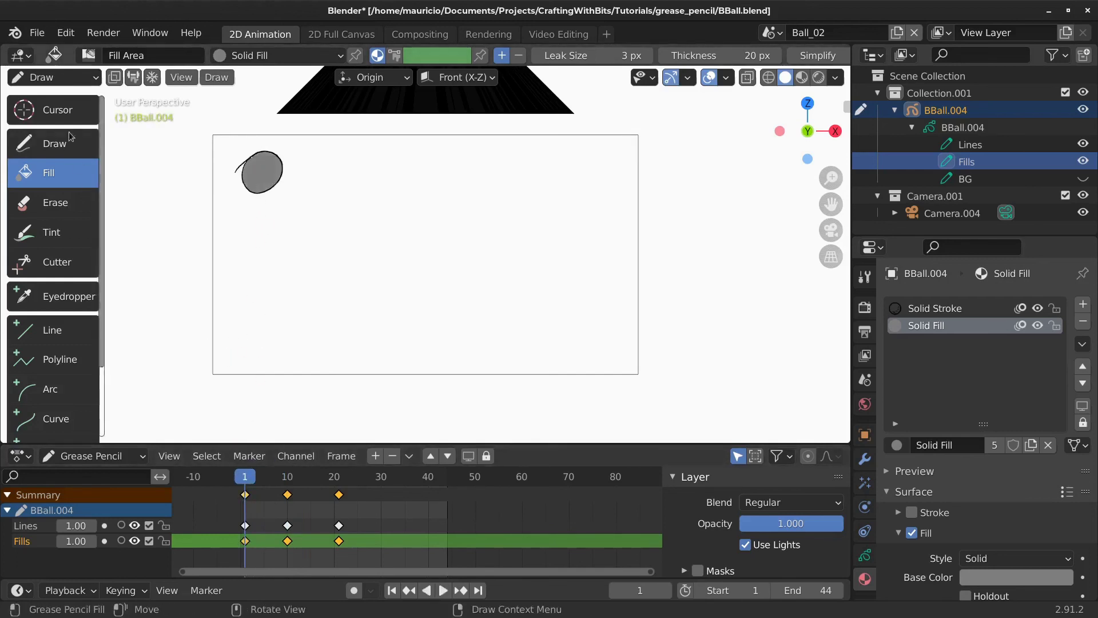
- Return BBall.004 to Object Mode and deselect it
left_click(54, 77)
left_click(63, 91)
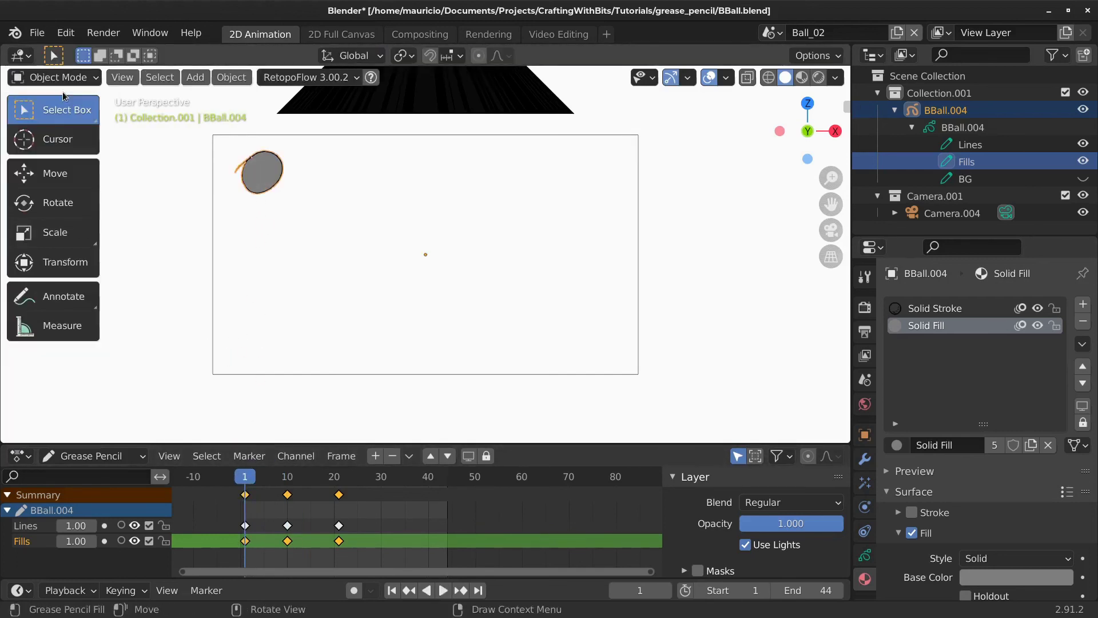
left_click(424, 292)
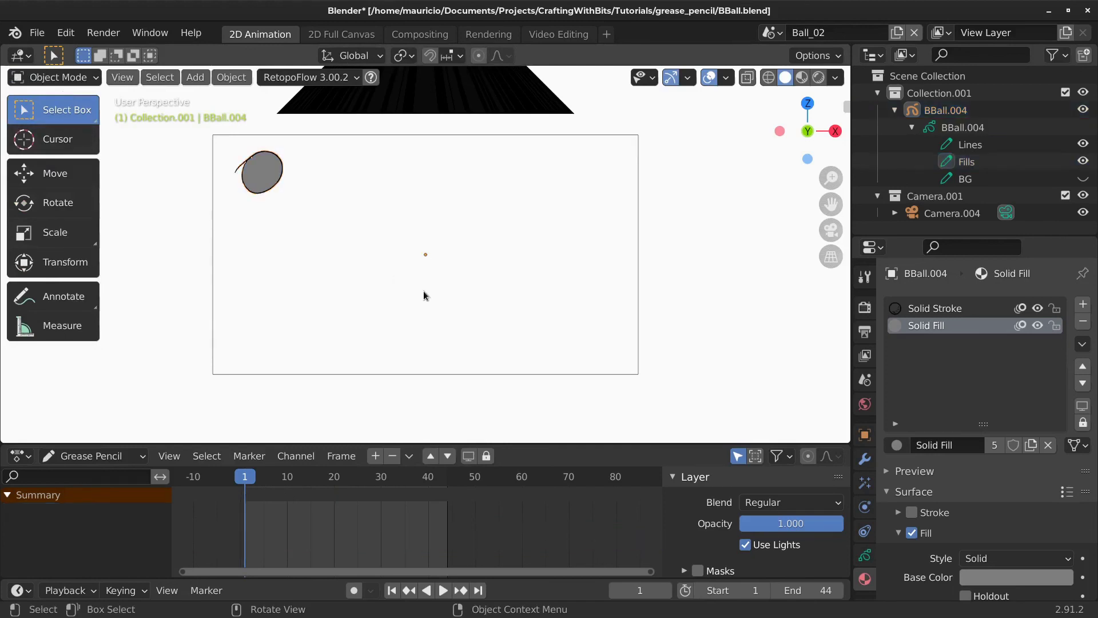
- Switch to the Ball_01 scene and play its bouncing ball animation
left_click(771, 33)
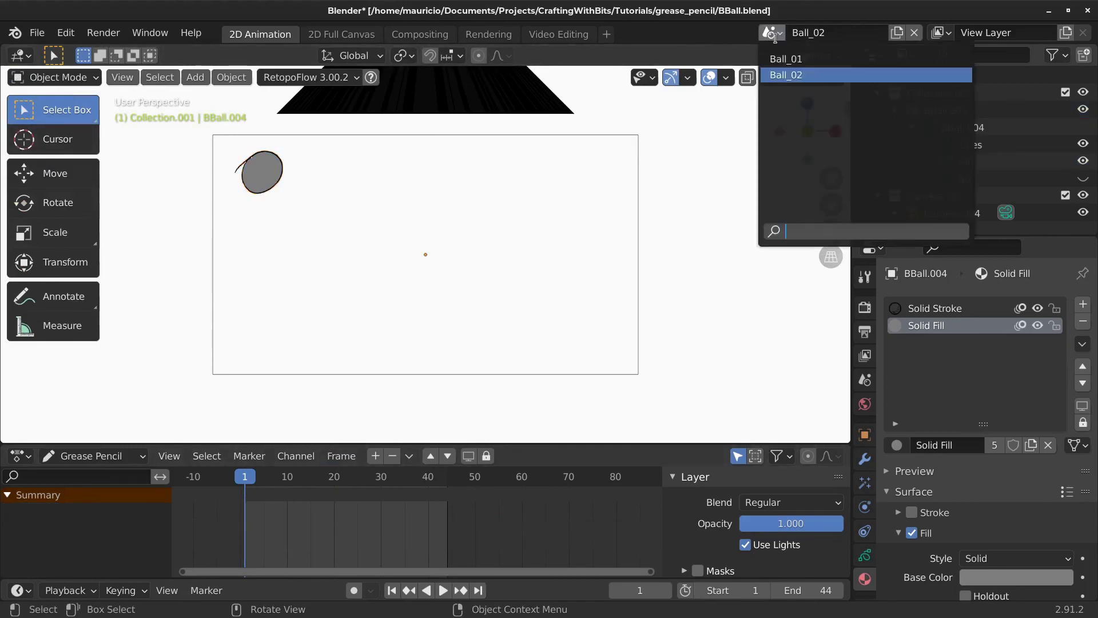
left_click(786, 59)
key("space")
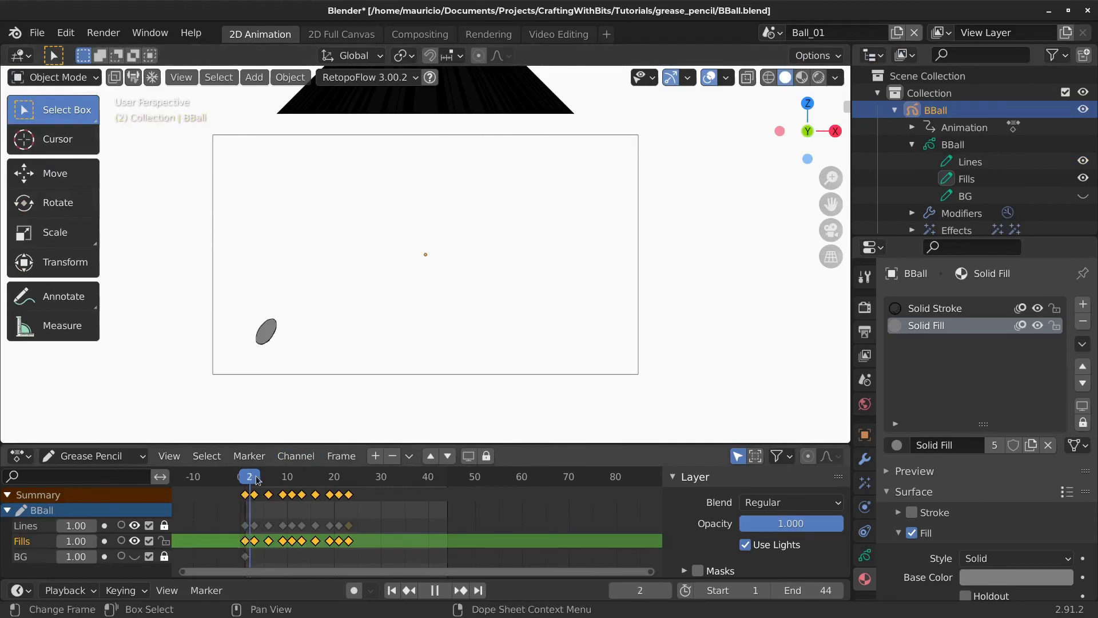
key("space")
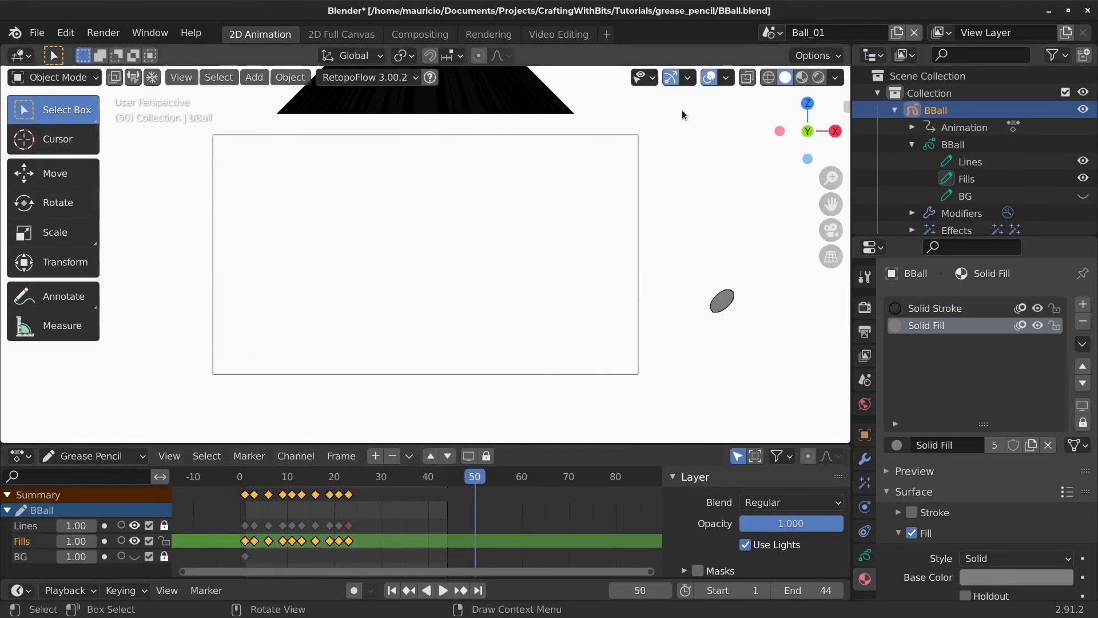
- Switch back to the Ball_02 scene and play and scrub its growing circle animation, ending on frame 1
left_click(772, 32)
left_click(786, 73)
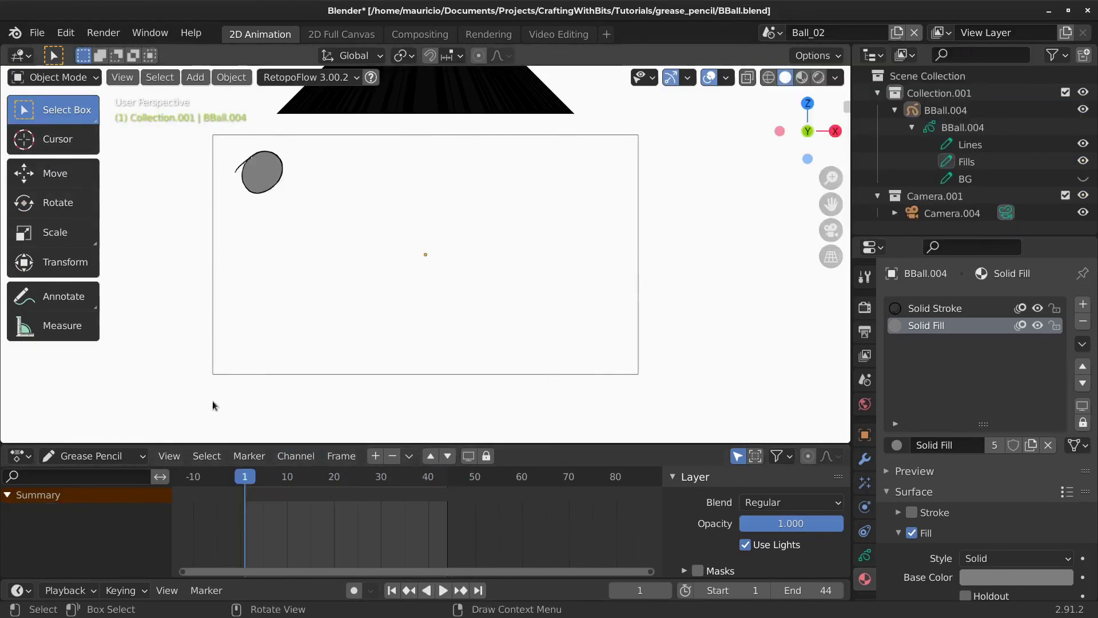
key("space")
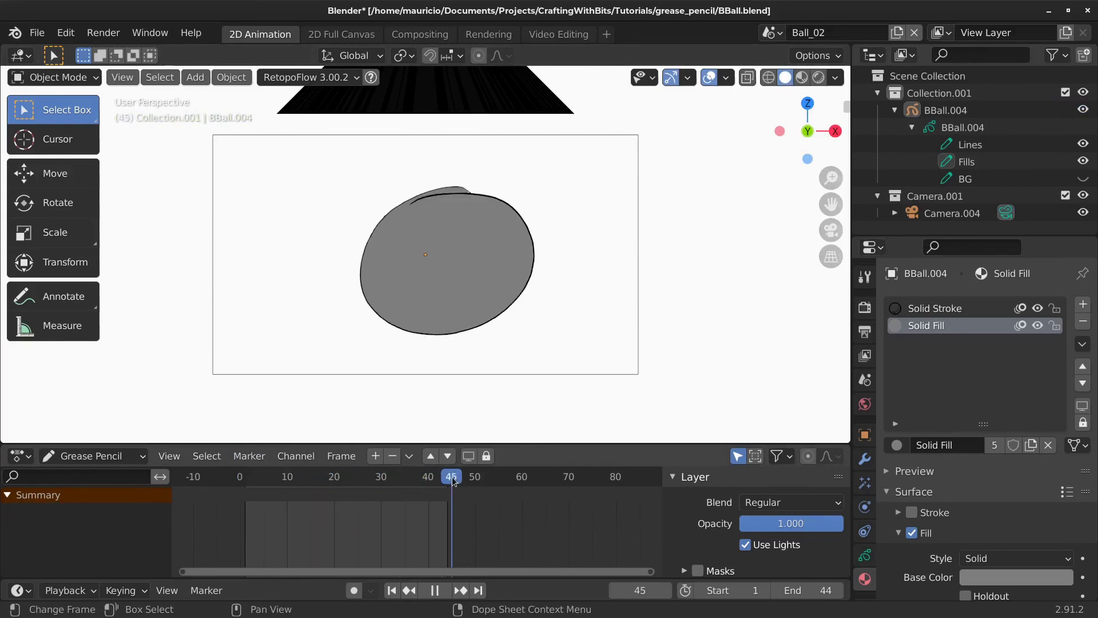
left_click_drag(452, 480, 247, 483)
key("space")
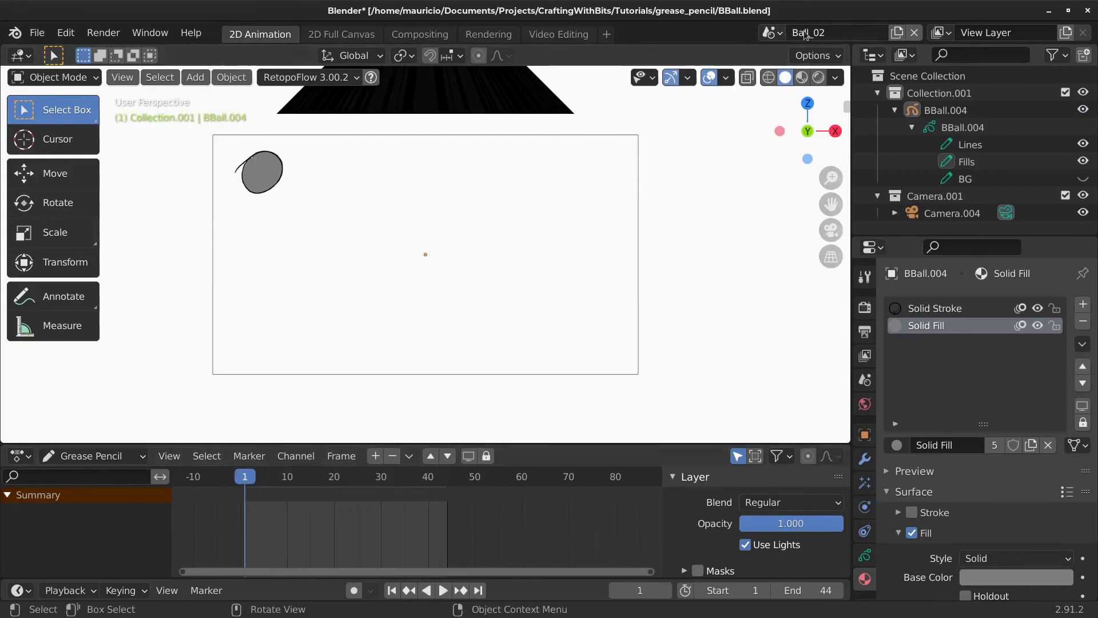
- Create a new empty scene in the file
left_click(898, 33)
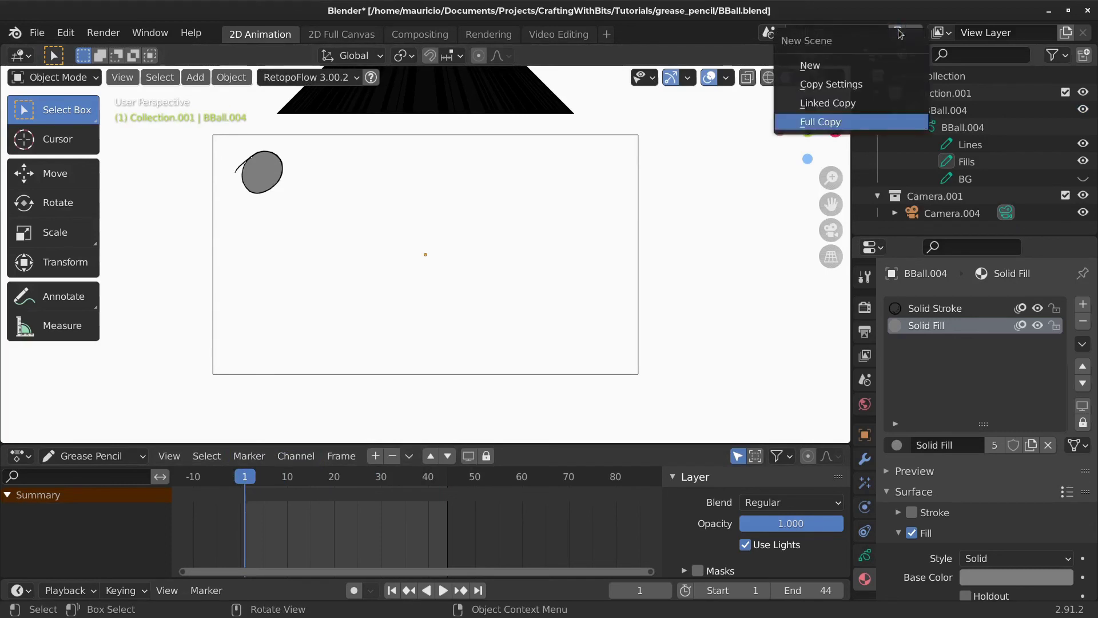
left_click(807, 66)
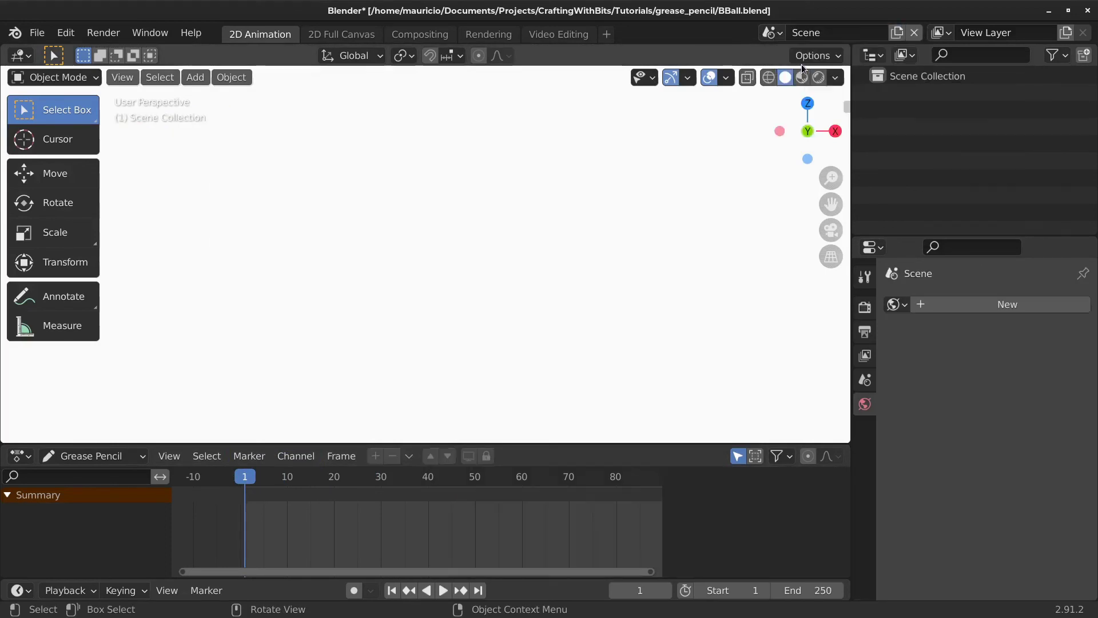
- Rename the new empty scene as FinalCut
left_click(809, 33)
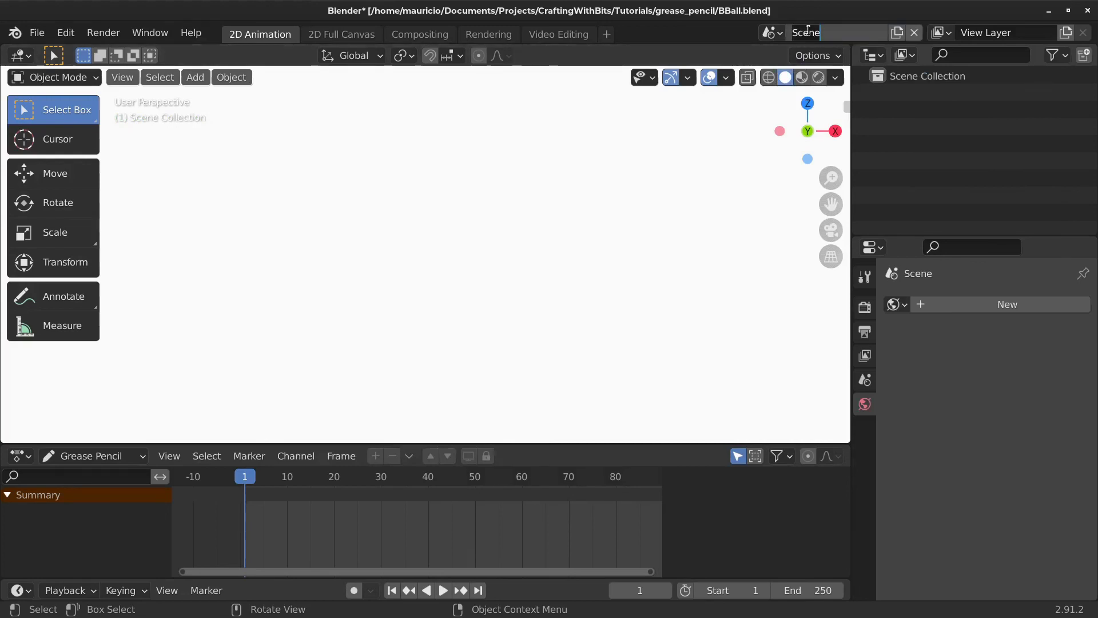
type("FinalCut")
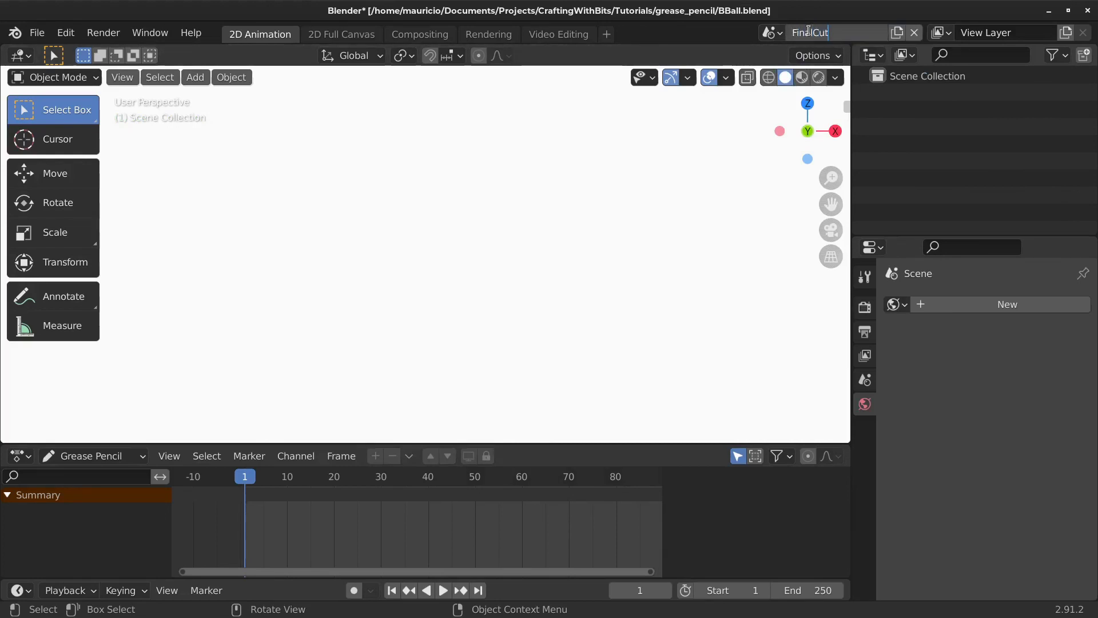
key("Return")
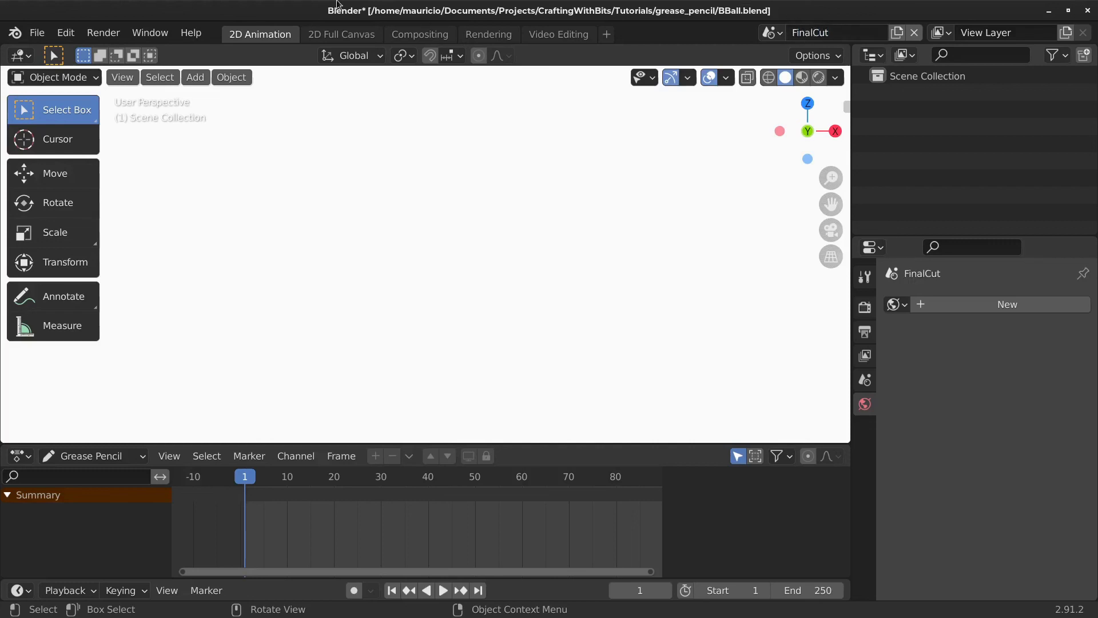
- Add a new Video Editing workspace from the Video Editing templates for the FinalCut scene
left_click(572, 35)
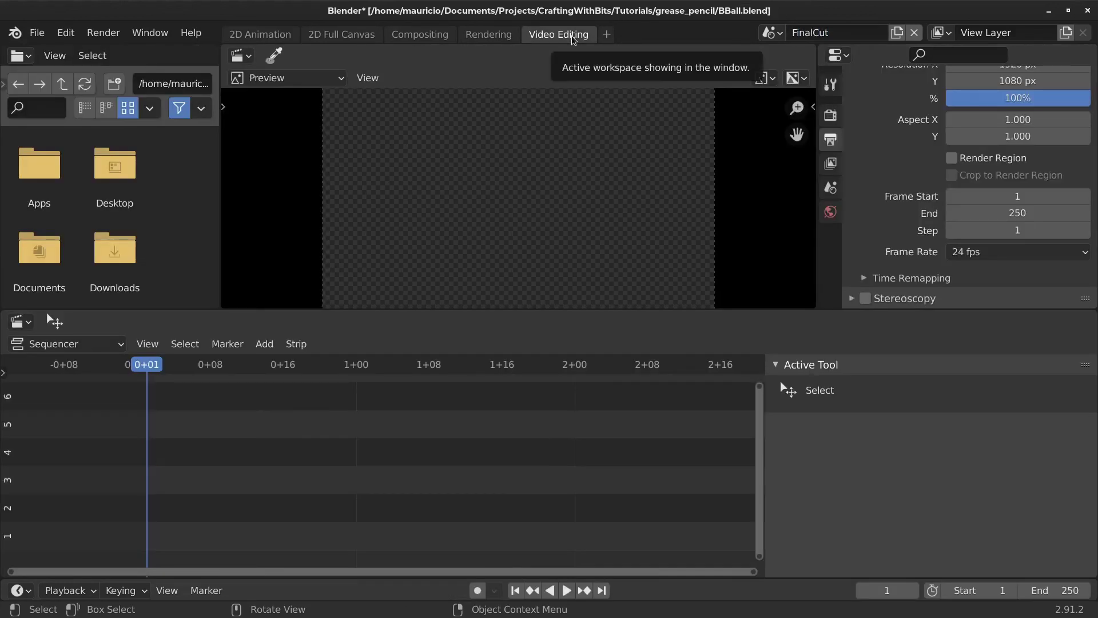
left_click(607, 36)
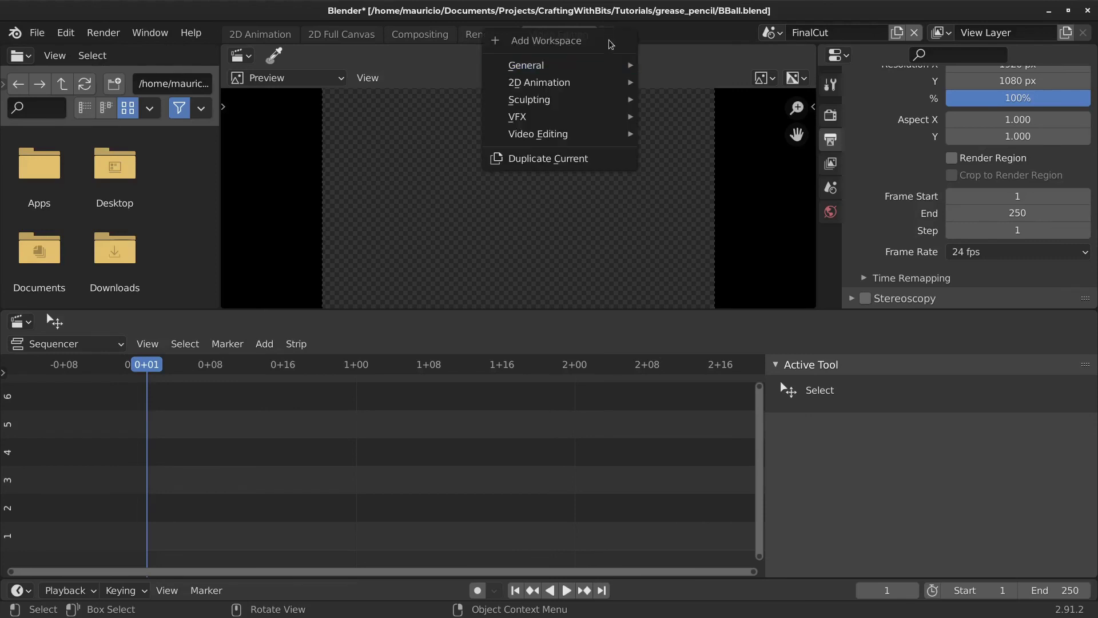
mouse_move(559, 142)
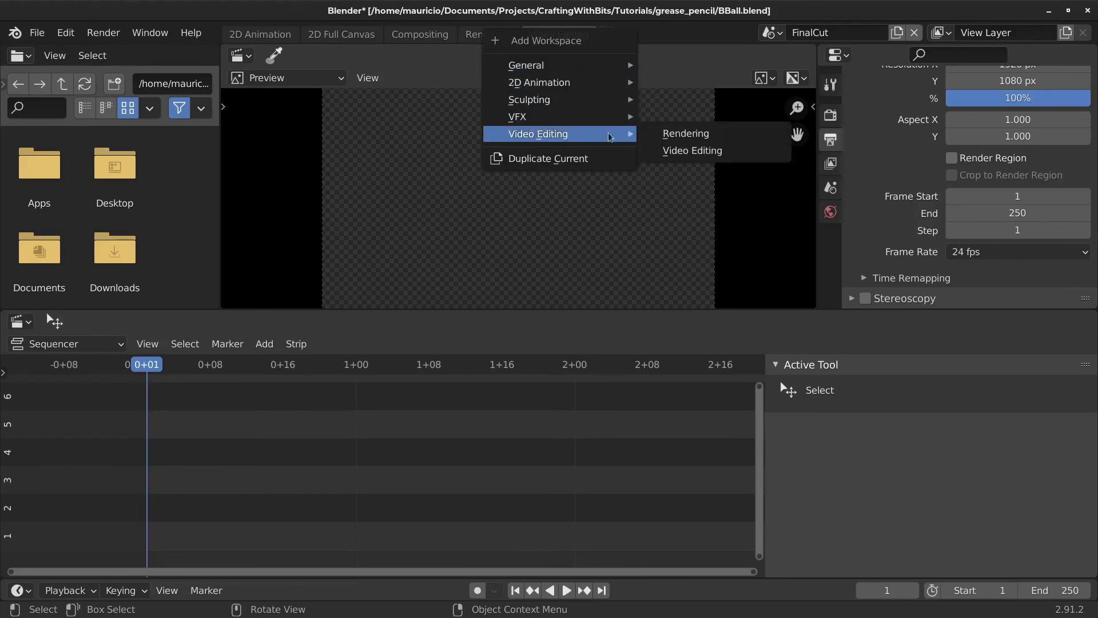
left_click(676, 152)
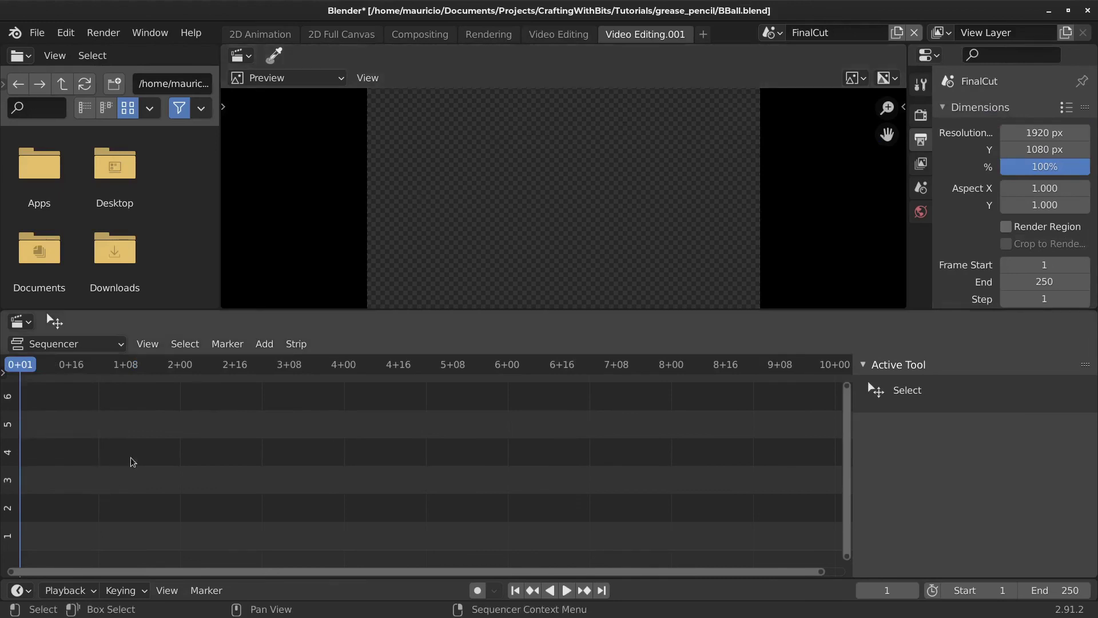
- Add the Ball_01 scene as a strip starting at frame 1 in channel 1 of the sequencer
key("Home")
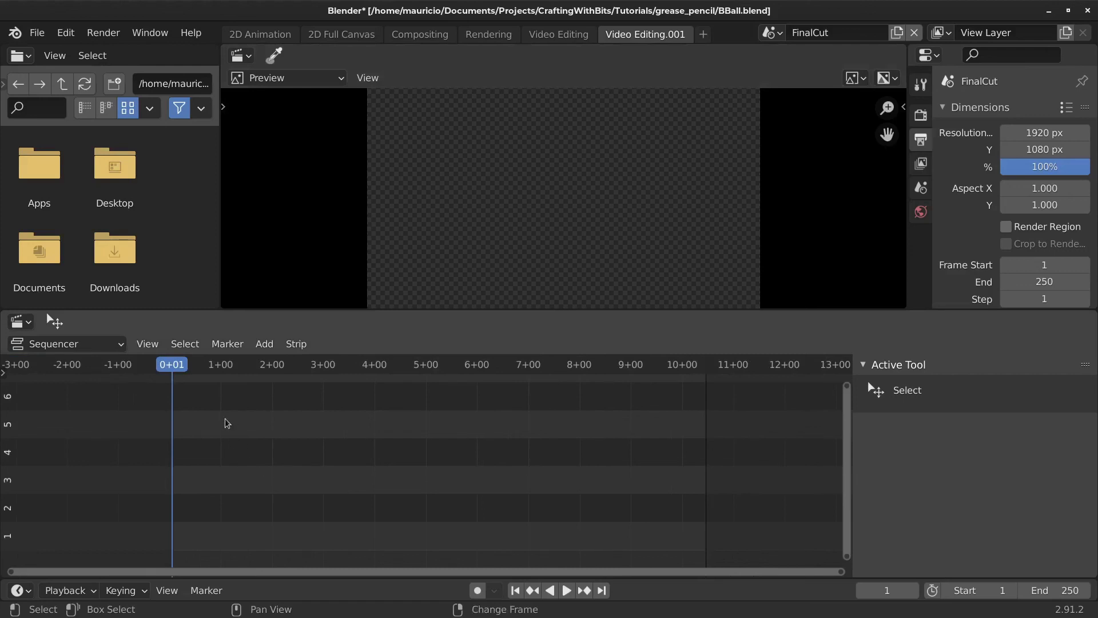
key("shift+a")
mouse_move(226, 387)
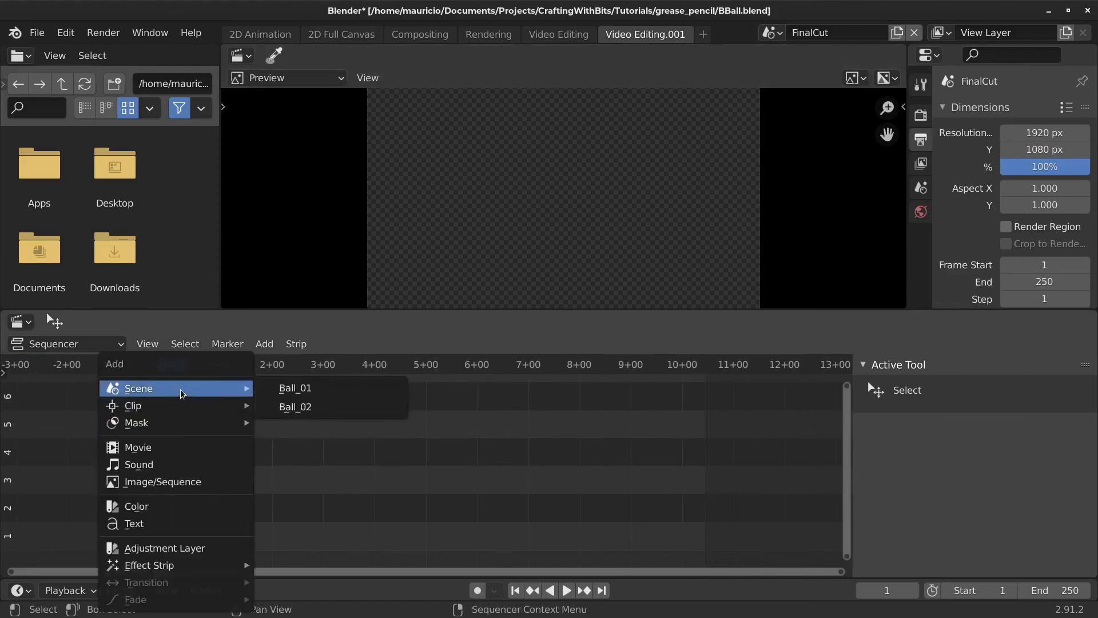
left_click(295, 388)
- Preview the Ball_01 strip, stop at its end on frame 45, and add the Ball_02 scene as a strip there
key("space")
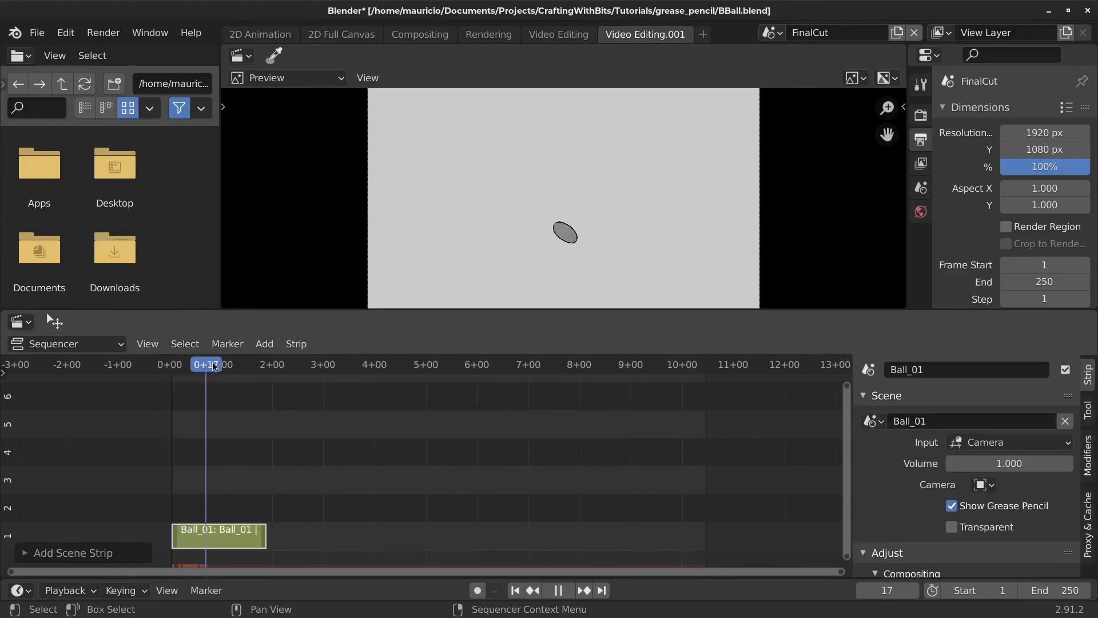
left_click(266, 366)
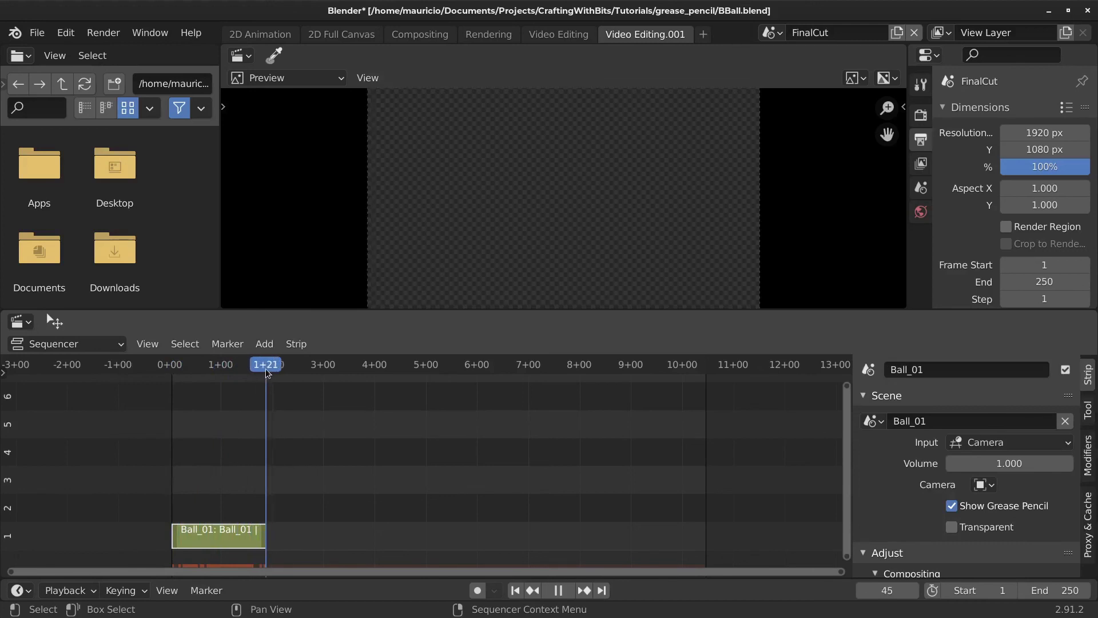
key("space")
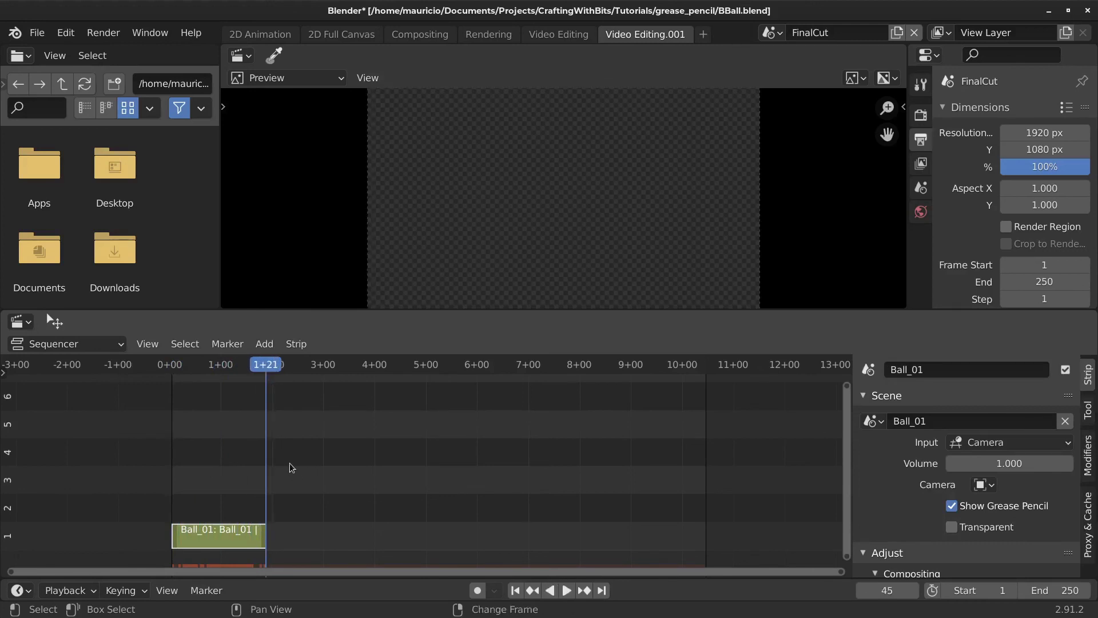
key("shift+a")
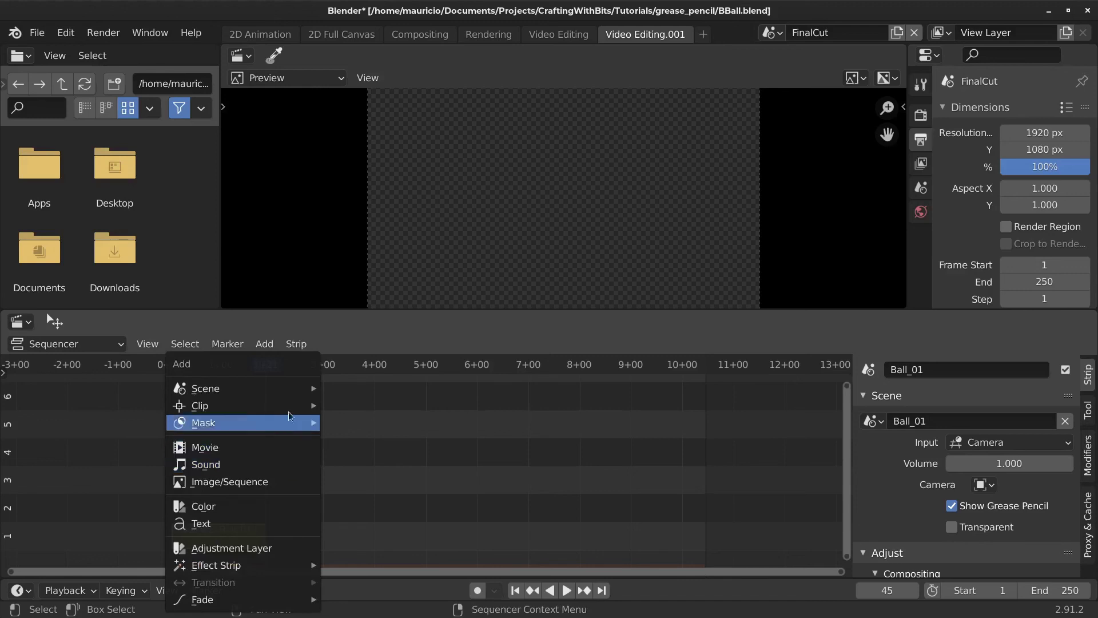
mouse_move(293, 390)
left_click(364, 407)
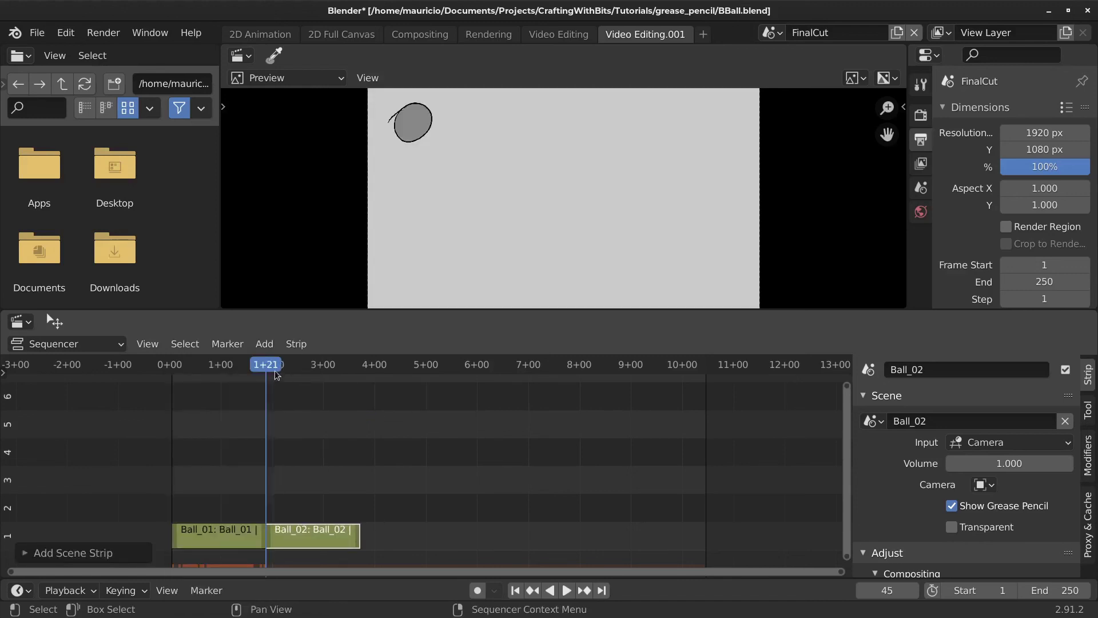
- Play the Ball_01 and Ball_02 strips in sequence from the start and scrub through the second one, ending on frame 84
left_click_drag(279, 373, 170, 375)
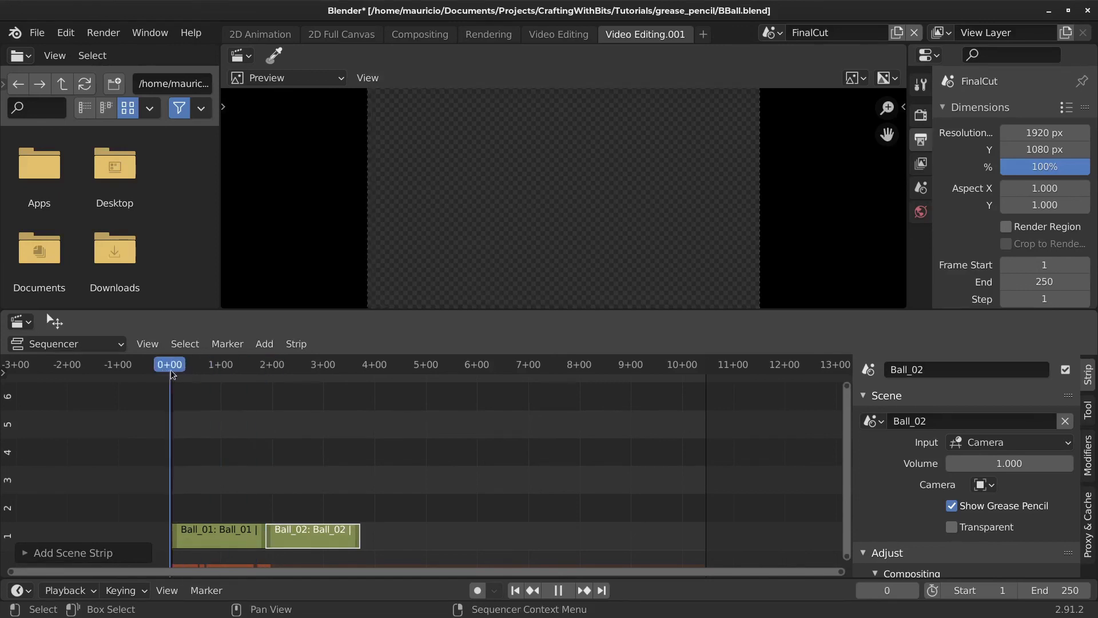
key("space")
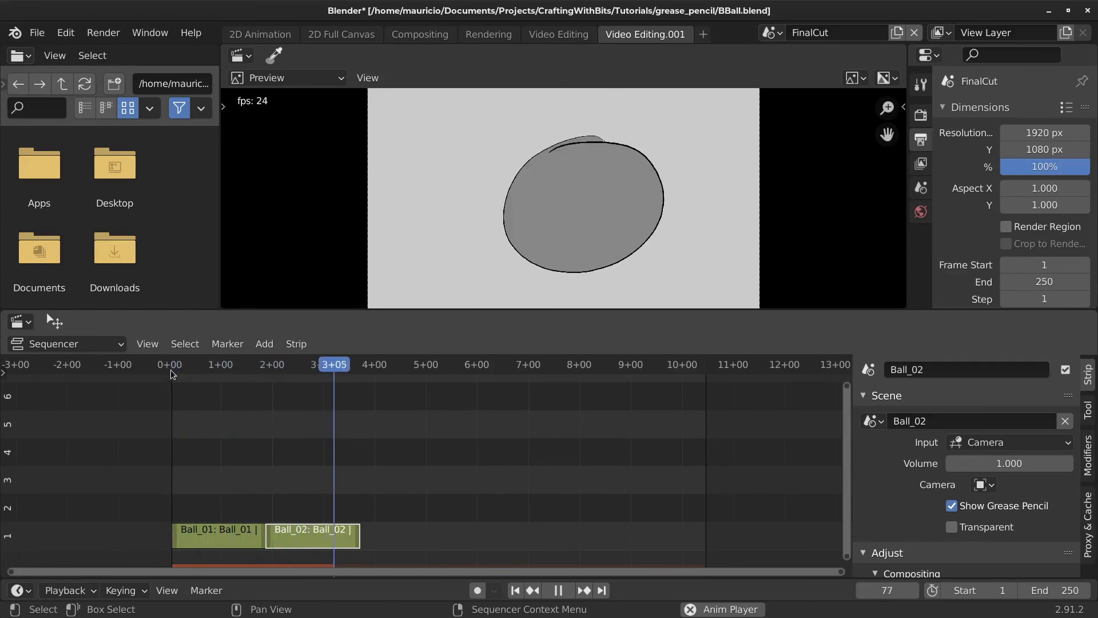
key("space")
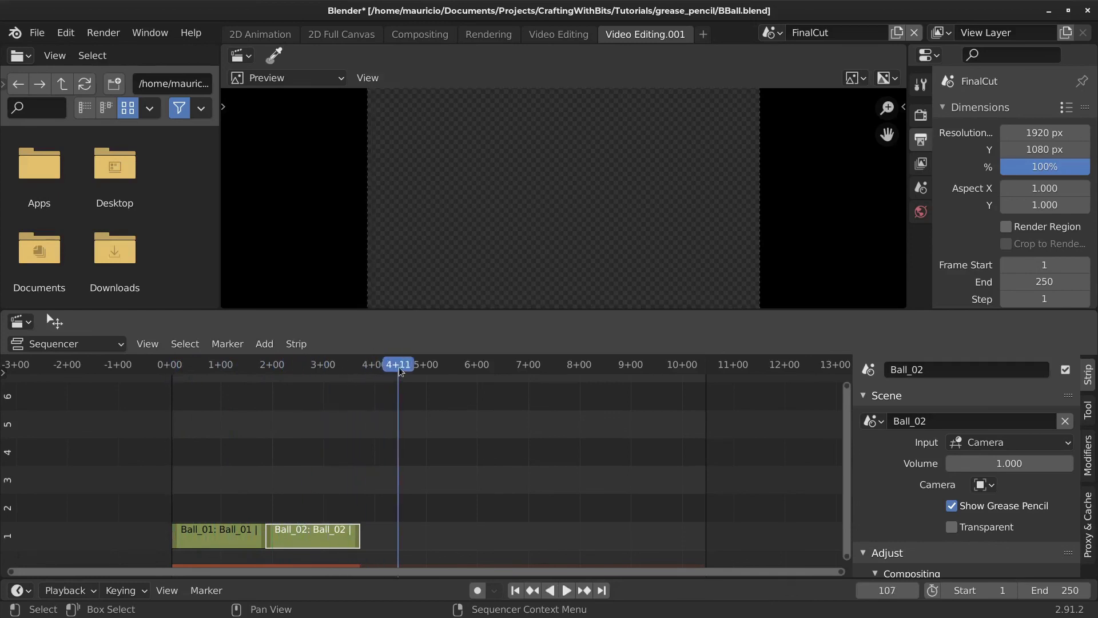
key("space")
left_click_drag(400, 369, 178, 390)
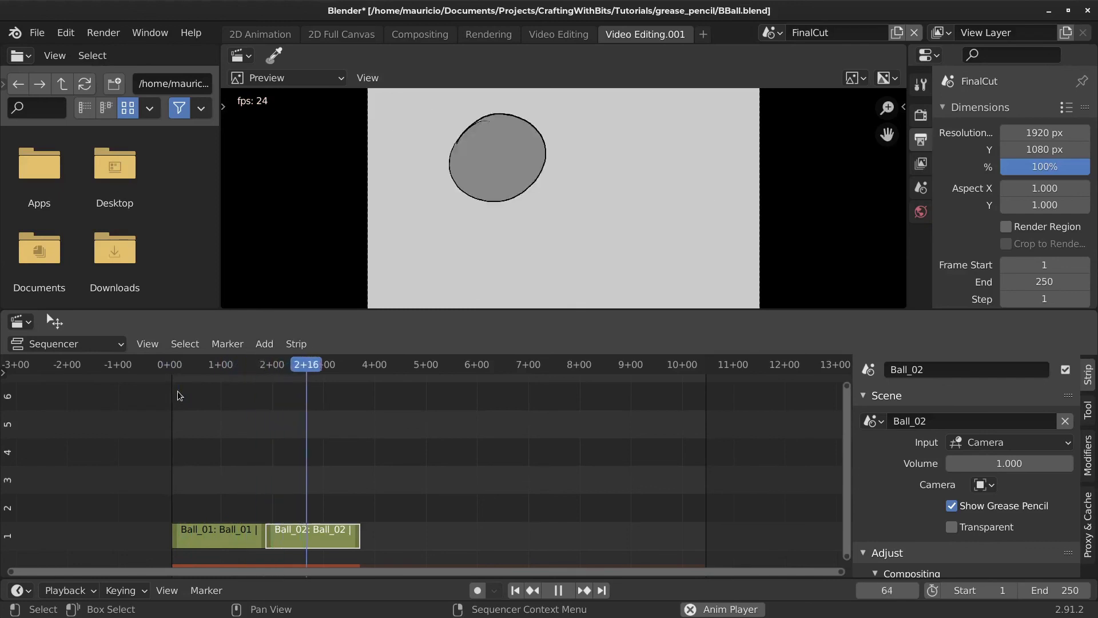
key("space")
left_click(330, 369)
left_click_drag(330, 369, 350, 387)
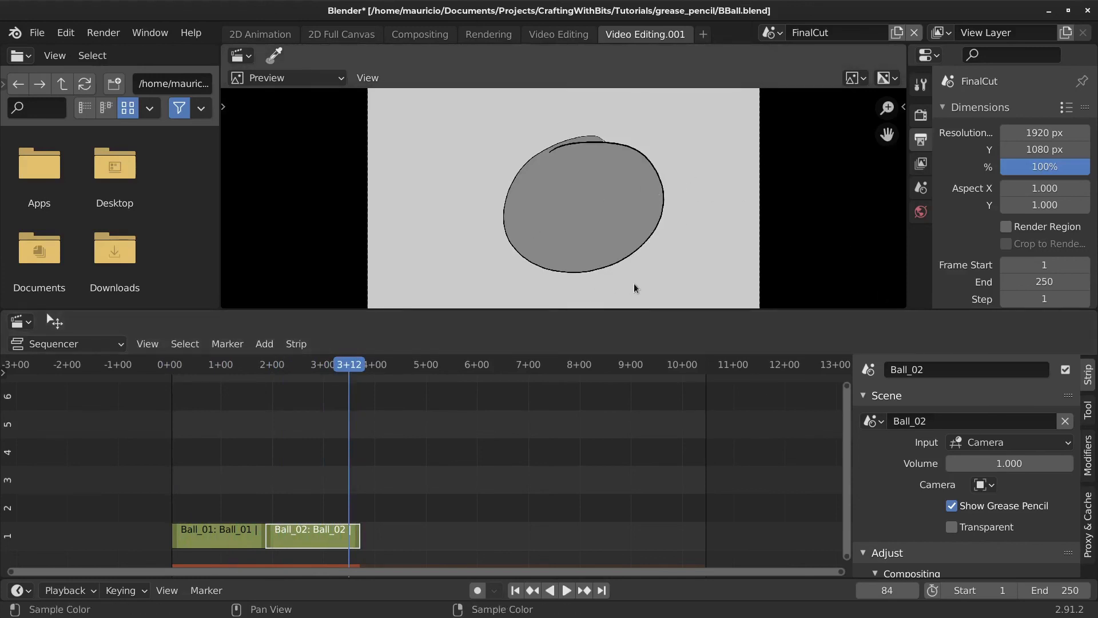
- Switch to the Ball_02 scene in the 2D Animation workspace and move its playhead to frame 30
left_click(772, 32)
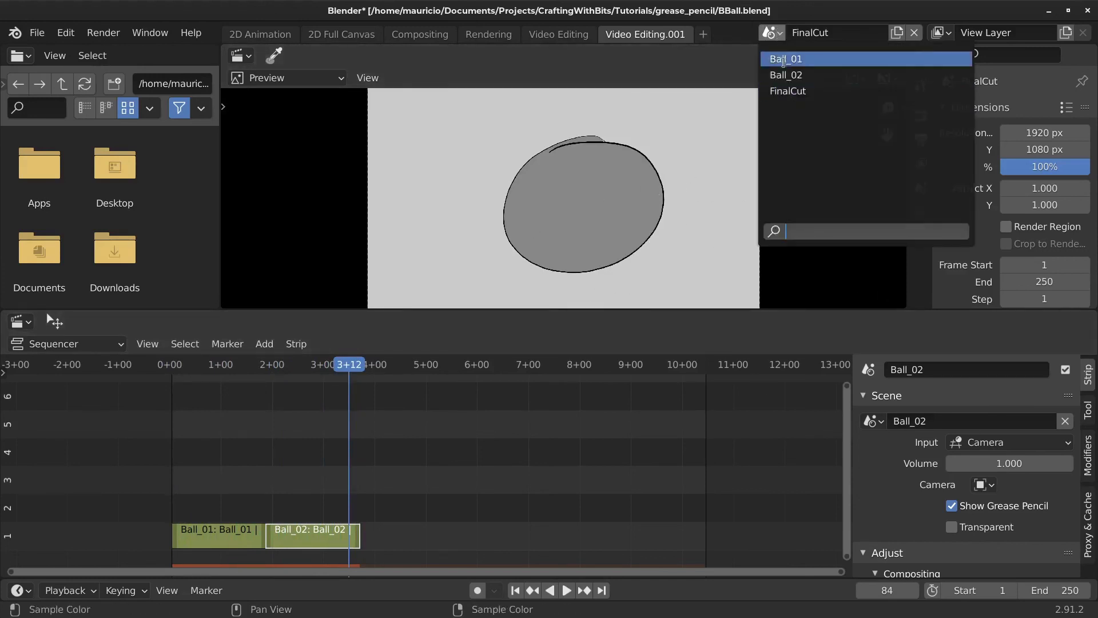
left_click(787, 79)
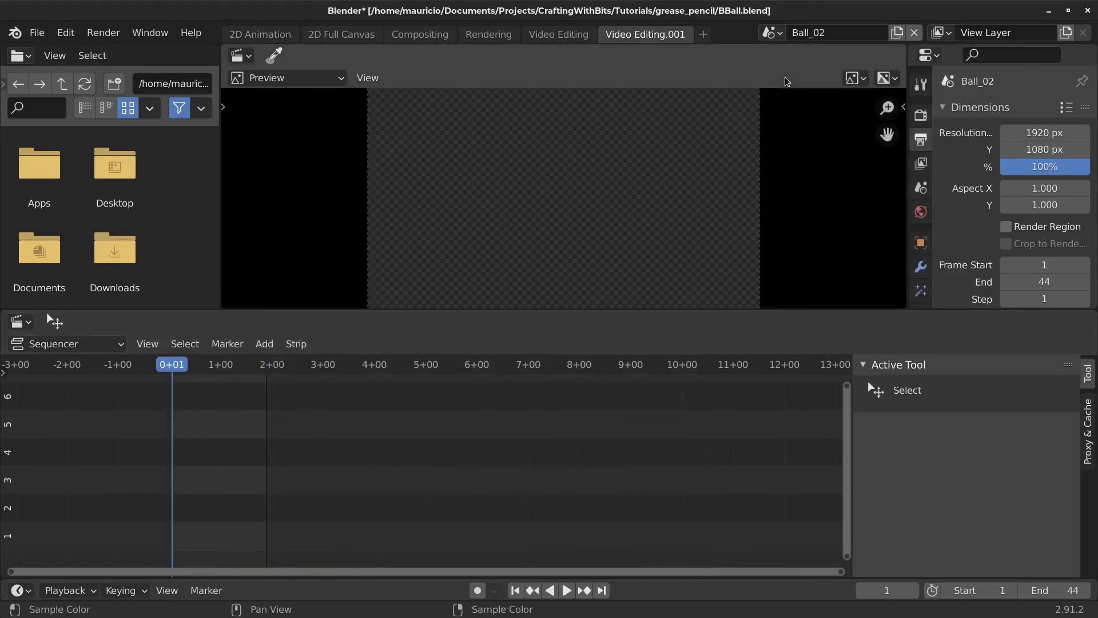
left_click(250, 36)
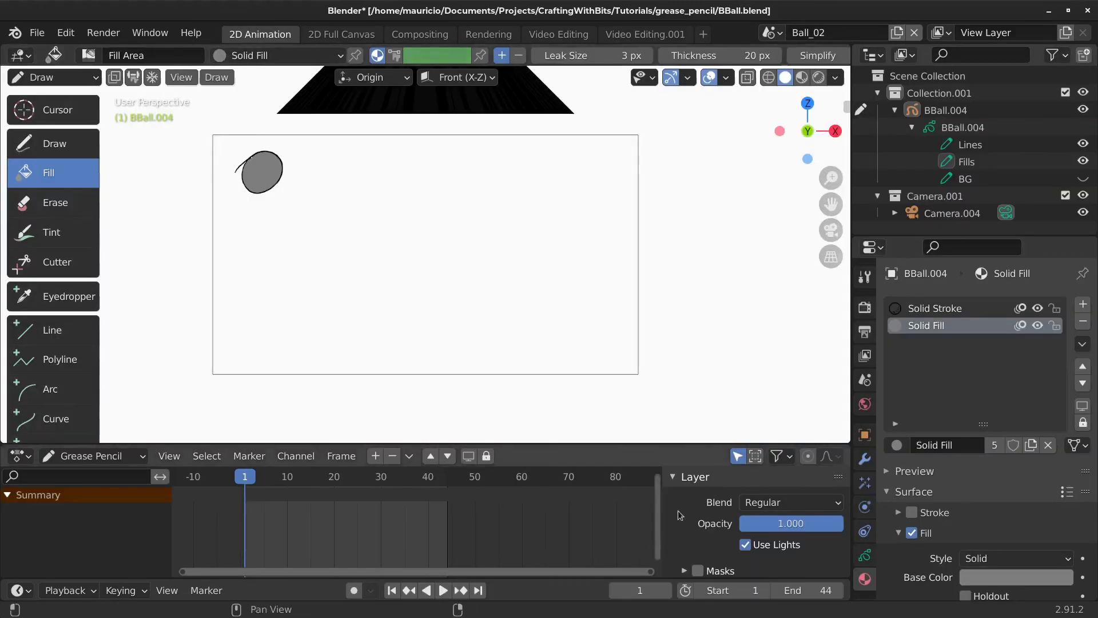
left_click_drag(252, 484, 381, 486)
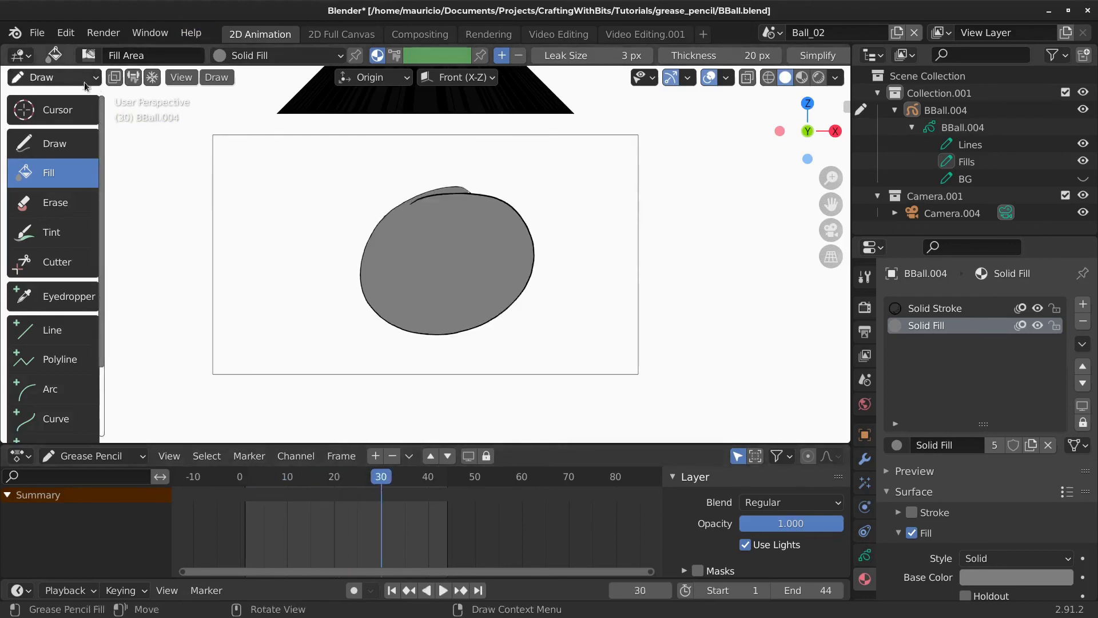
- Draw a large Solid Stroke circle on BBall.004's Lines layer at frame 30, extending past the camera frame's lower-right corner
left_click(65, 143)
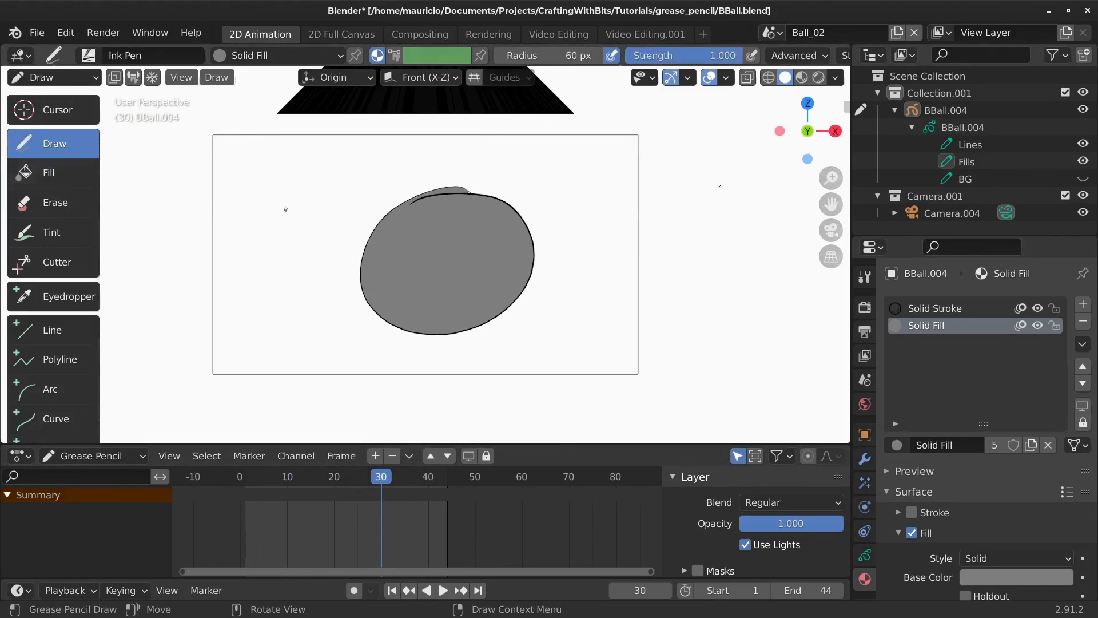
left_click(945, 110)
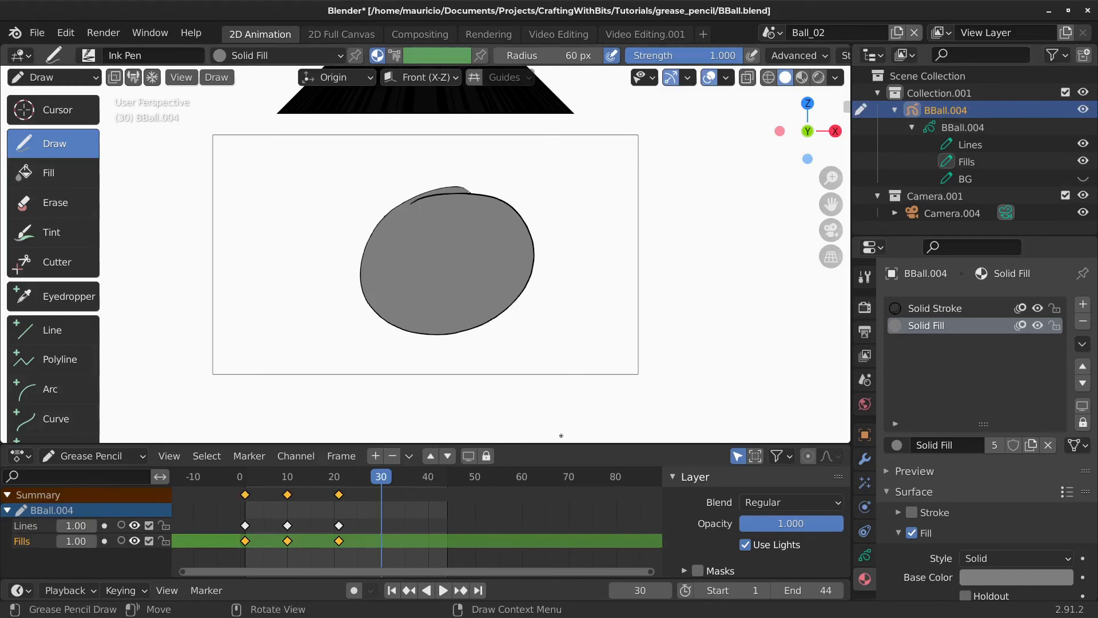
left_click(933, 309)
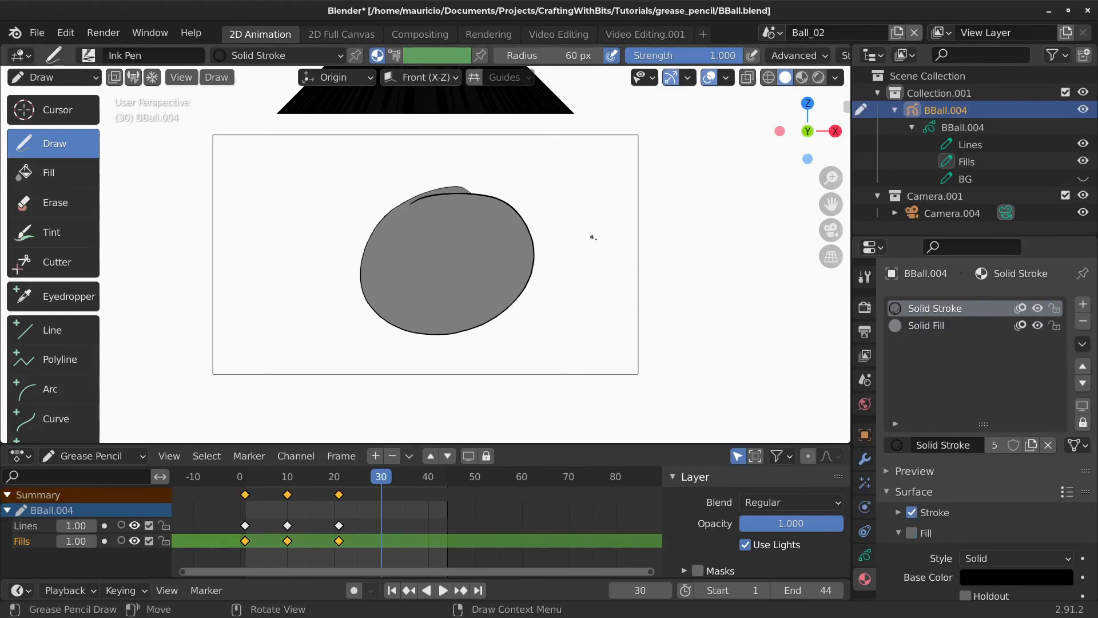
mouse_move(593, 236)
left_mouse_down()
mouse_move(553, 231)
mouse_move(518, 415)
mouse_move(676, 257)
mouse_move(492, 252)
left_mouse_up()
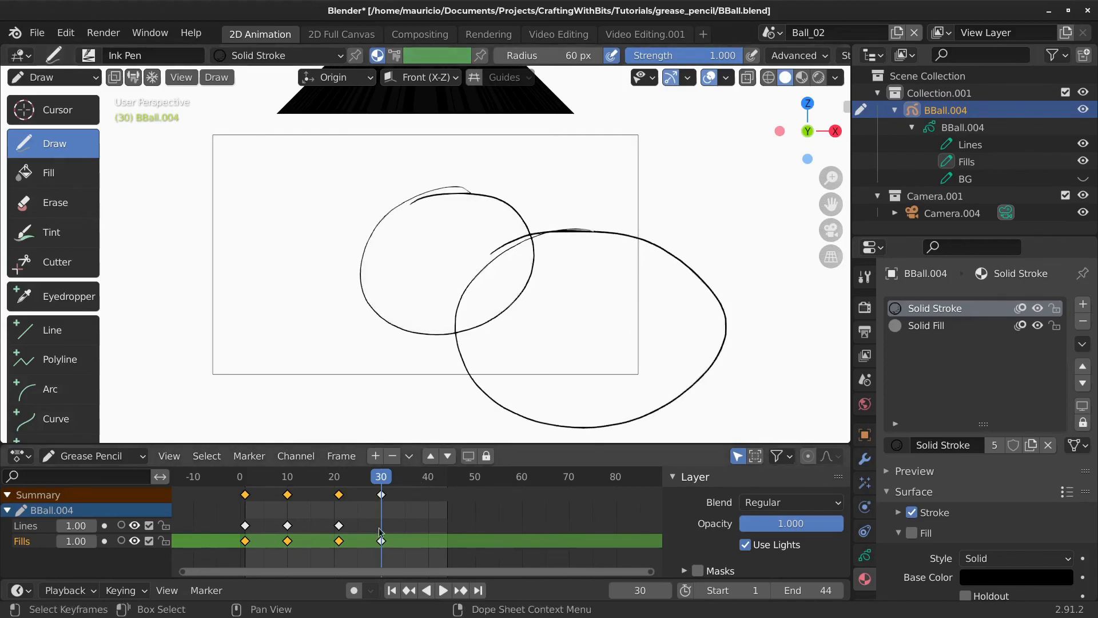
key("ctrl+z")
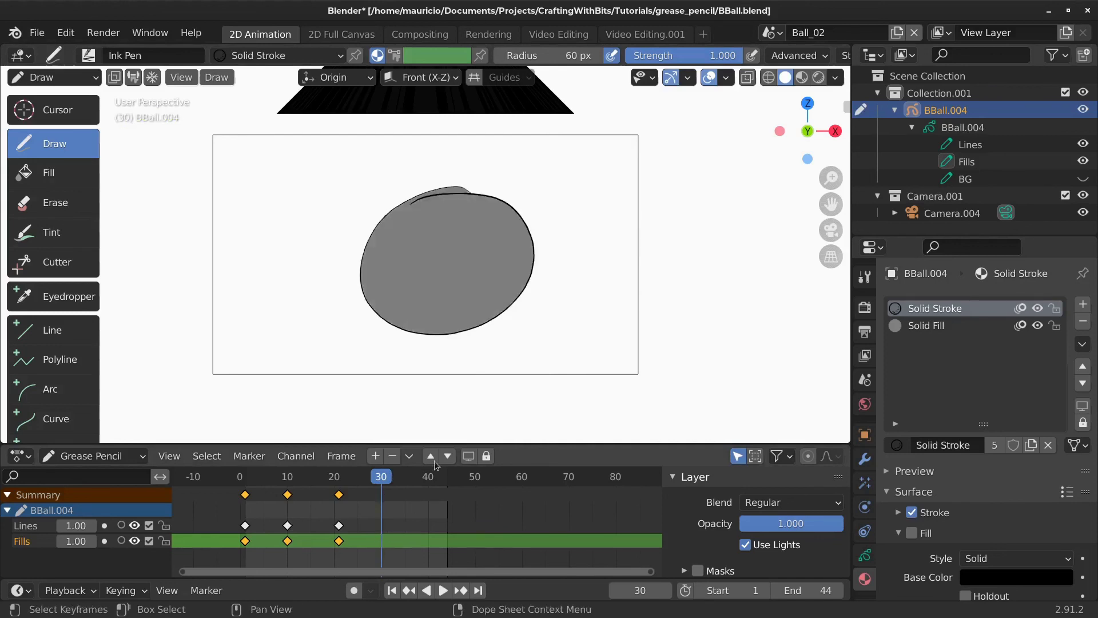
left_click(34, 526)
mouse_move(645, 234)
left_mouse_down()
mouse_move(478, 334)
mouse_move(678, 362)
mouse_move(568, 257)
left_mouse_up()
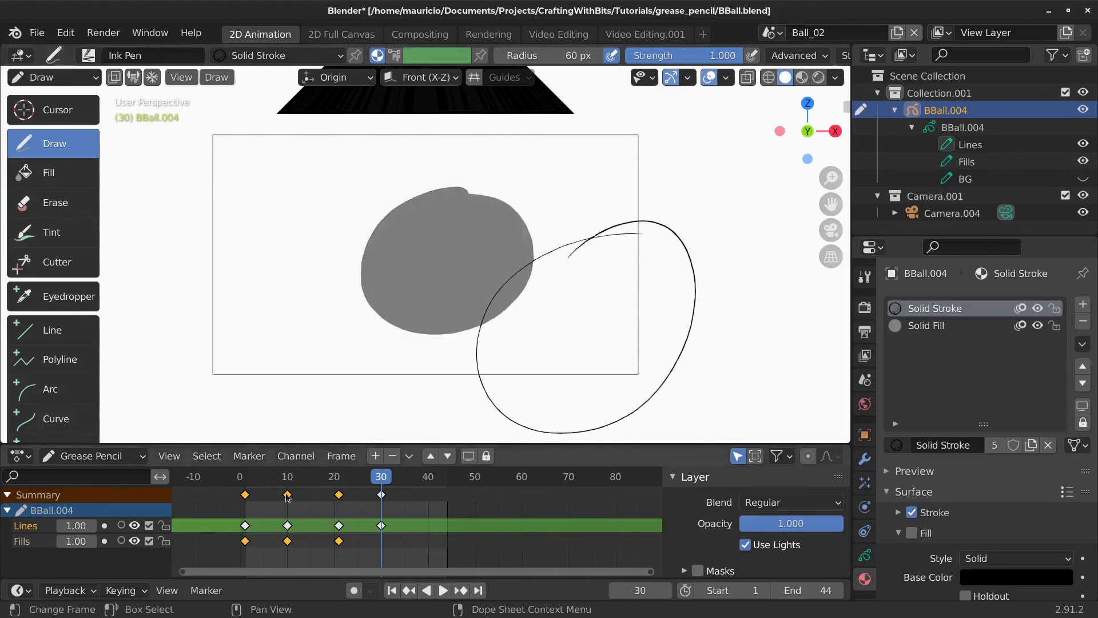
- Fill the new large circle with the Solid Fill material on the Fills layer at frame 30
left_click(45, 542)
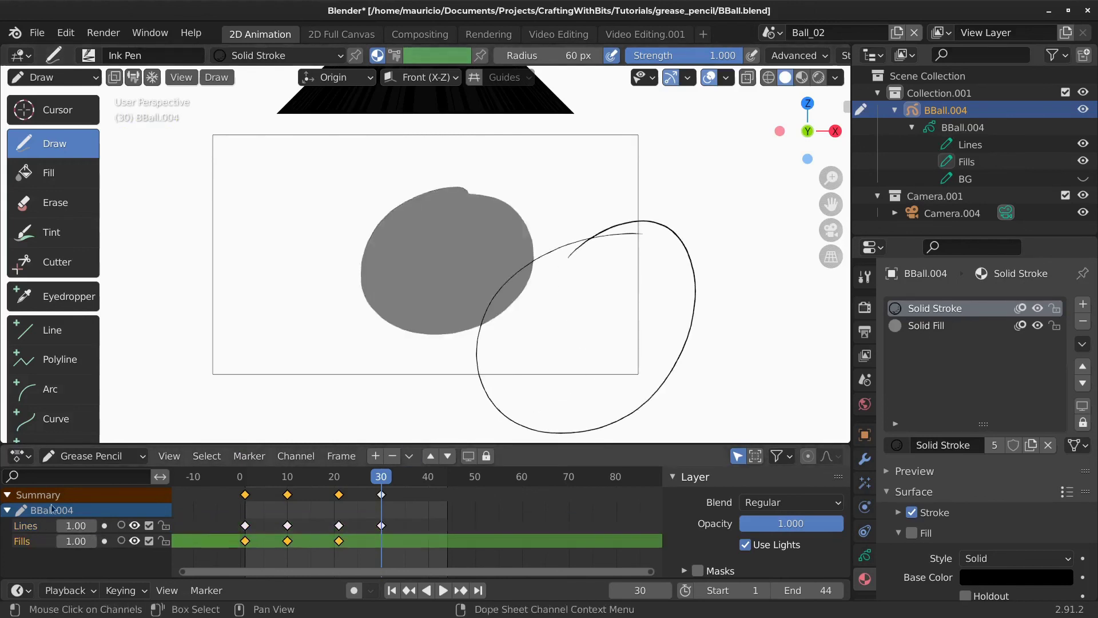
left_click(51, 172)
left_click(929, 327)
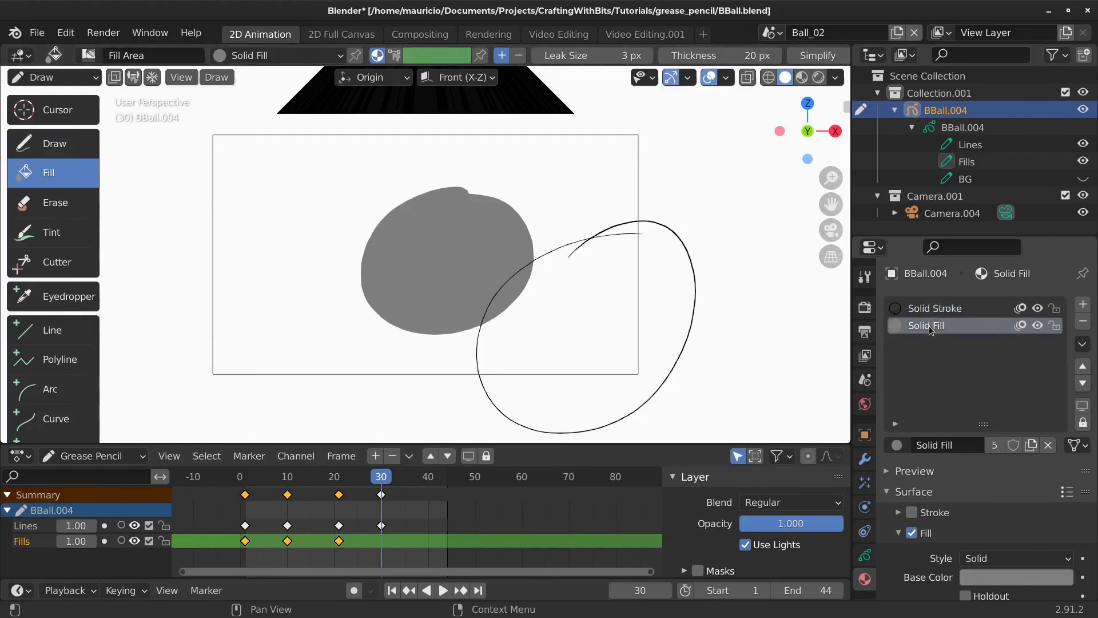
left_click(573, 312)
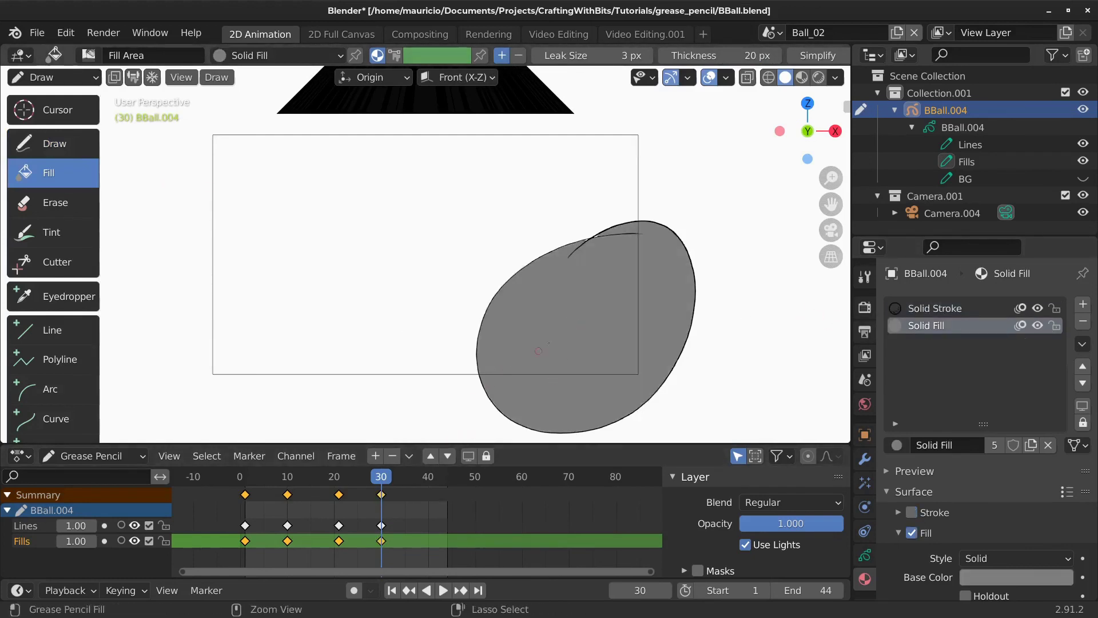
- Switch back to the FinalCut scene and open the original Video Editing workspace to show the edited Ball_02 strip
left_click(771, 33)
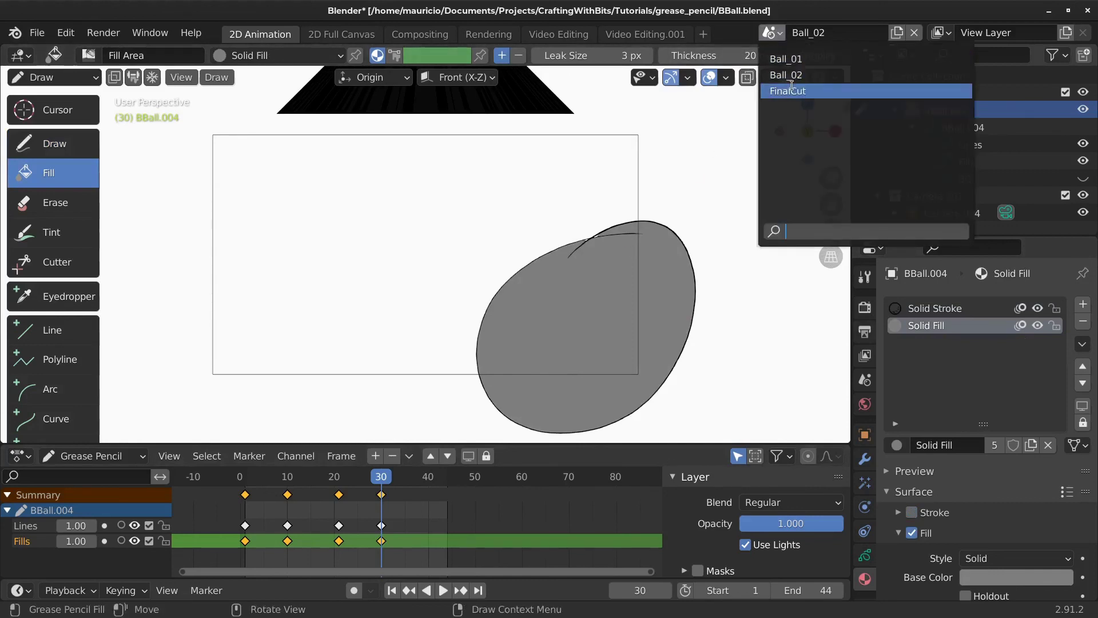
left_click(789, 90)
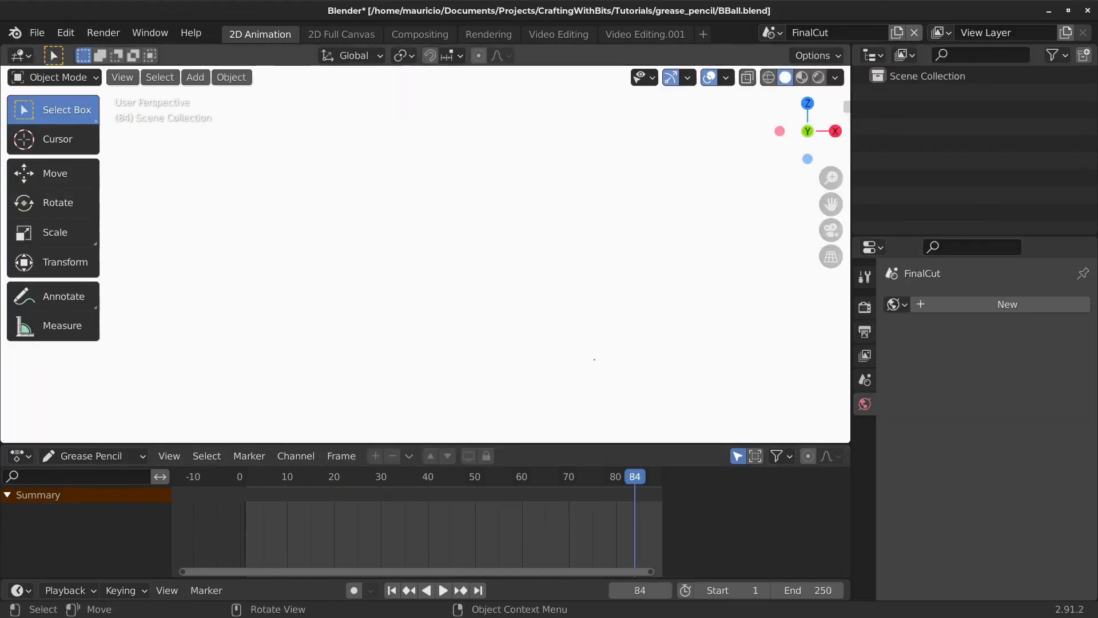
left_click(571, 35)
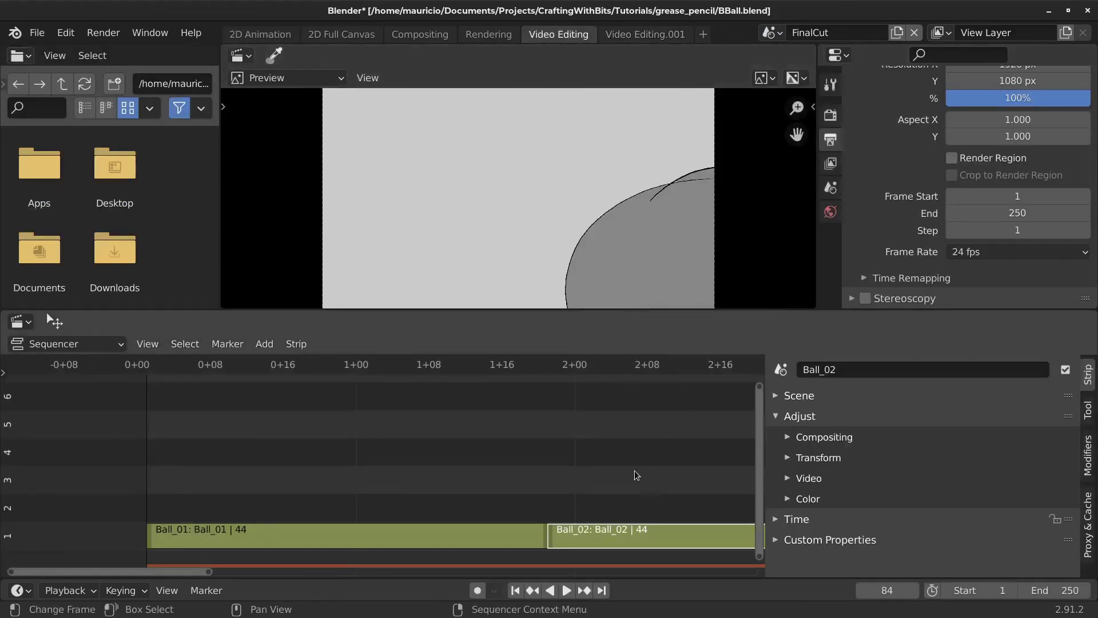
- Scrub through the Ball_01 and Ball_02 strips in the sequencer and leave the playhead at frame 89, the end of Ball_02
scroll(608, 473, "up", 1)
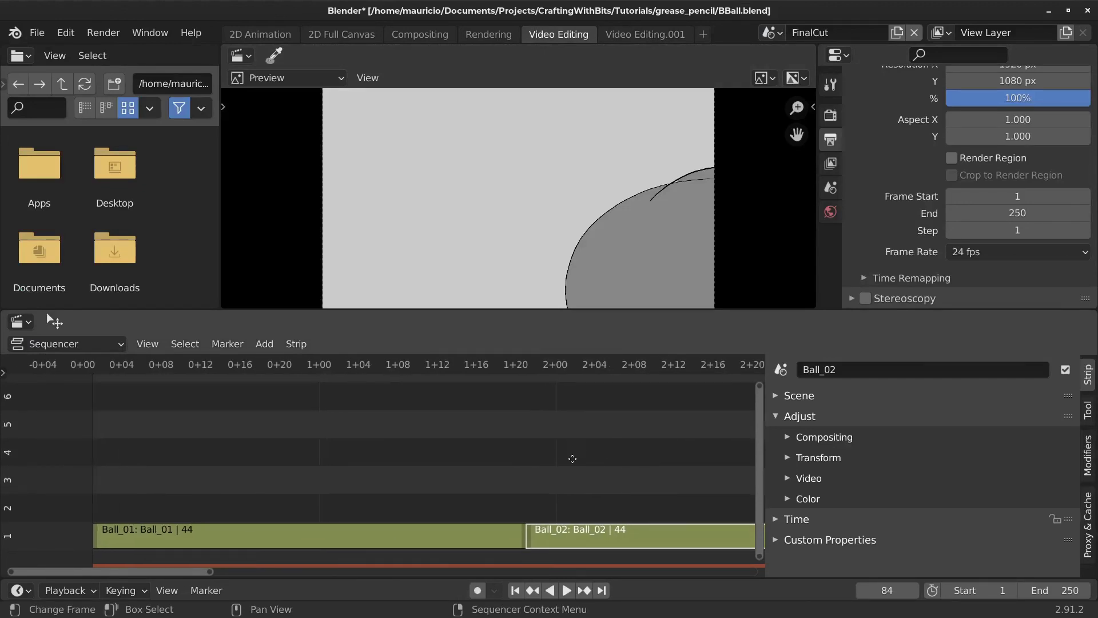
middle_click_drag(620, 445, 506, 436)
key("Home")
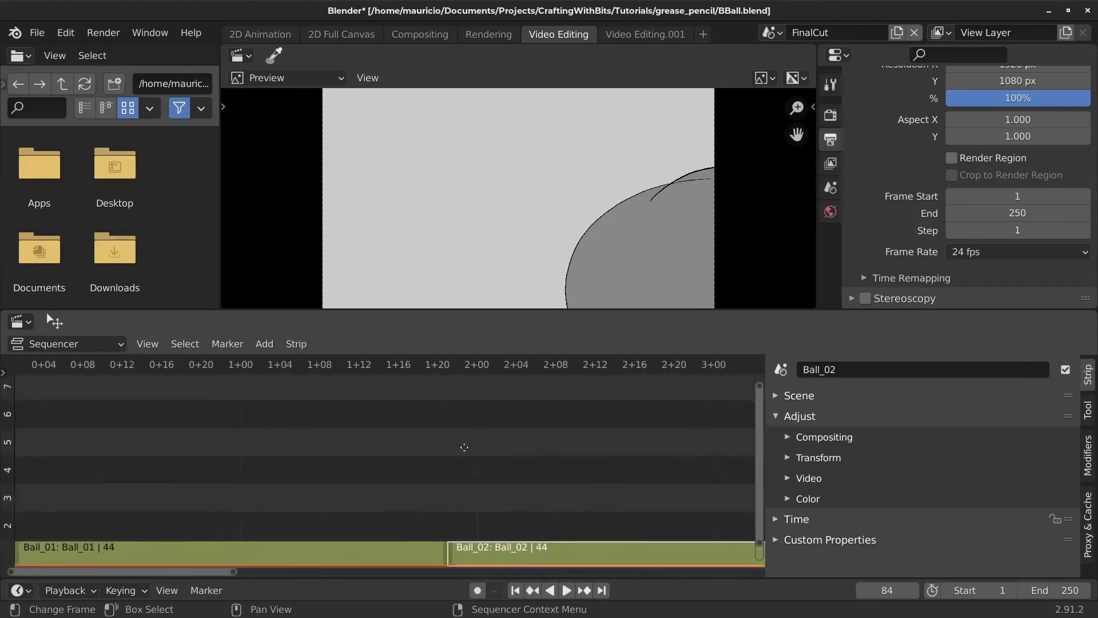
scroll(537, 427, "down", 5)
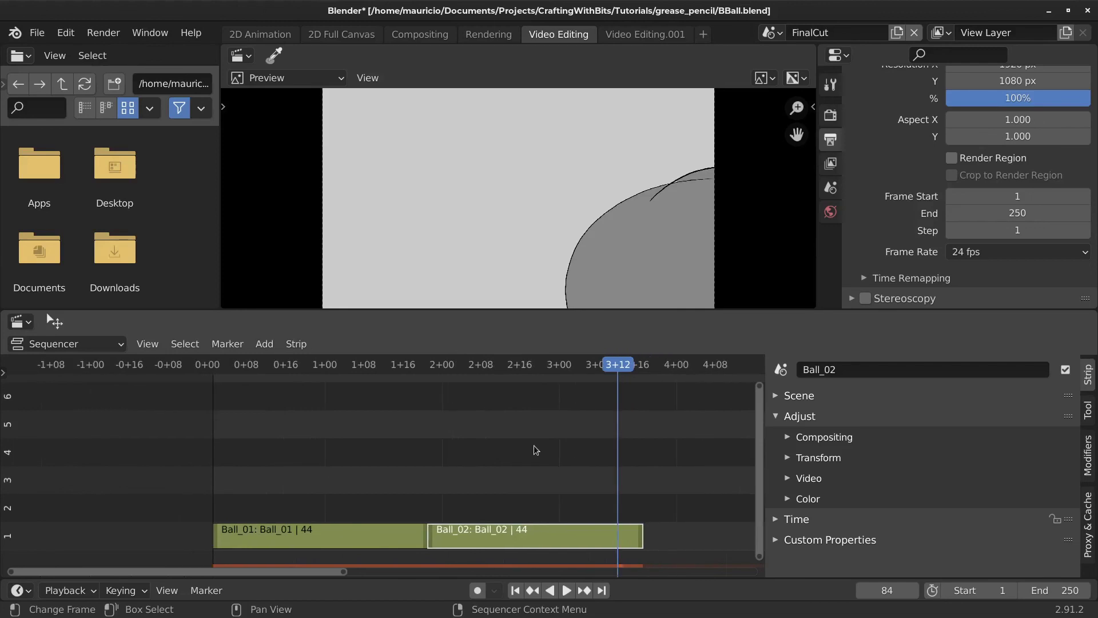
middle_click_drag(536, 451, 474, 409)
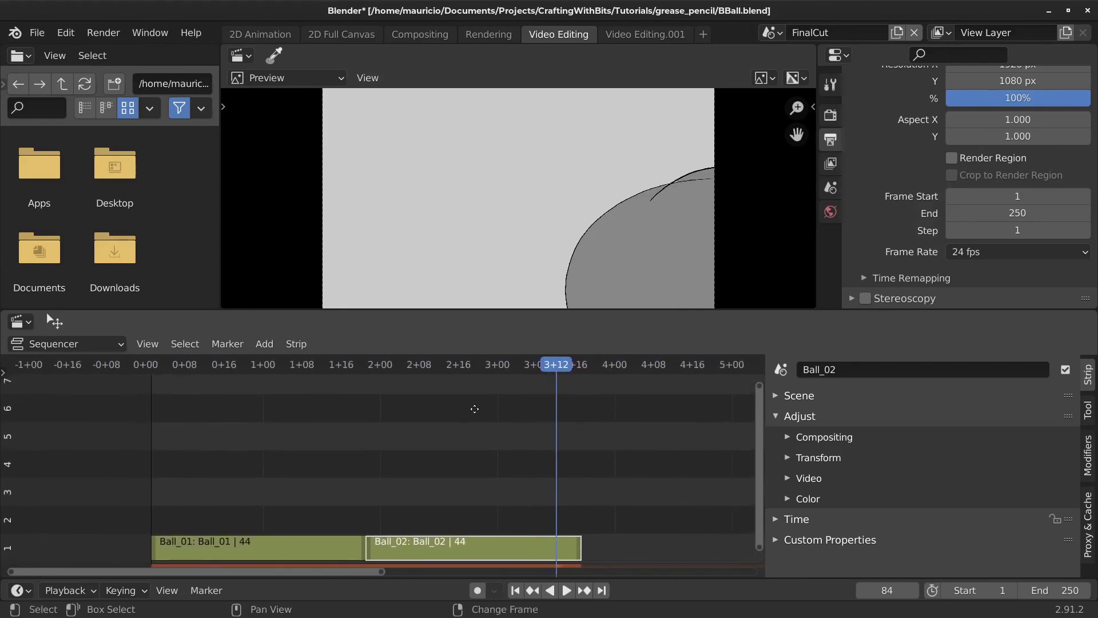
left_click_drag(381, 571, 471, 582)
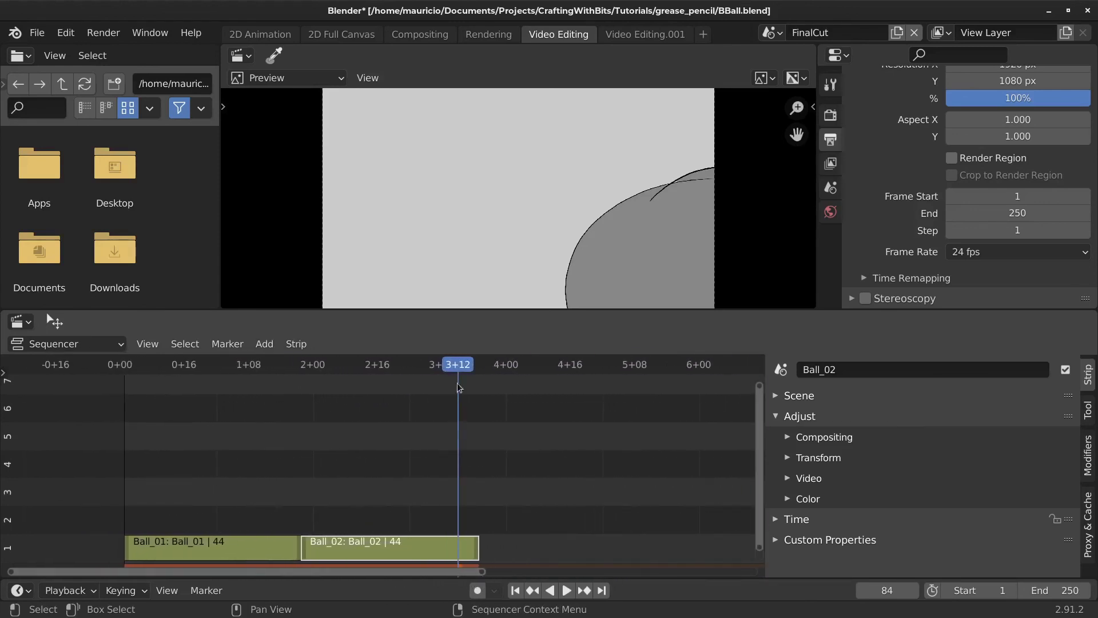
left_click_drag(459, 373, 261, 359)
key("space")
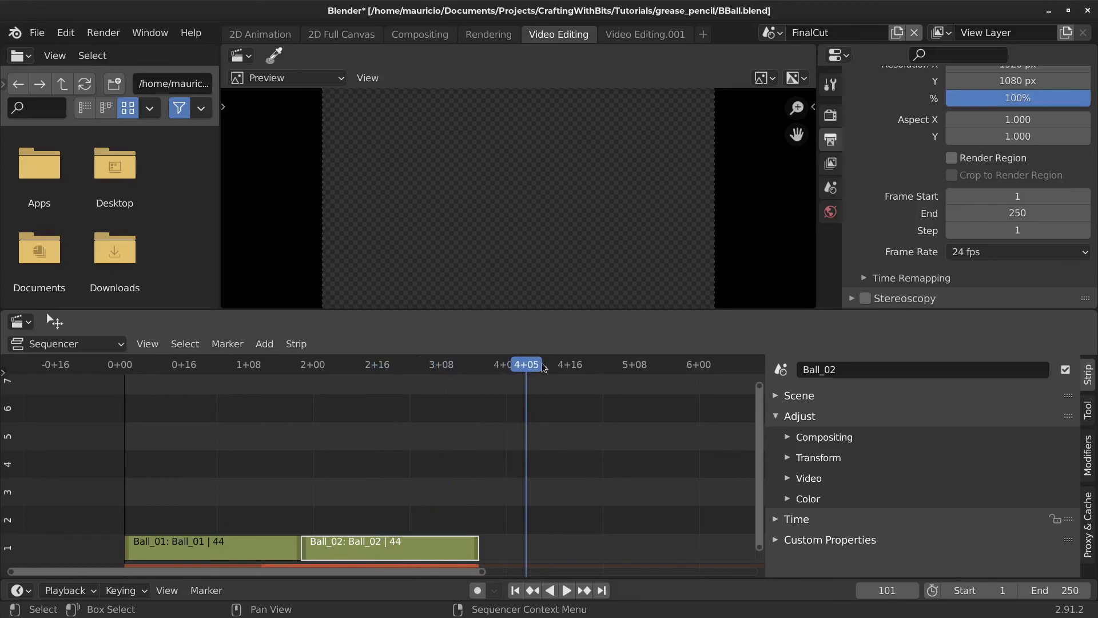
left_click_drag(213, 366, 479, 402)
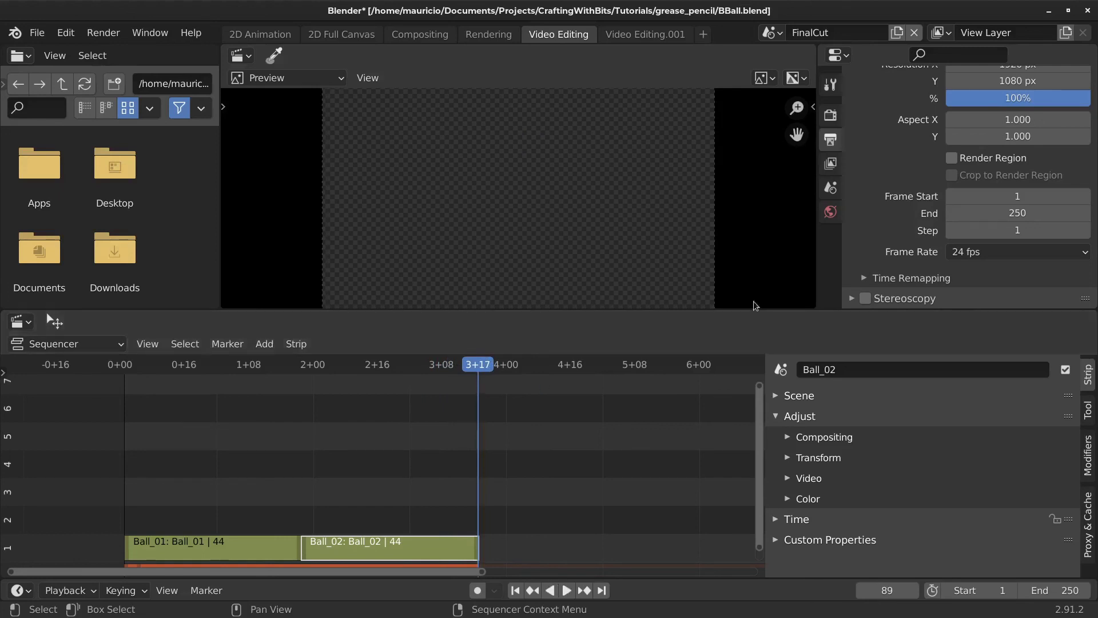
- Look through the FinalCut scene's tool, render, output, view layer, scene and world properties
scroll(888, 225, "up", 3)
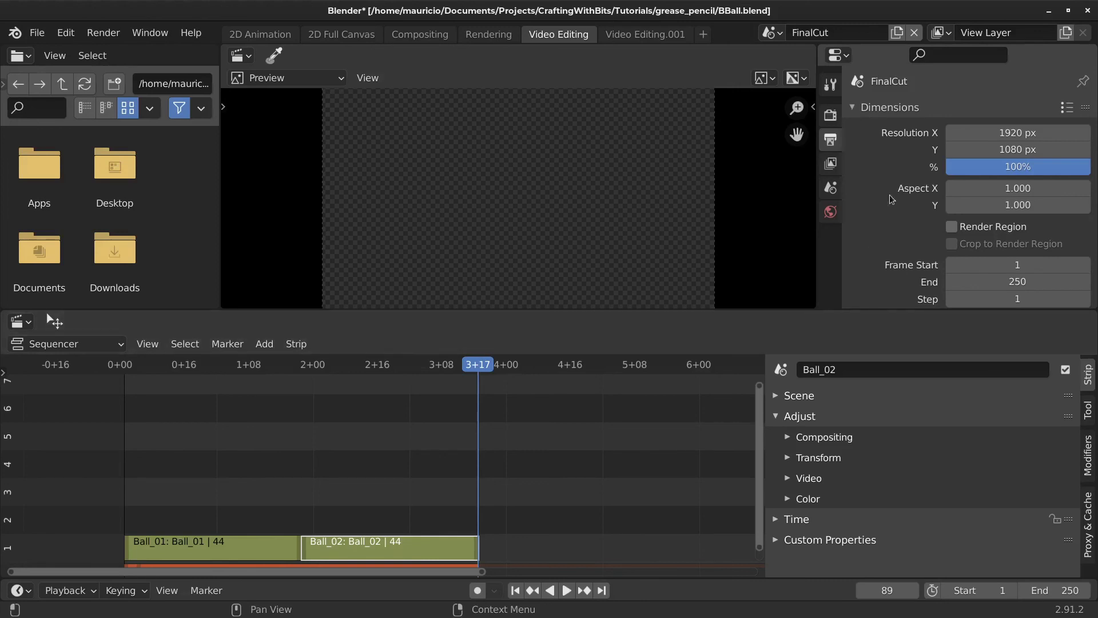
left_click(831, 115)
left_click(831, 85)
left_click(832, 116)
left_click(830, 139)
left_click(831, 163)
left_click(831, 187)
left_click(833, 212)
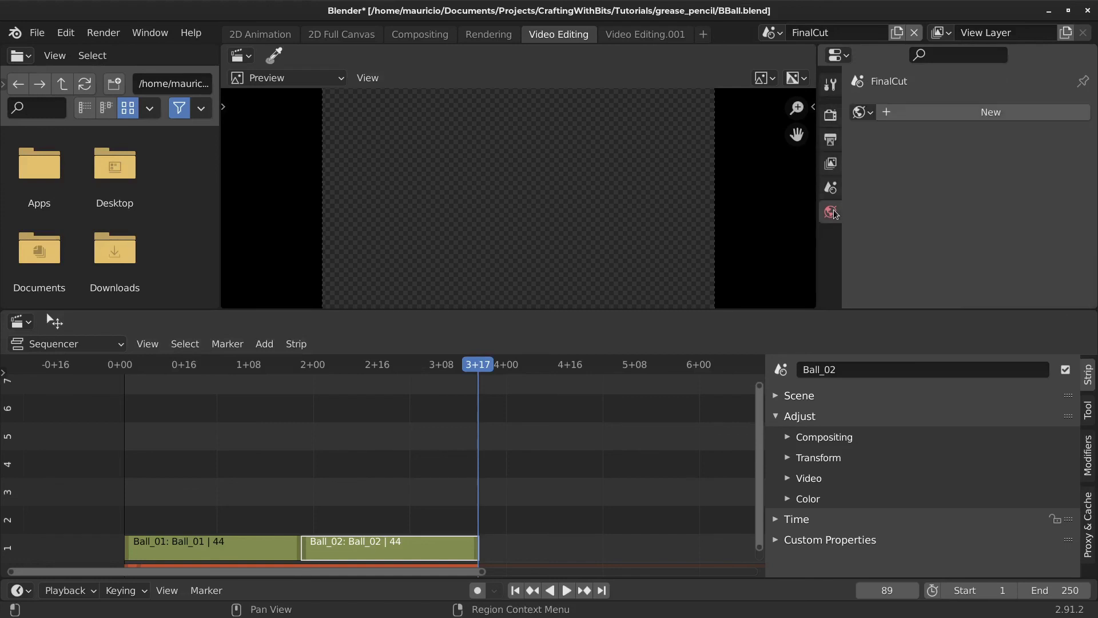
- Set the FinalCut scene's Eevee render sampling to 16 samples
left_click(830, 115)
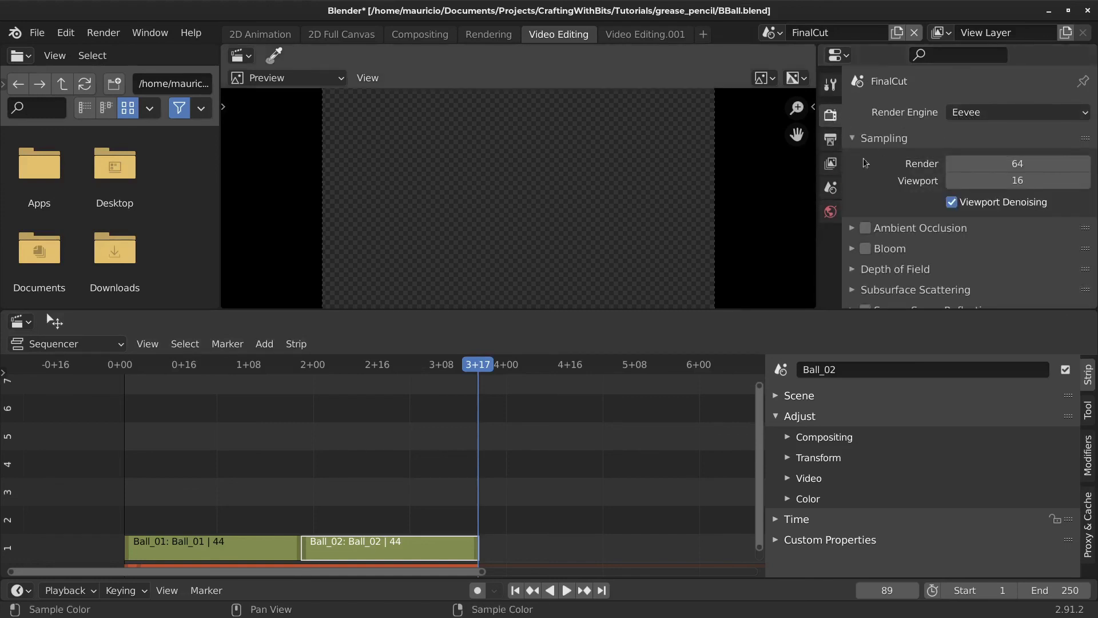
left_click(999, 163)
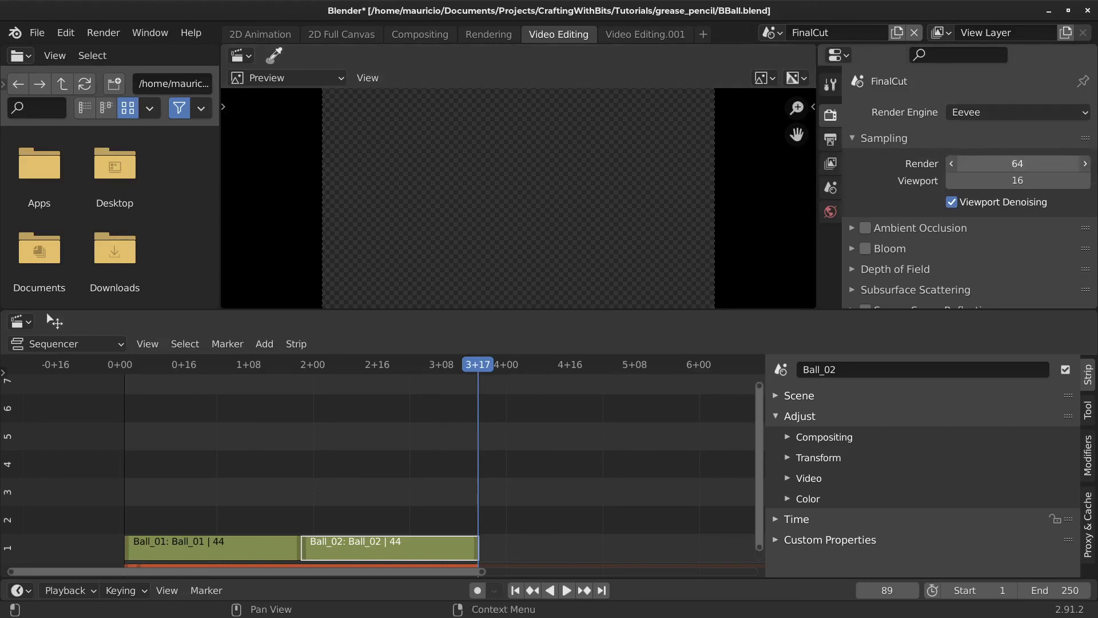
type("1")
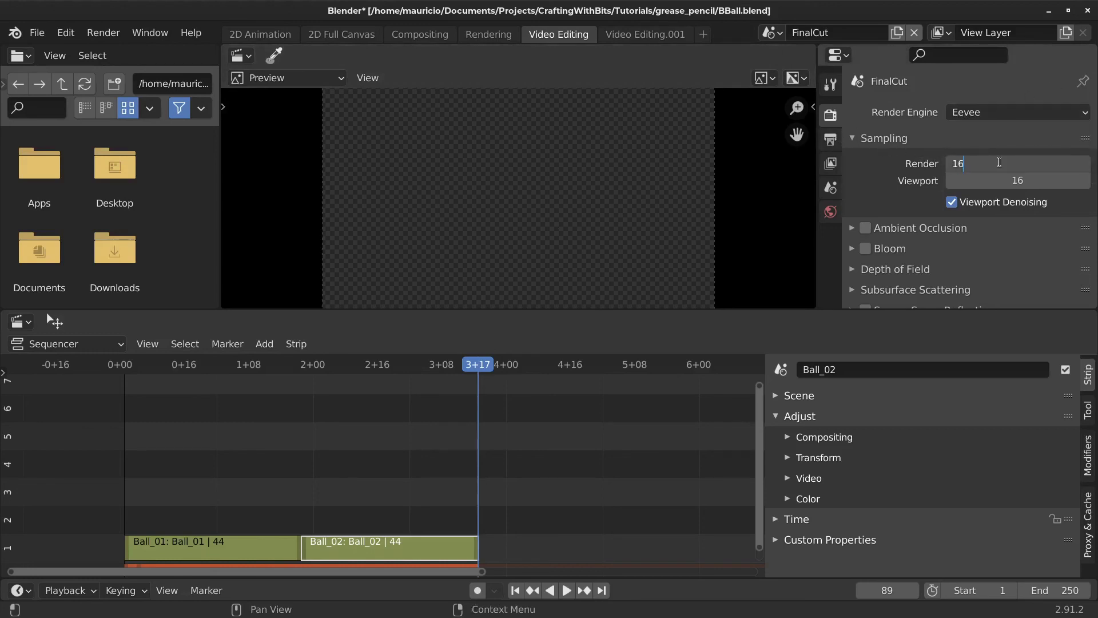
key("Return")
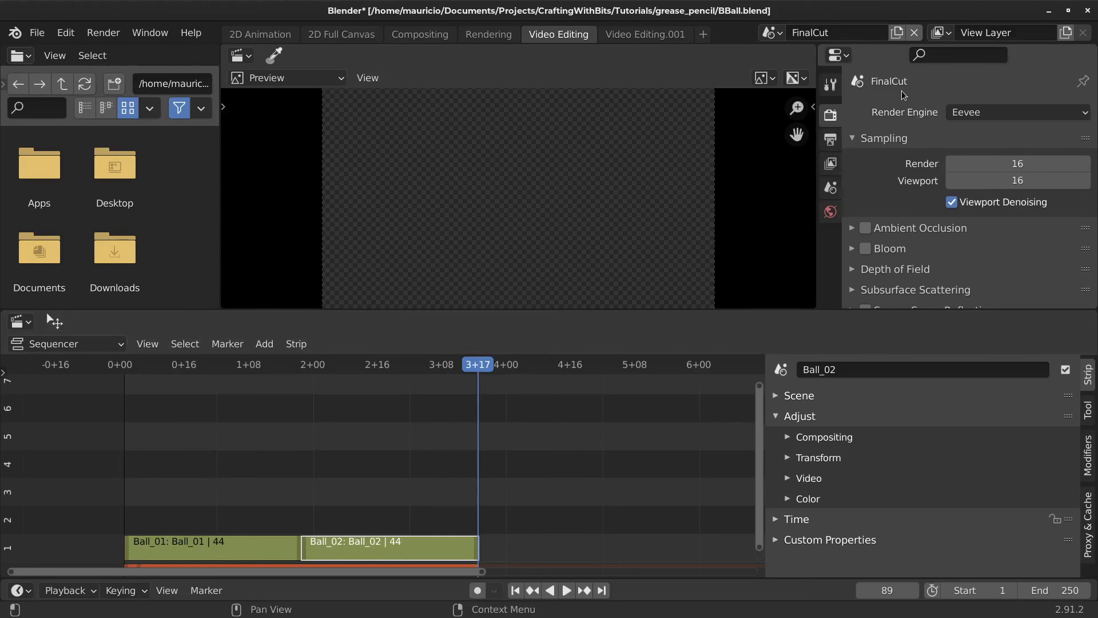
- Try an output resolution scale of 20% for the FinalCut scene and restore it to 100%
left_click(831, 142)
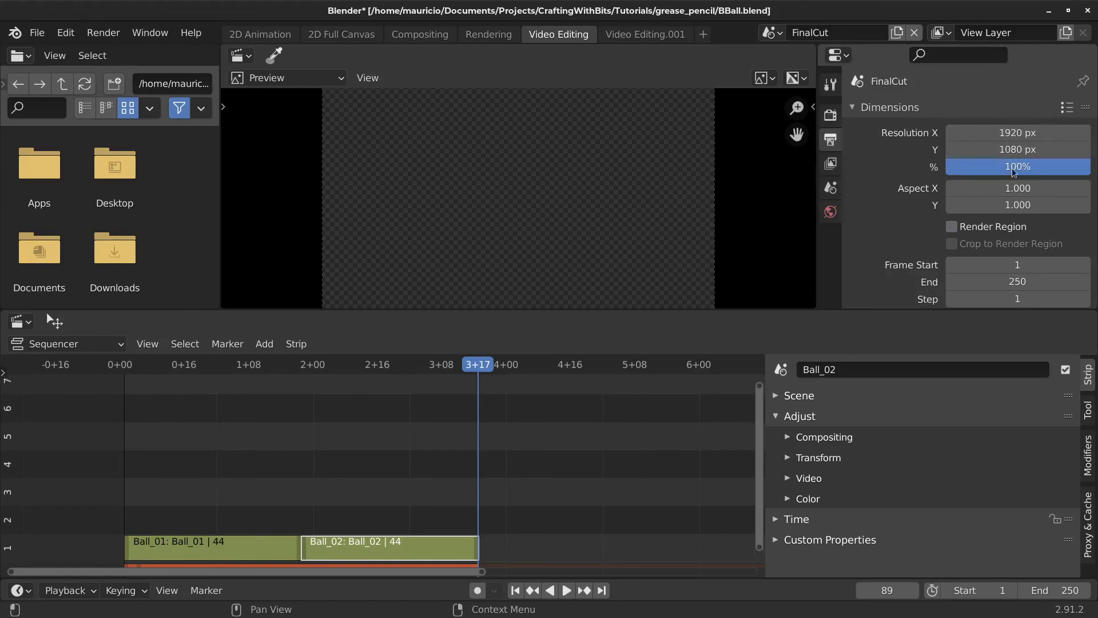
left_click_drag(1014, 172, 899, 172)
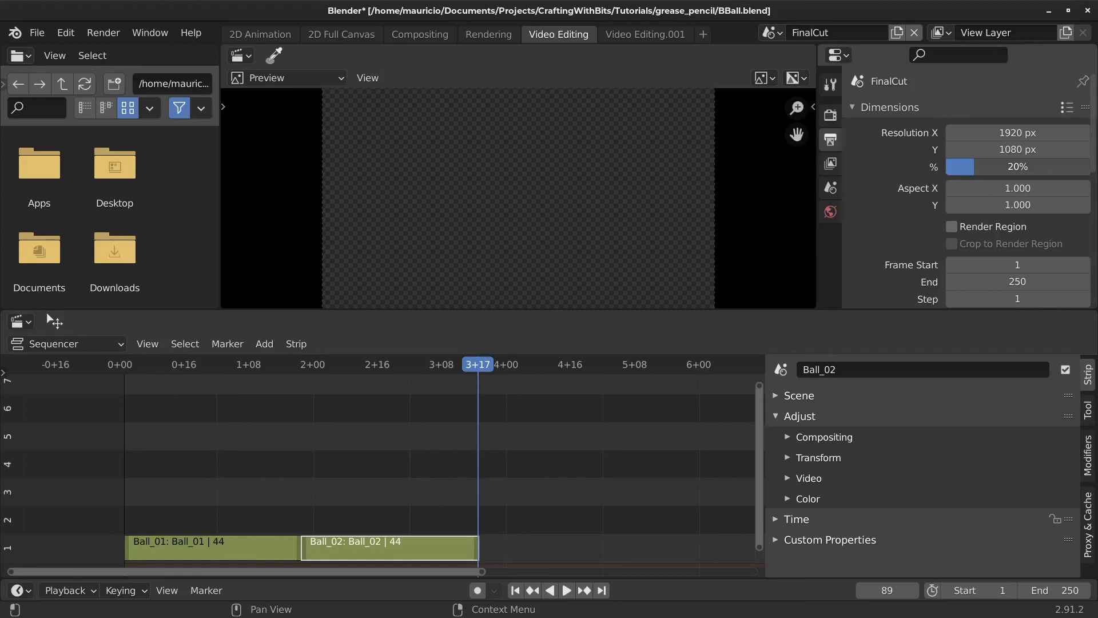
left_click_drag(974, 166, 1039, 173)
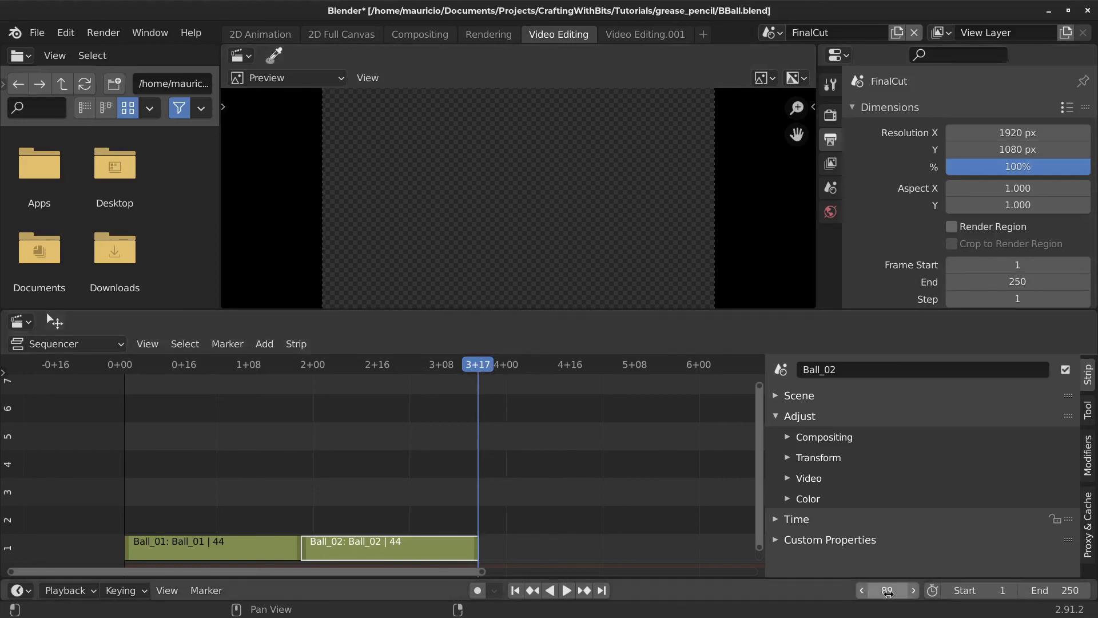
- Set the FinalCut scene's end frame to 90
left_click(1069, 591)
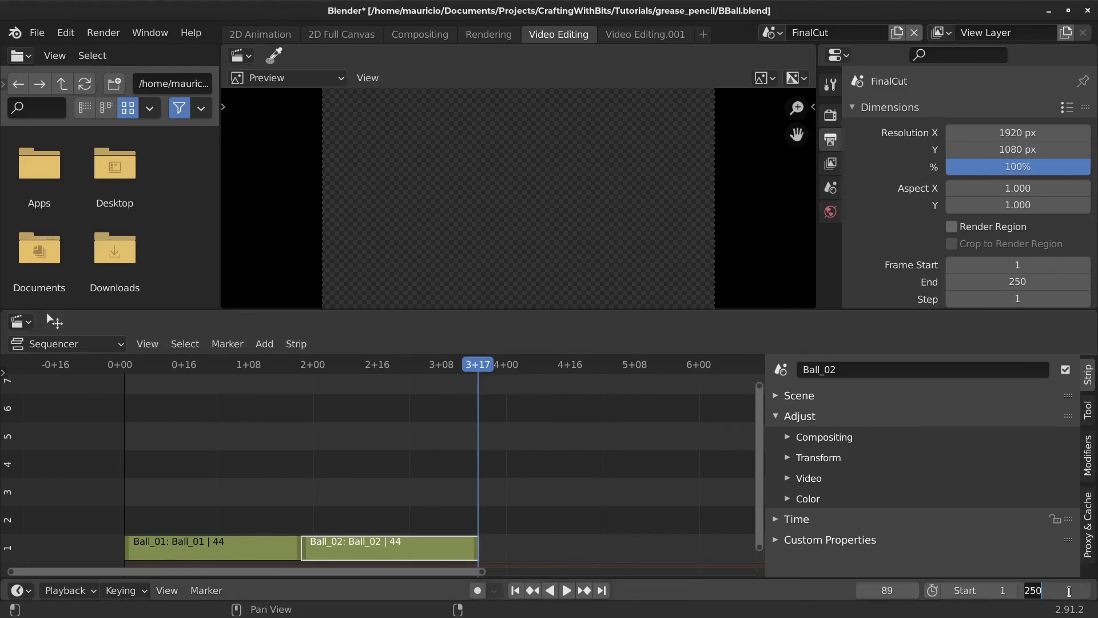
type("90")
key("Return")
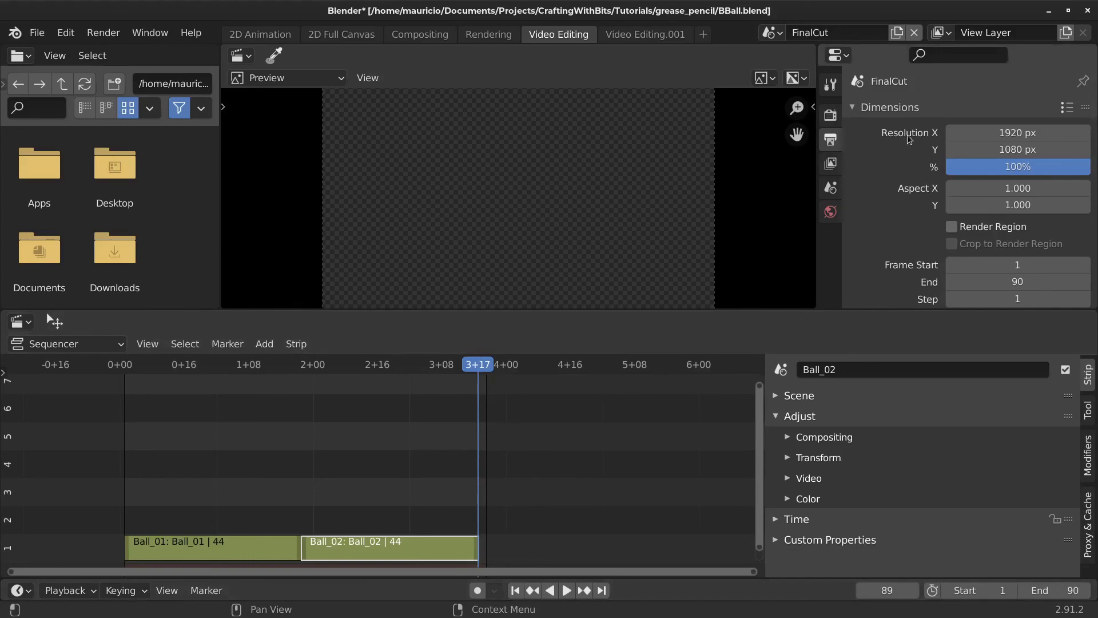
- Change the FinalCut scene's output file format to FFmpeg video
scroll(901, 207, "down", 5)
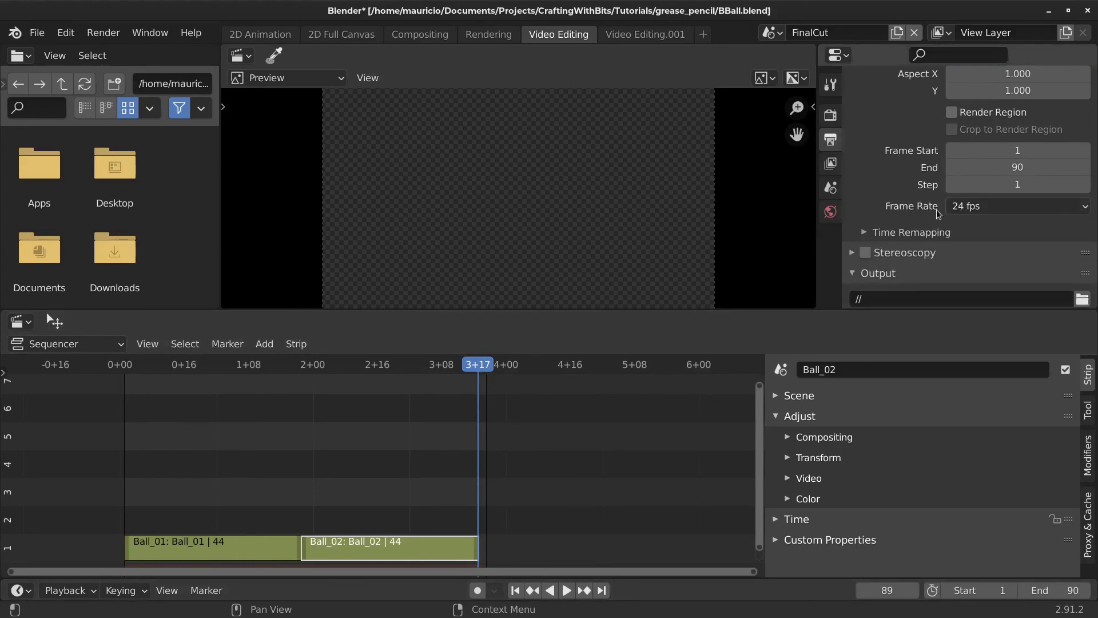
scroll(903, 203, "down", 3)
scroll(903, 204, "down", 3)
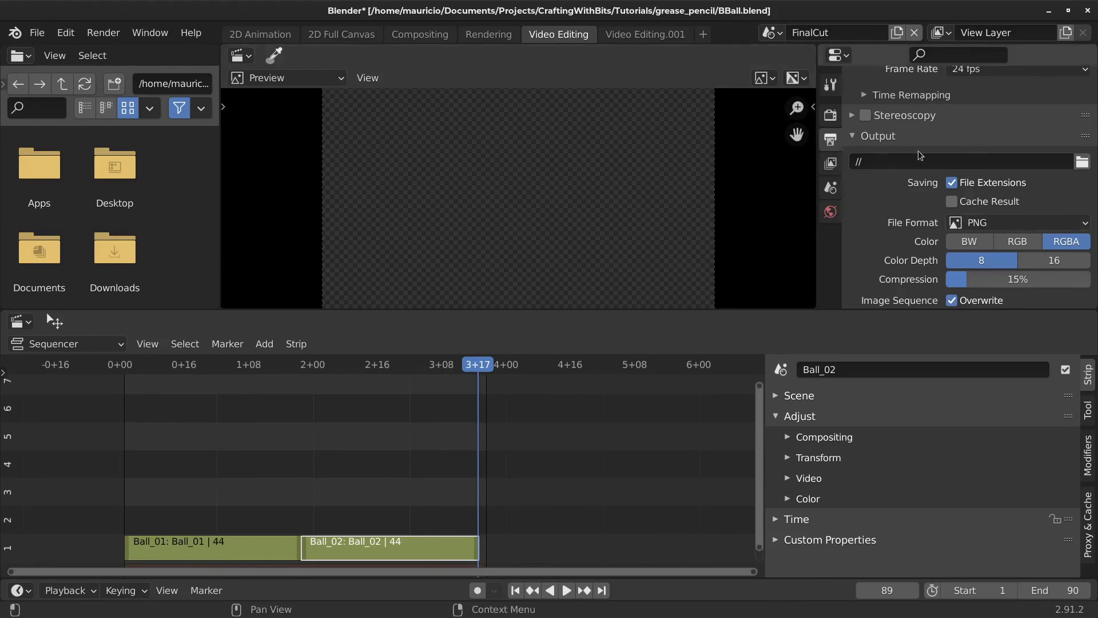
scroll(922, 193, "down", 1)
left_click(971, 200)
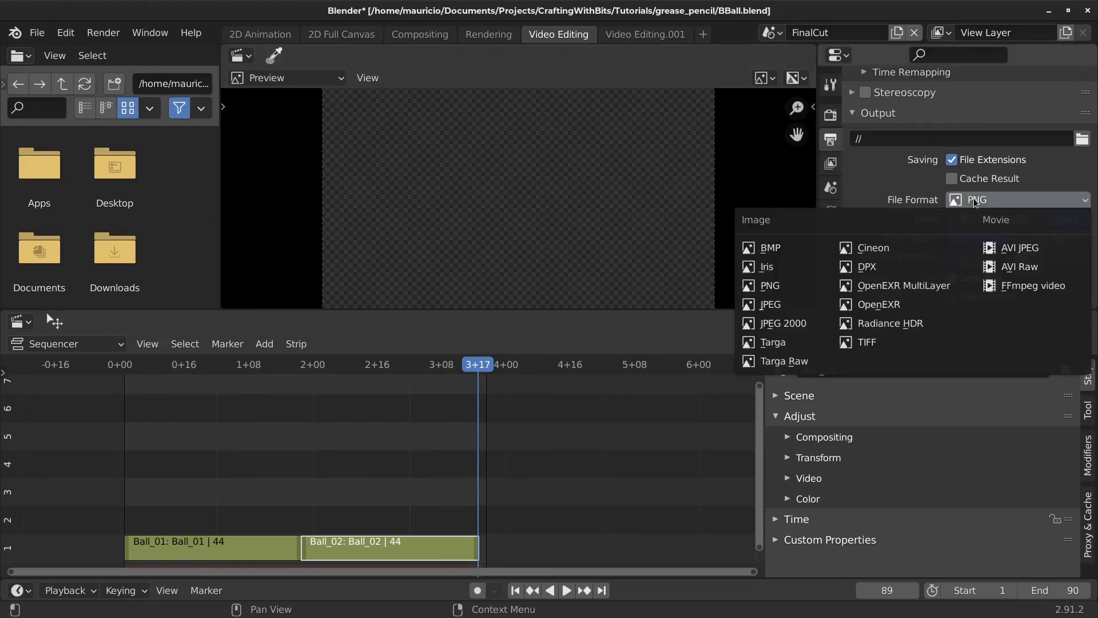
left_click(1022, 286)
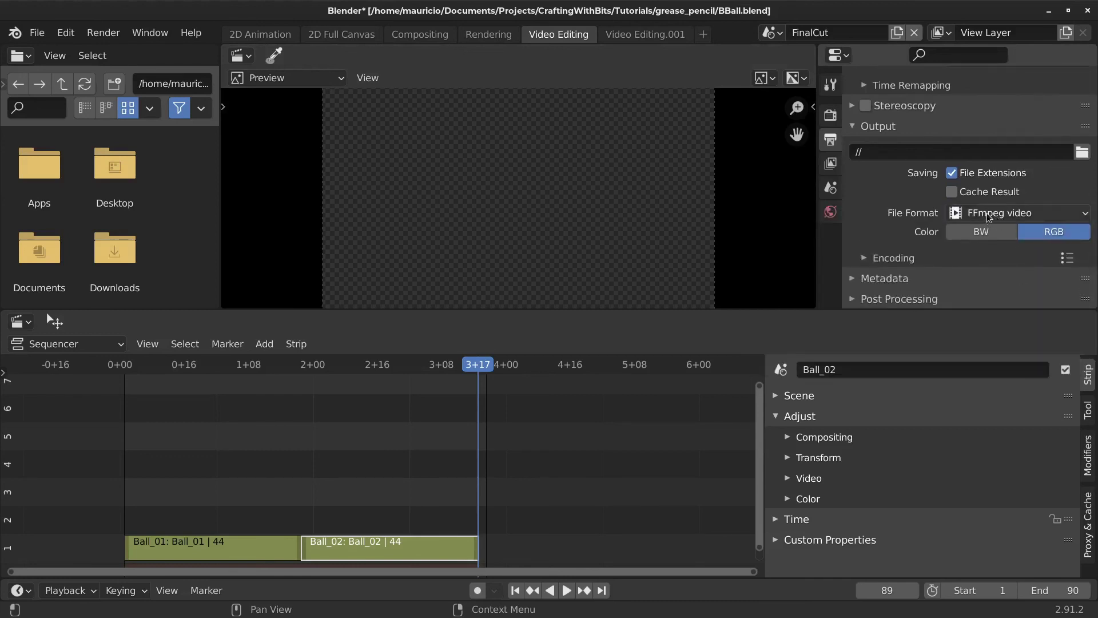
- Expand the Encoding settings and review the container, video codec and quality options along with the output dimensions and frame range
left_click(903, 259)
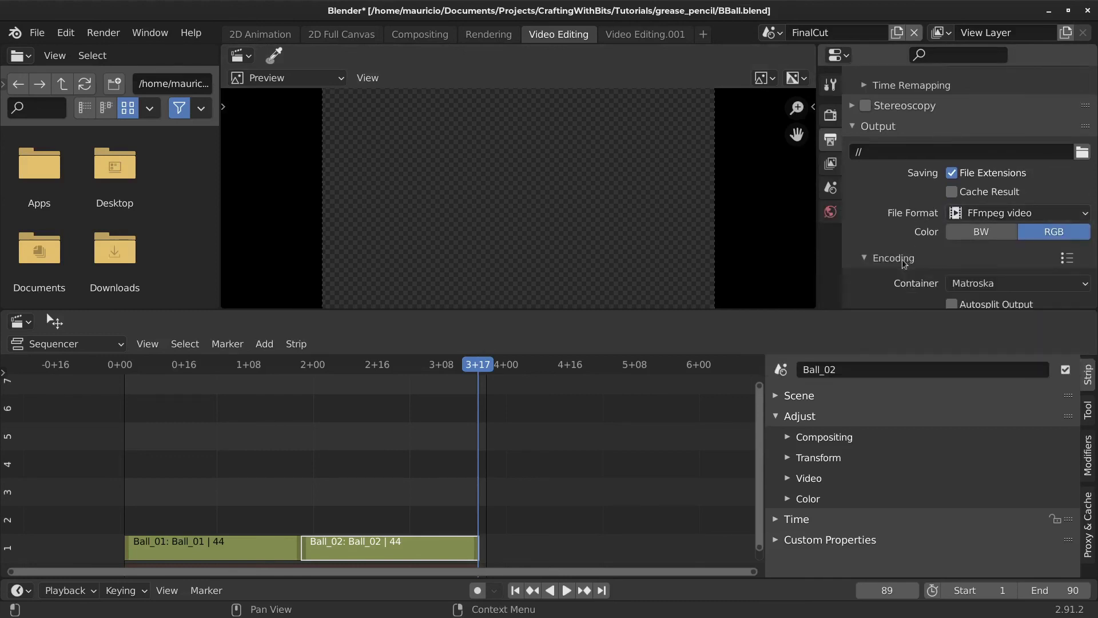
scroll(904, 262, "down", 3)
scroll(971, 229, "down", 2)
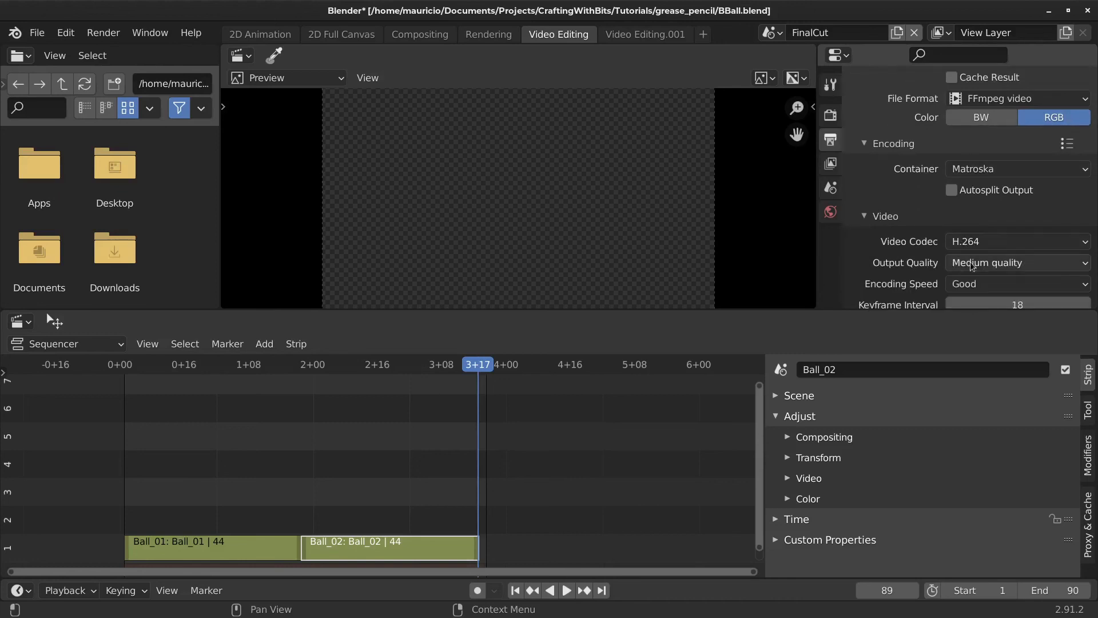
scroll(972, 263, "down", 2)
scroll(976, 233, "up", 3)
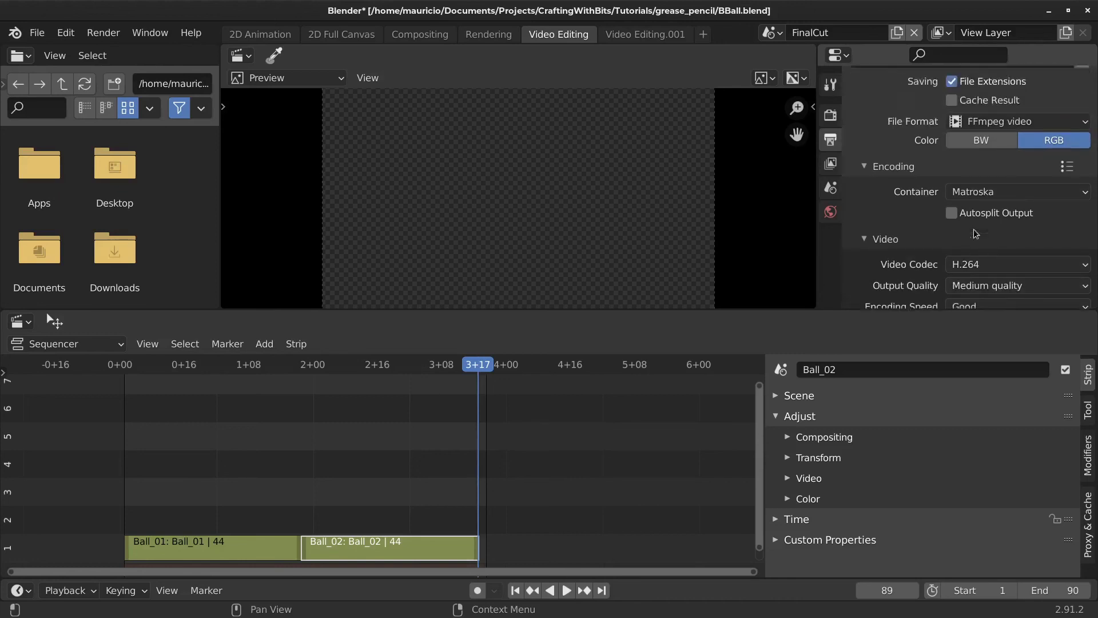
scroll(976, 234, "up", 10)
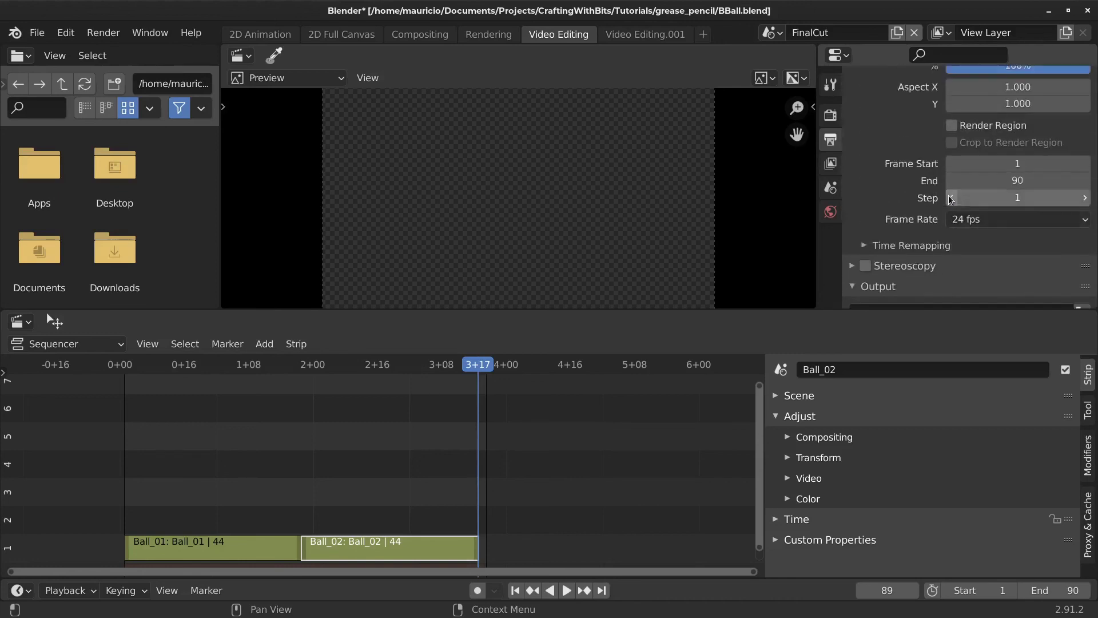
scroll(950, 199, "up", 5)
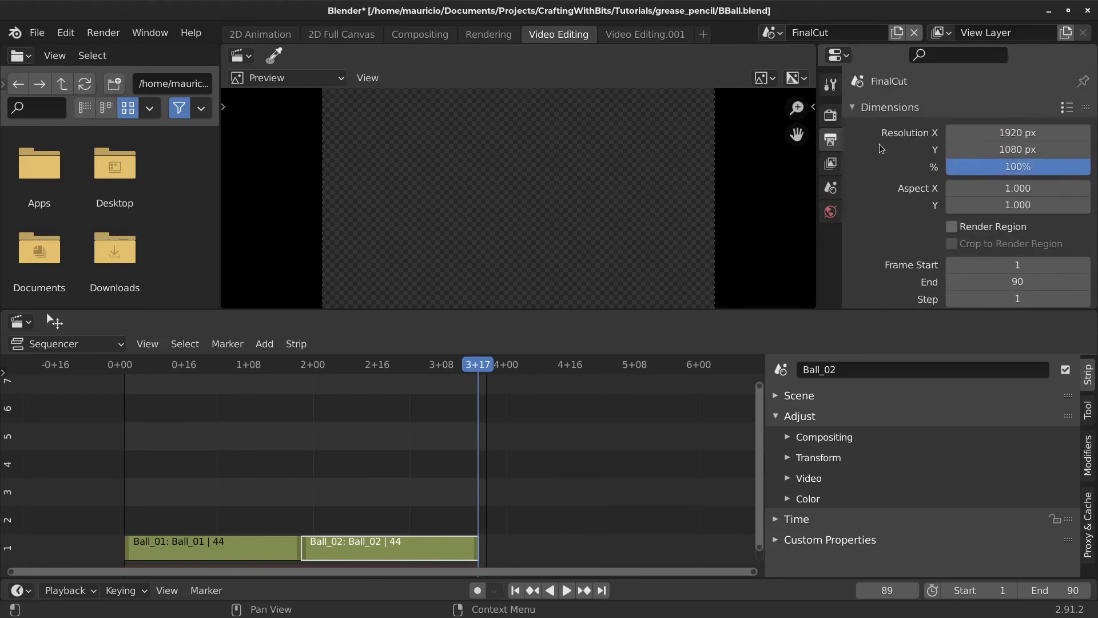
scroll(881, 149, "down", 7)
scroll(900, 197, "down", 6)
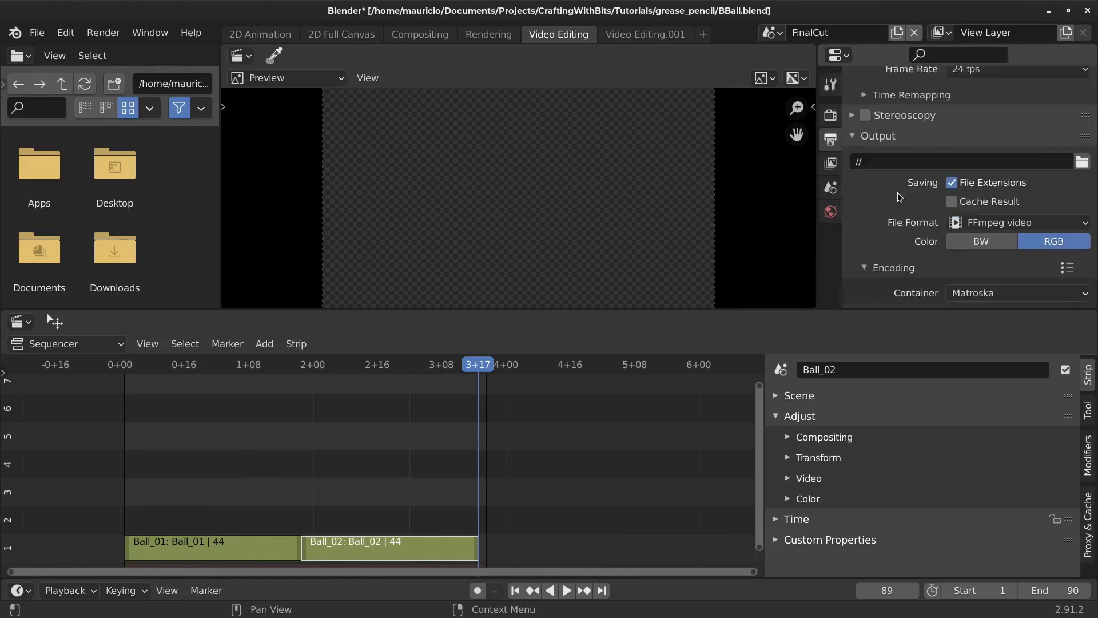
scroll(968, 228, "down", 2)
scroll(969, 228, "down", 4)
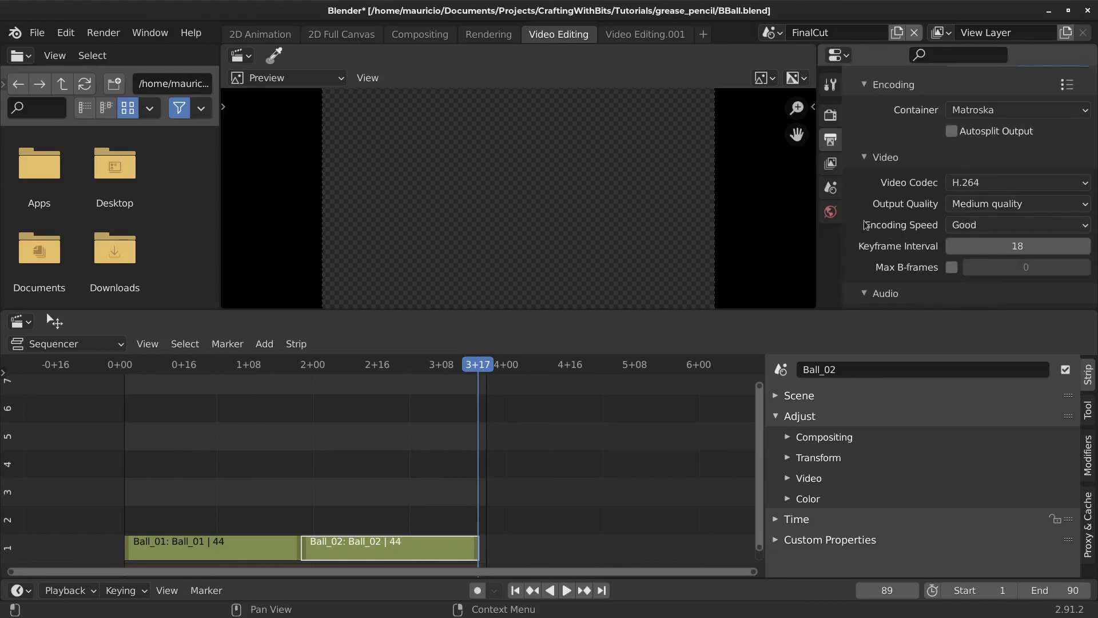
- Render the FinalCut scene as an animation and fit the whole frame in the render view
left_click(107, 38)
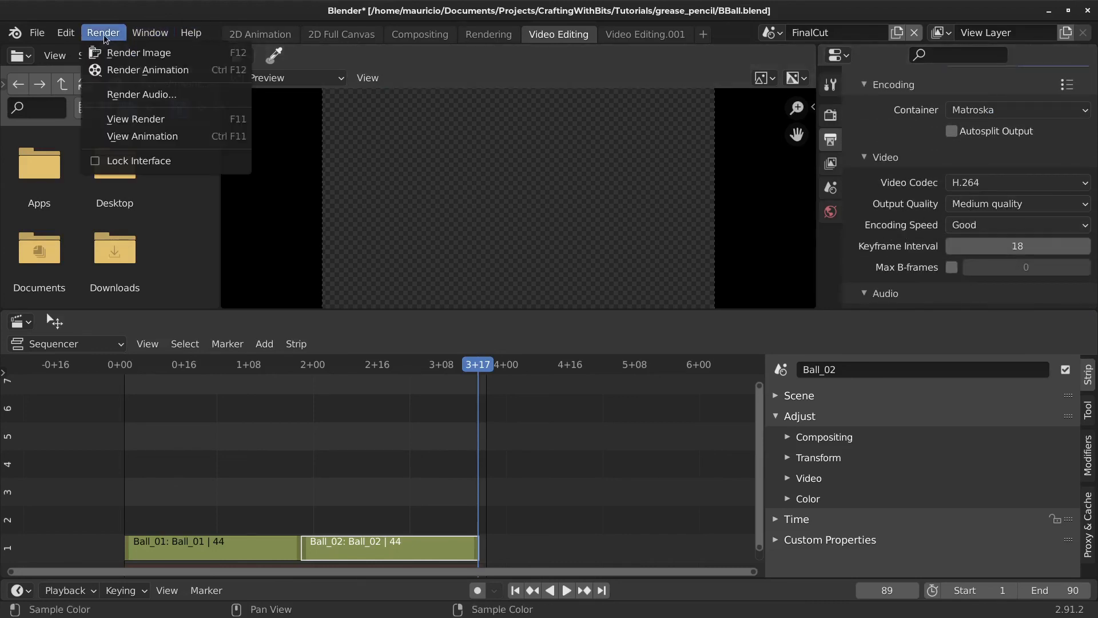
left_click(138, 71)
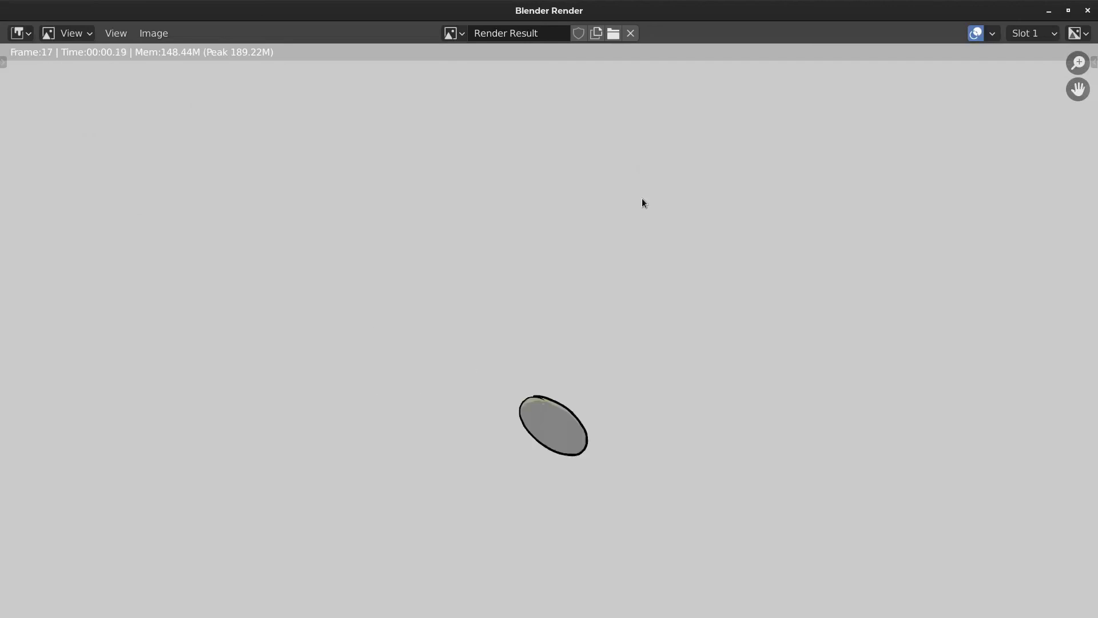
key("Home")
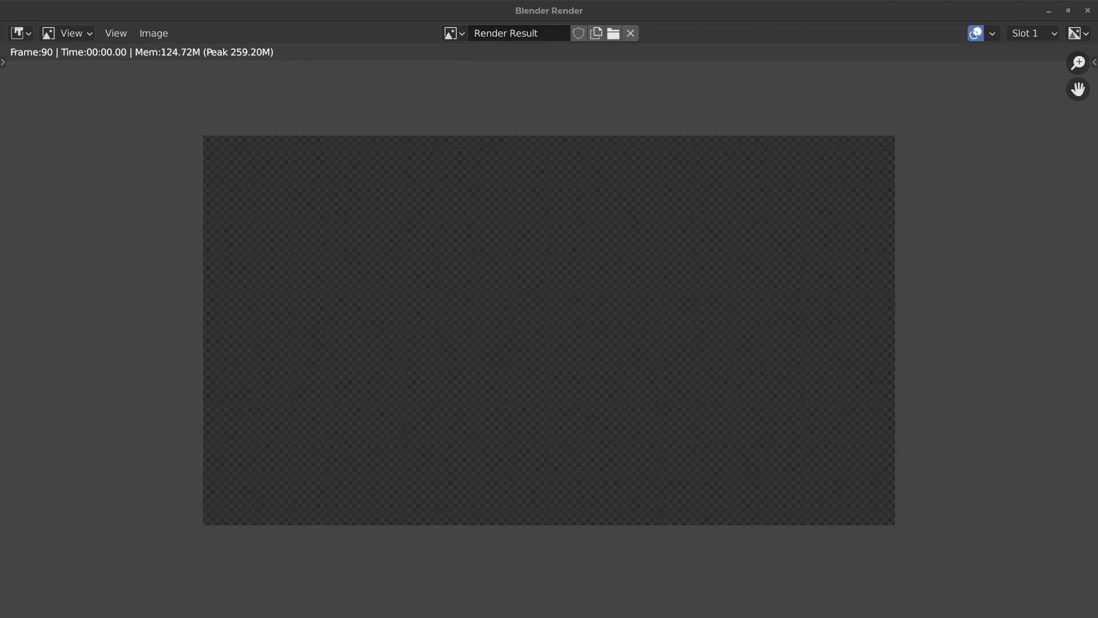
- Open the rendered 0001-0090.mkv from the grease_pencil folder in the file manager, watch it, and close the video player
left_click_drag(0, 401, 879, 121)
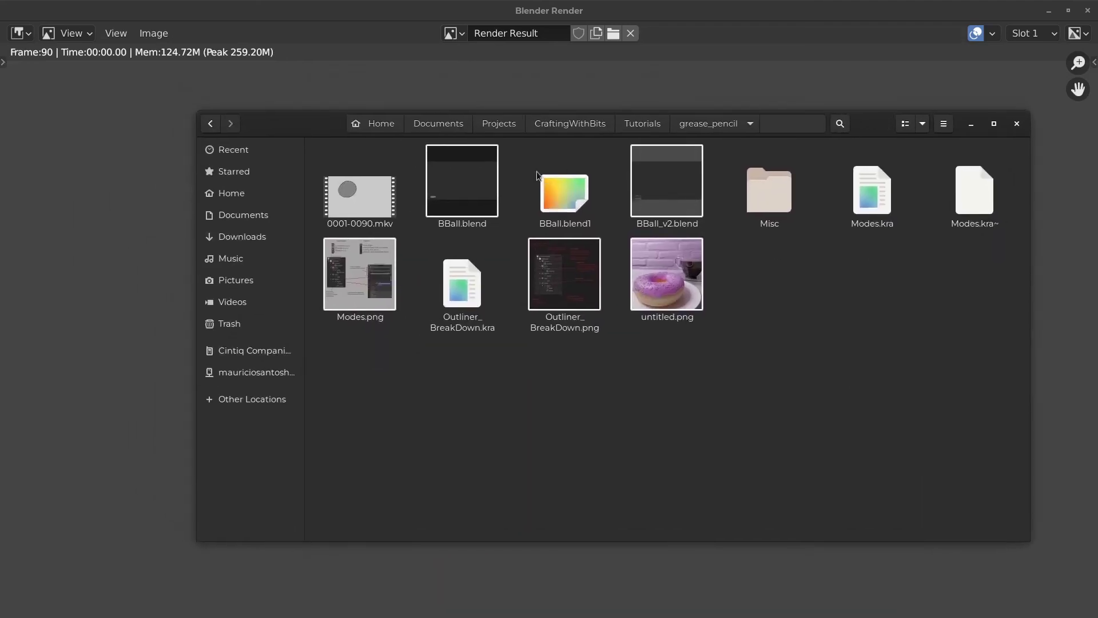
left_click(383, 204)
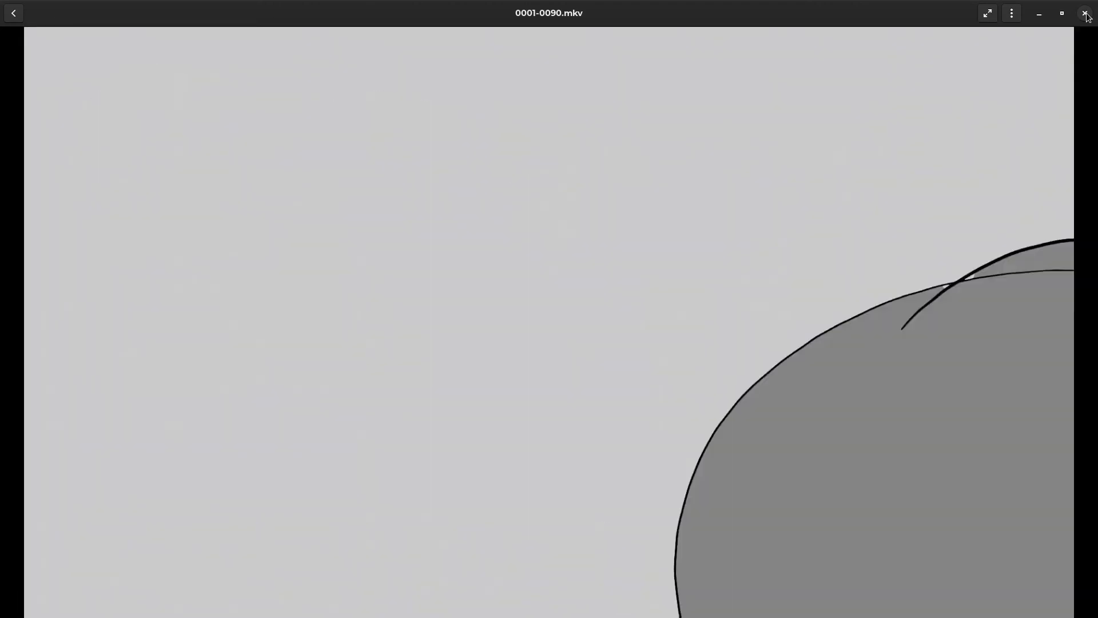
left_click(1087, 14)
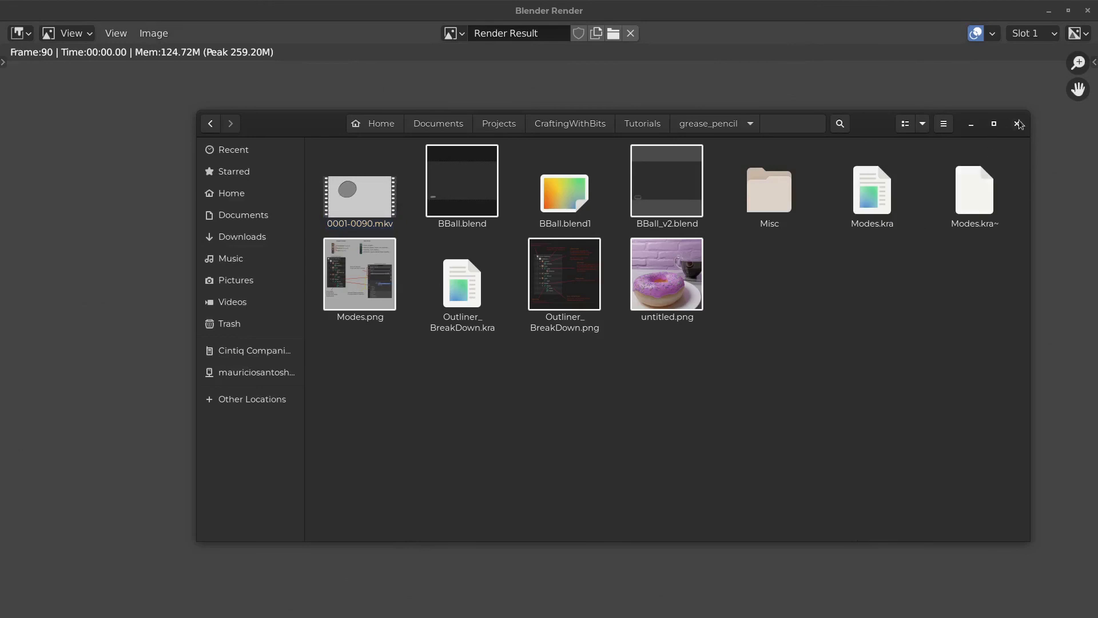
- Close the file manager and the render window, and change the FinalCut scene's encoding container to AVI
left_click(1018, 123)
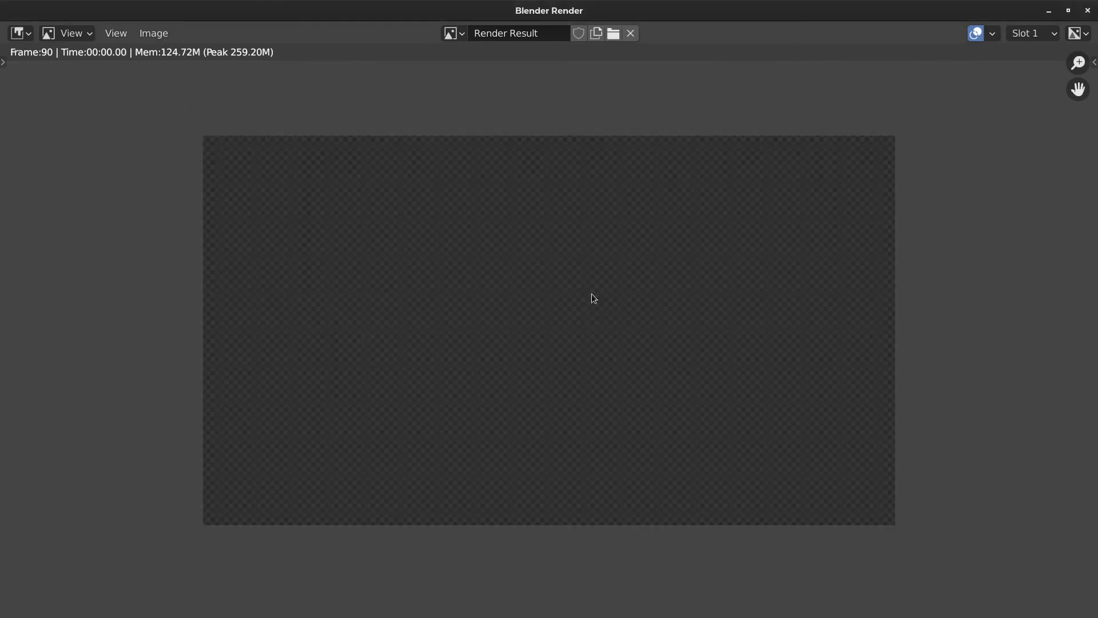
left_click(1087, 10)
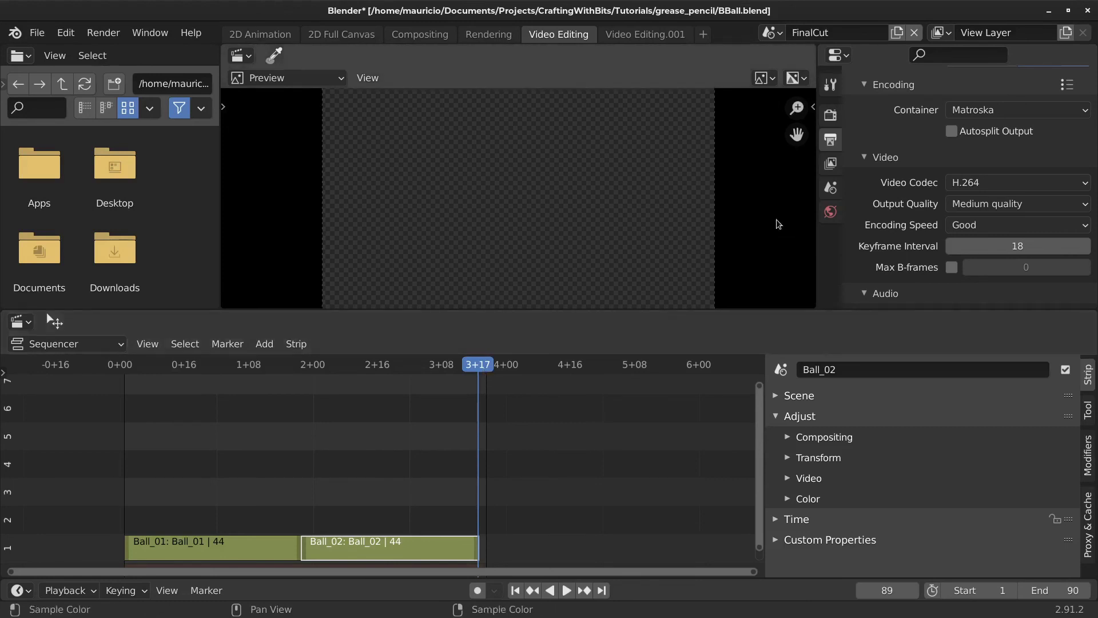
left_click(981, 110)
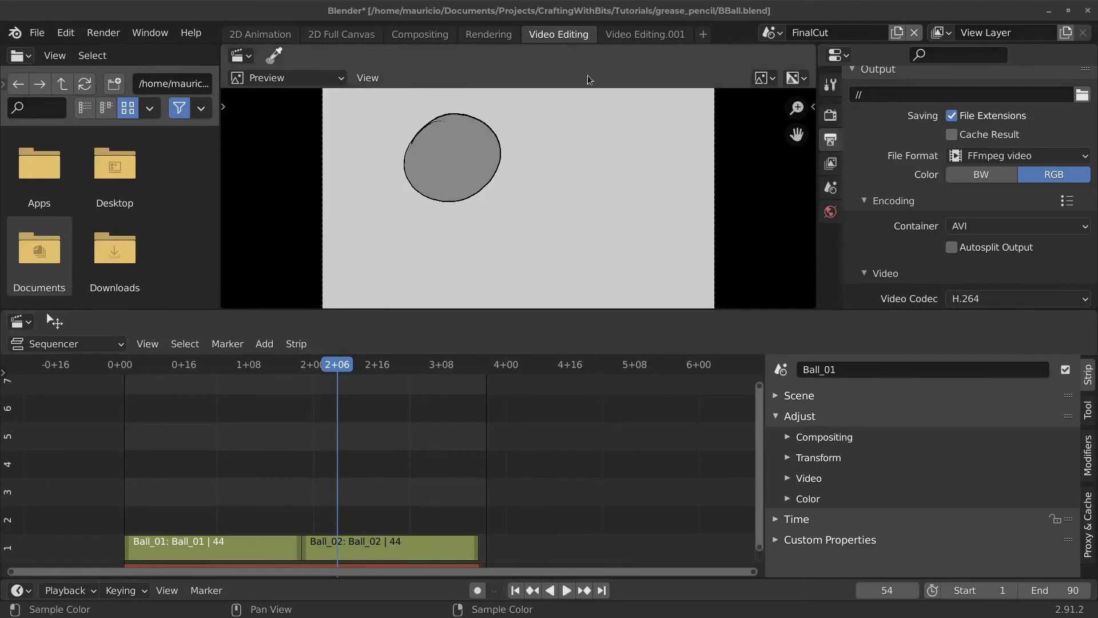
- View the Ball_01 scene in the 2D Animation workspace, and return to the FinalCut scene in the Video Editing workspace
left_click(771, 34)
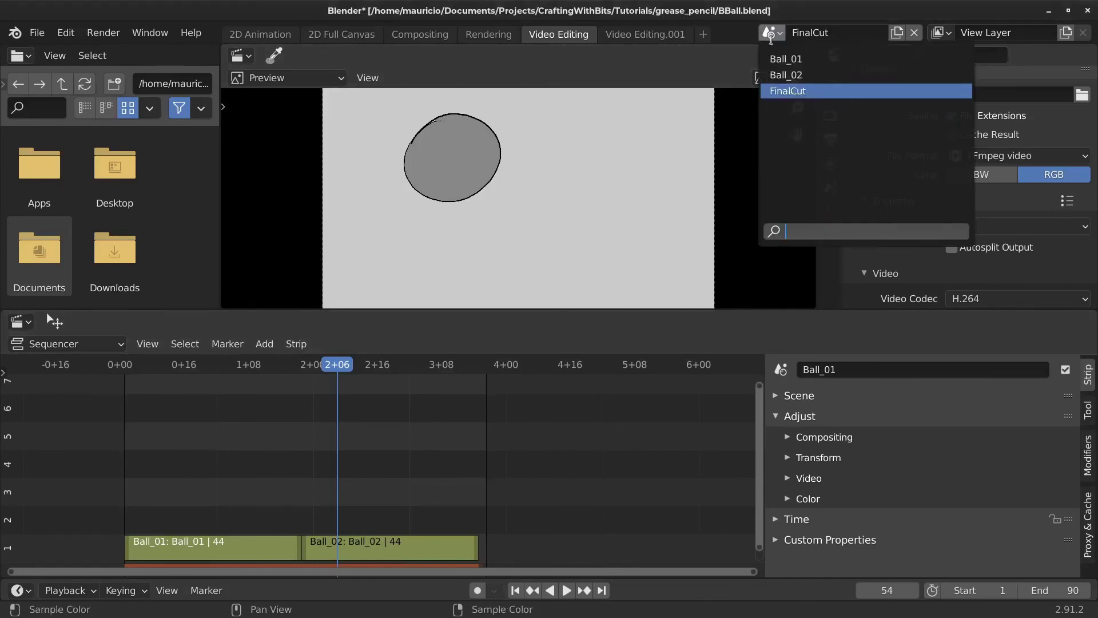
left_click(784, 59)
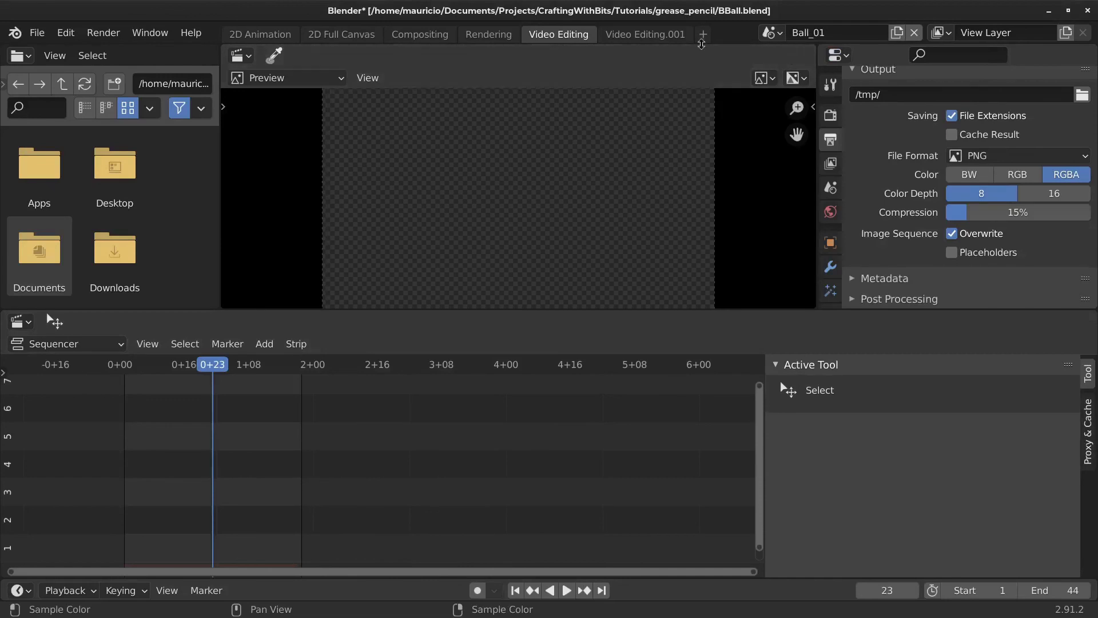
left_click(254, 38)
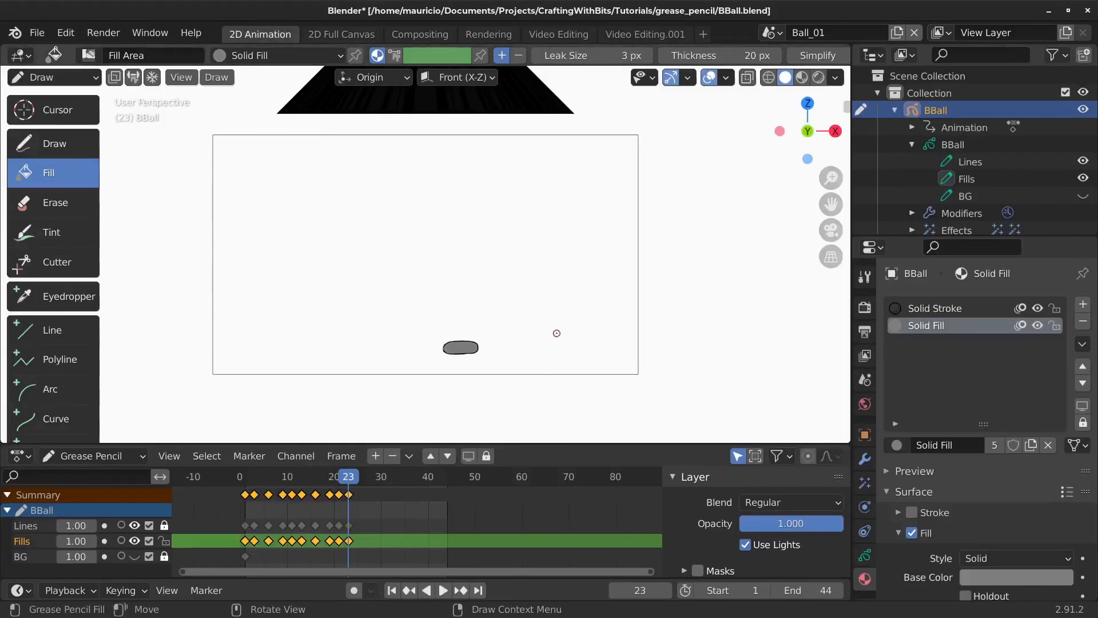
left_click(772, 32)
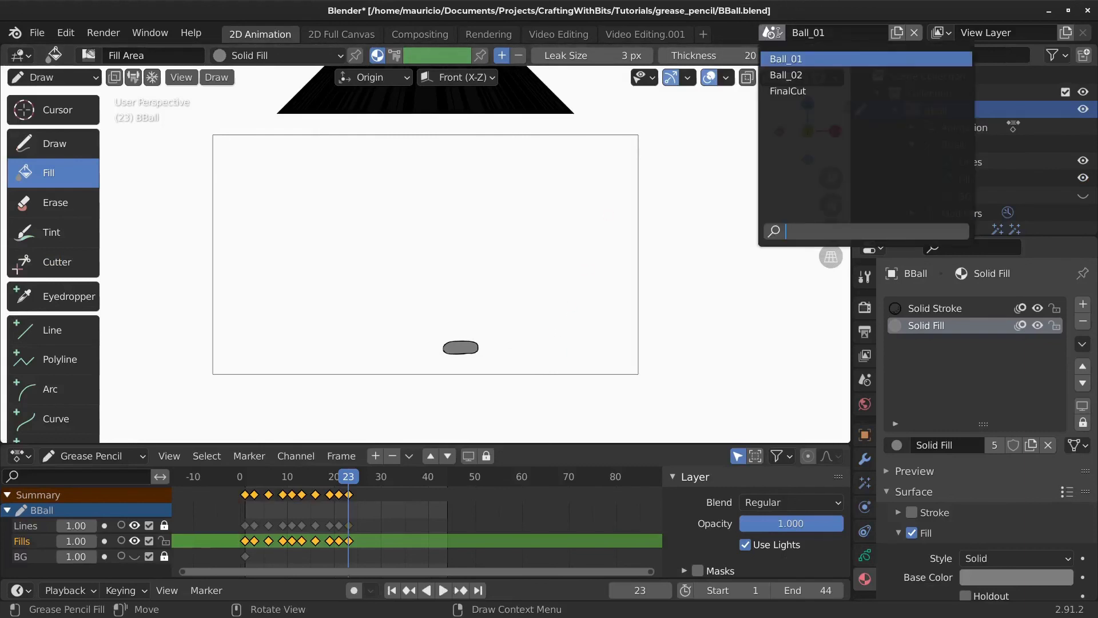
left_click(790, 91)
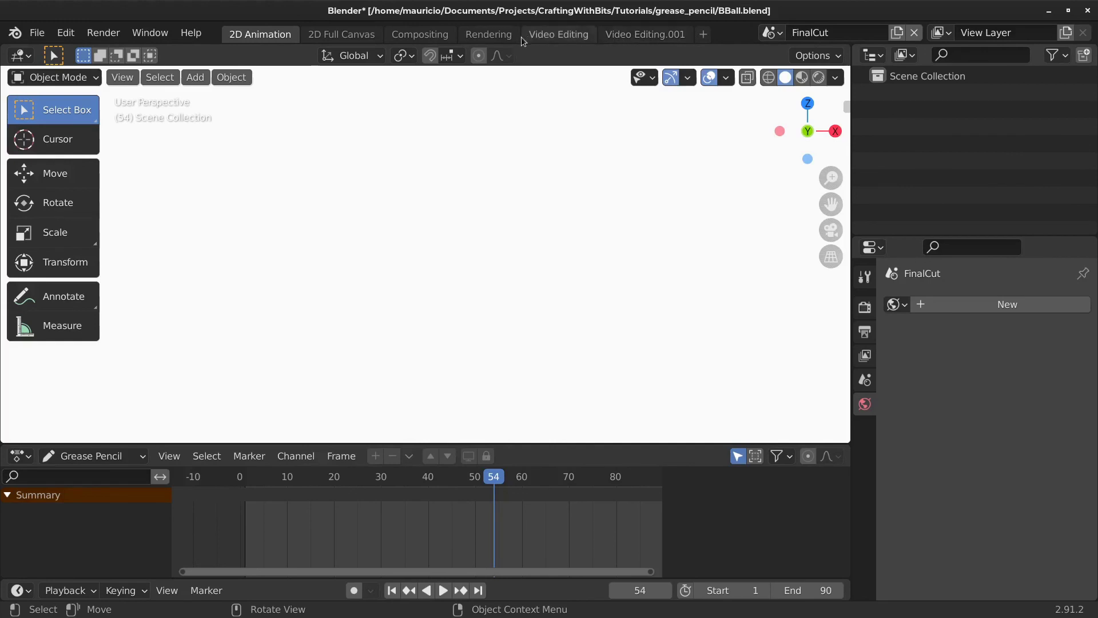
left_click(539, 36)
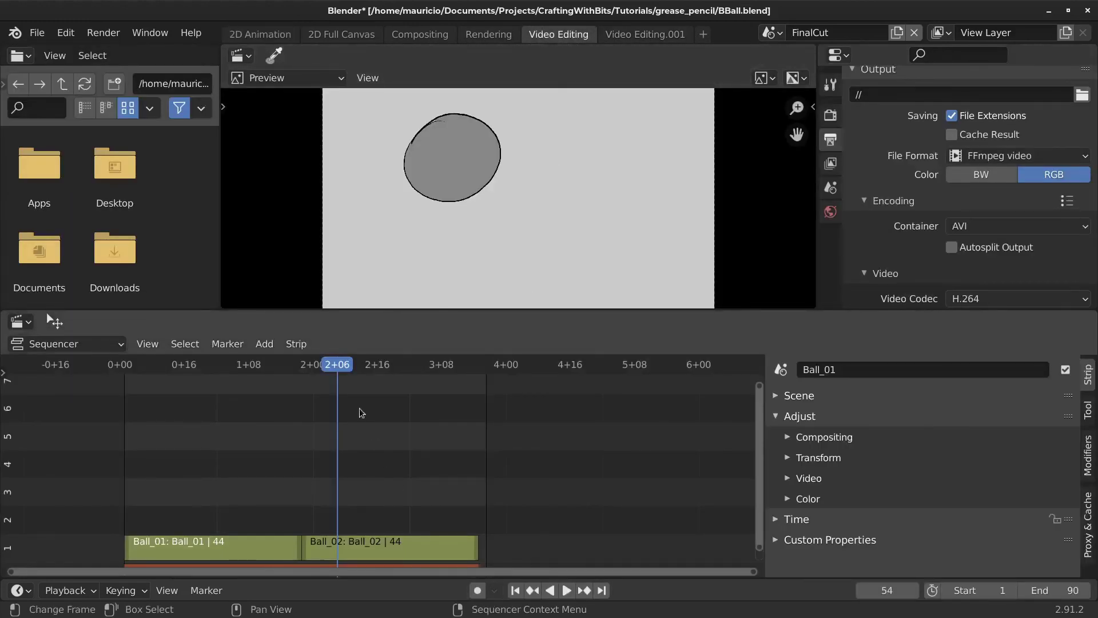
- Scrub and play back the FinalCut sequence across the Ball_01 and Ball_02 strips to review the edit, and stop the playback
key("space")
left_click_drag(343, 383, 237, 394)
key("space")
key("space")
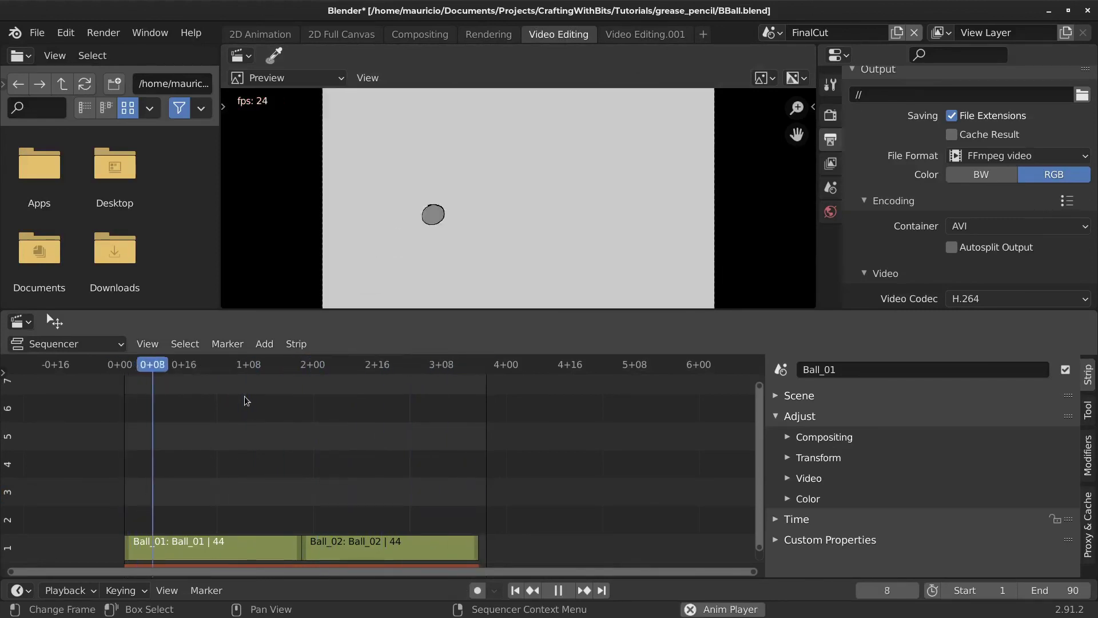
key("space")
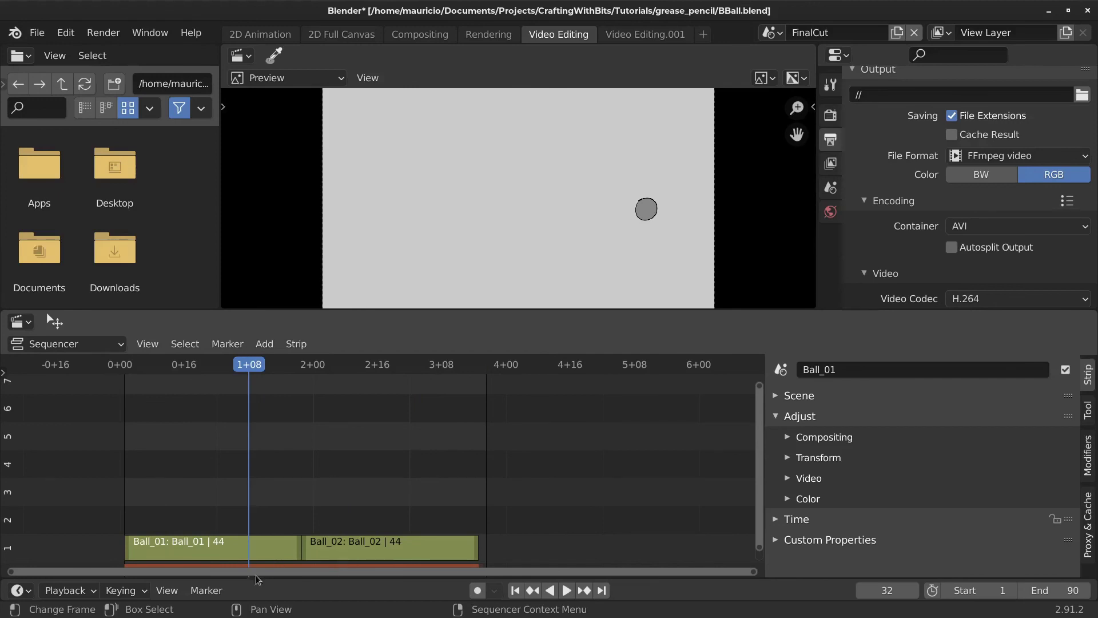
key("ctrl")
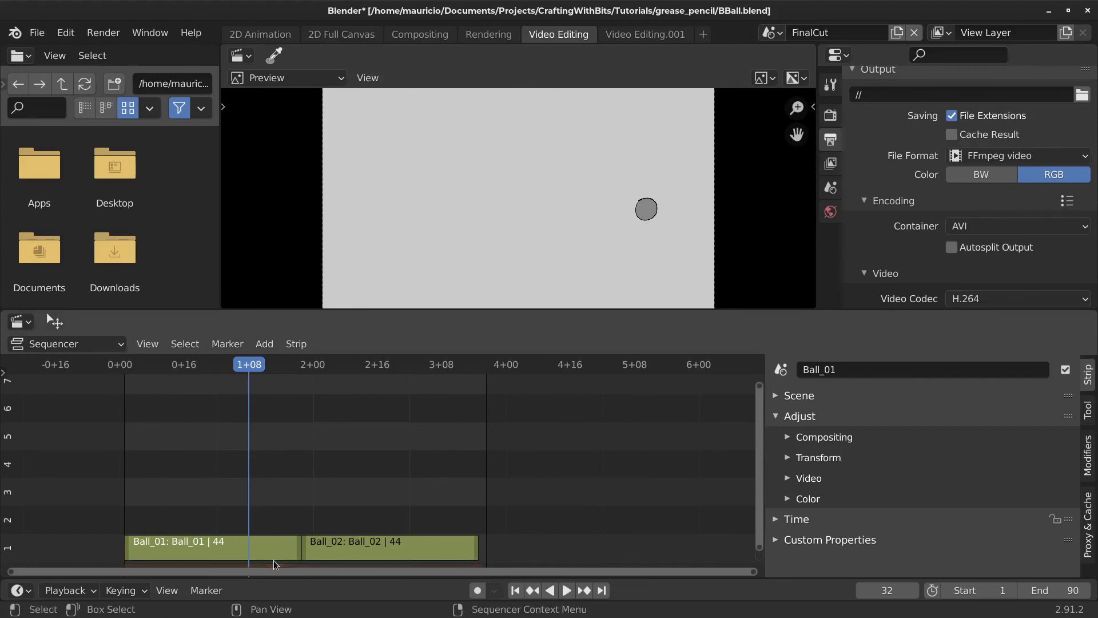
key("space")
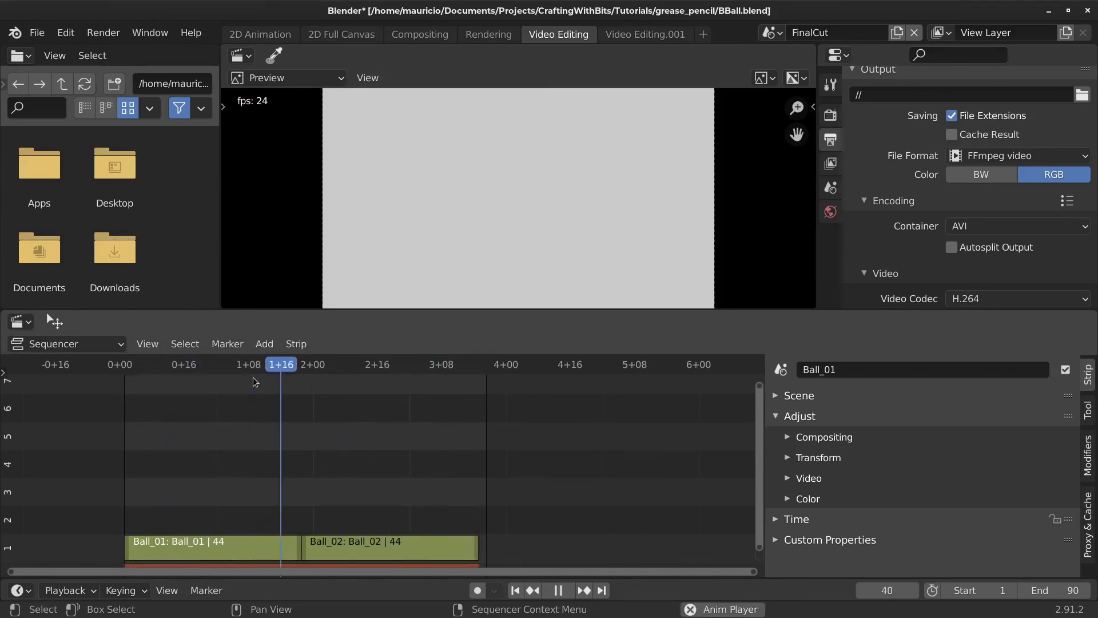
key("space")
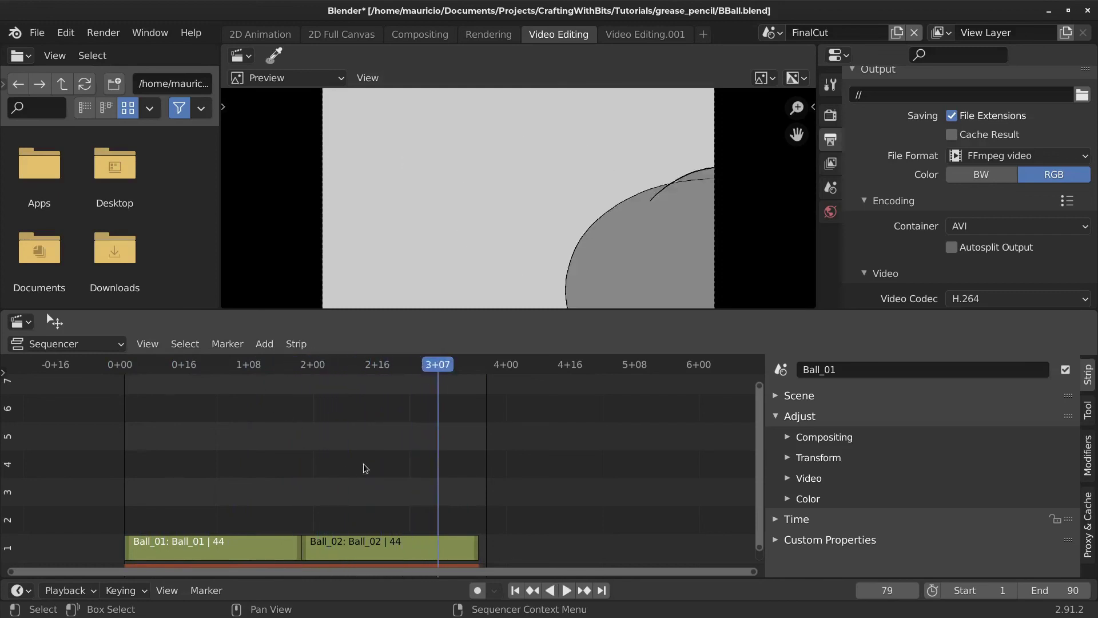